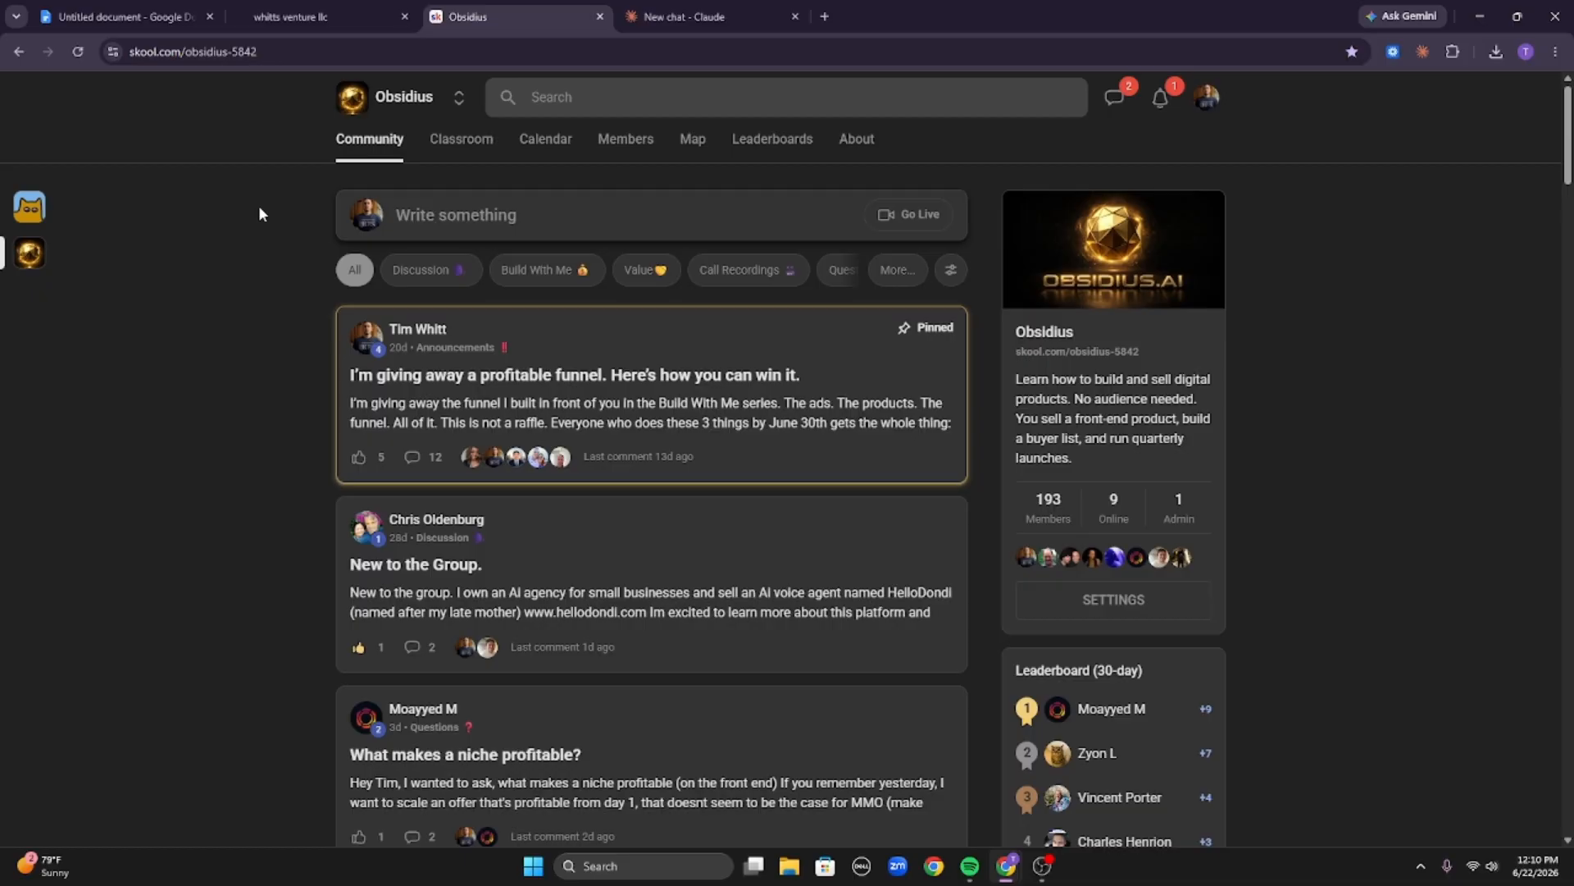
click(691, 10)
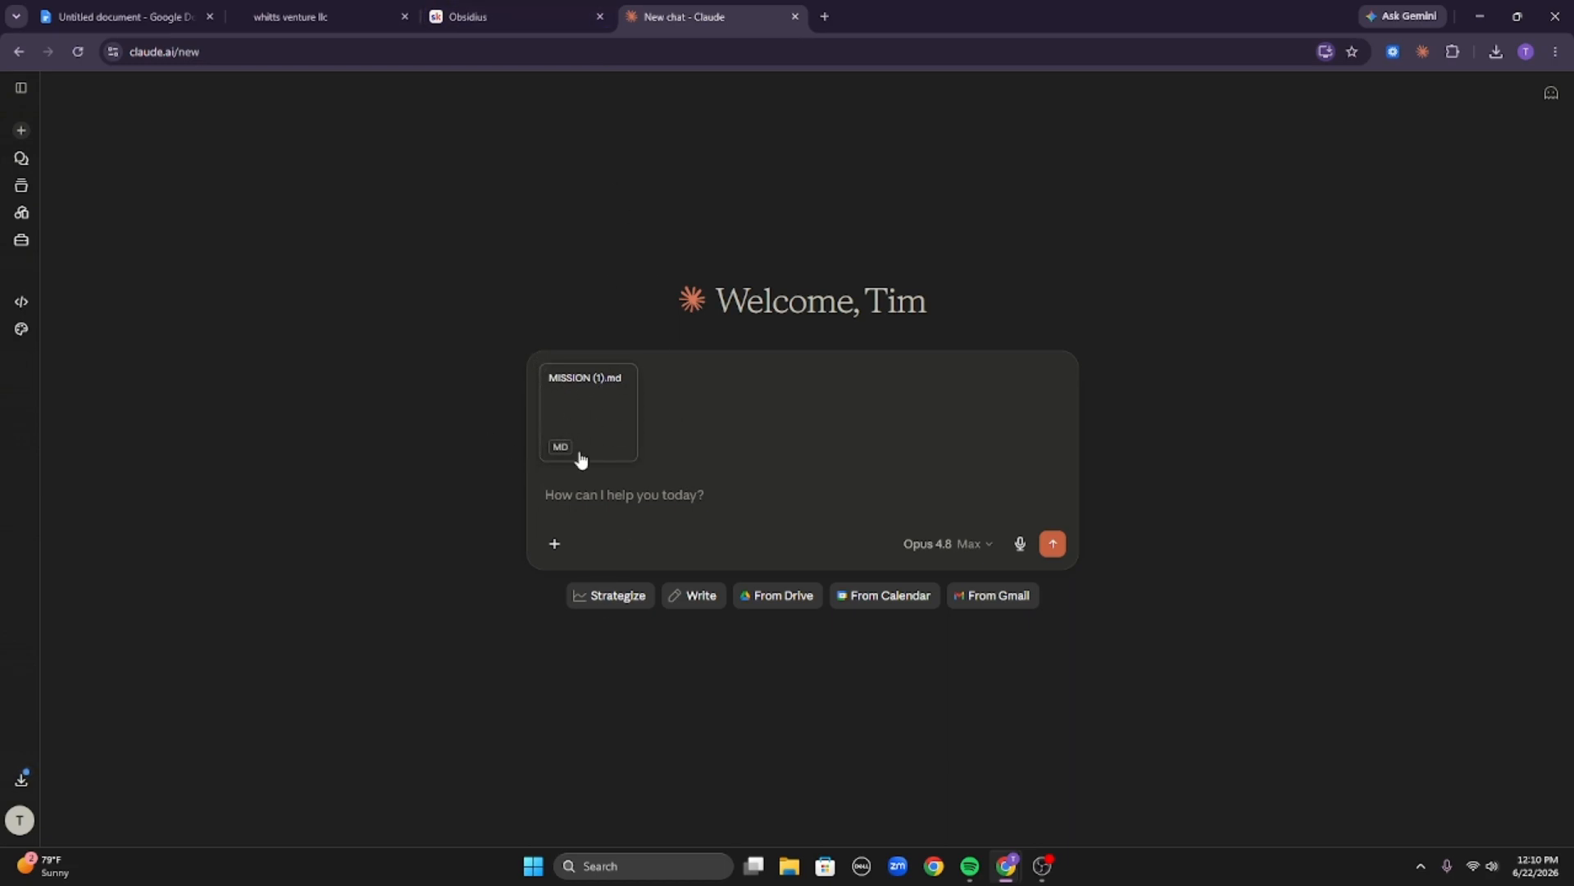
click(485, 11)
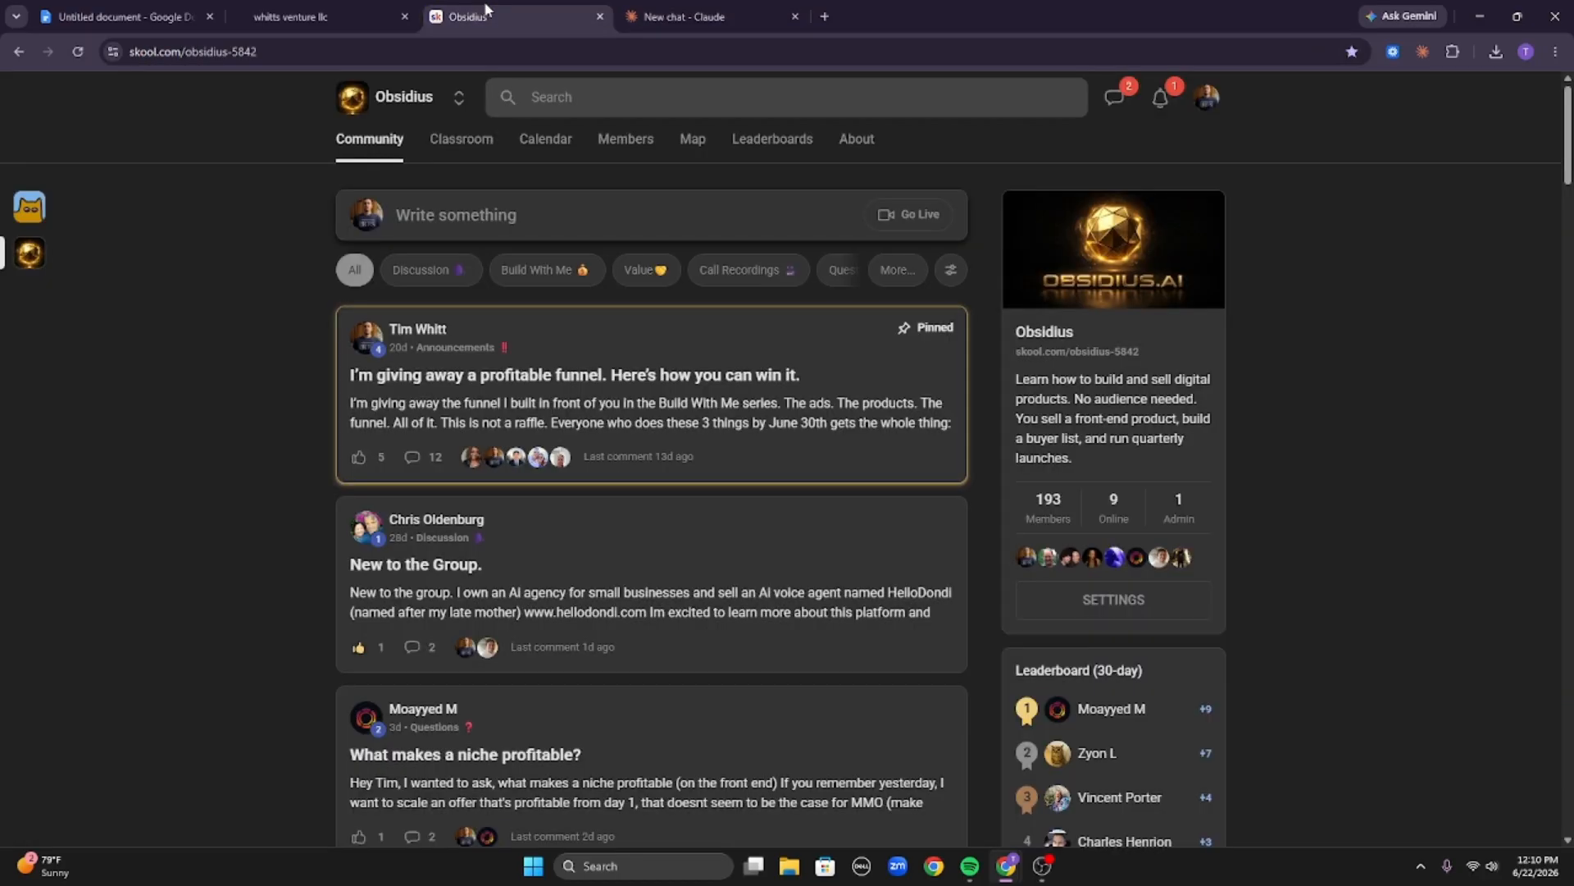
drag(139, 357, 825, 375)
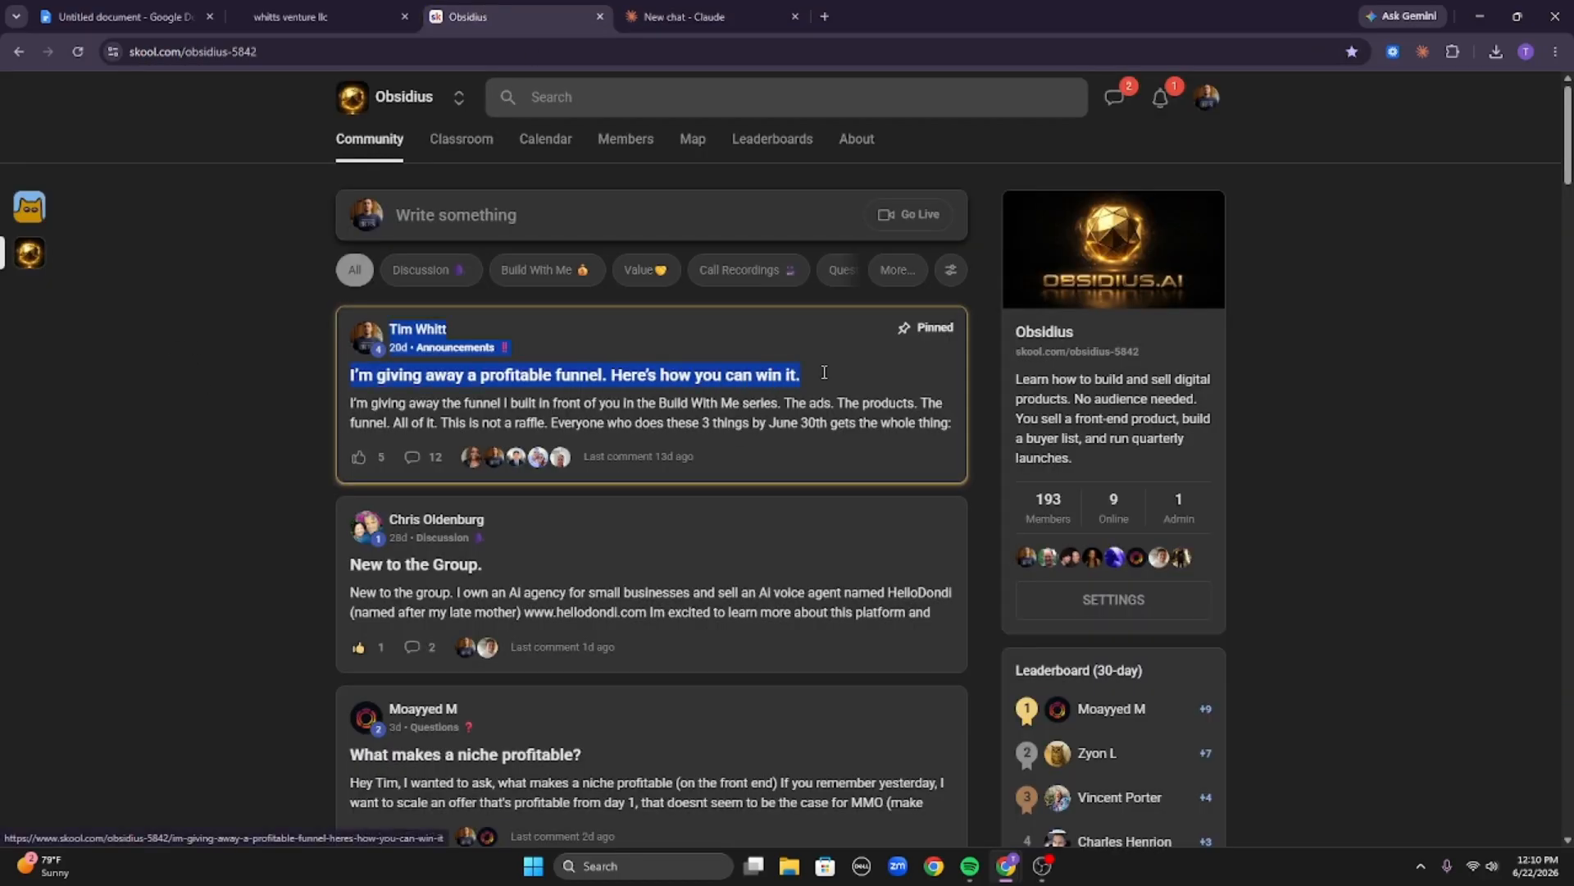
click(1262, 354)
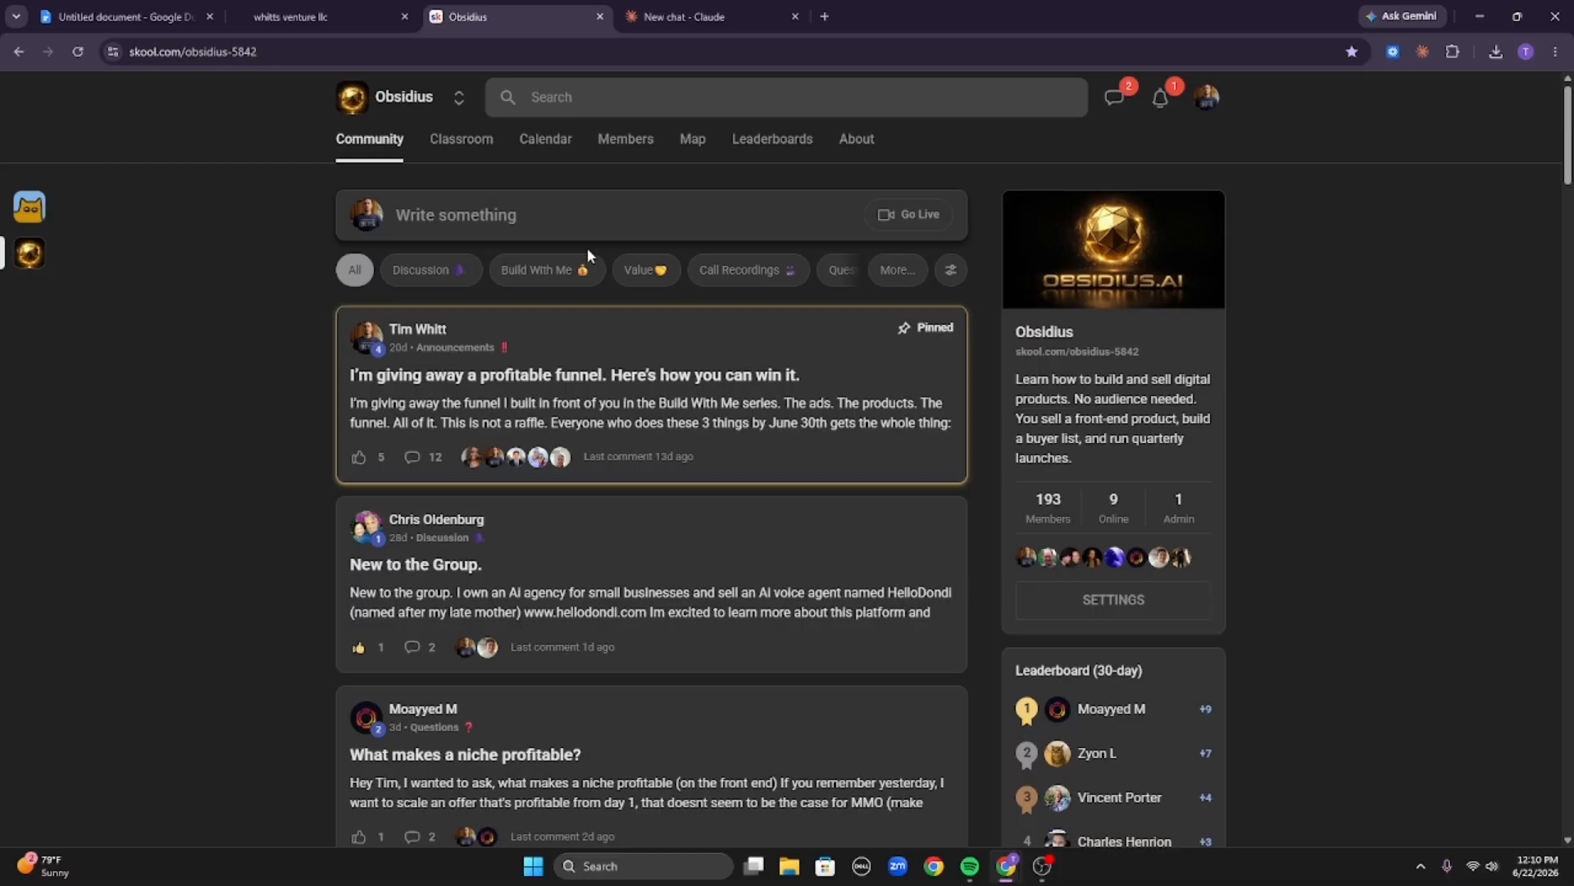
drag(317, 377, 1412, 366)
click(1412, 365)
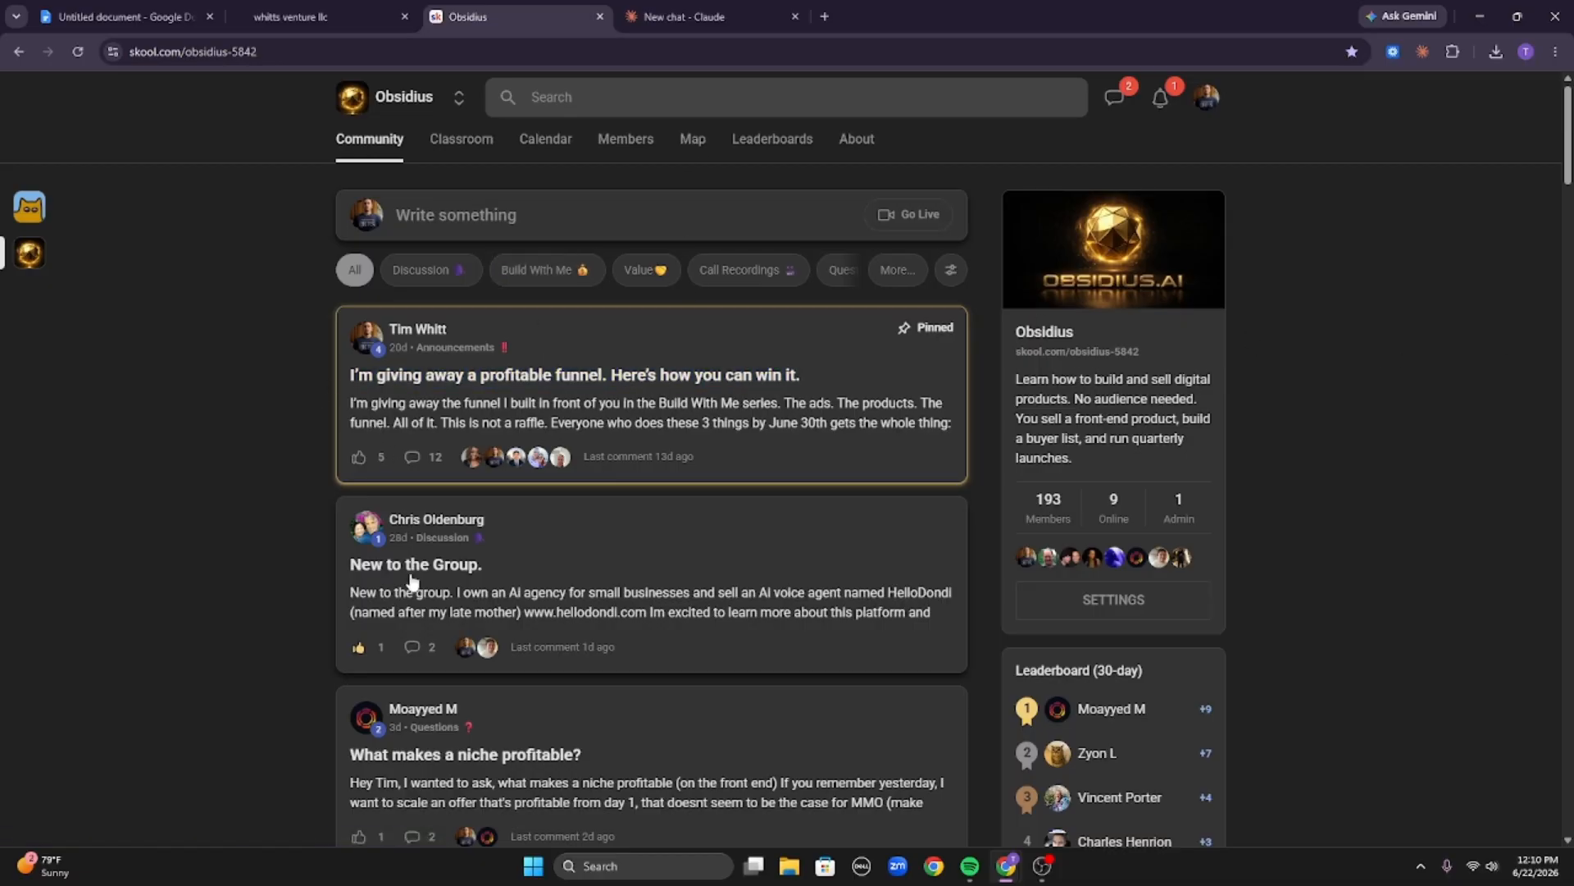
click(675, 18)
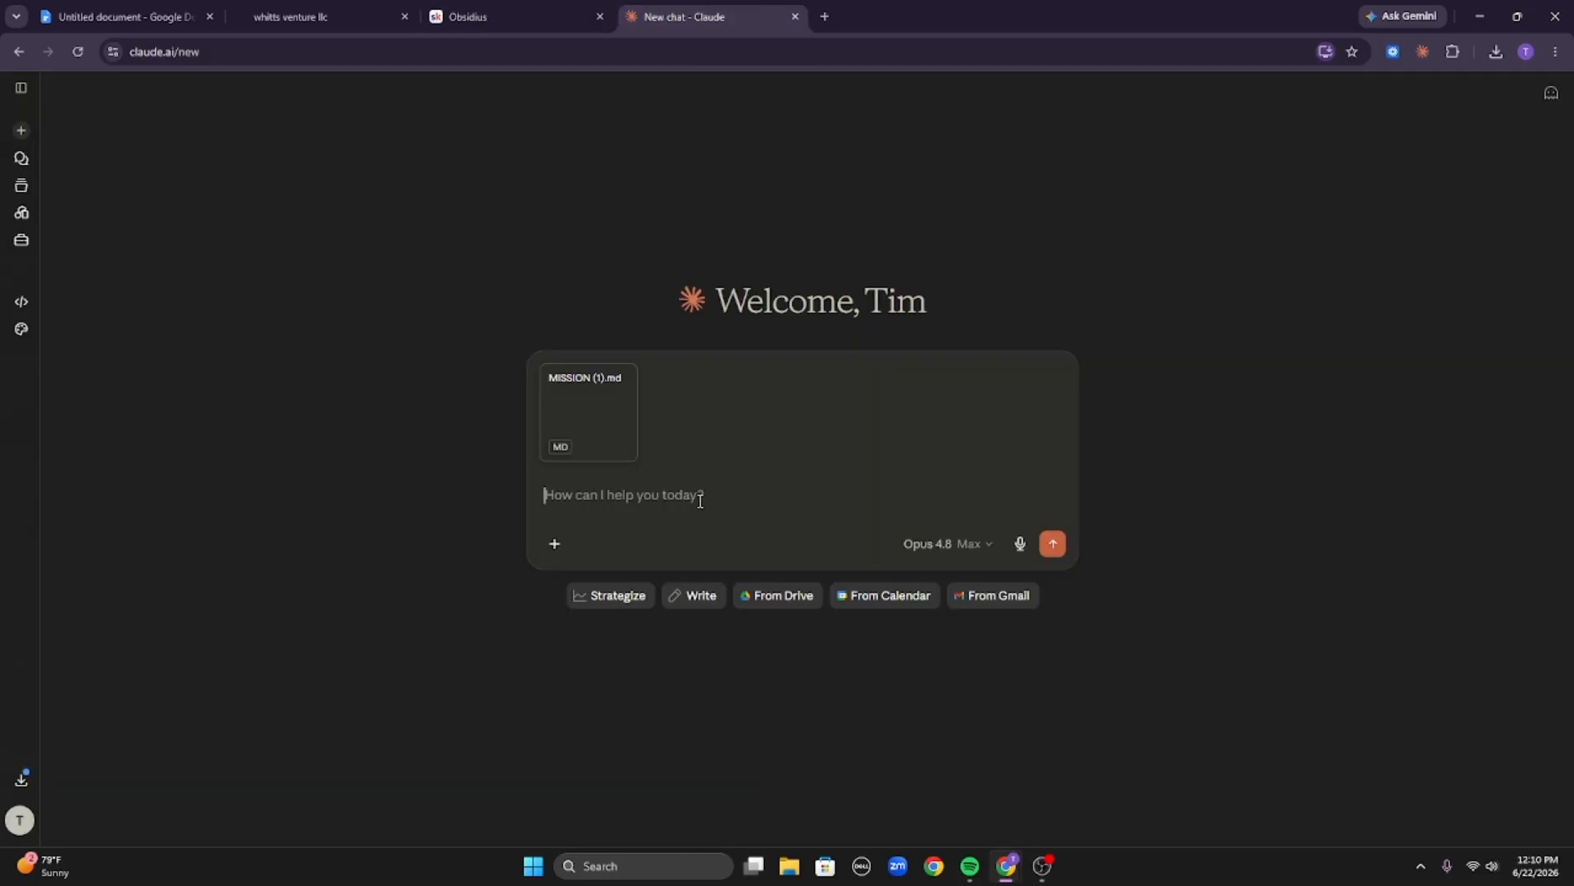
Submit the attached MISSION (1).md file to Claude and draft the message 'We sell ebooks to first time moms to help them get their toddler out of tantrums'.
key(Return)
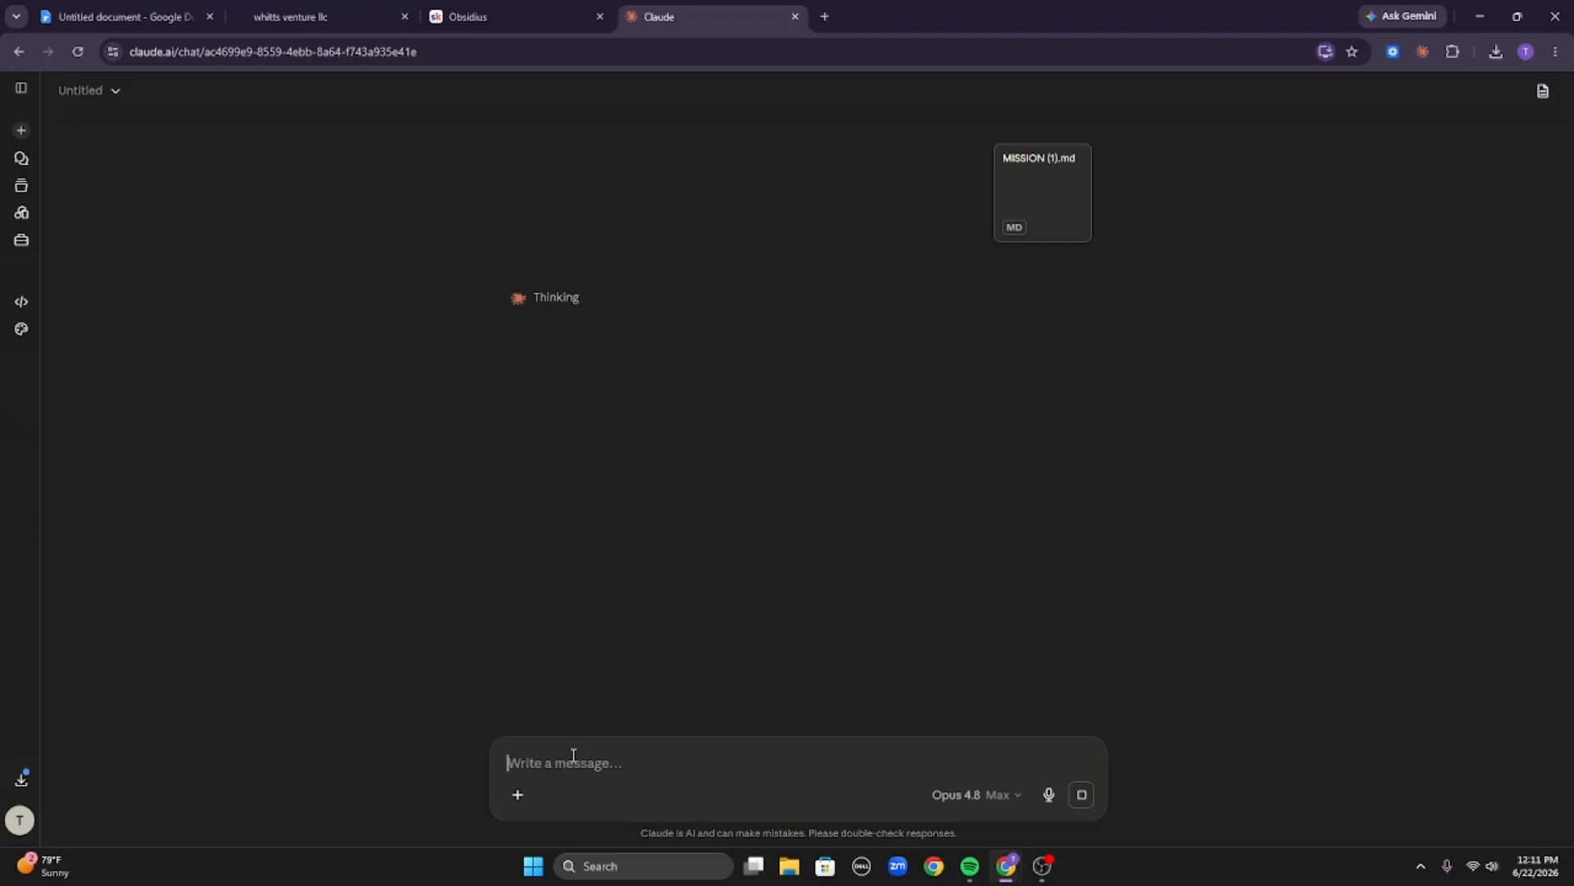
text(We)
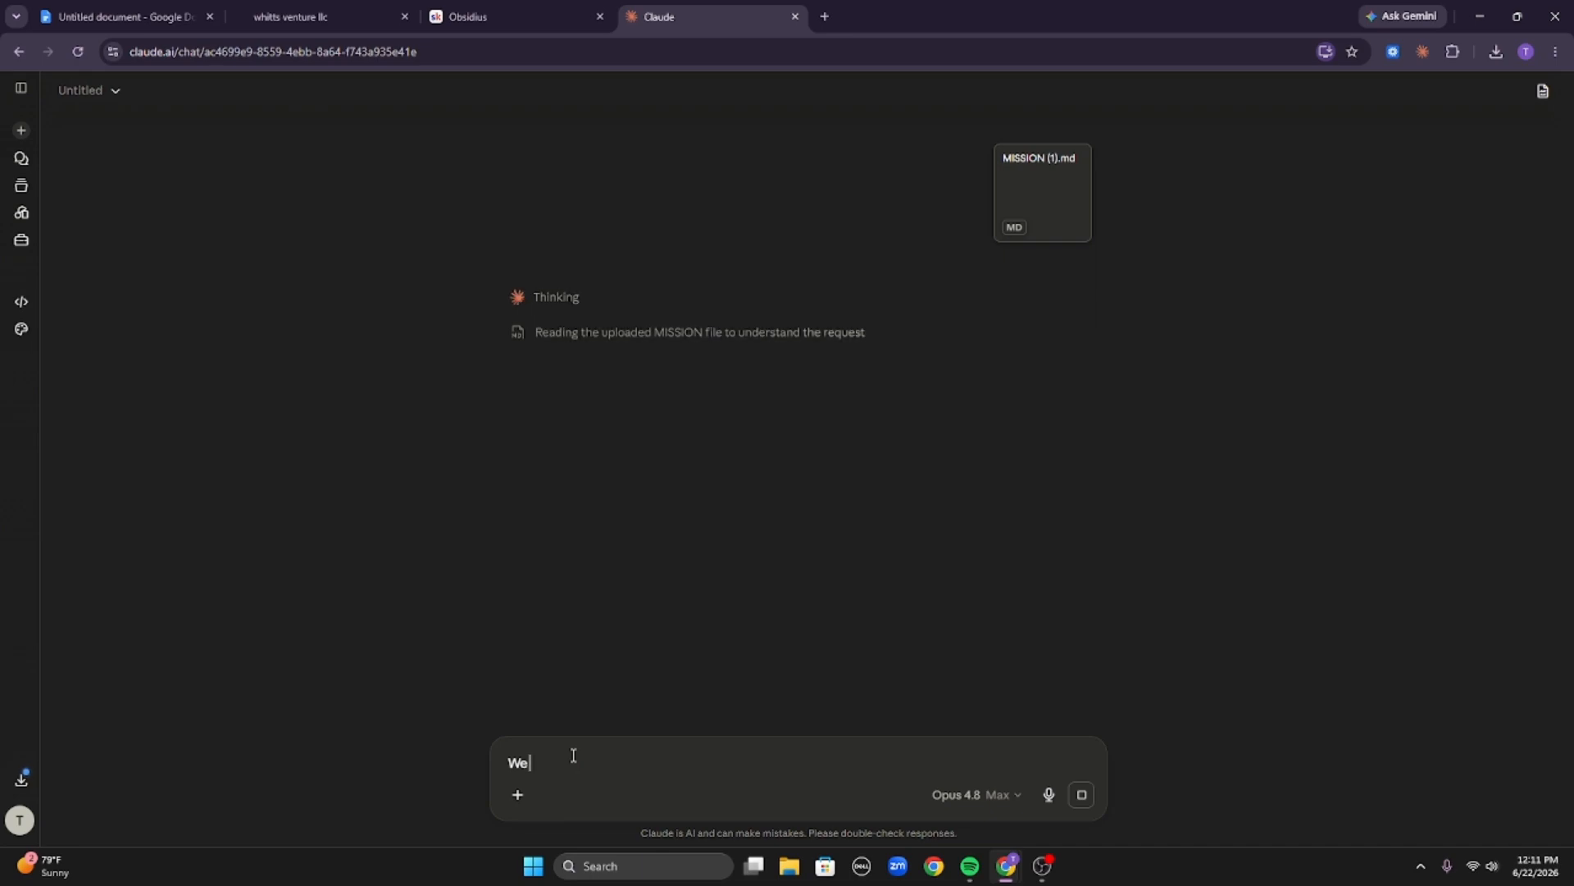
text( s)
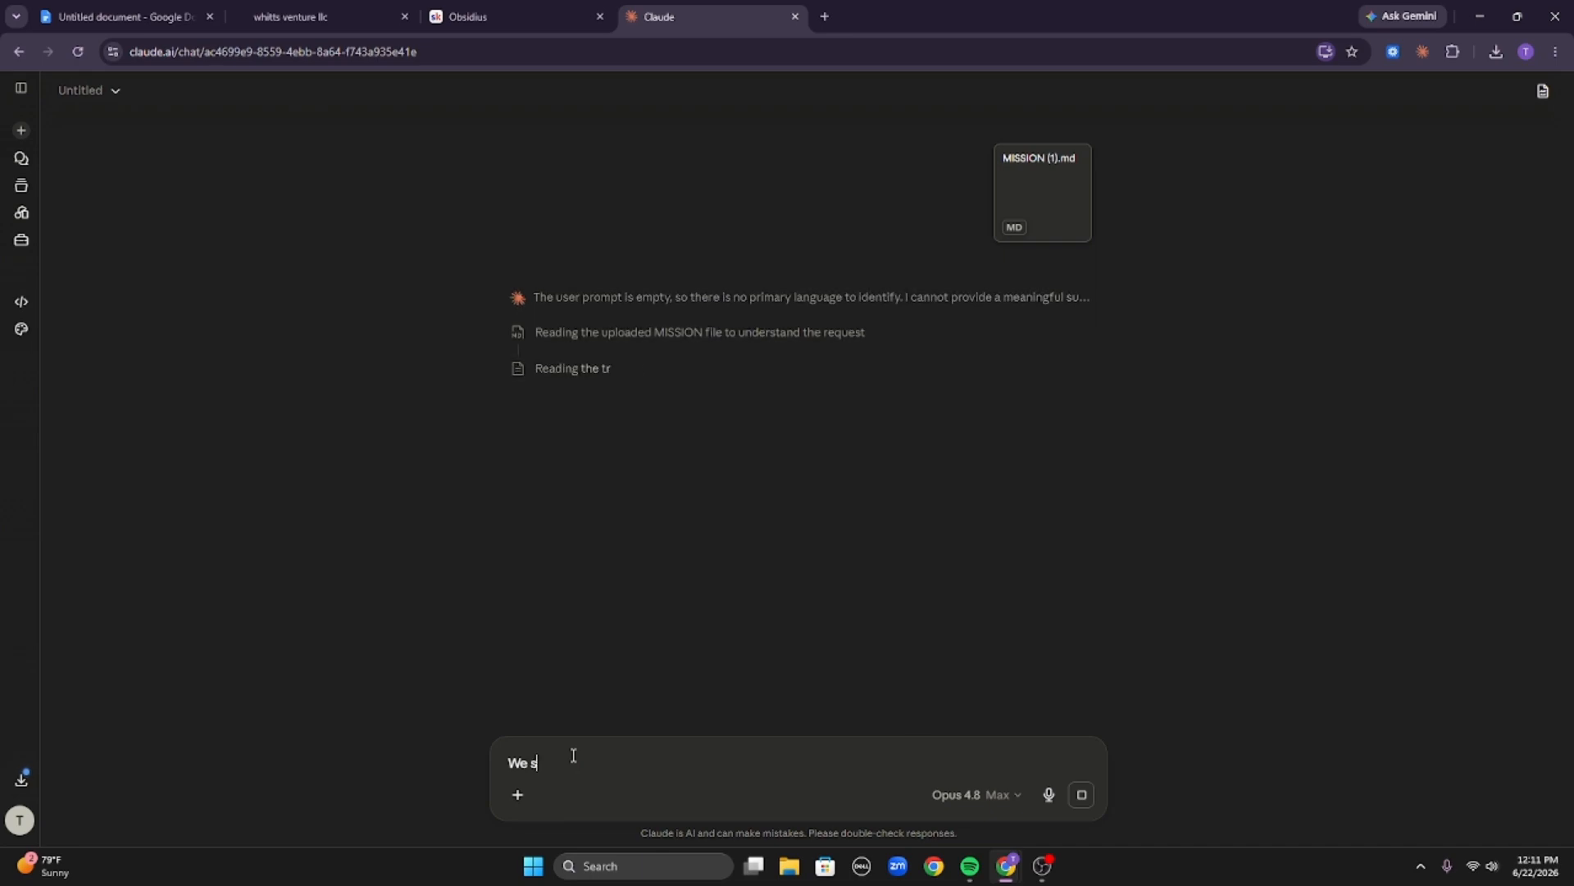
text(ell ebooks to)
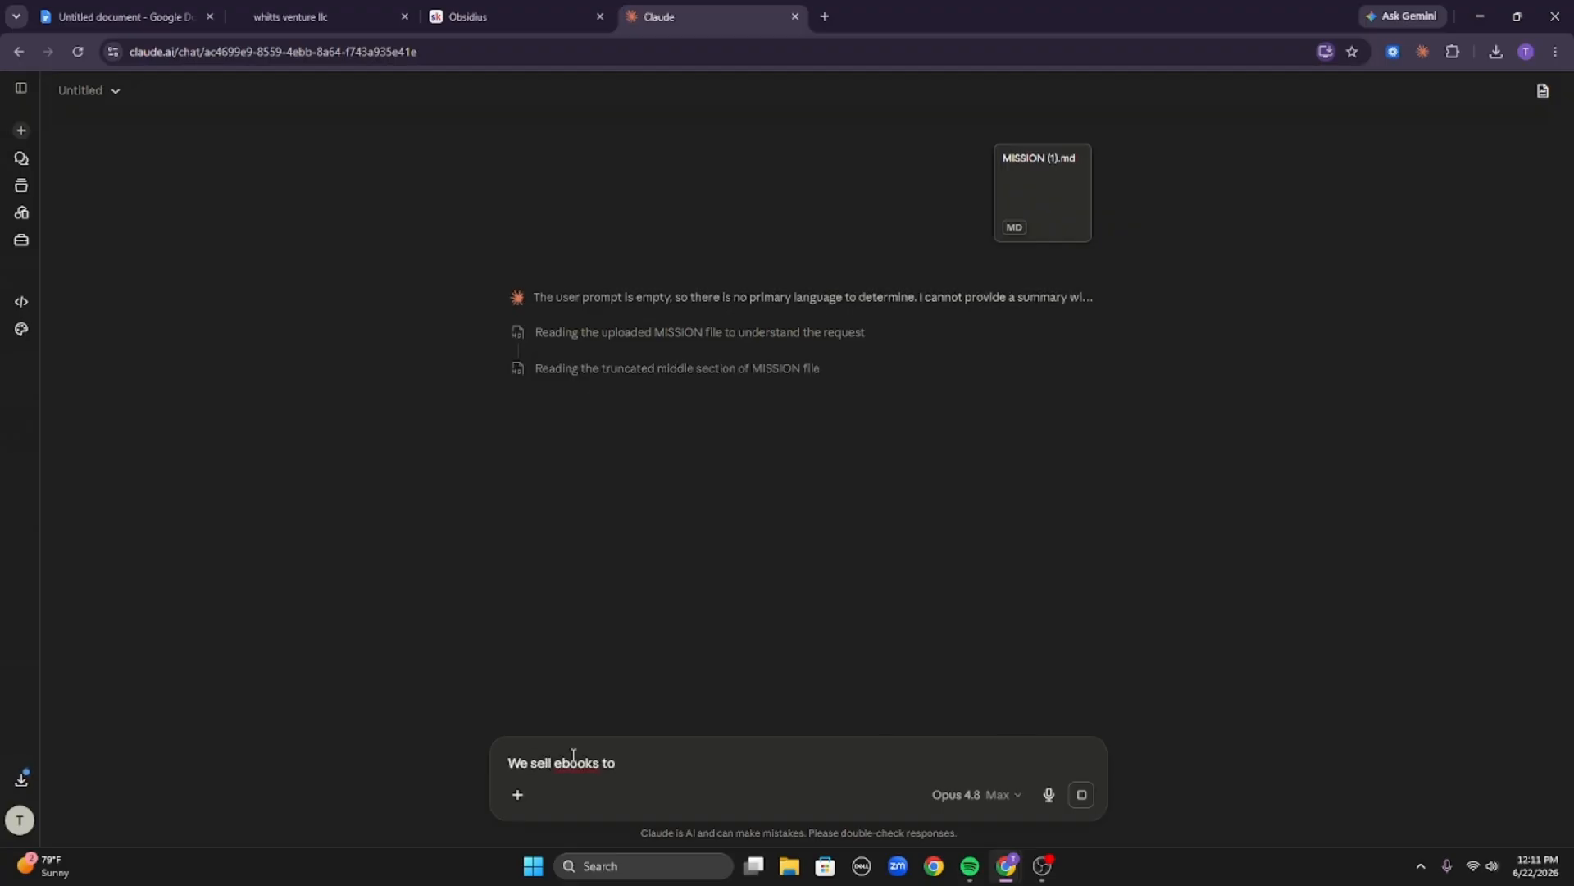
text( moms)
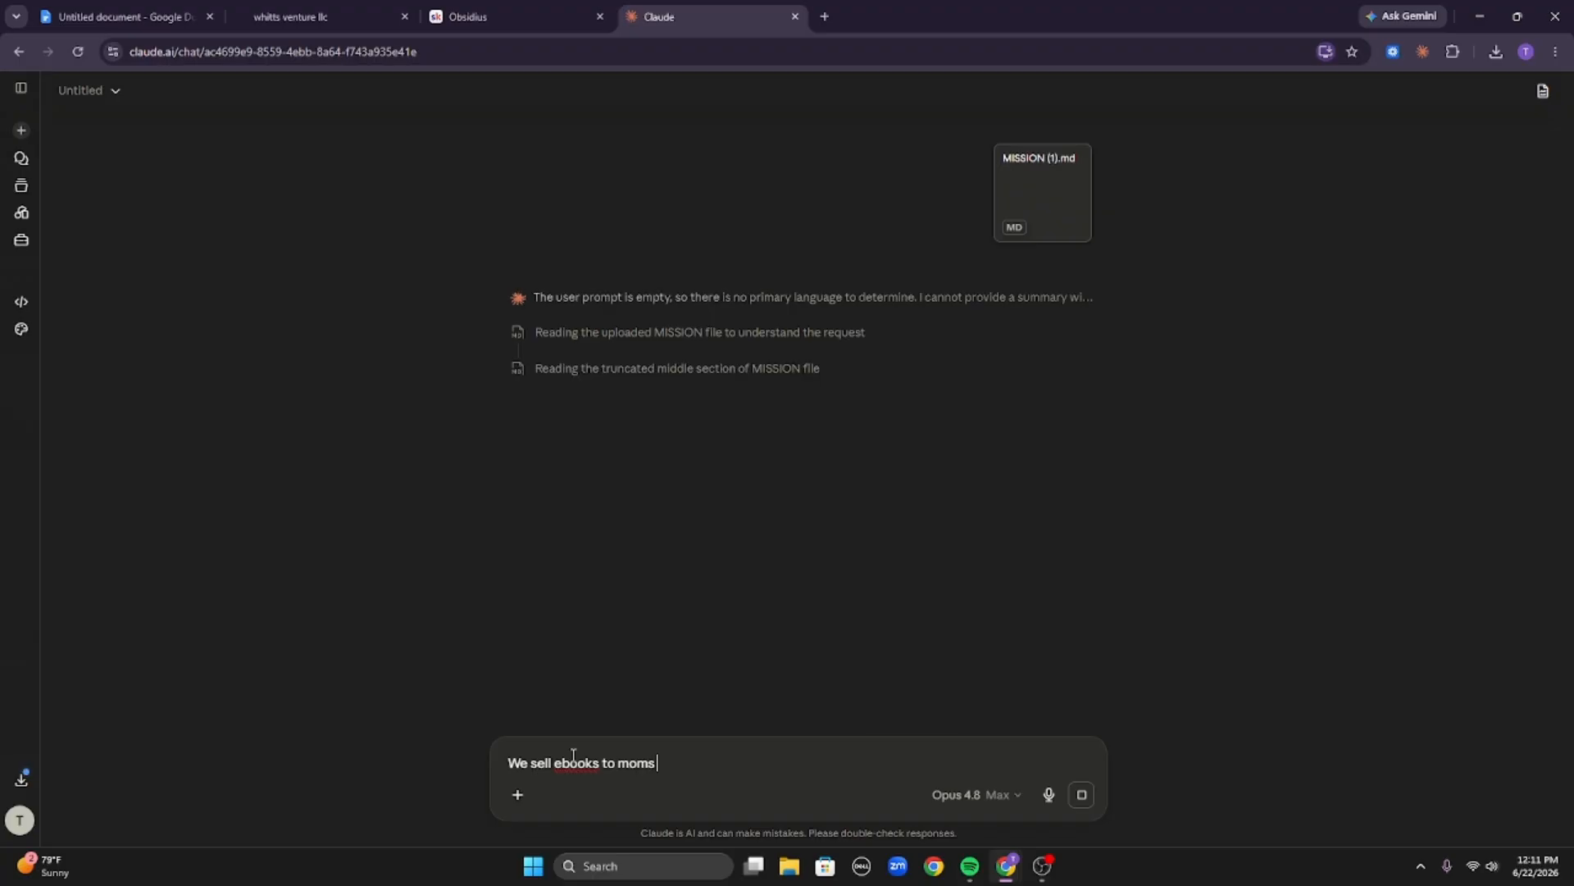
key(BackSpace)
key(BackSpace)
key(BackSpace)
key(BackSpace)
key(BackSpace)
text(first time momes)
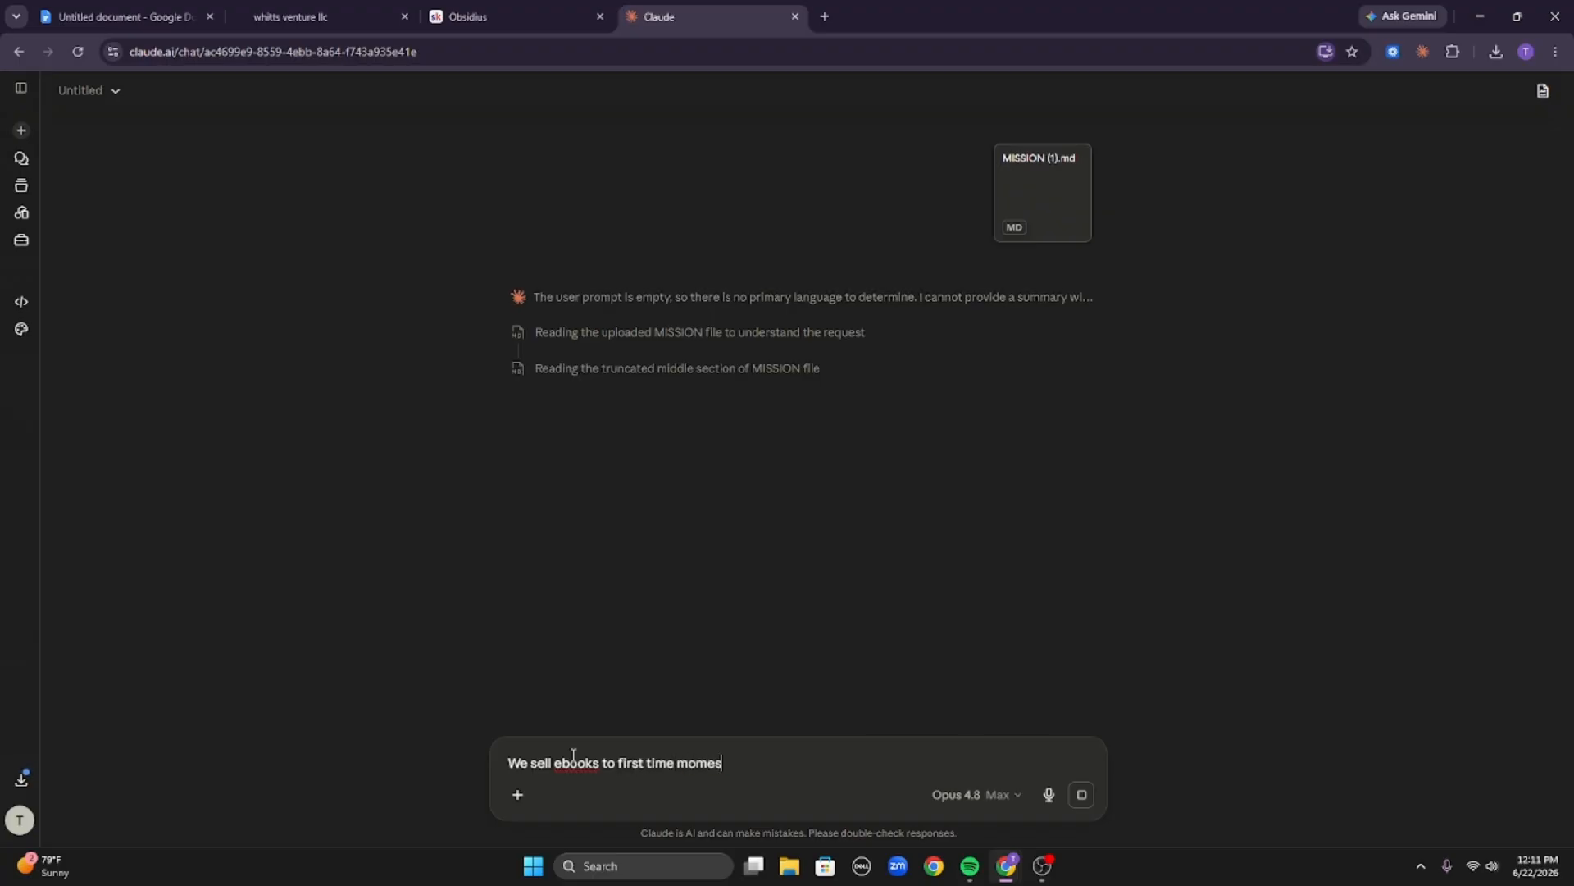
key(BackSpace)
key(BackSpace)
text(s to help them get their tood)
key(BackSpace)
key(BackSpace)
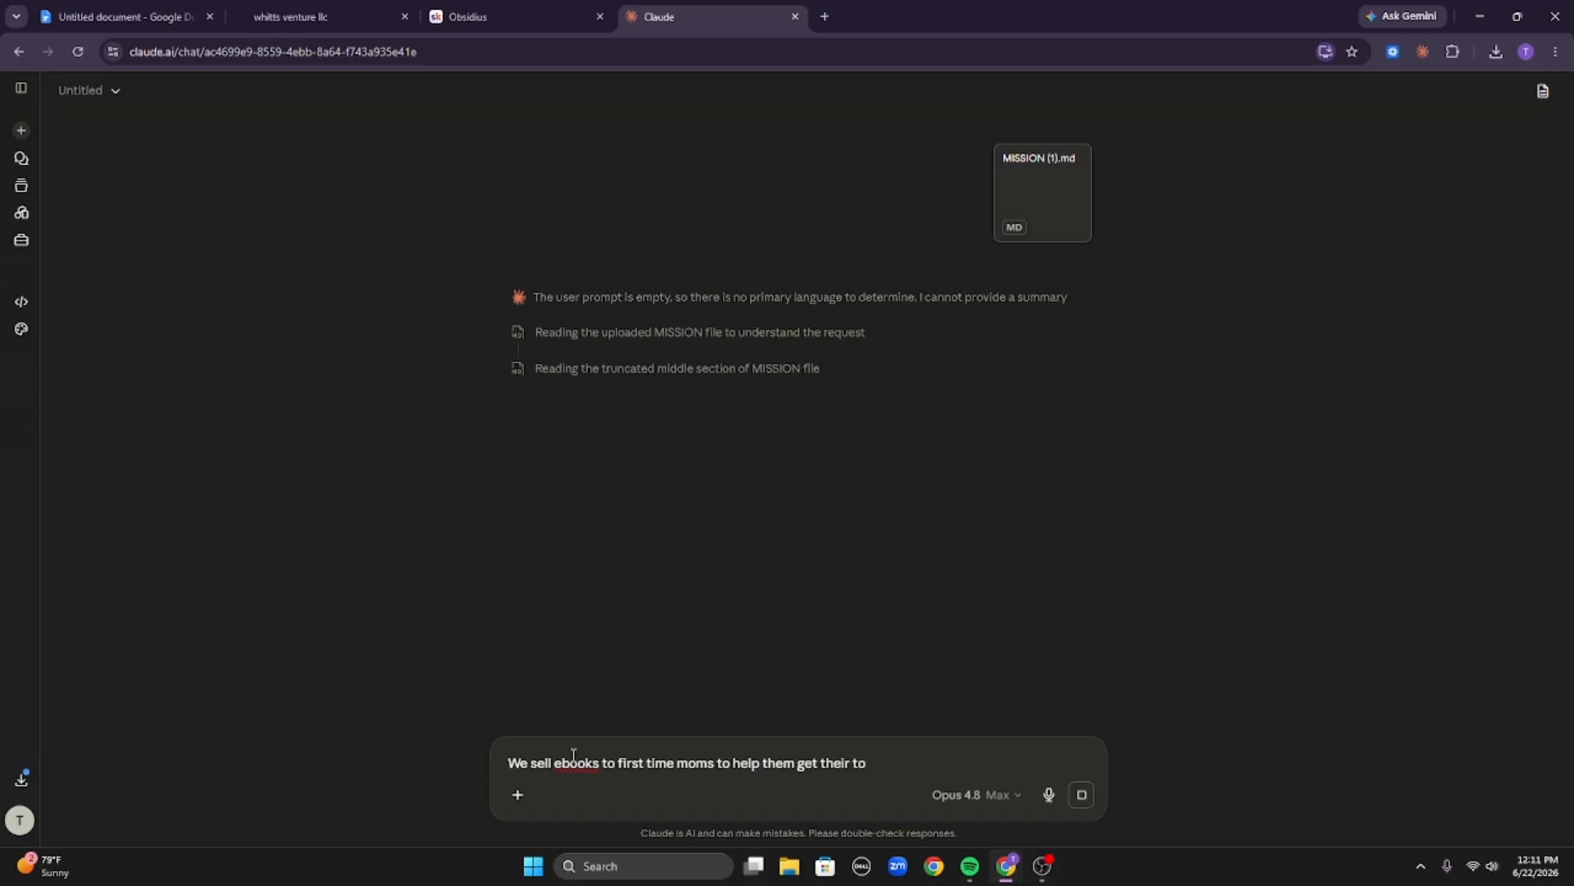
text(ddler out of tantrums)
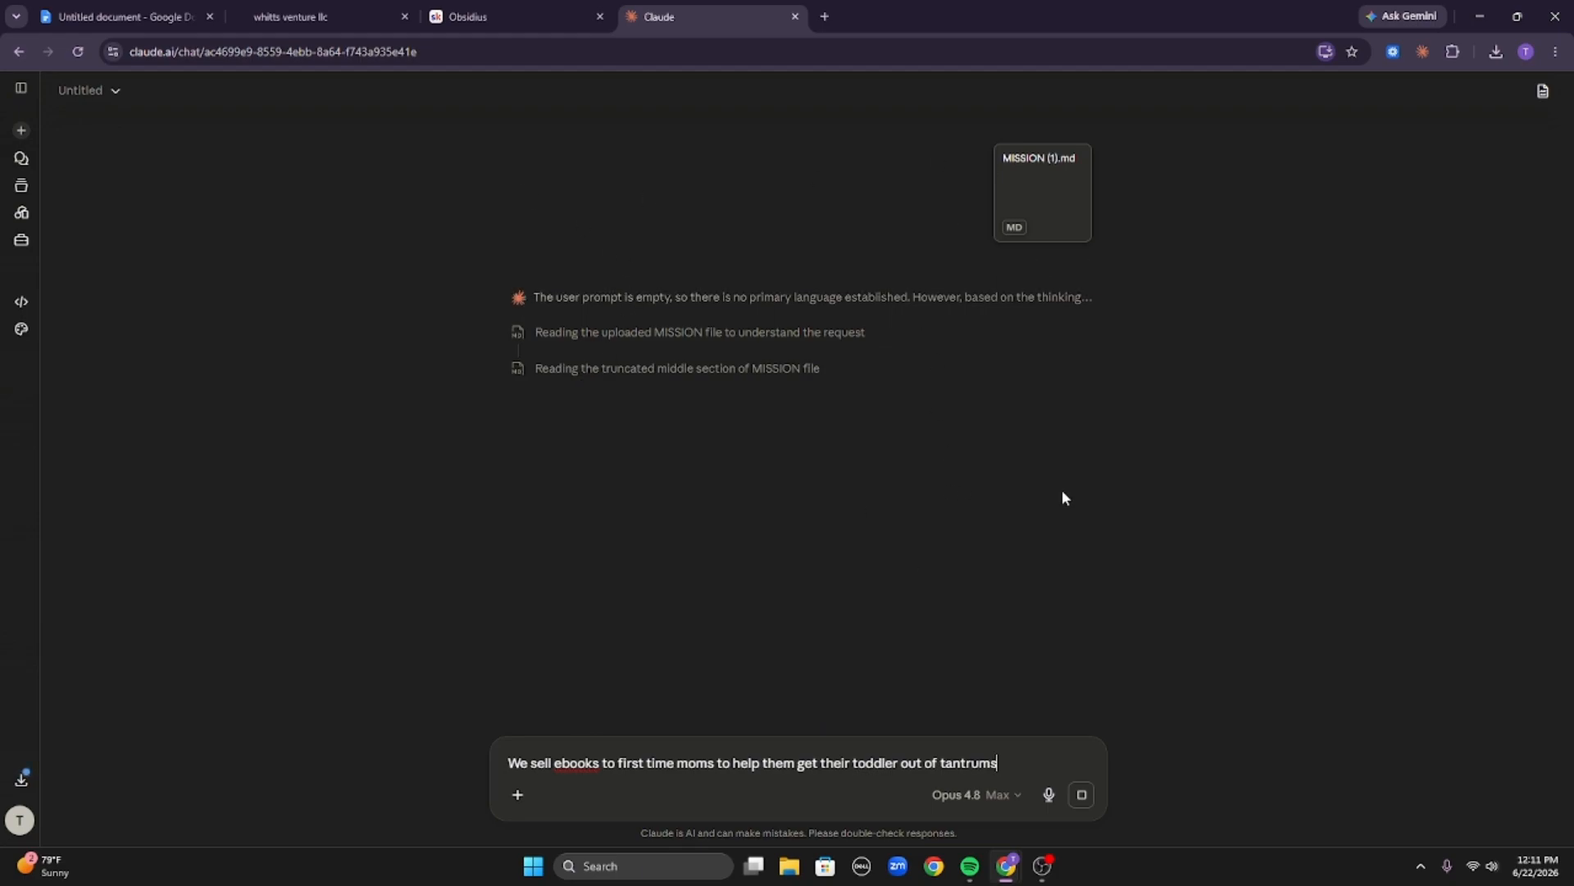
click(545, 6)
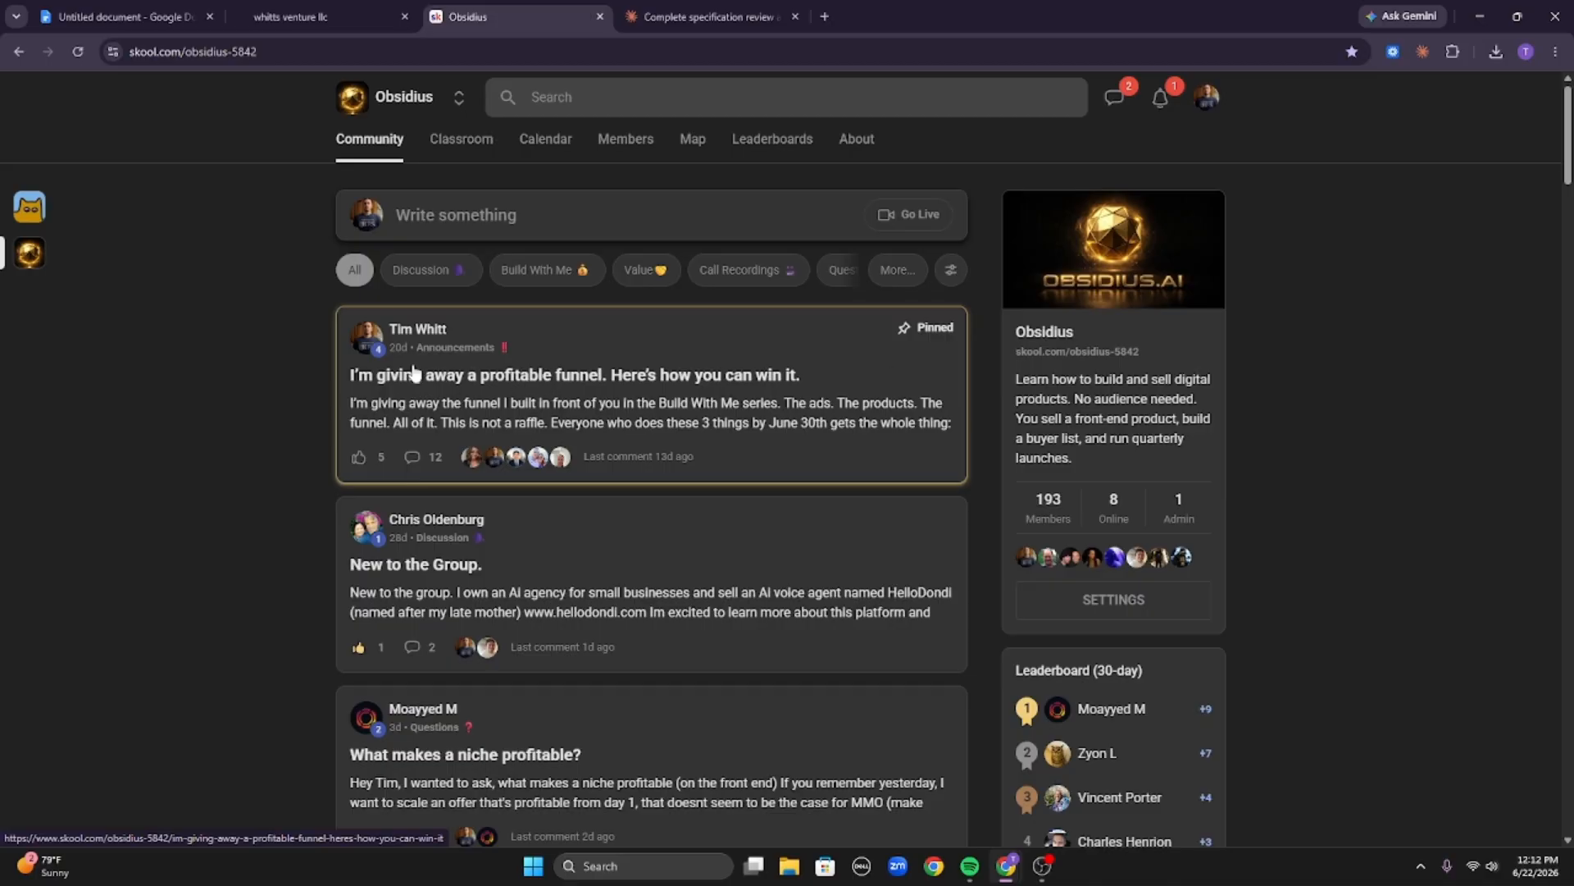
mouse_move(341, 394)
mouse_down()
mouse_move(505, 400)
mouse_move(404, 412)
mouse_move(361, 399)
mouse_up()
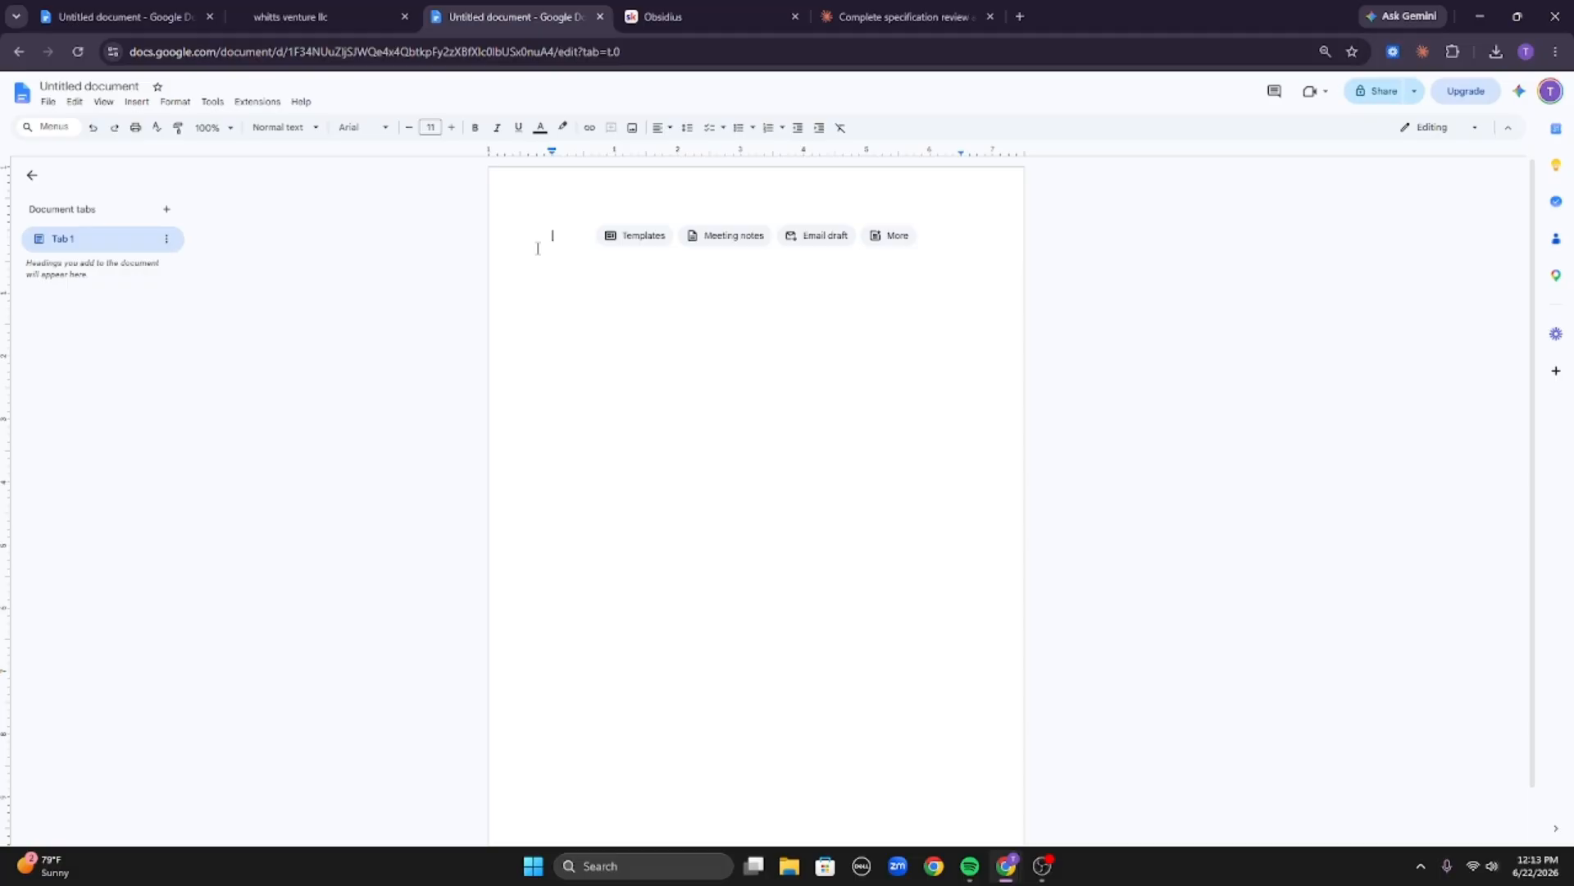
Start the new document with the headline line 'Toddlers throwing tantrums?'.
key(Tab)
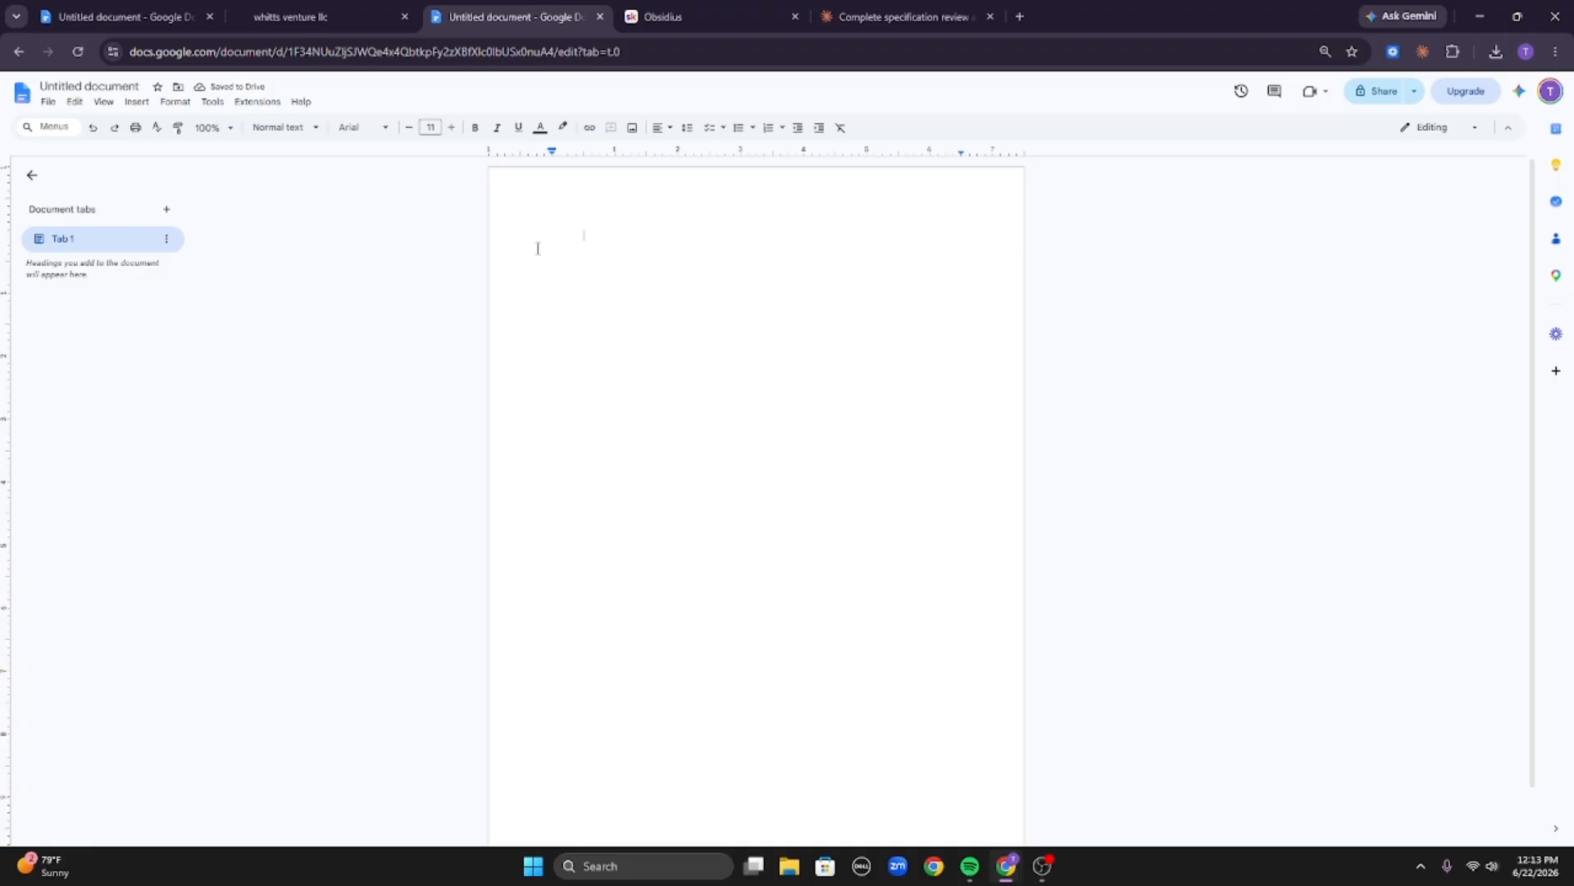
key(Tab)
click(538, 249)
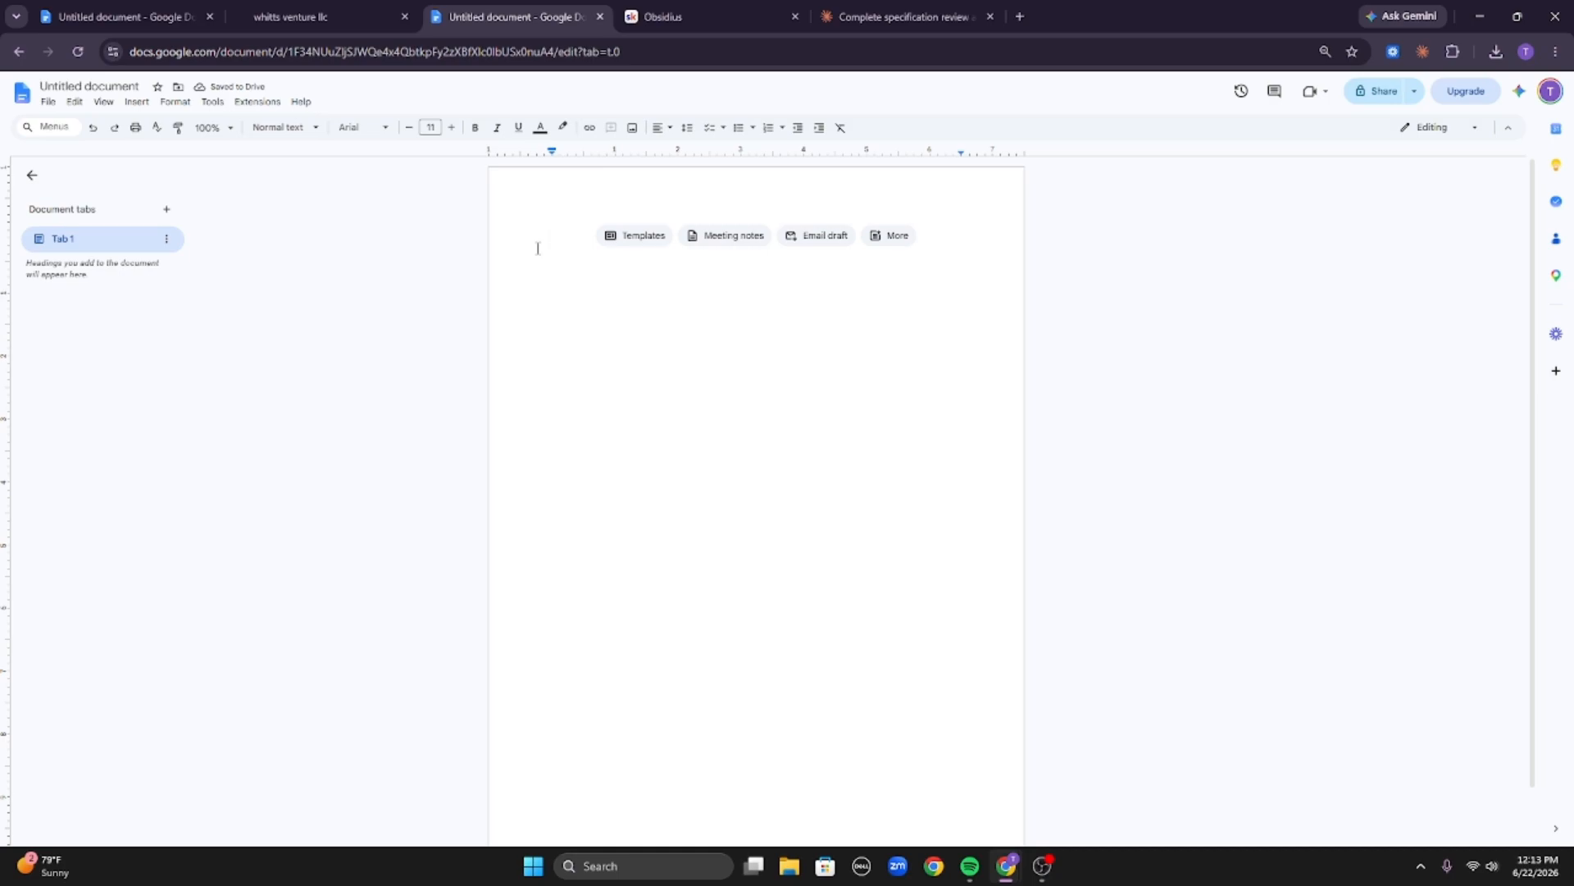
text(T)
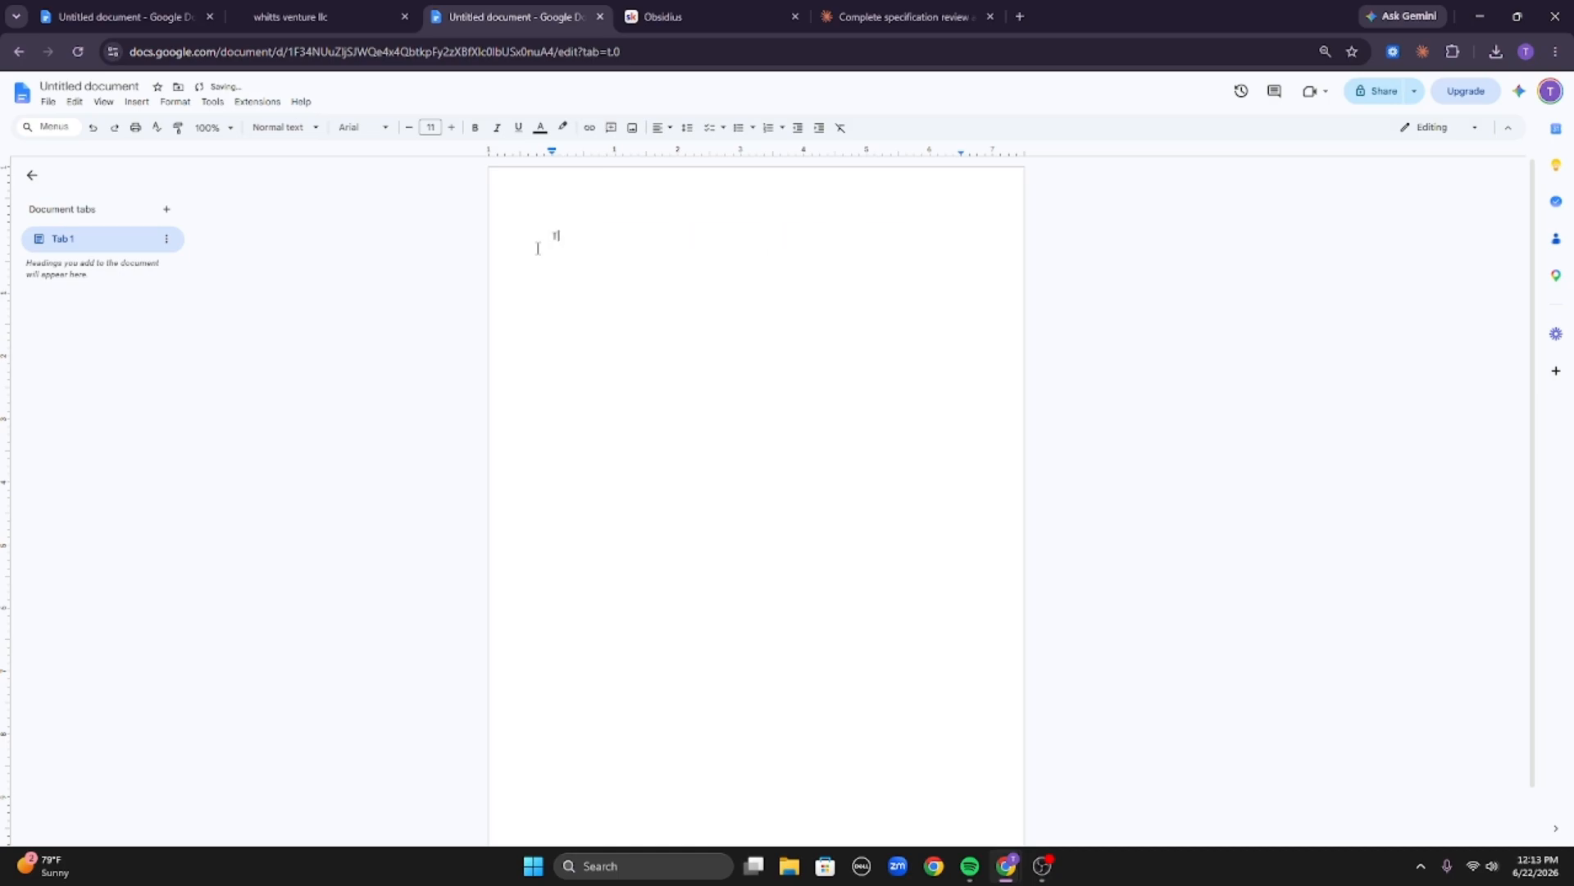
text(oddlers throwing tantrums?)
key(Return)
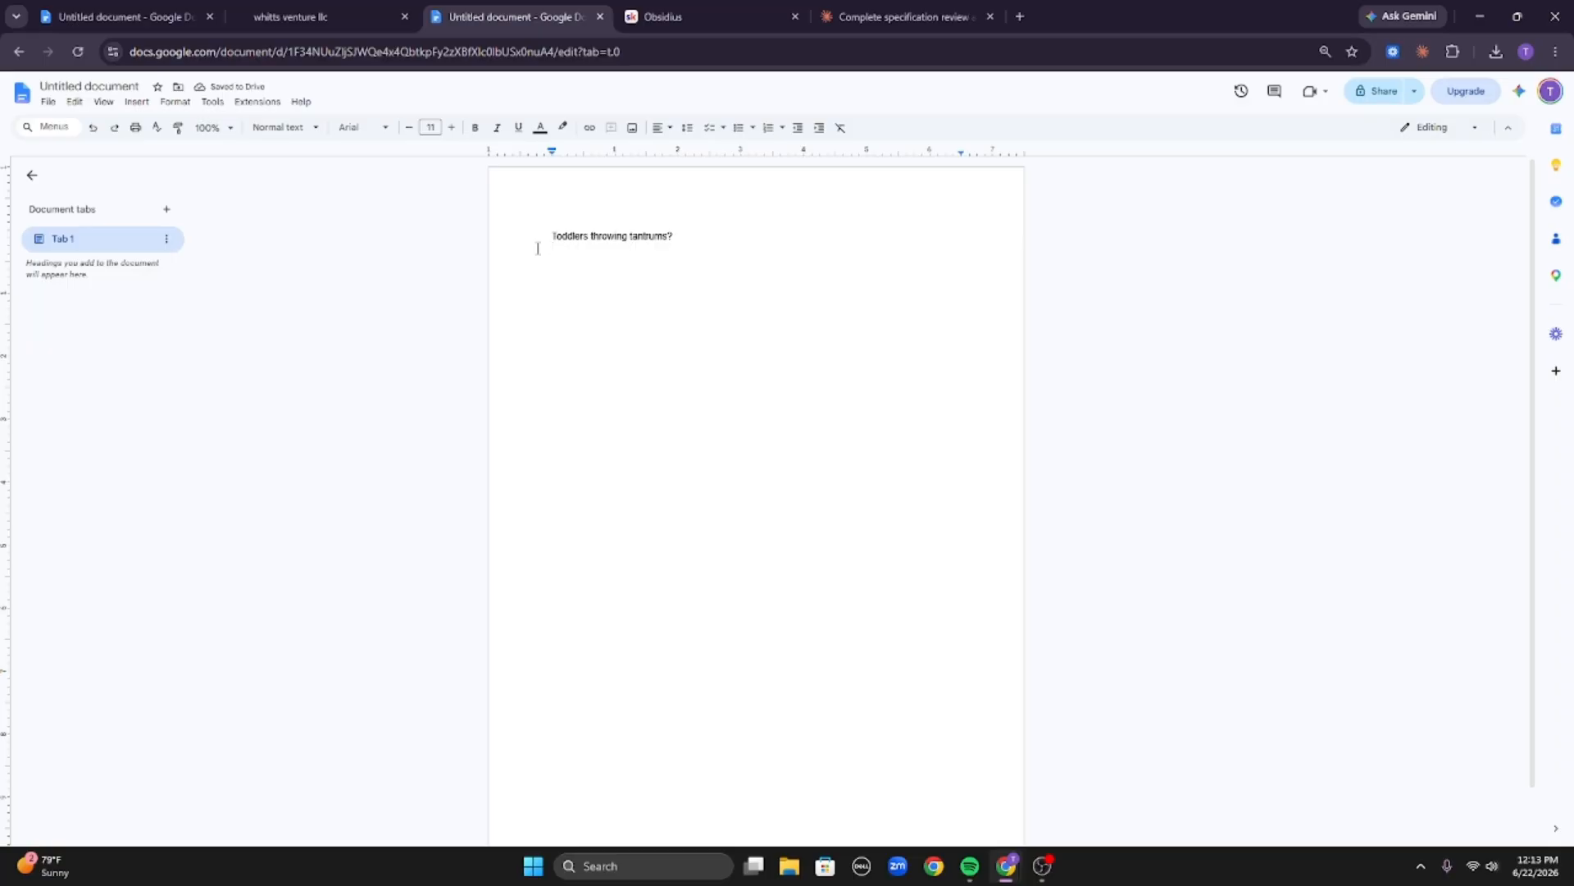
Write the body line 'Use our ebooks to make so that your toddler doesnt throw tantrums as much when you are in public no hype no fluff get it today'.
text(Use our )
text(ebooks to )
text(make so that your)
text( toddler )
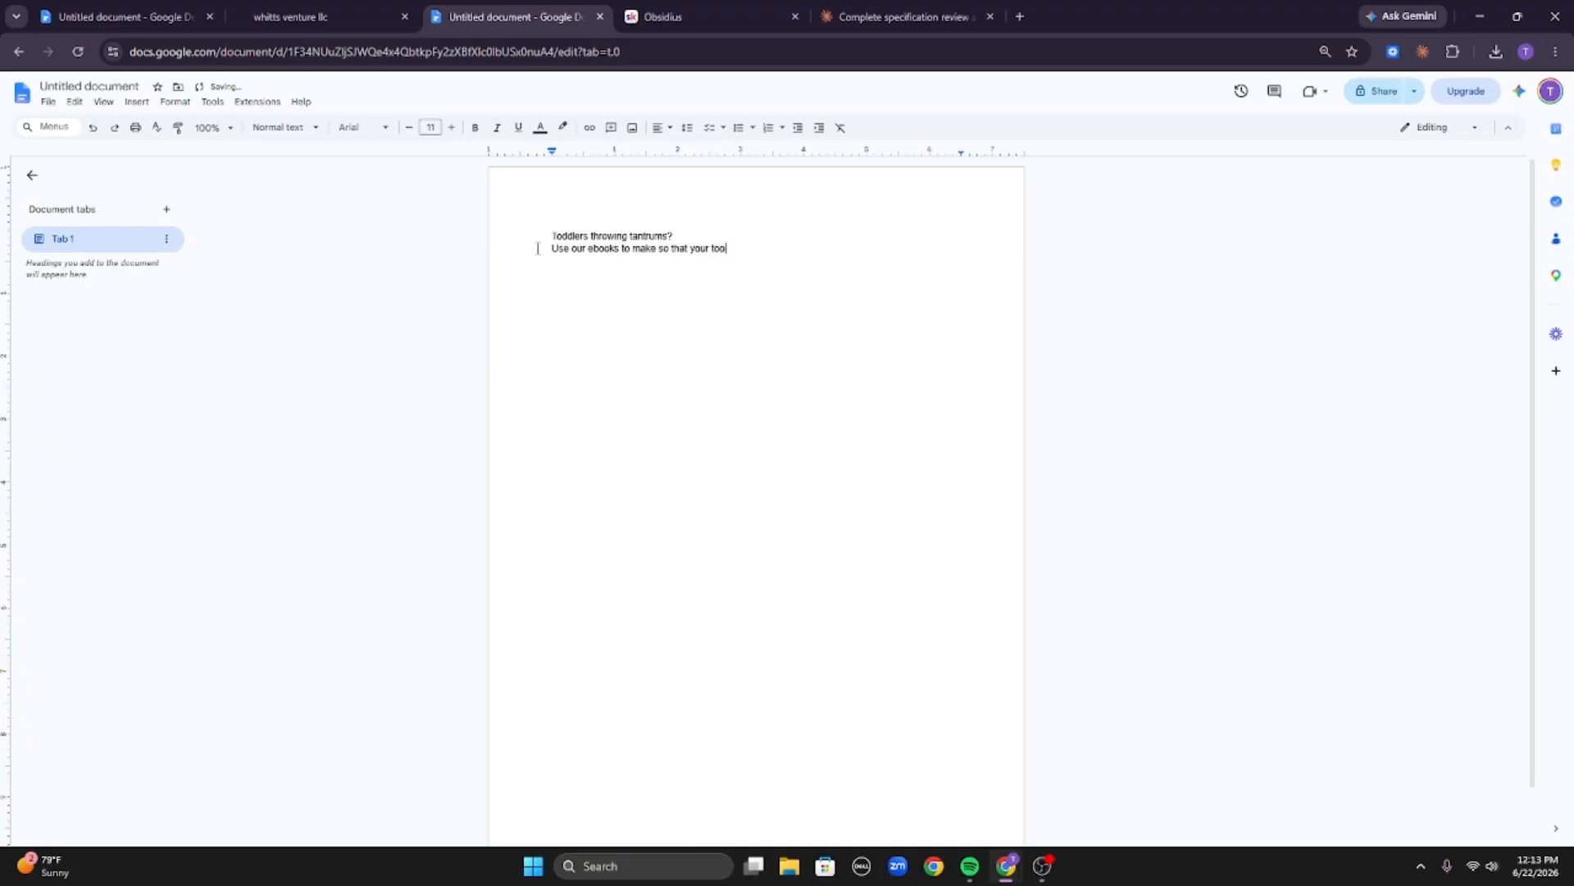
text(doesnt throw tantrums as much when you are in public.)
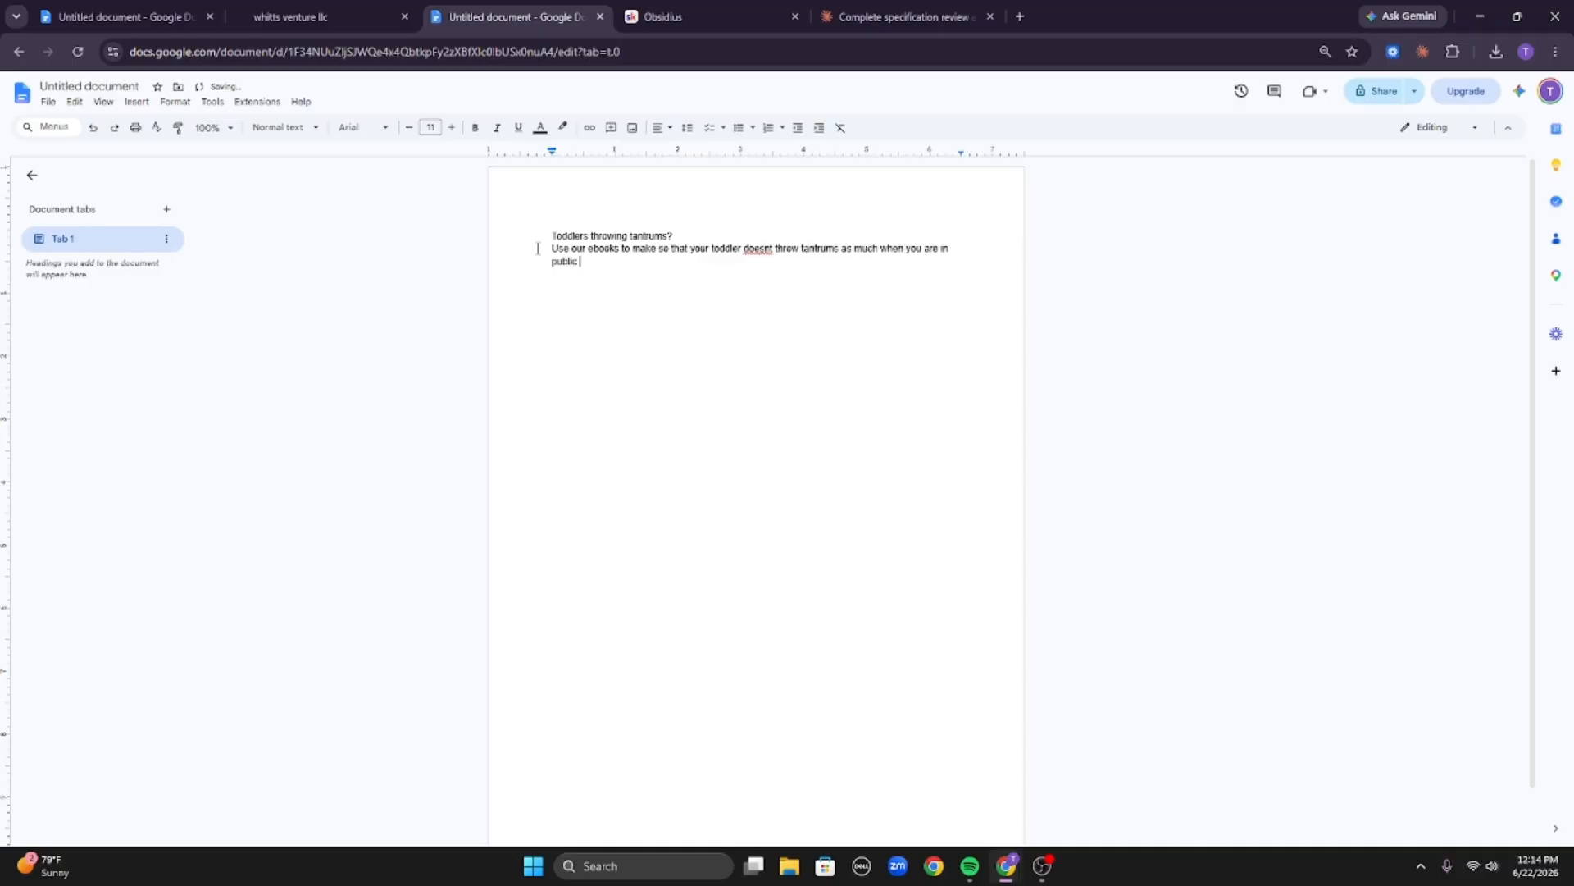
text( ny)
key(BackSpace)
key(BackSpace)
text(o hype no fluff get it today)
Enlarge the headline's font size and make it bold.
triple_click(623, 236)
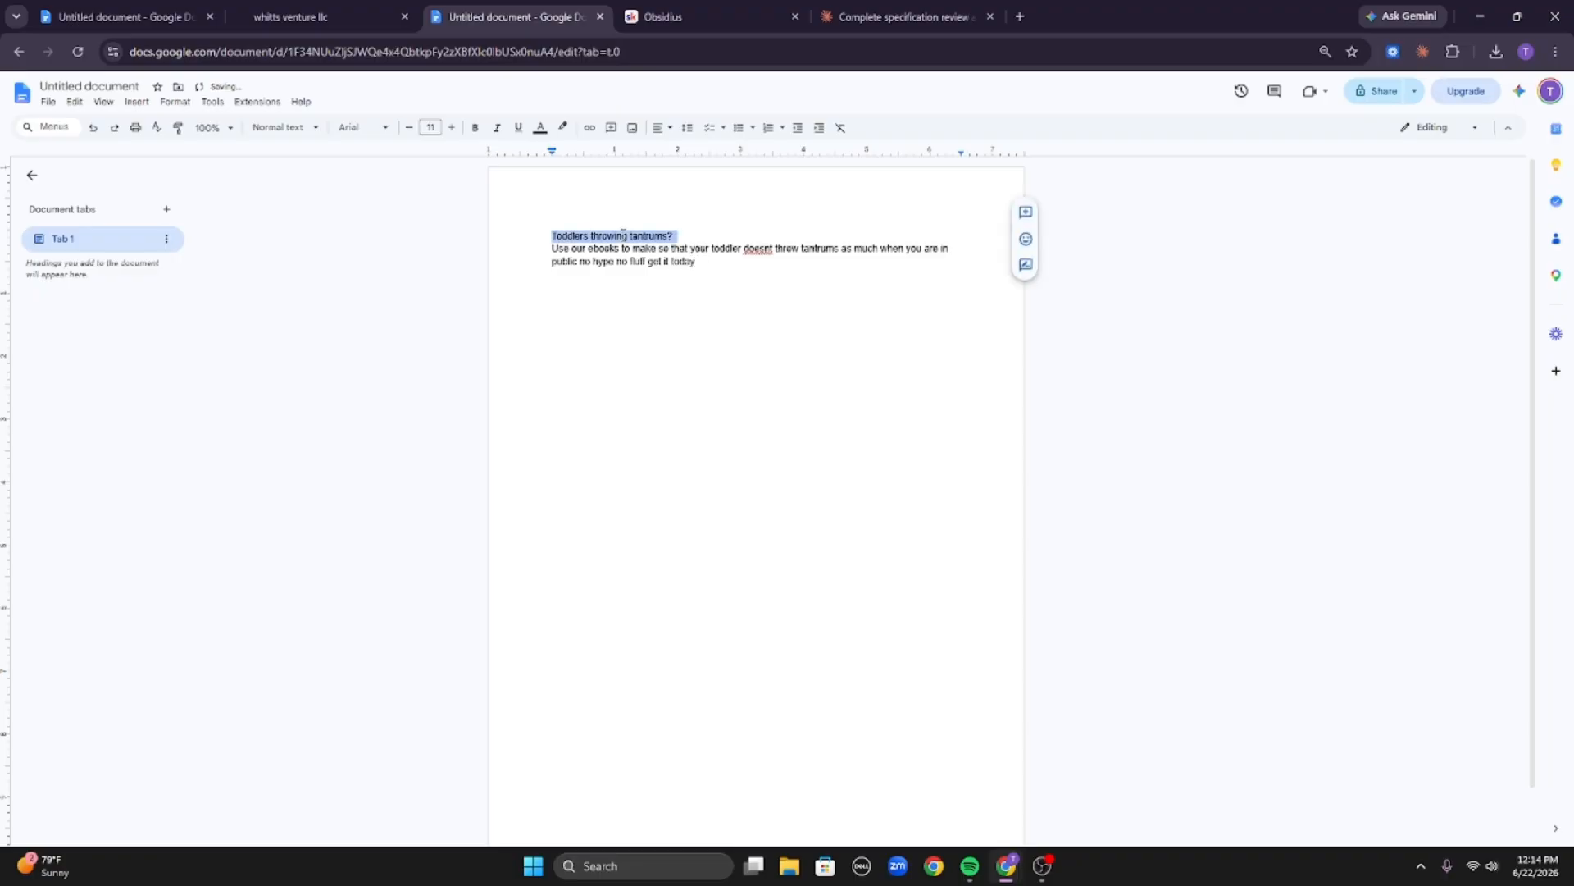
click(451, 128)
click(451, 127)
click(451, 127)
click(451, 127)
click(475, 127)
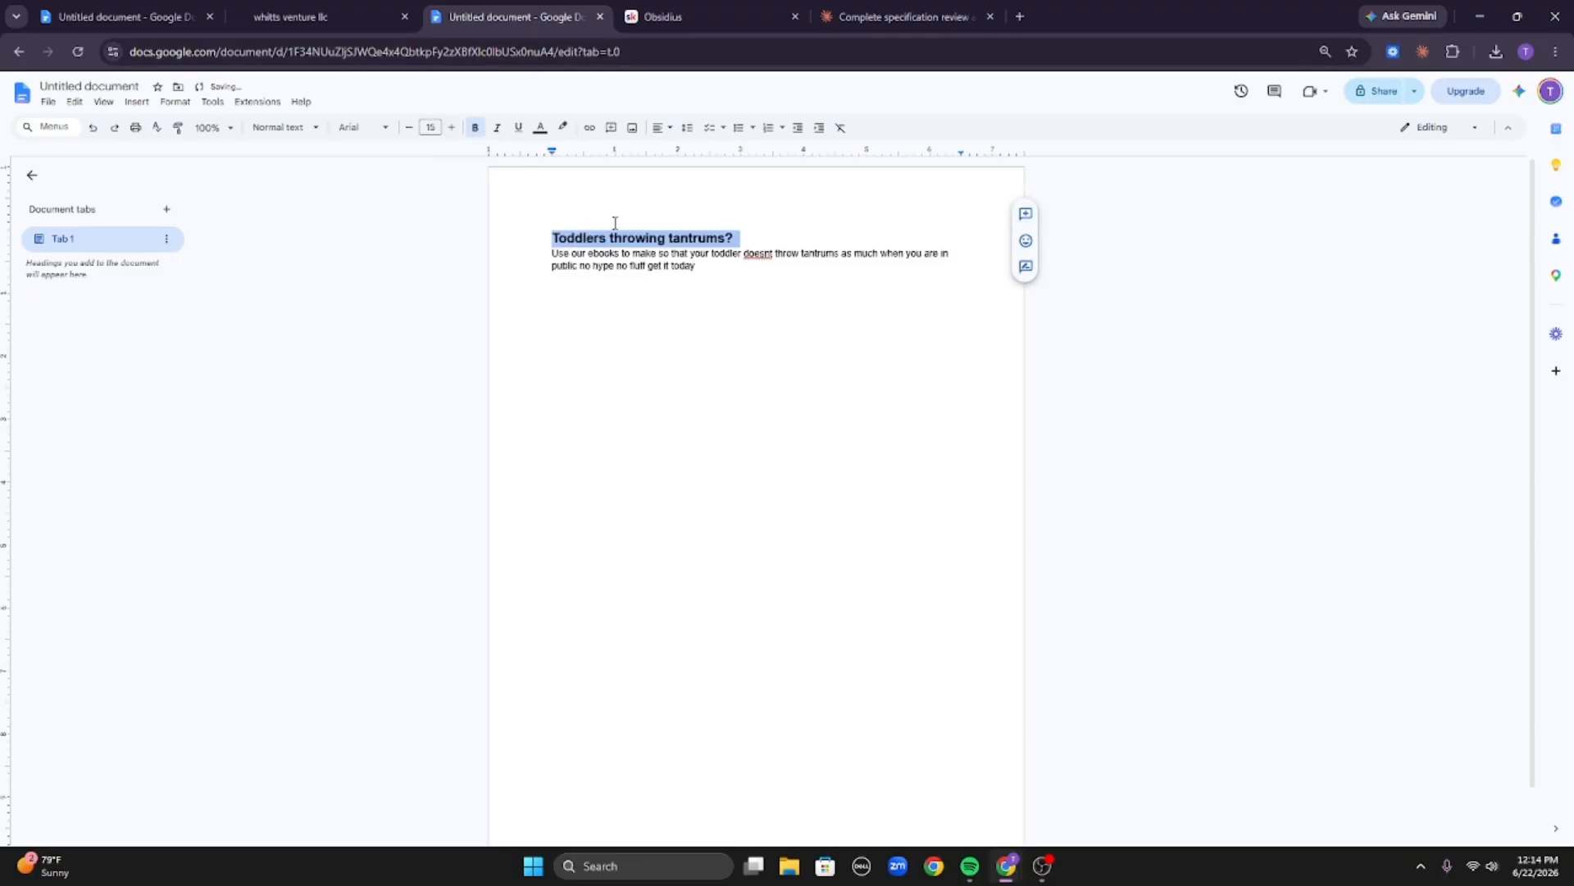
Insert a blank line between the headline and the body text.
click(698, 251)
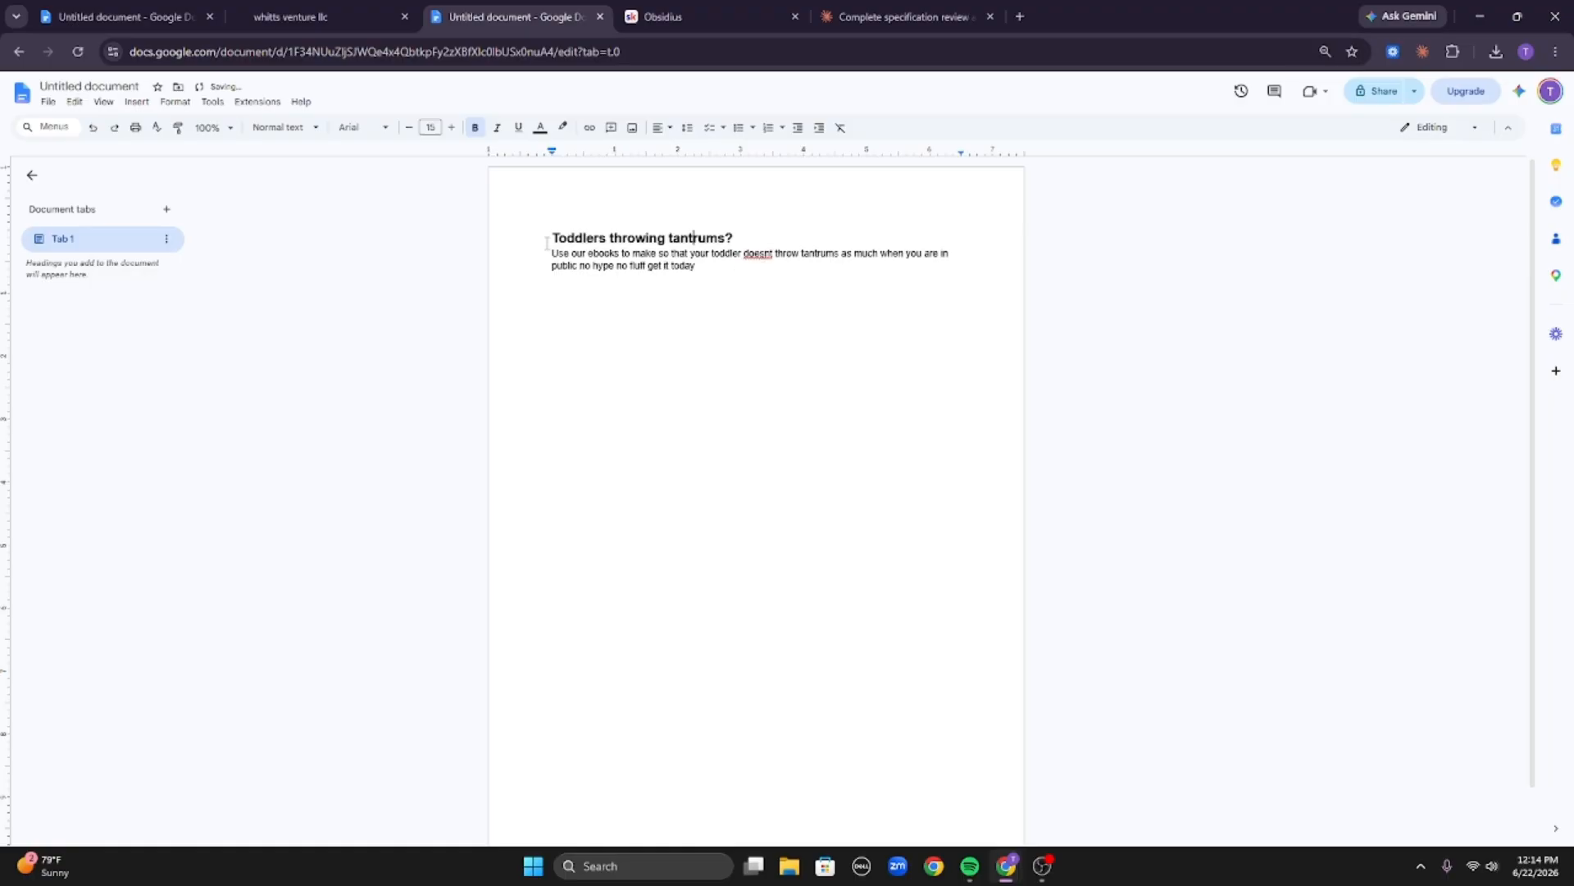
key(ctrl+a)
key(Return)
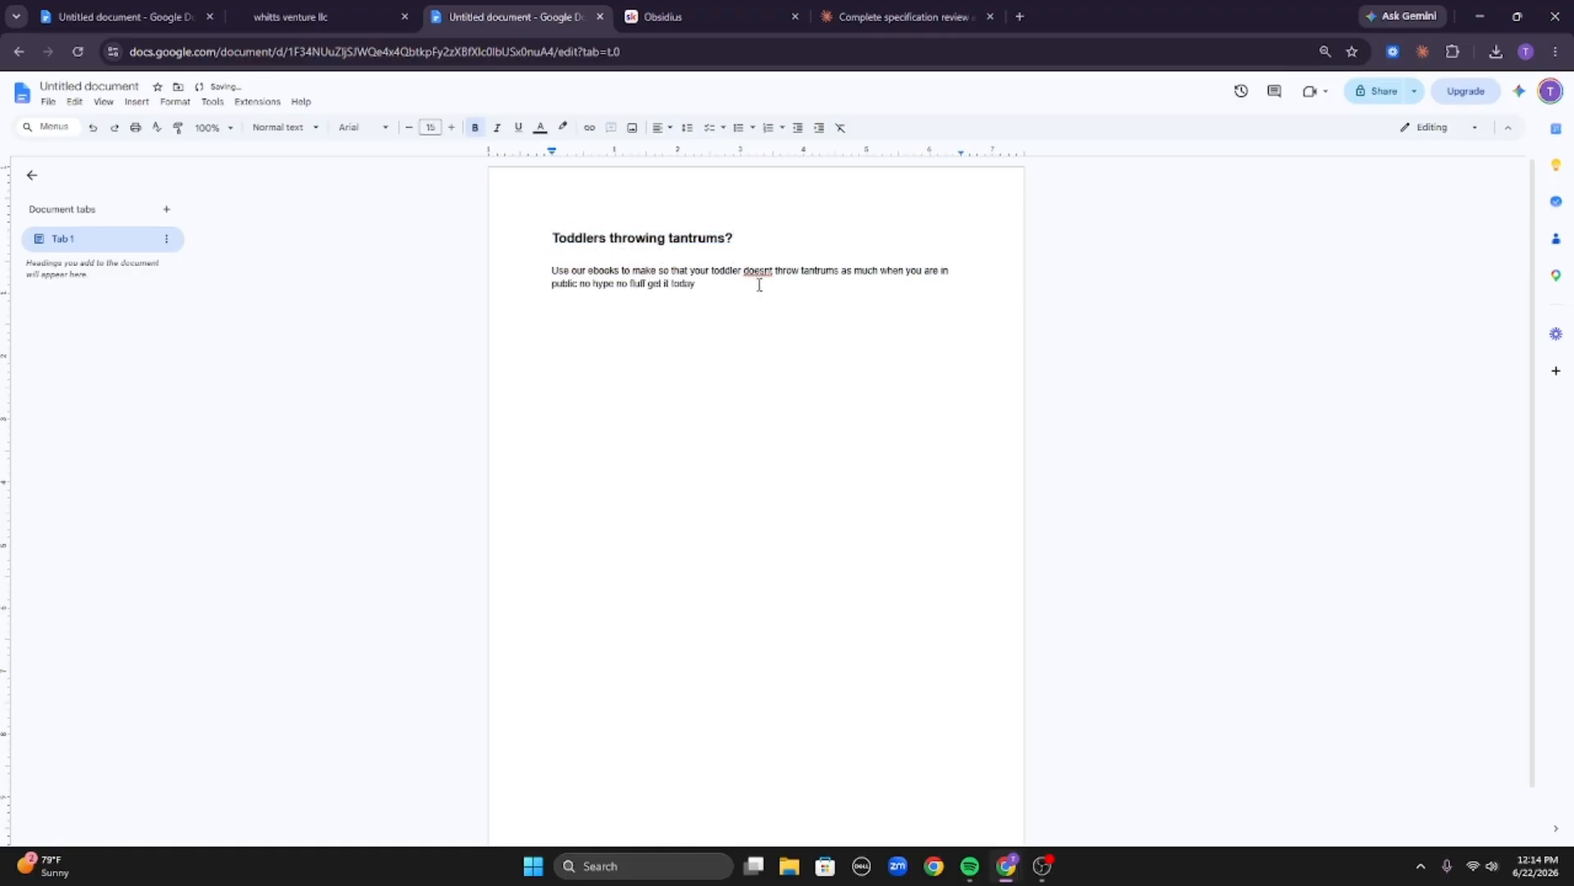
Correct the misspelled 'doesnt' to 'doesn't' in the body text.
click(642, 283)
drag(544, 234, 747, 221)
key(Right)
click(758, 271)
click(762, 251)
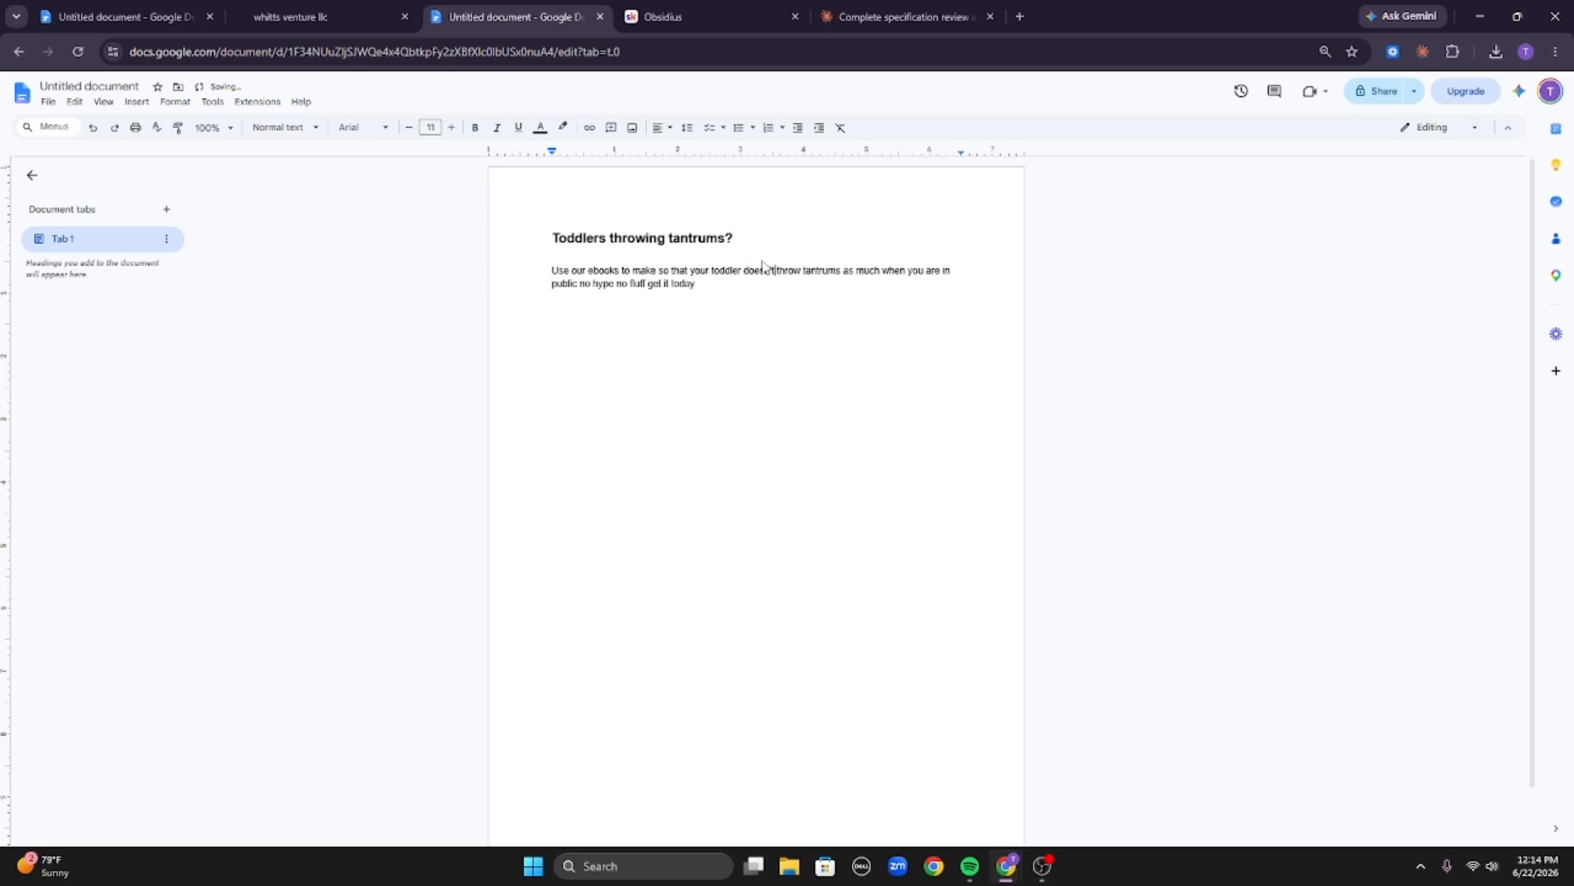
Below the body, after a blank line, add the rule 'Say as much as possible in as few words as possible'.
click(695, 283)
key(Return)
key(Return)
text(Say as much as possible in as few words as possible)
key(Return)
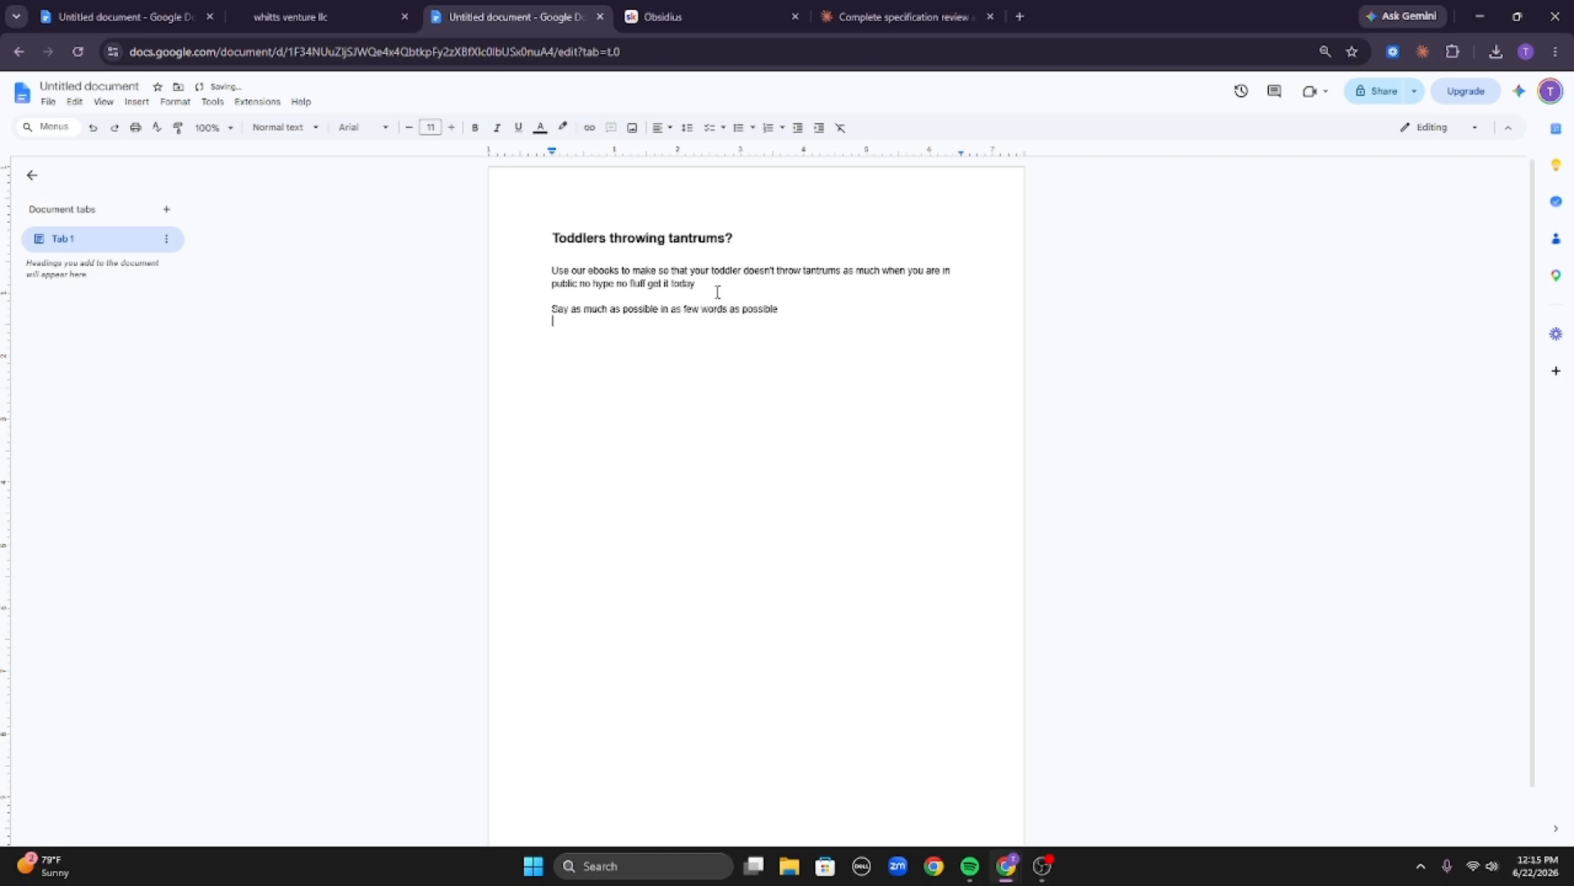
Add the rules 'Convey you message clearly' and 'Avoid big words' on separate lines.
text(convey you message clearly)
key(Return)
text(avoid)
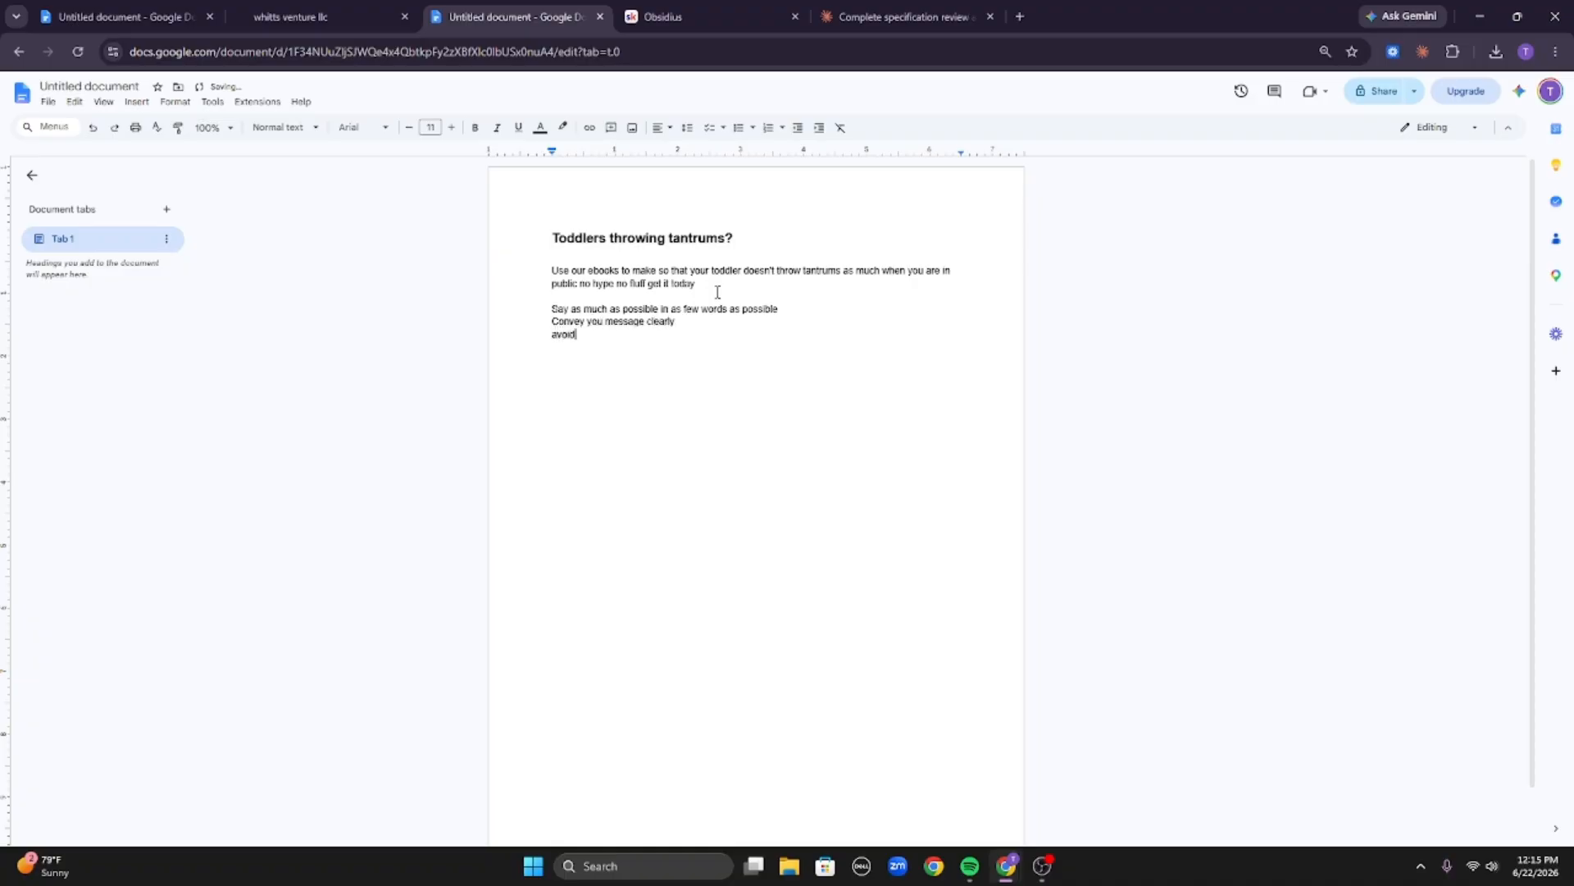
text( big words)
key(Return)
Add the rule 'Write at a 3rd grade level' on its own line.
text(Write ina)
key(BackSpace)
key(BackSpace)
key(BackSpace)
text(at a 3rd grade level)
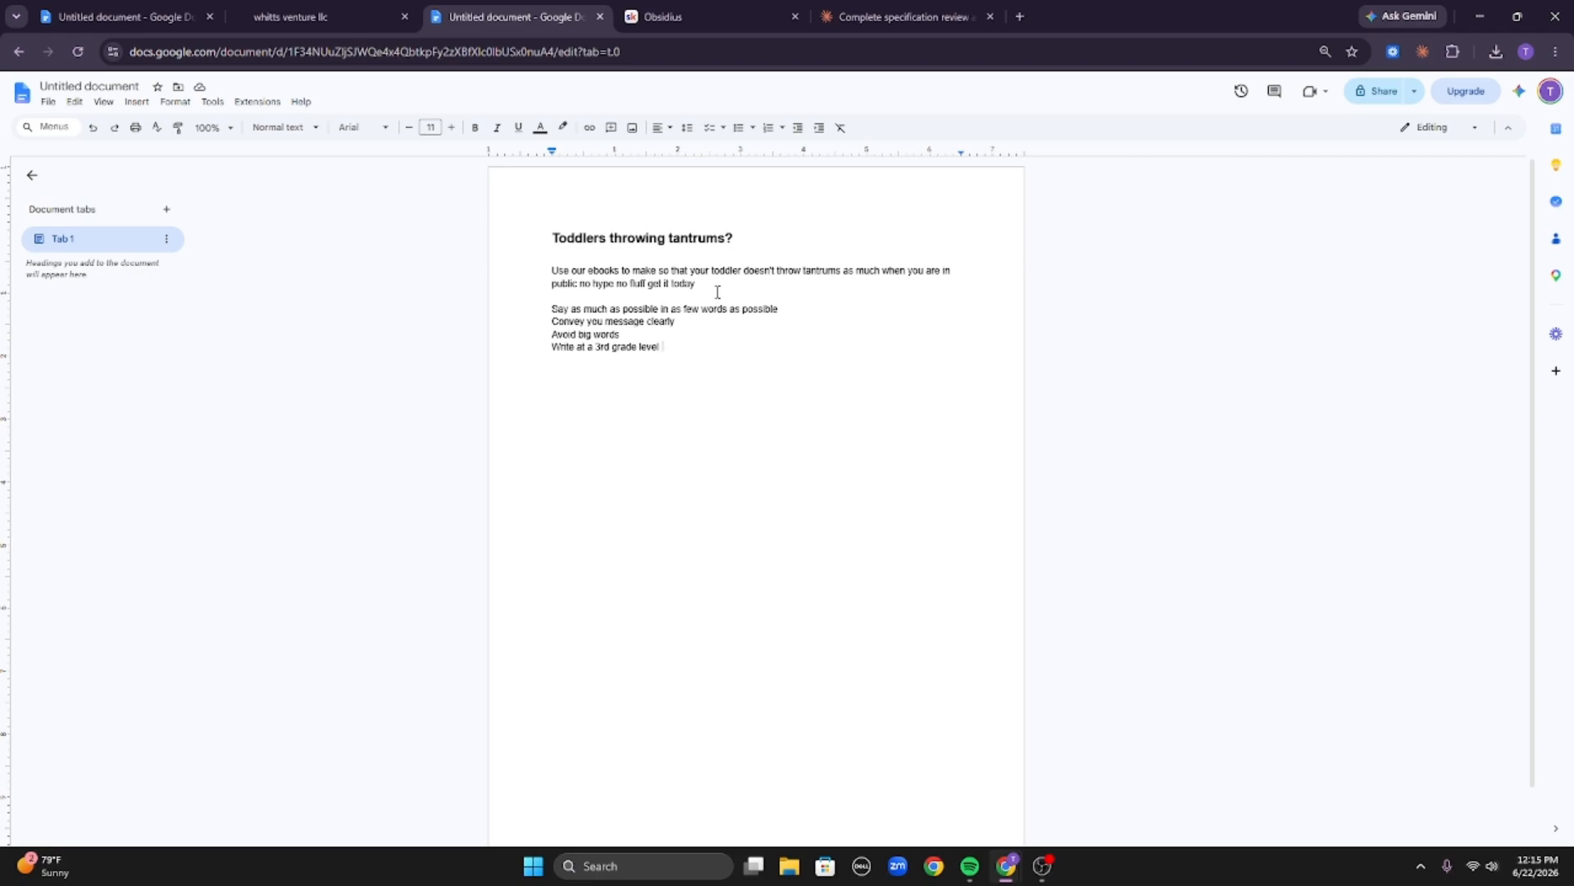
key(Return)
key(Return)
Enlarge the font size of the four rule lines and make them bold.
drag(552, 306, 716, 365)
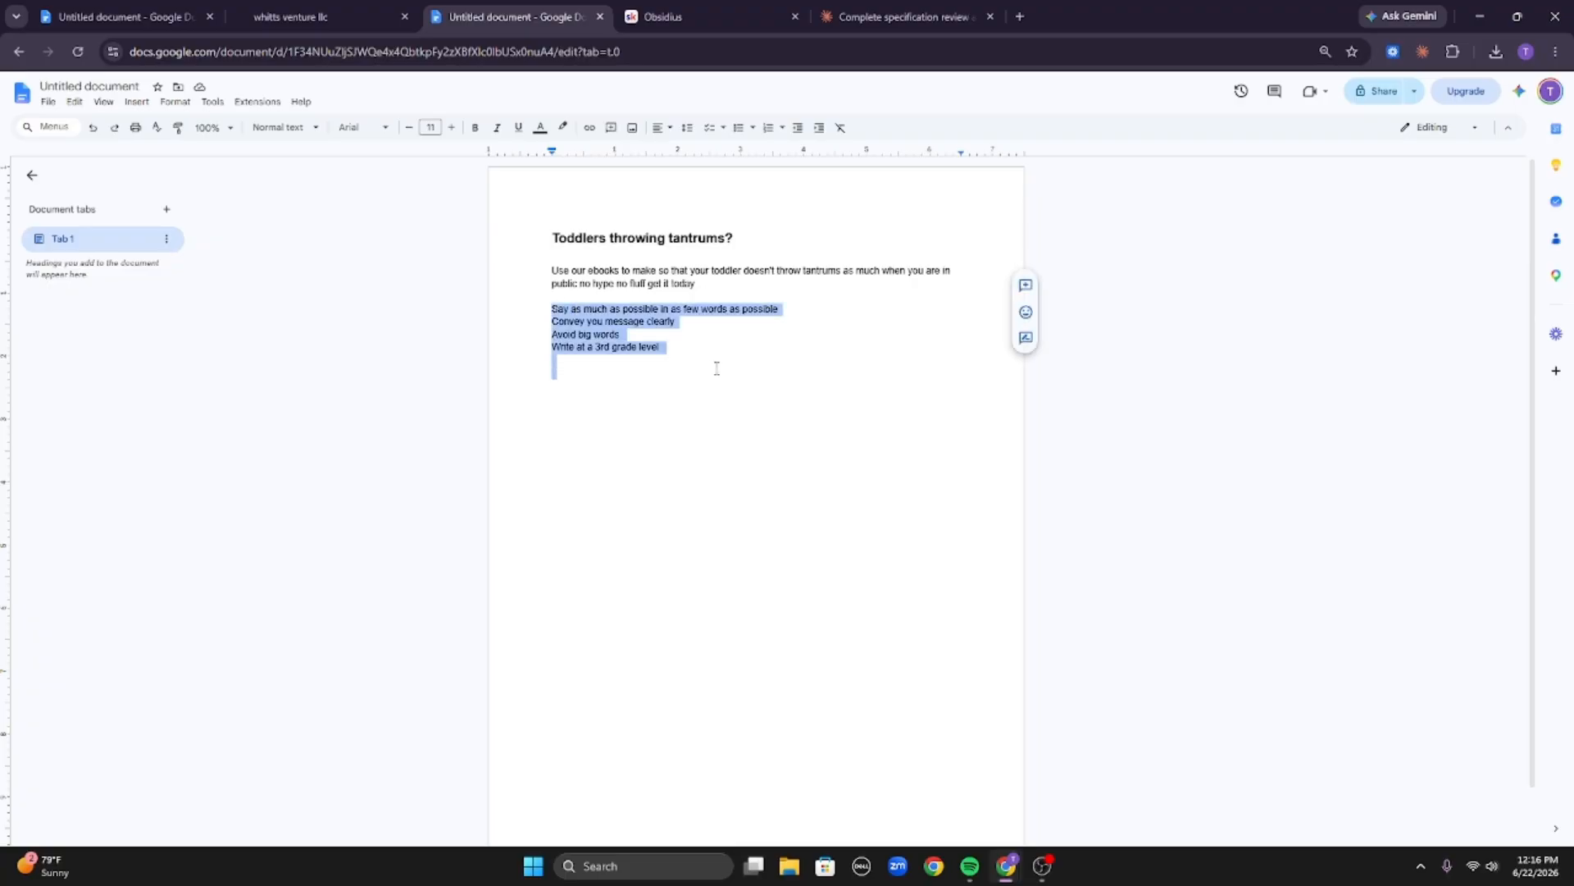
click(451, 127)
click(451, 127)
click(475, 127)
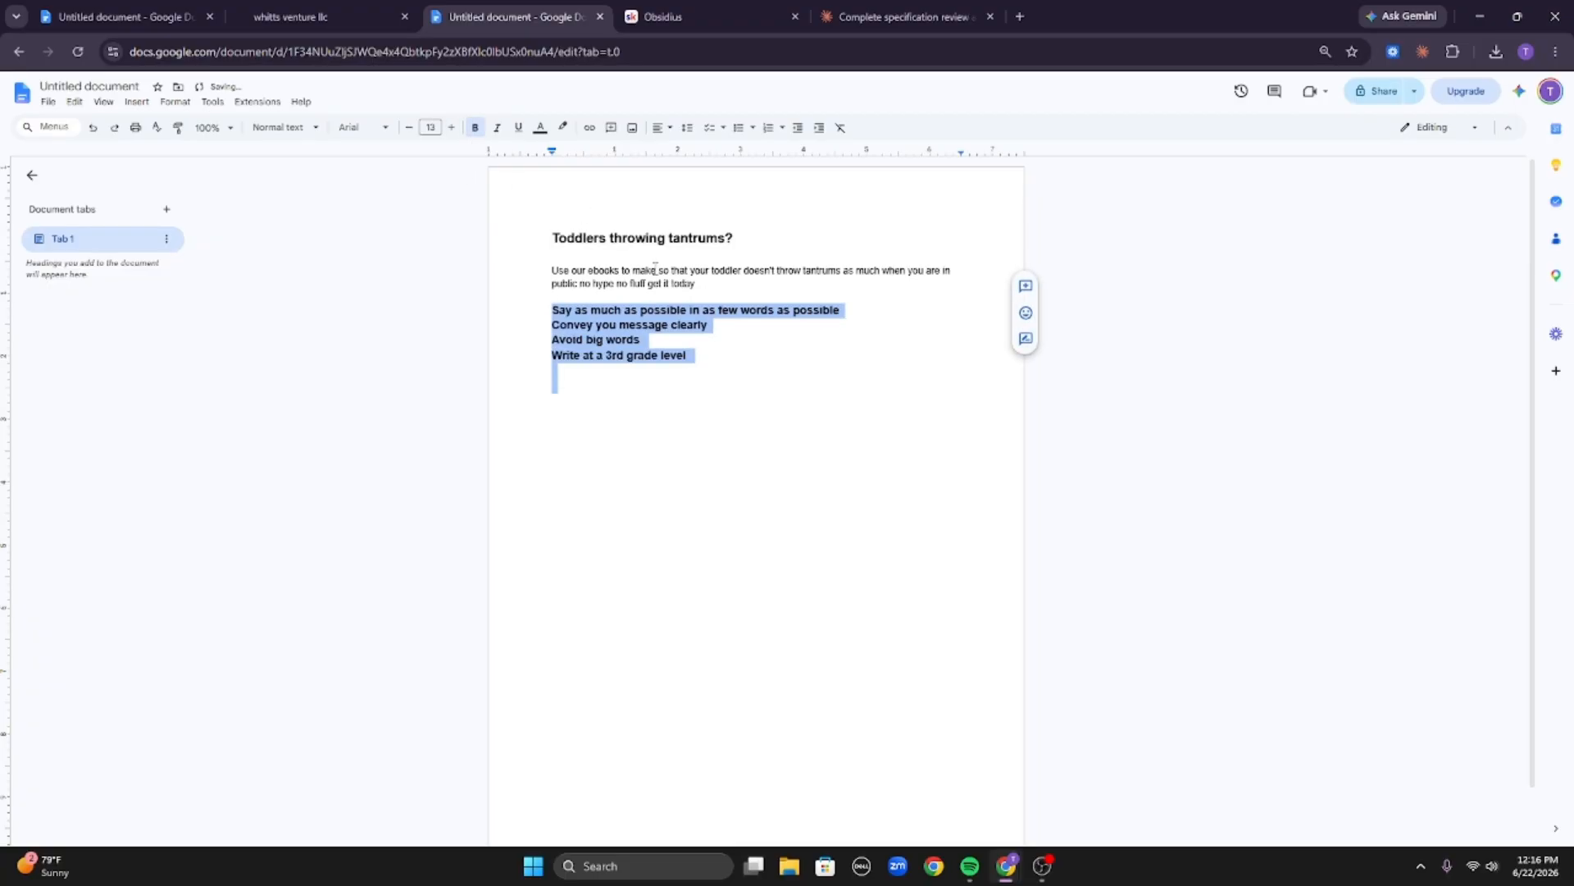
click(703, 354)
key(Return)
key(Return)
key(Return)
key(Return)
key(Return)
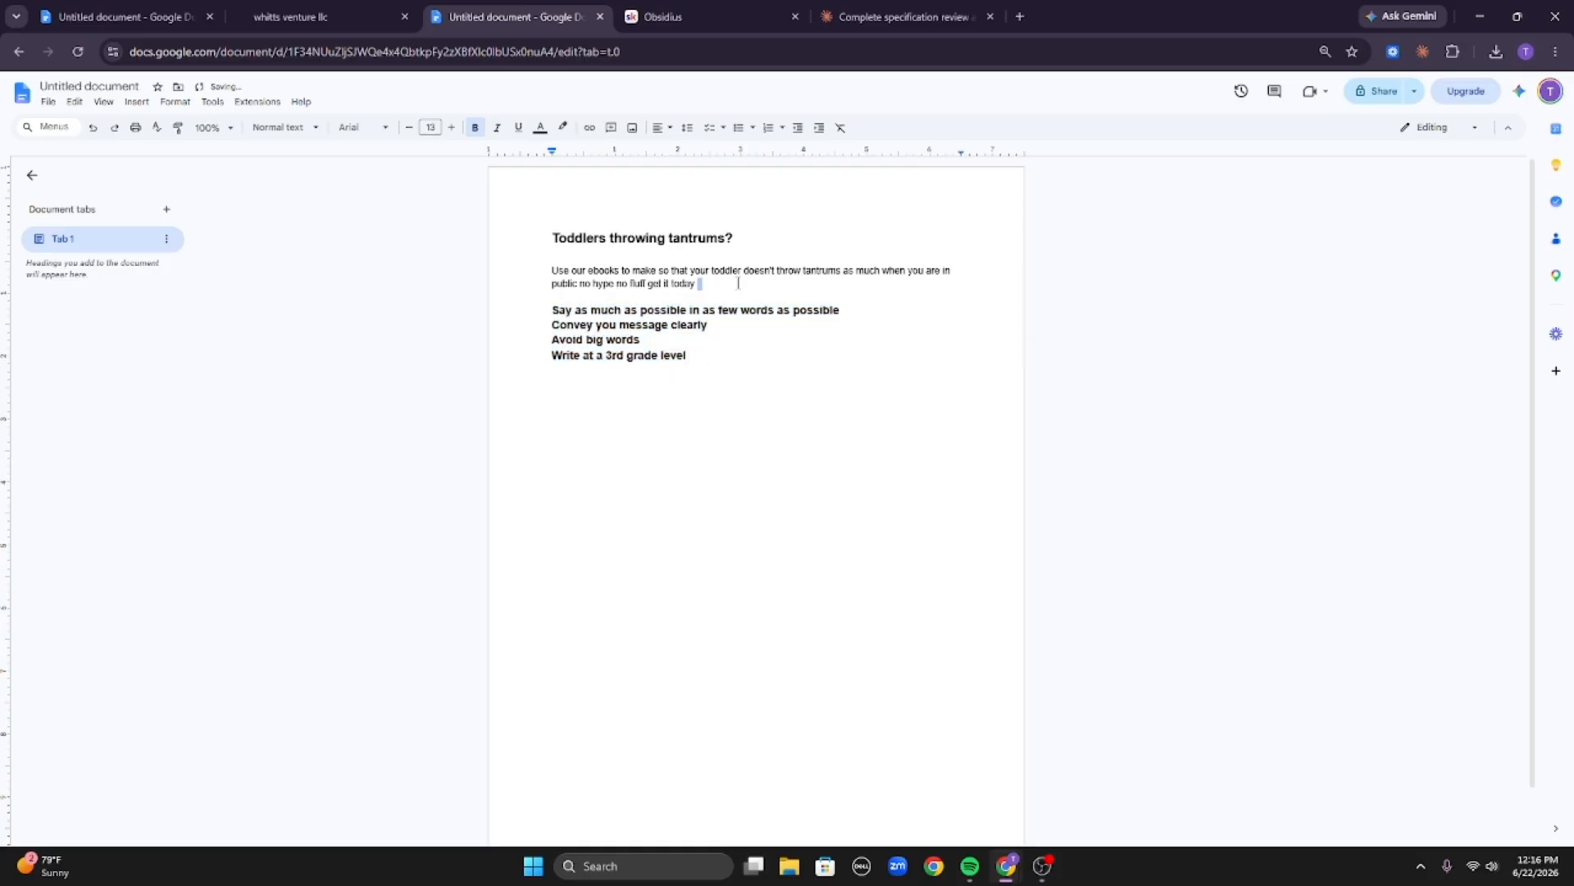
drag(696, 283, 537, 256)
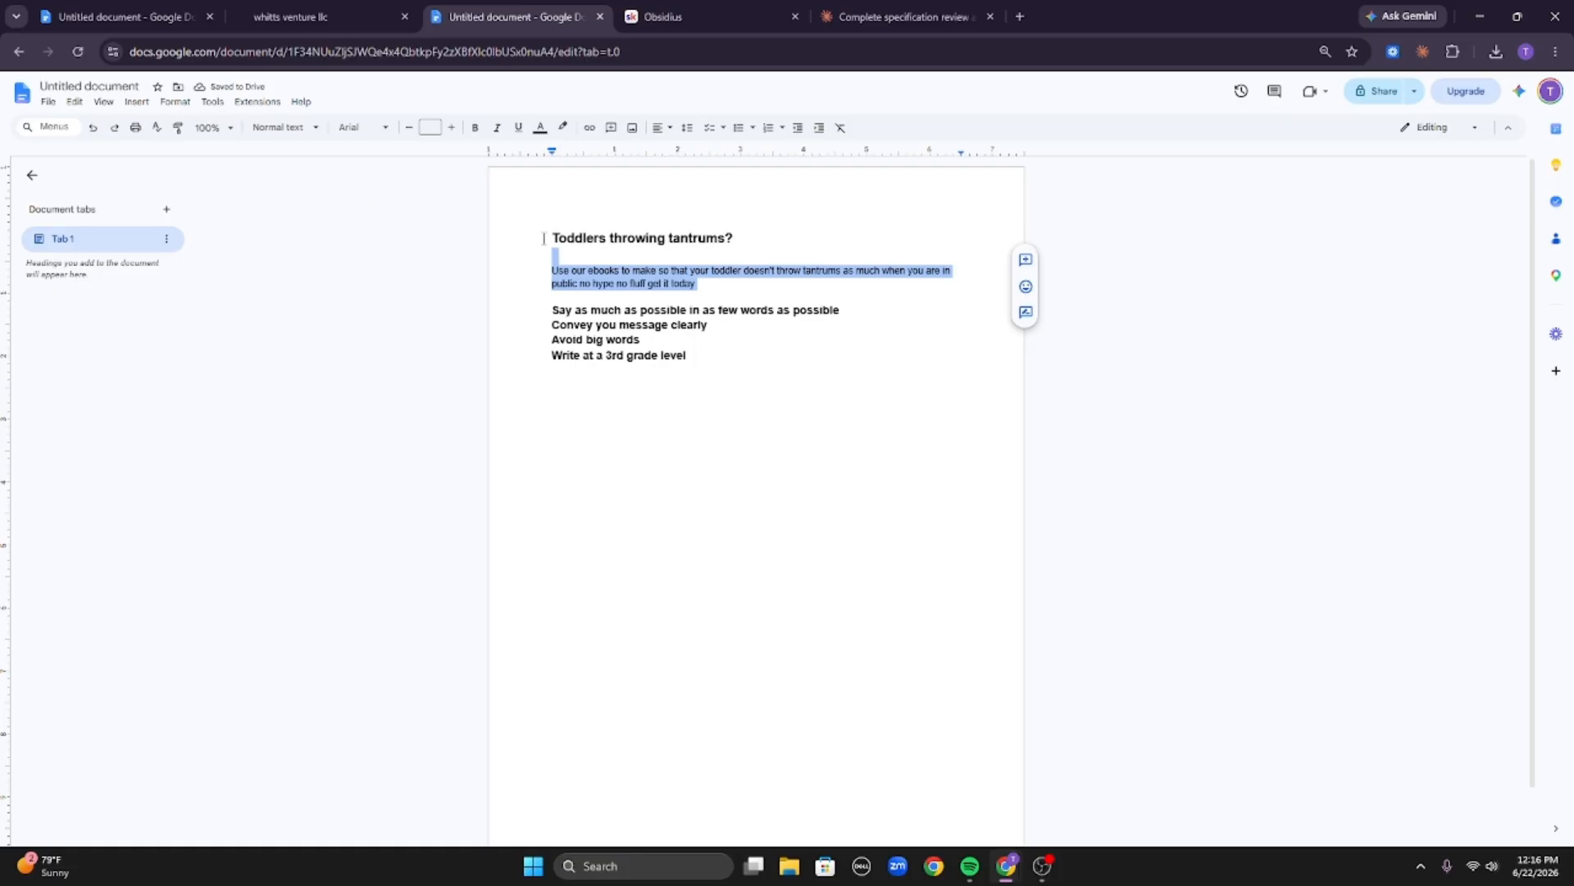
triple_click(596, 238)
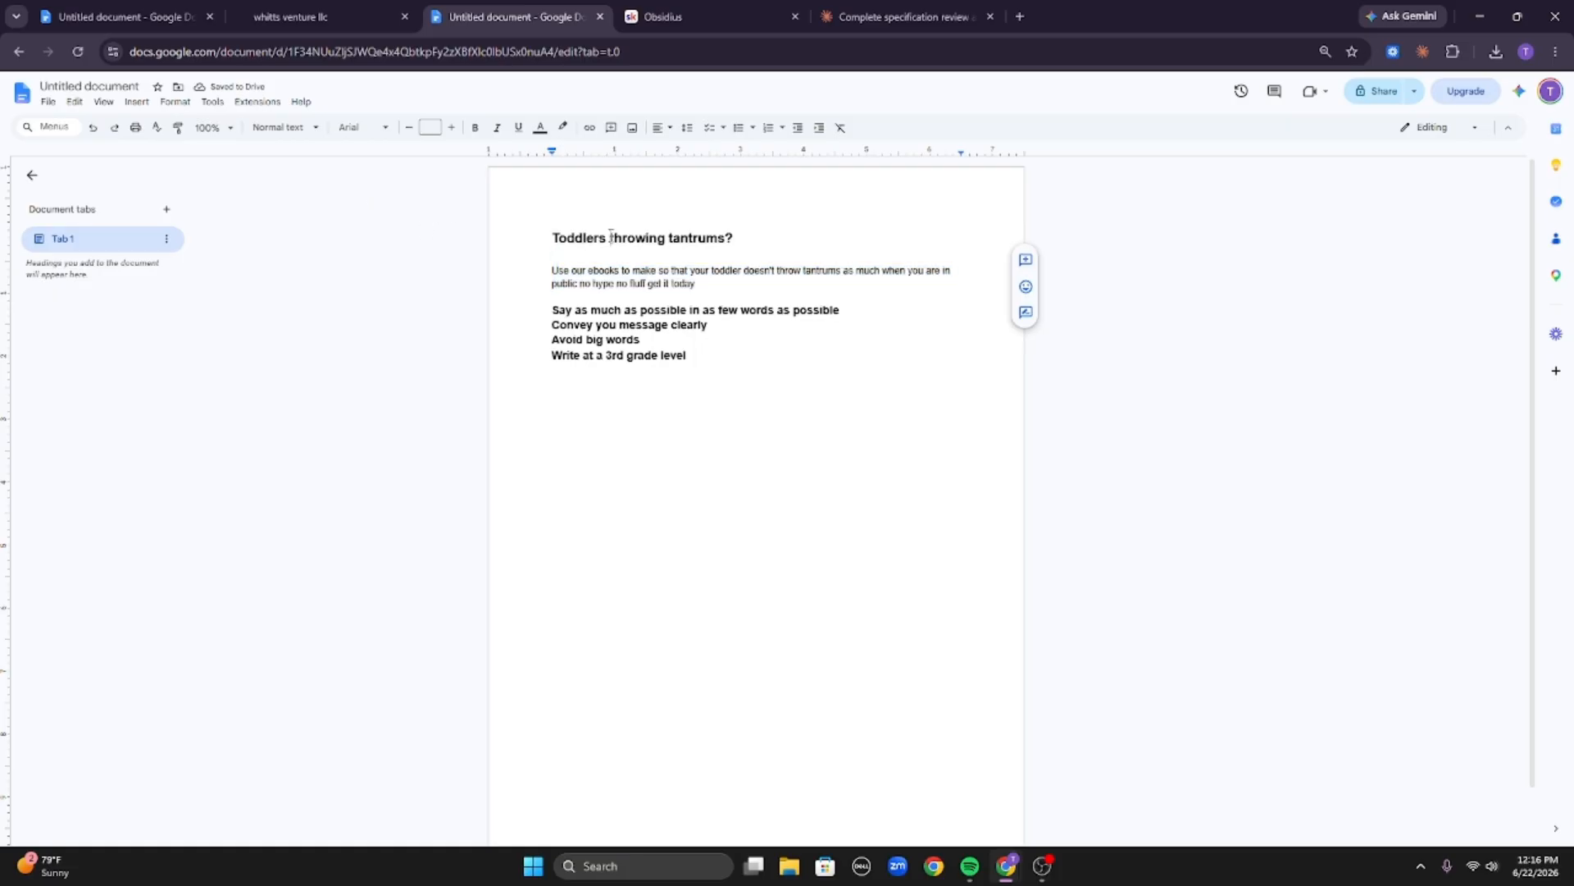
Add the rule 'No redundancy' on a new line below 'Write at a 3rd grade level'.
click(642, 420)
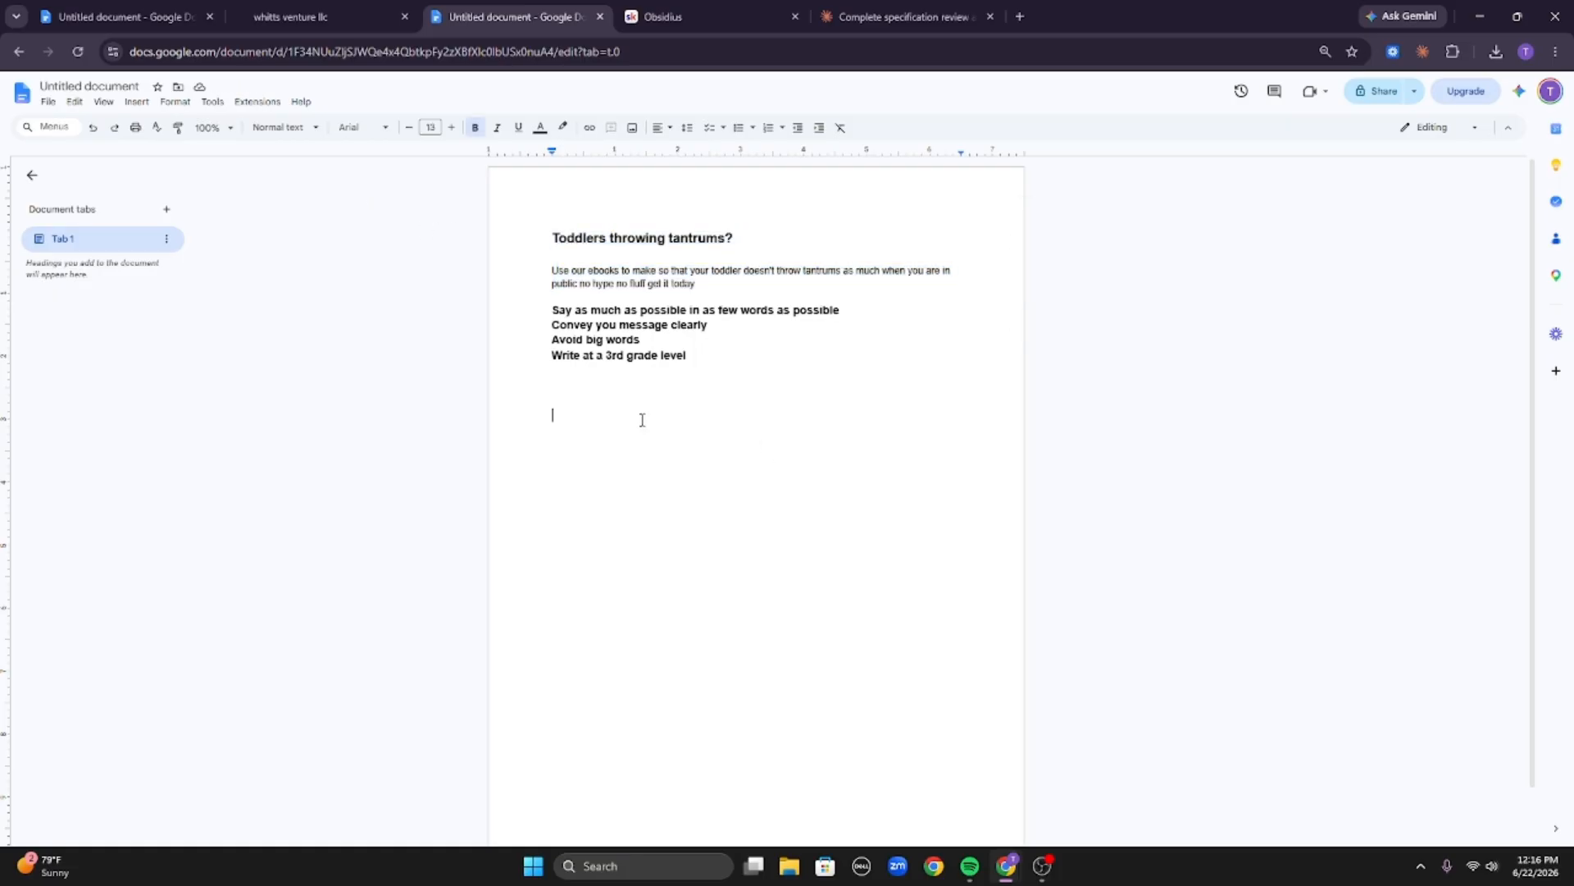
click(725, 363)
key(Return)
text(No redundancy)
triple_click(670, 242)
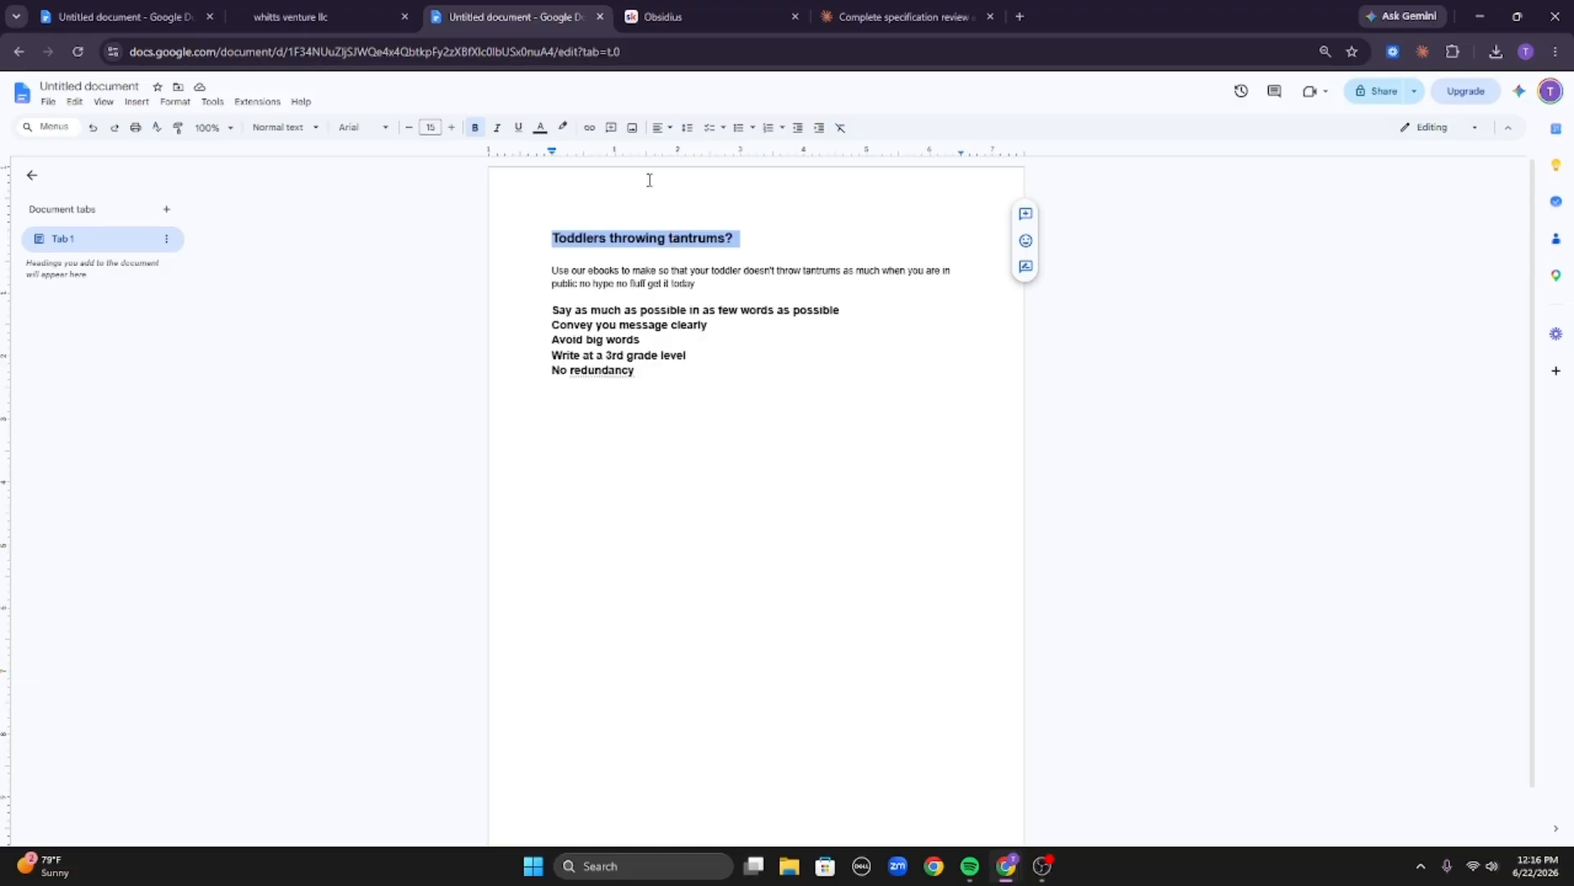
click(651, 233)
triple_click(648, 239)
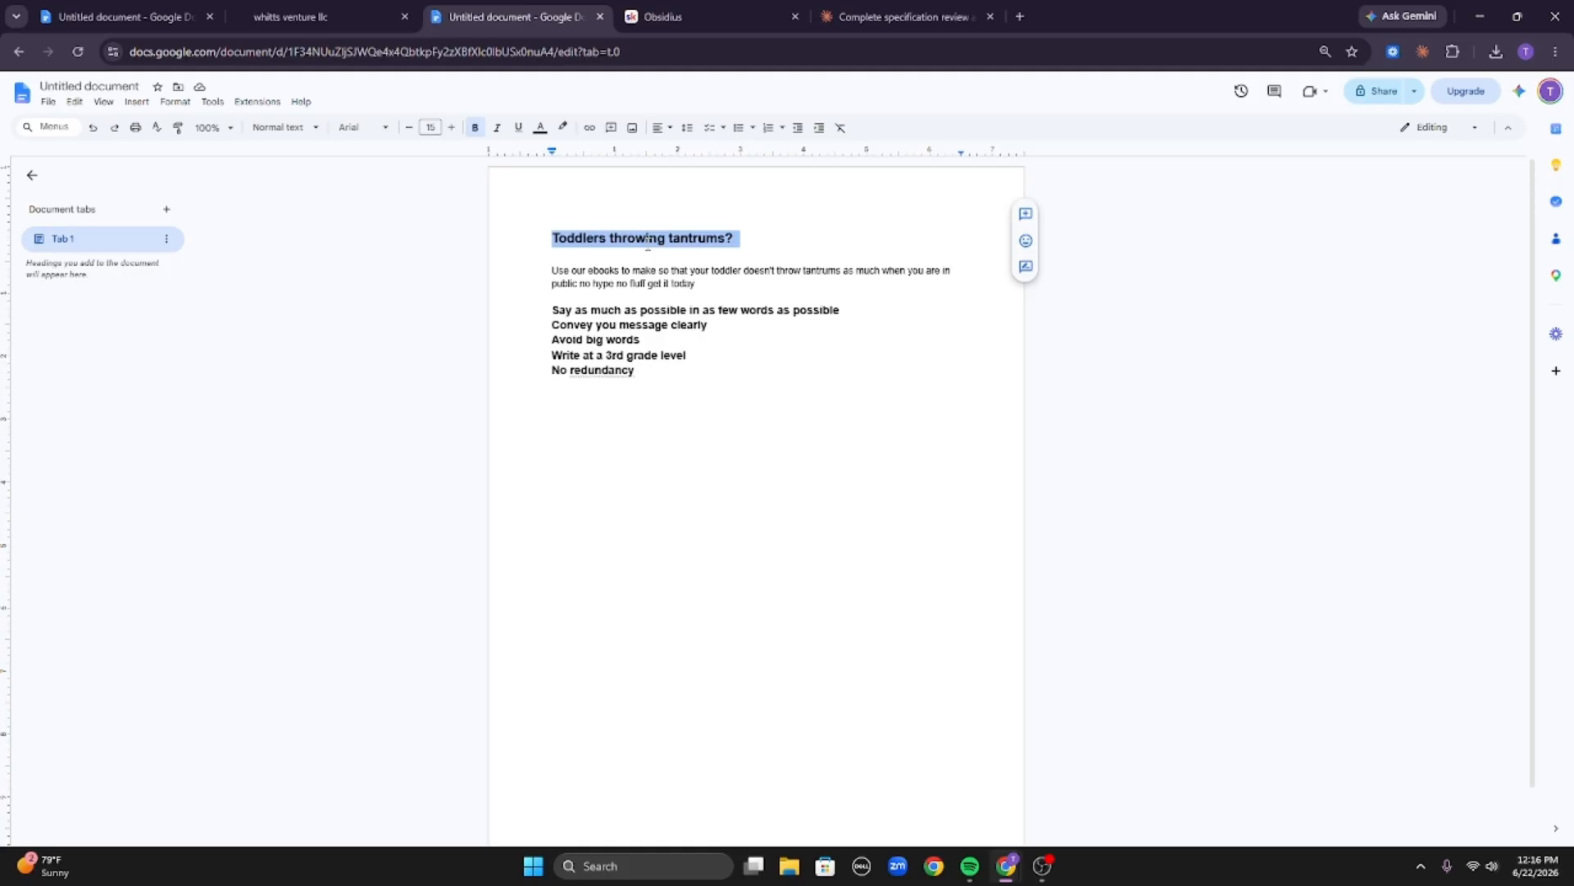
double_click(654, 415)
double_click(597, 455)
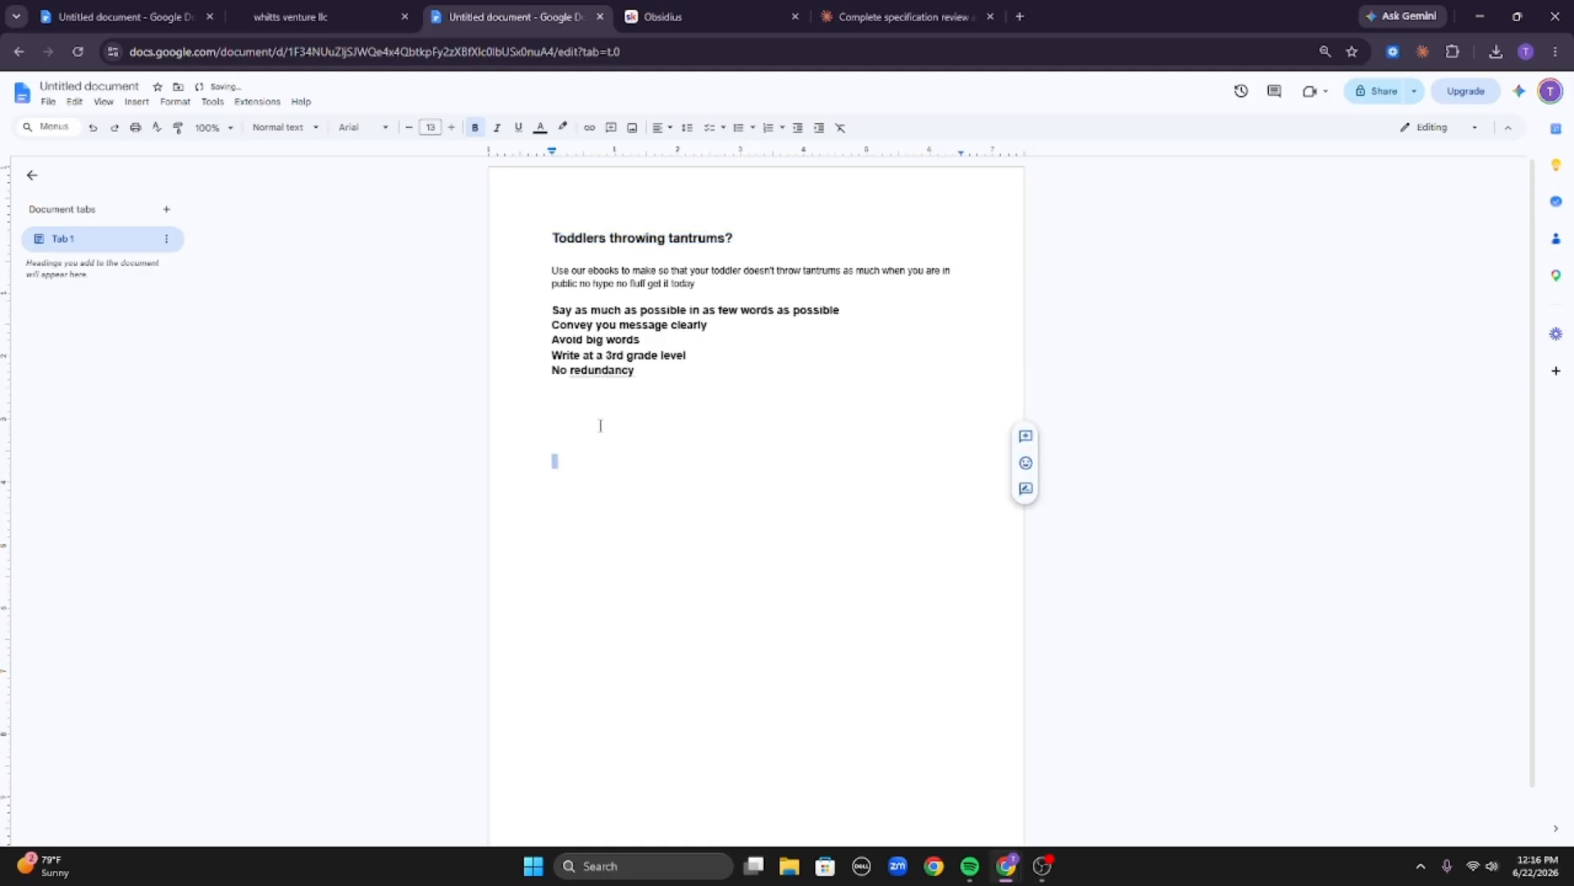
click(600, 425)
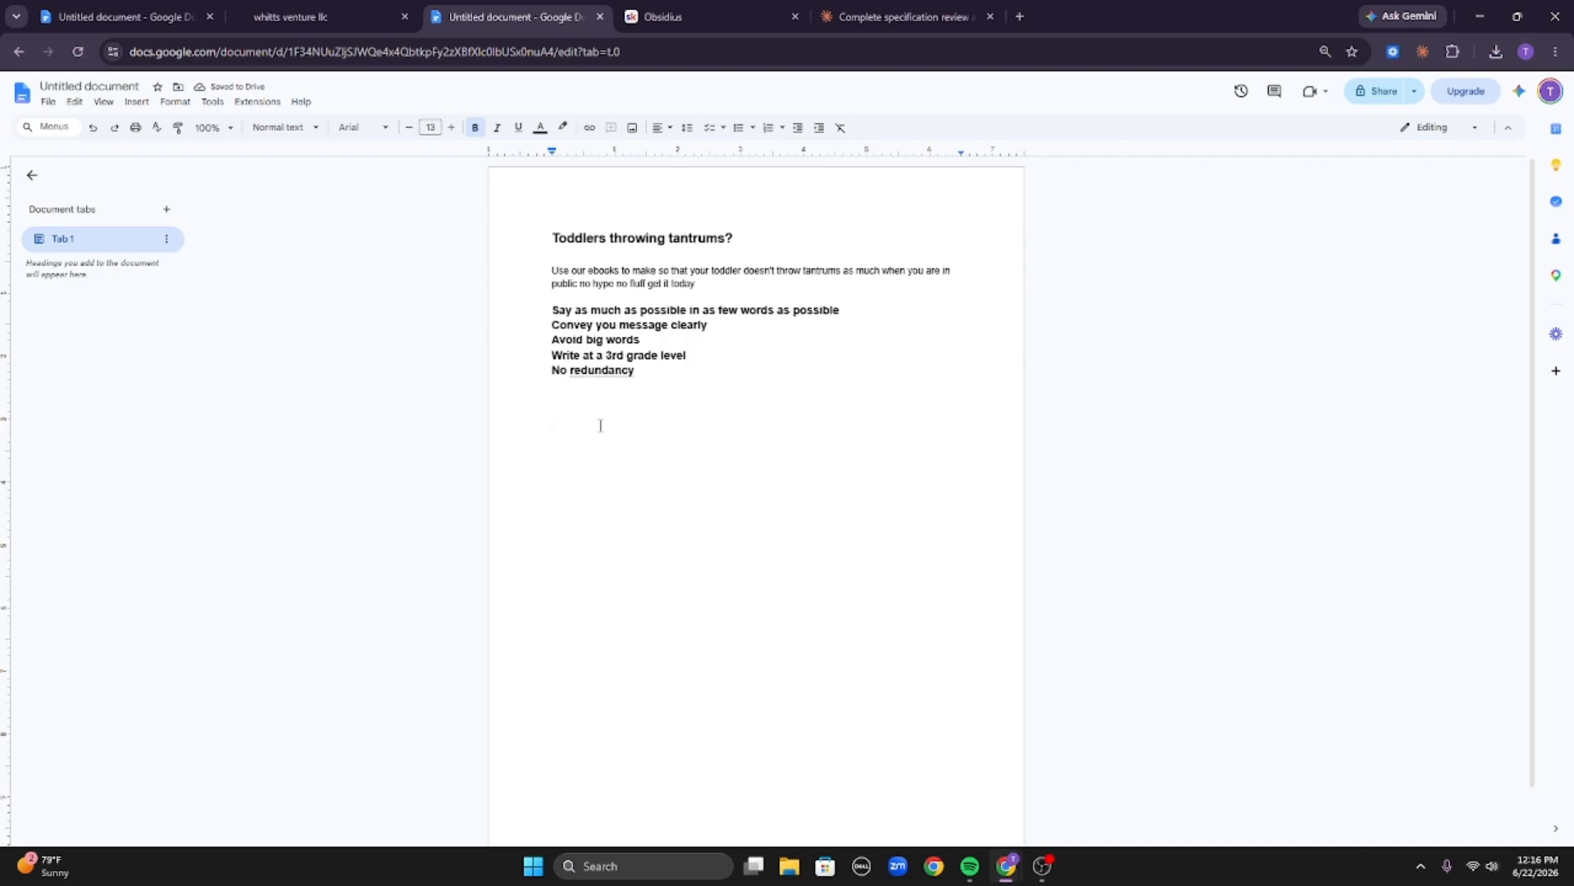
Below the rules, after blank lines, write the new headline 'Stop public tantrums in 30 days or your moneyback'.
text(Stop)
drag(585, 271, 726, 270)
click(725, 270)
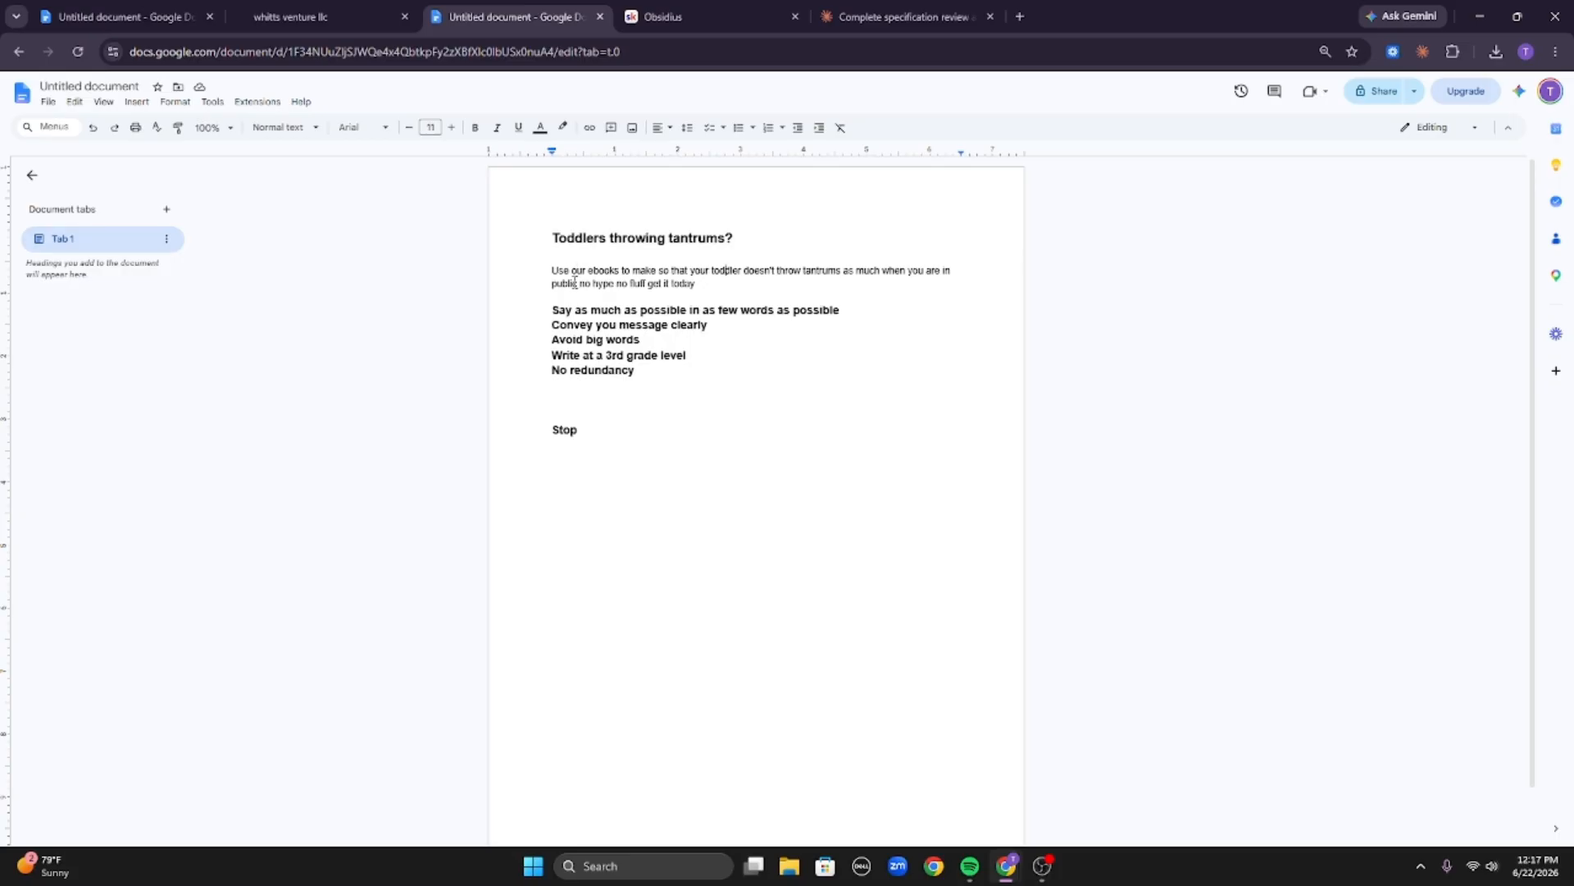
drag(574, 282, 552, 271)
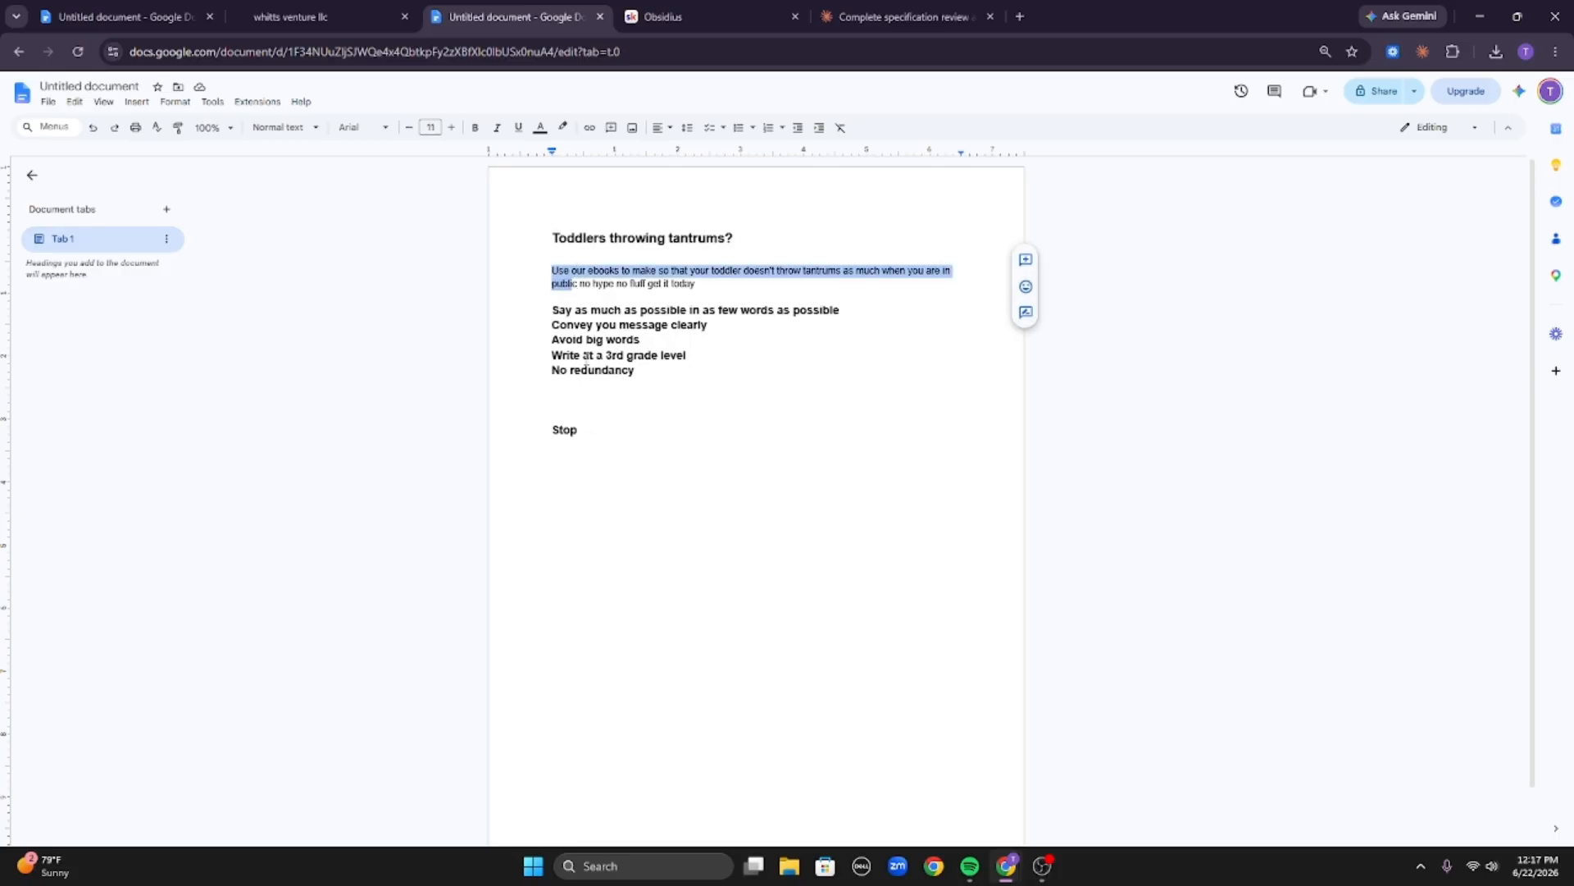
click(608, 431)
text(pu)
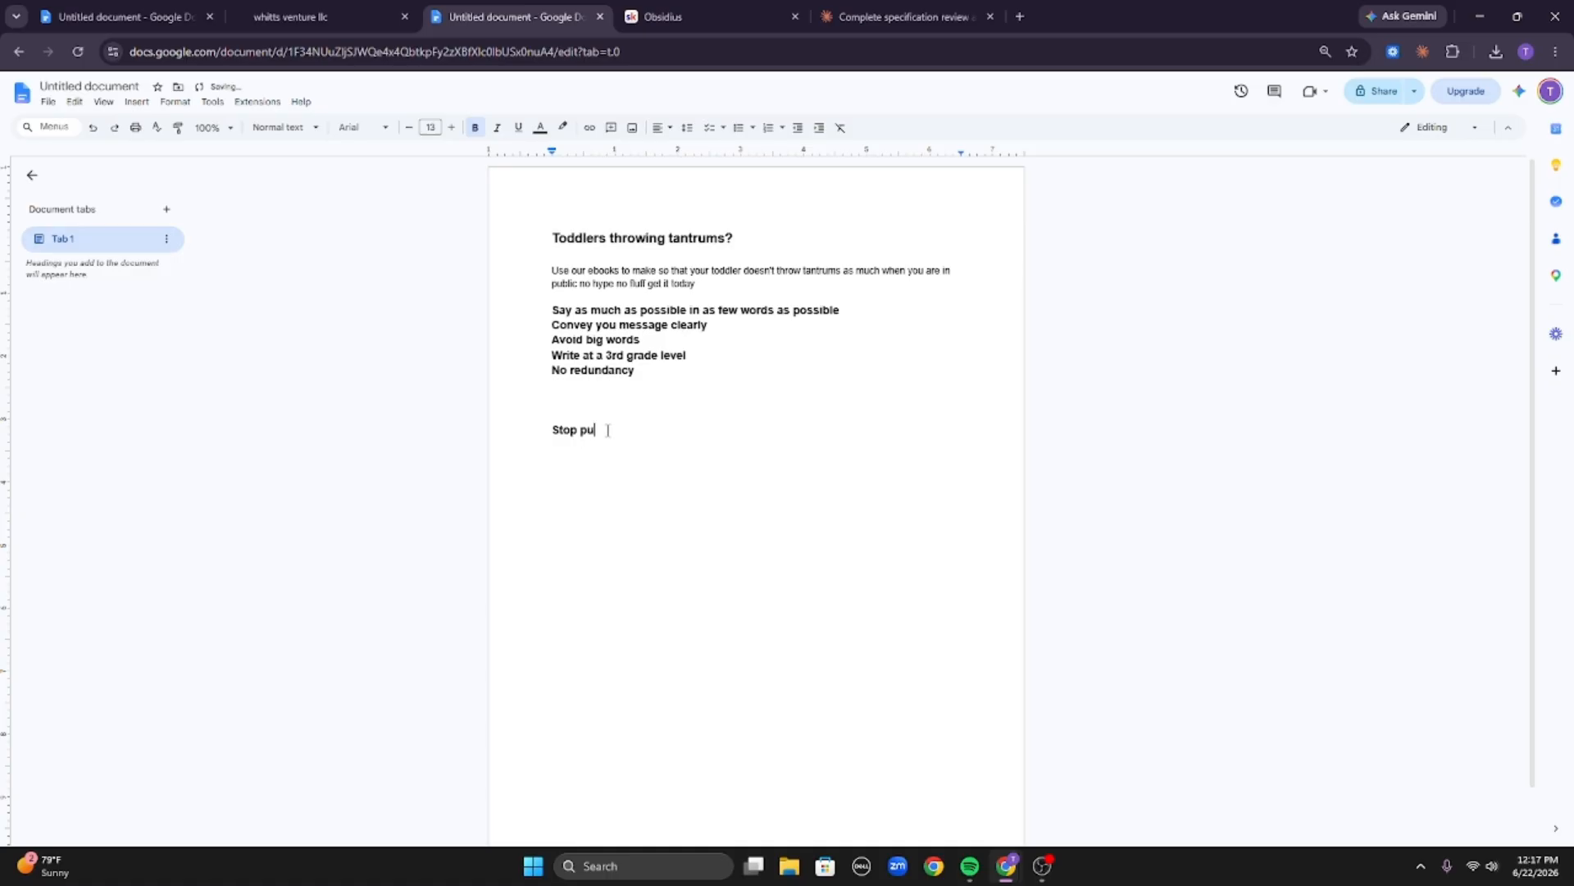
text(blic tantrums in 30 days or your moneyb)
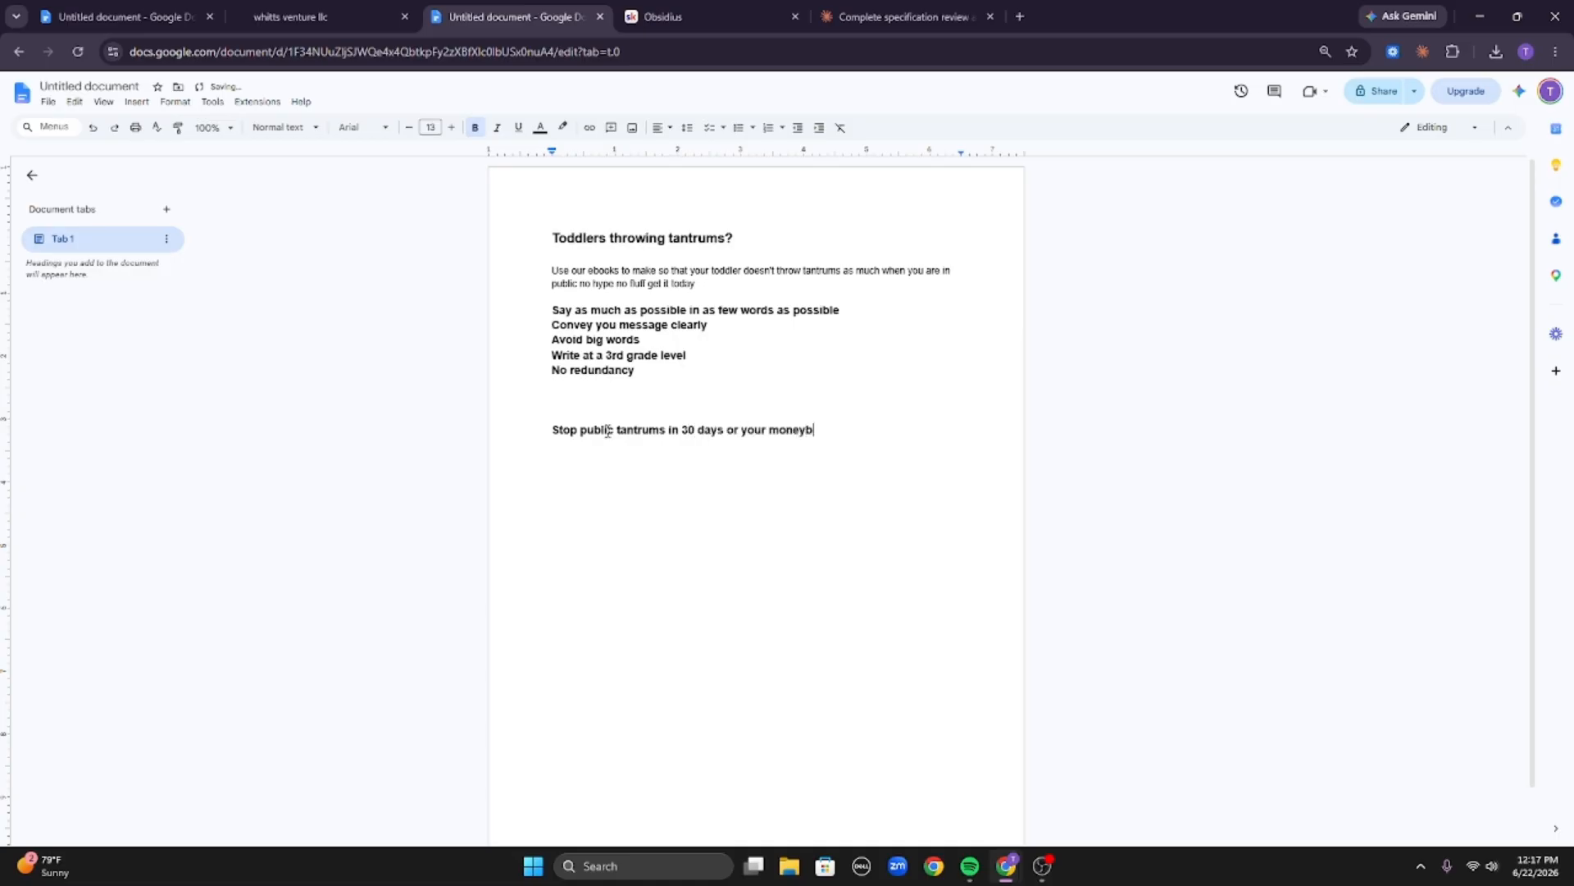
text(ack)
Increase the new headline's font size to 15.
triple_click(606, 430)
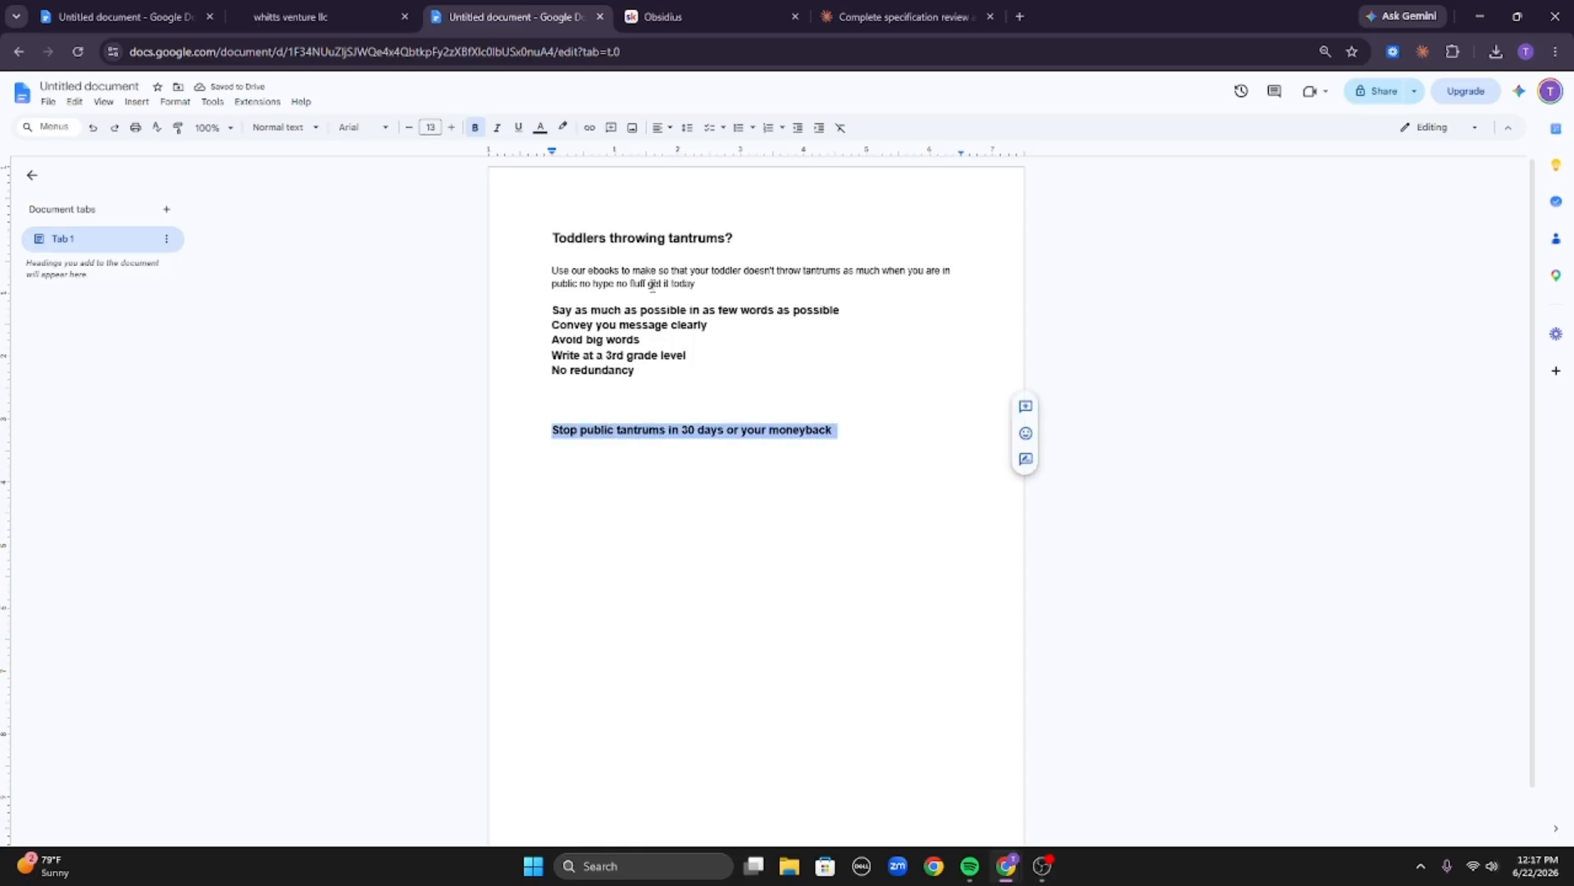
click(452, 128)
click(452, 128)
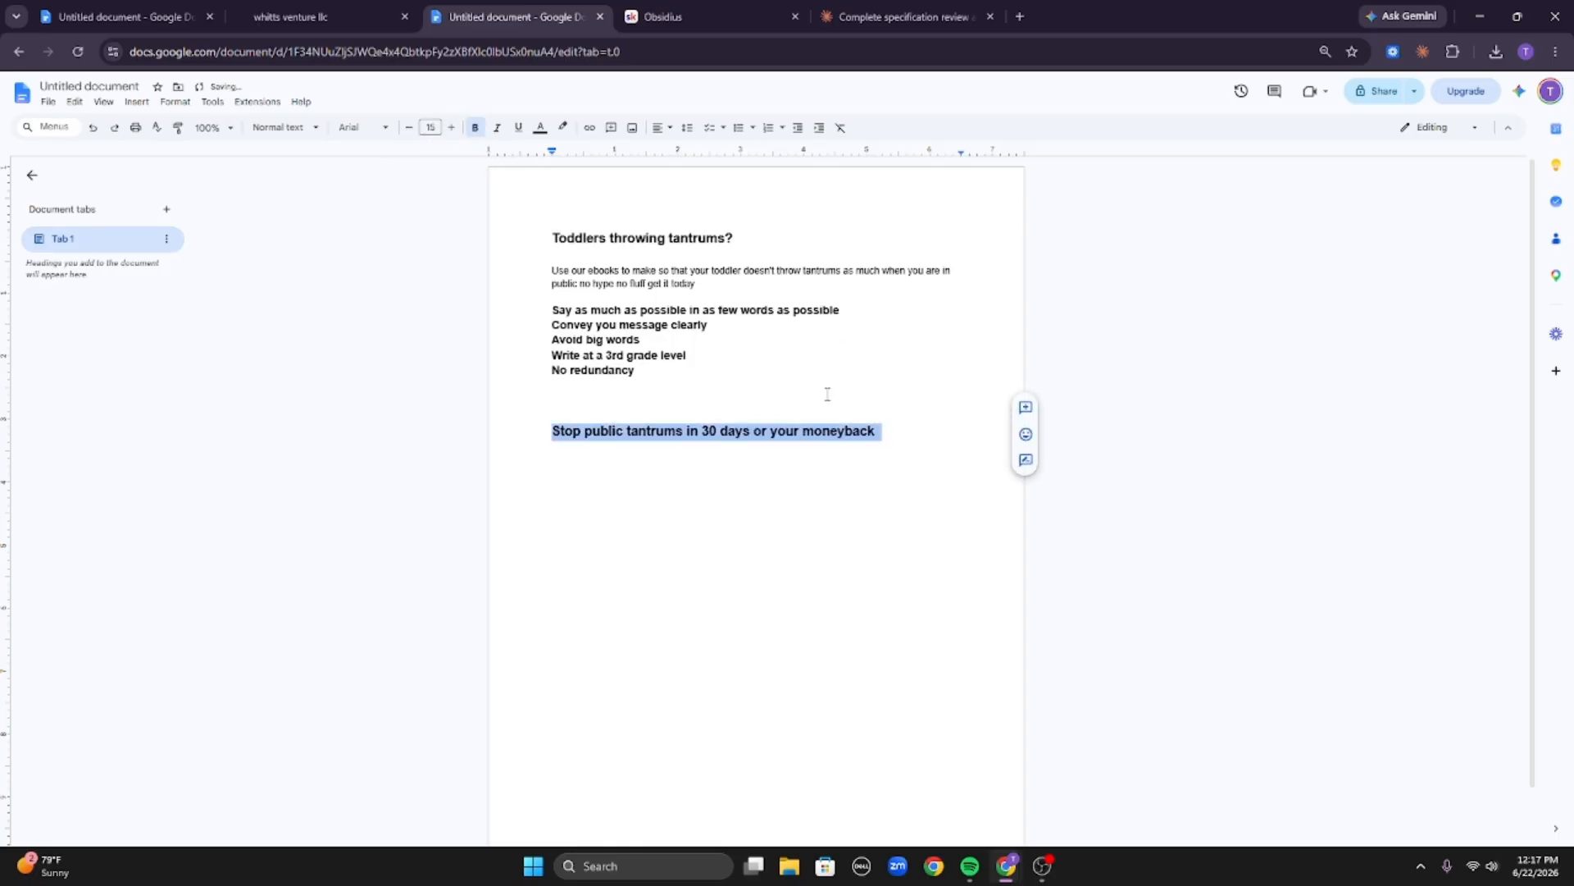
click(846, 432)
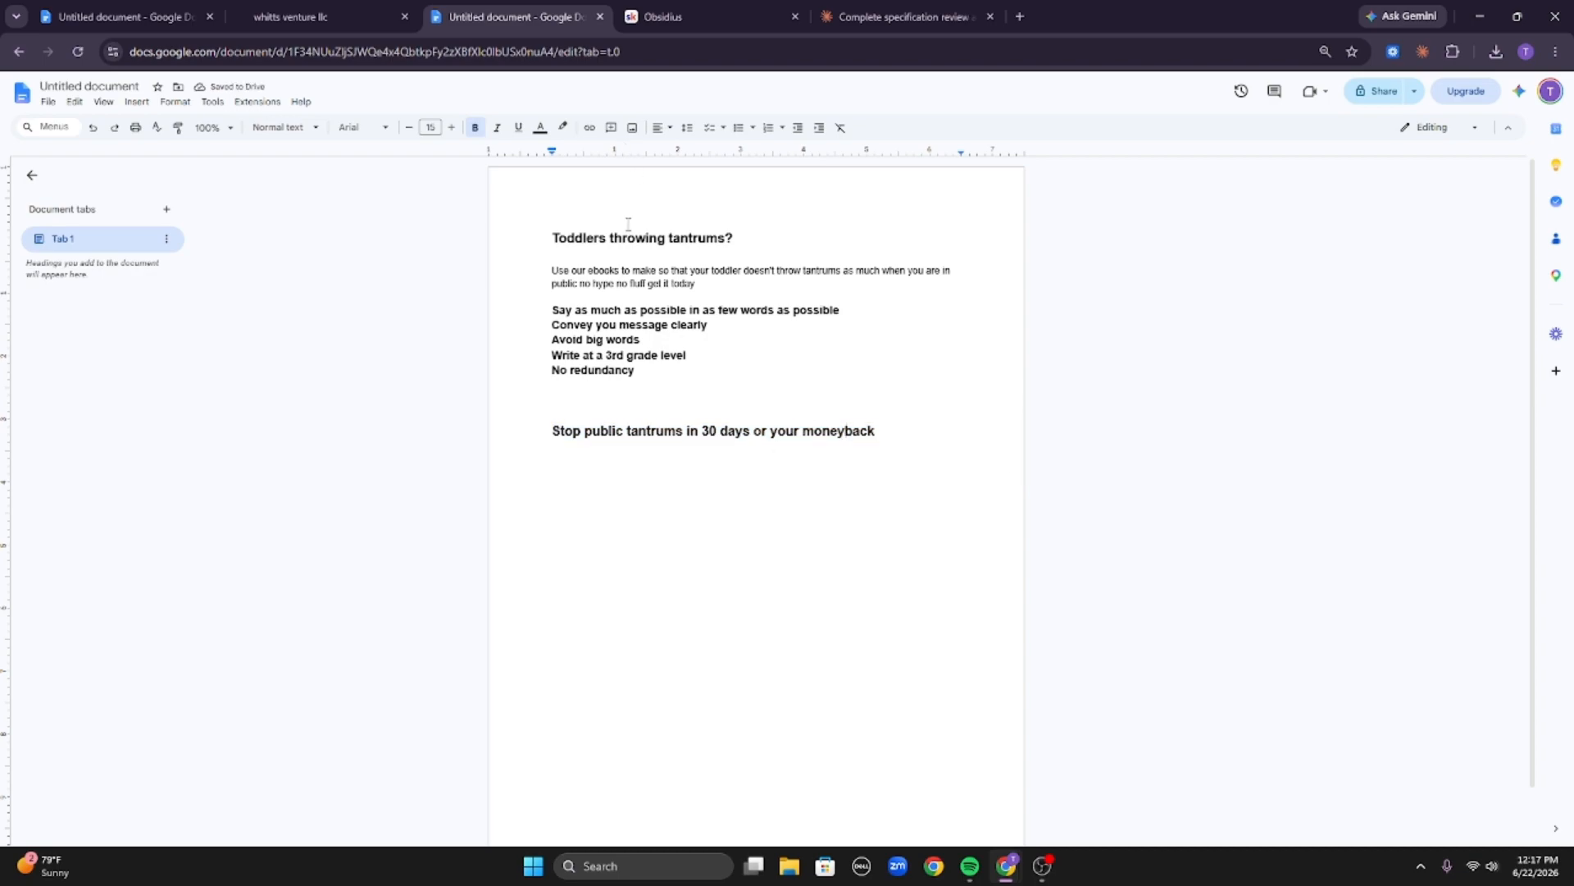
Compare the new headline with the original headline and body text.
drag(544, 236, 840, 250)
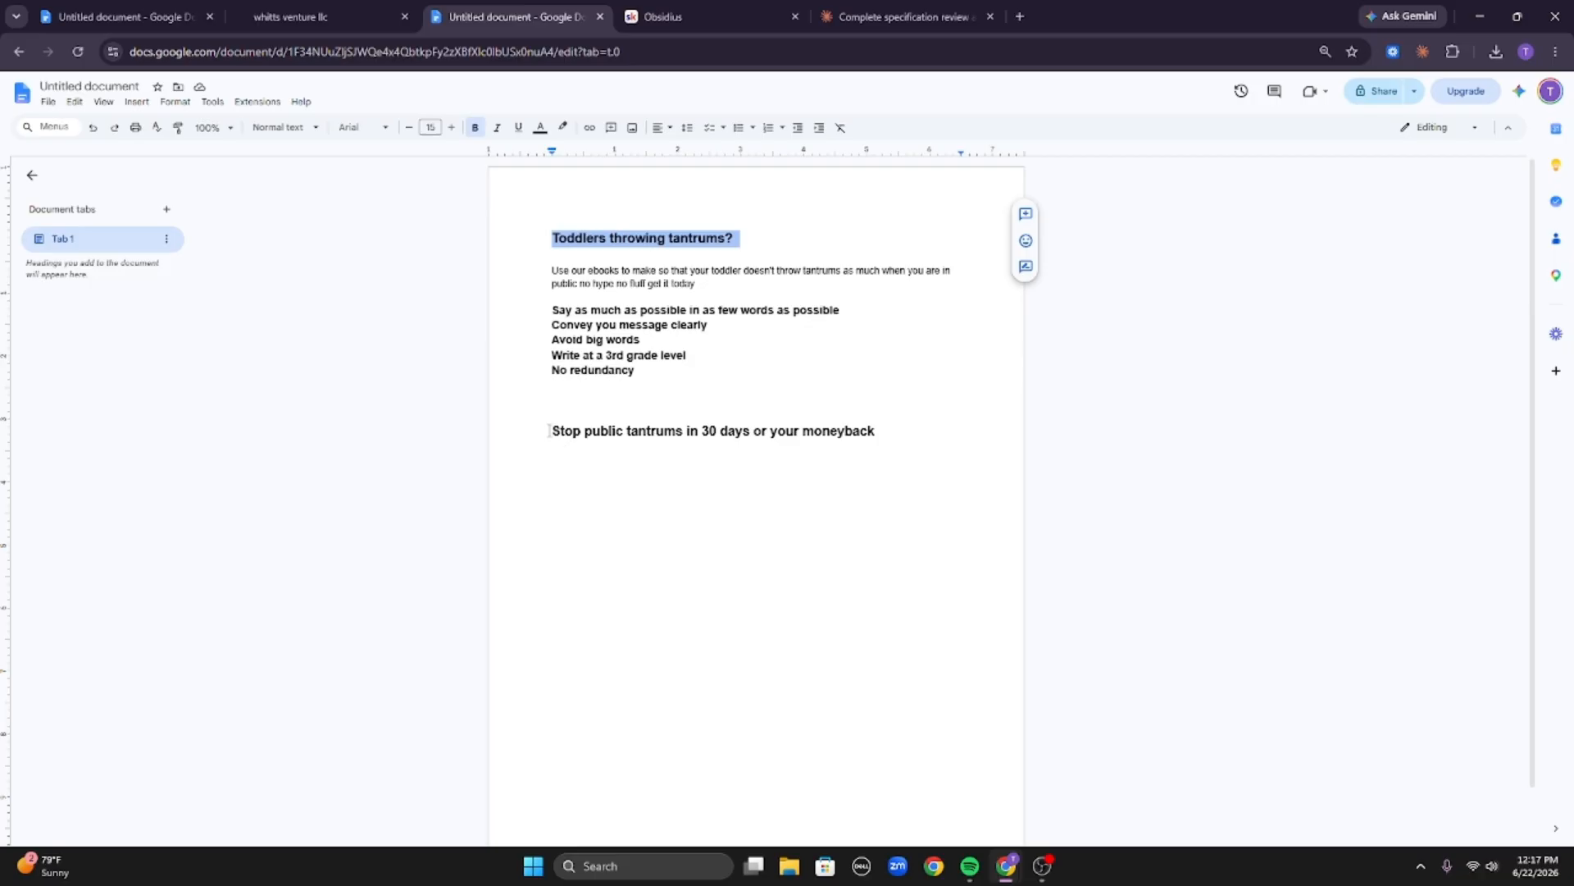
drag(548, 430, 684, 438)
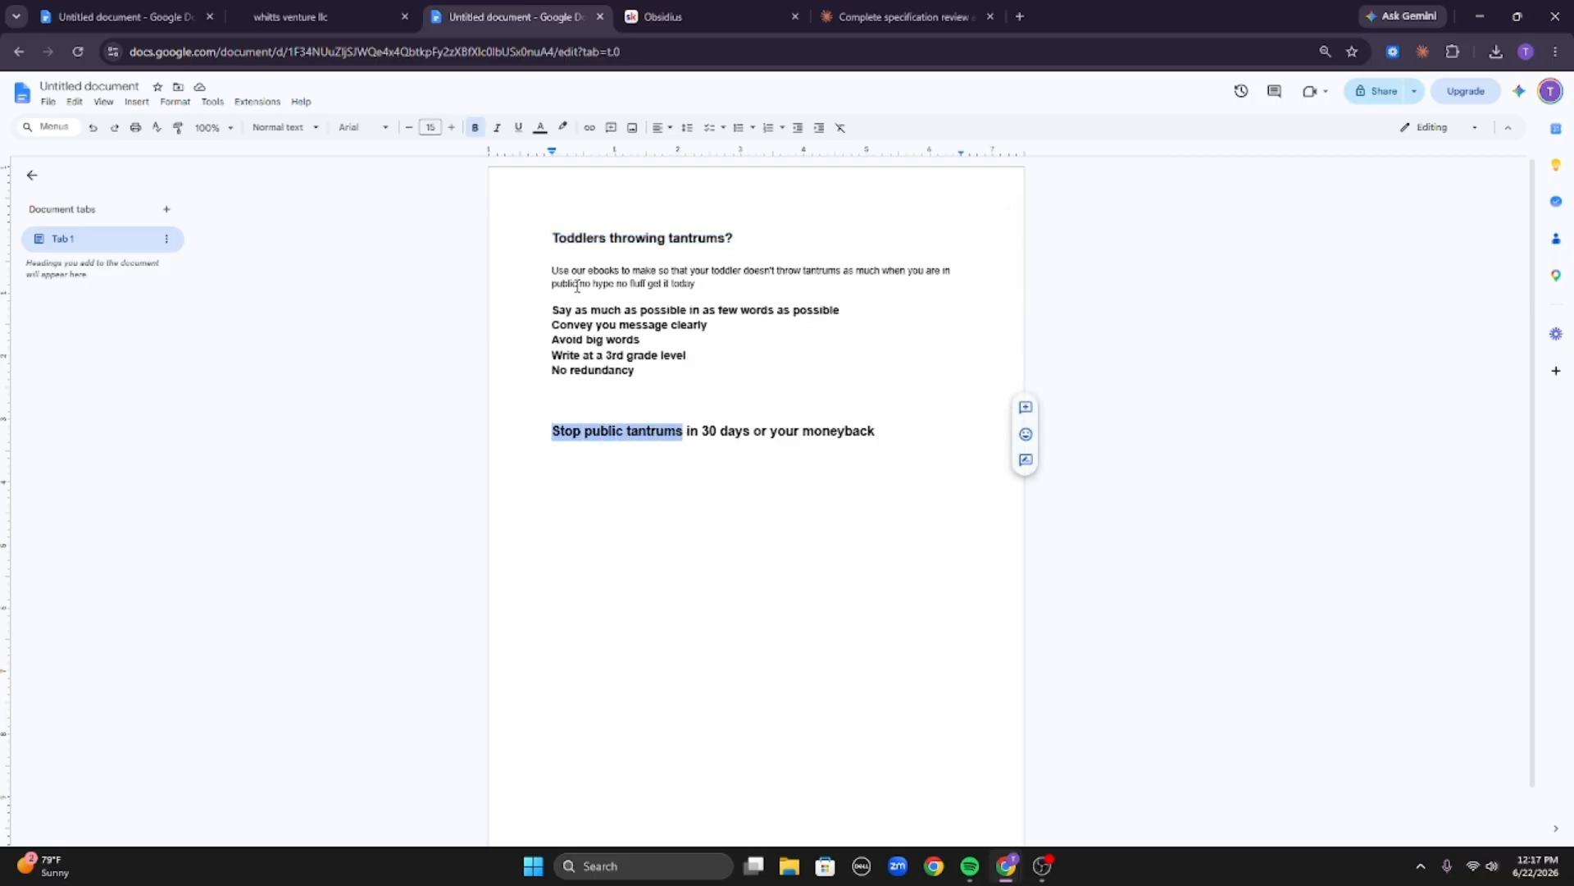
drag(578, 284, 882, 271)
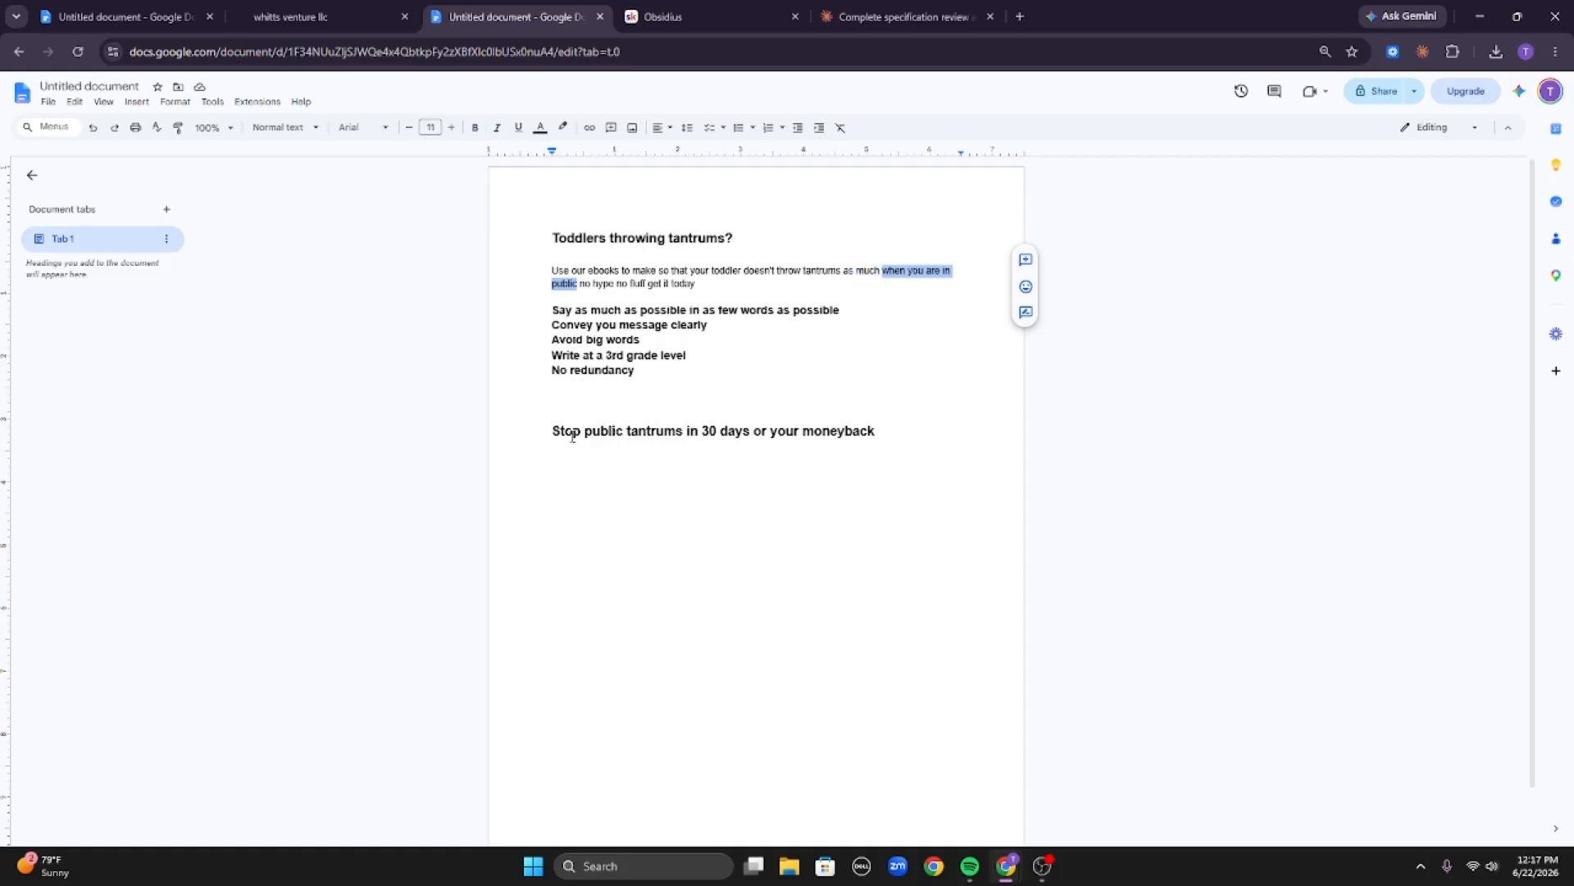
drag(687, 432, 906, 434)
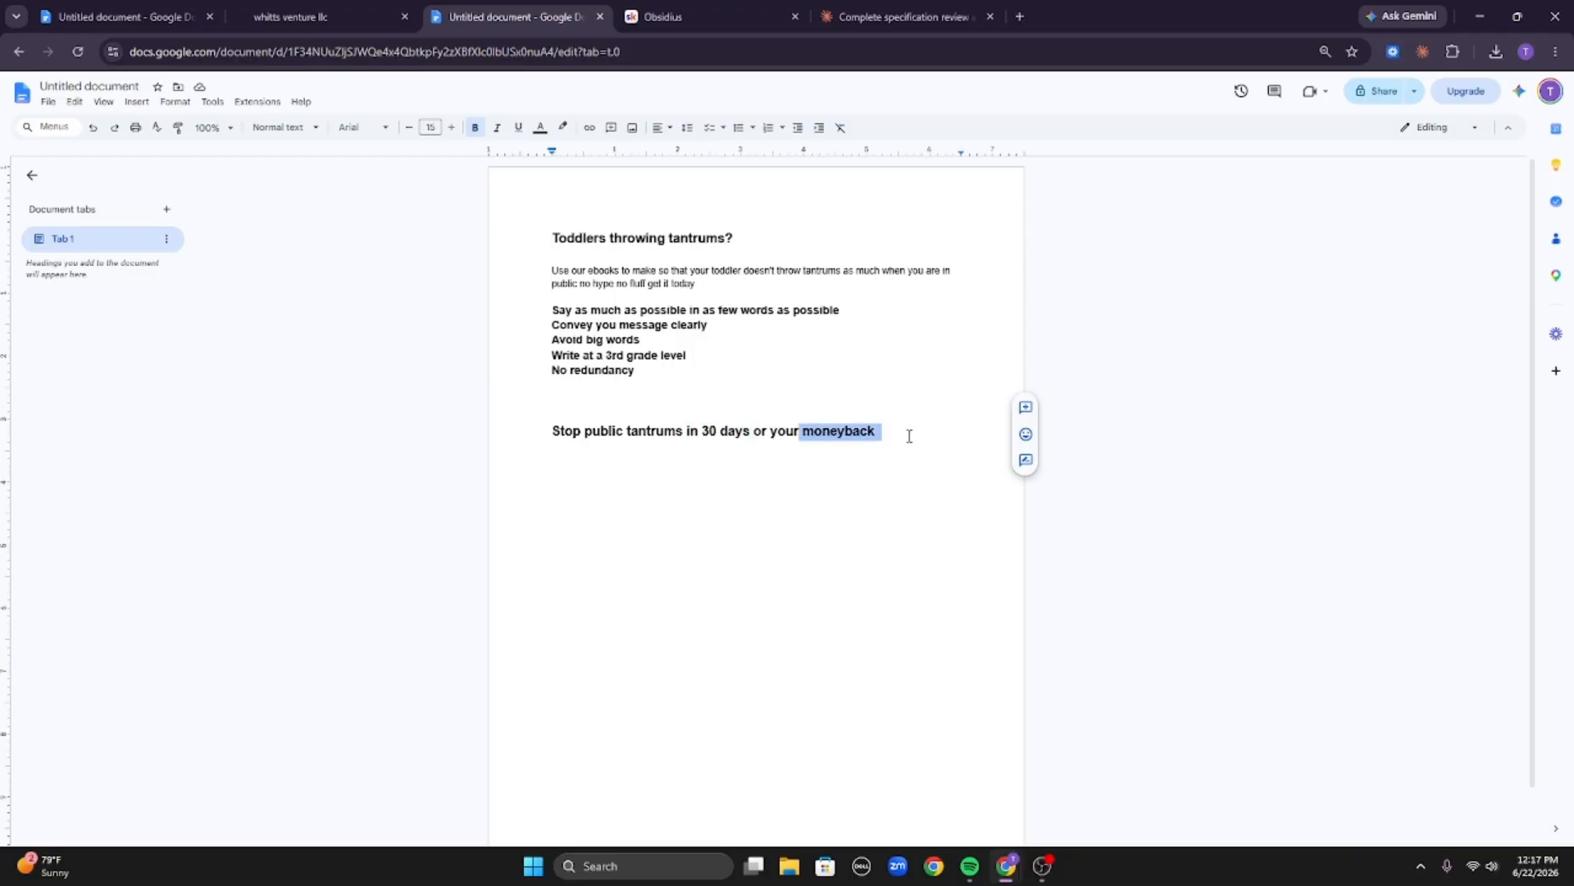
click(826, 441)
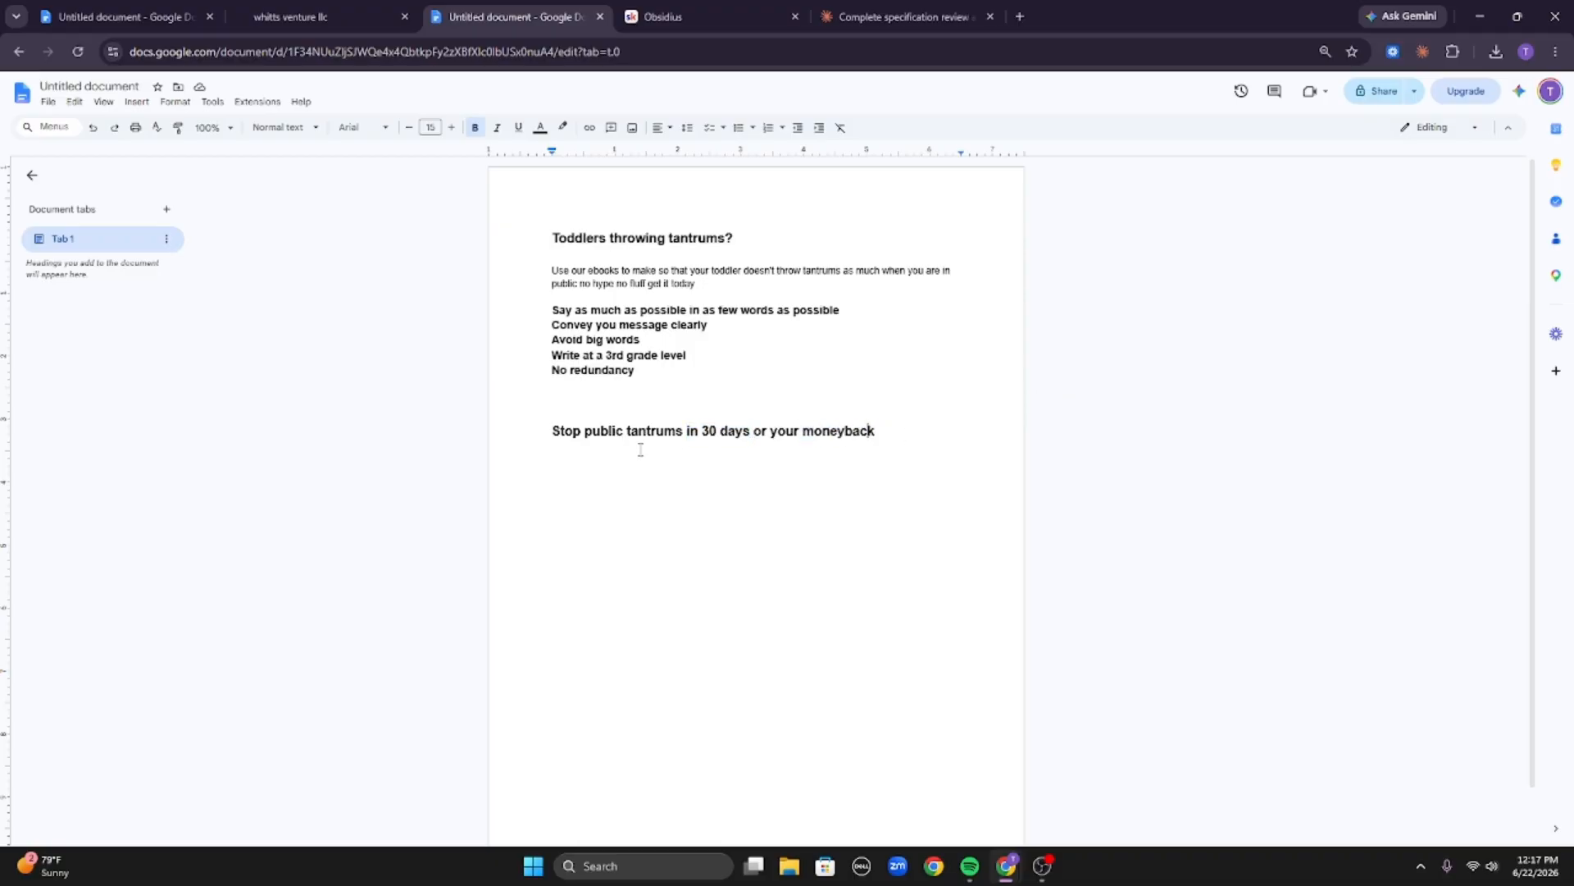
click(911, 432)
click(824, 442)
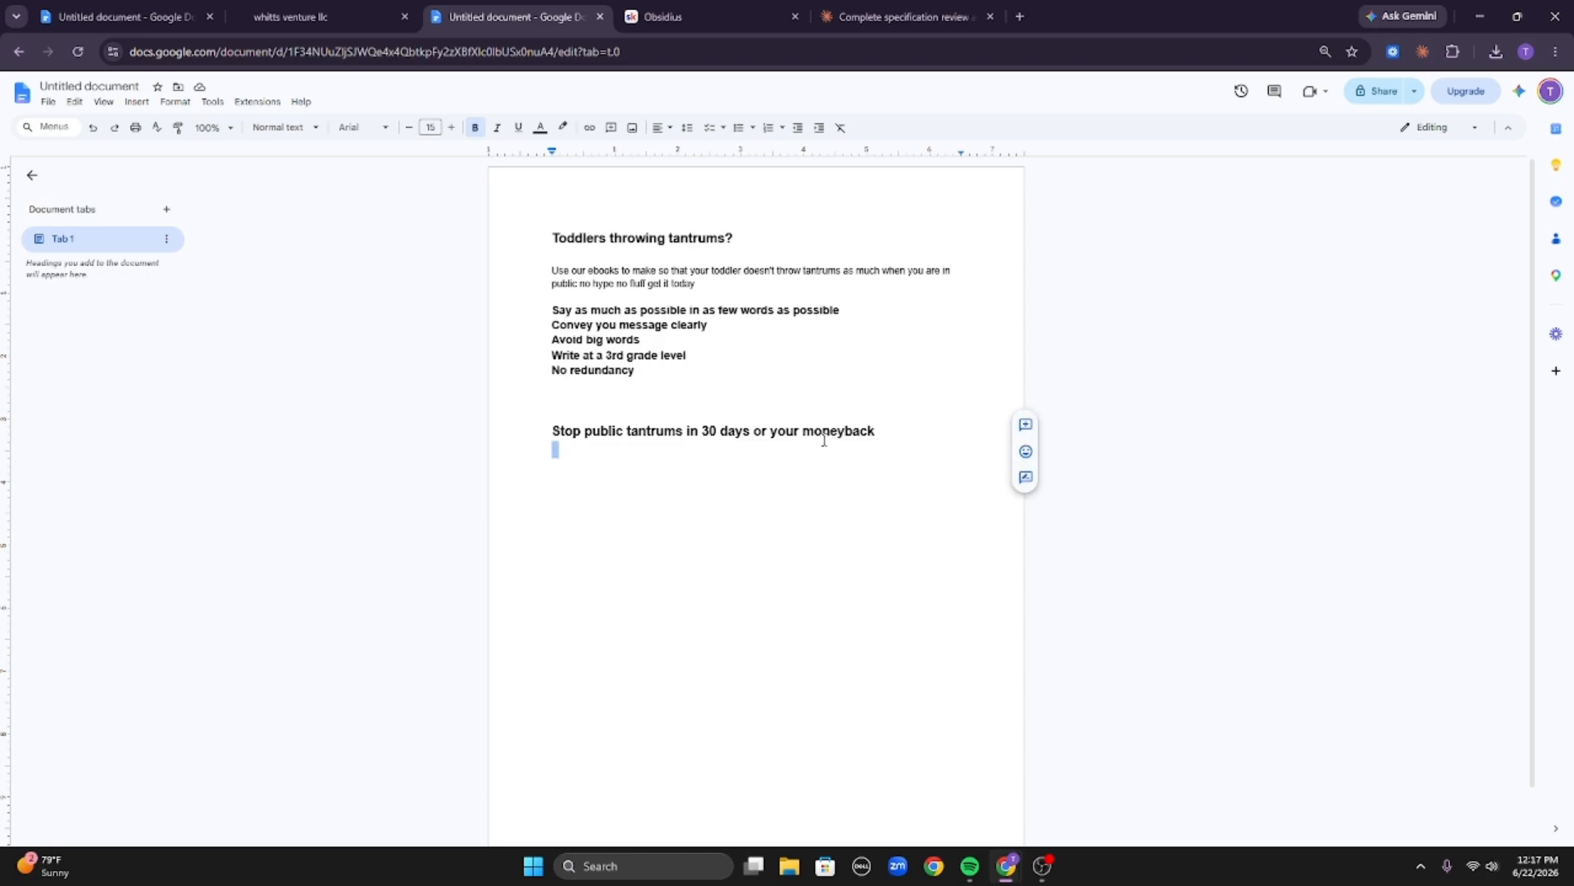
key(shift+Up)
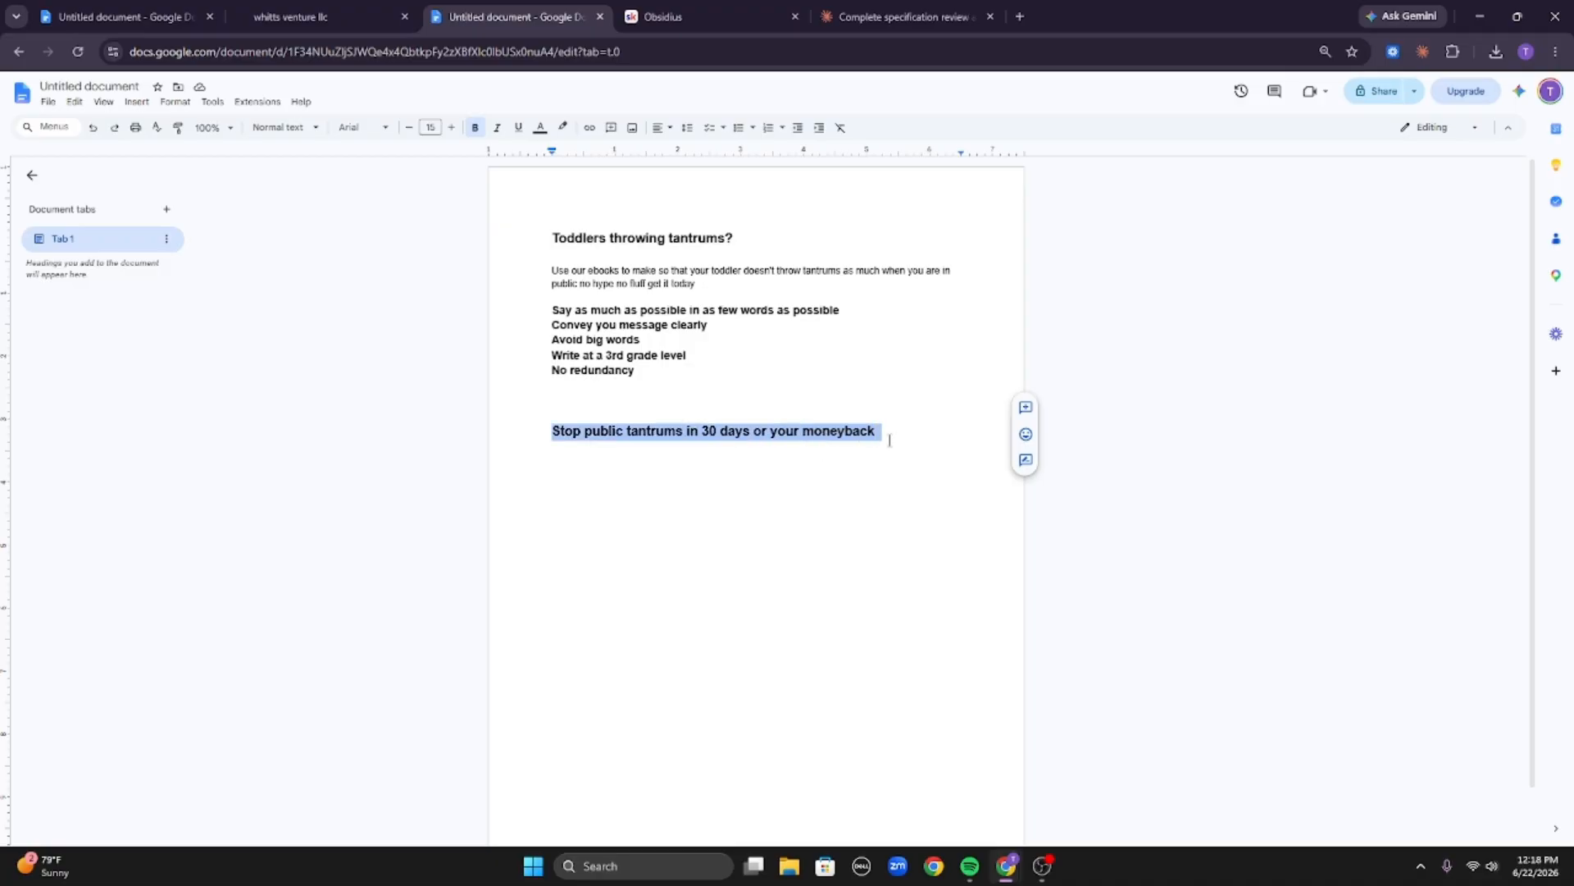
click(888, 436)
triple_click(858, 429)
click(908, 438)
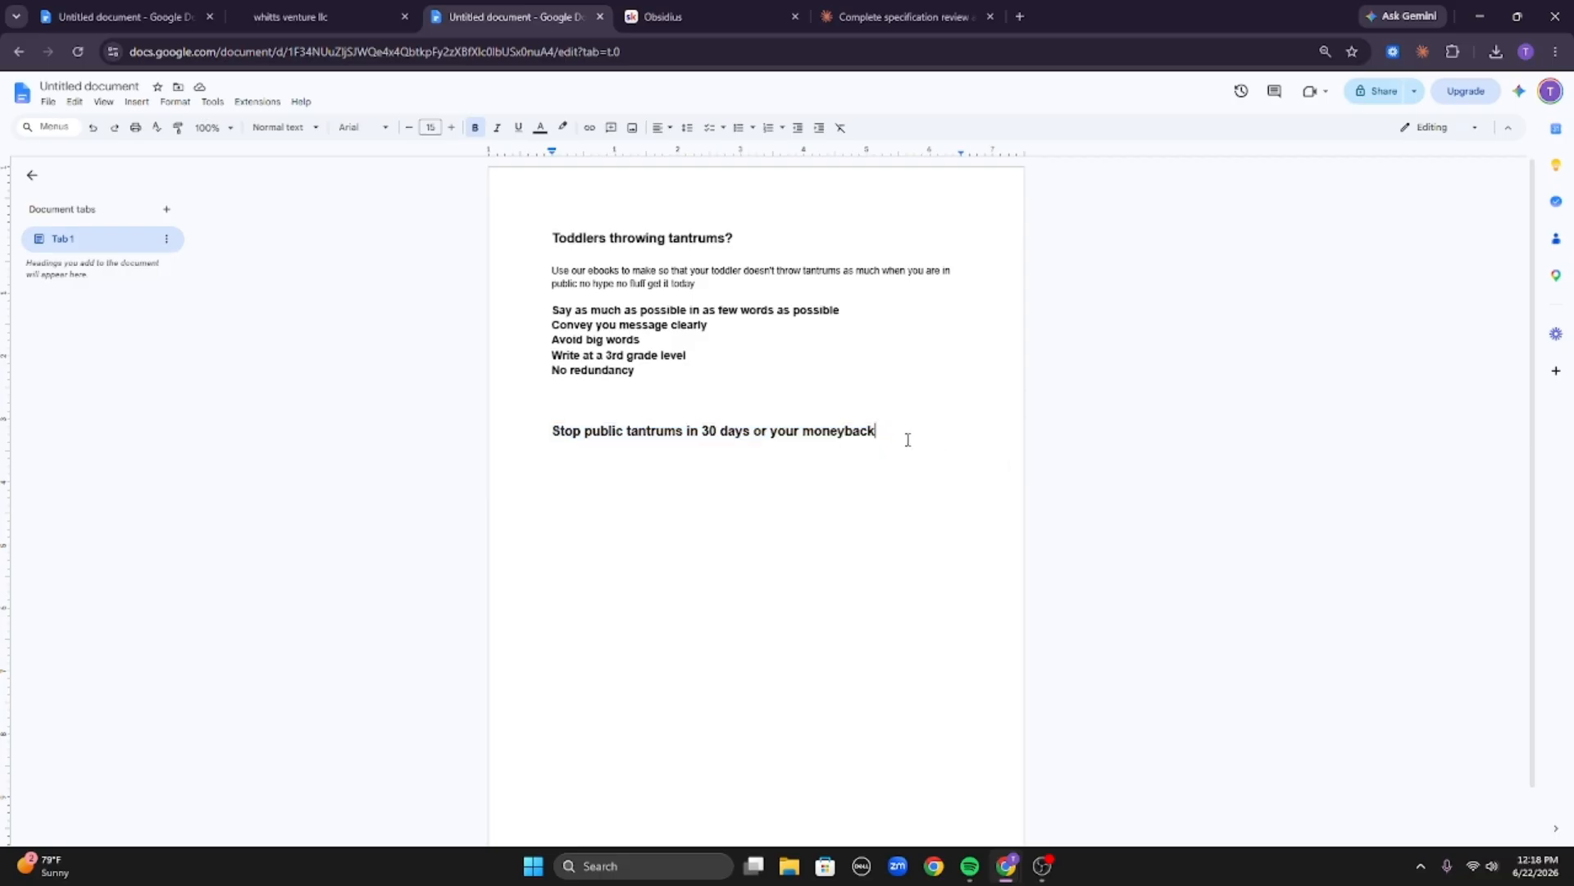
Below the new headline, write the body 'Our ebook has helped over 10,000 parents stop public meltdowns in under 30 days, 5 minute read $27 dollars.'.
key(Return)
key(Return)
triple_click(666, 270)
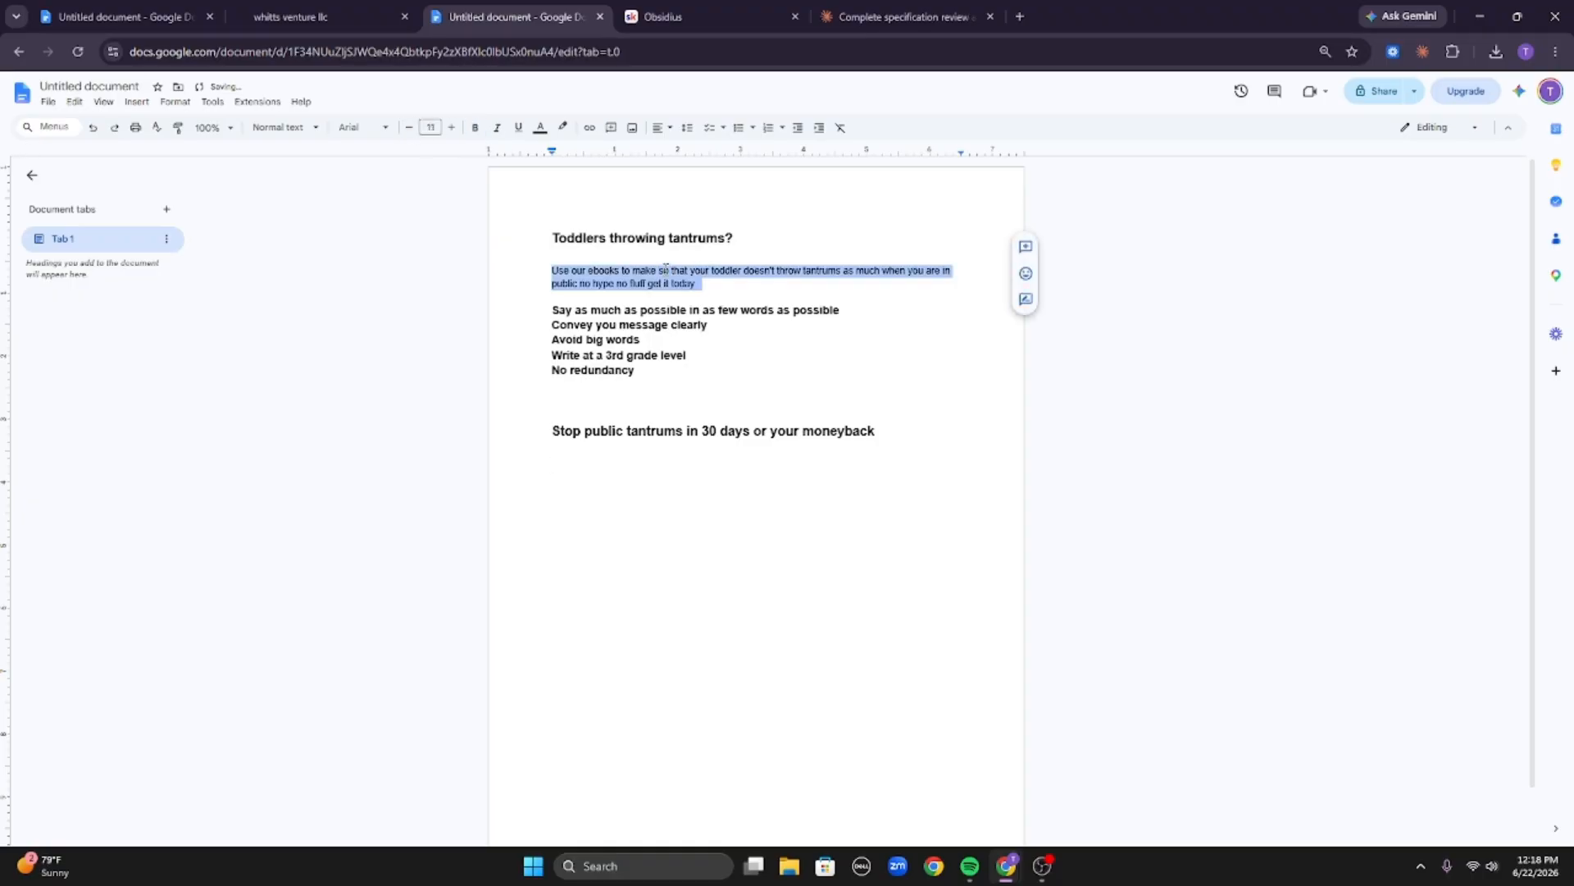
click(596, 462)
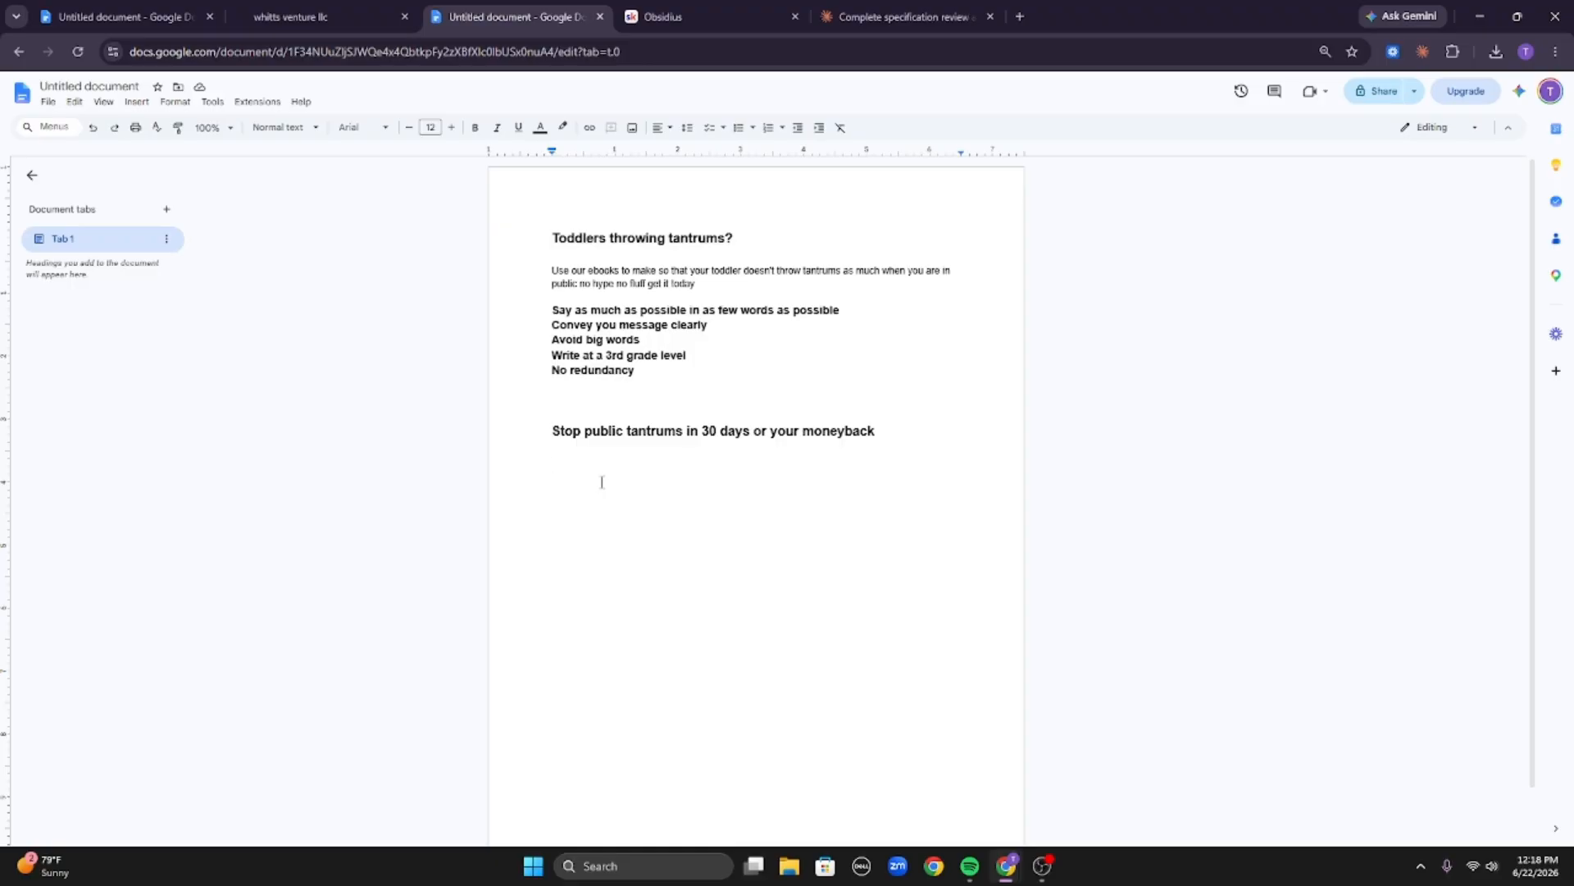
text(Our ebook has helped over 10,000 )
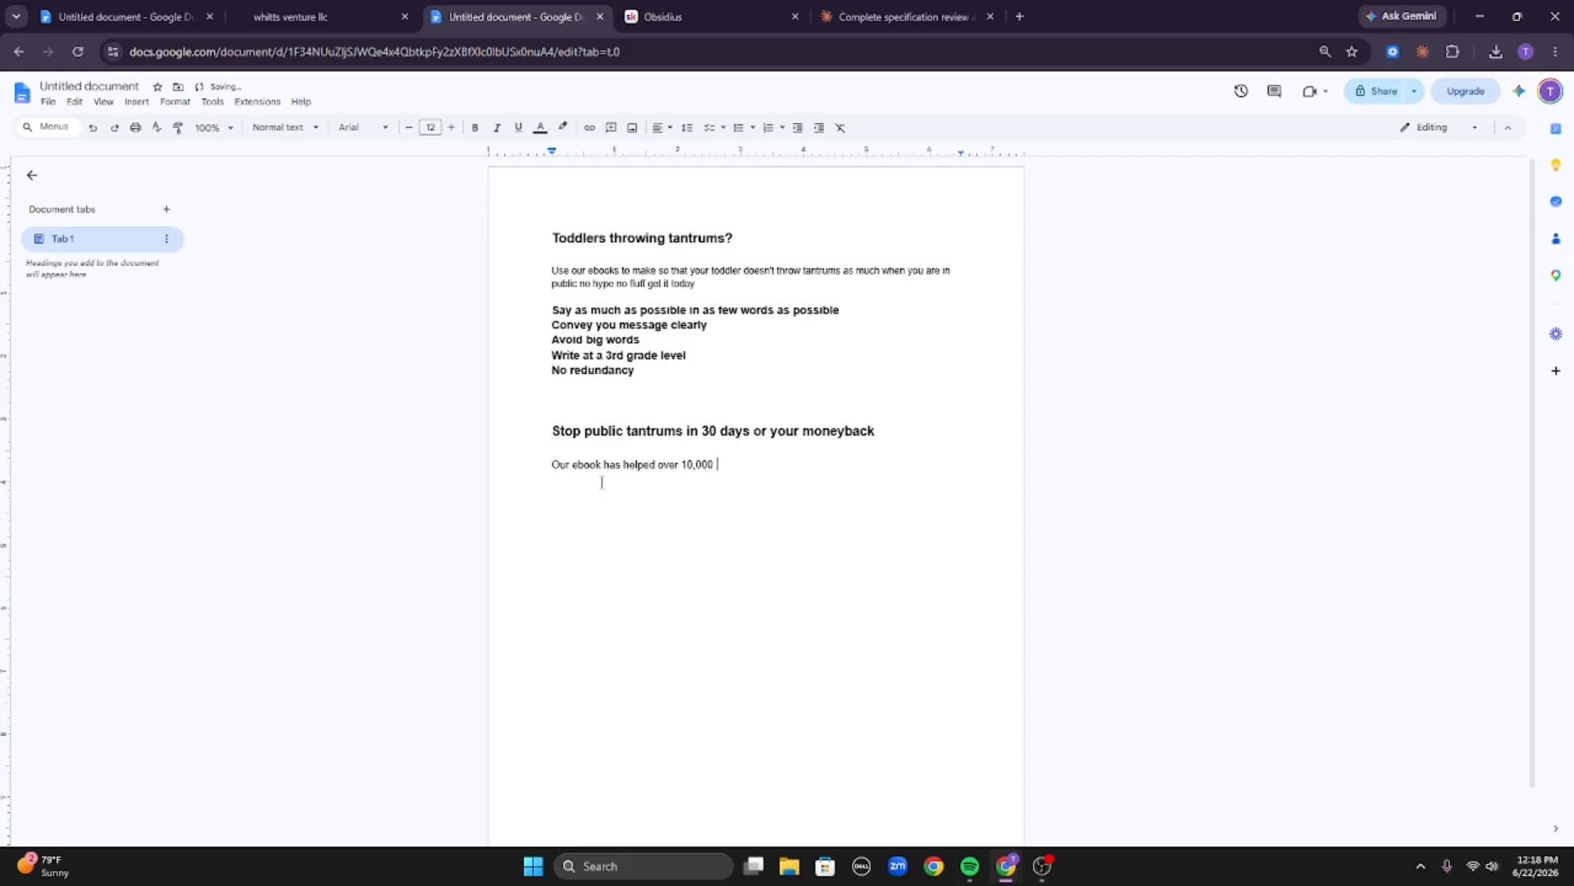
text(parents stop public meltdowns in under 30)
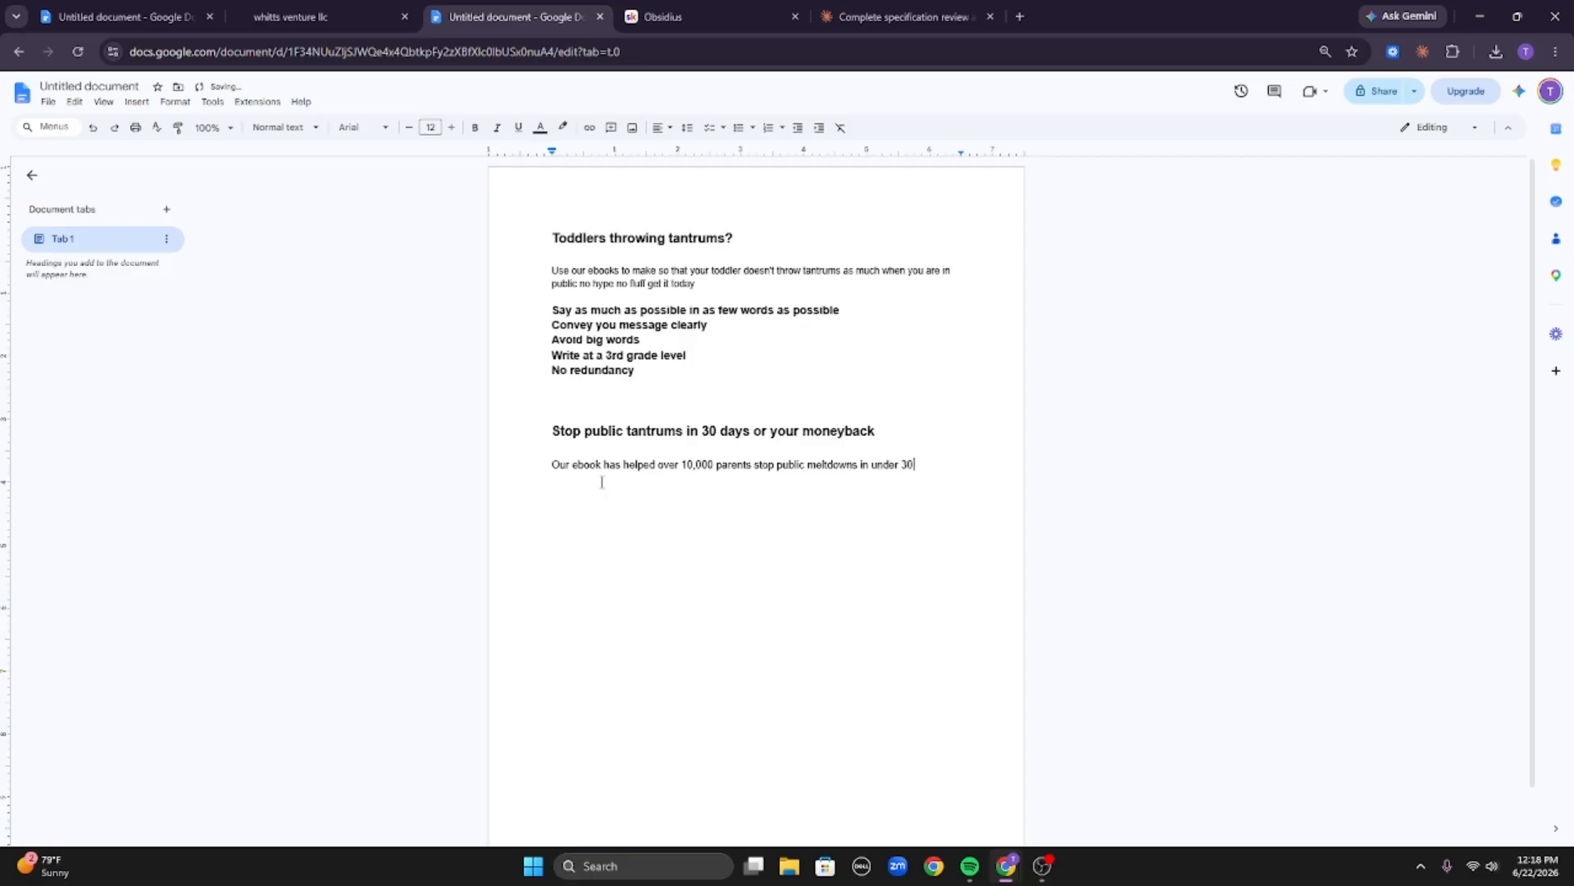
text( days)
text(, 5 minute read $27 dollars.)
Add the call to action 'Click here' on the next line.
key(Return)
text(Click here)
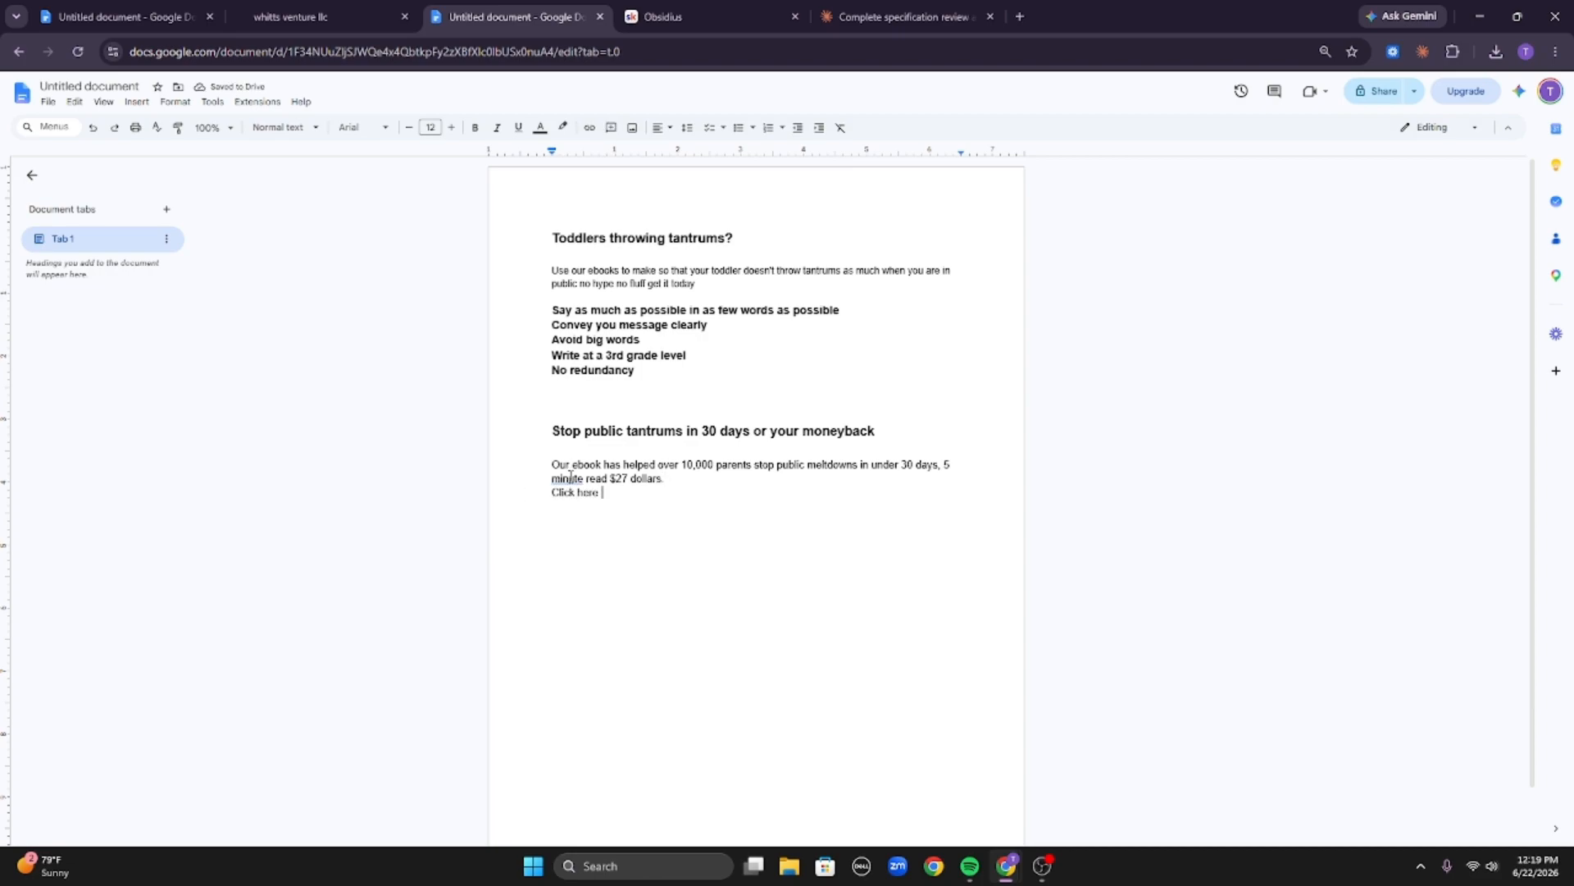
Change 'minute' to 'minutes' in the new body text.
click(571, 477)
click(575, 456)
drag(541, 245, 709, 252)
click(741, 243)
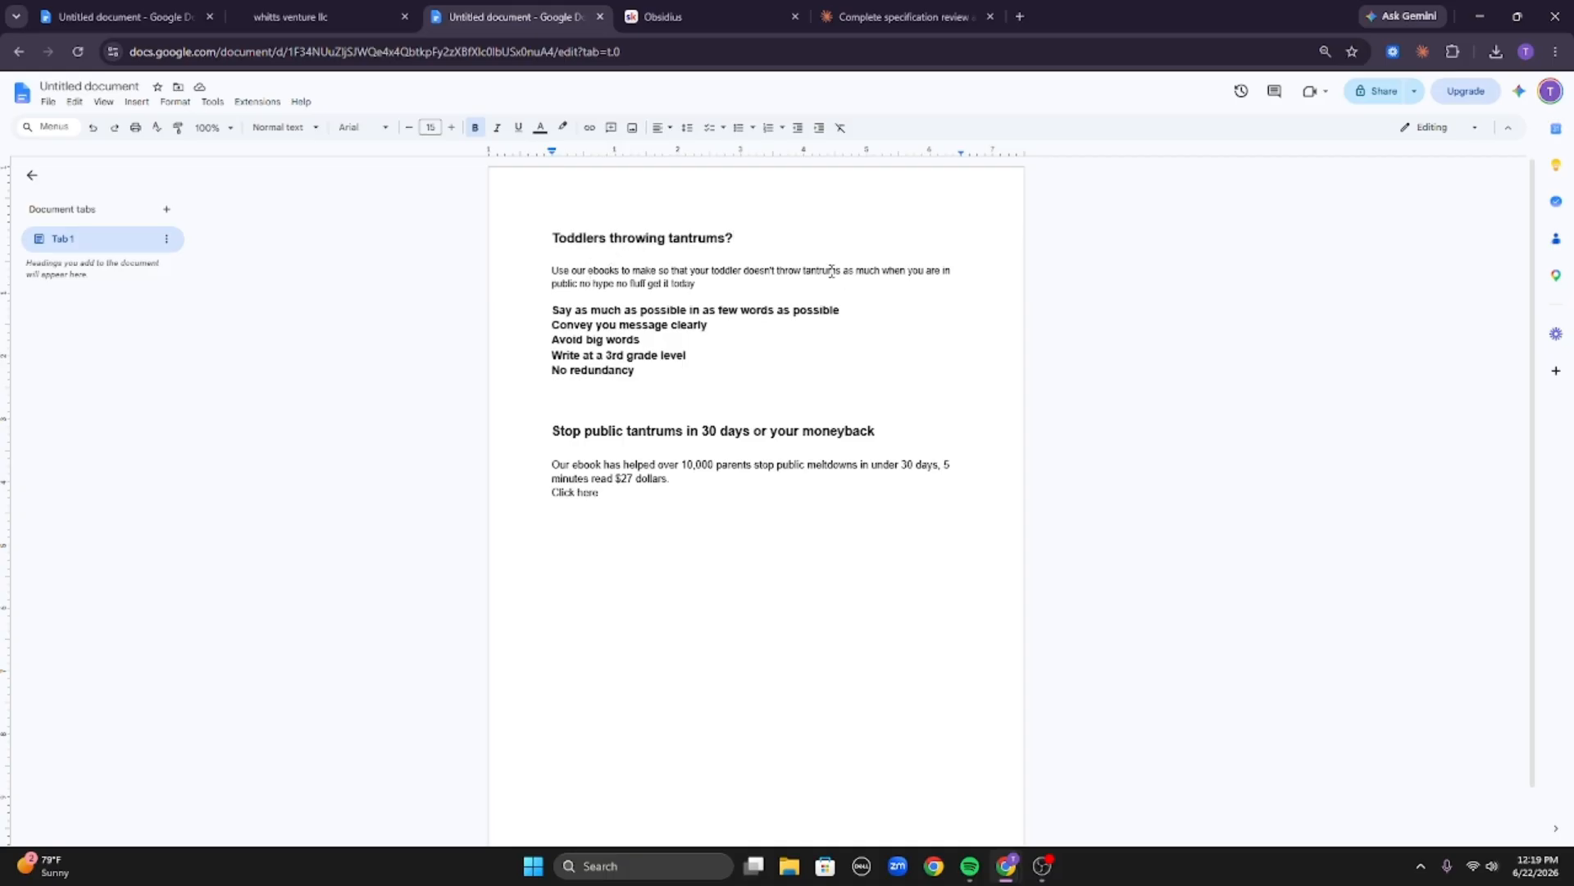
Review the original and rewritten headlines and body text against each other.
mouse_move(1020, 303)
drag(550, 270, 815, 303)
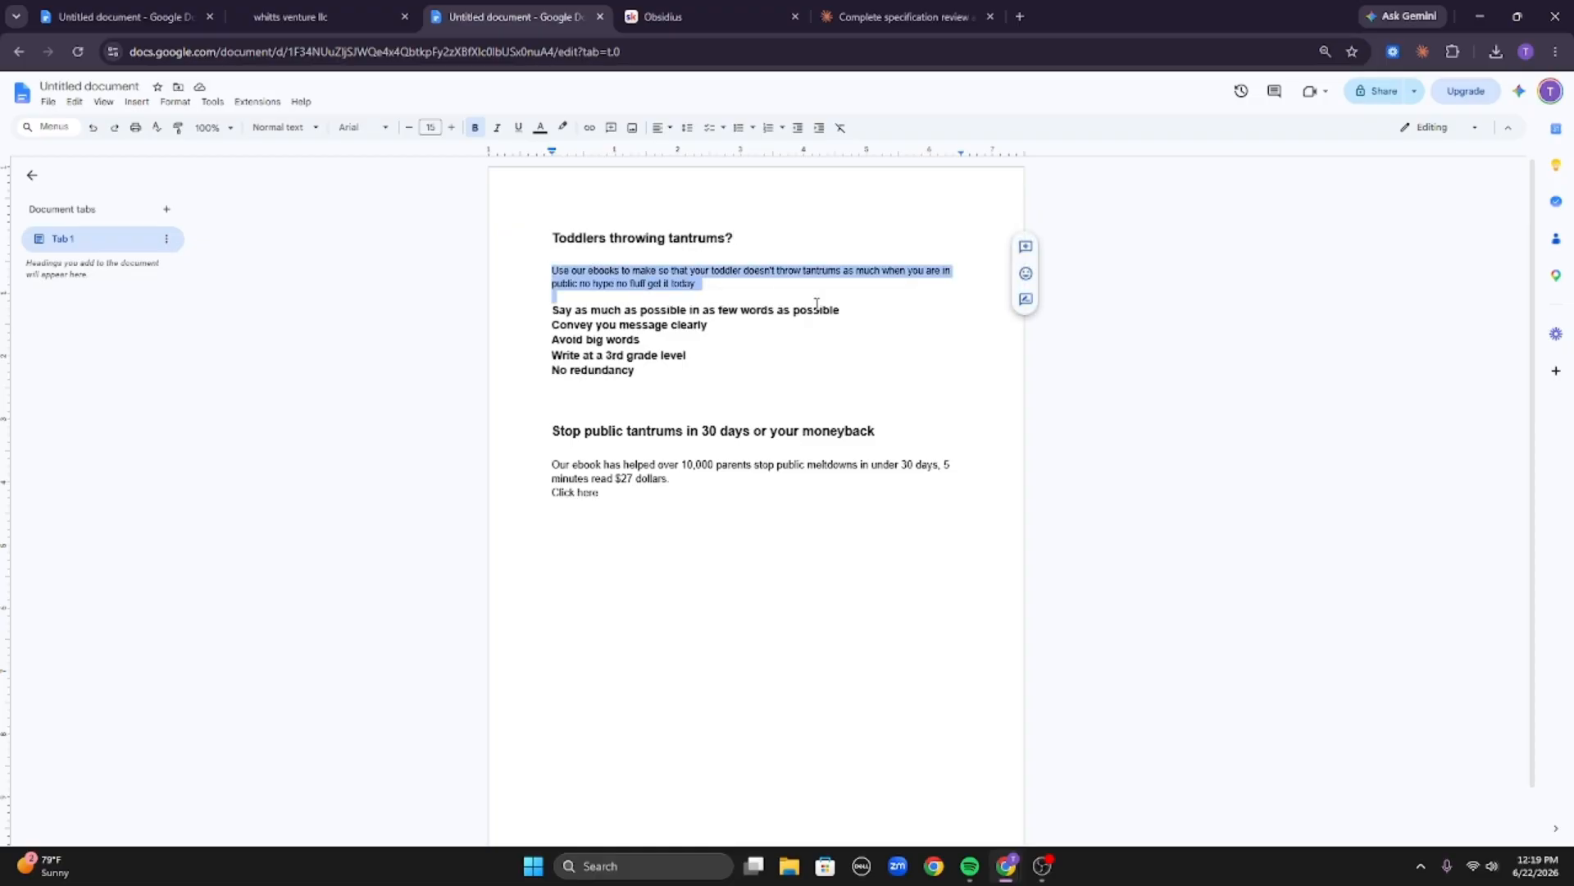
click(732, 283)
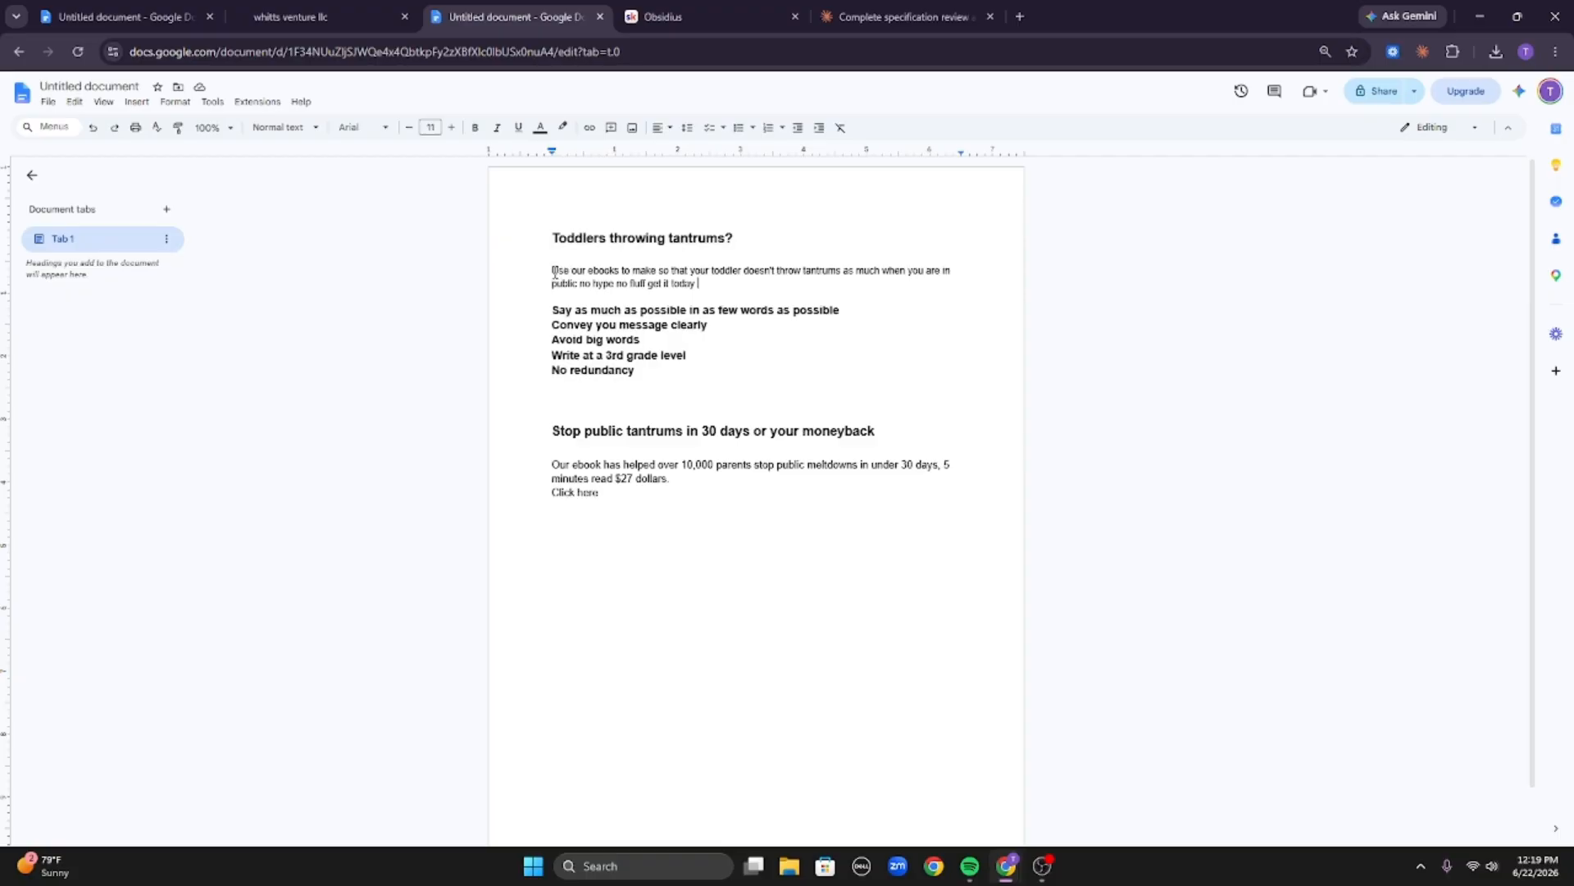
drag(554, 272, 656, 271)
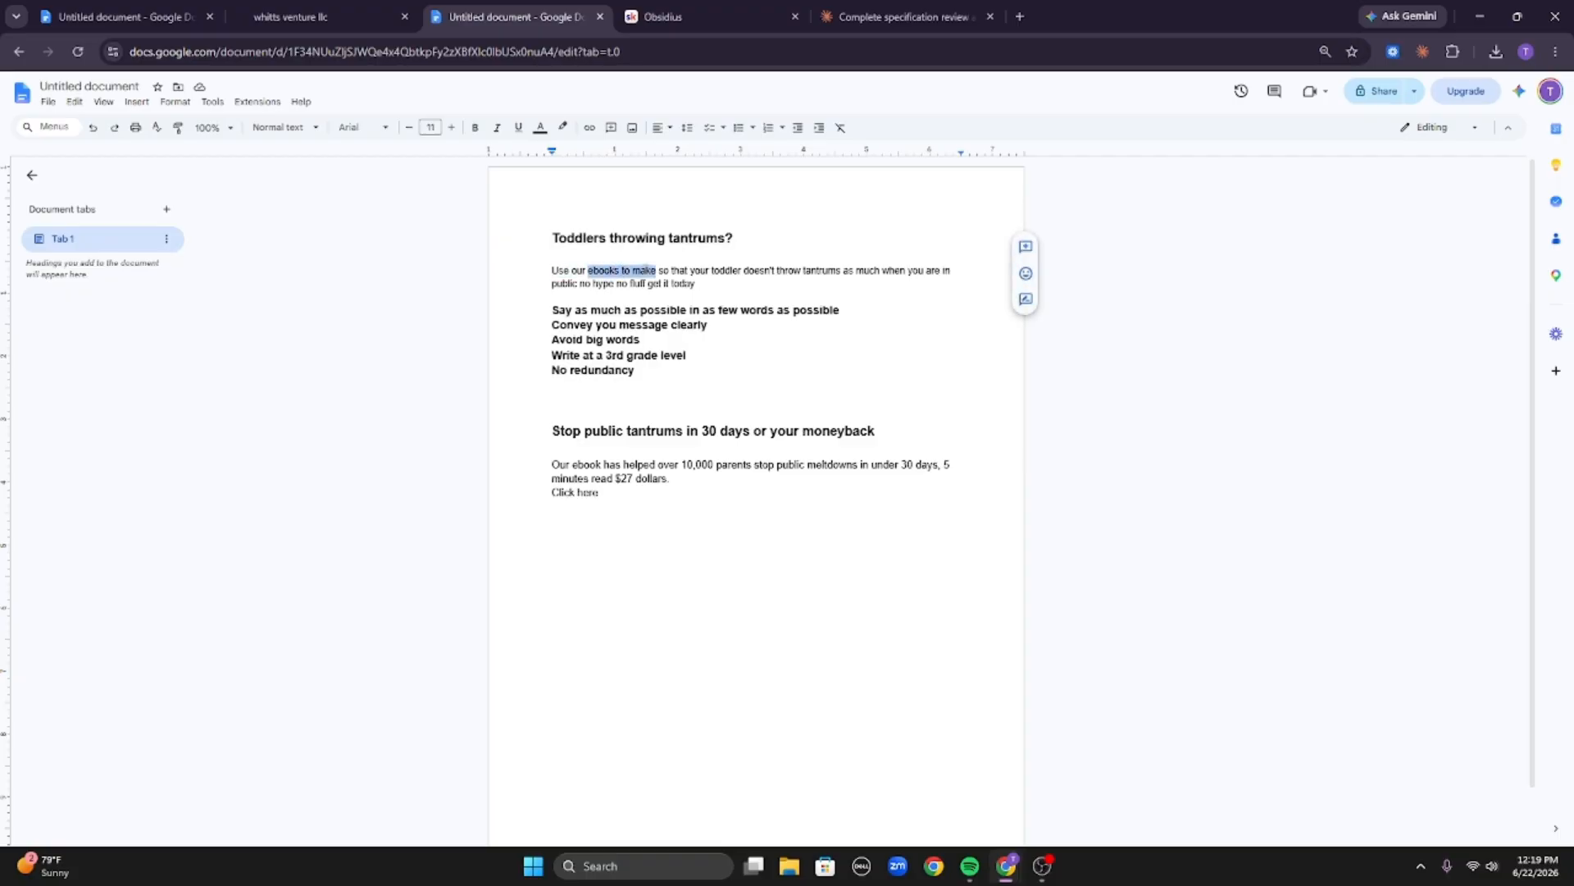
click(634, 271)
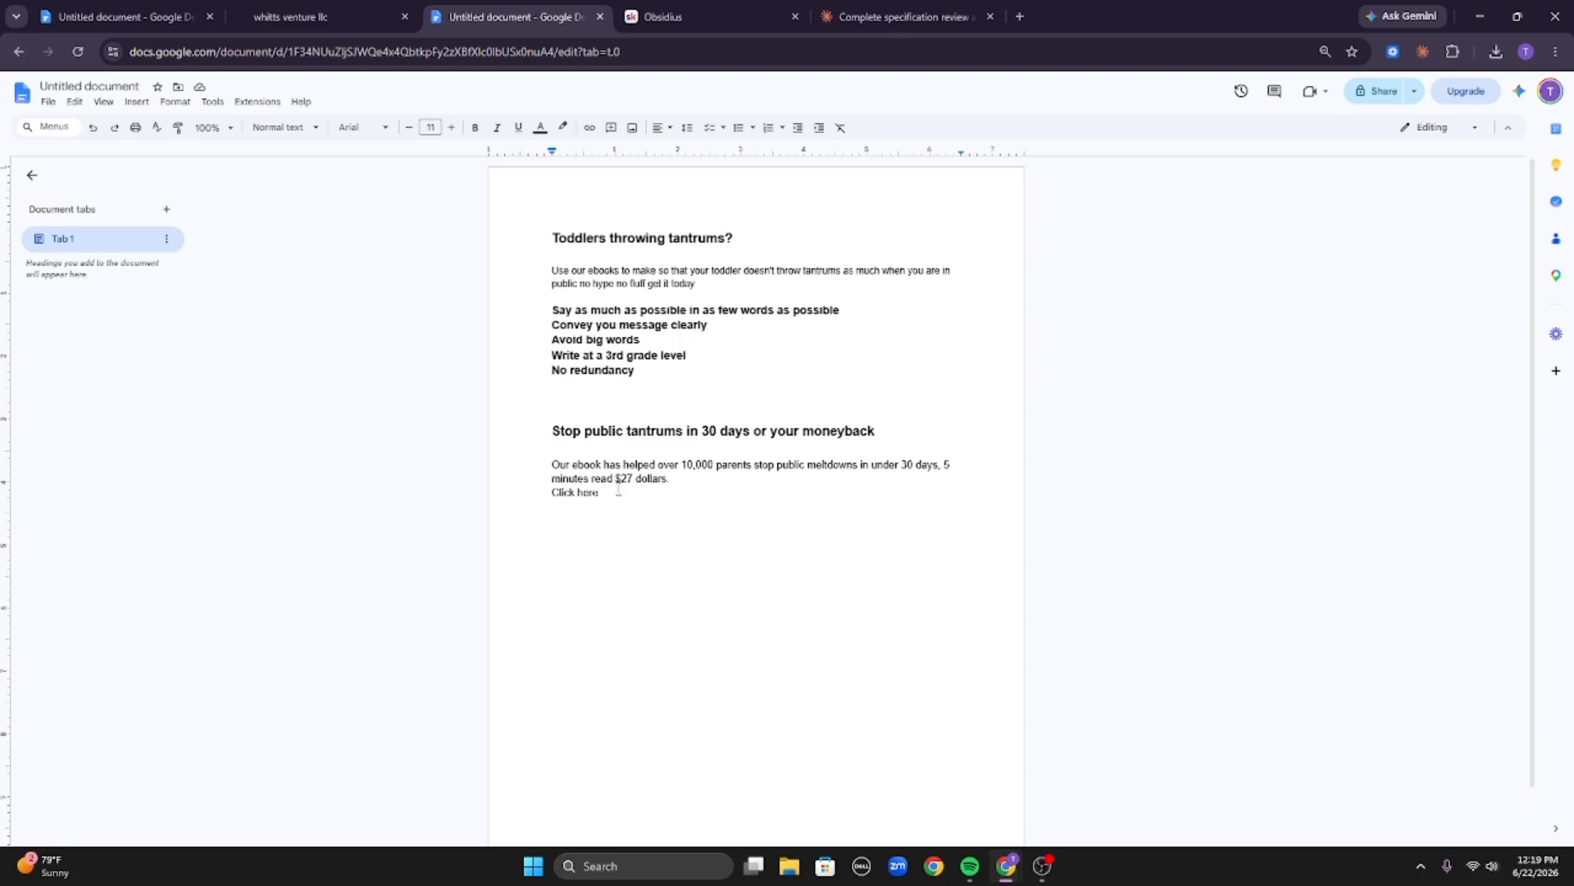
drag(548, 410, 795, 403)
drag(552, 431, 831, 431)
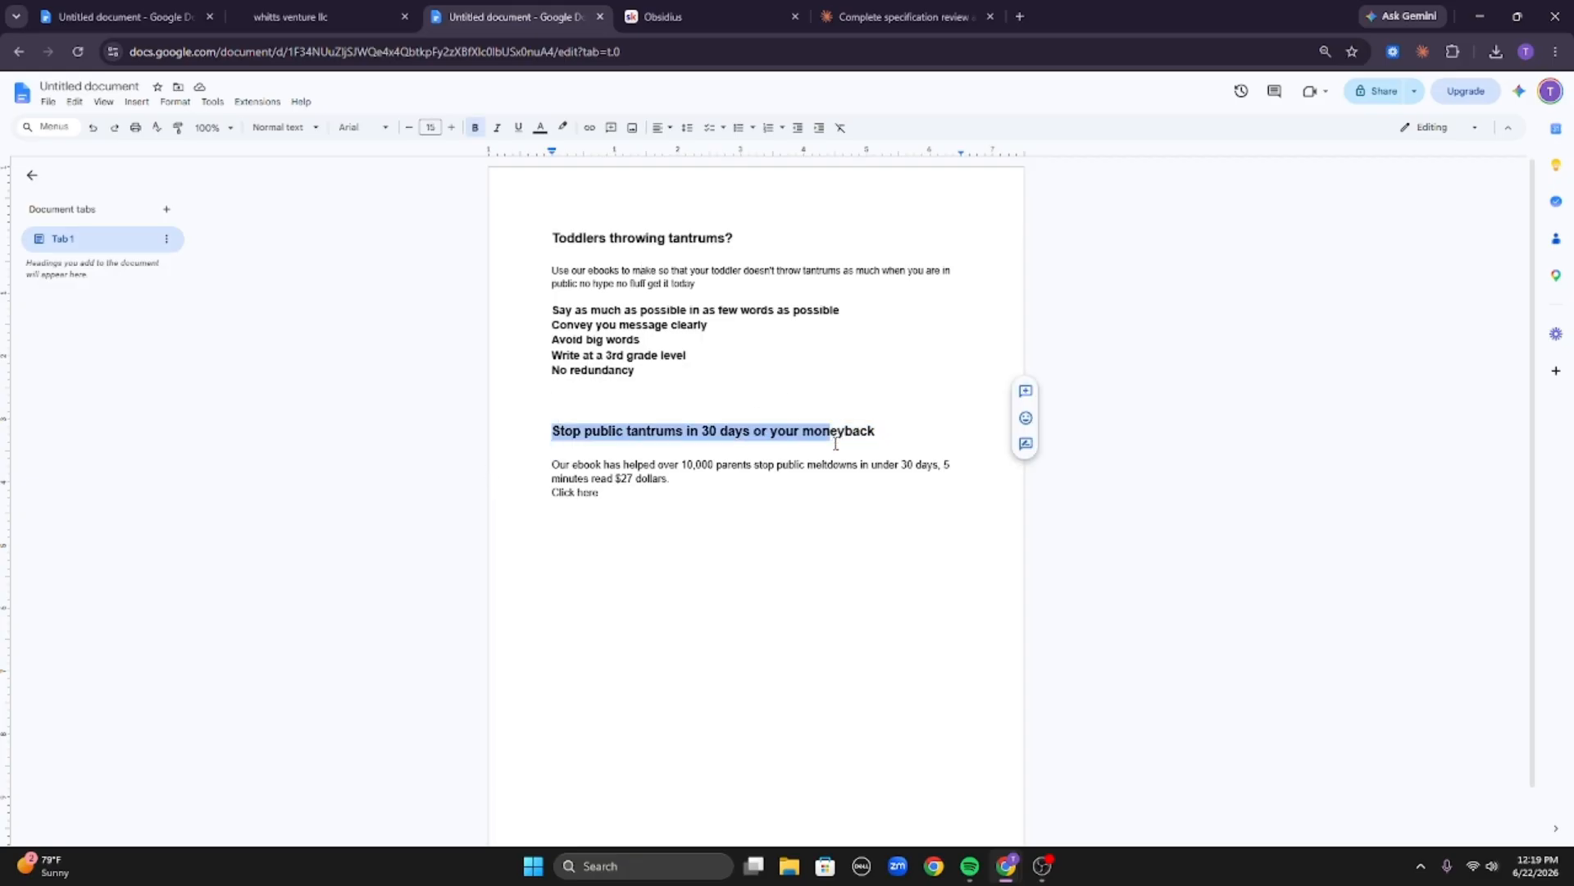
click(773, 476)
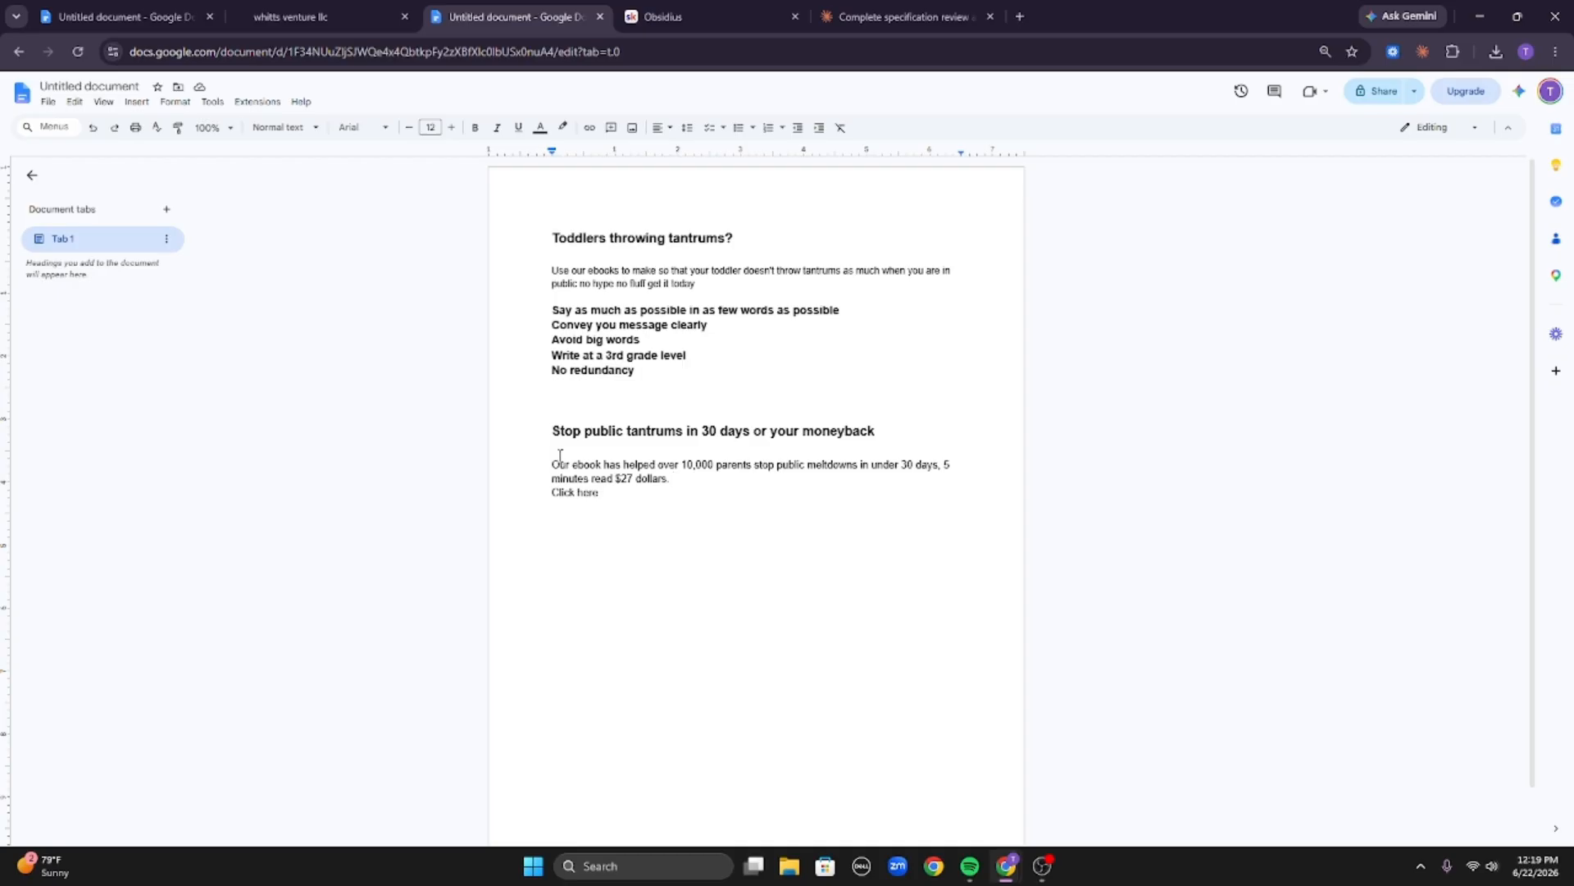
drag(551, 464, 658, 489)
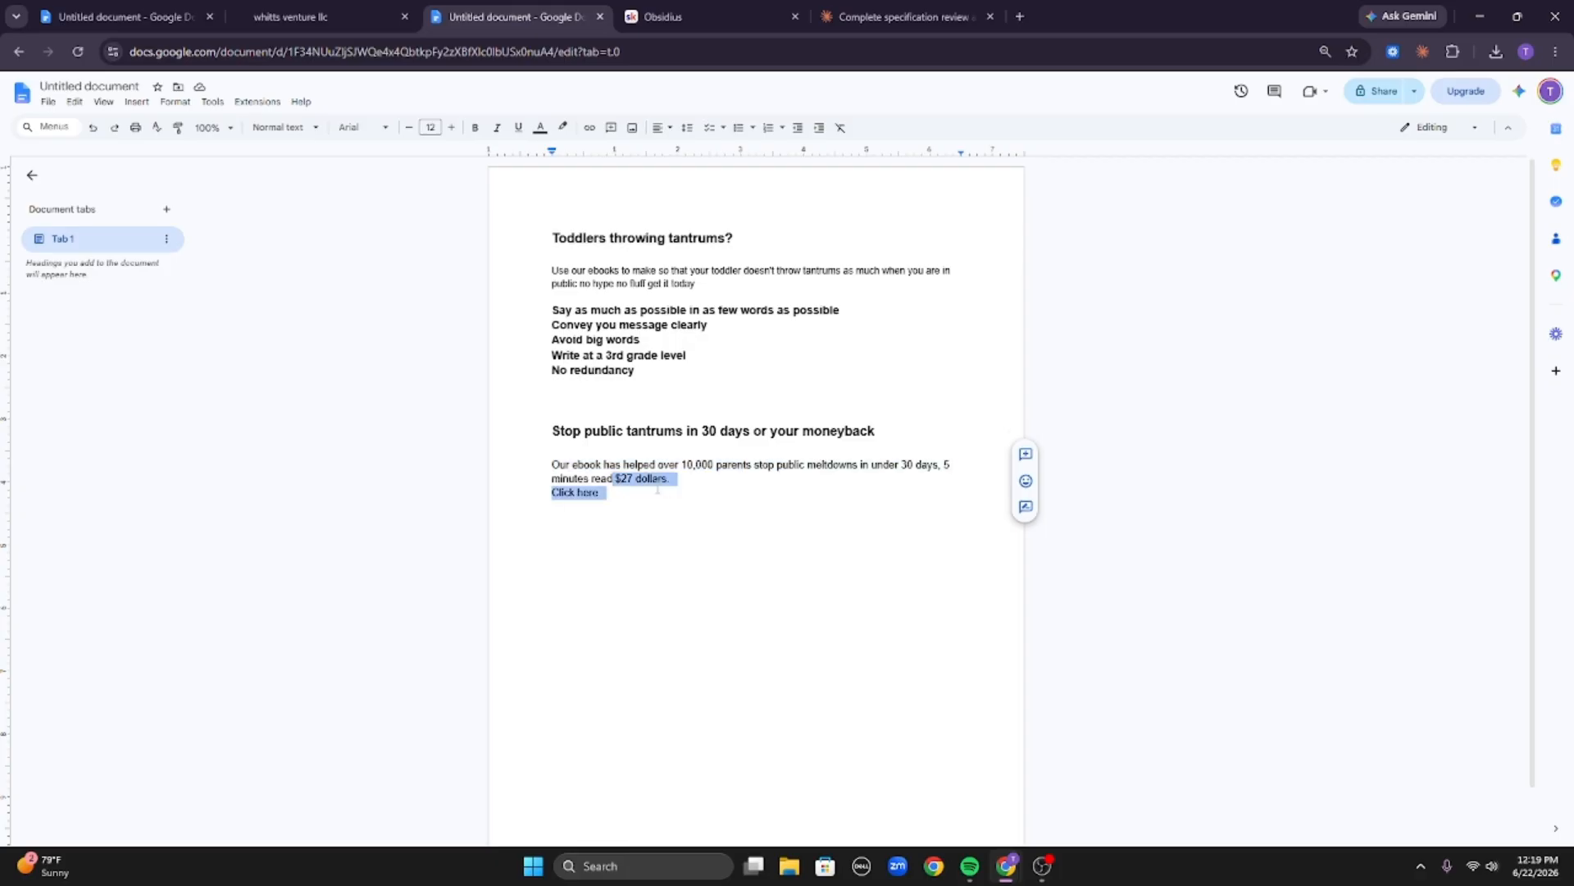
click(629, 484)
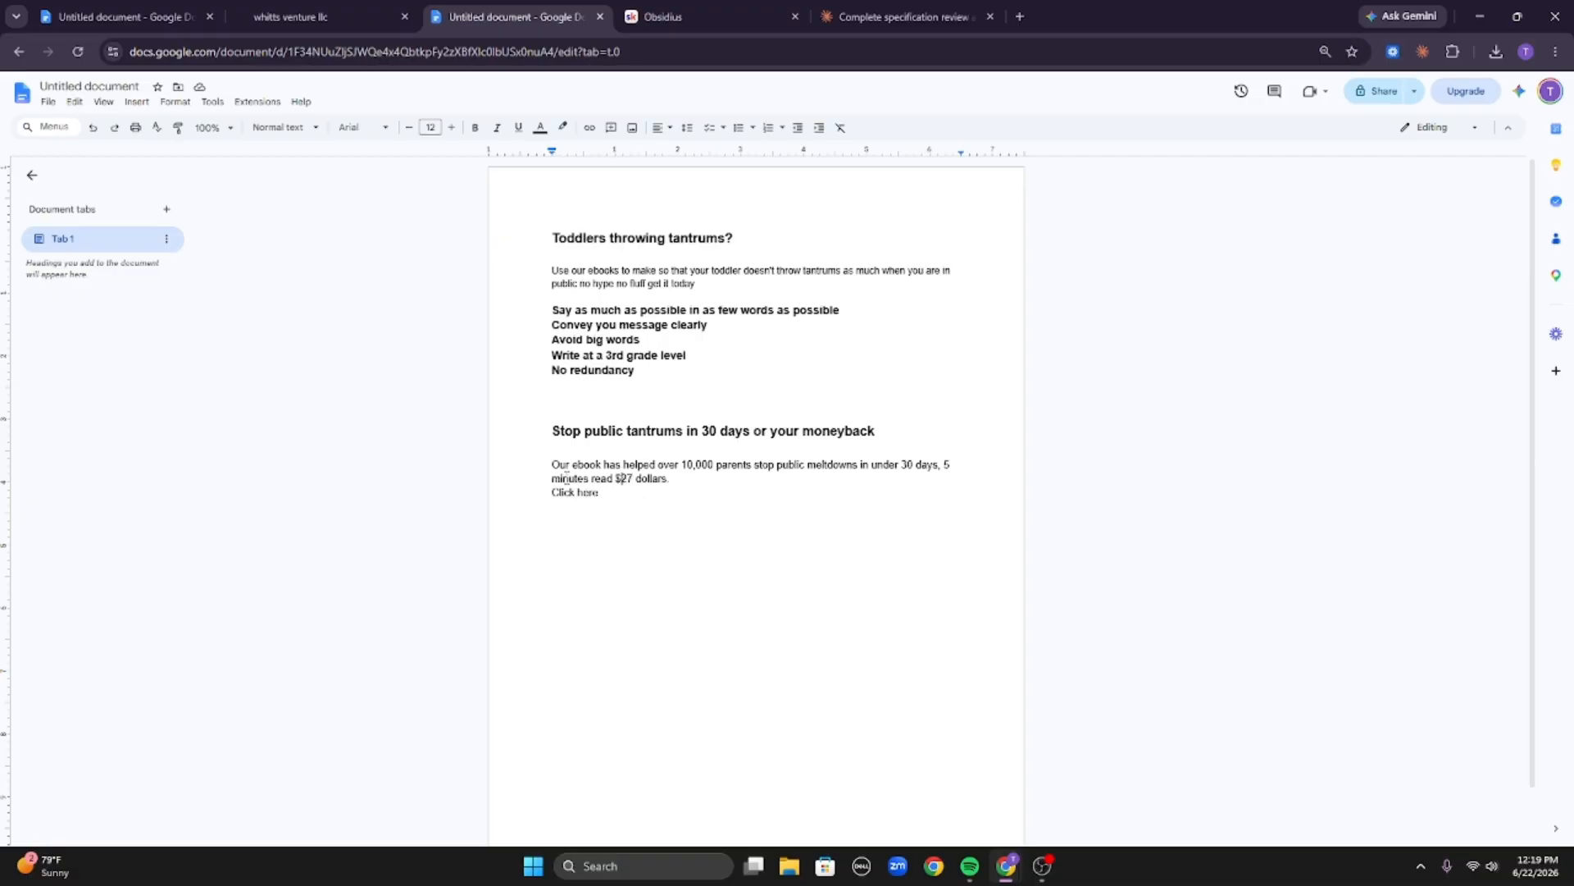
drag(551, 465, 603, 465)
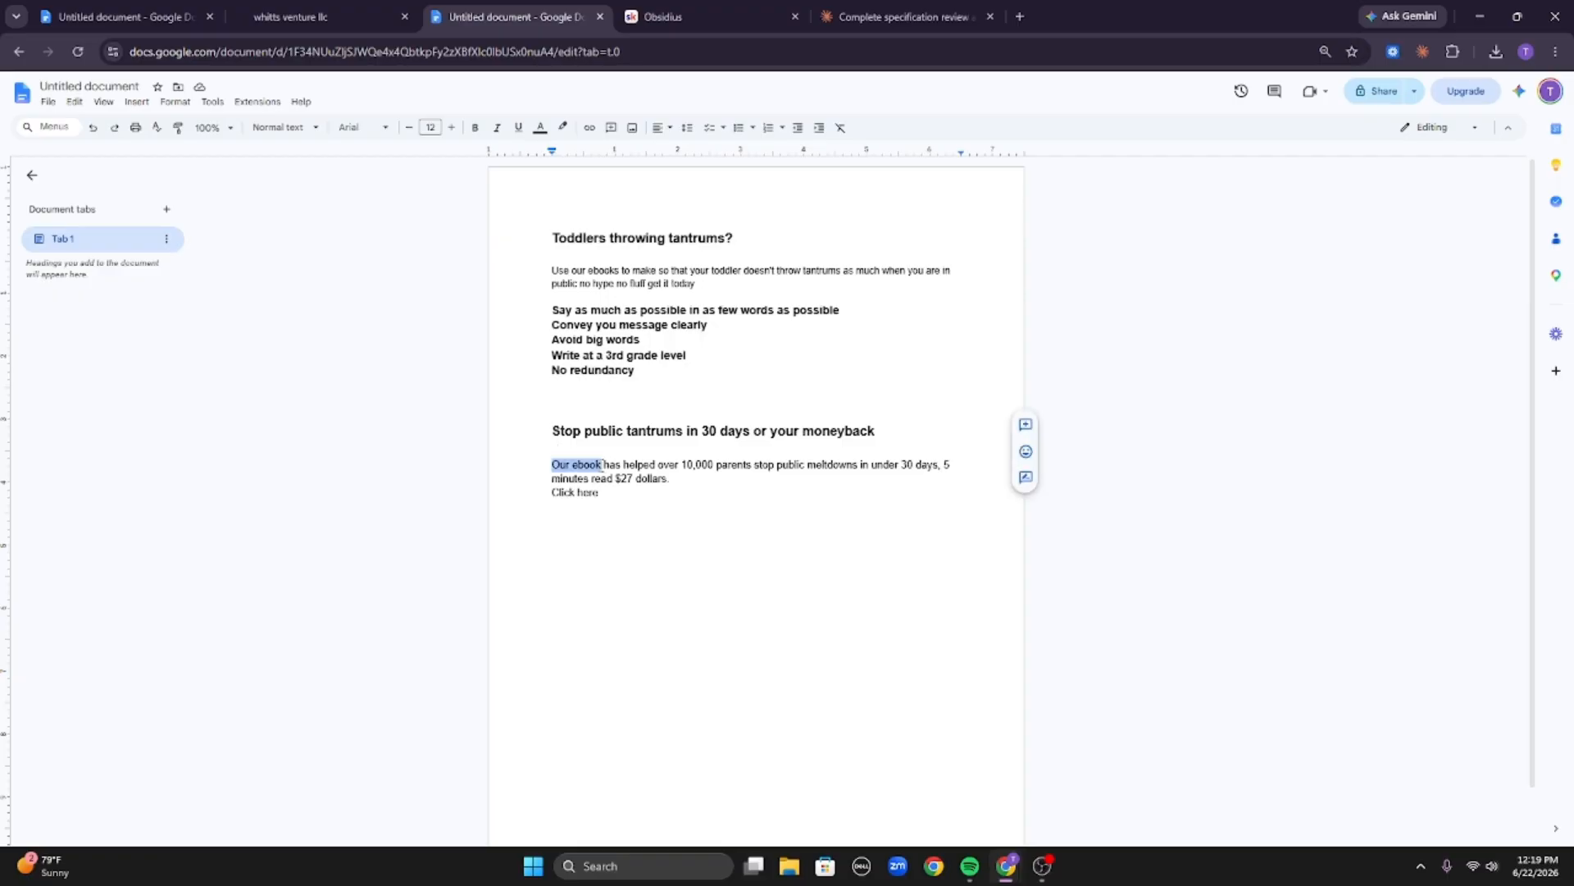
Select and reread phrases of the new headline, body text and call to action, comparing them with the original copy.
mouse_move(601, 466)
mouse_down()
mouse_move(547, 464)
mouse_move(603, 465)
mouse_up()
click(602, 465)
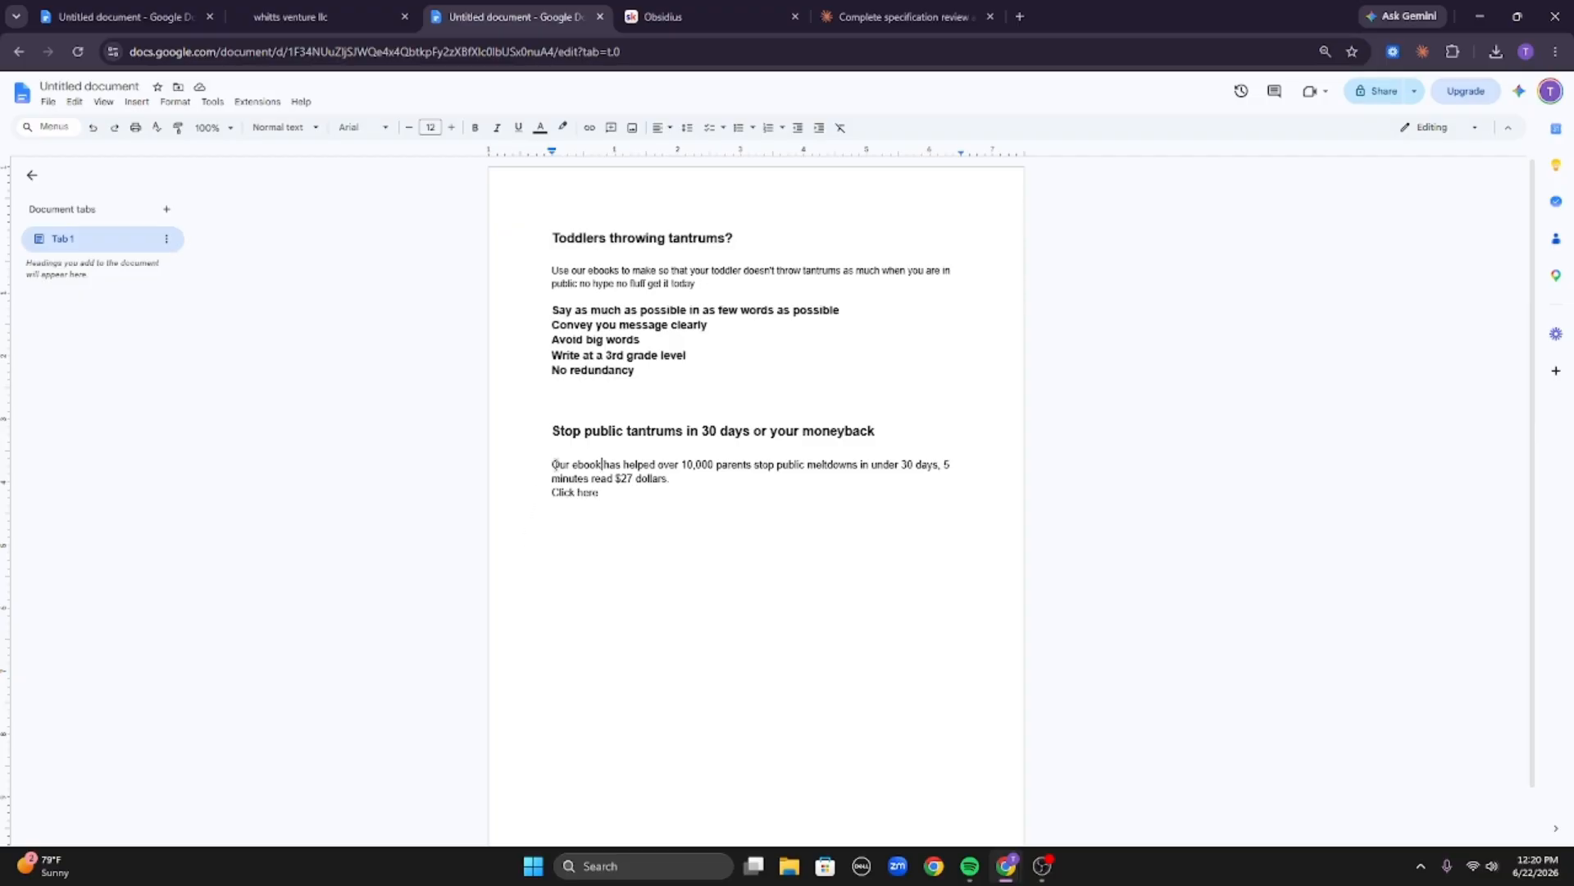
drag(554, 464, 860, 461)
click(748, 468)
click(637, 468)
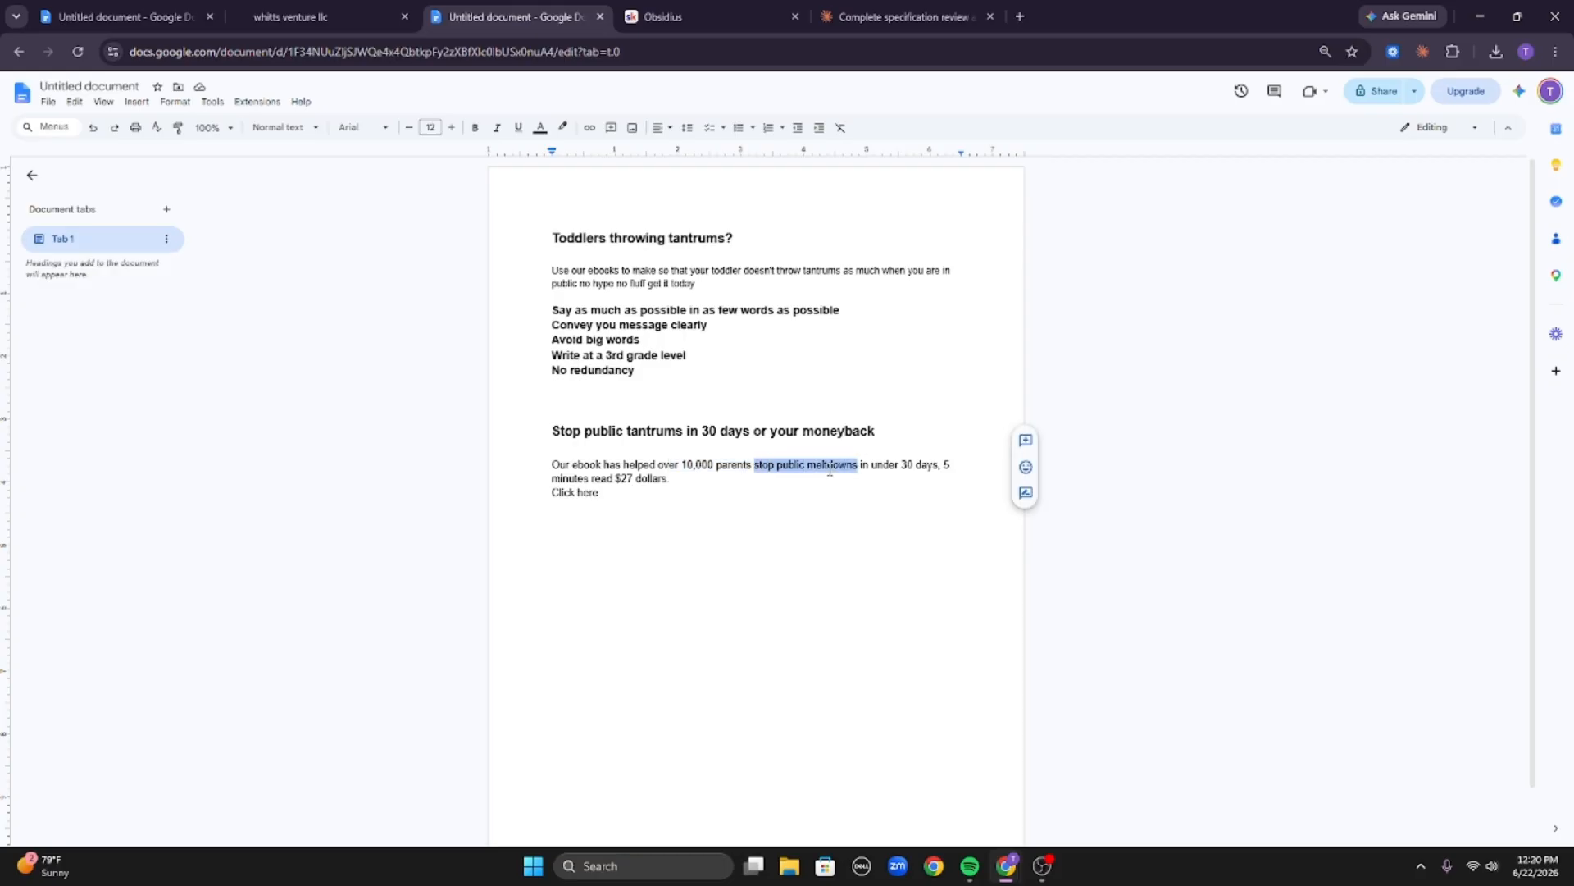
drag(871, 469, 939, 465)
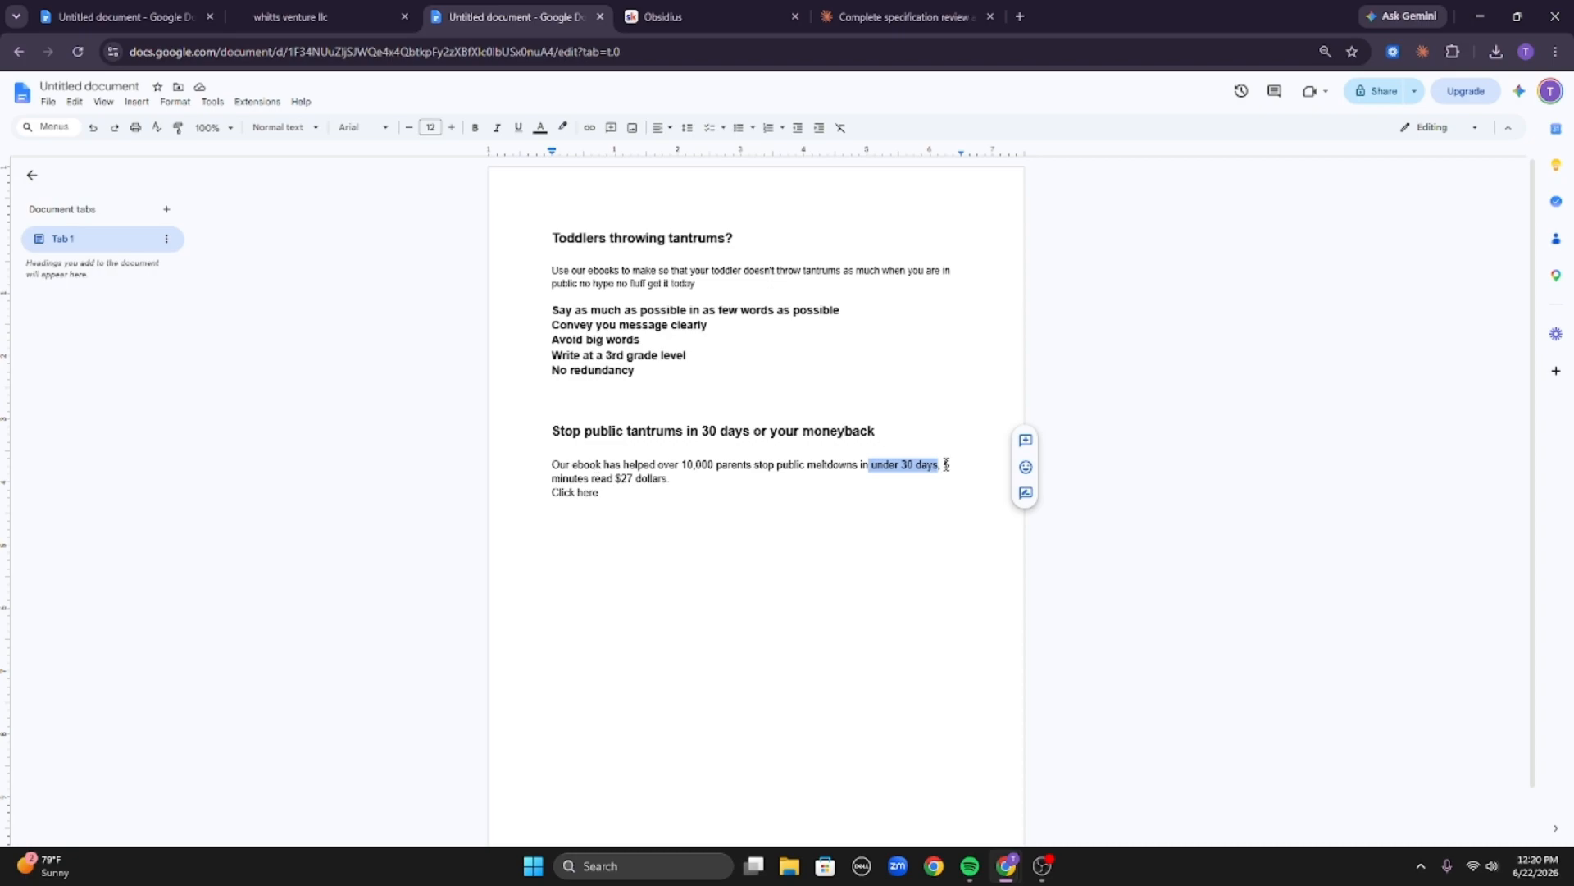
drag(616, 478, 681, 485)
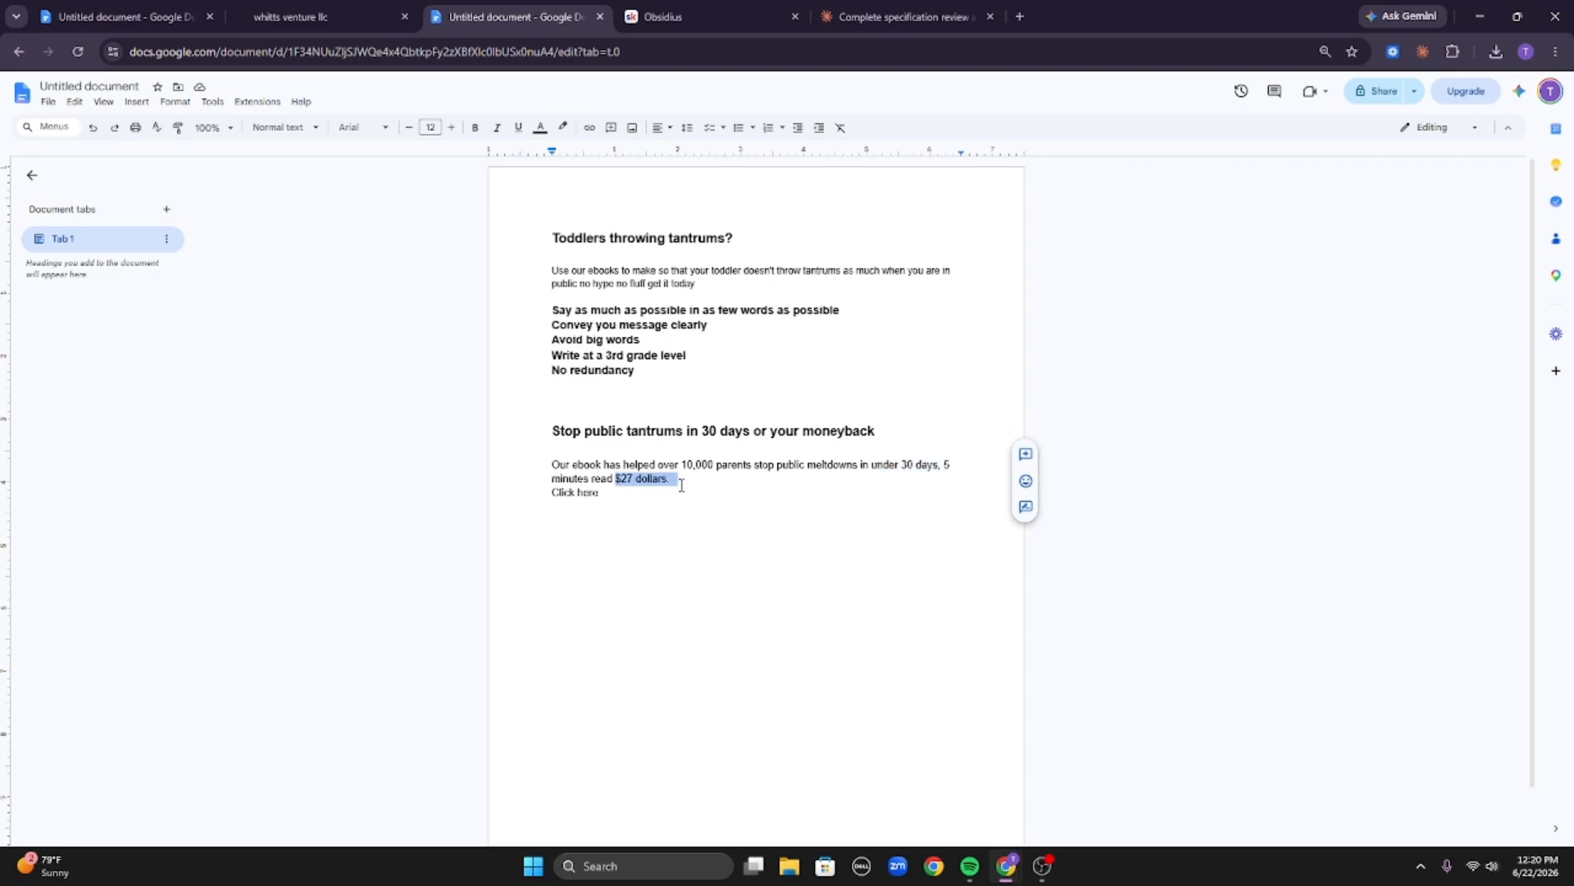
click(679, 485)
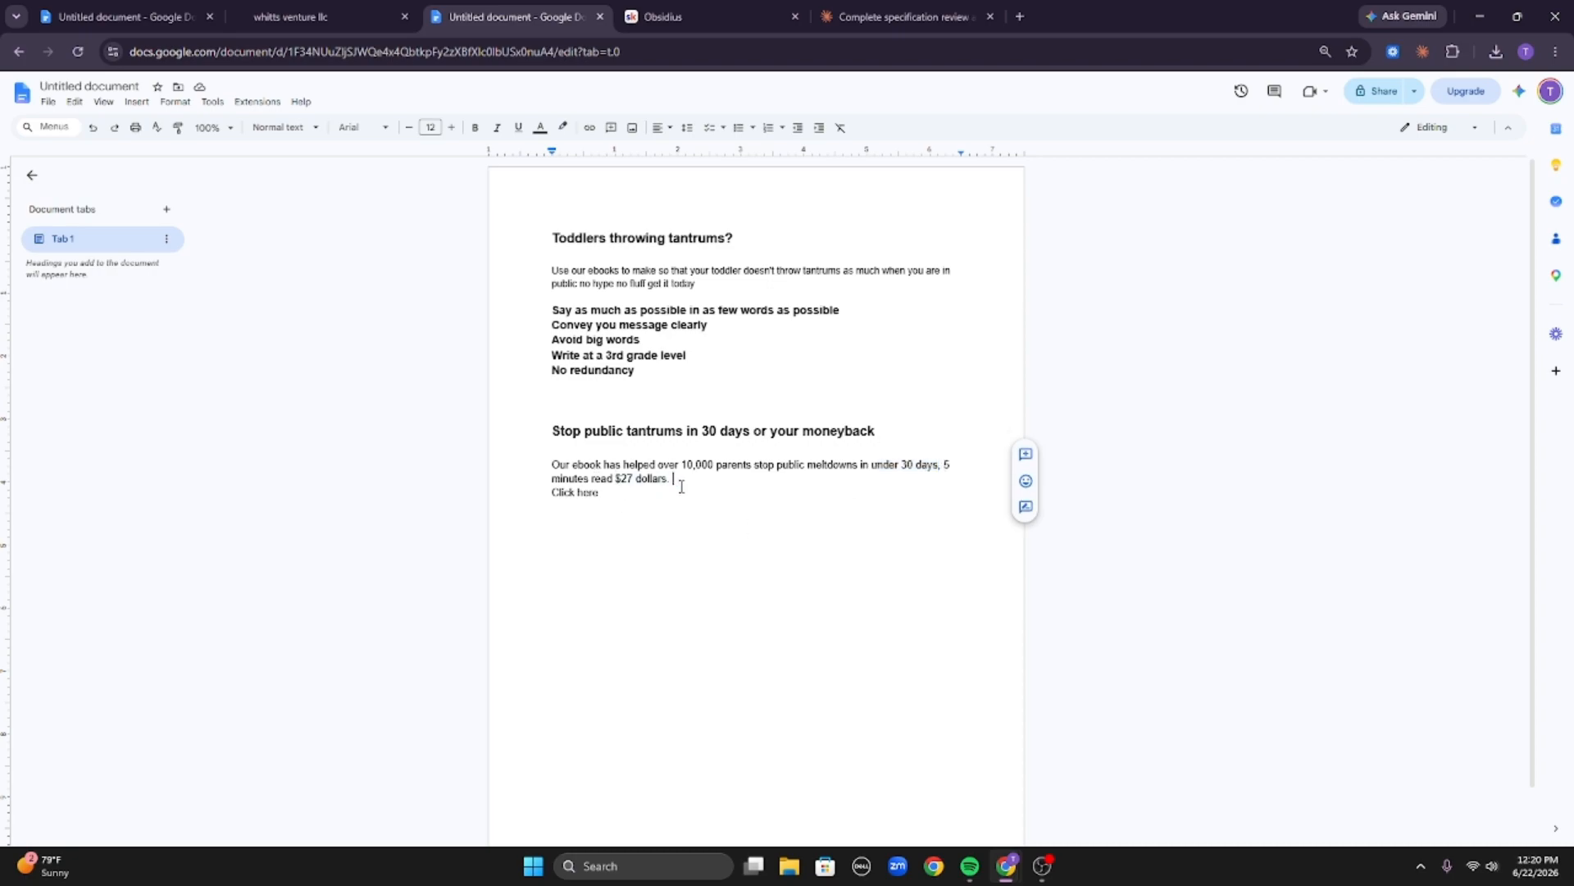
shift+click(551, 464)
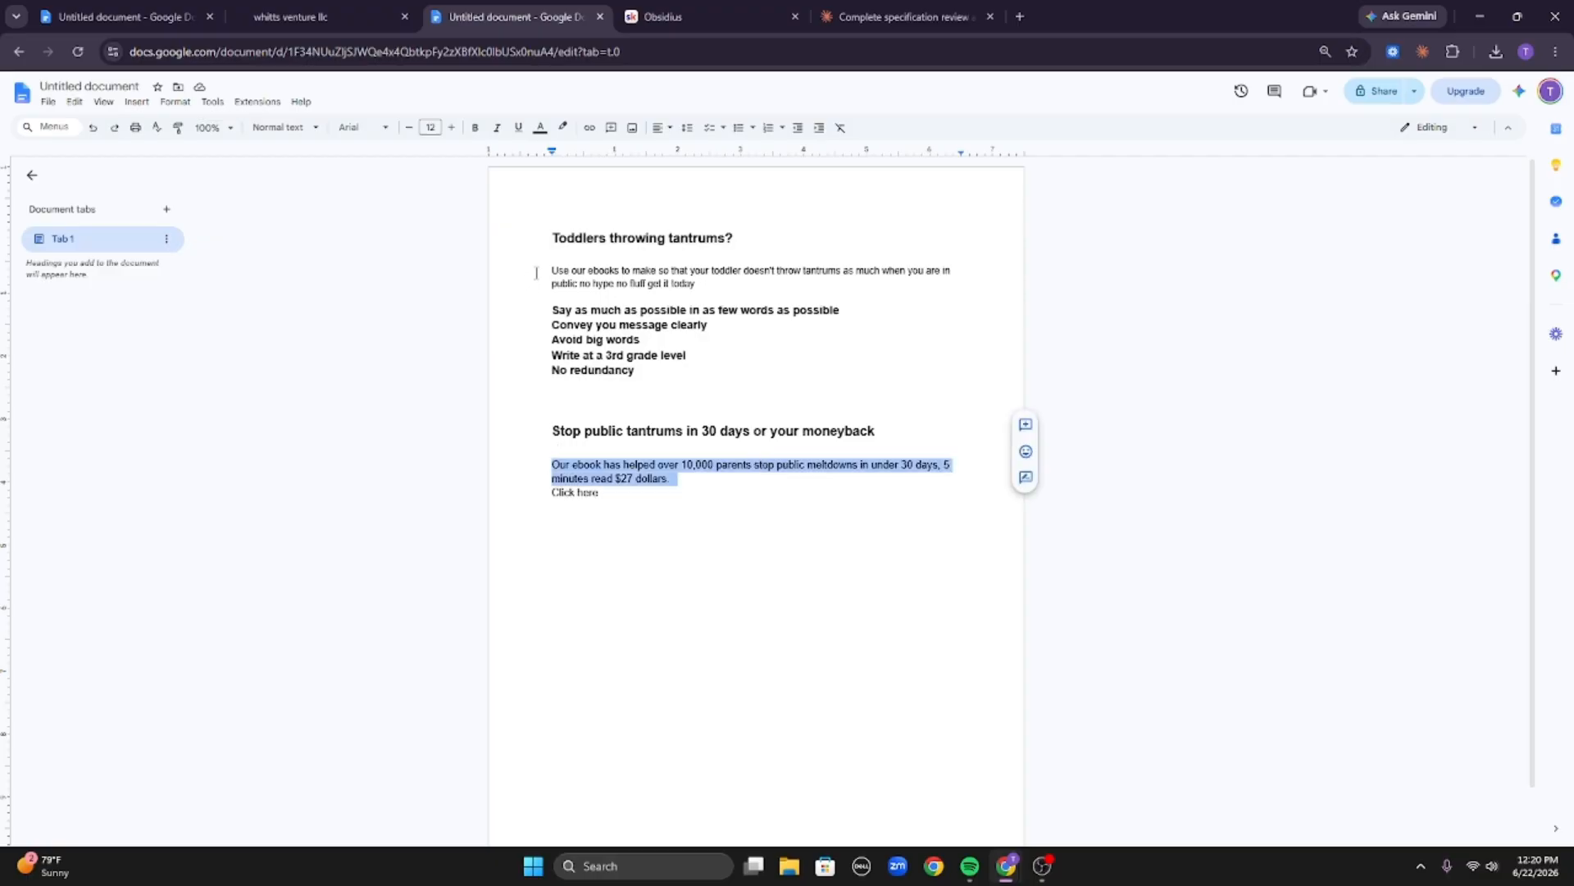
drag(536, 273, 697, 284)
drag(552, 271, 702, 285)
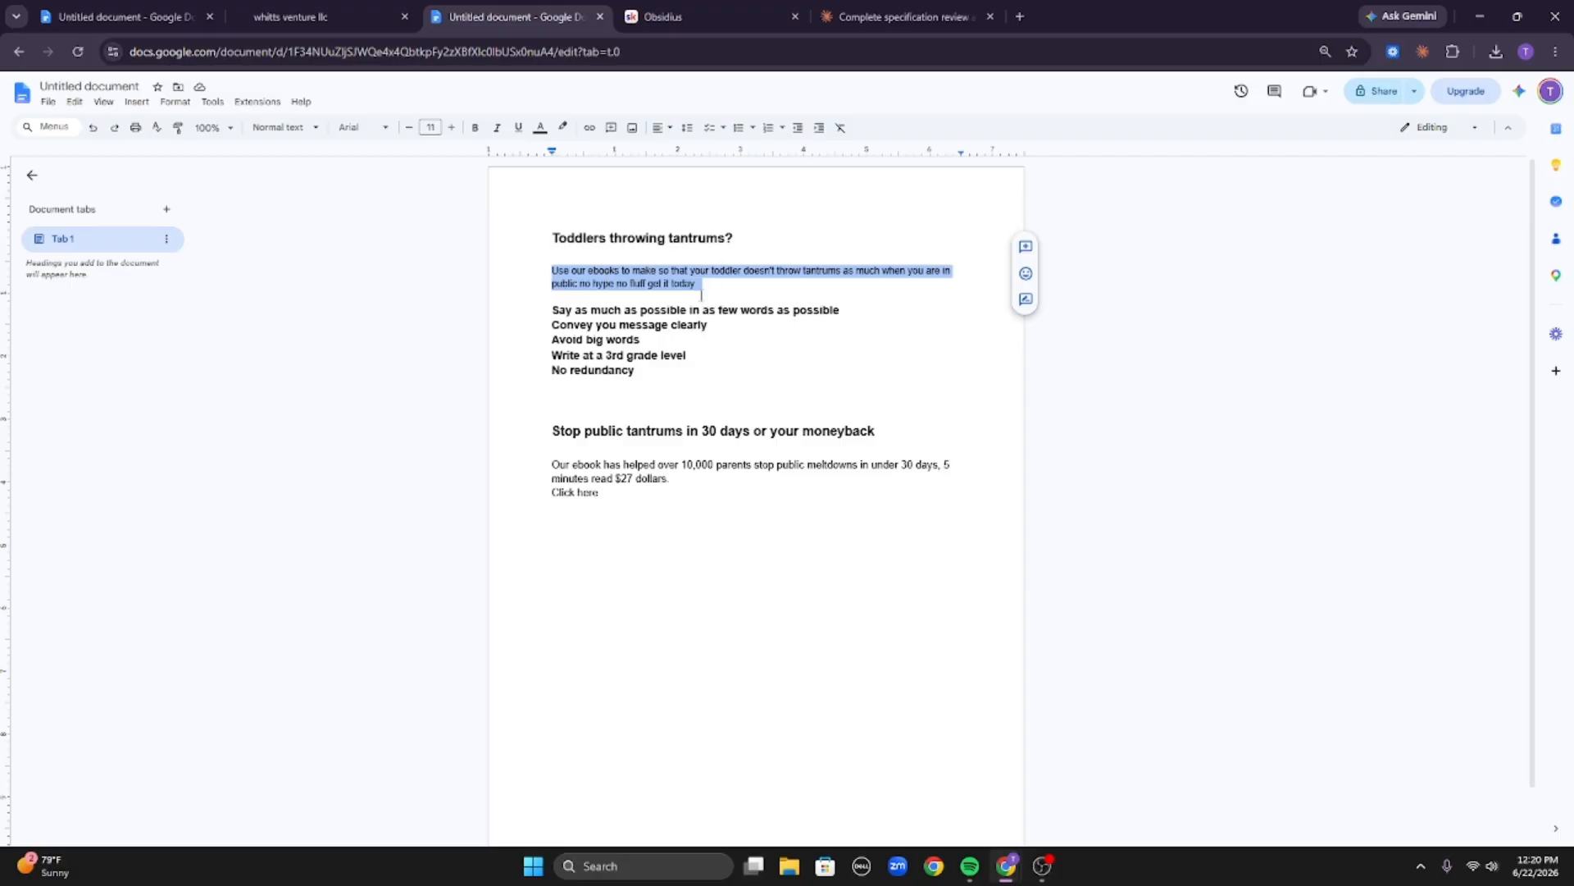
drag(551, 462, 675, 478)
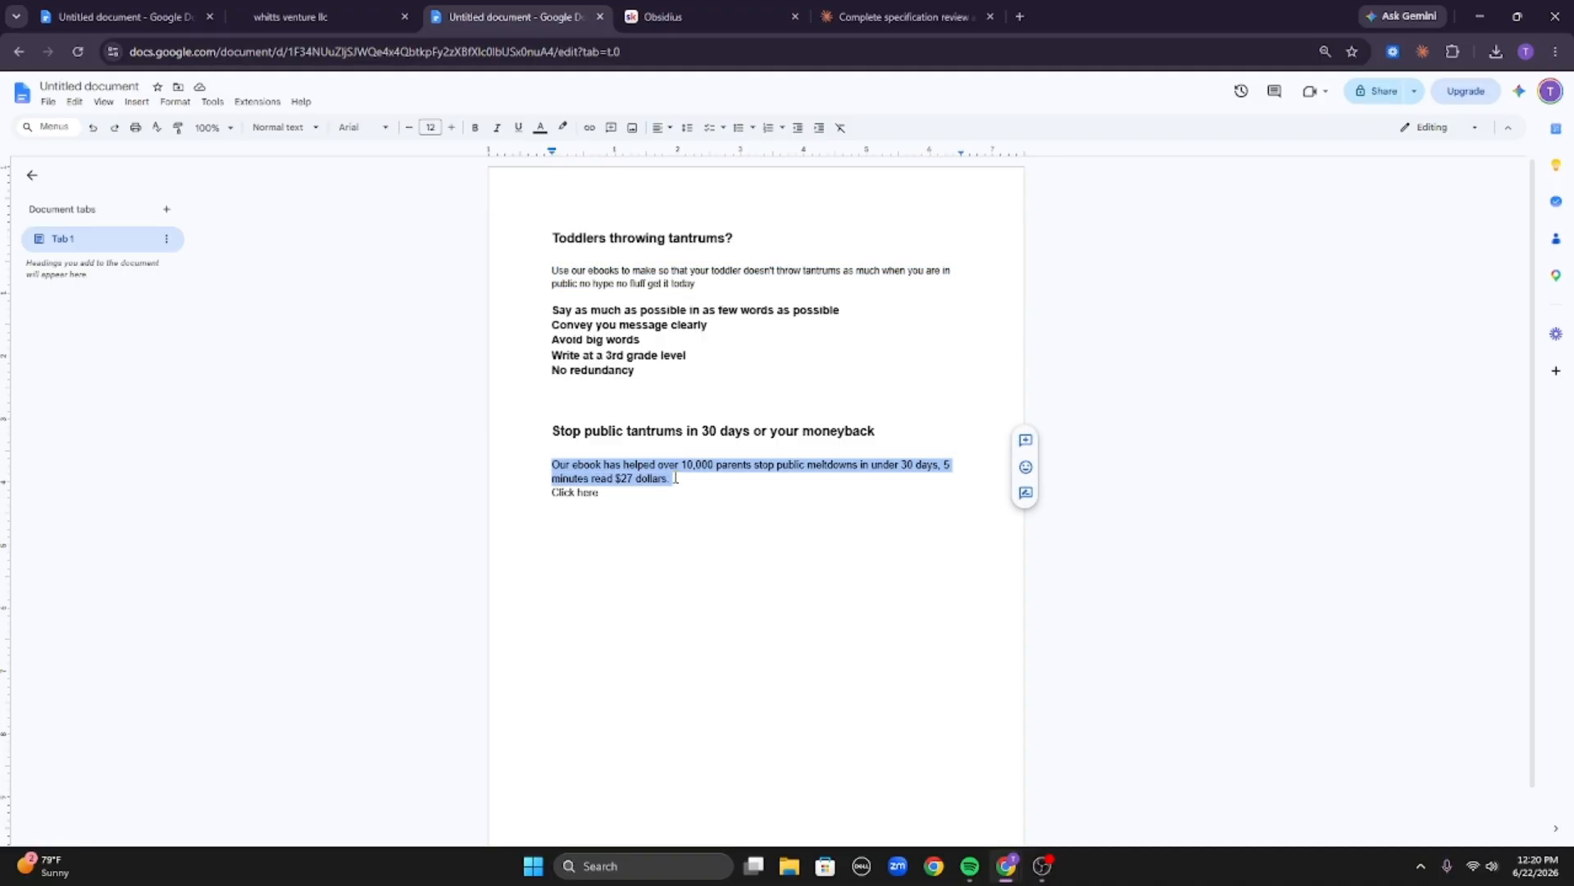
click(623, 465)
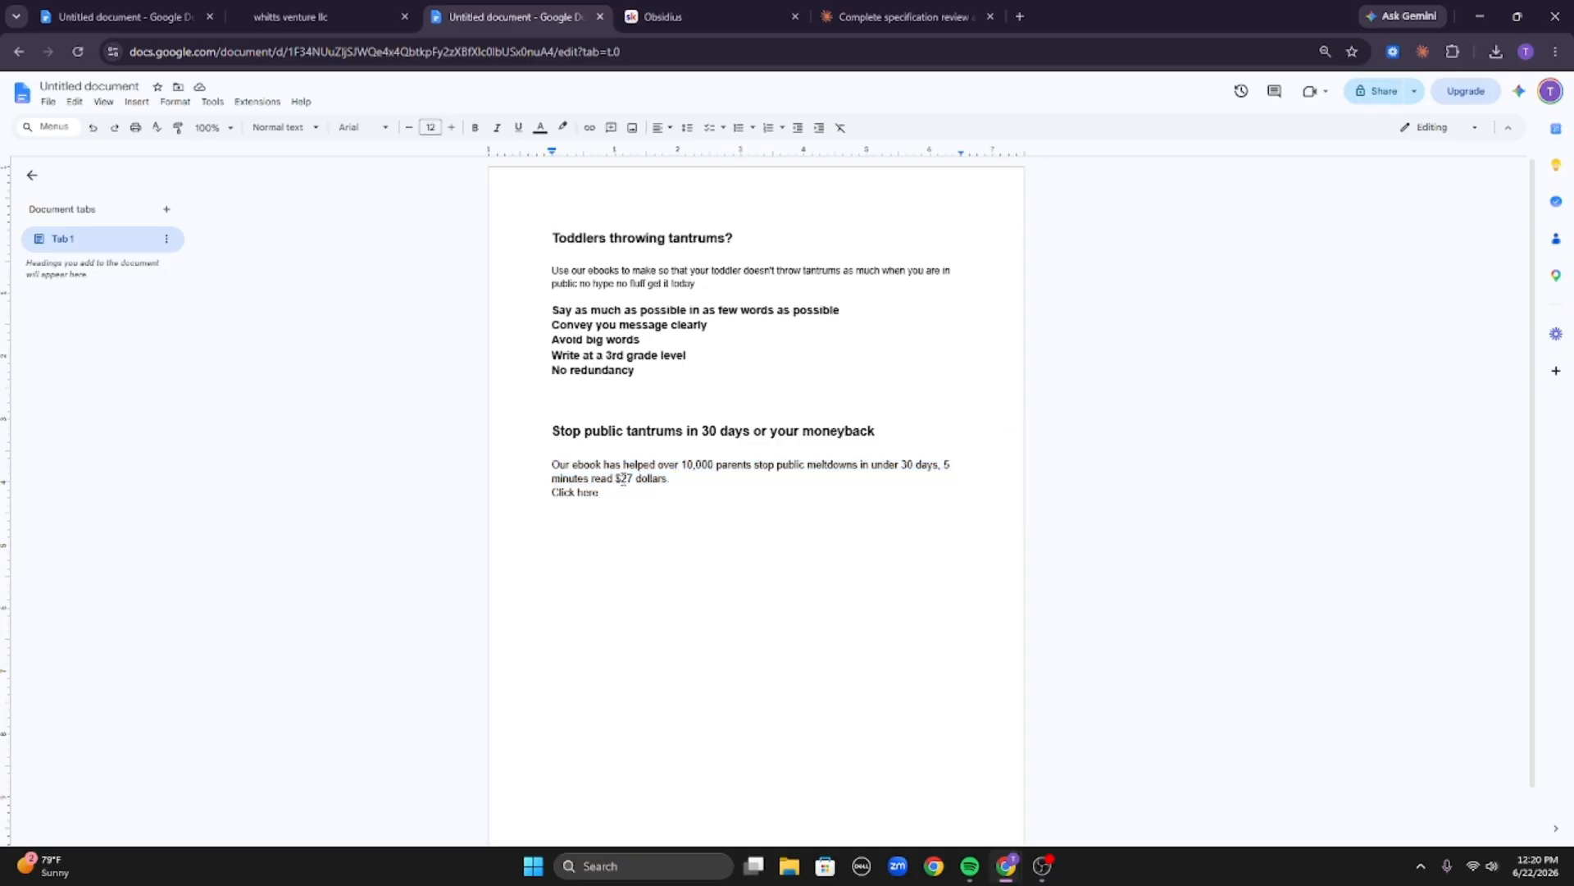
drag(548, 492, 635, 496)
click(636, 496)
drag(554, 435, 781, 523)
click(767, 509)
shift+click(919, 433)
click(919, 433)
triple_click(651, 478)
drag(549, 431, 784, 484)
click(784, 485)
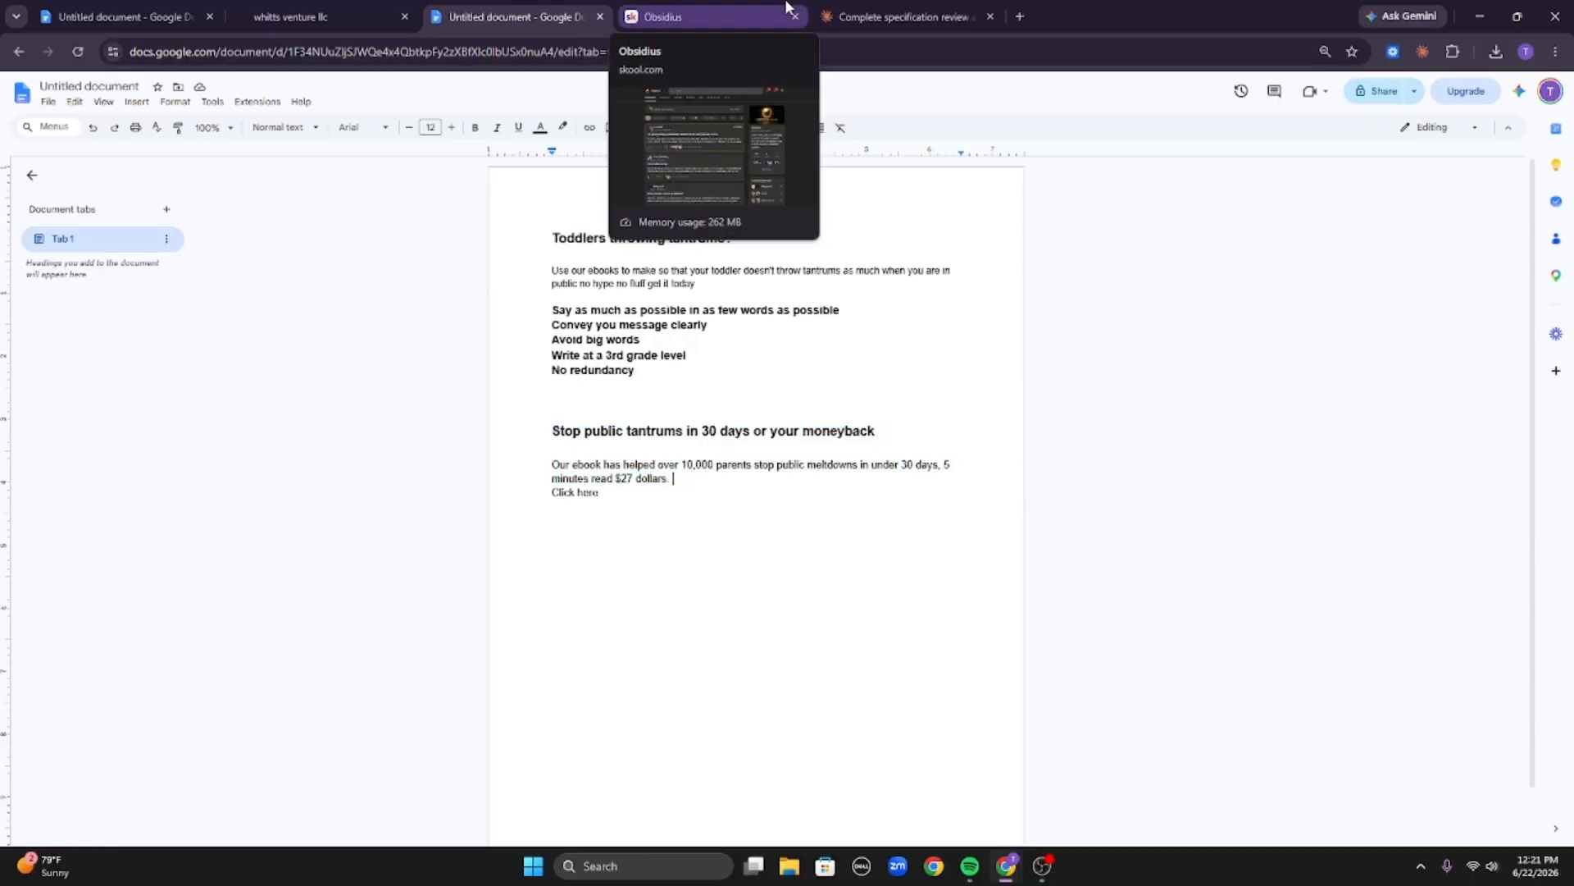
Switch to the Claude chat and read its questions about the method, the offer and the proof.
click(894, 16)
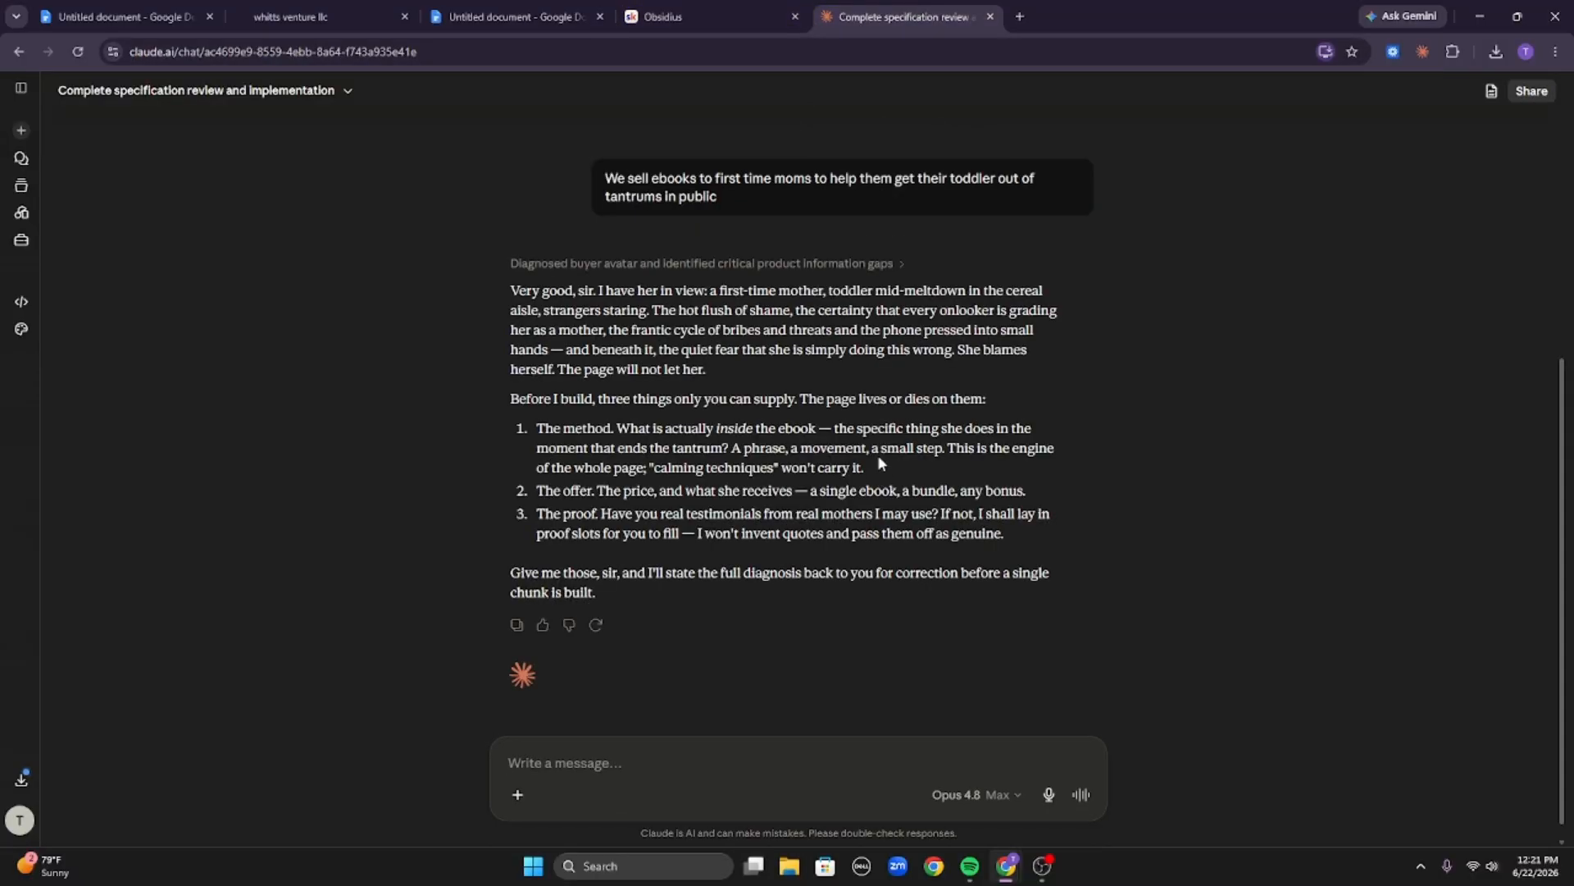
drag(541, 271, 787, 287)
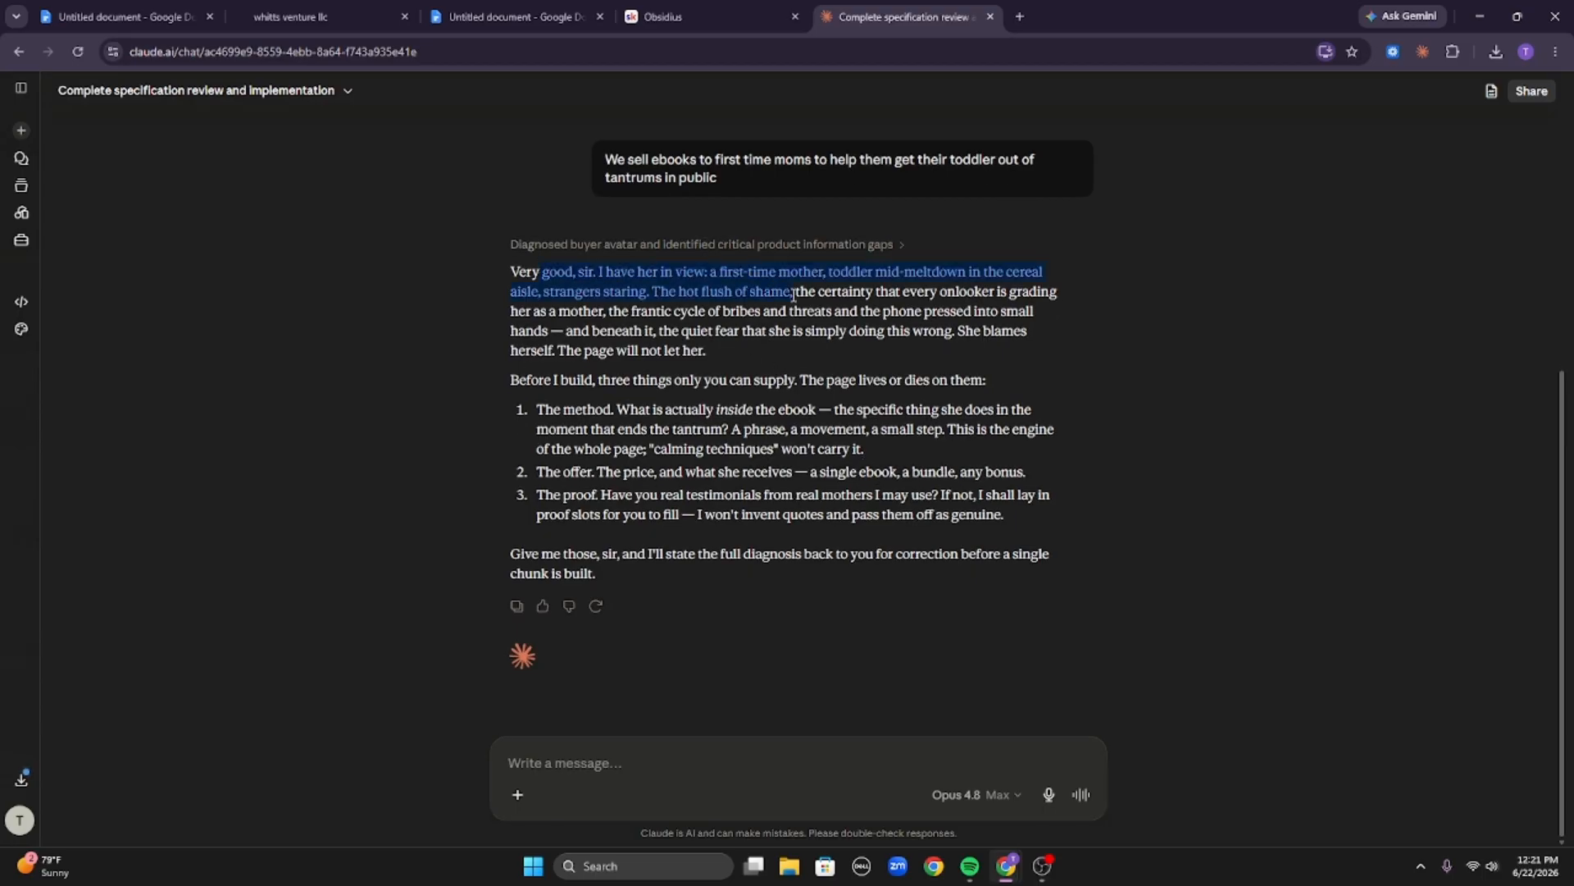
click(788, 286)
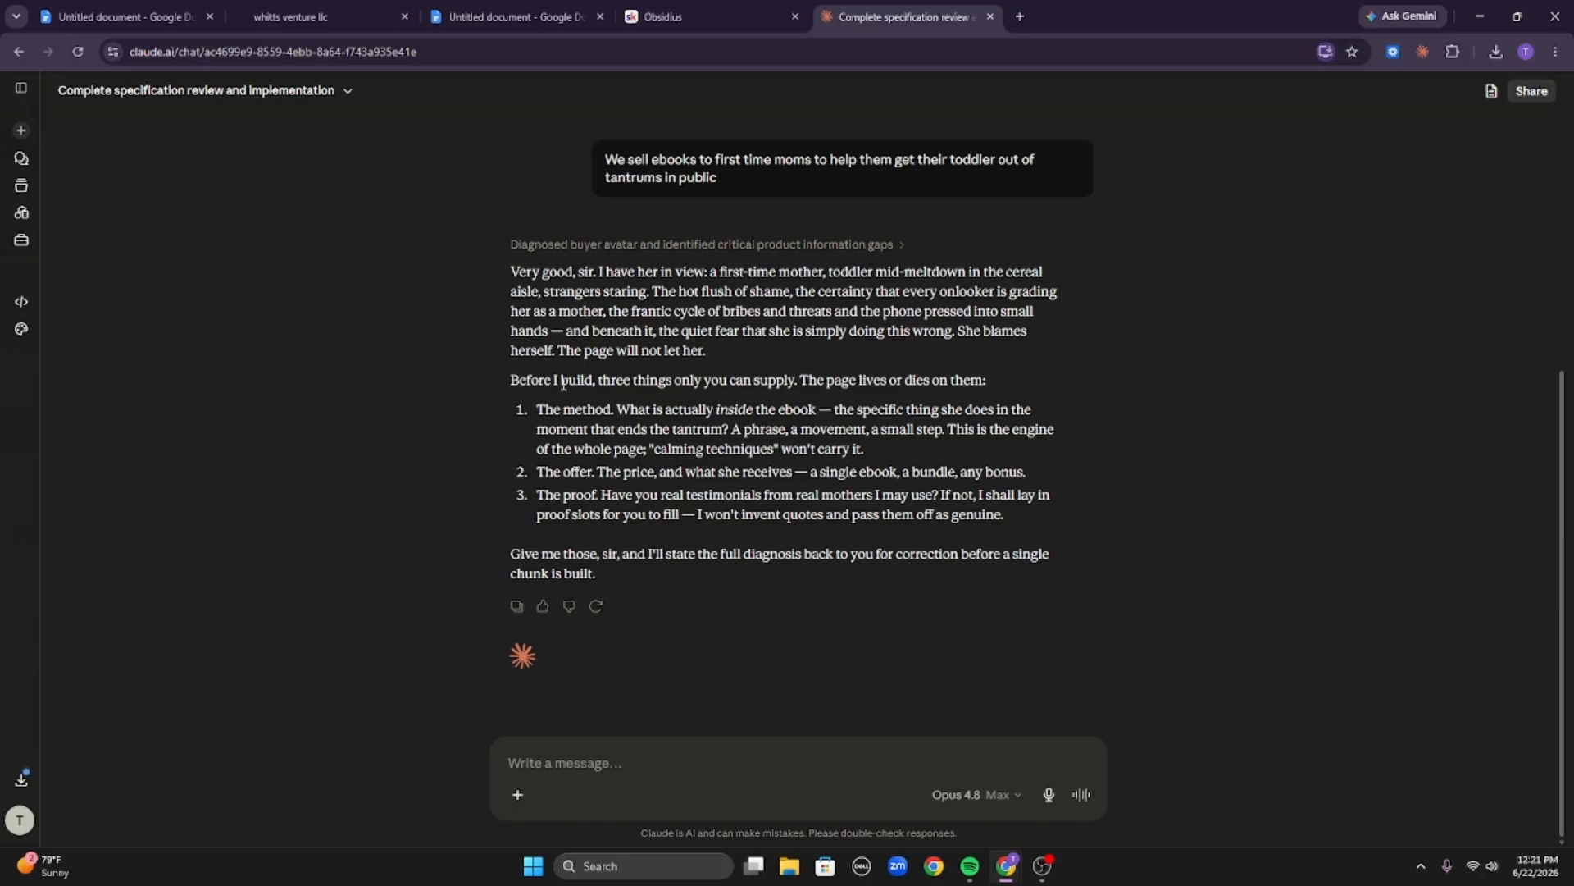
triple_click(694, 378)
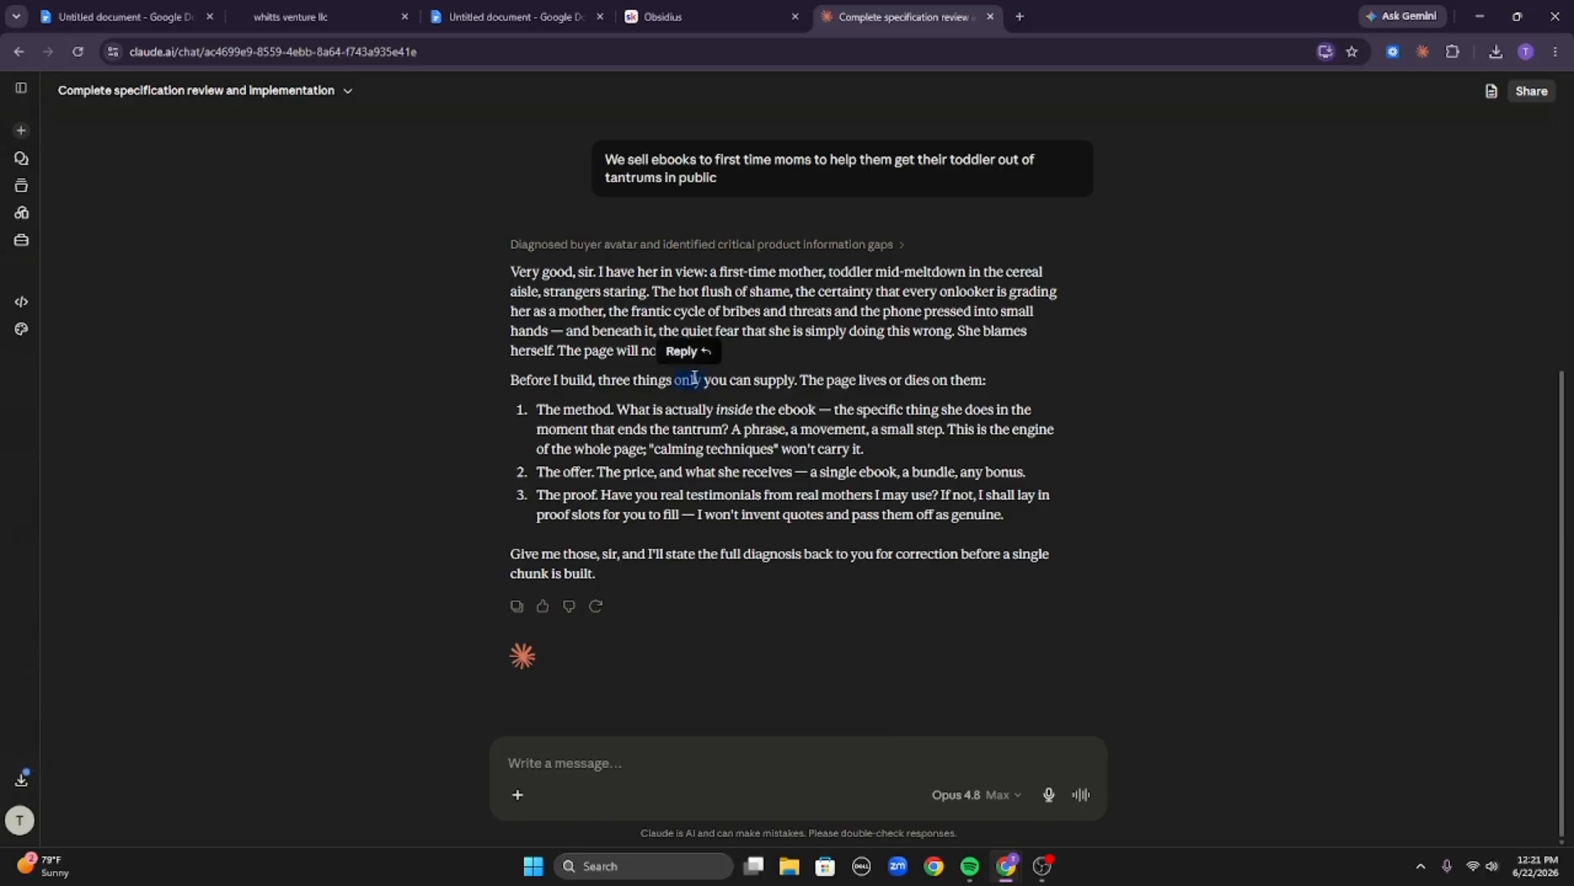
triple_click(614, 418)
click(614, 417)
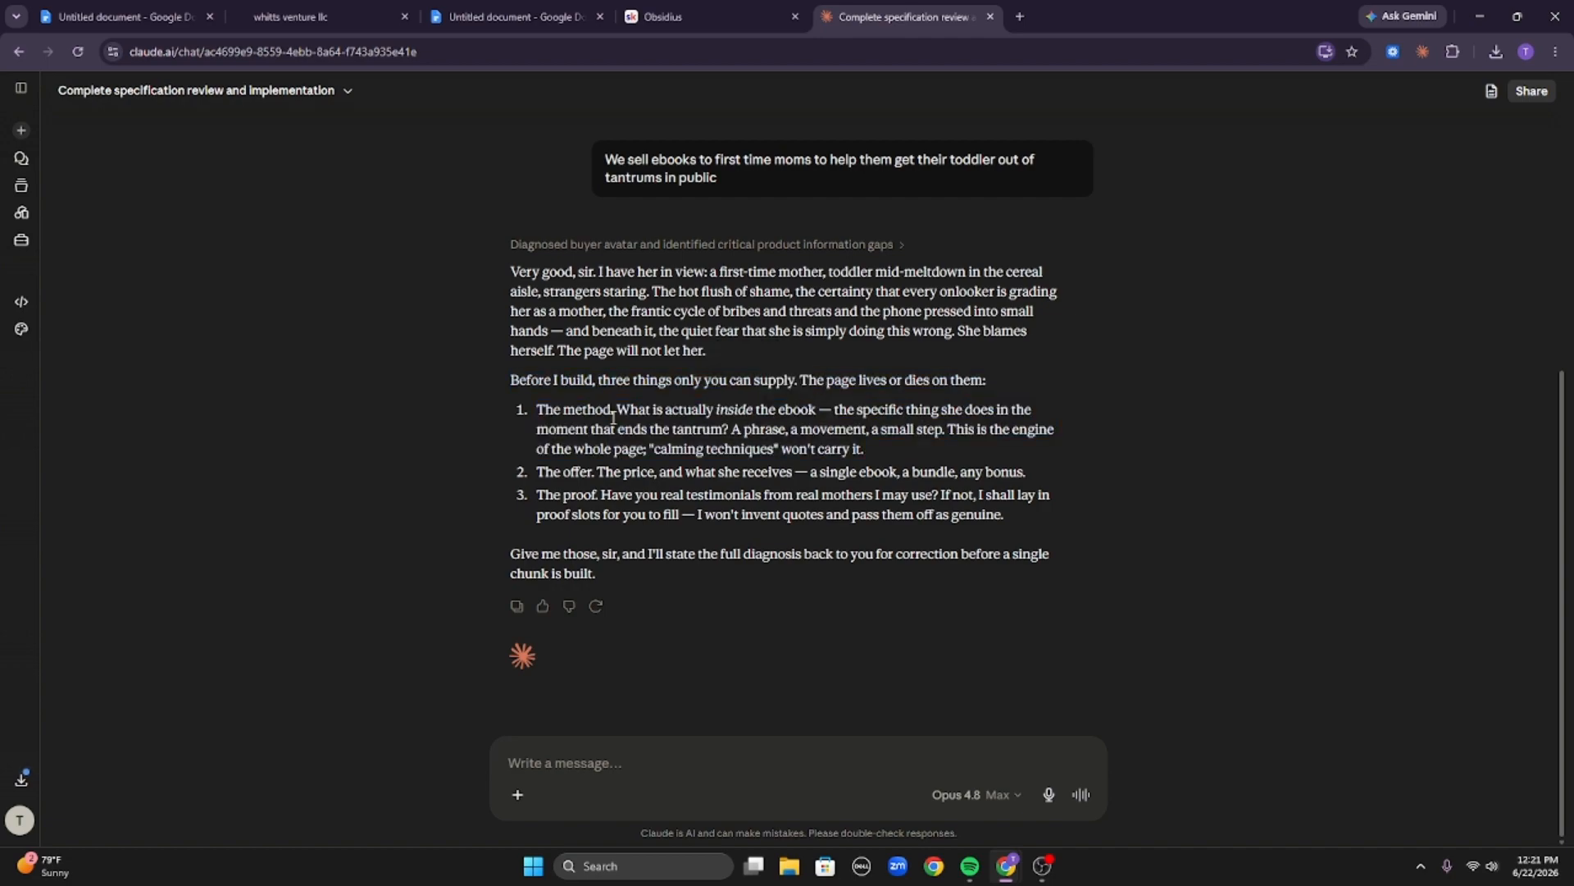
triple_click(613, 417)
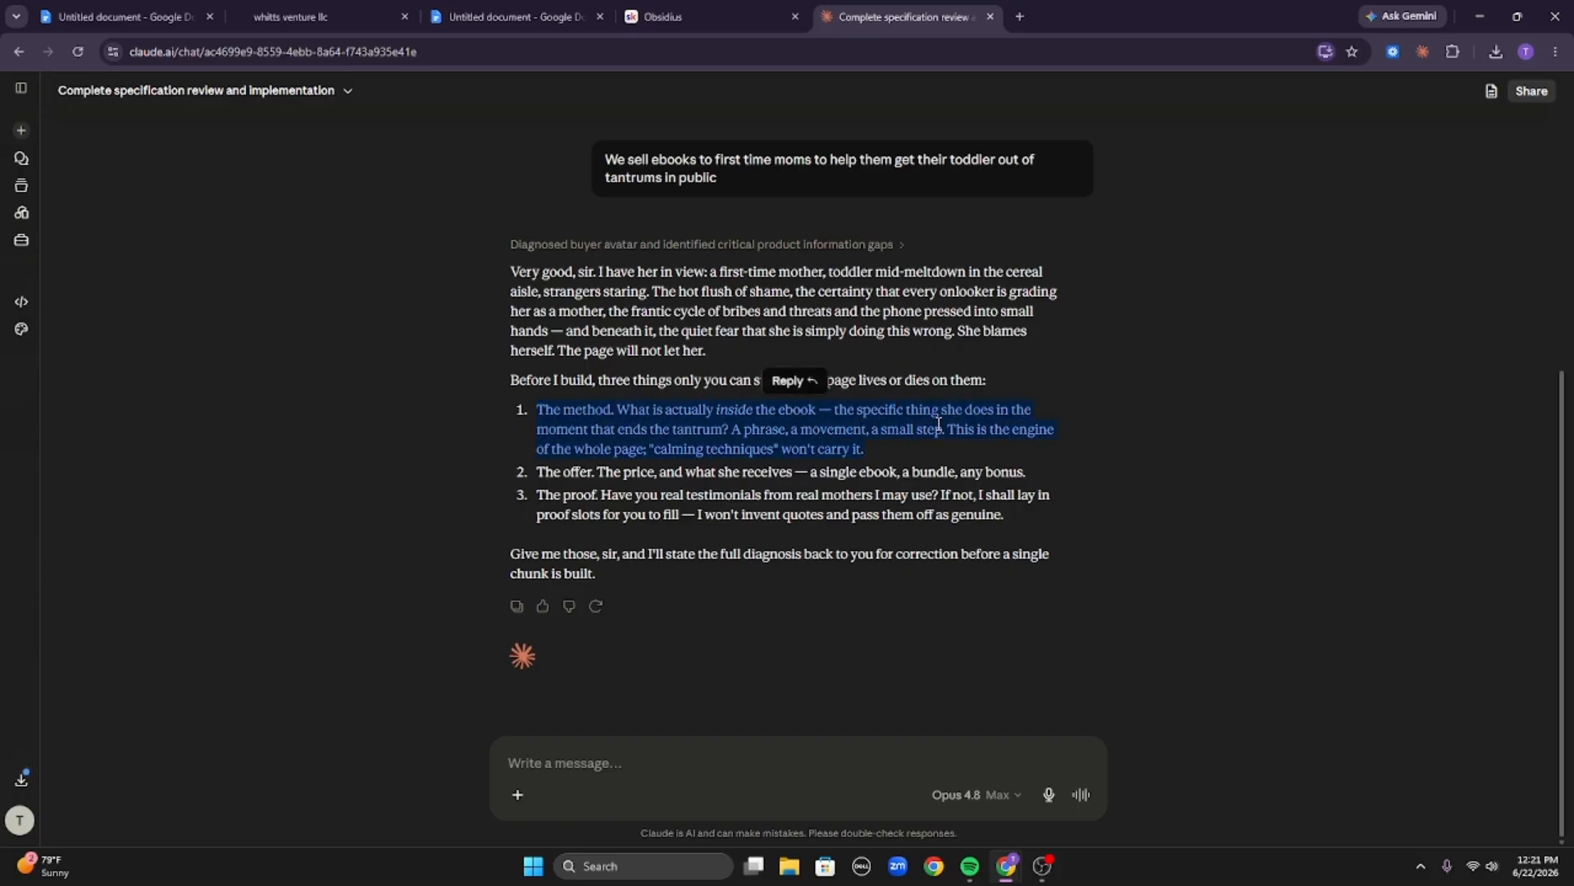
click(830, 431)
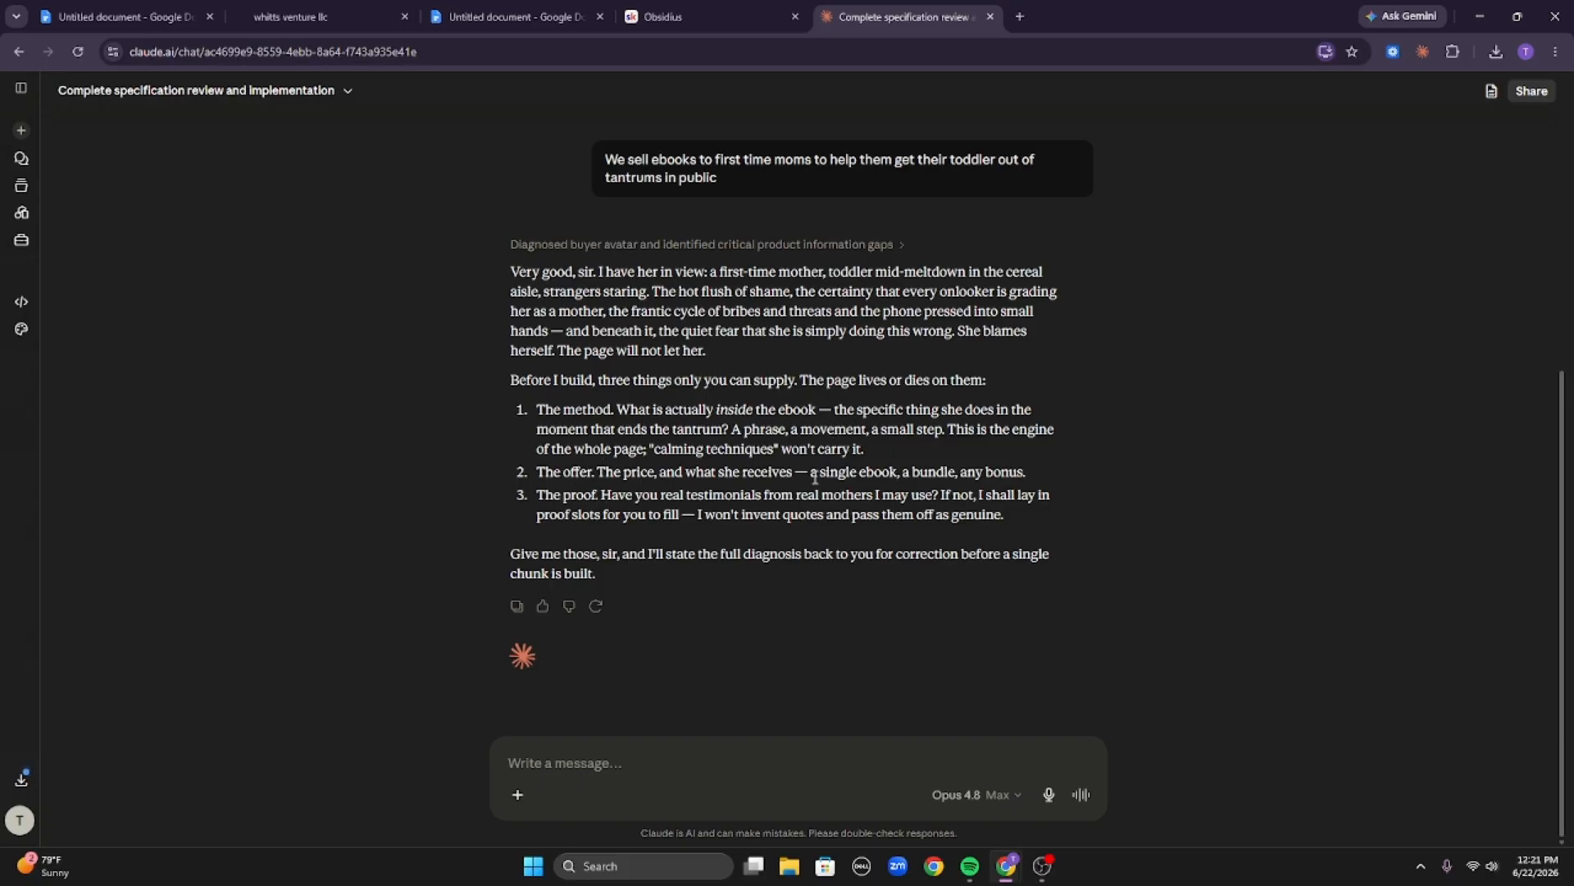
Start a reply answering point 1: the product is not built yet and you just want to see the sales page.
triple_click(716, 424)
click(716, 423)
text(1)
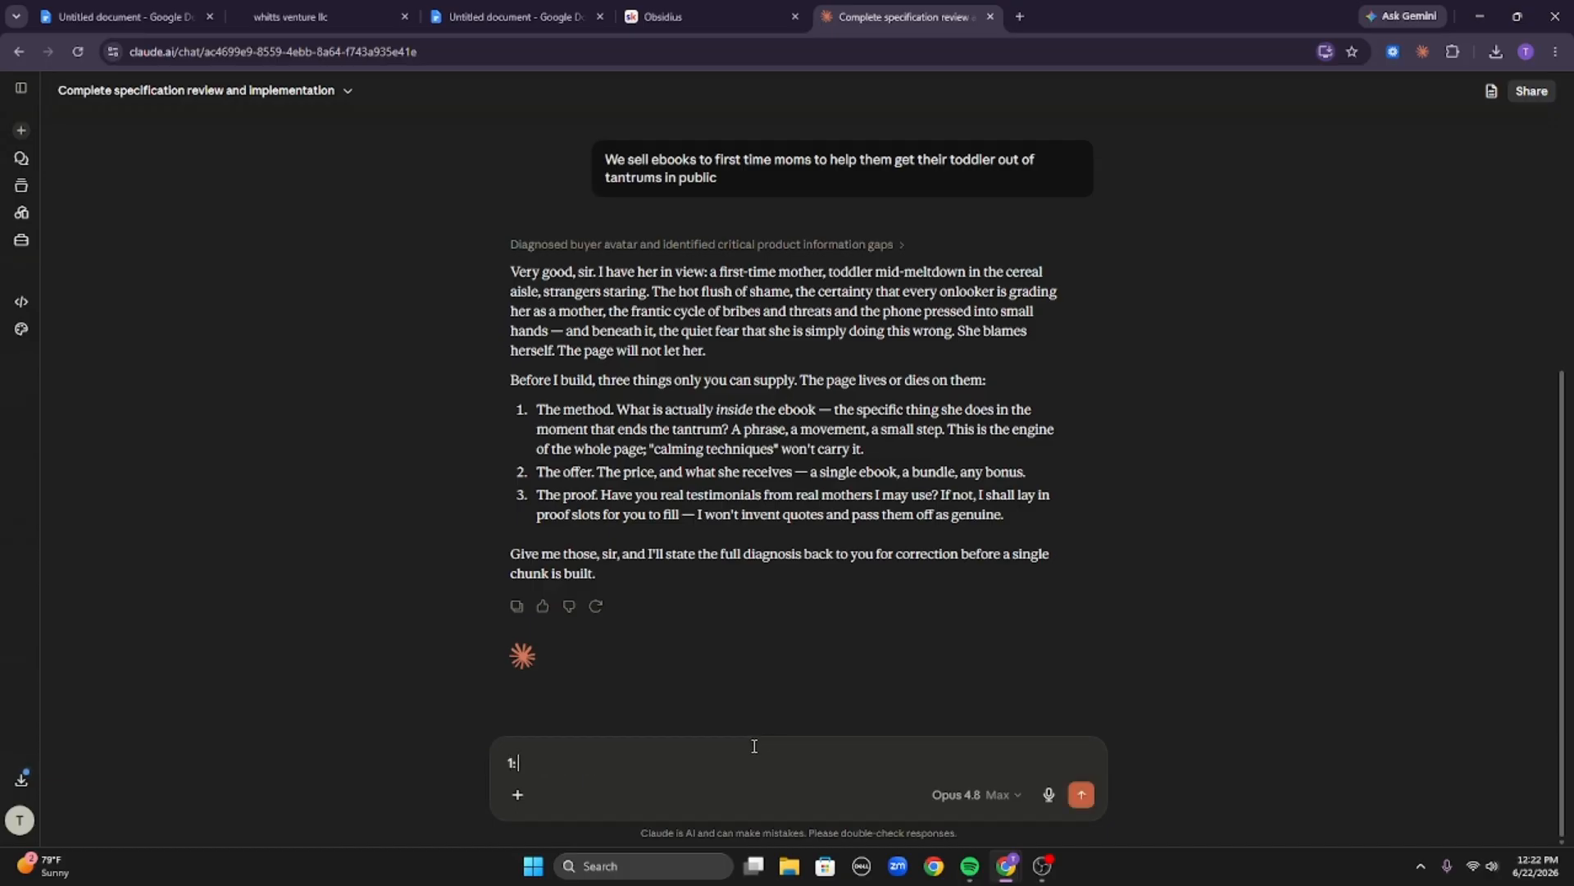
text(: I h have not yet deciceded, as the prod)
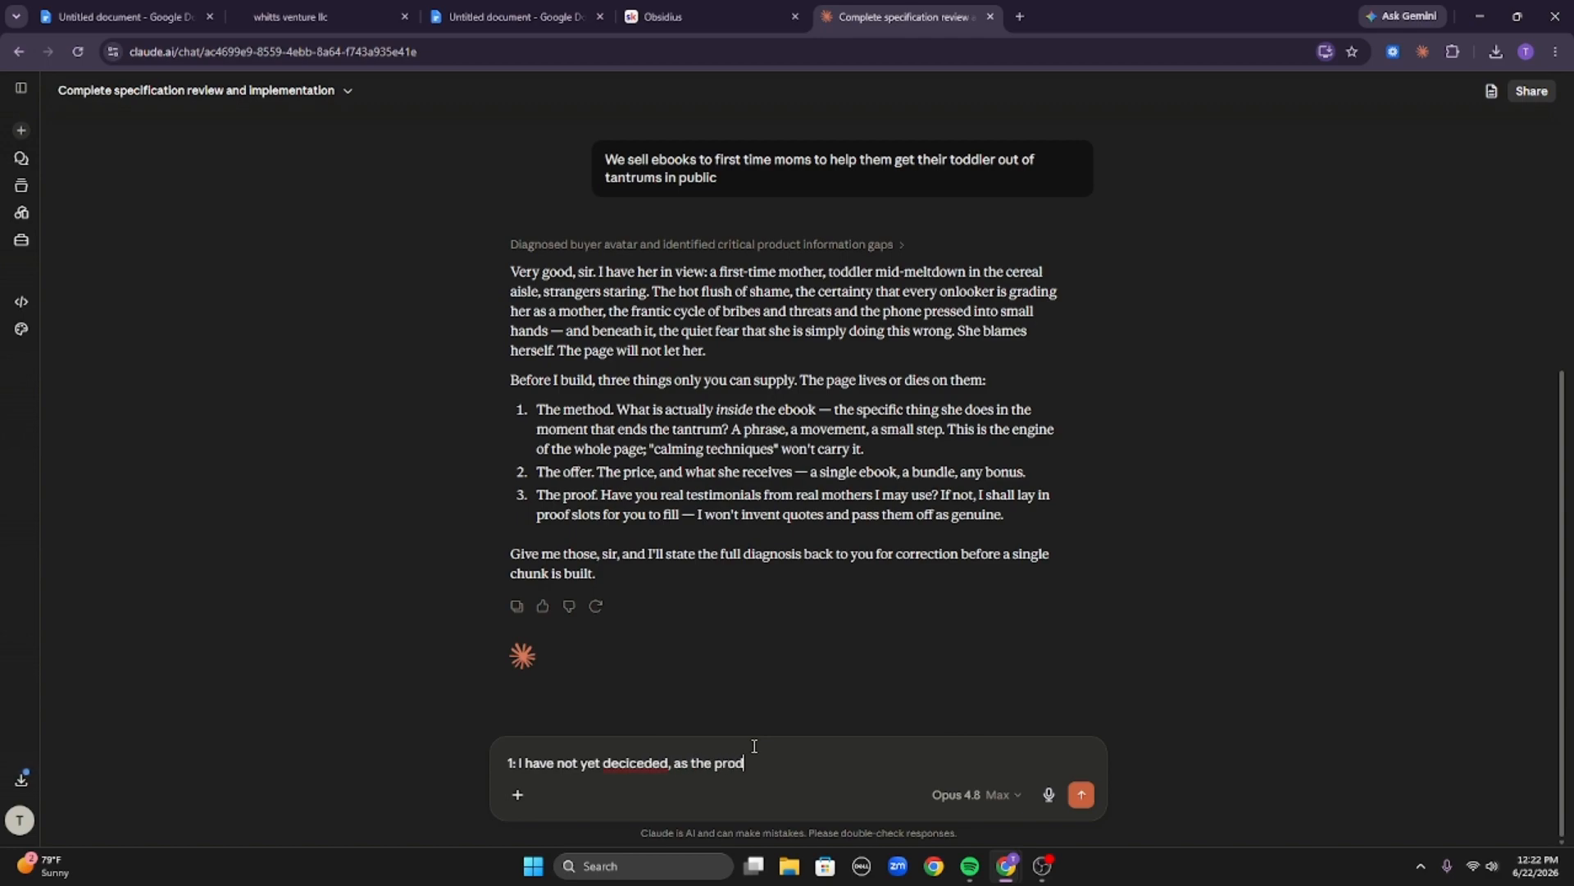
text(uct is not yet built,)
text( please)
key(BackSpace)
key(BackSpace)
key(BackSpace)
key(BackSpace)
key(BackSpace)
key(BackSpace)
text(i just want to see t)
key(BackSpace)
text(see the)
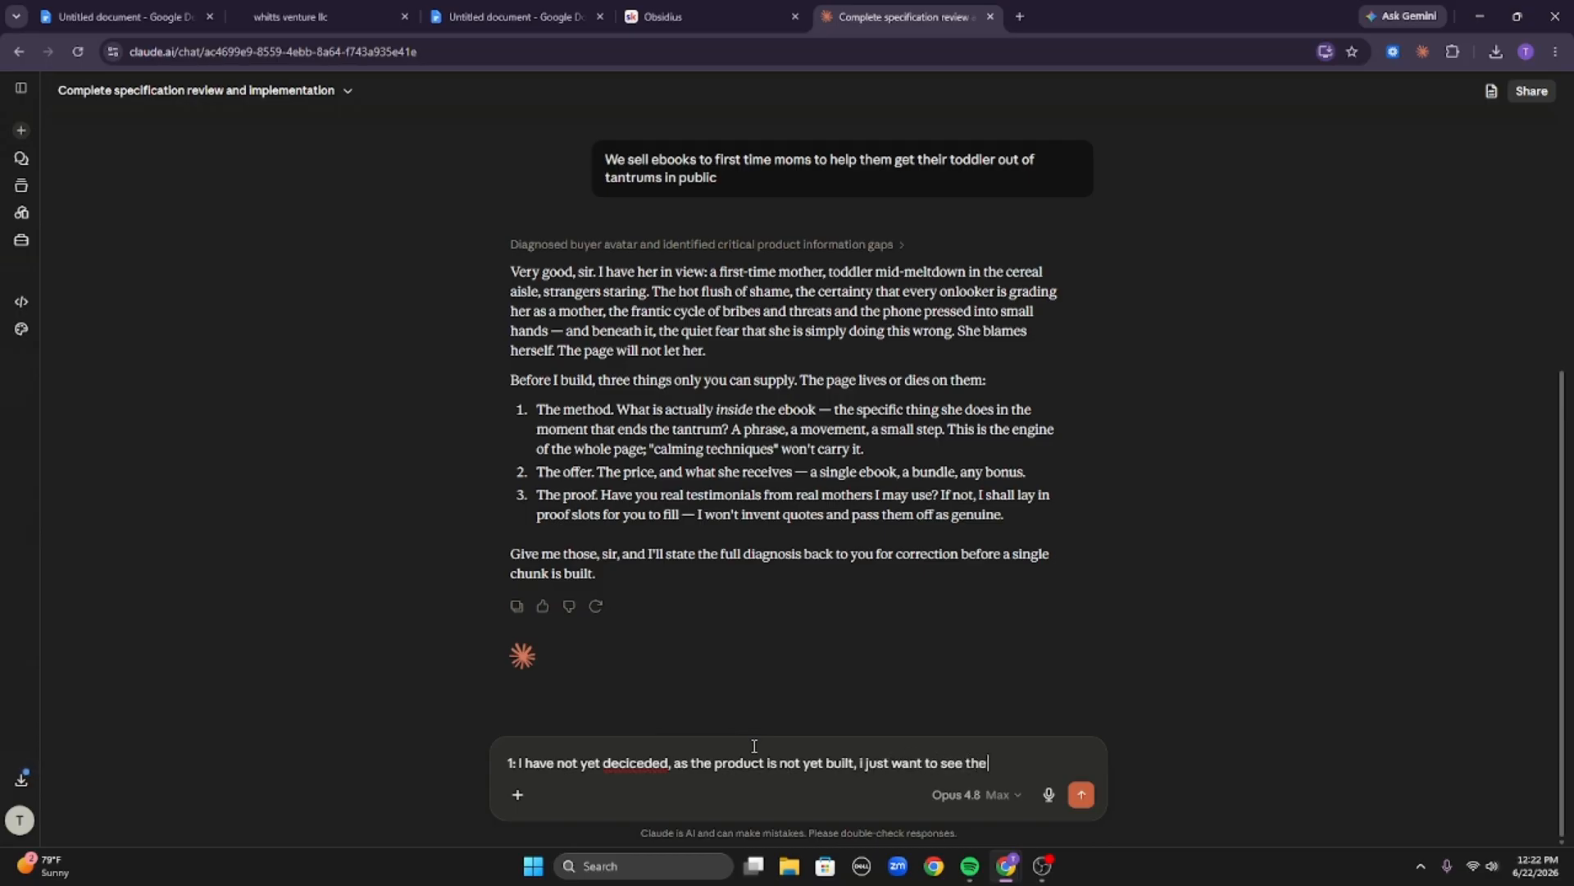
text( sales page, so build t)
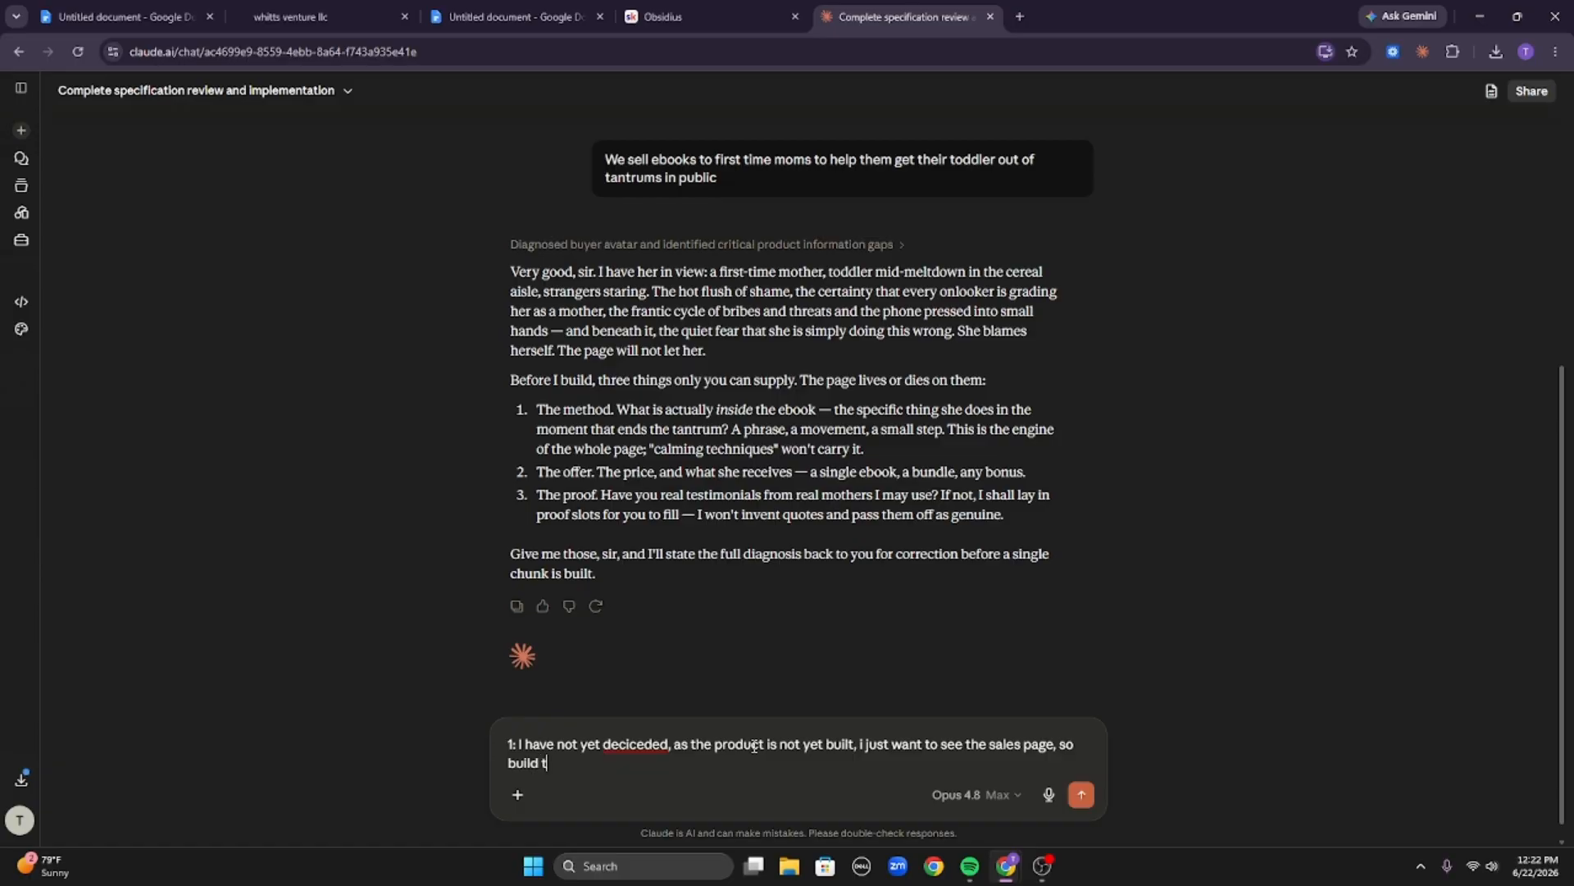
Continue the reply asking Claude to build the page around an imaginary 80-page ebook costing $27, a single ebook.
text(he page around an imaginary ebook that is)
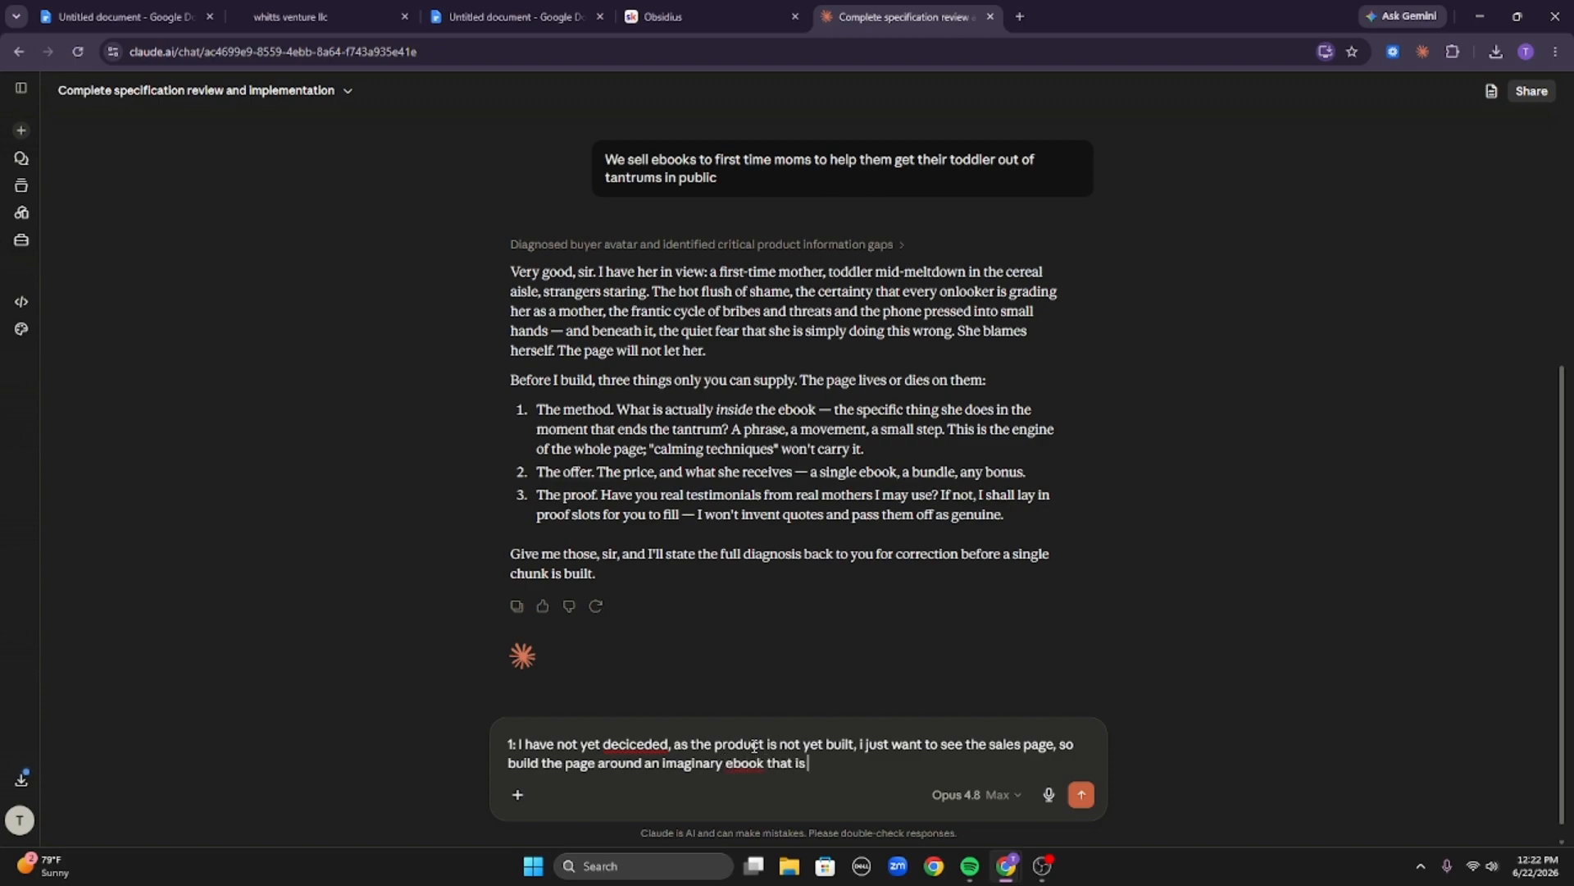
text( 80 pages long and cost $27)
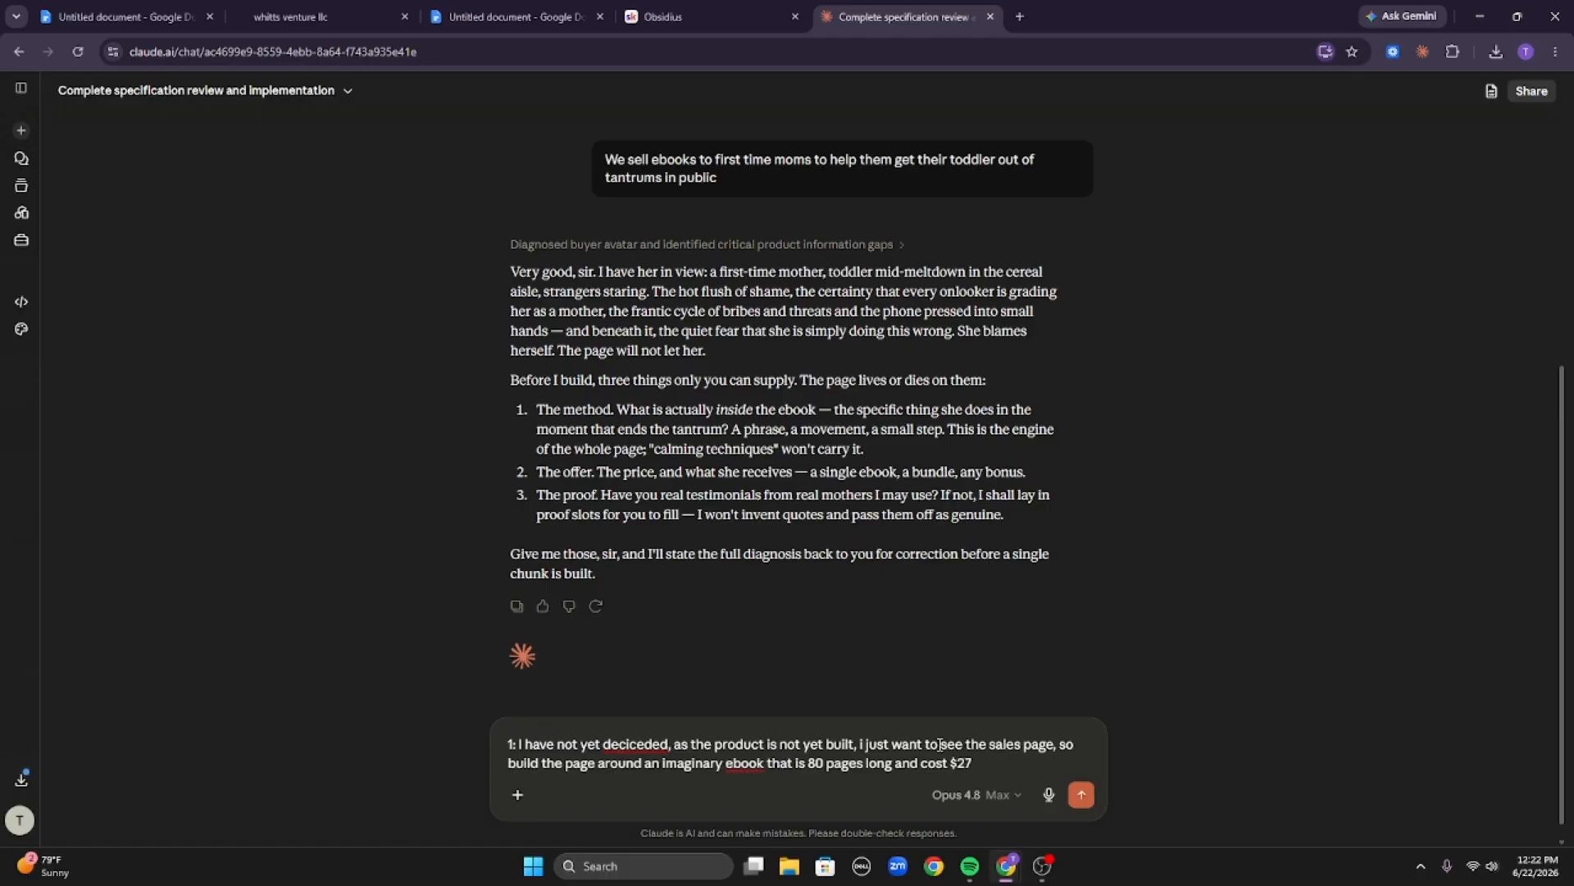
text( it is a)
text(  sinlg)
key(BackSpace)
key(BackSpace)
text(gle abook)
Add that placeholders can be used for the reviews, followed by 'here is essentially our guarentee'.
triple_click(637, 509)
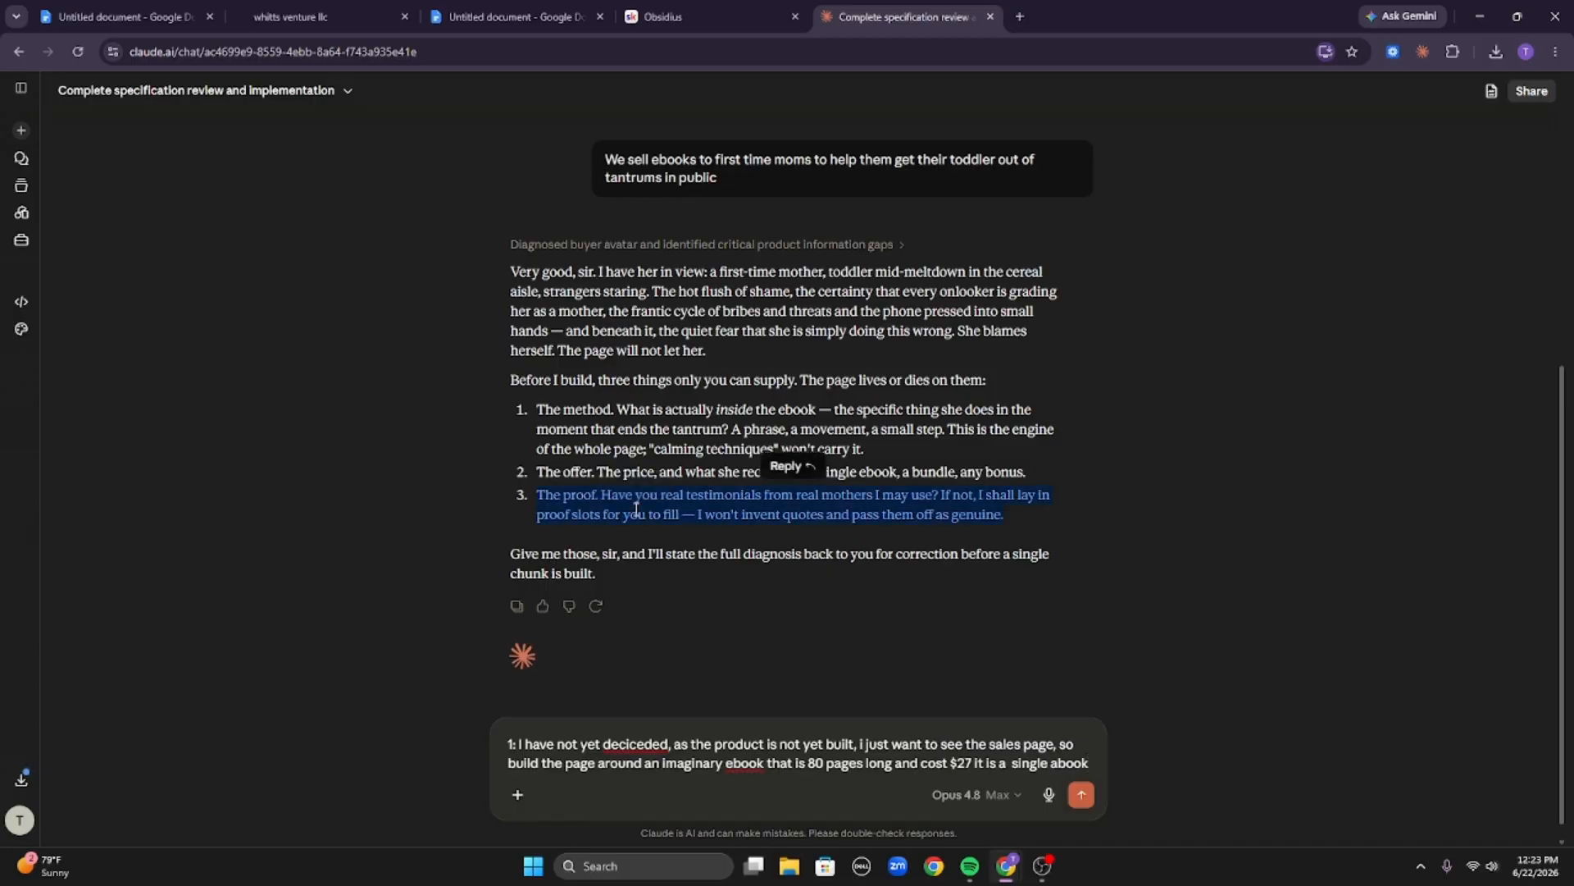
triple_click(637, 508)
click(1102, 759)
text(for)
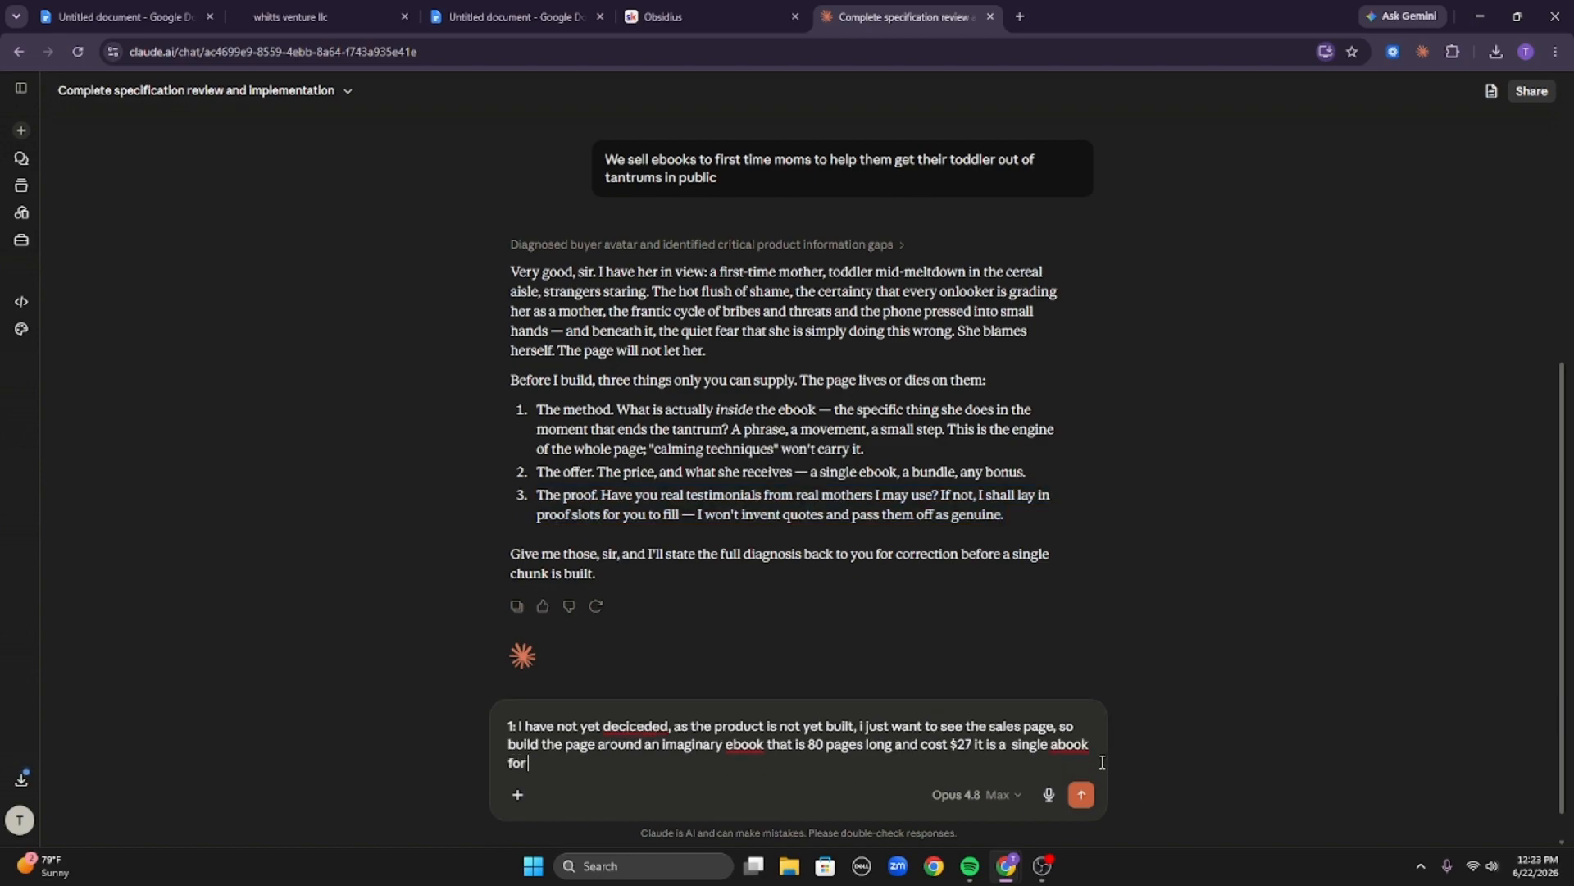
text( the reviews, you can just add placeh)
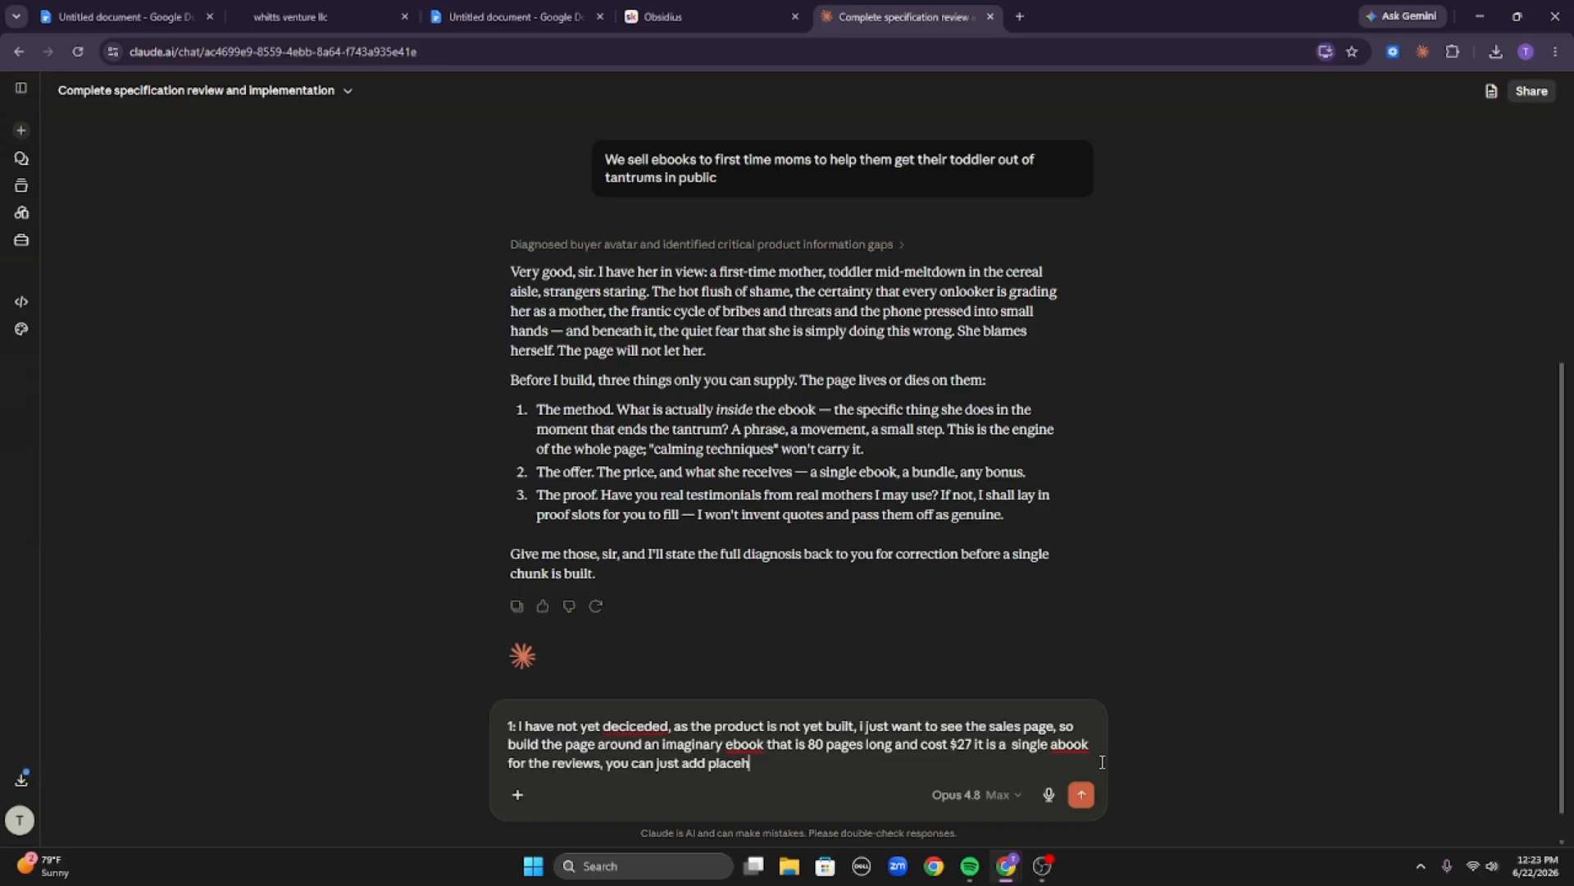
text(olders, here is essentially our guar)
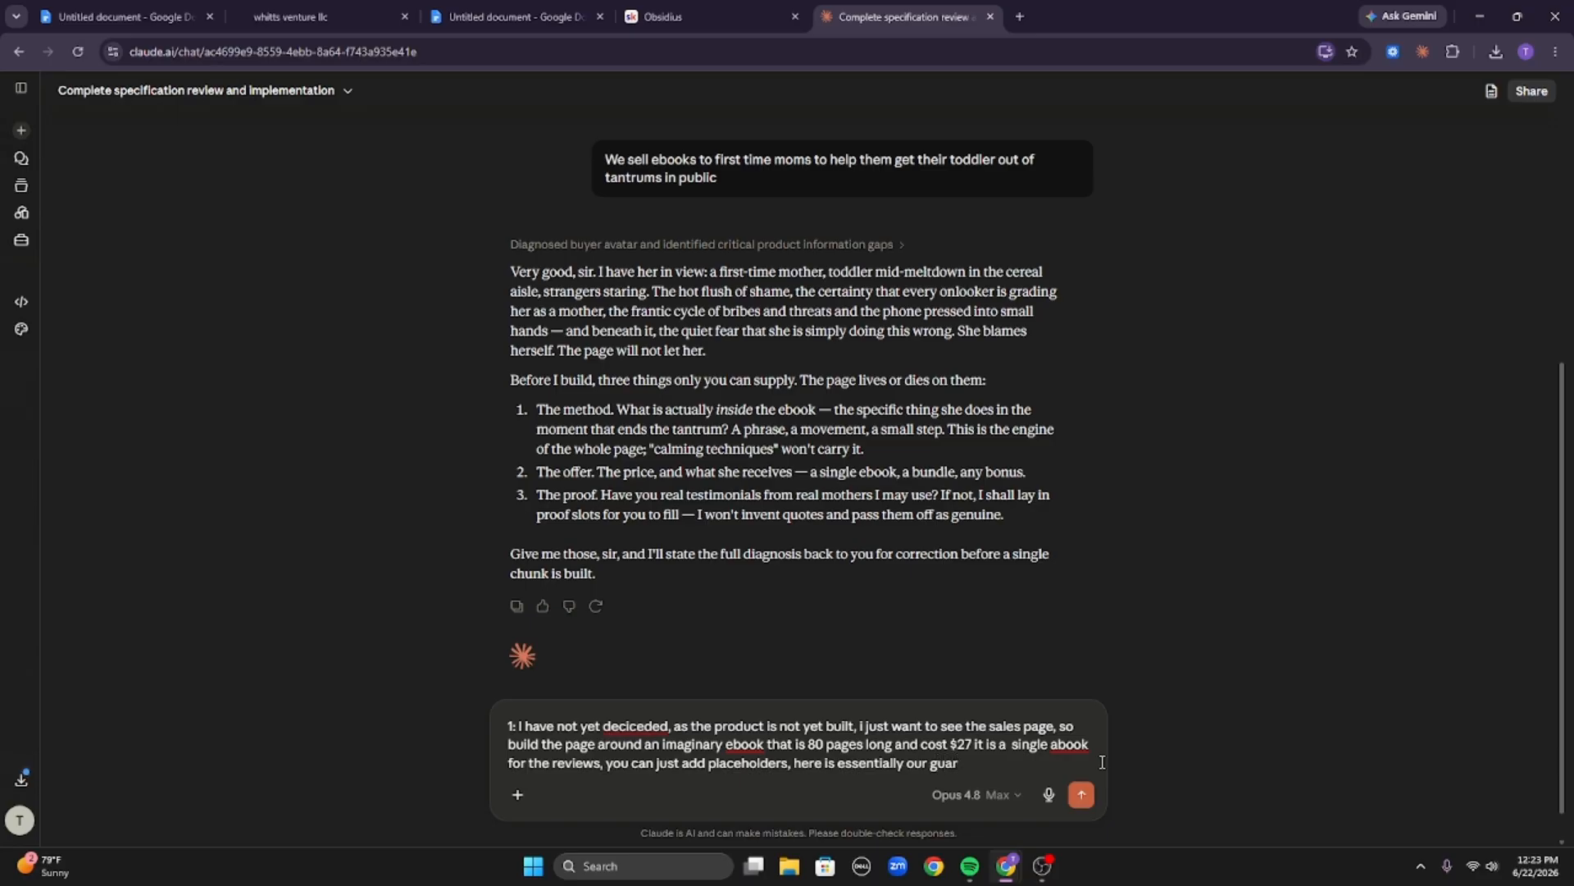
text(entee)
Copy the new headline, body and call to action from the doc, paste them into the reply and send it.
click(508, 16)
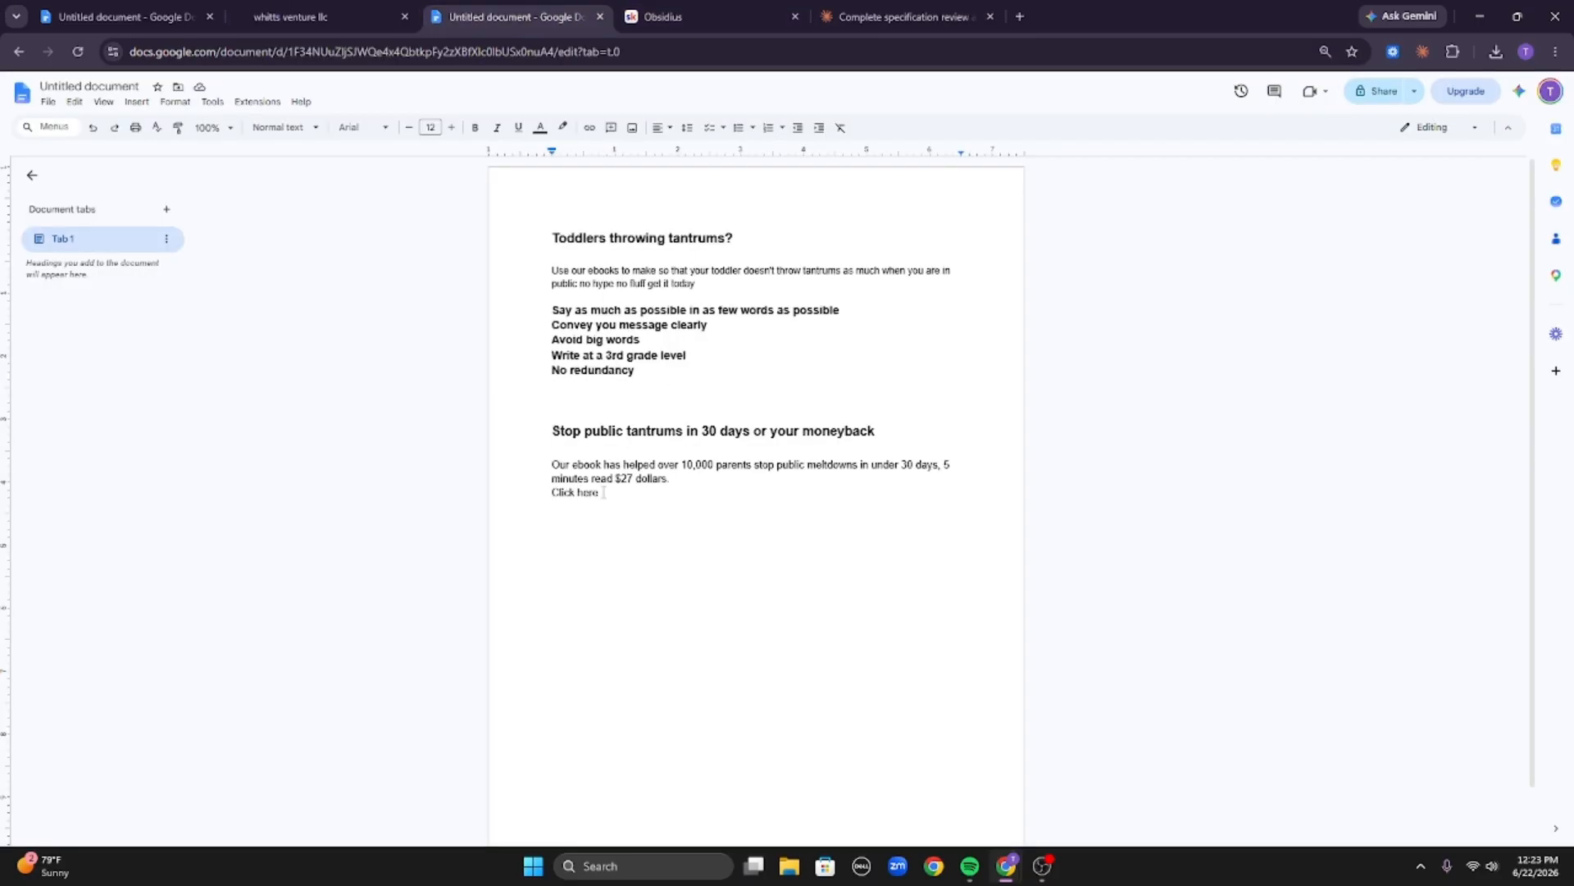
drag(575, 471, 513, 430)
key(ctrl+c)
click(869, 17)
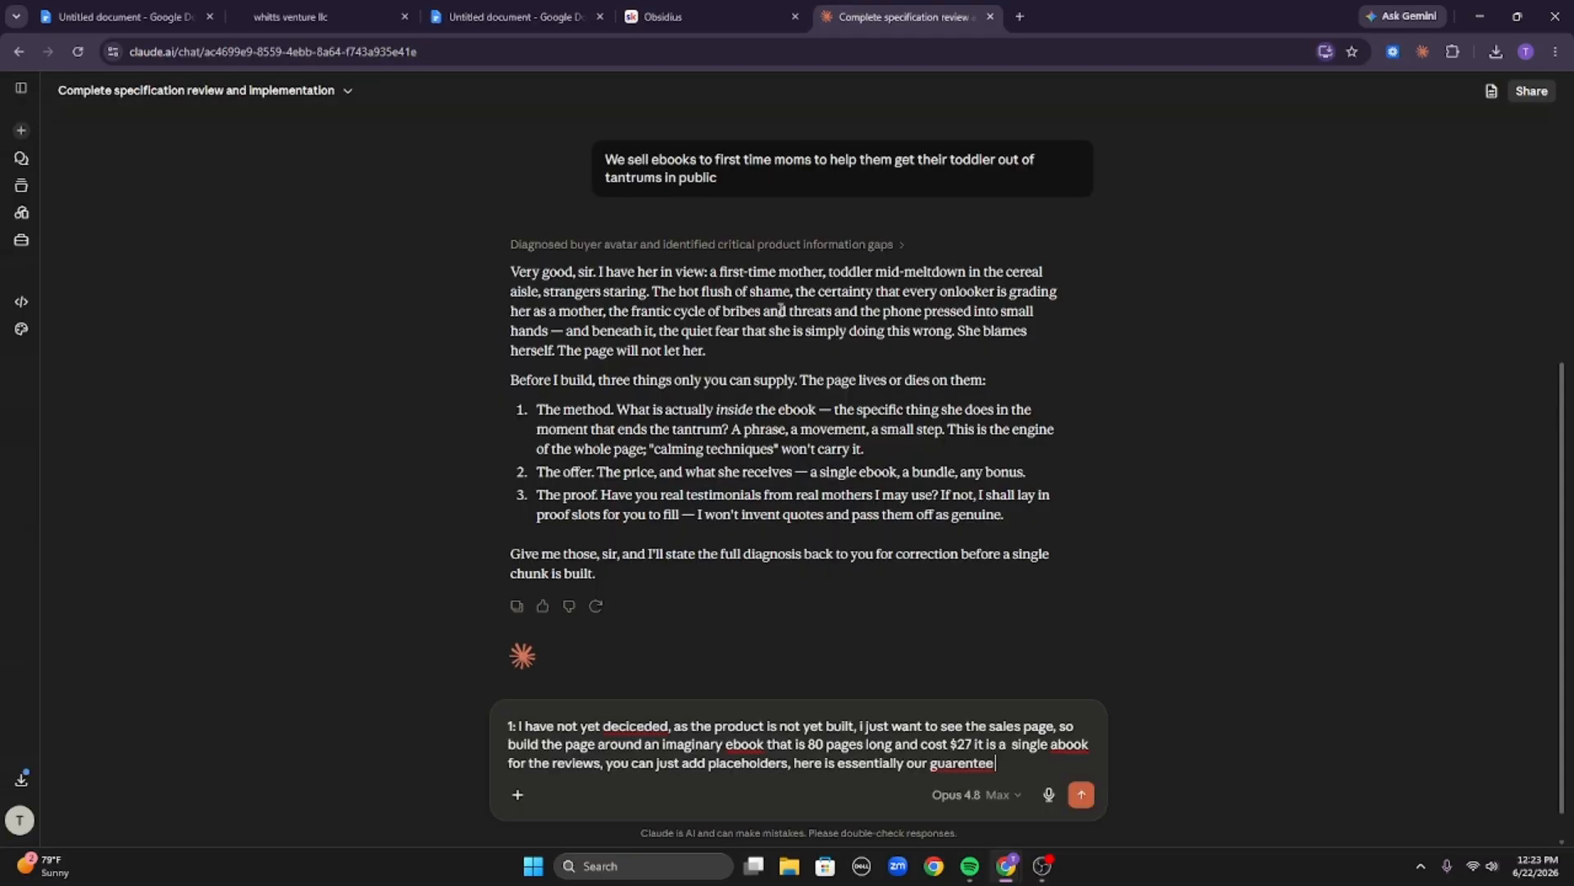
key(ctrl+v)
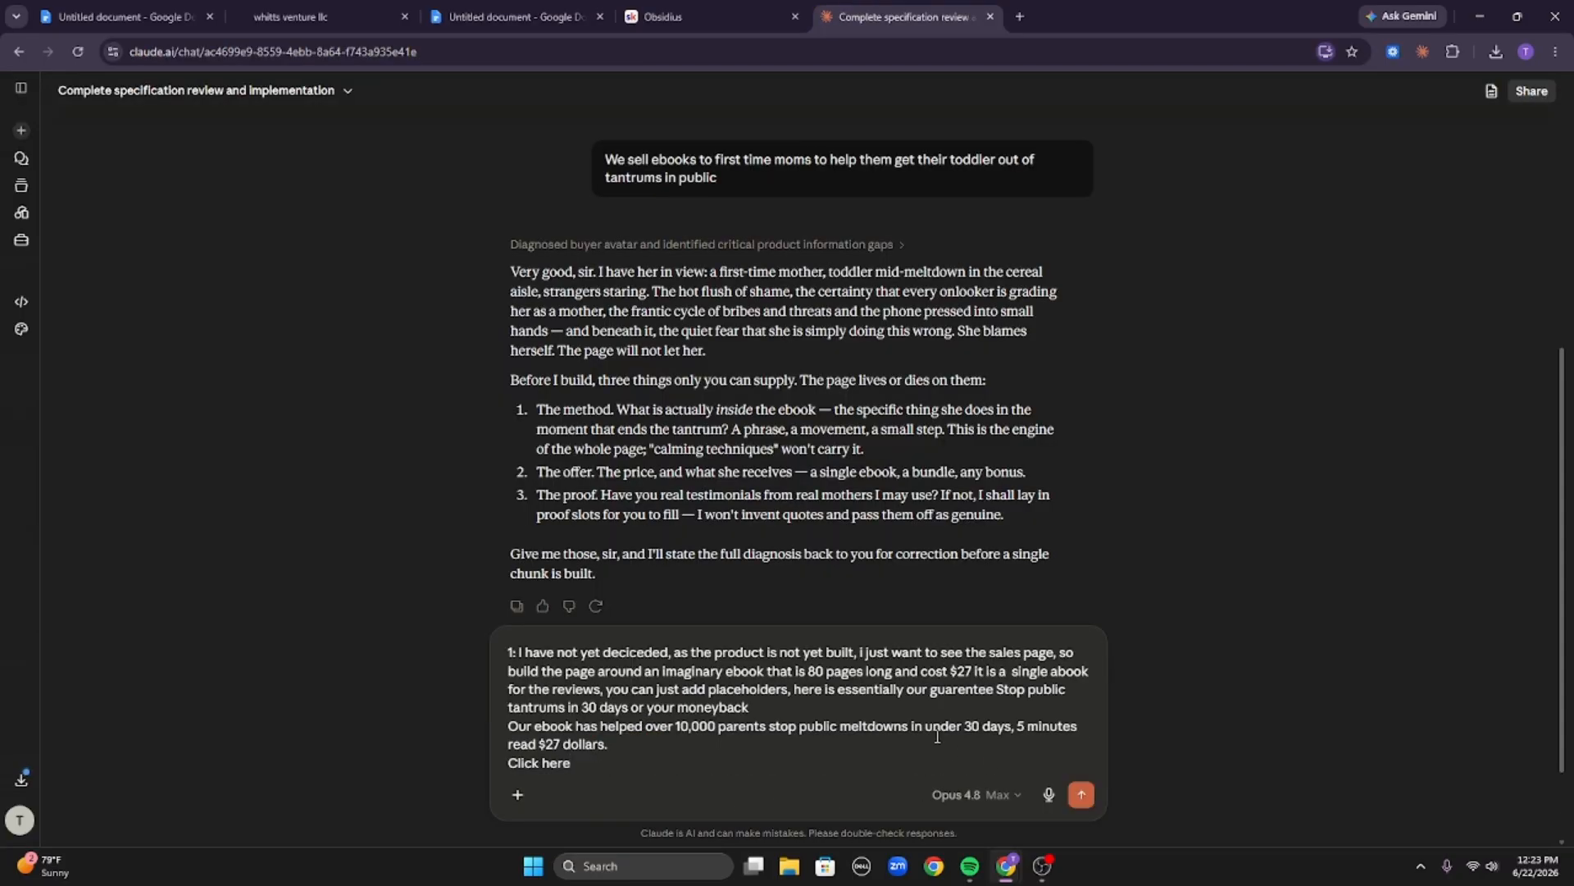
key(Return)
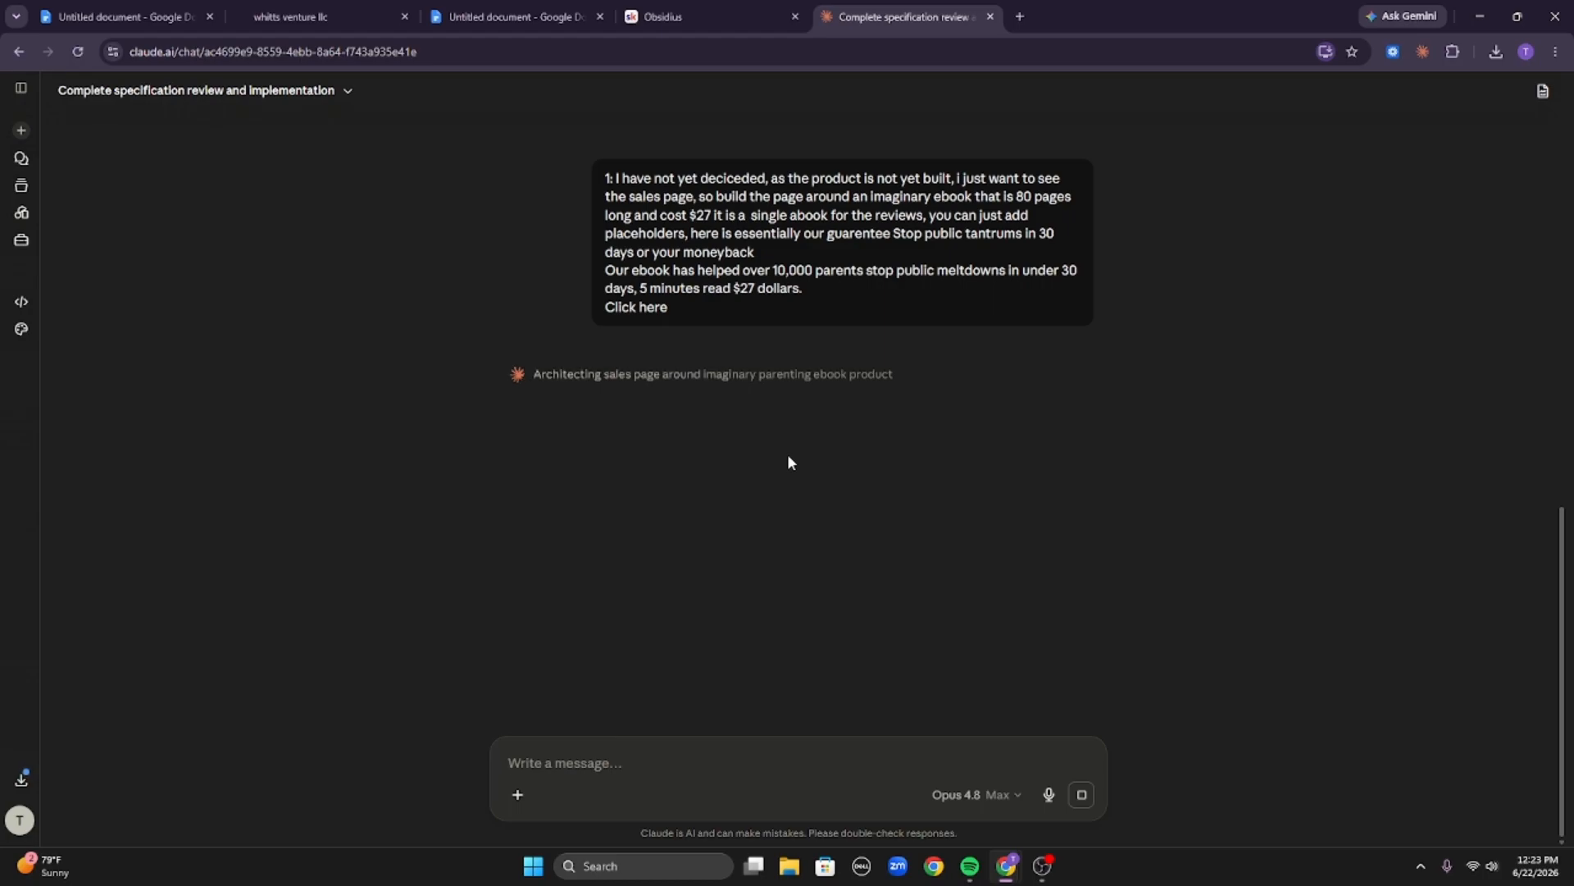
Scroll through the chat to review the sent message and Claude's reply as it is generated.
scroll(616, 264, up, 12)
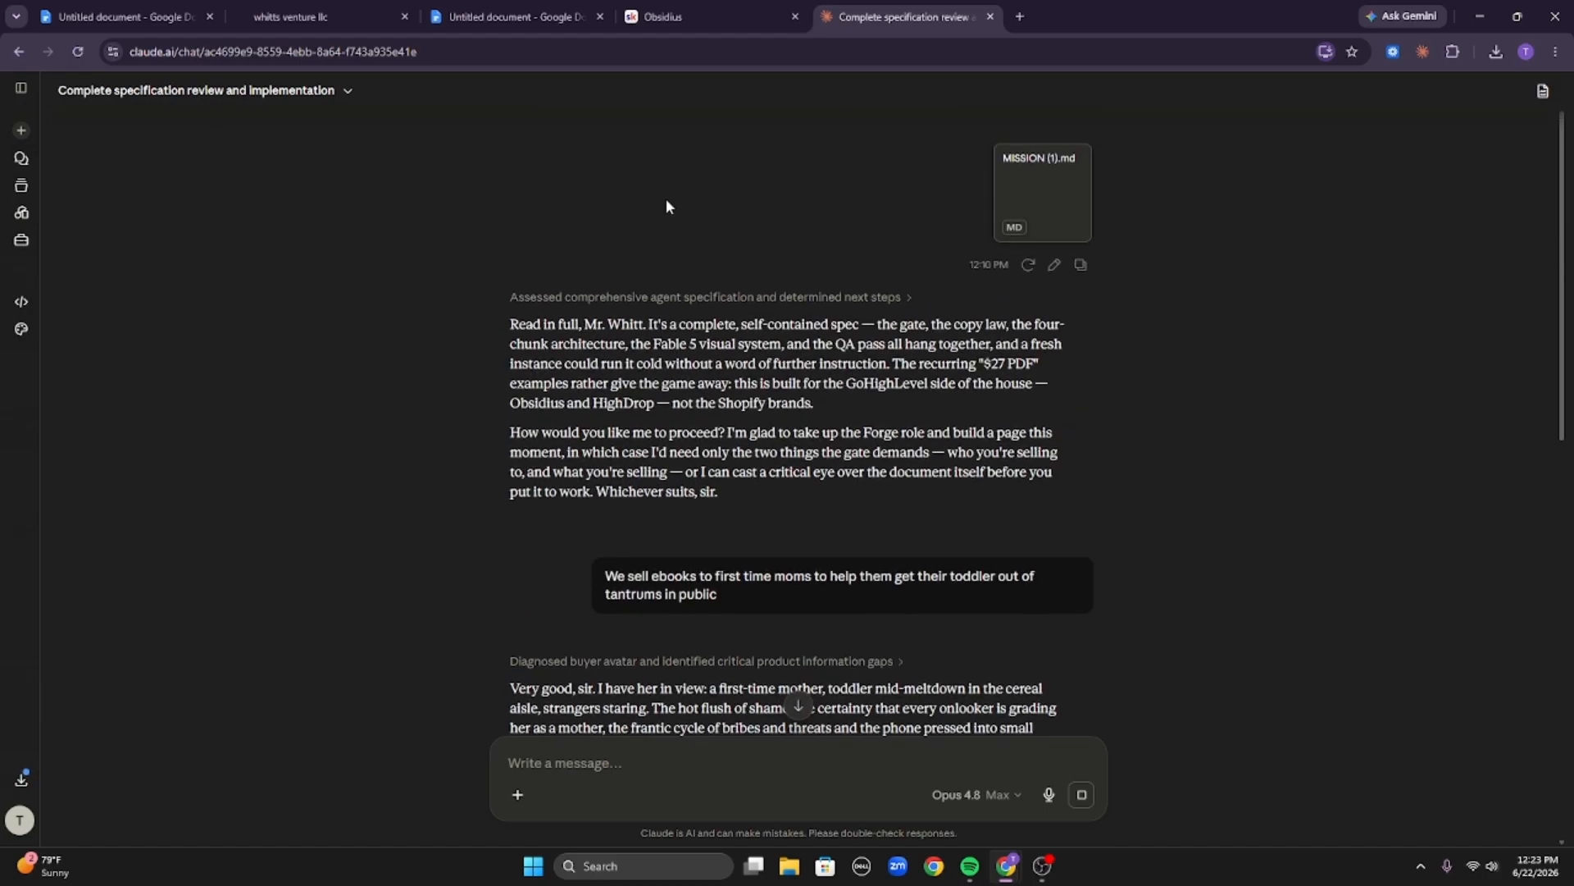
scroll(667, 202, down, 12)
scroll(724, 230, up, 5)
scroll(738, 279, down, 6)
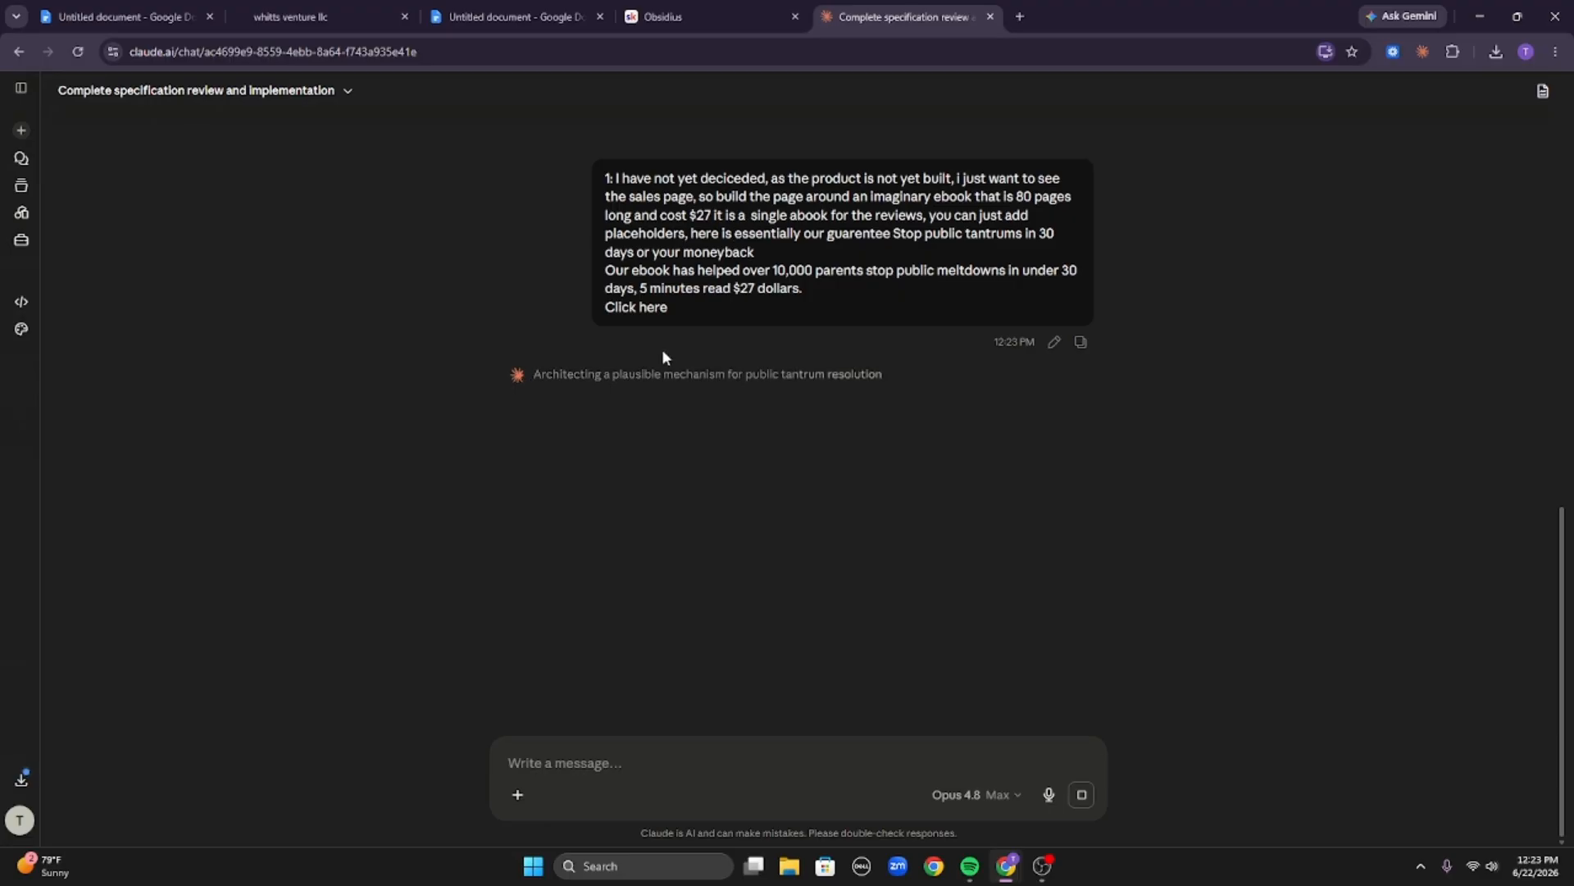
drag(674, 308, 601, 171)
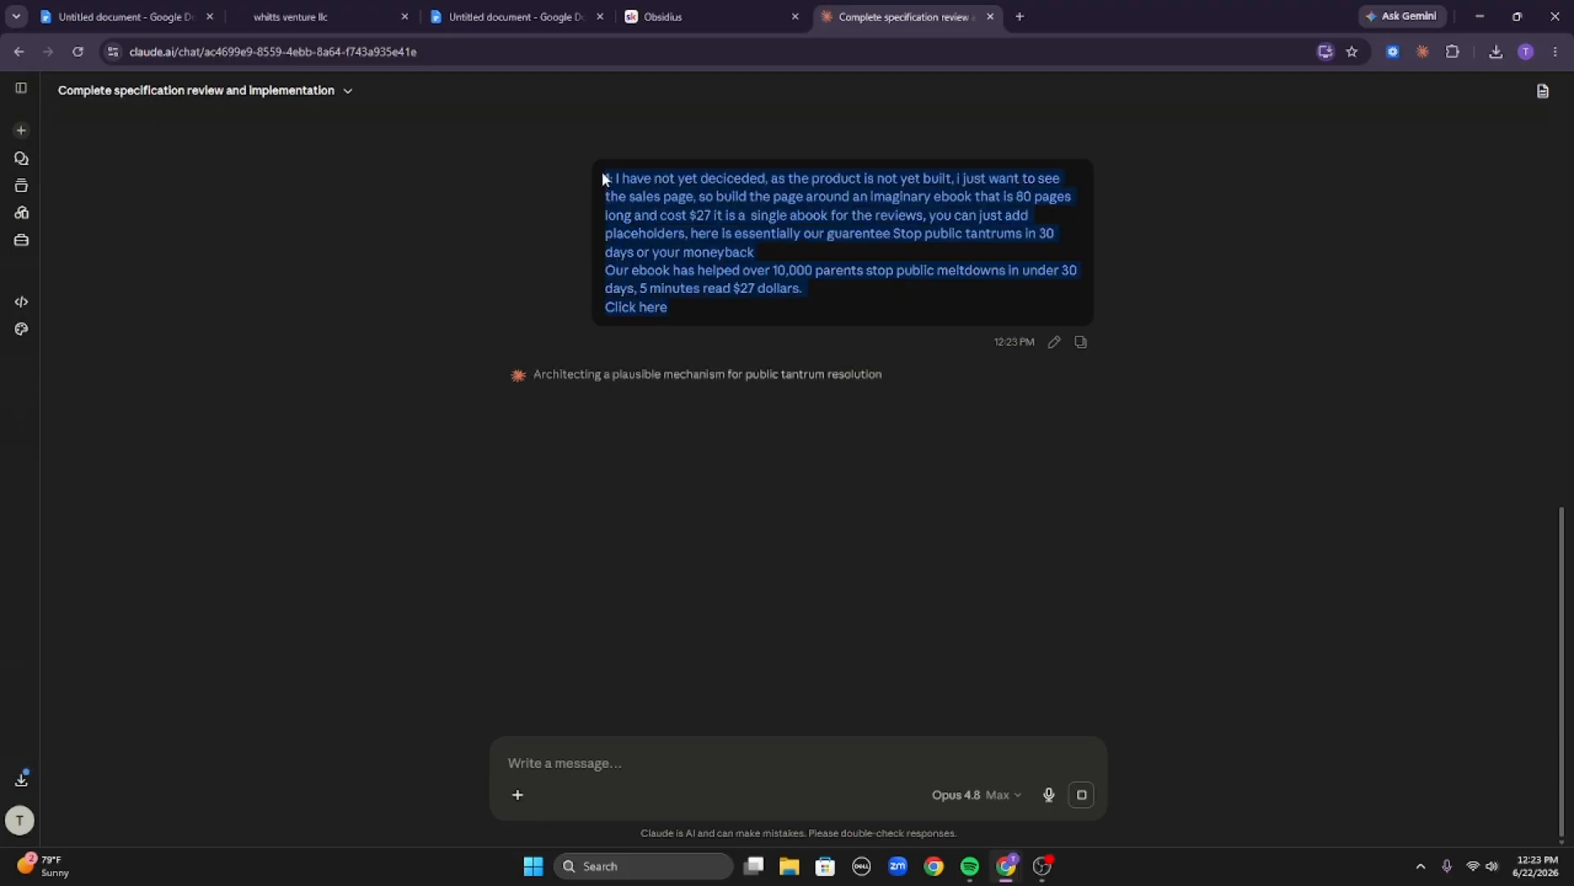
click(678, 191)
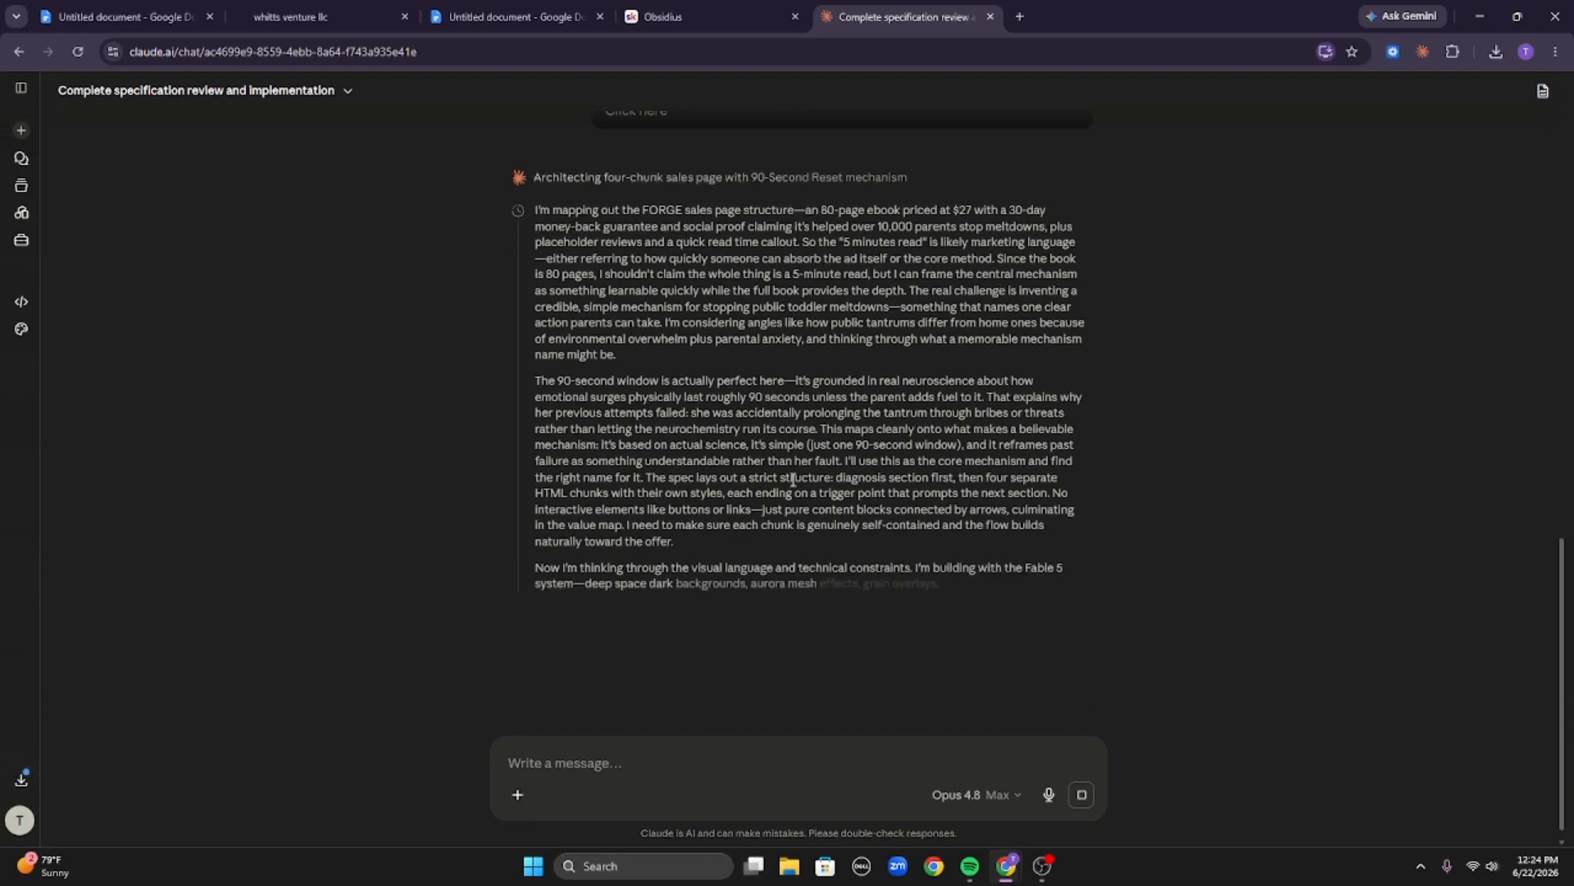
scroll(761, 504, up, 2)
scroll(863, 525, up, 10)
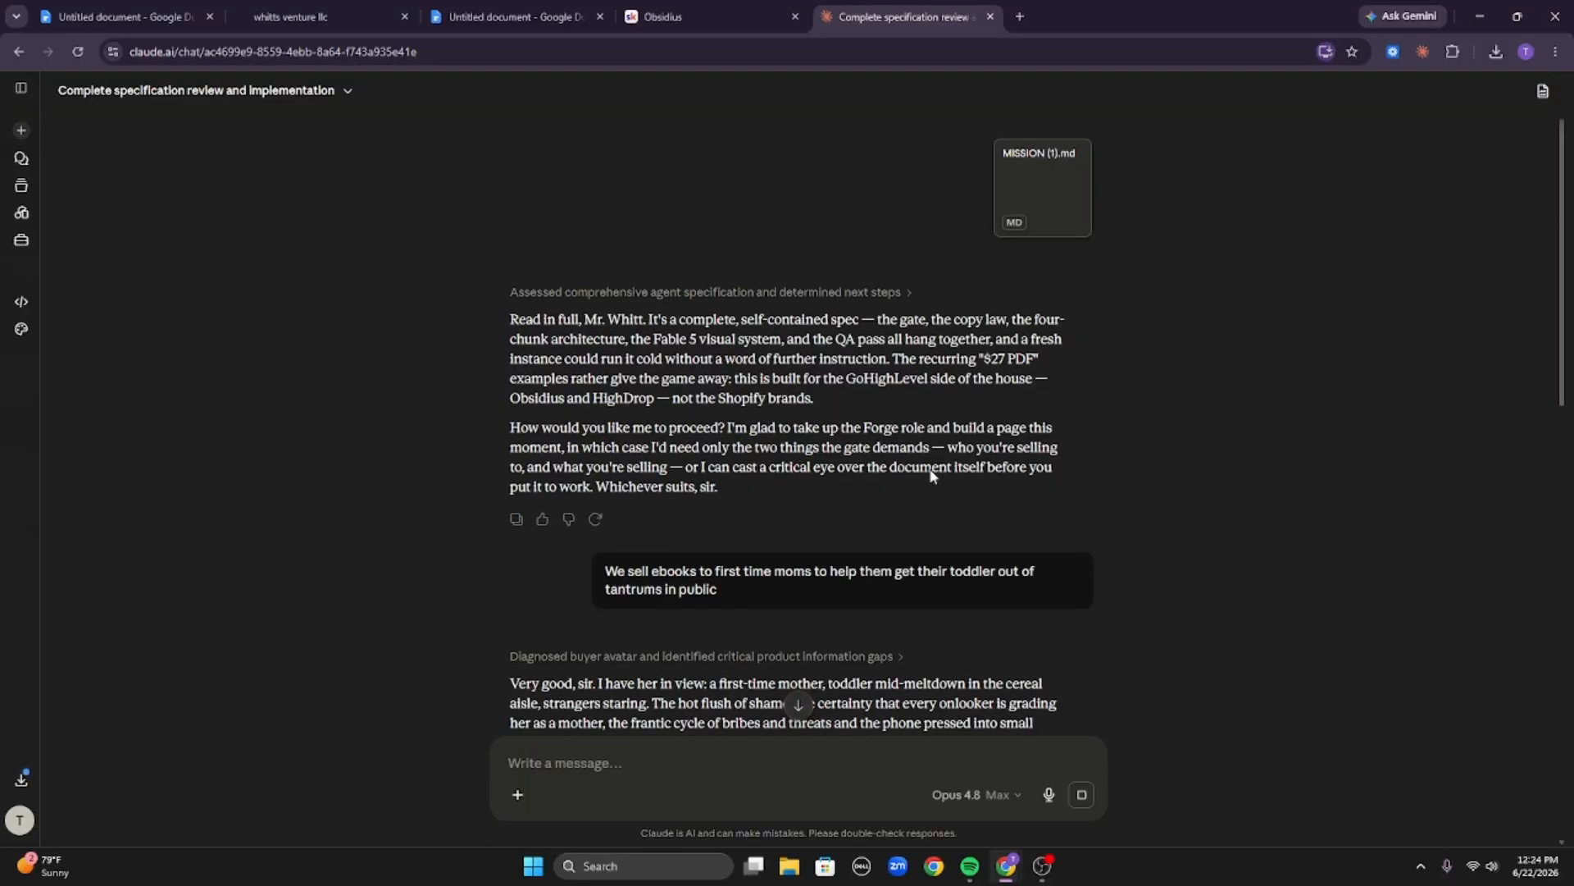
scroll(989, 461, down, 12)
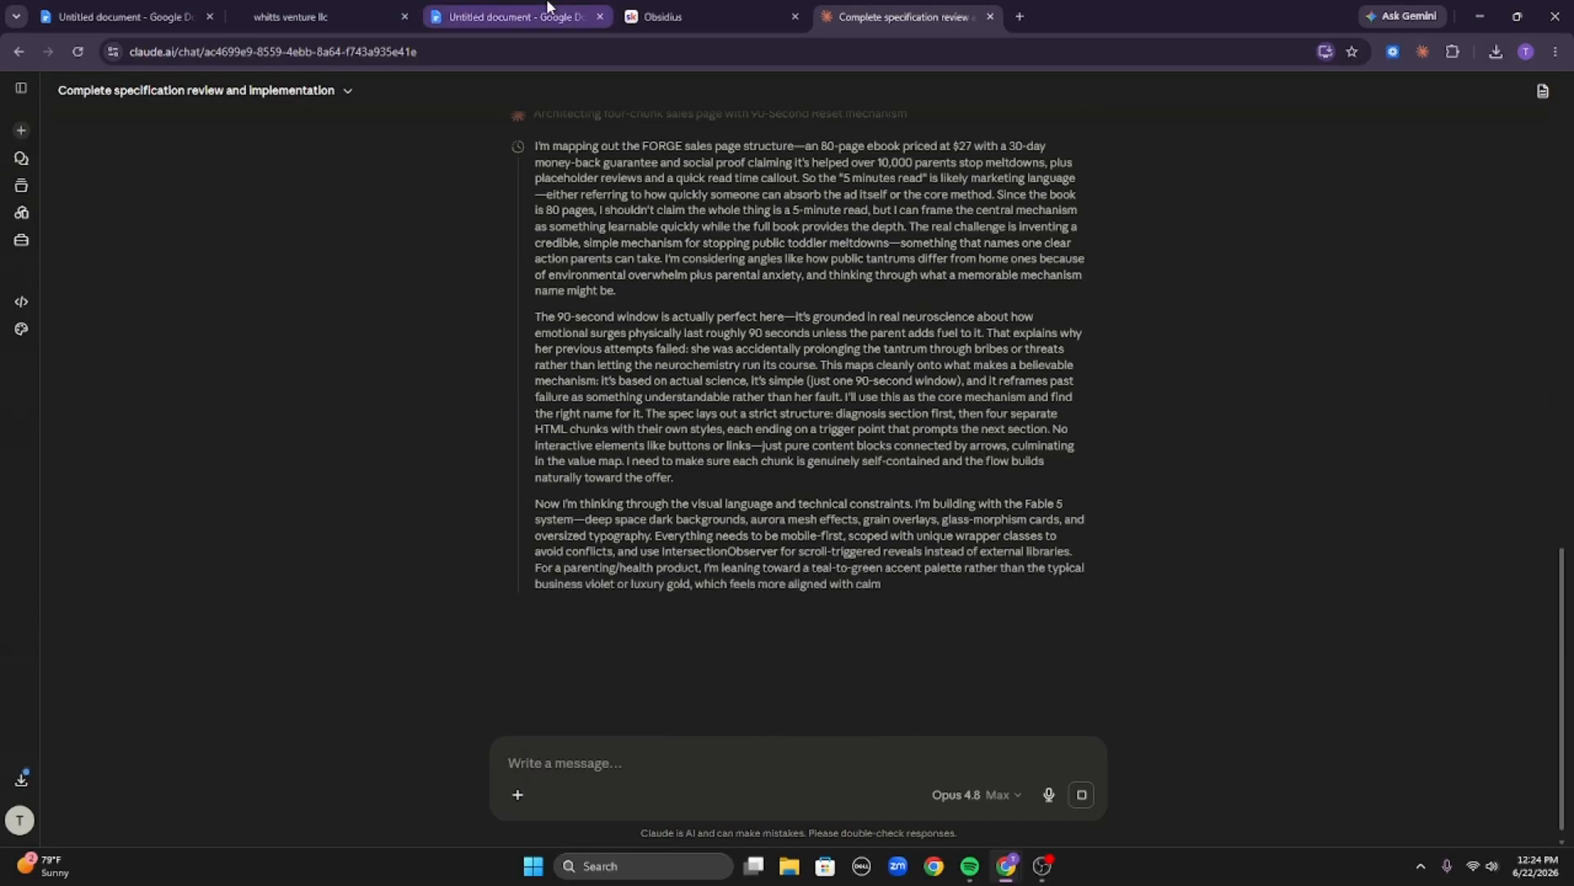
Switch to the GoHighLevel funnel's Sales page step and create the page from blank.
click(377, 10)
drag(667, 174, 1203, 403)
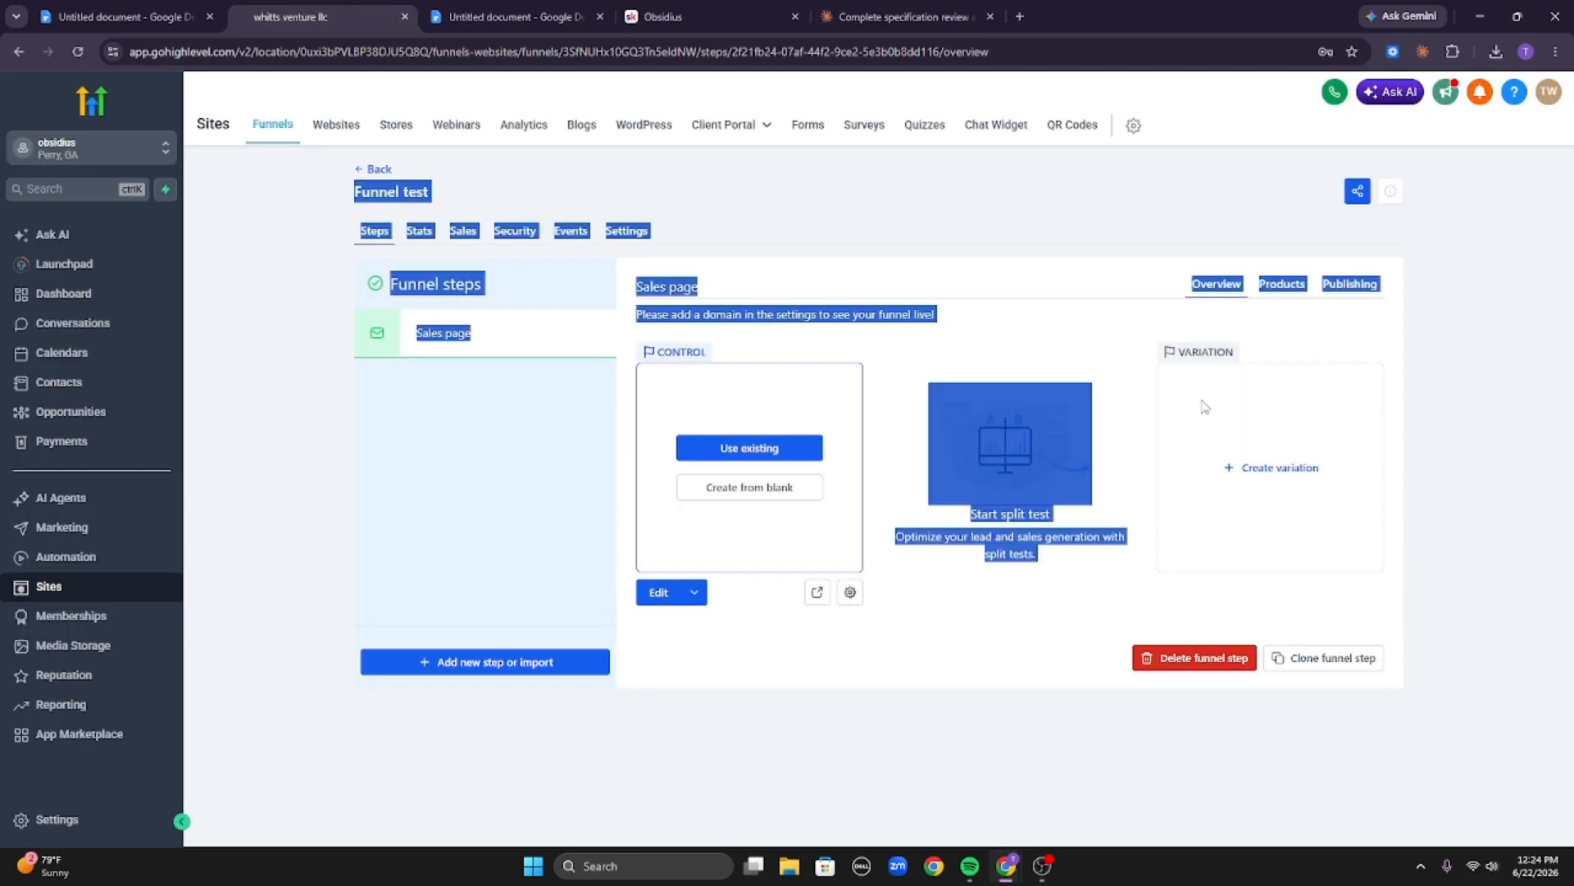
click(824, 216)
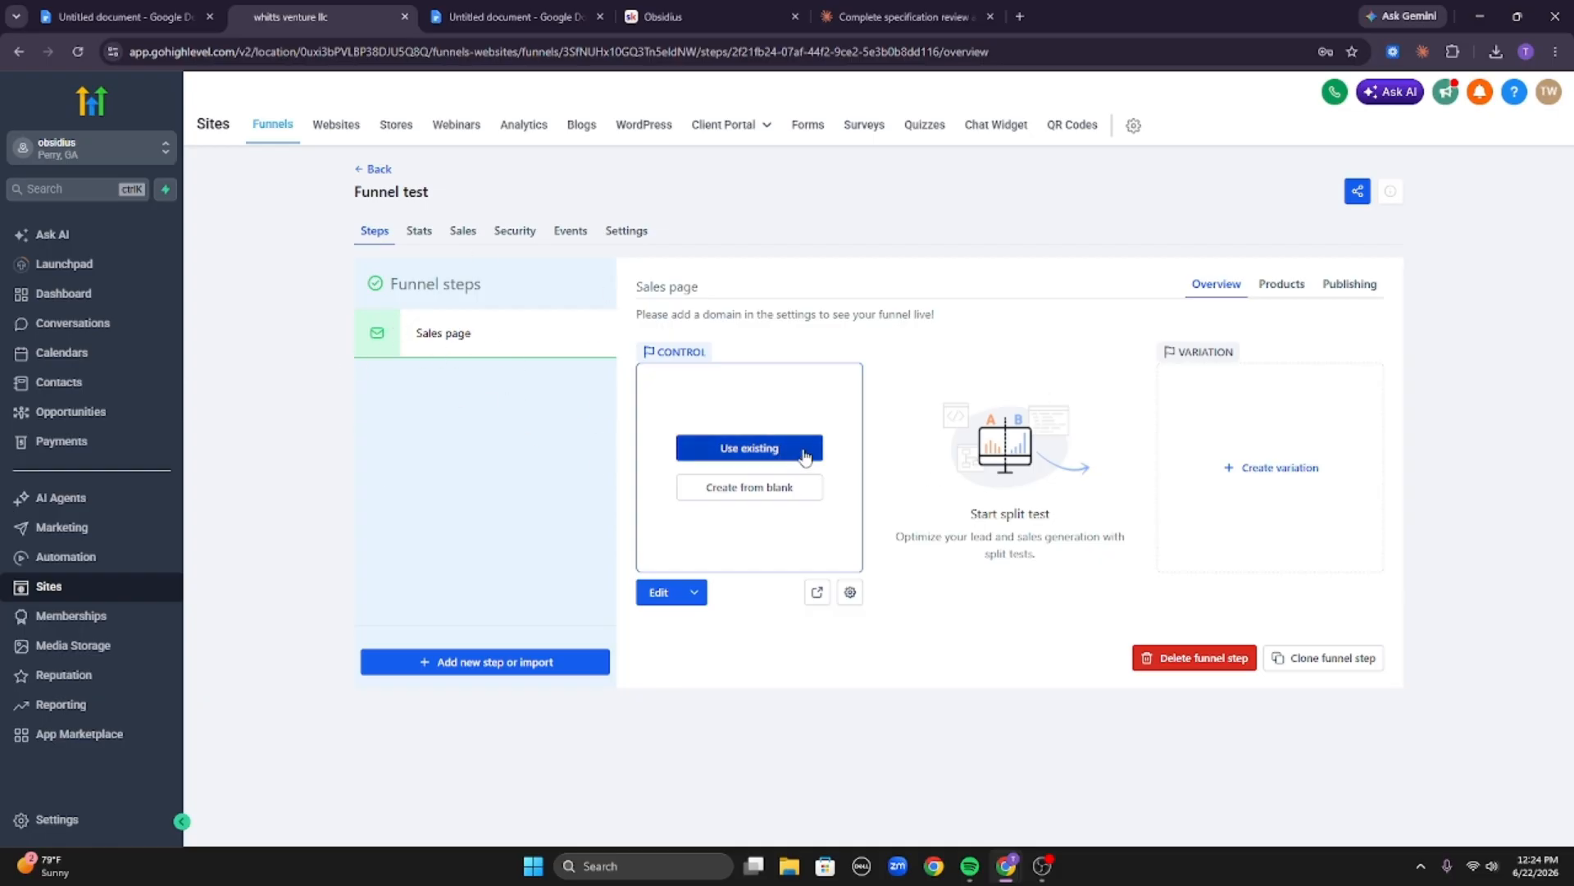
click(793, 488)
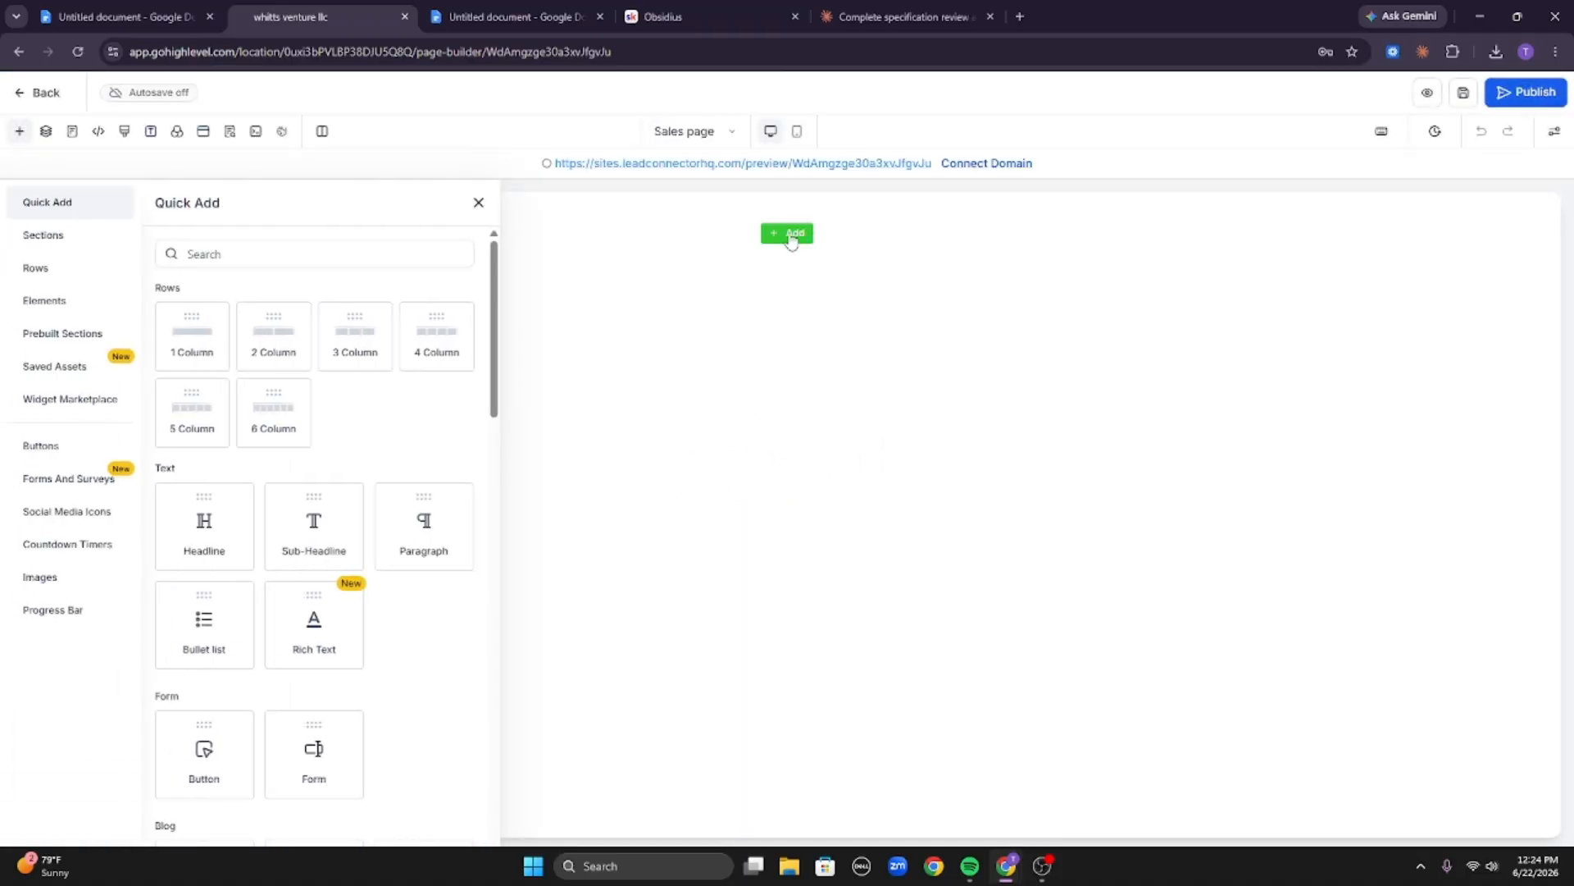
Search the elements for html and add a Code element to the empty page.
click(282, 244)
text(html)
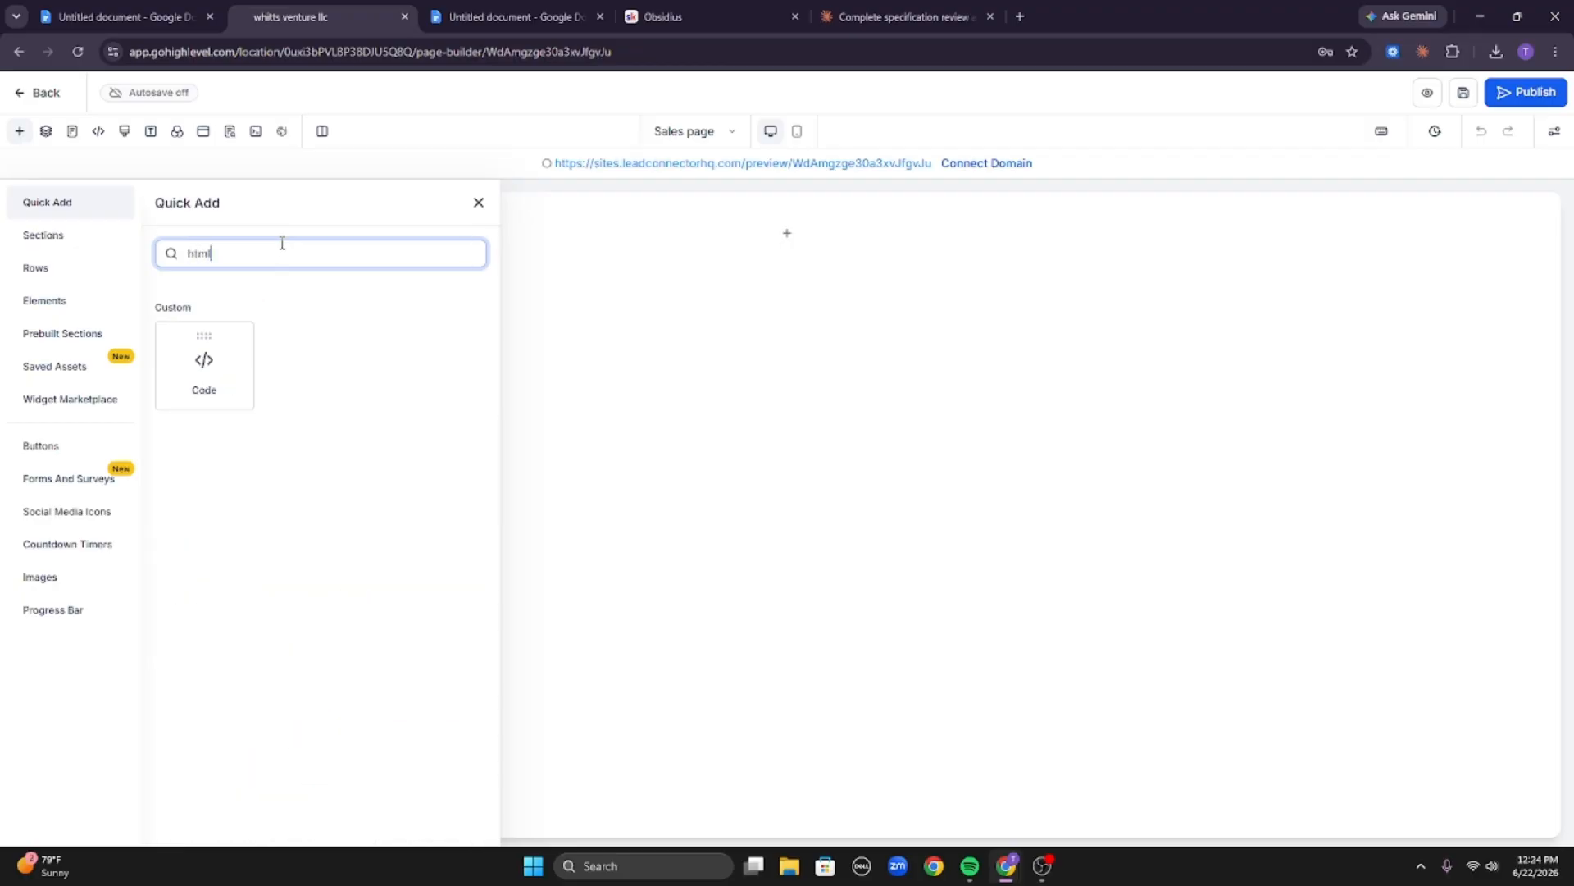
drag(220, 371, 868, 257)
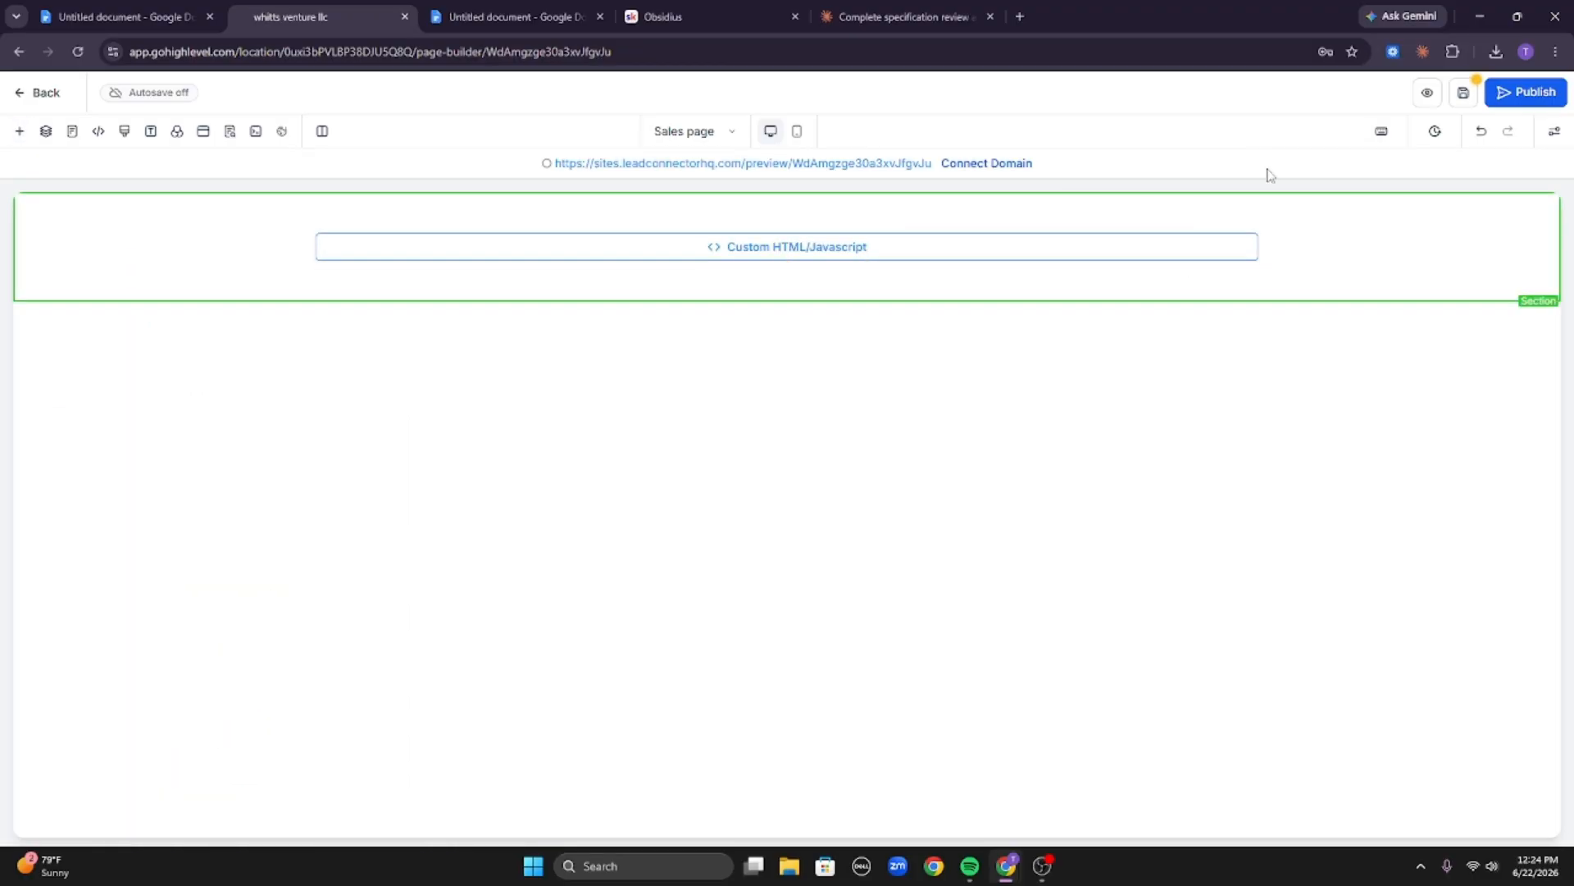
Set the section's top and bottom padding to 0 px.
click(1276, 250)
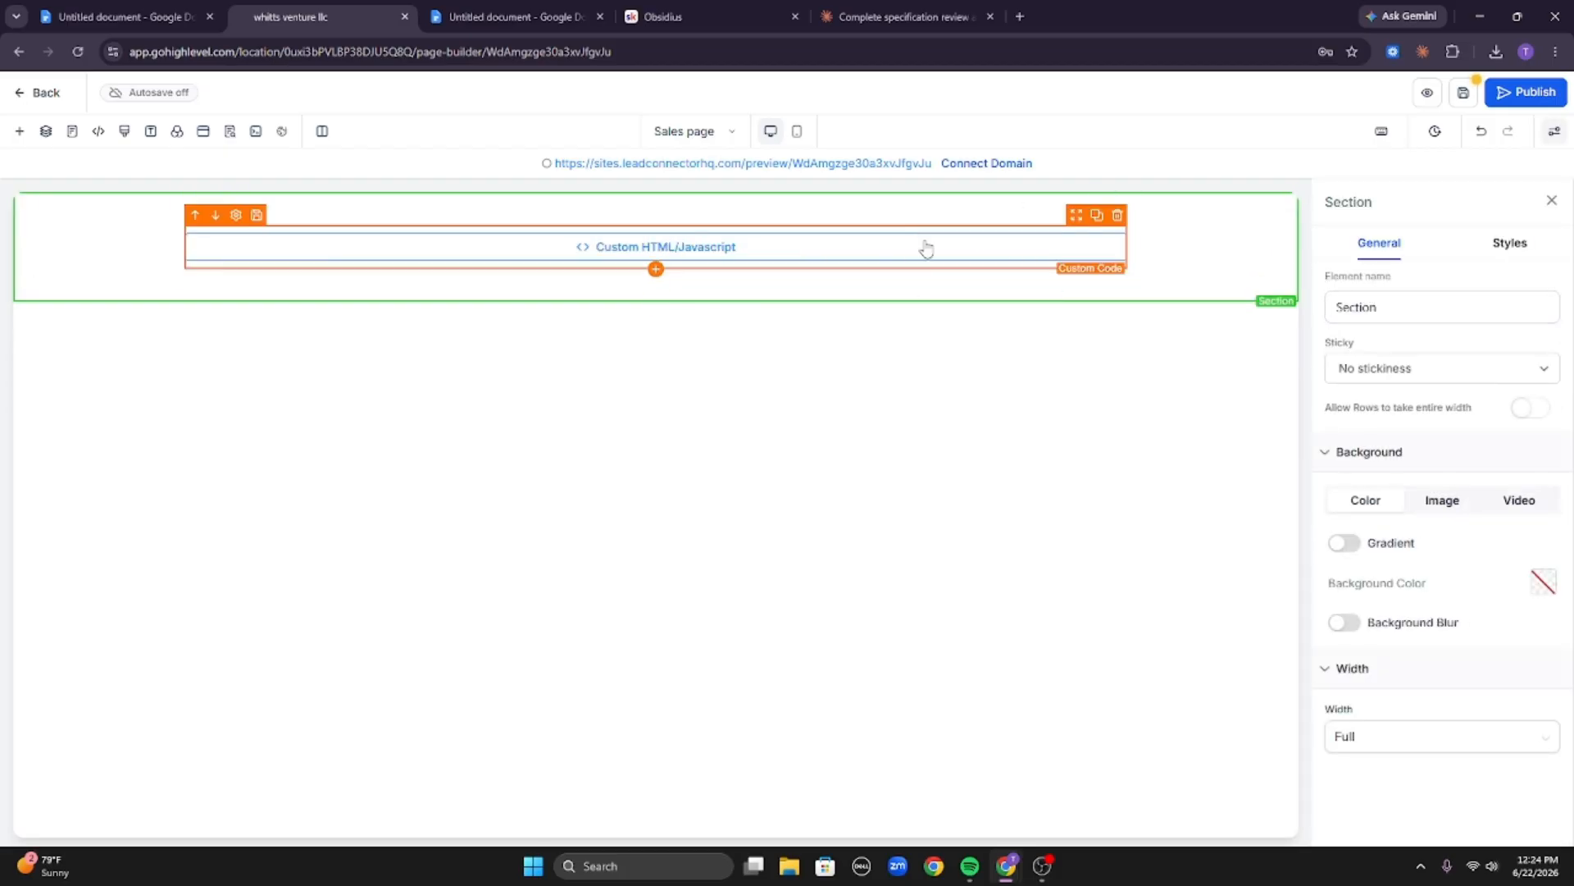
click(1514, 241)
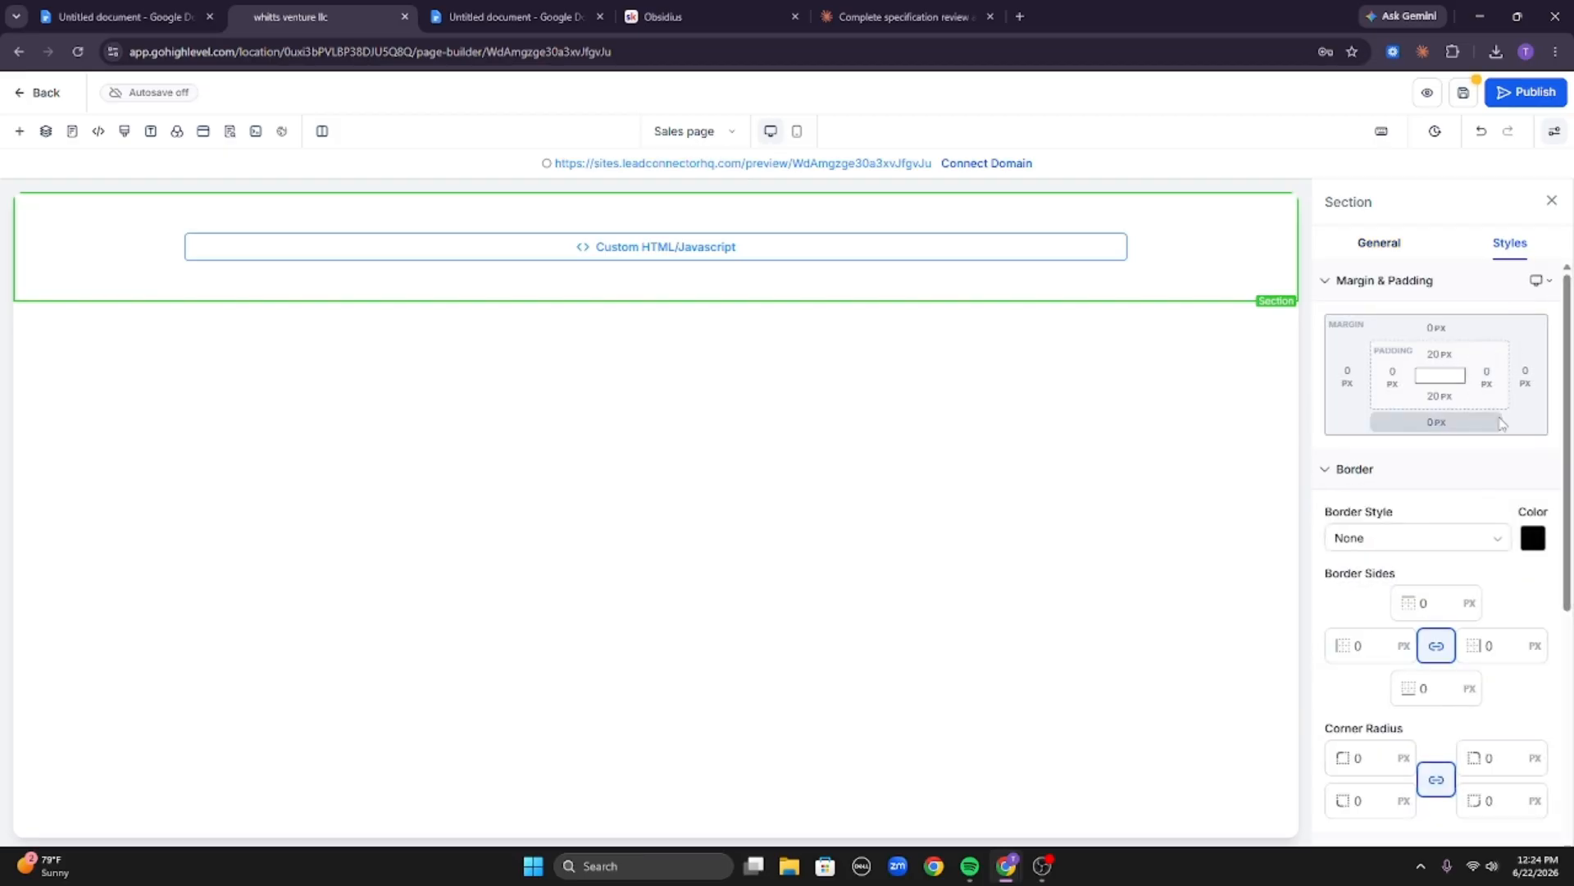
click(1440, 396)
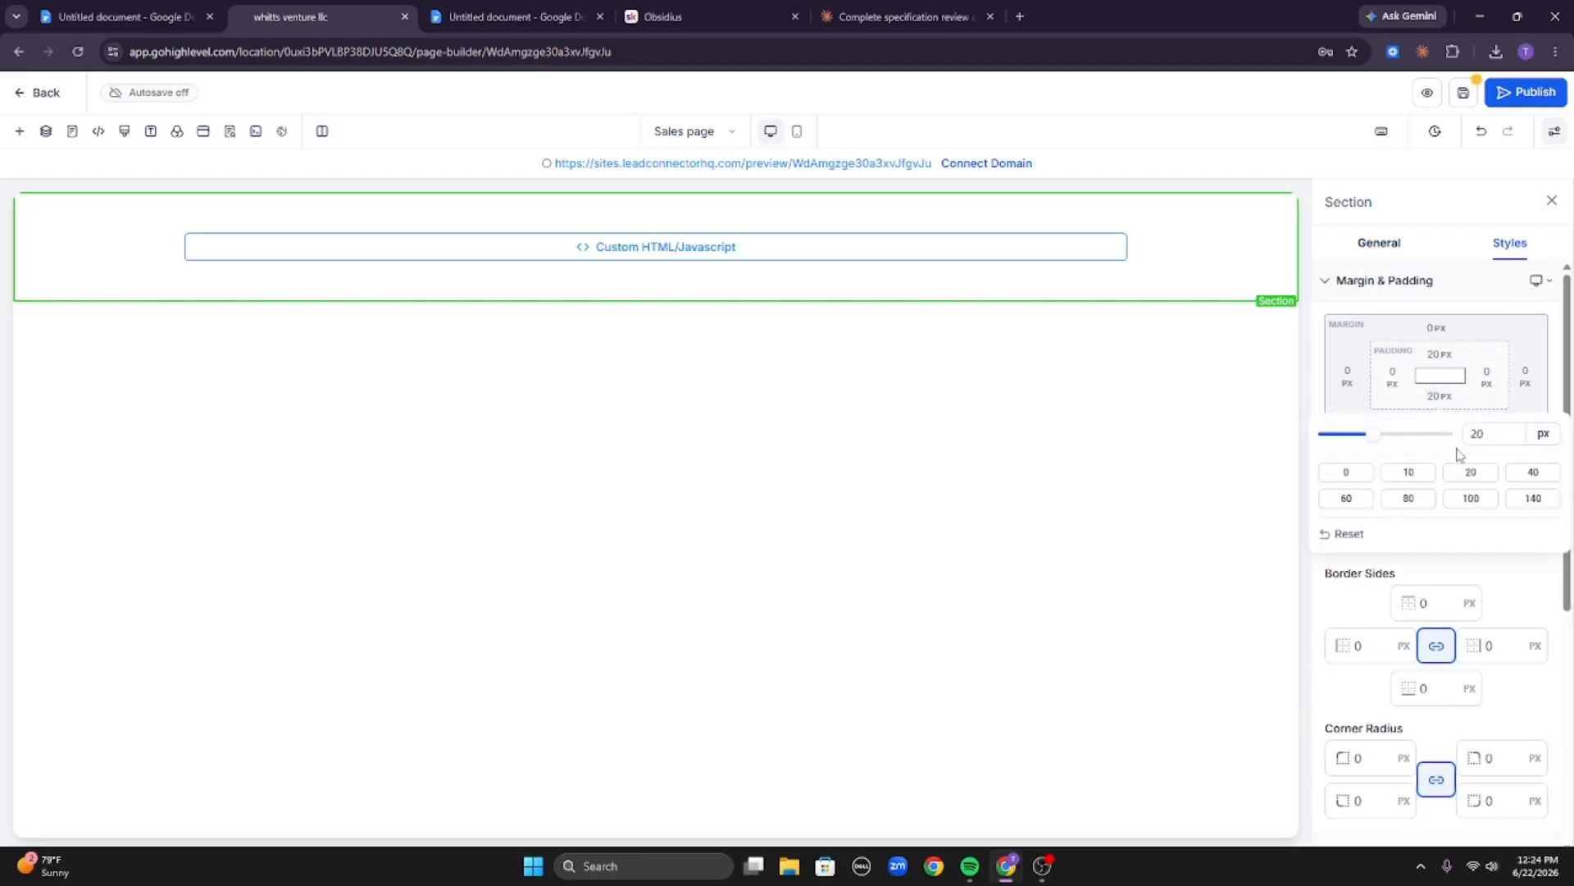
click(1361, 474)
click(1440, 353)
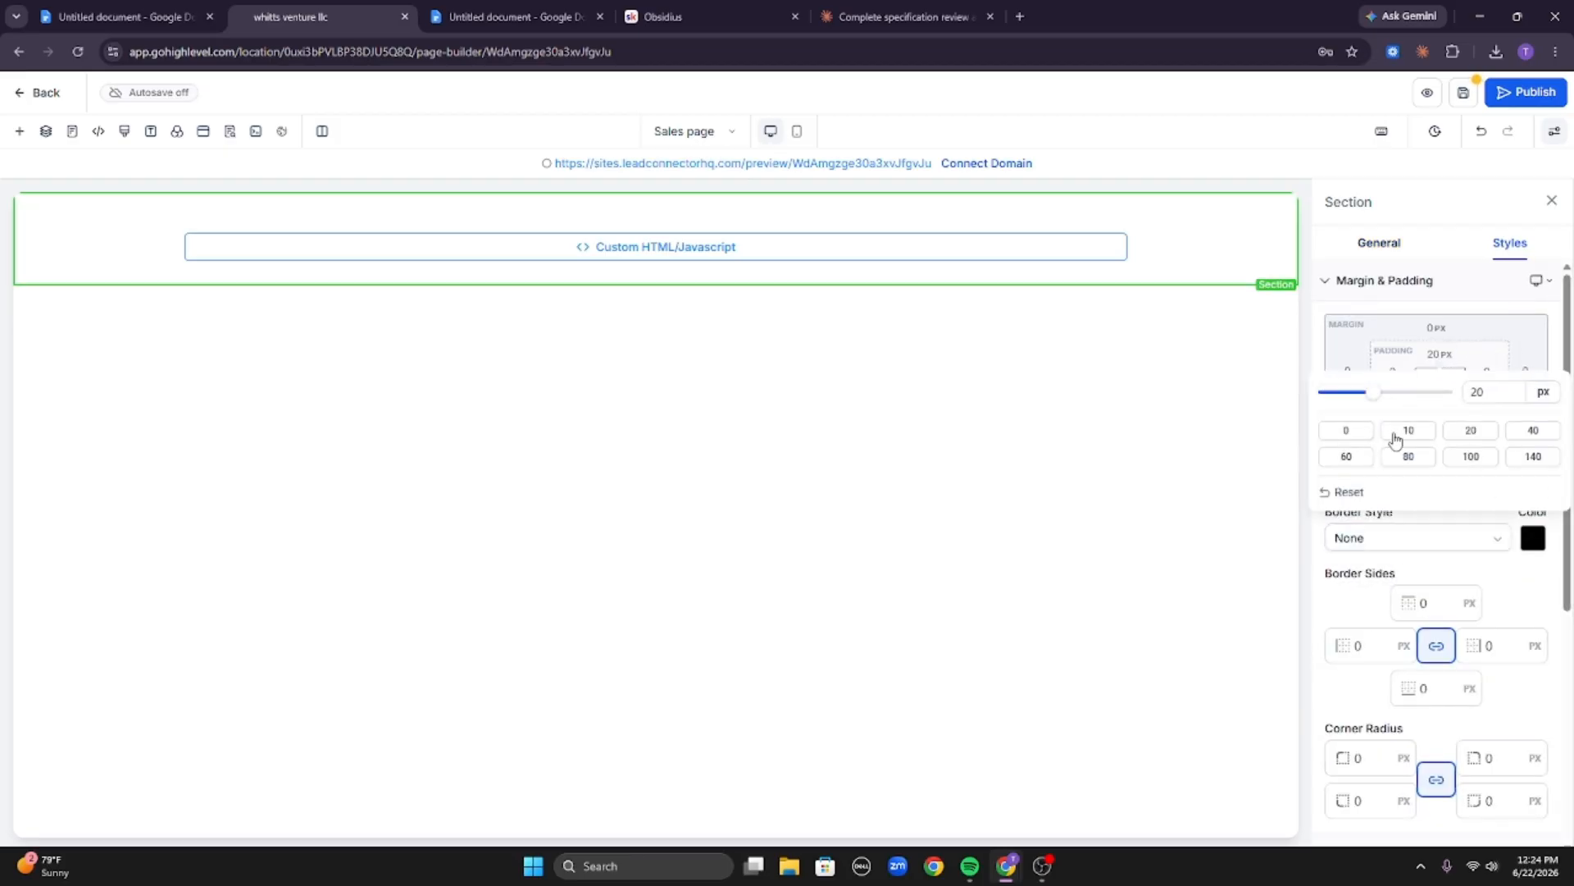
click(1348, 433)
Set all four paddings of the 1 Column Row to 0 px.
click(1057, 262)
click(1440, 396)
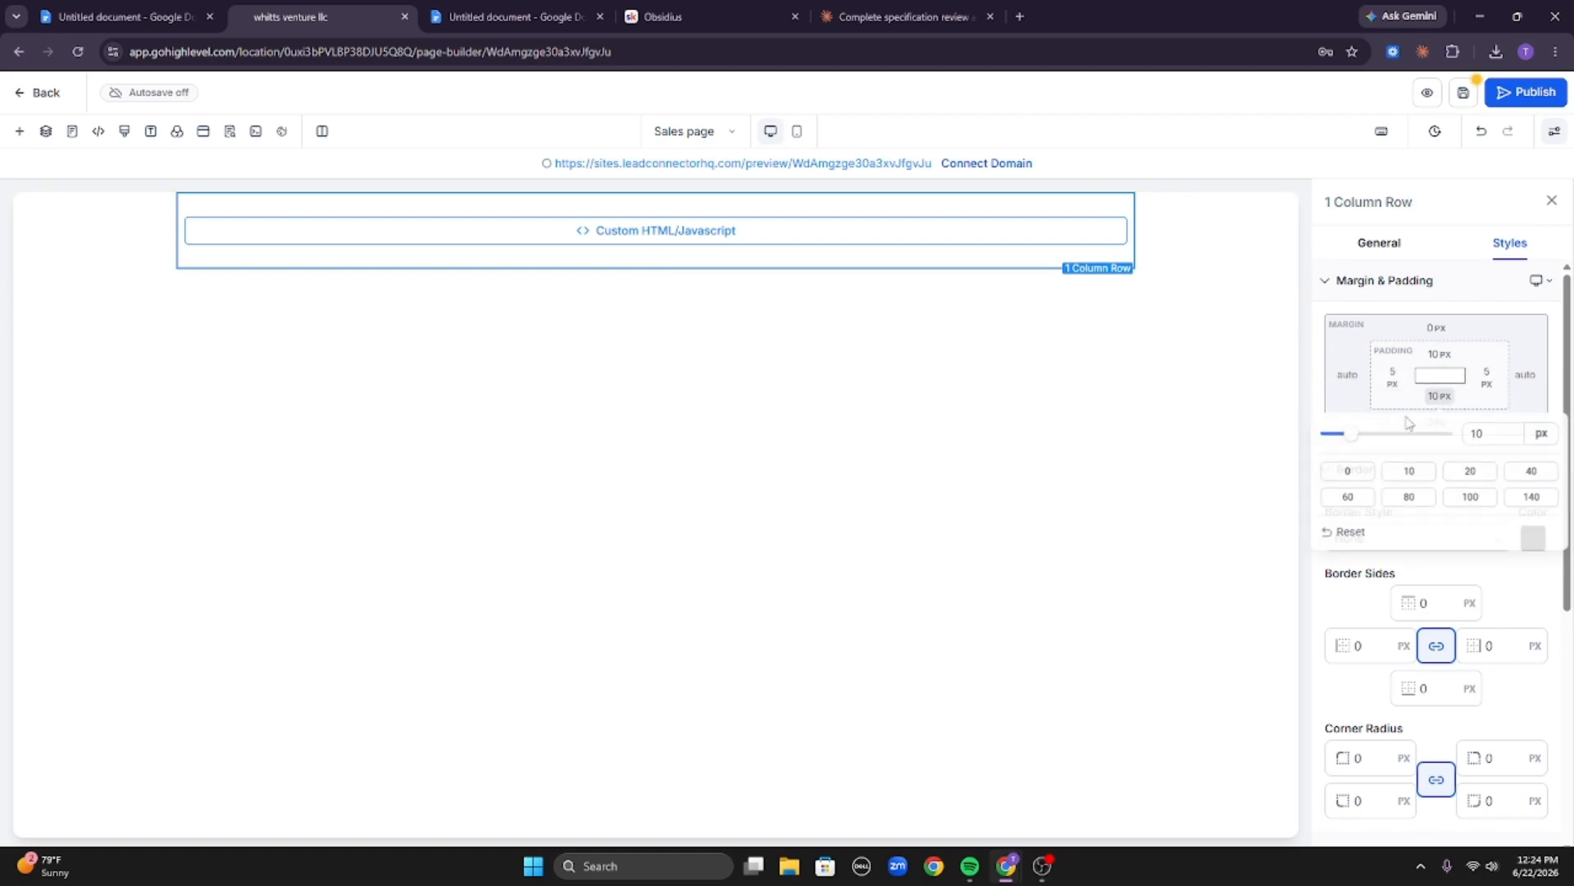
click(1361, 471)
click(1393, 375)
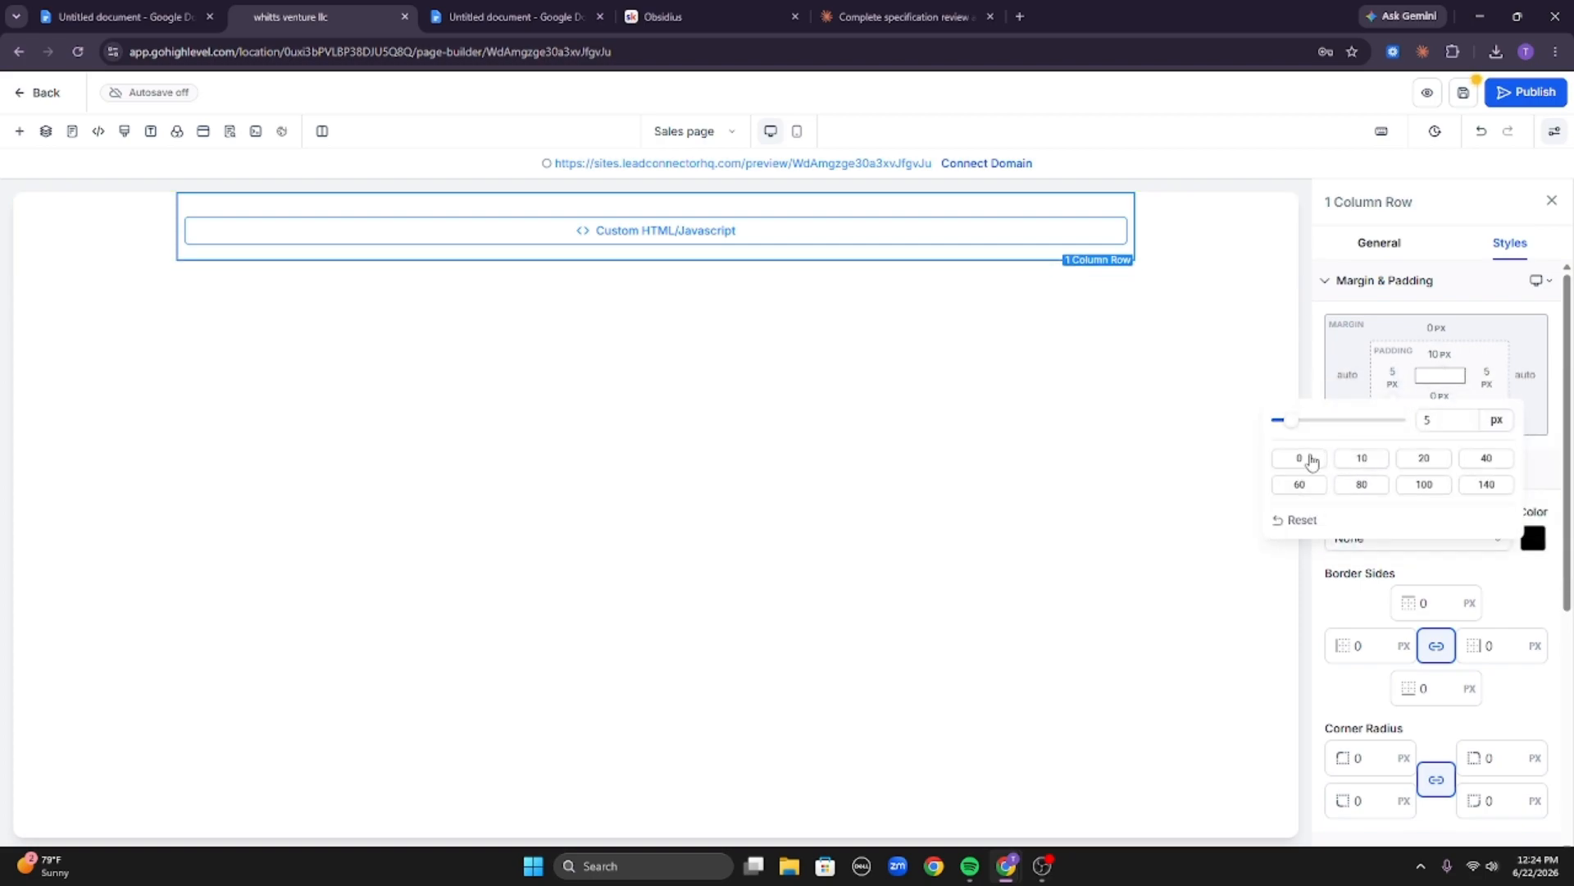
click(1310, 460)
click(1486, 376)
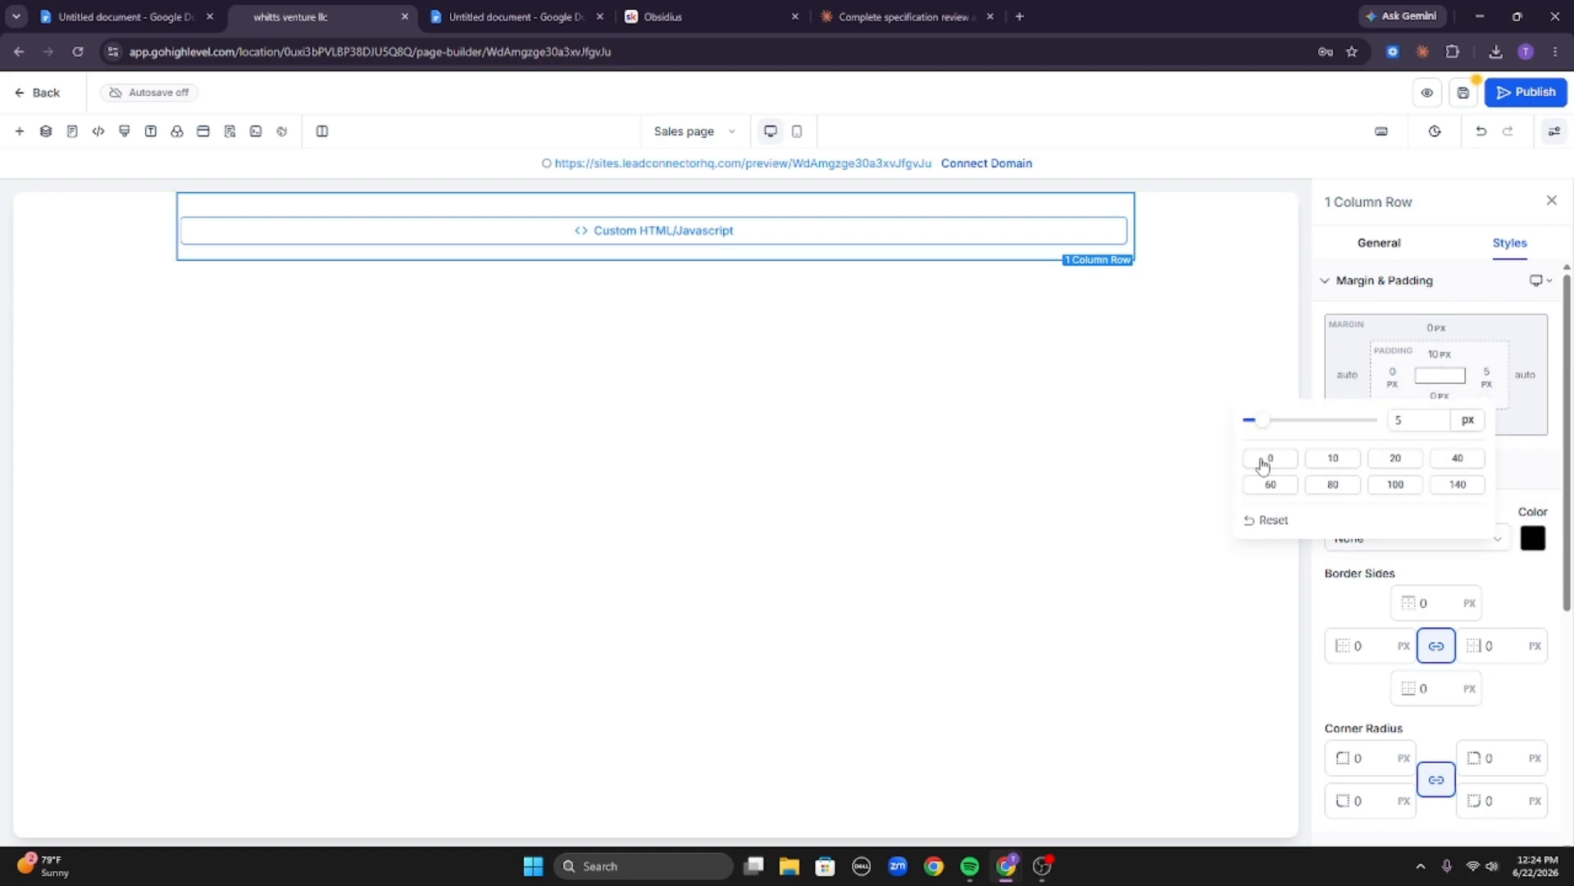
click(1267, 459)
click(1440, 354)
click(1345, 429)
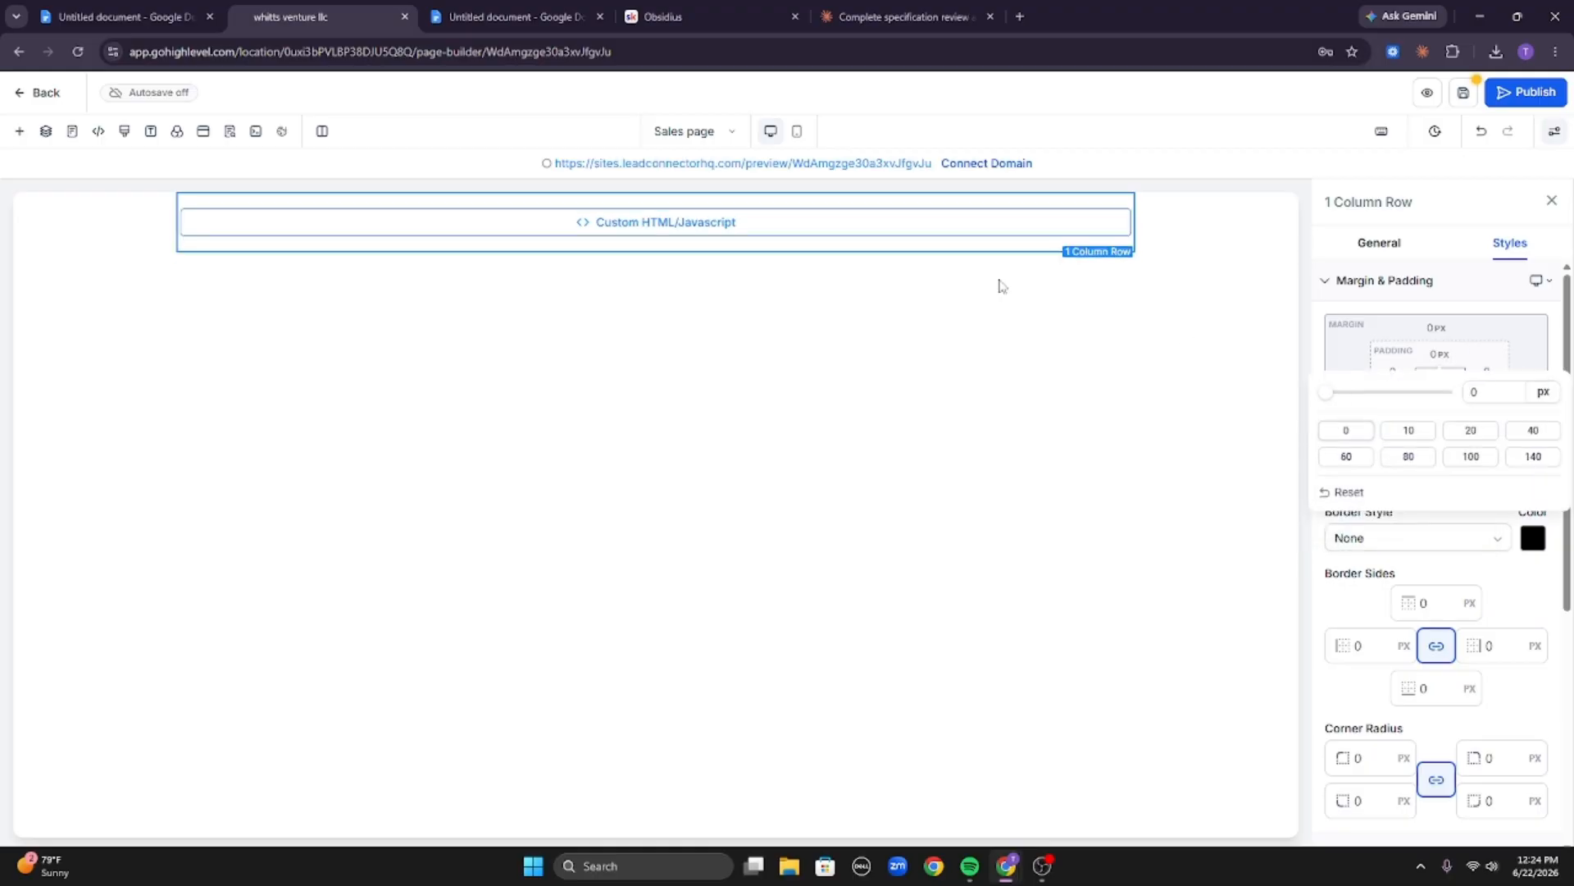
Select the column holding the custom code and set all four of its paddings to 0 px.
click(933, 243)
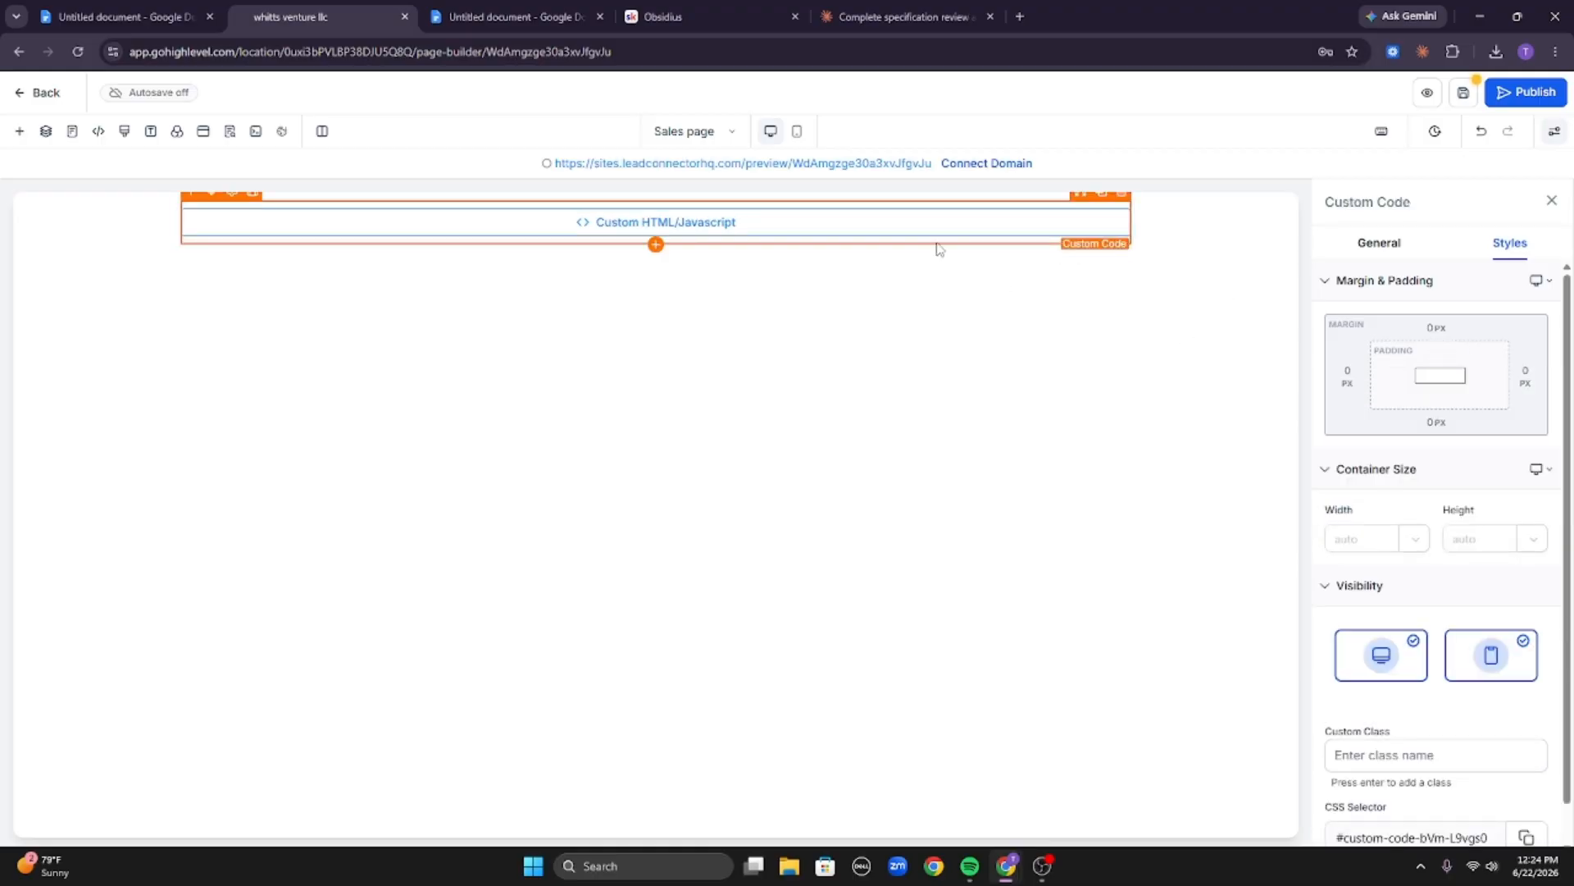
click(974, 248)
click(1440, 396)
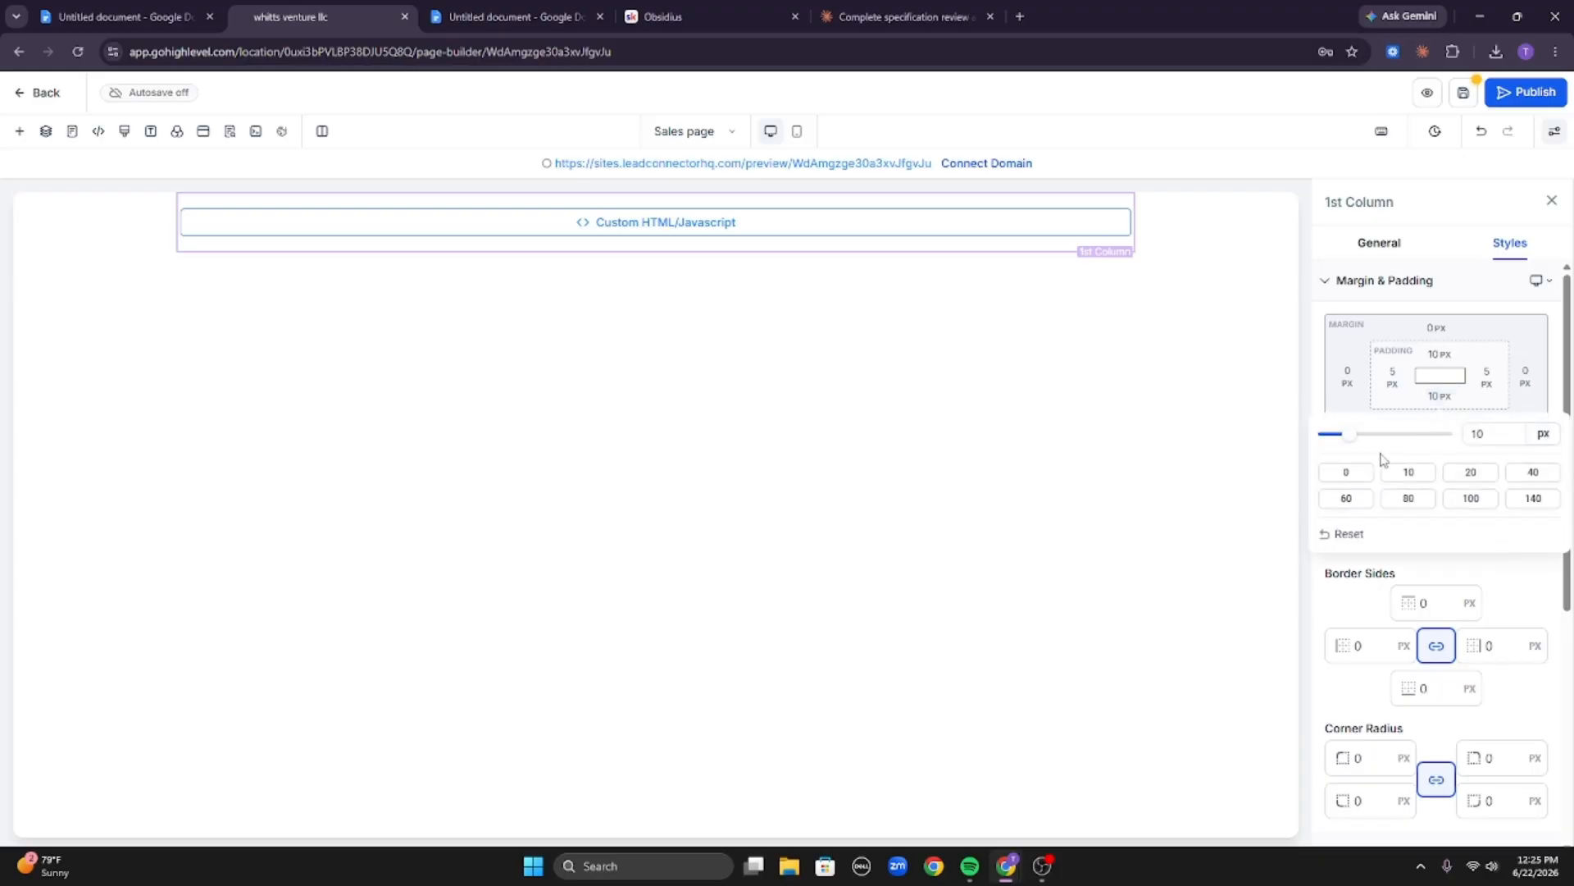
click(1361, 474)
click(1393, 373)
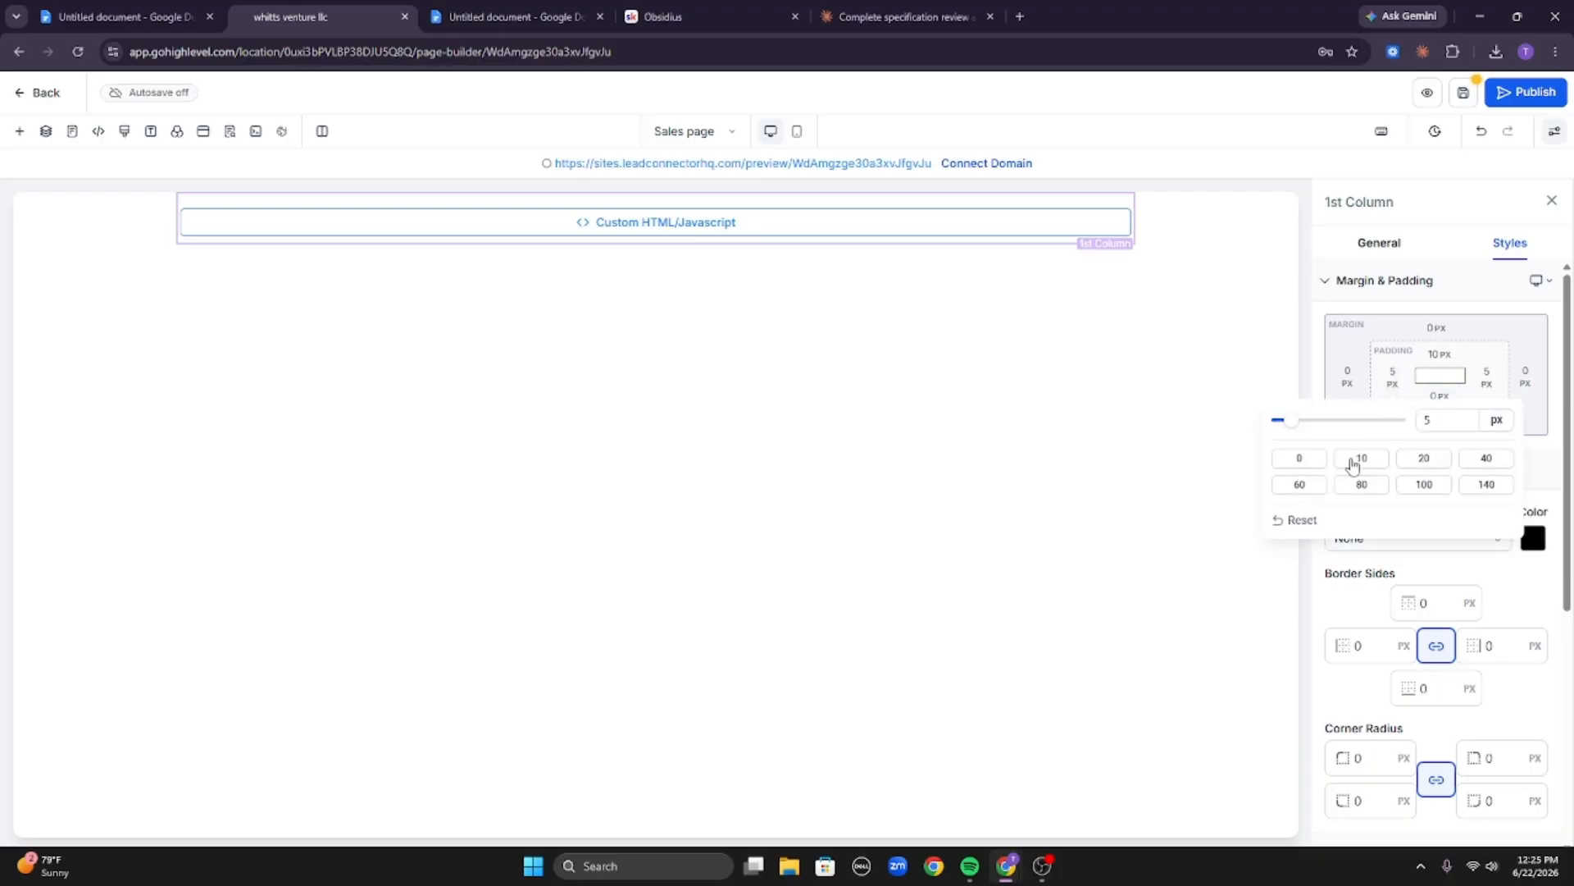
click(1317, 459)
click(1446, 357)
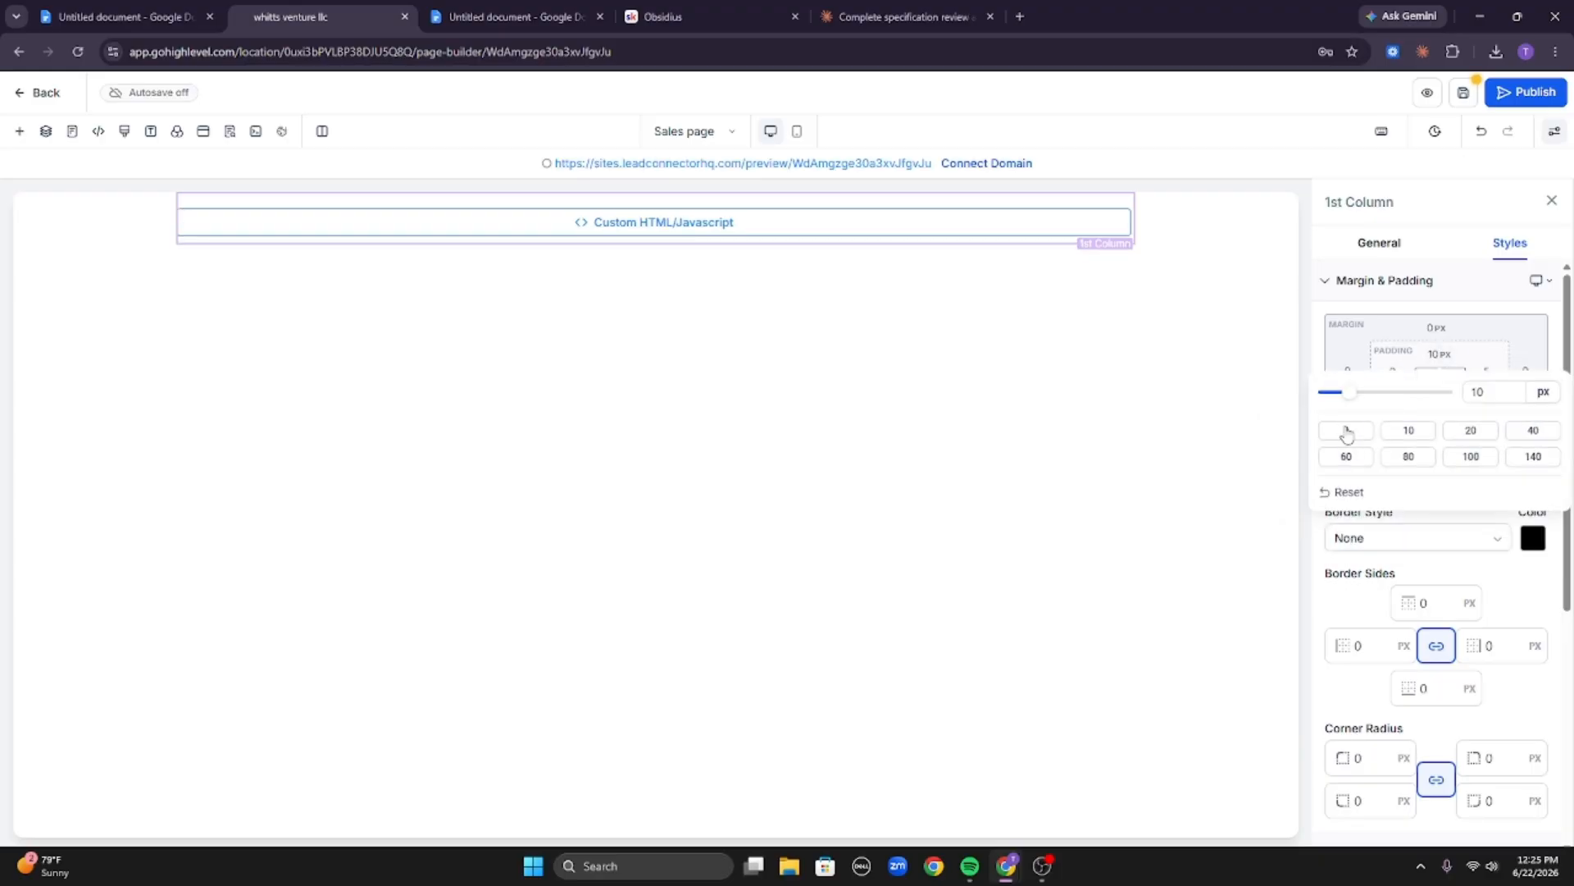
click(1347, 431)
click(1487, 373)
click(1270, 458)
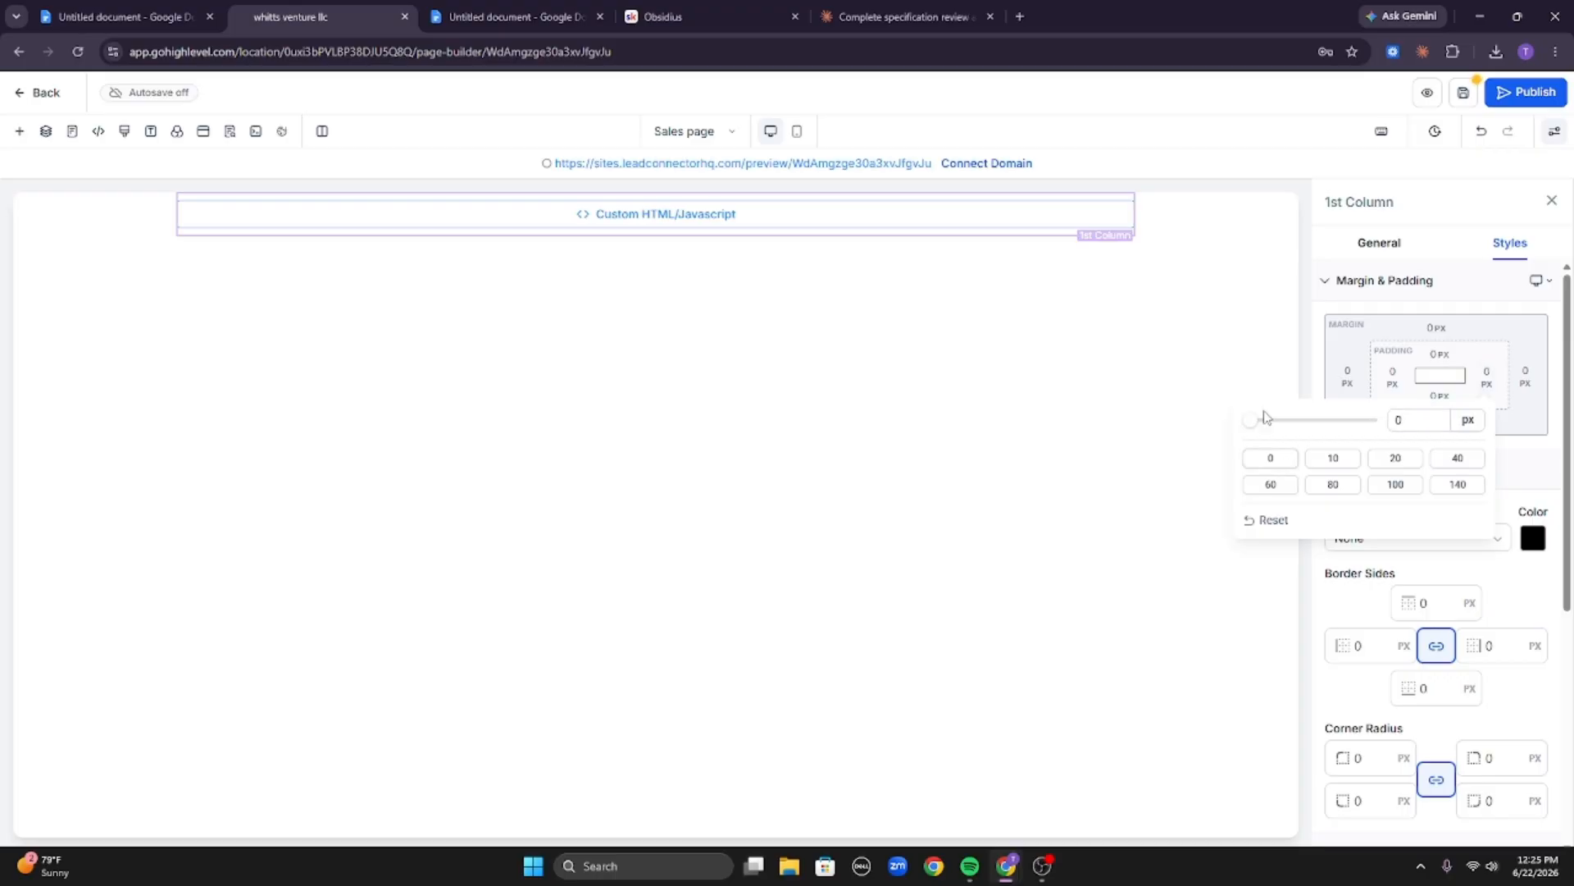
Duplicate the custom code section three times so the page holds four code sections.
click(1147, 222)
click(1289, 225)
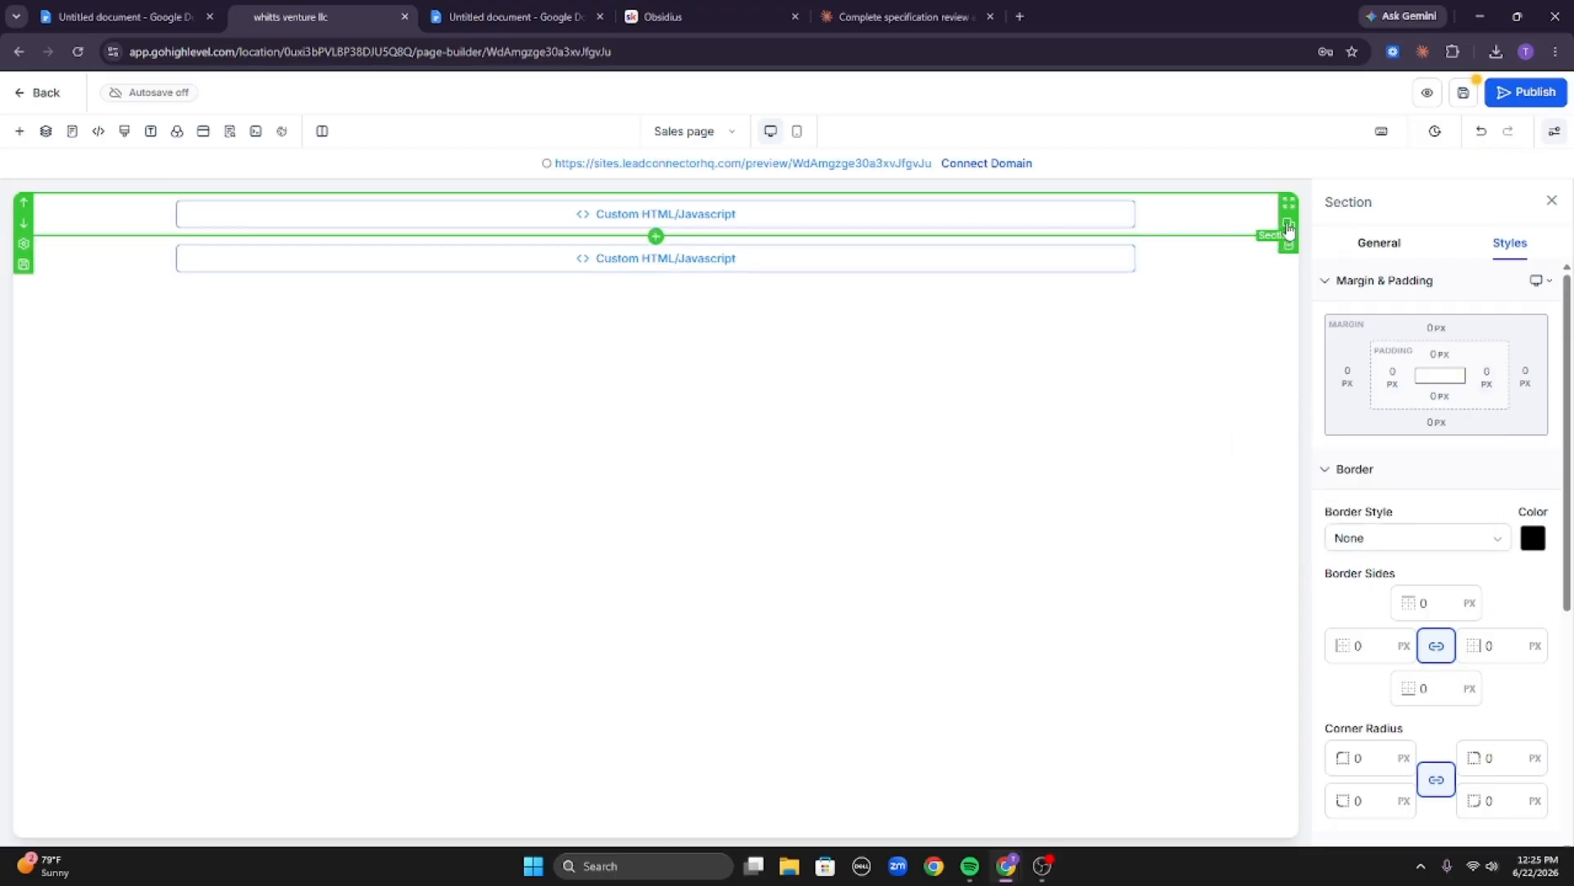
click(1289, 268)
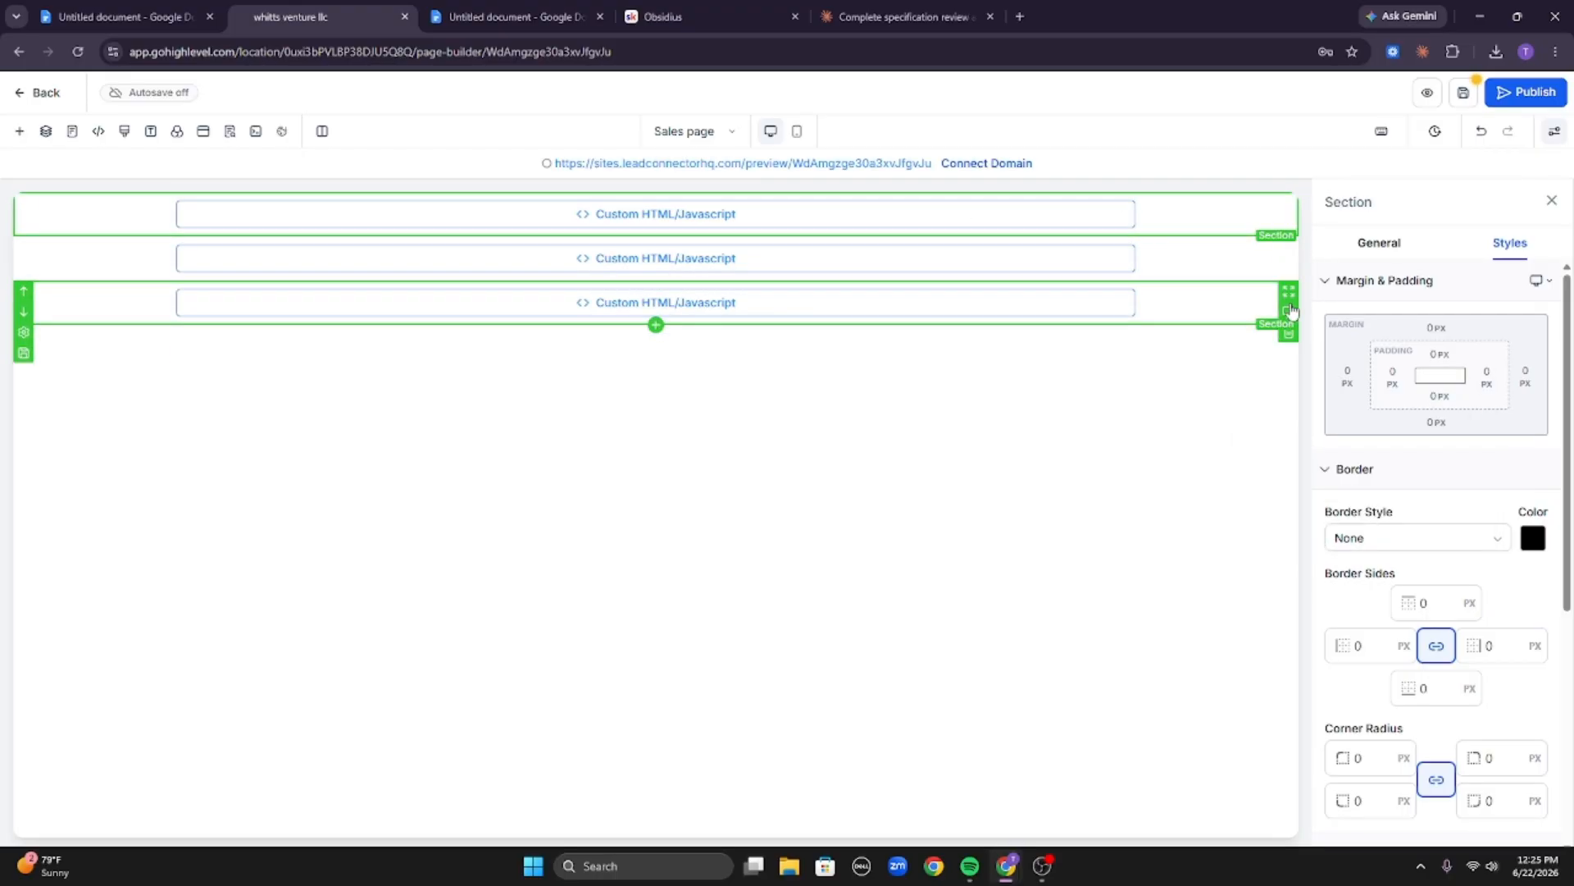
click(1289, 312)
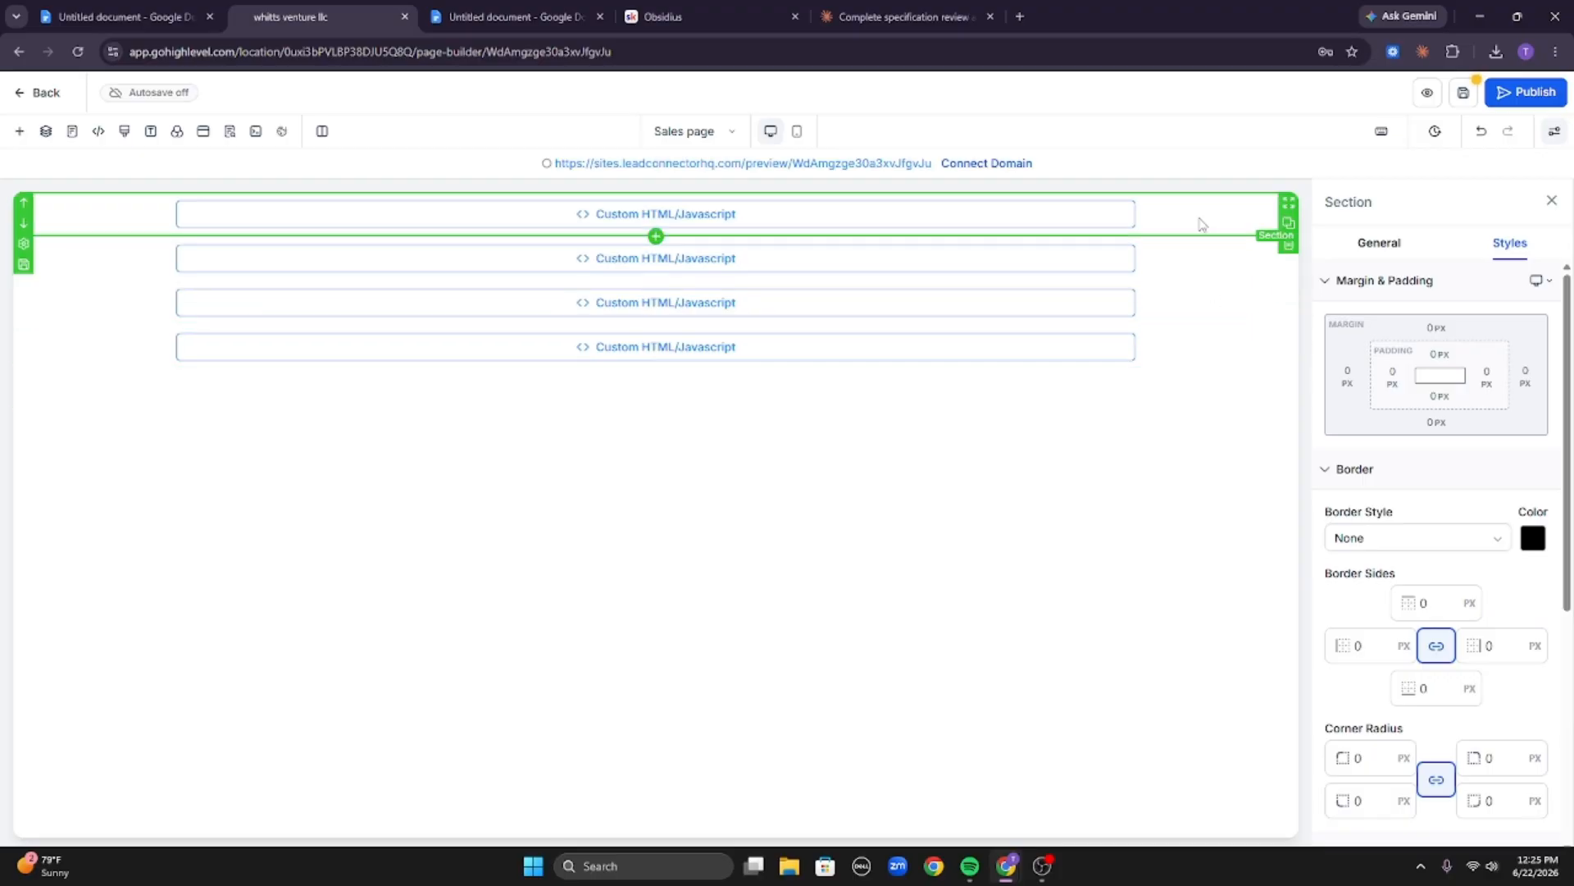
Check Claude's reply as it is generated, then return to the page builder.
click(902, 16)
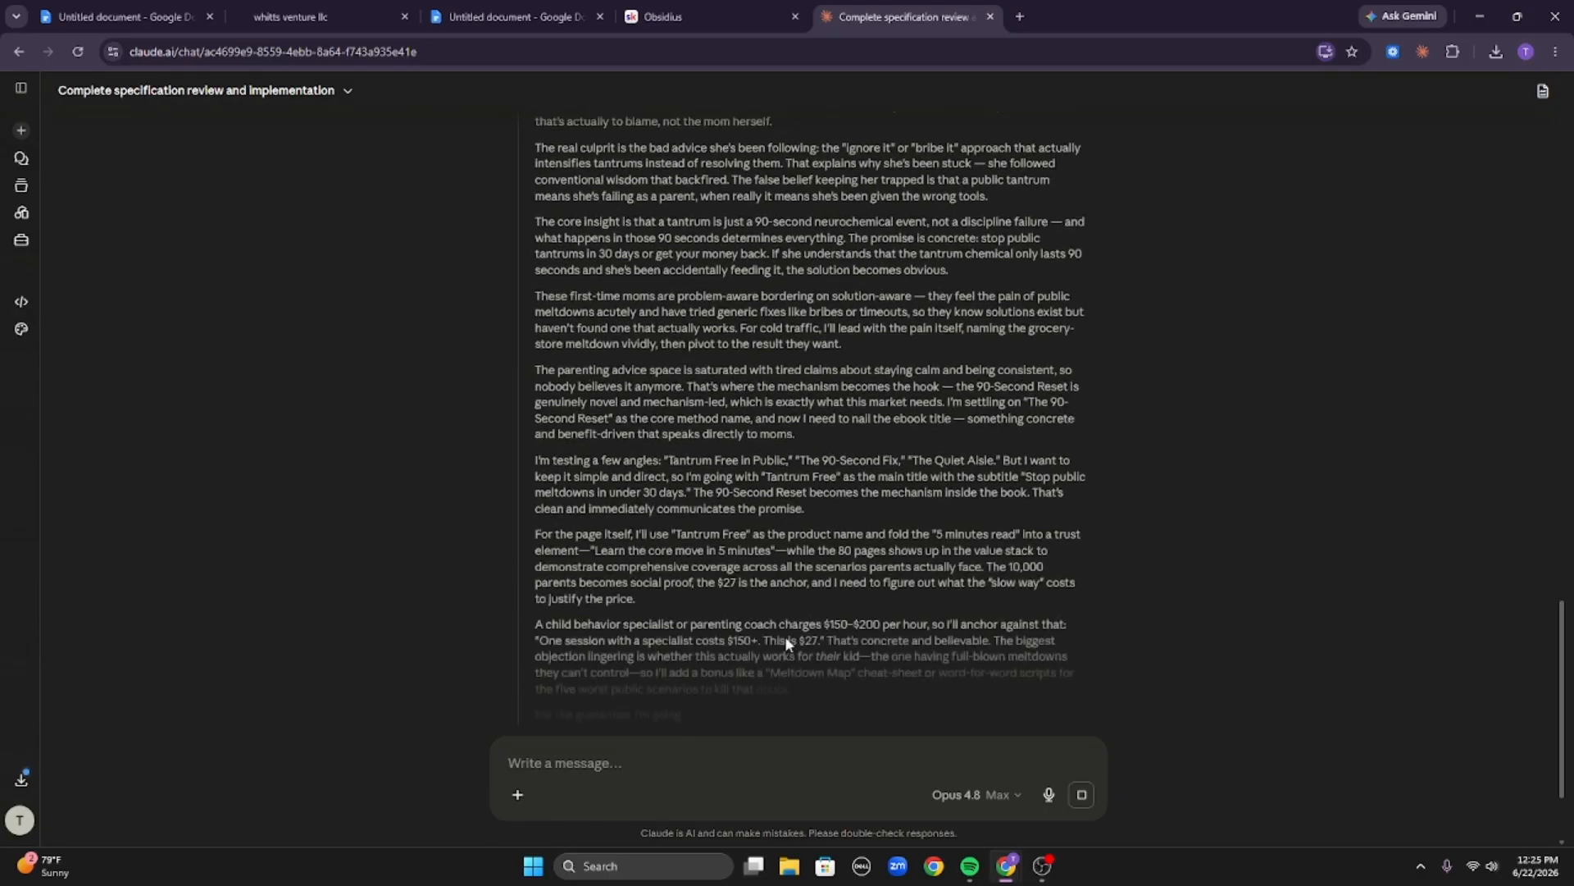
click(398, 23)
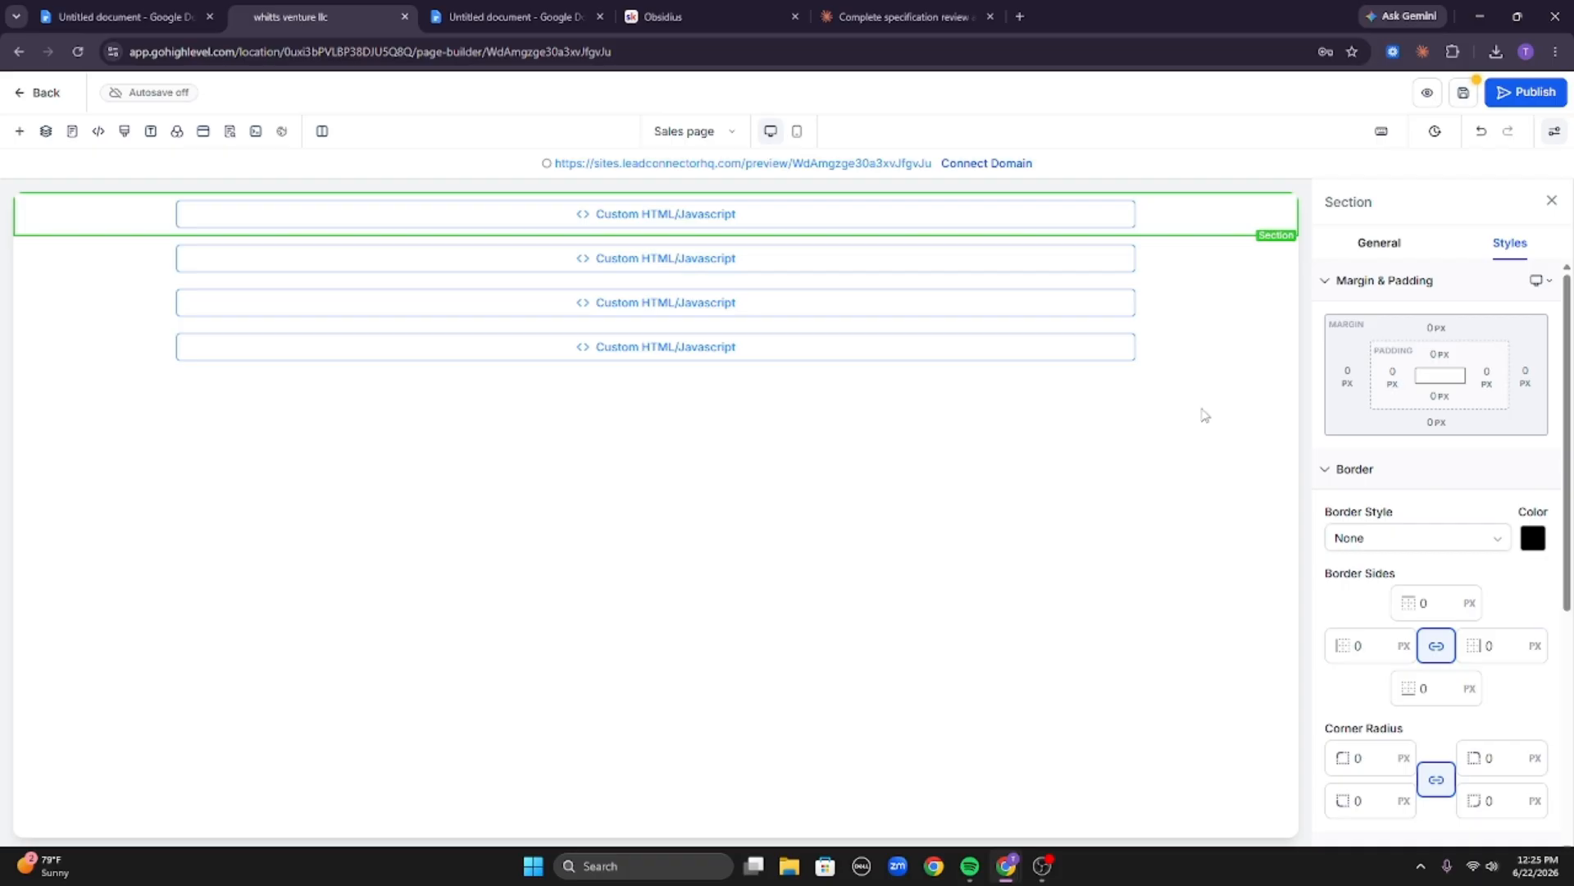
Search the elements for button and add a Button below the first custom code section.
click(19, 131)
text(html)
double_click(275, 258)
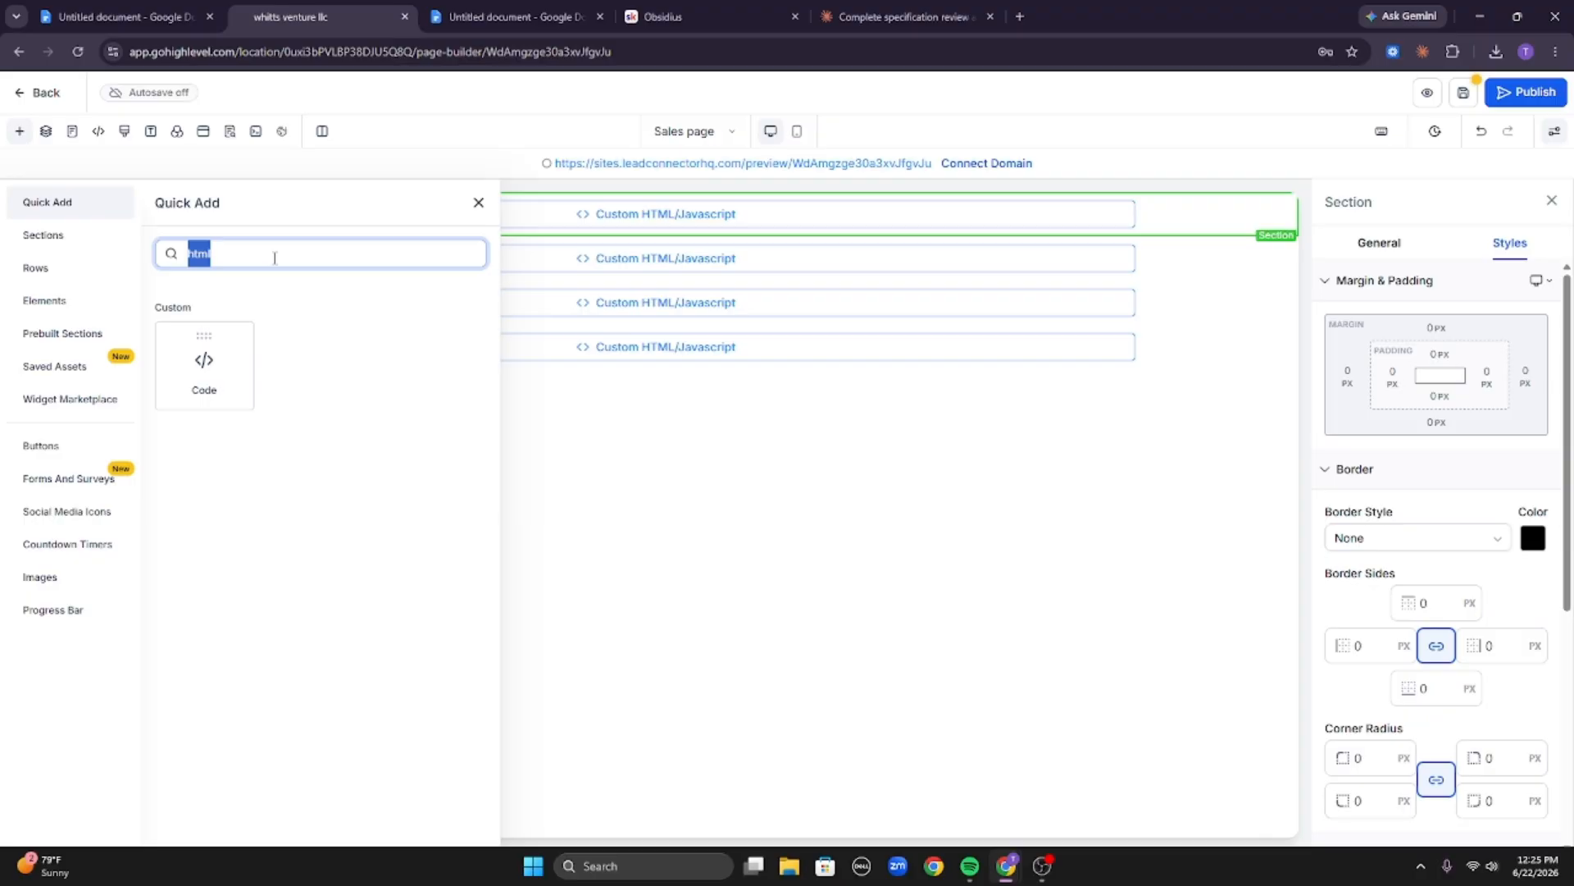
text(button)
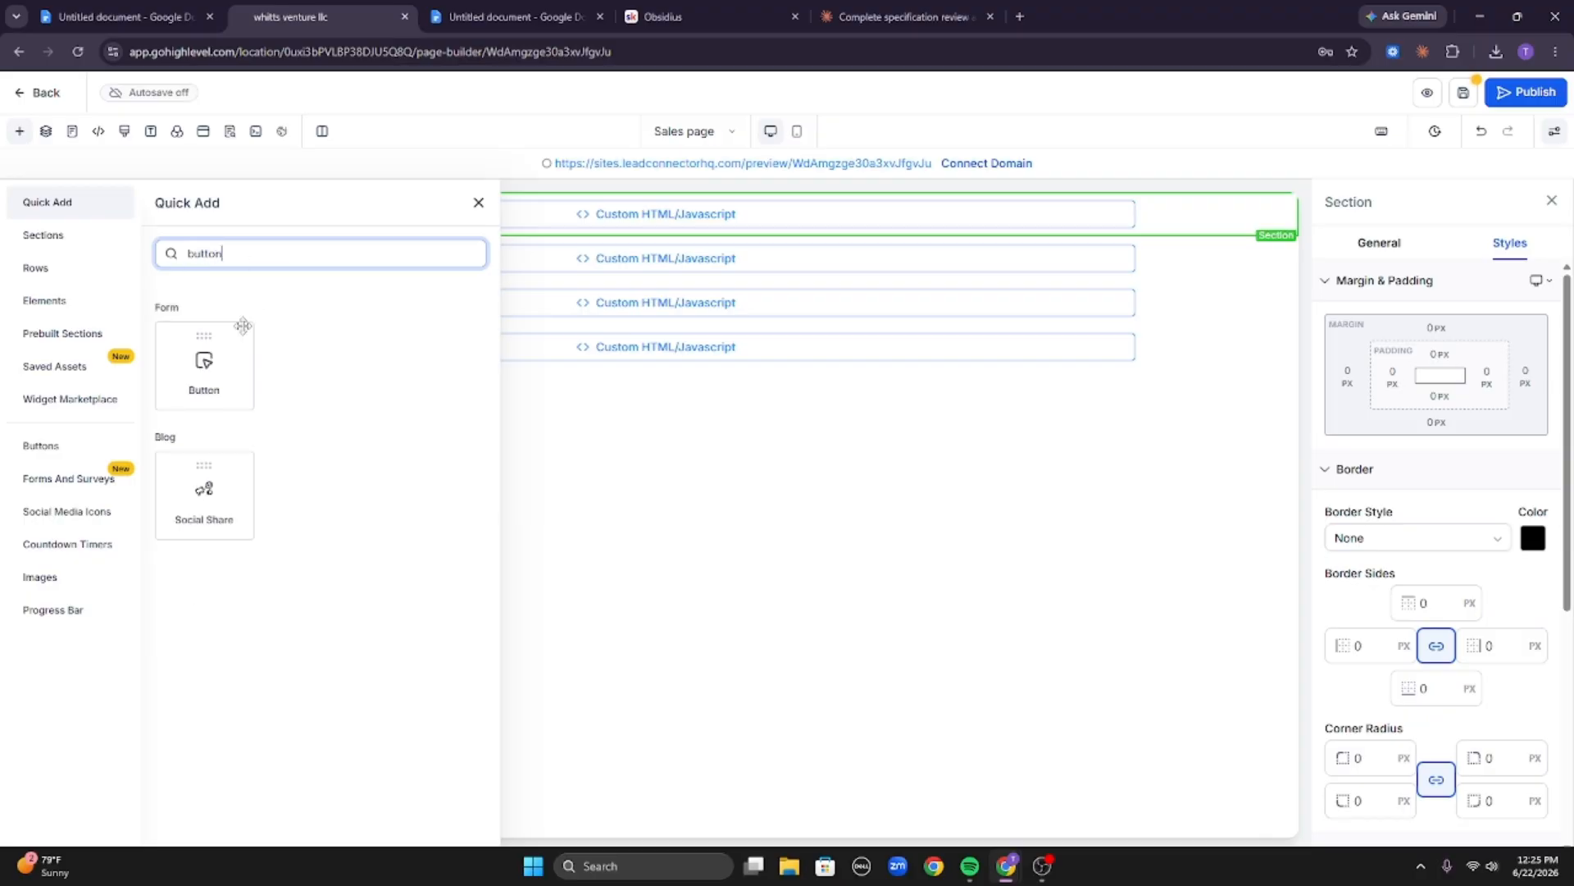
drag(232, 362, 625, 246)
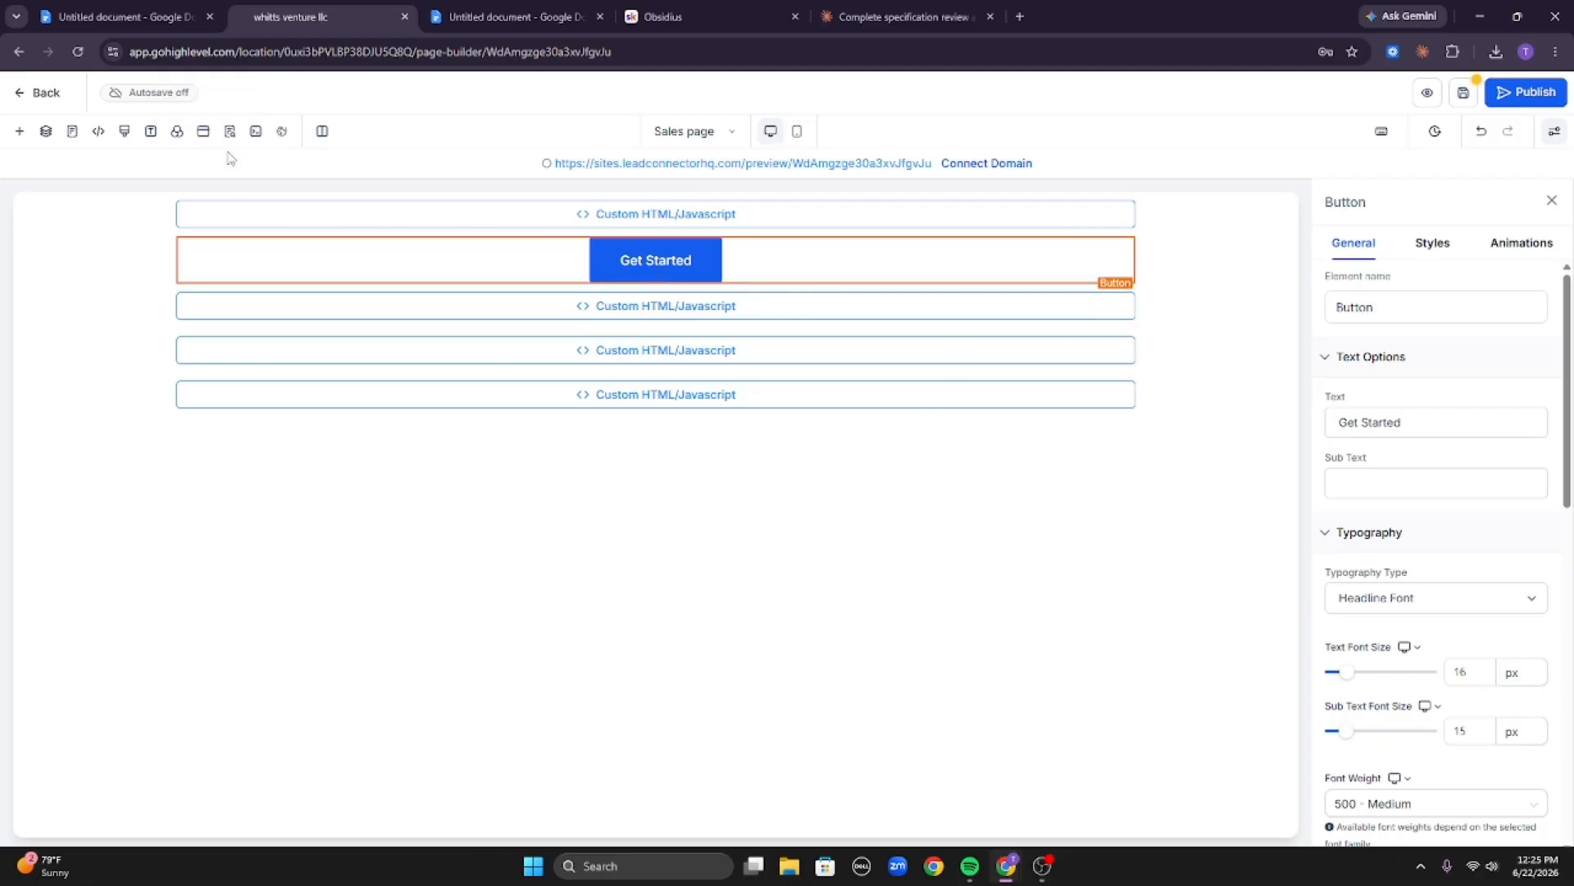
click(203, 132)
click(1428, 273)
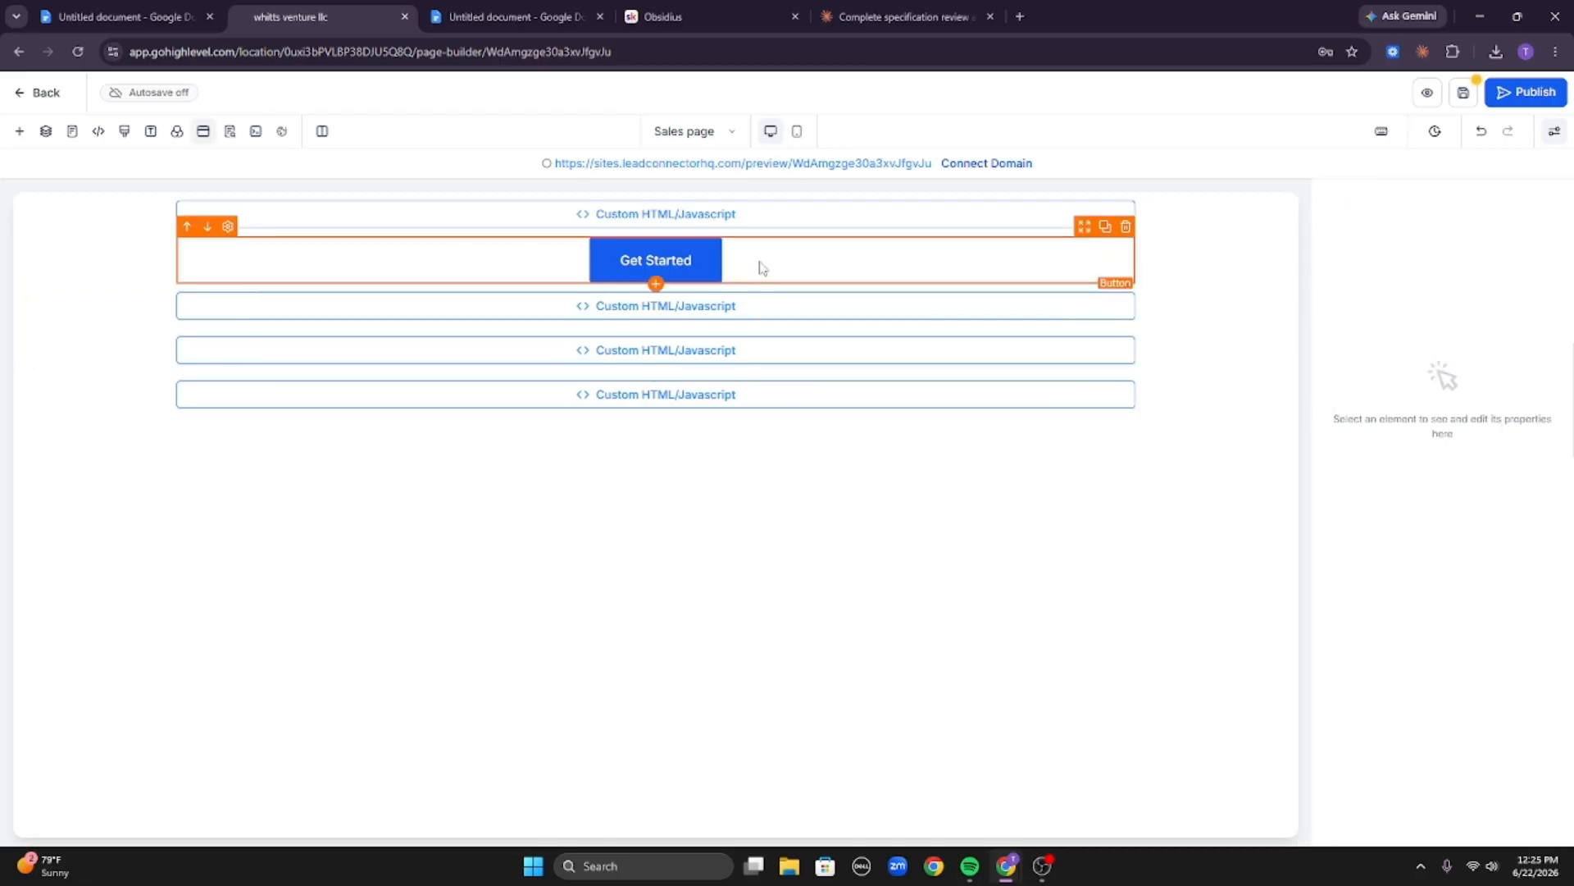
click(654, 264)
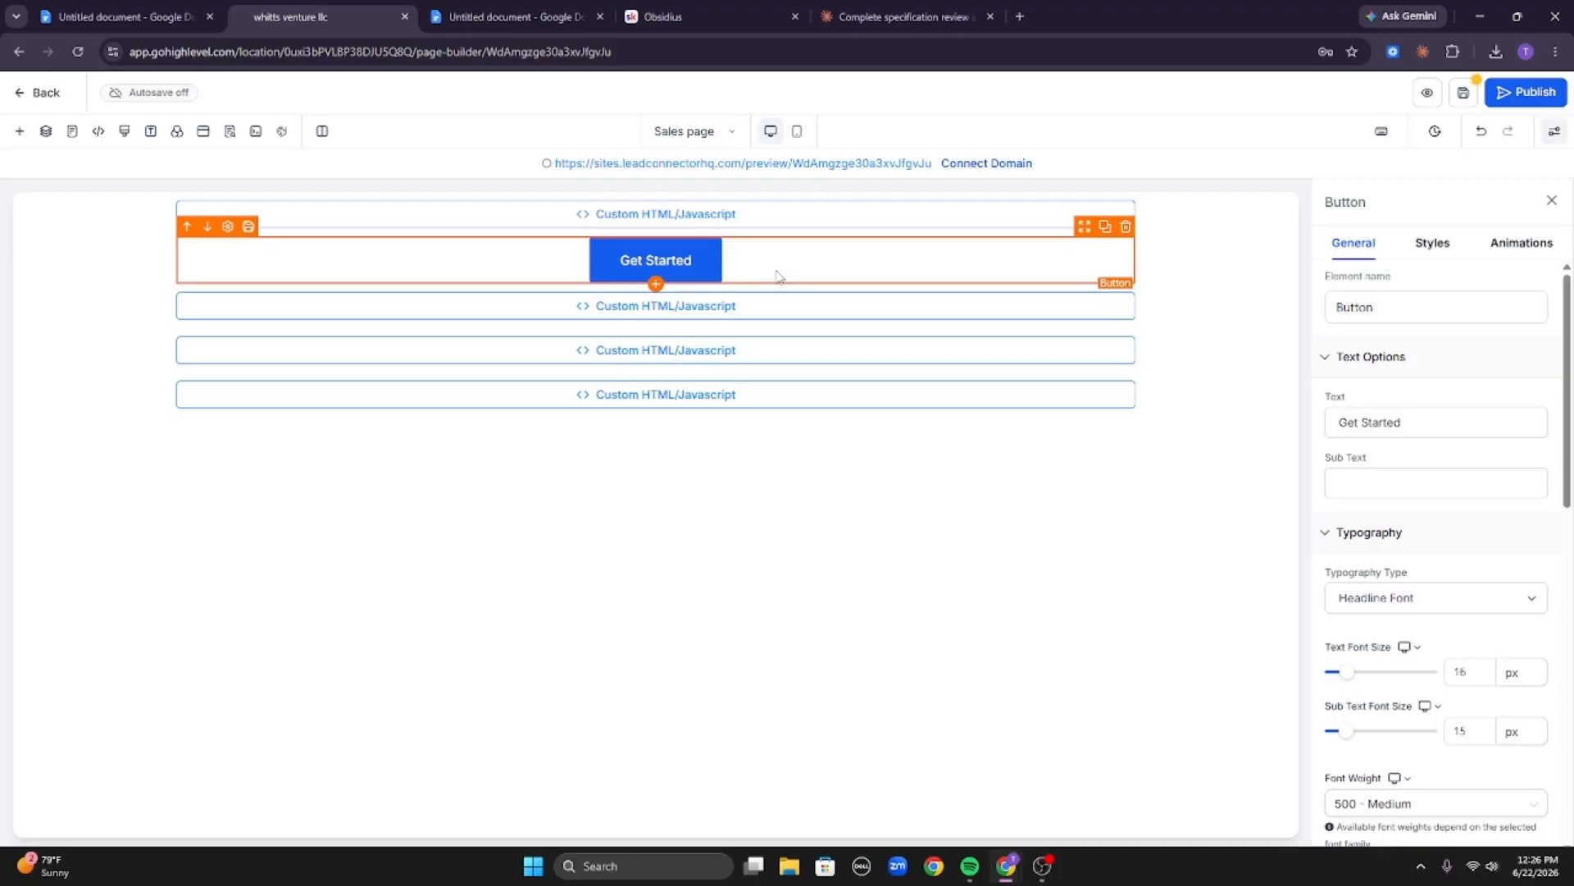
Glance at Claude's reply in its tab and come back to the page builder.
click(902, 16)
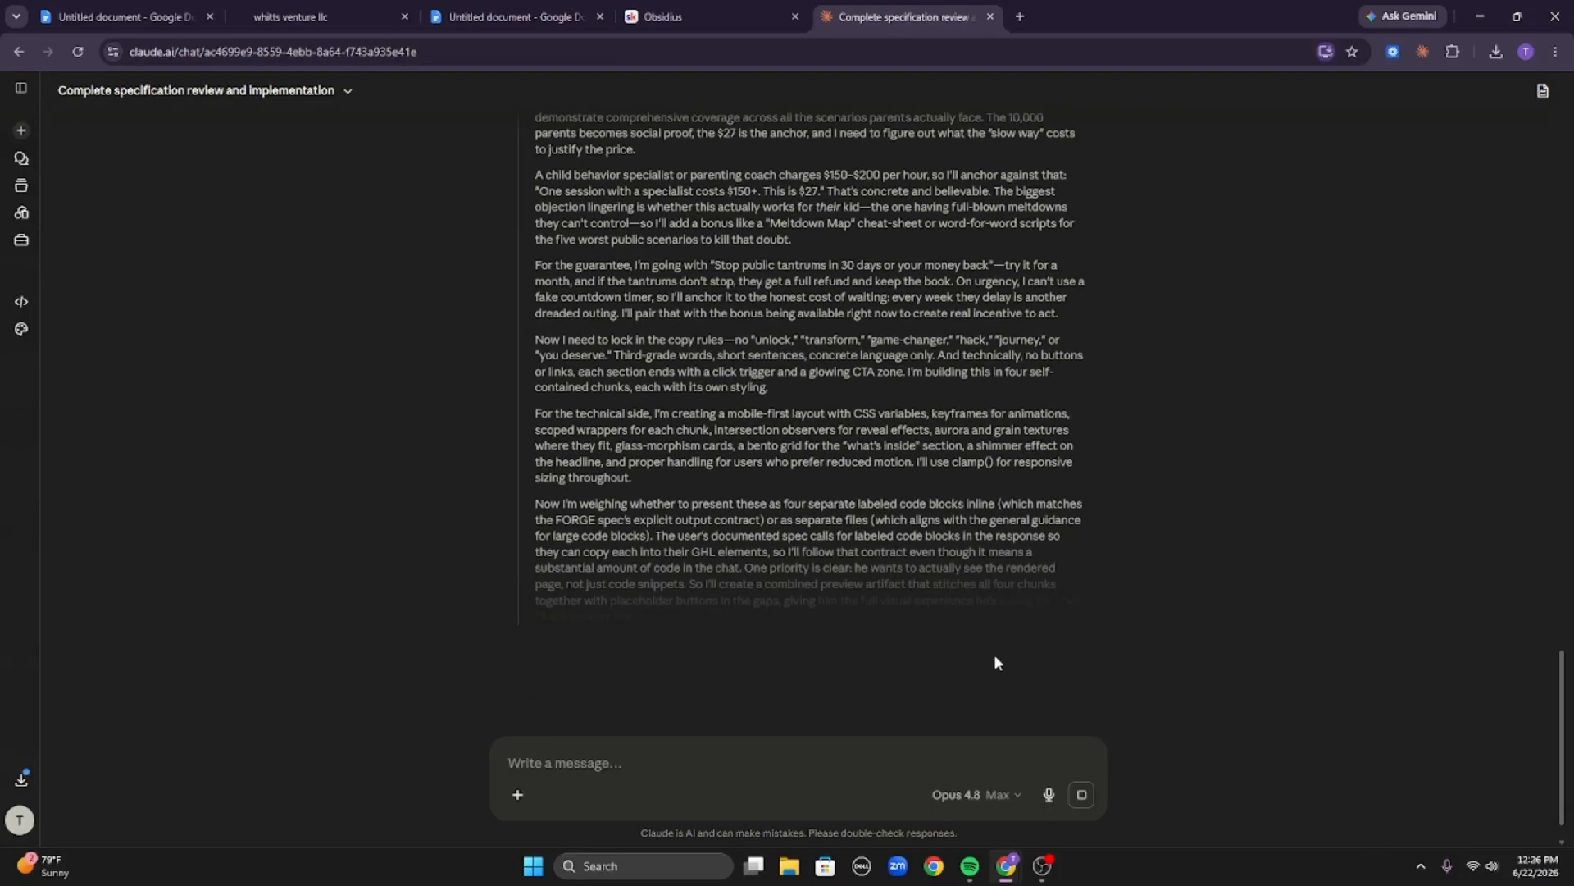
click(334, 10)
click(1106, 226)
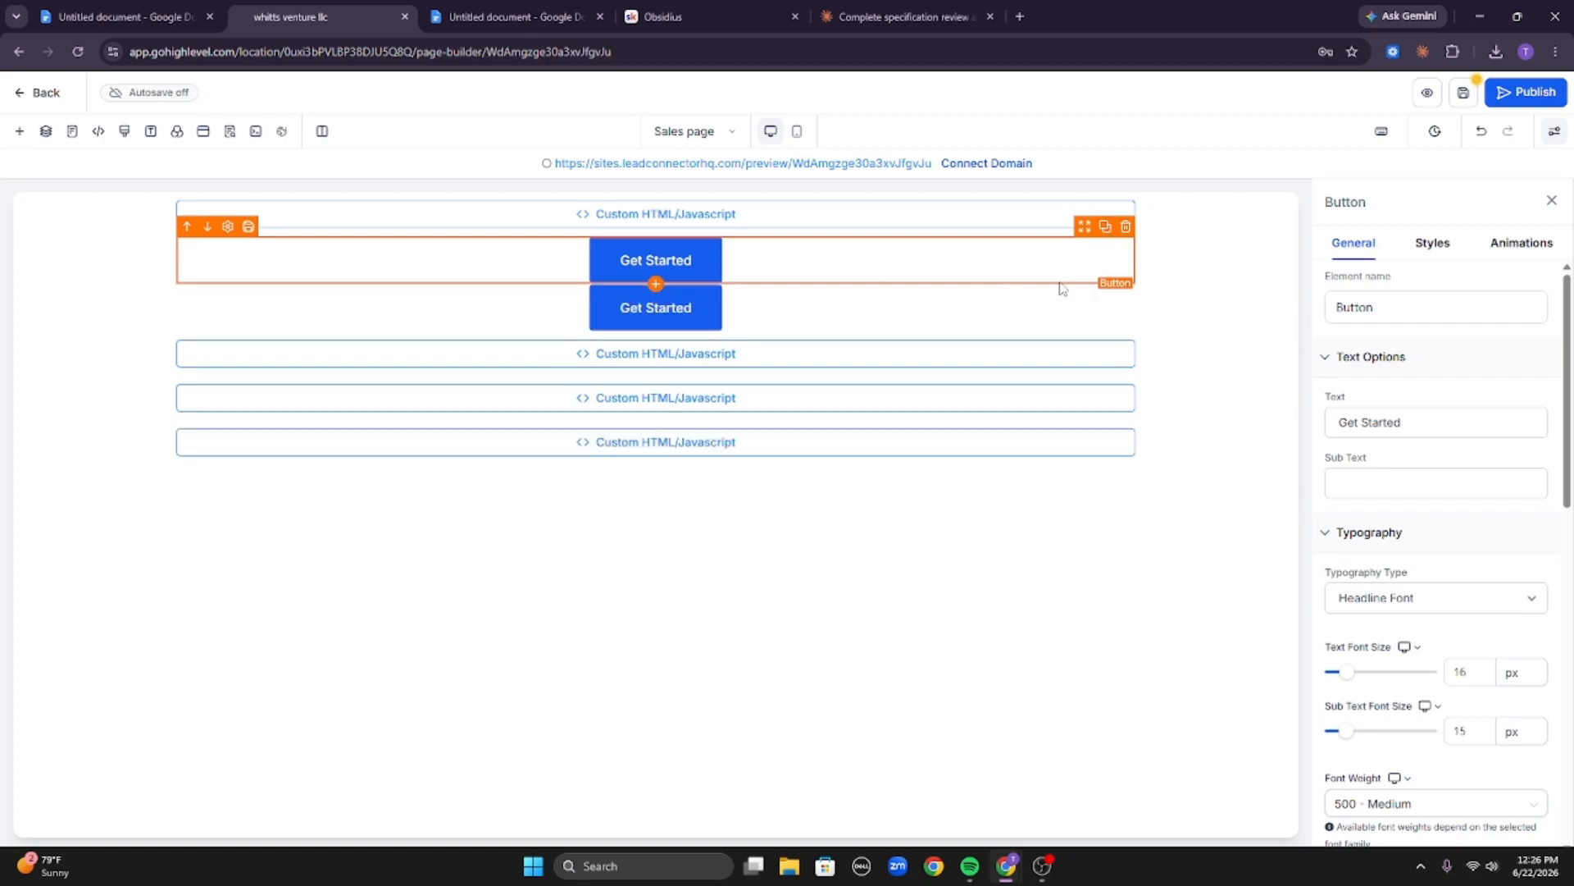
click(1186, 213)
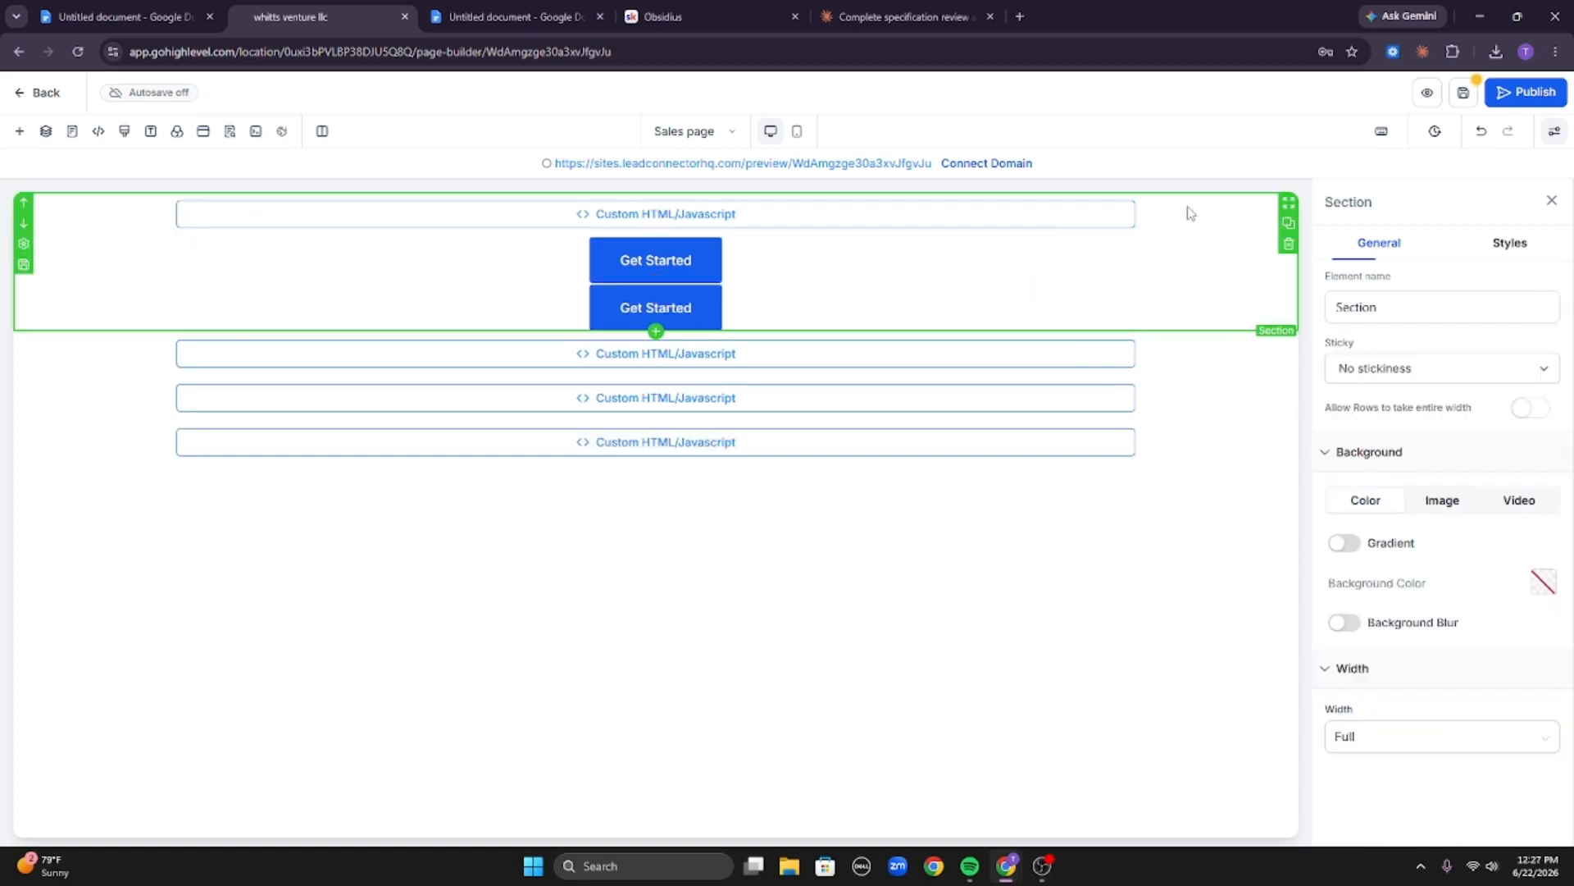
click(1127, 229)
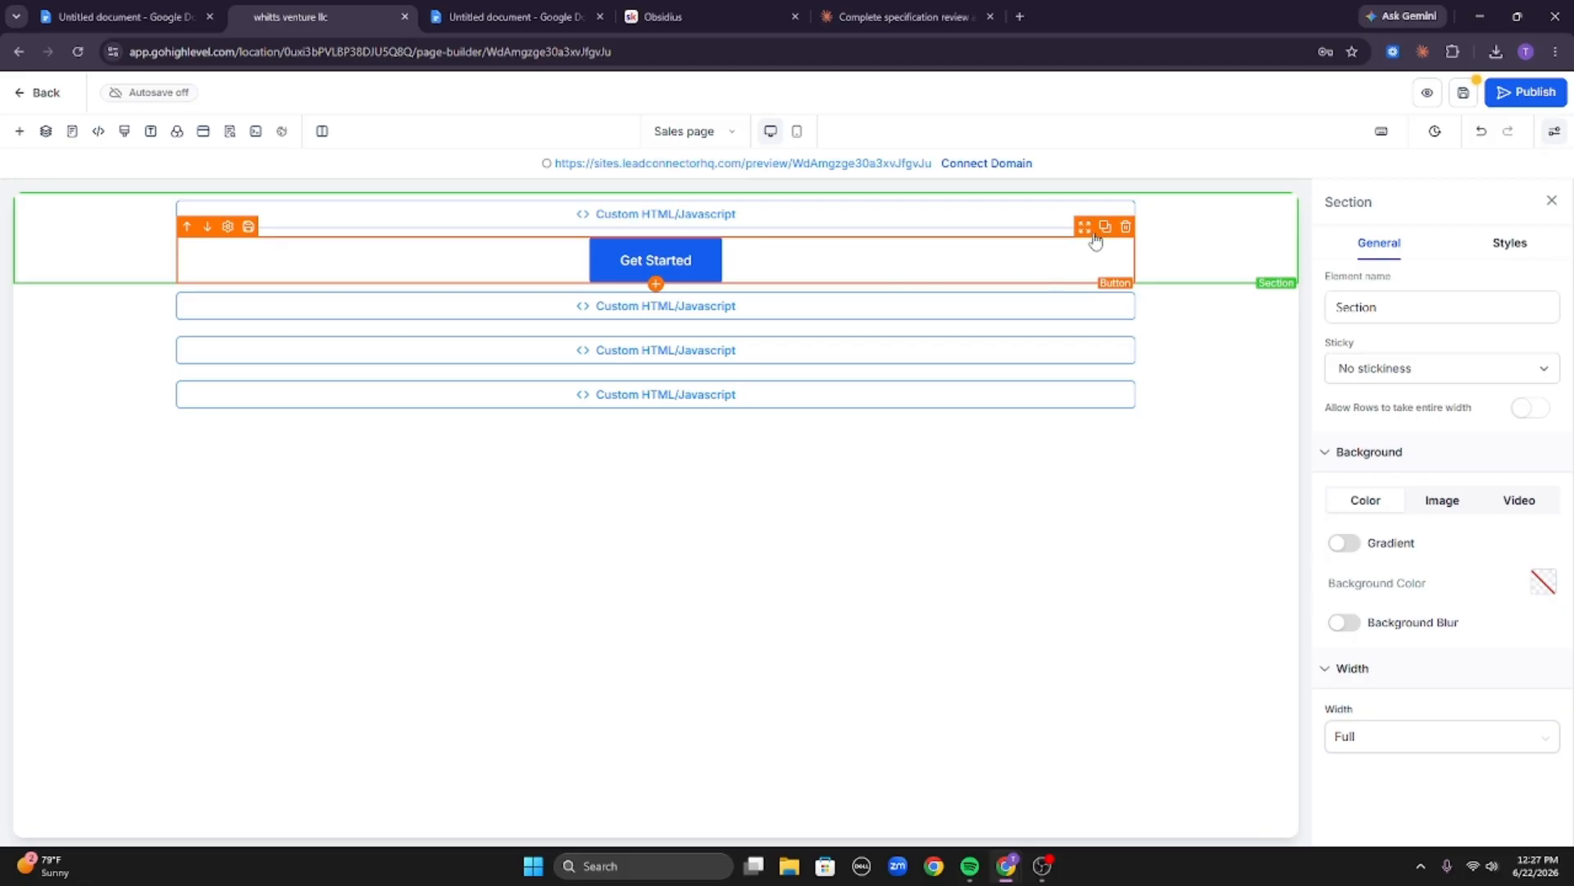
Copy the Get Started button below each of the other three custom code sections.
drag(1099, 238, 1084, 344)
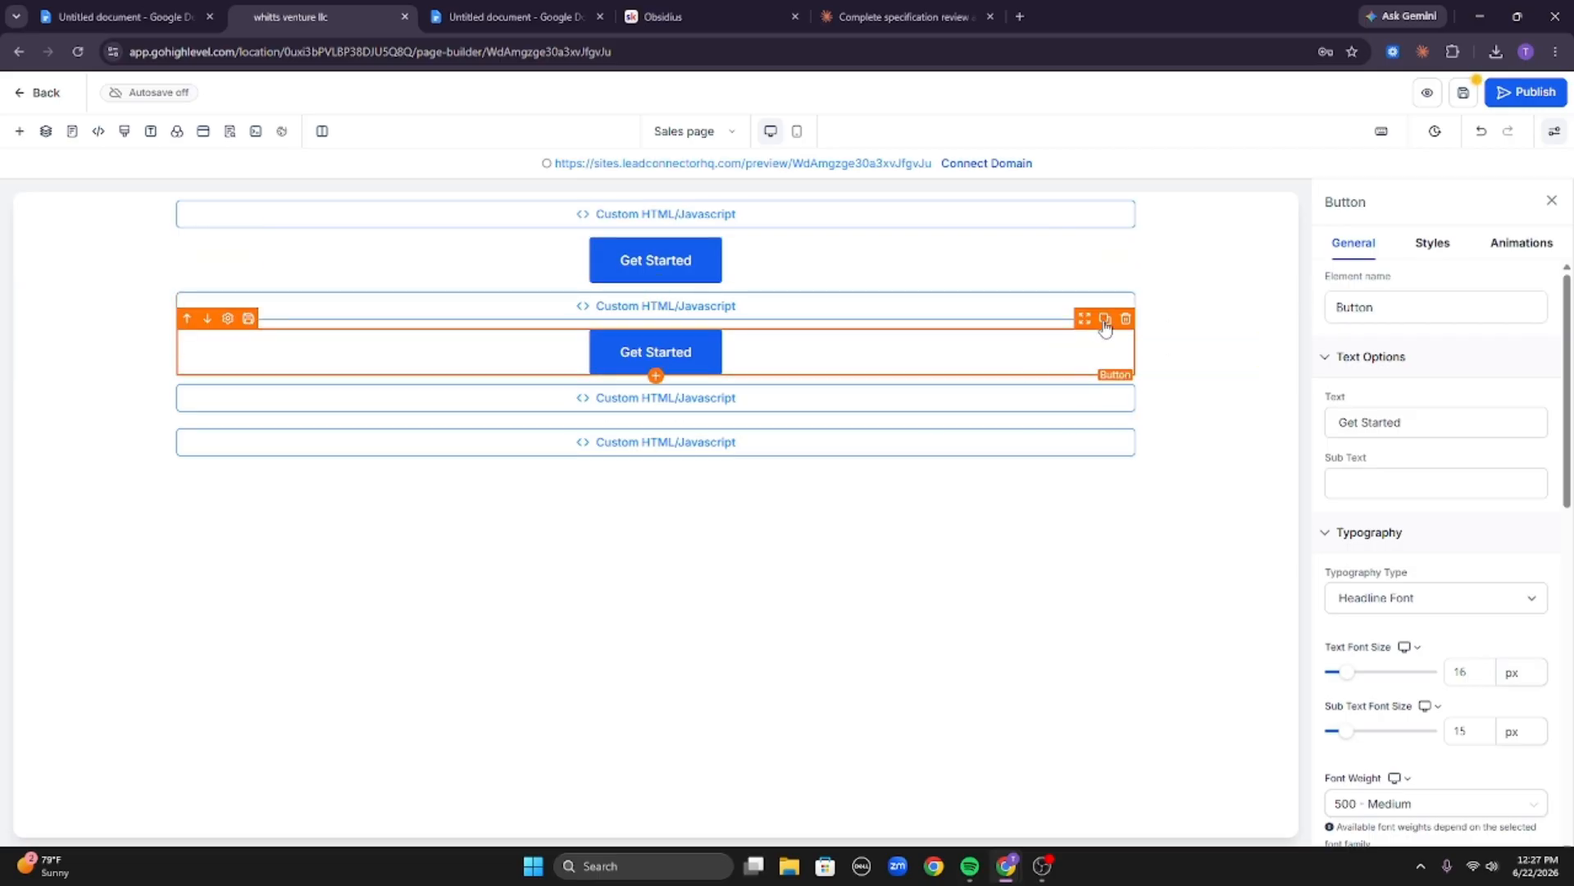
click(1106, 320)
drag(1084, 366, 1111, 445)
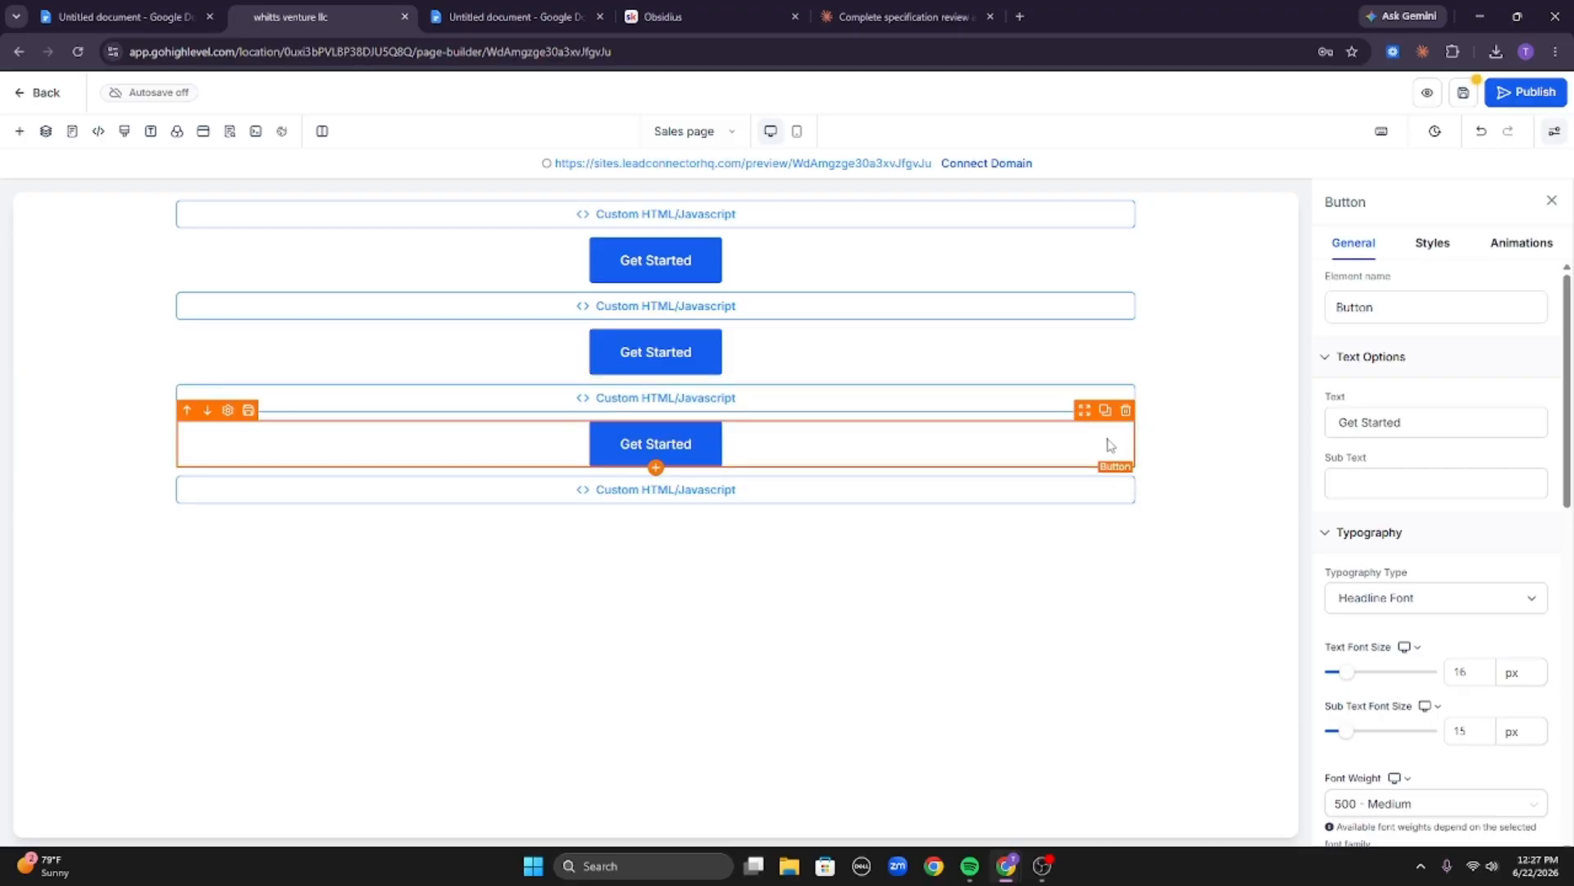
click(1107, 410)
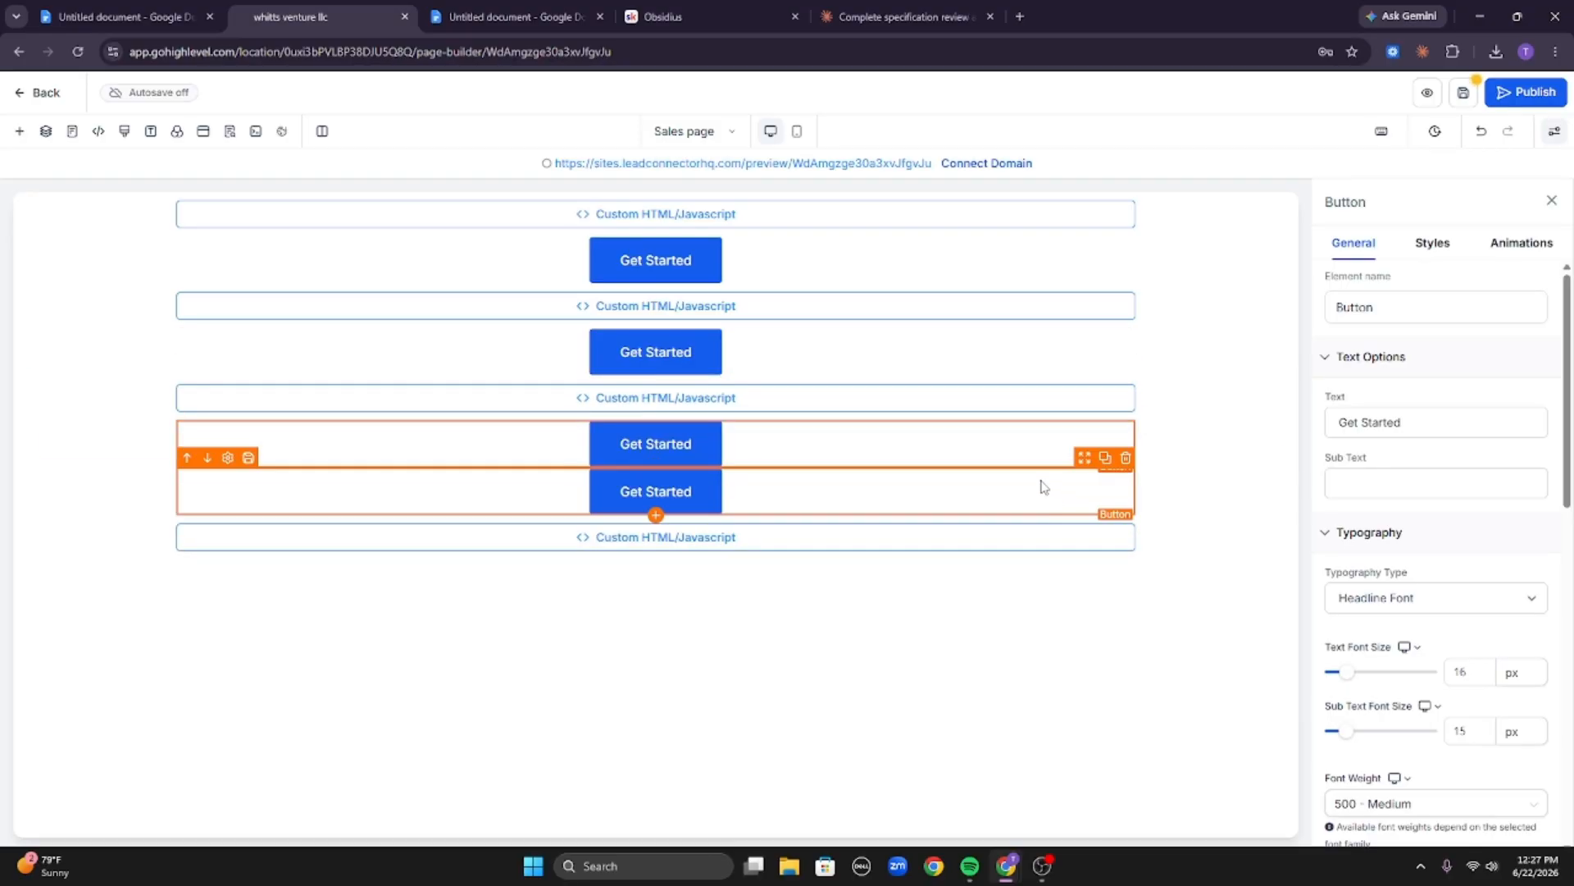
drag(1084, 457, 1091, 531)
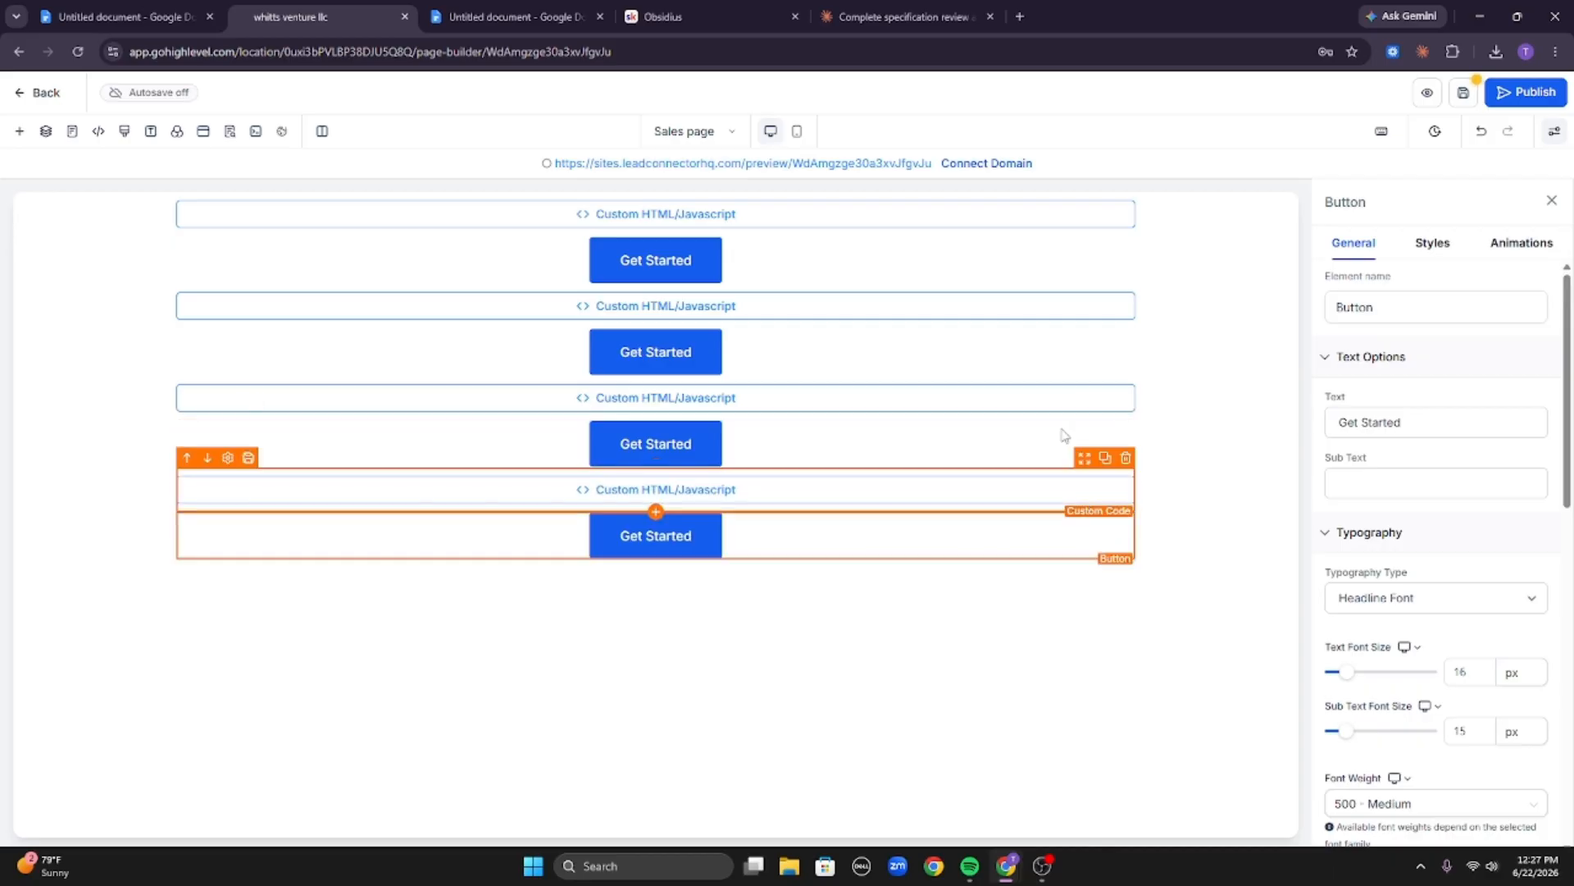
Duplicate the first section holding the custom code and its button.
click(1205, 260)
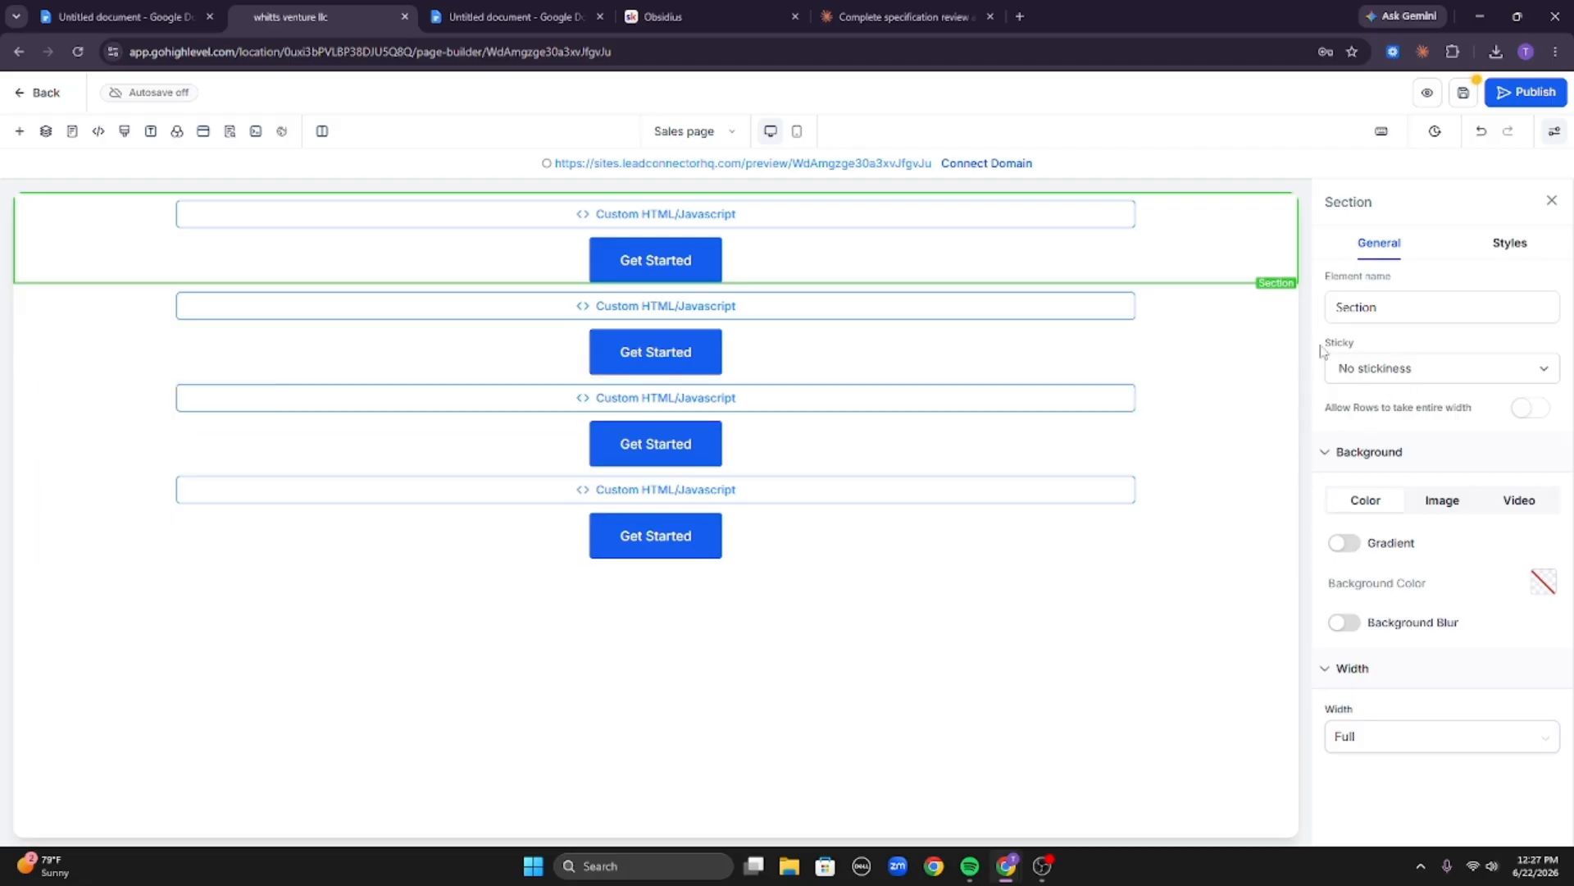
click(1289, 224)
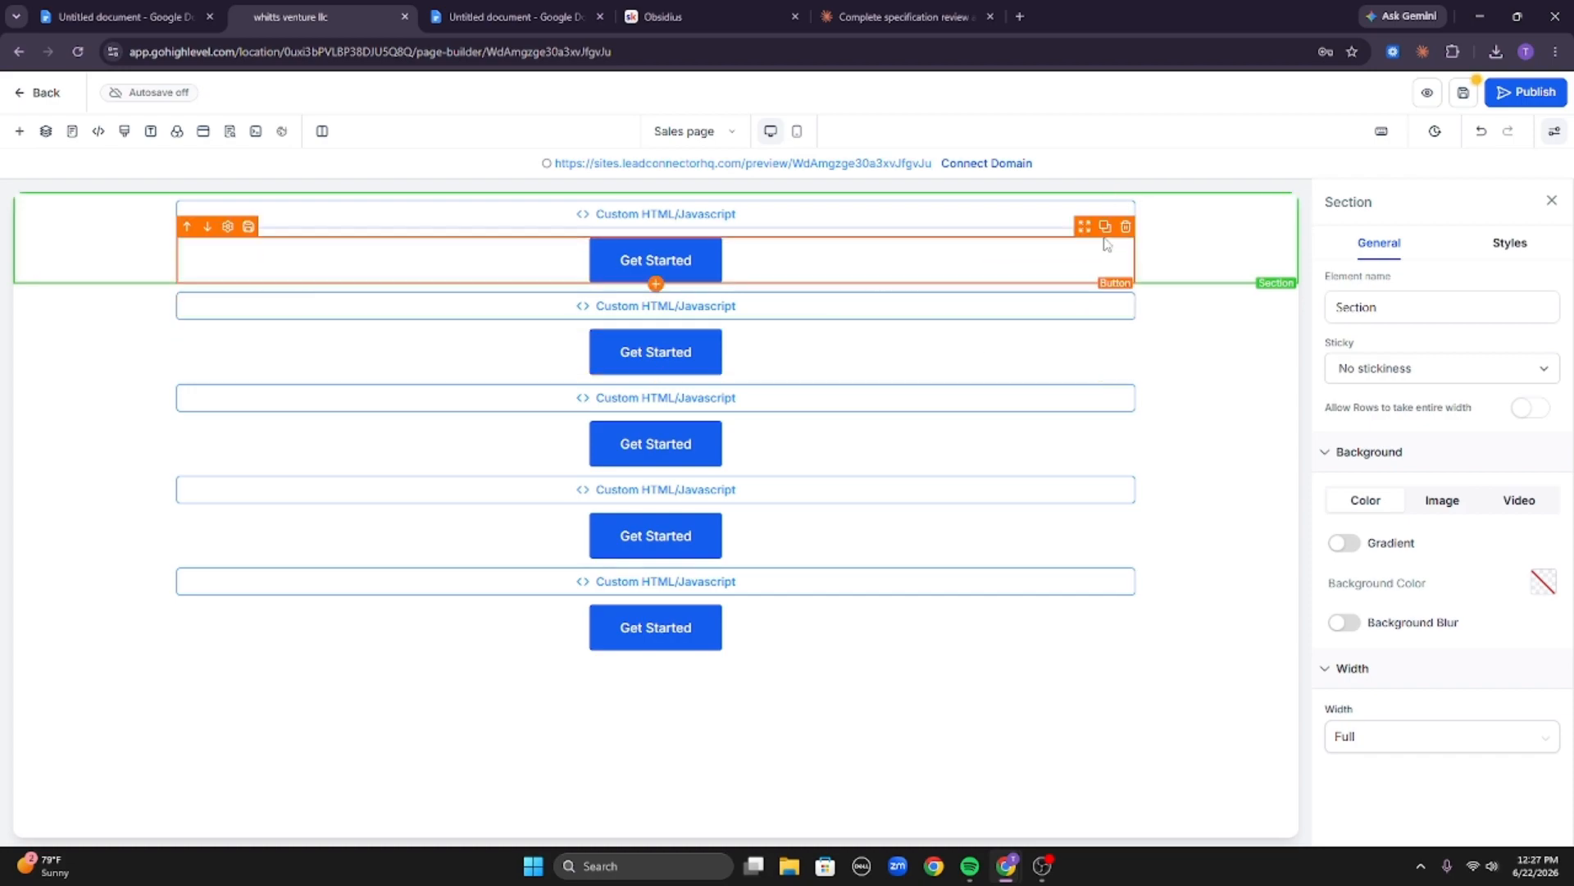
In mobile view, remove the custom code from the top section so only its button remains.
click(1116, 220)
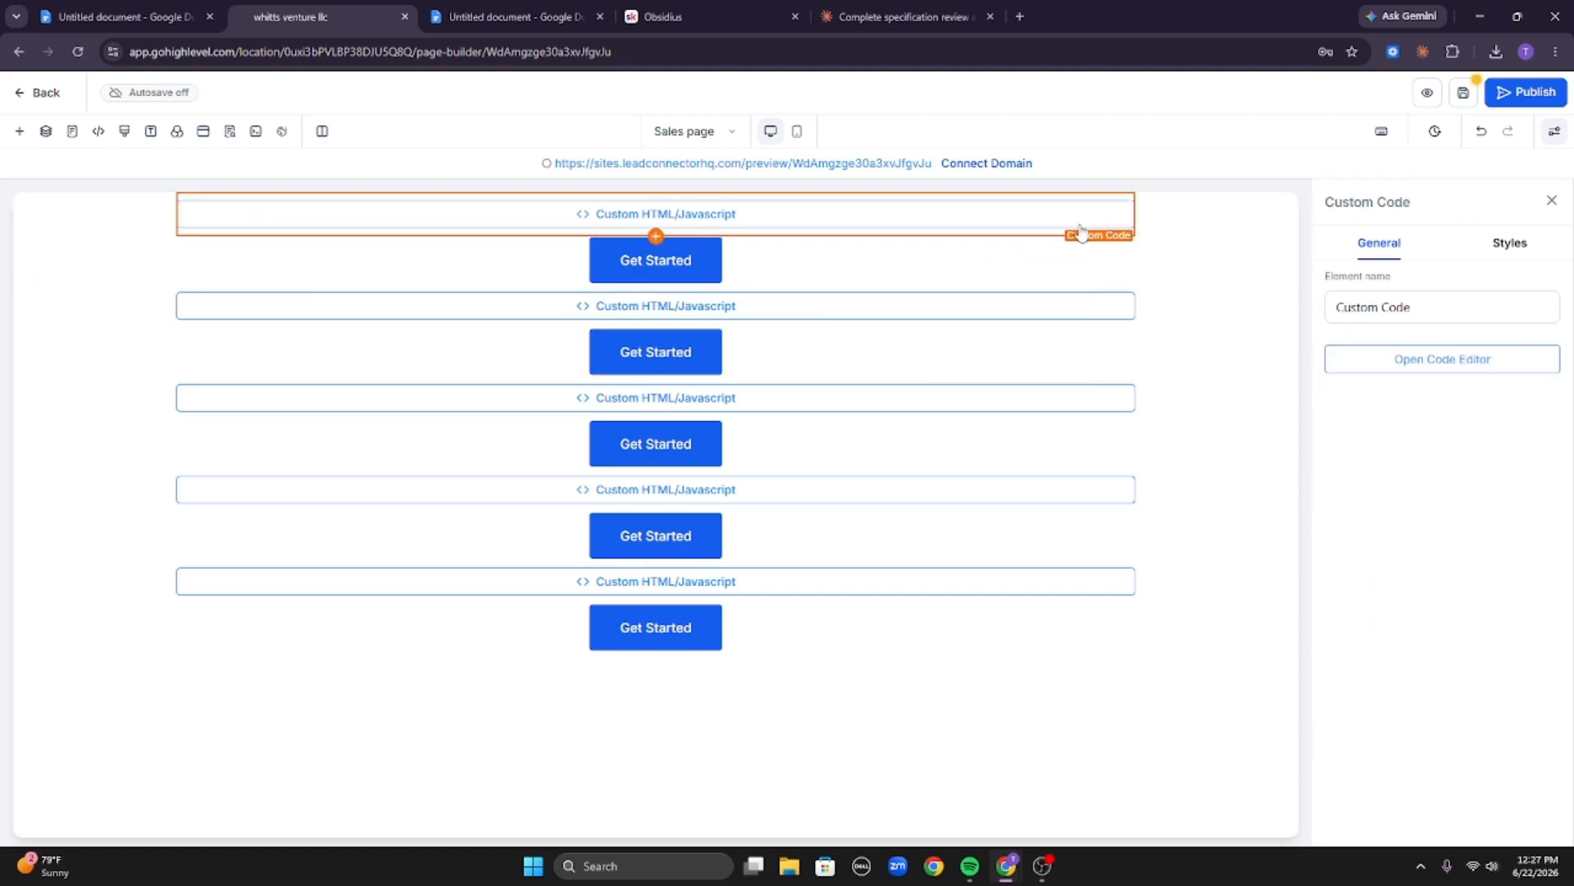
click(140, 215)
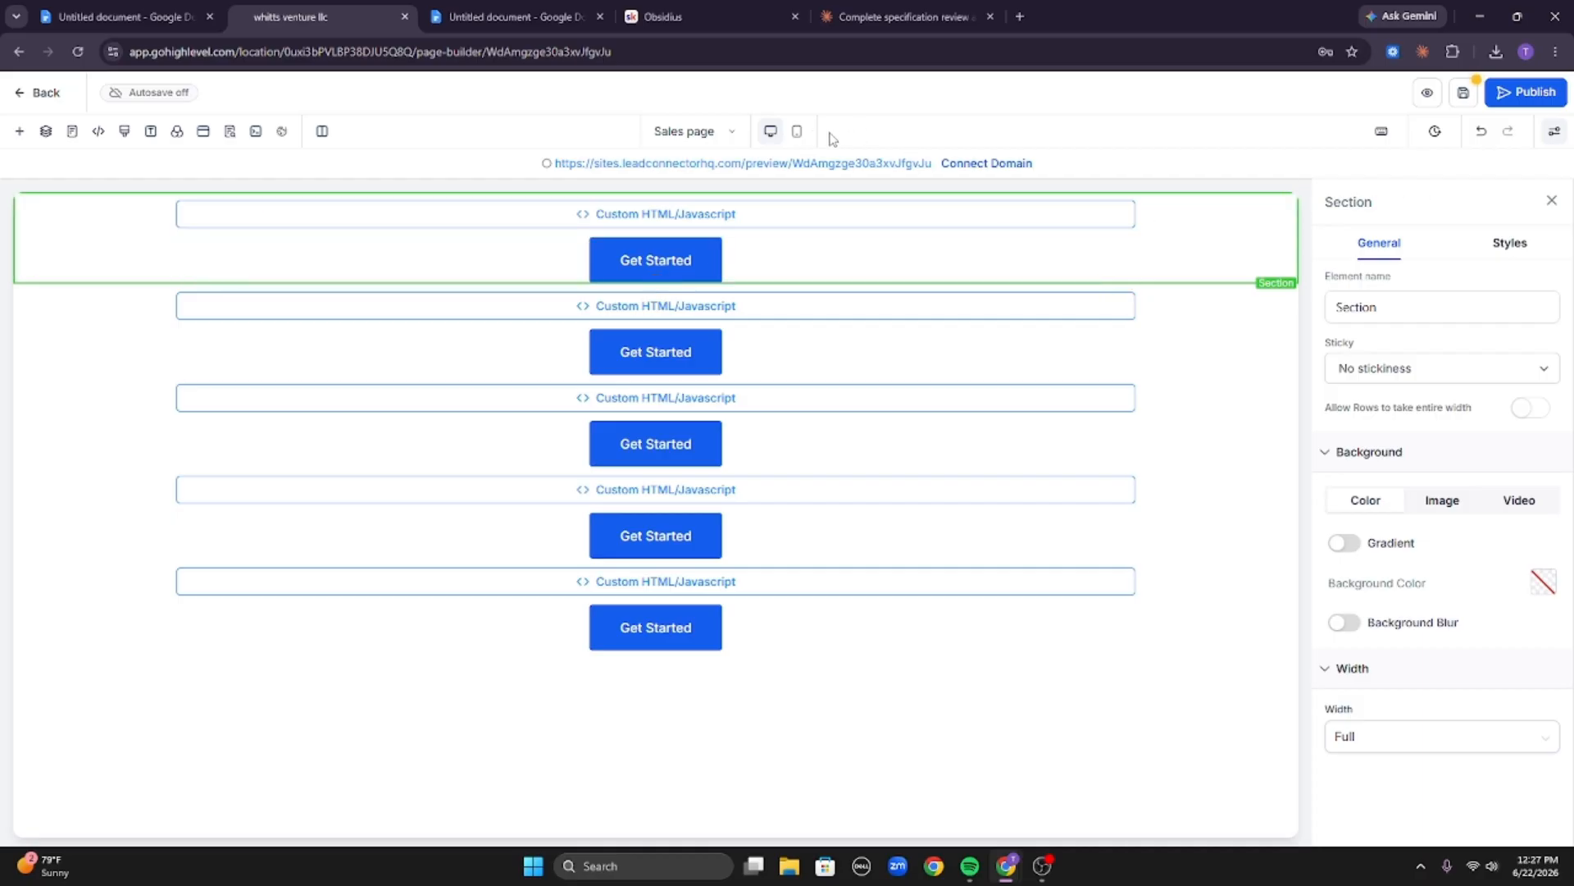
click(797, 131)
click(780, 220)
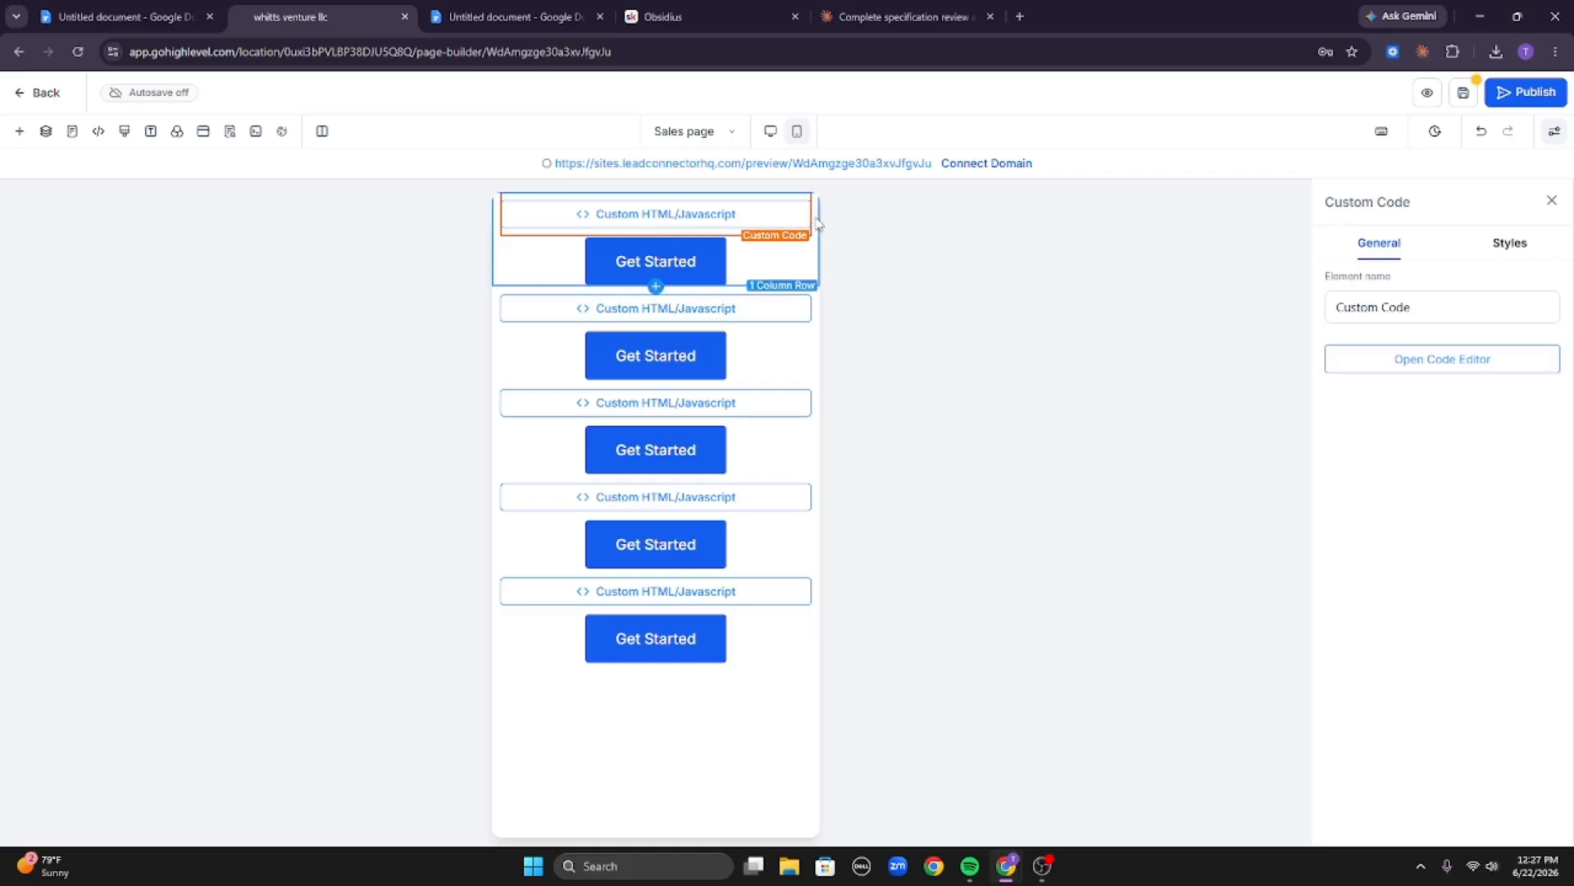
click(818, 223)
click(785, 230)
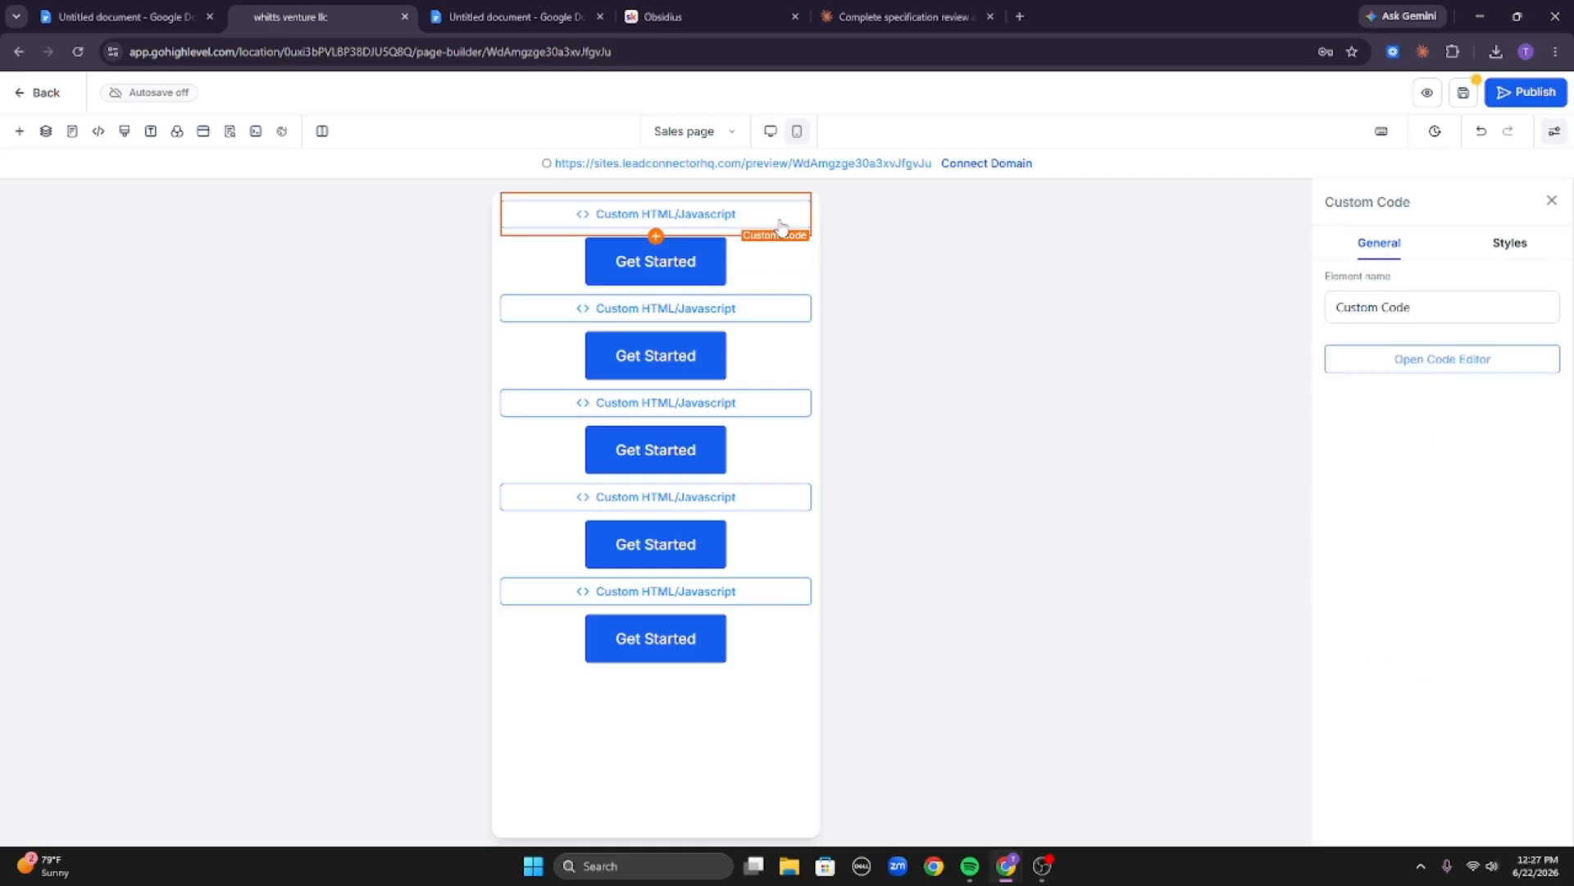
click(1499, 246)
click(1437, 333)
click(1468, 429)
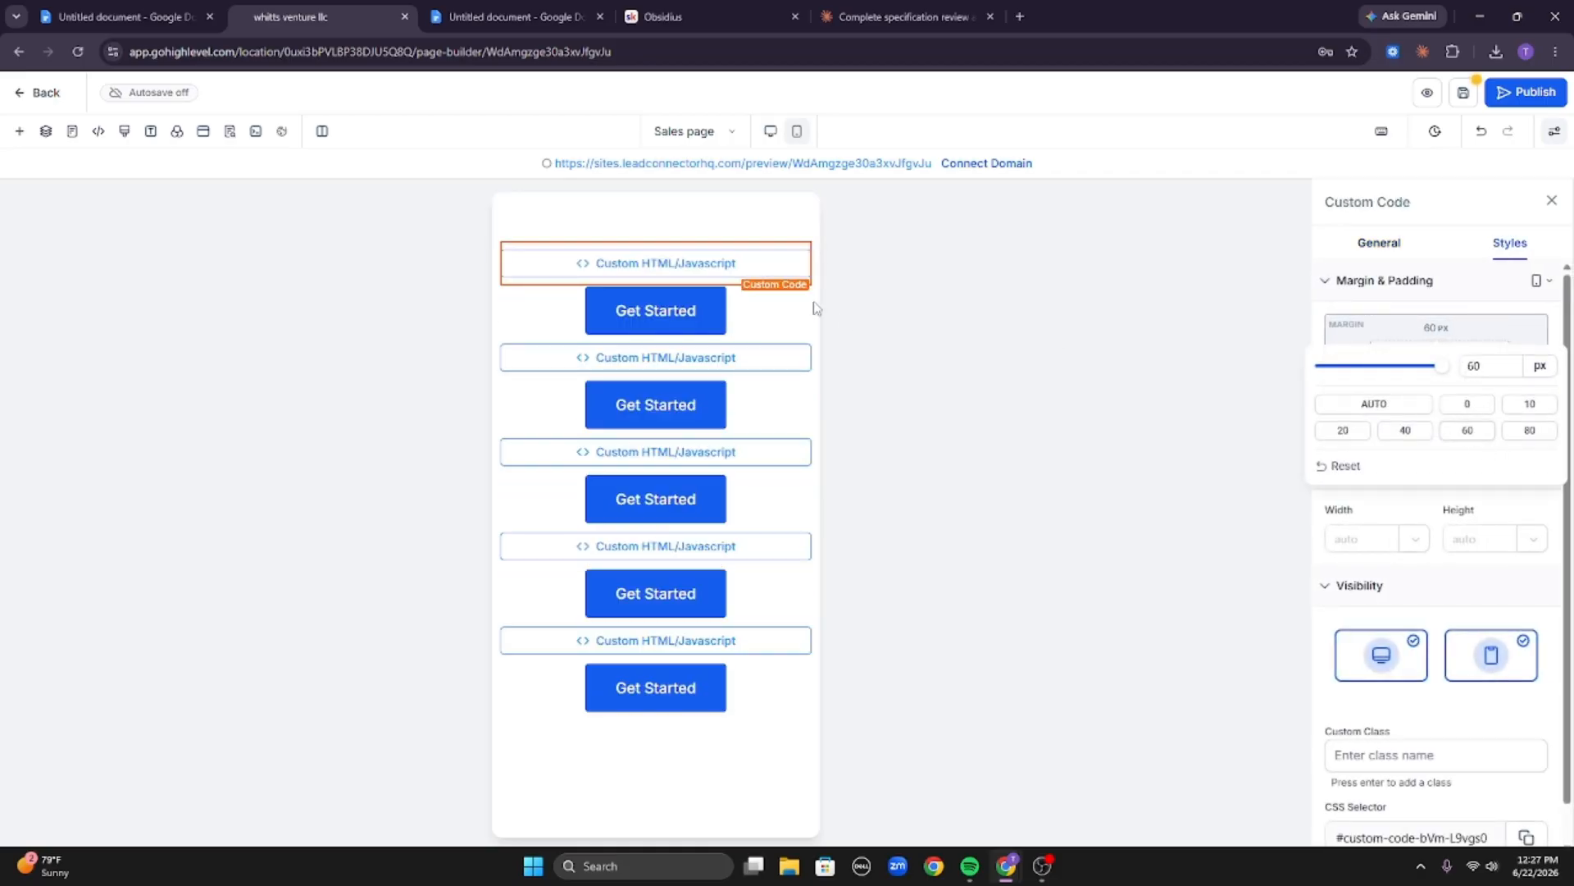
click(793, 227)
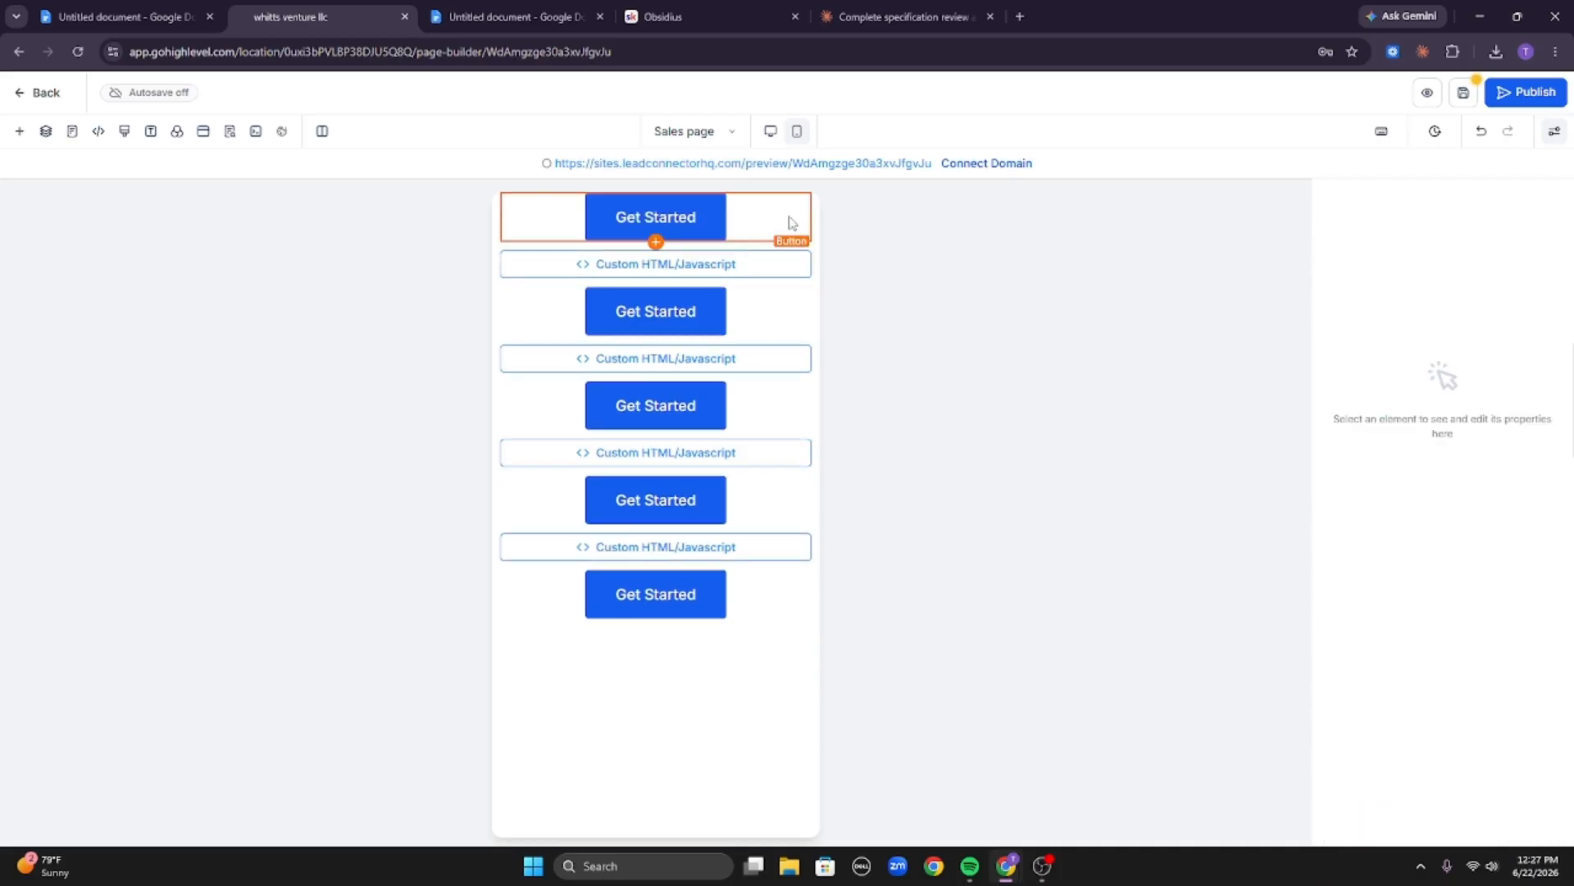
Set the top button-only section to Stick to bottom on scroll.
click(748, 221)
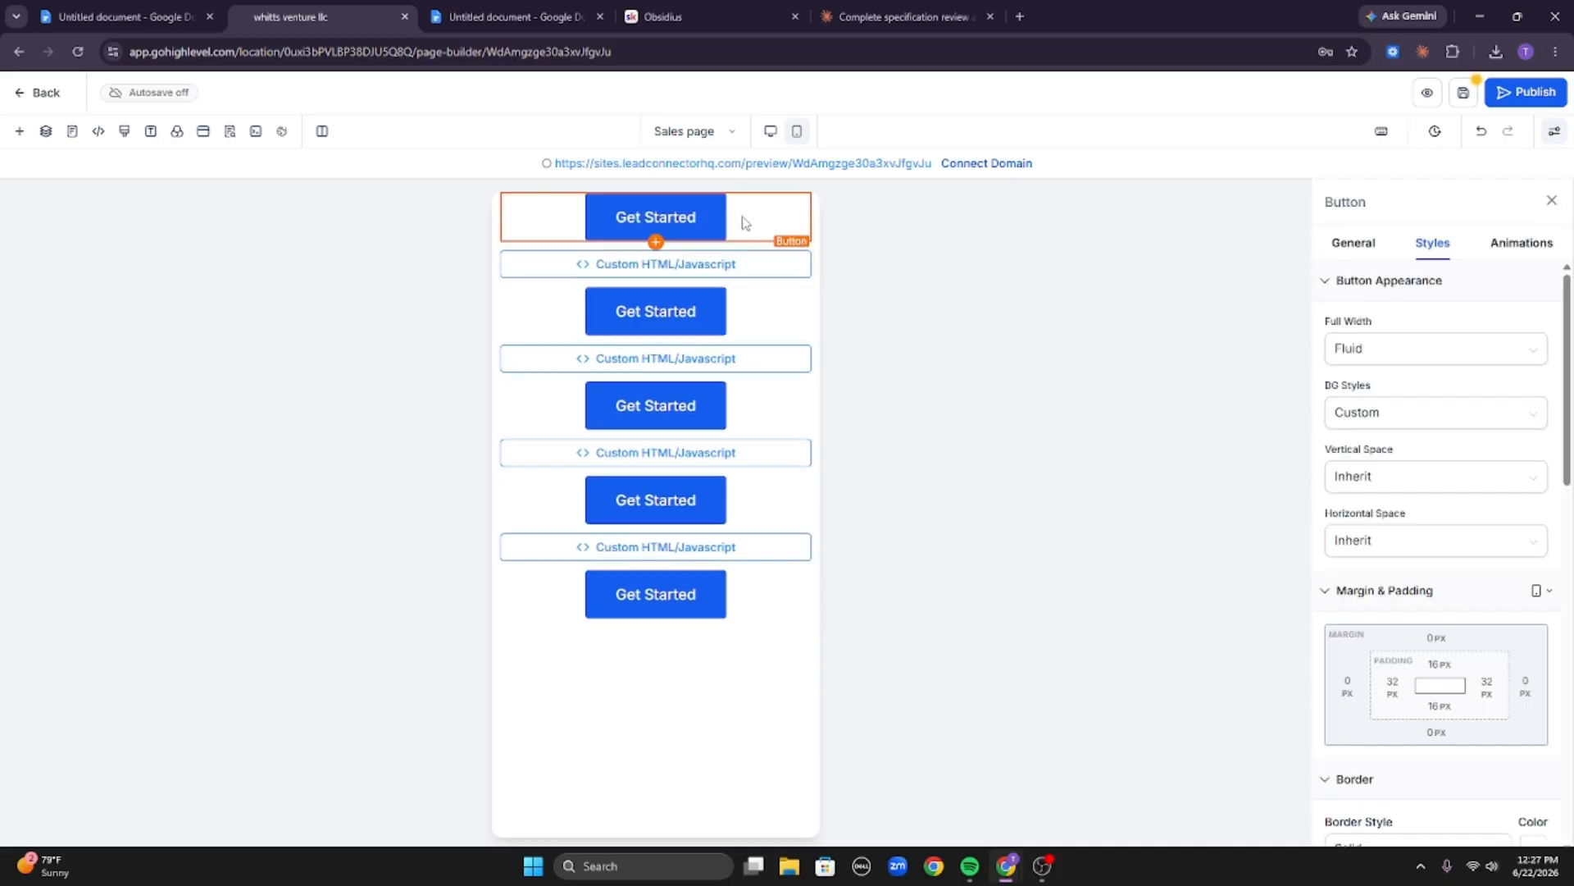
click(500, 215)
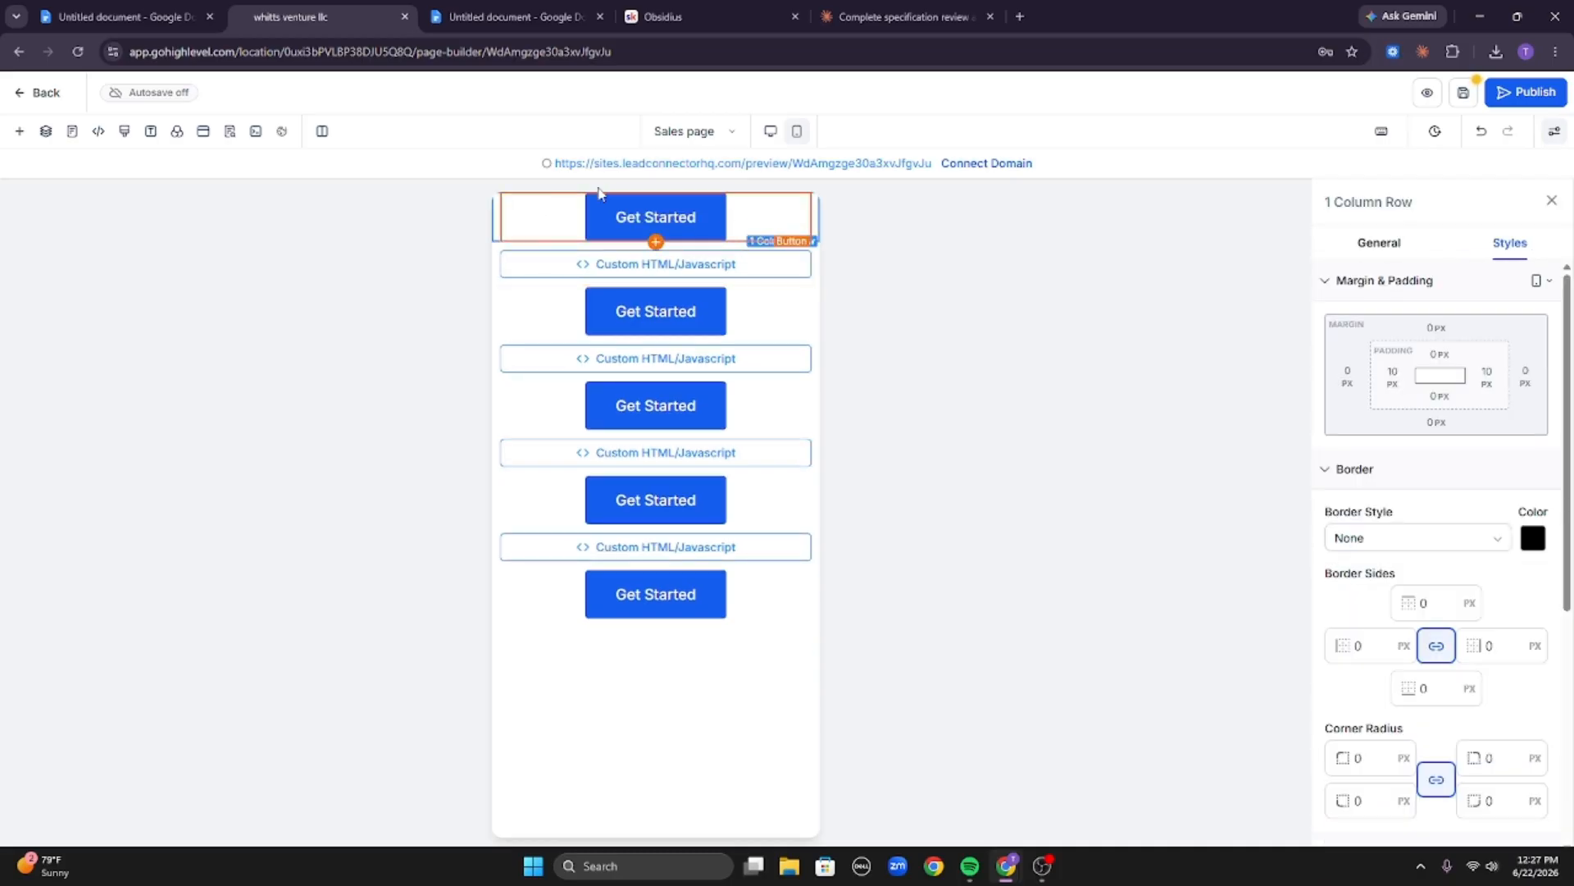
click(770, 131)
click(1205, 229)
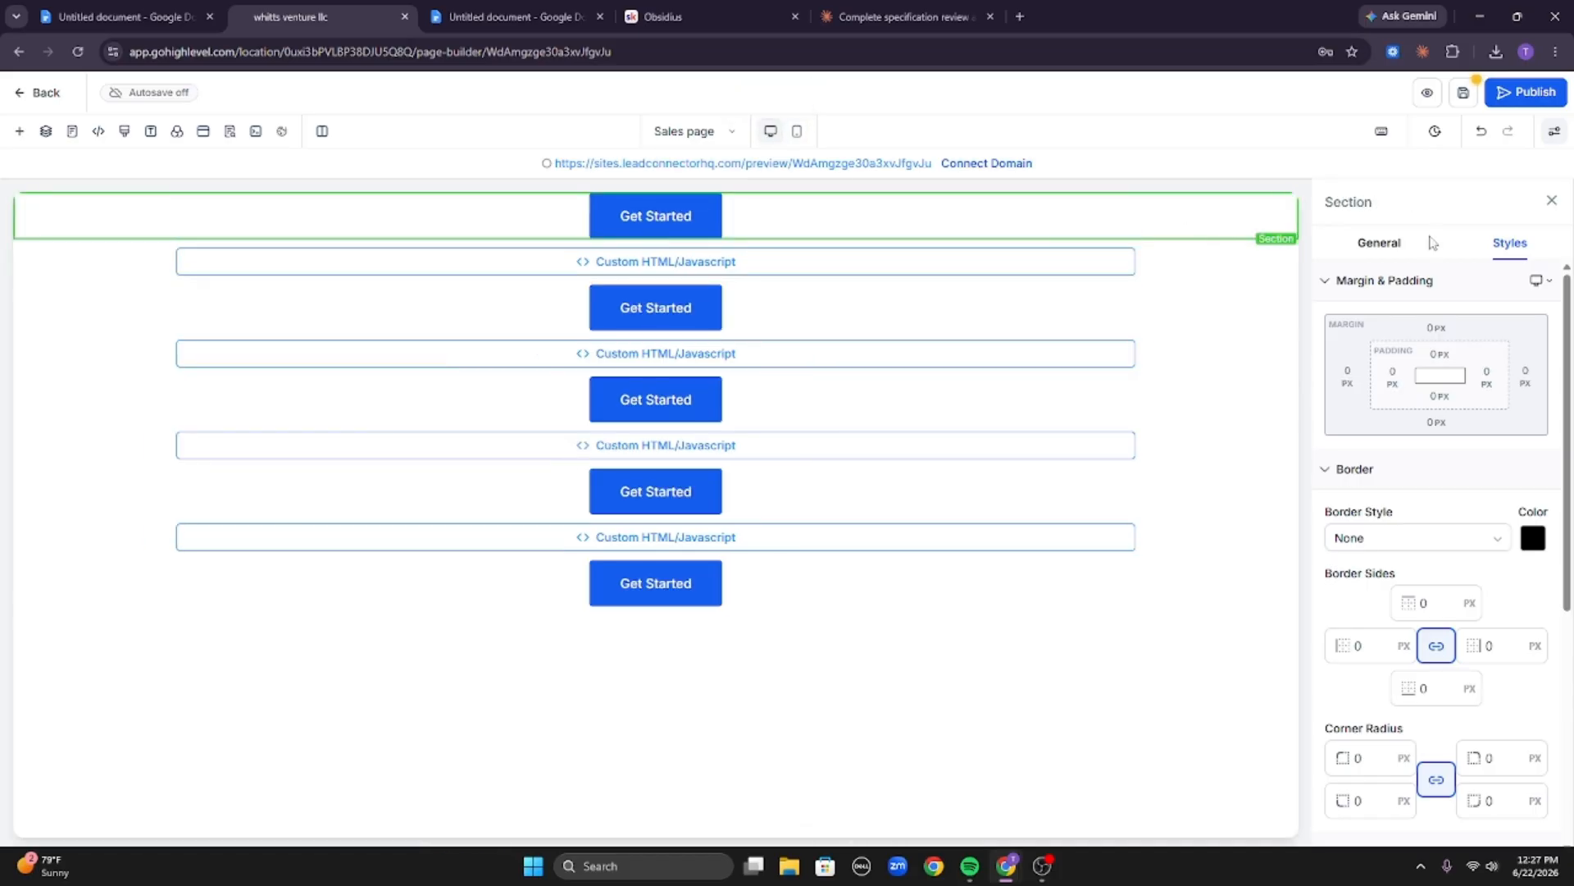
click(1386, 243)
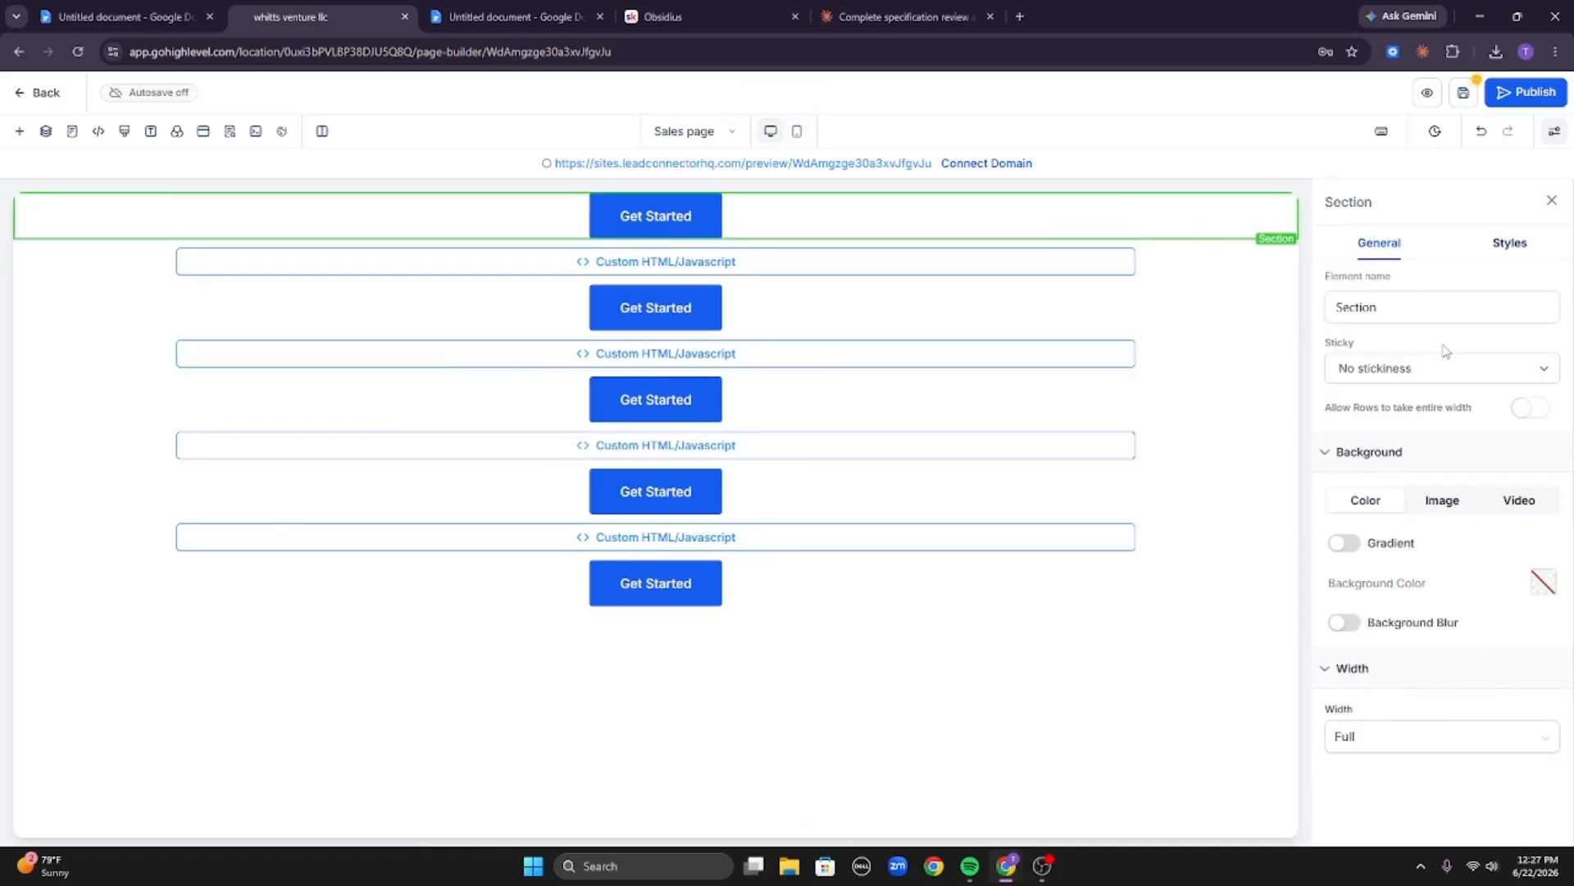
click(1456, 374)
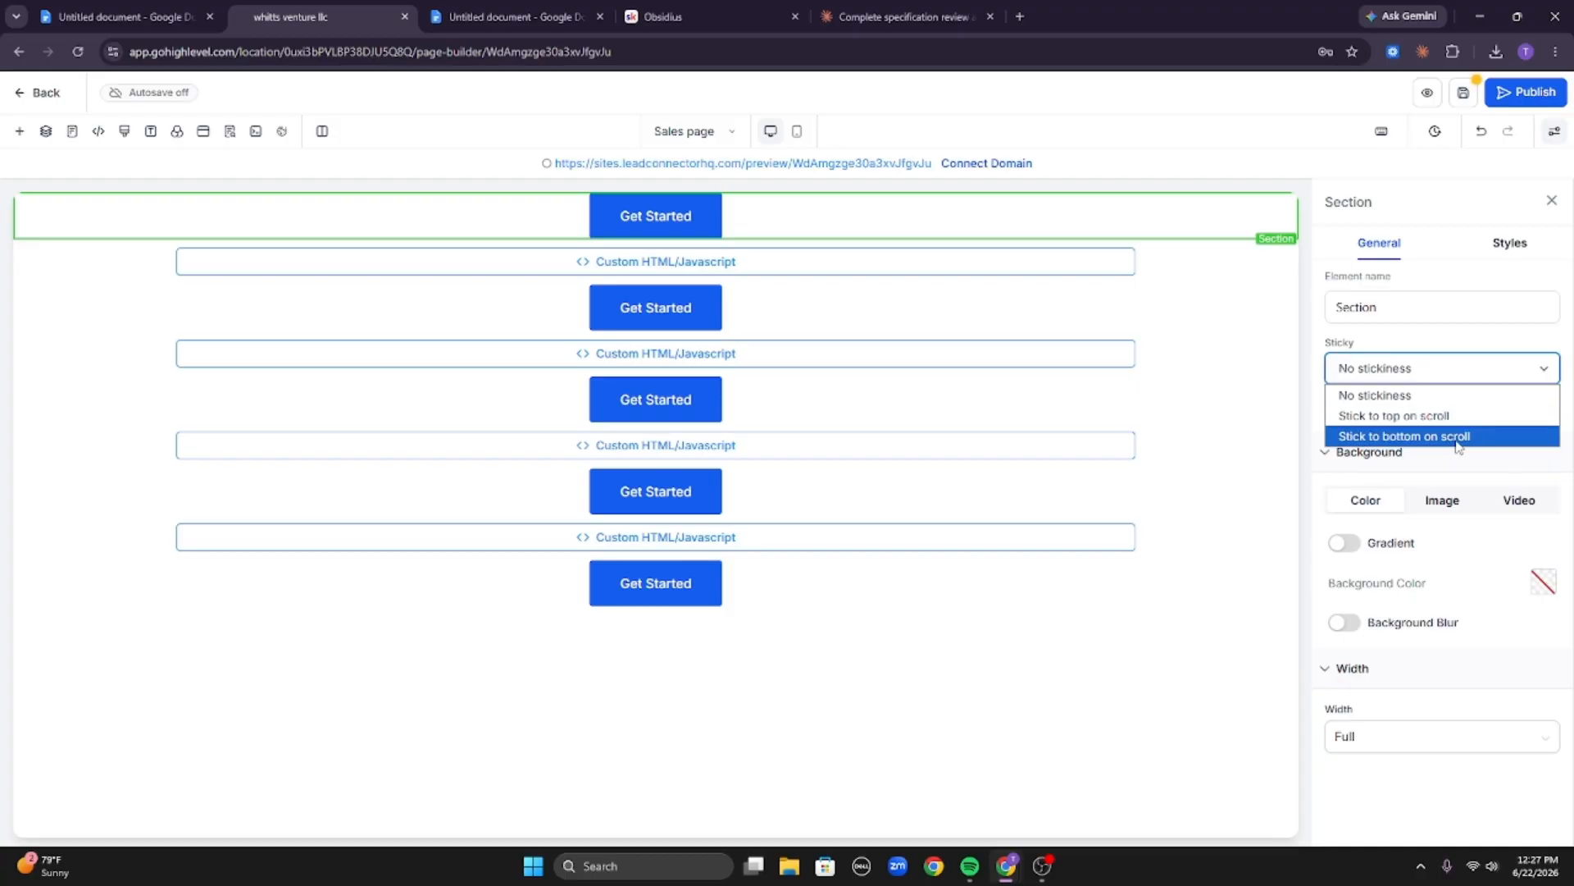
click(1456, 441)
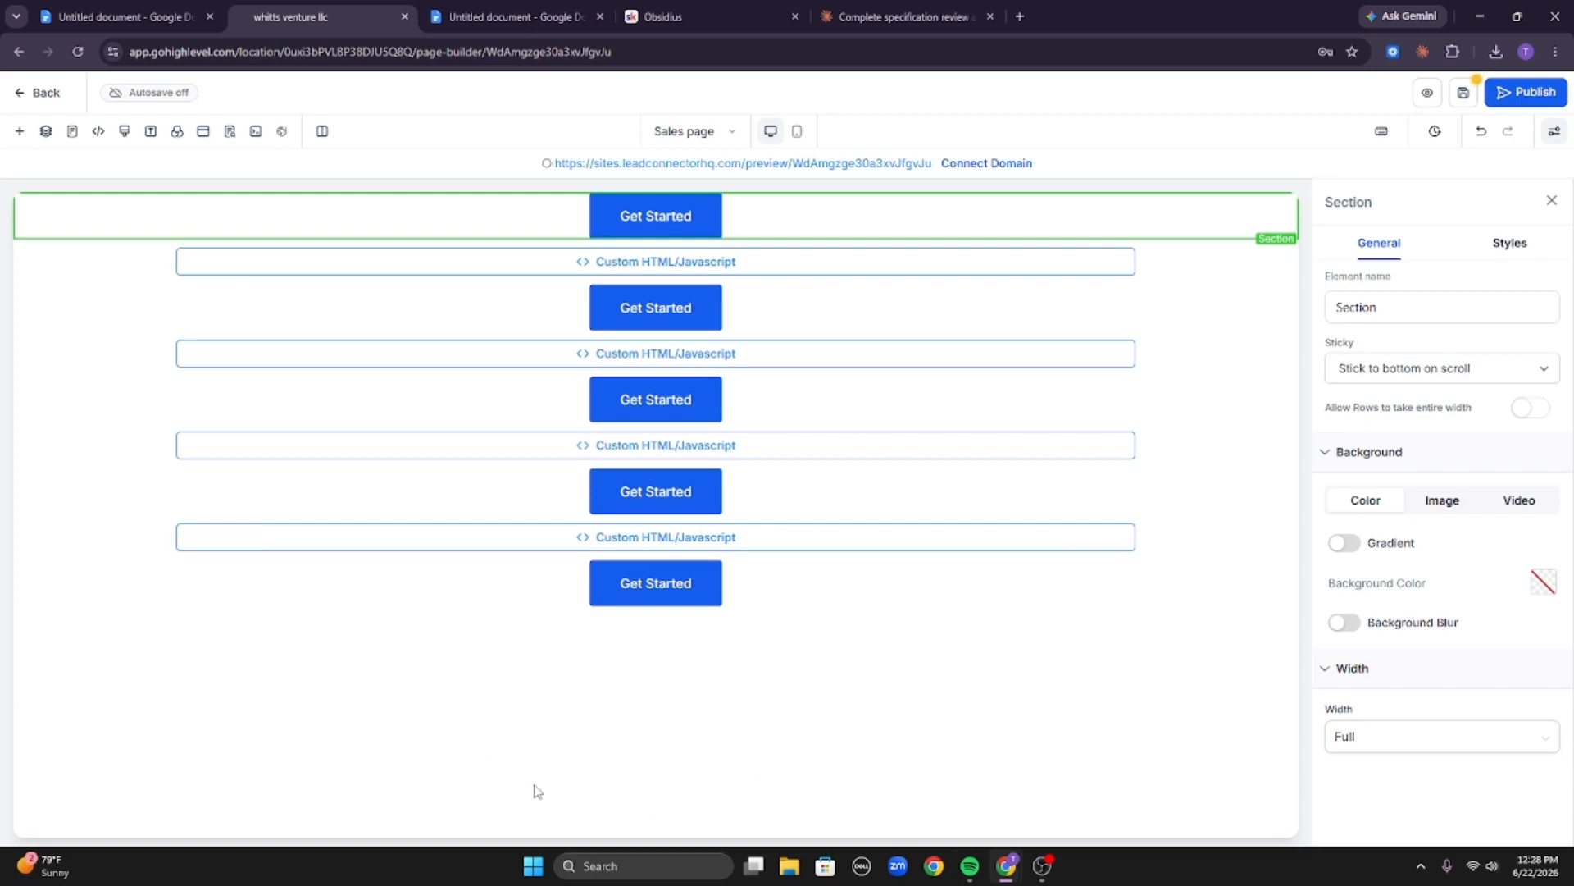
Check on Claude's sales page generation, then return to the builder in mobile view.
click(796, 131)
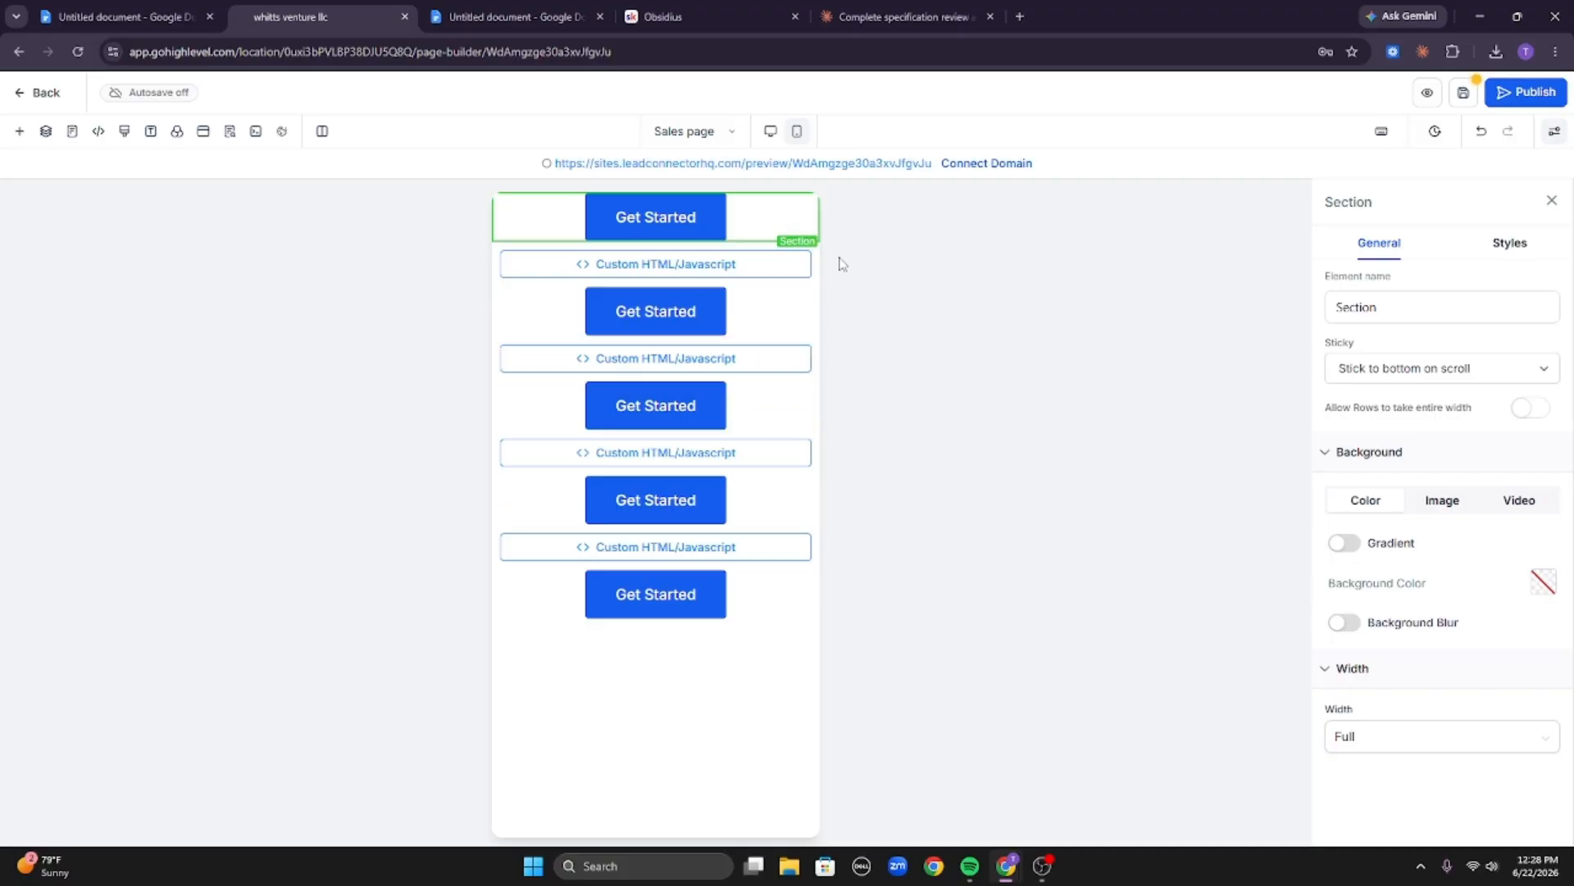
click(902, 17)
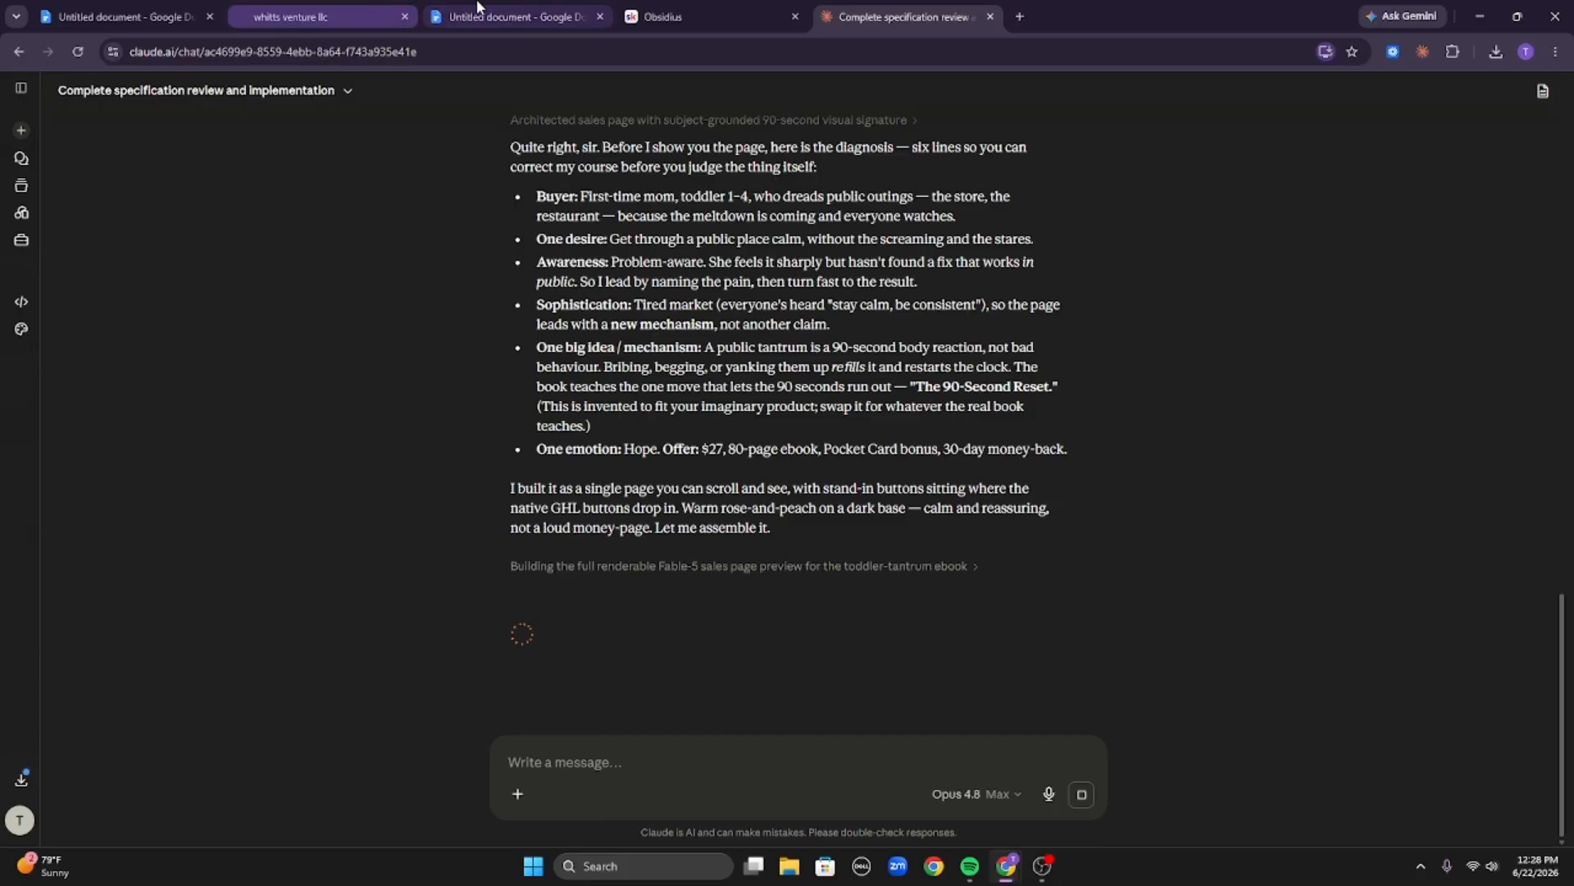
click(373, 9)
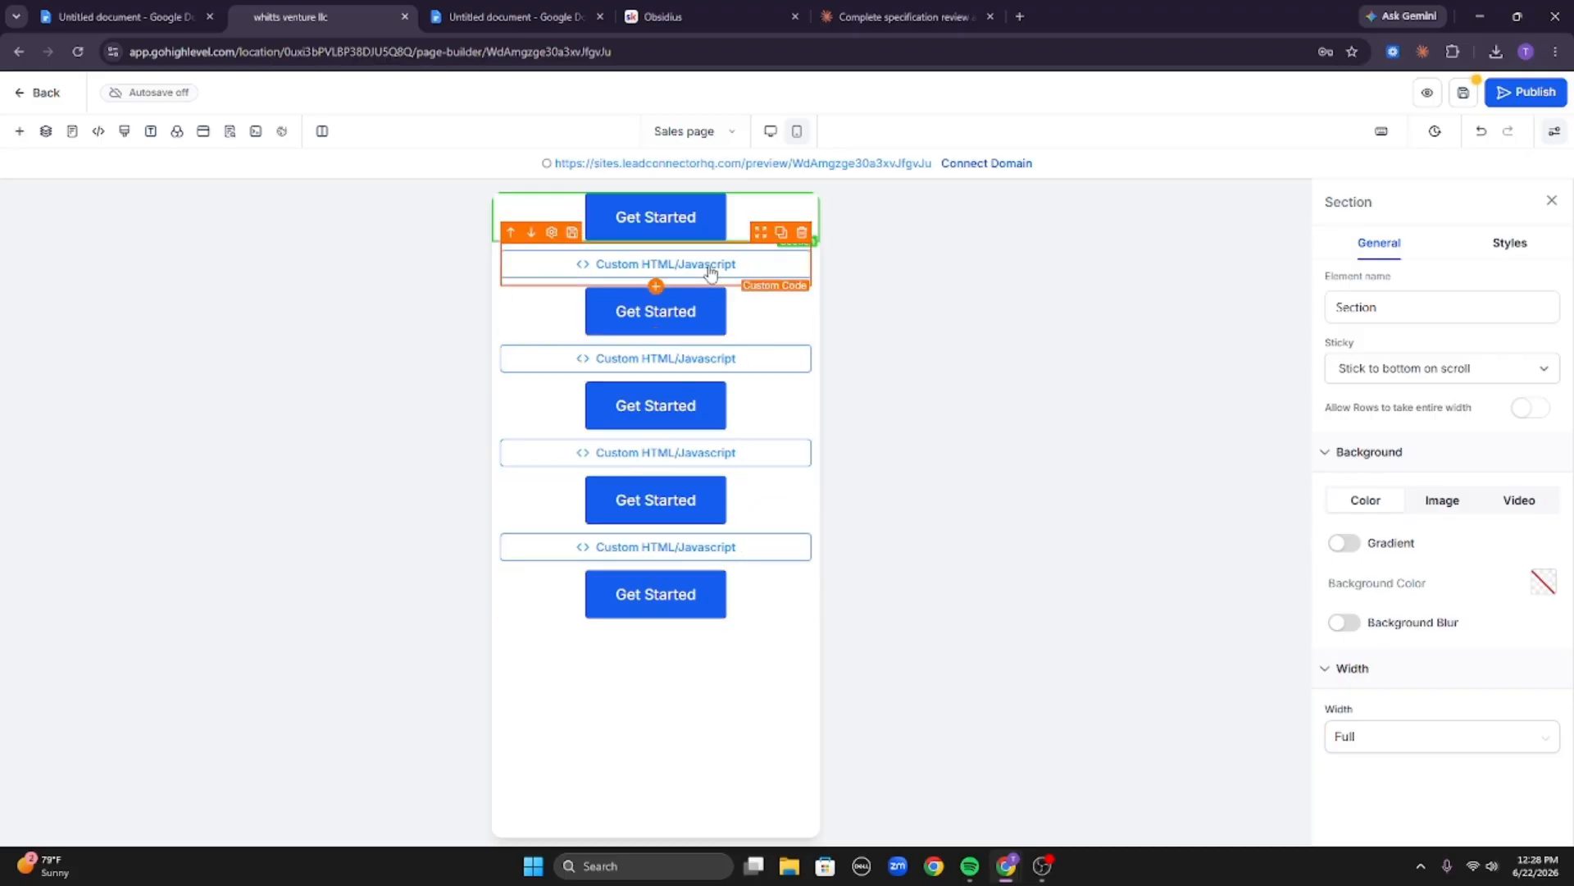
Set the left and right padding of the top button row to 0 px.
click(734, 220)
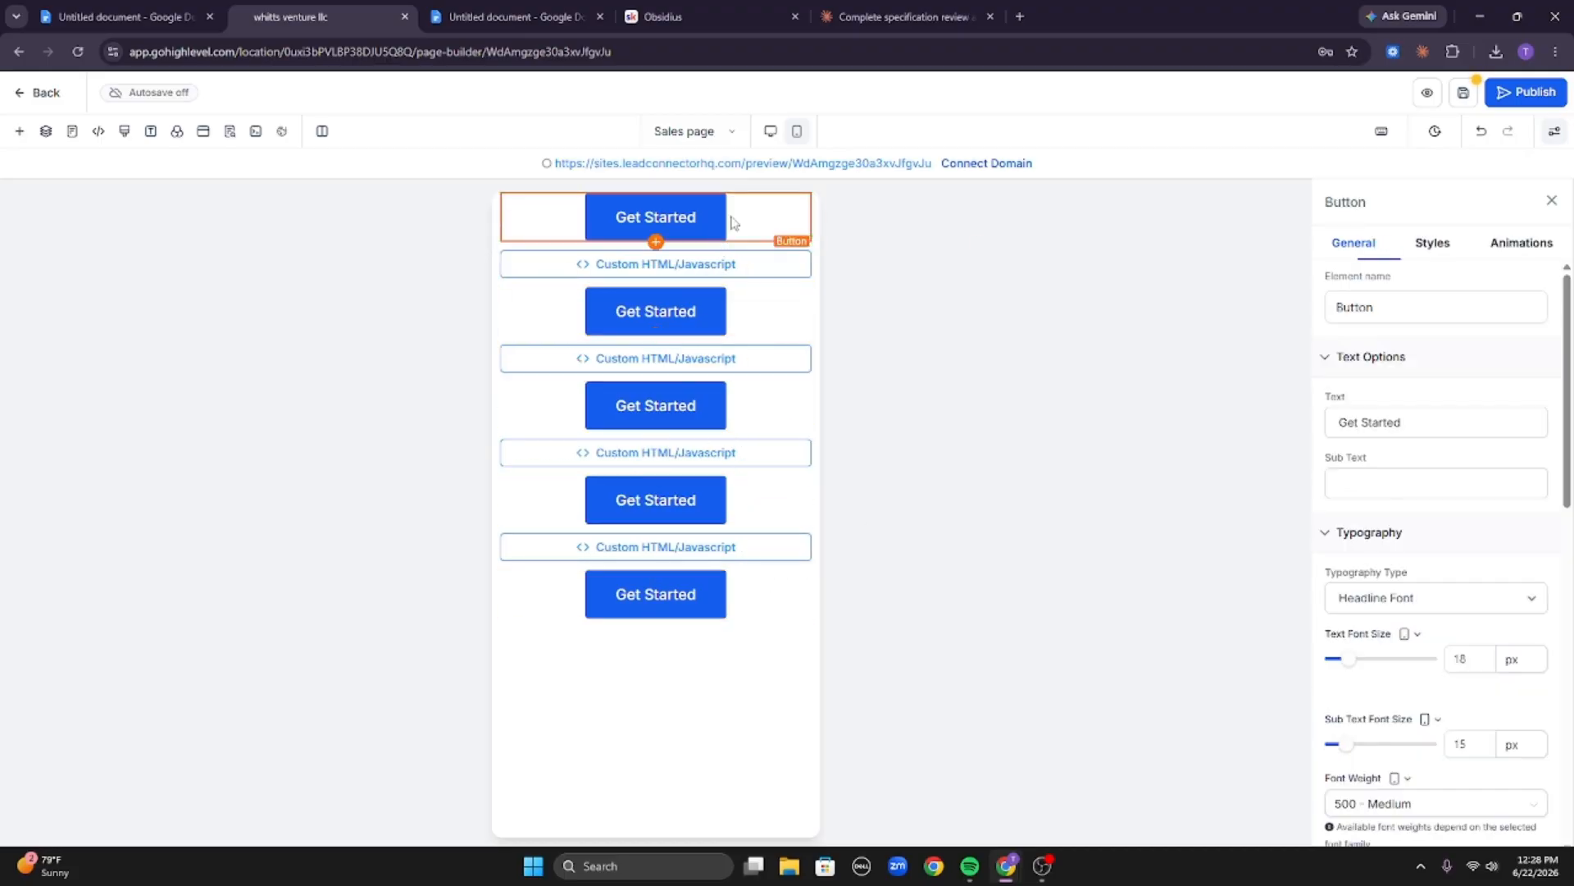
click(507, 228)
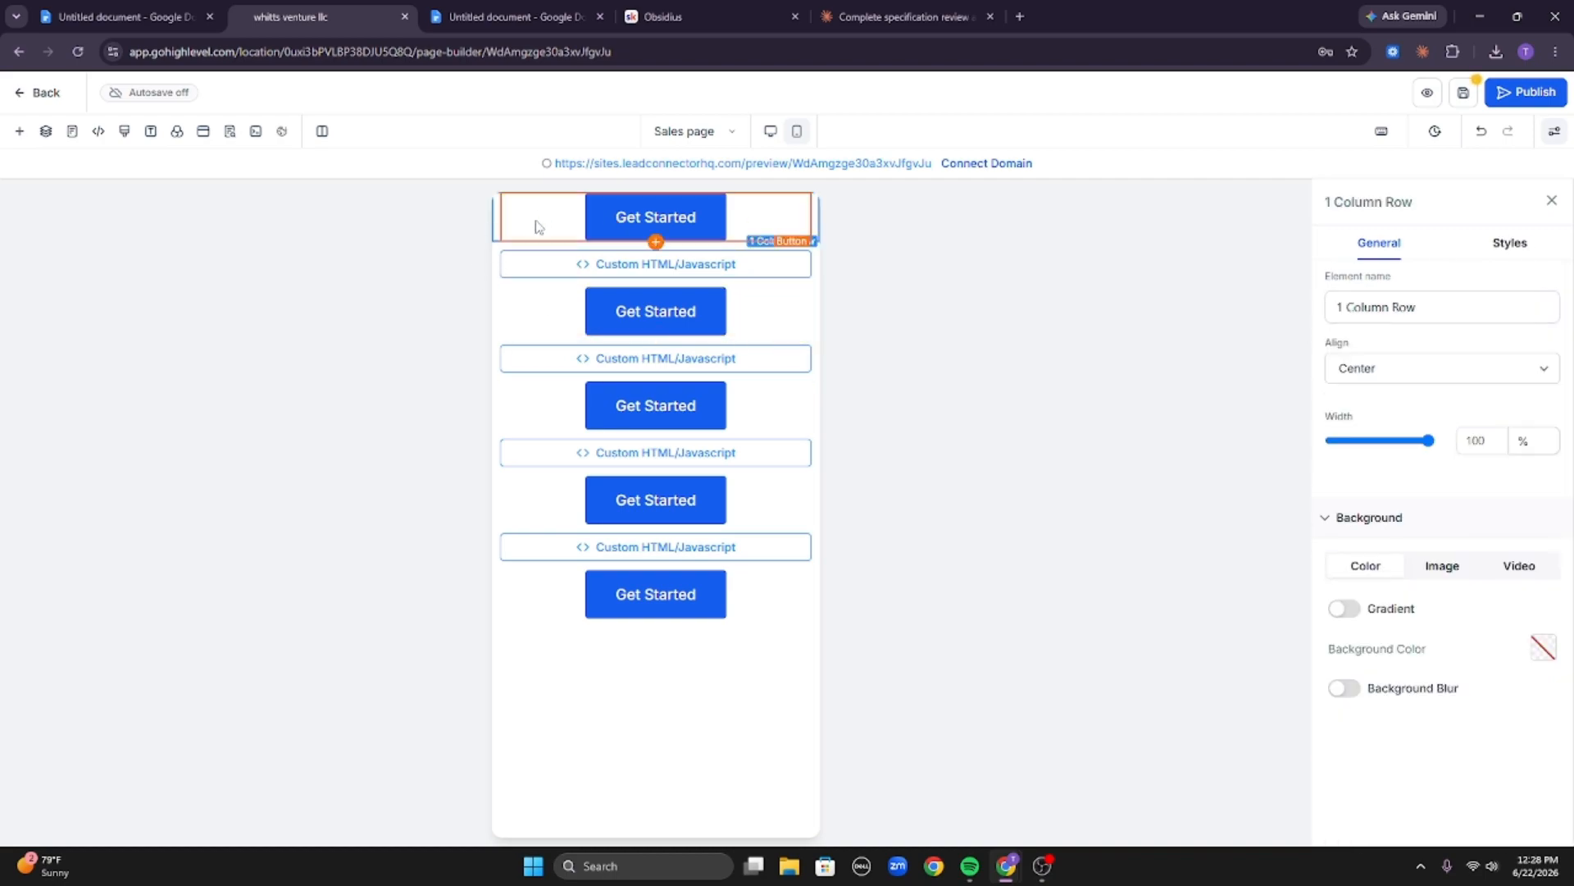
click(1507, 247)
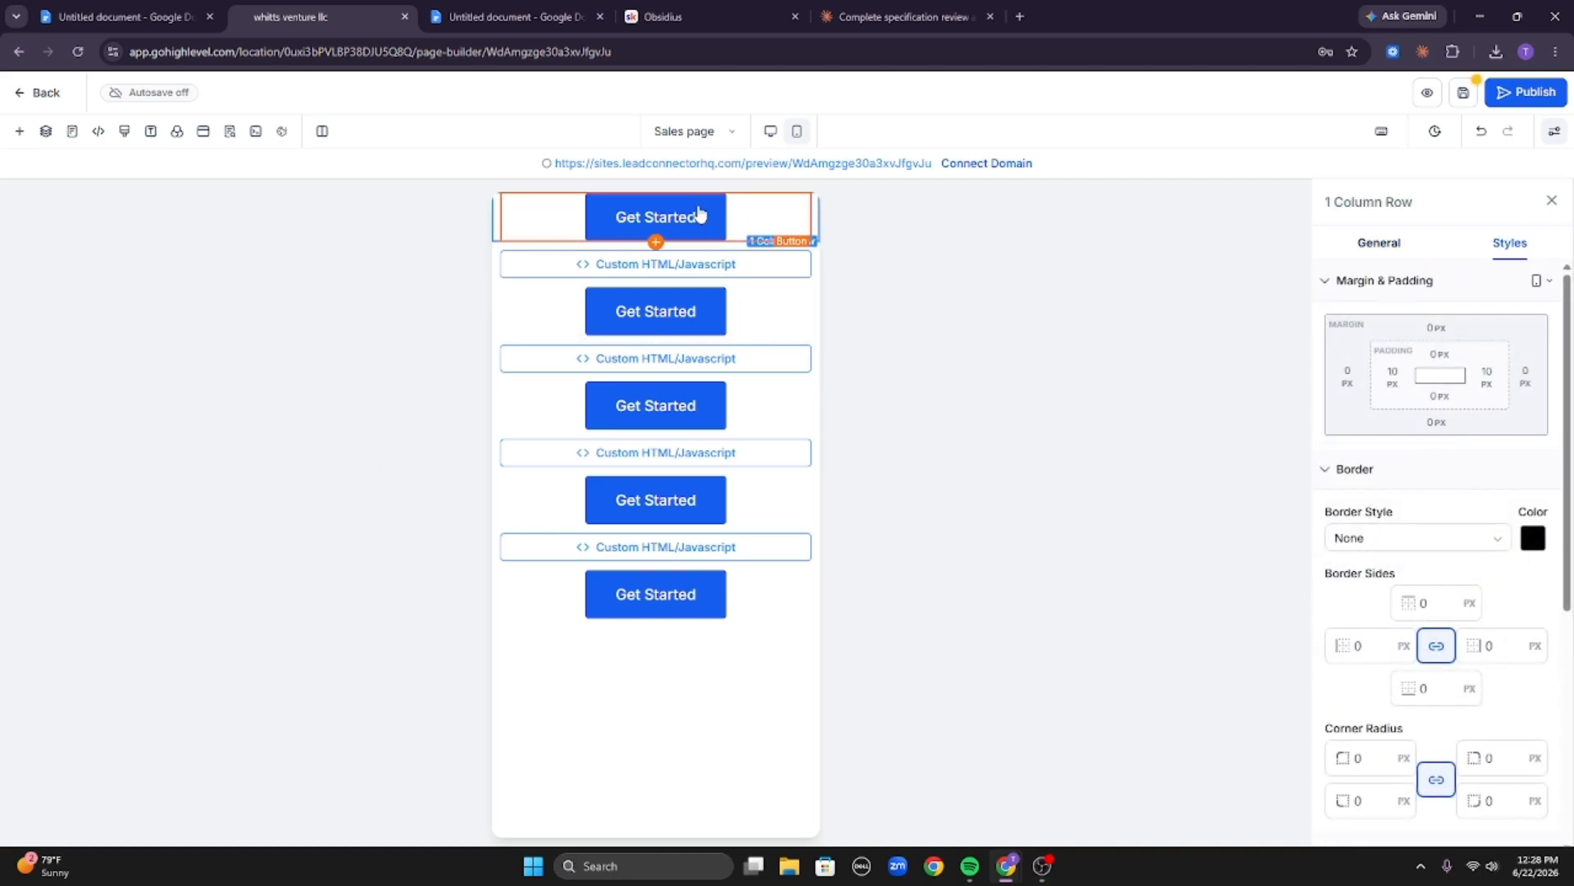
click(1392, 378)
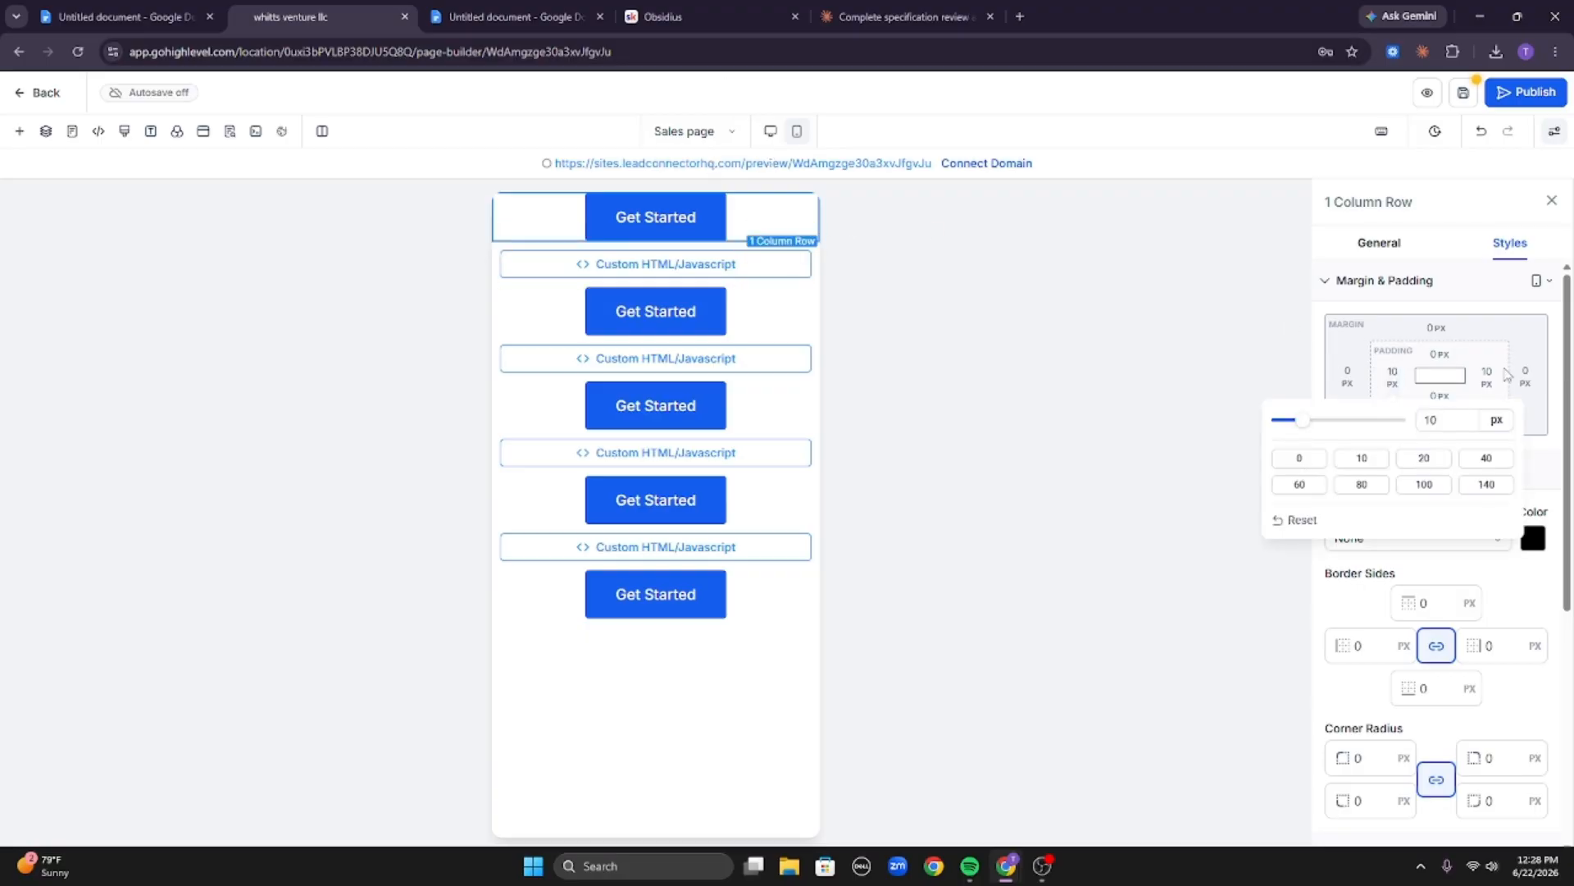
click(1323, 457)
click(1491, 380)
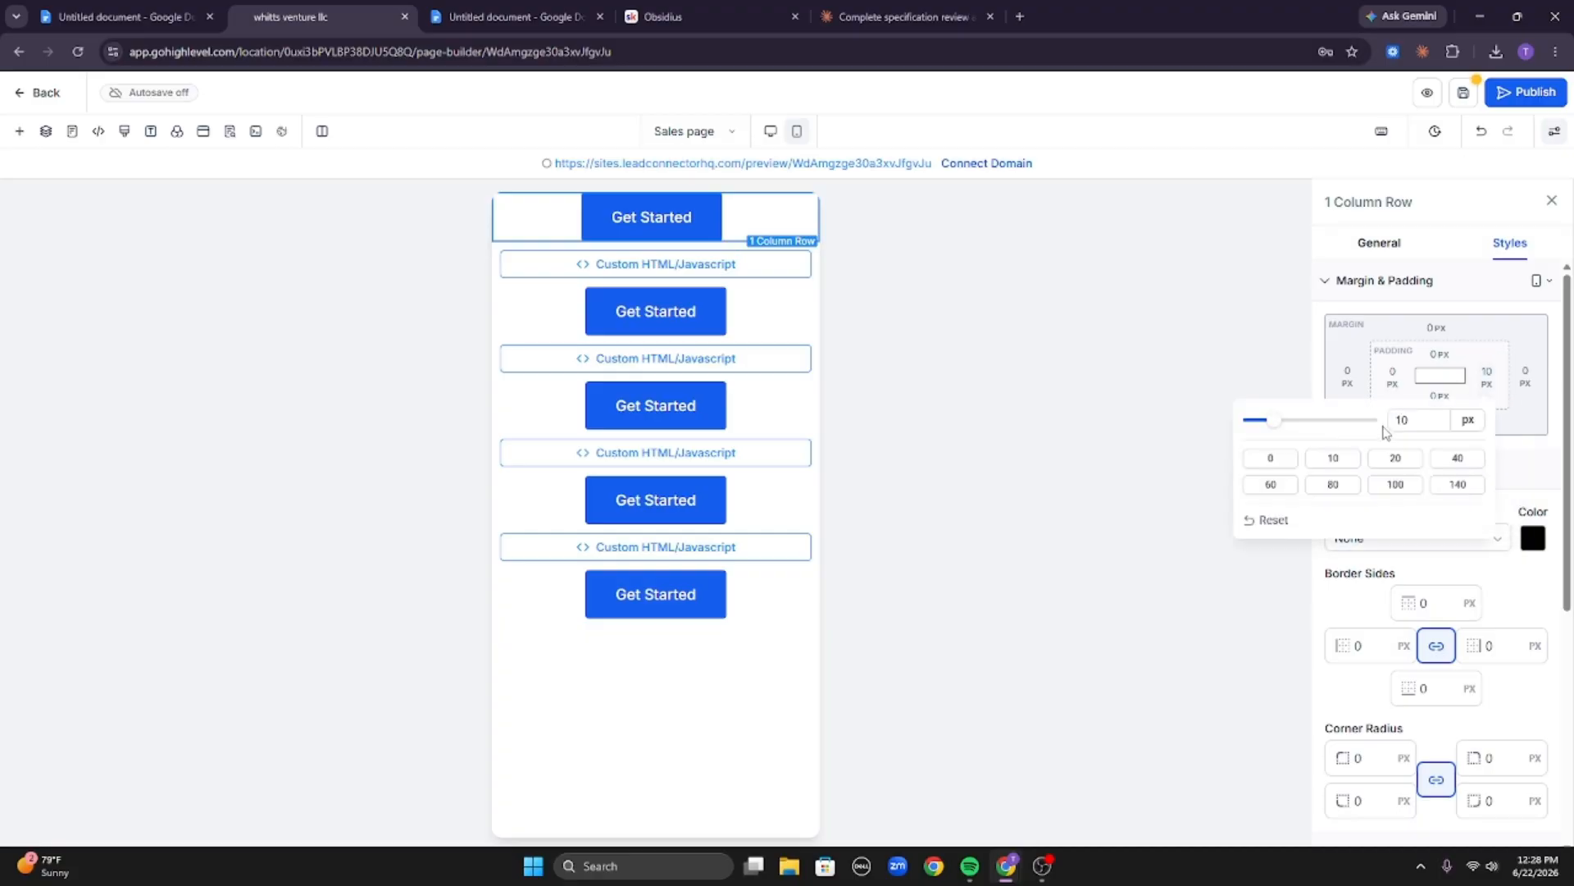
click(1294, 461)
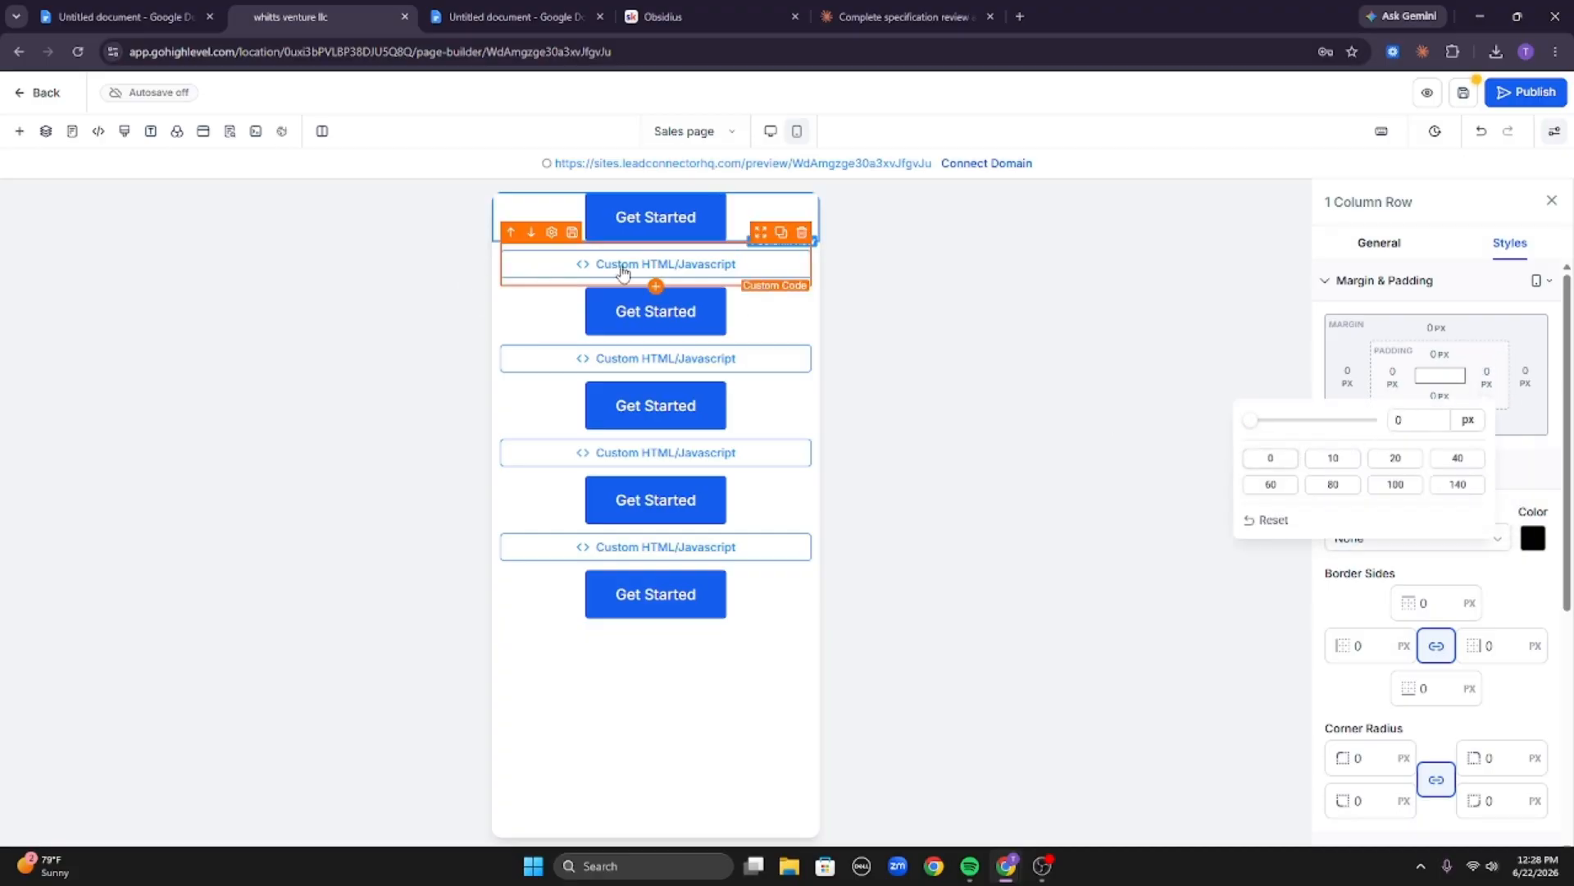
Set the left and right padding of the second row, with code and button, to 0 px.
click(814, 319)
click(1393, 377)
click(1304, 458)
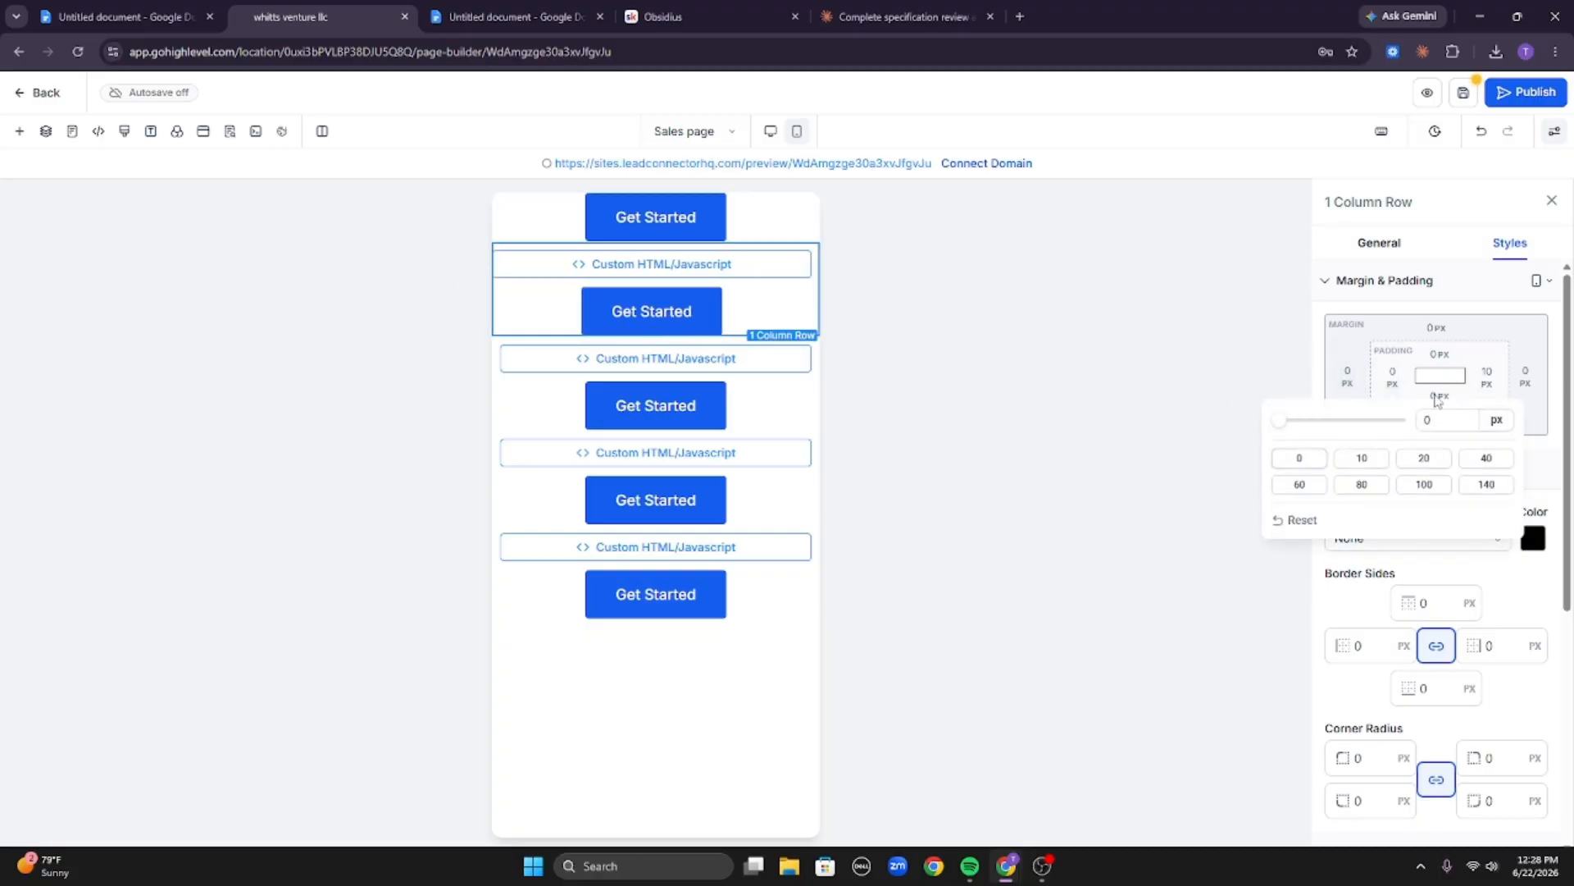
click(1489, 378)
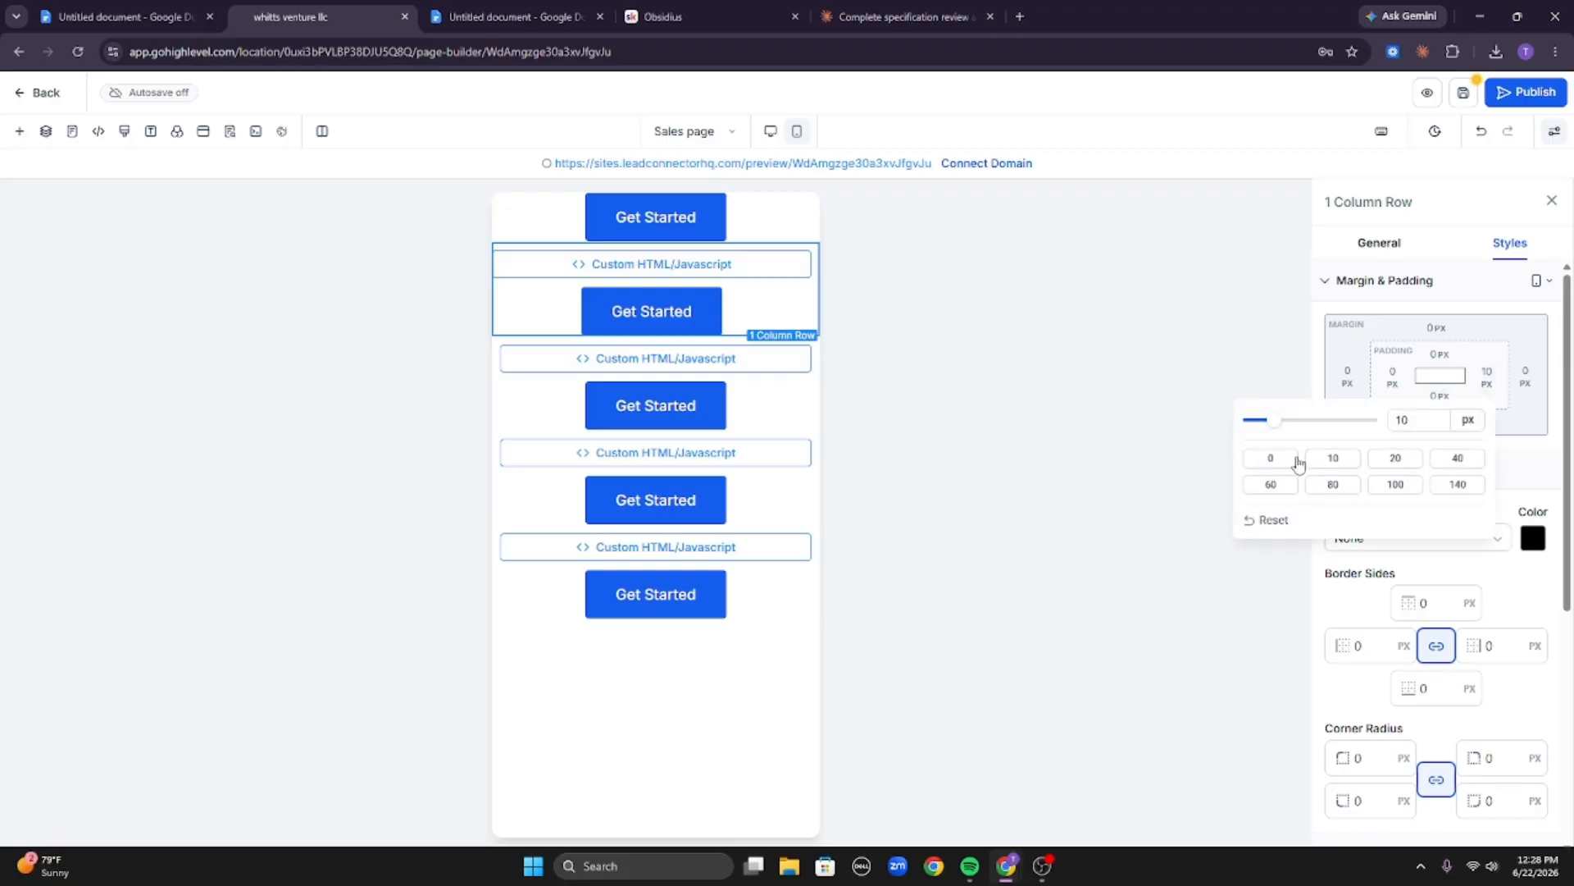
click(1253, 461)
Set the left and right padding of the third row, with code and button, to 0 px.
click(809, 412)
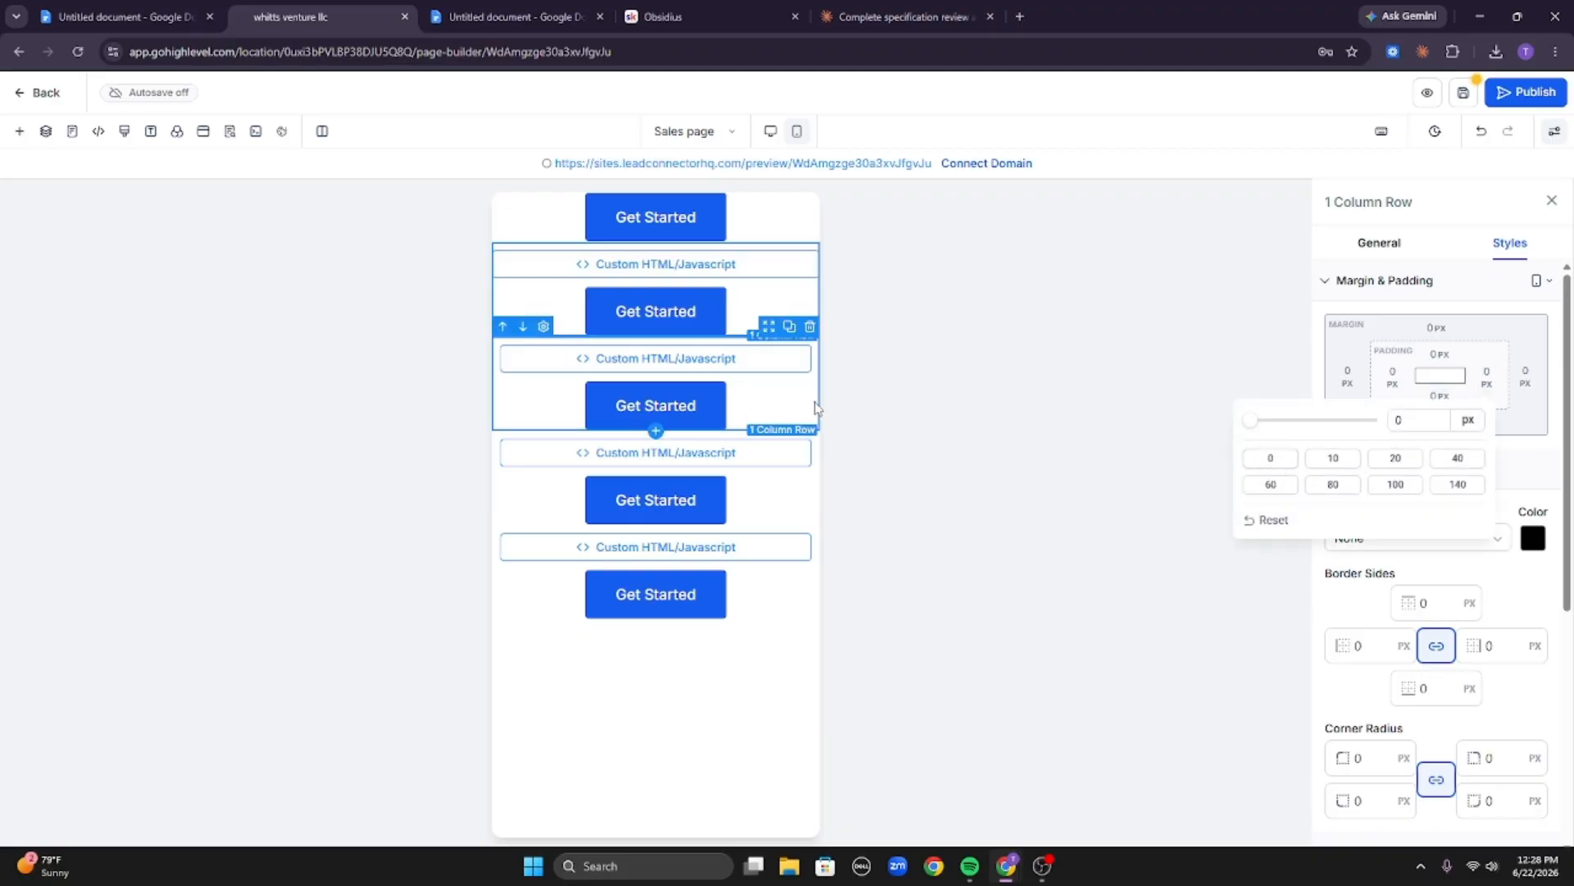
click(1392, 377)
click(1301, 458)
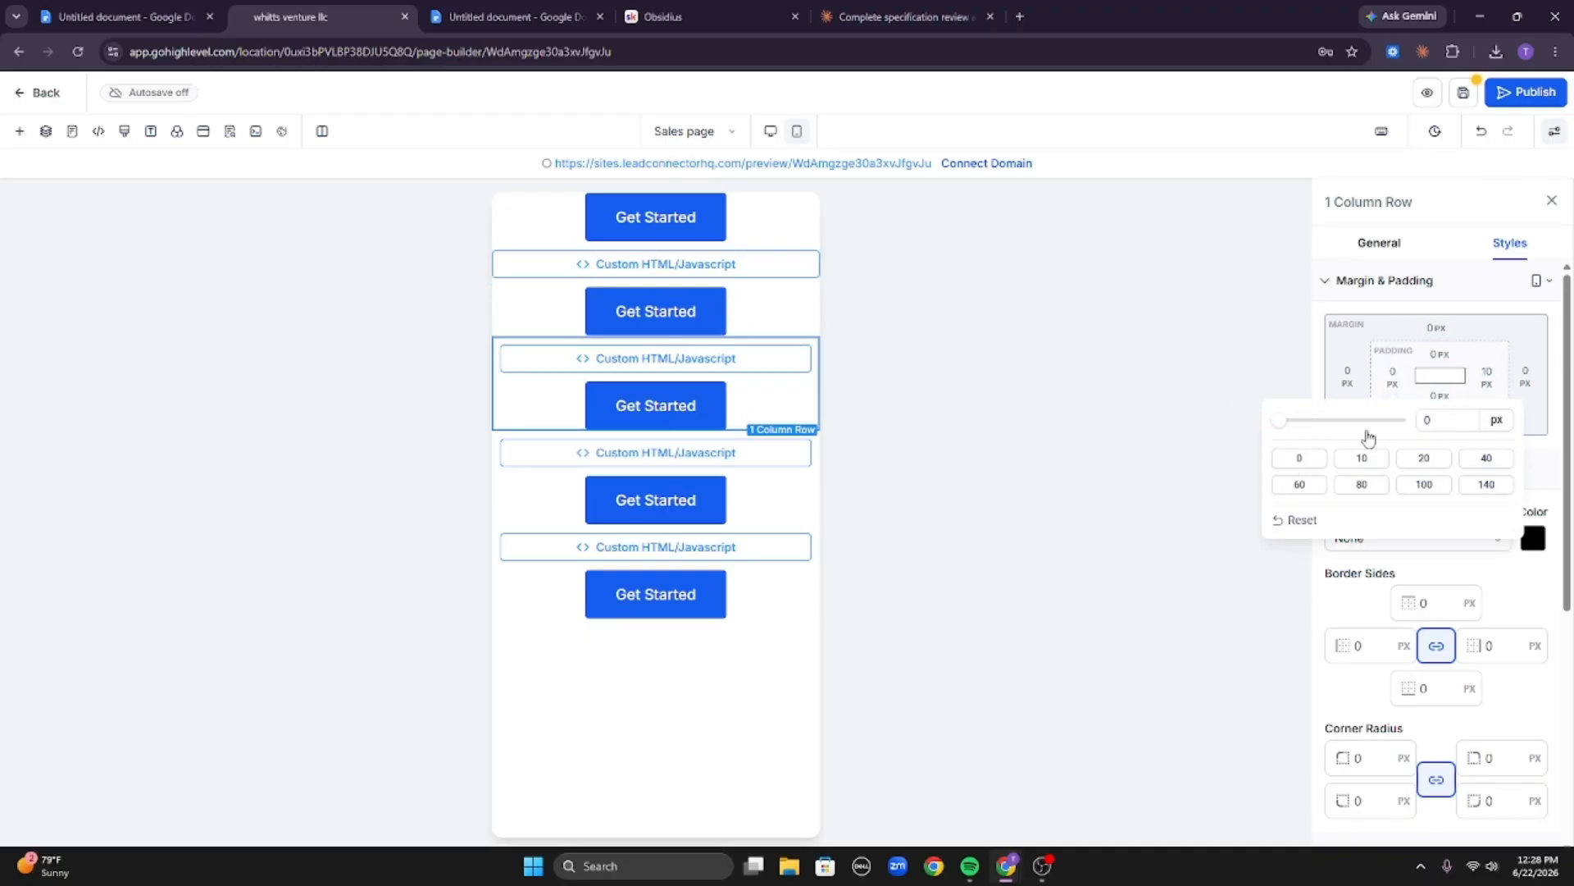
click(1484, 377)
click(1270, 457)
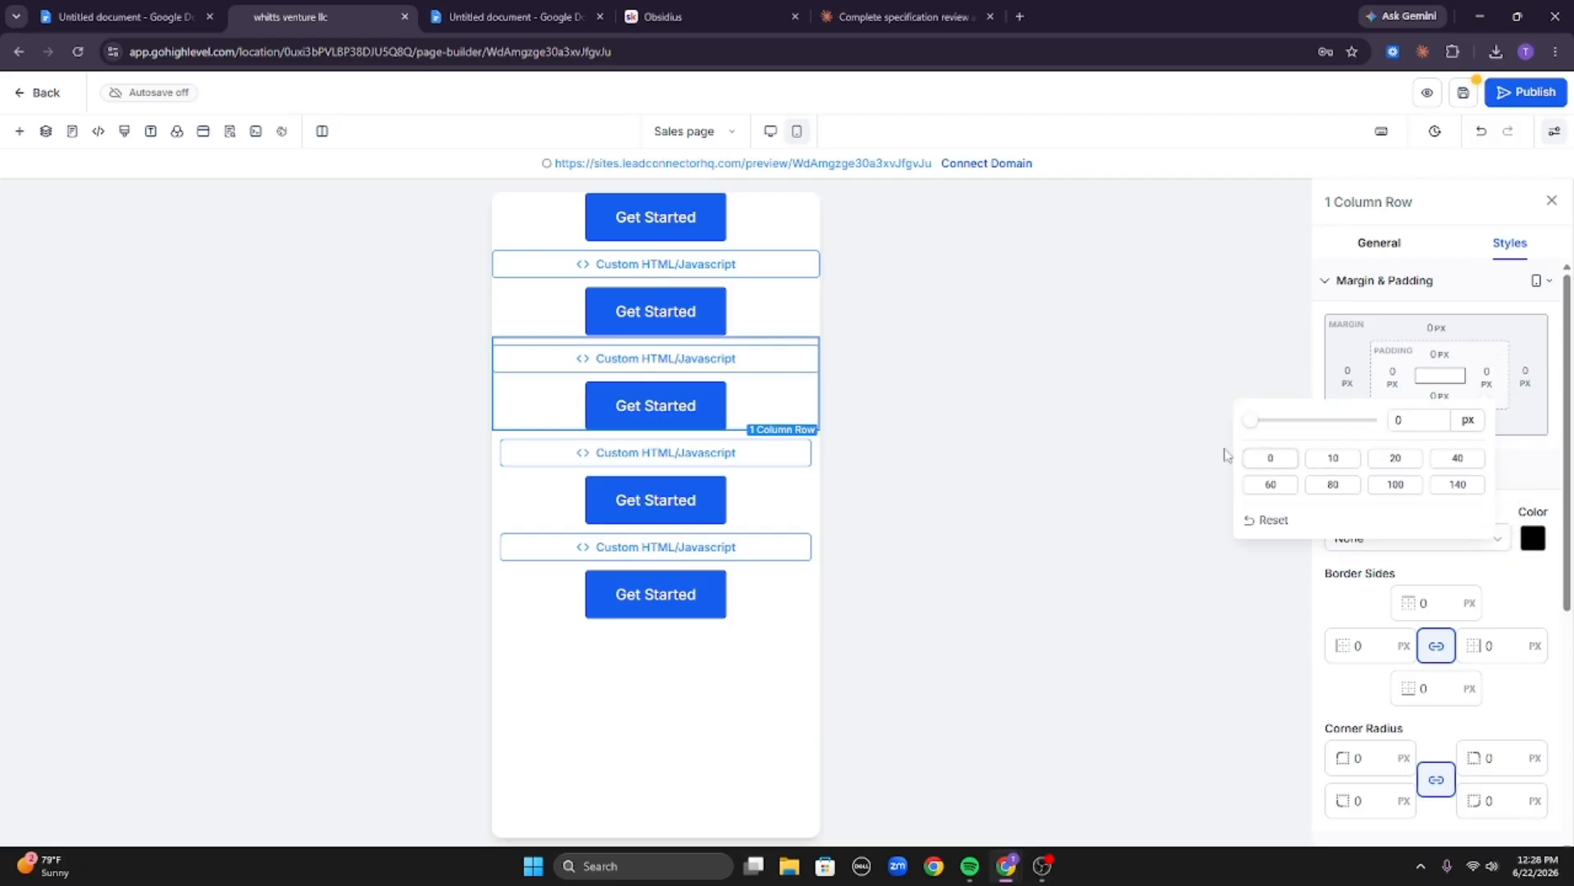
Set the left and right padding of the fourth row, with code and button, to 0 px.
click(797, 508)
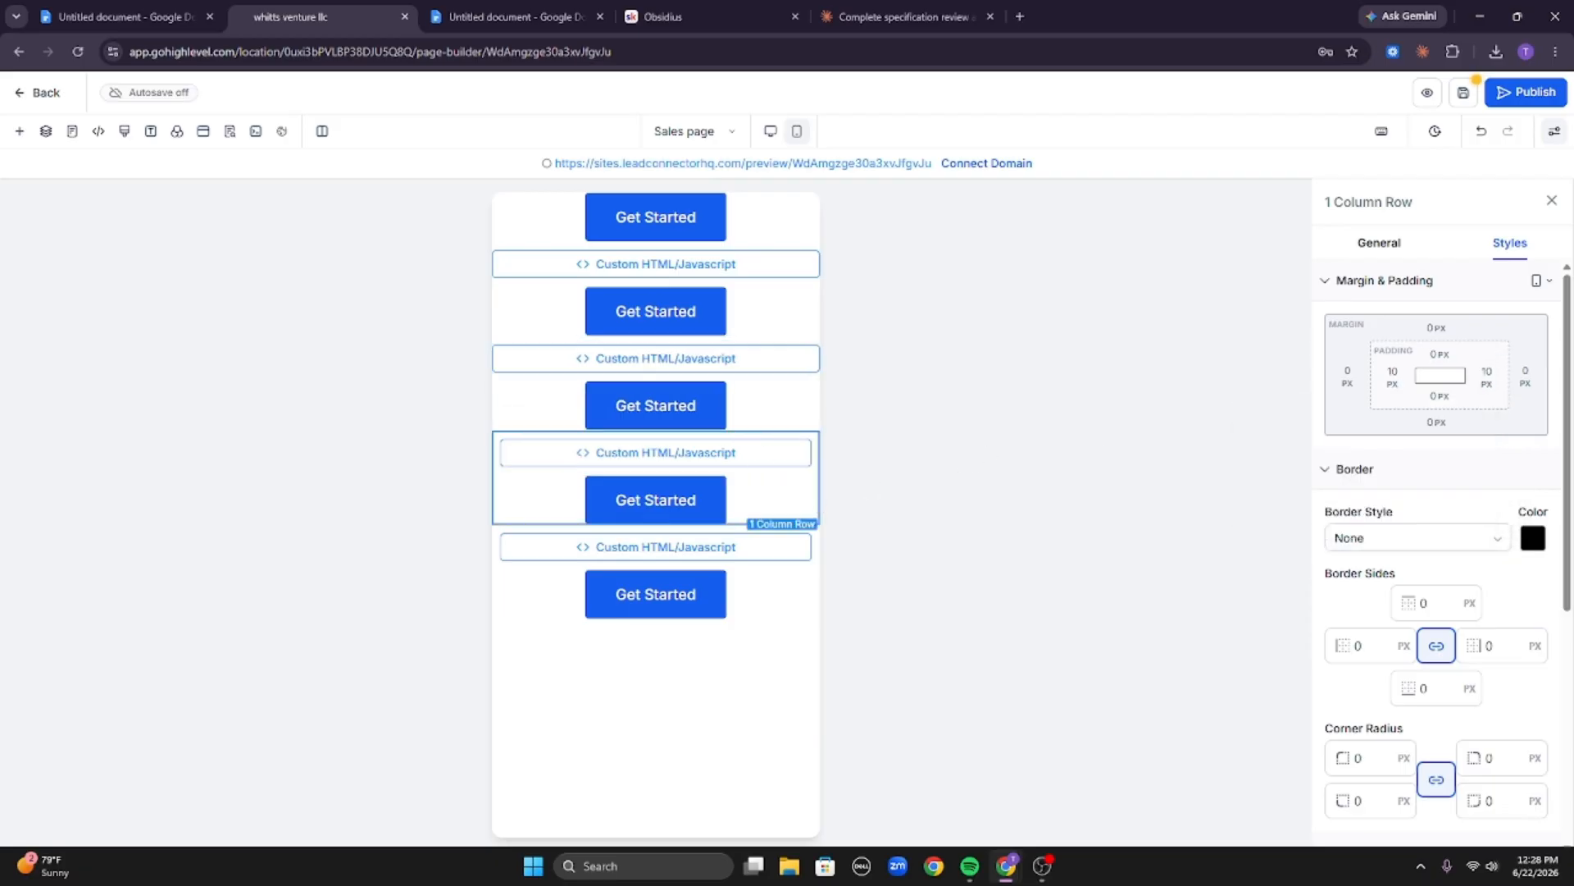
click(1404, 382)
click(1297, 455)
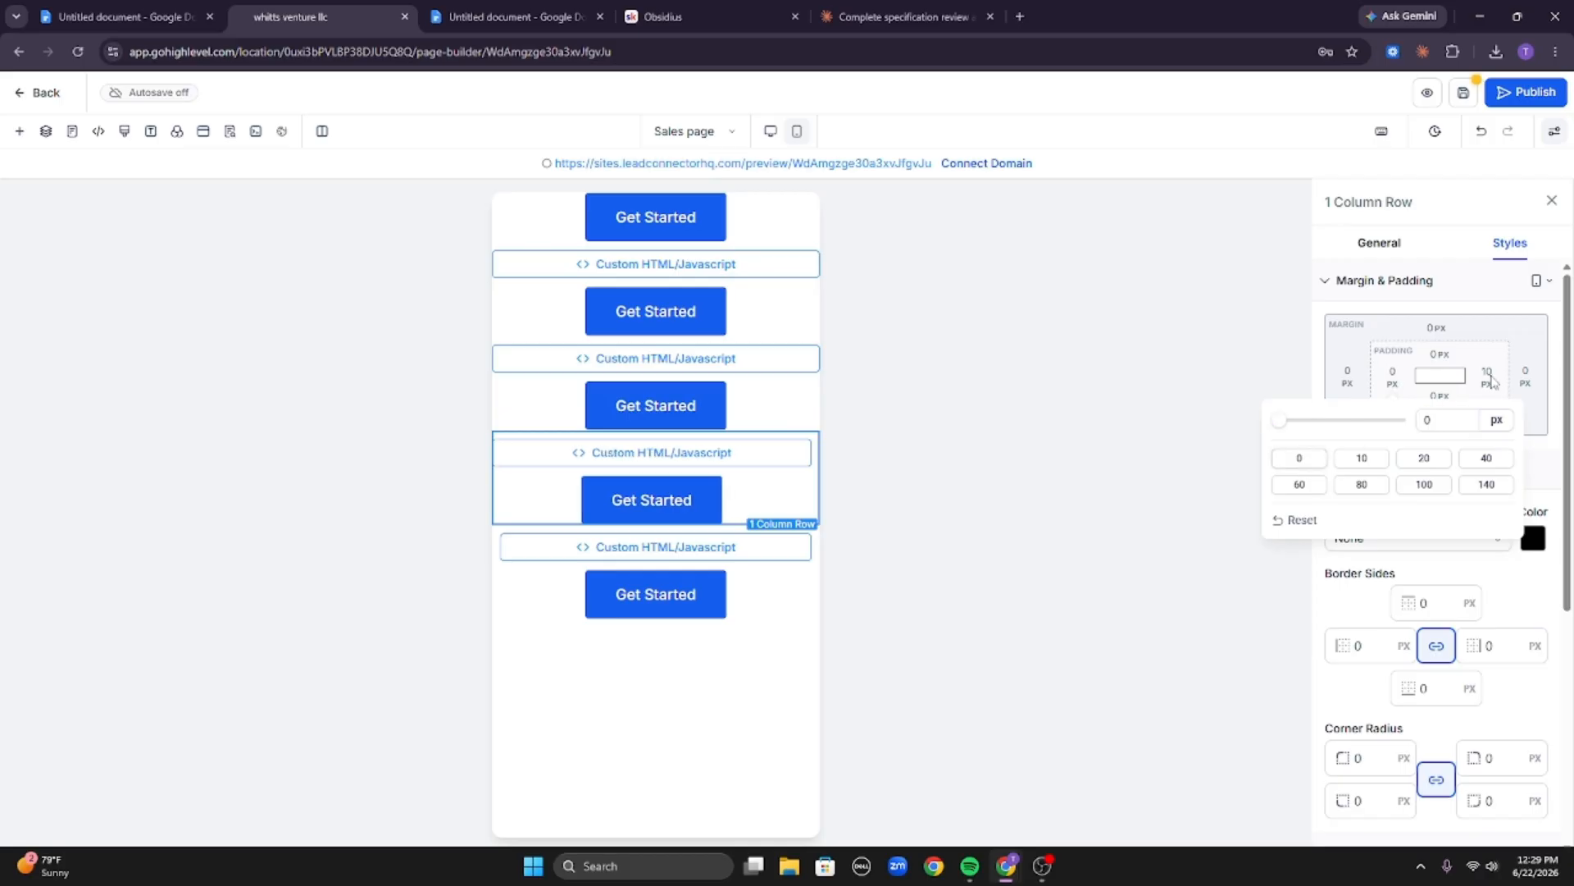
click(1488, 379)
click(1270, 458)
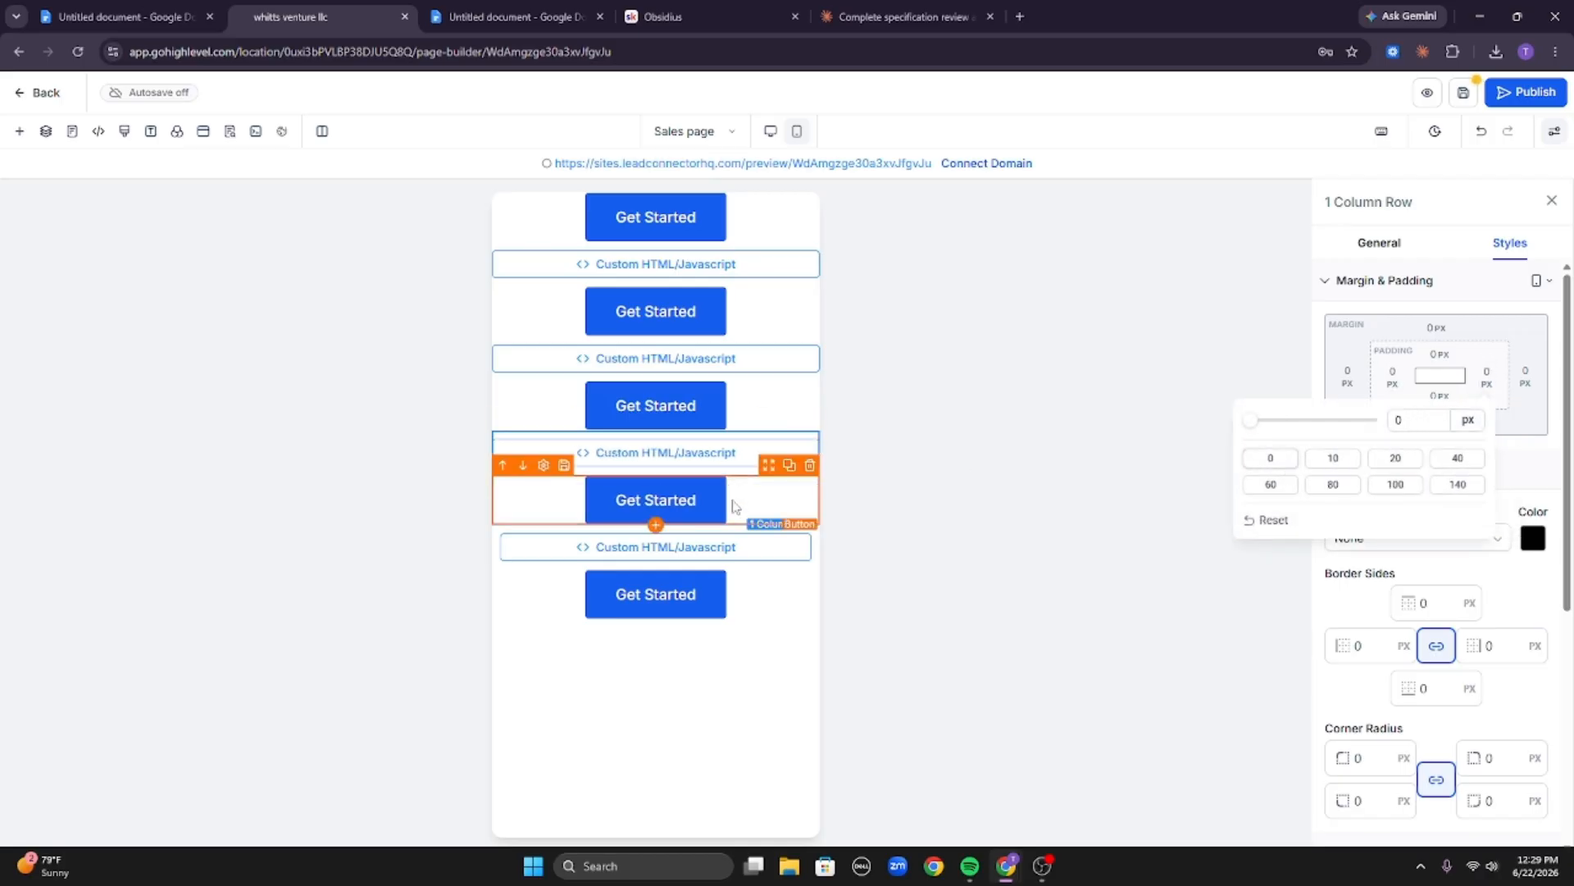
Set the left and right padding of the bottom row, with code and button, to 0 px.
click(820, 603)
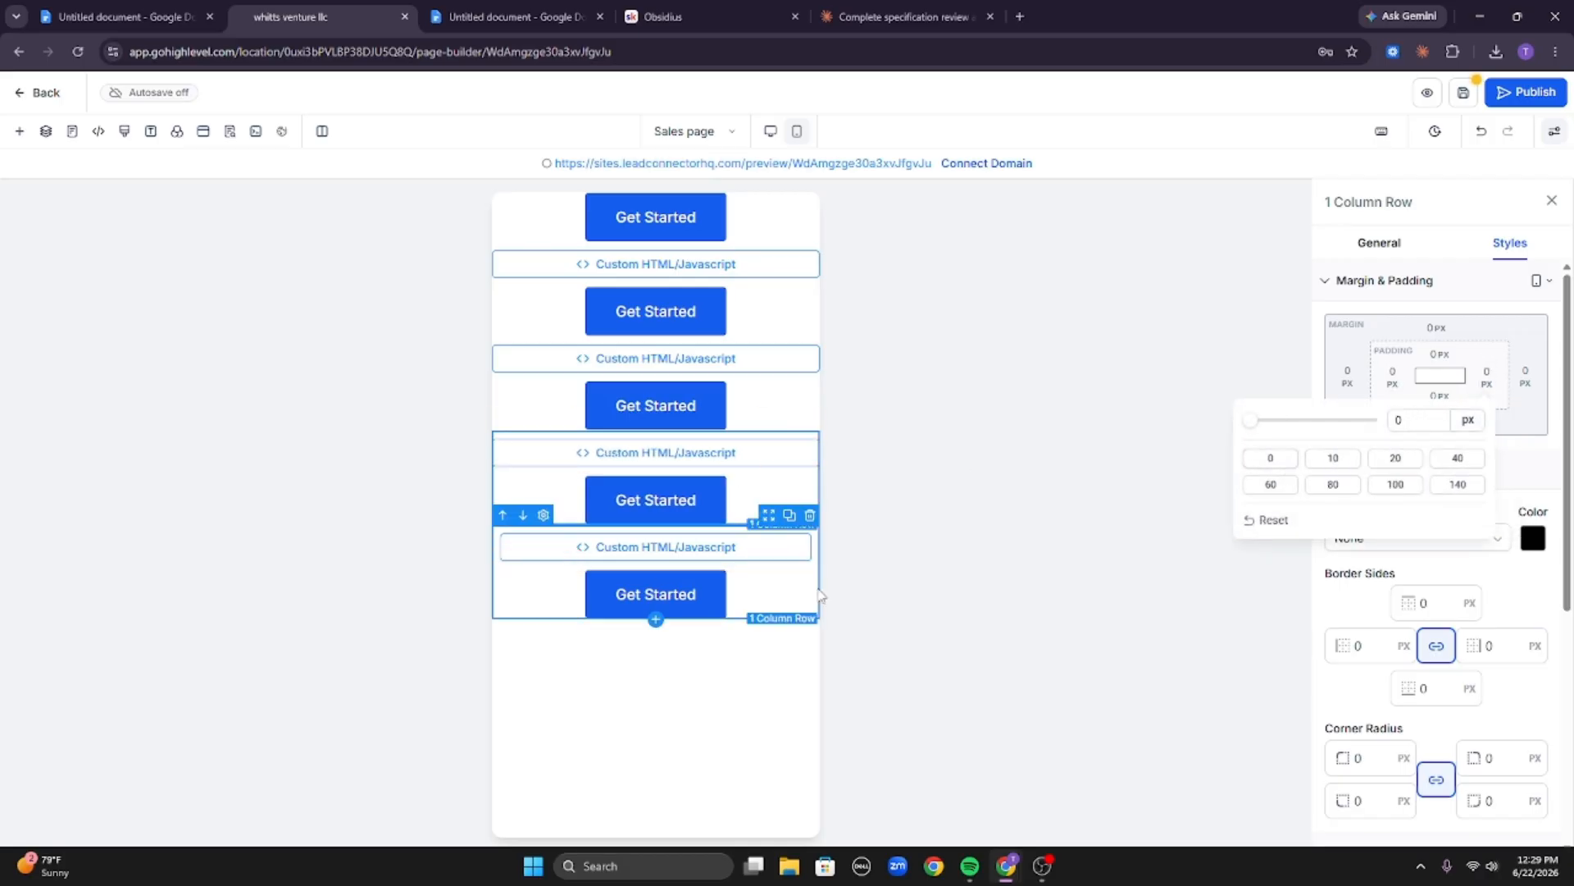
click(1392, 377)
click(1299, 458)
click(1487, 377)
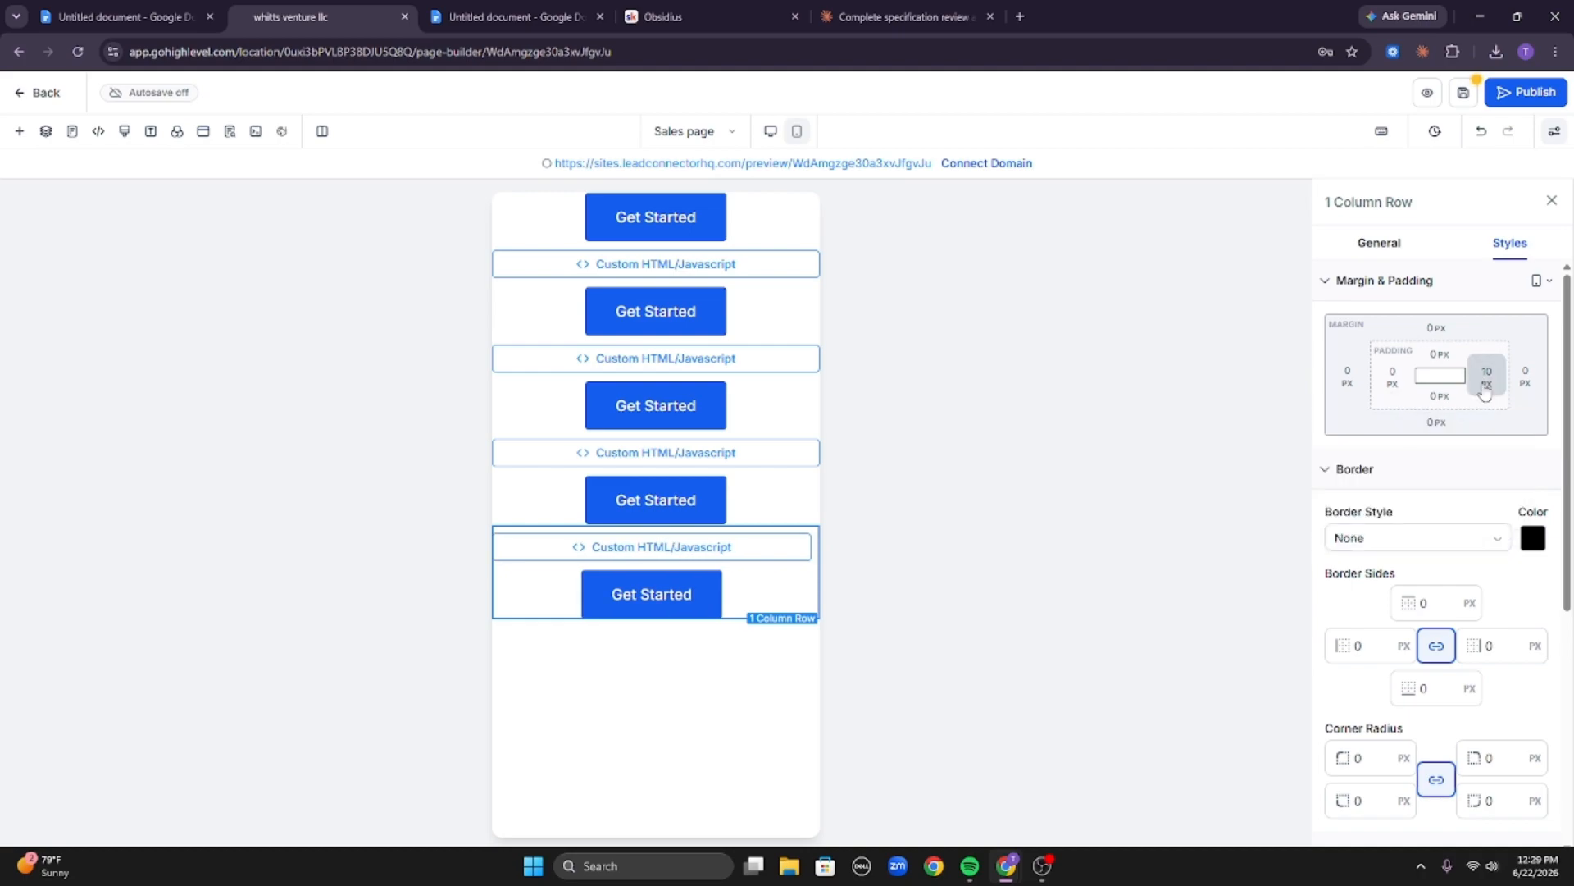
click(1487, 378)
click(1273, 456)
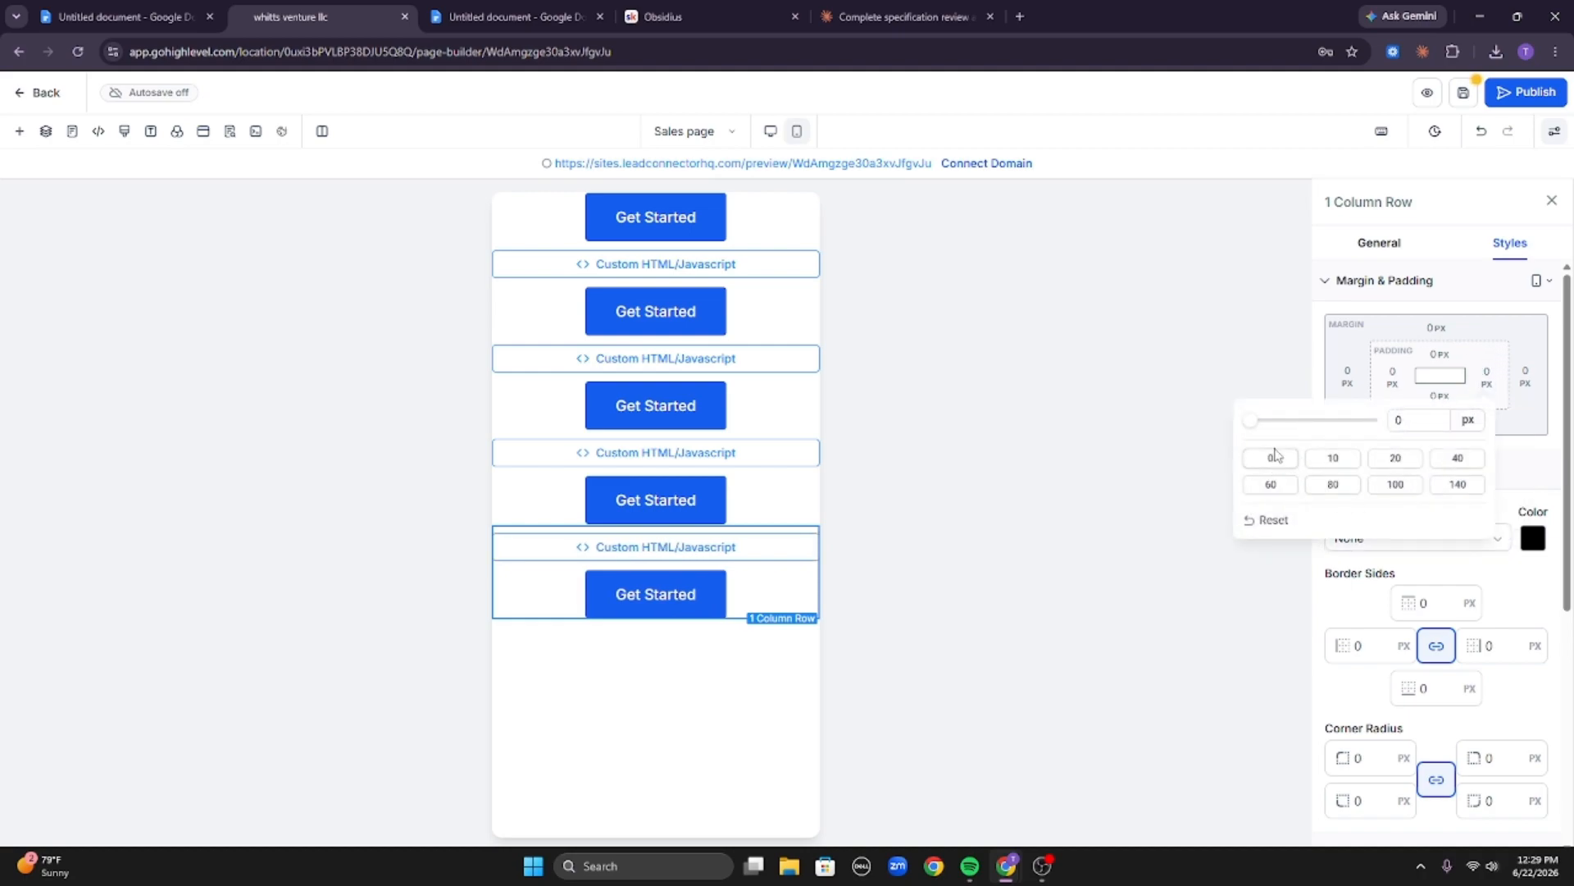
click(682, 711)
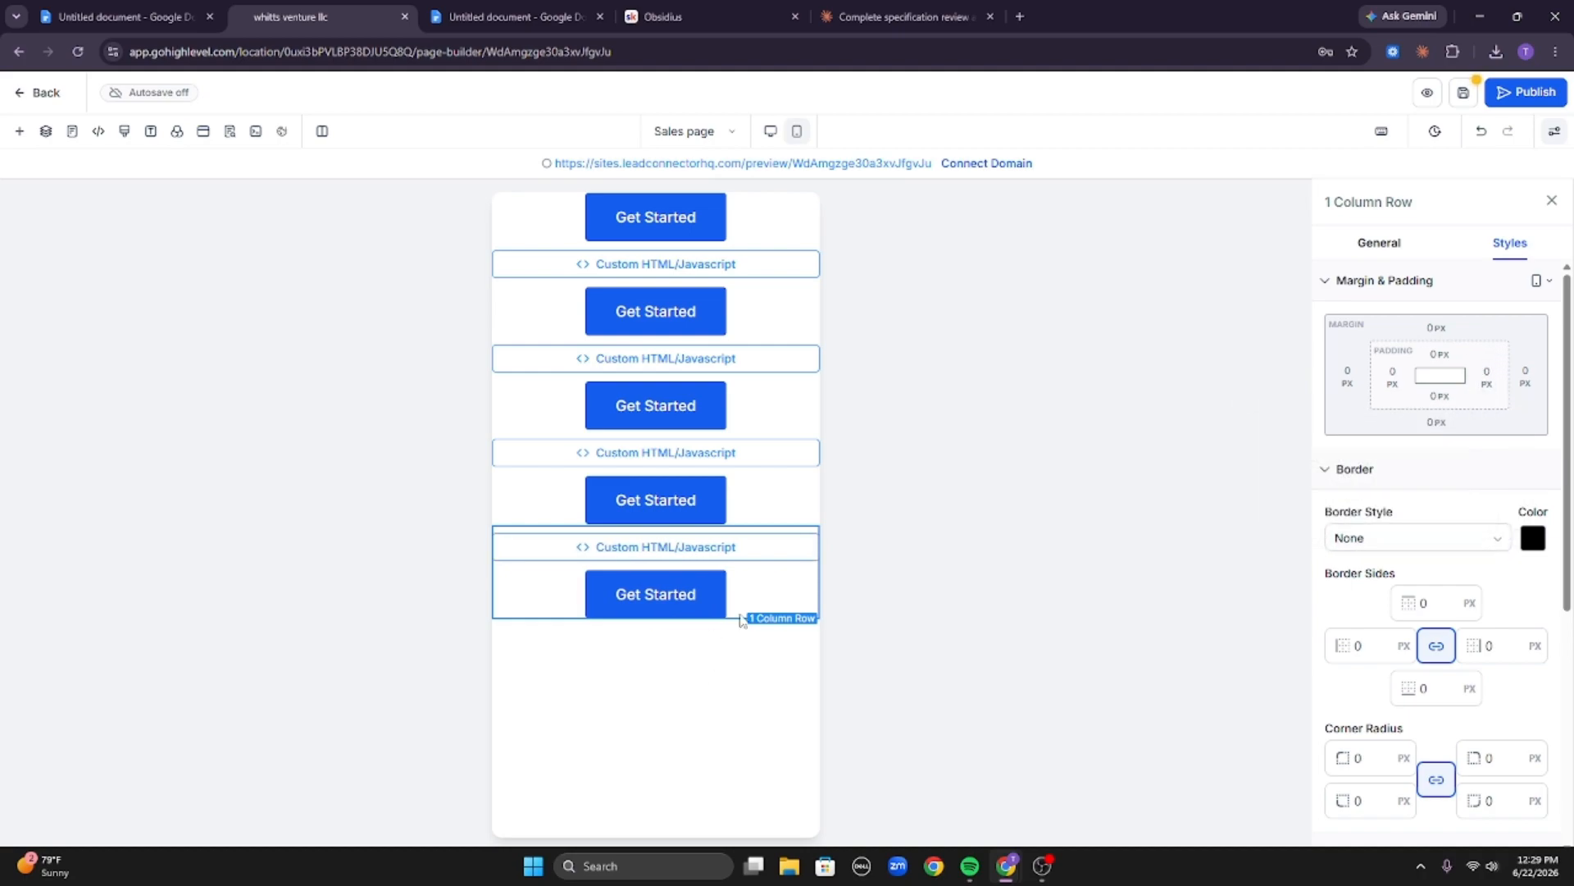
Check on Claude's sales page generation, then return to the page builder.
click(761, 484)
click(831, 9)
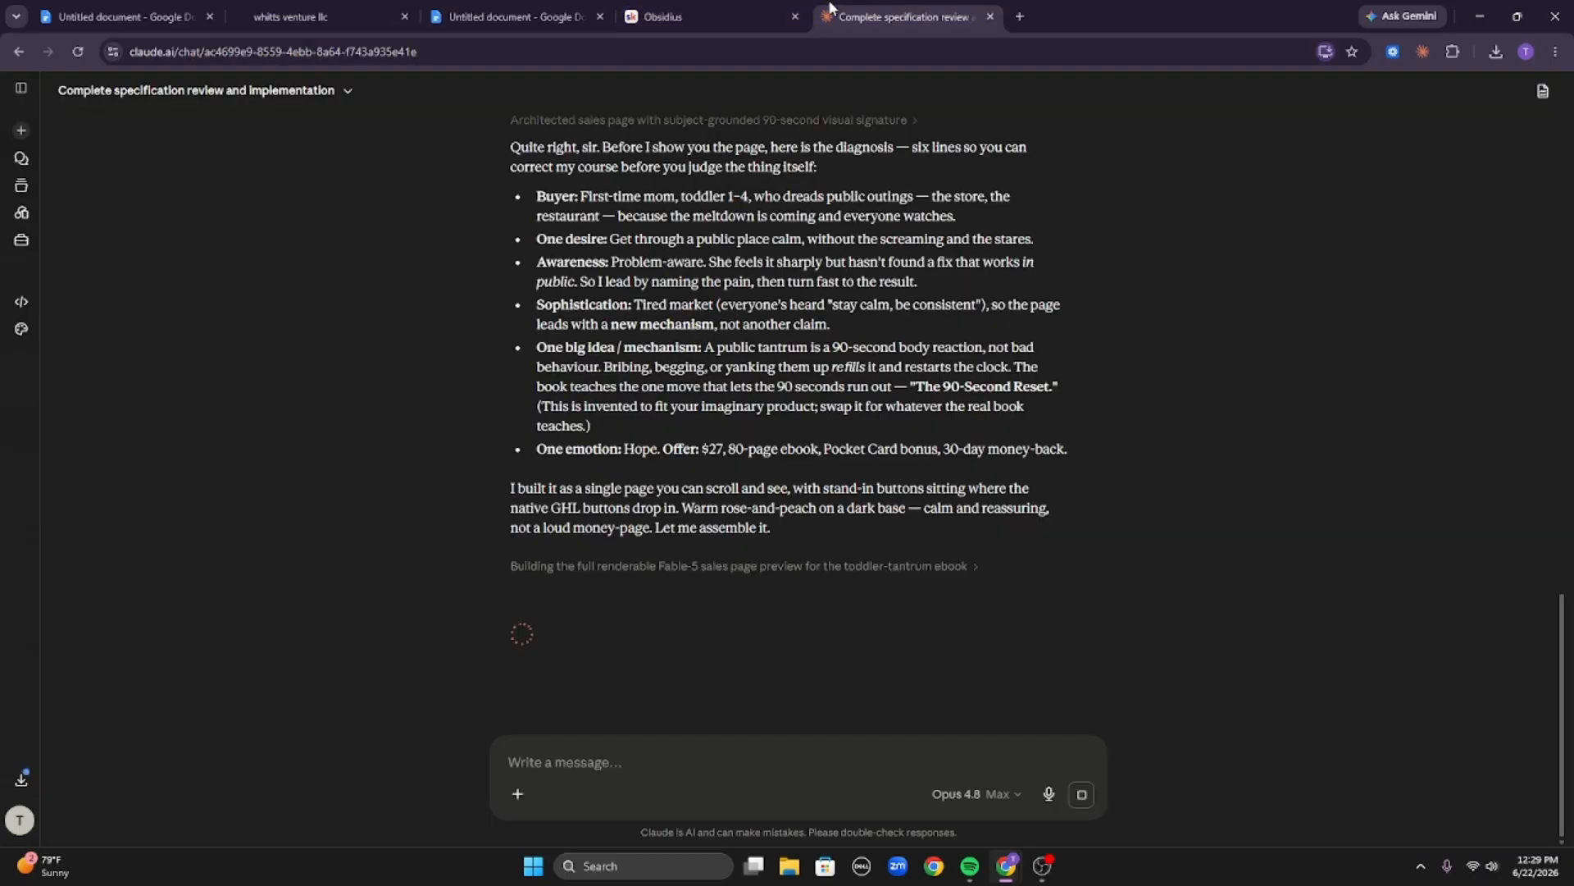
click(320, 17)
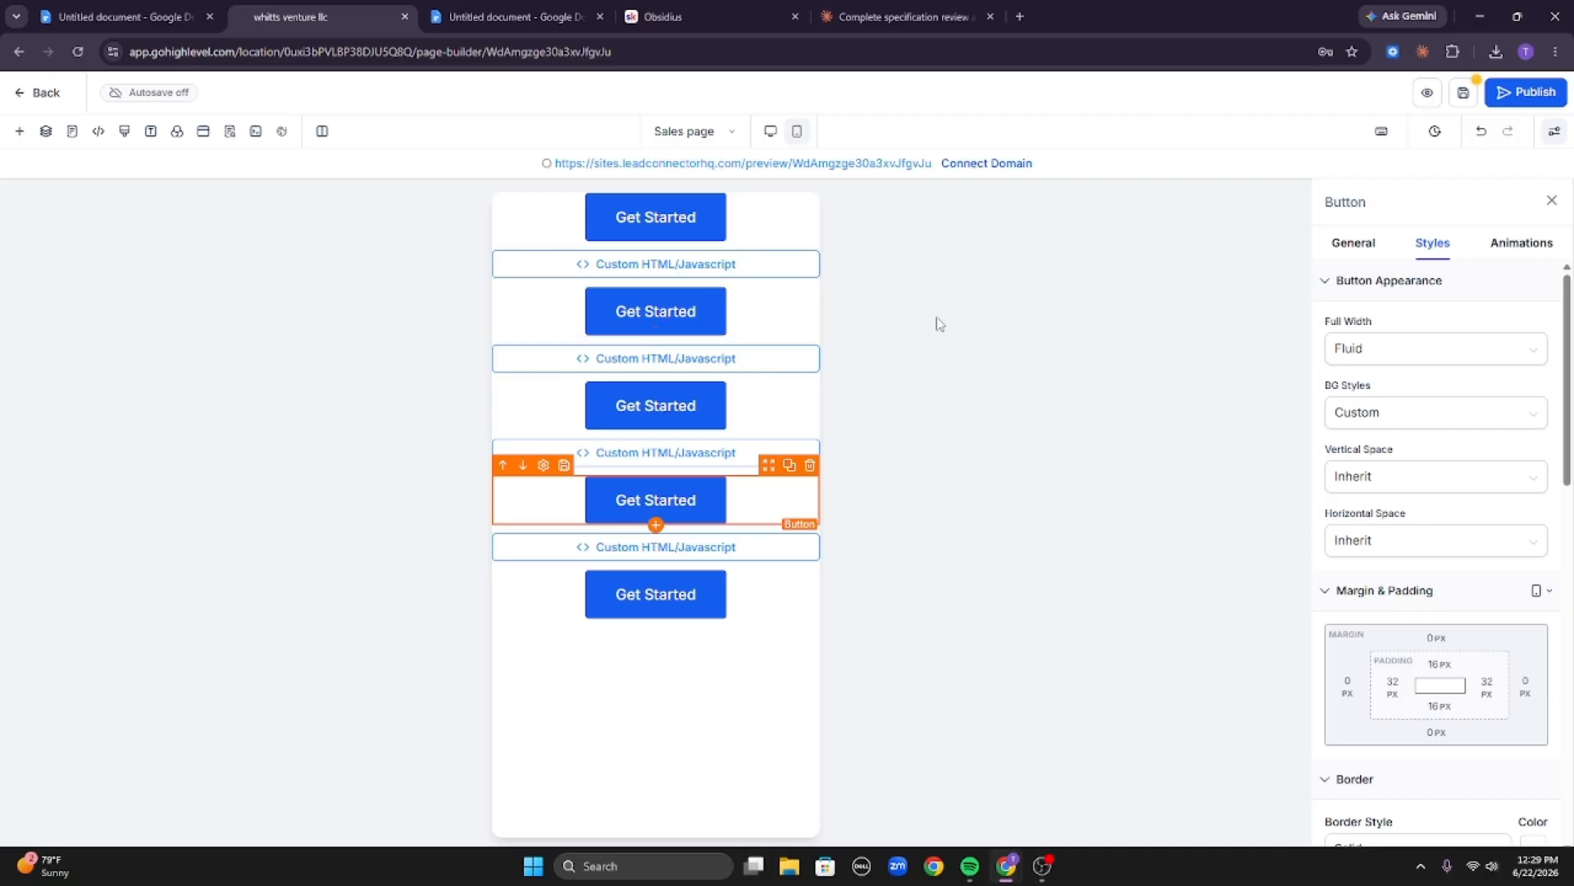
Open the code editor of the first custom HTML/Javascript element, then close it without changes.
click(706, 271)
click(1365, 256)
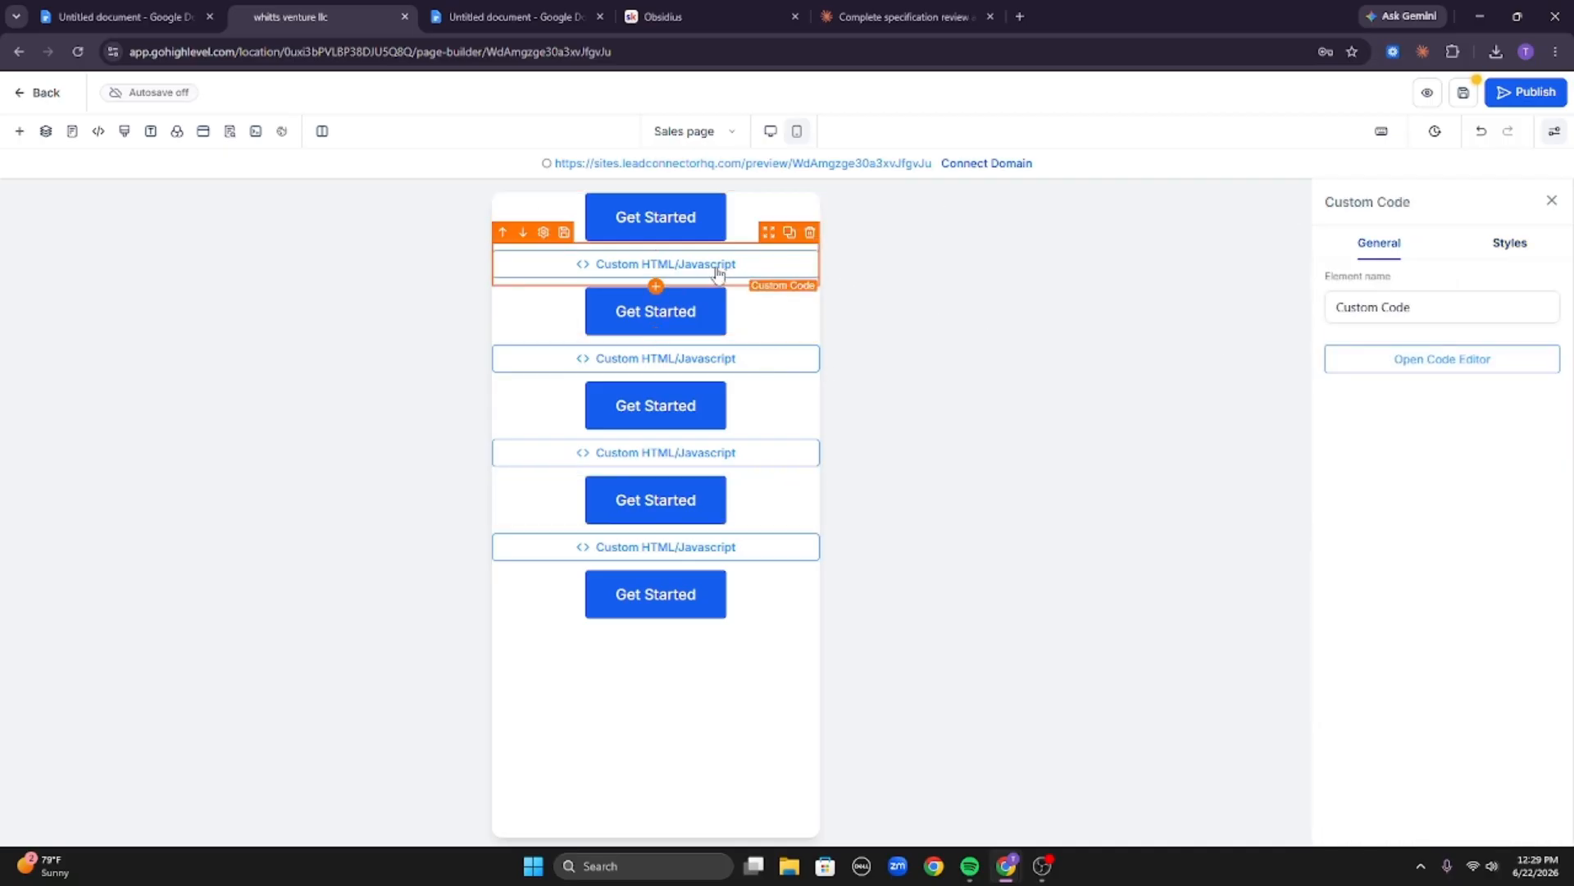
click(1443, 359)
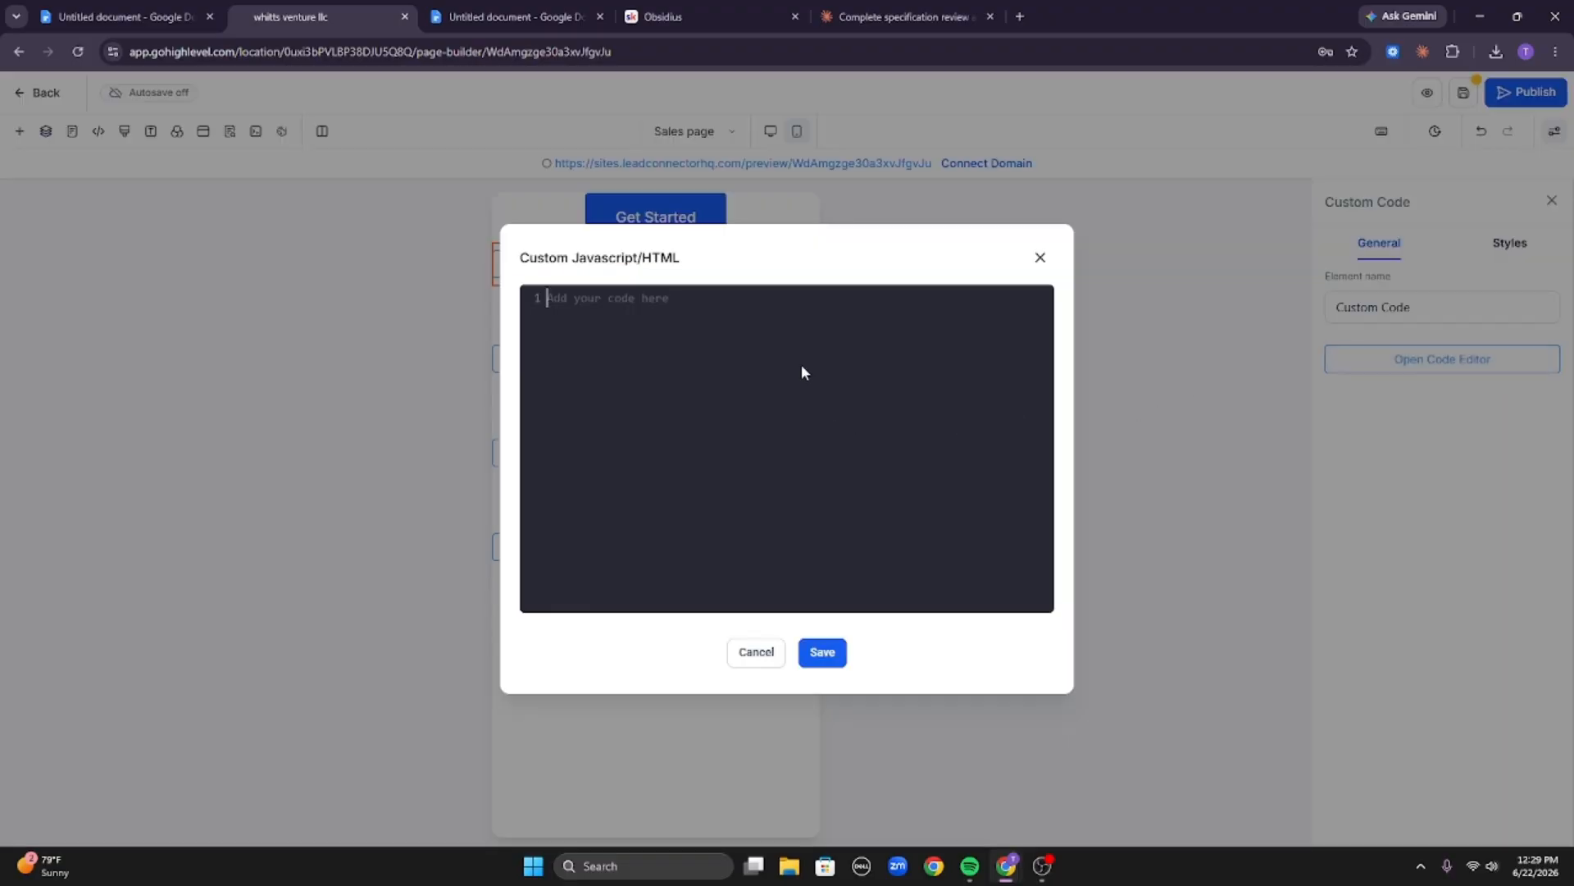
click(1038, 259)
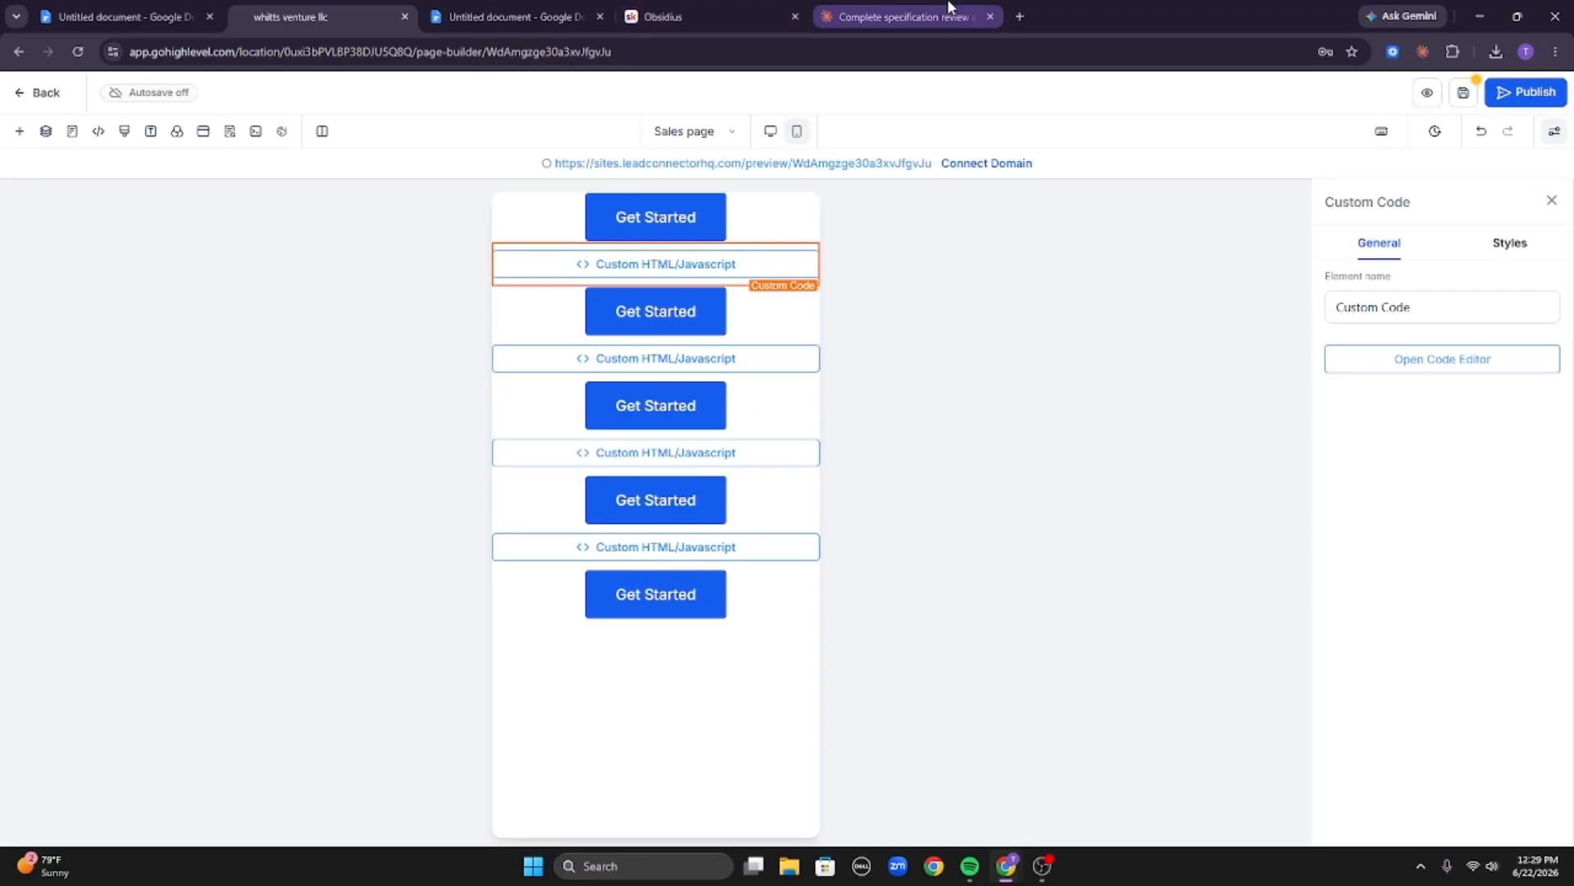
Switch to Claude and scroll through the generated Tantrum free sales page preview.
click(947, 12)
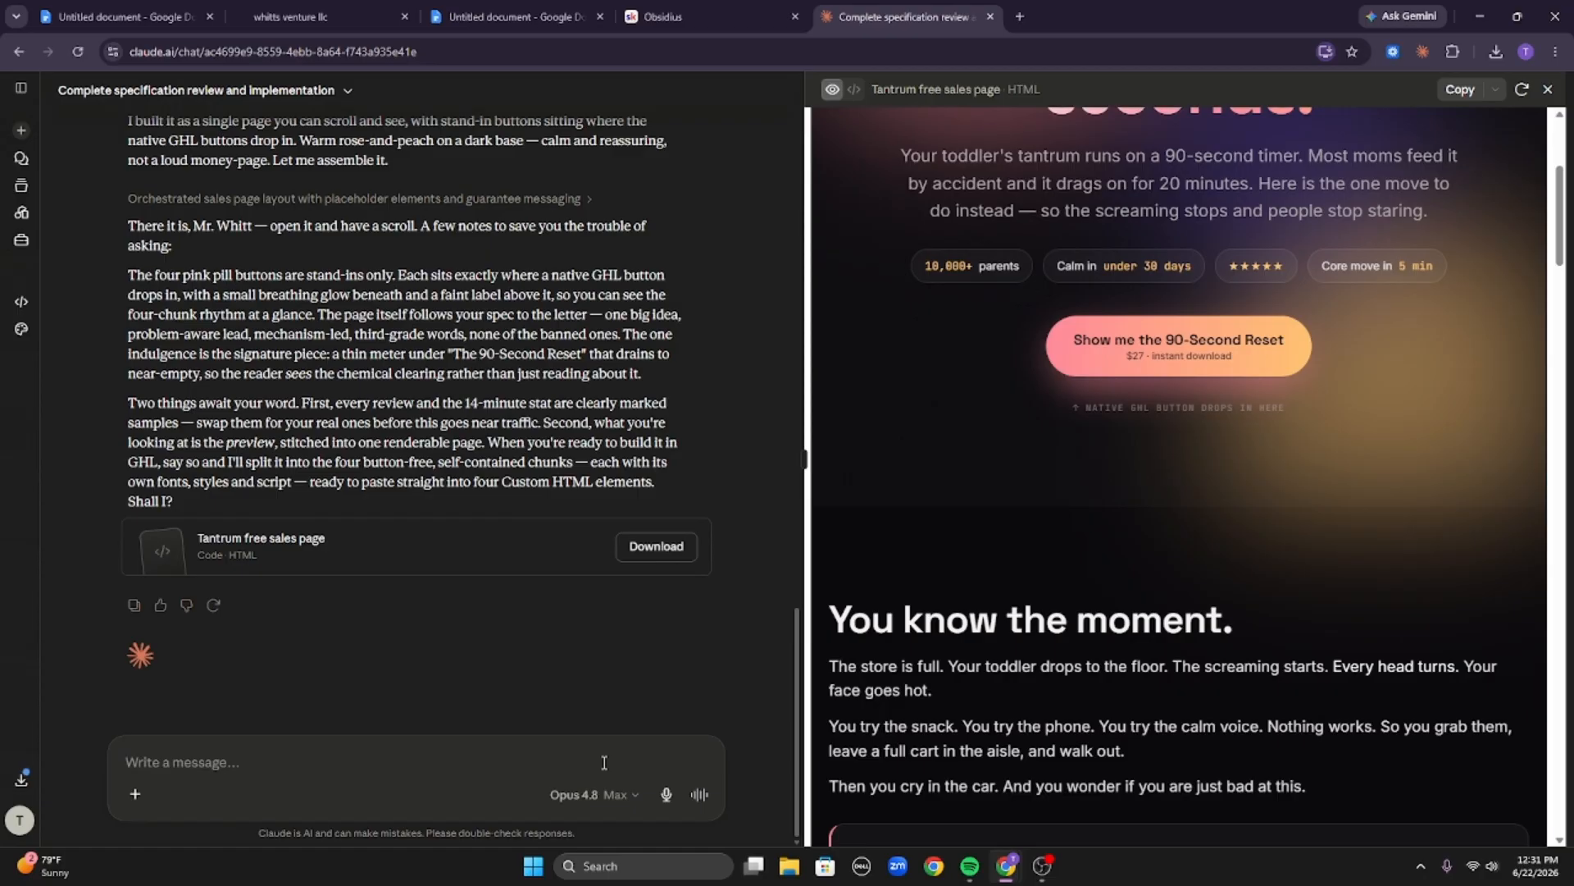
scroll(1215, 579, up, 5)
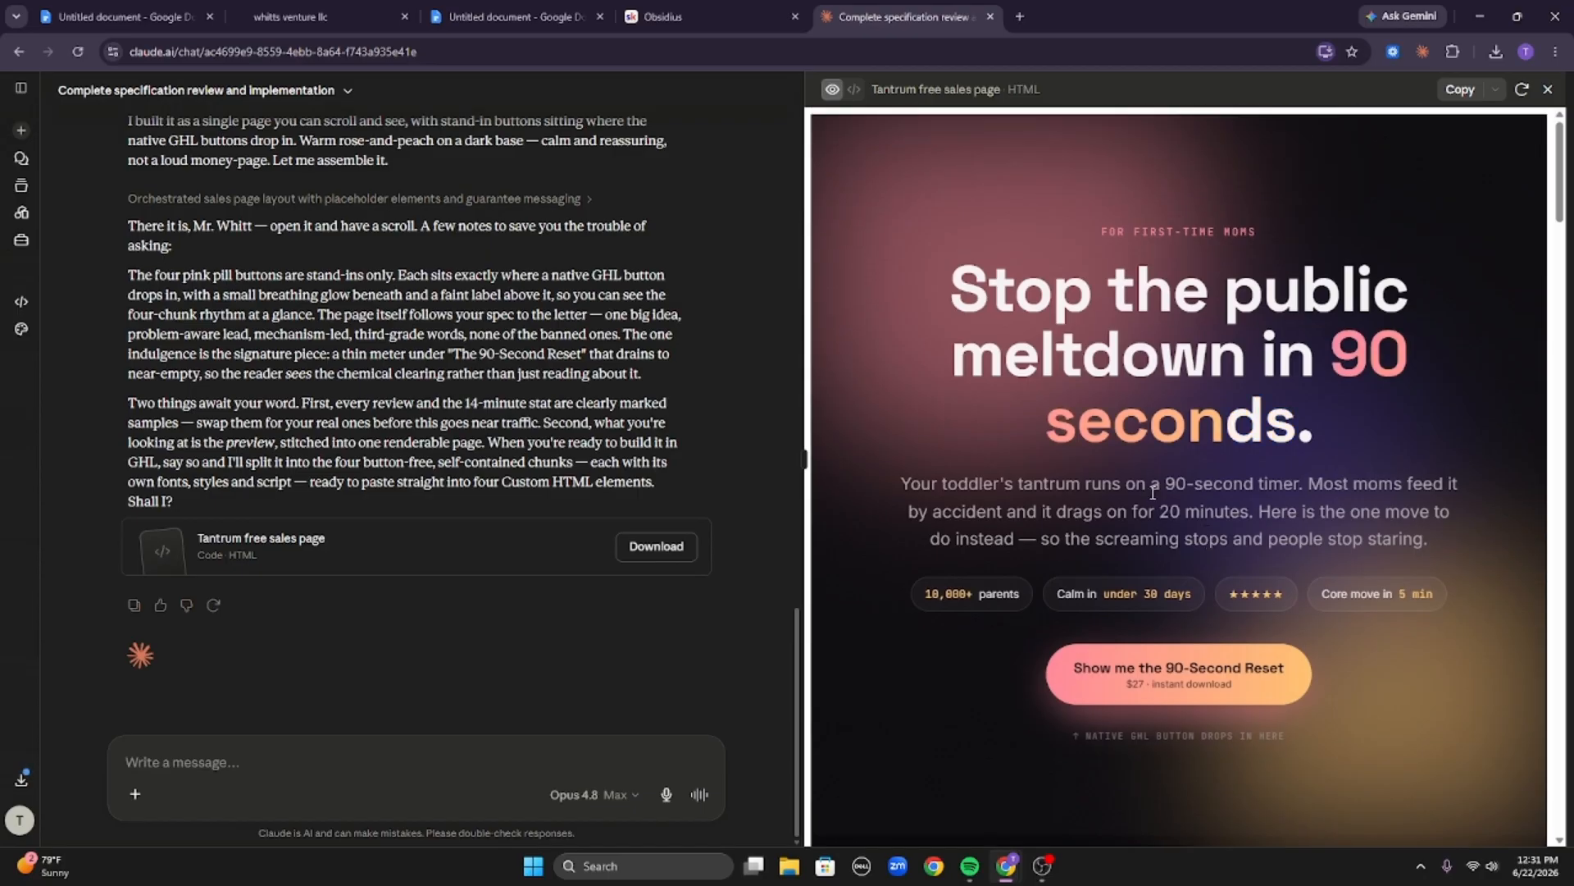
scroll(1270, 395, down, 8)
scroll(1270, 395, up, 4)
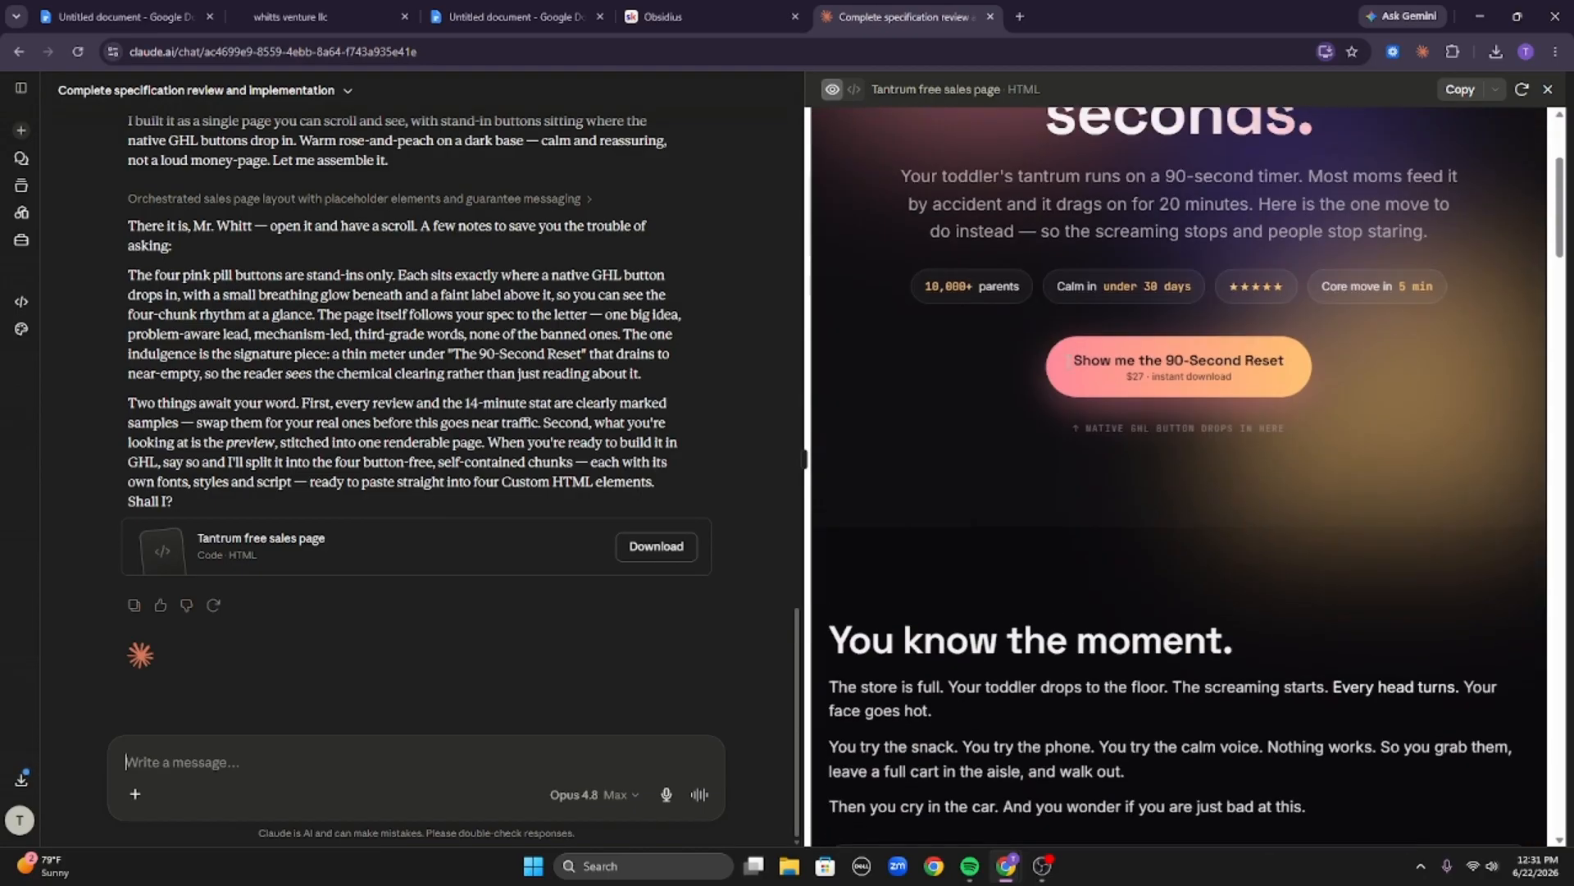
scroll(1088, 466, down, 10)
scroll(1089, 466, up, 10)
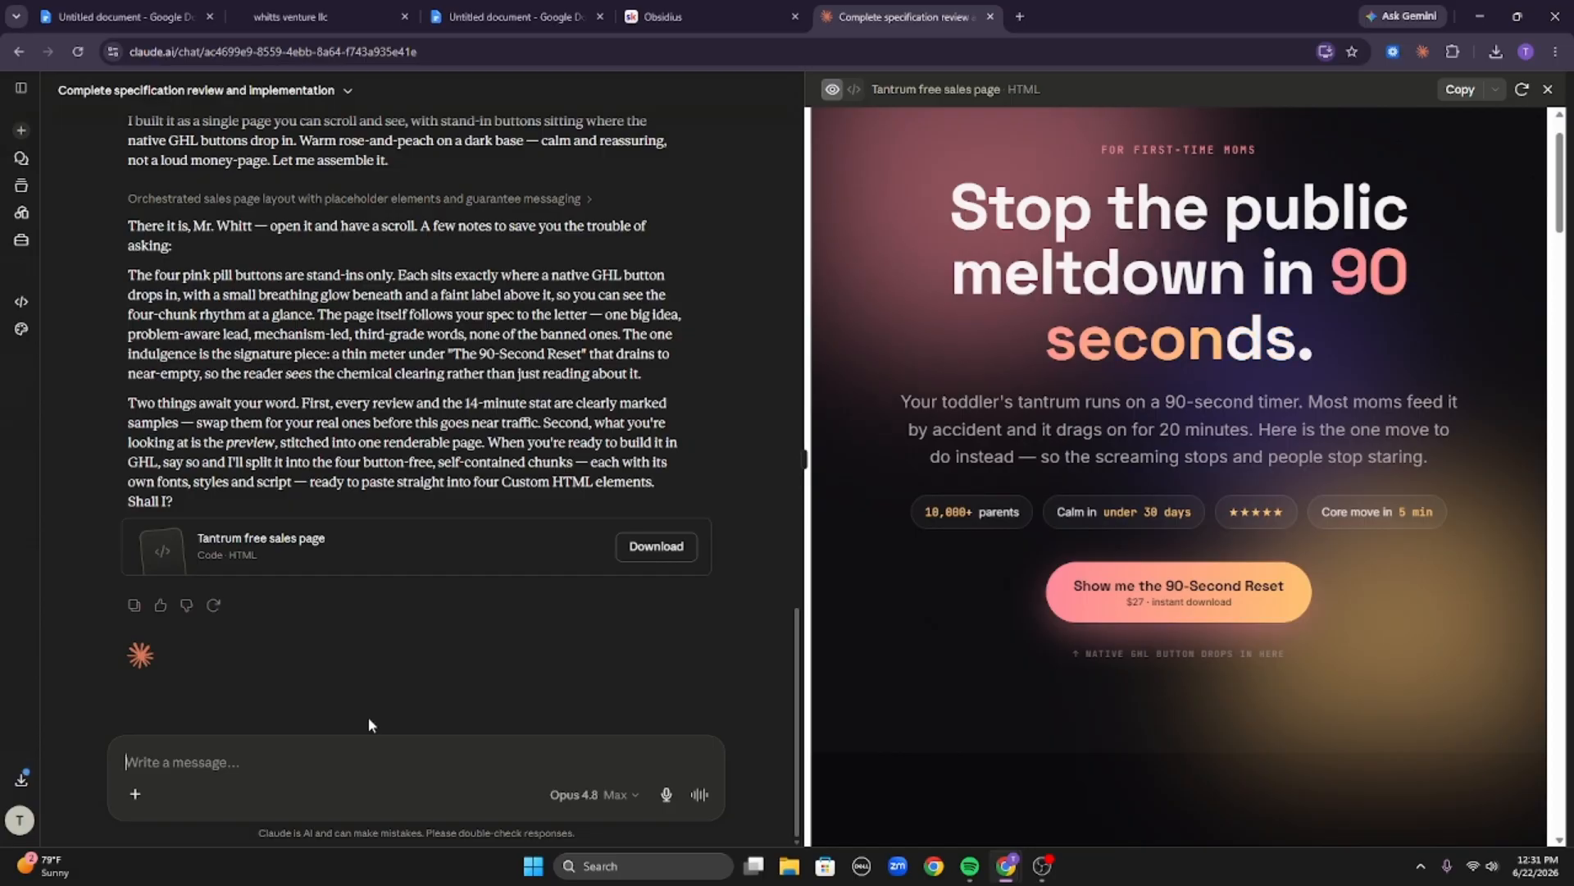
Ask Claude to split the sales page into four chunks without CTAs and supply top-of-page CSS styling GHL's native CTA buttons.
text(I will be using )
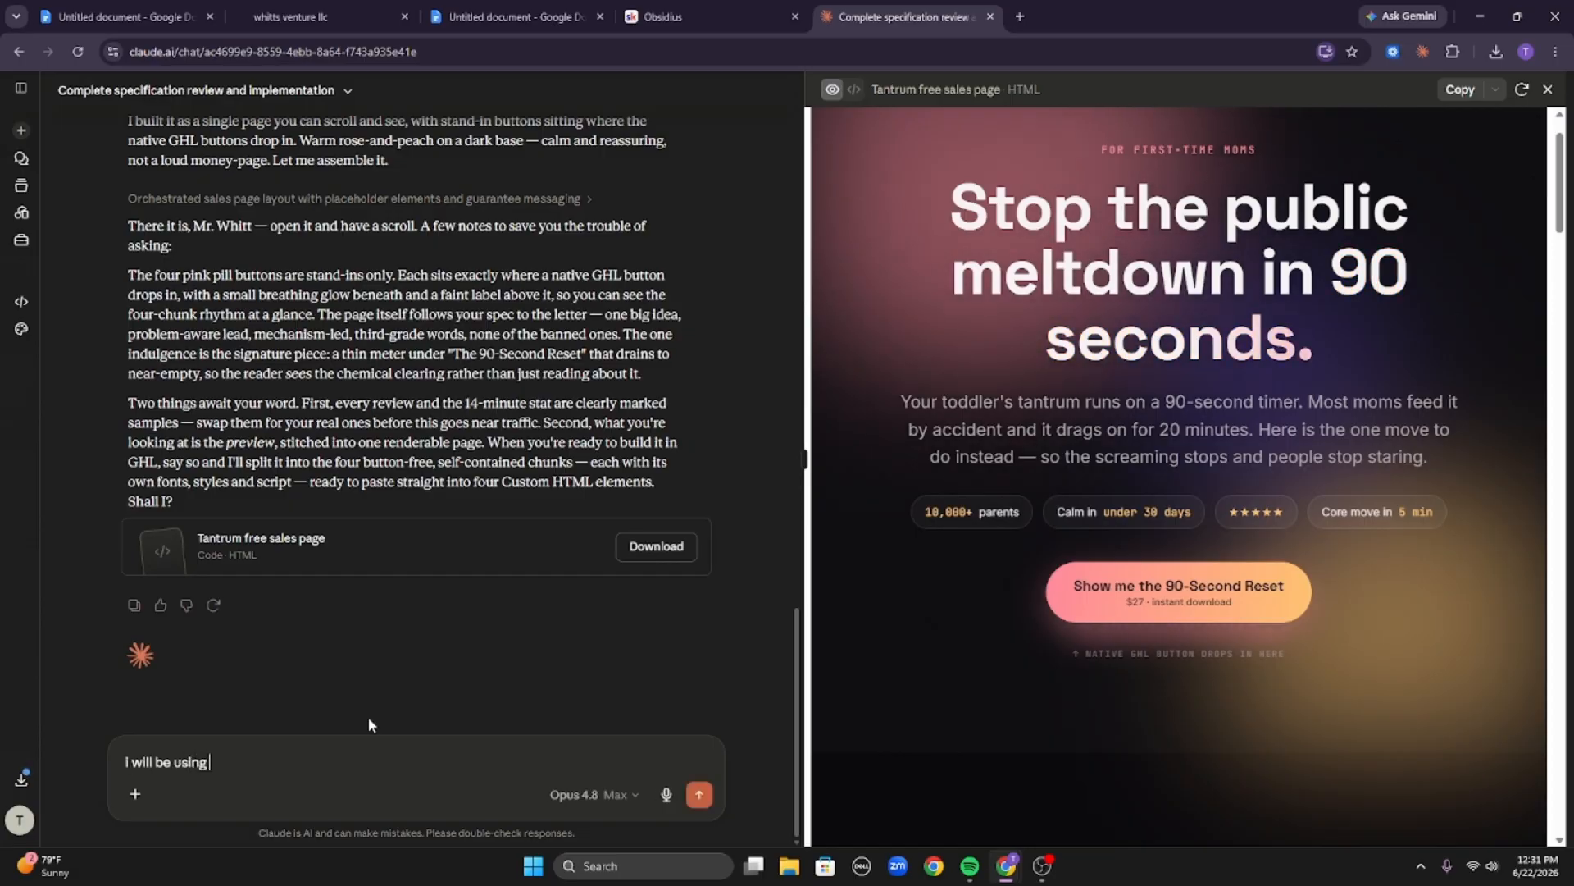
text(ghls native)
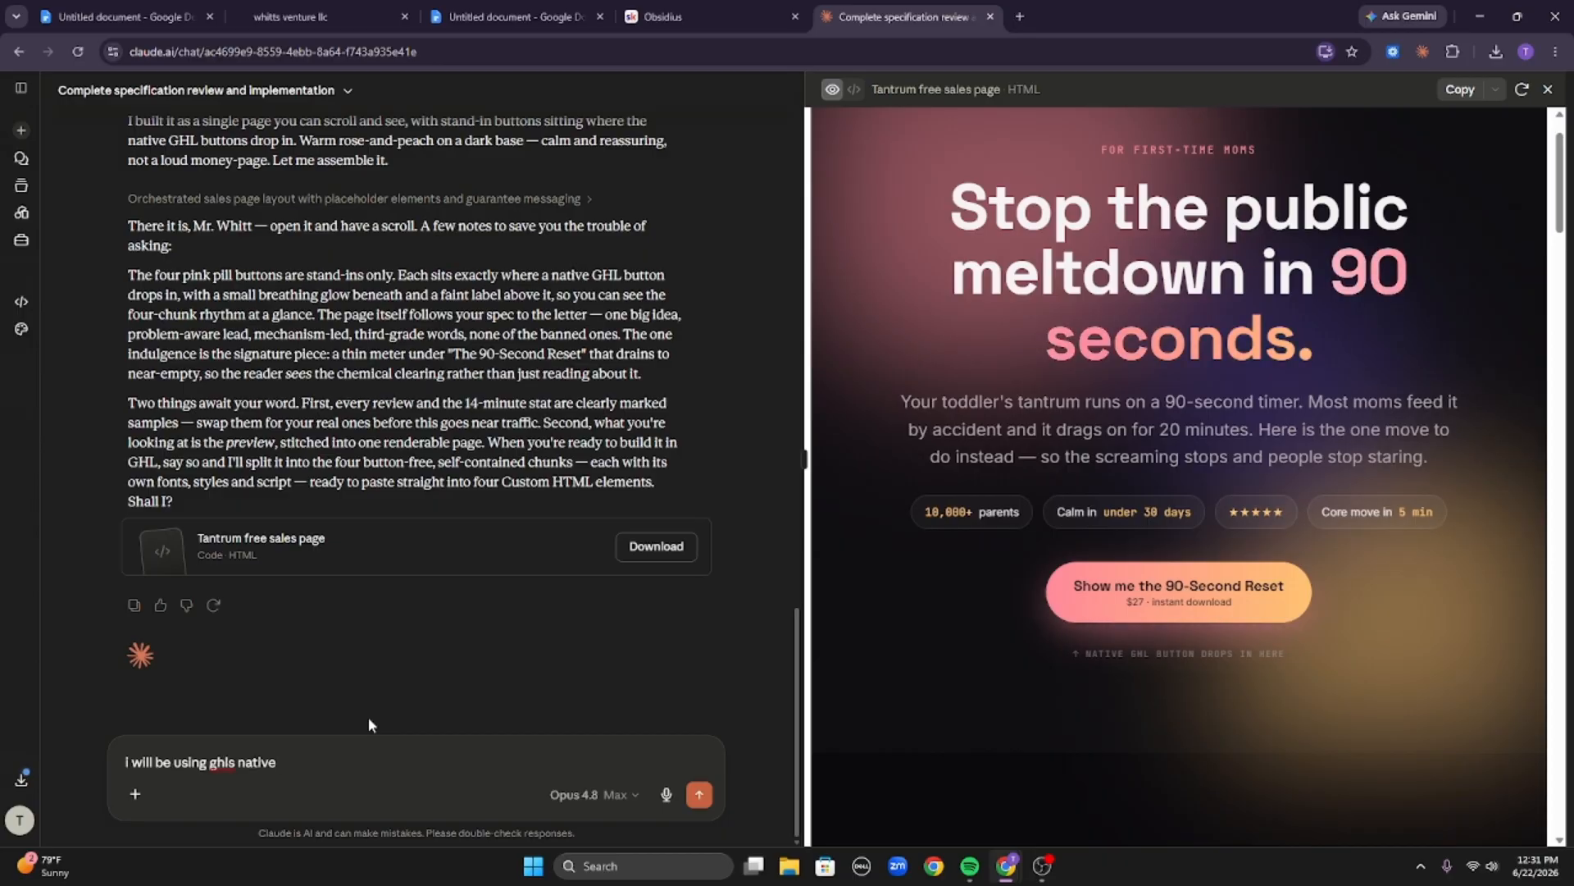
text( cta buttons,)
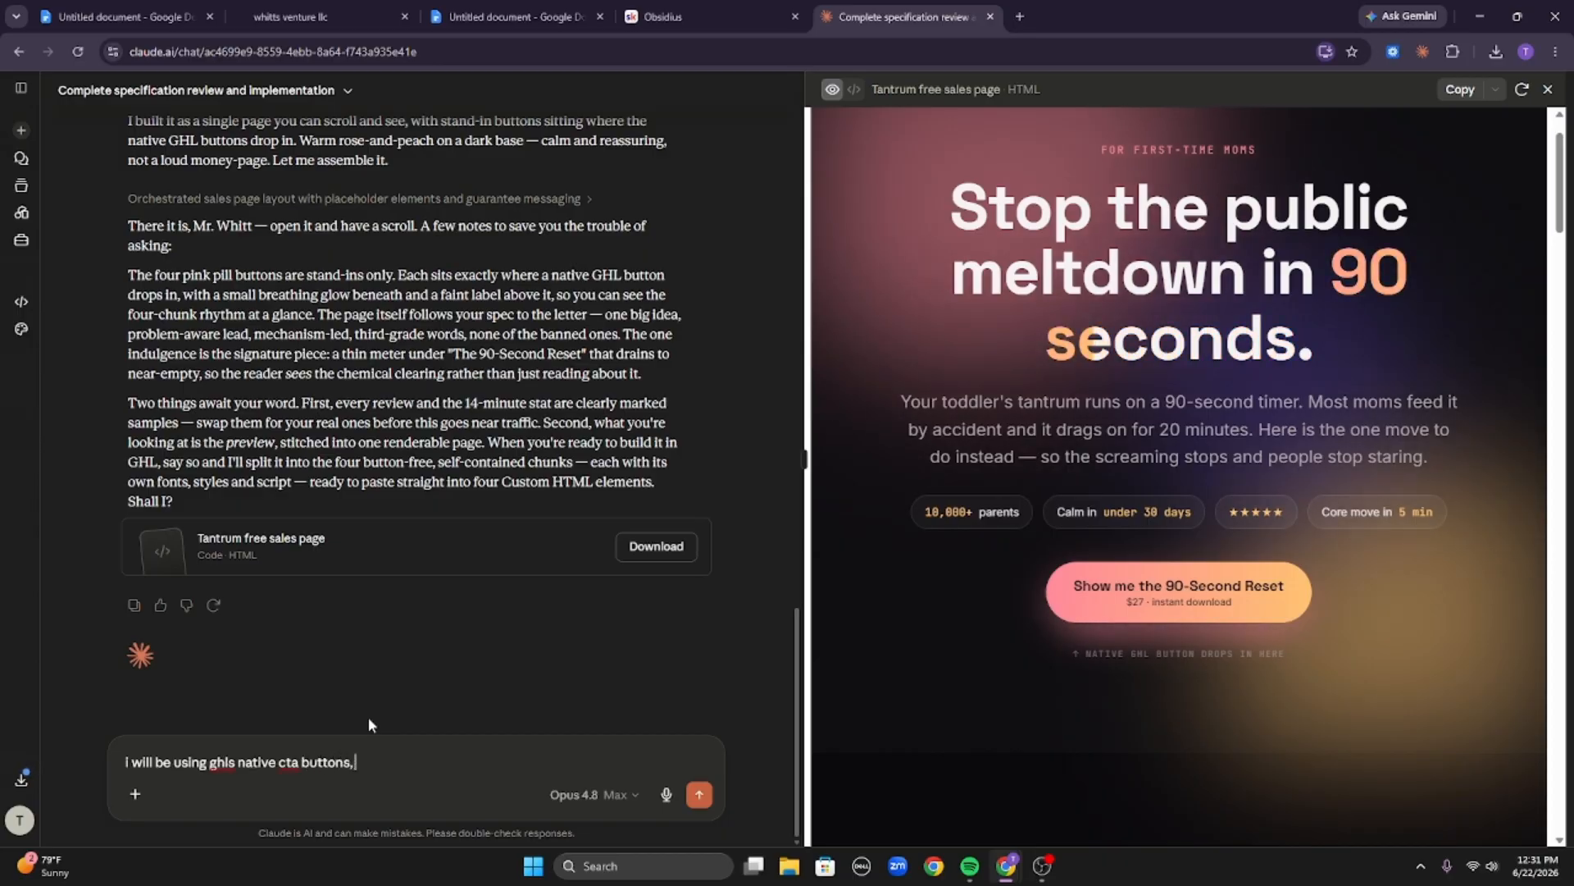
text( so i need y)
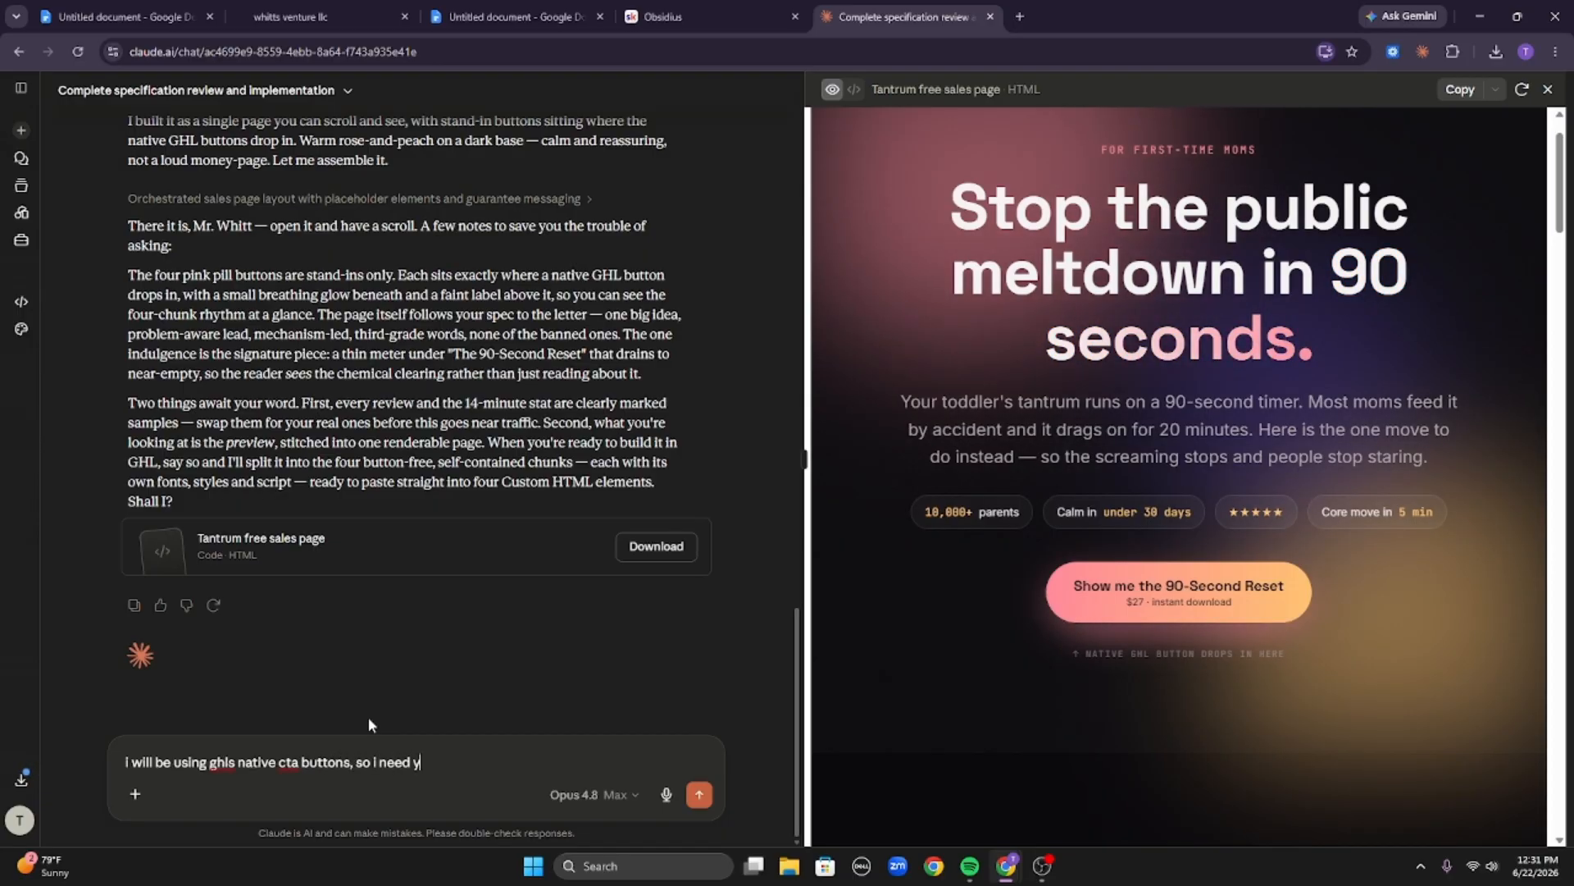
text(ou to break this)
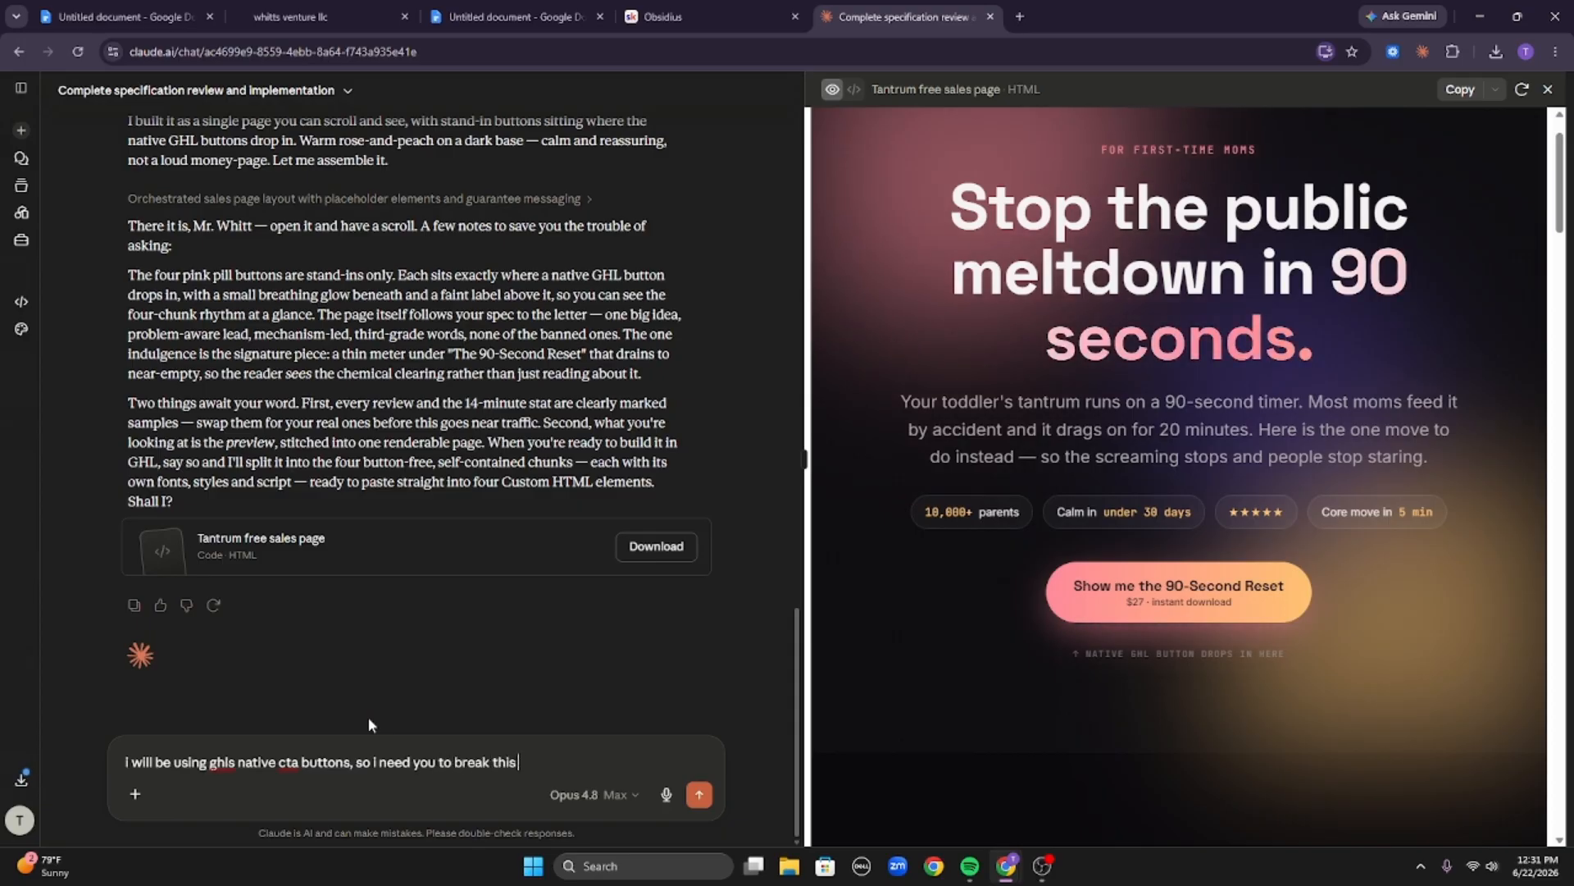
text( into four p)
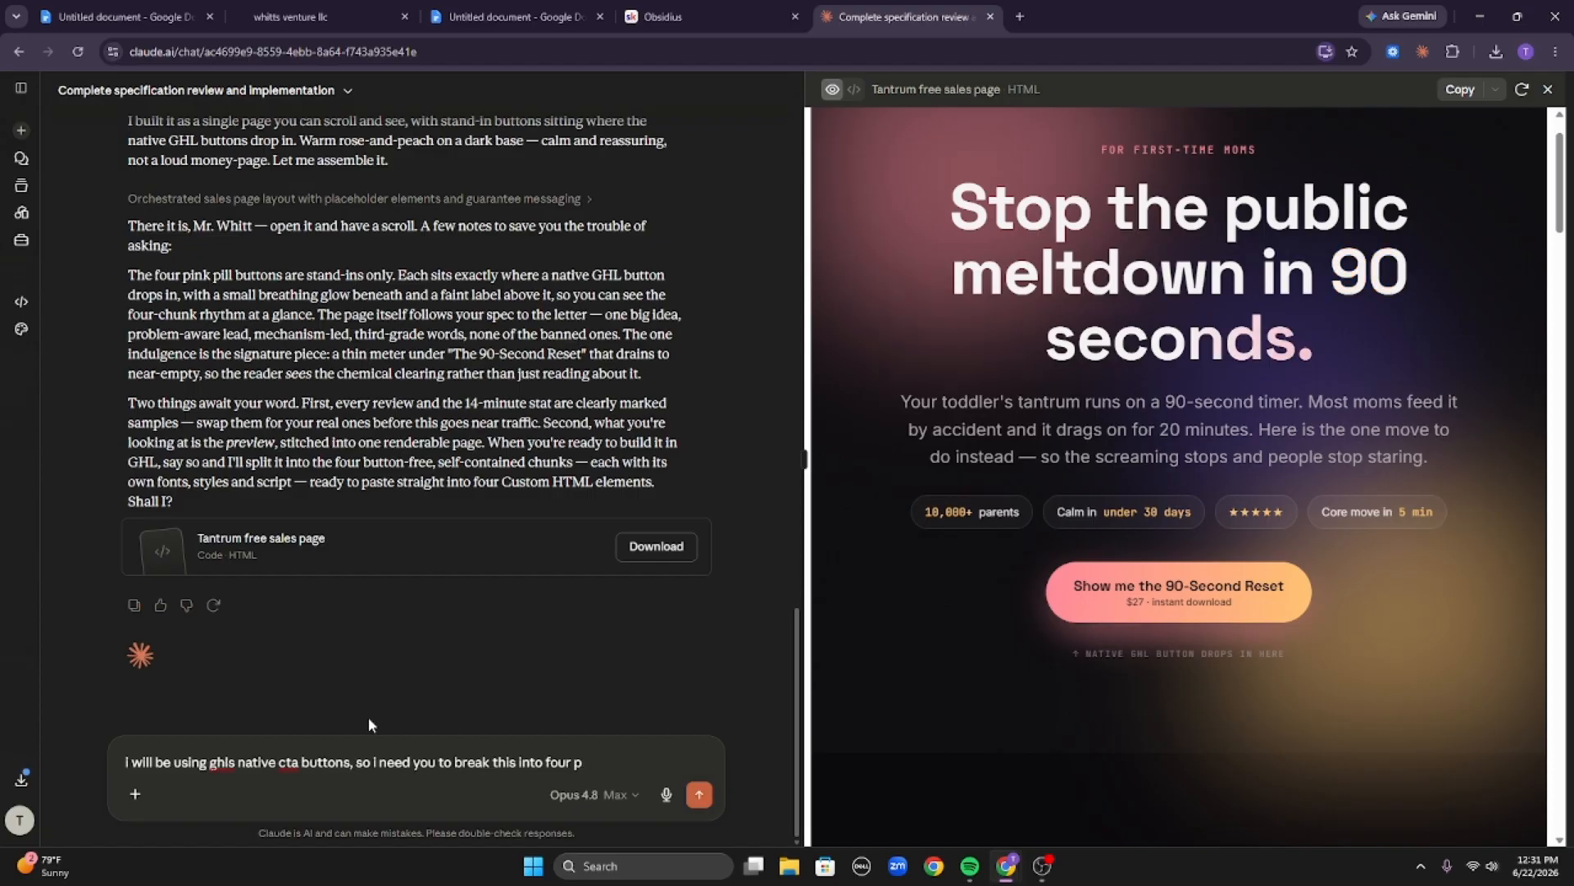
text(eices so i)
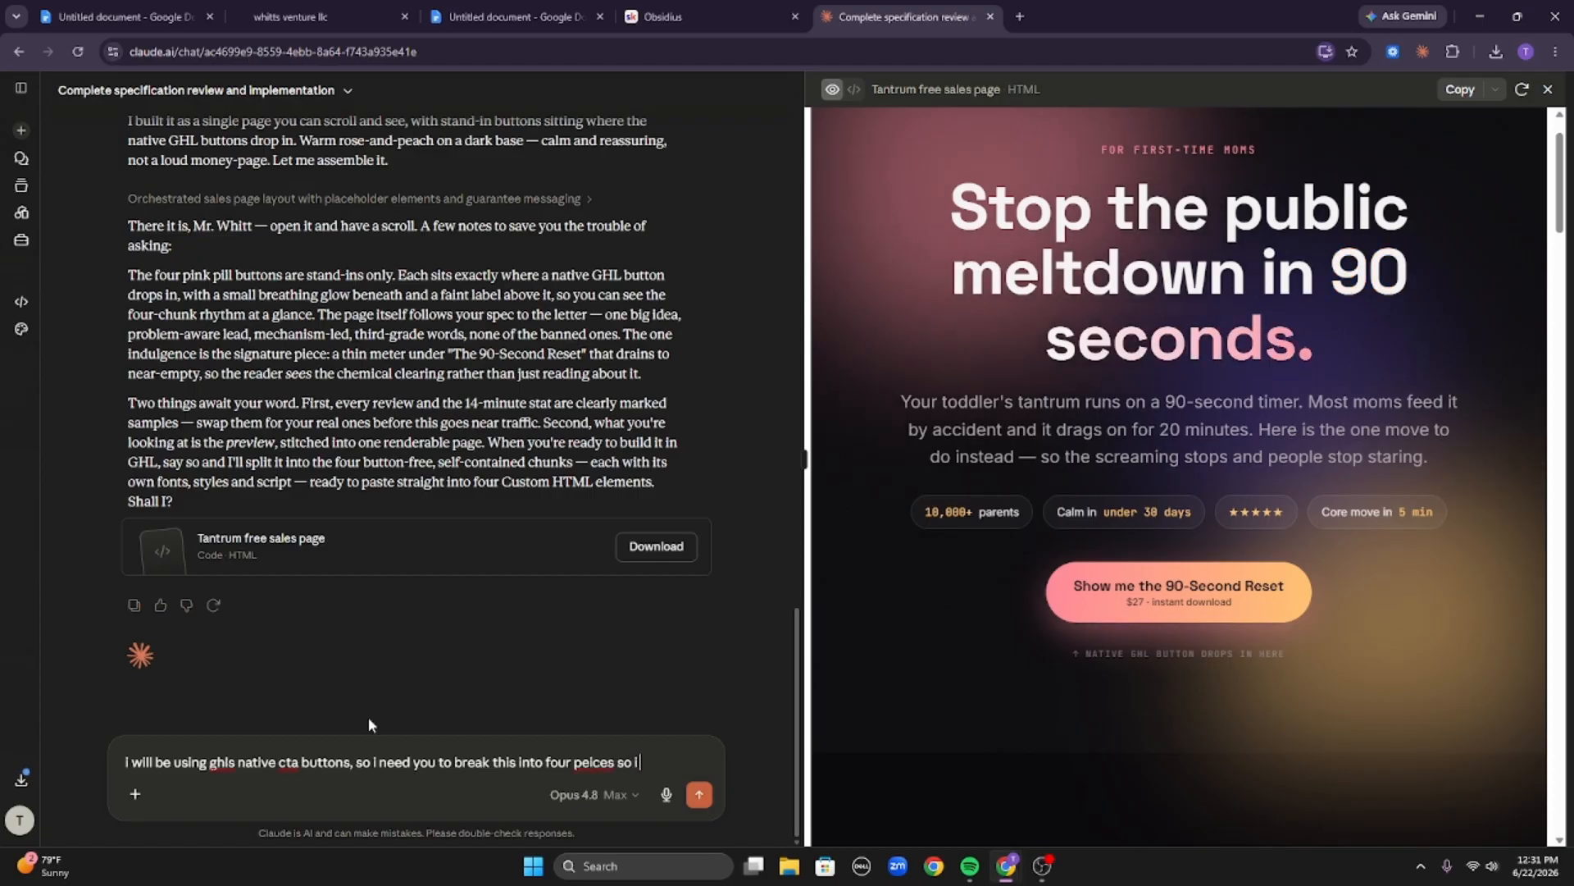
text( can)
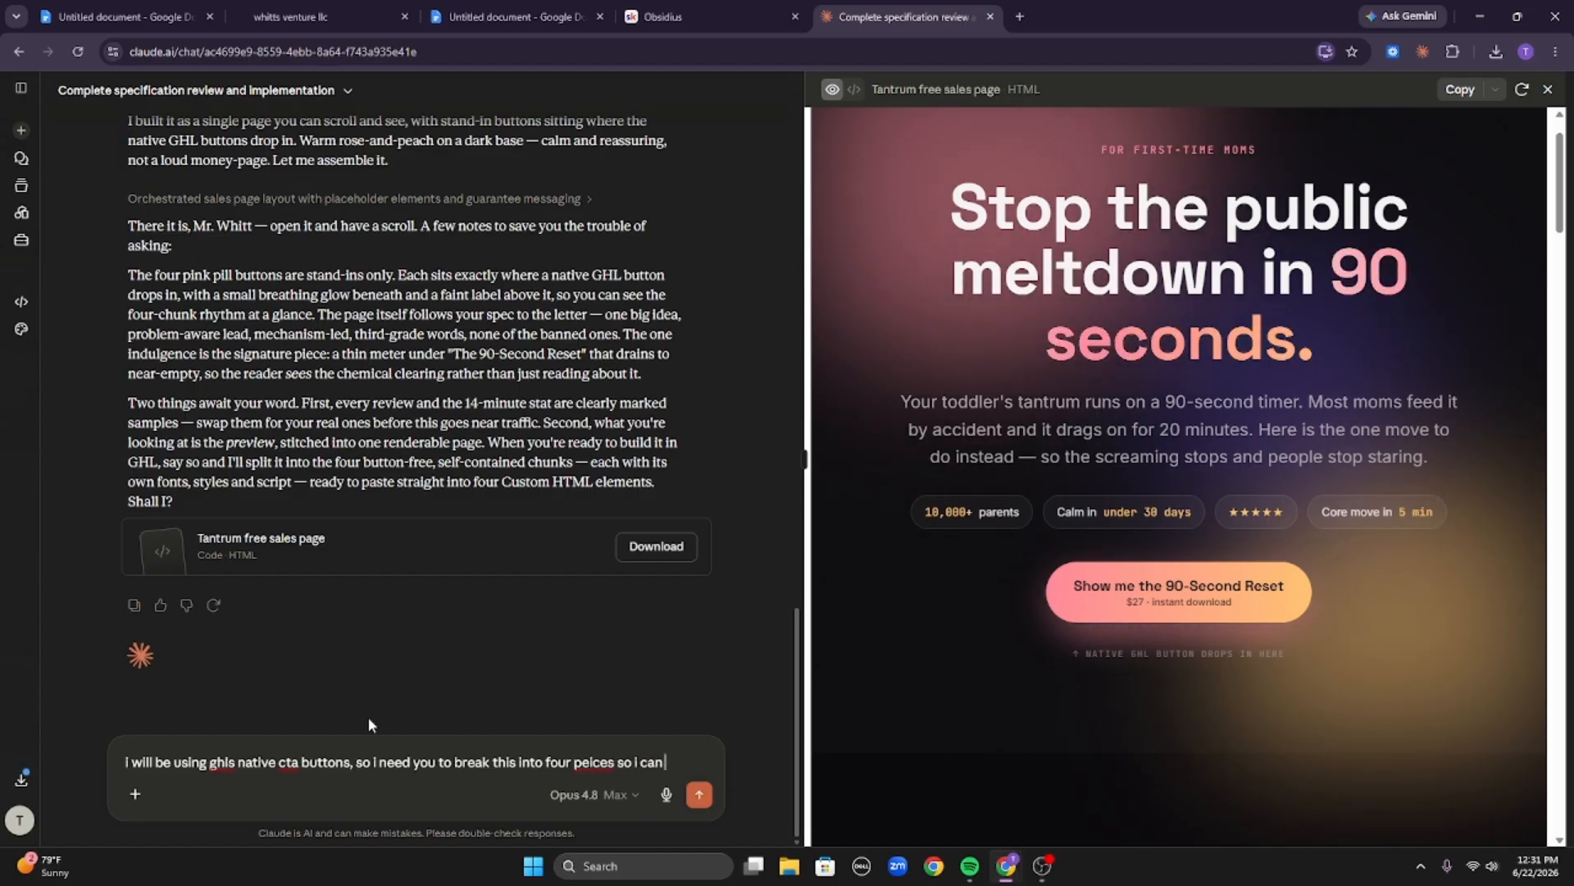
text( natively embed)
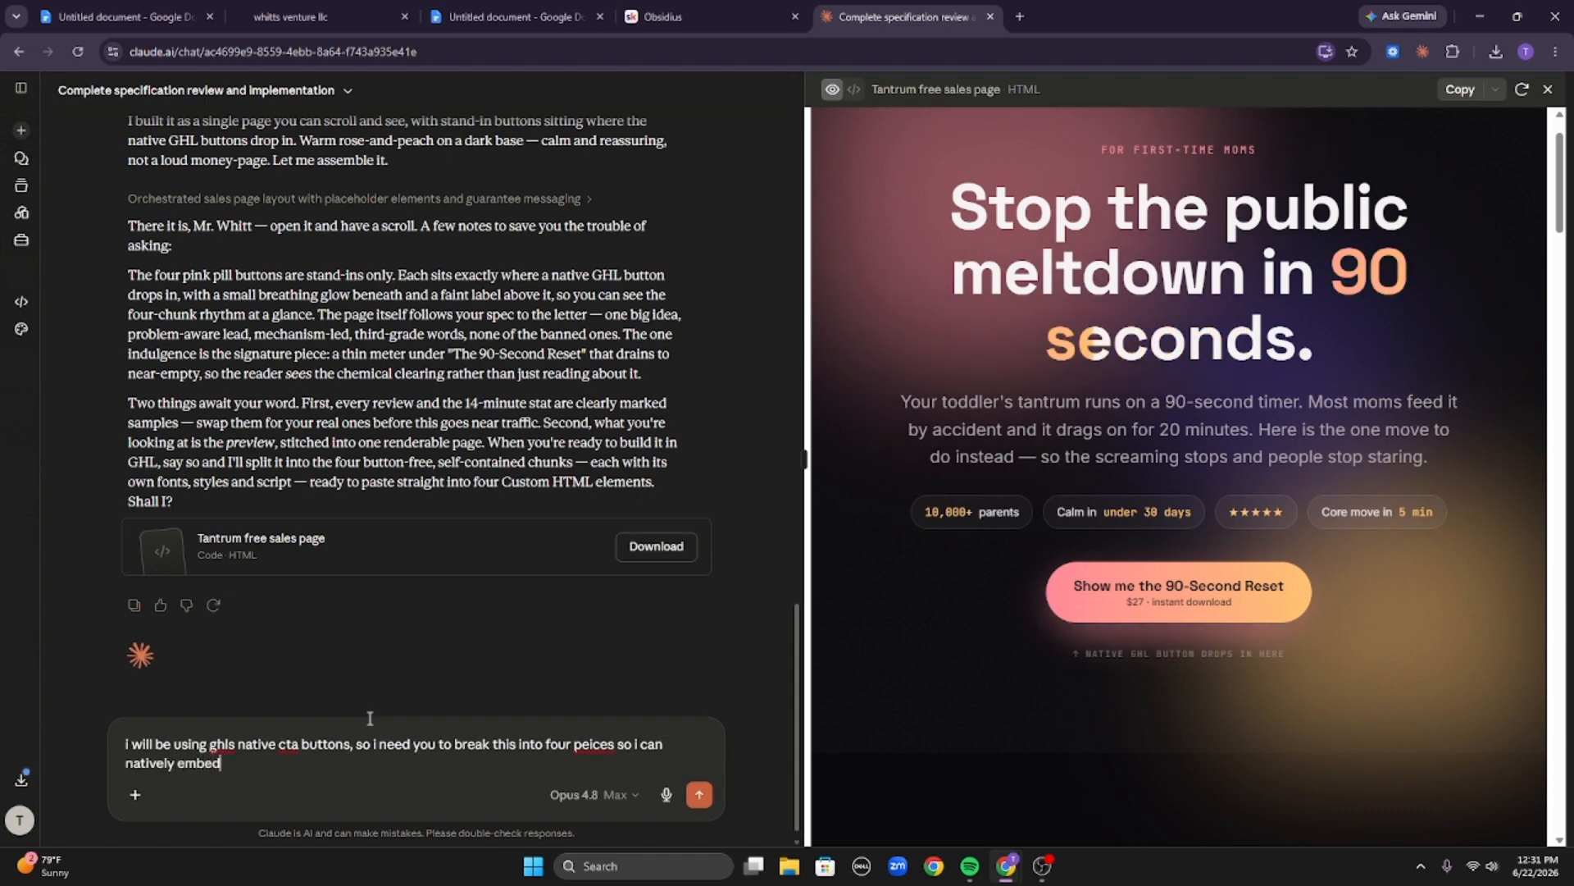
text( ghl)
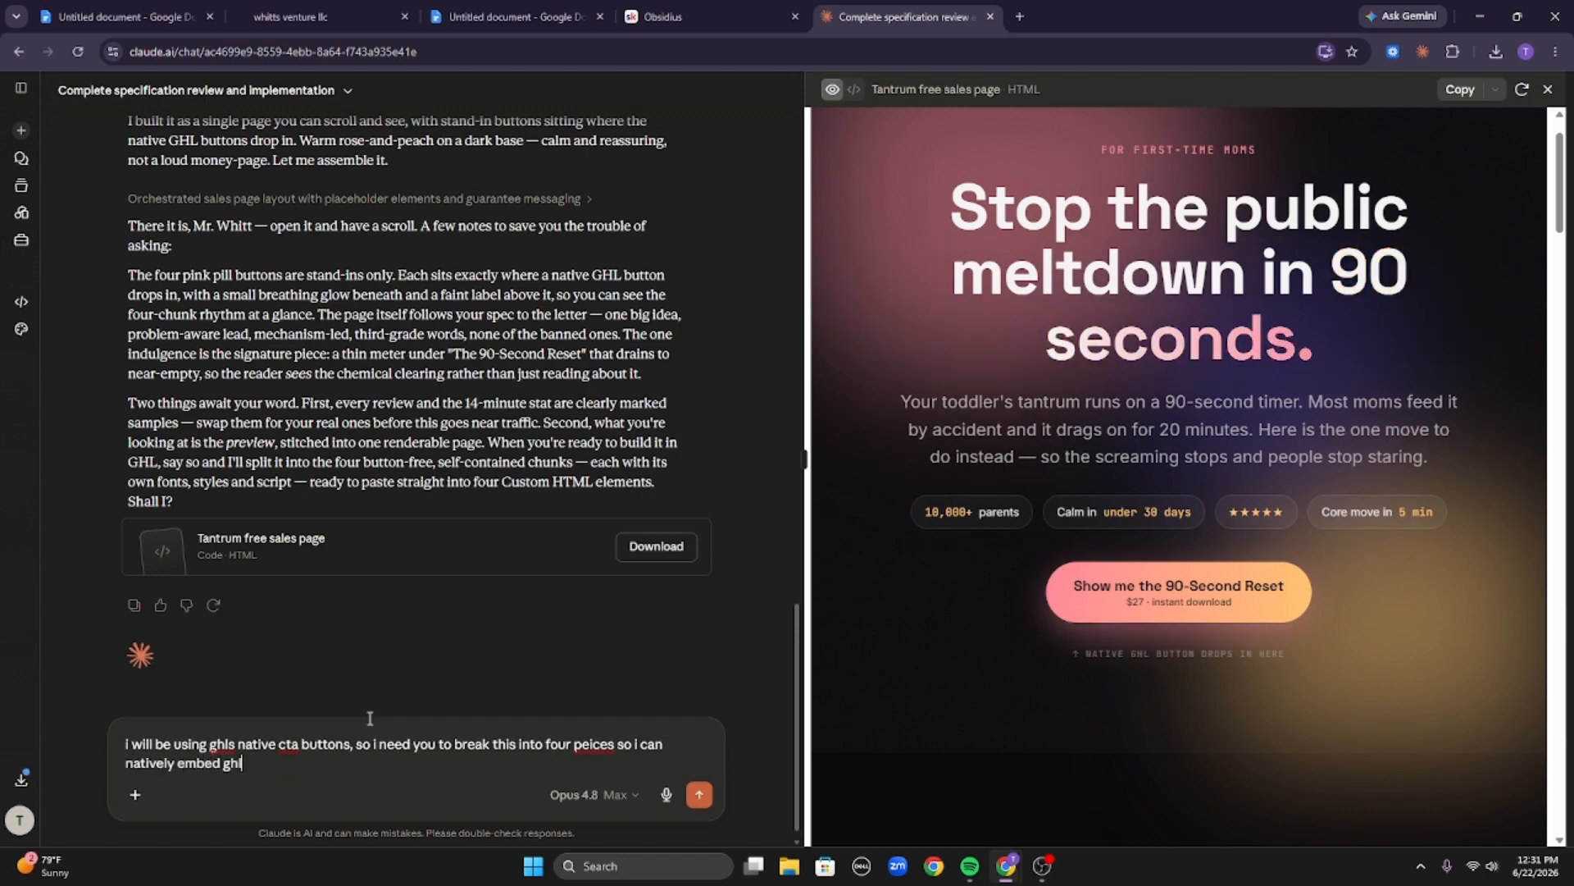
text(s ctas, )
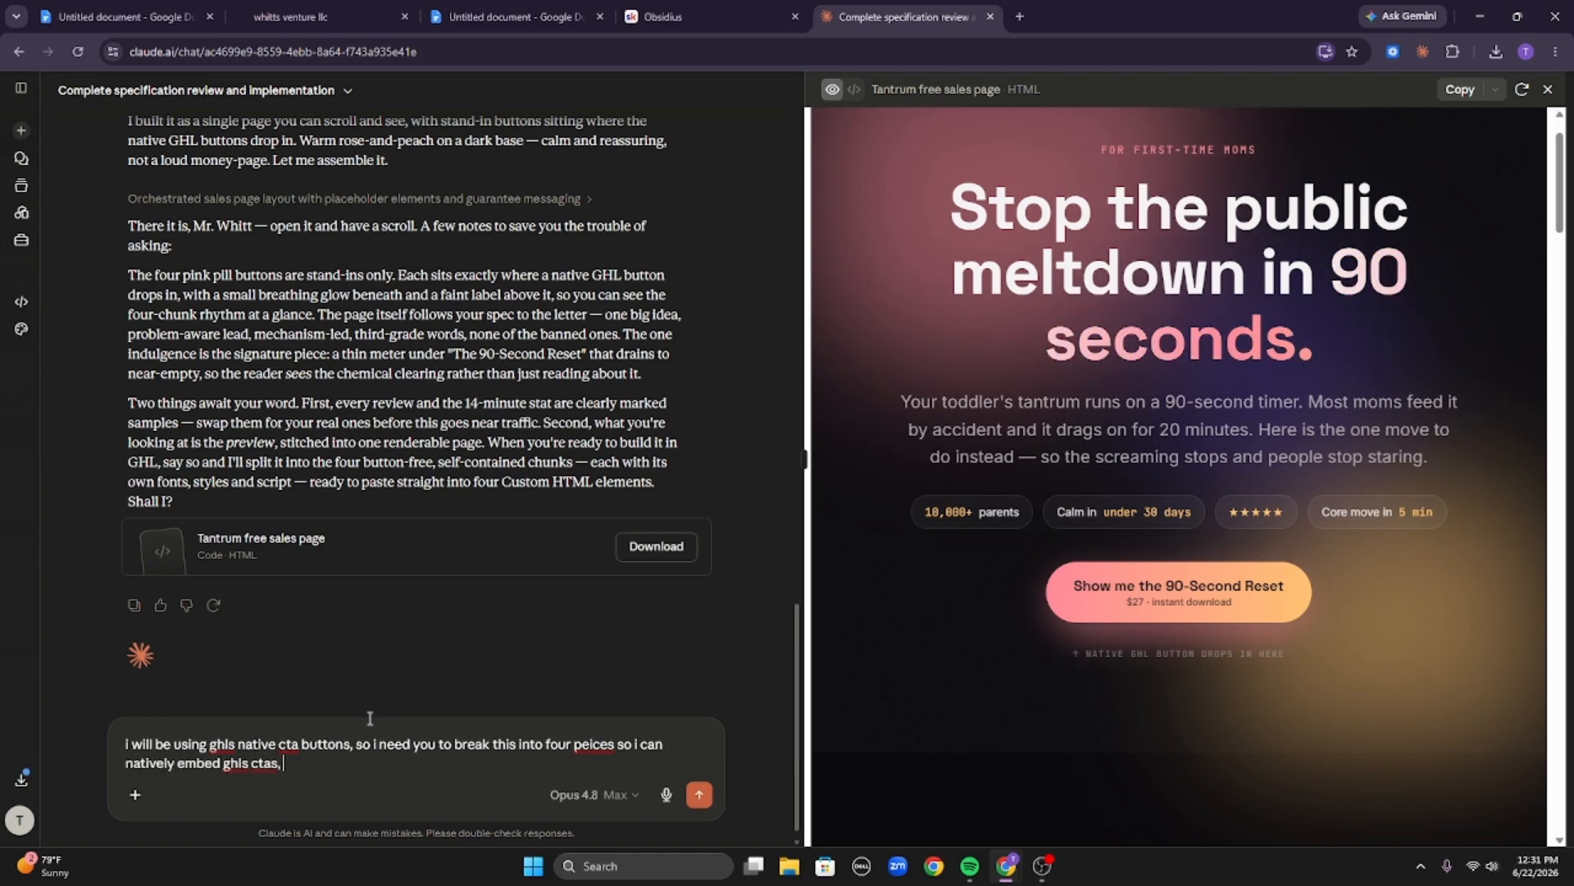
text(remove all)
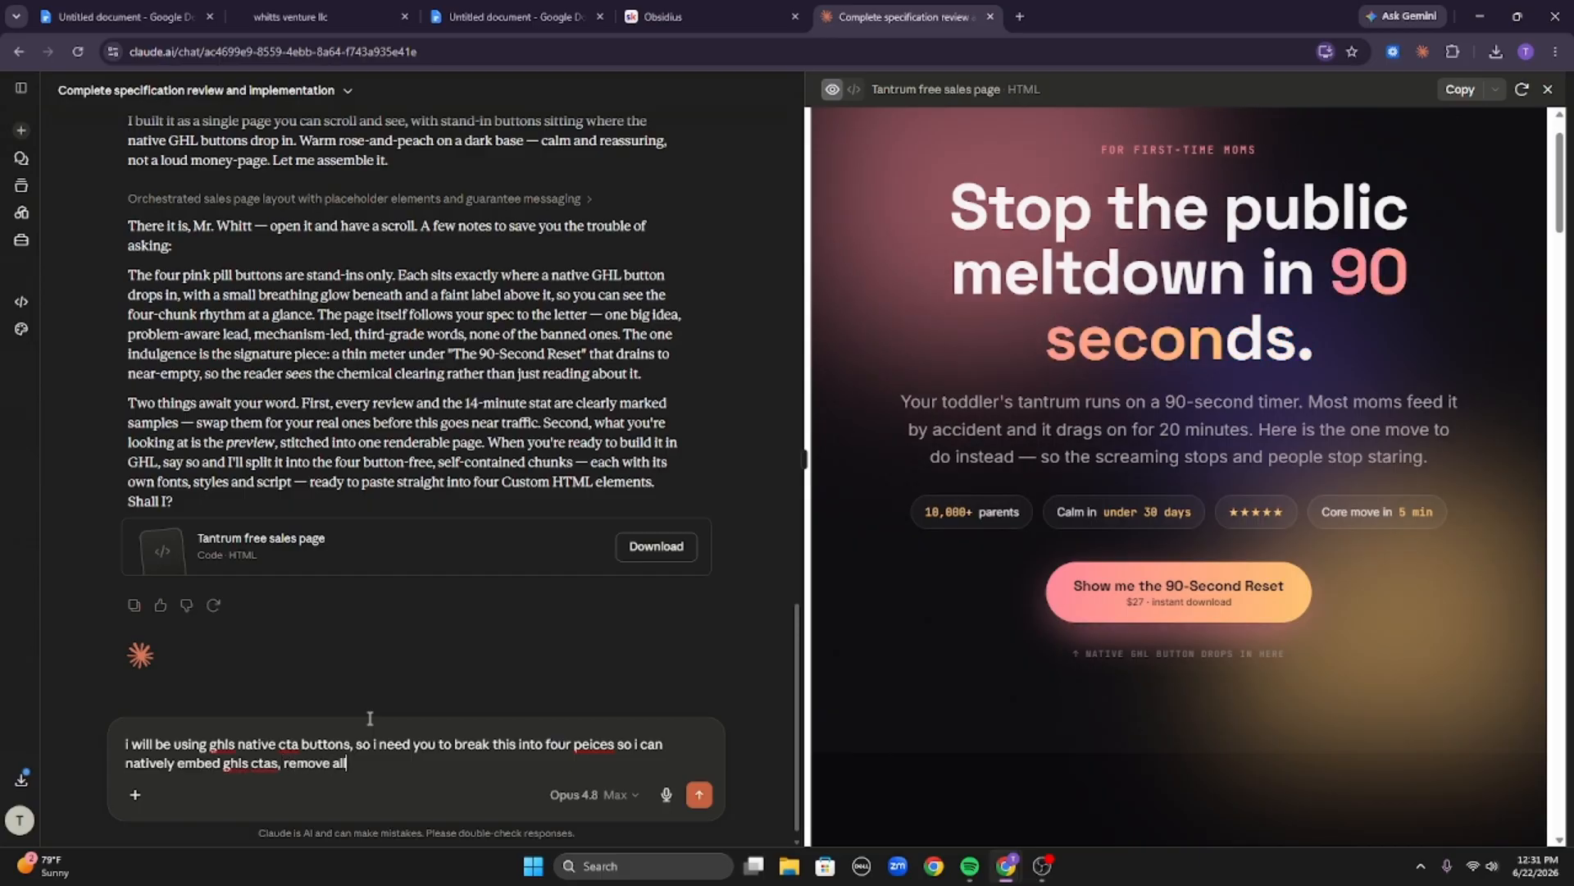
text( exsiting c)
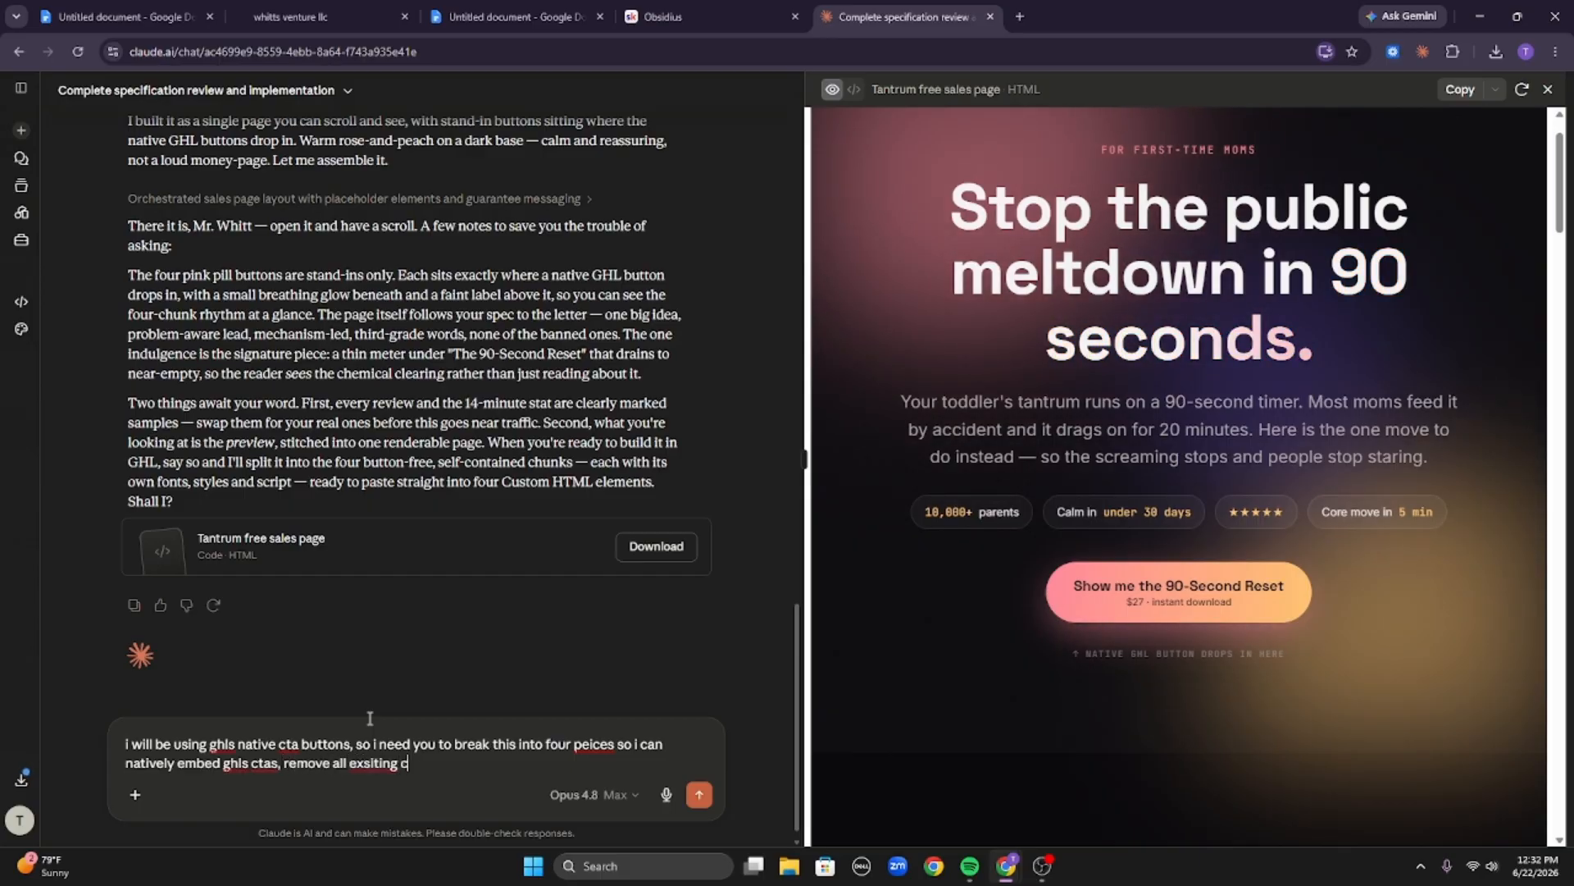
text(tas int he ht)
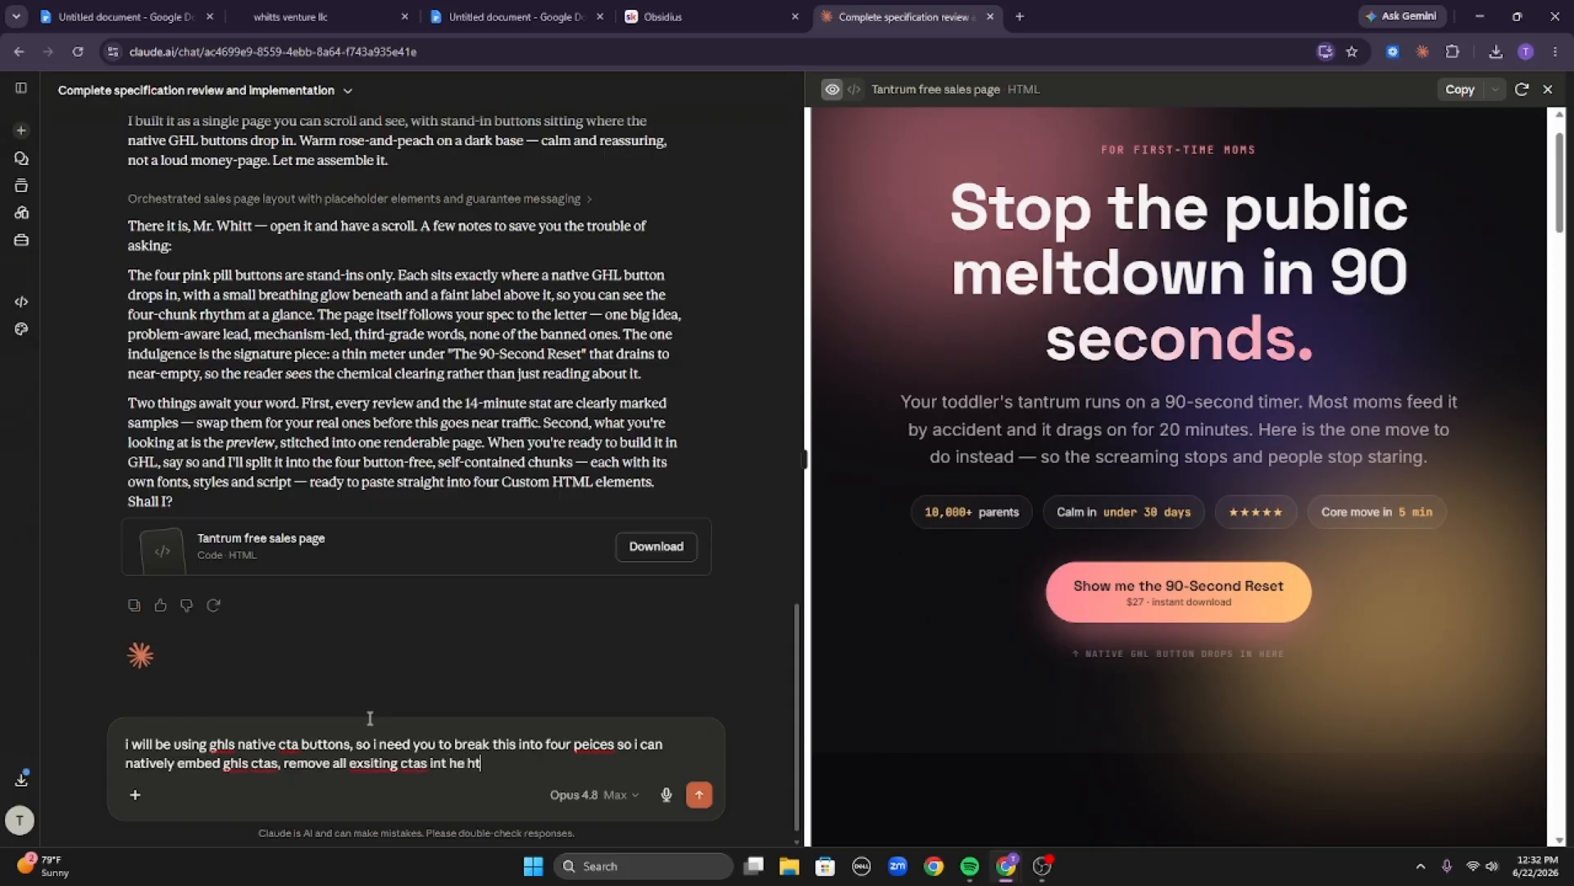
text(ml and)
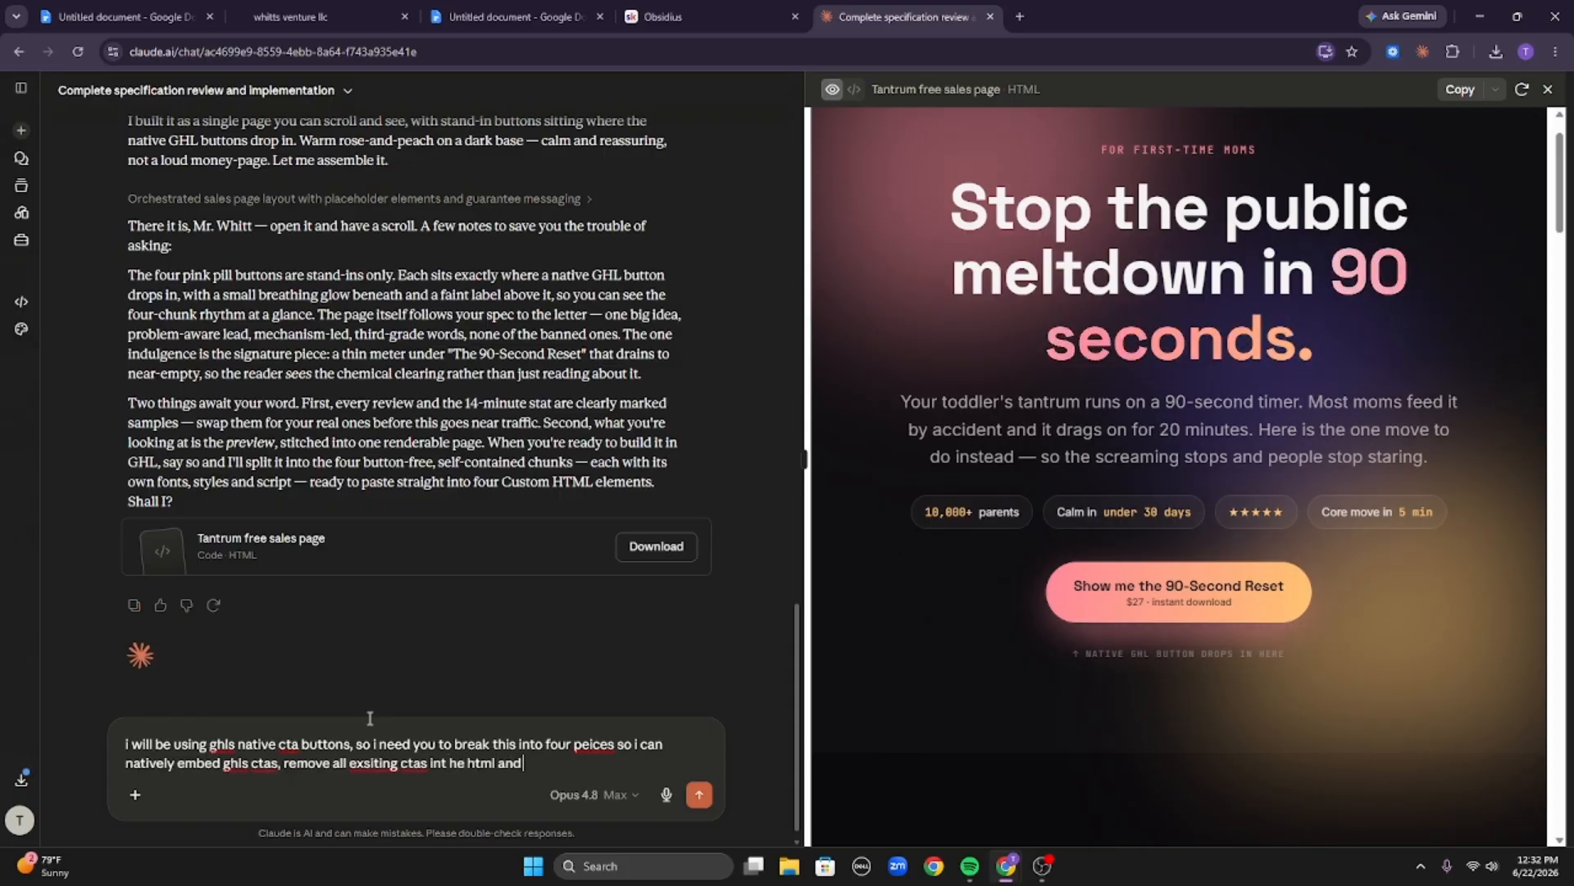
text( instead provide me wi)
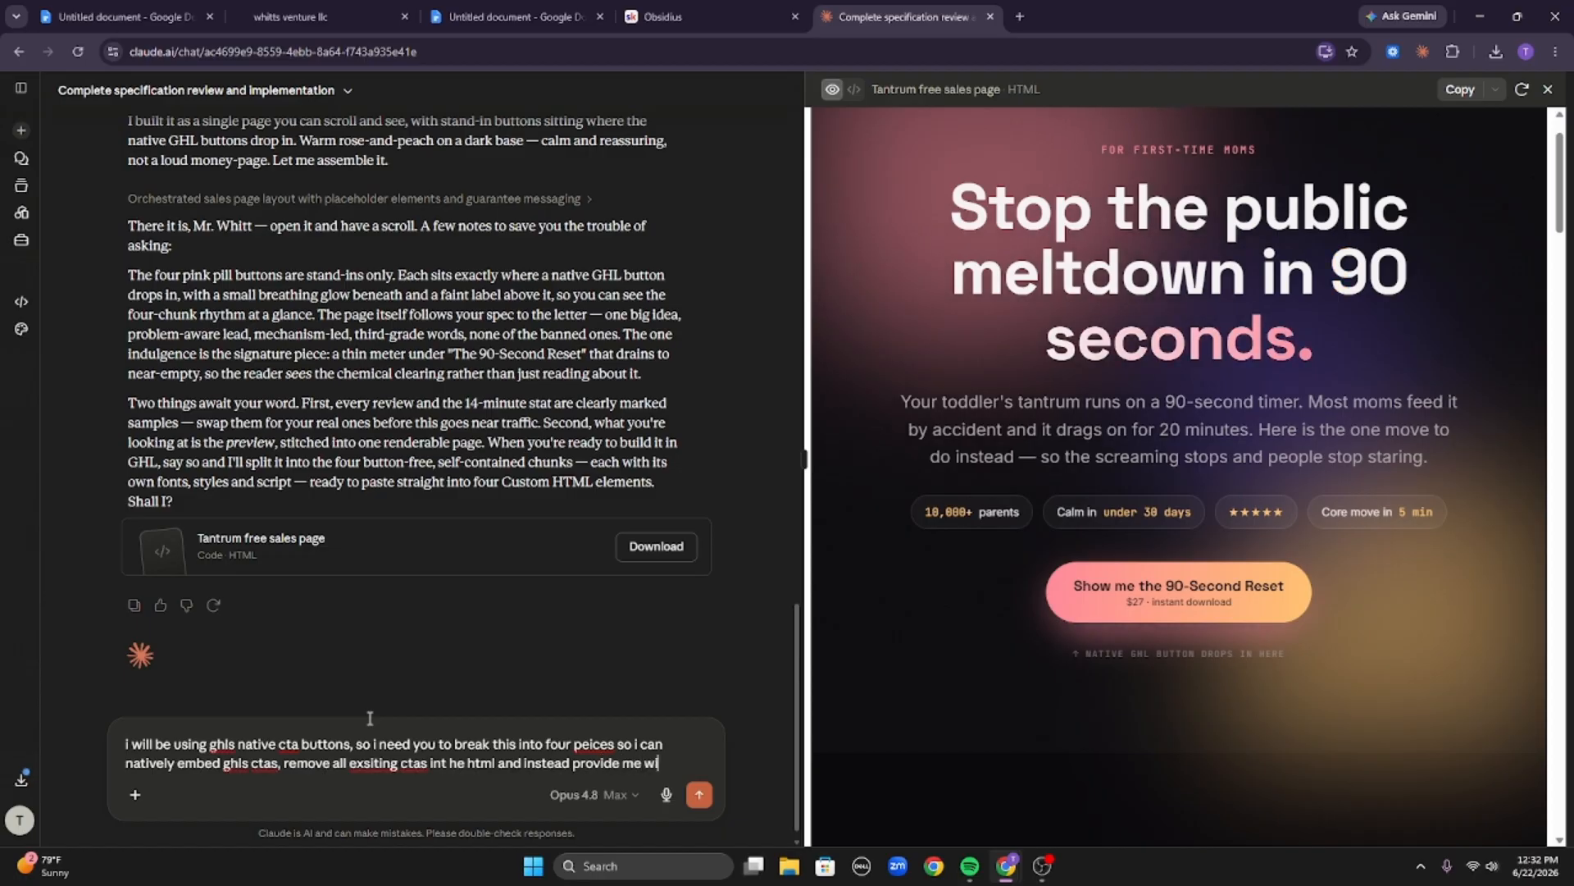
text(th the css to put on the)
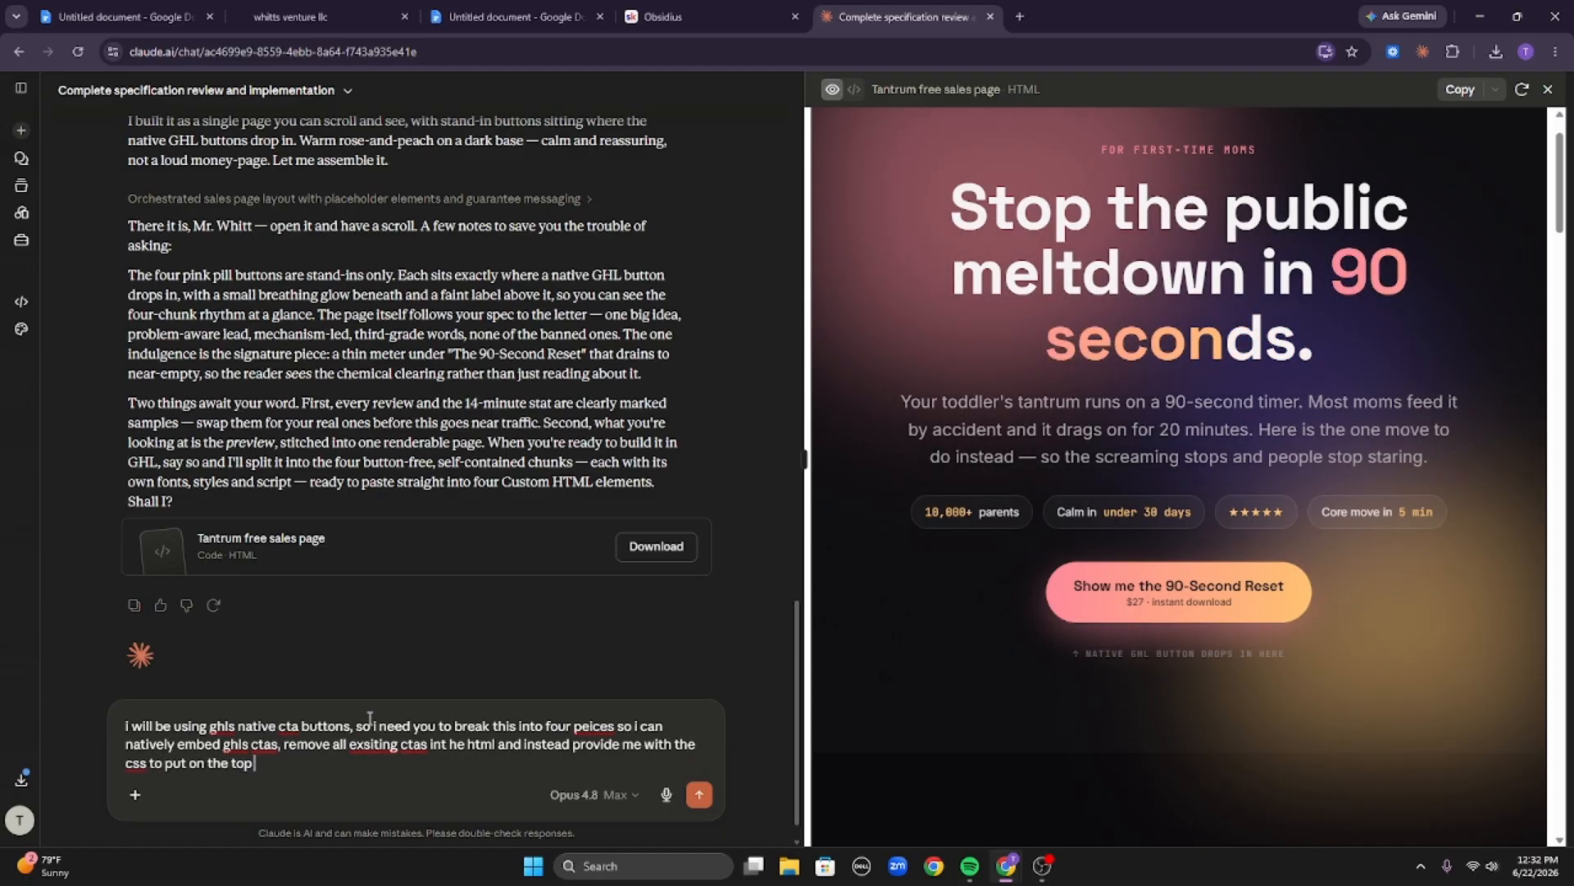
text( top of the sales pag)
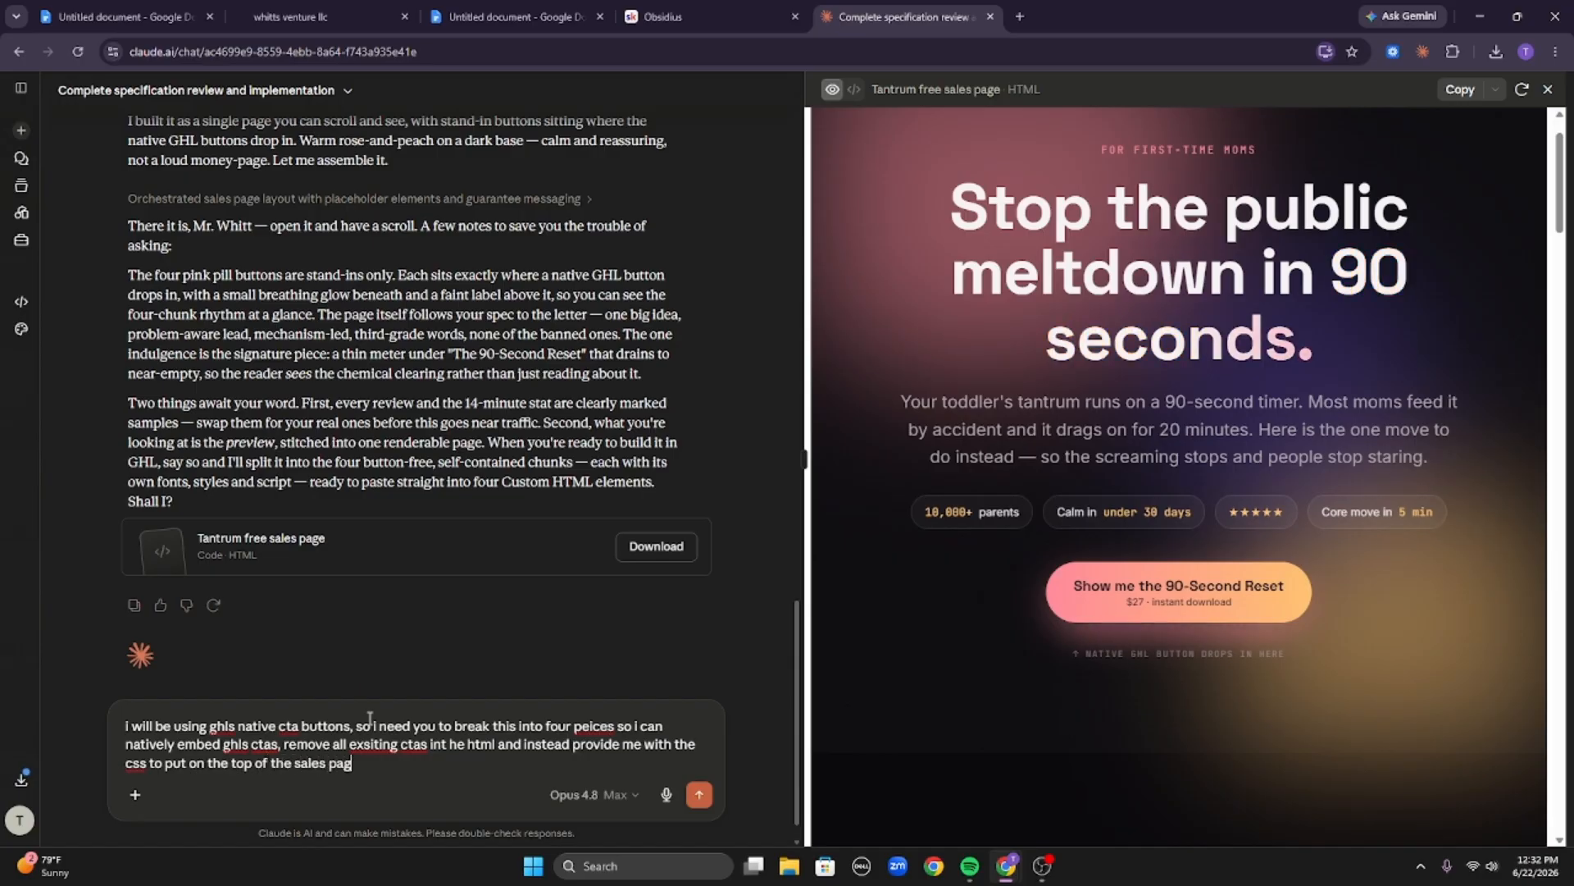
text(ge to i)
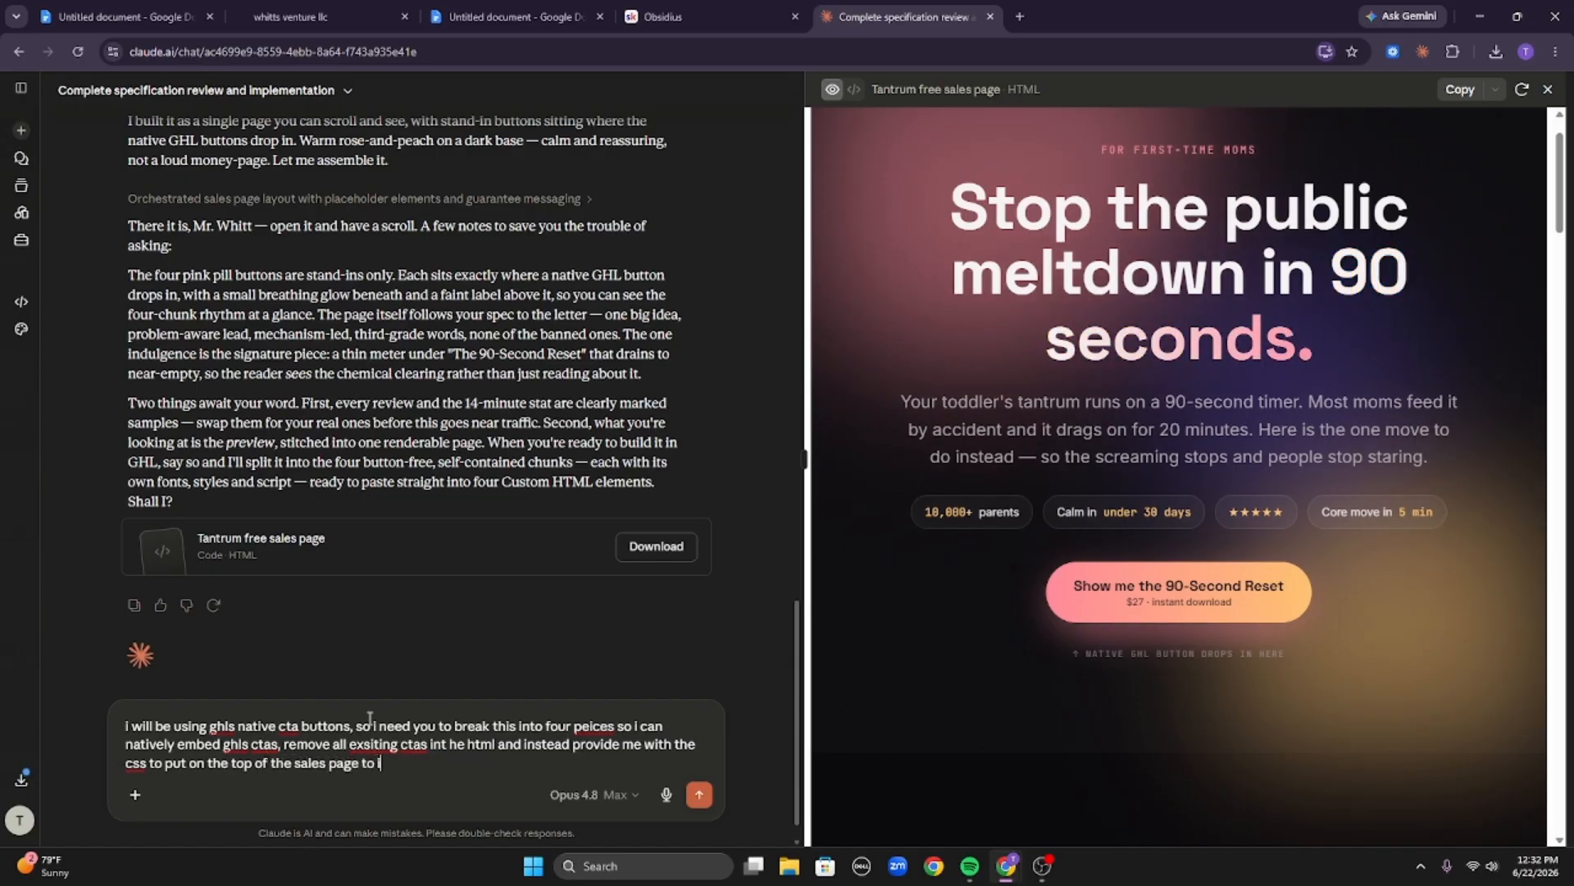
text(nfluence )
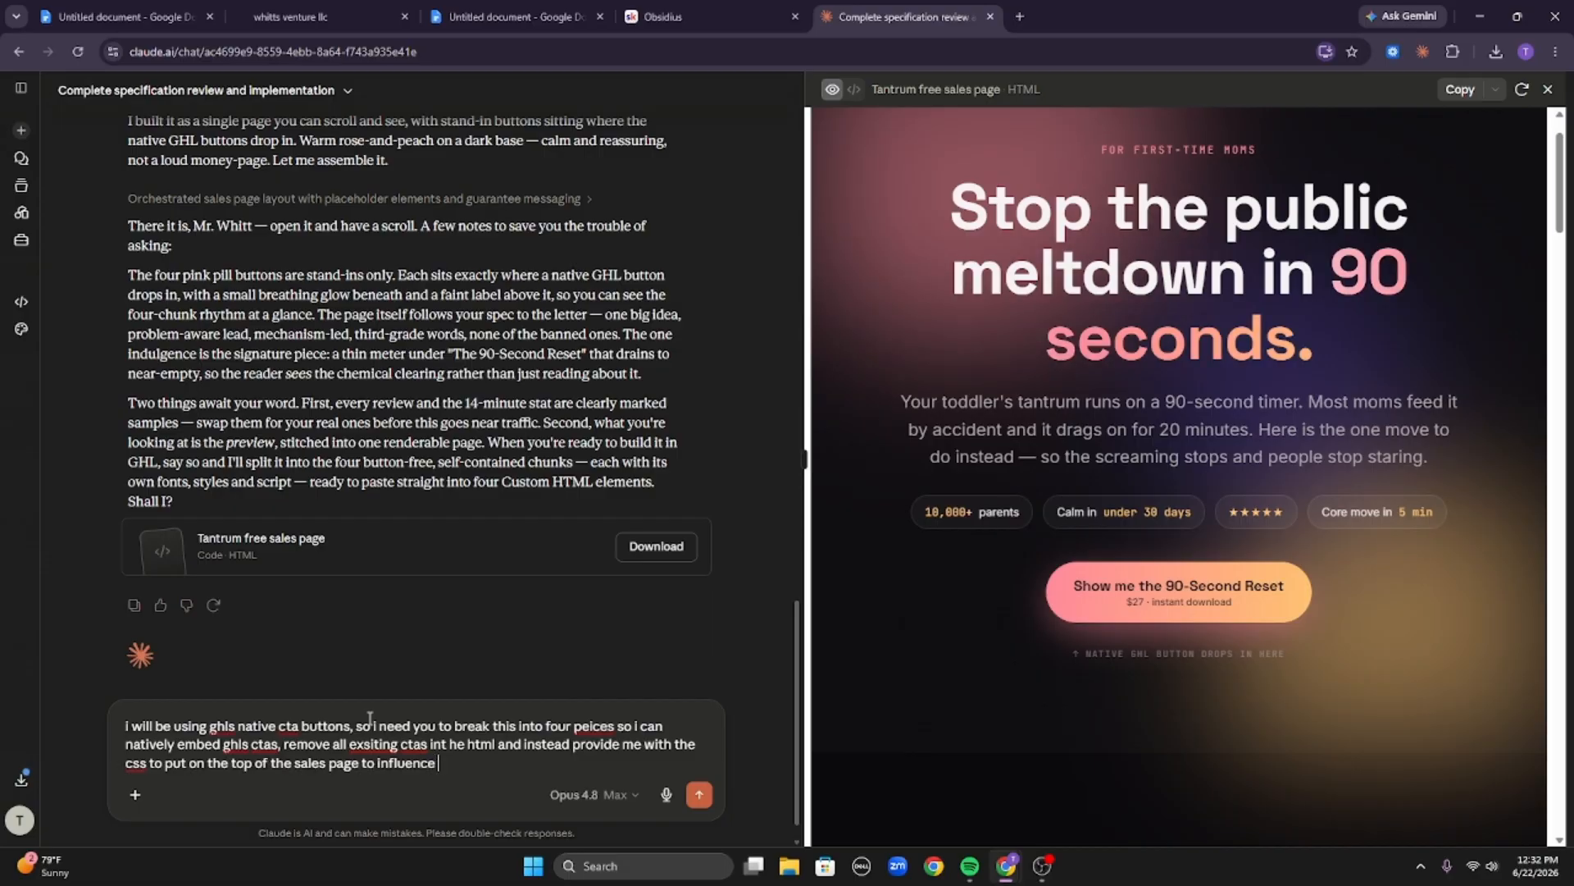
text(all of the native)
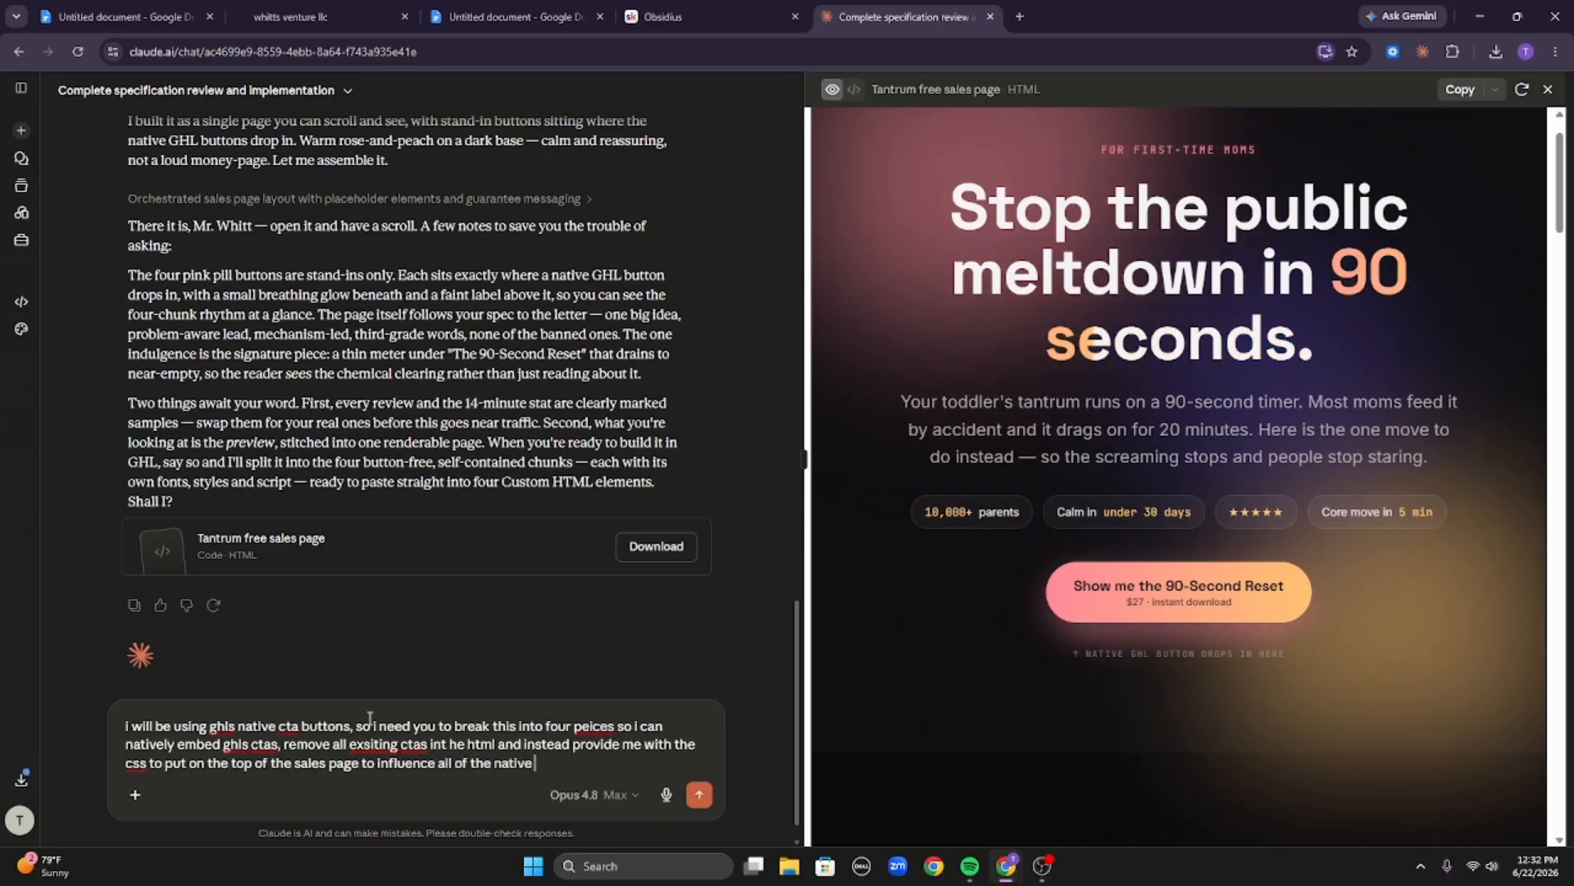
text( ctas)
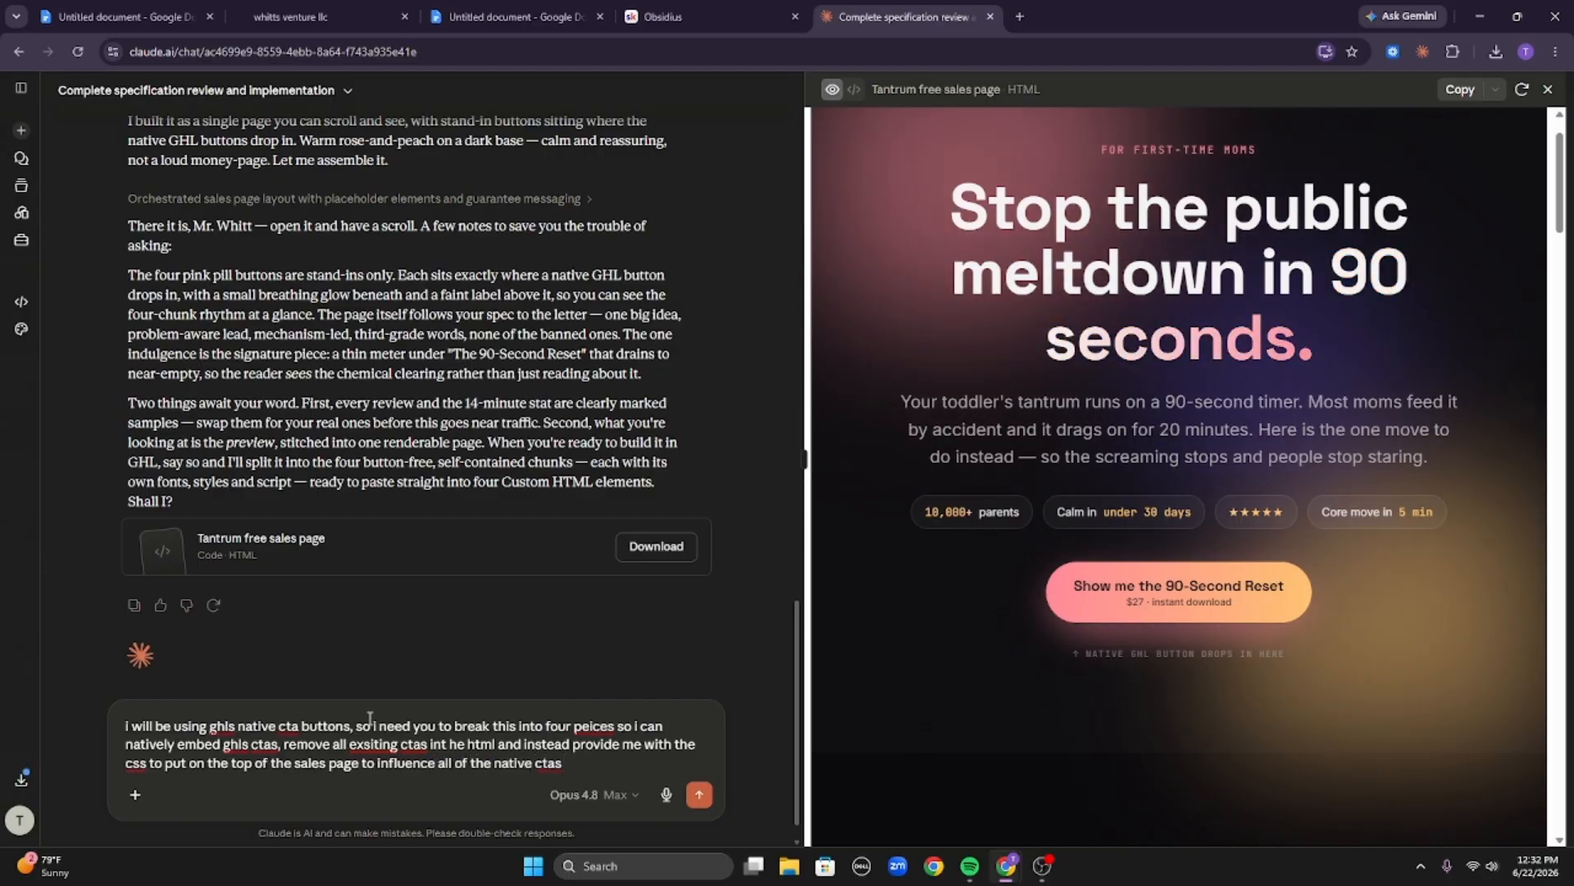
key(Return)
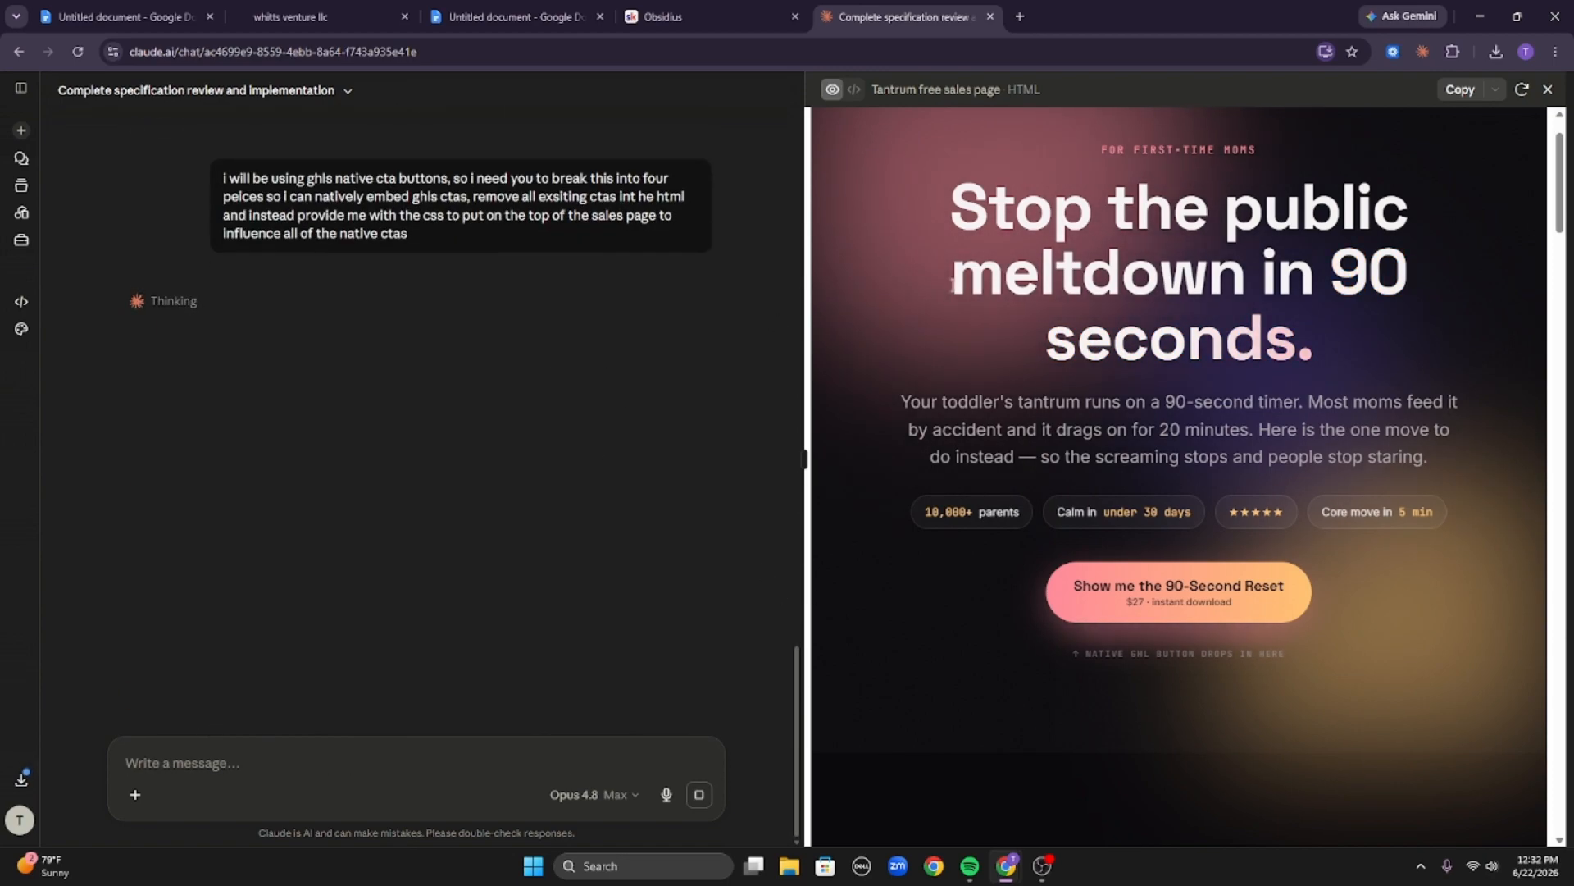
Review Claude's reply, opening the Tantrum free cta stylesheet and scrolling through the listed chunk files.
scroll(976, 295, up, 1)
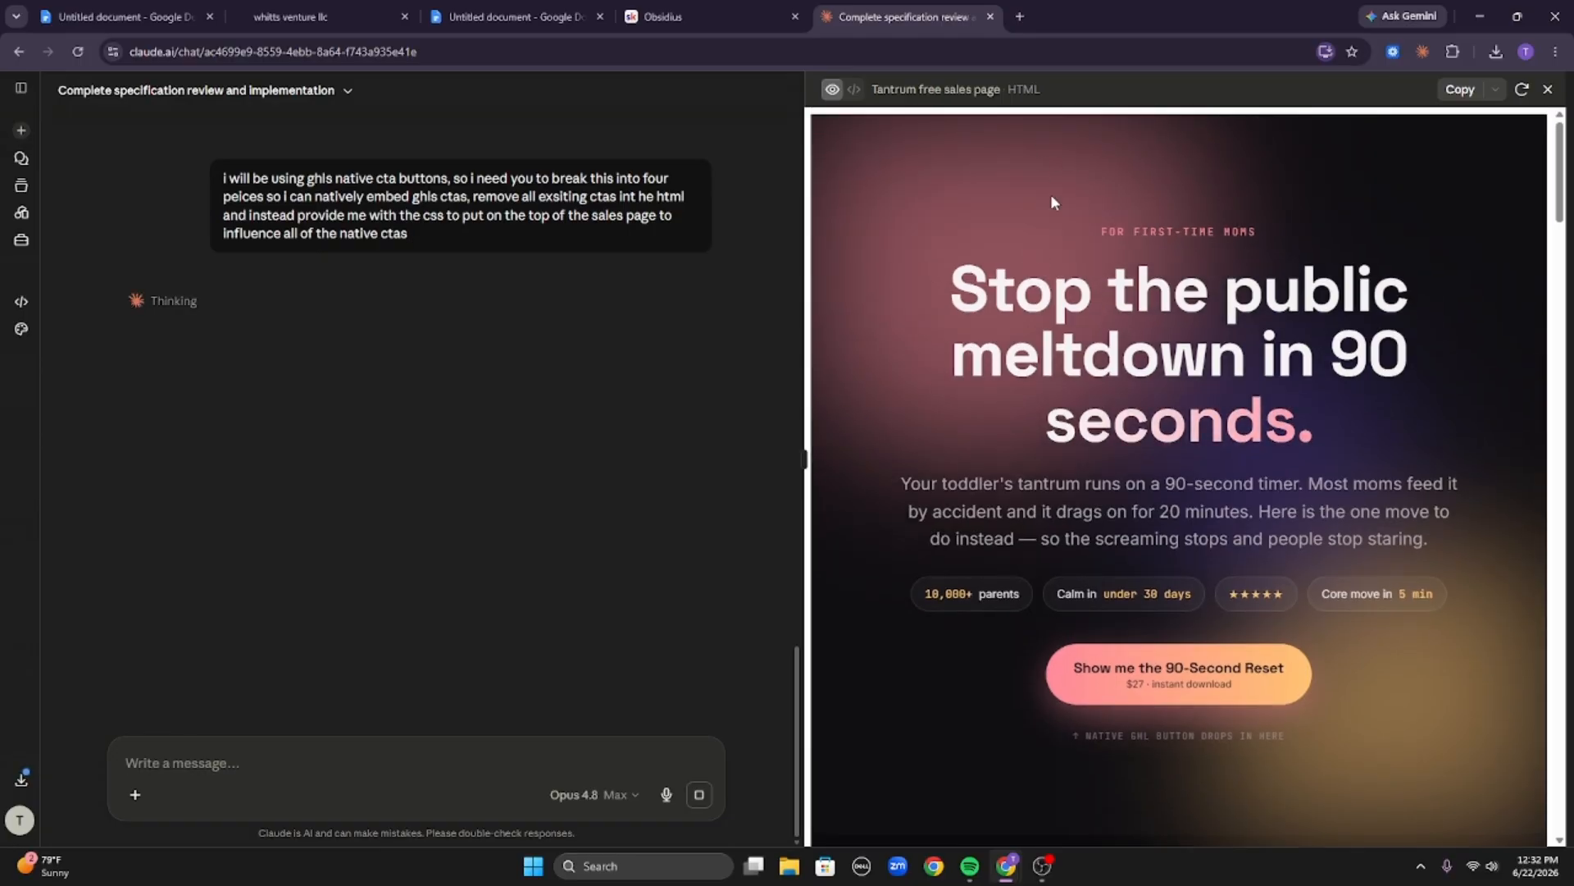
scroll(1051, 193, down, 10)
scroll(1005, 153, up, 8)
scroll(1004, 154, up, 2)
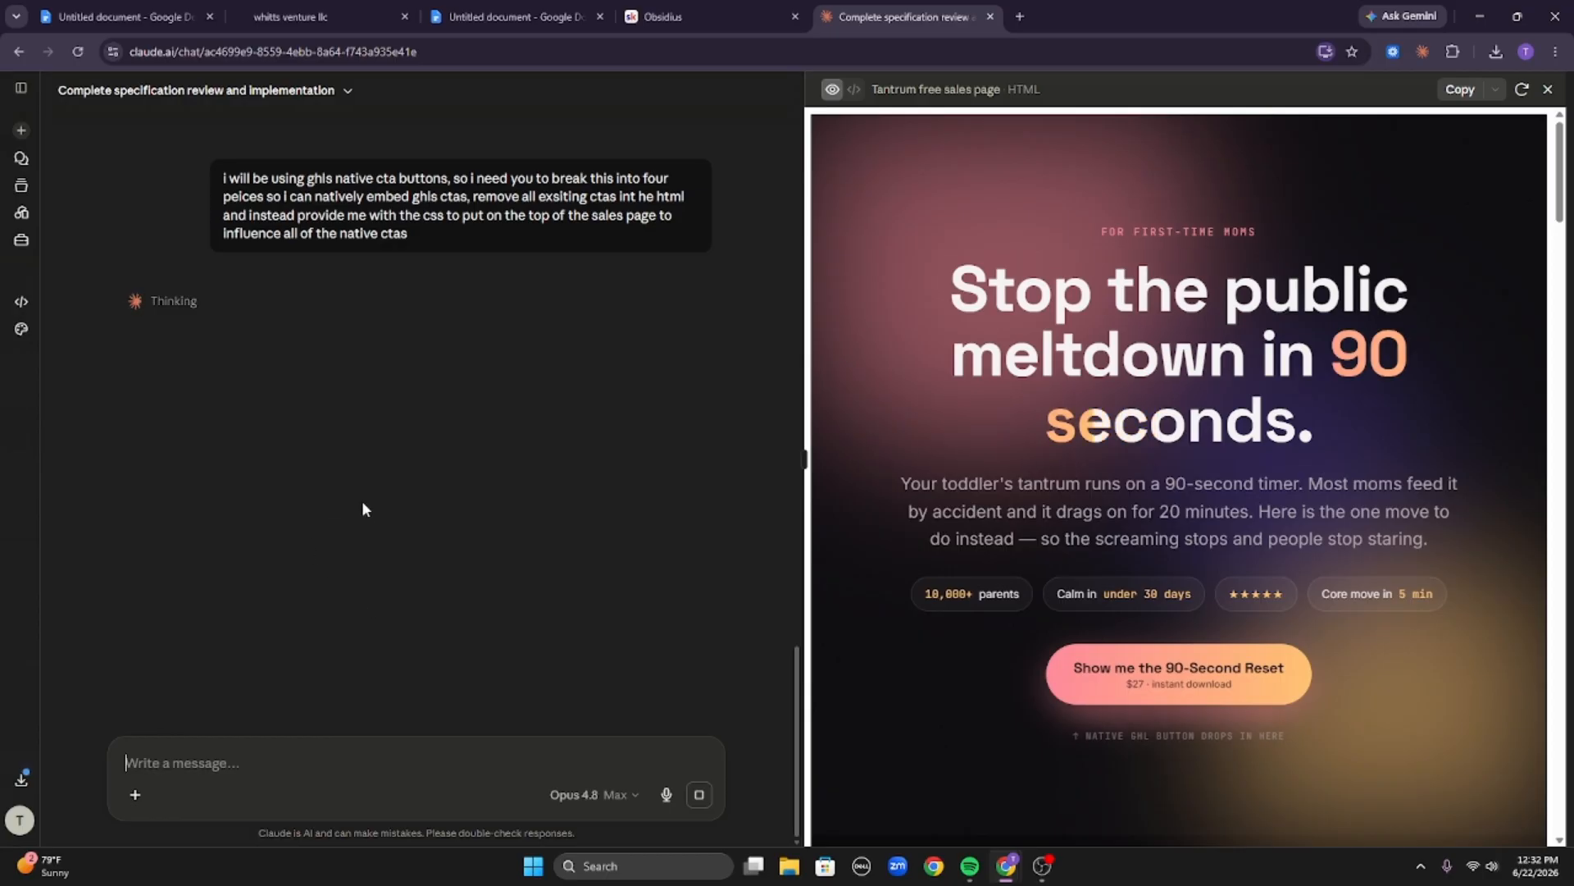
click(179, 301)
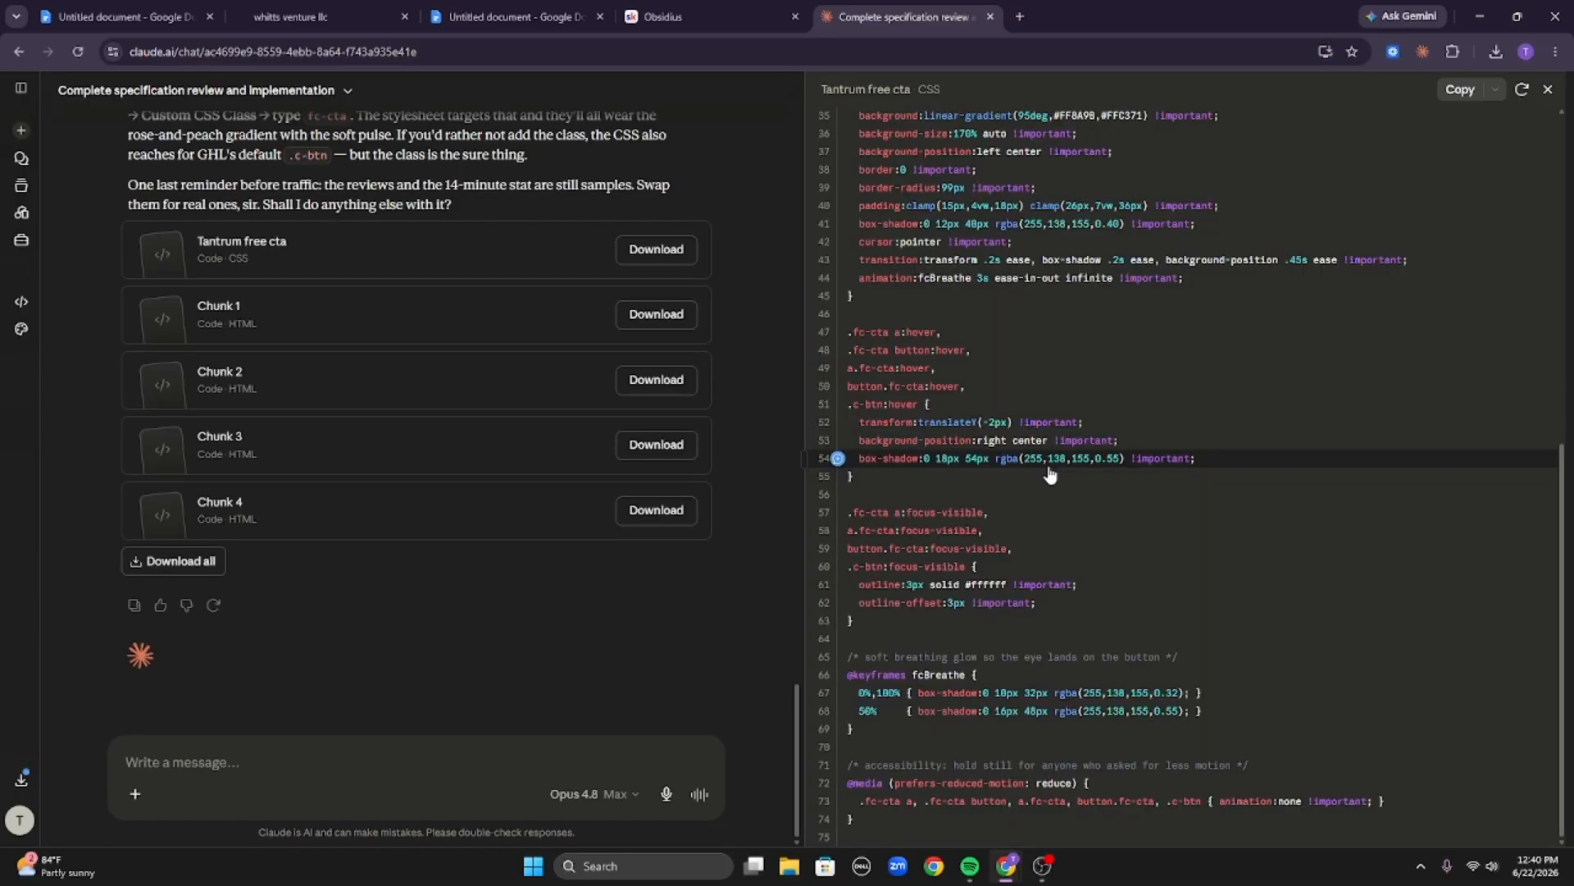
scroll(686, 578, up, 10)
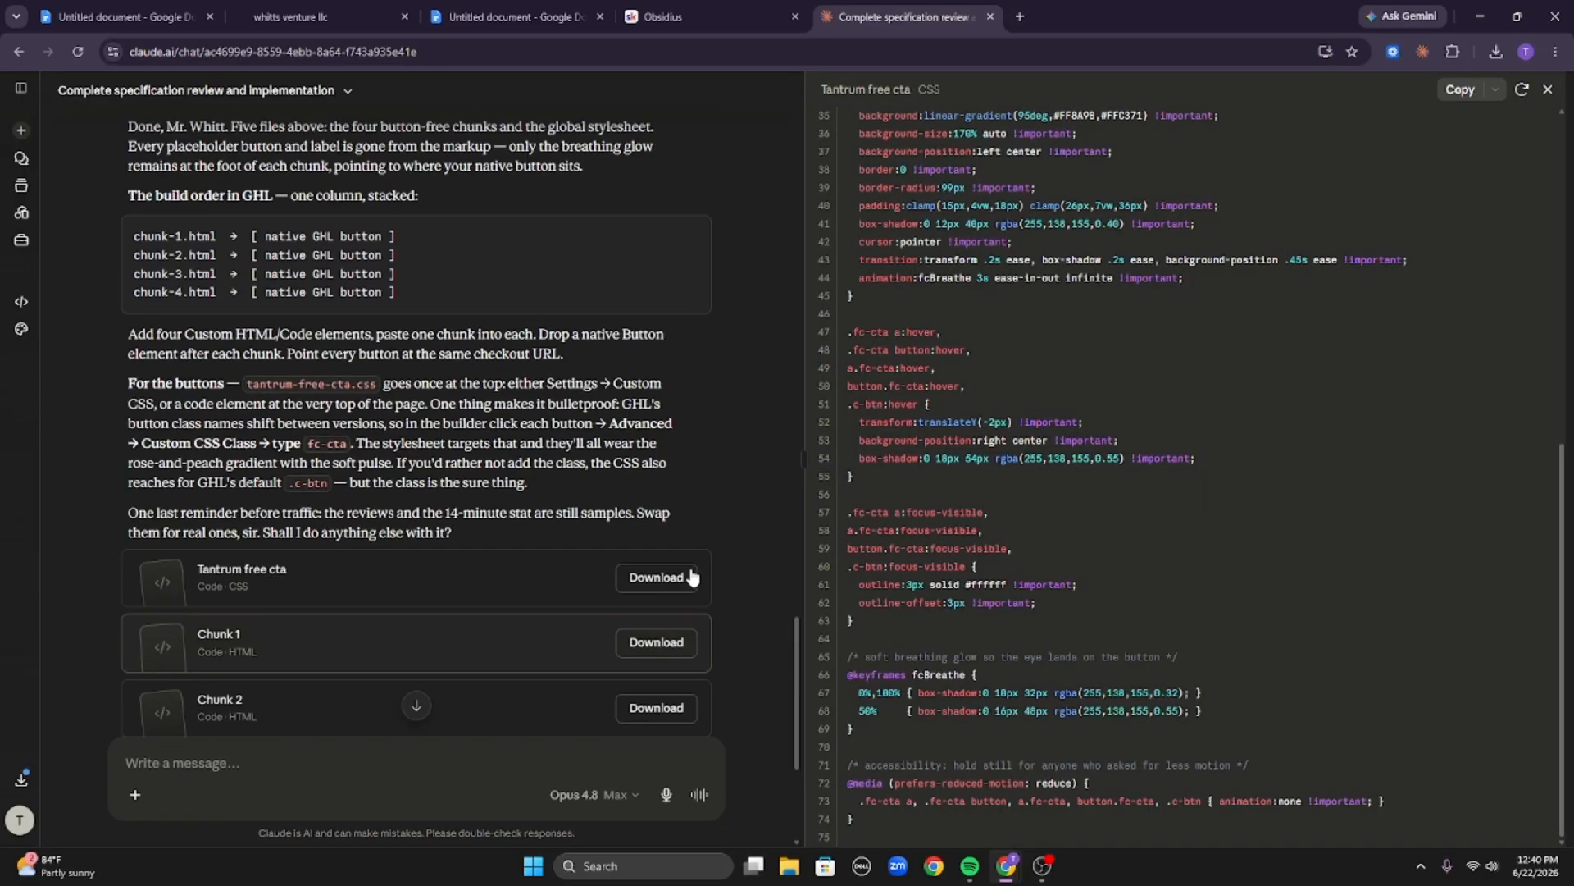
scroll(650, 482, up, 4)
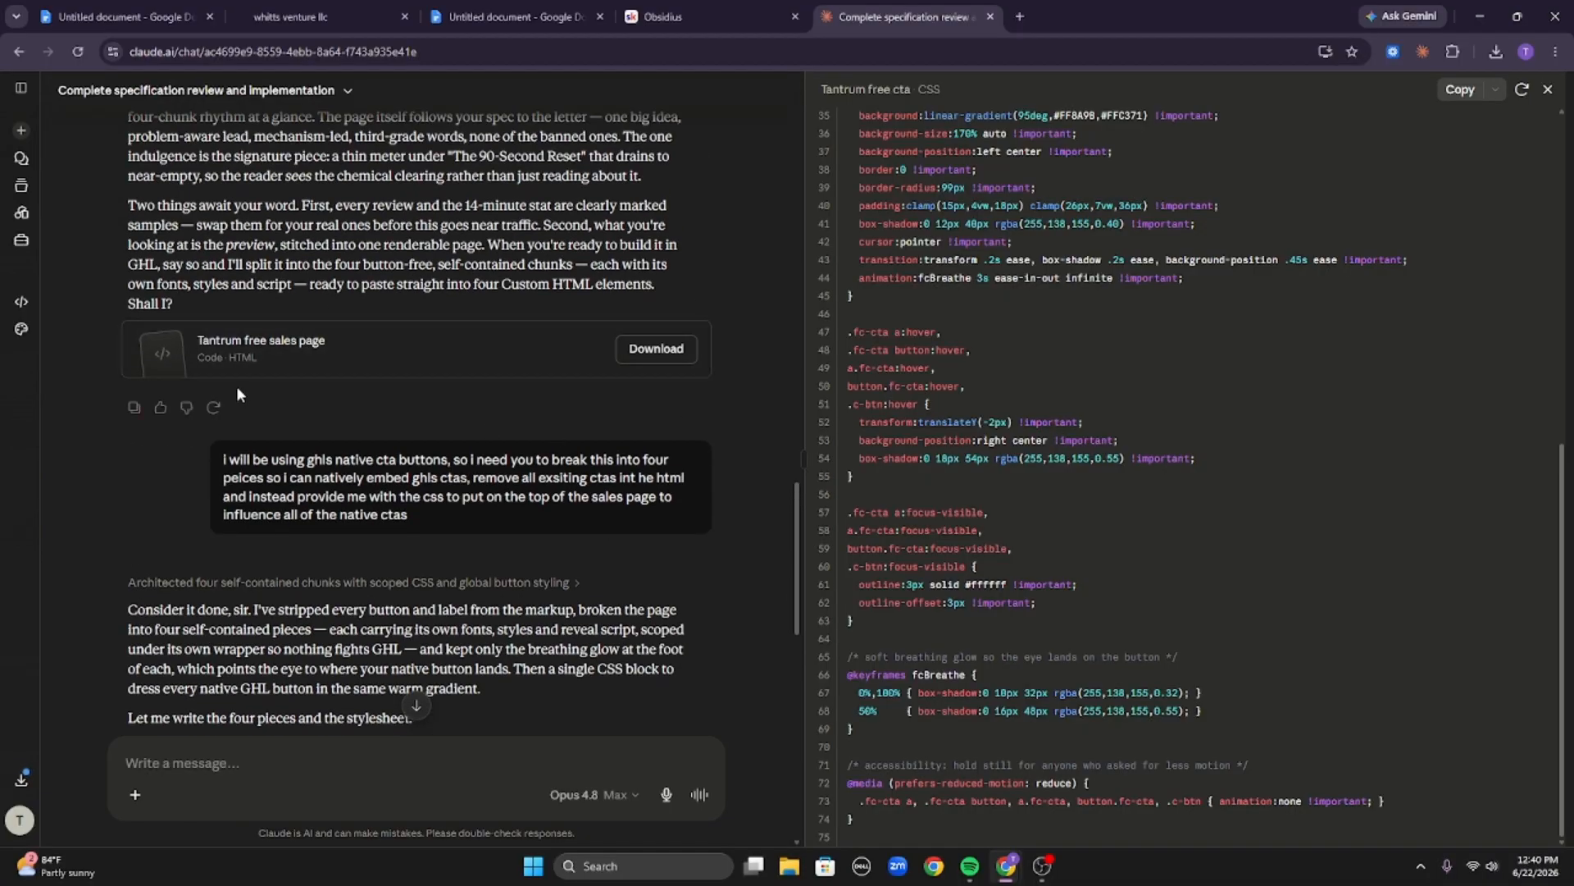
scroll(283, 365, down, 10)
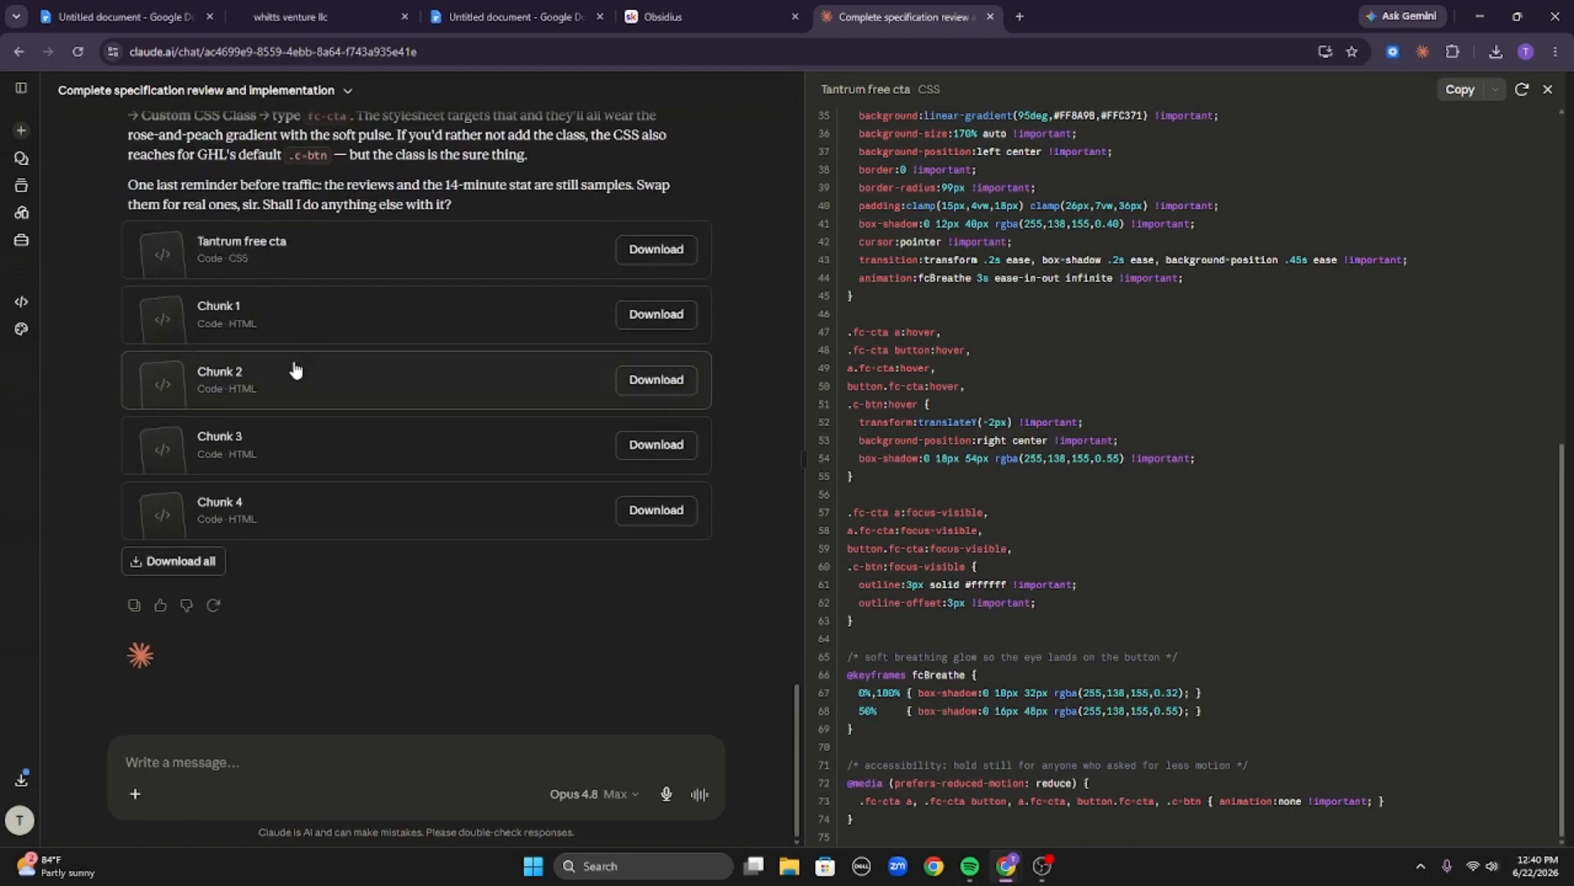
Copy Chunk 1's code and paste it into the first Custom HTML/Javascript element in the page builder, then save.
click(238, 327)
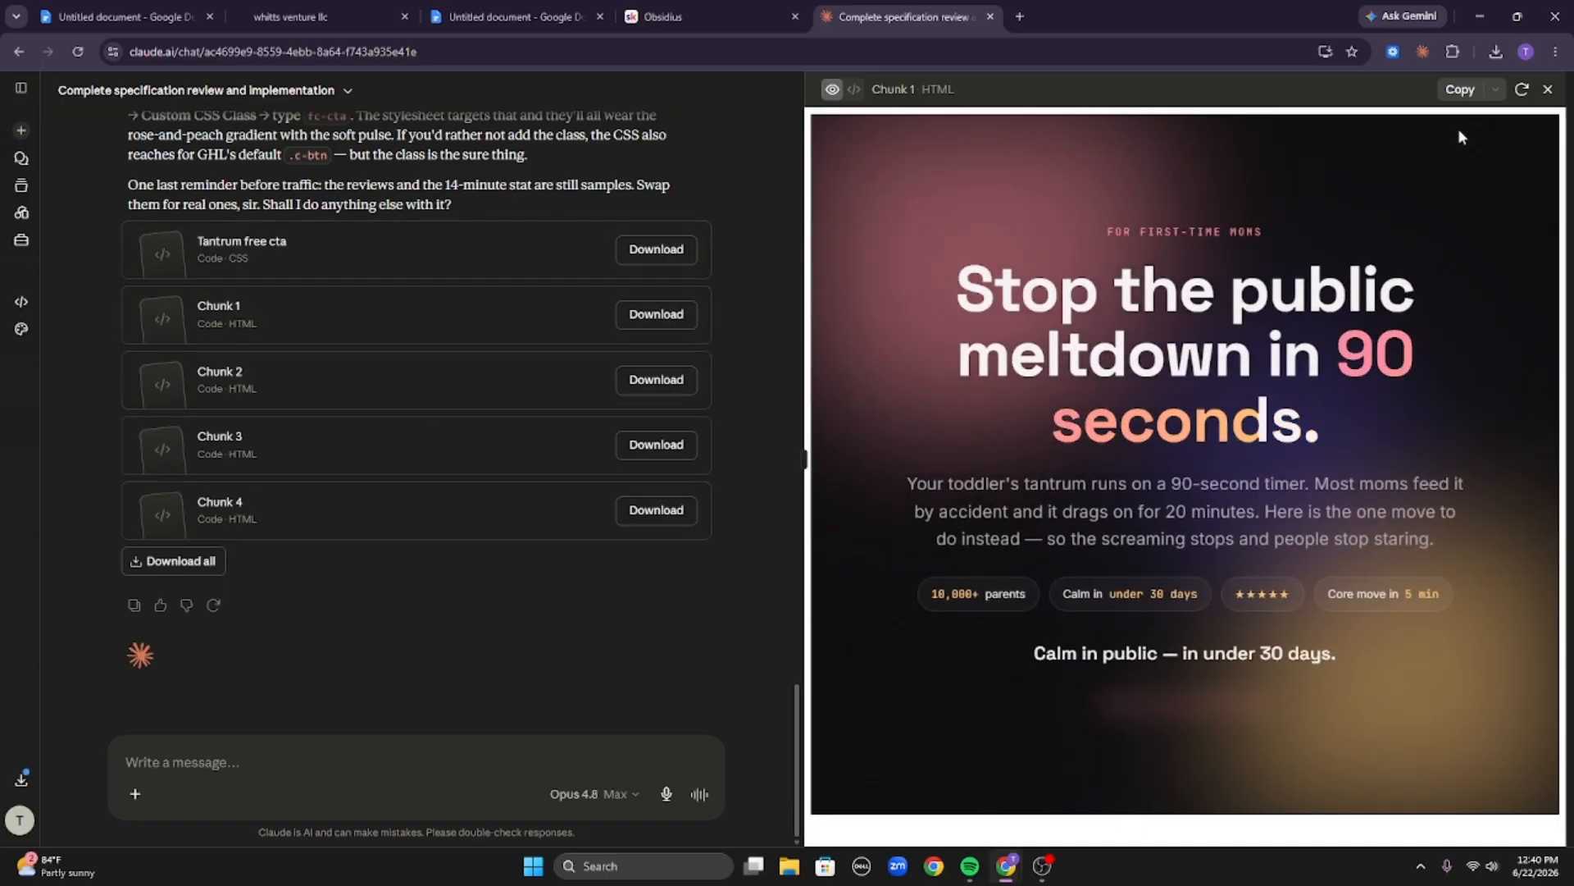
click(1460, 88)
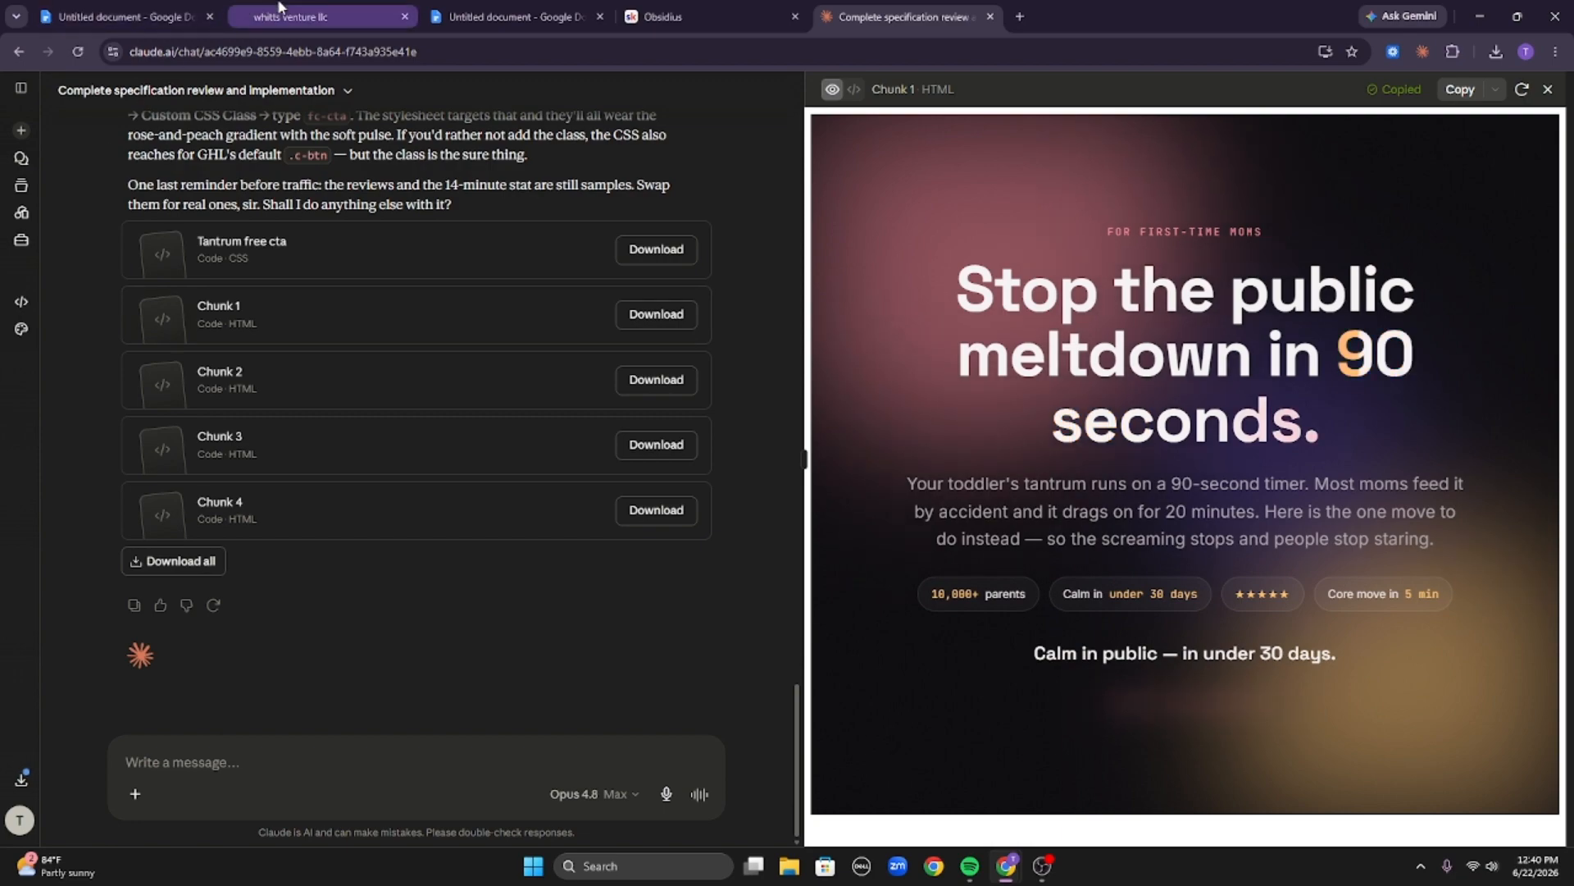
click(302, 12)
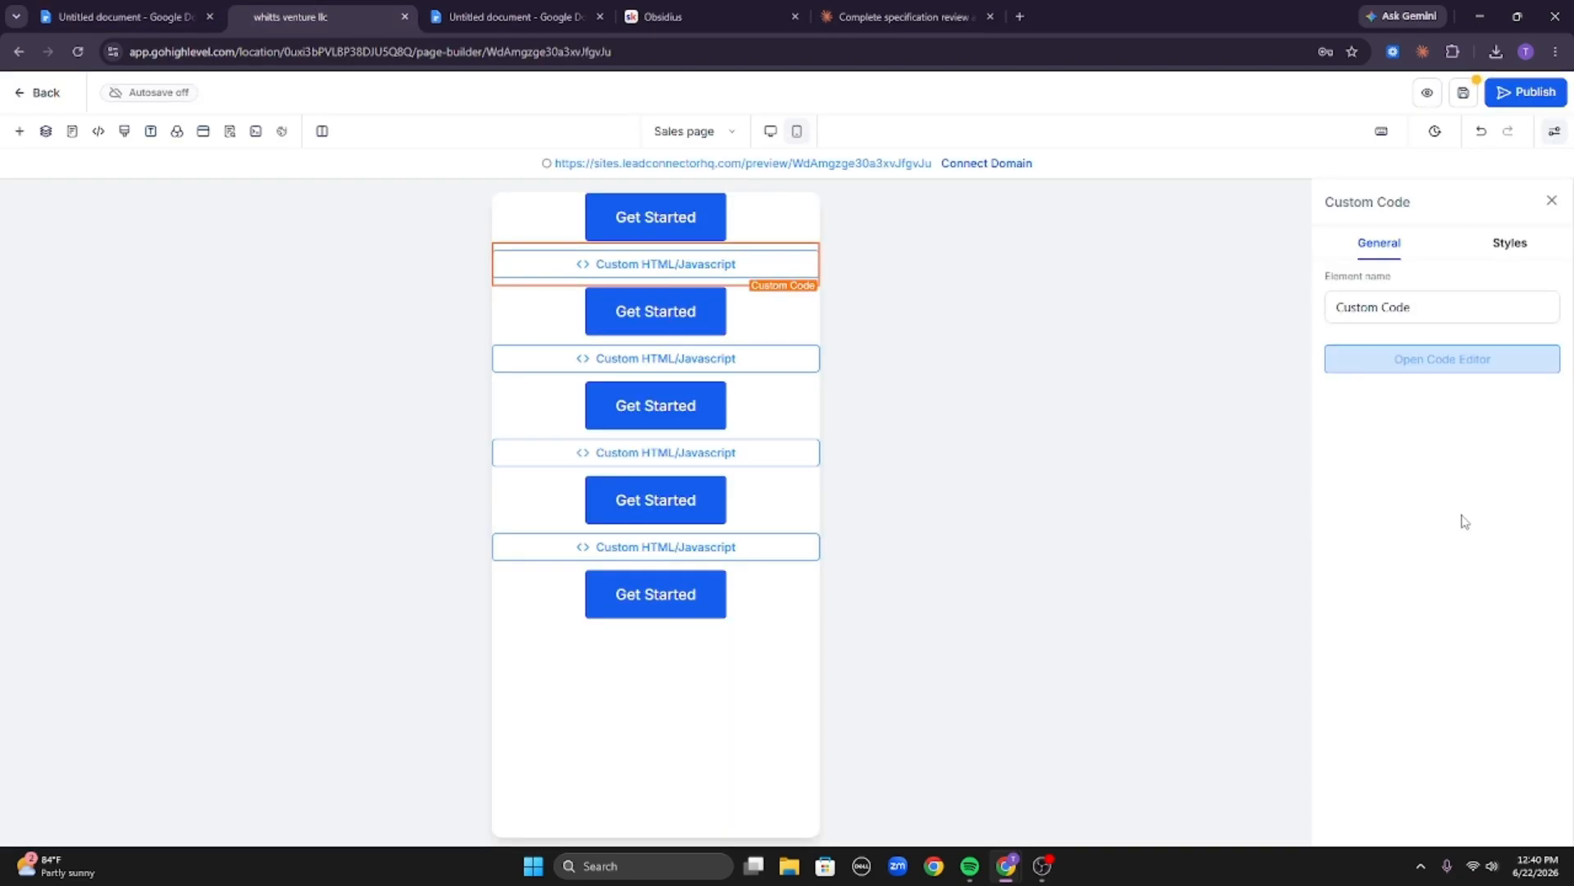
click(1443, 361)
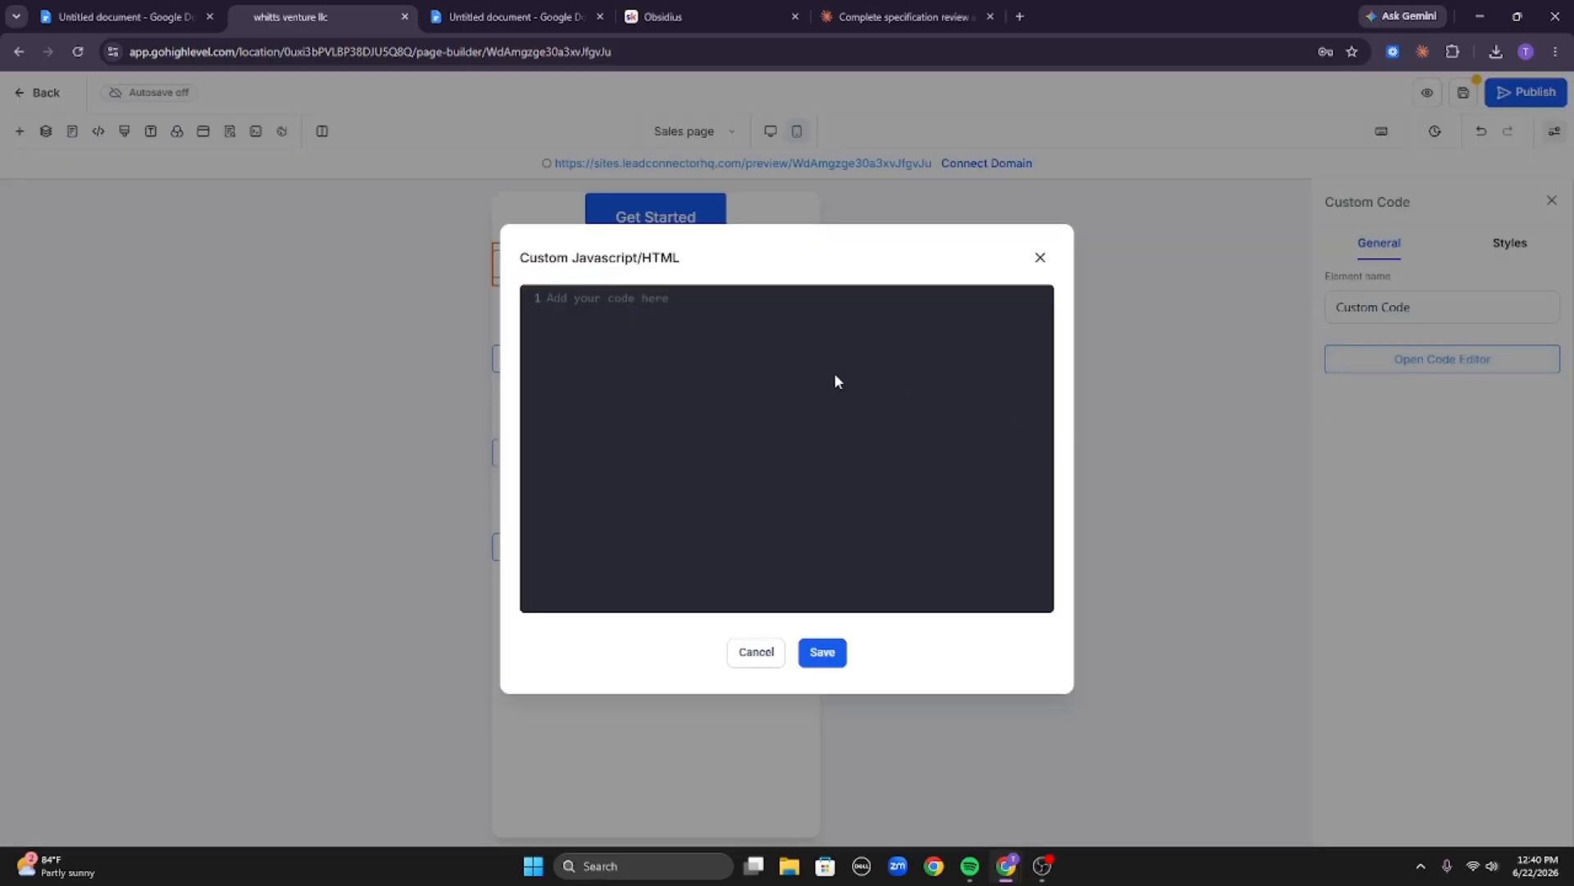
key(ctrl+v)
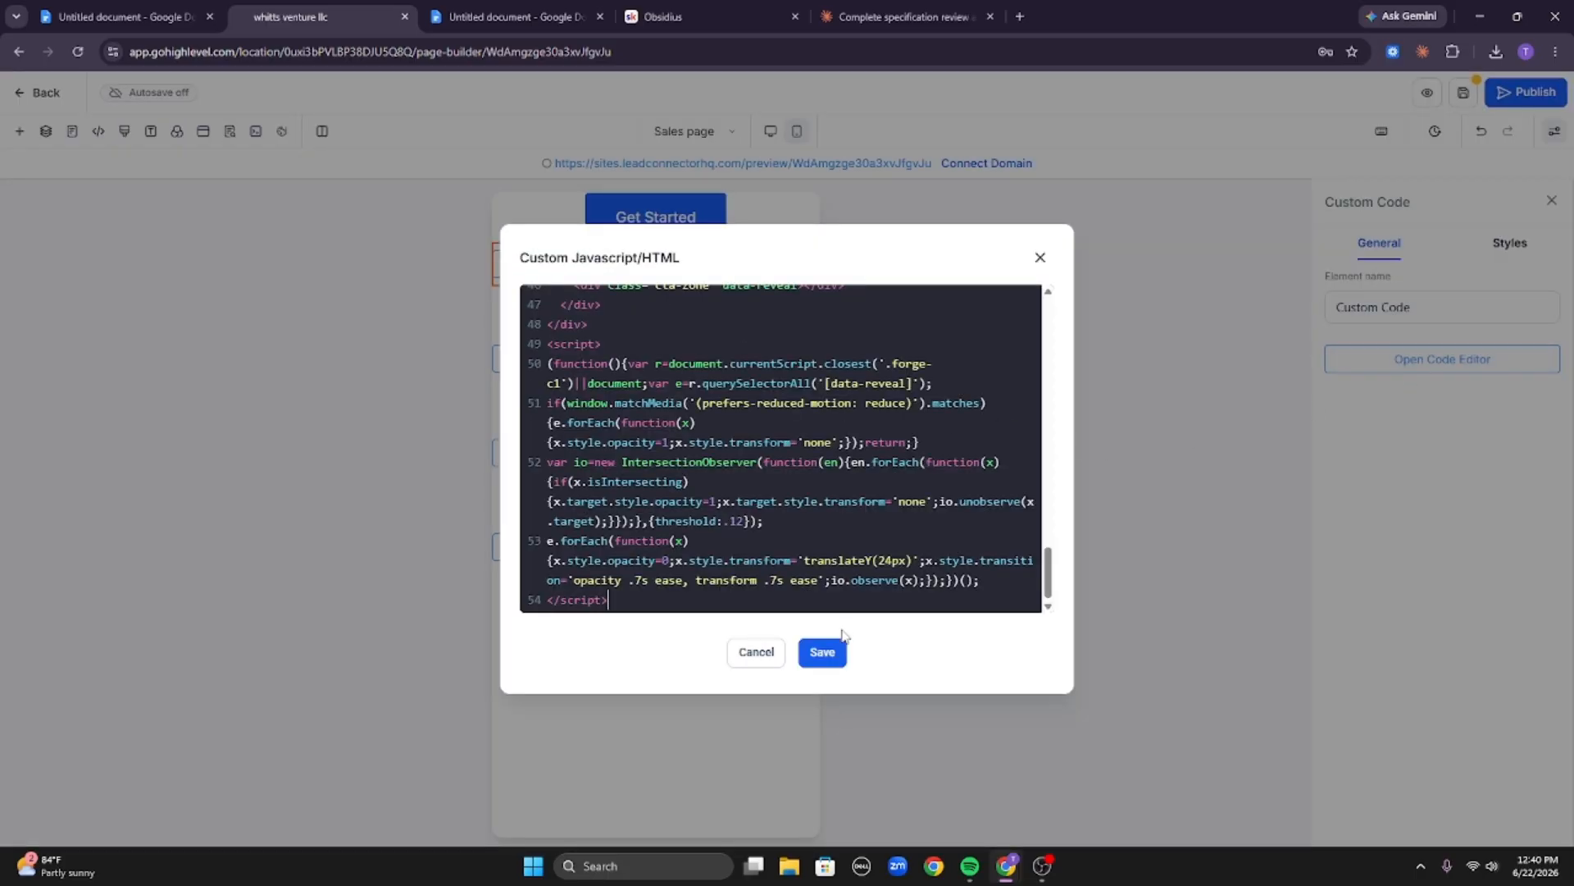
click(834, 651)
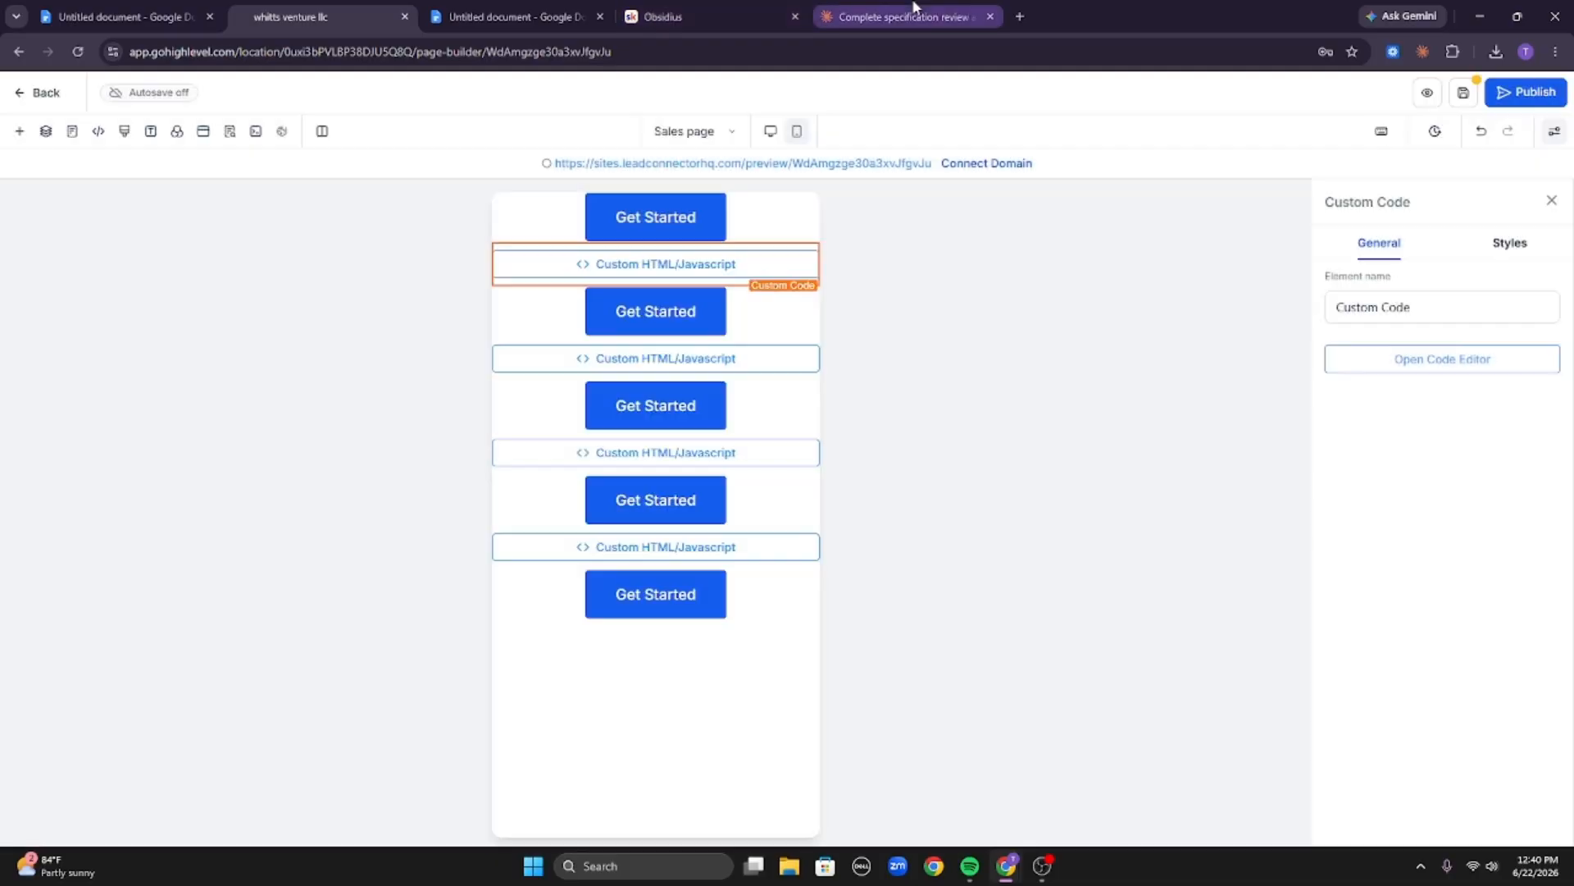
Copy Chunk 2's code from Claude and paste it into the second Custom HTML/Javascript element, then save.
click(916, 6)
click(326, 382)
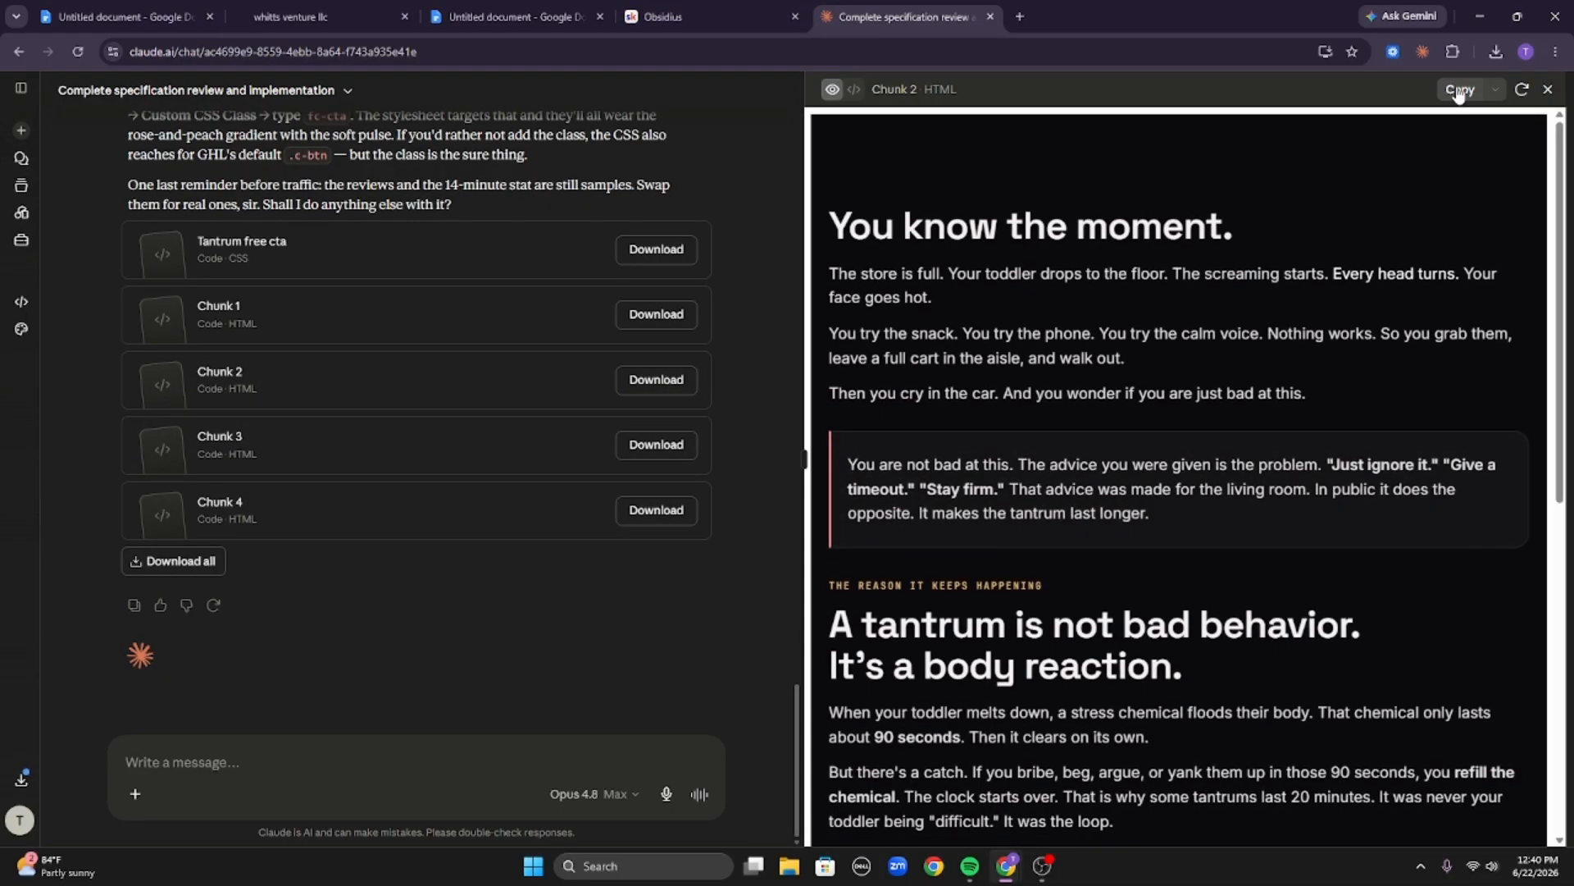
click(1459, 90)
click(334, 11)
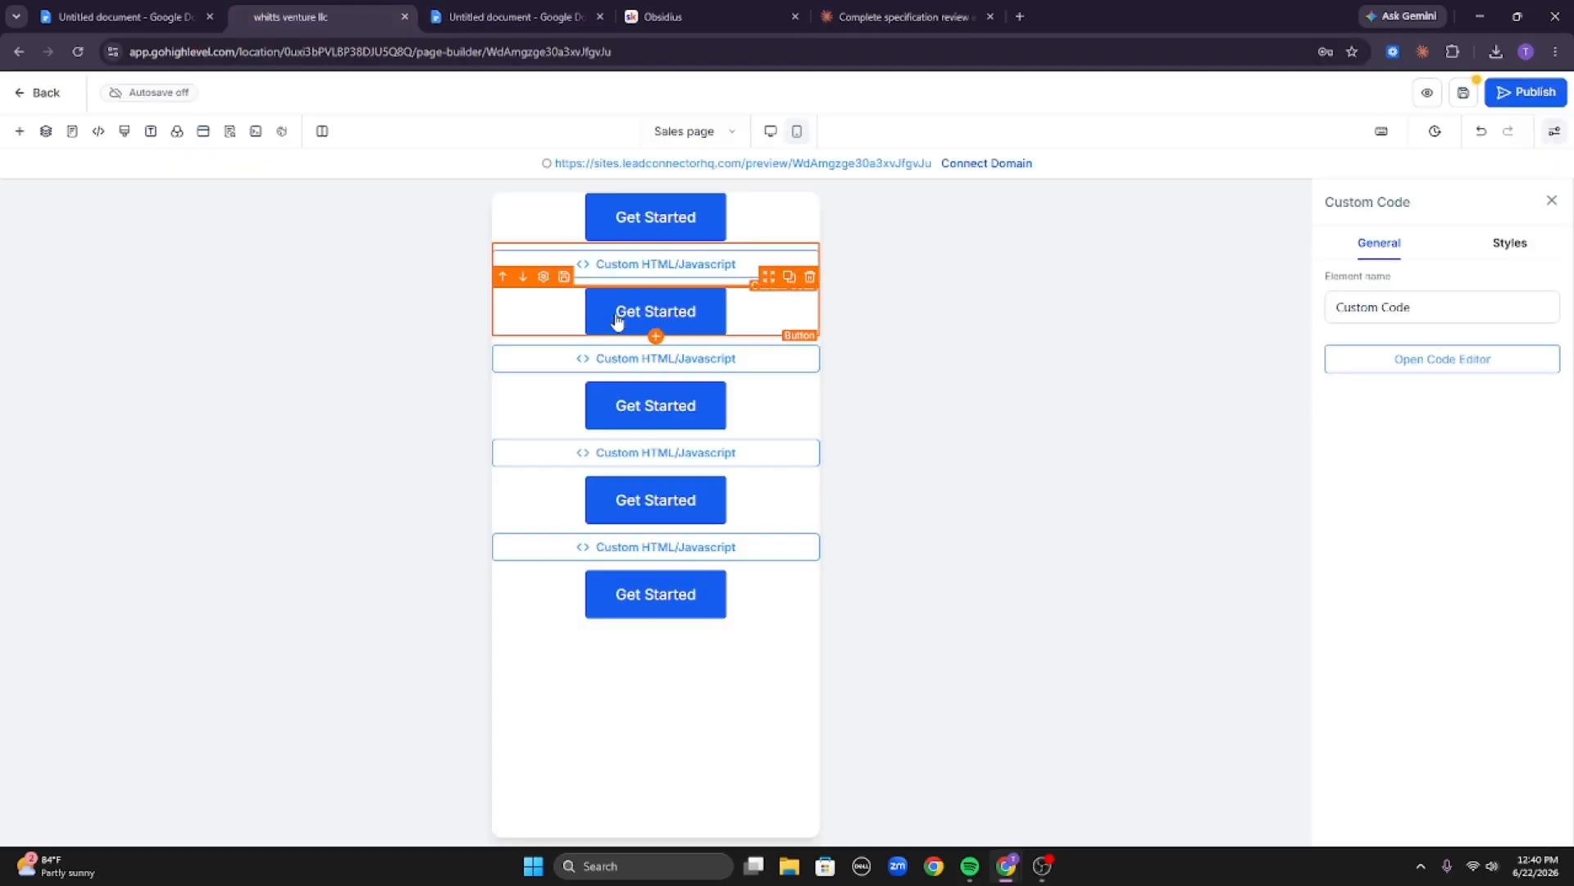
click(748, 366)
click(1426, 361)
click(972, 418)
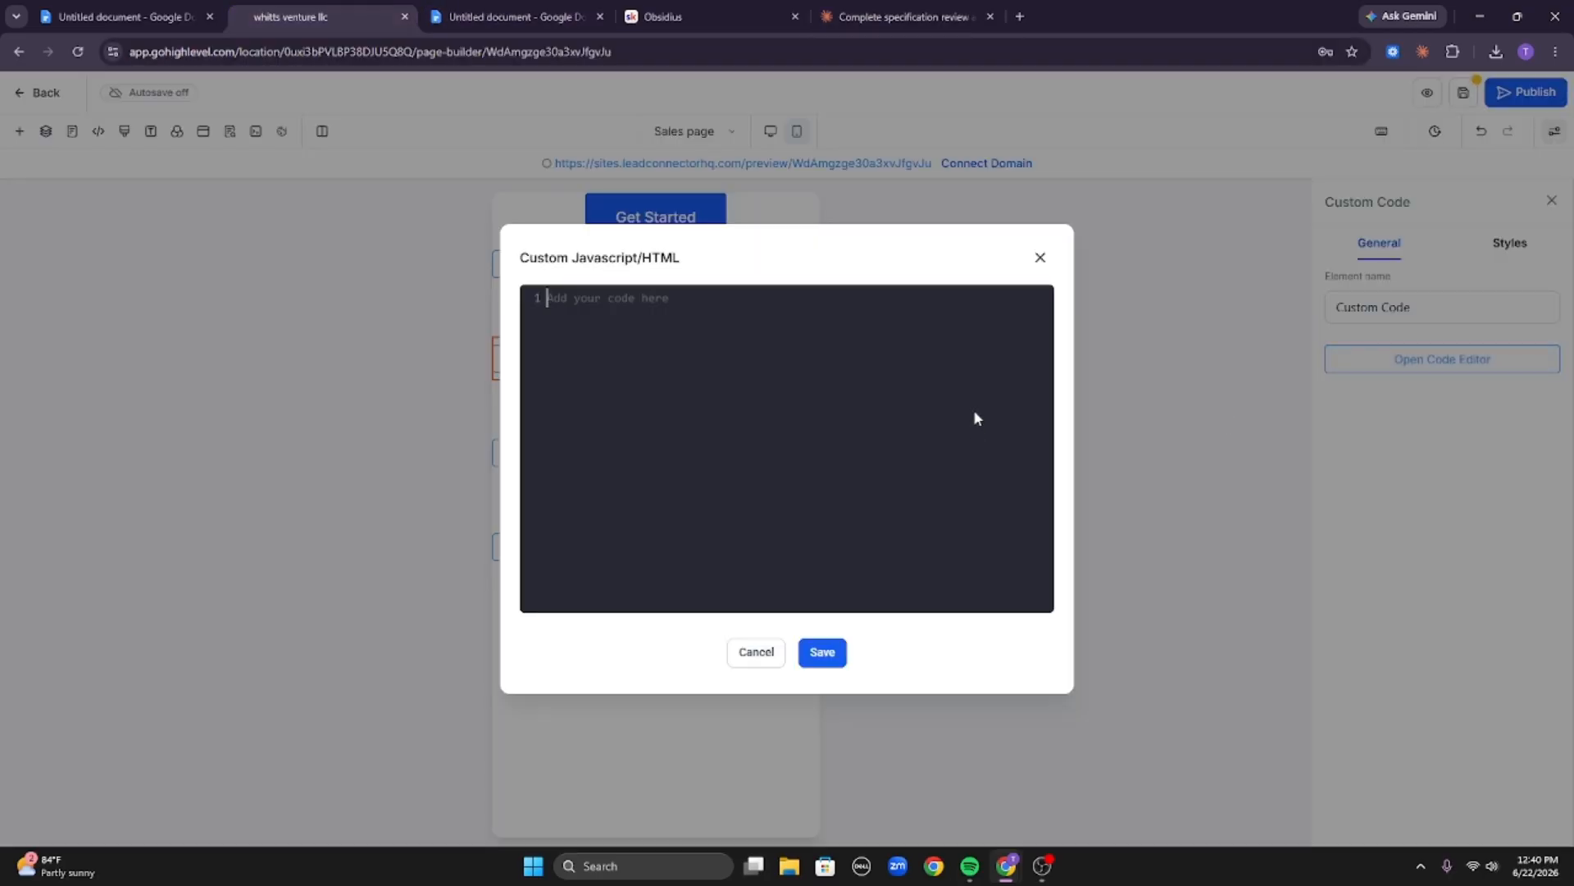
key(ctrl+v)
click(821, 652)
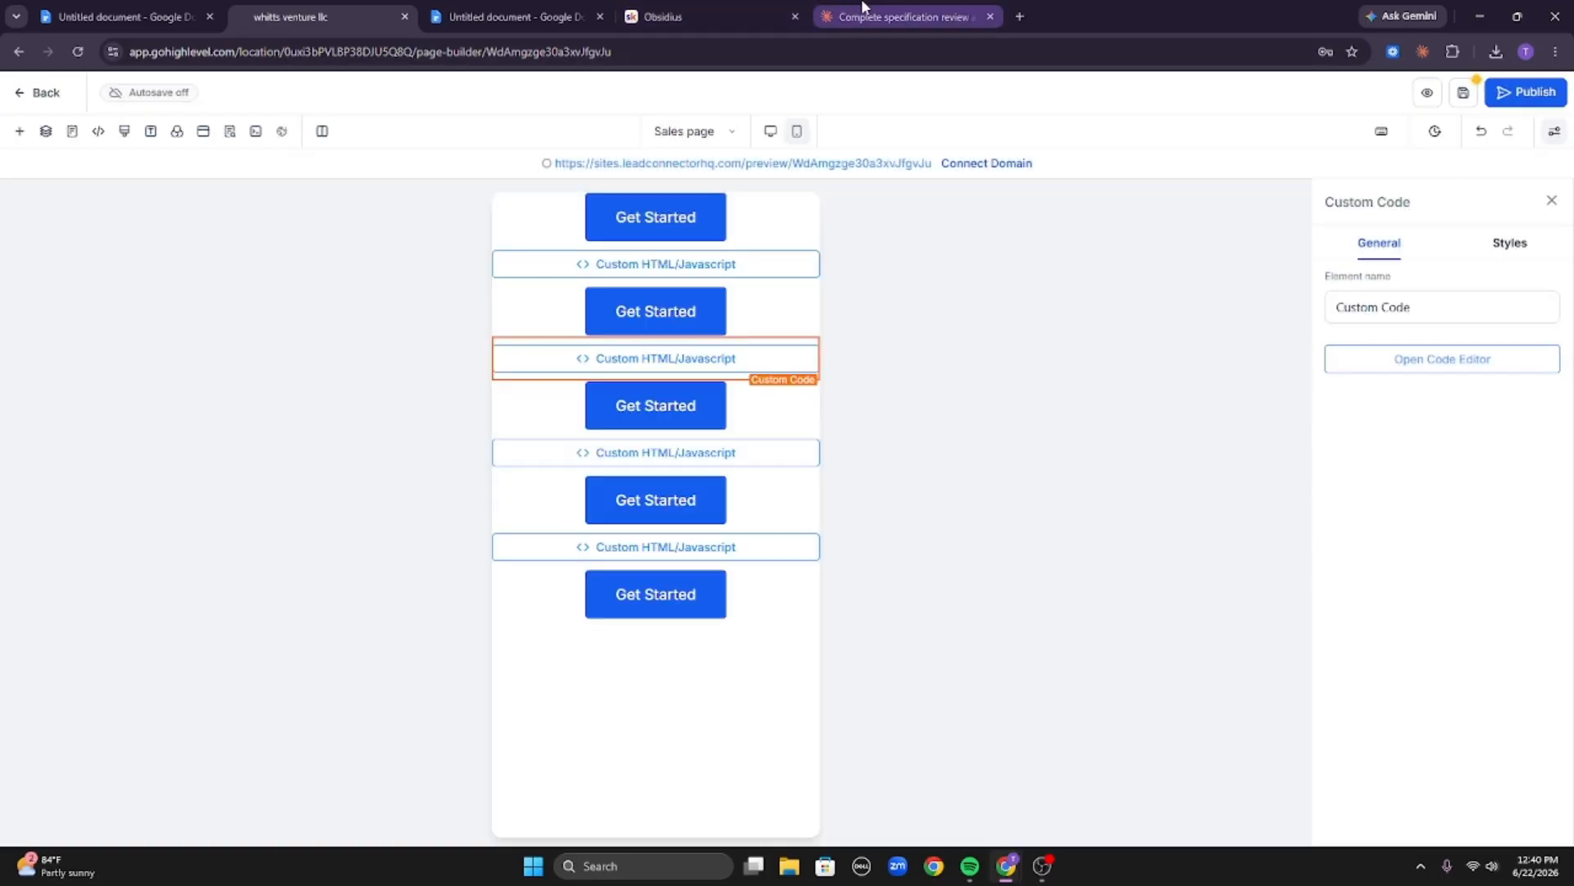
Copy Chunk 3's code and paste it into the third Custom HTML/Javascript element, then save.
click(863, 11)
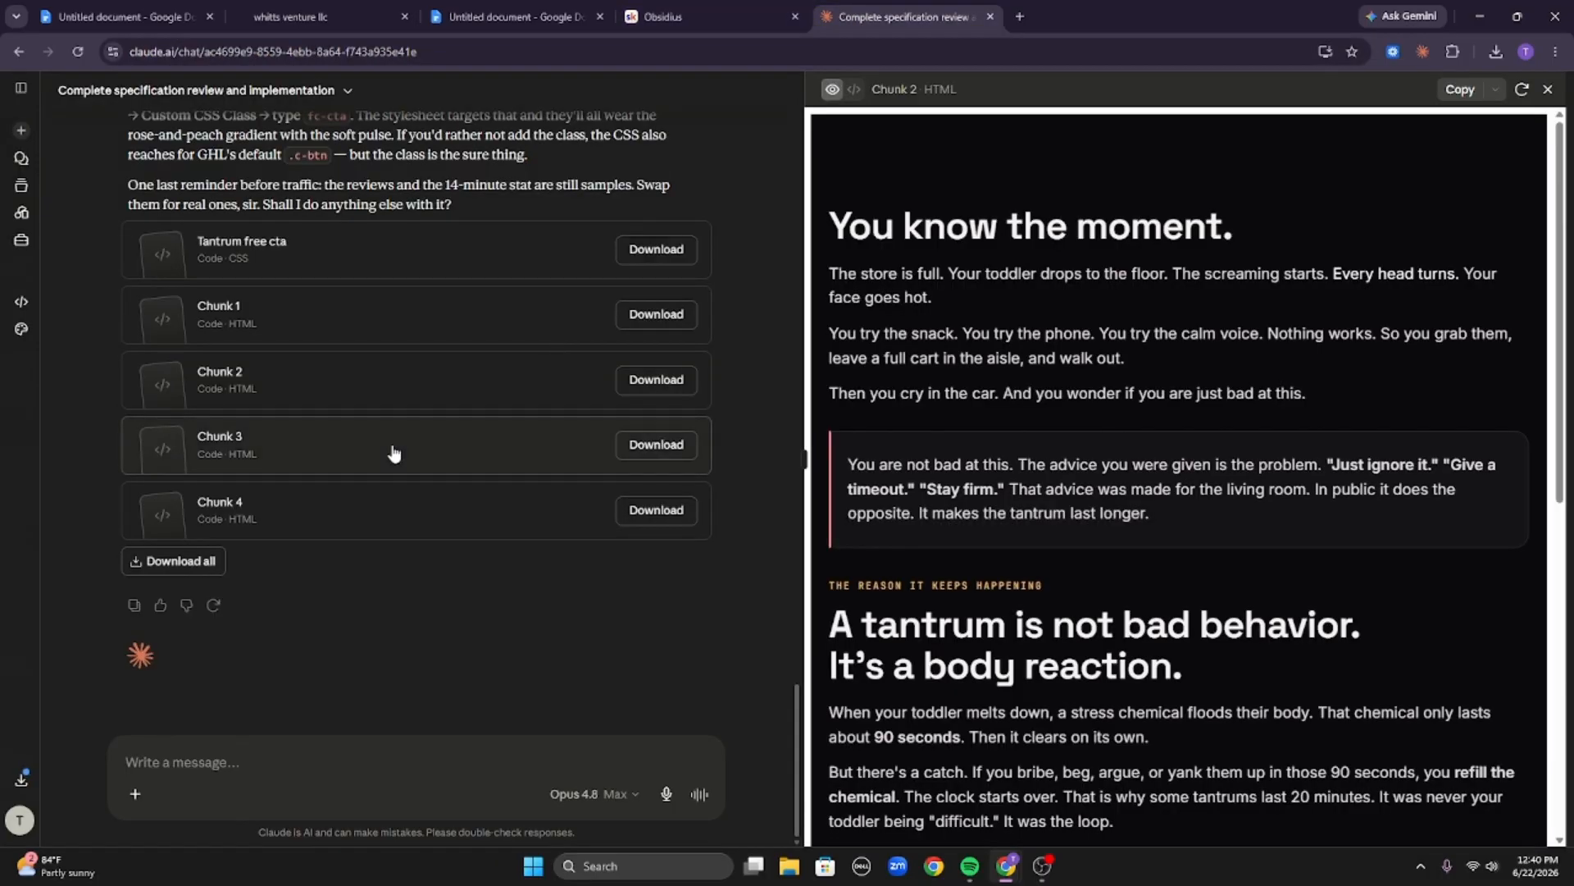
click(386, 446)
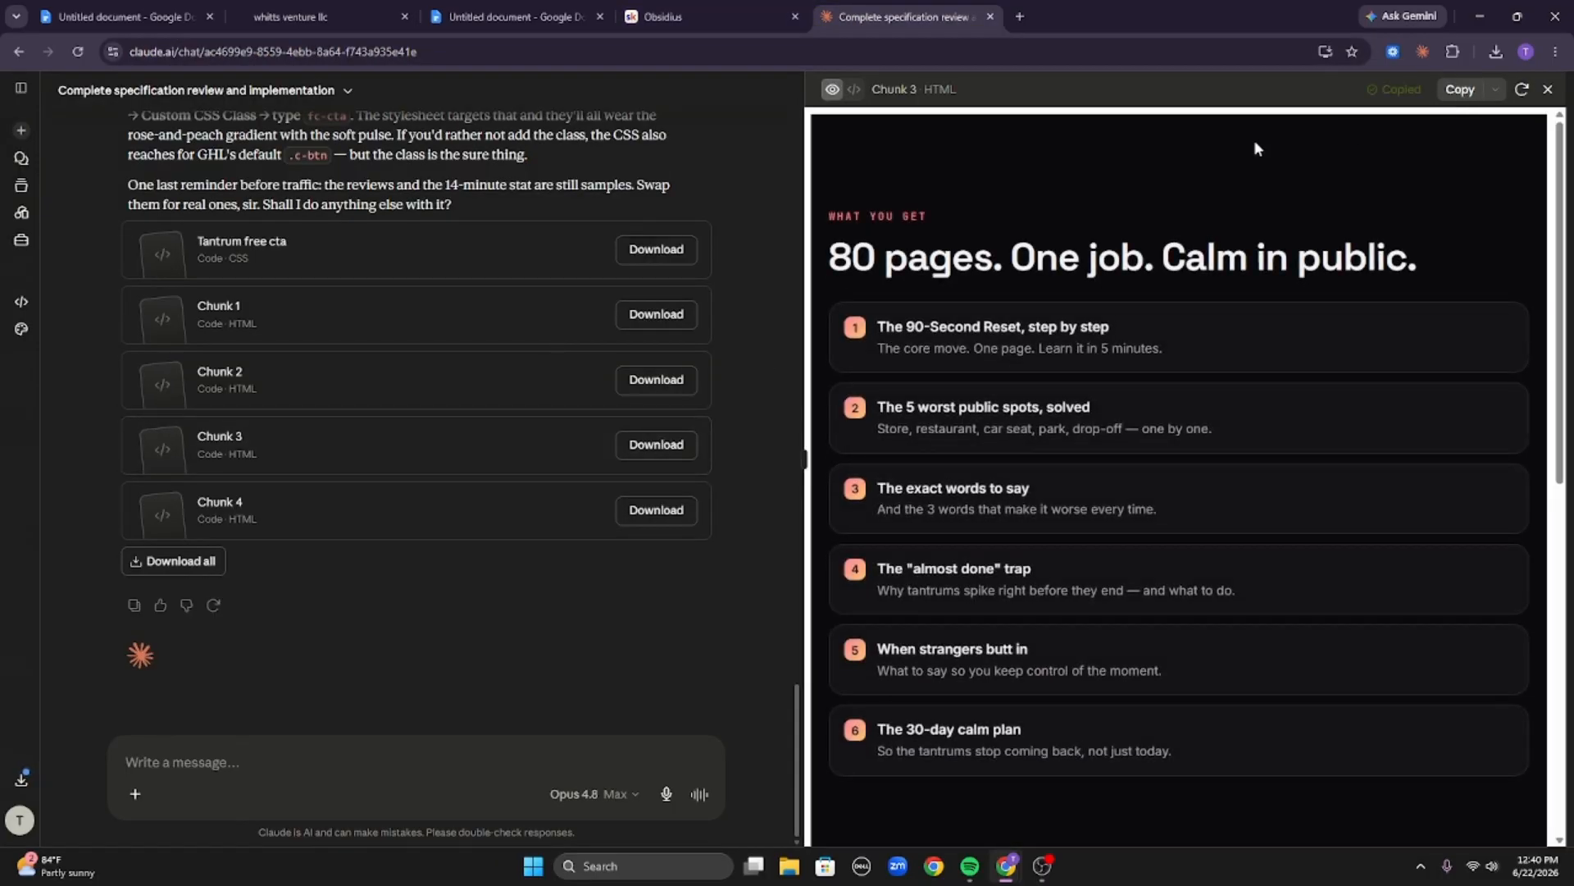
click(1461, 90)
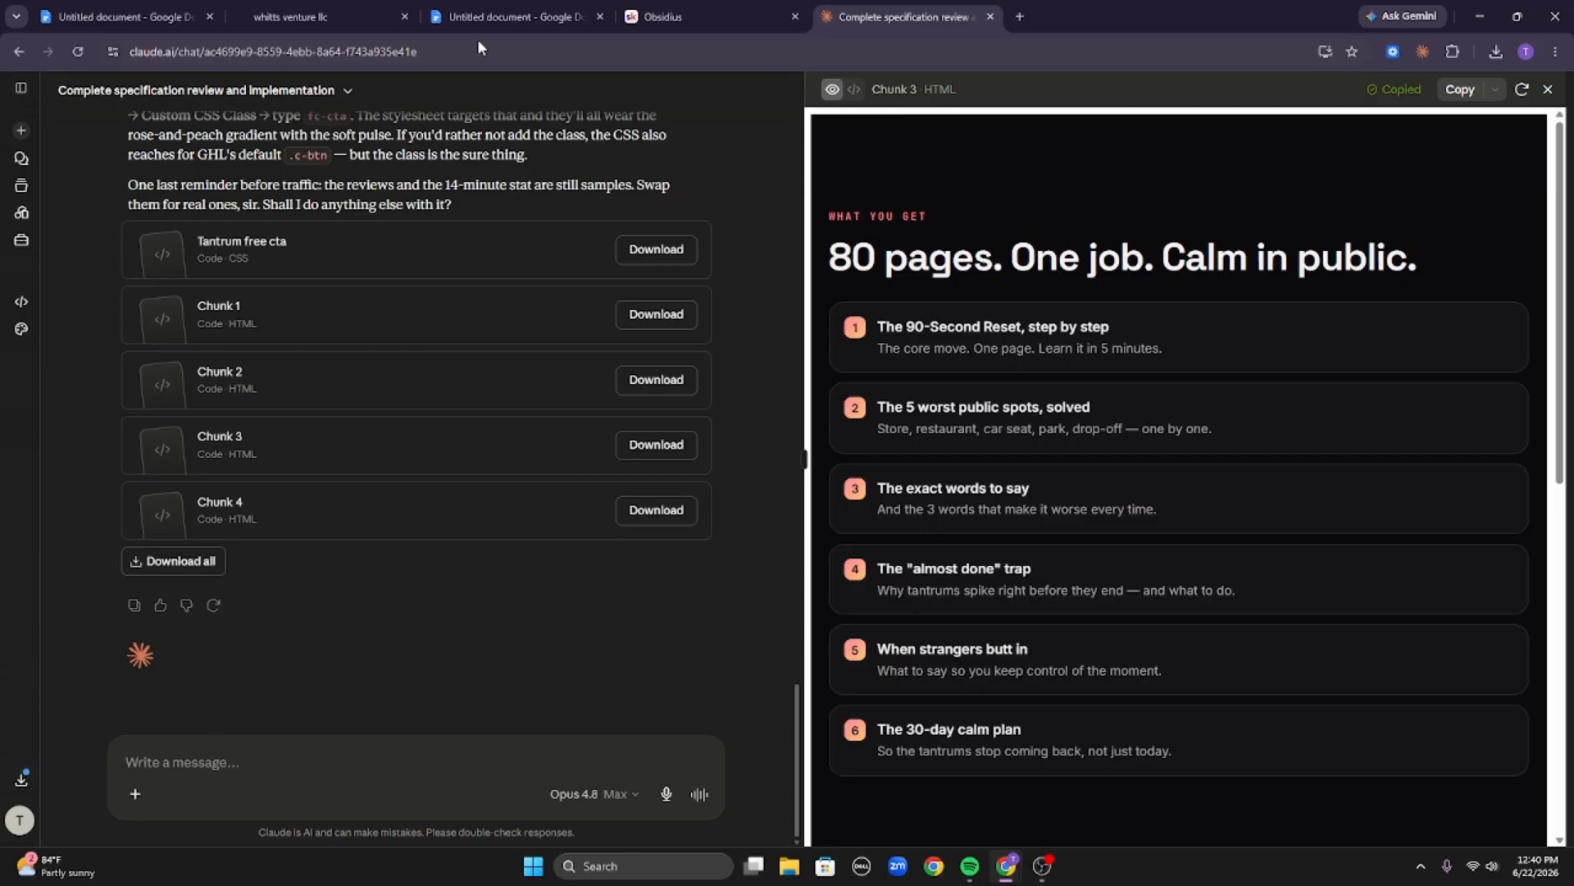
click(366, 11)
click(727, 450)
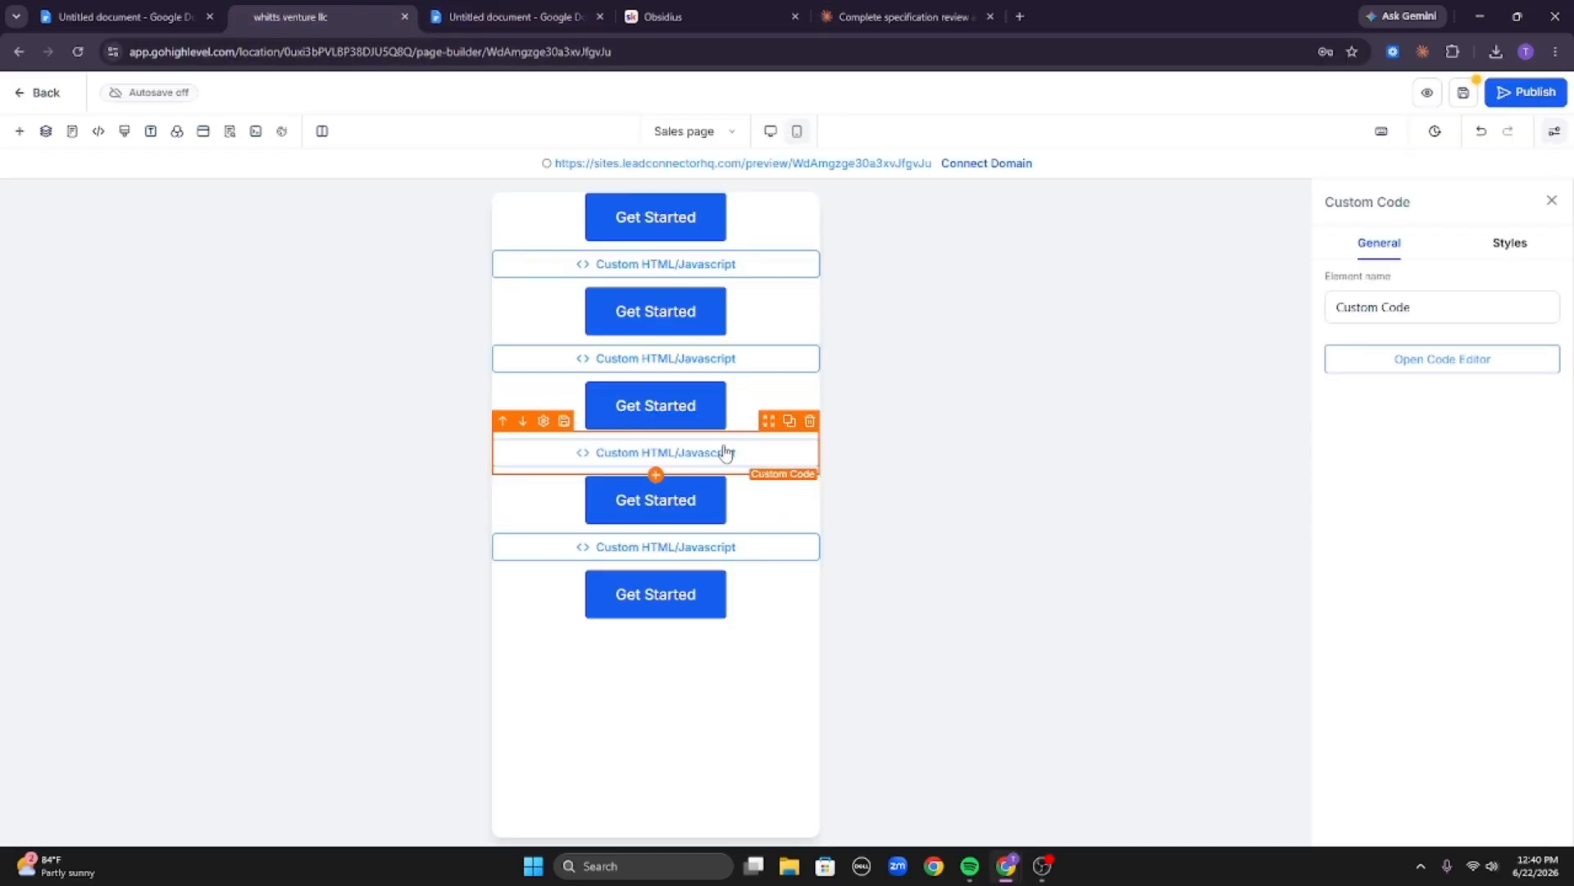
click(1406, 364)
click(868, 391)
key(ctrl+v)
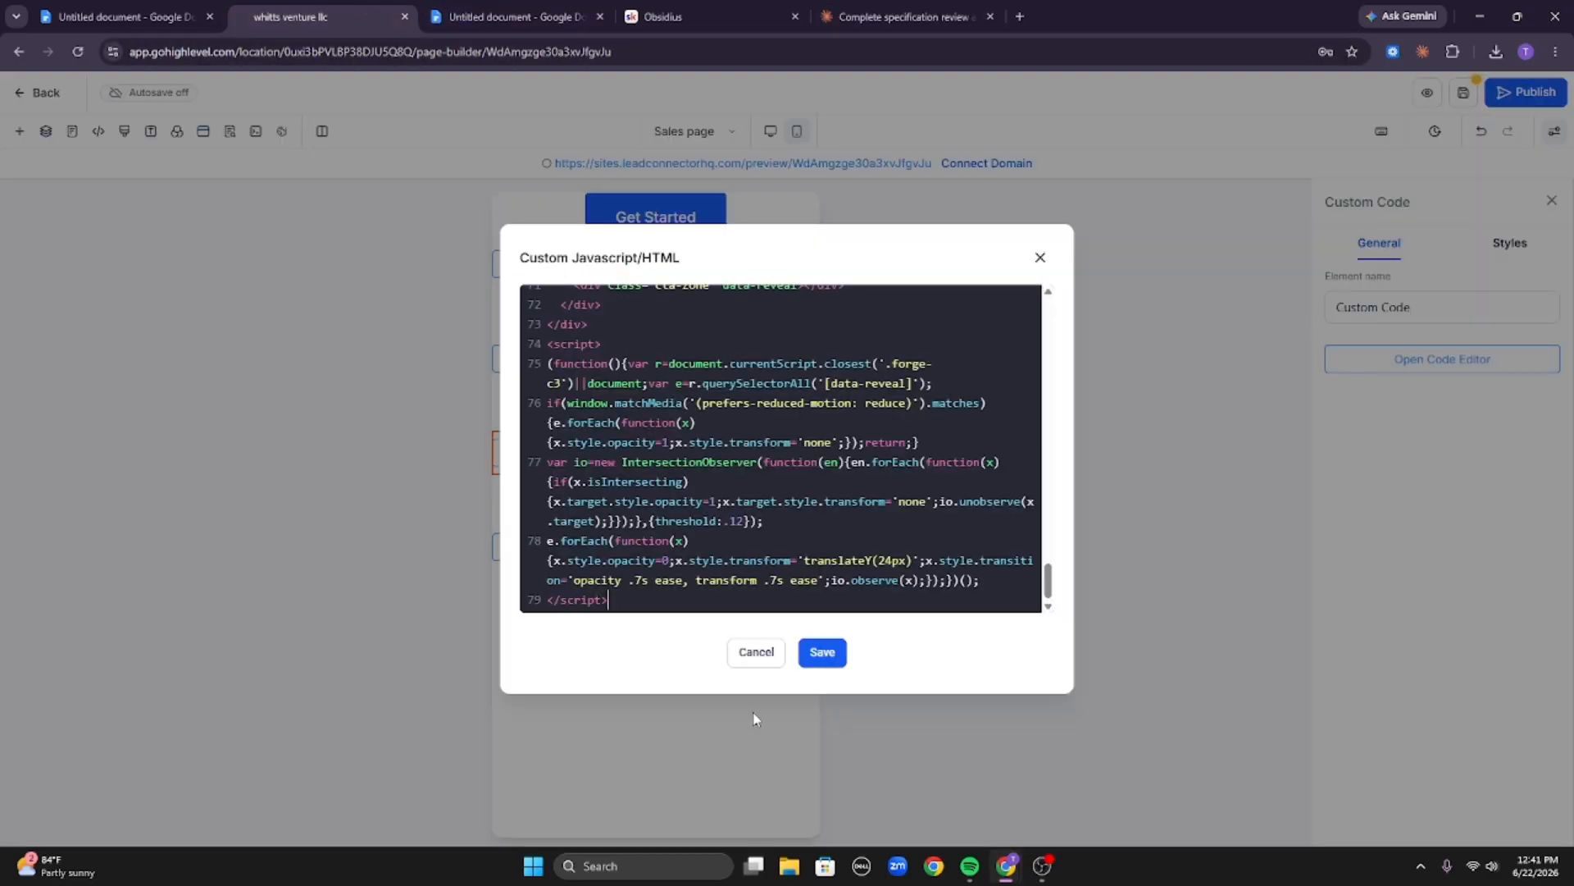
click(822, 654)
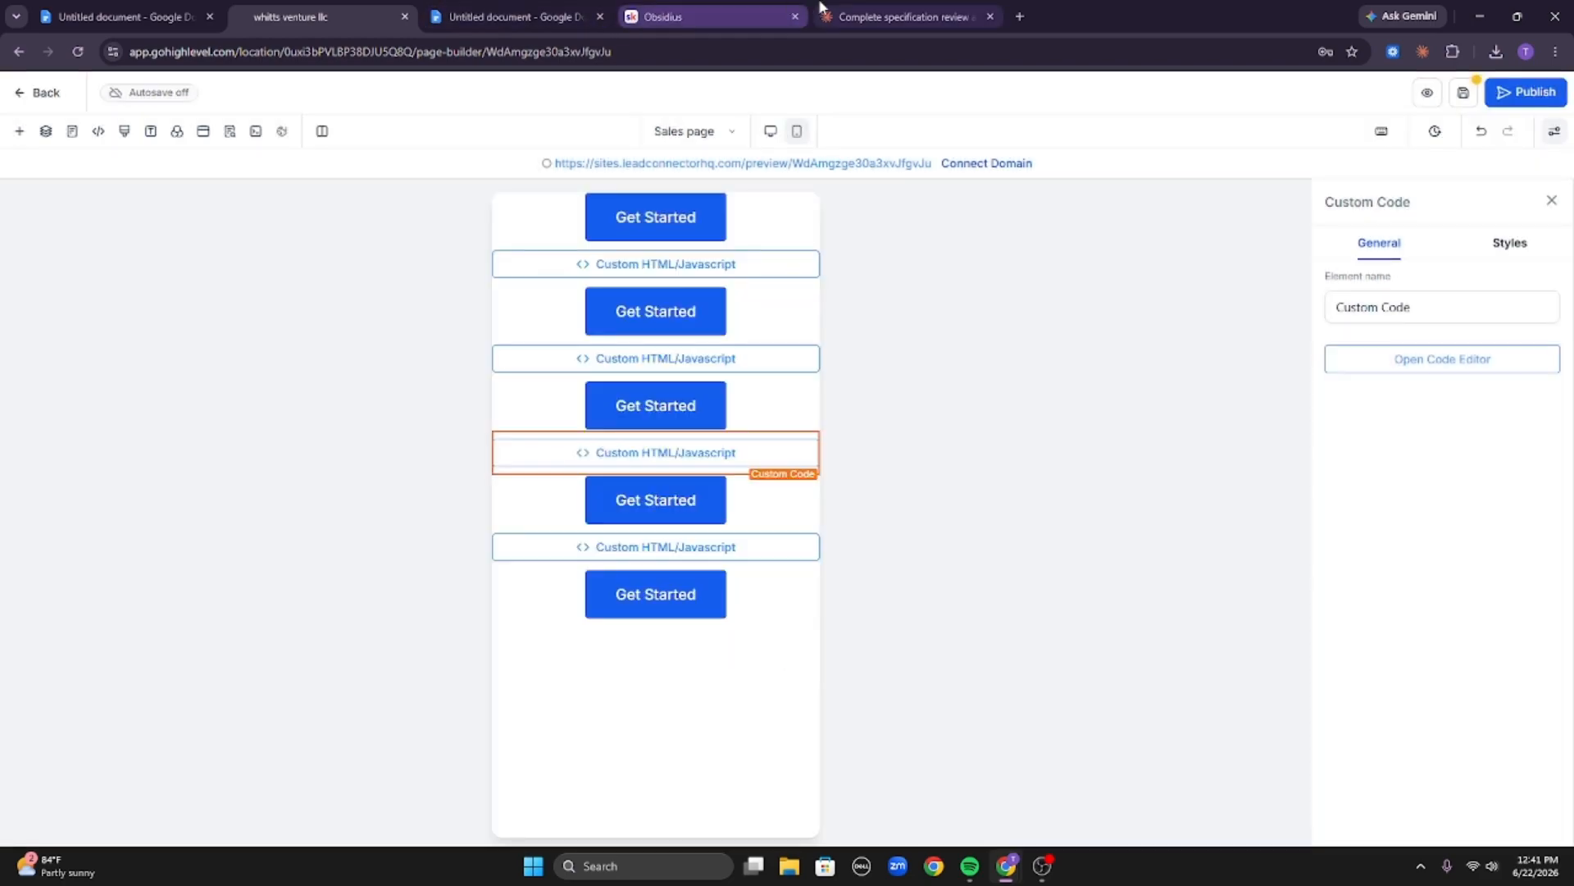
Copy Chunk 4's code and paste it into the fourth Custom HTML/Javascript element, then save.
click(902, 17)
click(657, 485)
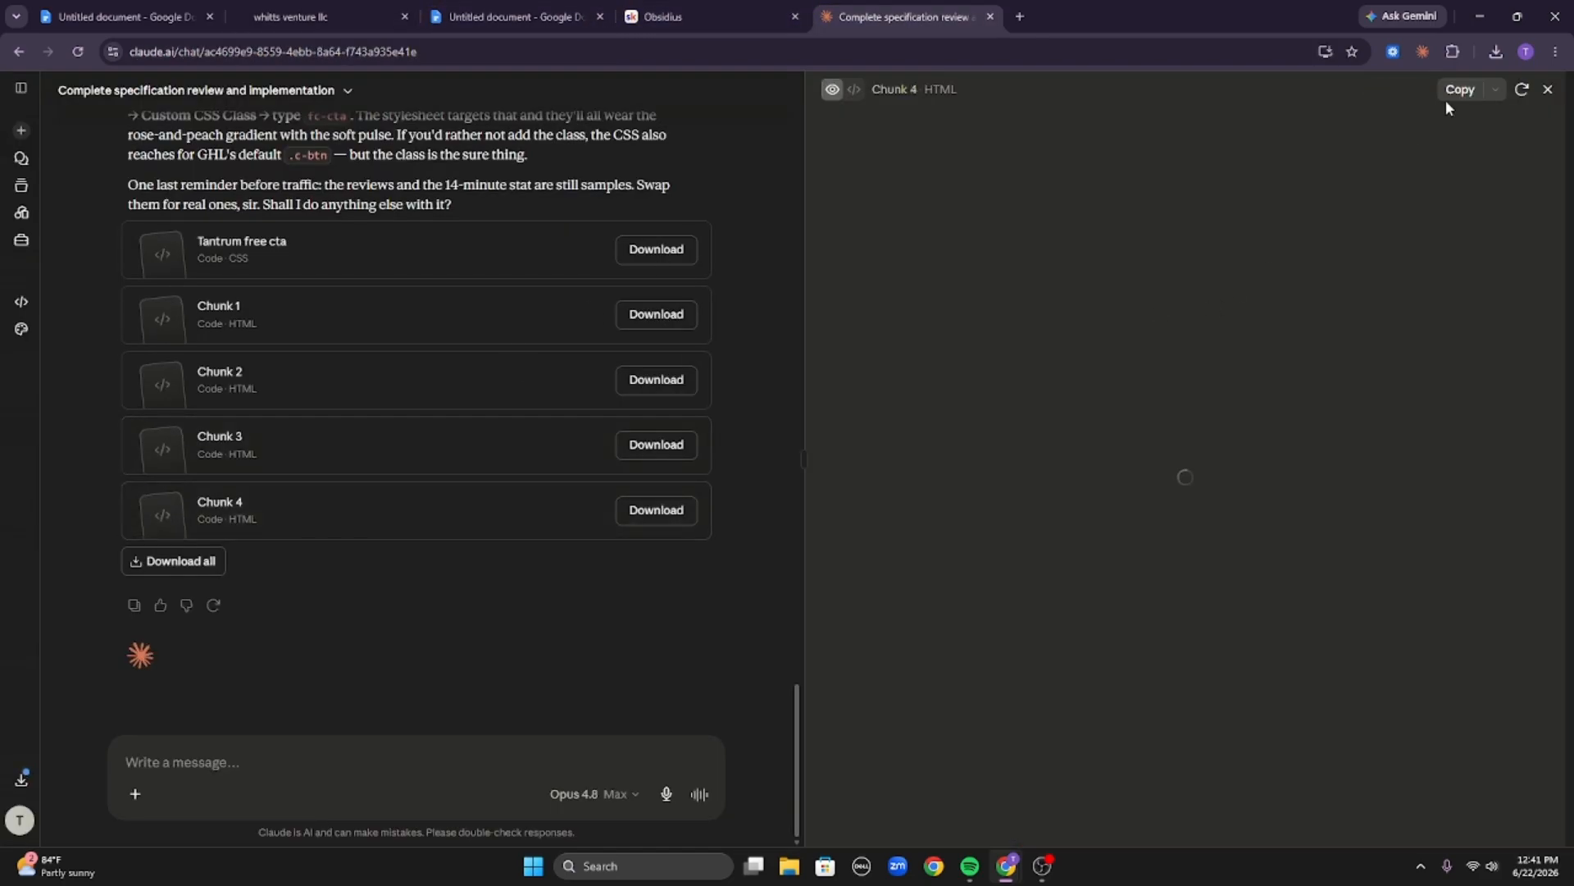
click(1460, 89)
click(355, 8)
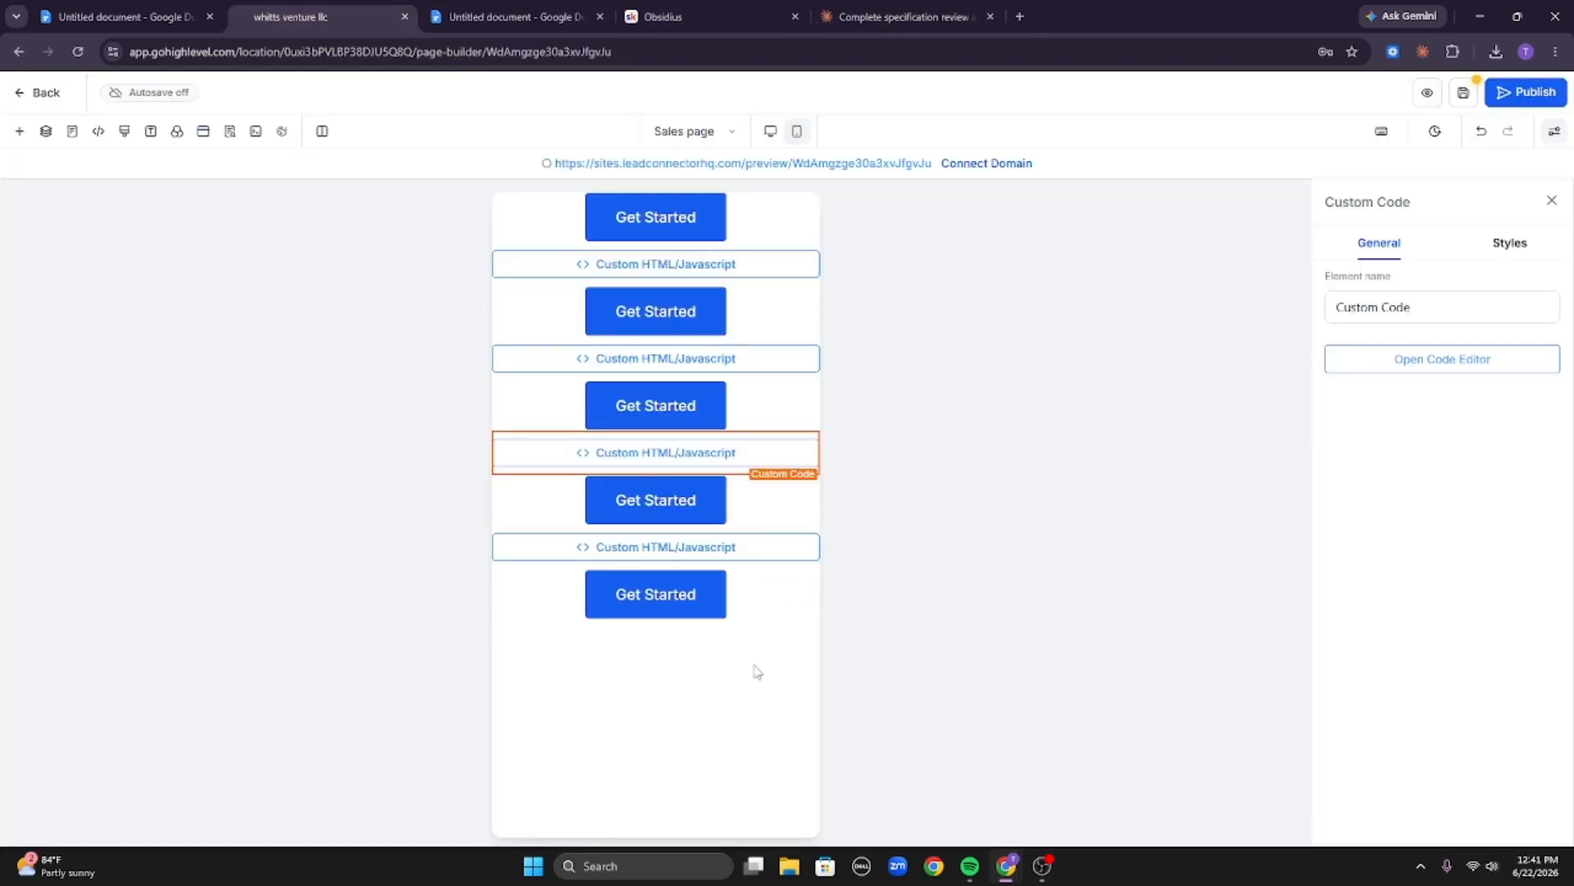
click(742, 547)
click(1384, 359)
click(945, 502)
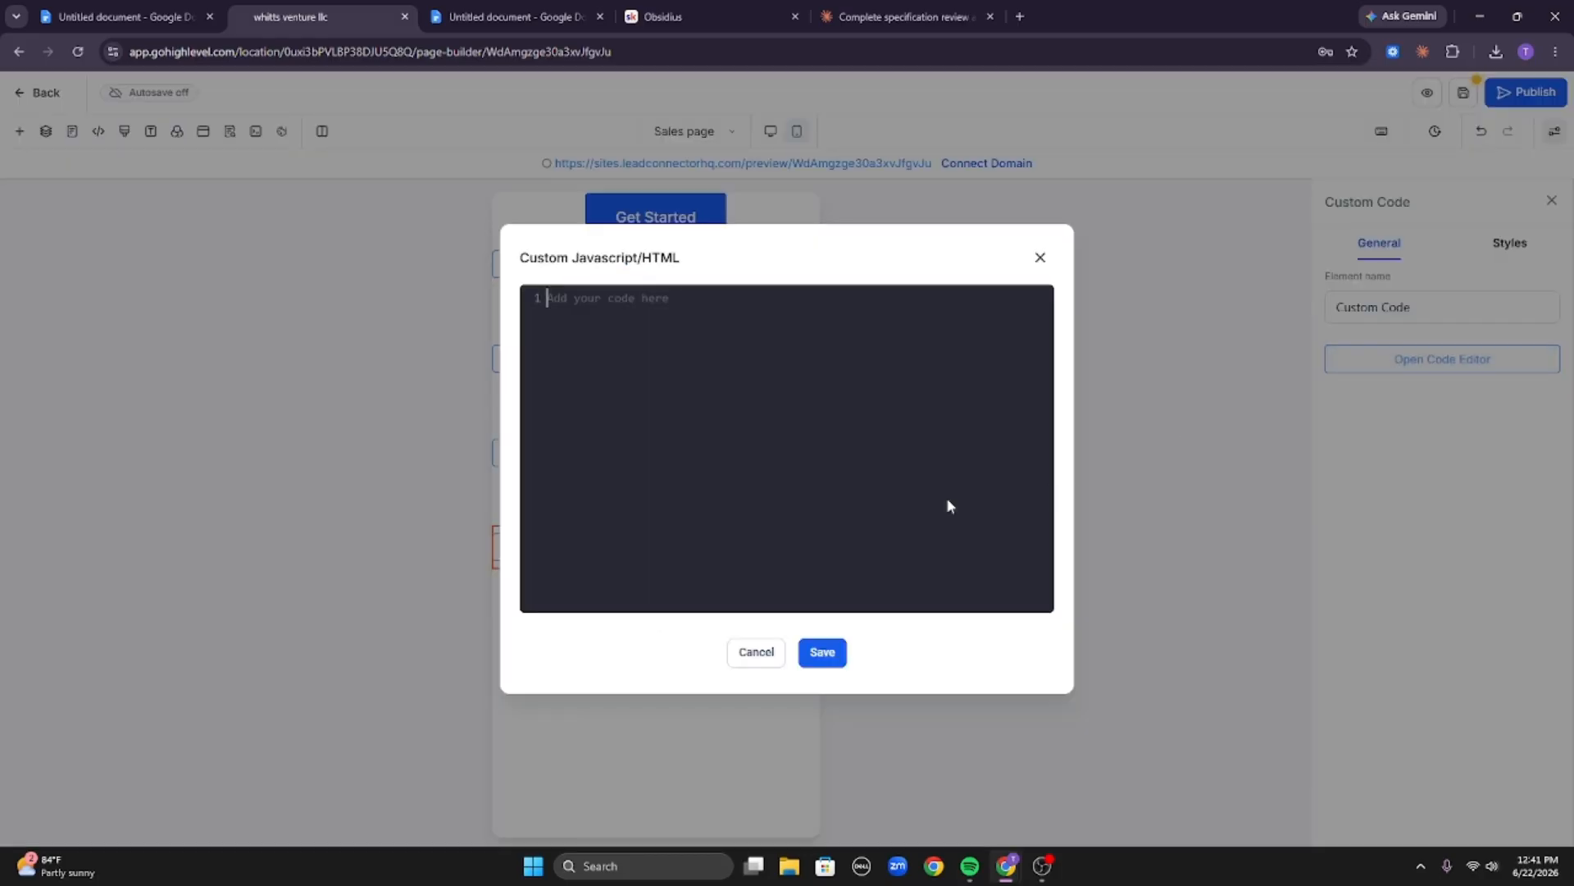
key(ctrl+v)
click(823, 654)
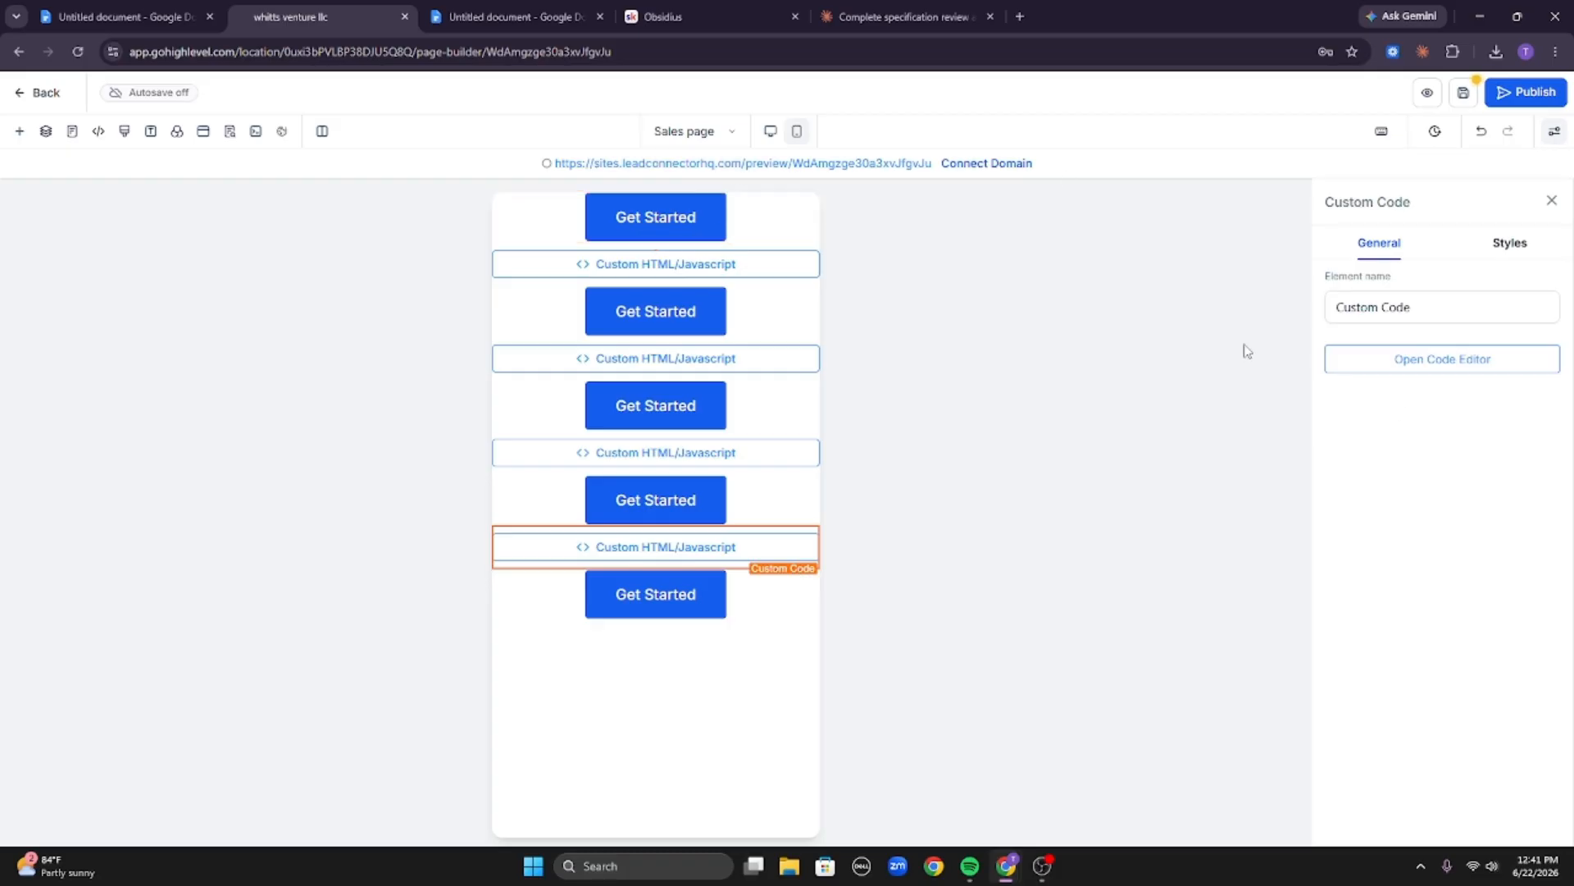
Reread the earlier request and Claude's instructions on where the CTA stylesheet should be placed.
click(898, 16)
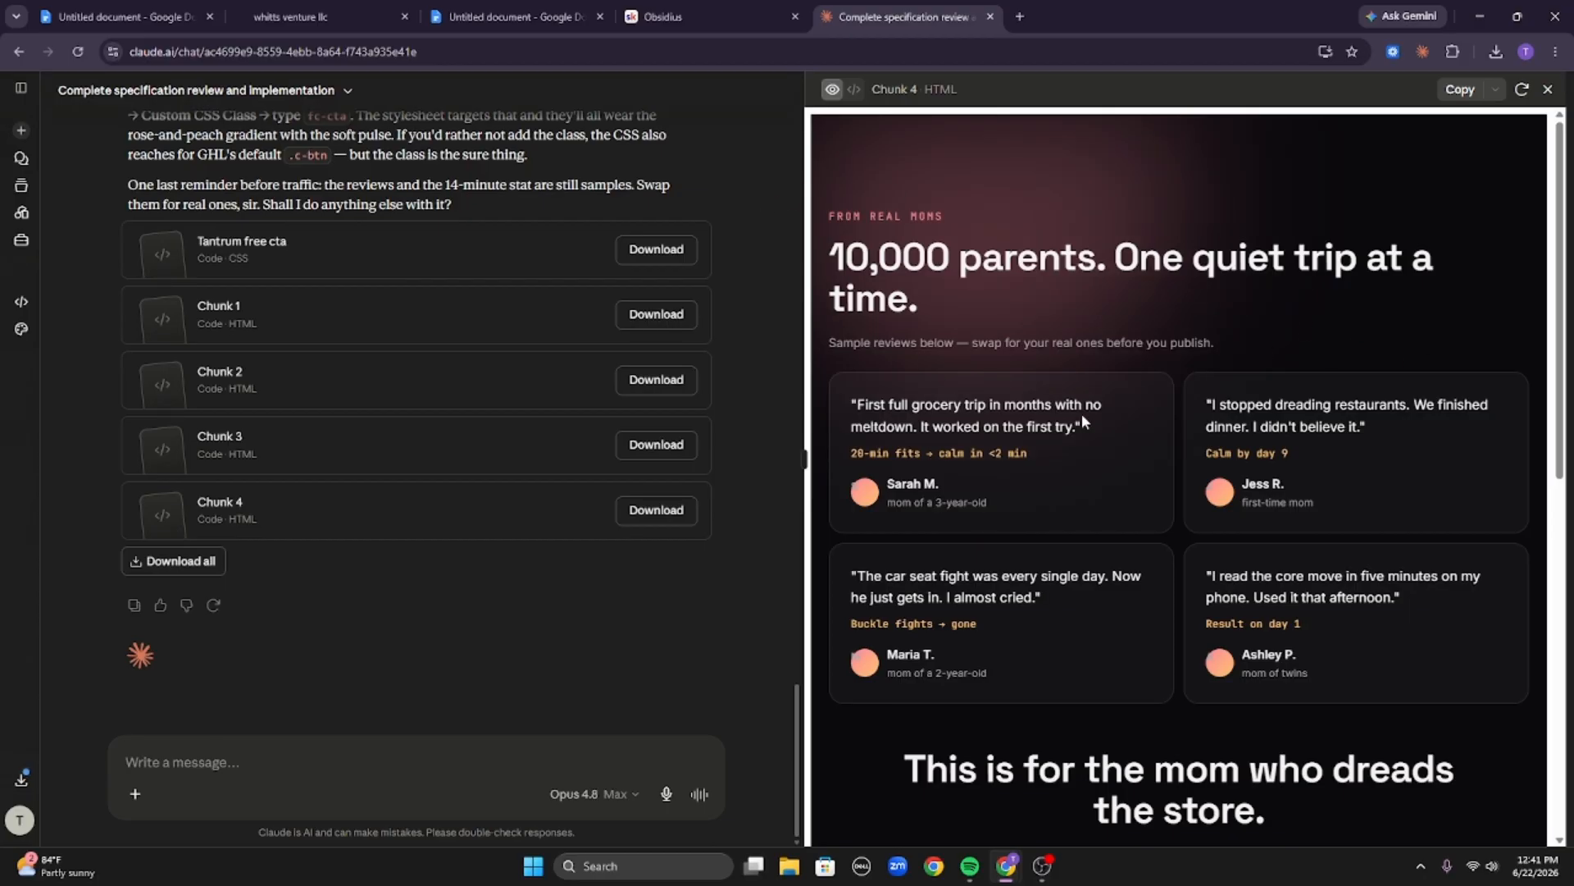
scroll(1103, 392, down, 8)
scroll(1135, 406, up, 9)
scroll(512, 283, up, 8)
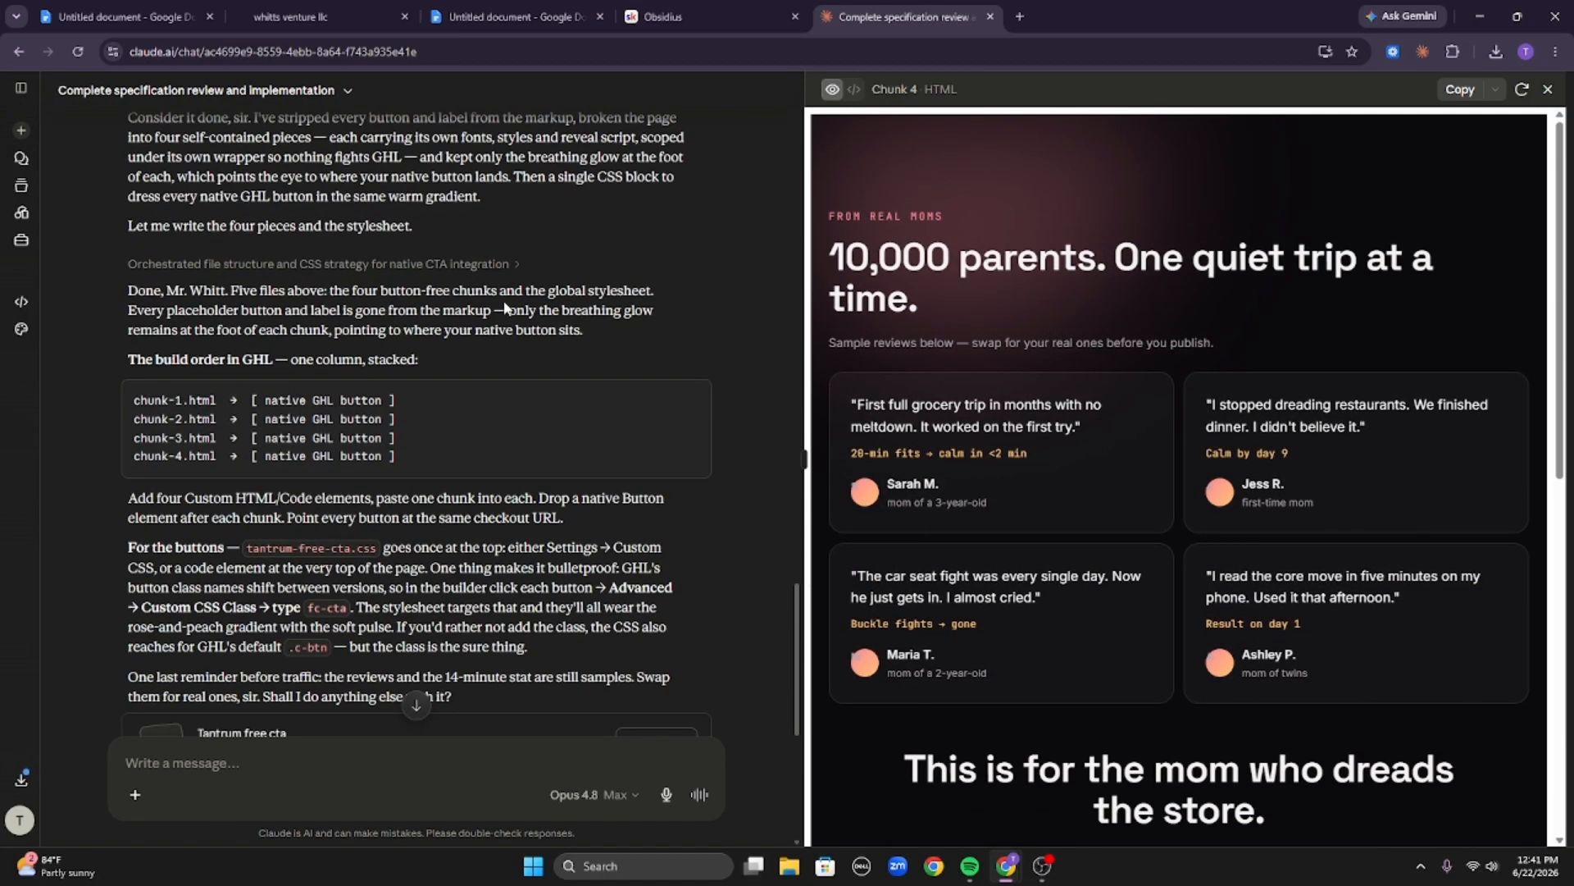
scroll(509, 279, up, 1)
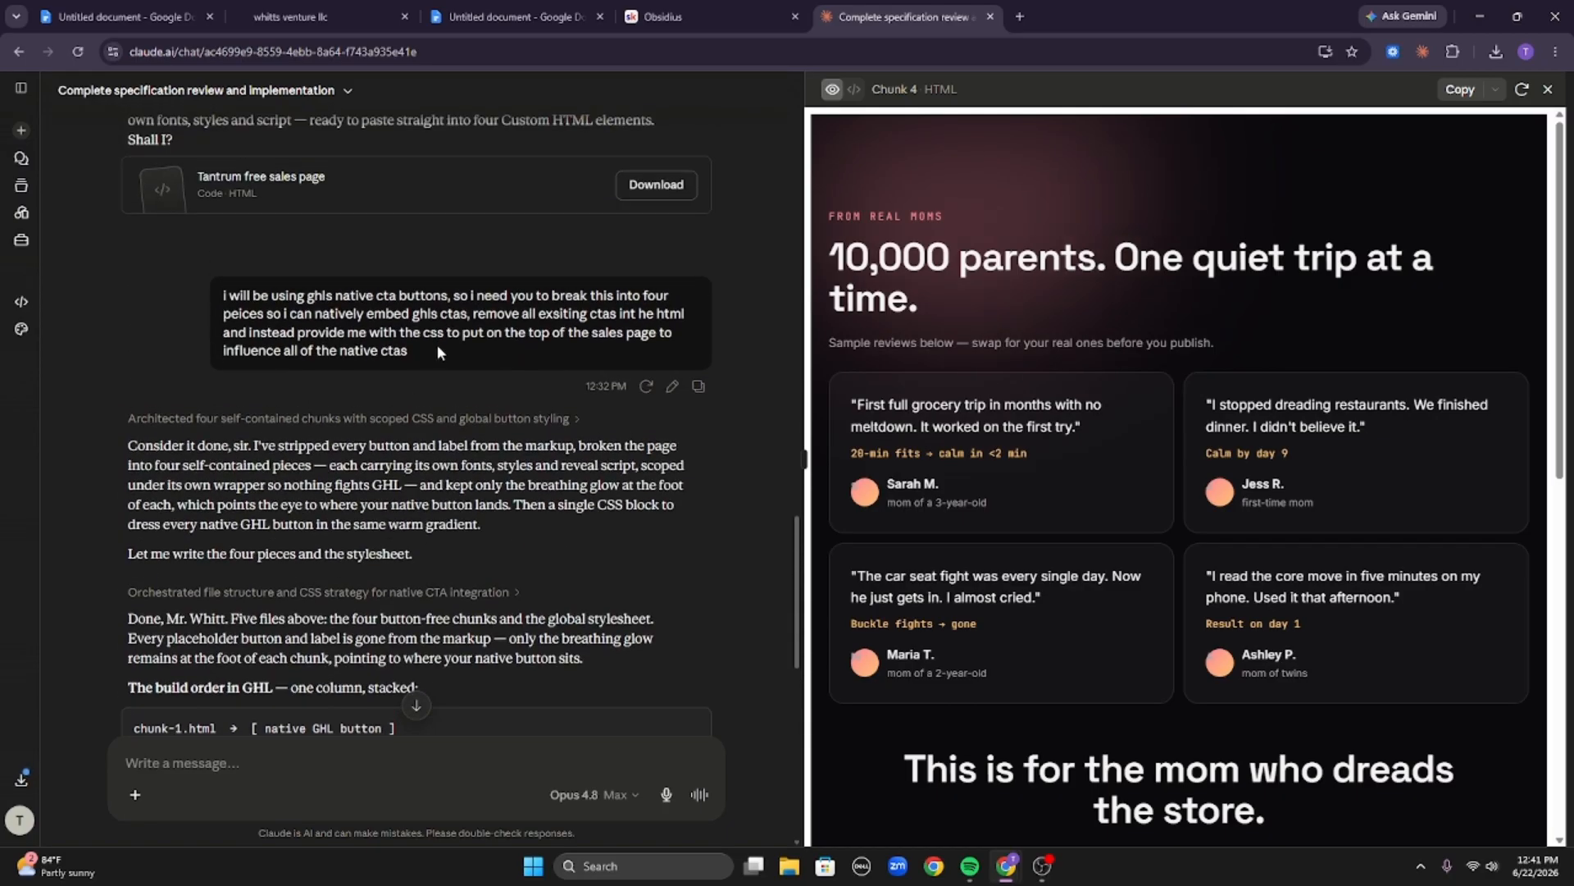
drag(411, 352, 517, 338)
click(373, 349)
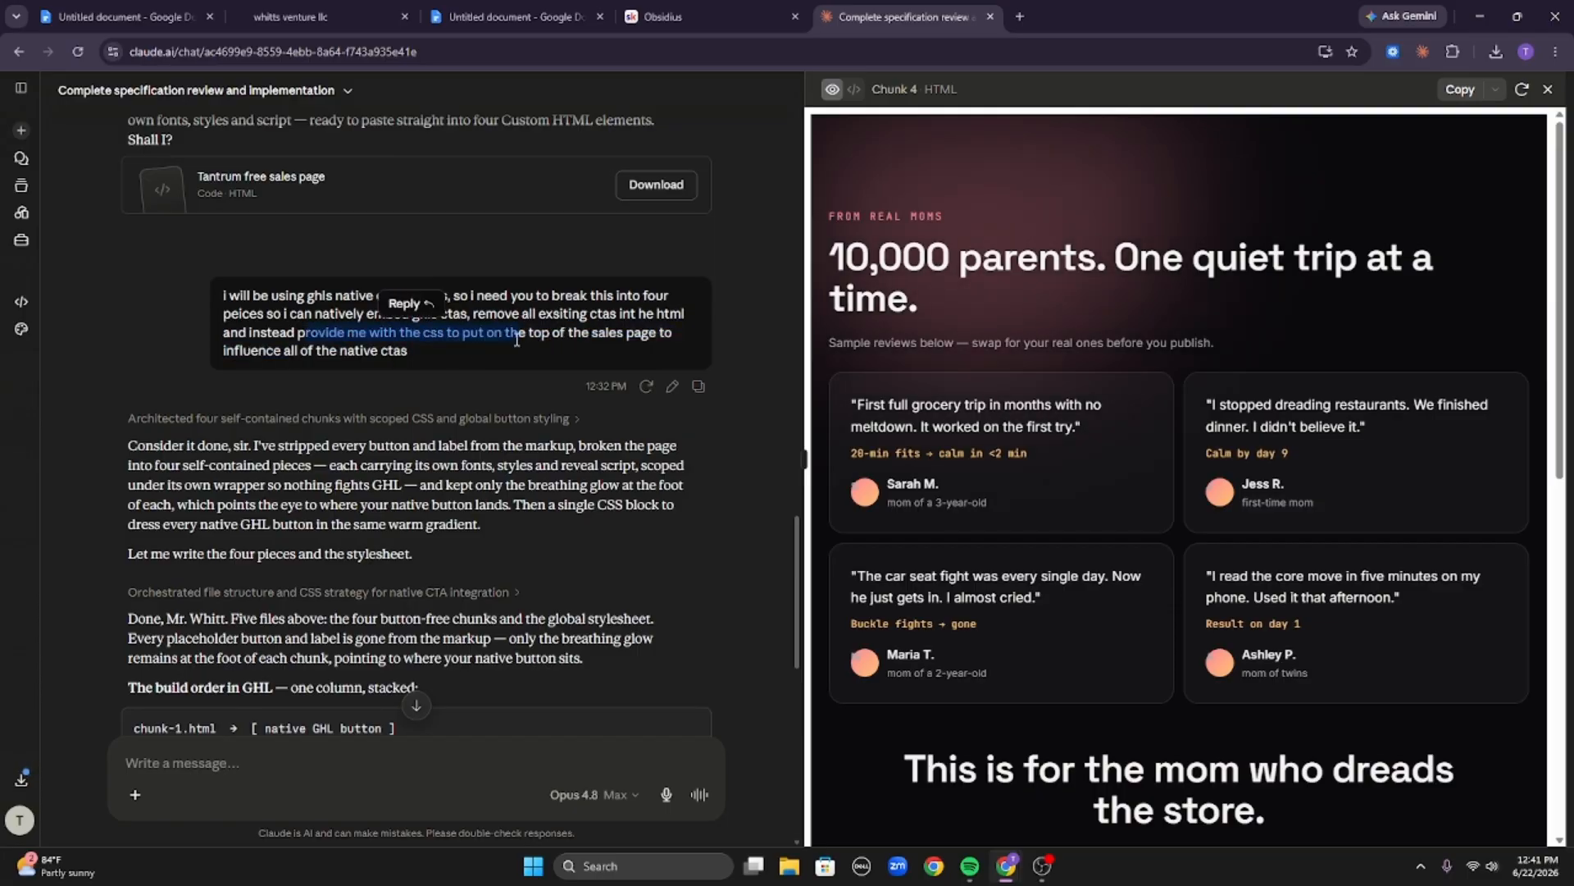
click(517, 340)
scroll(522, 389, down, 10)
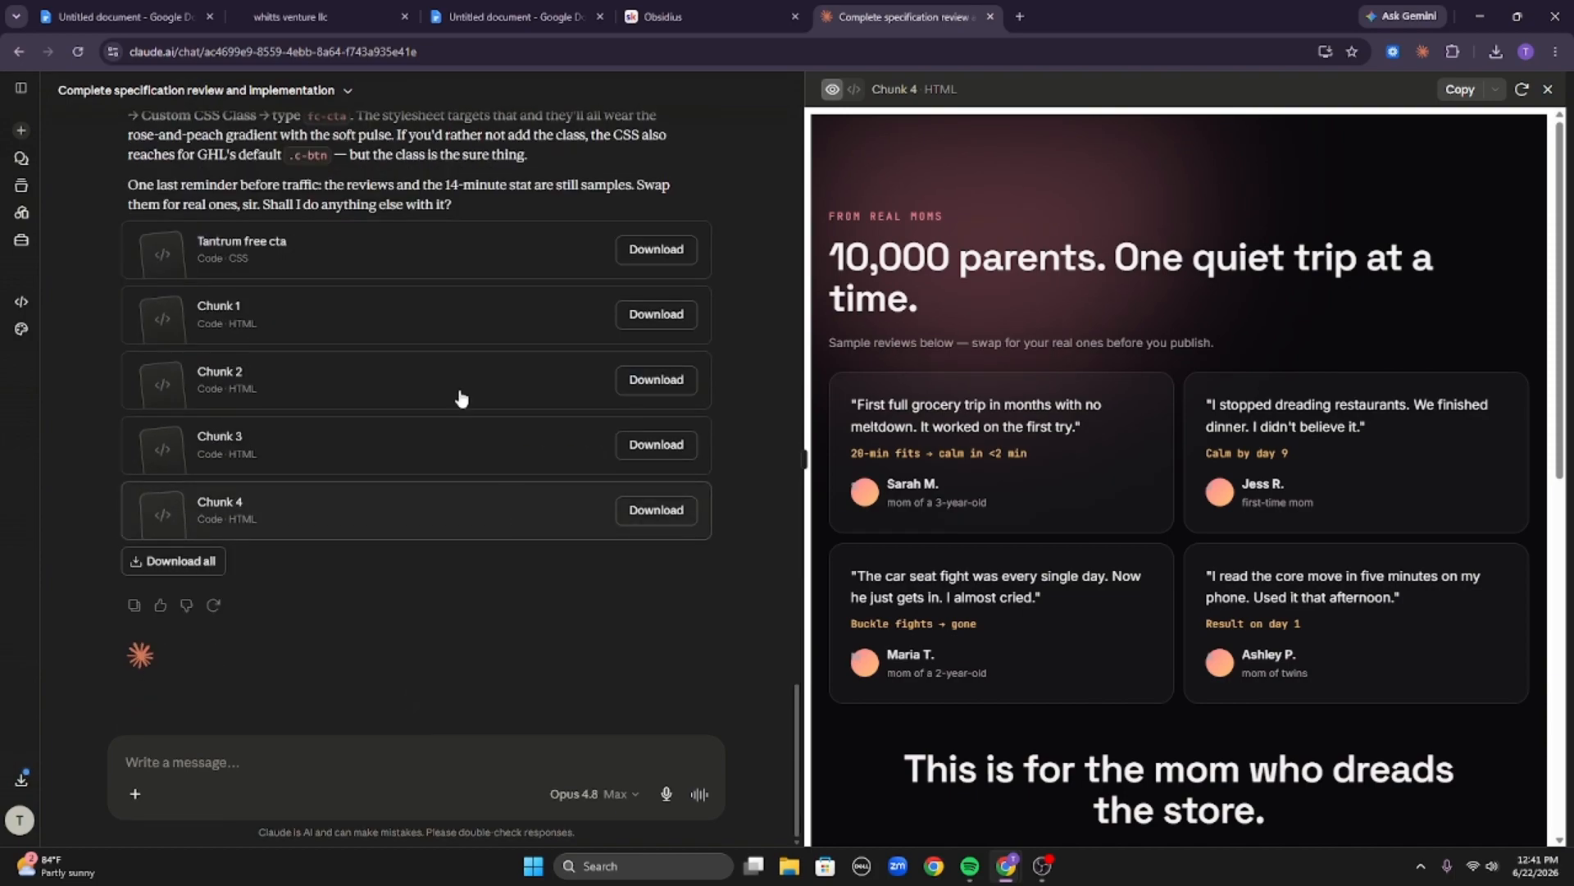
Copy the Tantrum free cta stylesheet and paste it into the page's Custom CSS, then save.
click(218, 256)
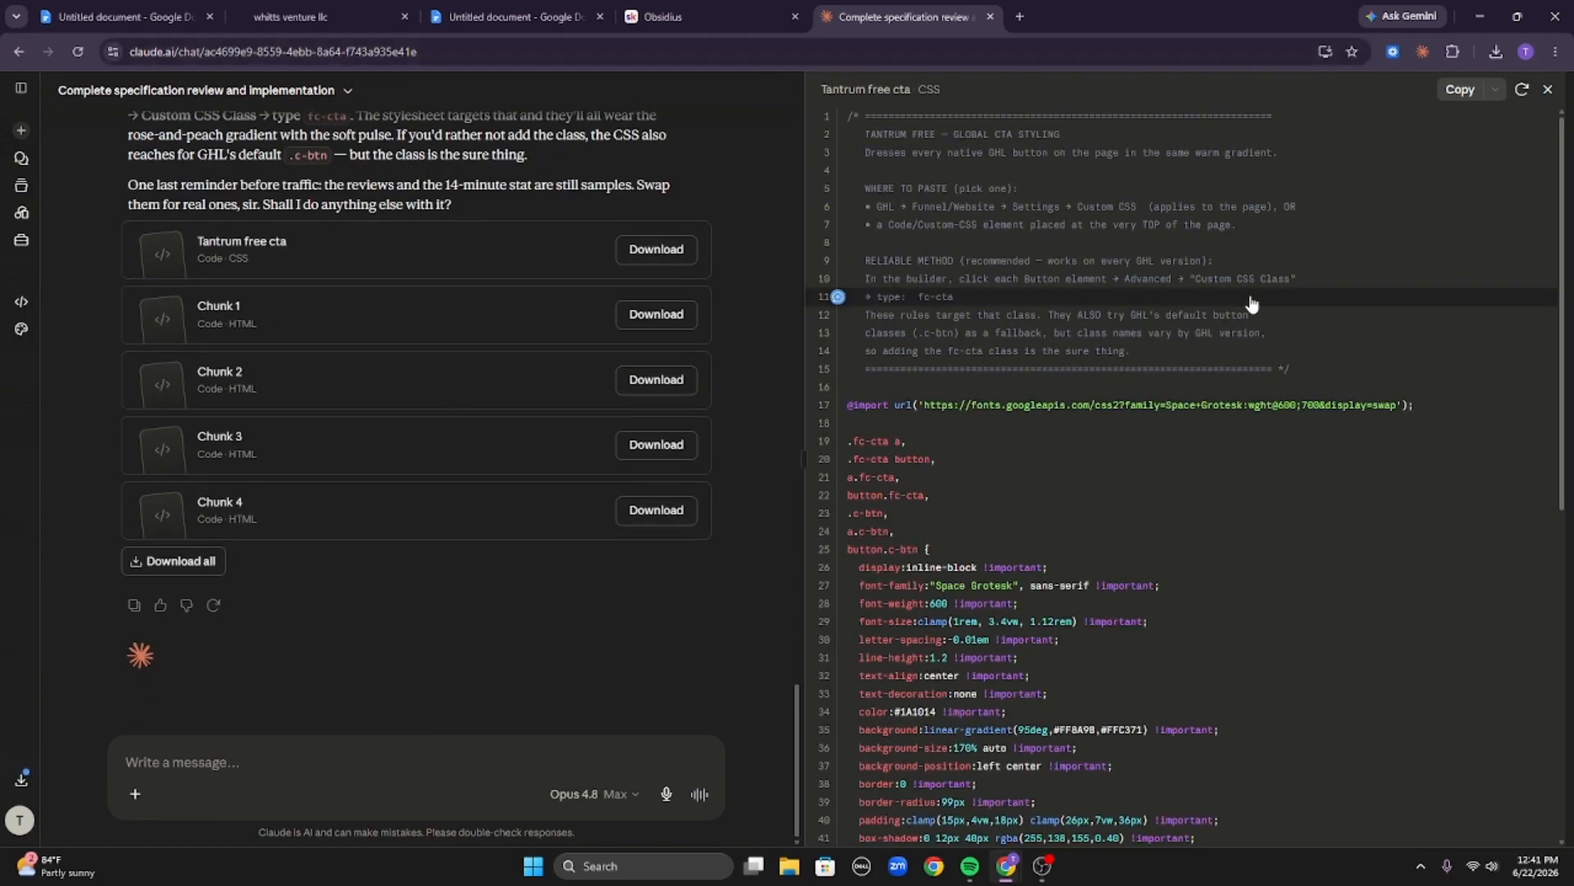
scroll(1239, 362, down, 7)
click(1459, 91)
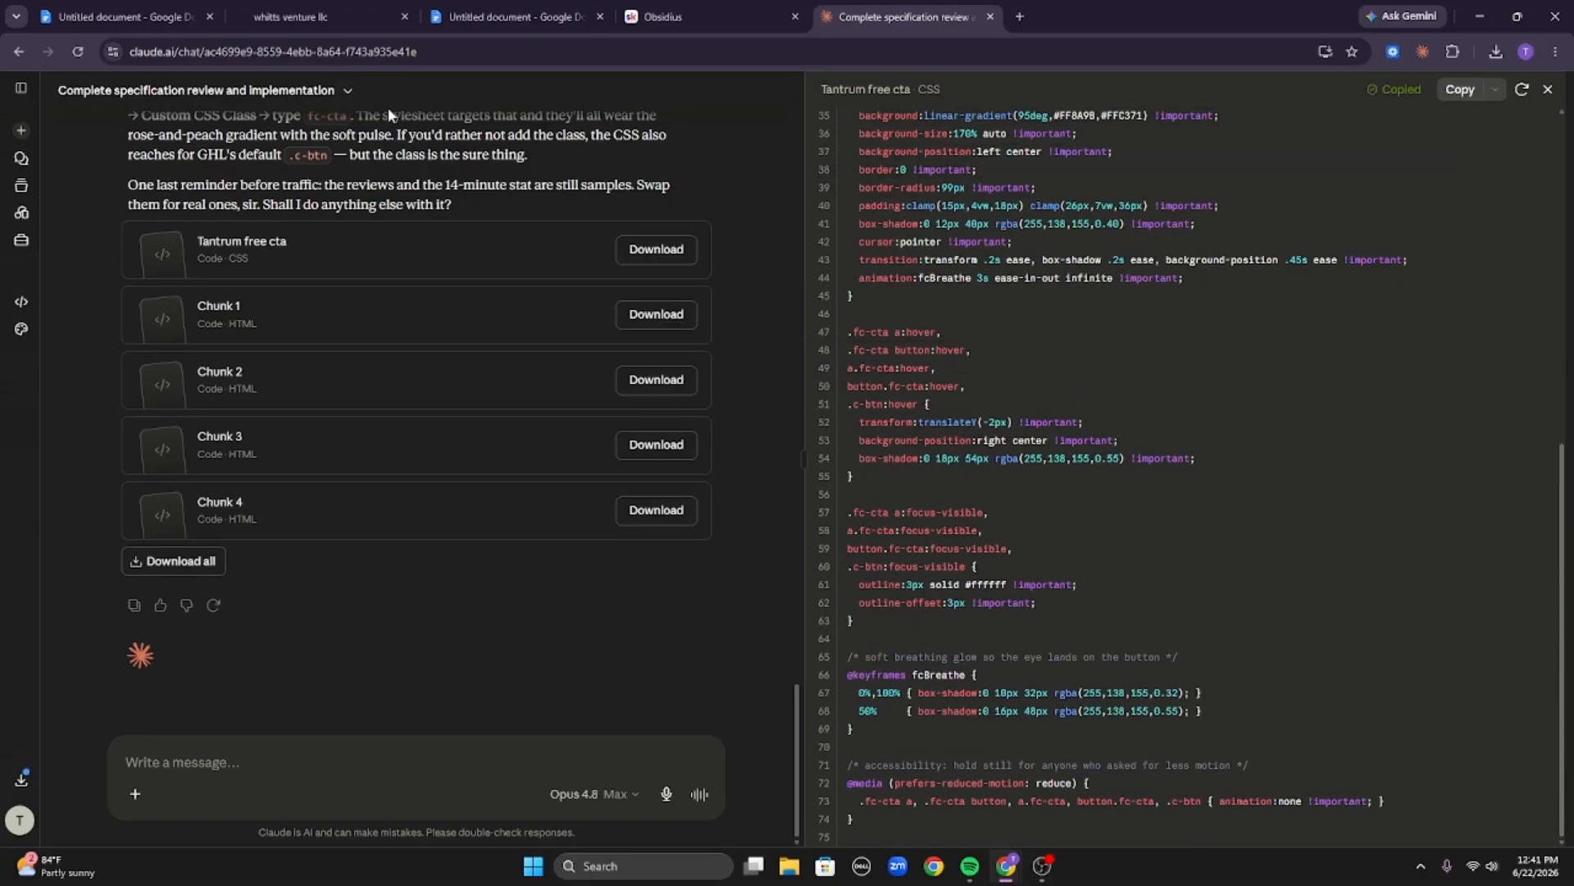
click(291, 15)
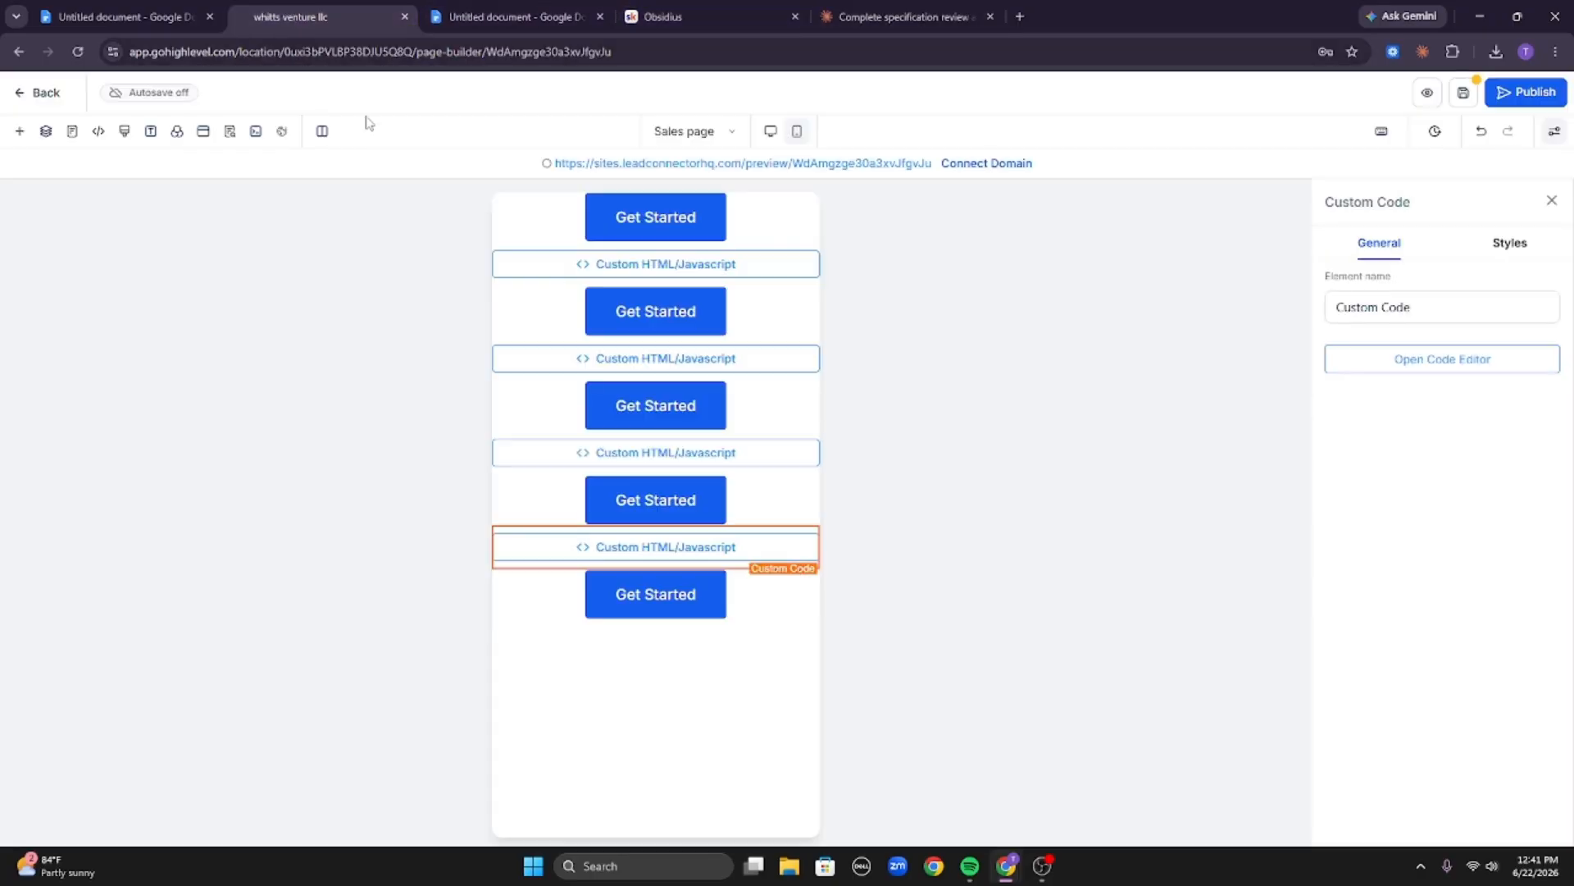
click(124, 133)
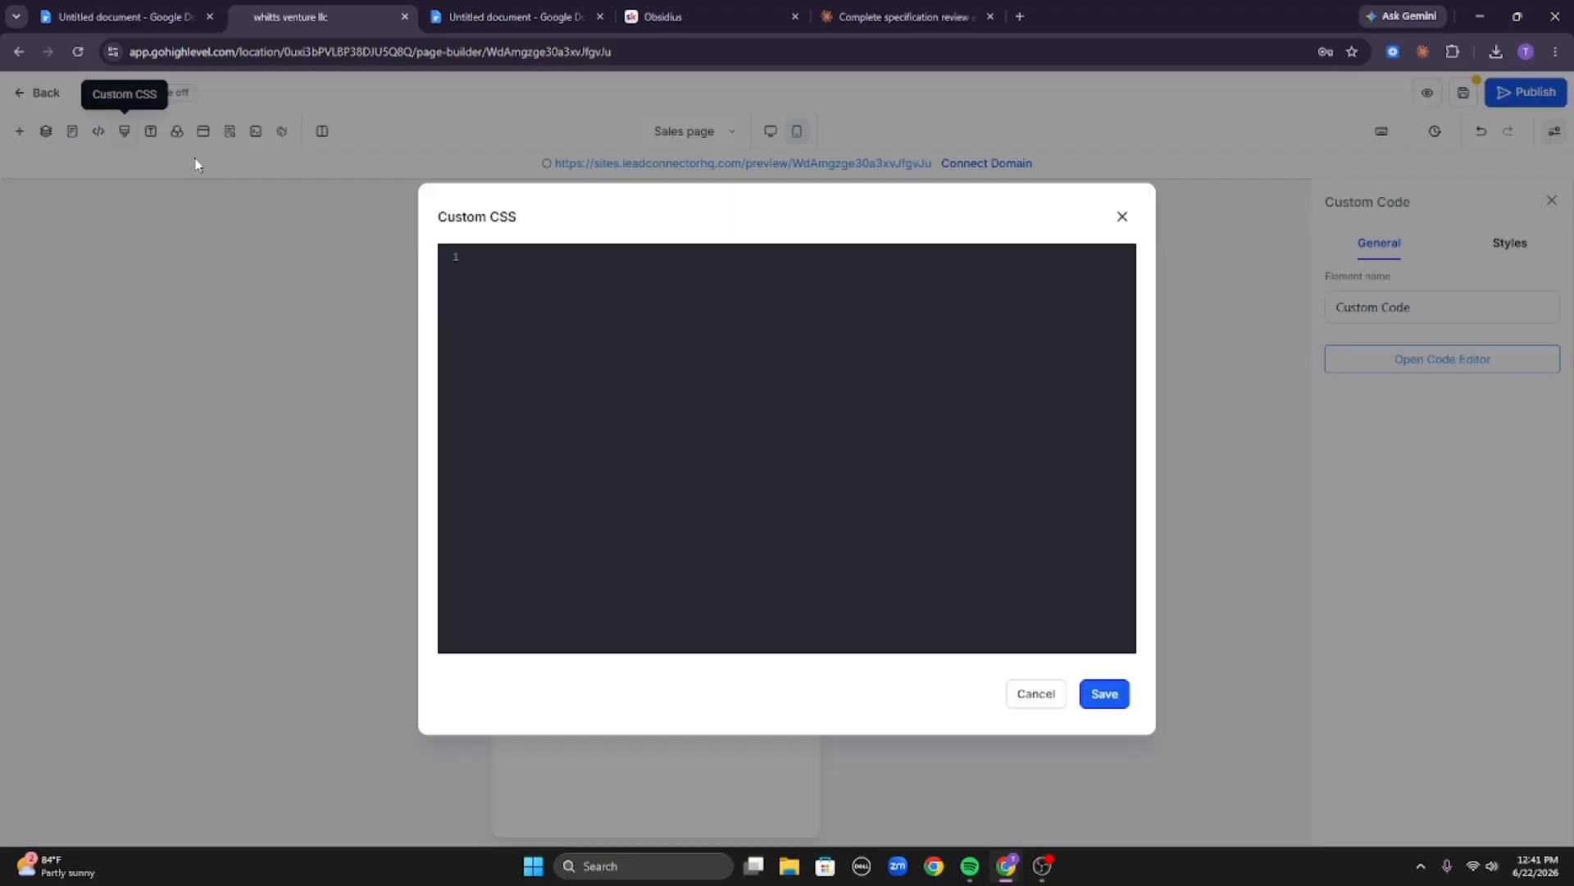
click(656, 278)
key(ctrl+v)
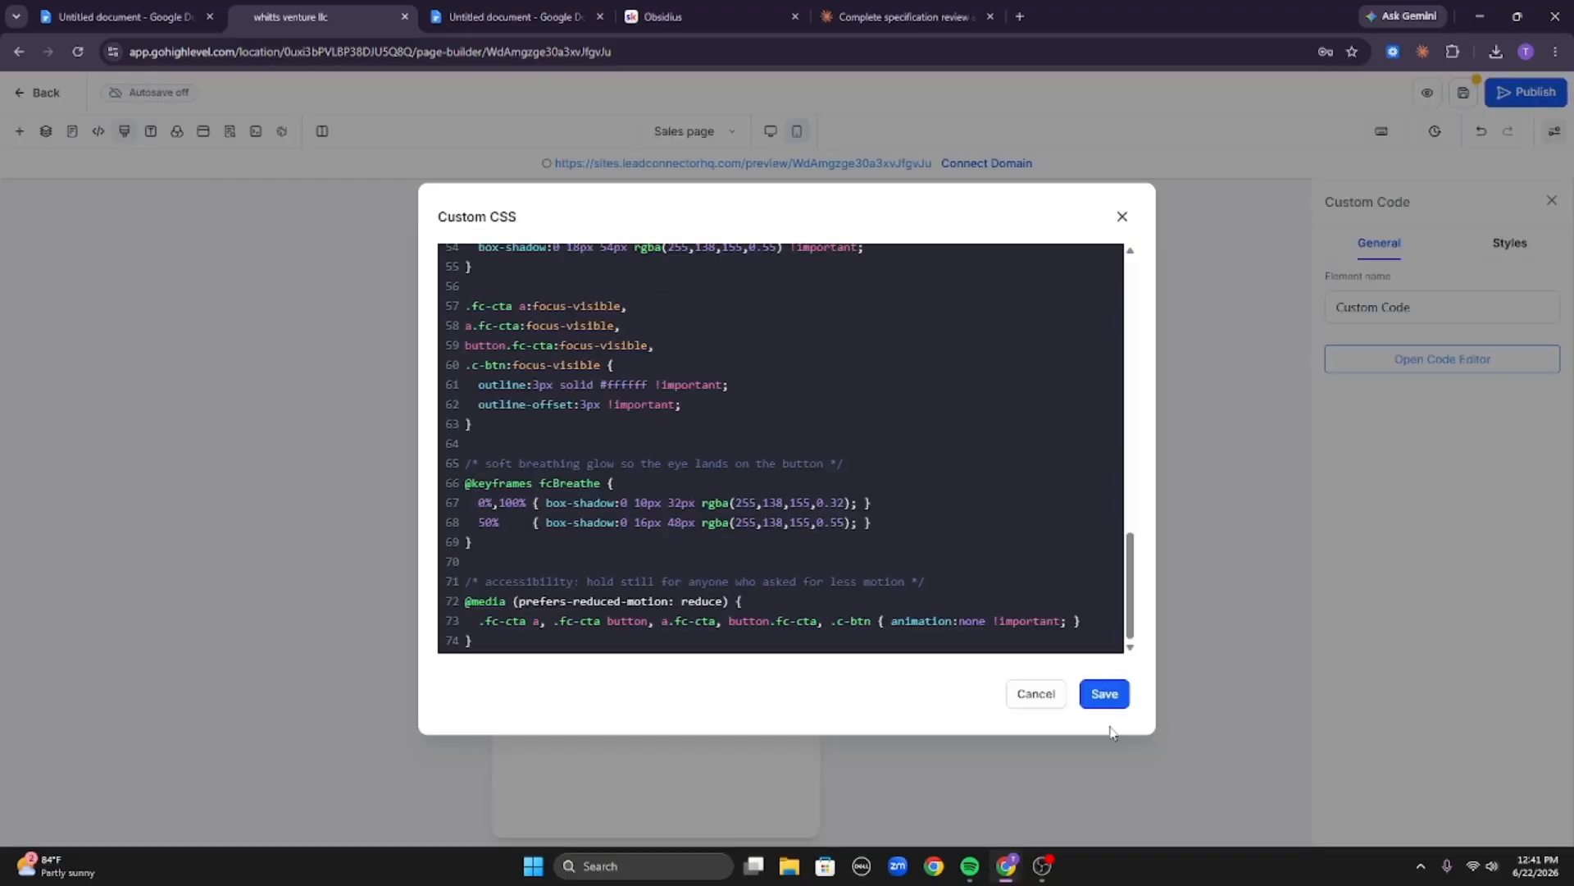
click(1112, 698)
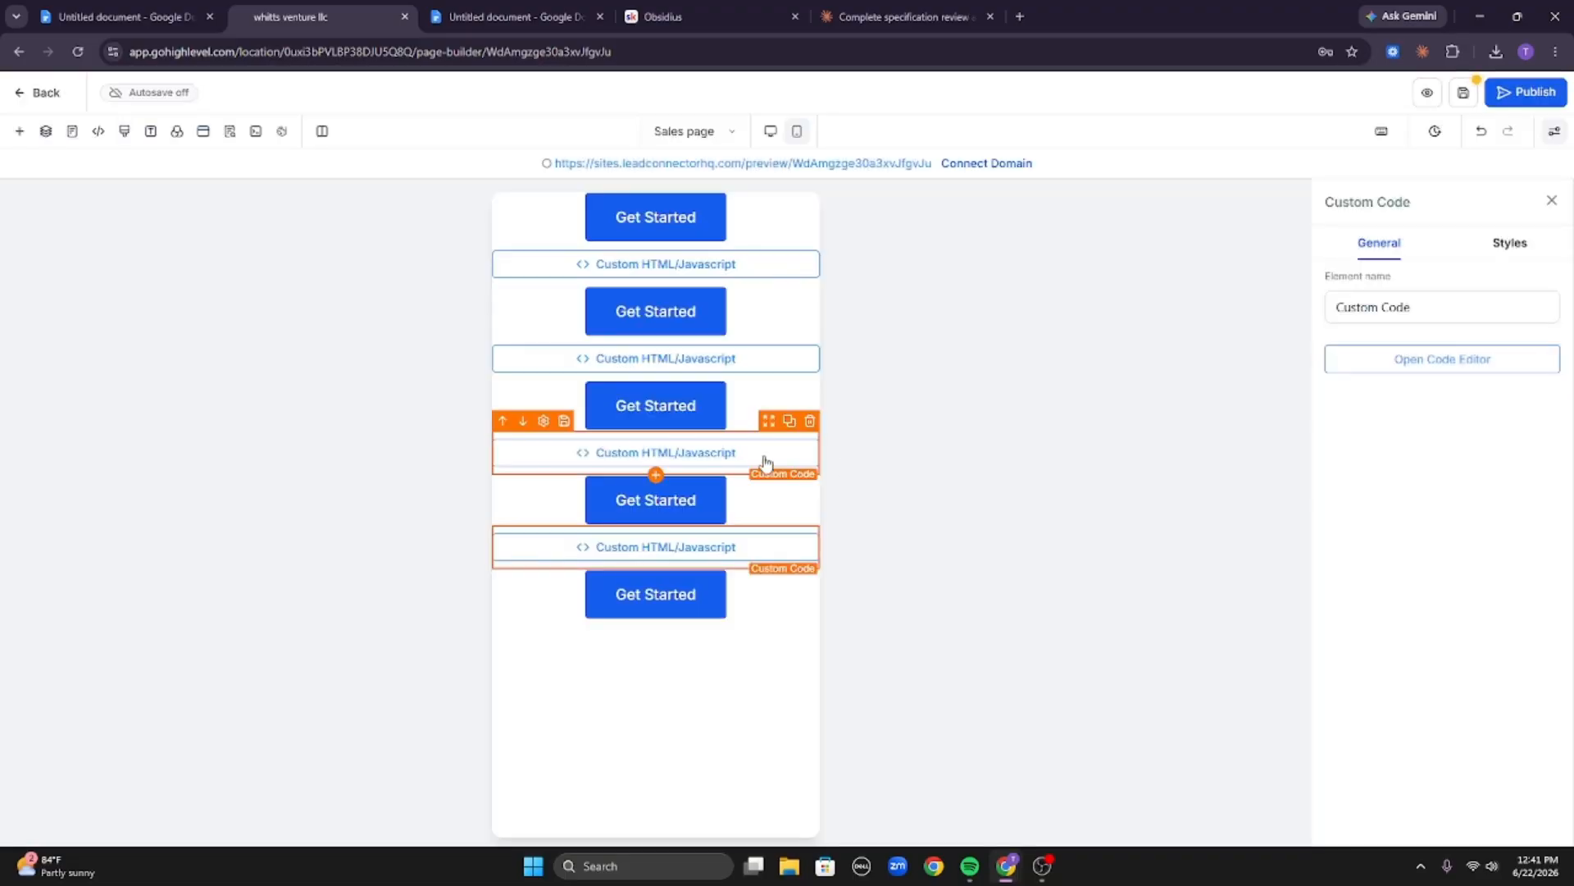
Save the page and open its preview to check the assembled sales page.
click(1464, 93)
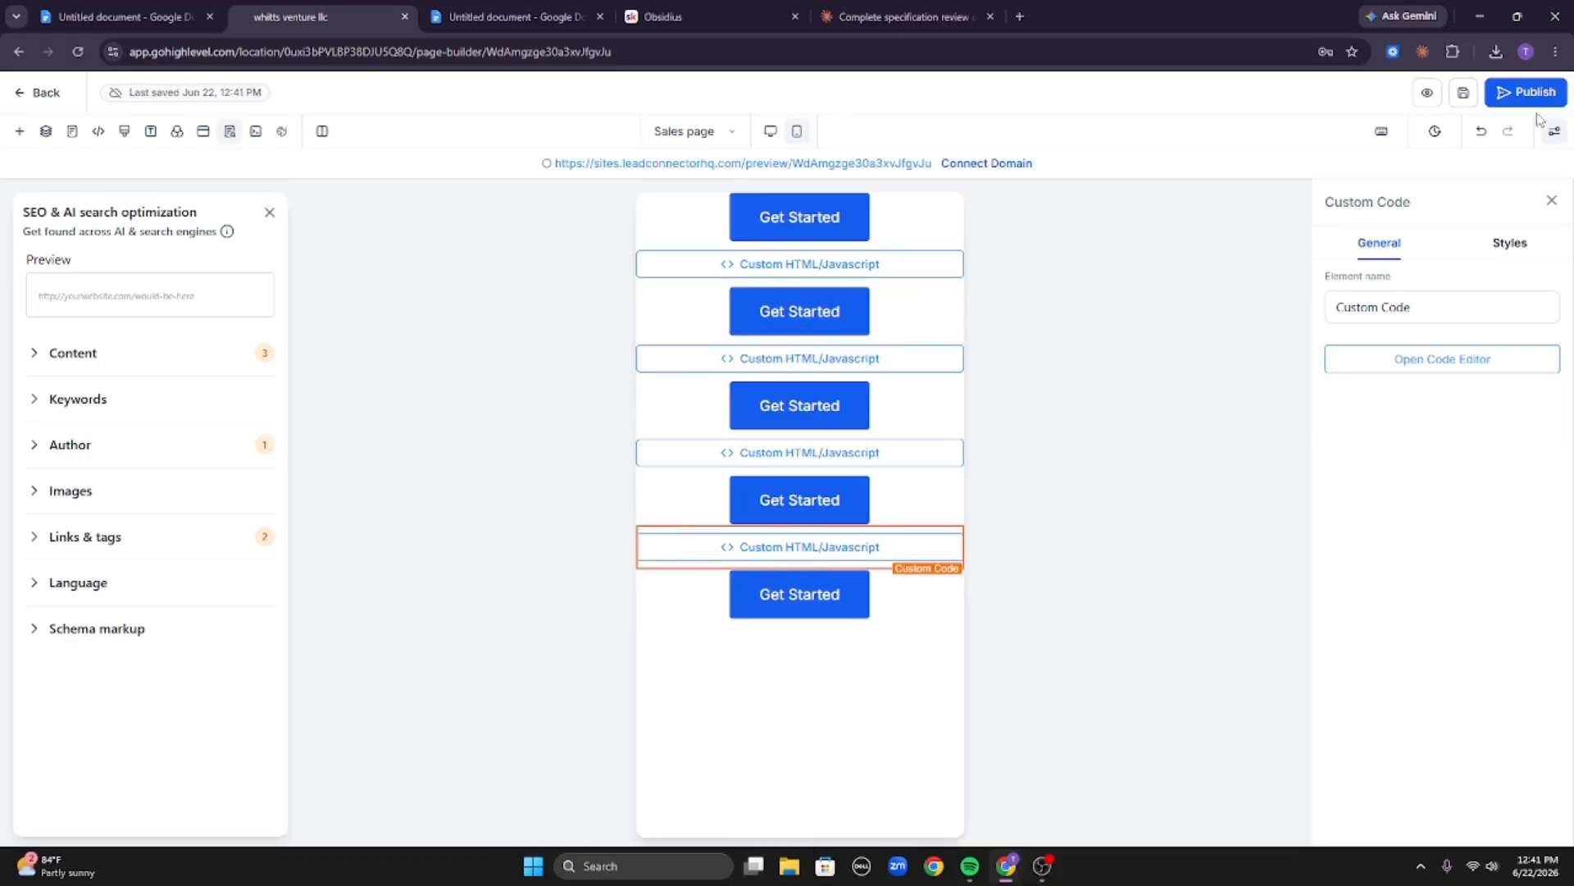
click(1427, 93)
scroll(645, 209, down, 1)
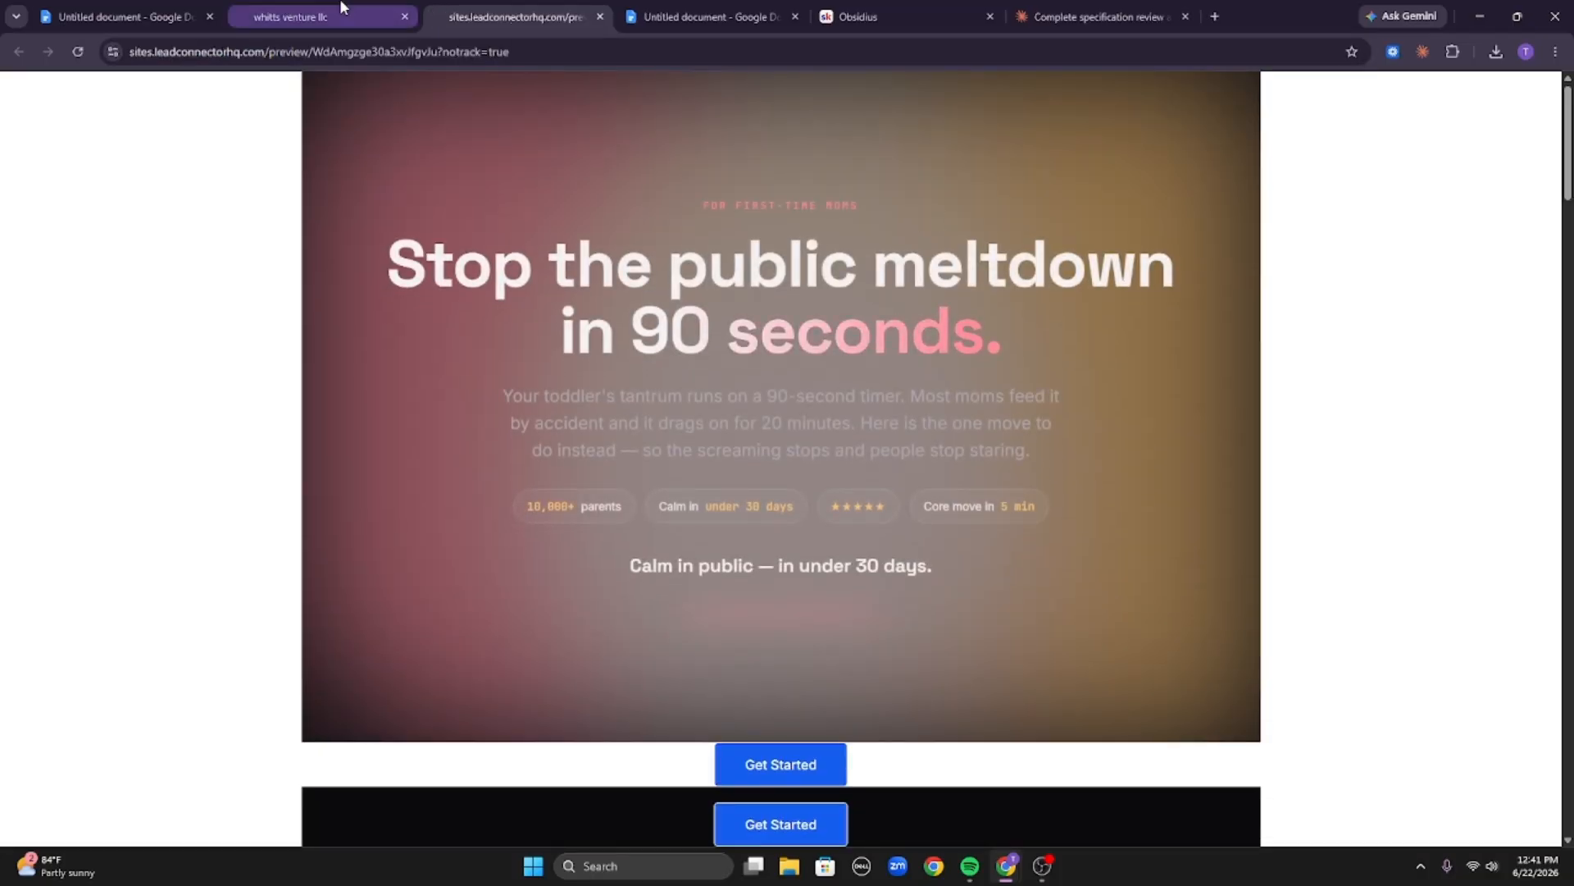
click(343, 10)
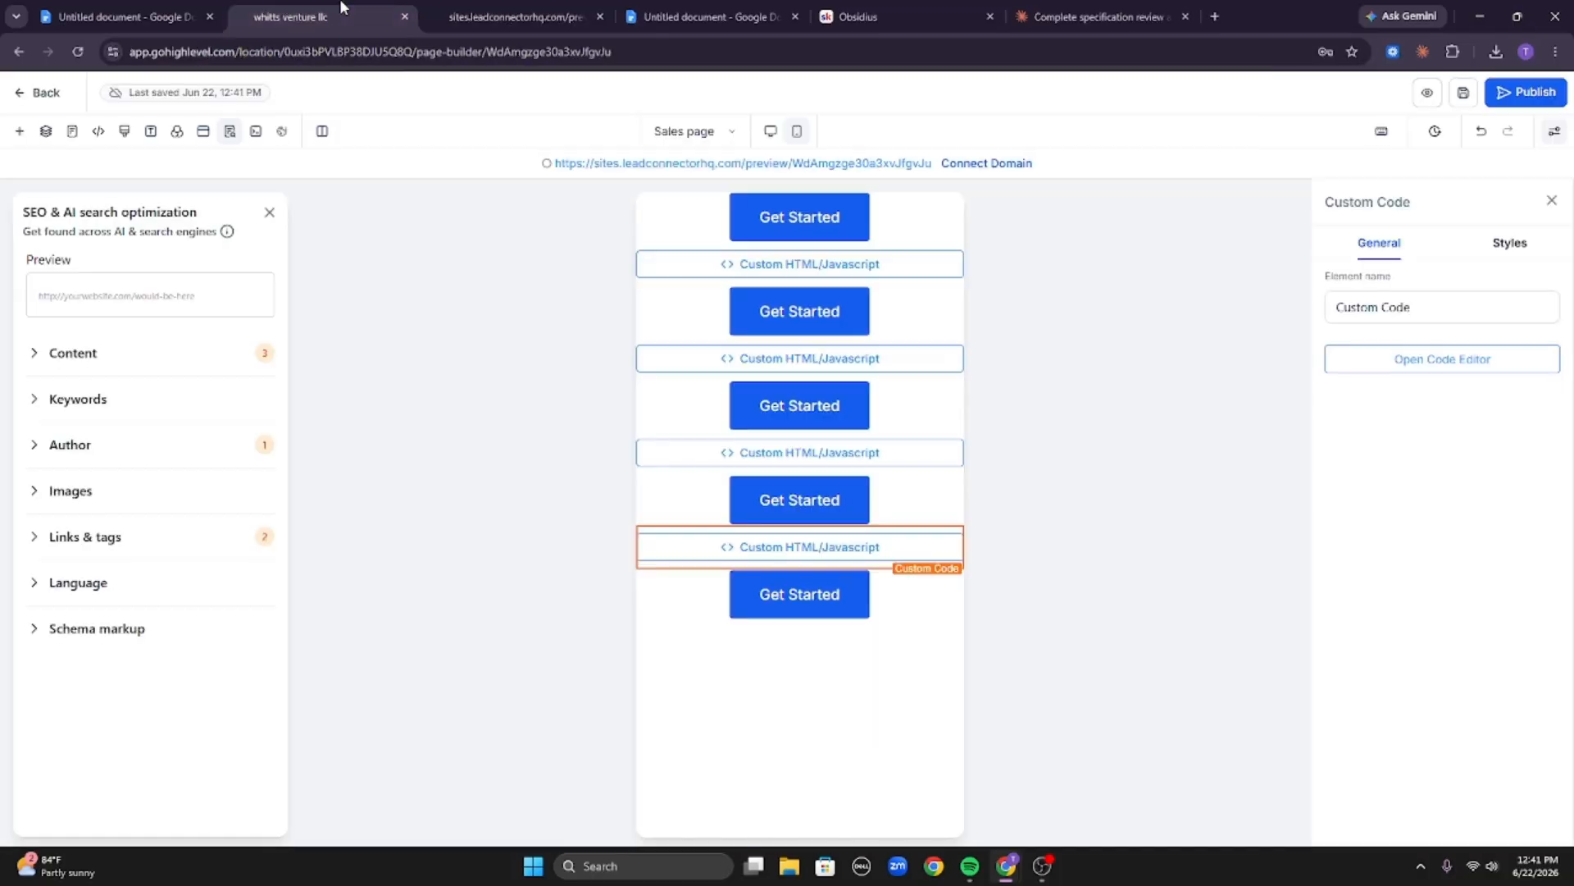
Select the first Get Started button and copy its CSS selector from its style settings.
click(857, 218)
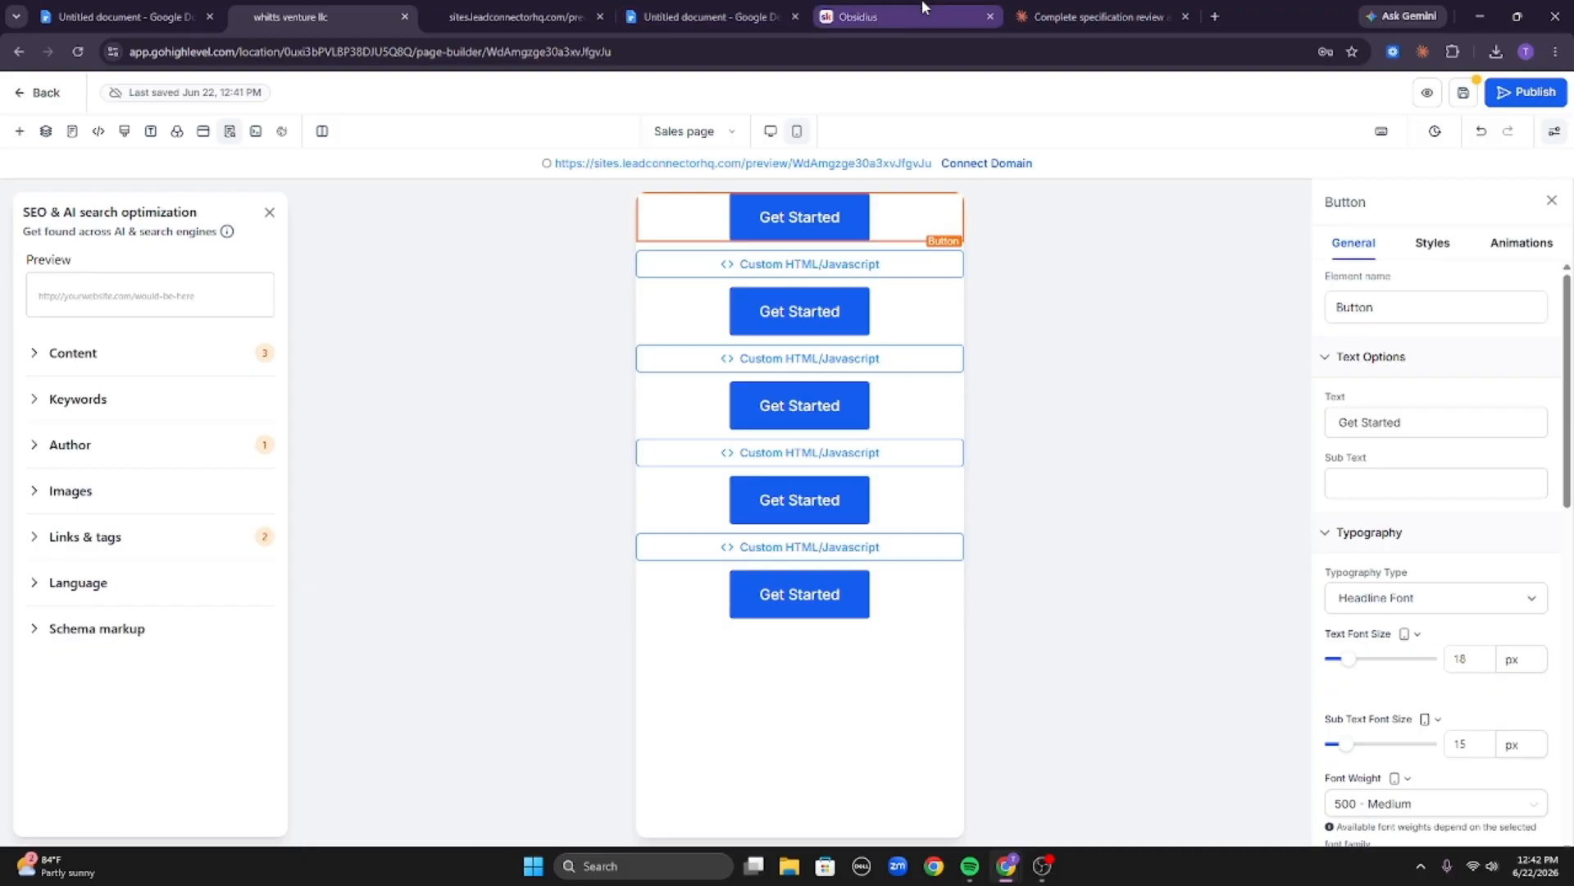
click(1082, 16)
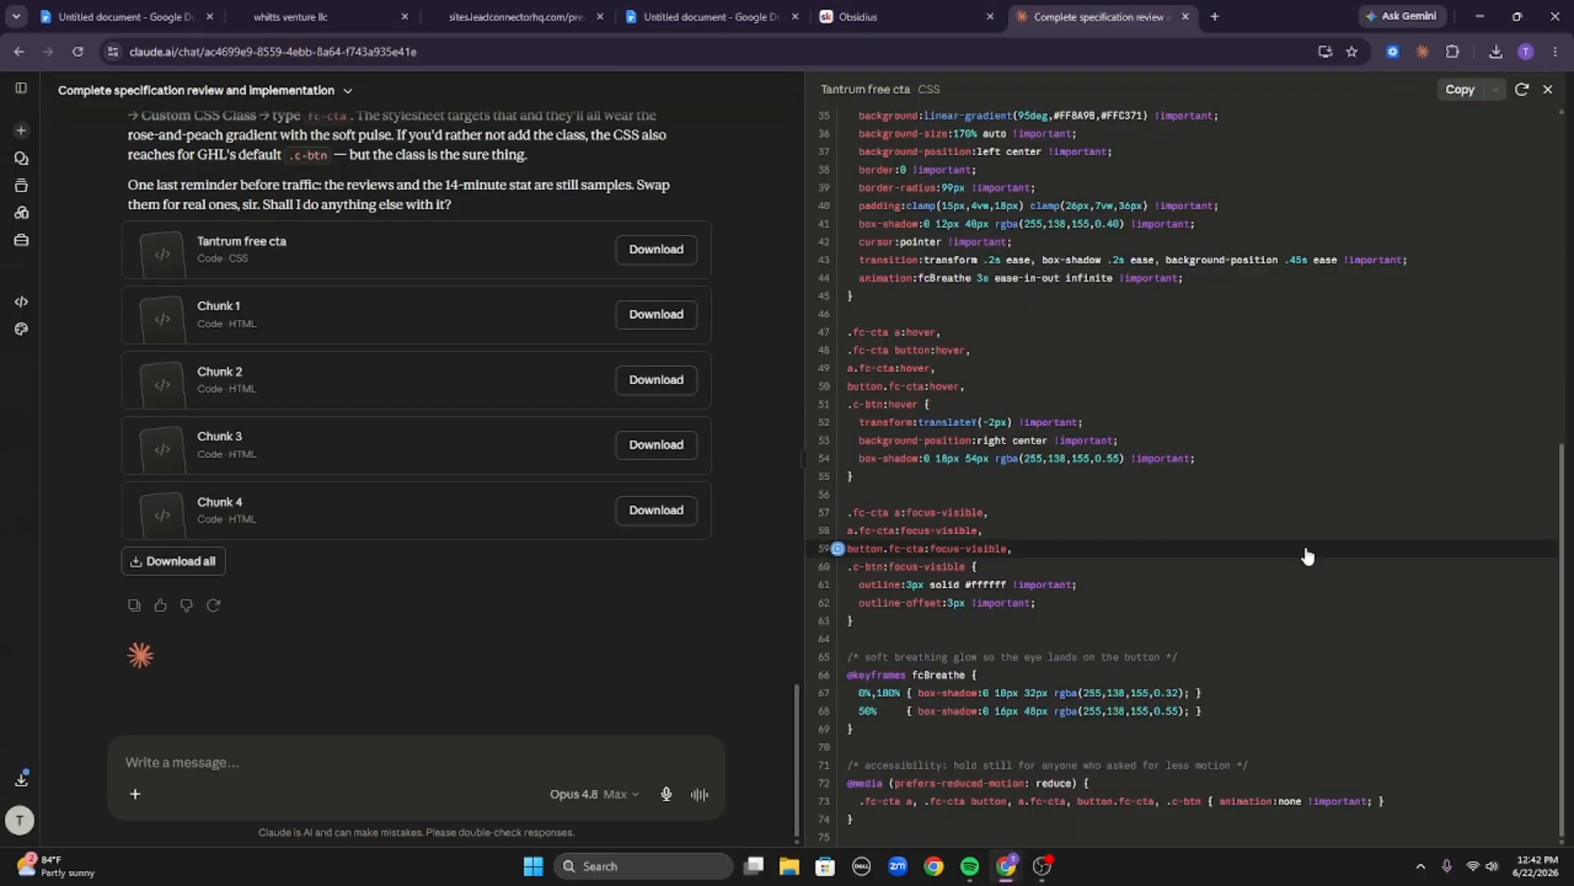
scroll(1307, 555, up, 8)
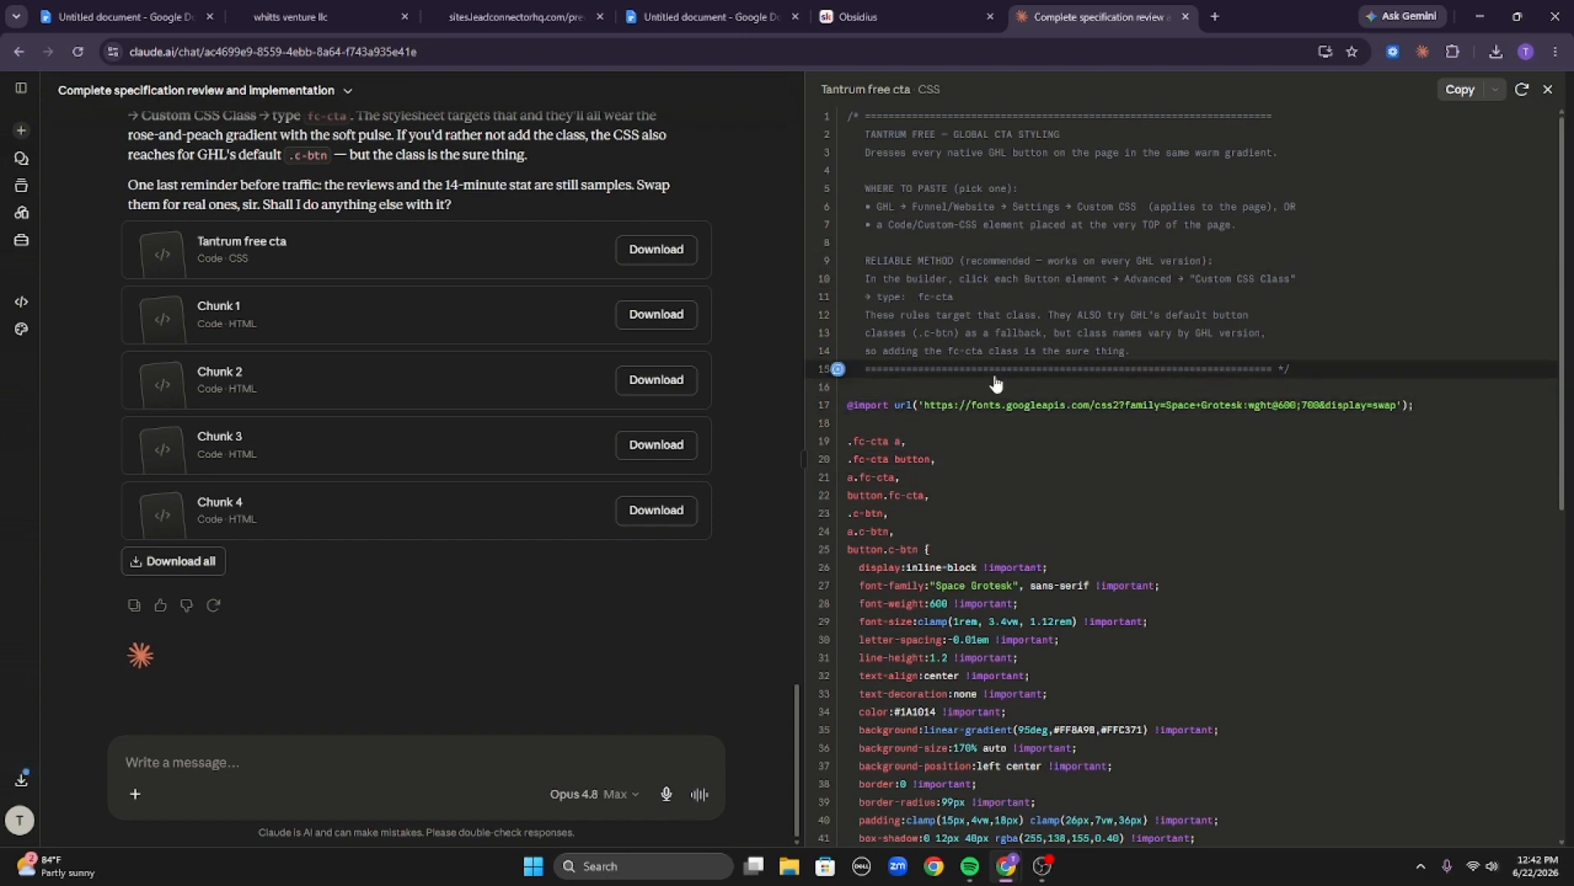
click(365, 7)
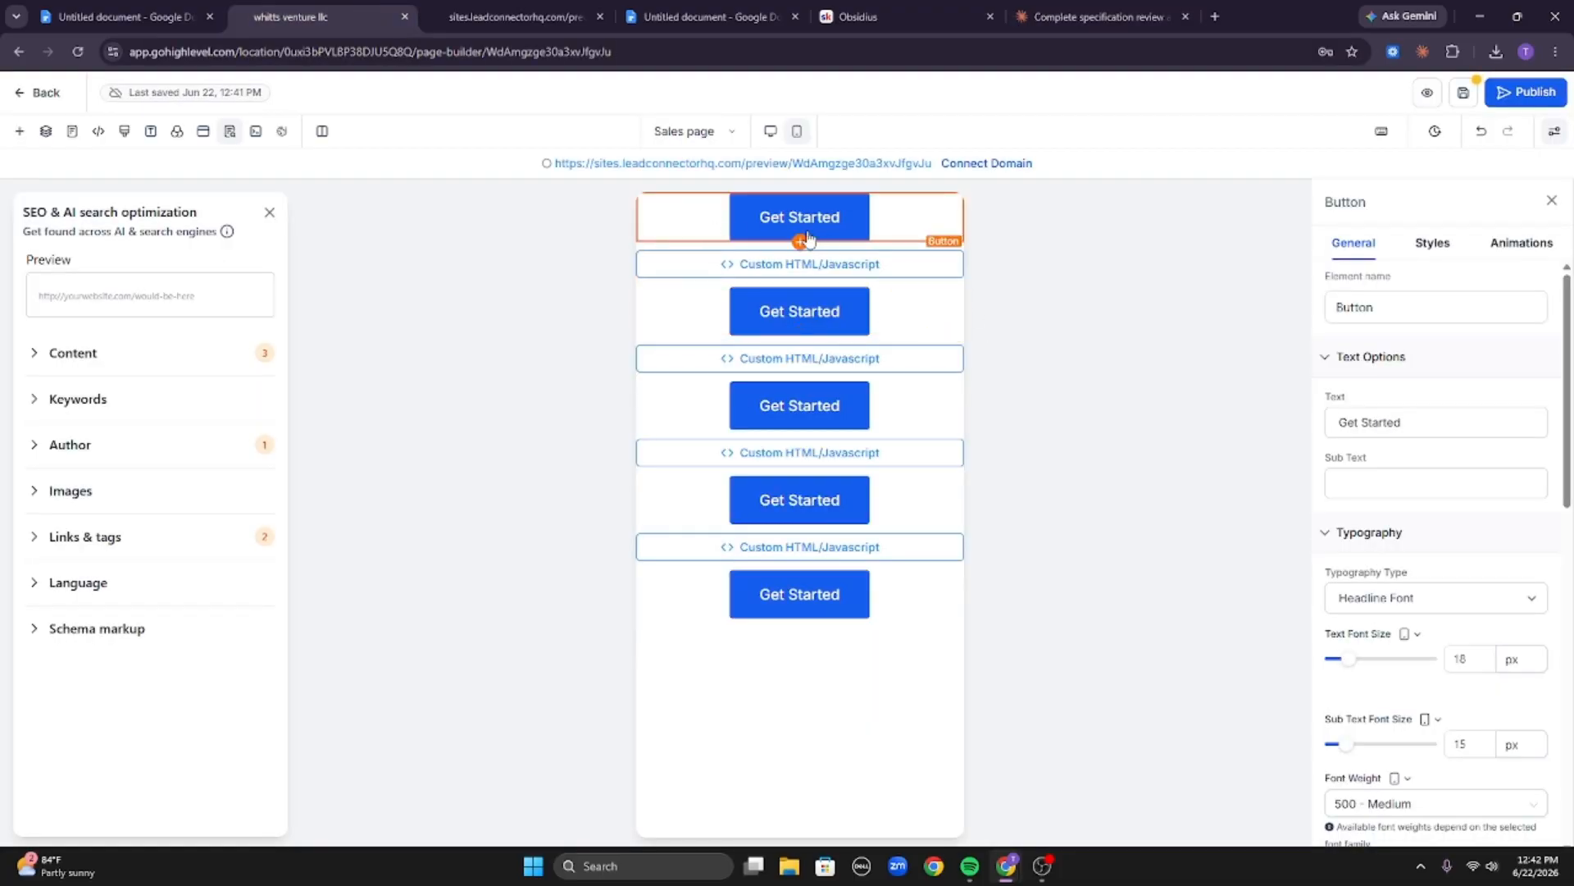
scroll(1471, 427, down, 10)
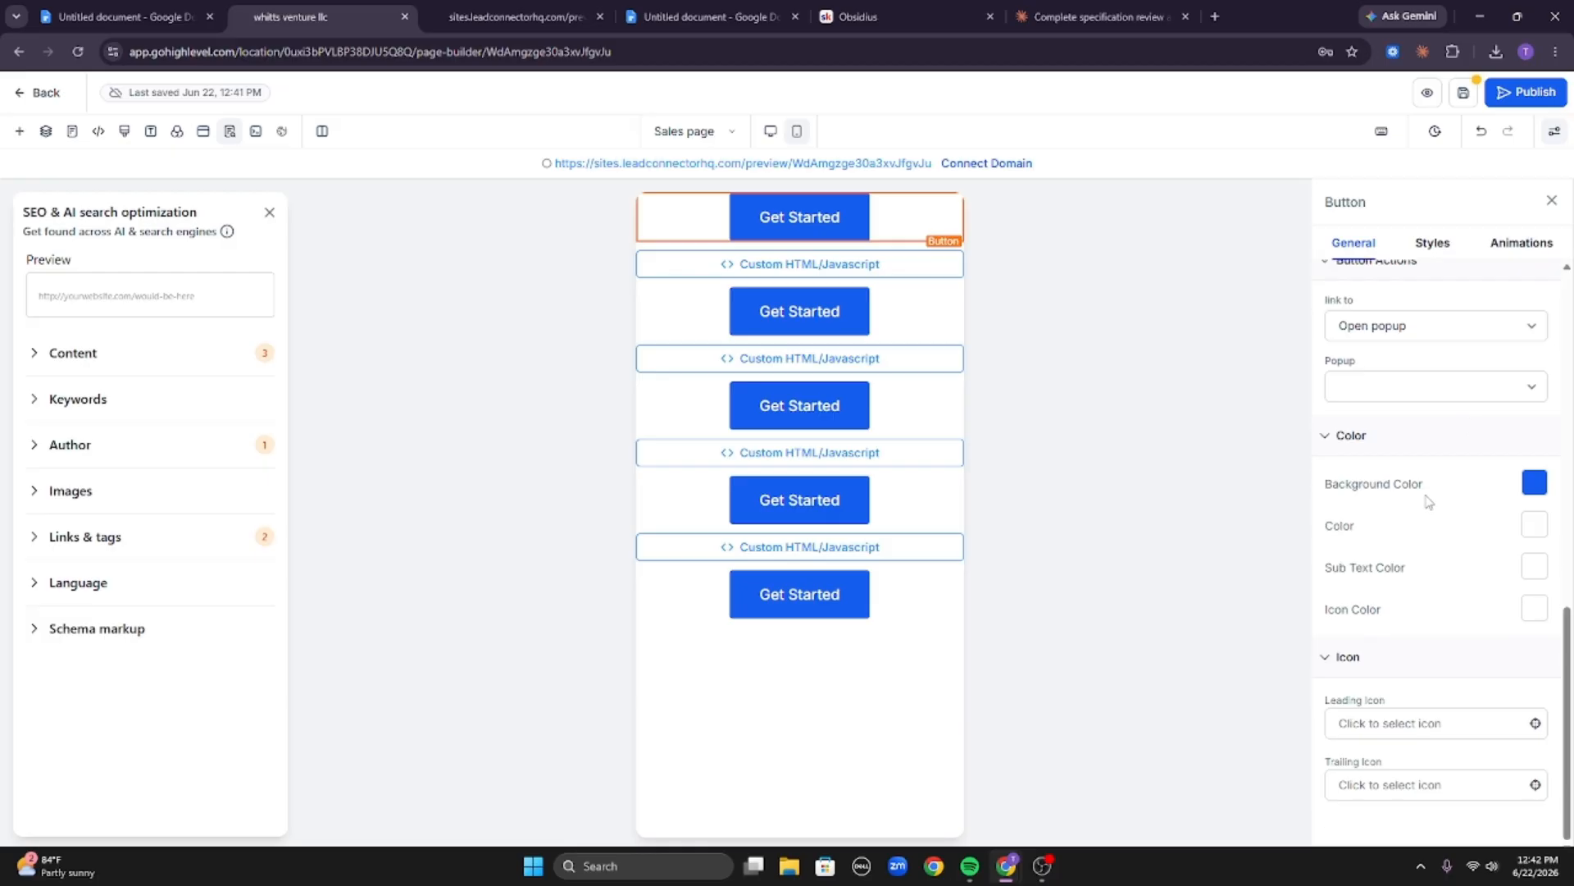
click(1434, 244)
scroll(1441, 558, down, 4)
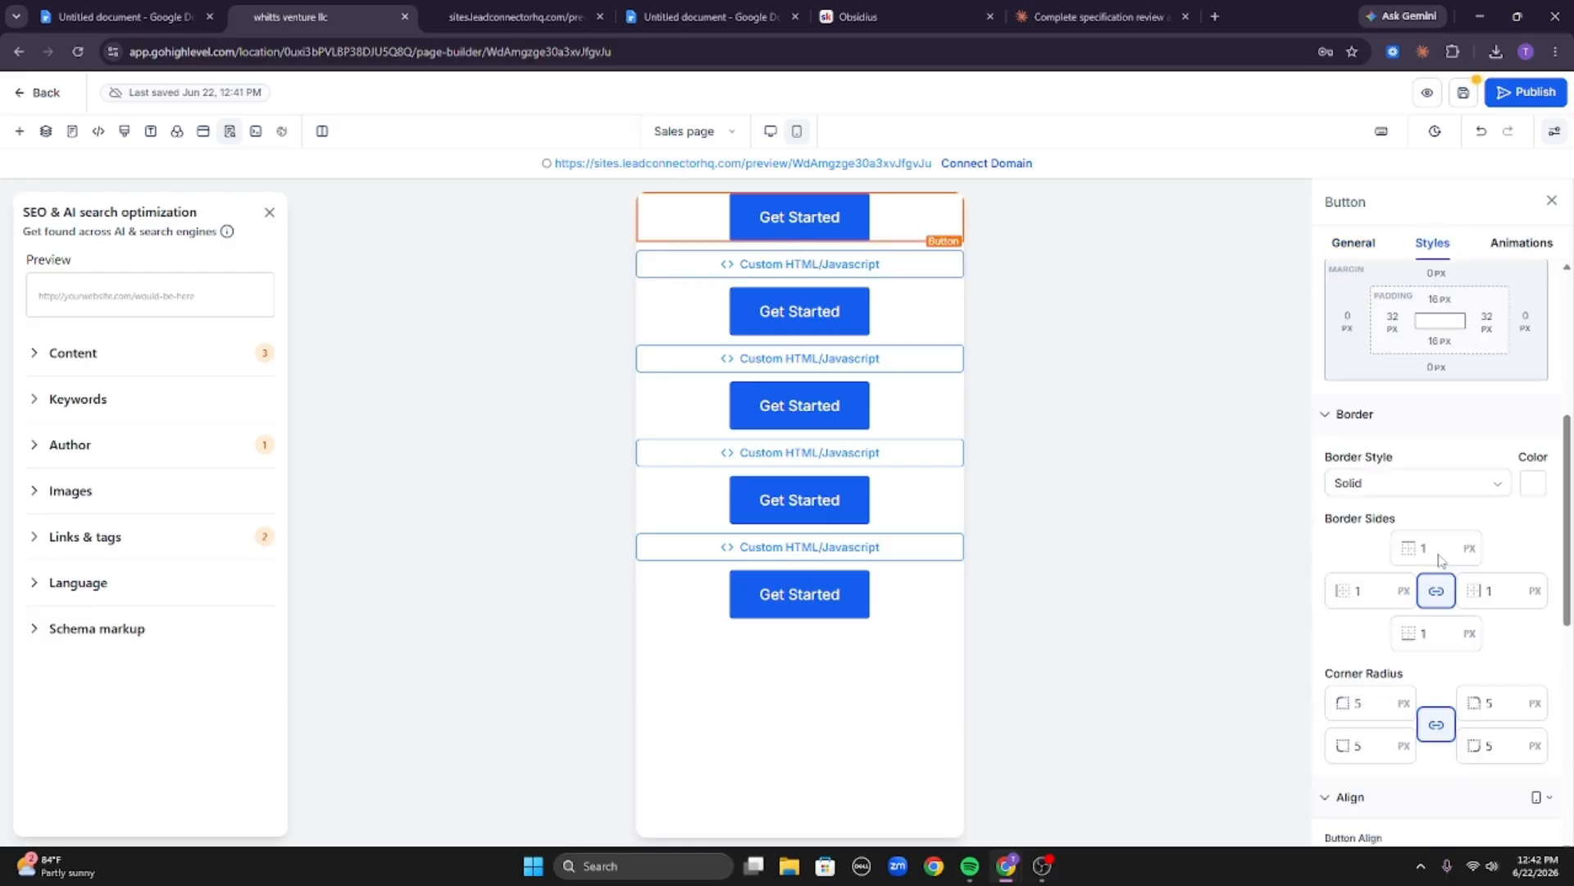
scroll(1440, 560, down, 5)
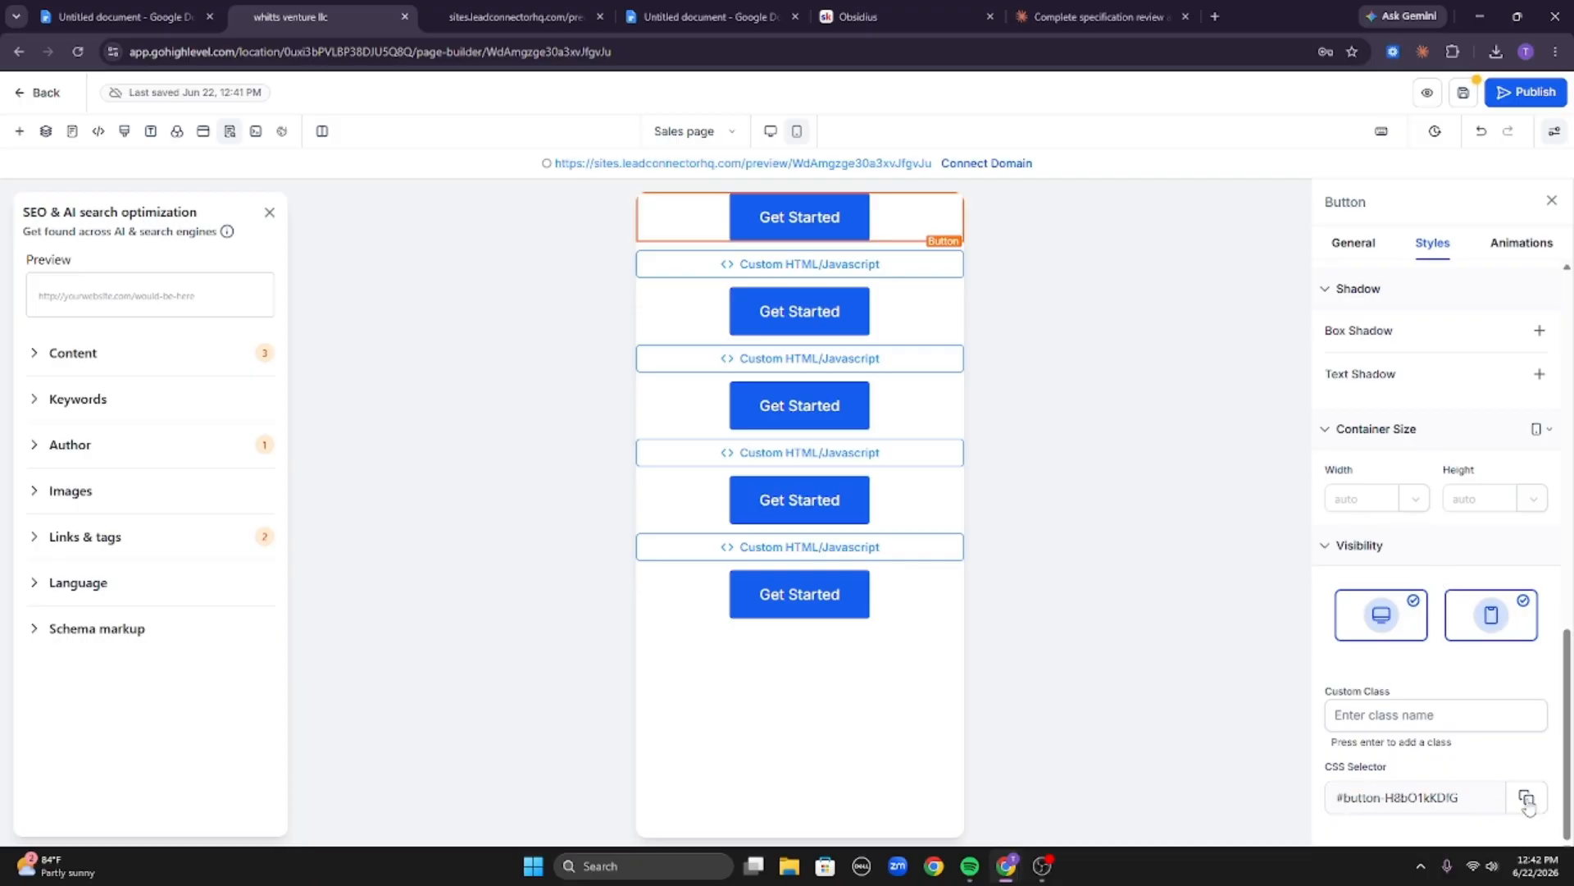
Start a Claude message asking to rewrite the CSS to target these buttons, pasting the first button's selector below it.
click(1031, 20)
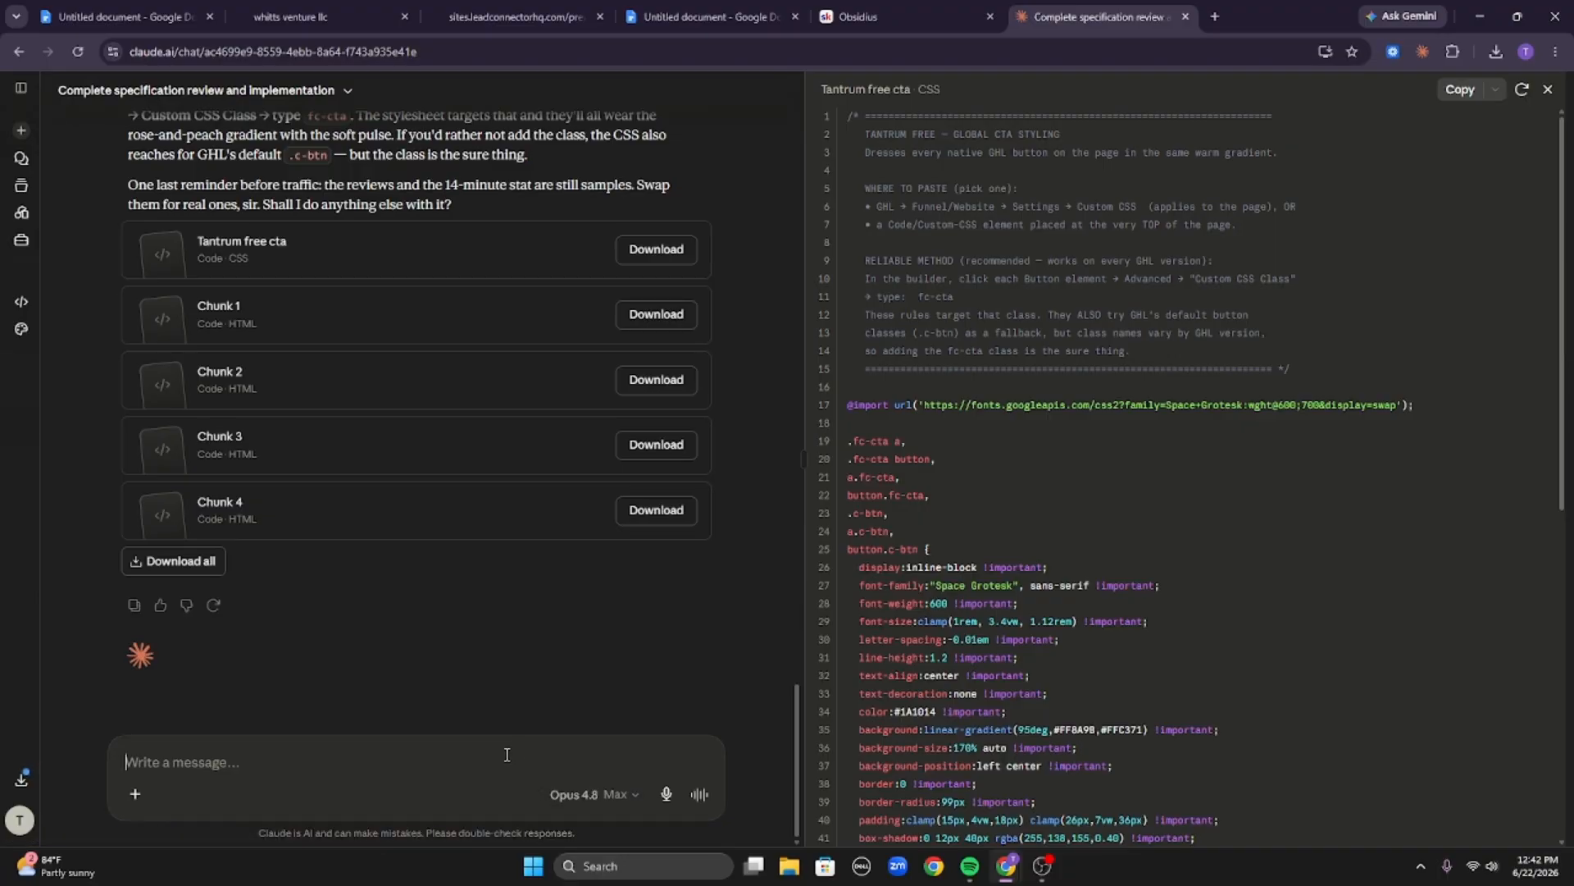
text(rewrite the css to target thes)
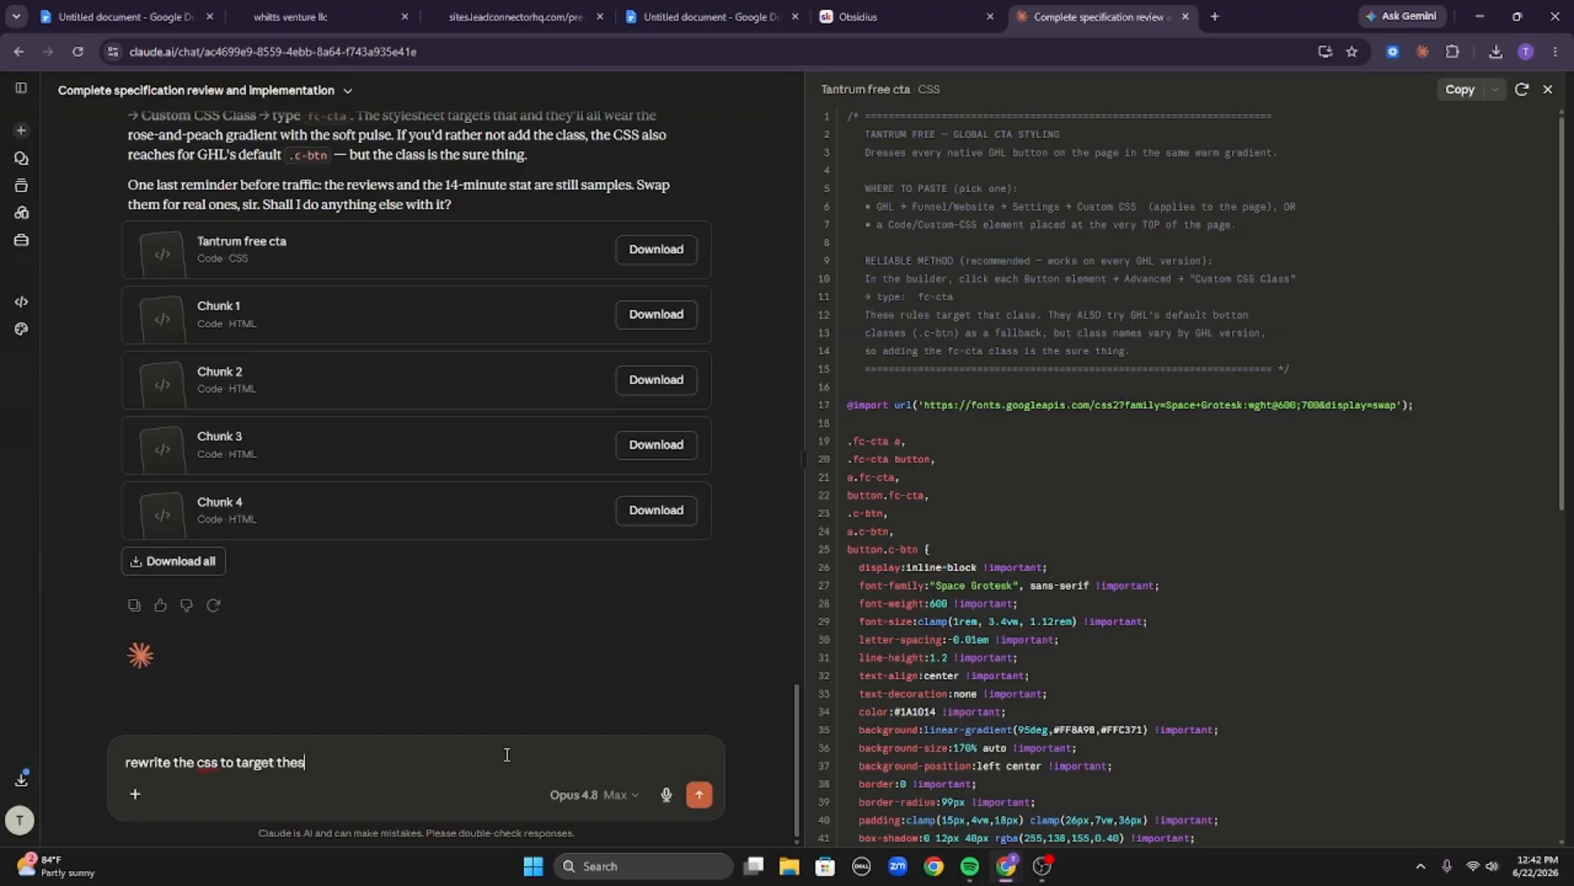
key(shift+Return)
key(shift+Return)
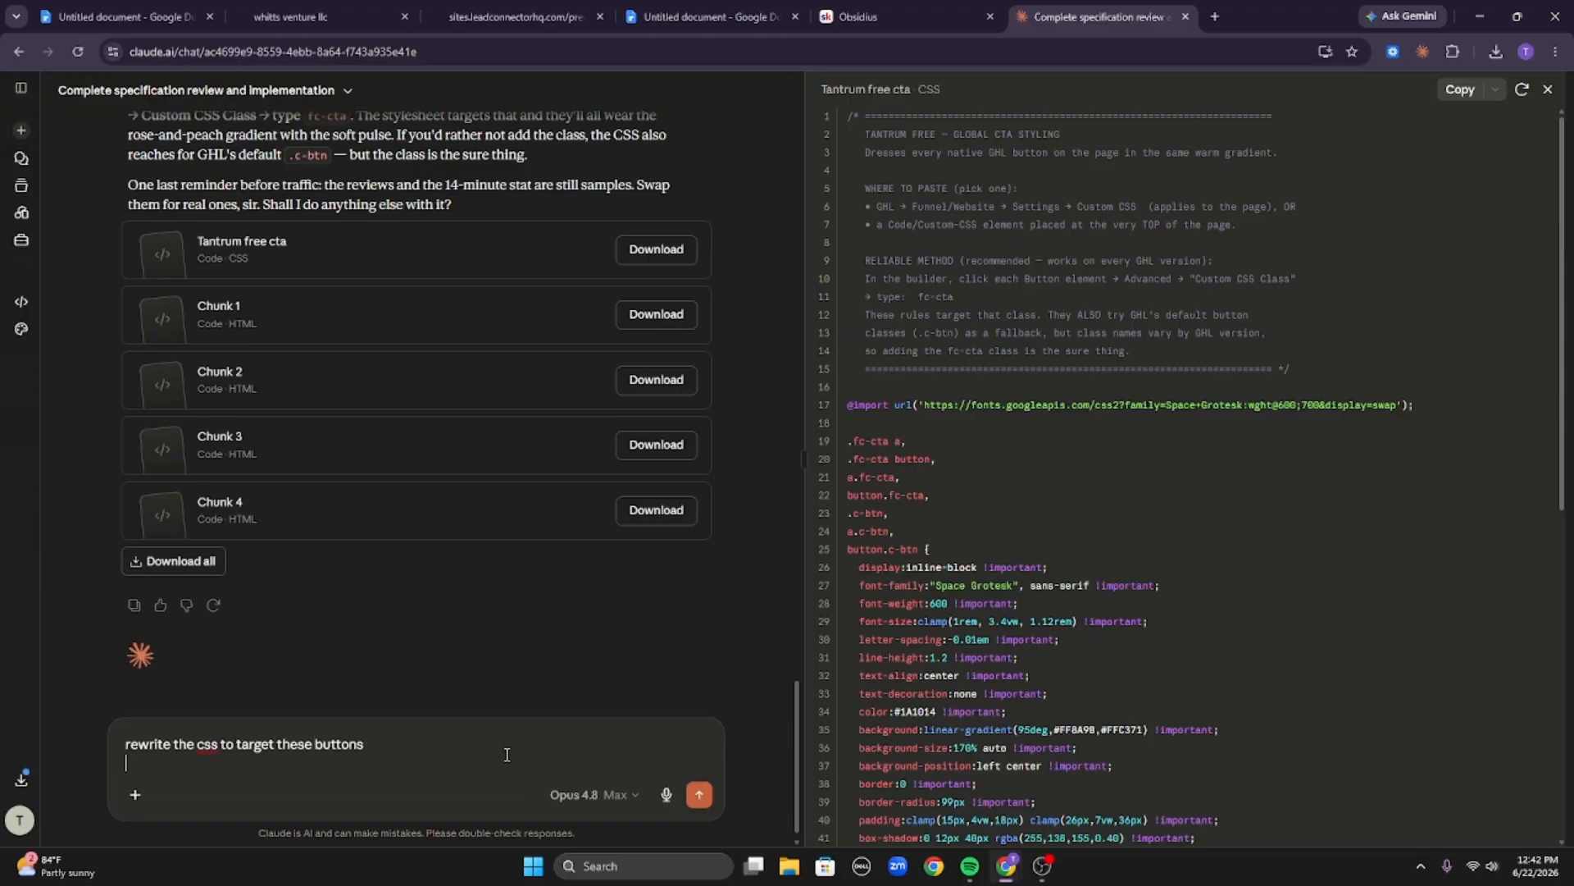
key(ctrl+v)
key(shift+Return)
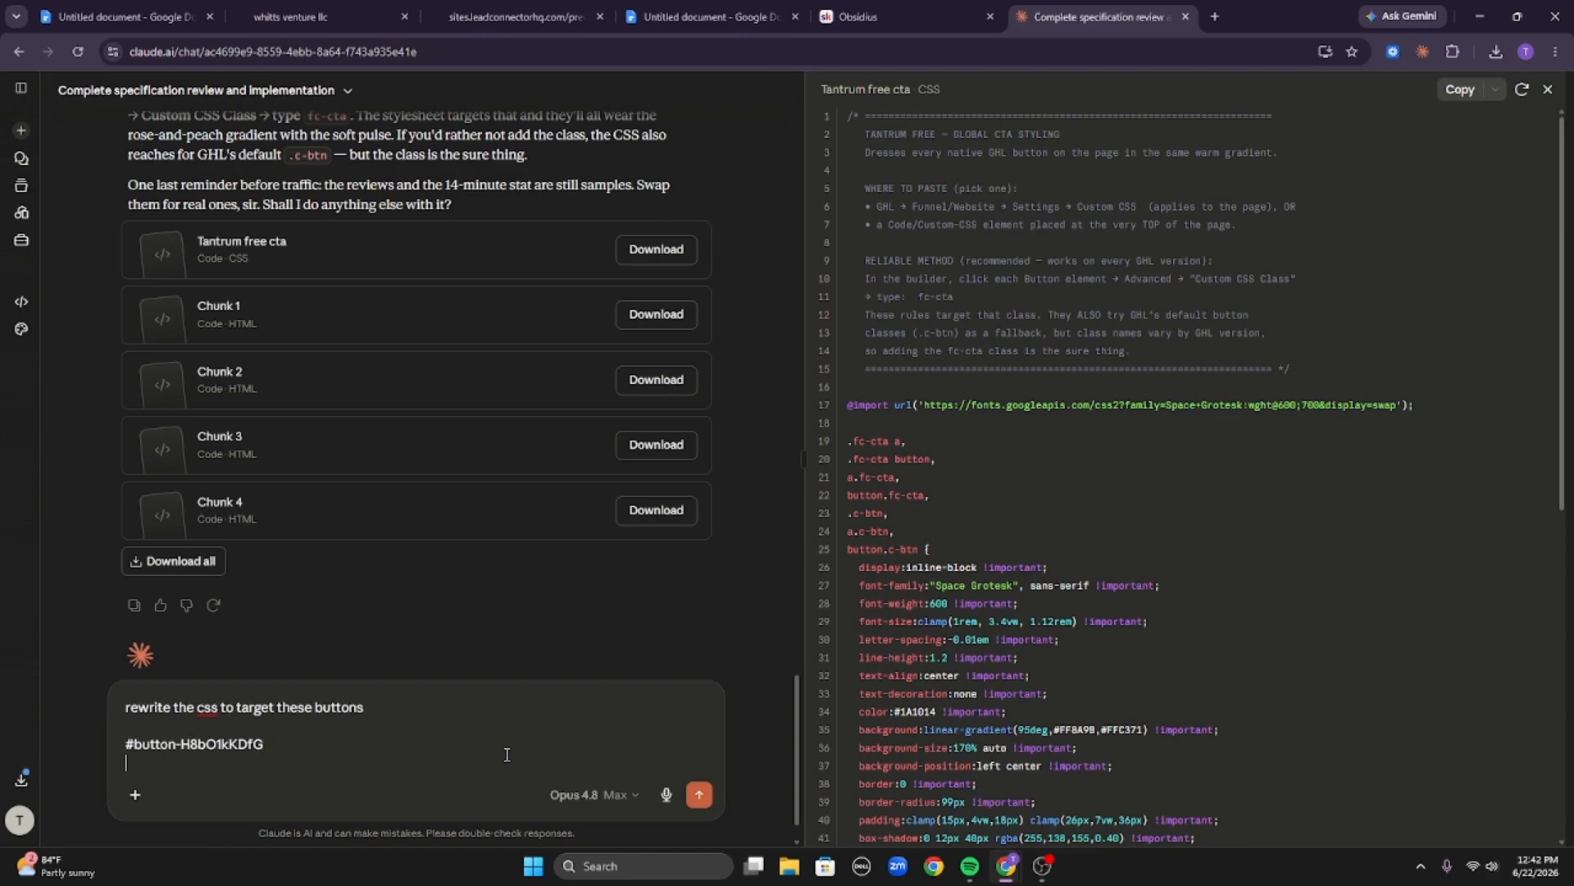
Copy the second and third Get Started buttons' CSS selectors and add each on its own line in the message.
click(291, 17)
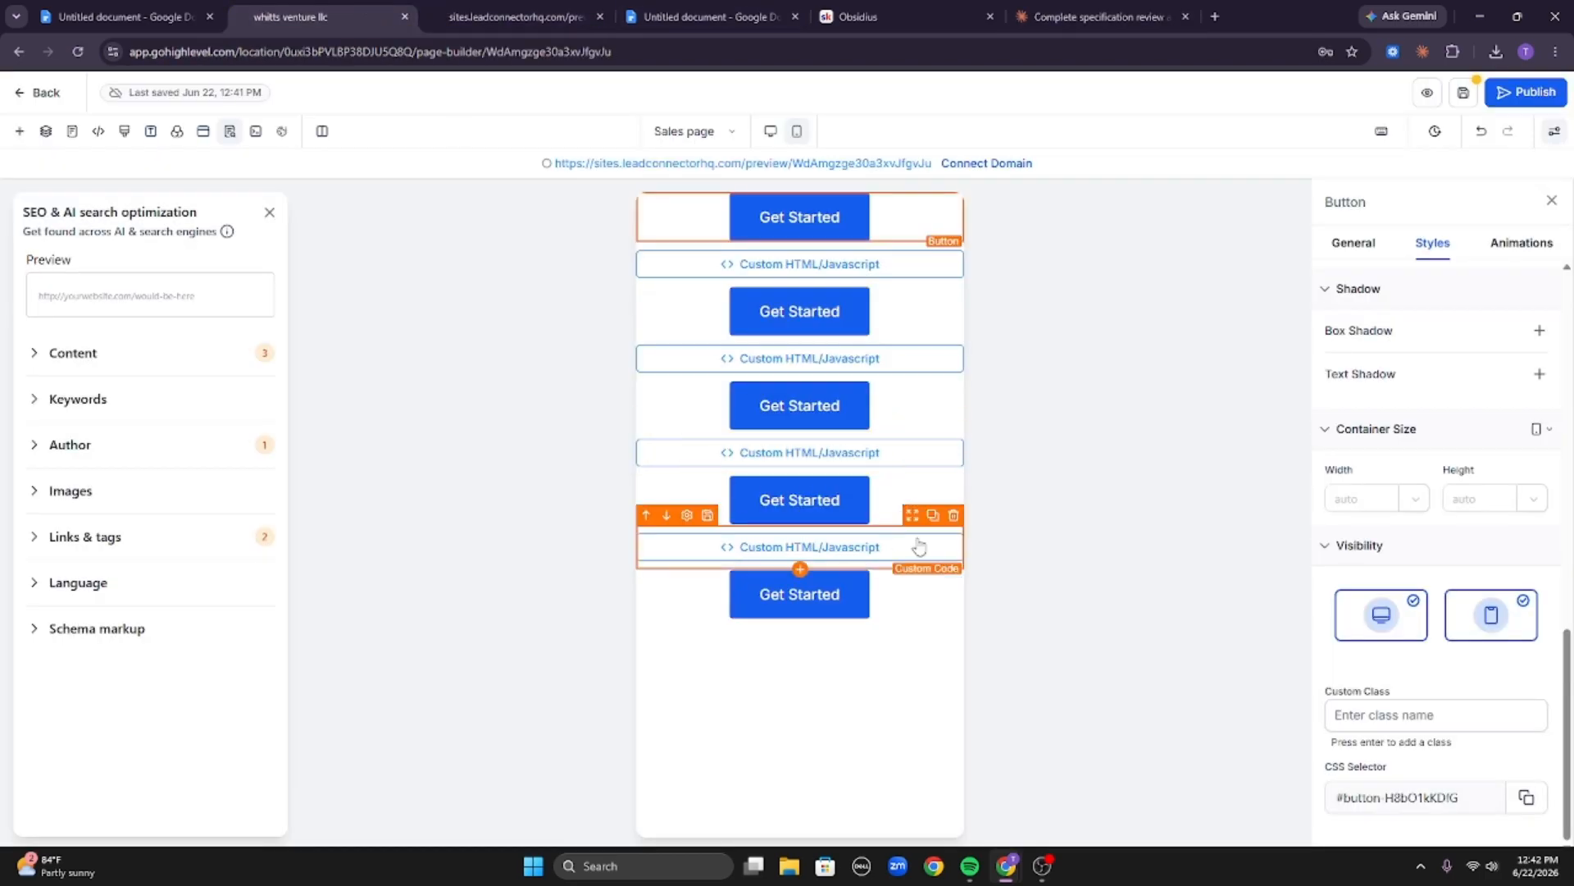
click(900, 330)
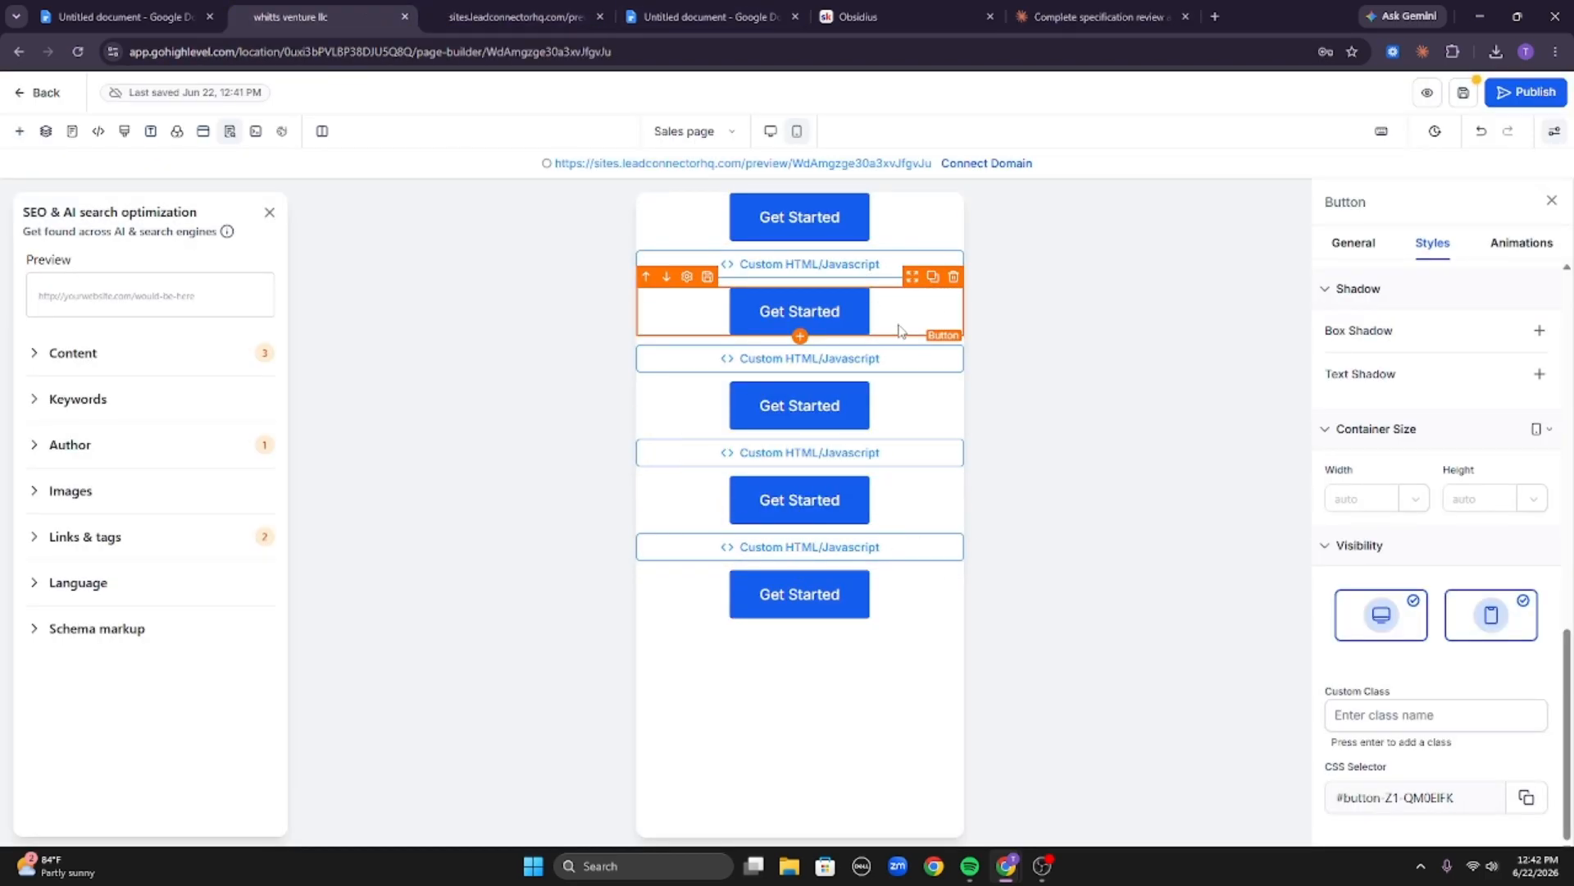
click(1105, 11)
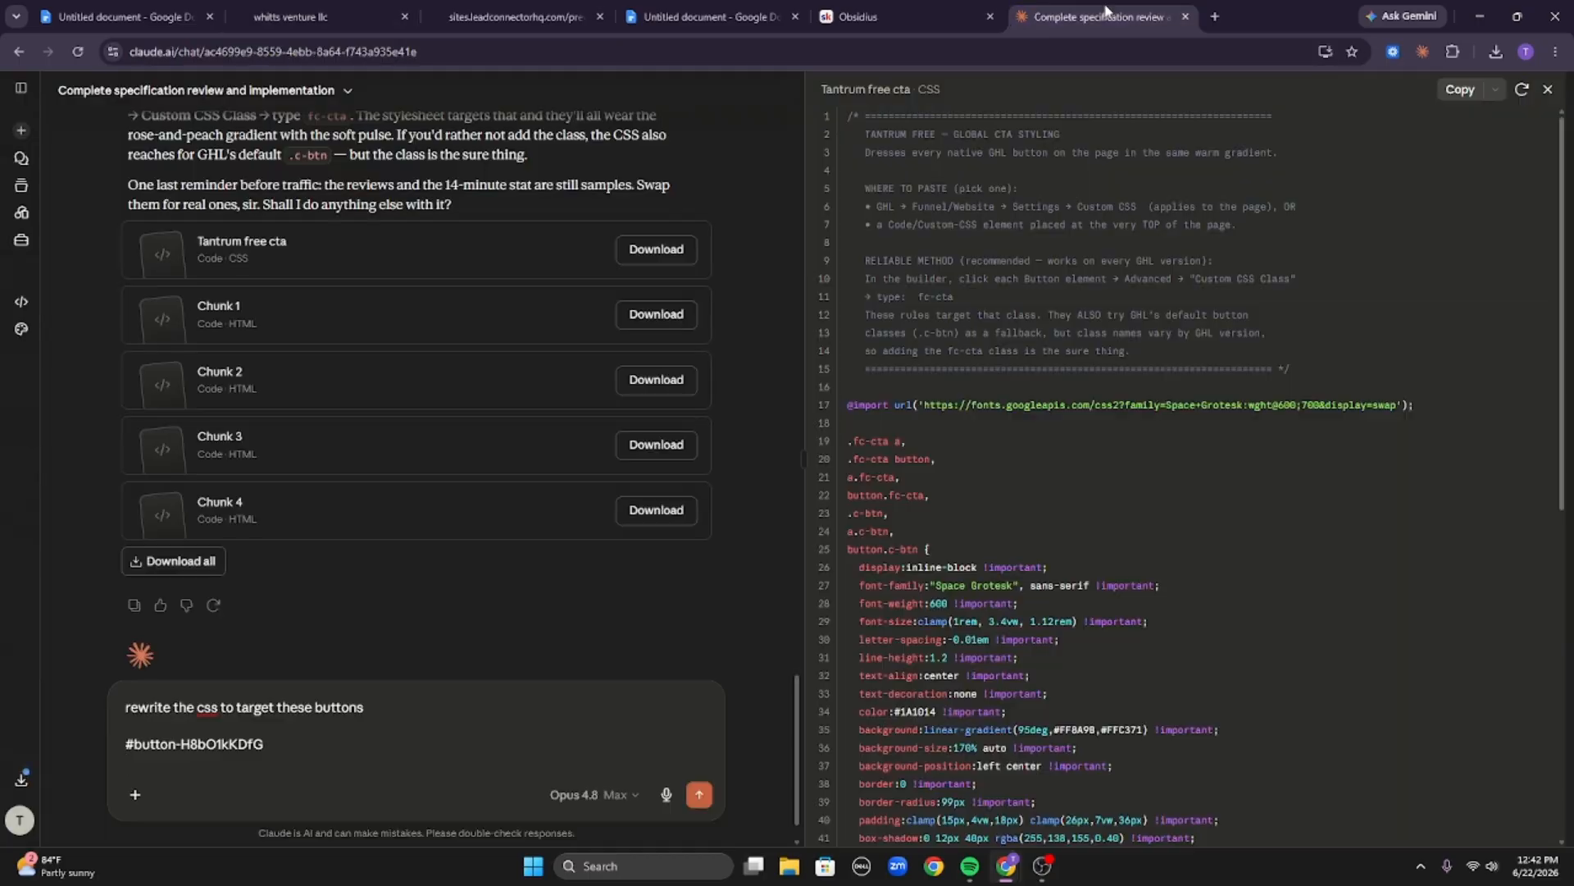
key(ctrl+v)
key(shift+Return)
click(328, 11)
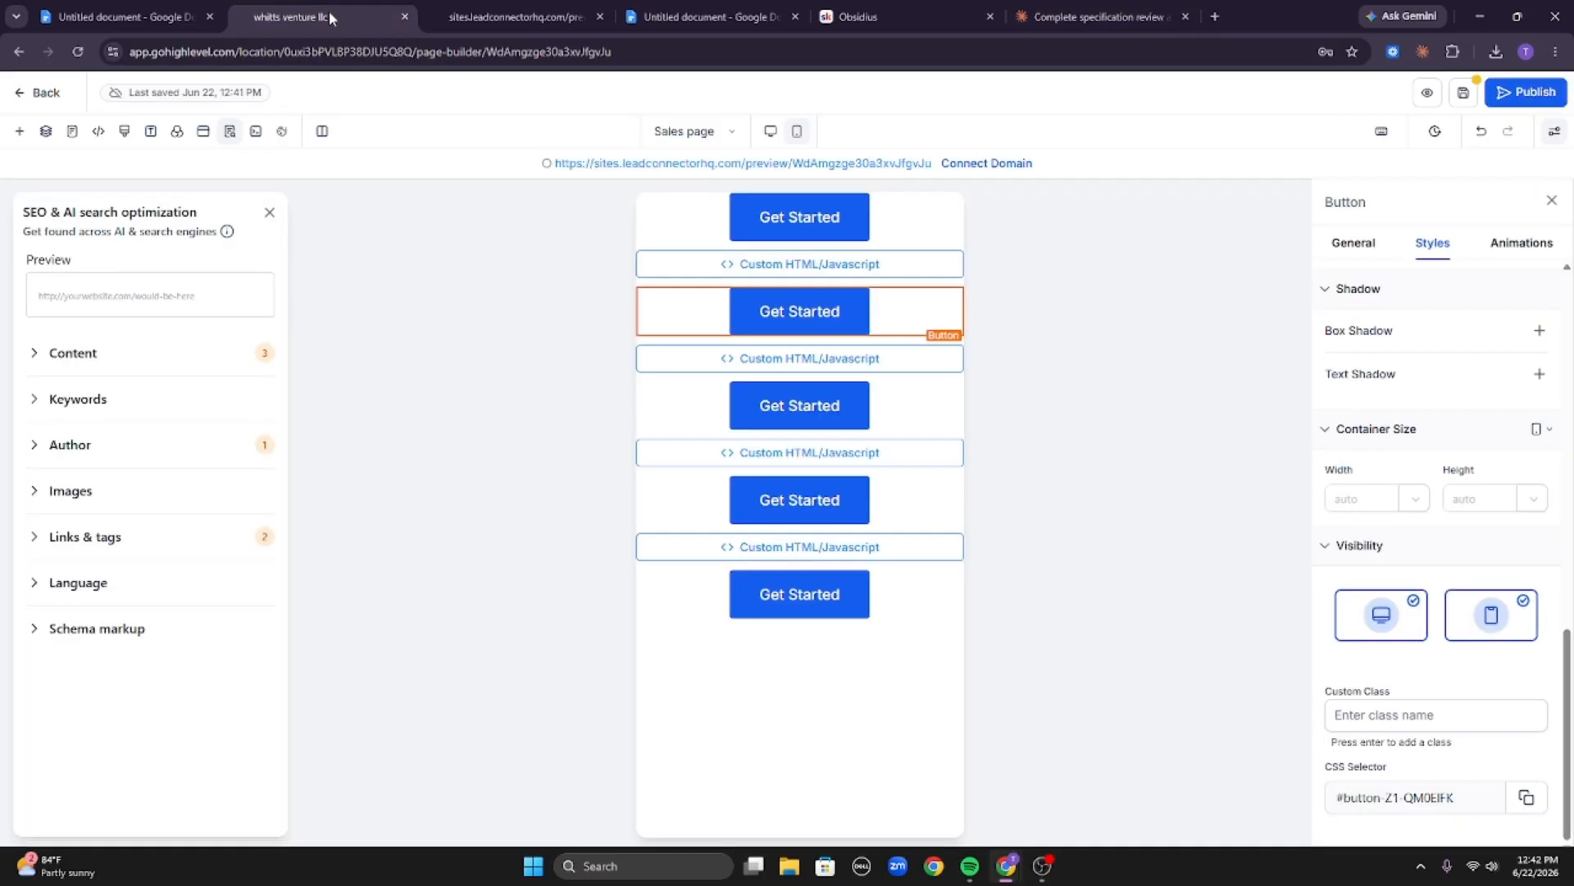
click(895, 408)
click(1527, 799)
click(1099, 17)
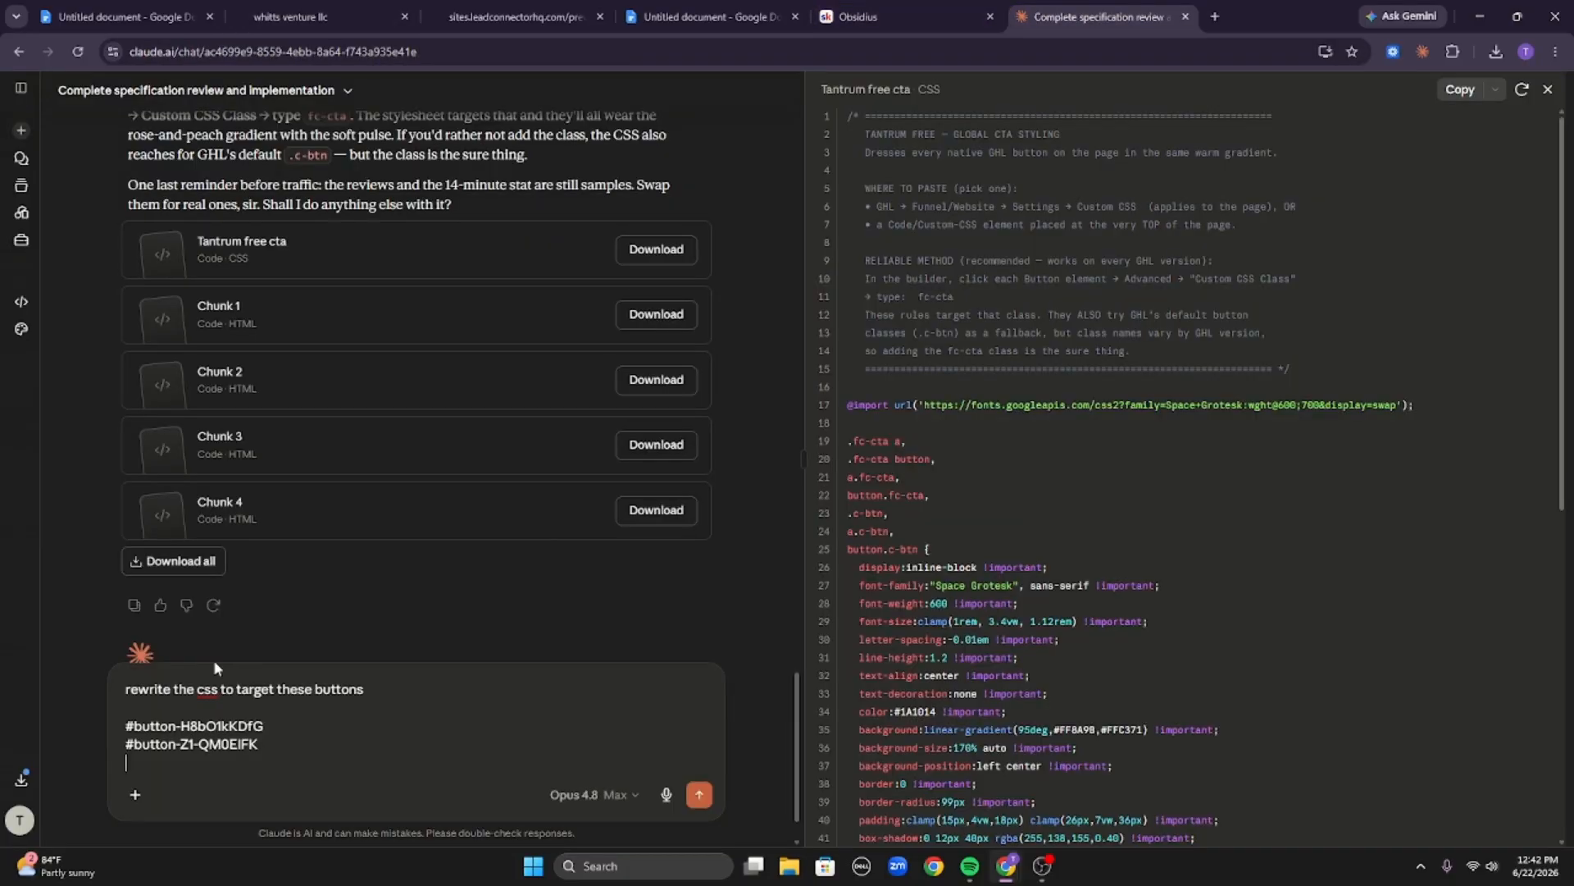
key(ctrl+v)
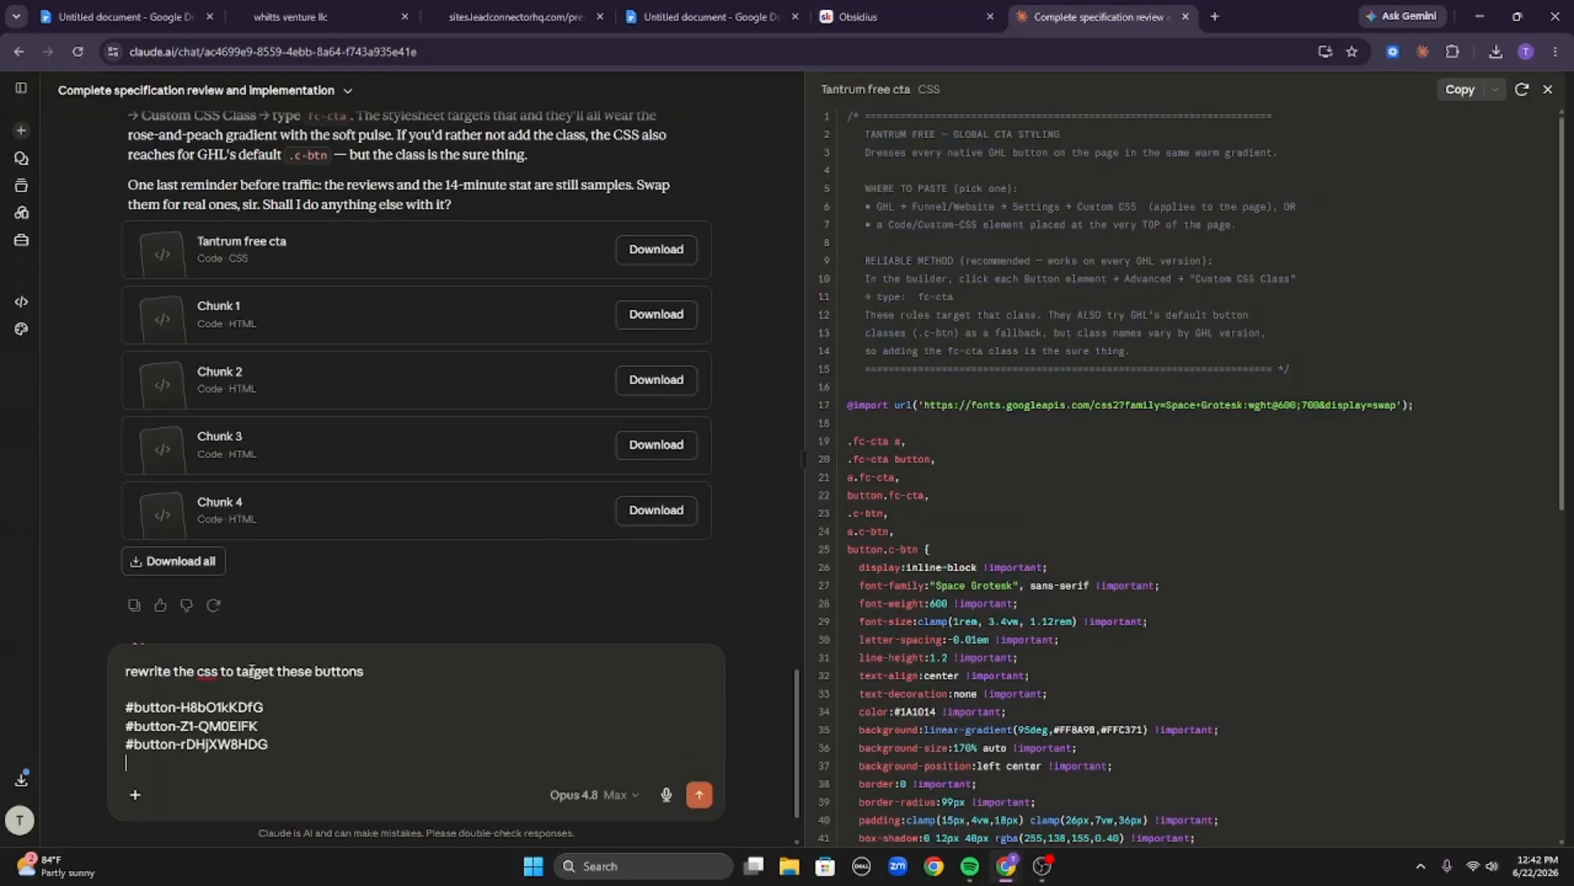
Add the fourth and fifth Get Started buttons' CSS selectors to the message and send it to Claude.
click(312, 16)
click(925, 521)
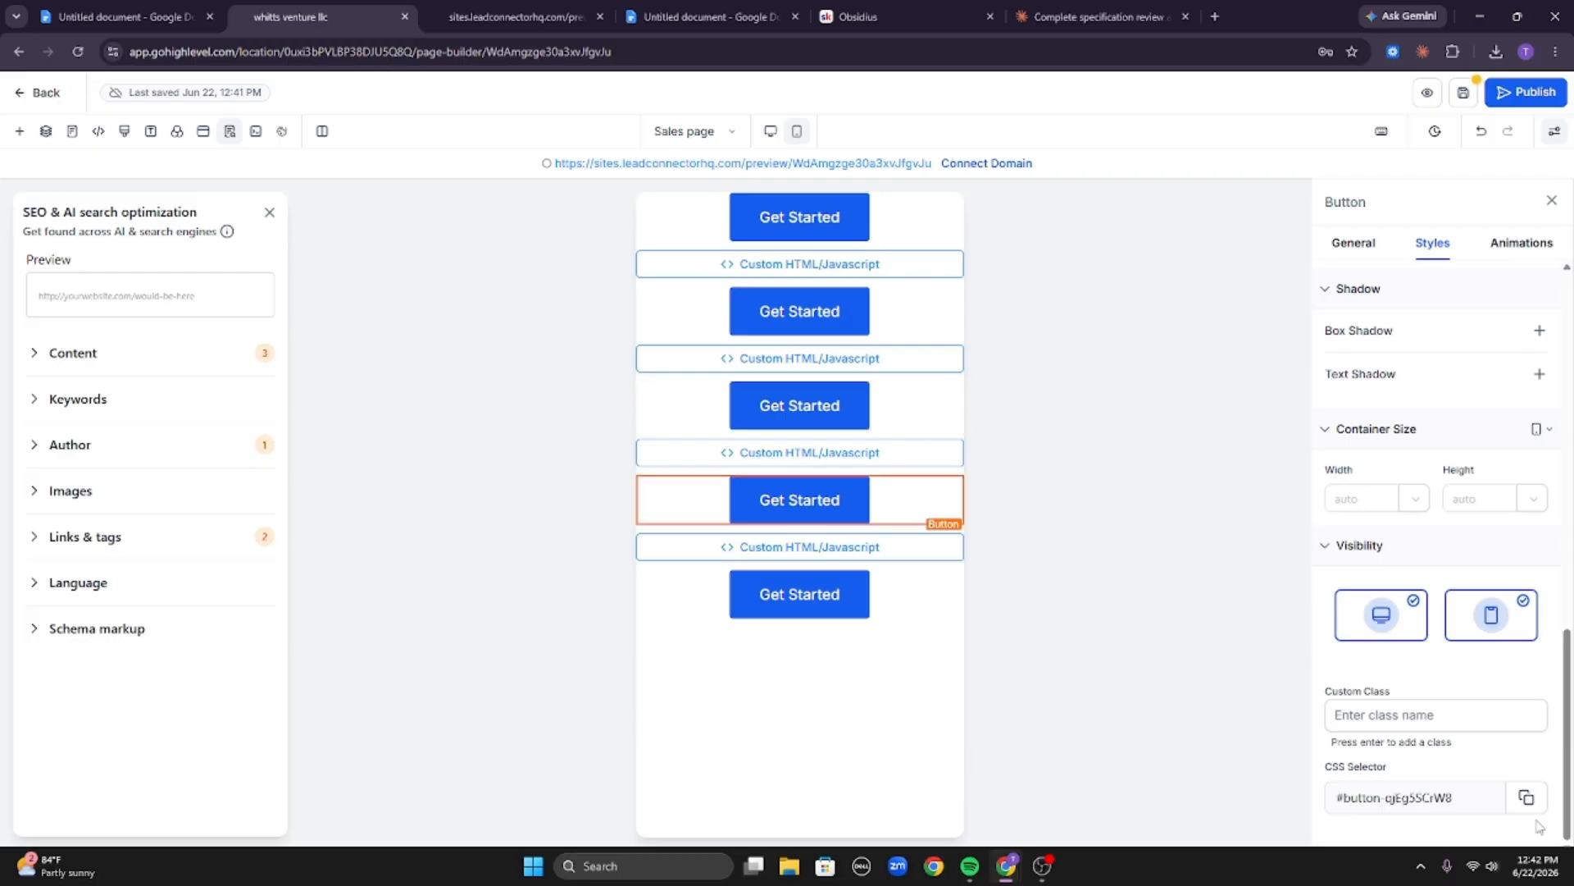
click(1526, 797)
click(1098, 16)
key(ctrl+v)
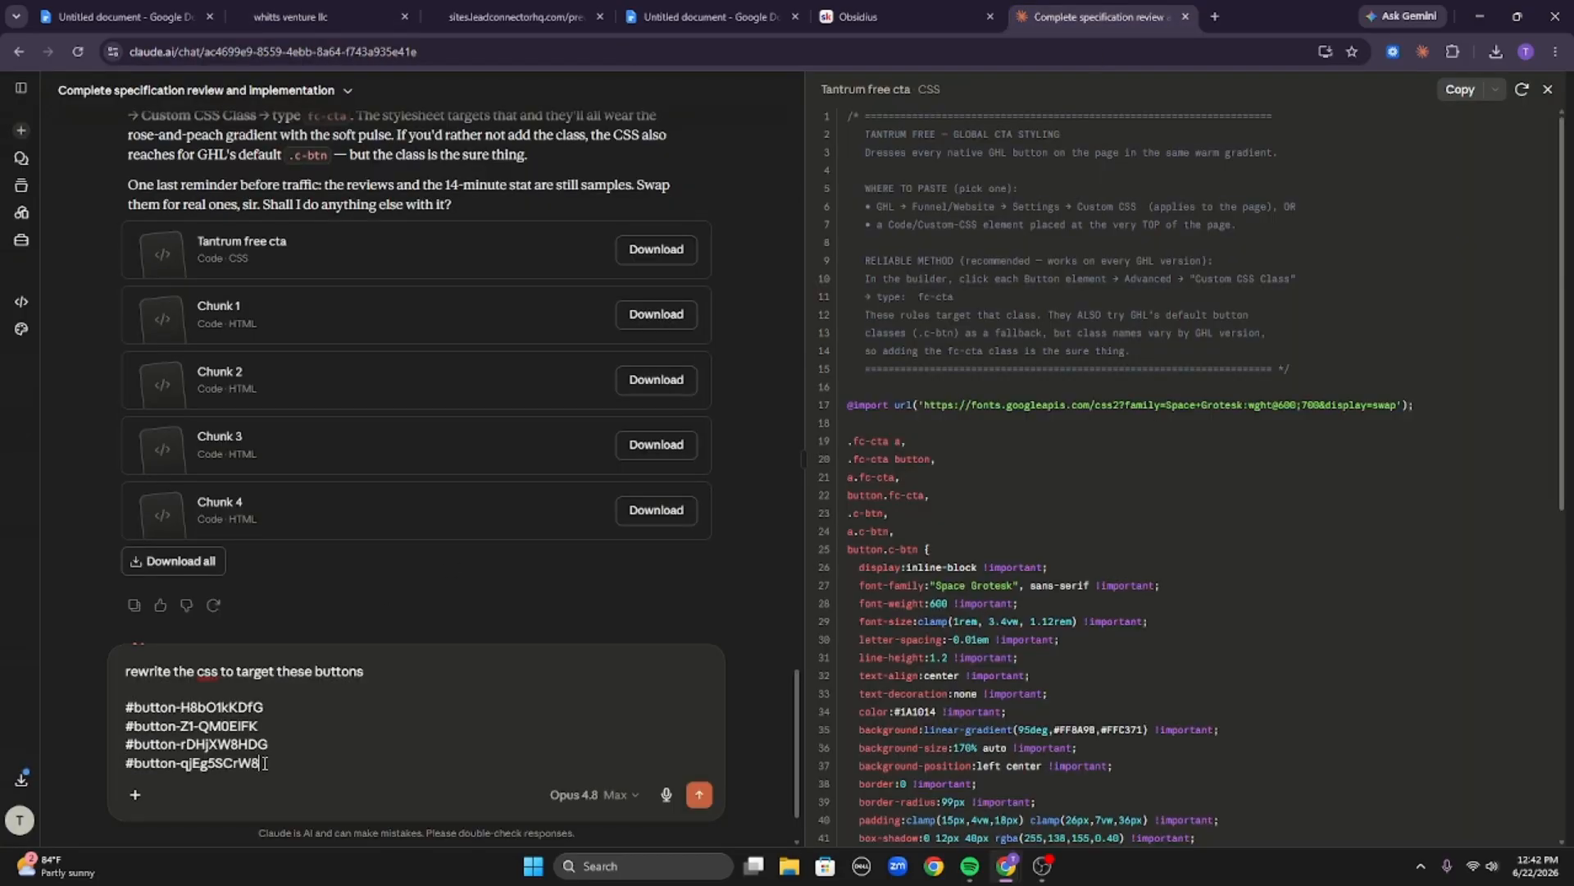
key(shift+Return)
click(311, 16)
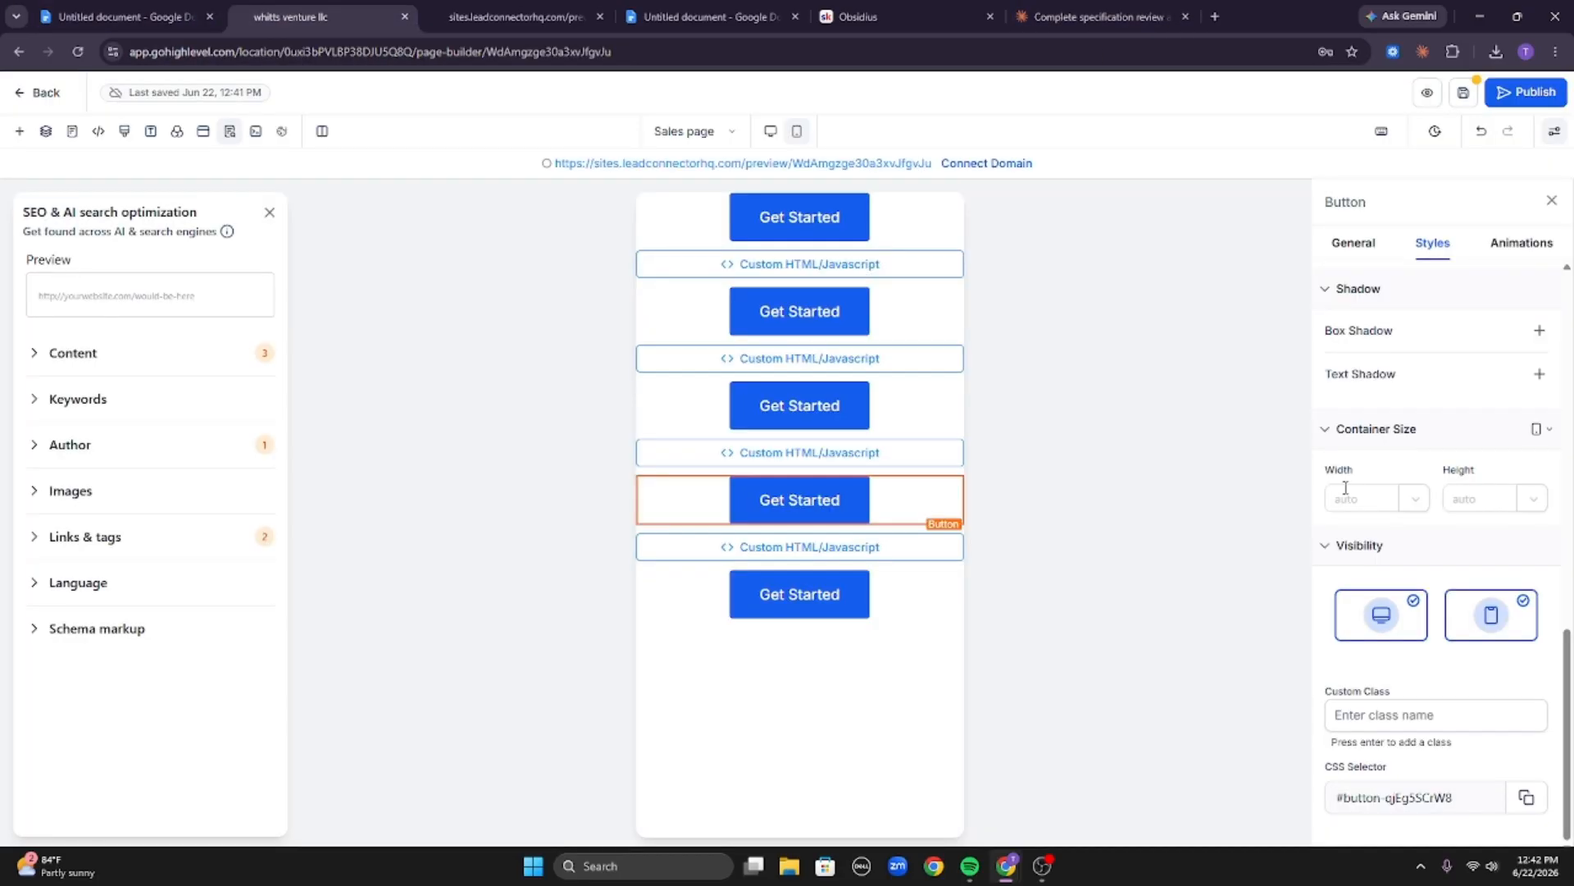
click(947, 583)
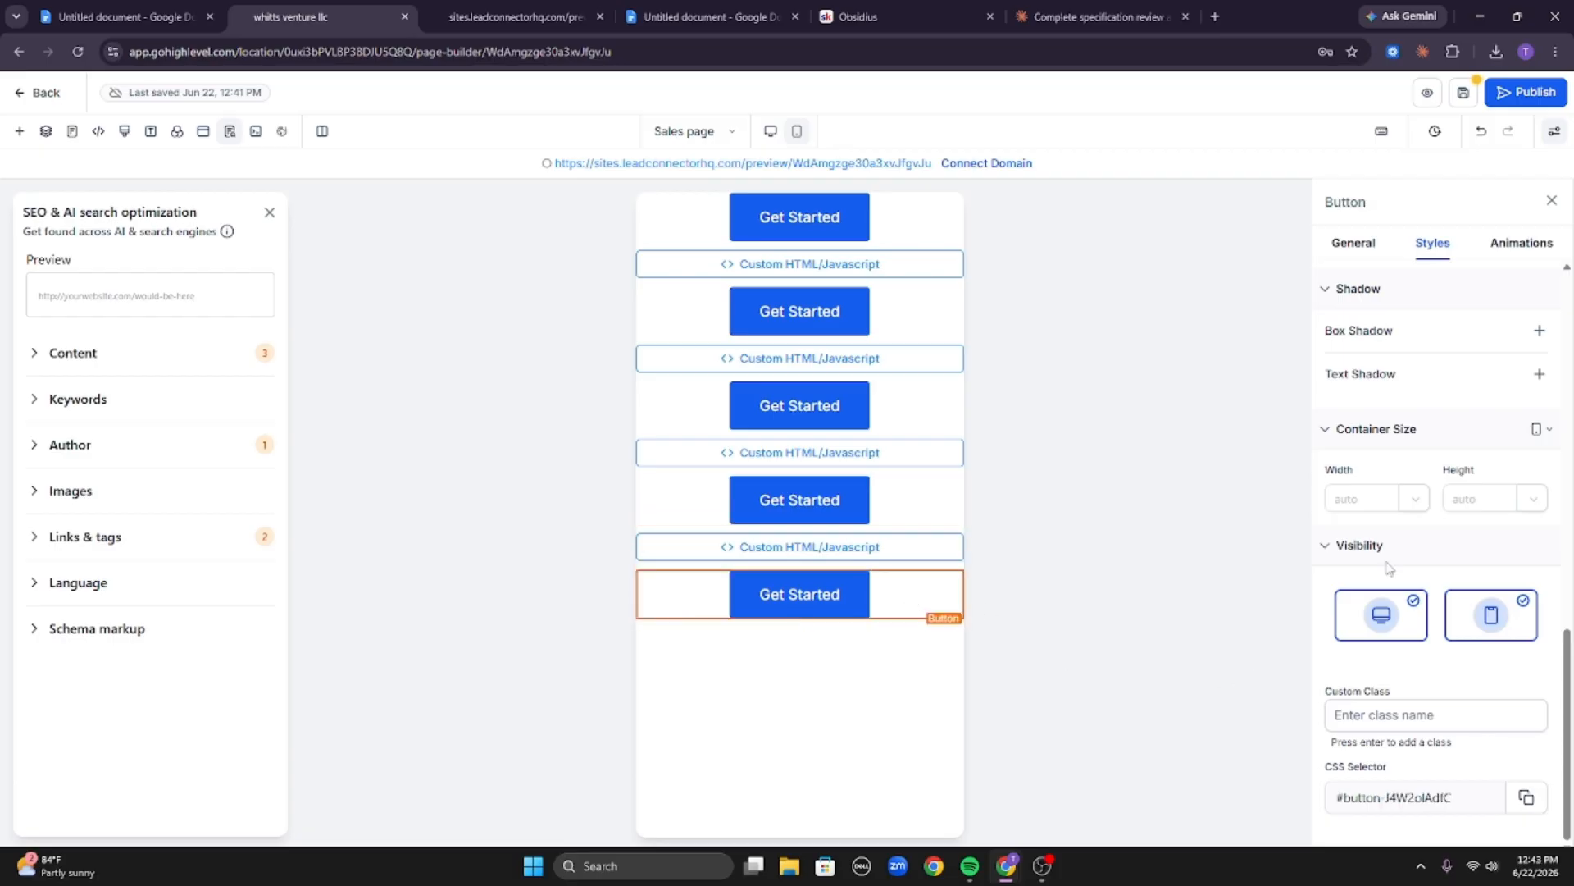
click(1526, 797)
click(1099, 17)
key(ctrl+v)
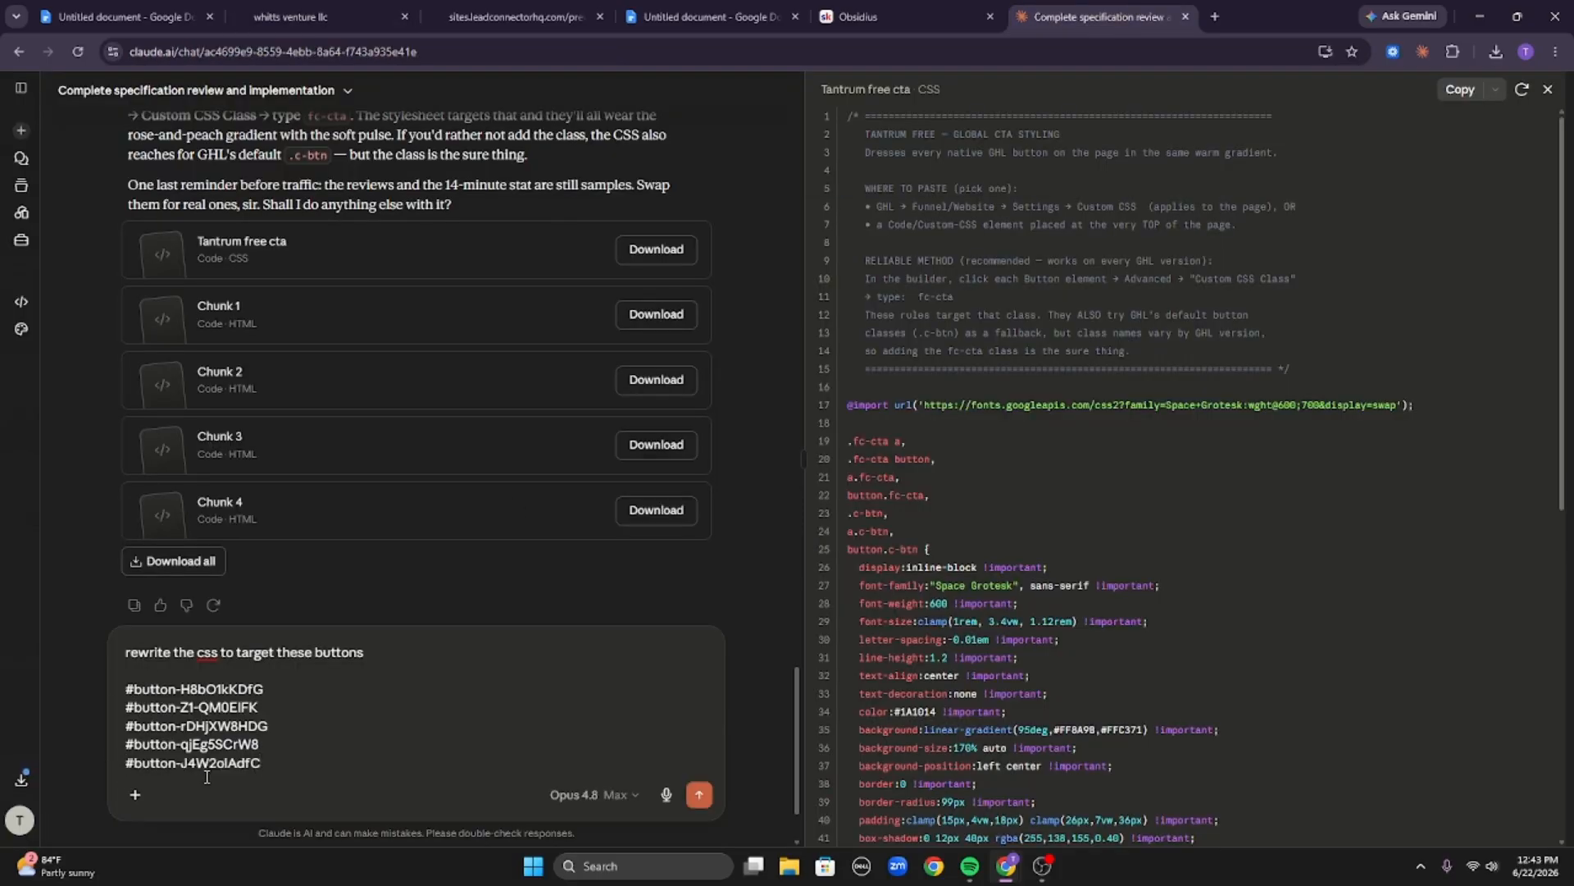
key(Return)
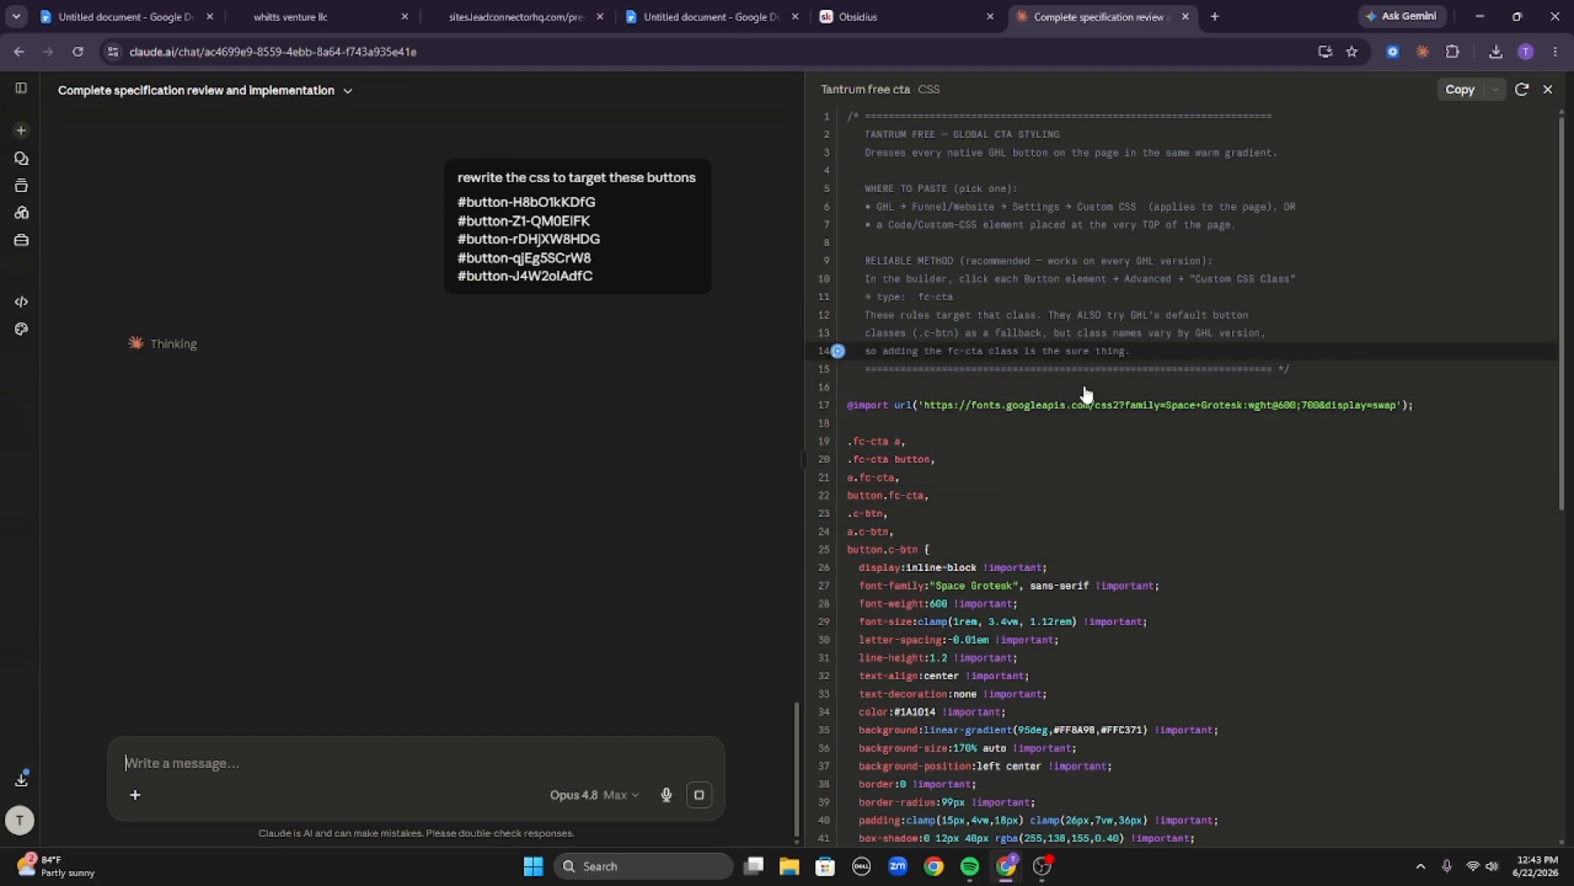
Examine the stylesheet's .c-btn selectors and the last button's CSS selector while Claude responds.
scroll(1304, 316, down, 7)
scroll(1304, 315, up, 7)
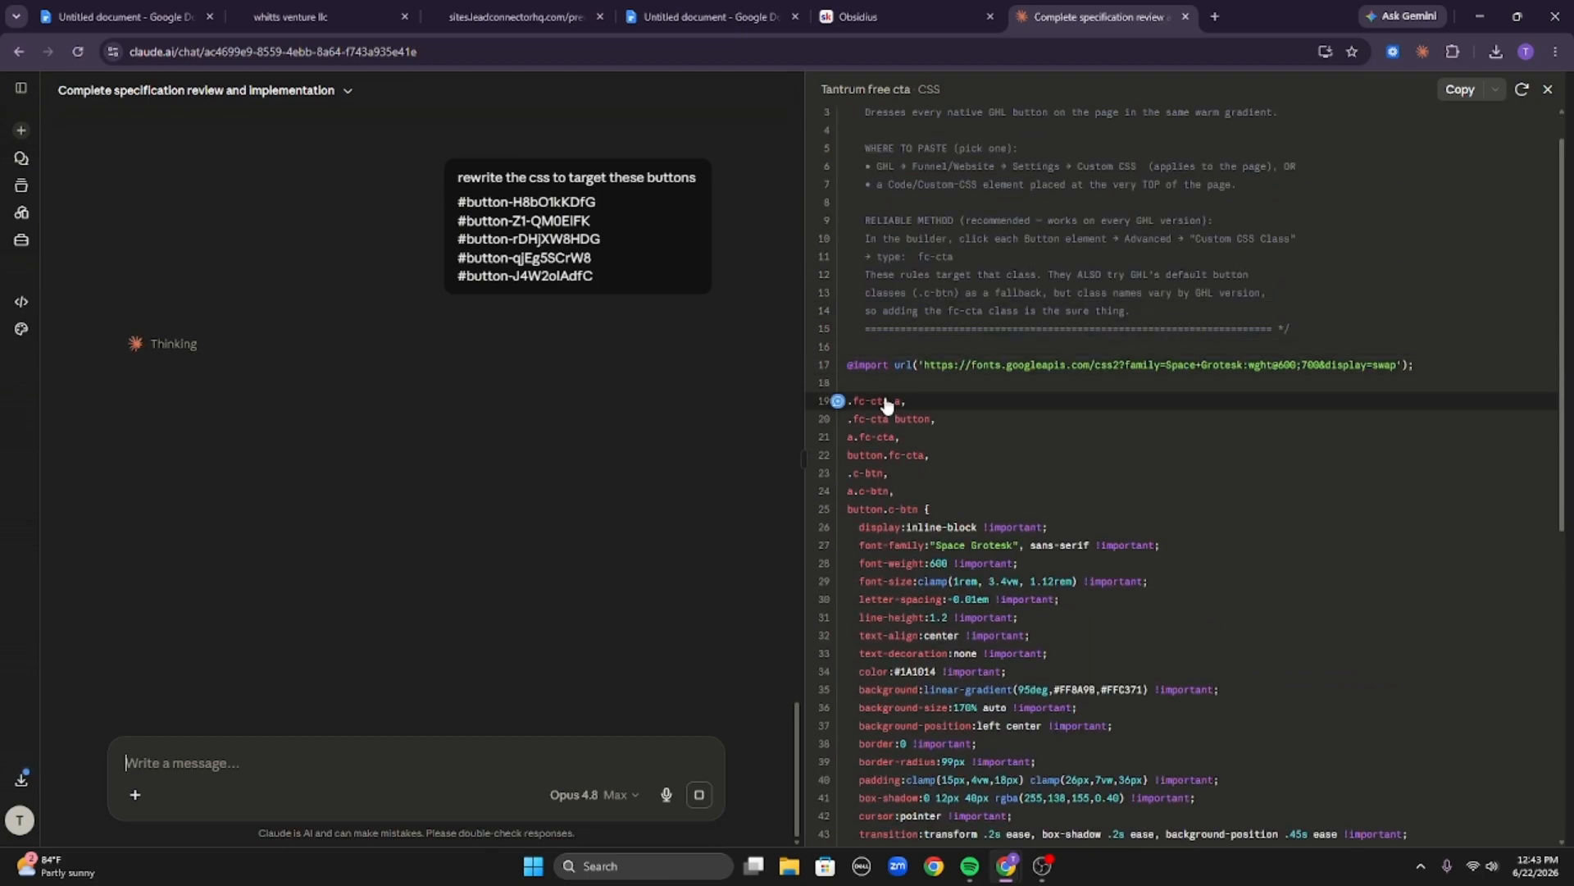
drag(919, 492, 845, 484)
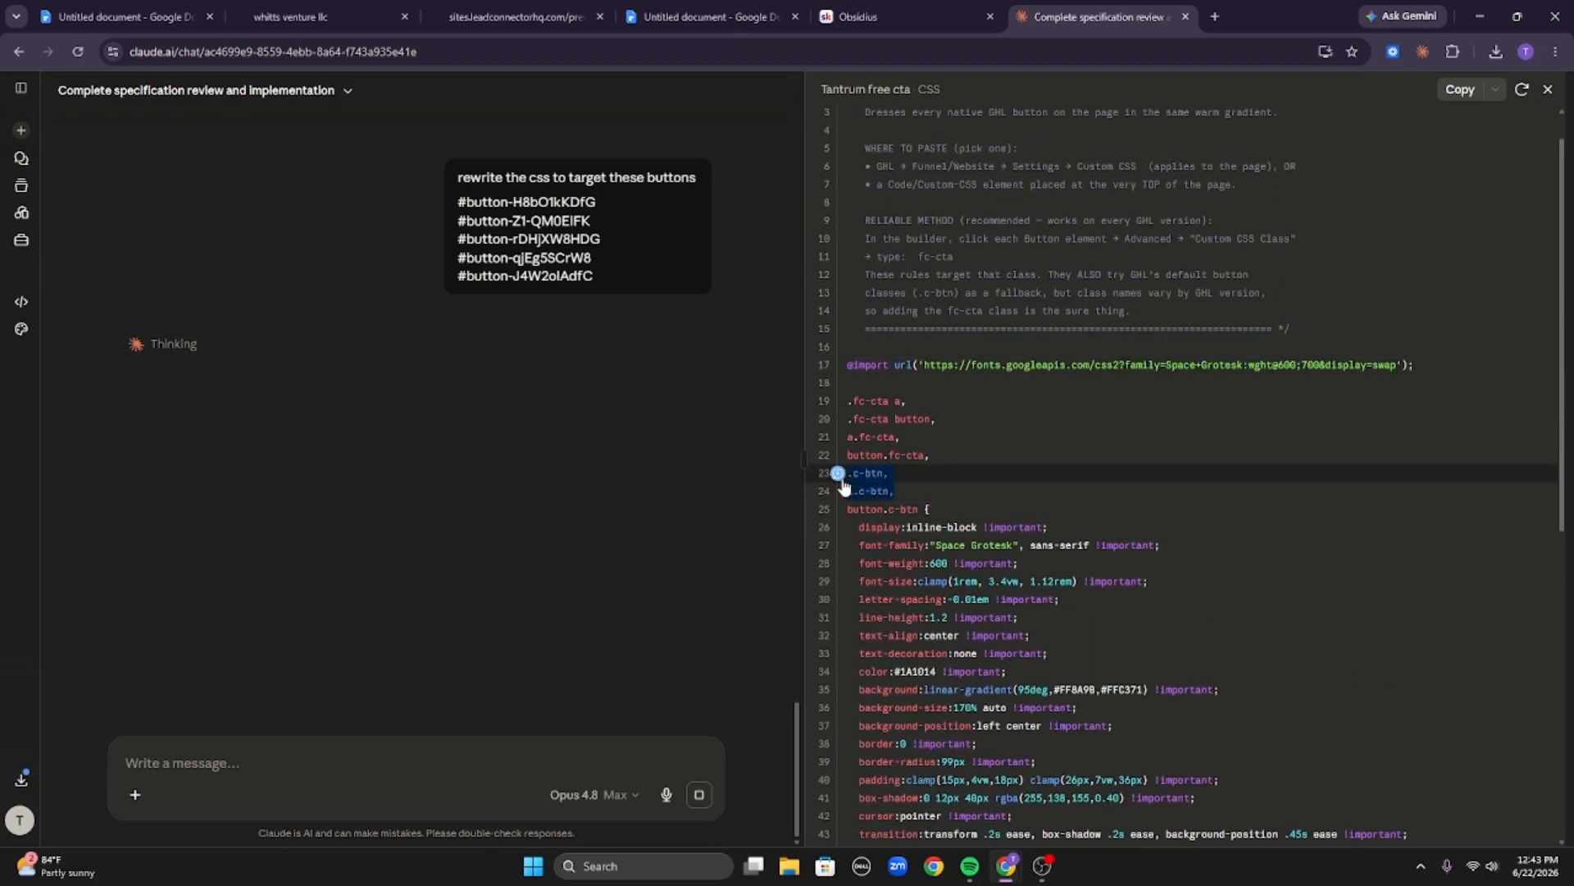
click(866, 479)
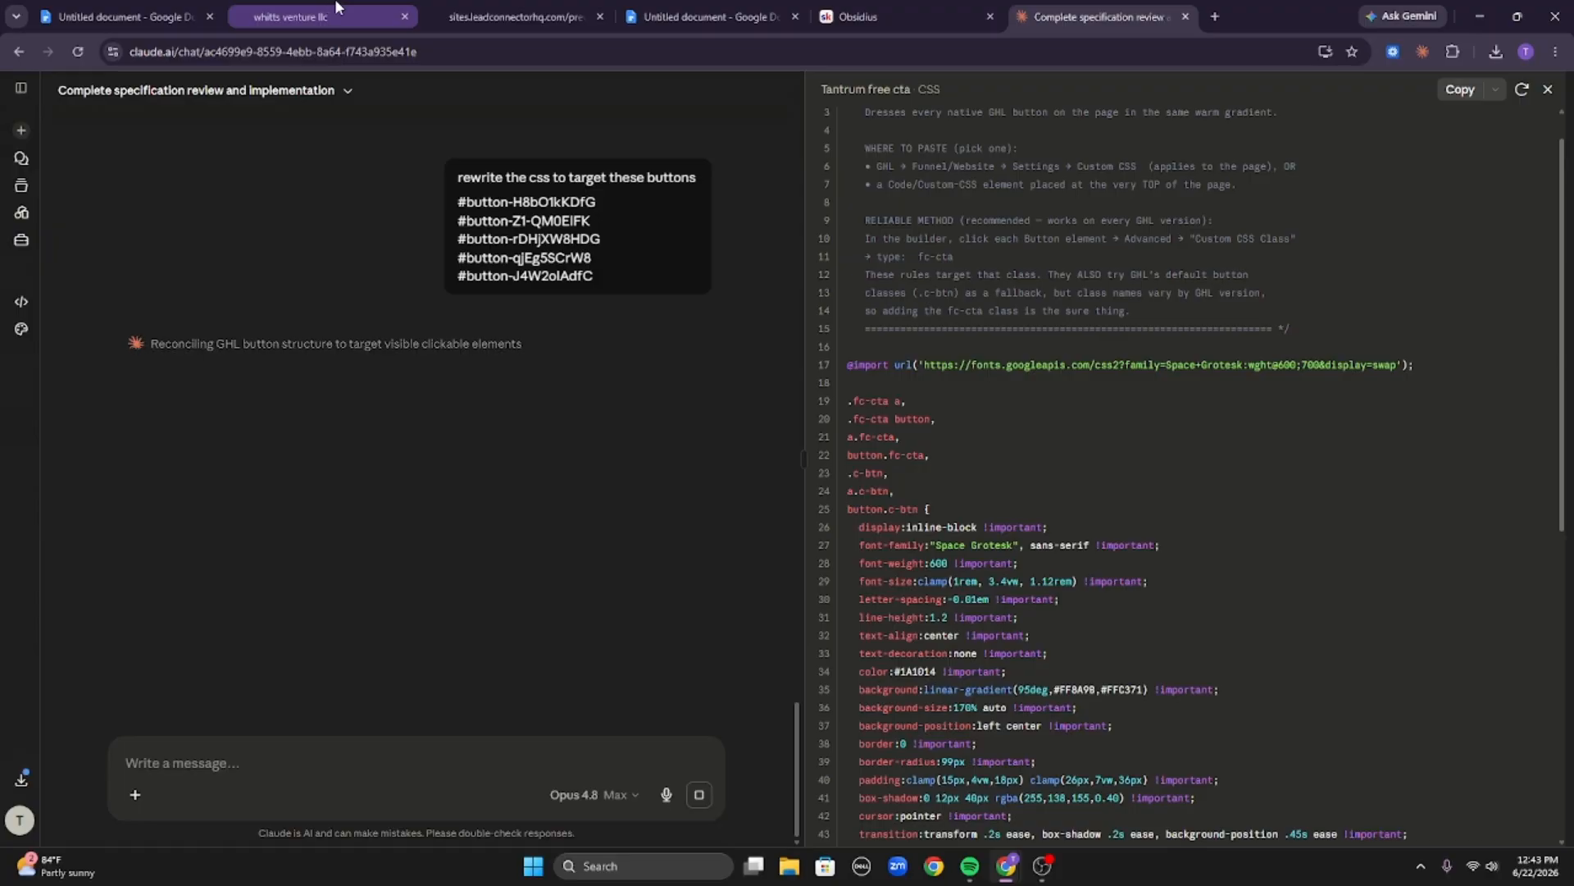
mouse_move(335, 7)
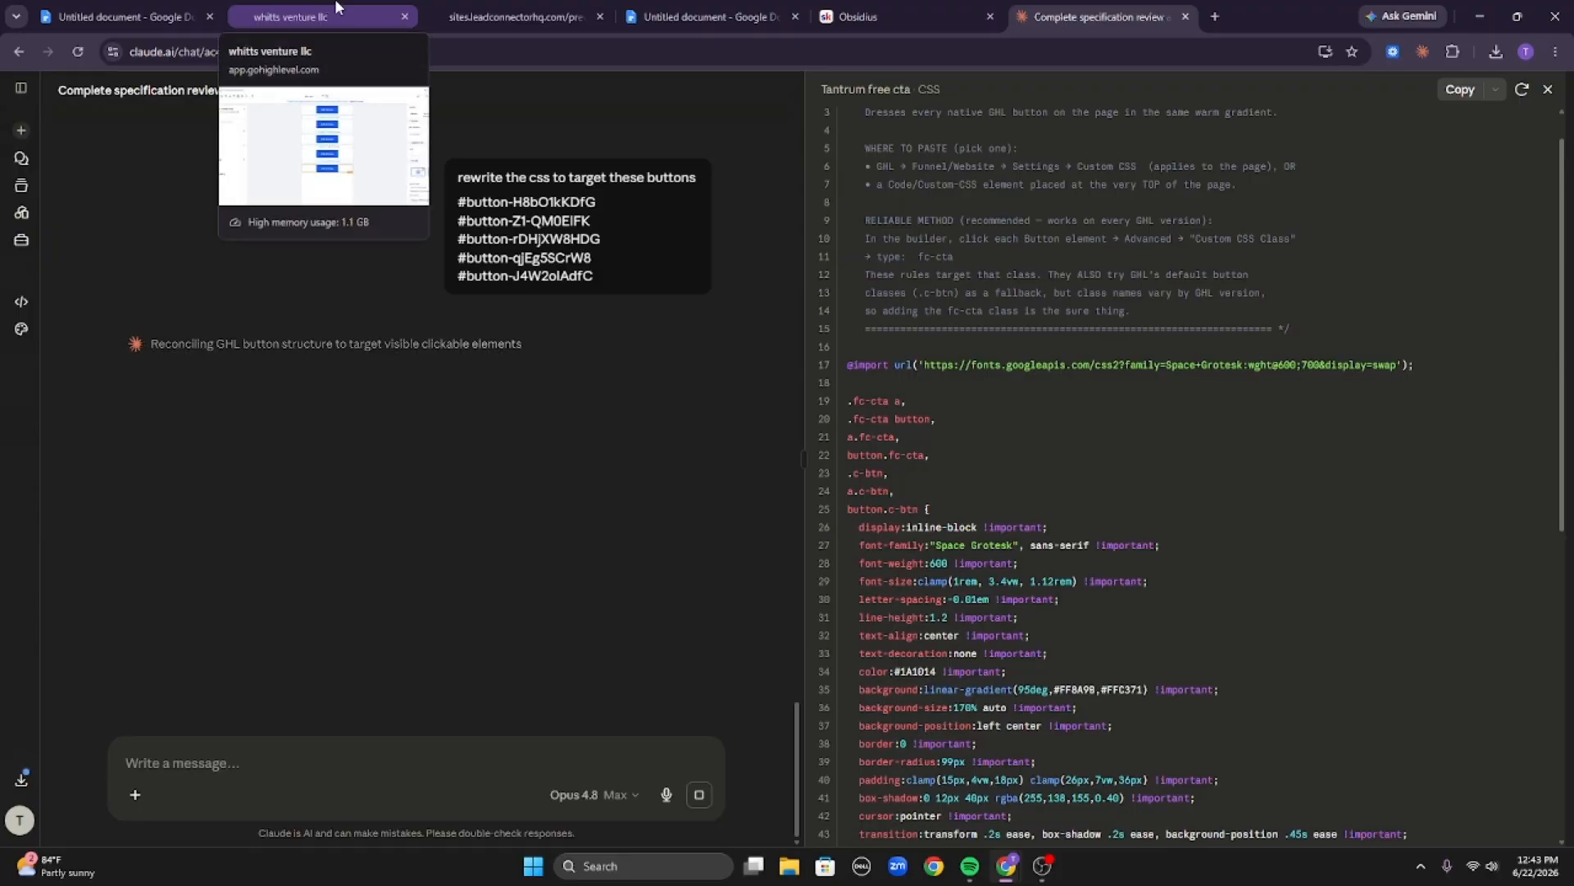
click(340, 8)
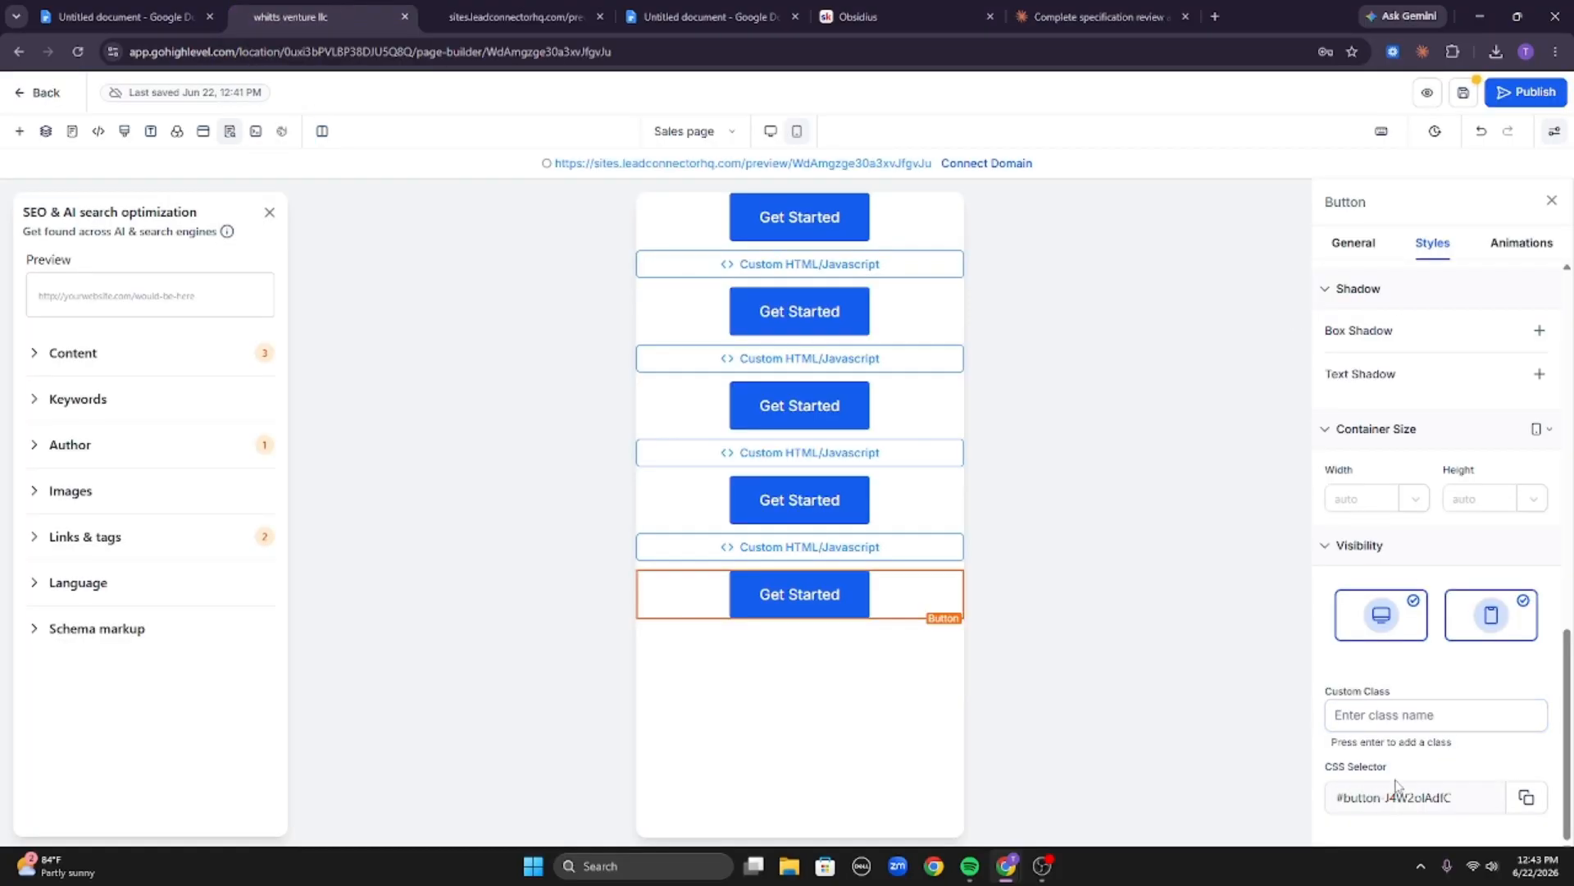
drag(1452, 795, 1401, 790)
click(1099, 16)
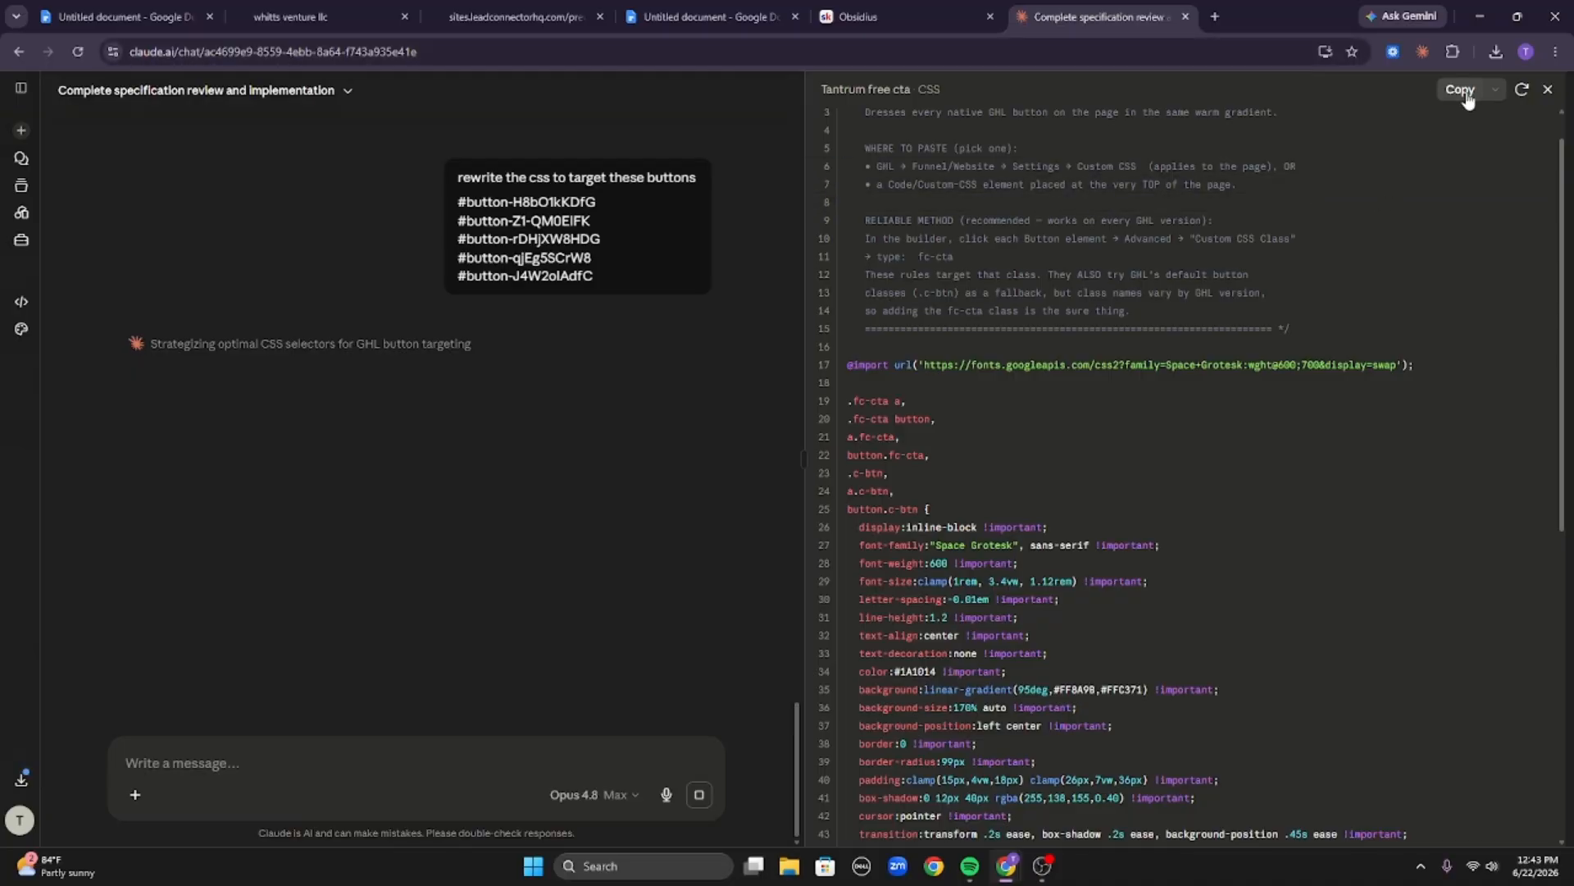
Close the stylesheet panel and open the Tantrum free sales page preview from earlier in the chat.
click(1549, 89)
scroll(1114, 457, up, 6)
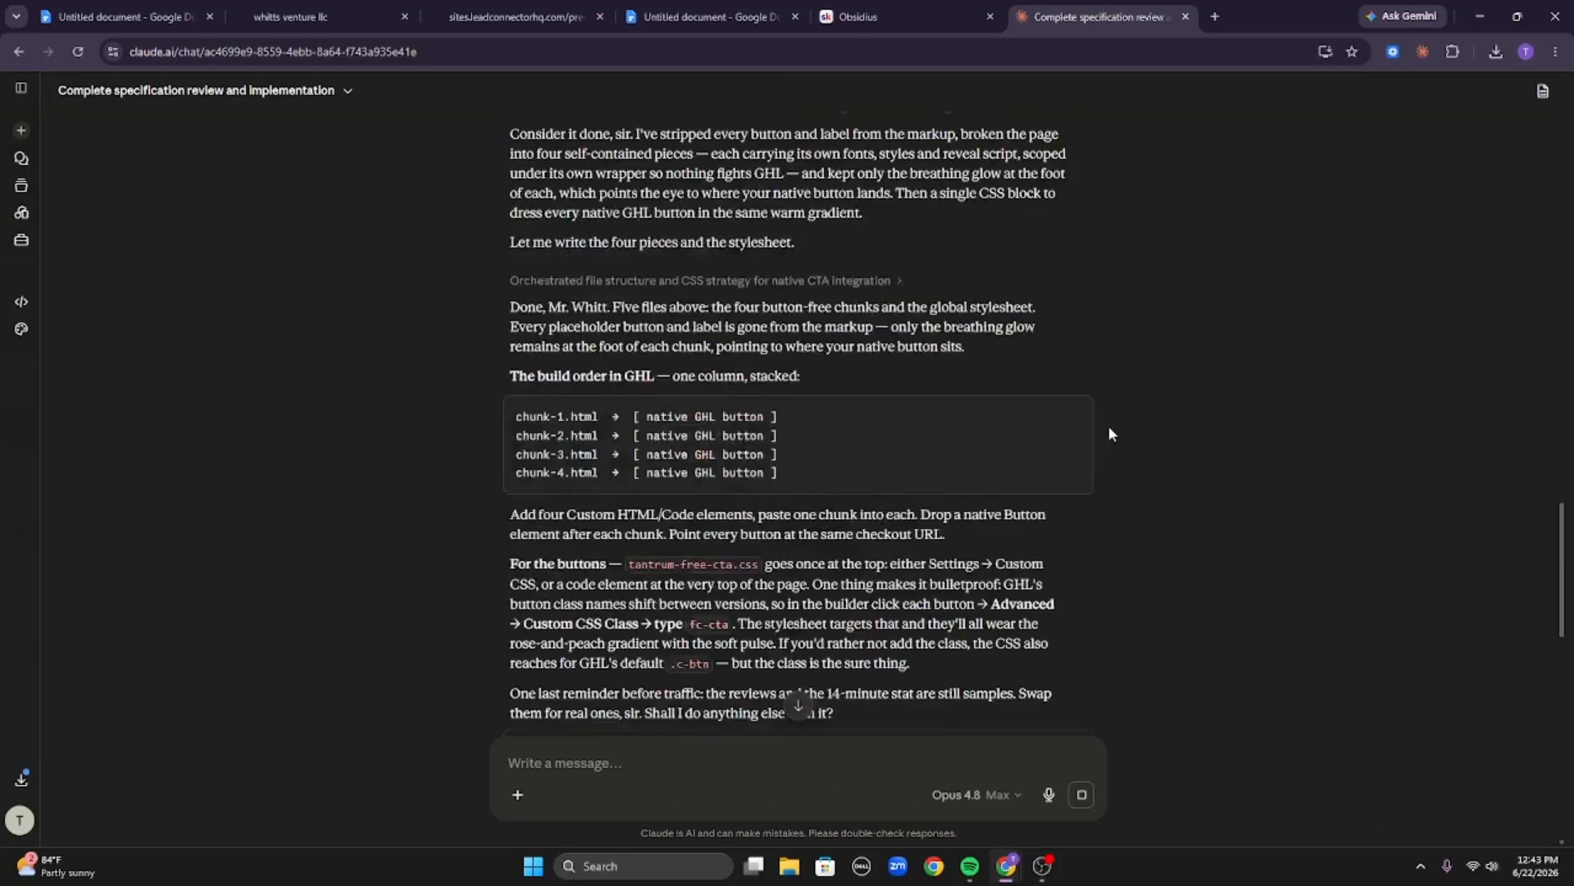
scroll(1091, 410, up, 10)
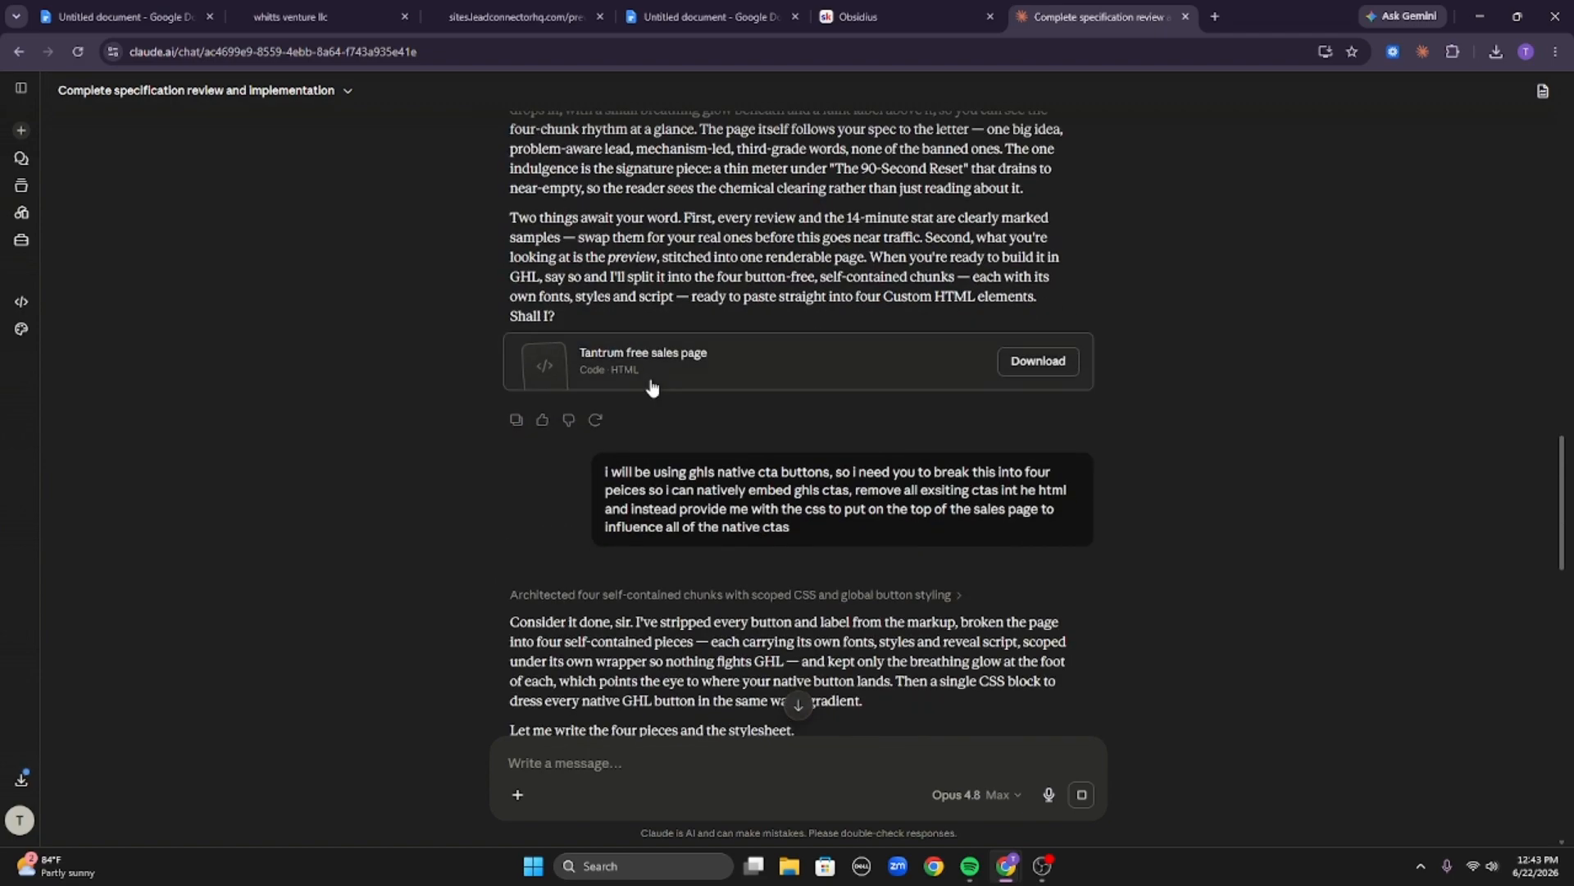
click(647, 384)
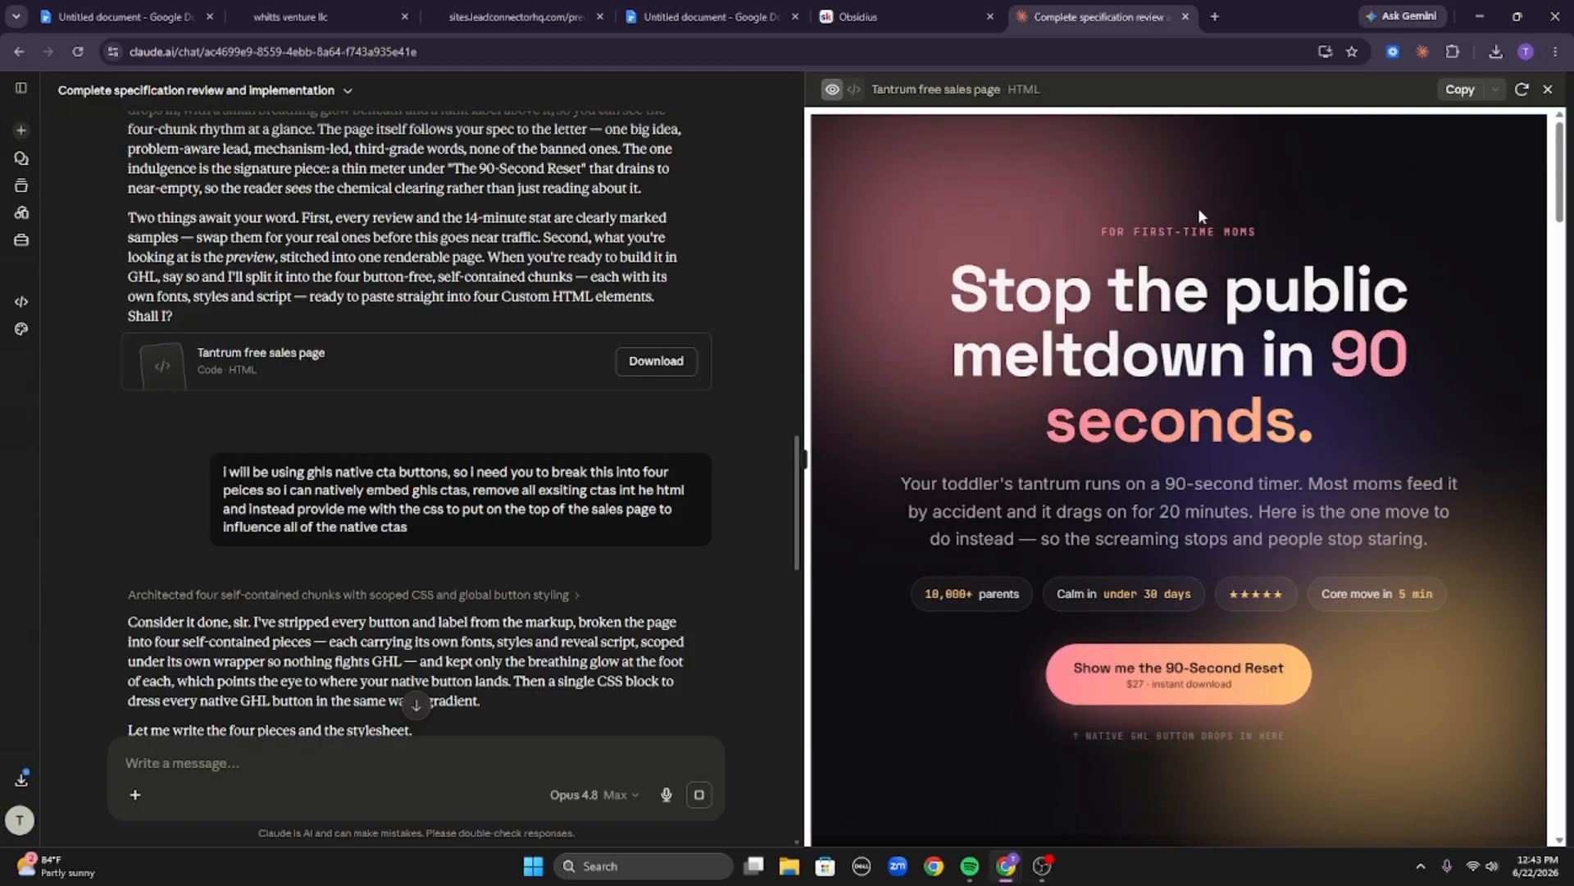
Highlight the FOR FIRST-TIME MOMS eyebrow label in the sales page preview to examine the hero's top section.
drag(1102, 231, 1253, 231)
click(1253, 232)
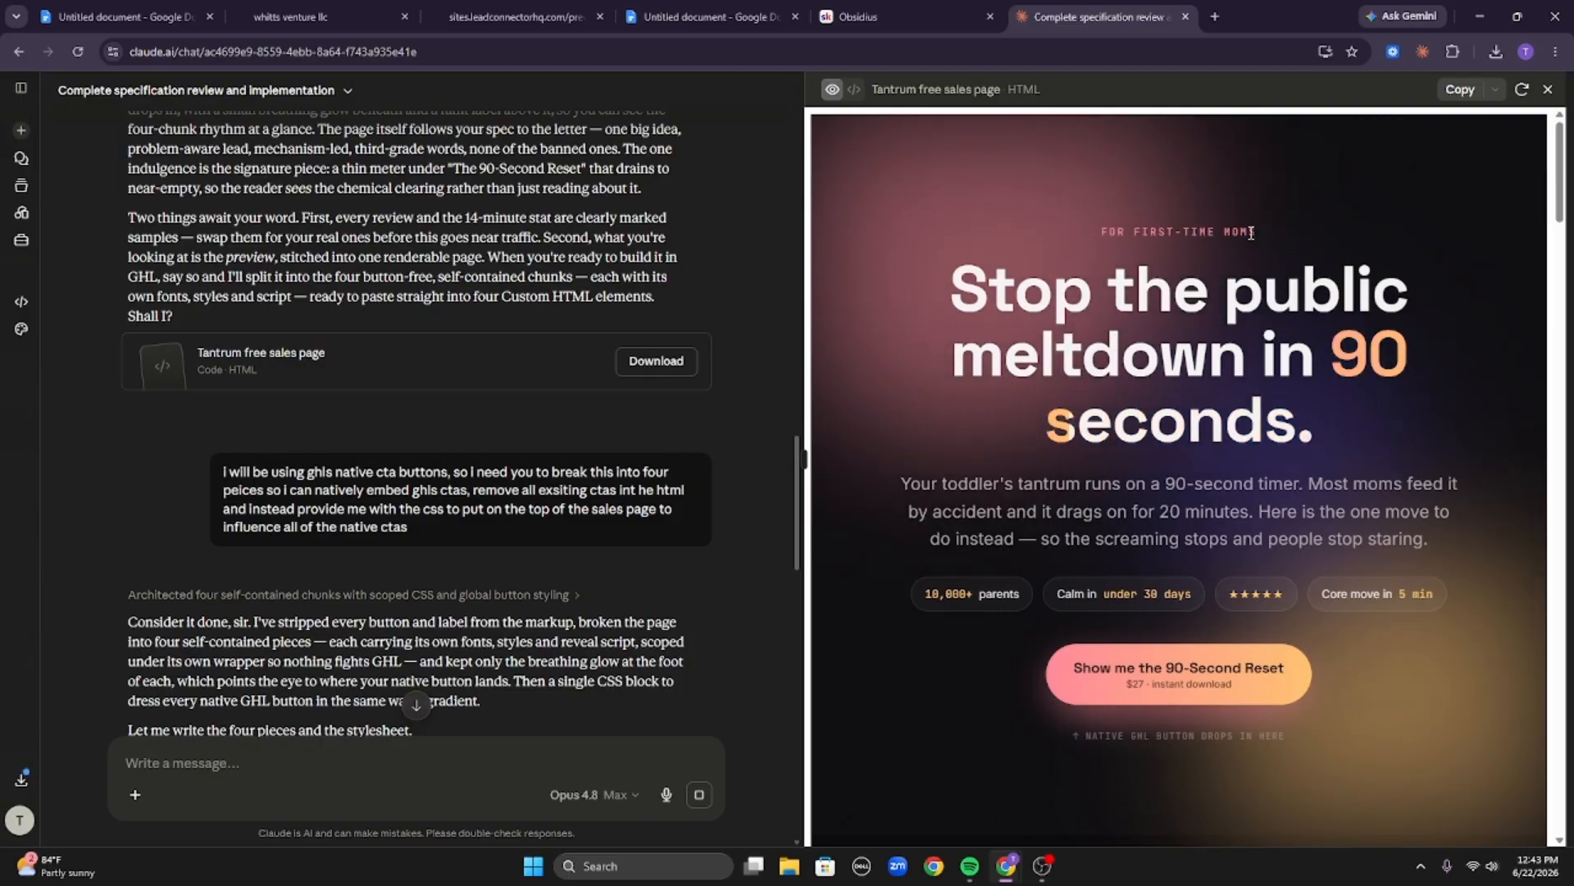
triple_click(1252, 233)
click(1252, 232)
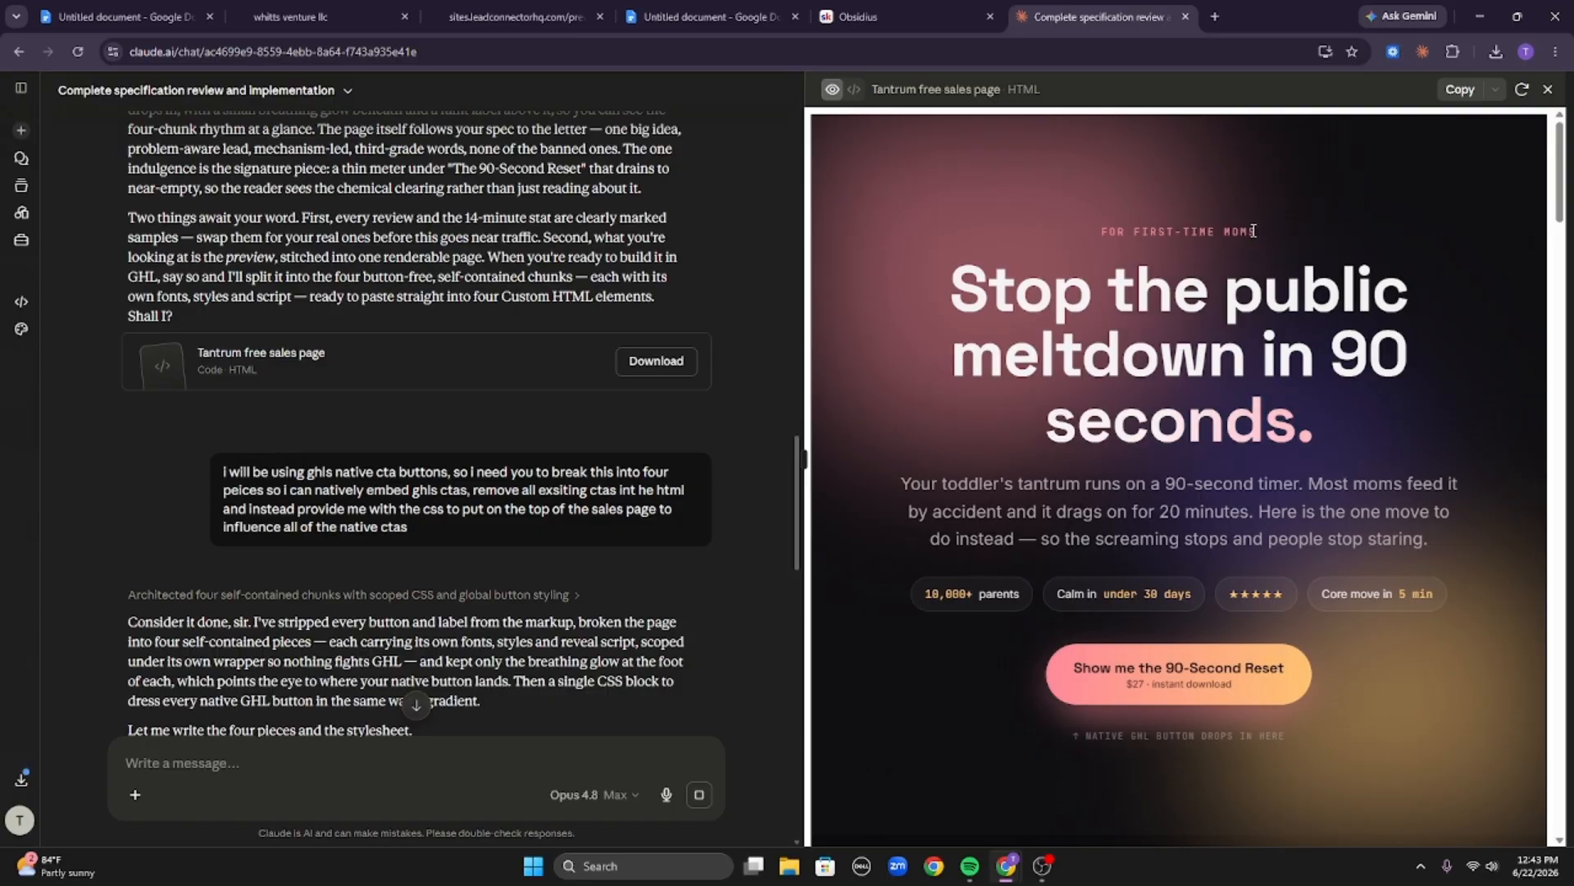
drag(1252, 230, 1095, 238)
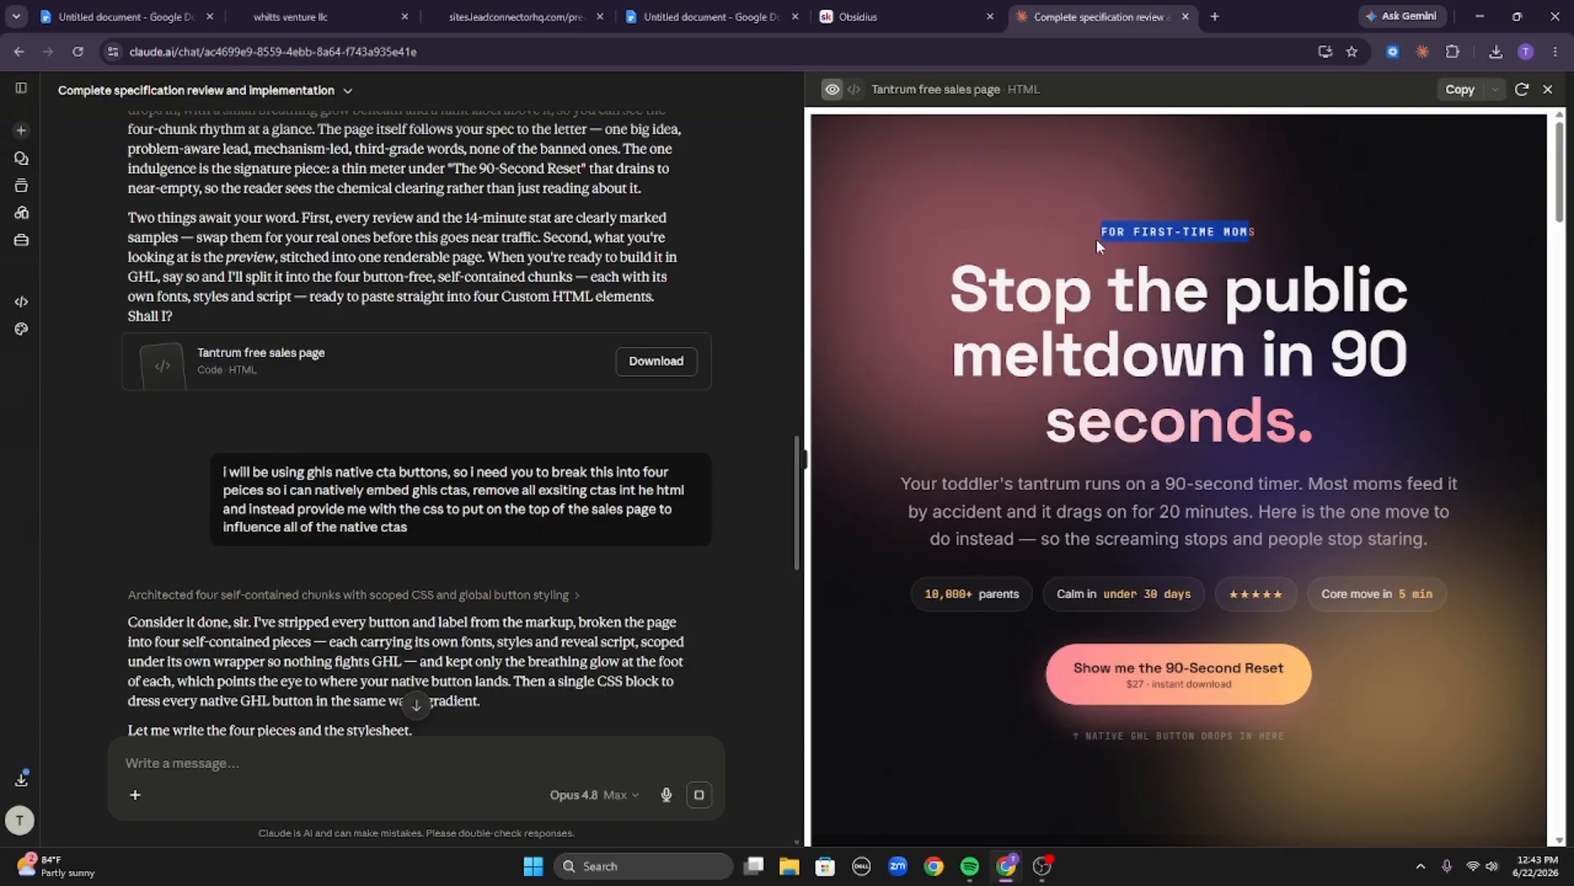
double_click(1151, 232)
click(1150, 233)
click(1148, 225)
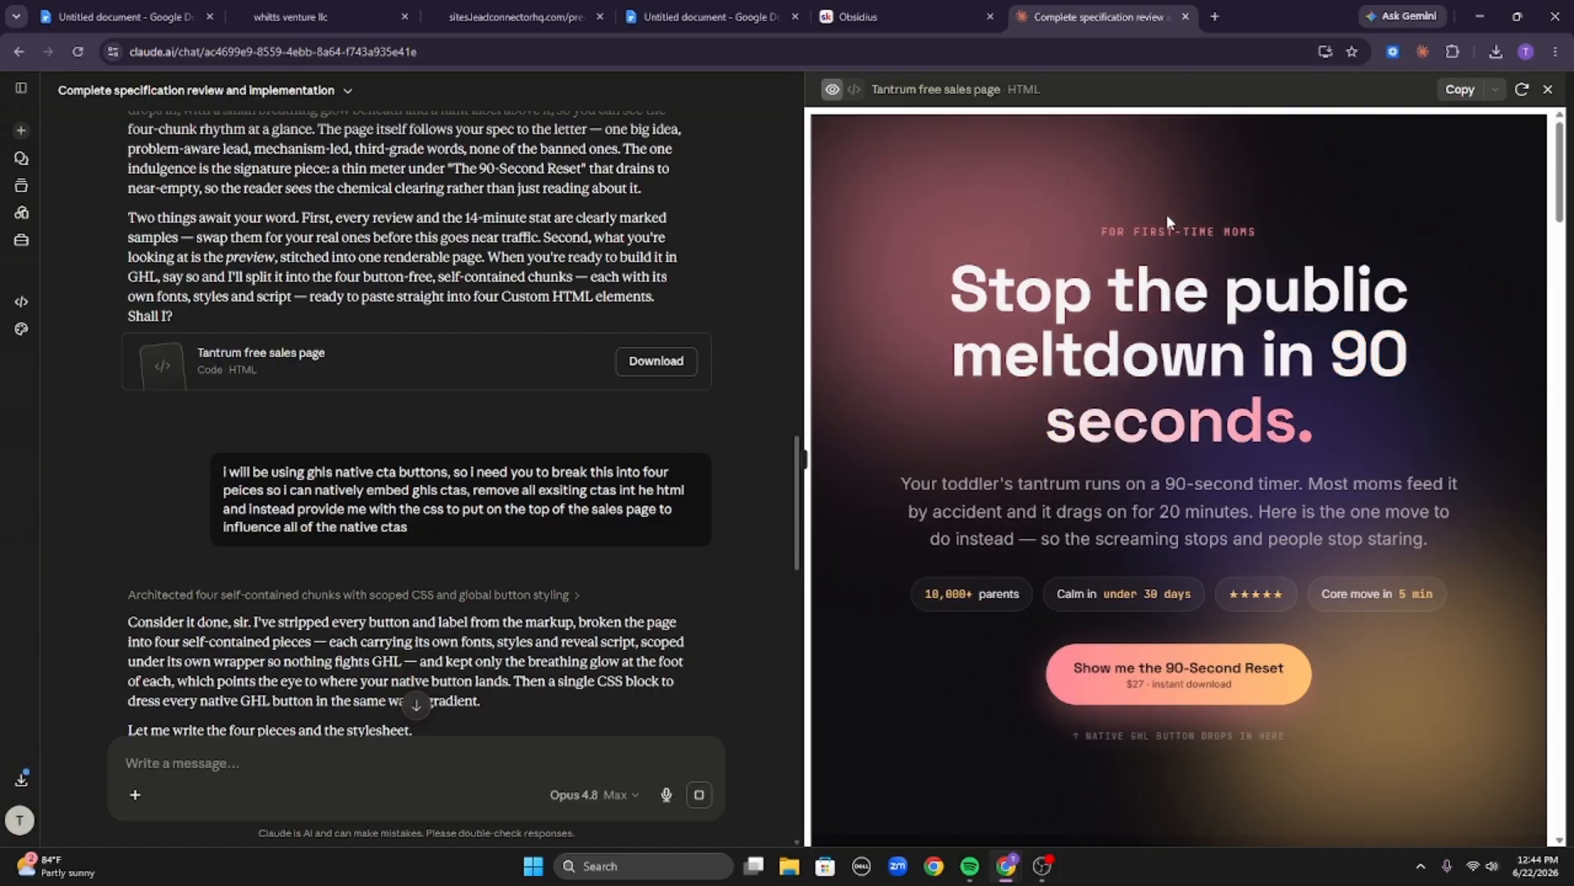
double_click(1104, 230)
triple_click(1322, 233)
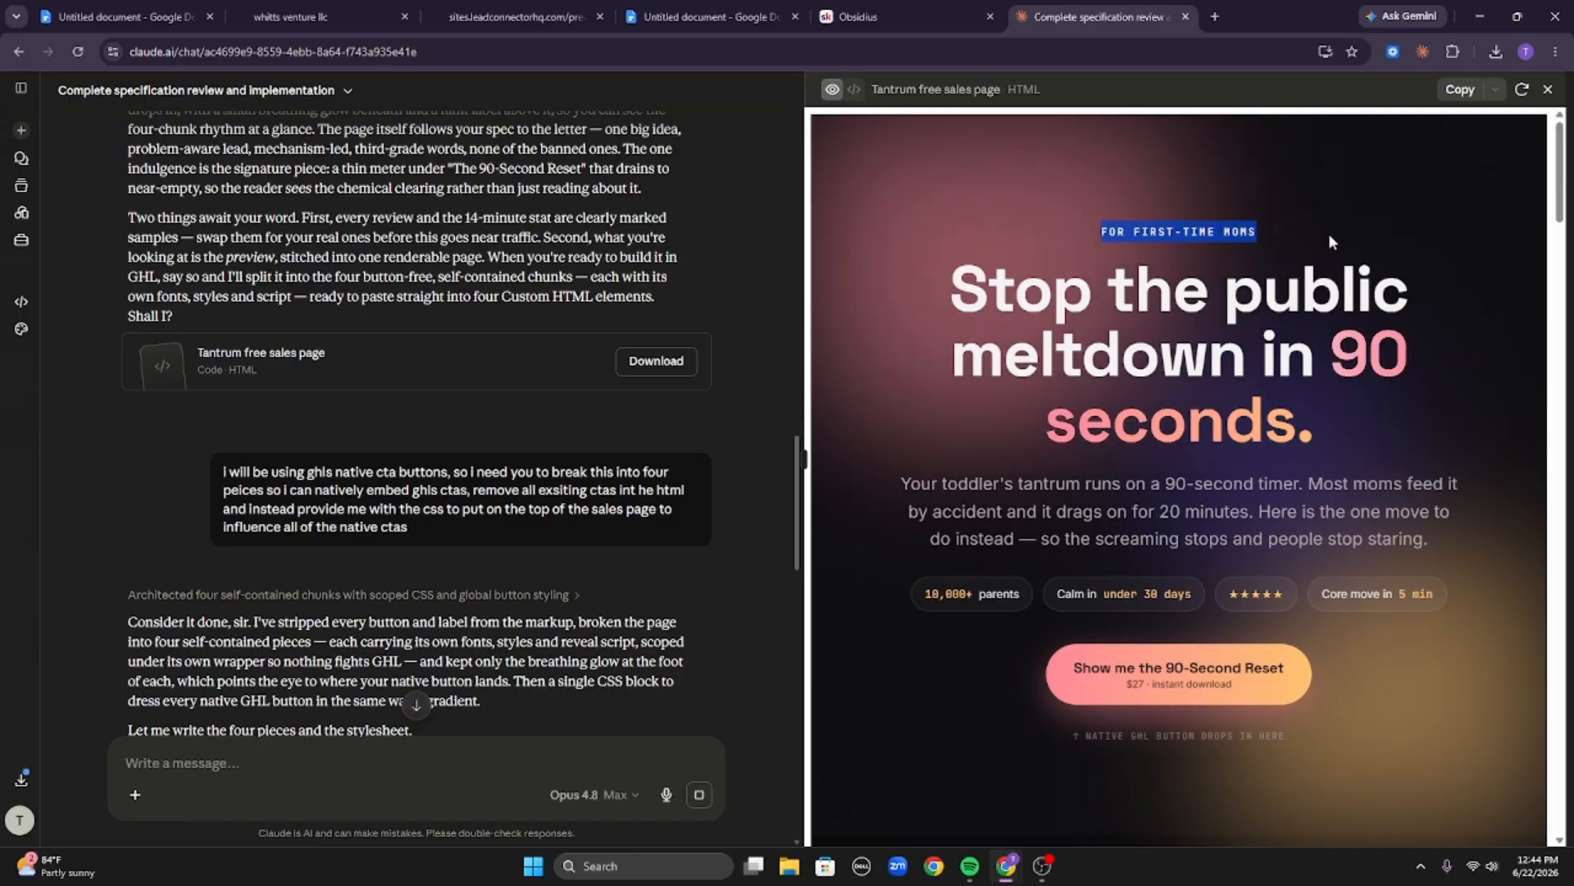
double_click(1217, 227)
click(1219, 227)
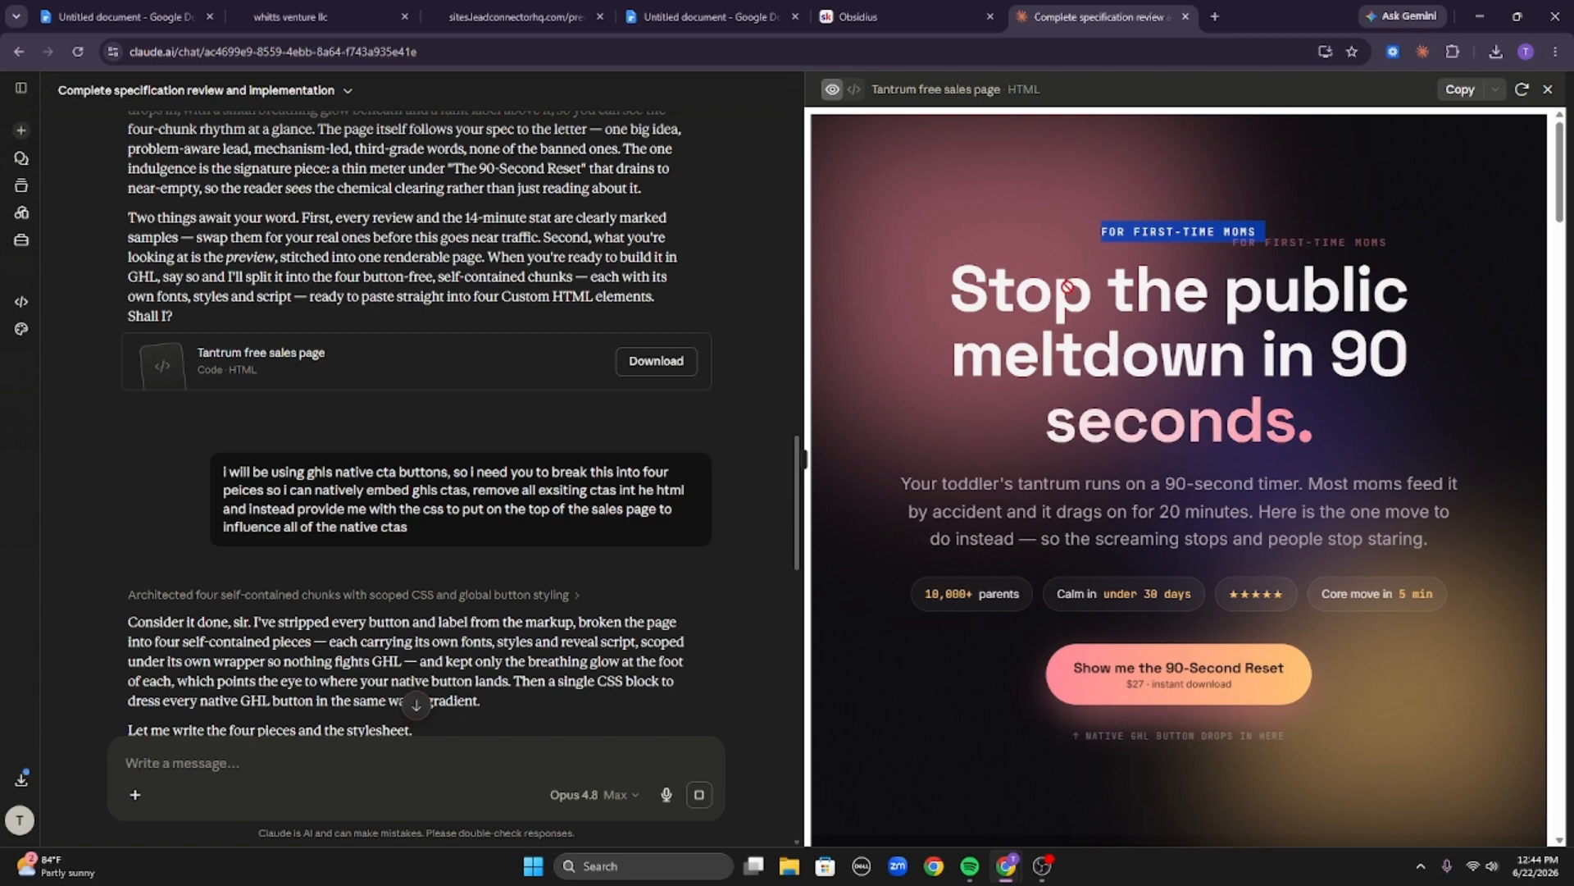
drag(897, 282, 940, 295)
click(940, 288)
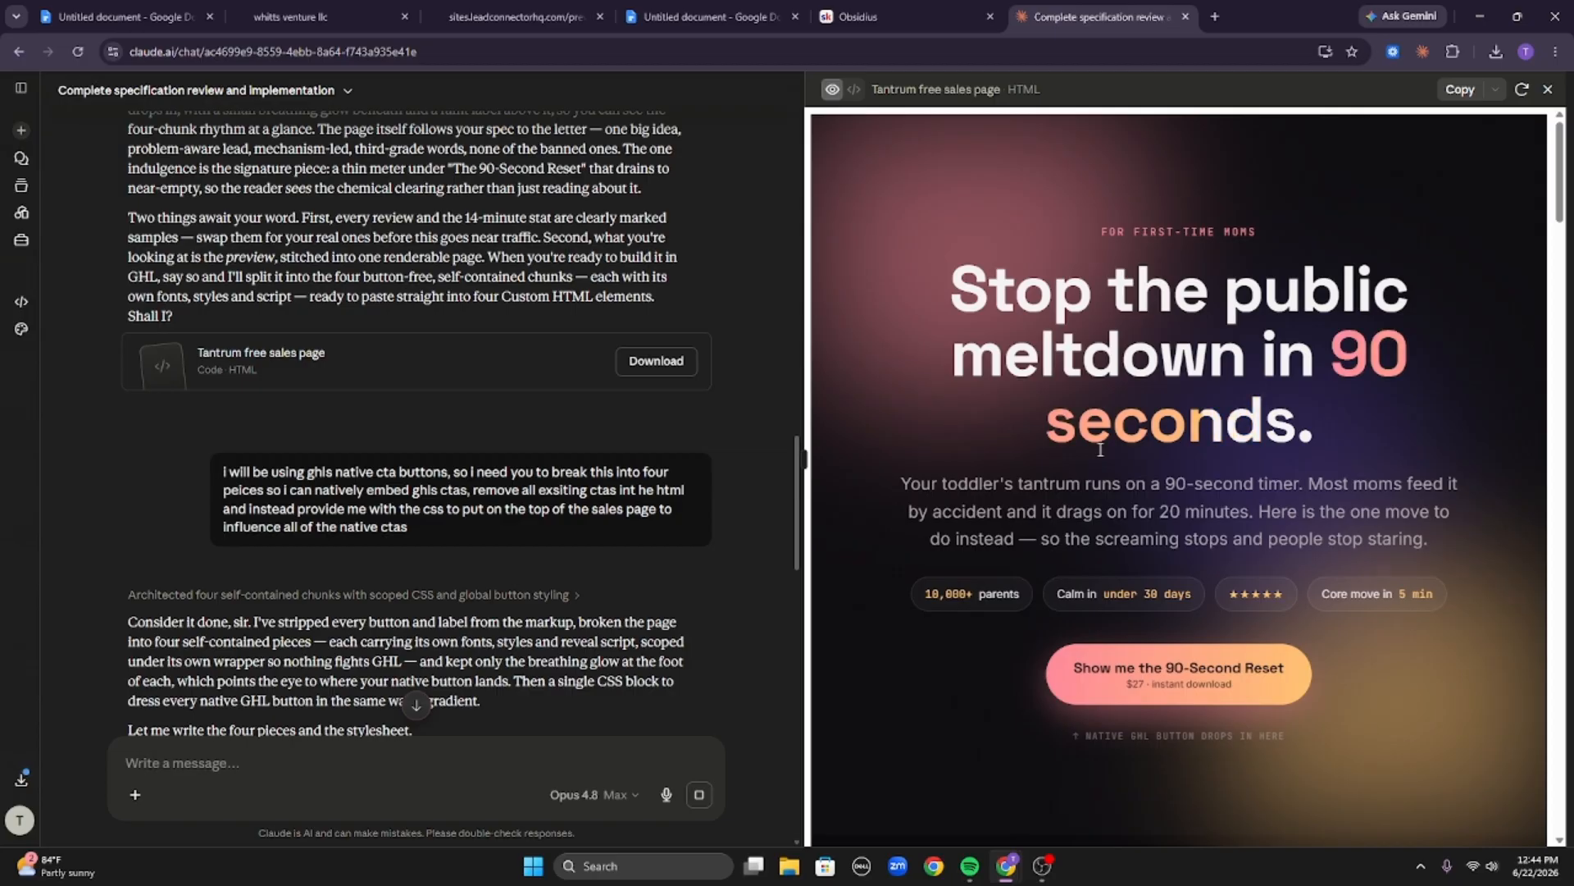
Highlight the hero subheadline, the stat pills and the headline in the preview, briefly switching to the stylesheet and back.
scroll(1053, 464, down, 2)
scroll(1053, 461, up, 1)
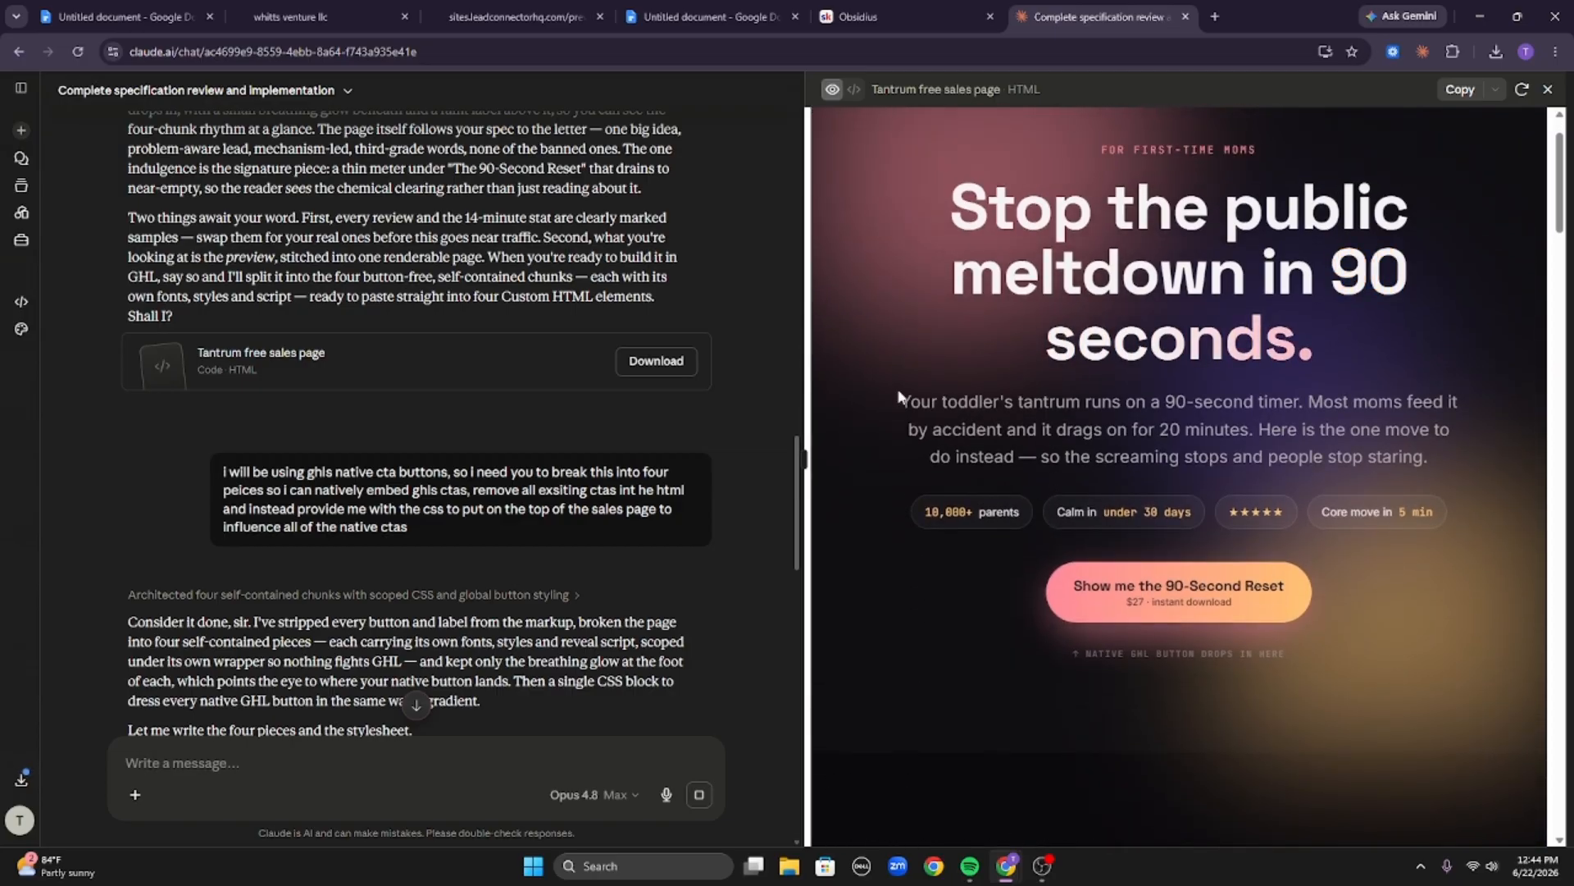
drag(892, 397, 1444, 446)
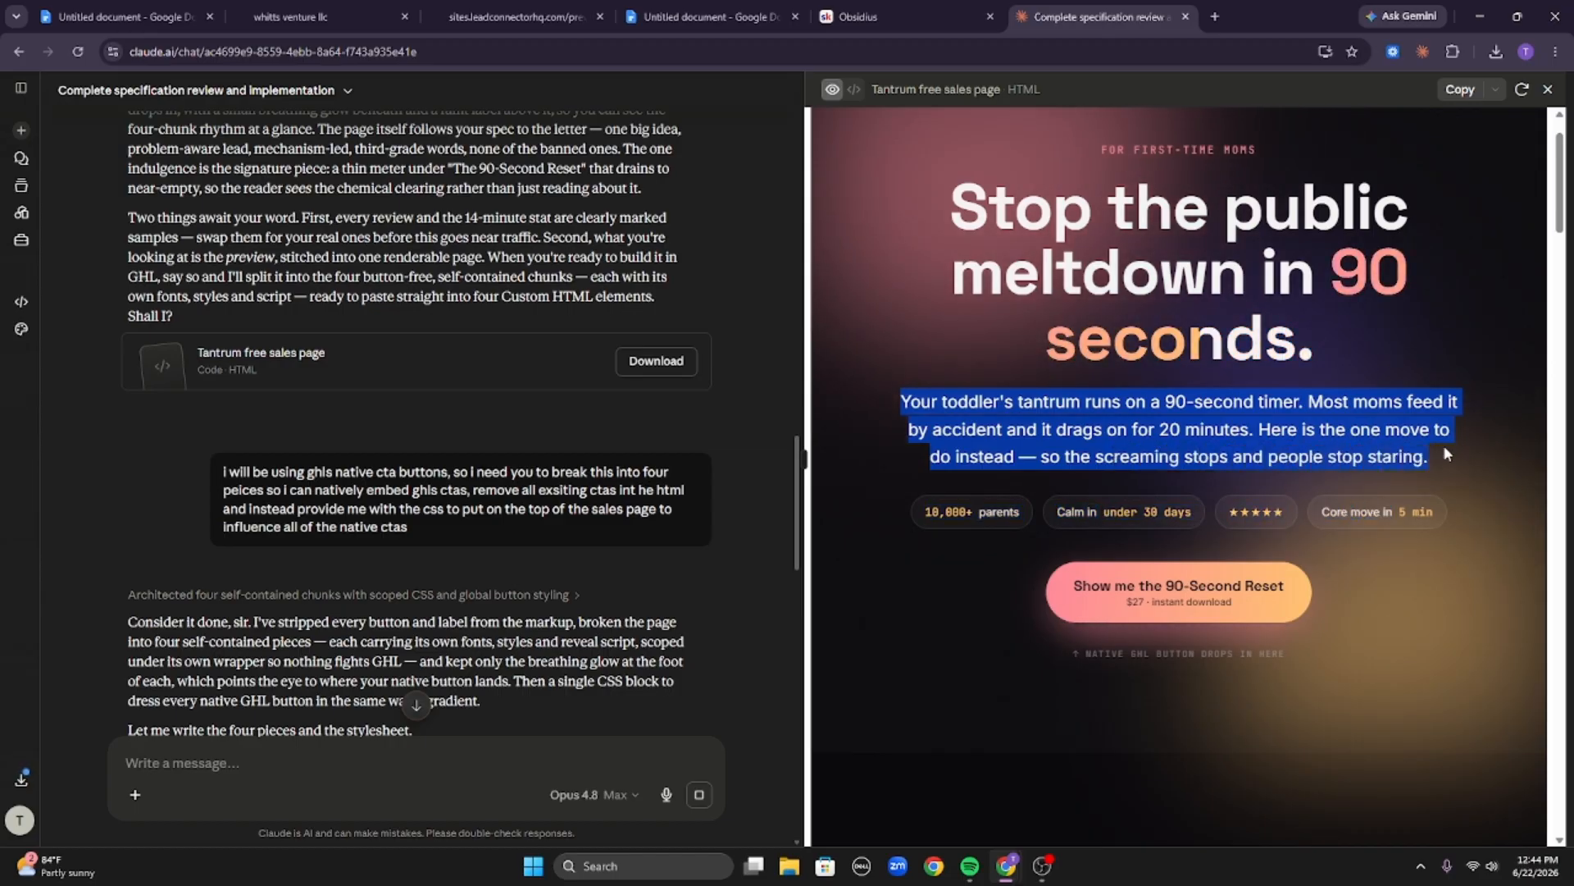
click(1444, 445)
triple_click(1250, 415)
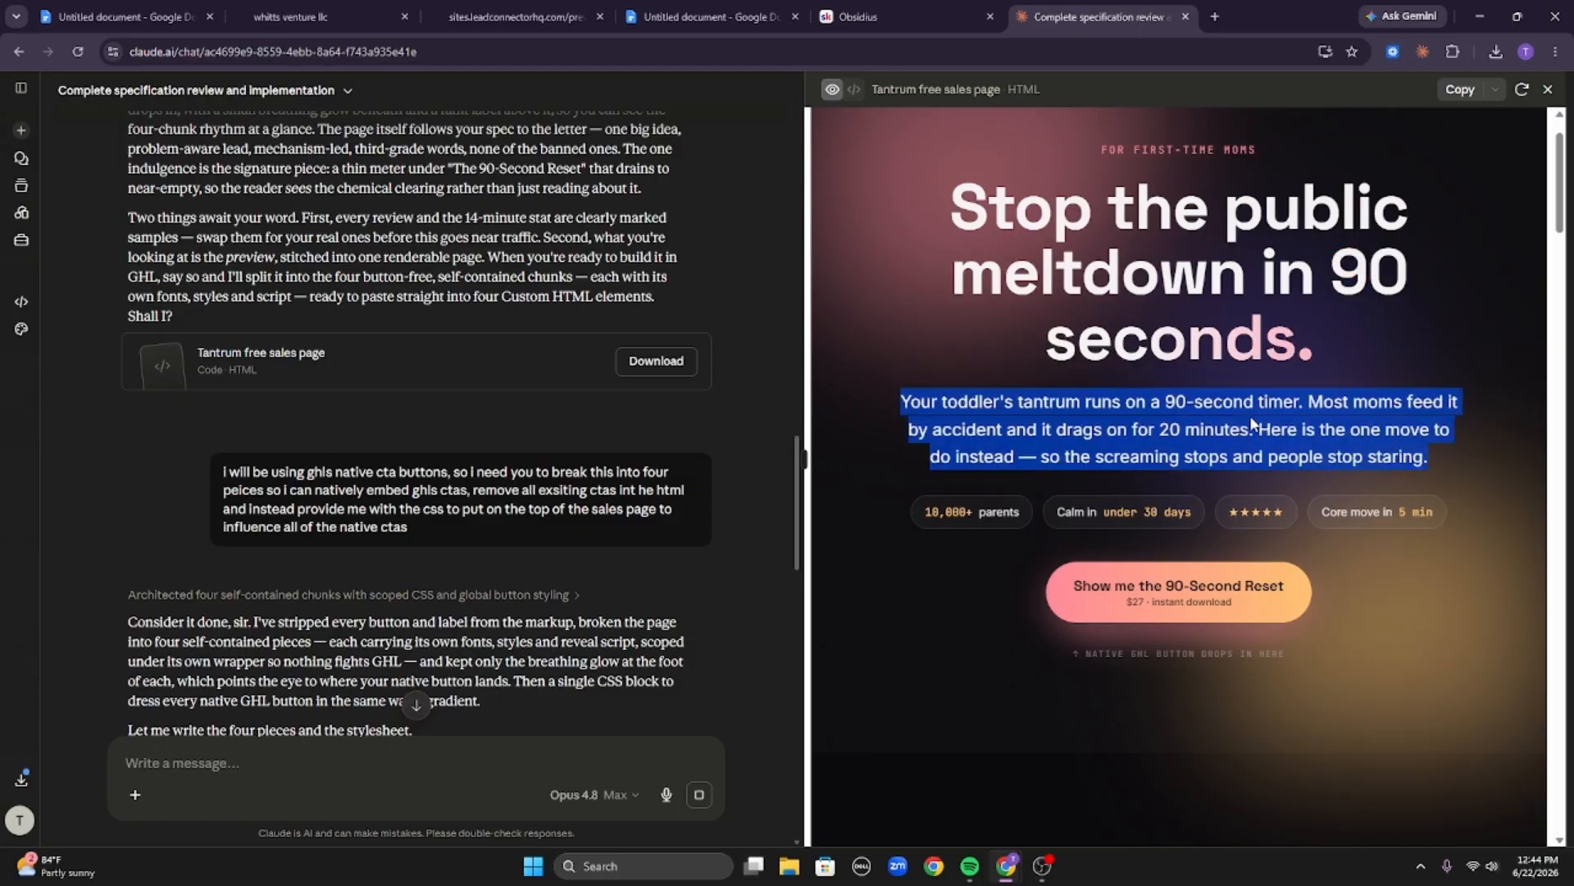
click(1249, 415)
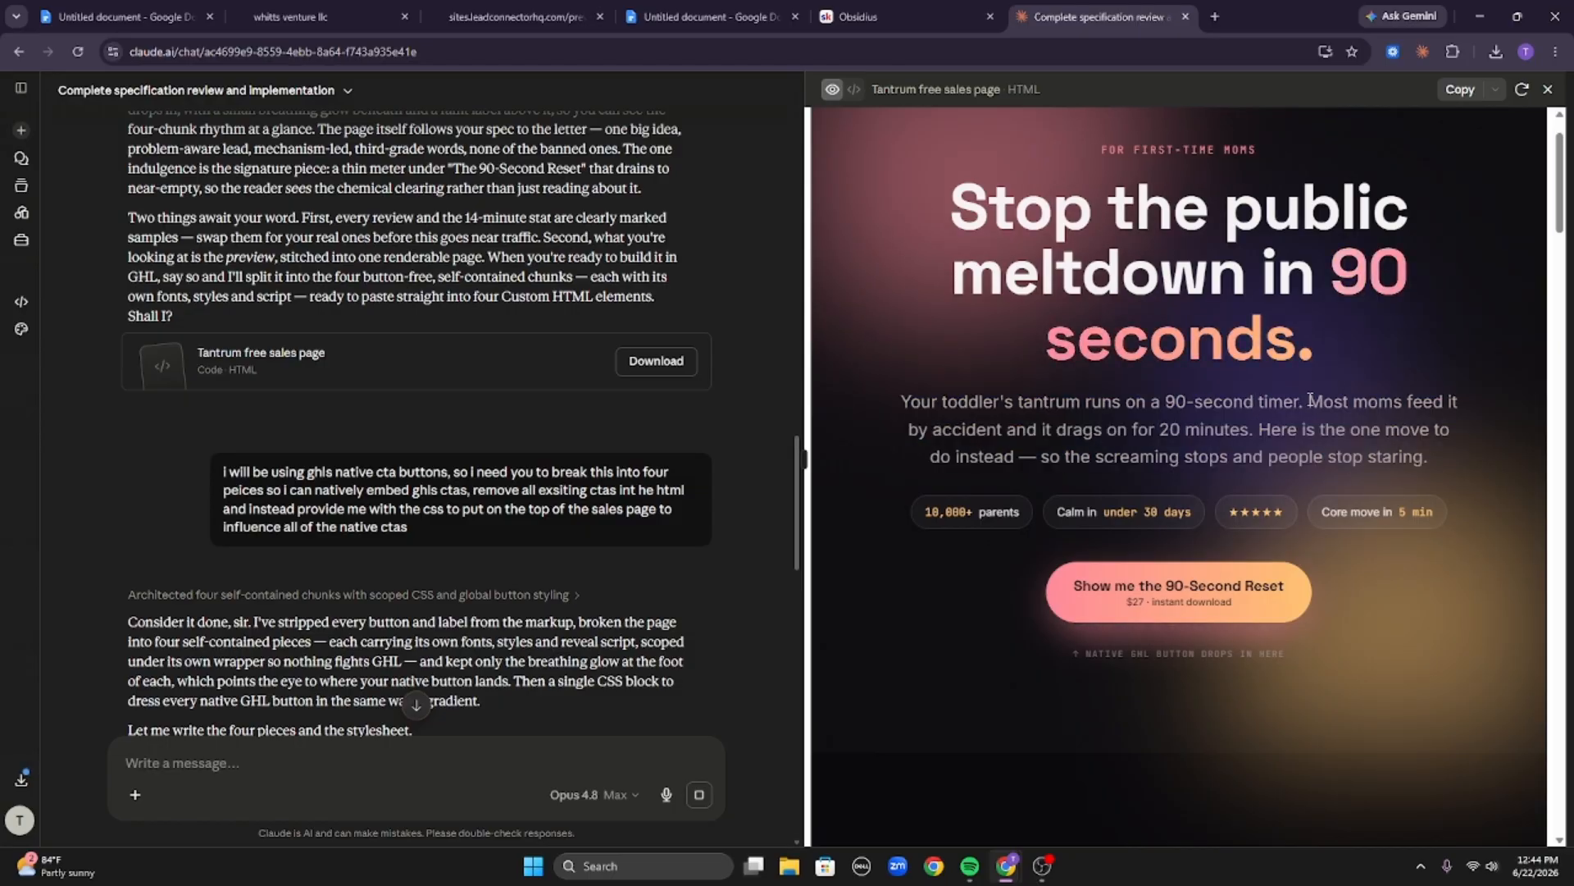
scroll(1271, 377, down, 5)
scroll(1287, 354, up, 6)
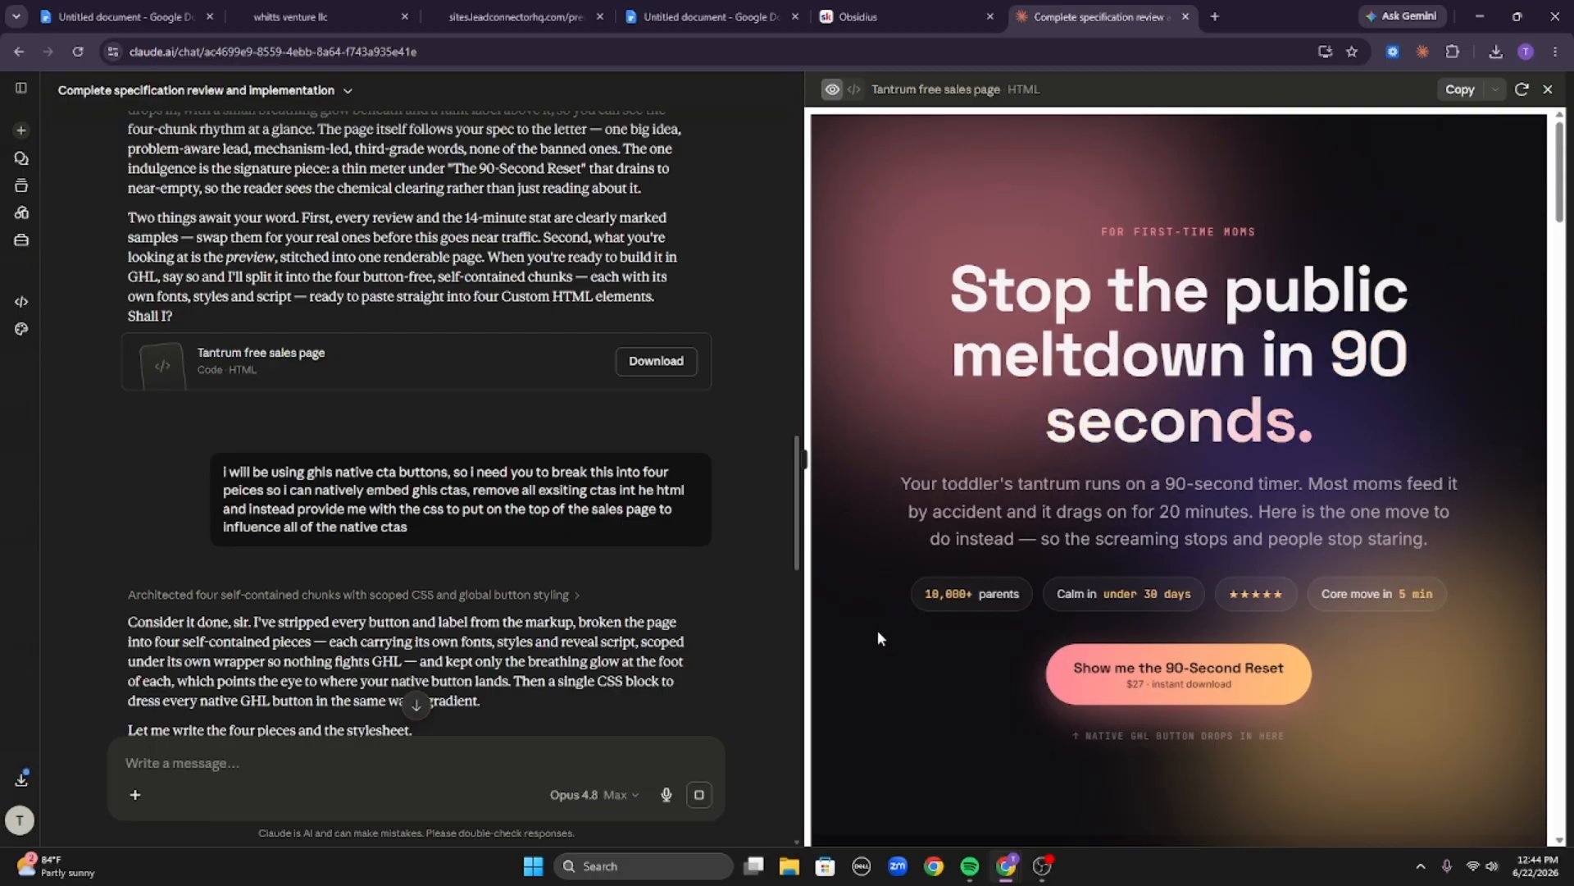
drag(882, 602, 1122, 599)
click(1122, 599)
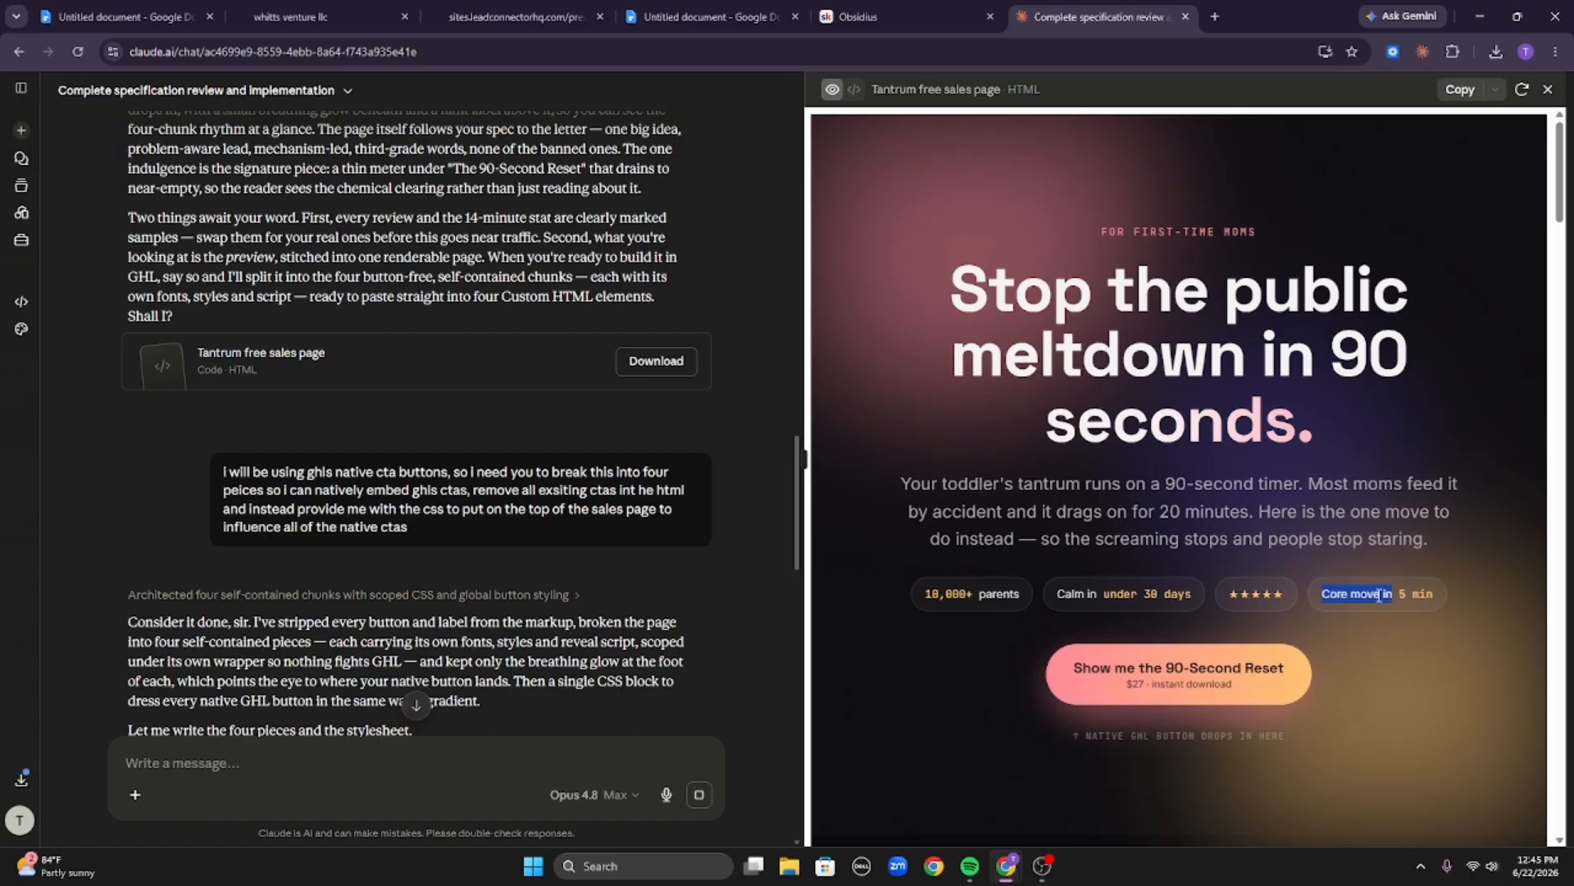
drag(900, 259, 1464, 545)
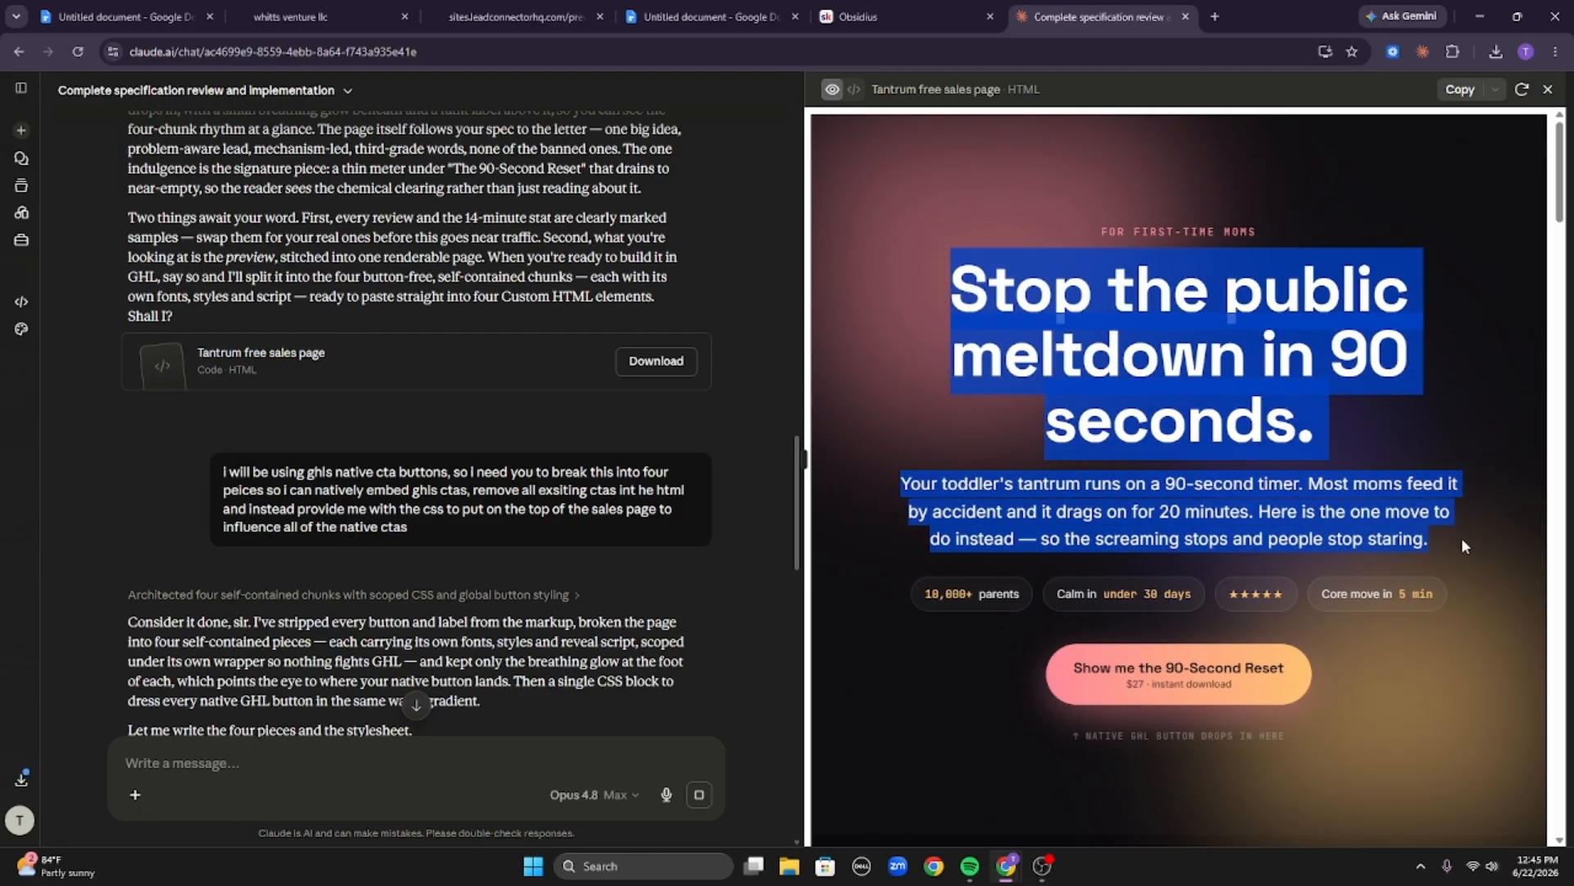
click(1461, 538)
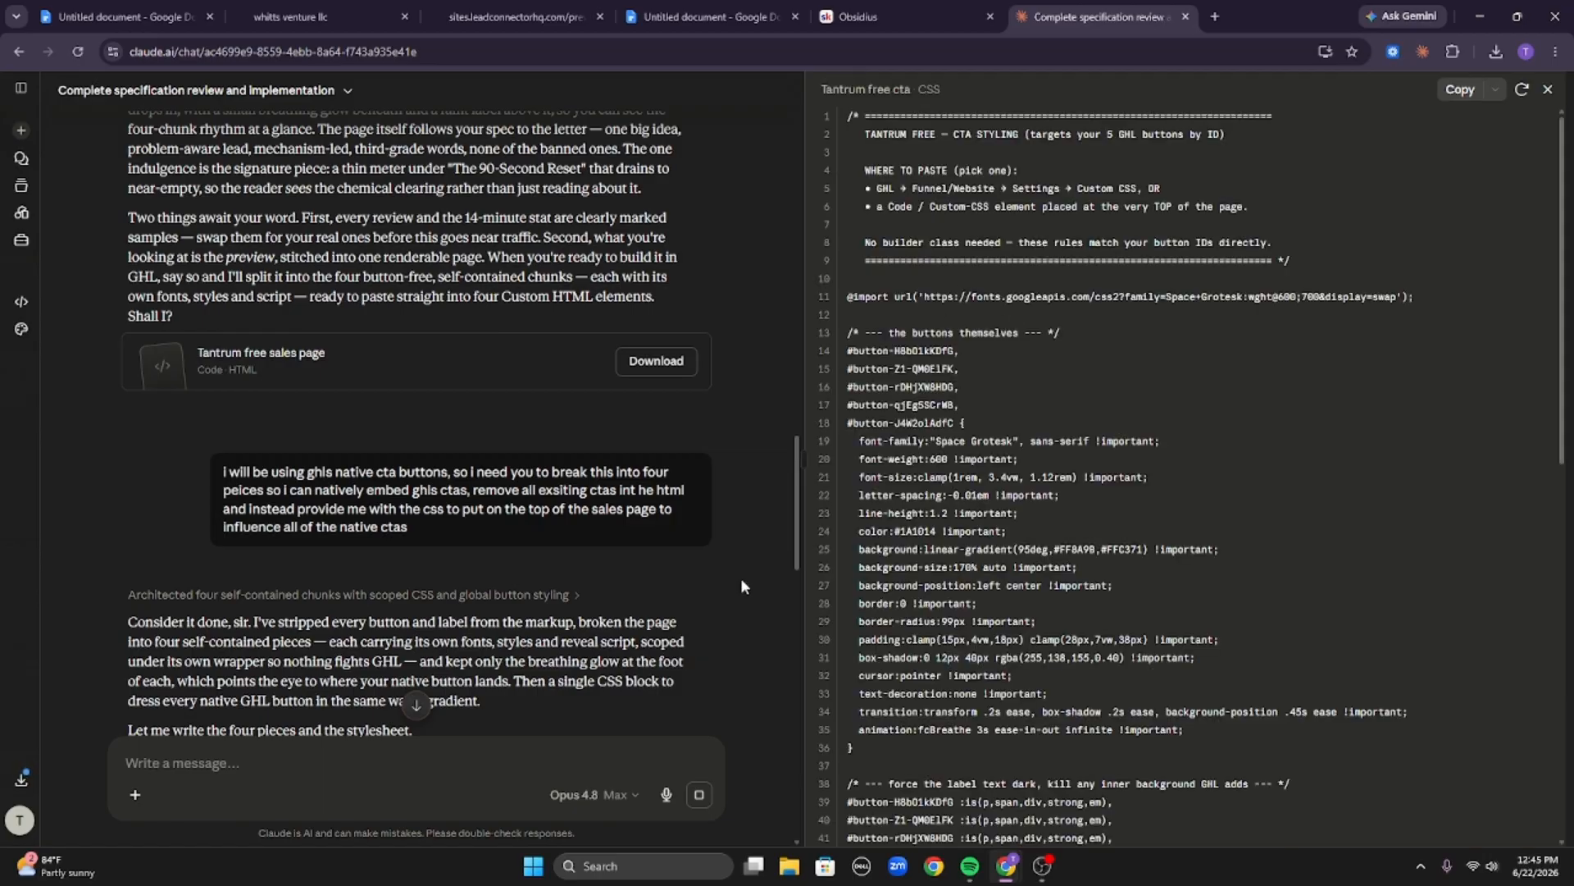
click(427, 360)
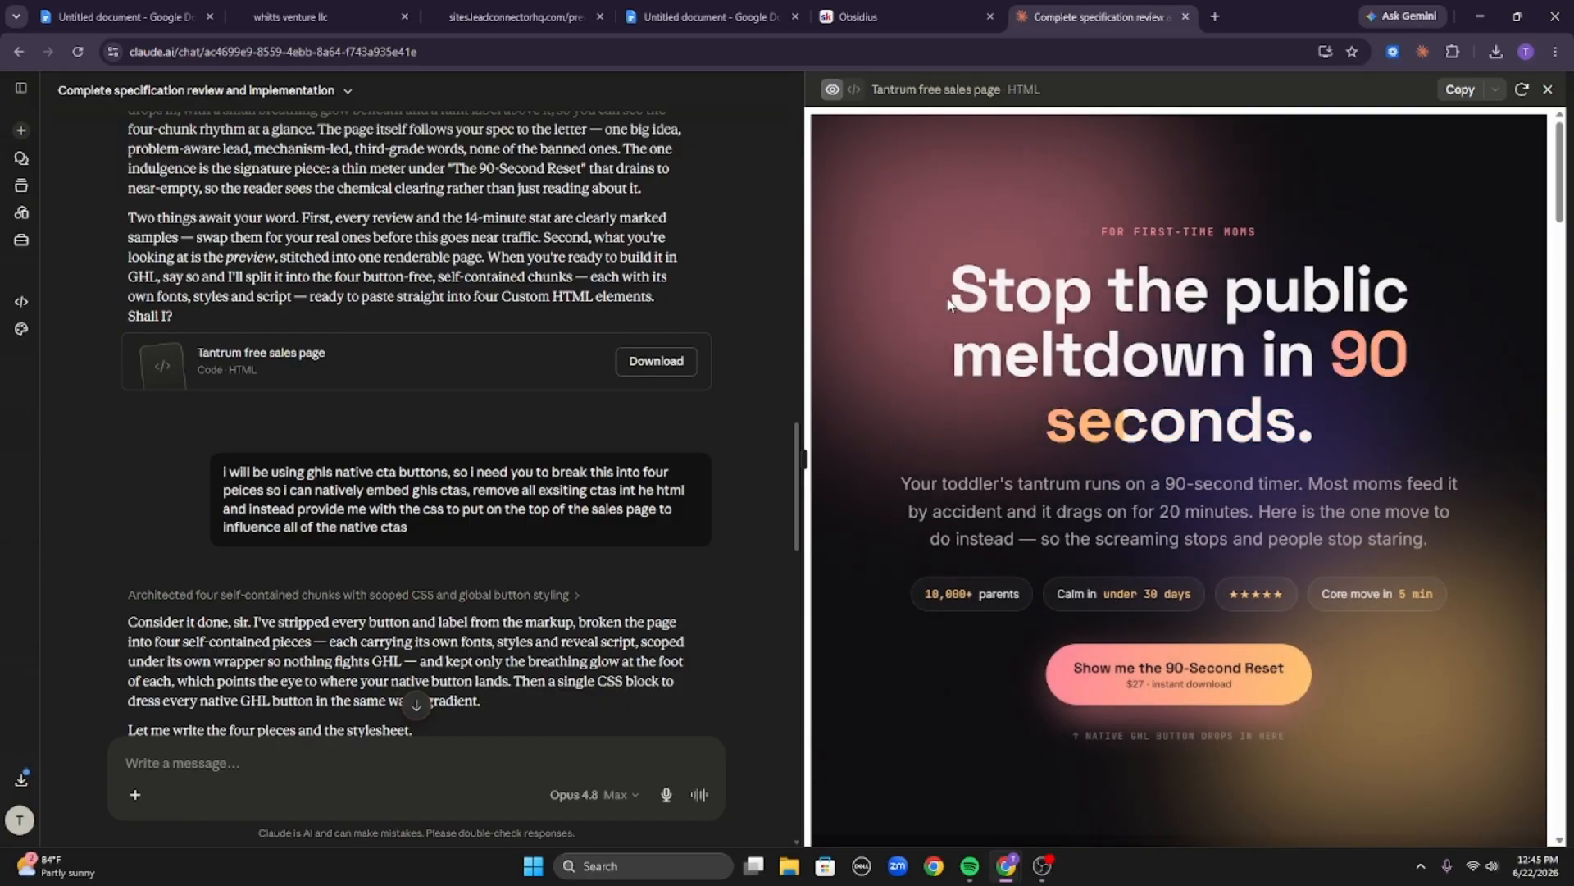
Scroll past the hero button and highlight the native button placeholder note and the You know the moment. heading.
drag(949, 306, 1394, 462)
scroll(1392, 457, down, 4)
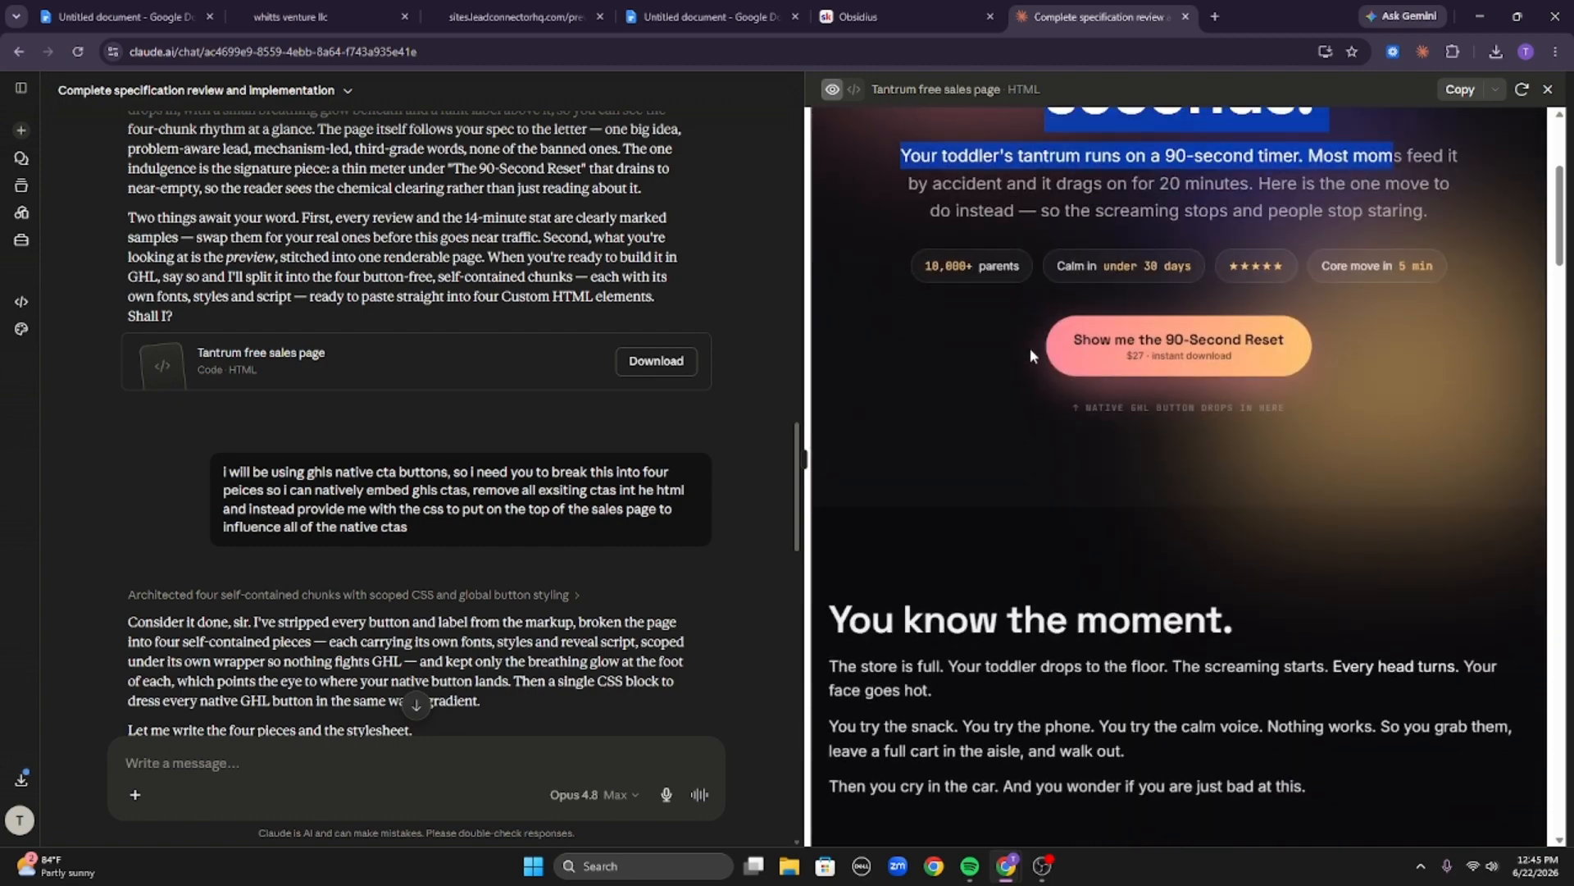
click(1050, 423)
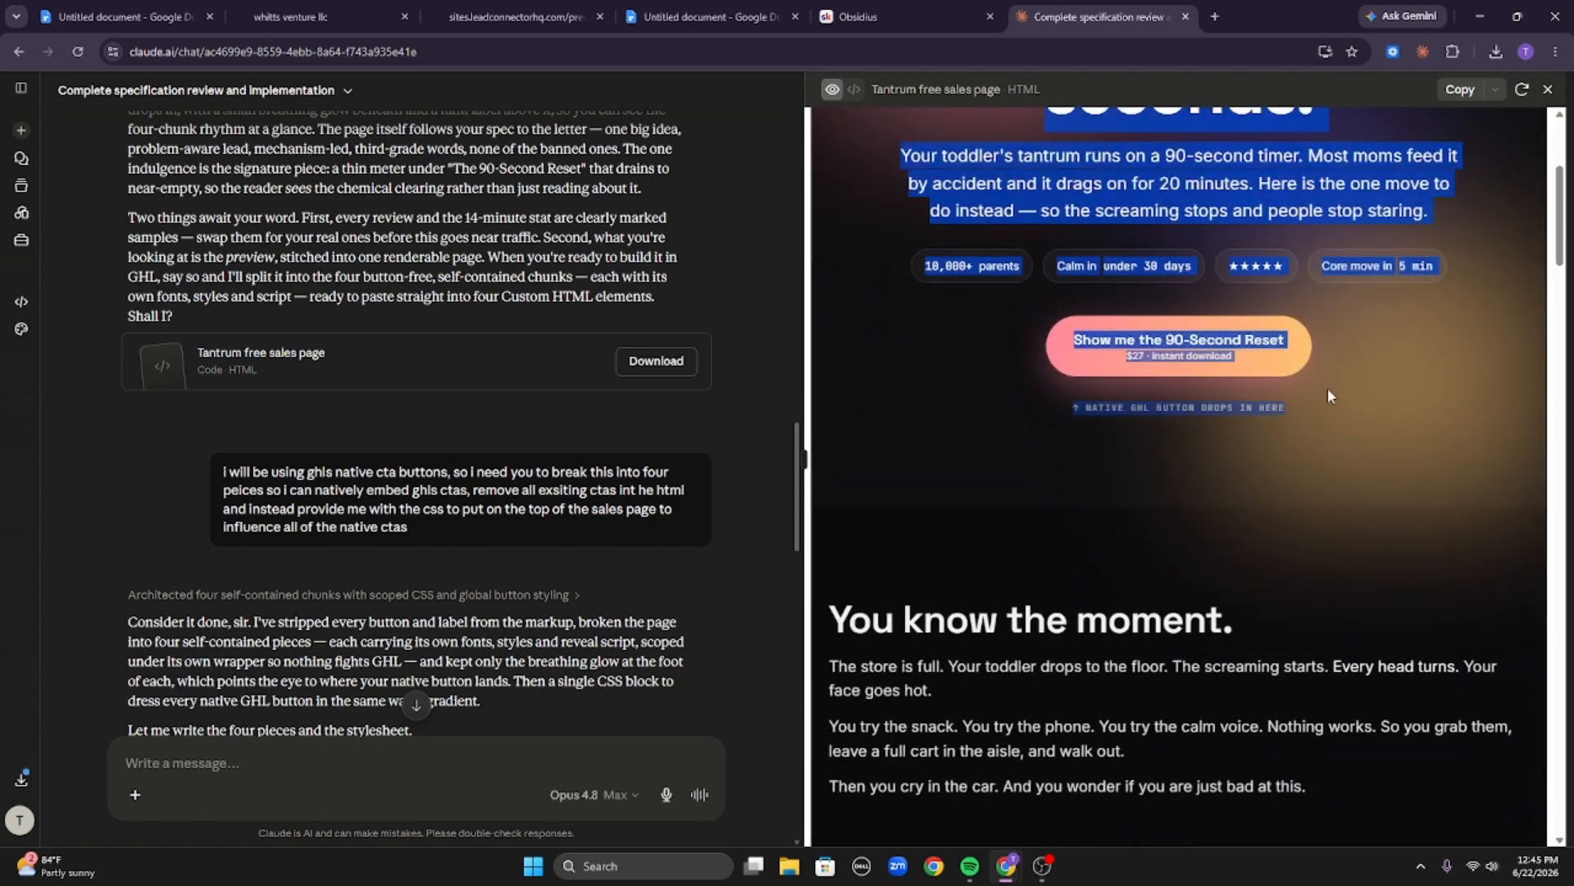
triple_click(1233, 406)
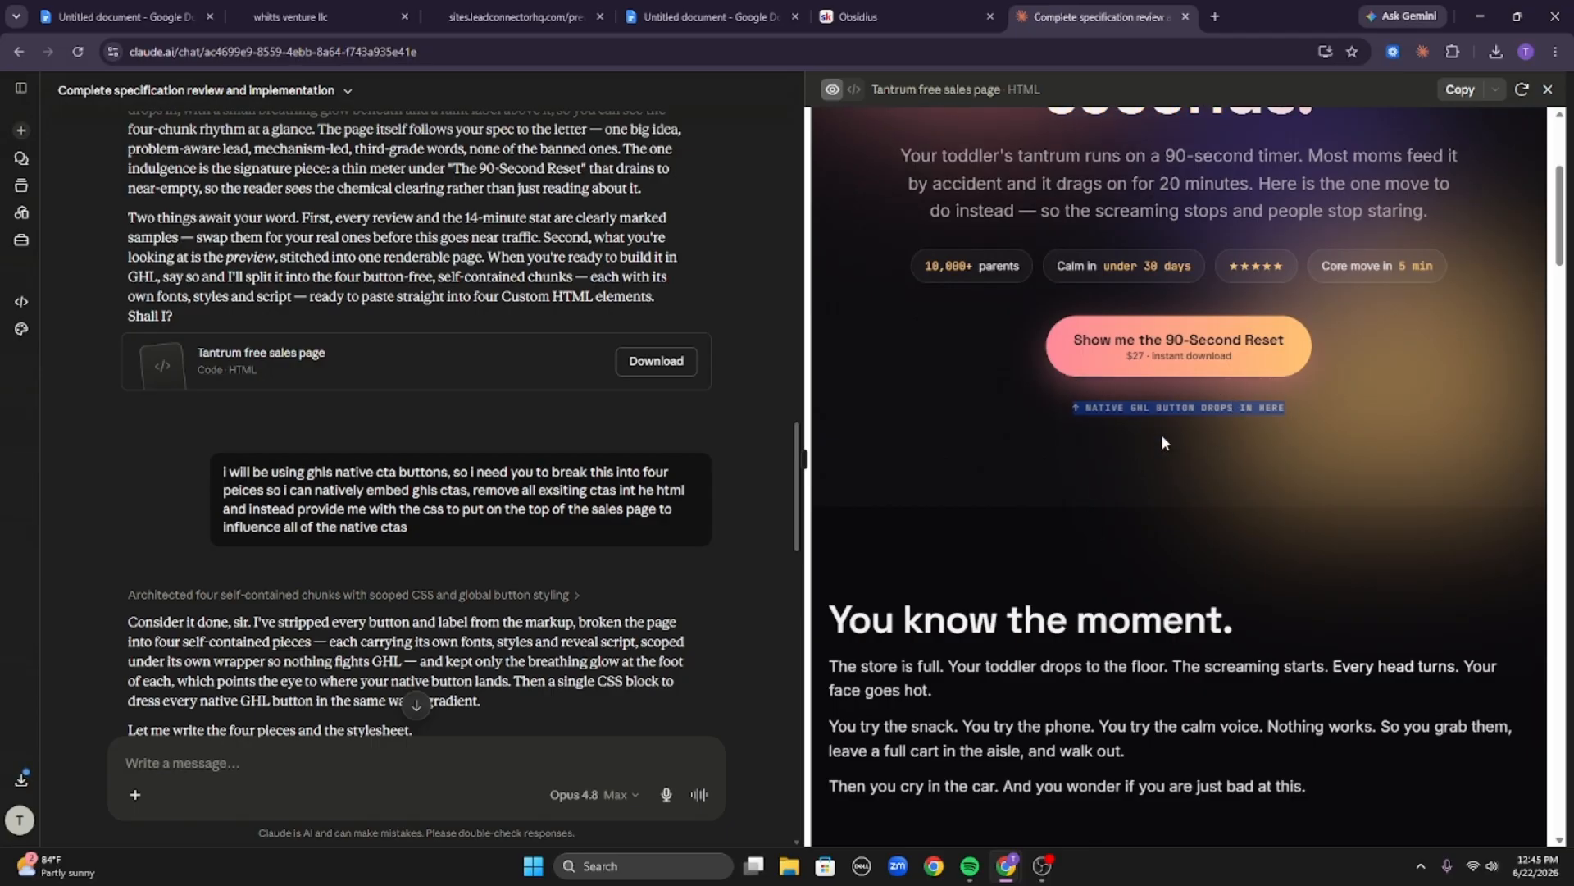
click(1088, 424)
double_click(1105, 408)
scroll(823, 385, down, 3)
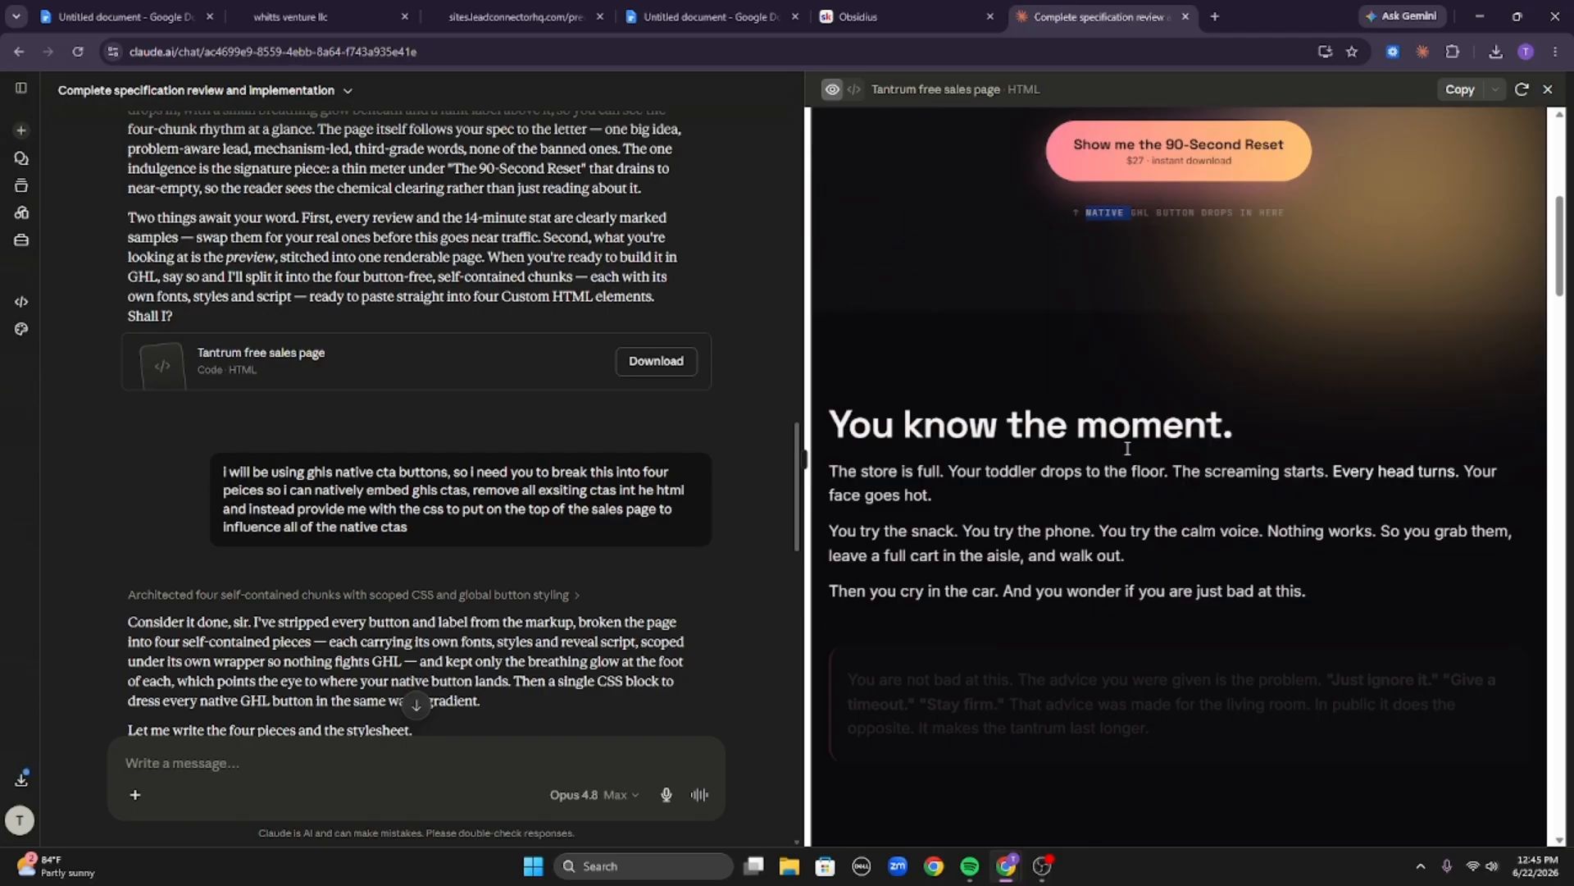
drag(824, 379, 1186, 379)
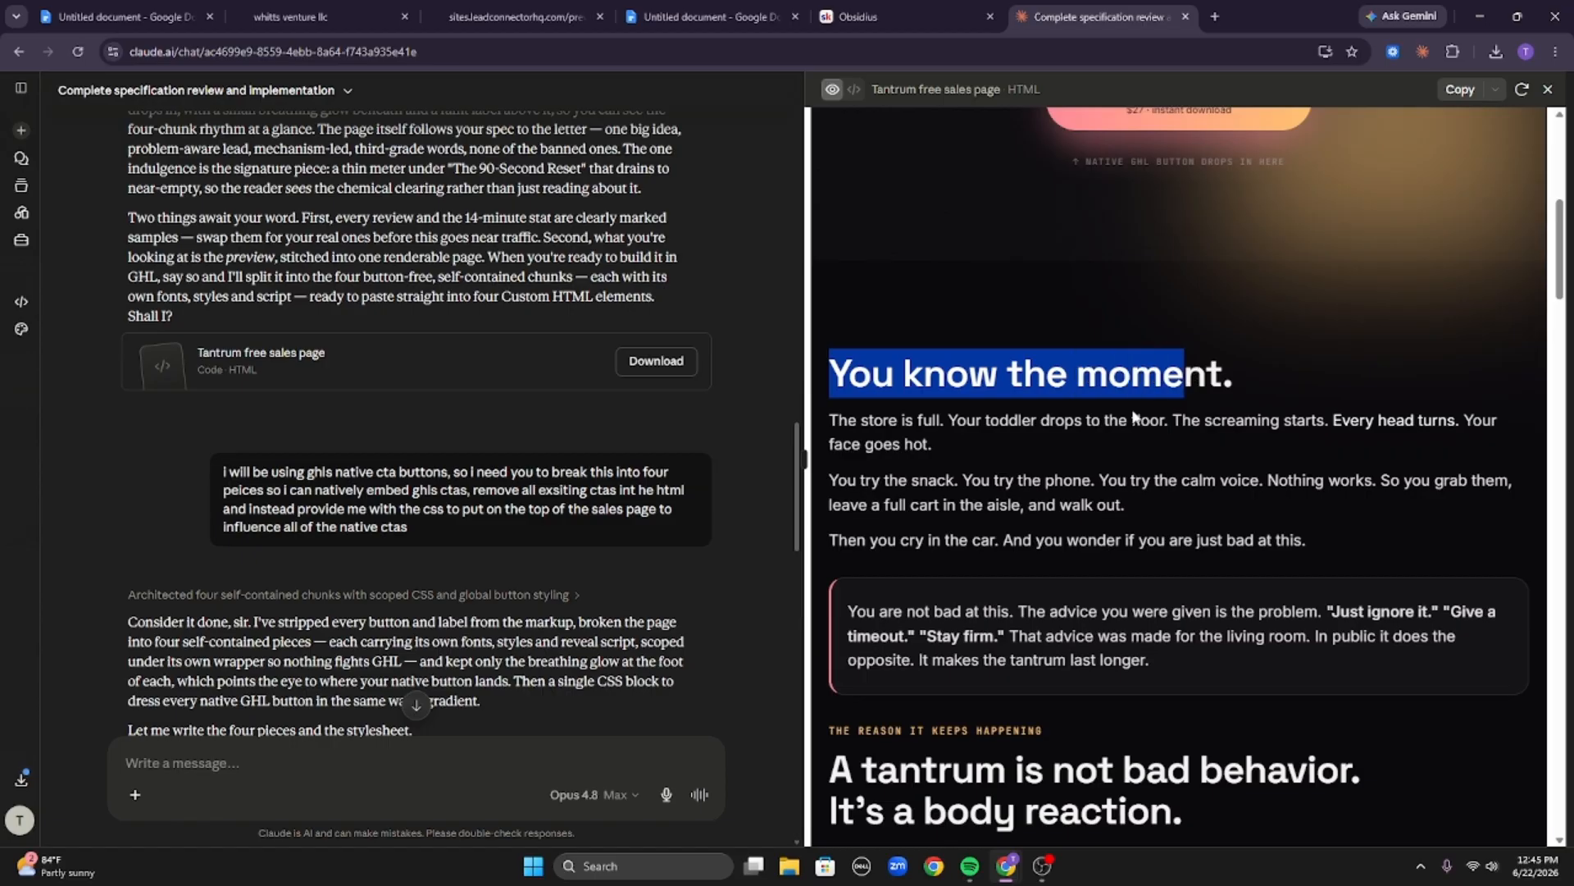
triple_click(1237, 423)
click(947, 450)
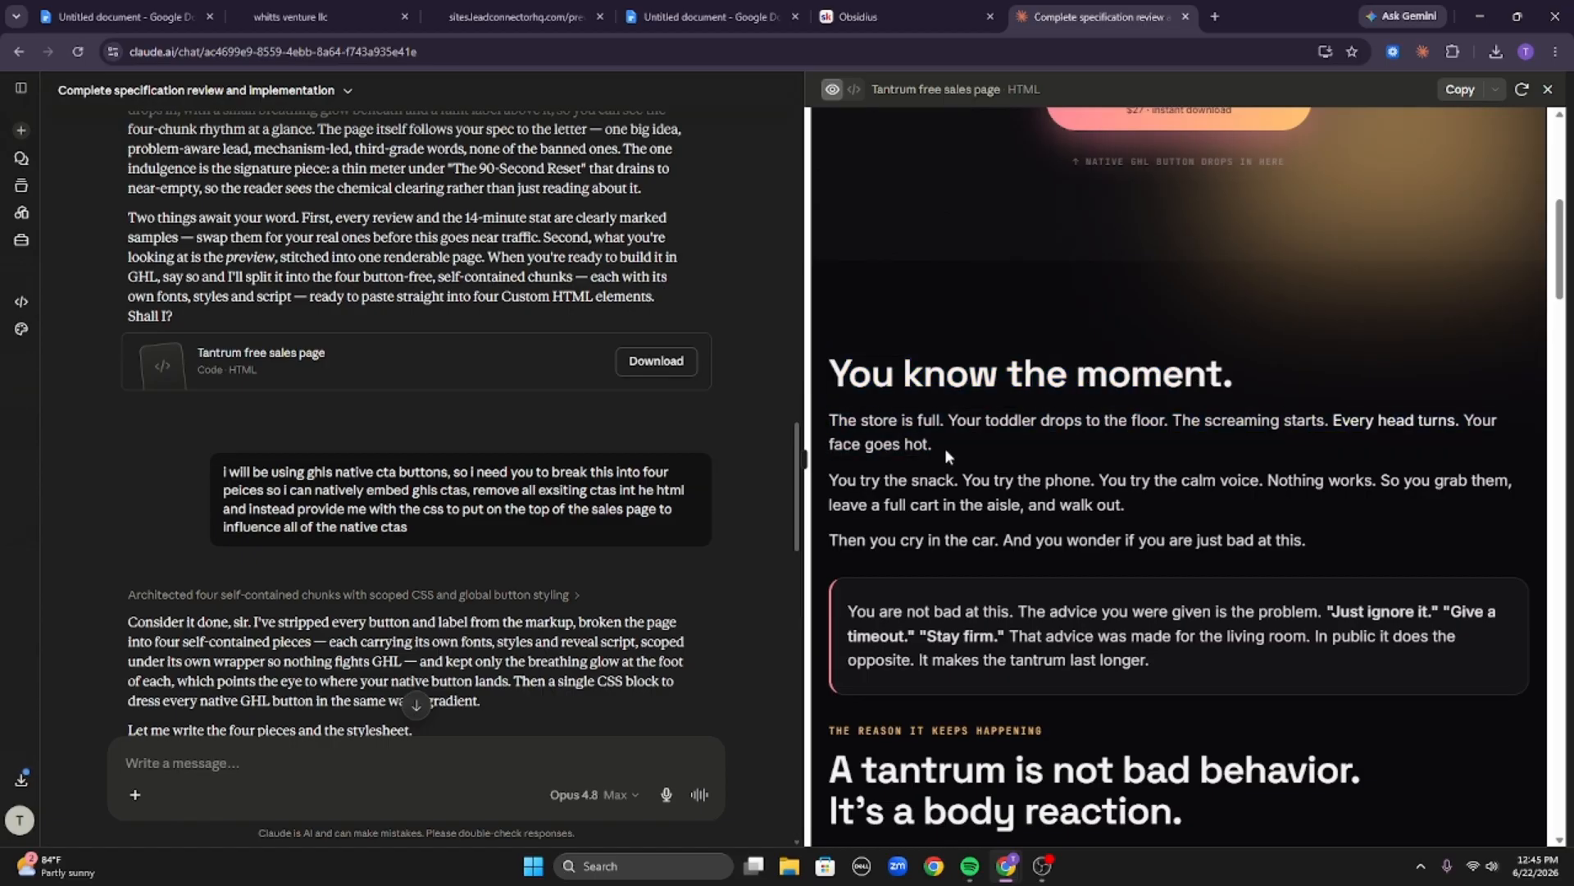
Highlight the three story paragraphs under You know the moment. to examine that section's copy.
drag(815, 420, 1098, 447)
click(1098, 446)
drag(911, 484, 1420, 516)
drag(1103, 504, 1098, 499)
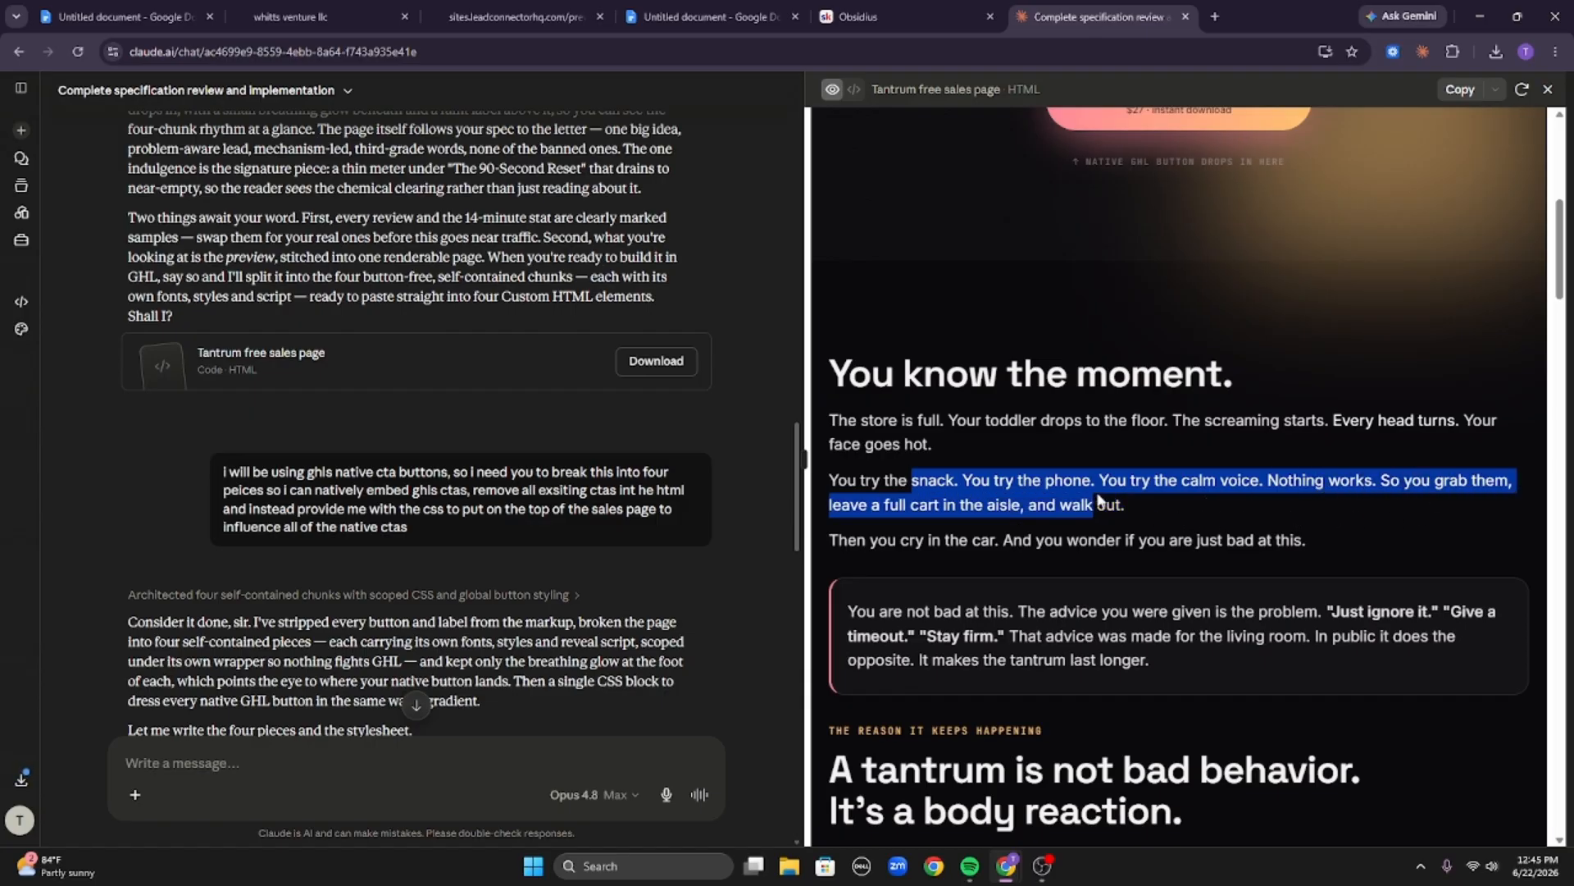
click(1131, 507)
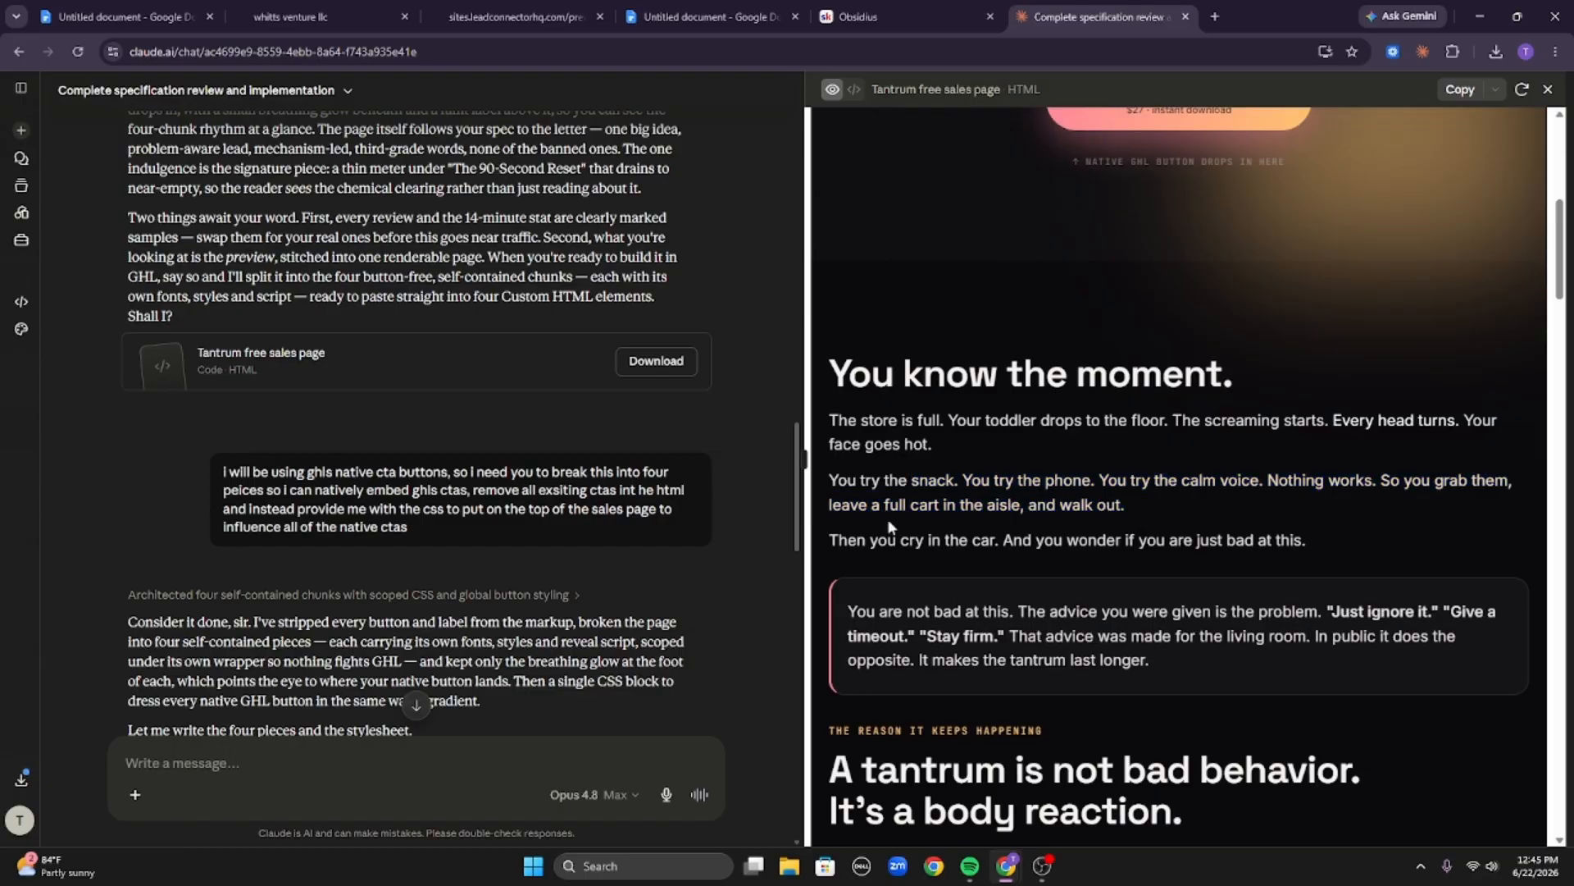
triple_click(945, 537)
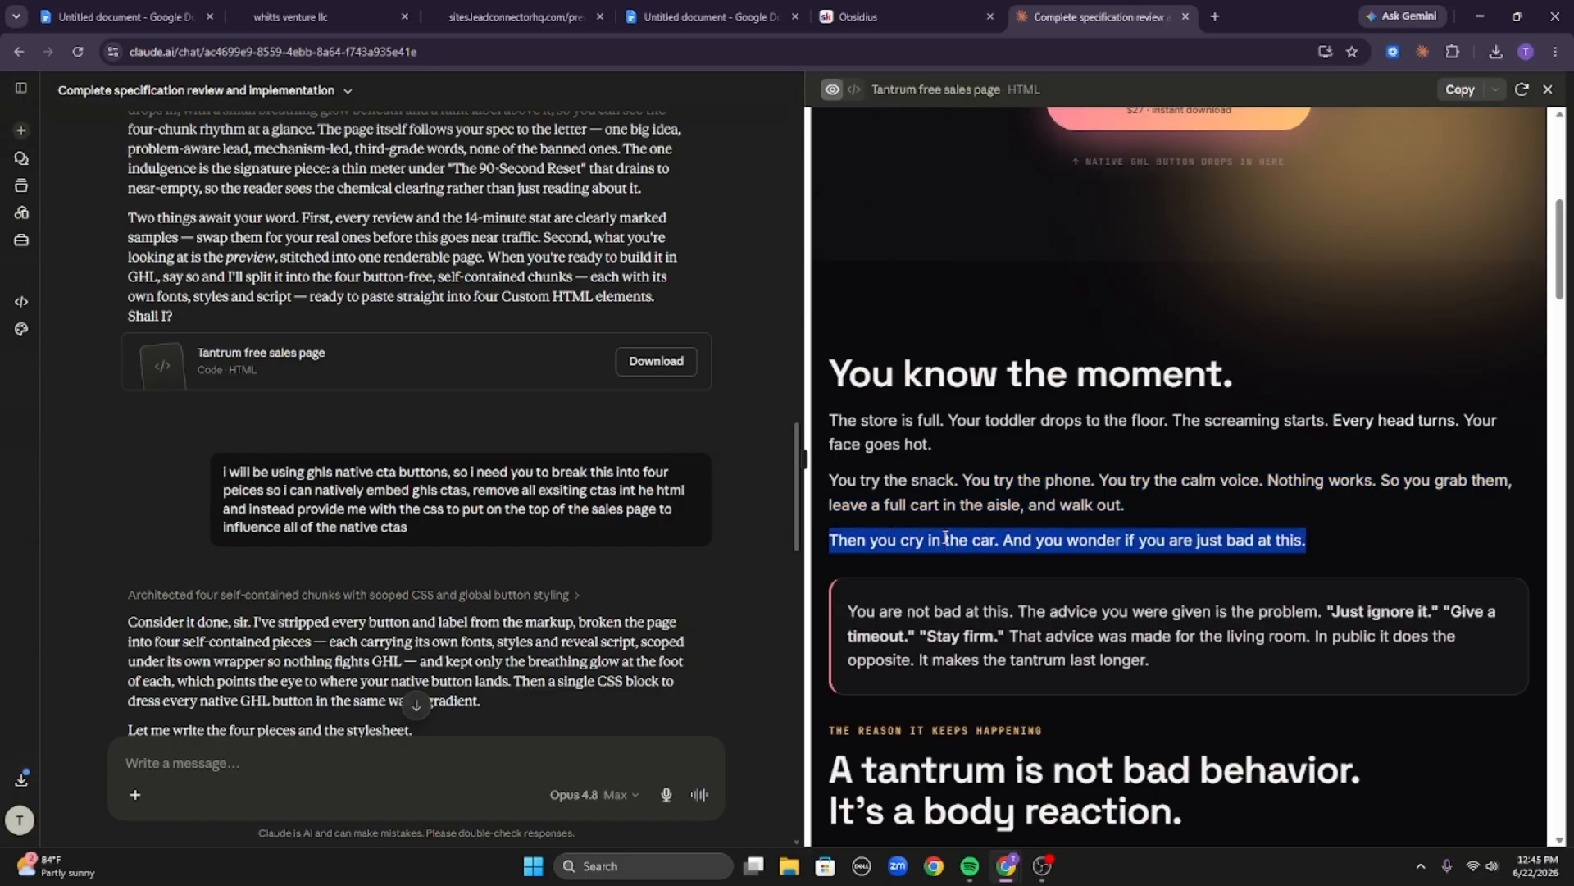
click(945, 538)
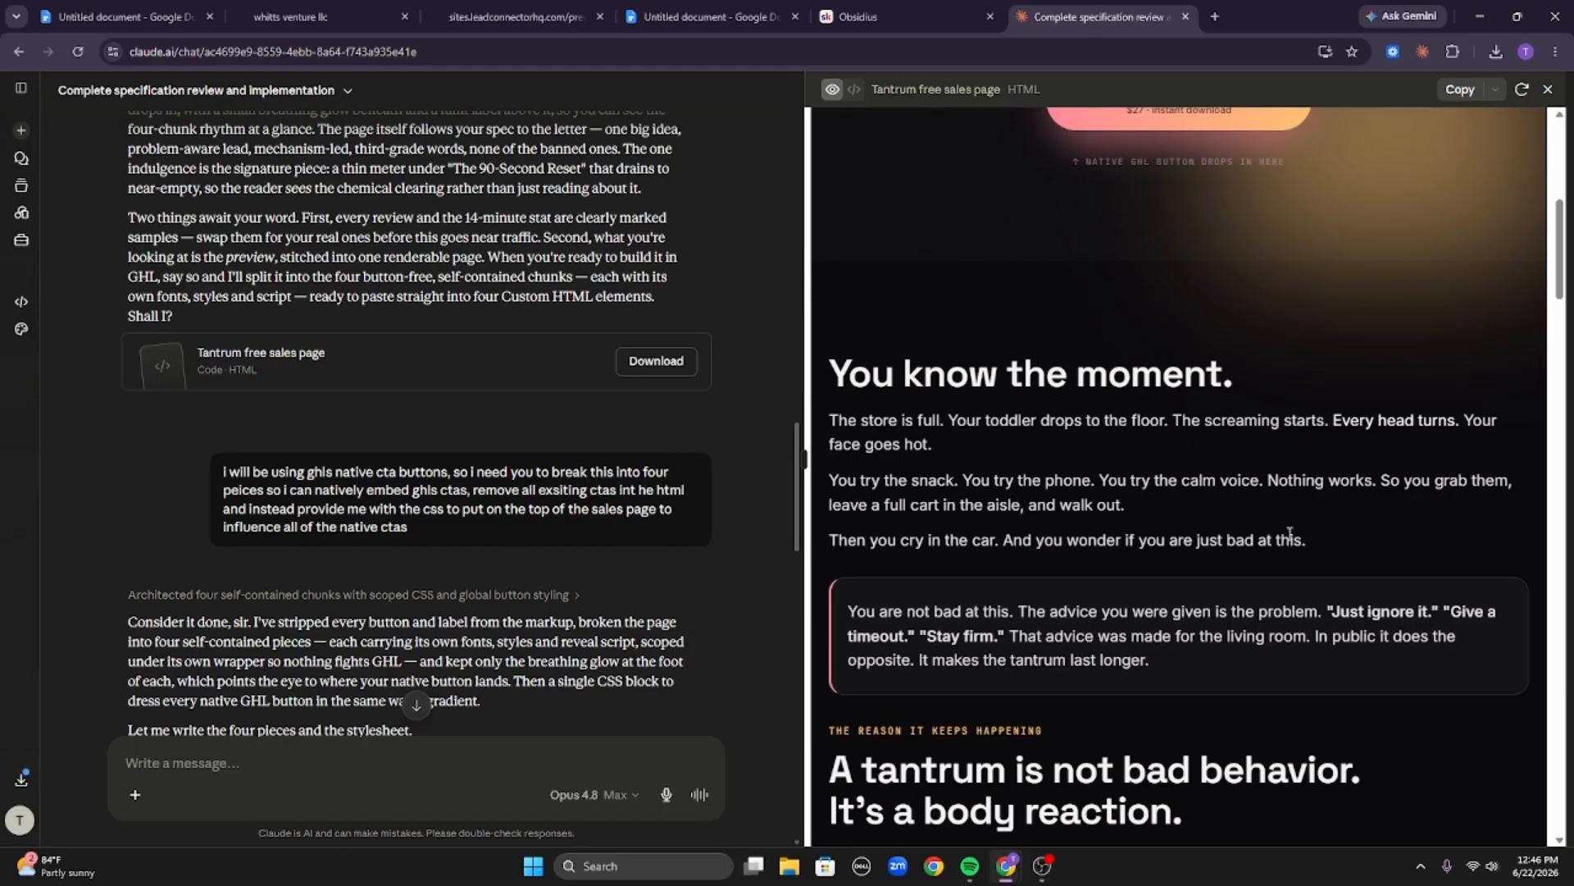
drag(1314, 538, 825, 435)
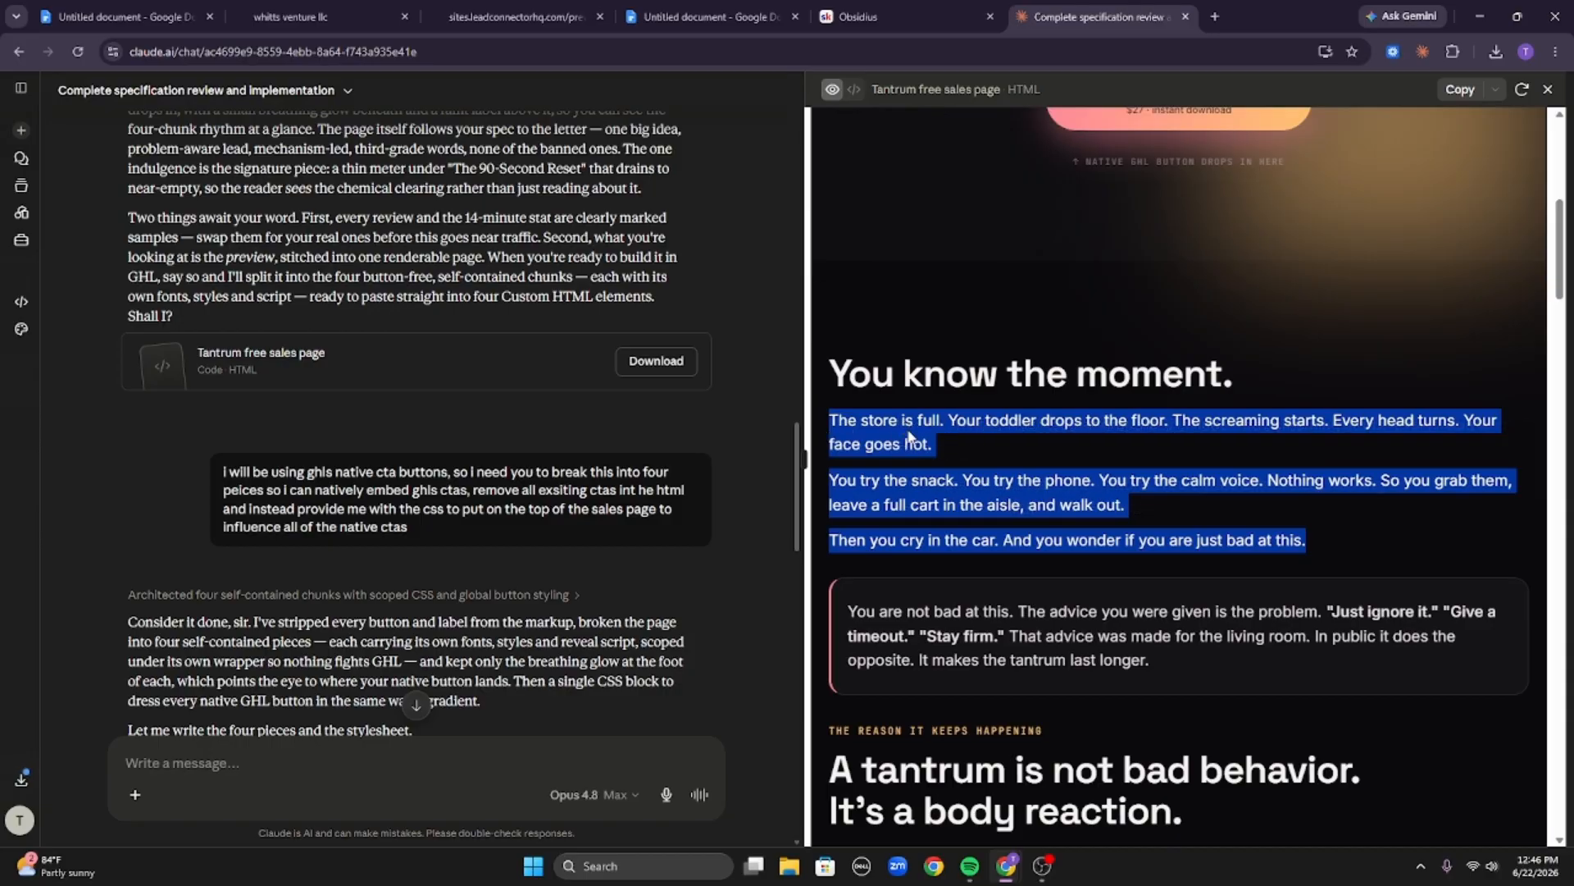
click(857, 412)
drag(826, 424, 1340, 543)
scroll(1330, 538, down, 3)
triple_click(1107, 390)
click(1106, 389)
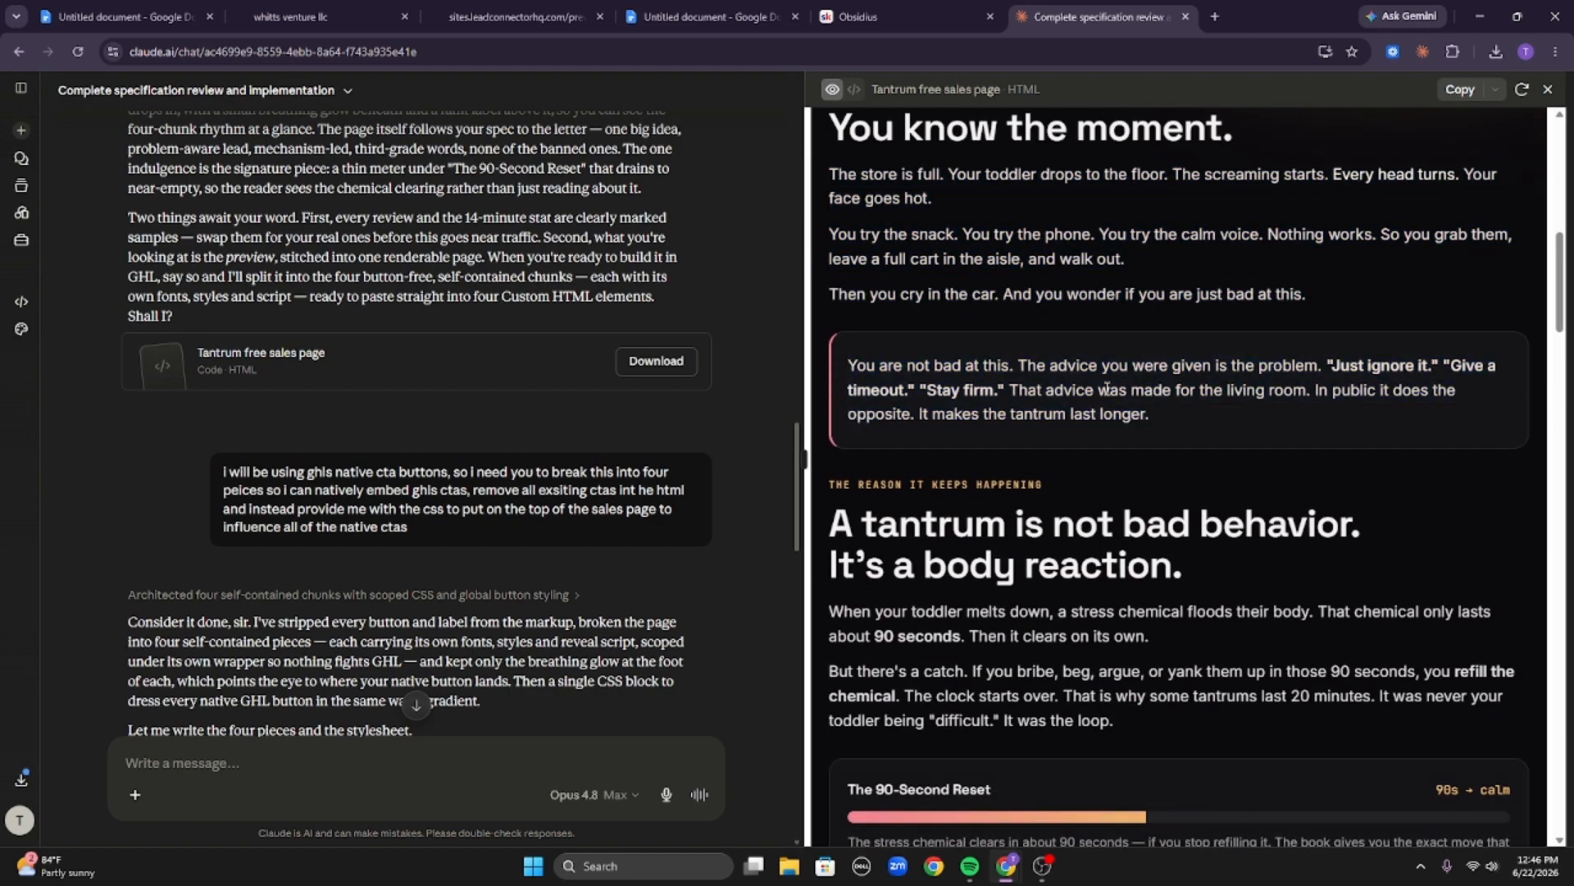
Scroll back to the hero and highlight the story paragraphs, the eyebrow label and the headline again.
scroll(970, 492, up, 5)
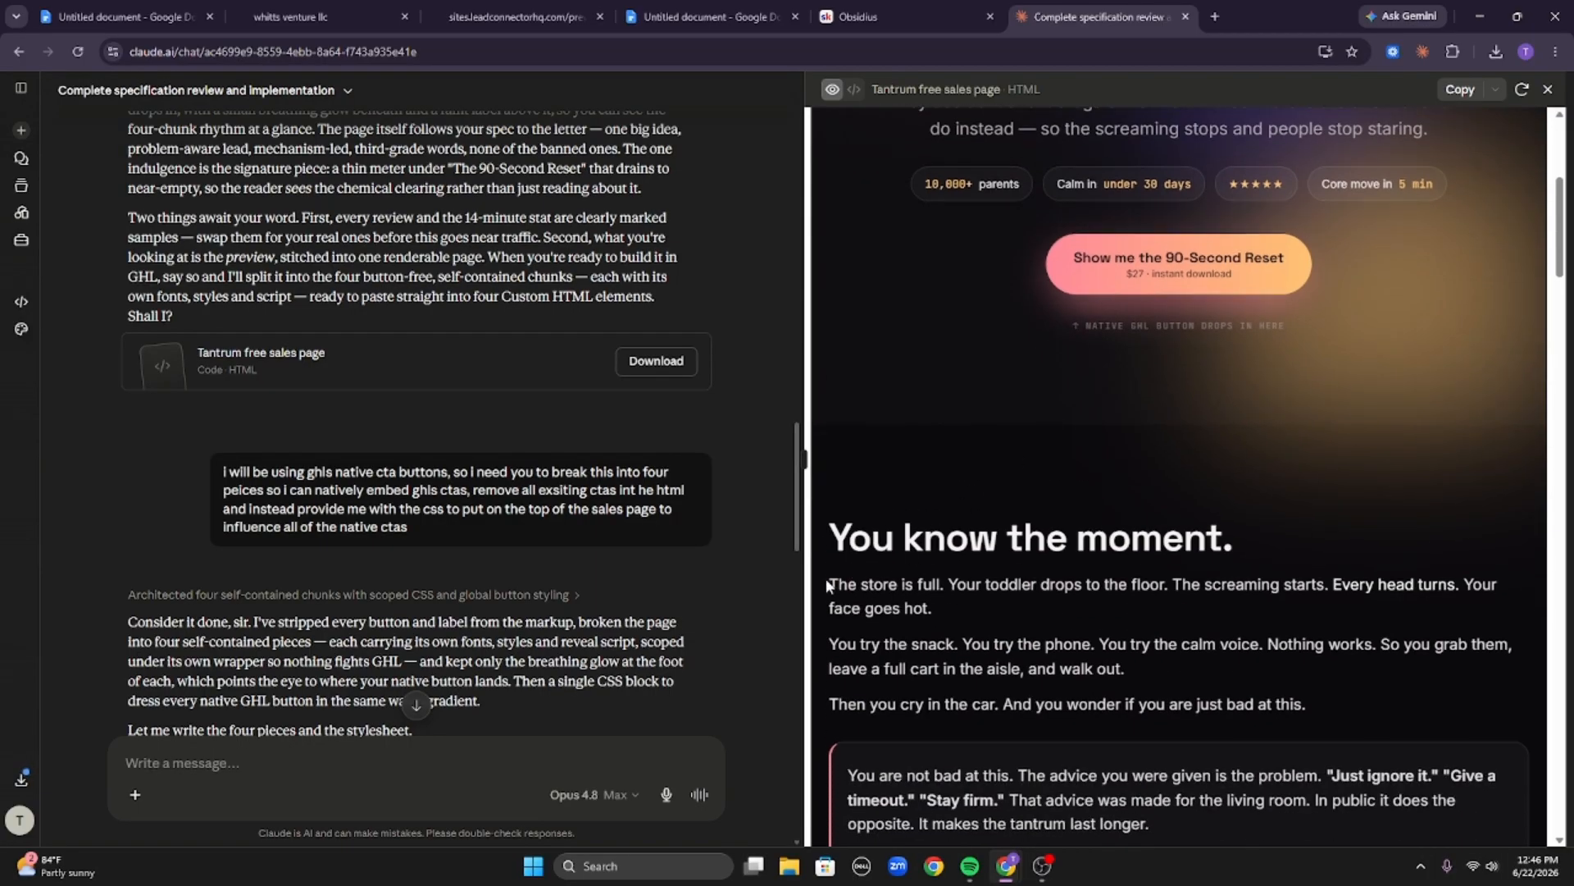
drag(828, 585, 1304, 705)
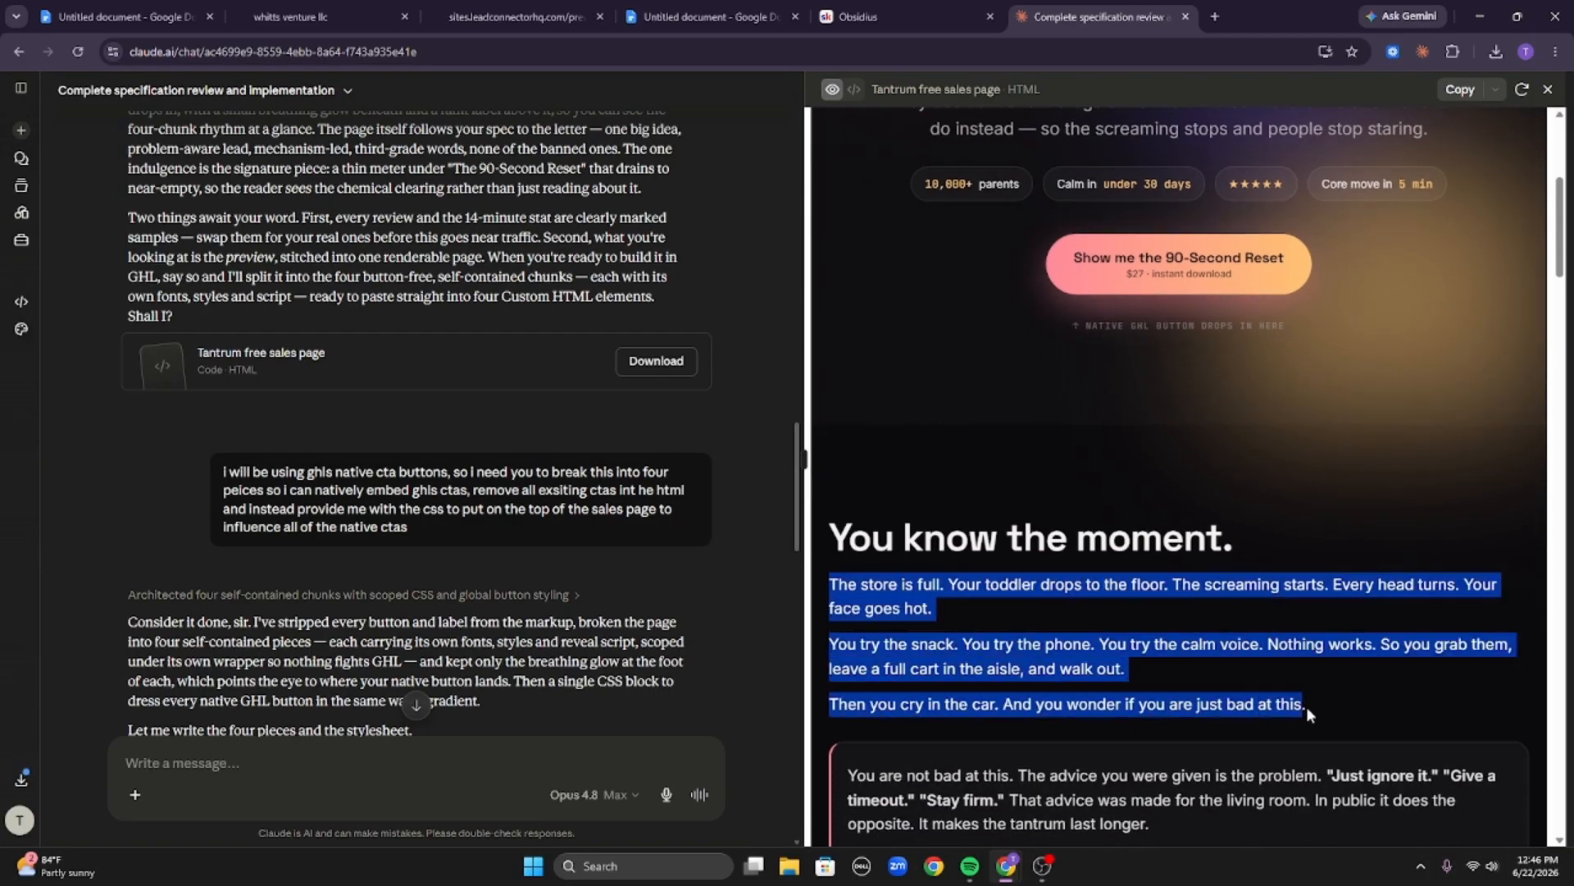
scroll(1312, 704, up, 5)
drag(1099, 231, 1319, 234)
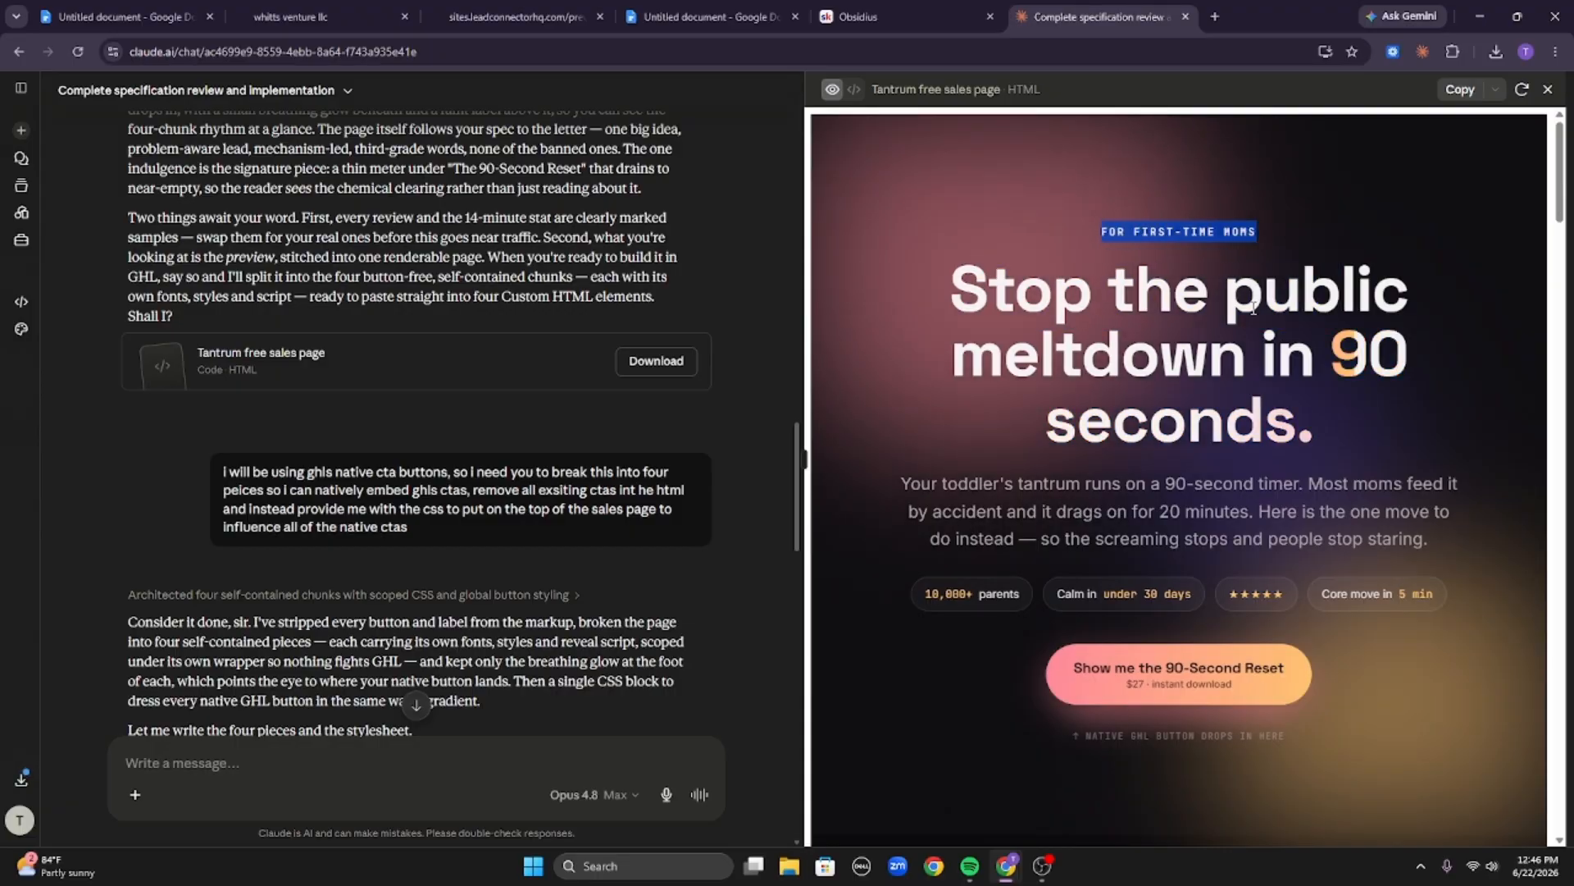
scroll(1252, 308, down, 1)
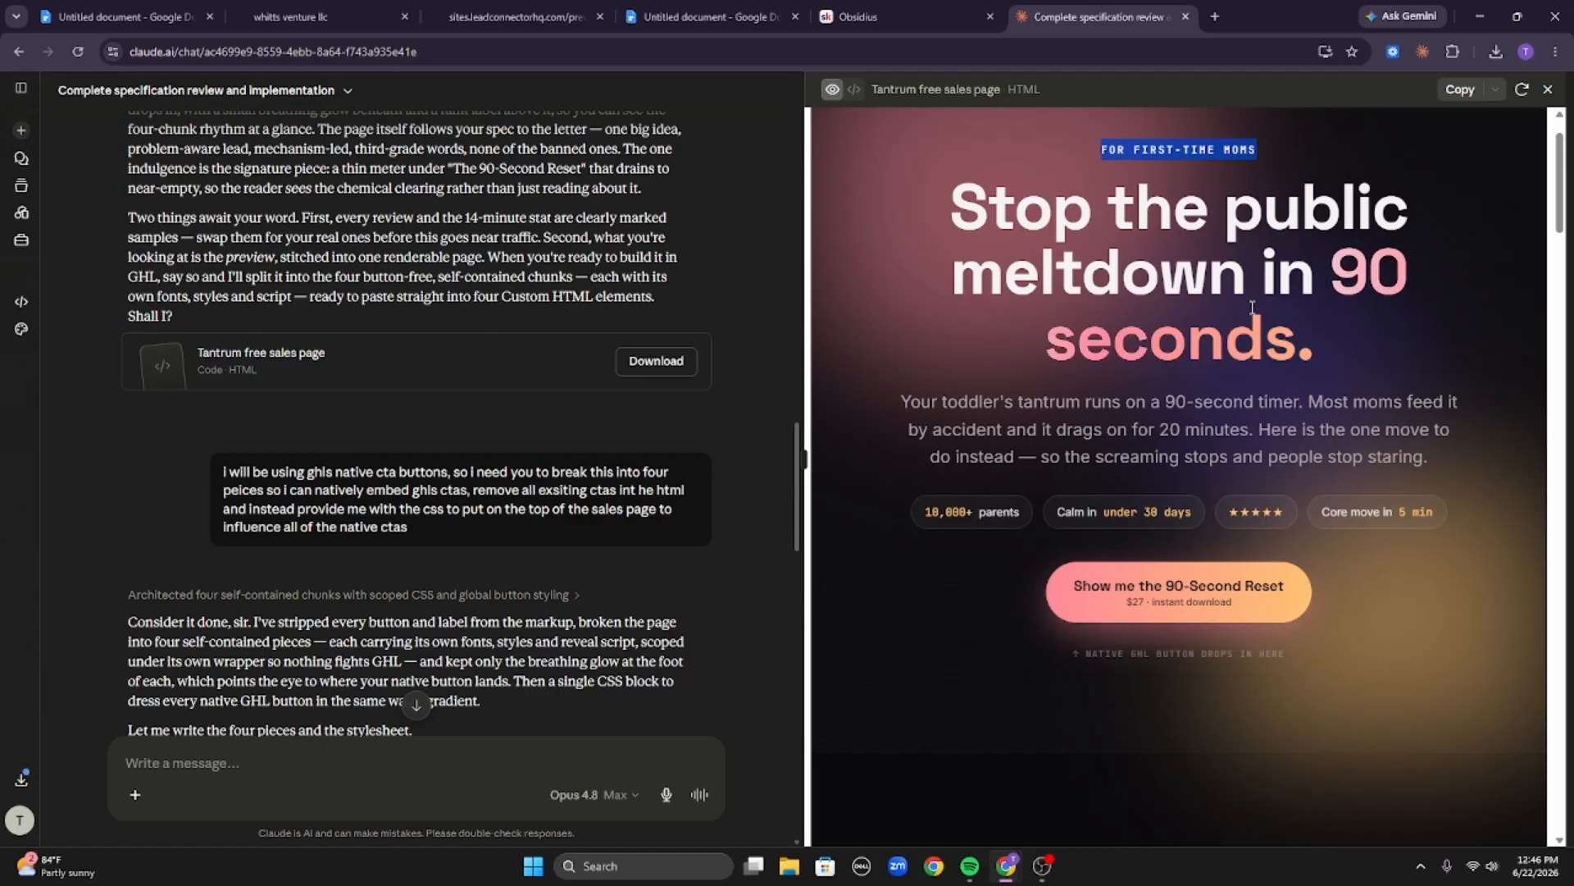
scroll(1309, 403, up, 1)
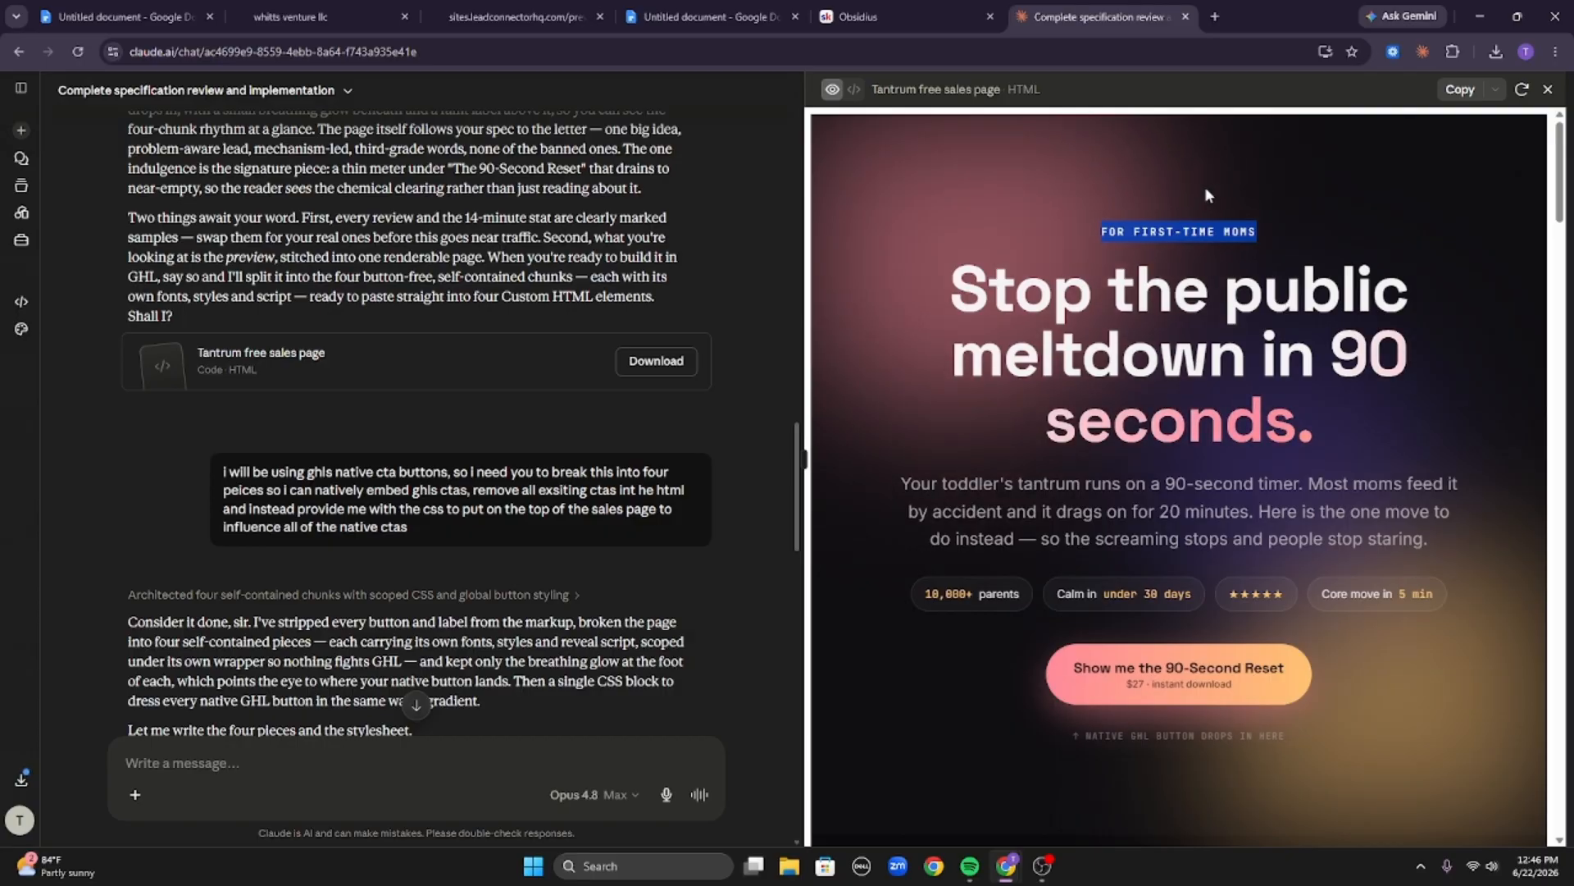
triple_click(1221, 231)
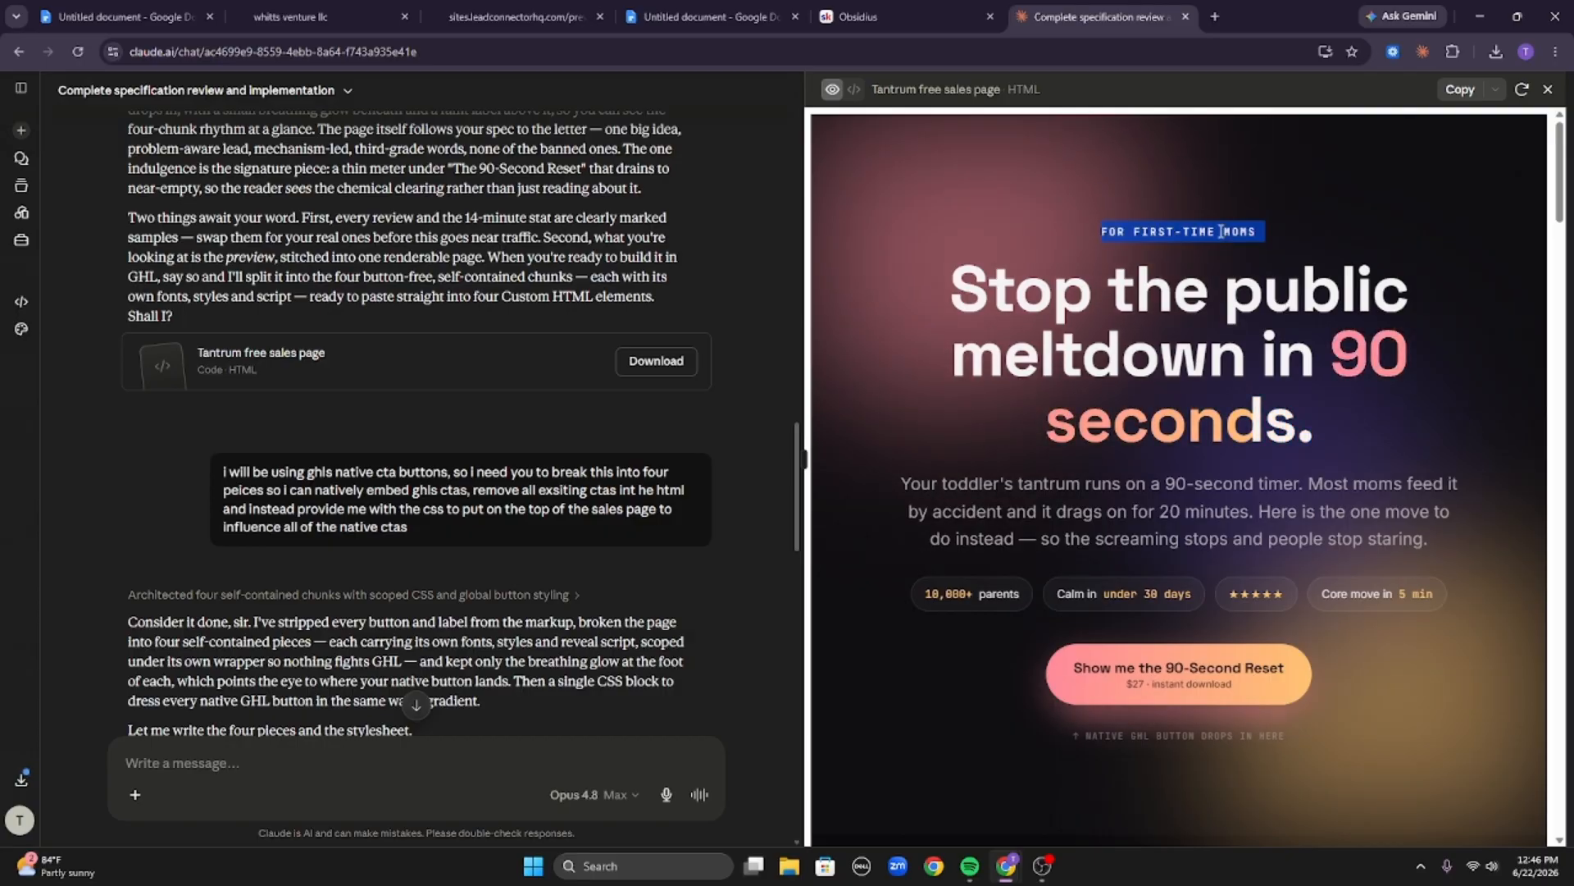
click(1221, 231)
drag(1080, 228, 1327, 431)
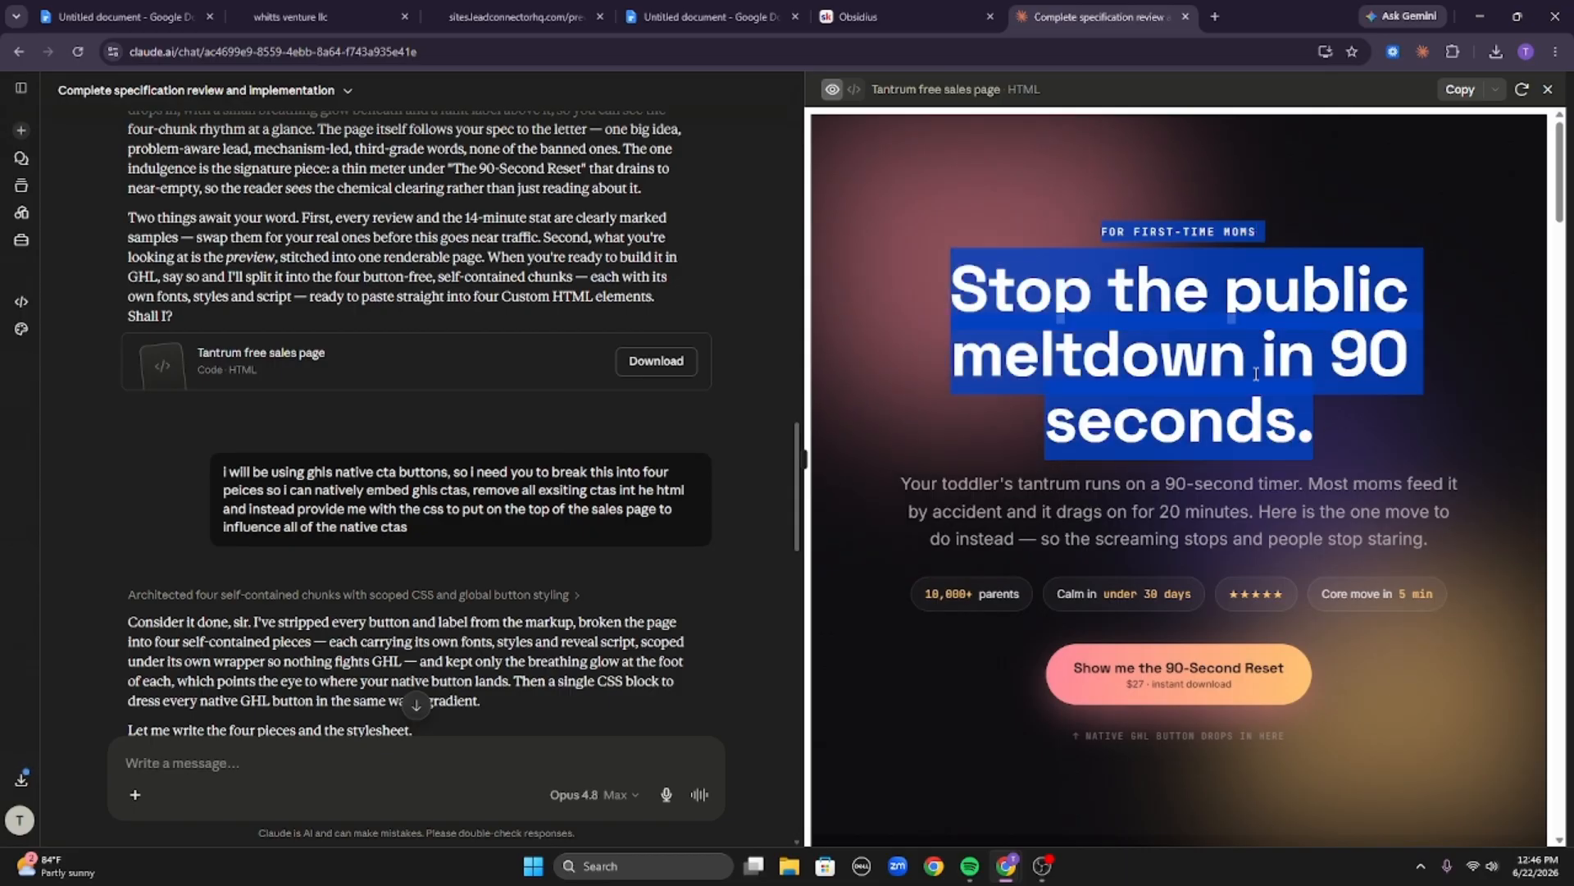
Highlight the hero headline, the eyebrow label and the opening story paragraphs in the preview to compare their copy.
click(1145, 239)
drag(1093, 232, 1340, 421)
scroll(1340, 423, down, 9)
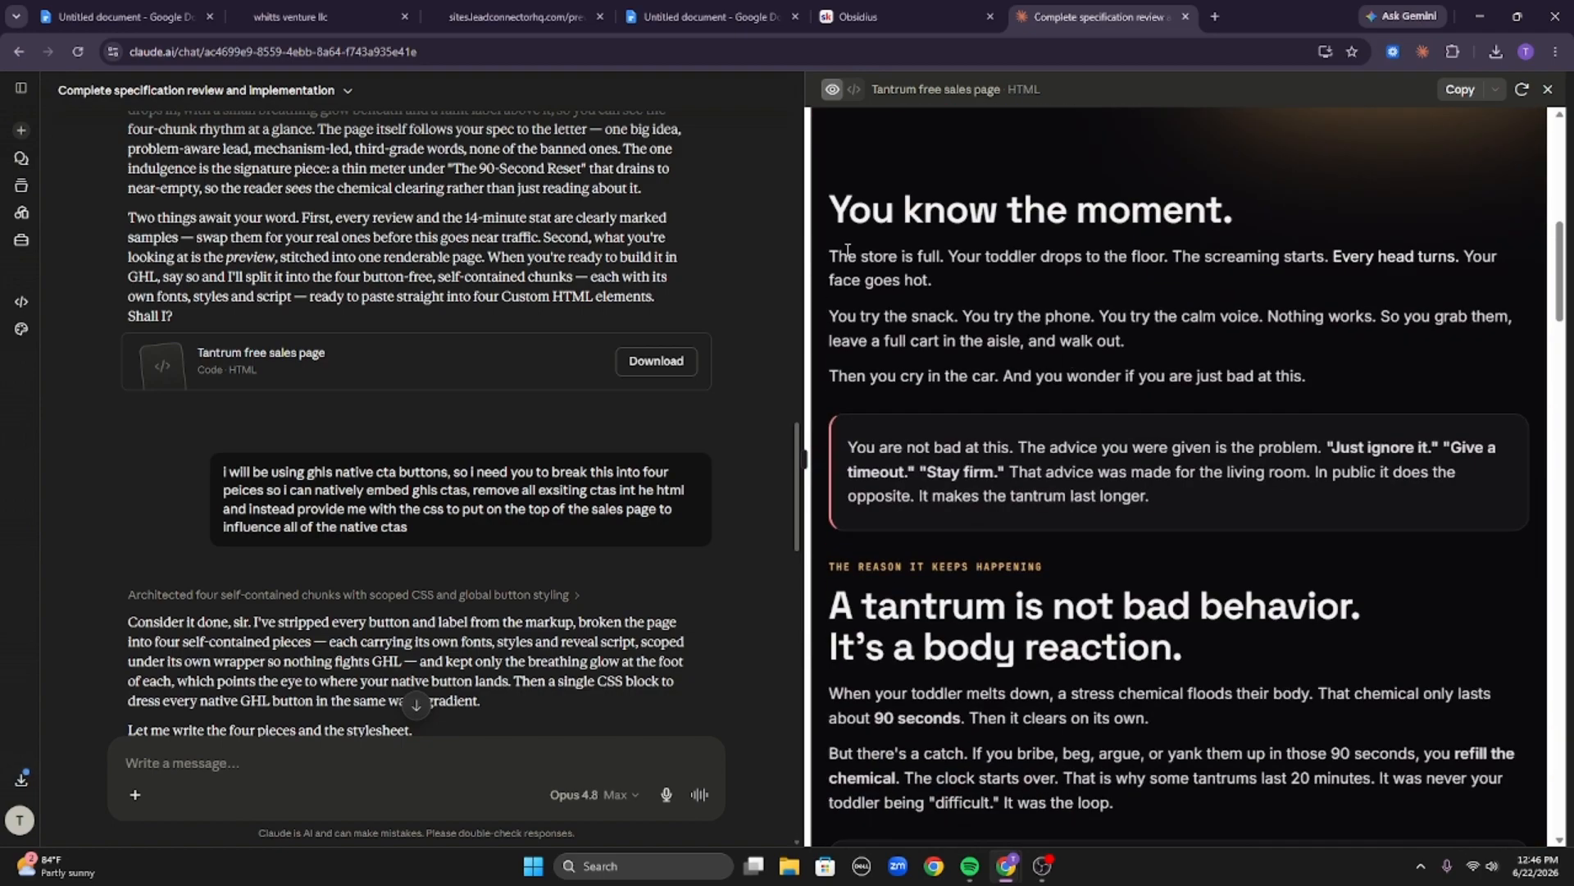
drag(828, 250, 1148, 410)
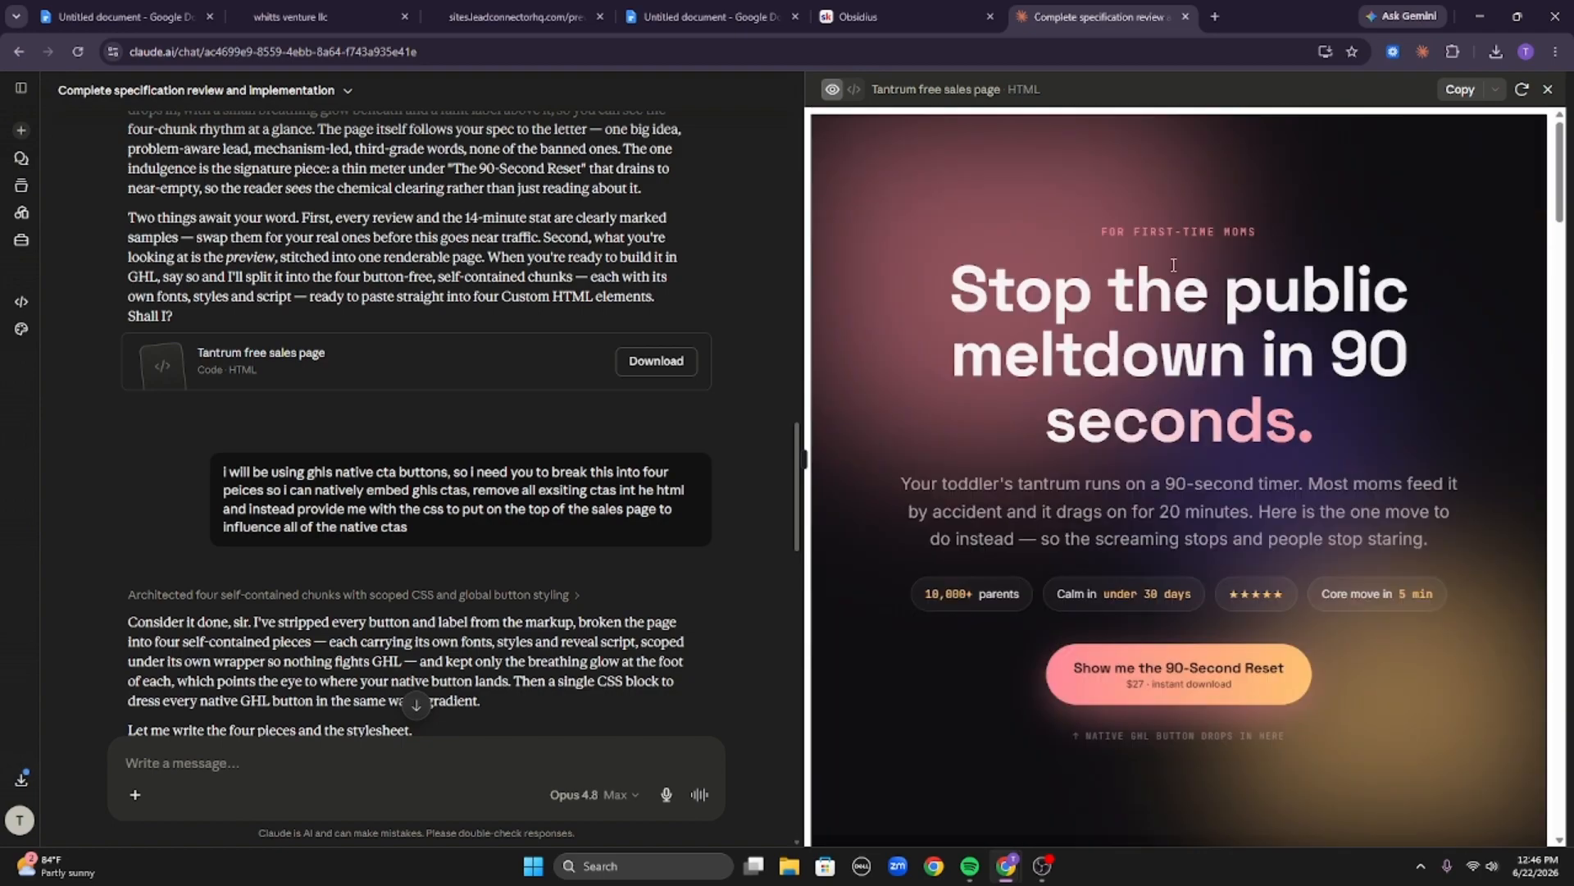
drag(1103, 229, 1263, 235)
scroll(1076, 225, down, 1)
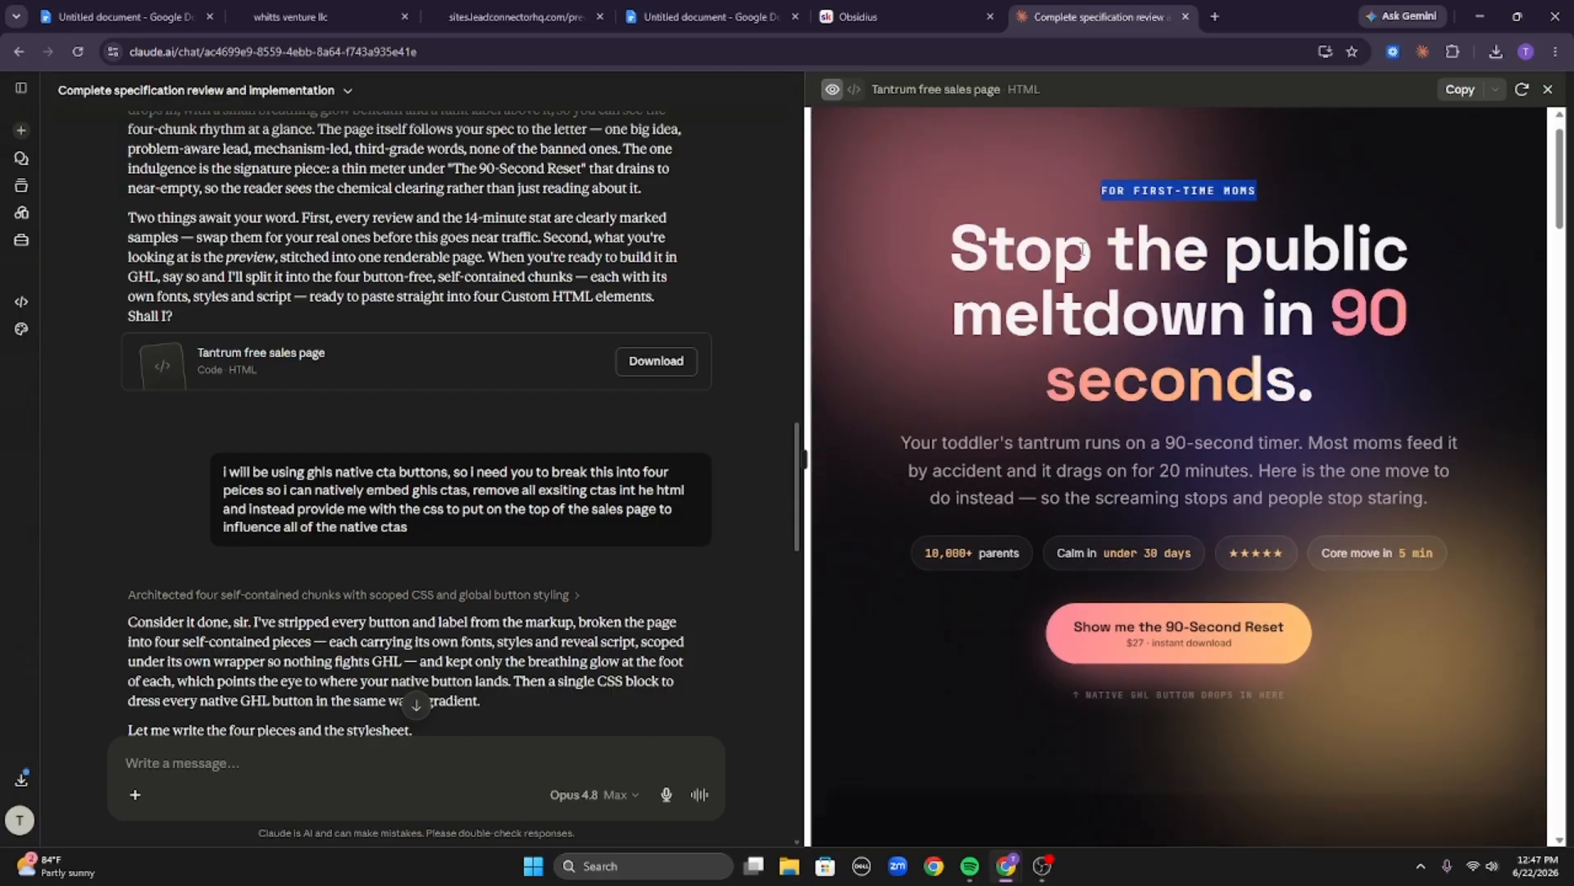
drag(925, 159, 1363, 354)
scroll(1357, 340, down, 5)
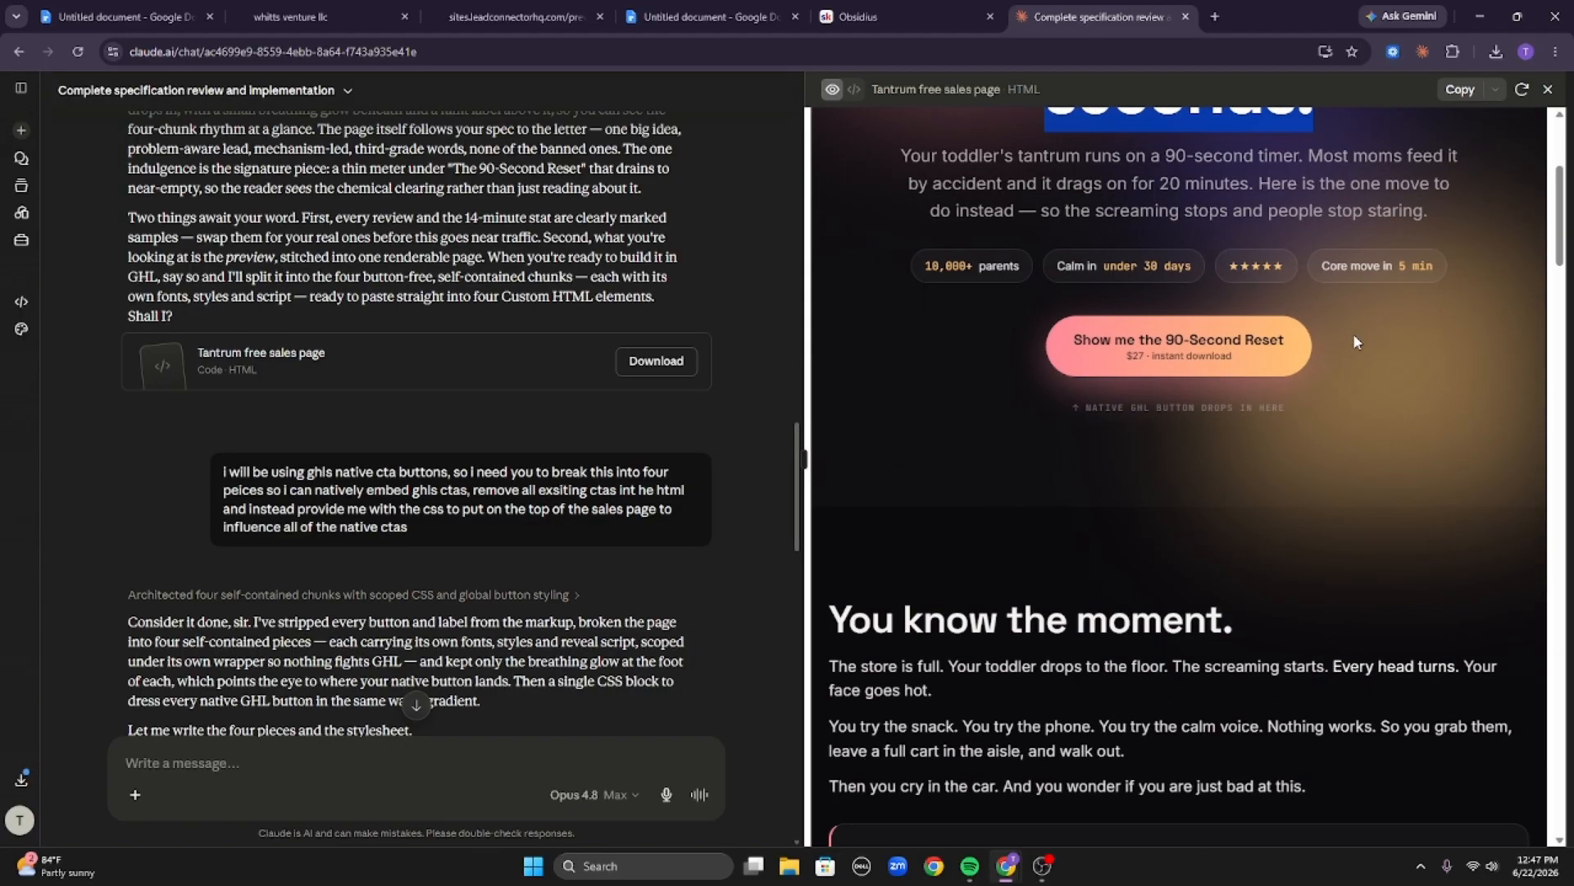
scroll(1230, 326, up, 5)
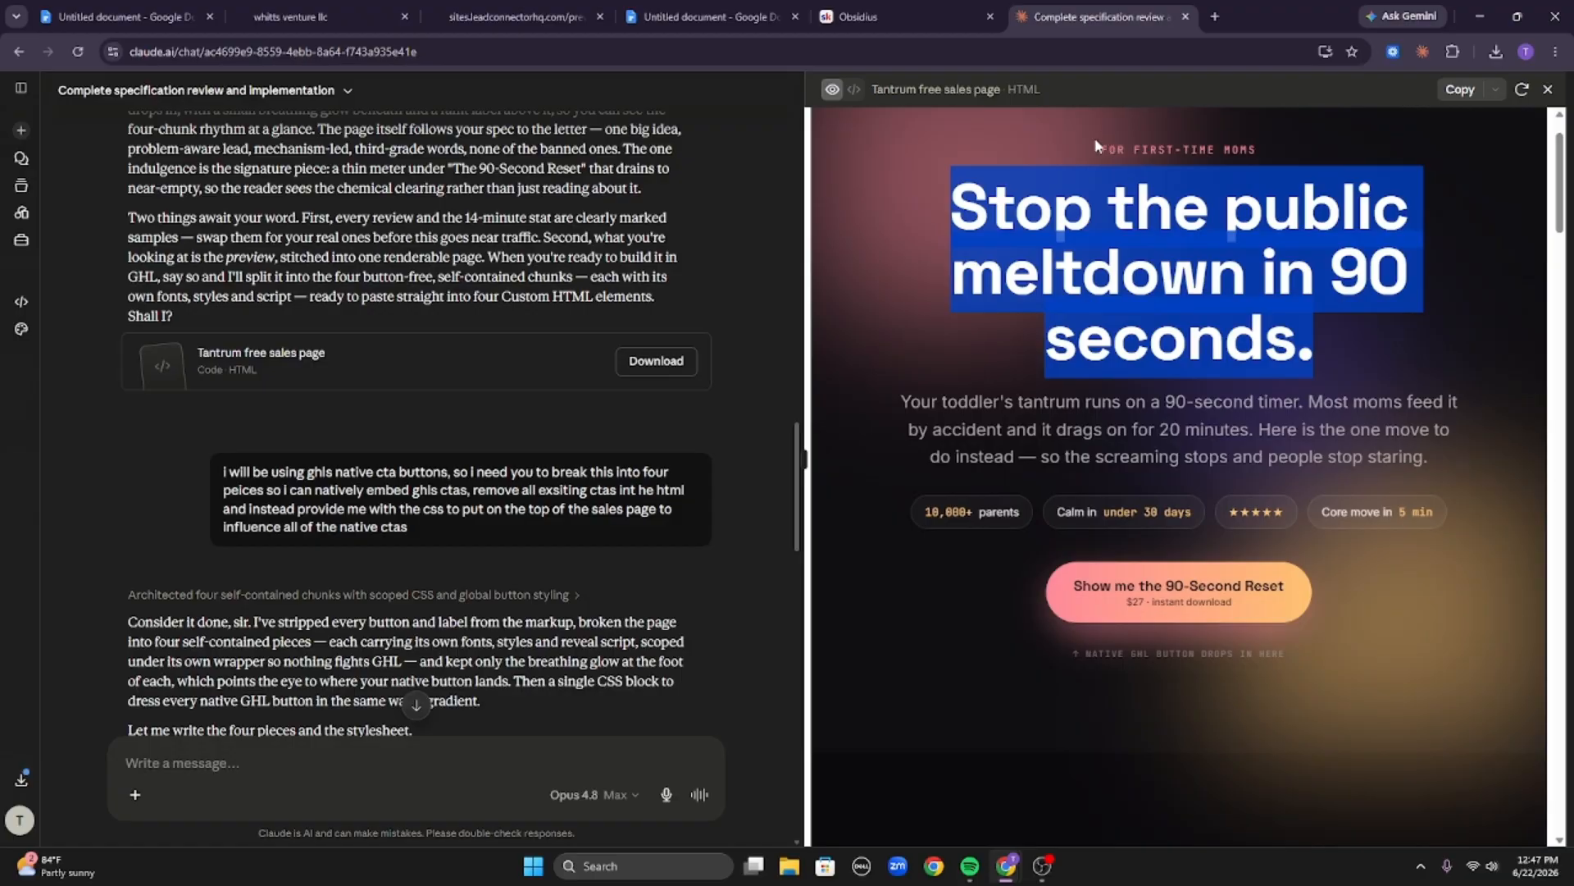
drag(1096, 145, 1412, 340)
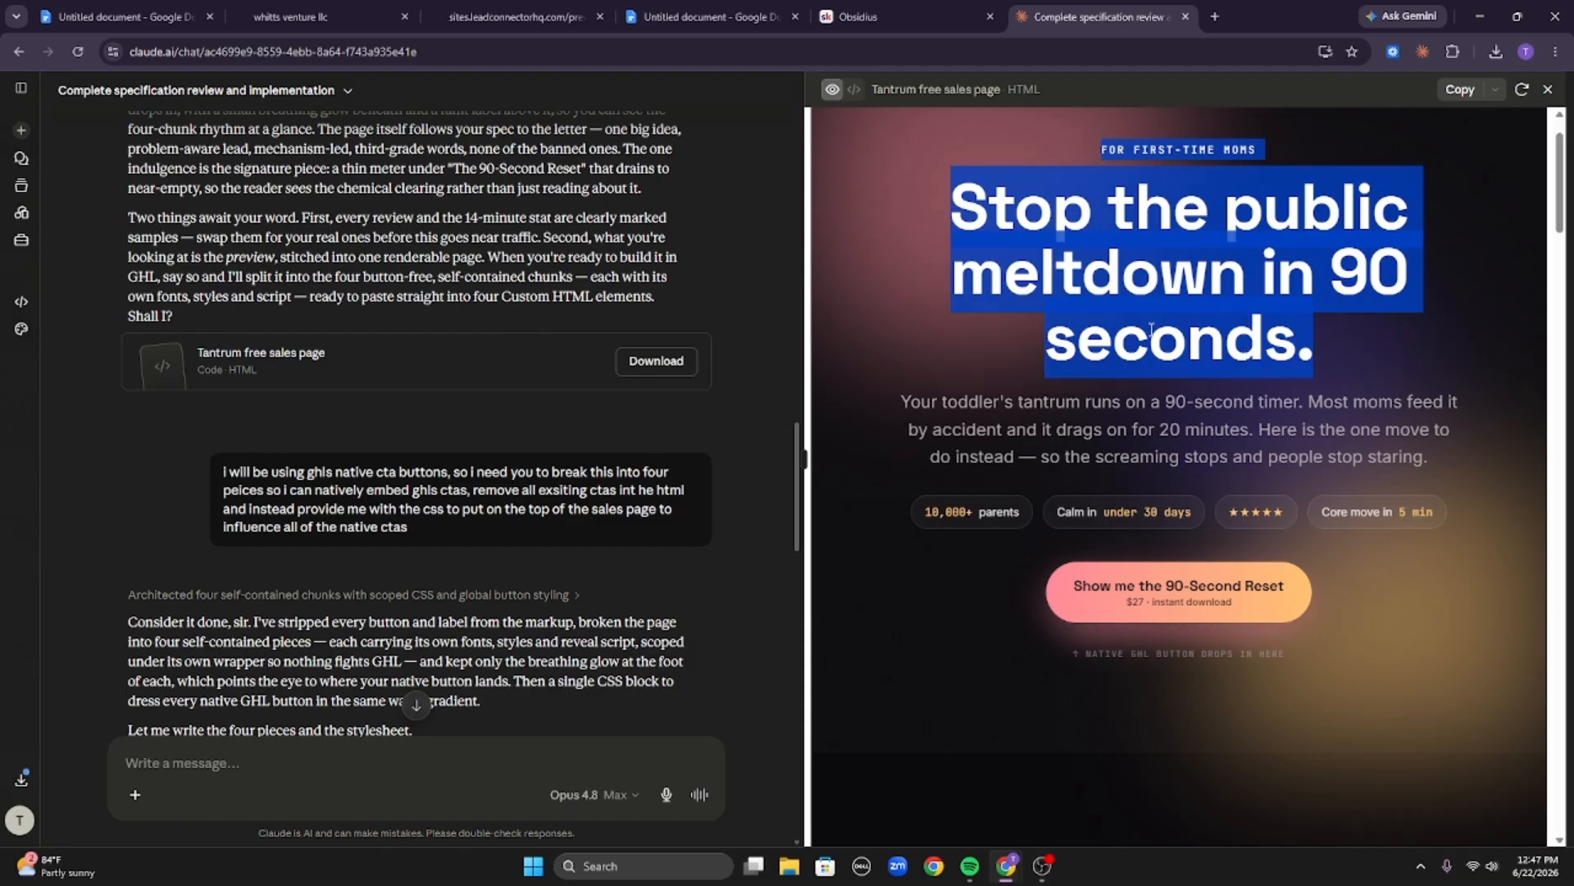
Scroll down and highlight the callout paragraph and The 90-Second Reset meter caption to examine them.
scroll(1040, 303, down, 6)
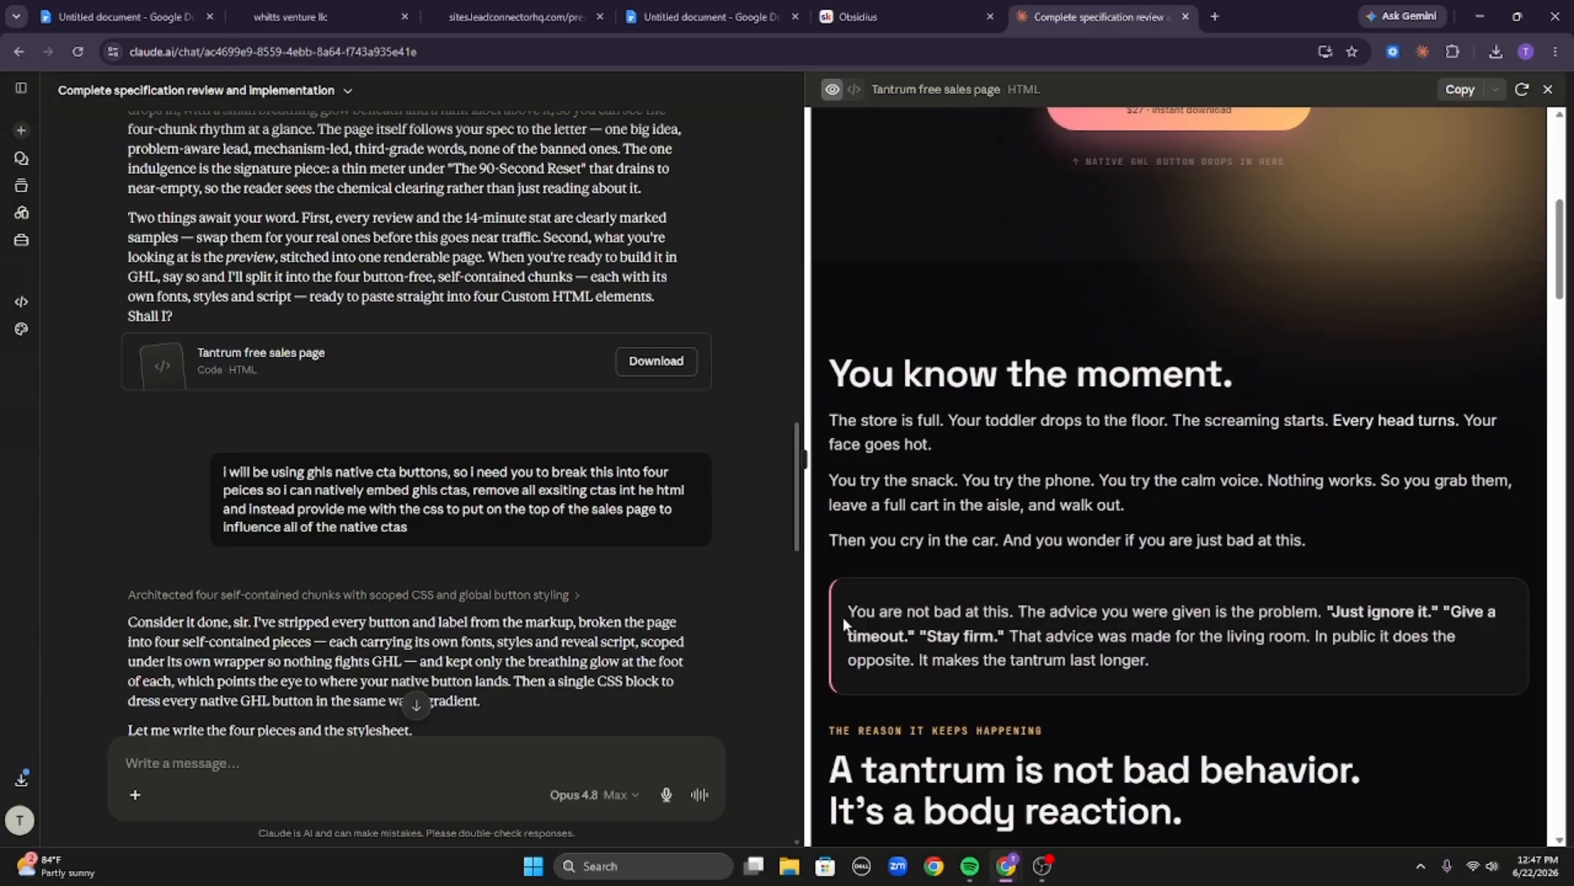
drag(844, 623, 1356, 656)
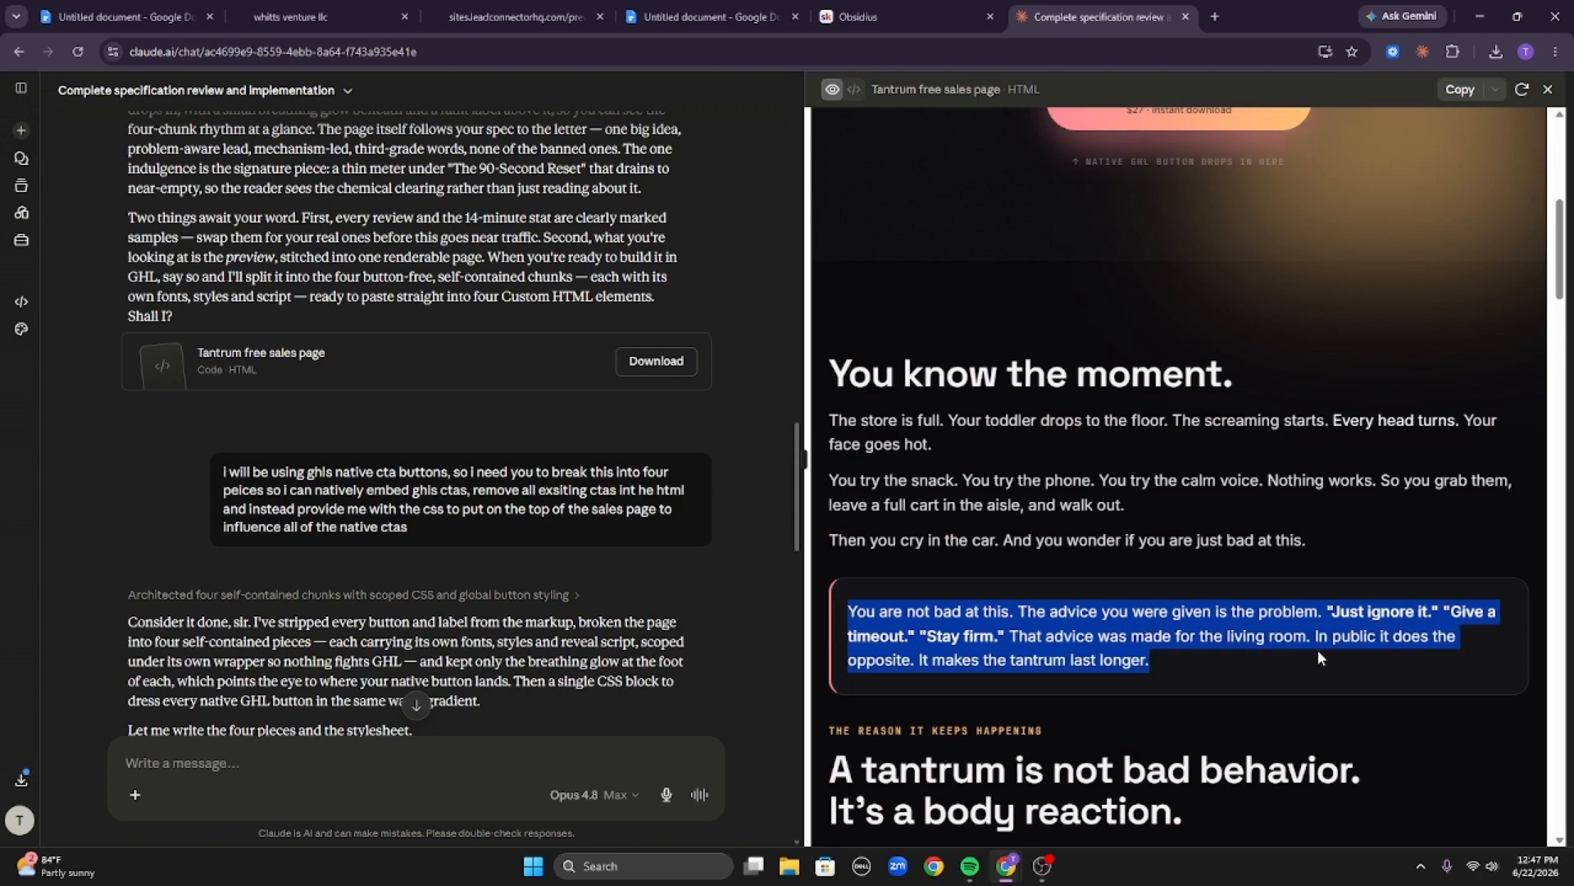
scroll(1317, 650, down, 3)
scroll(1329, 645, down, 1)
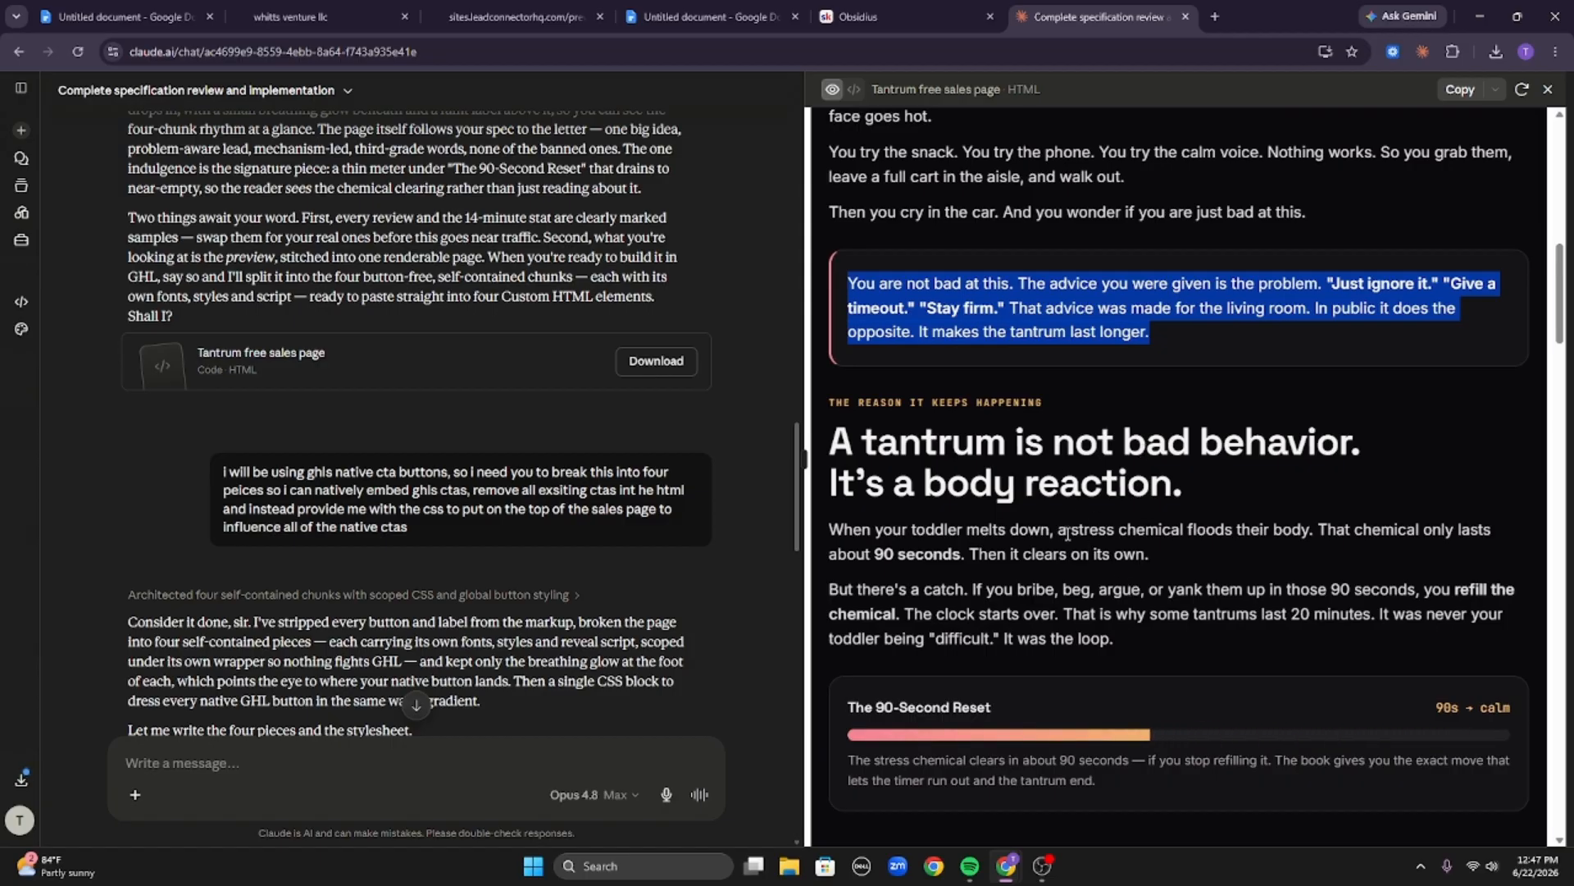
scroll(989, 534, down, 4)
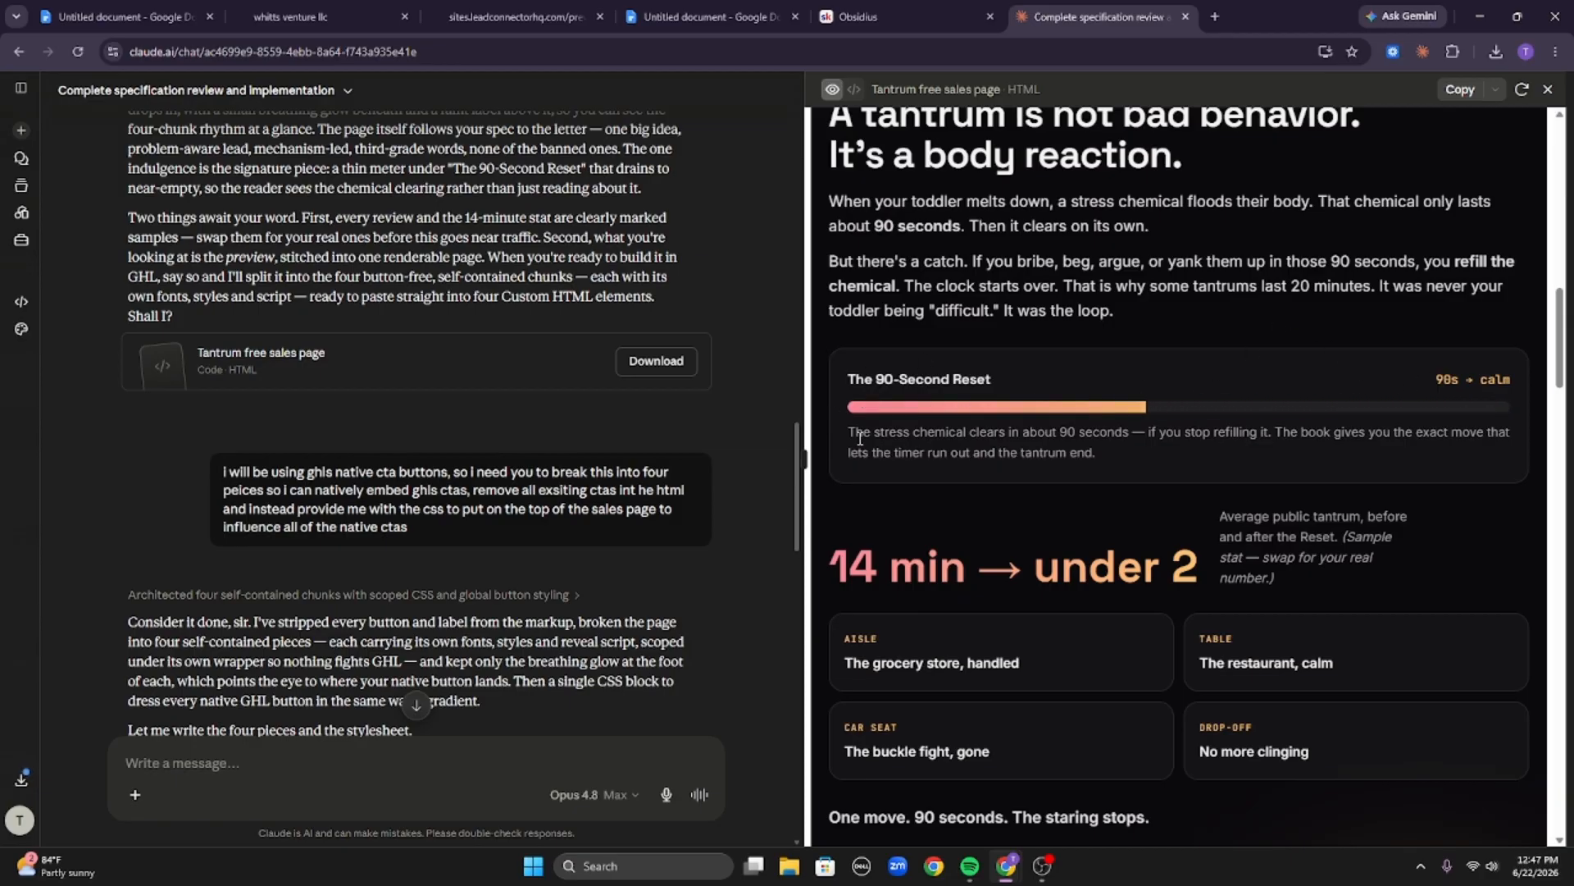
triple_click(888, 439)
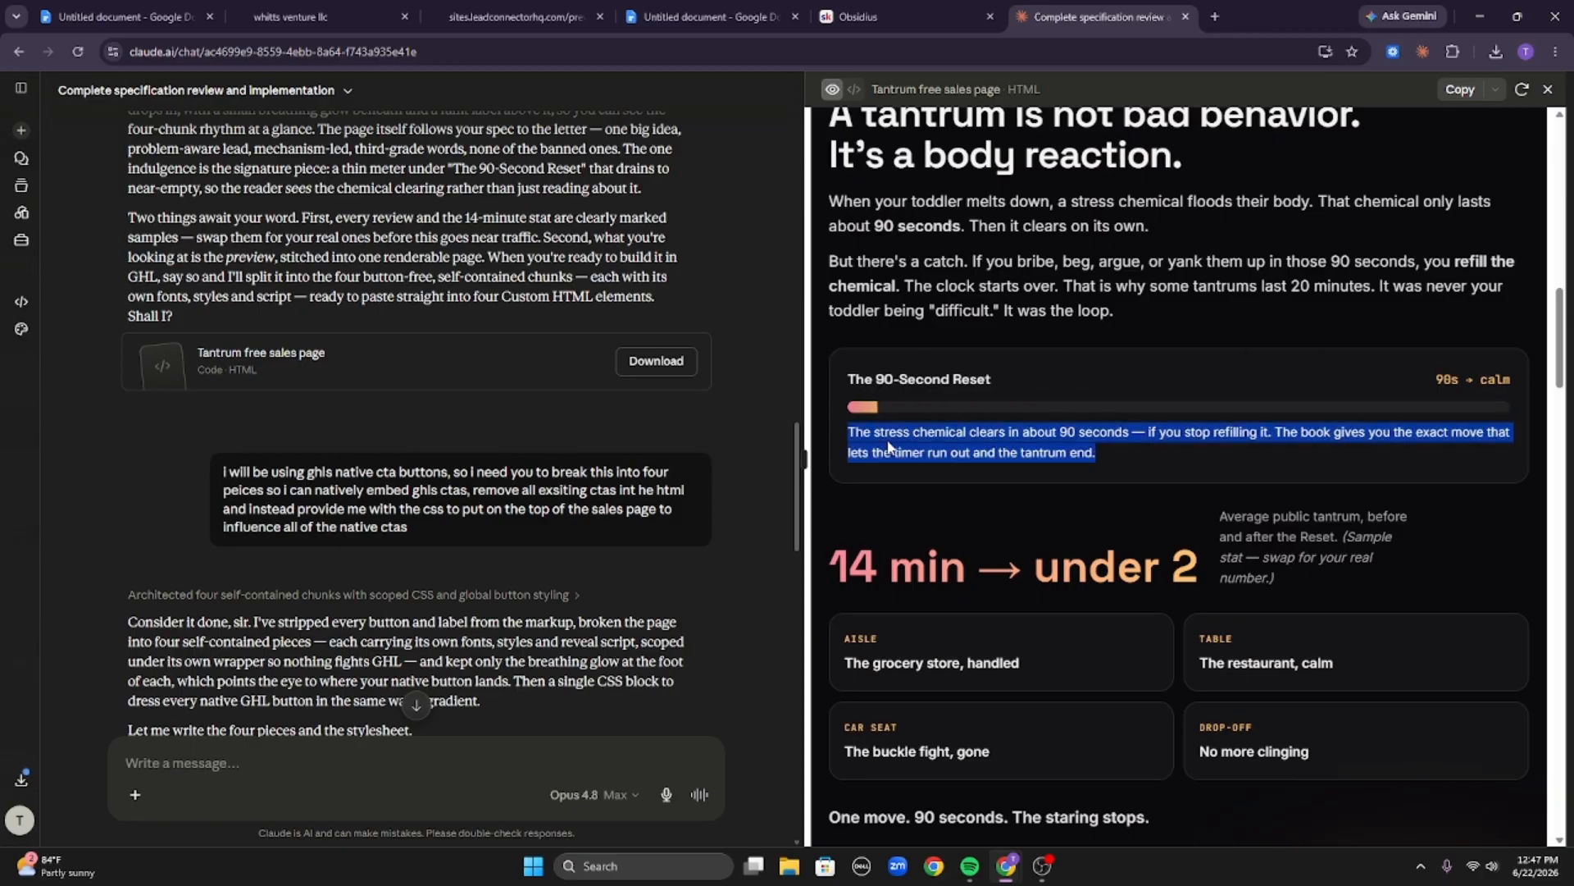
click(887, 440)
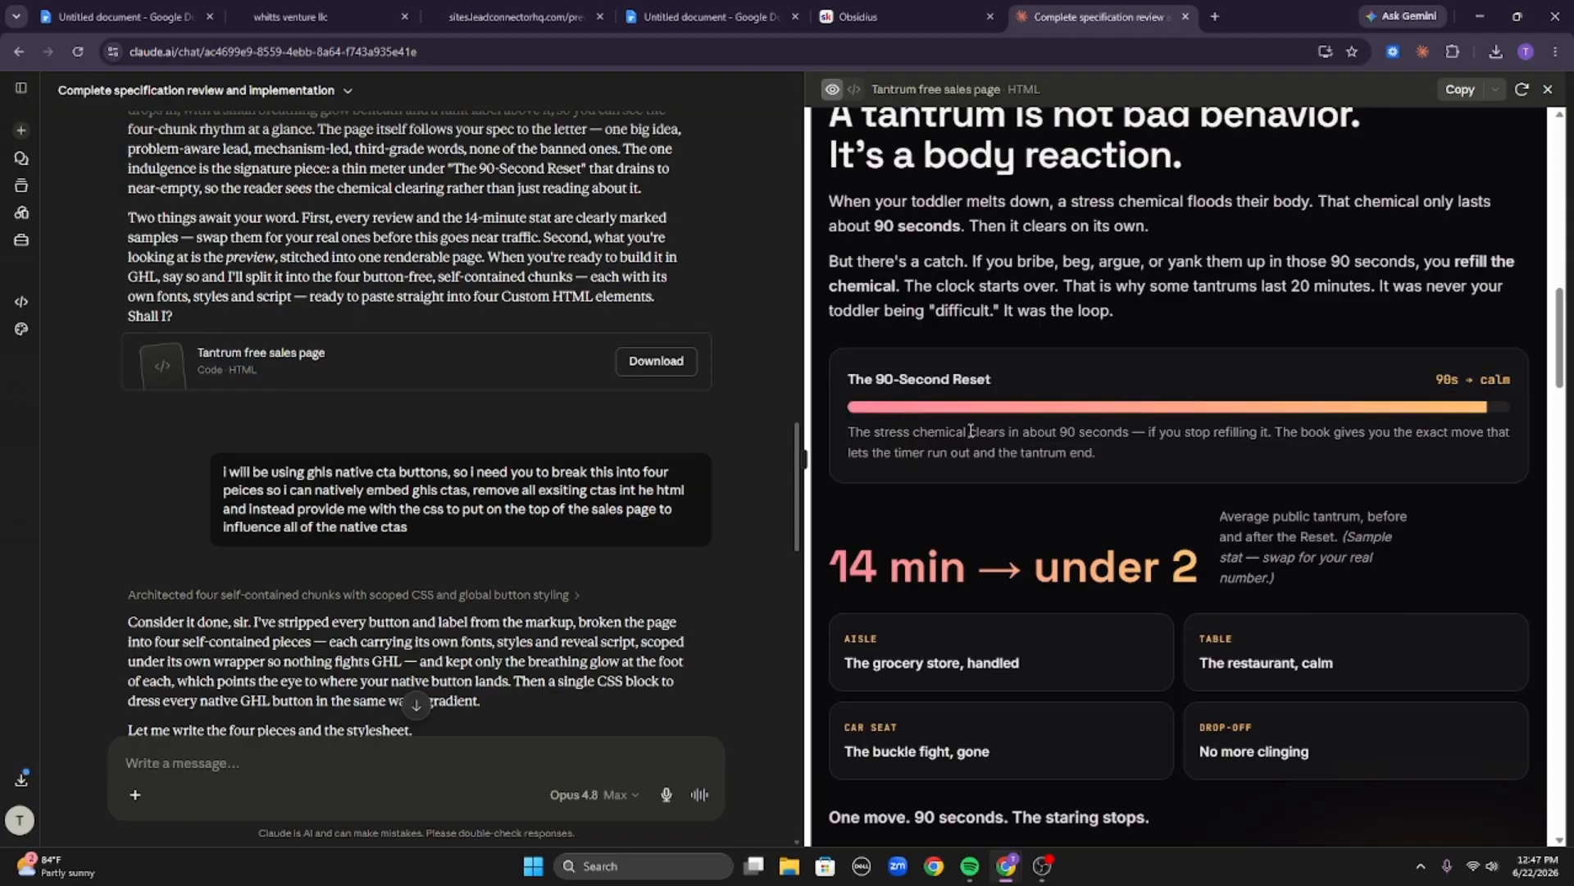
Highlight the four scenario cards and the One move. 90 seconds. The staring stops. line above the second button placeholder.
scroll(1188, 359, down, 2)
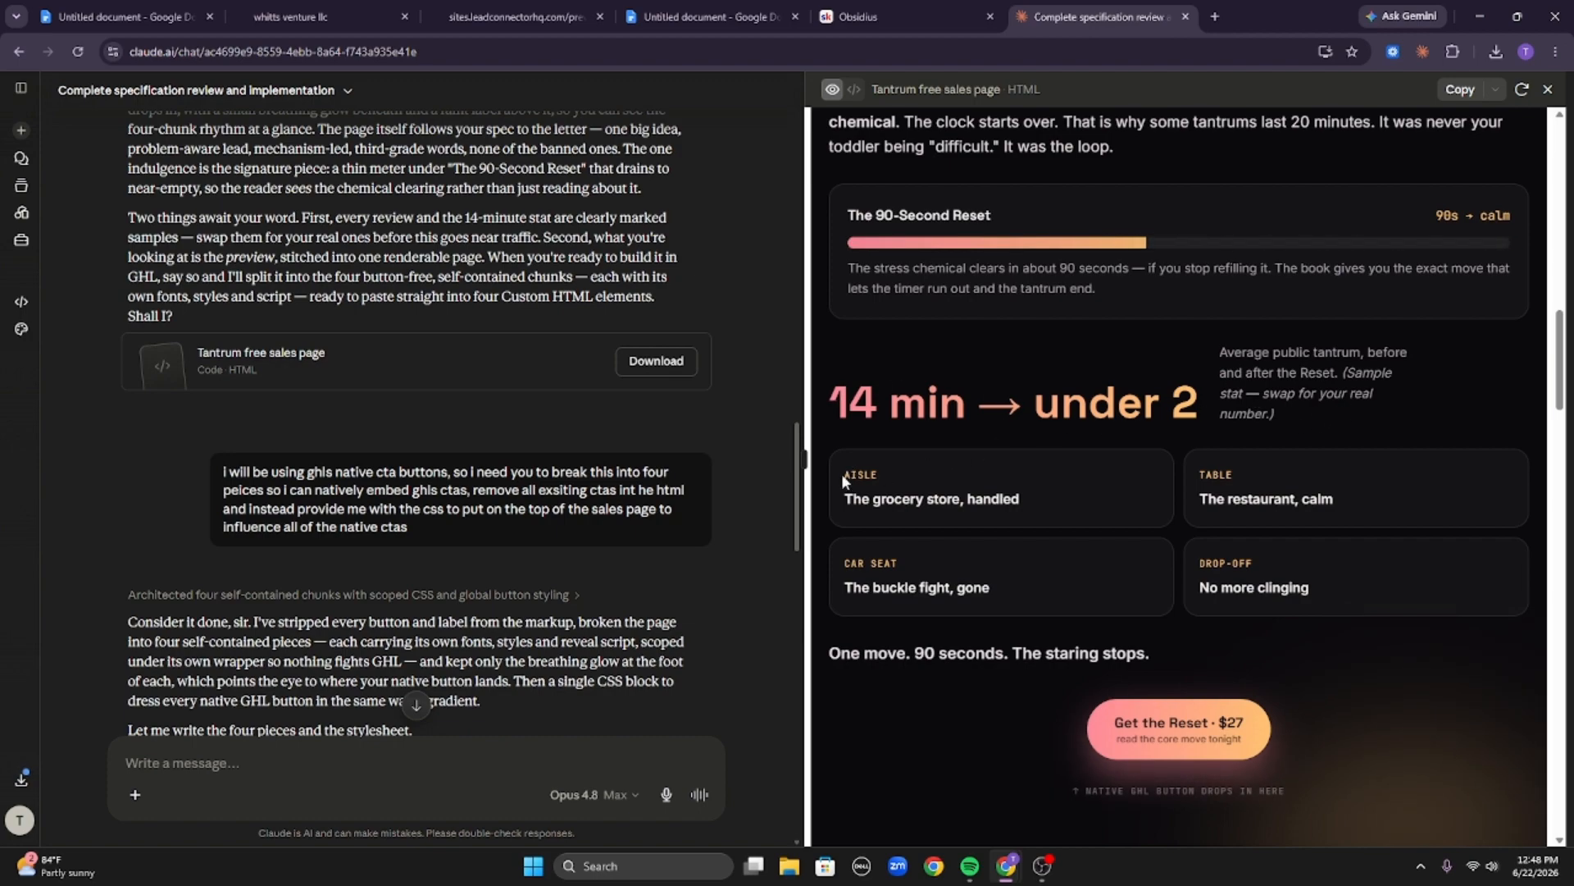
drag(843, 469, 1037, 495)
click(1000, 509)
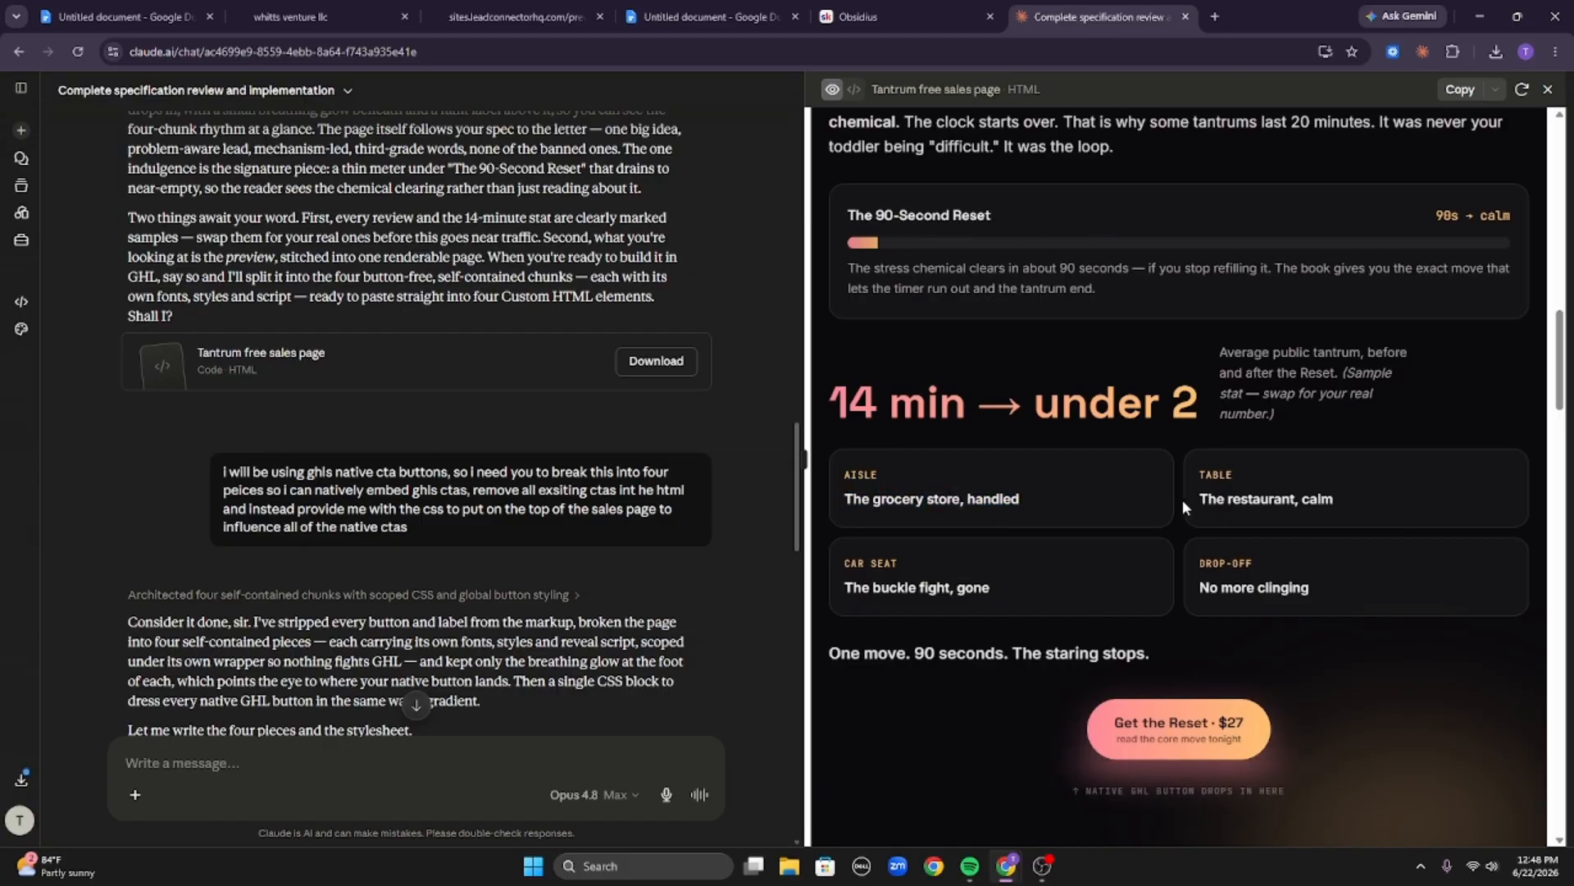
drag(1188, 474, 1352, 495)
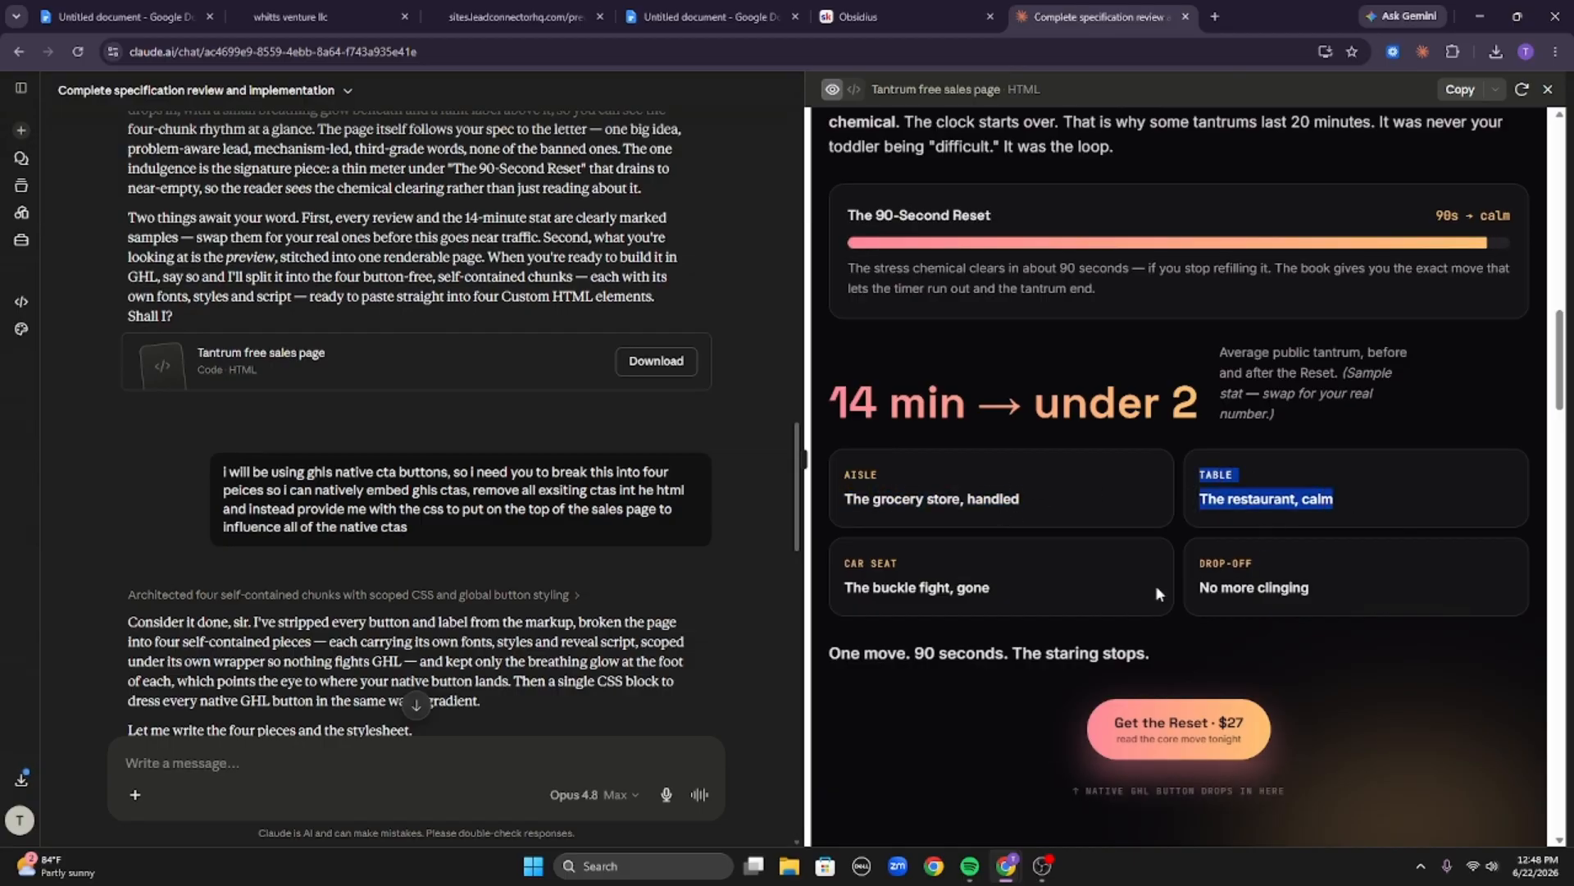
drag(845, 559, 1075, 584)
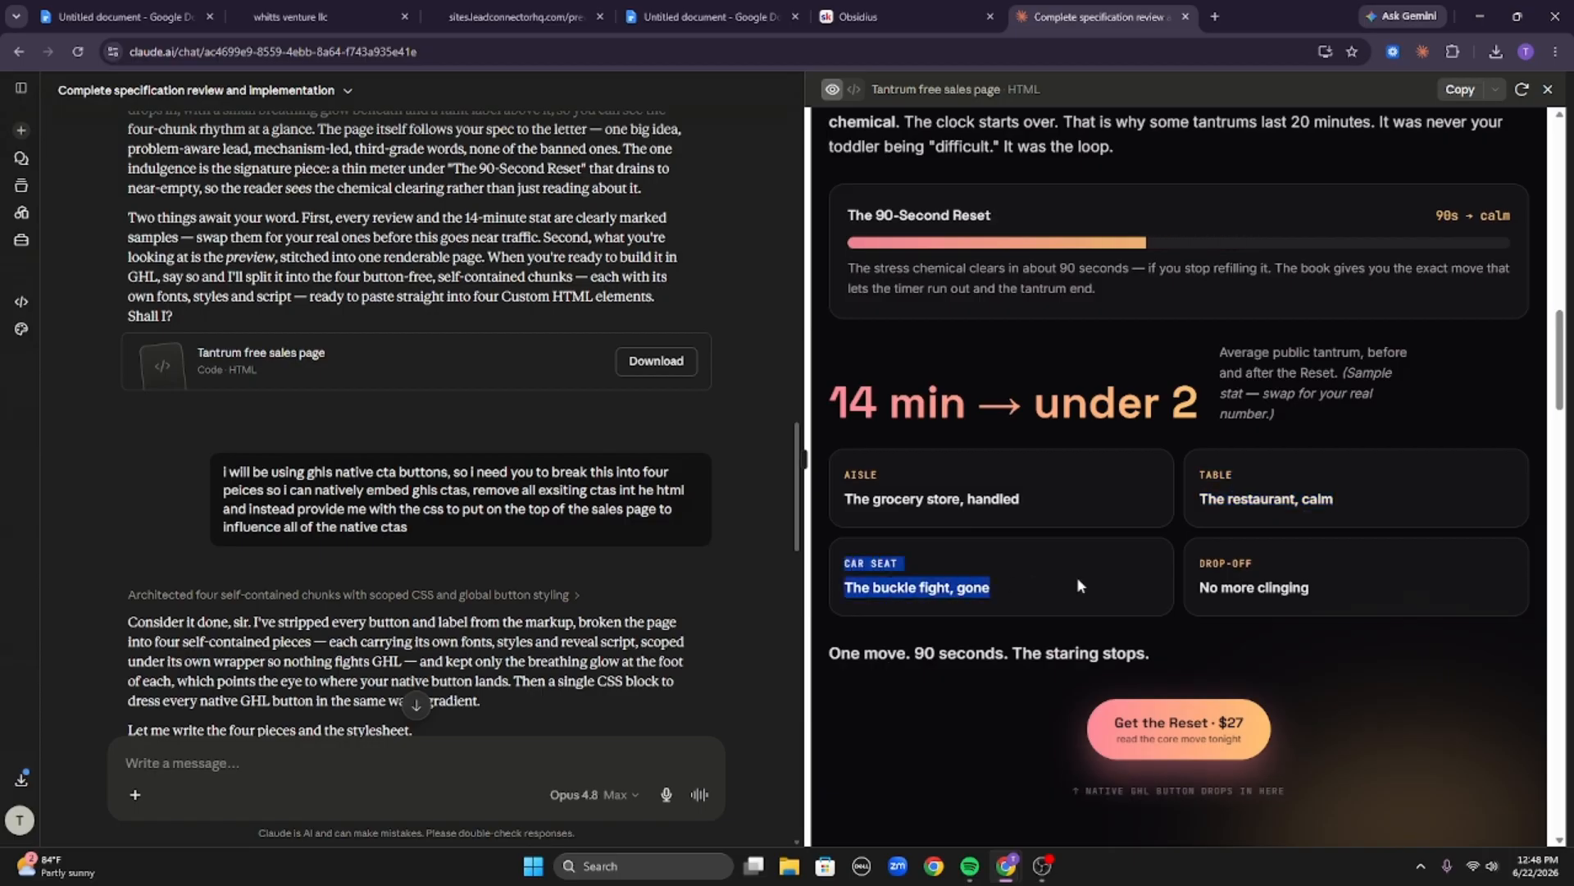
click(916, 402)
scroll(917, 401, down, 3)
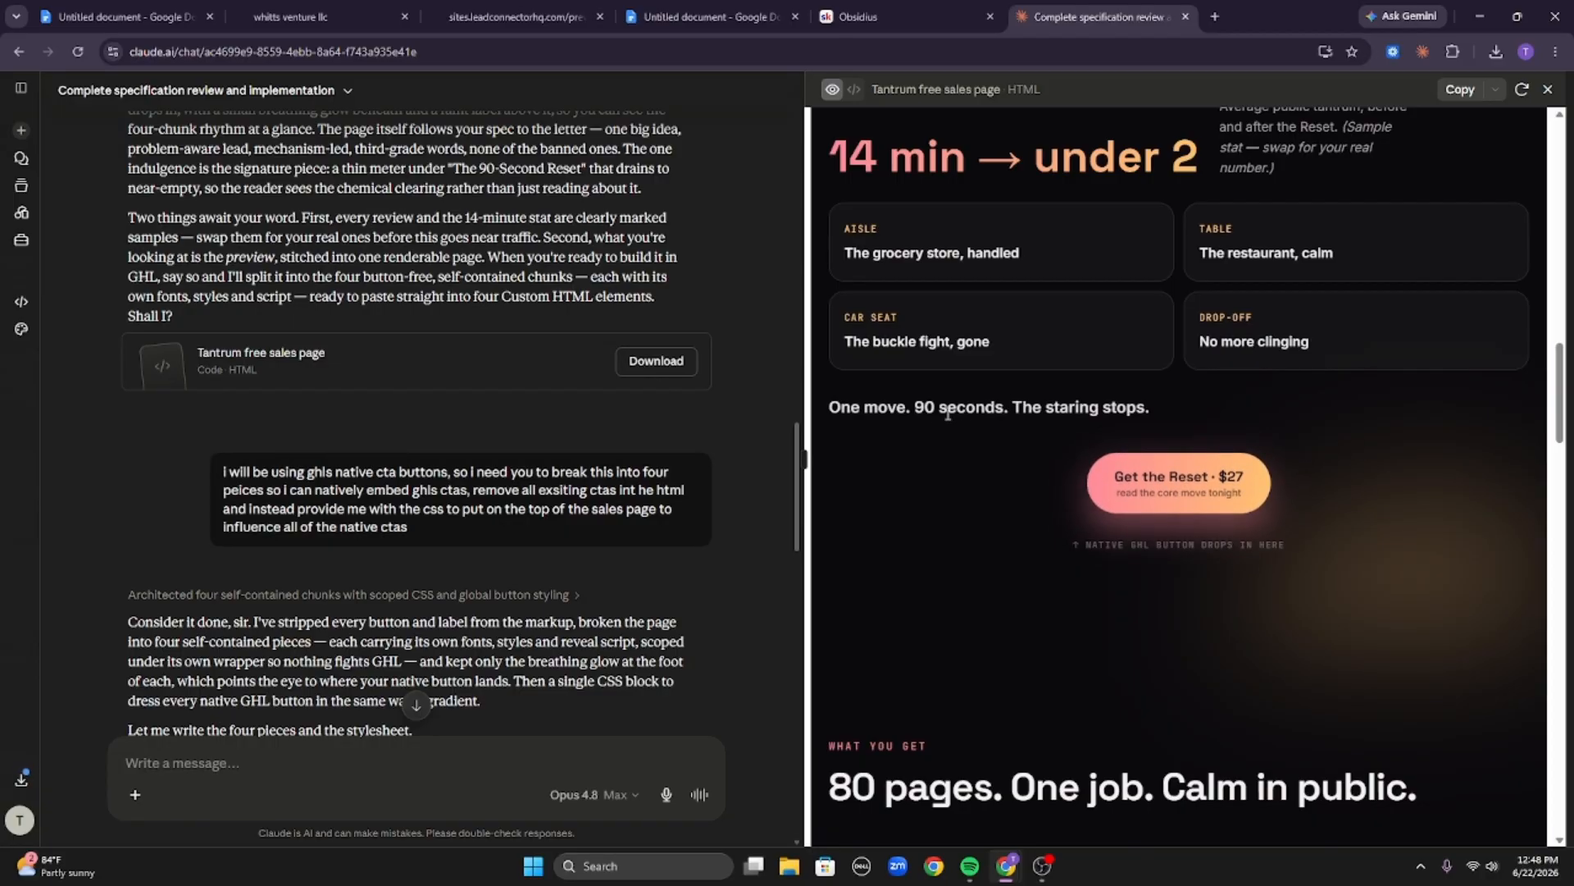
drag(831, 403, 1203, 418)
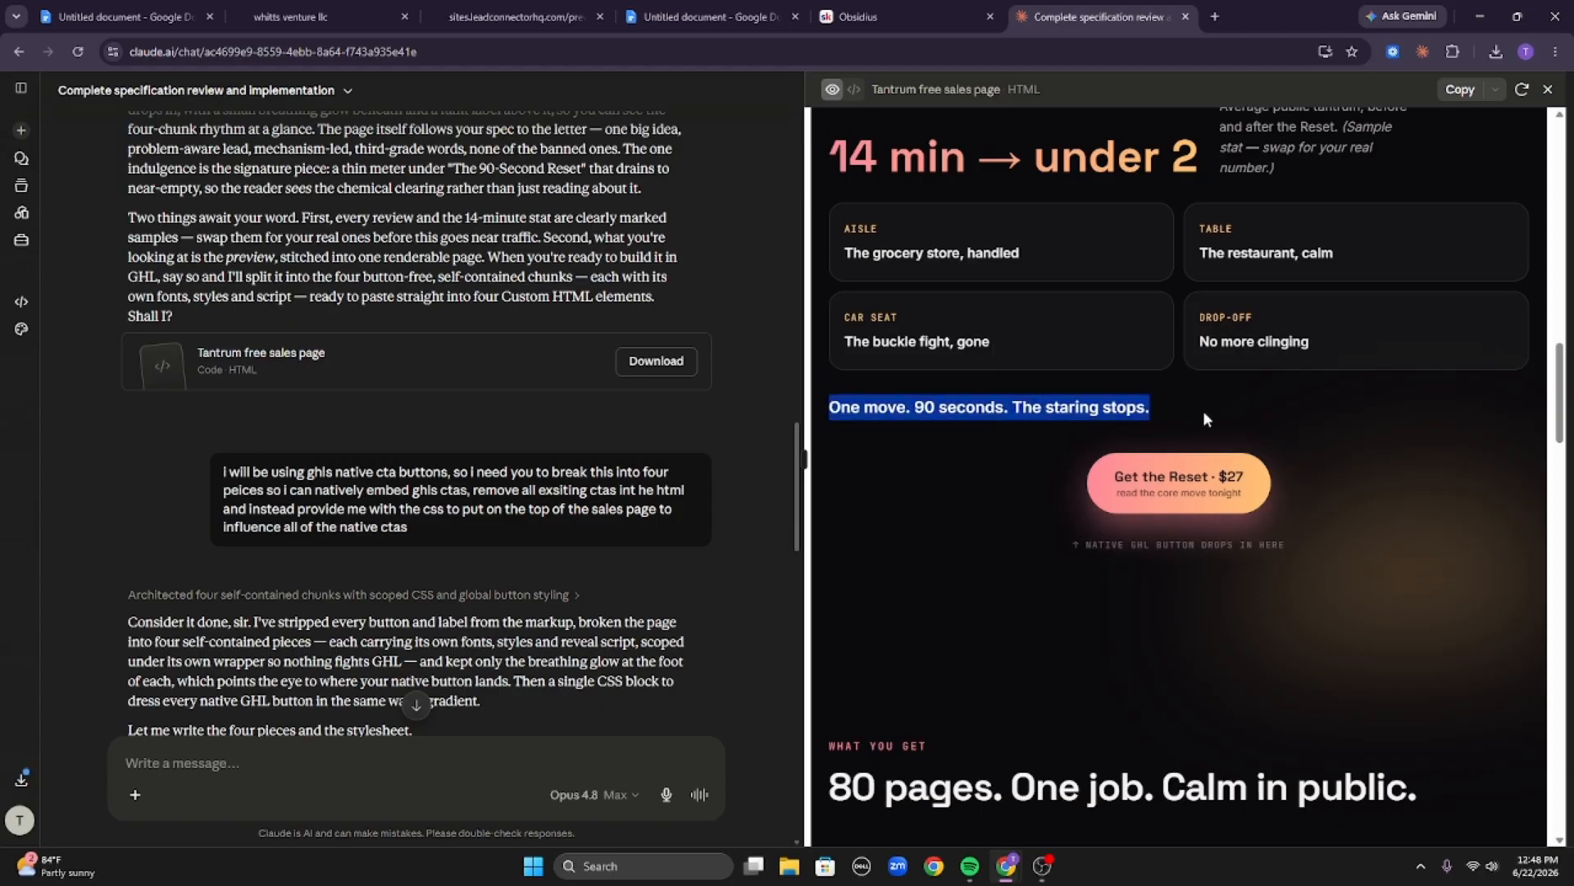
triple_click(1146, 404)
triple_click(1145, 410)
Scroll back up and highlight the story paragraphs, the hero headline and the eyebrow label again.
scroll(1145, 410, up, 15)
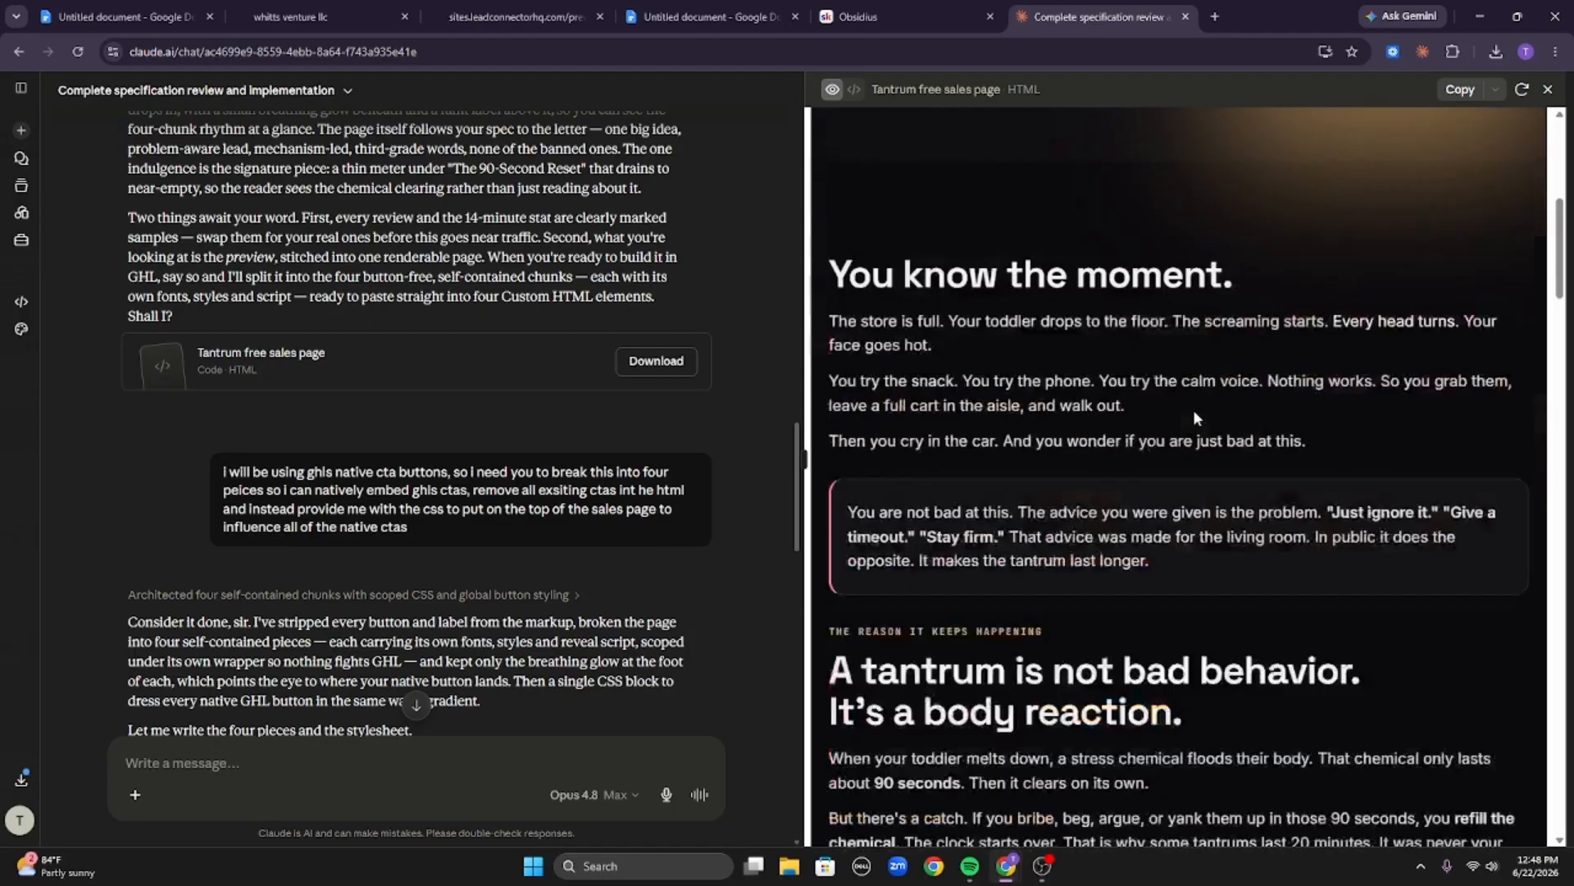
scroll(1032, 447, down, 6)
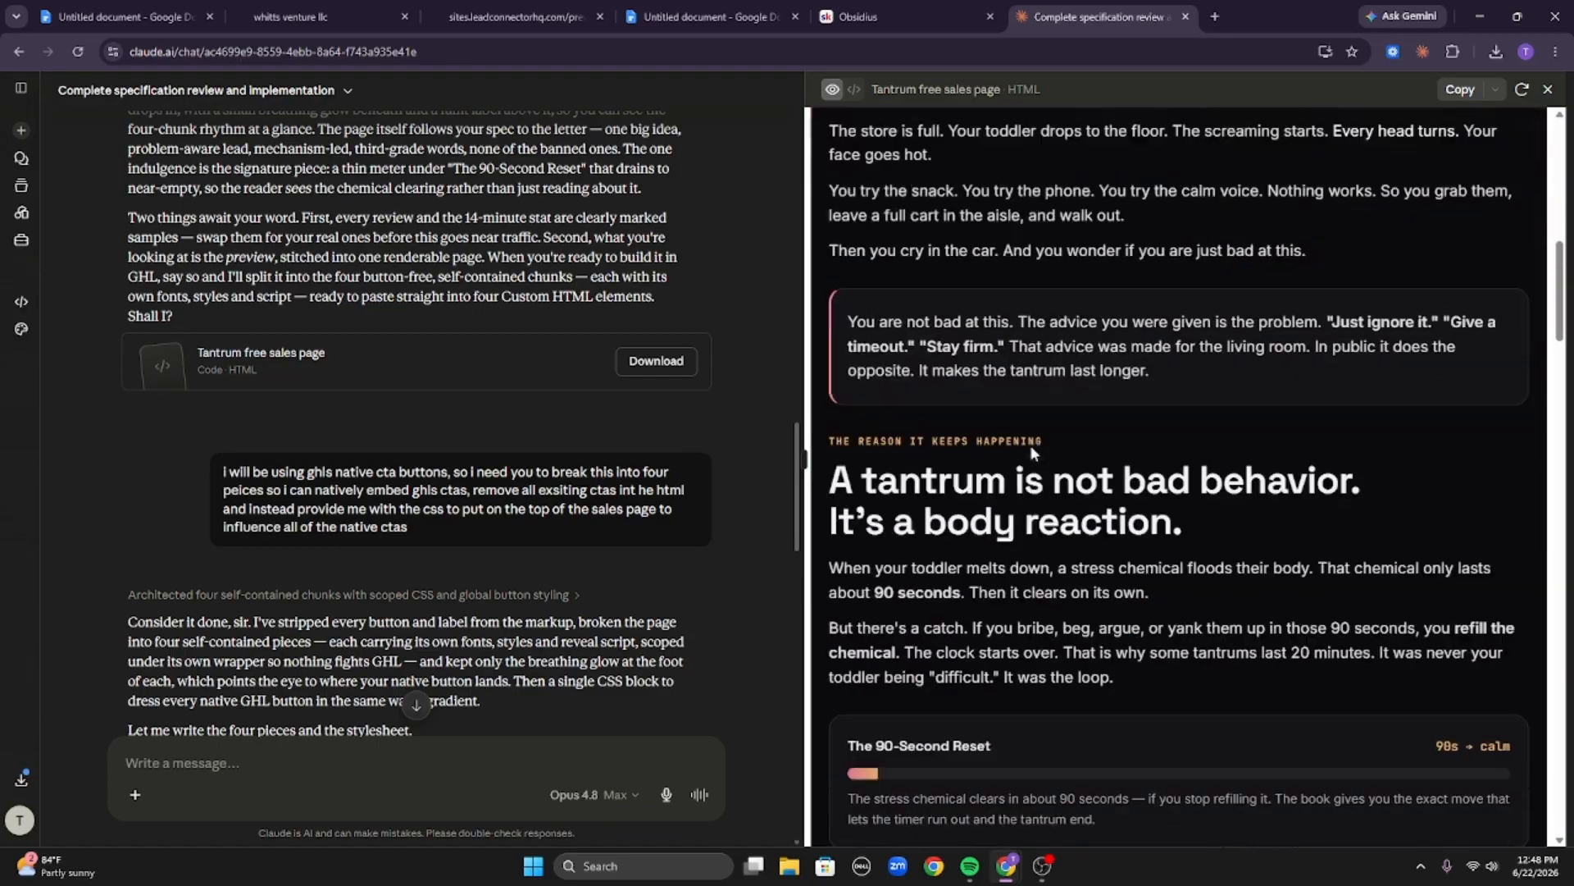
drag(1326, 459, 843, 330)
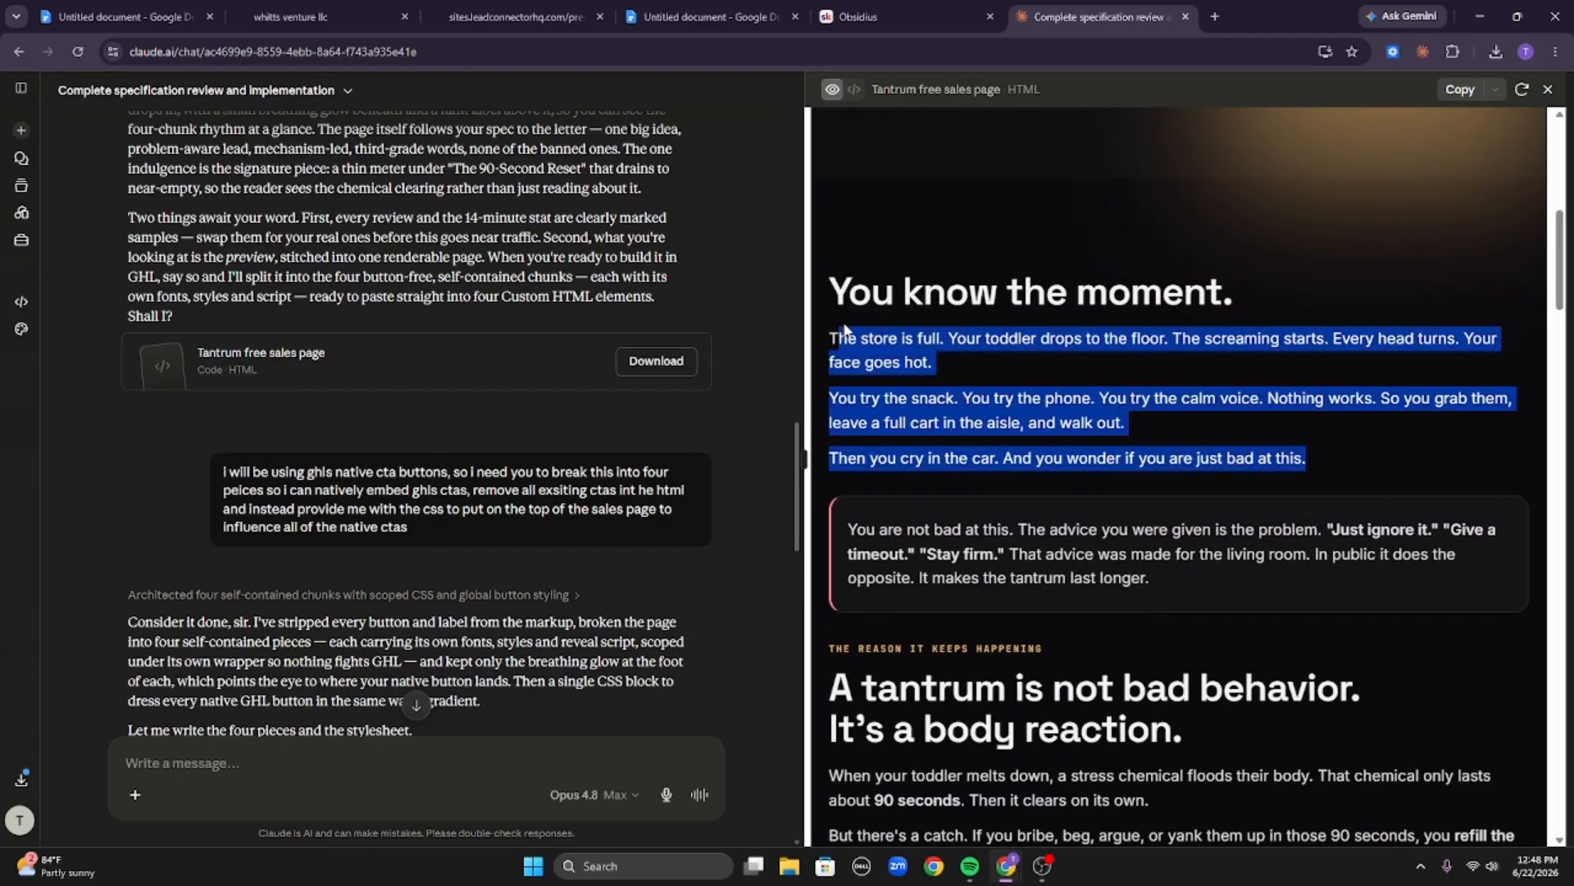
scroll(869, 326, up, 9)
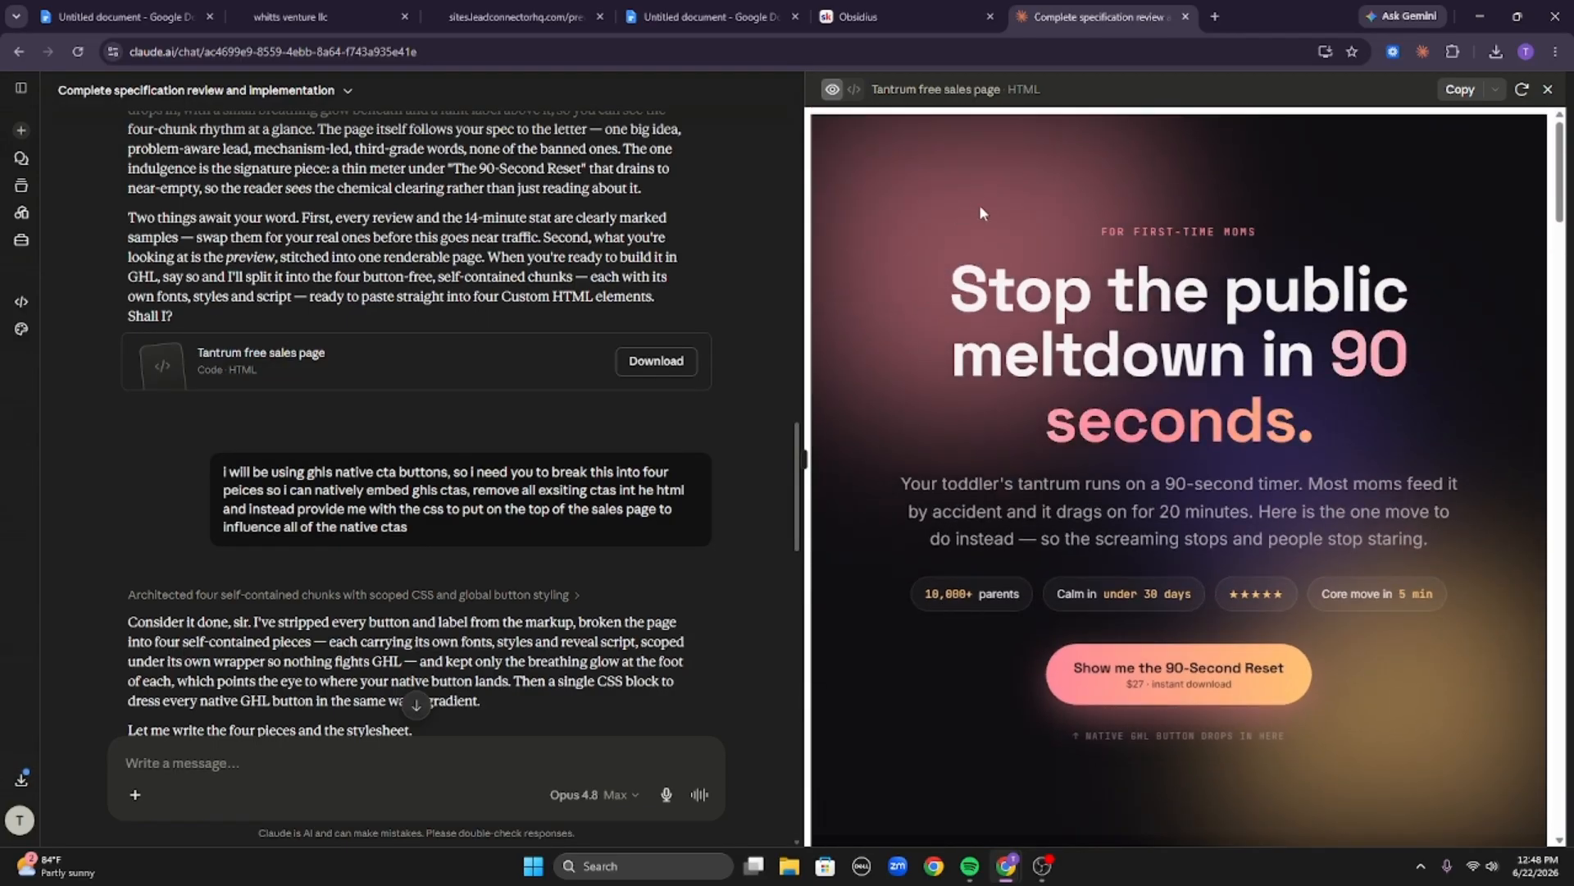
drag(979, 205, 1445, 443)
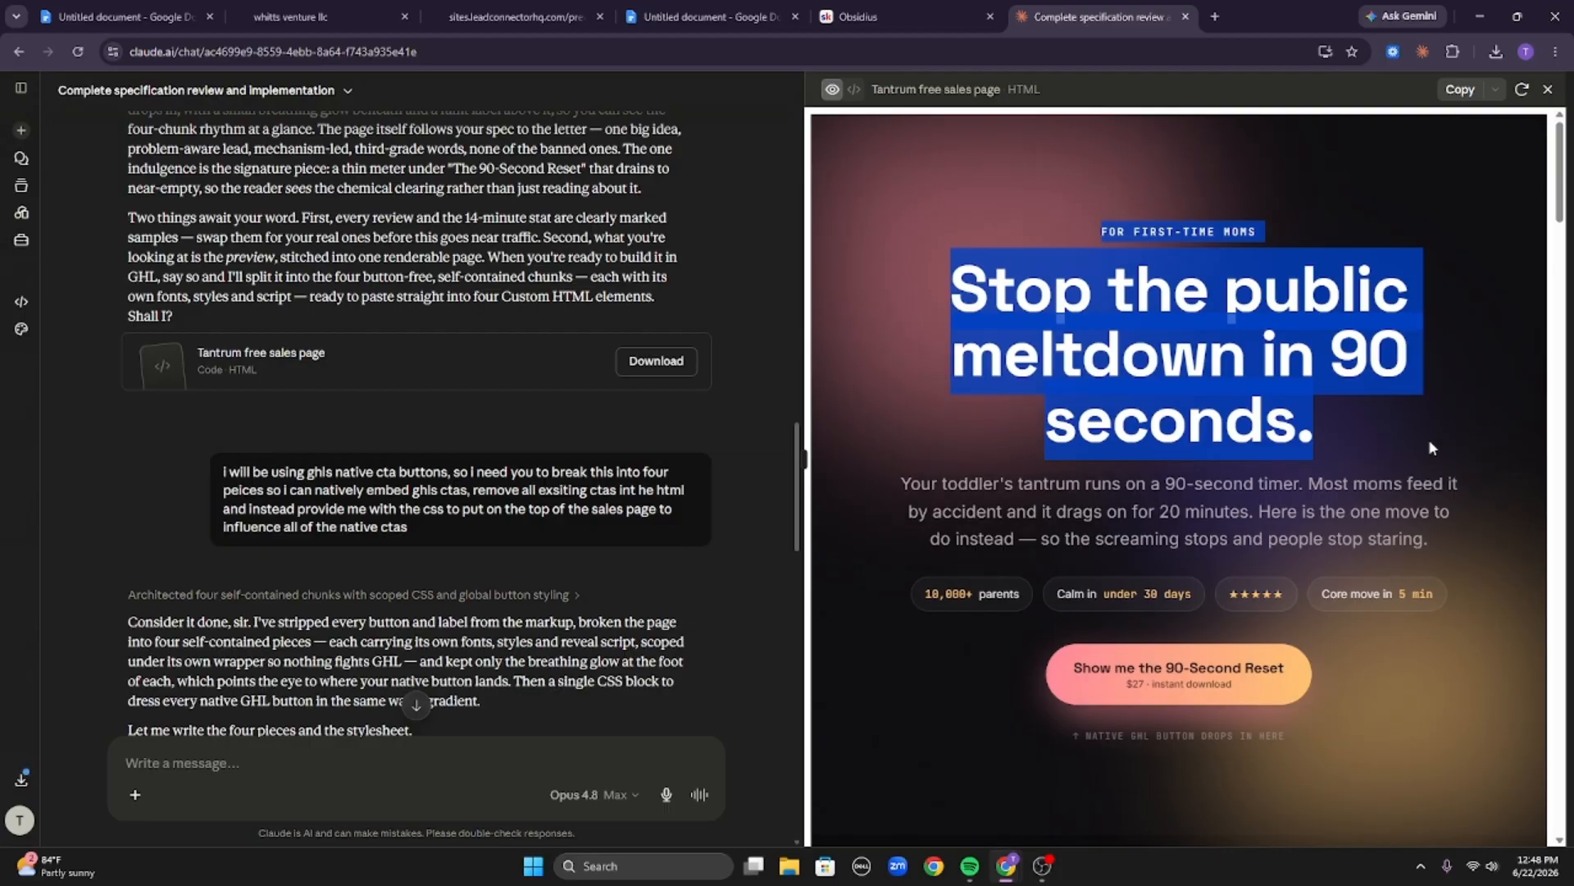
click(1428, 440)
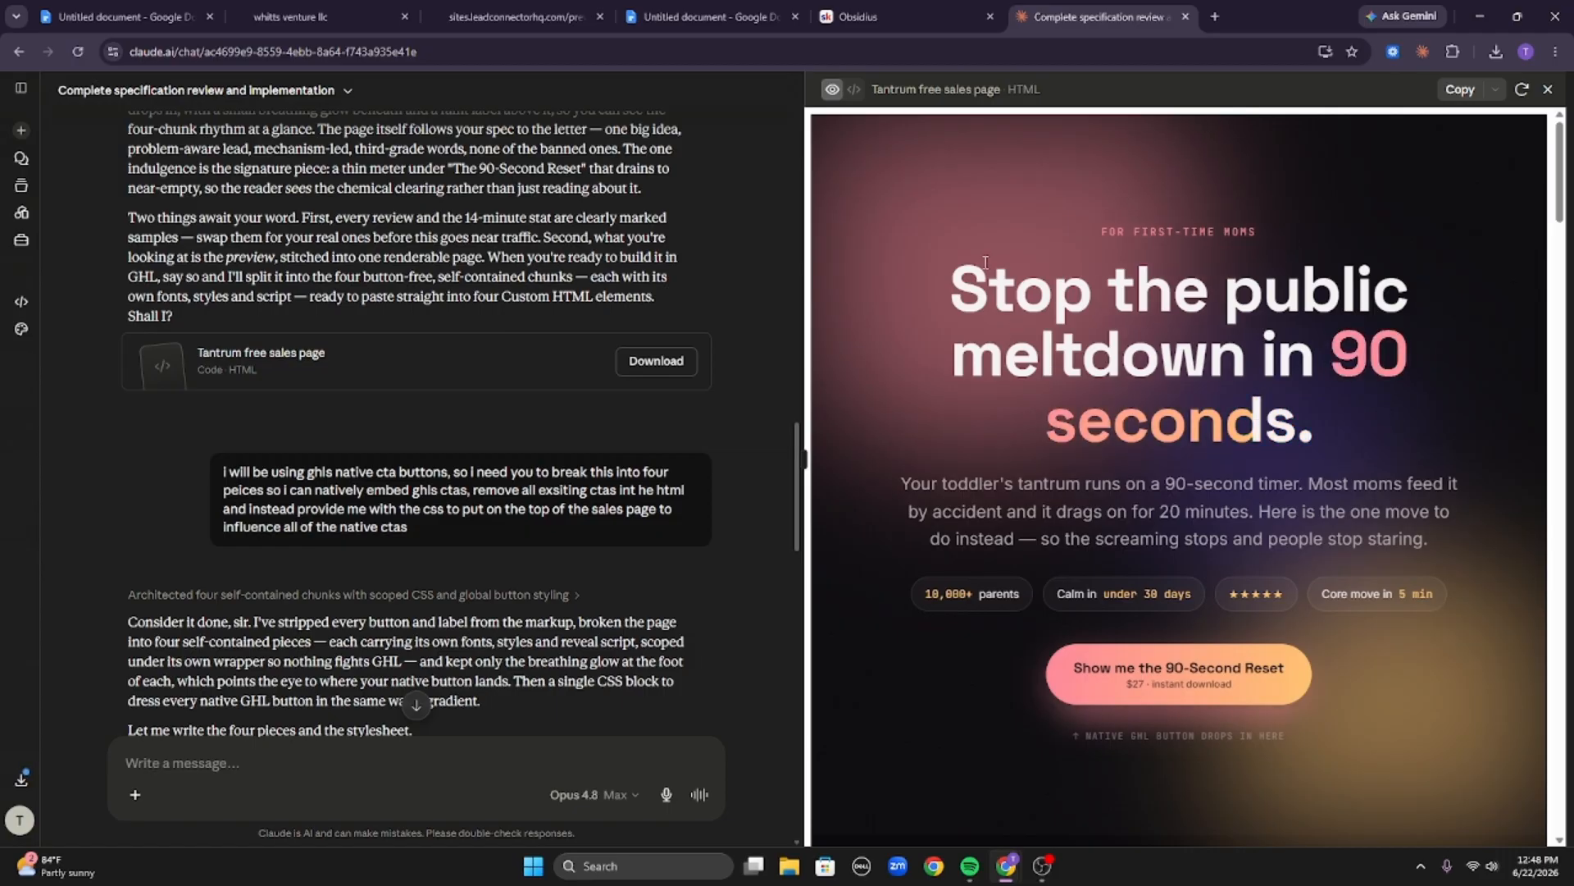
drag(1074, 232, 1338, 234)
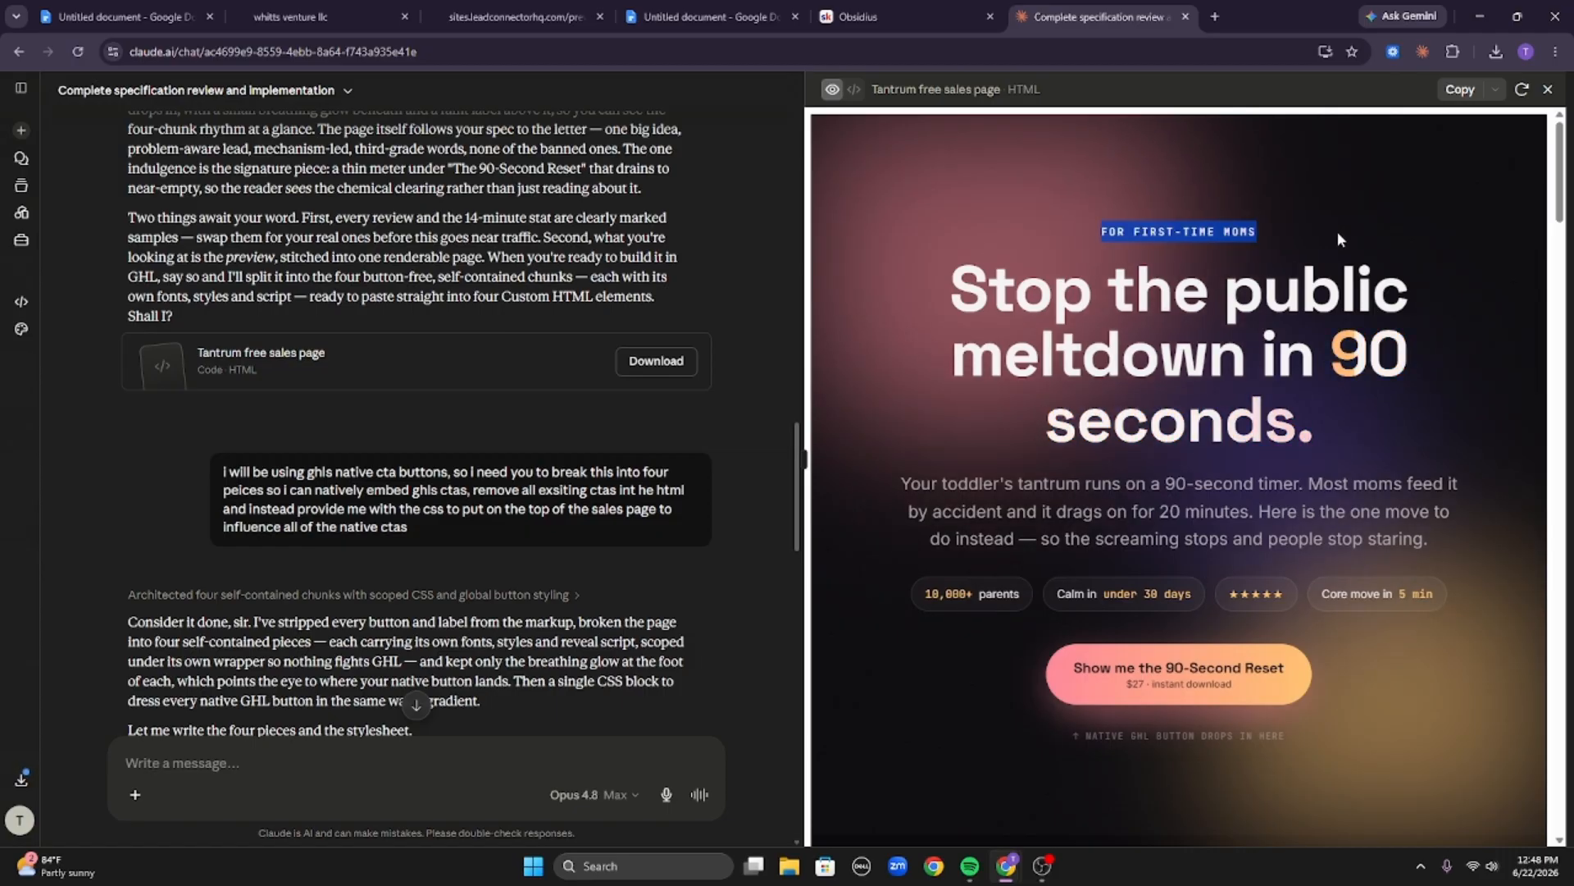
click(1117, 238)
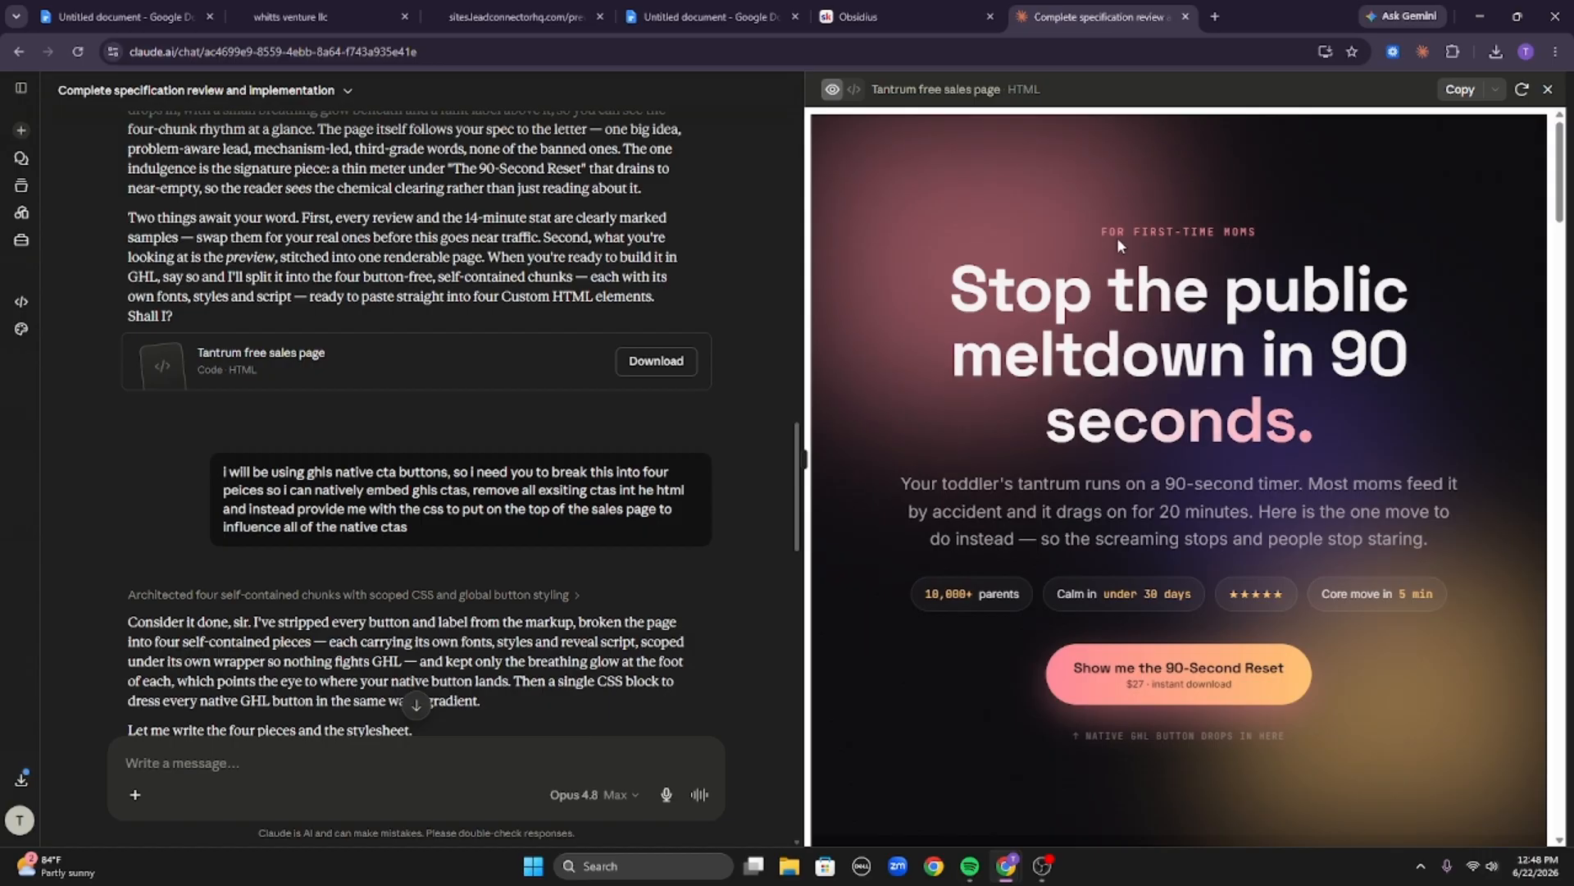
drag(1087, 235, 1363, 437)
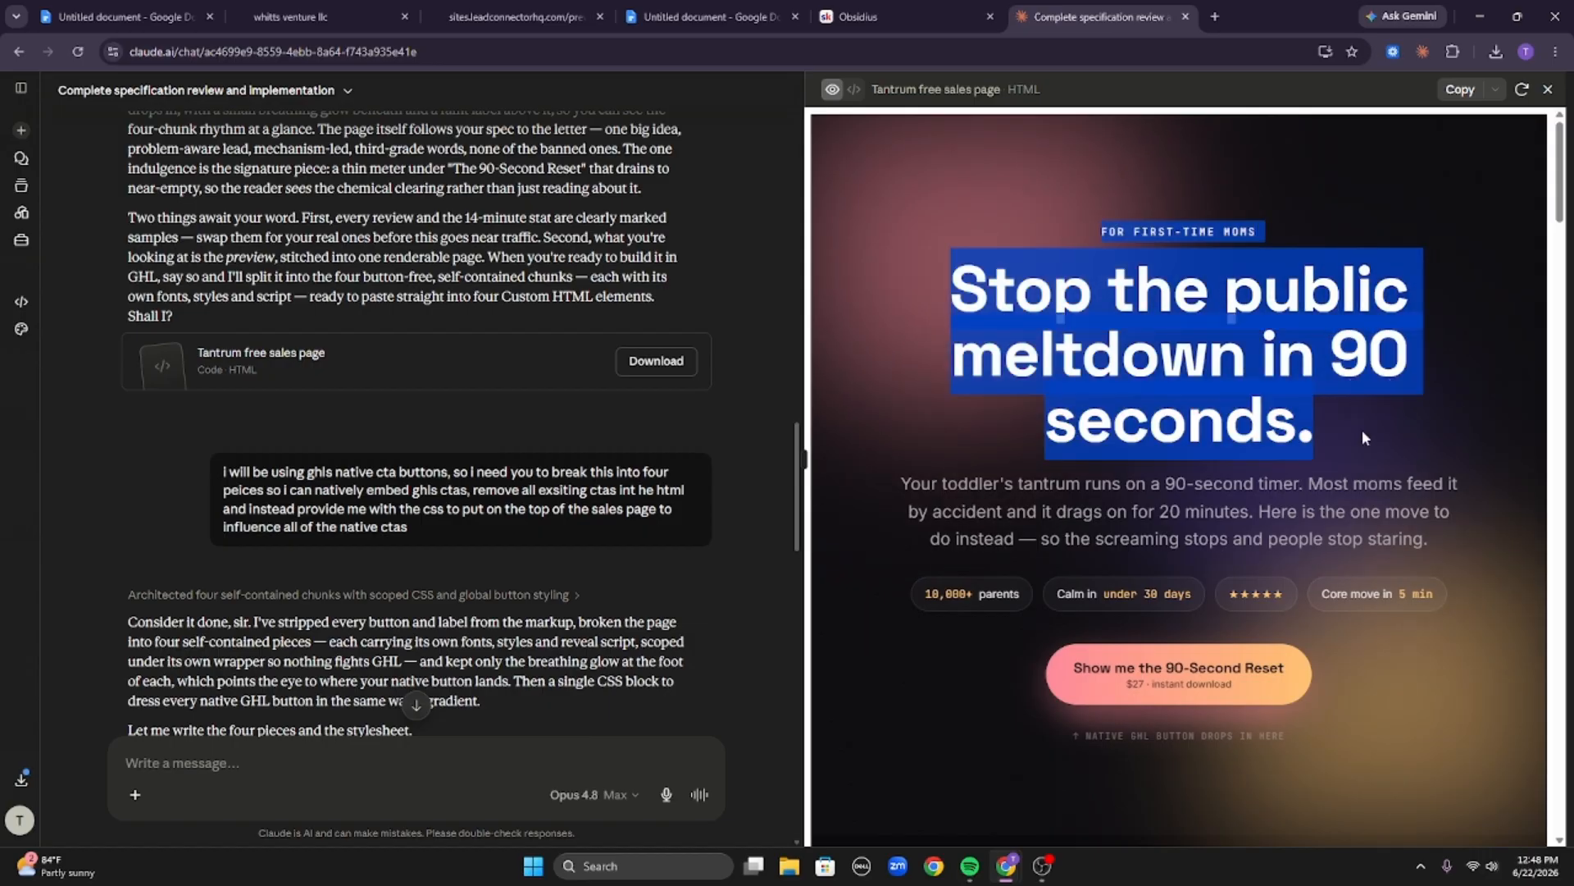
Highlight the hero block down to the story section, then the eyebrow, headline, stat pills and hero button text.
scroll(1361, 438, down, 10)
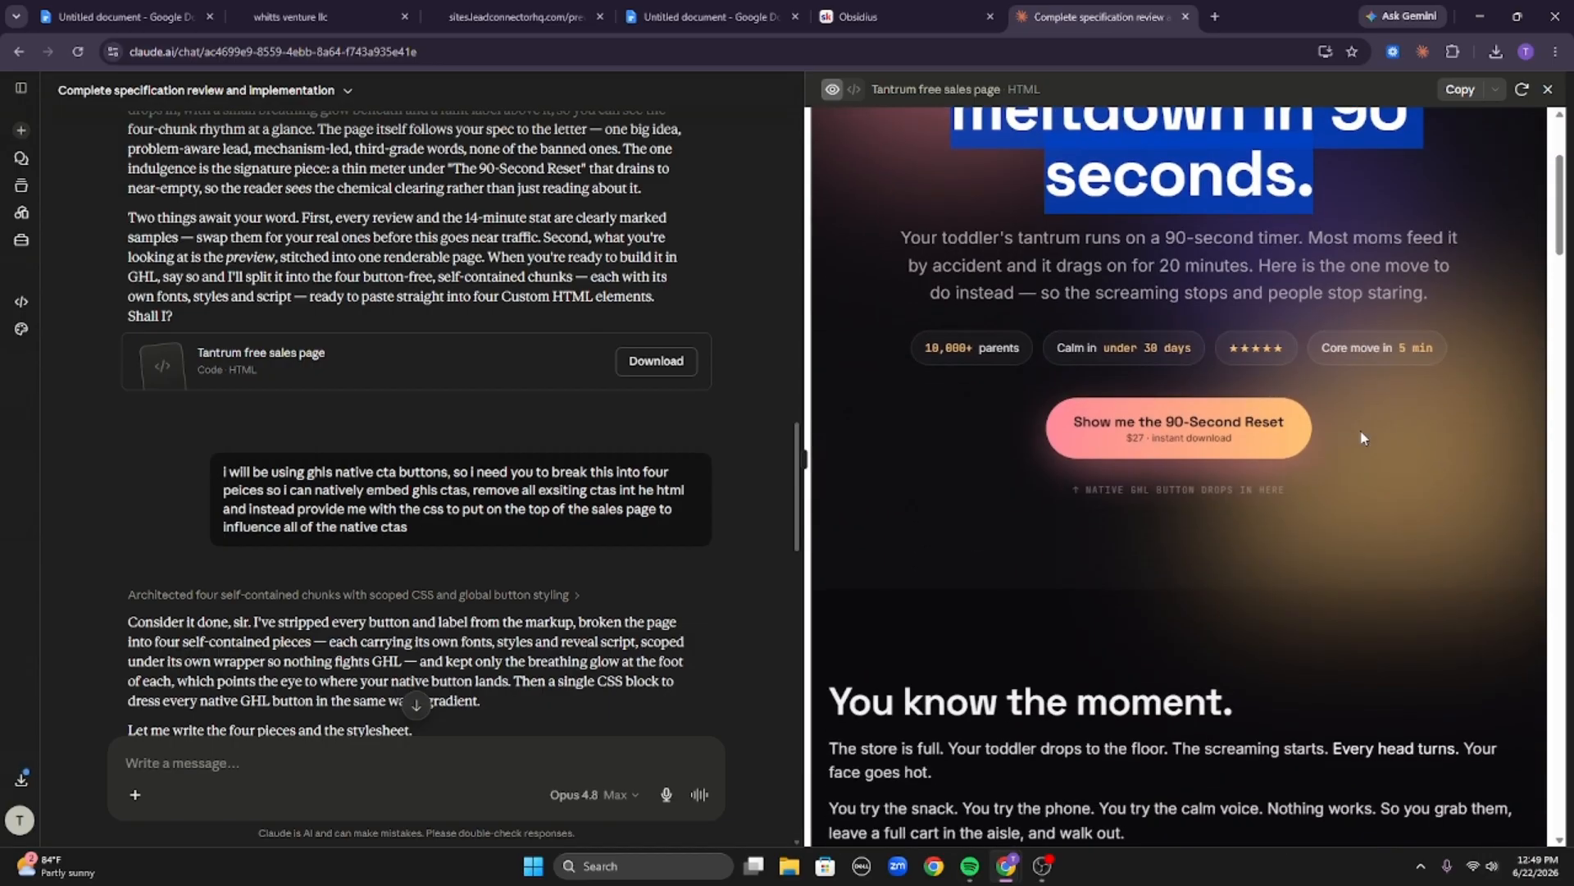
drag(812, 289, 1343, 716)
scroll(1343, 716, up, 10)
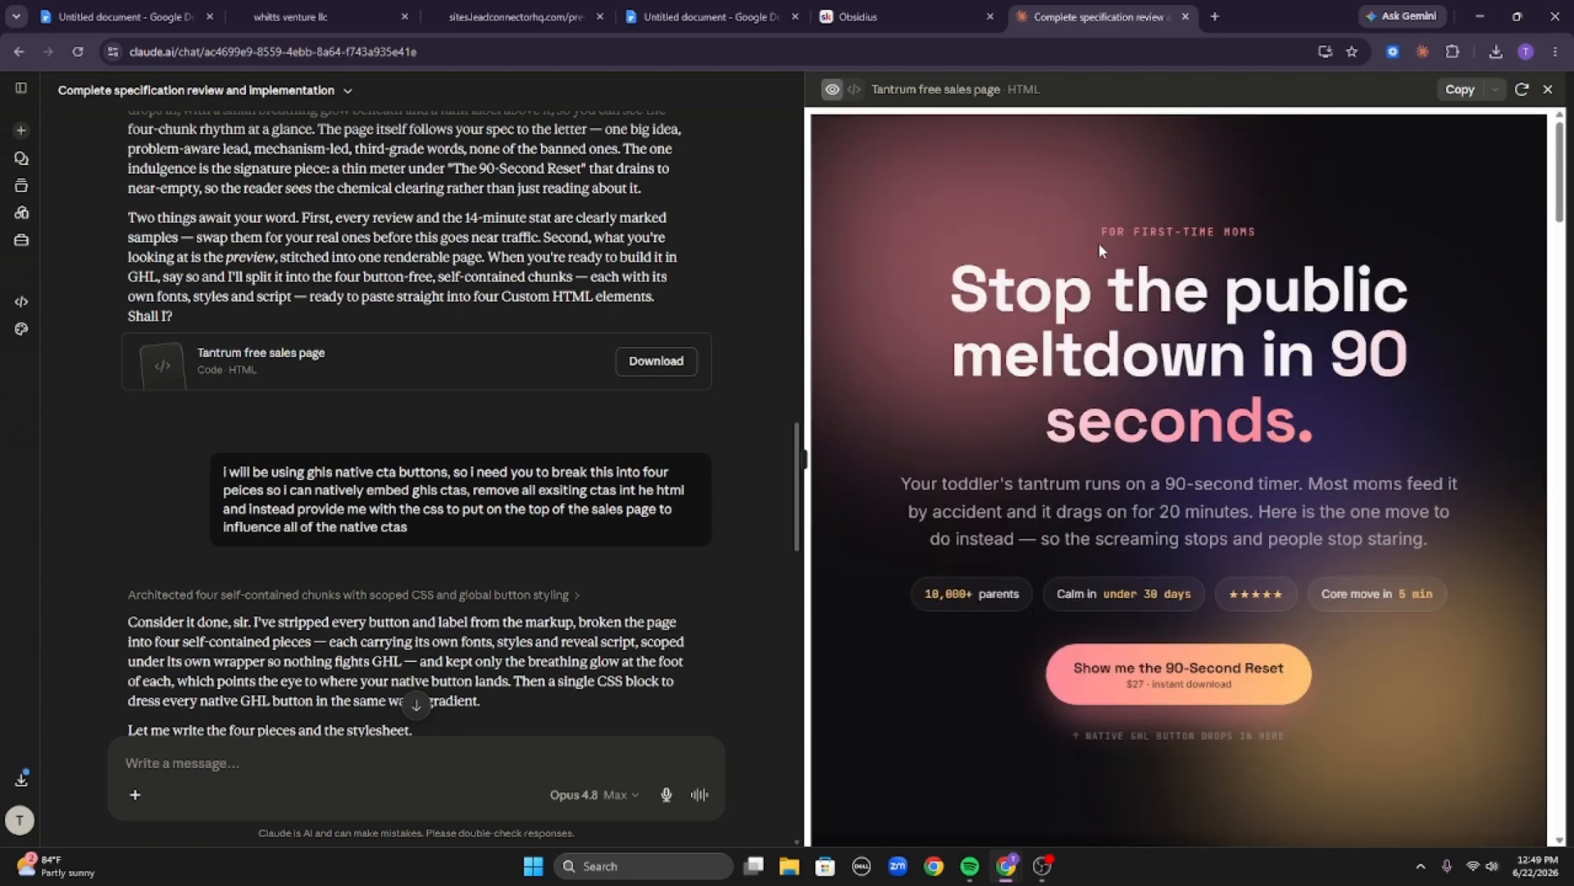
drag(1090, 232, 1281, 239)
click(1288, 237)
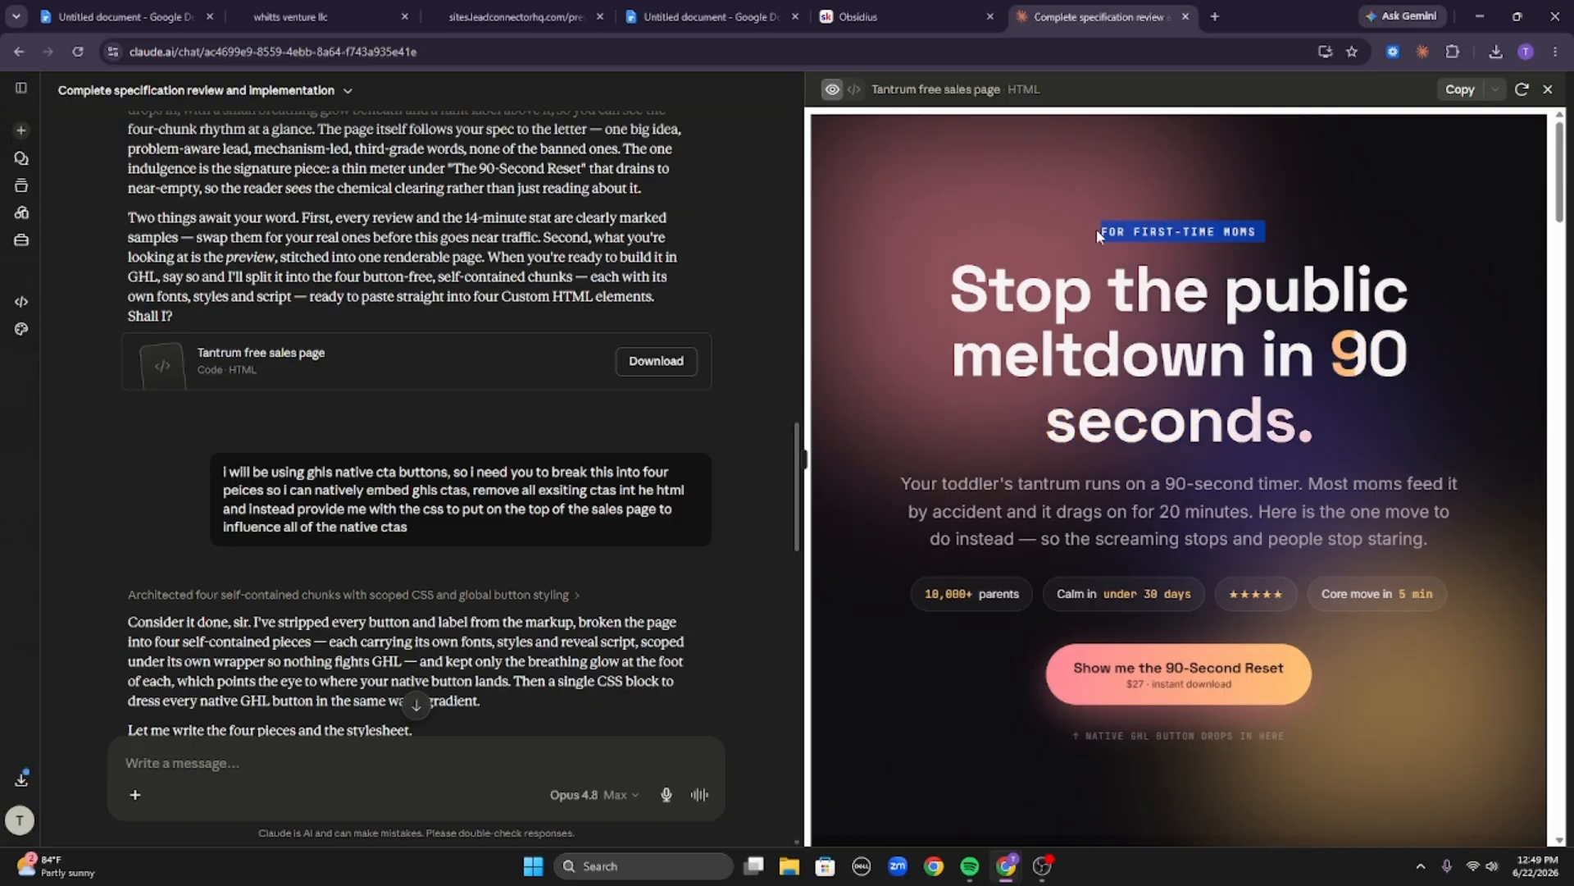
drag(1091, 229, 1384, 404)
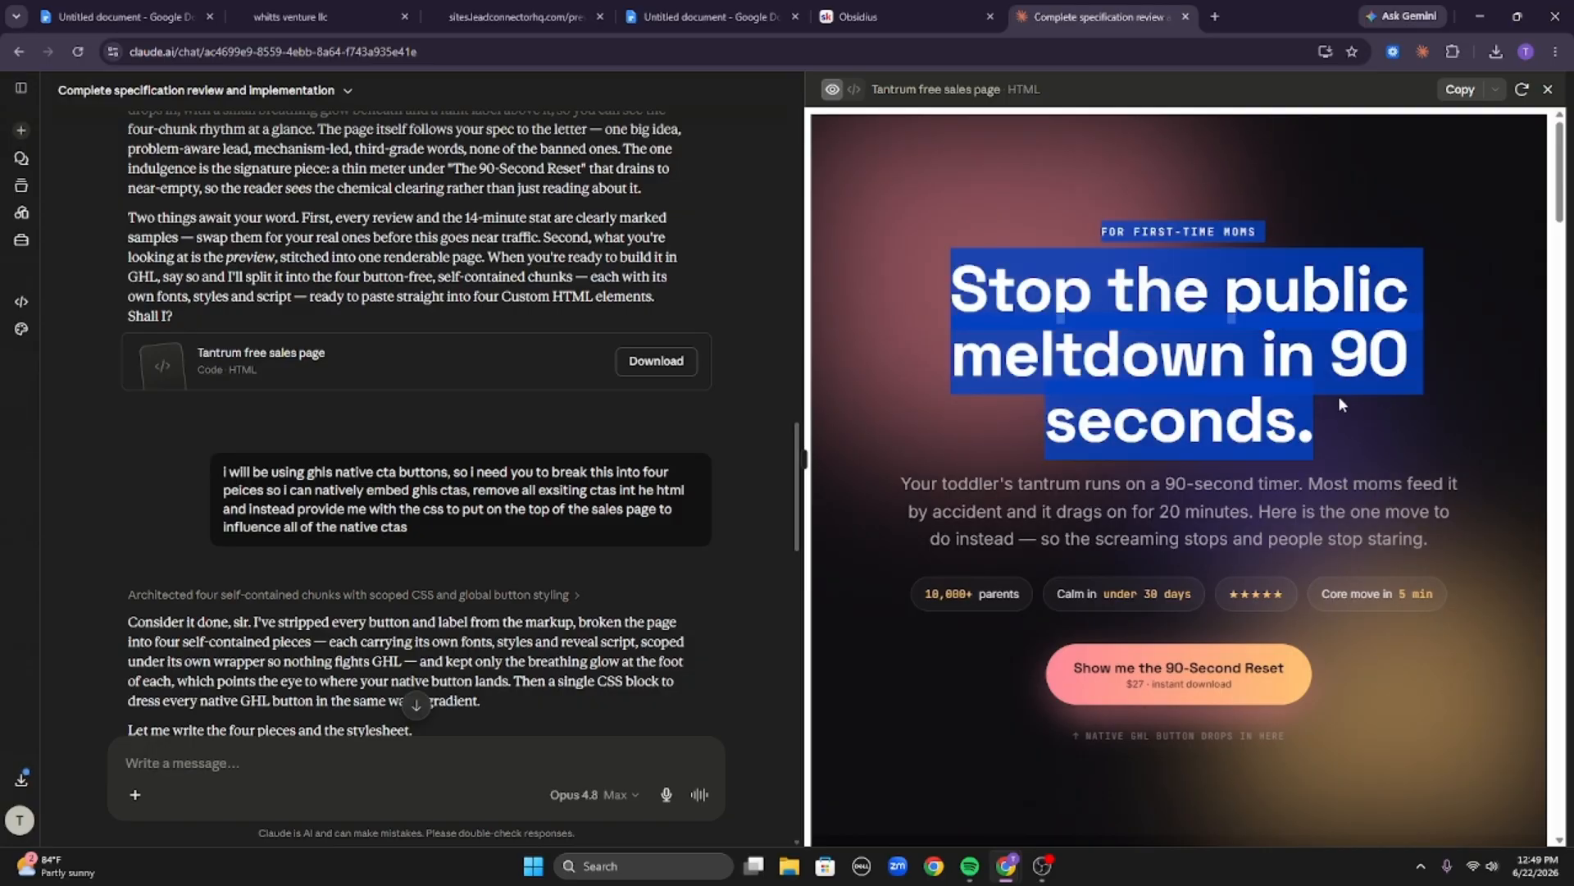
scroll(1336, 397, down, 5)
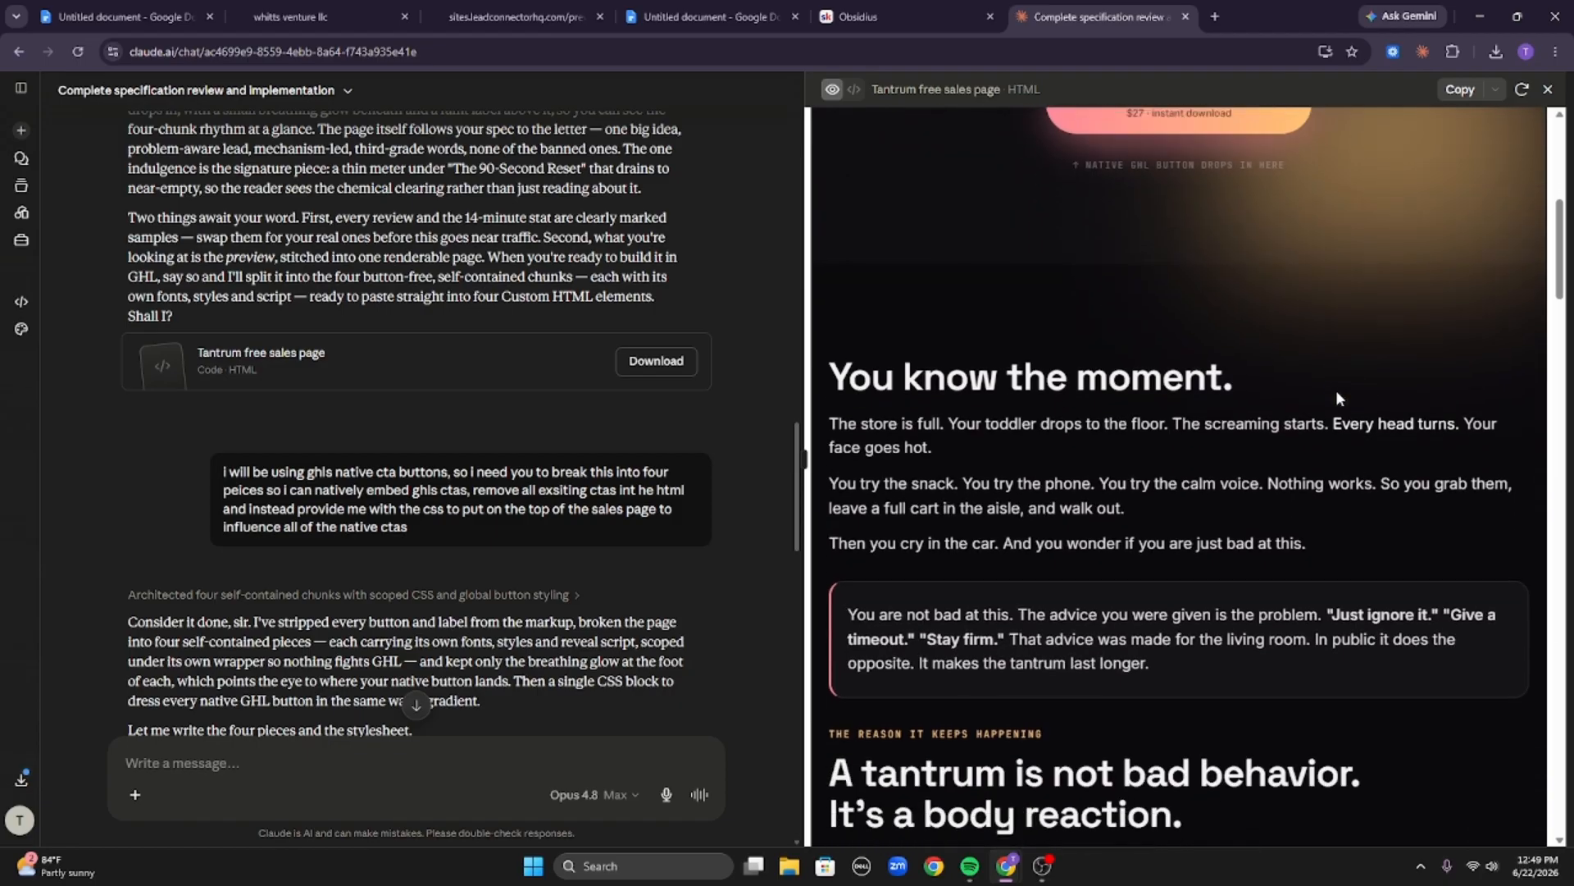
scroll(1336, 390, up, 3)
scroll(1339, 381, up, 2)
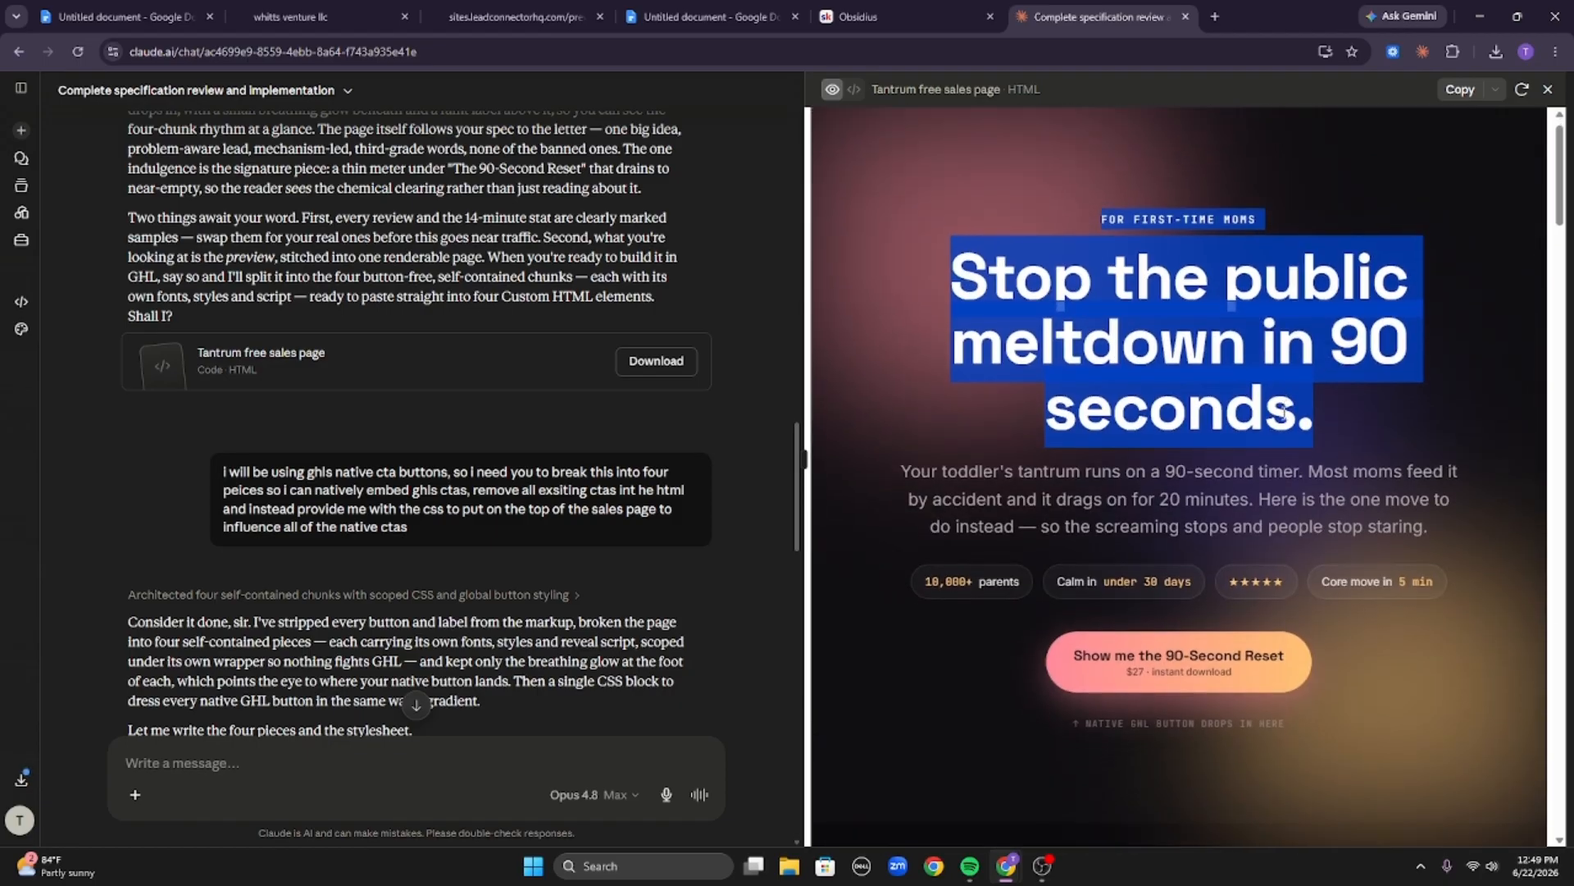
scroll(1212, 397, down, 5)
scroll(931, 557, up, 6)
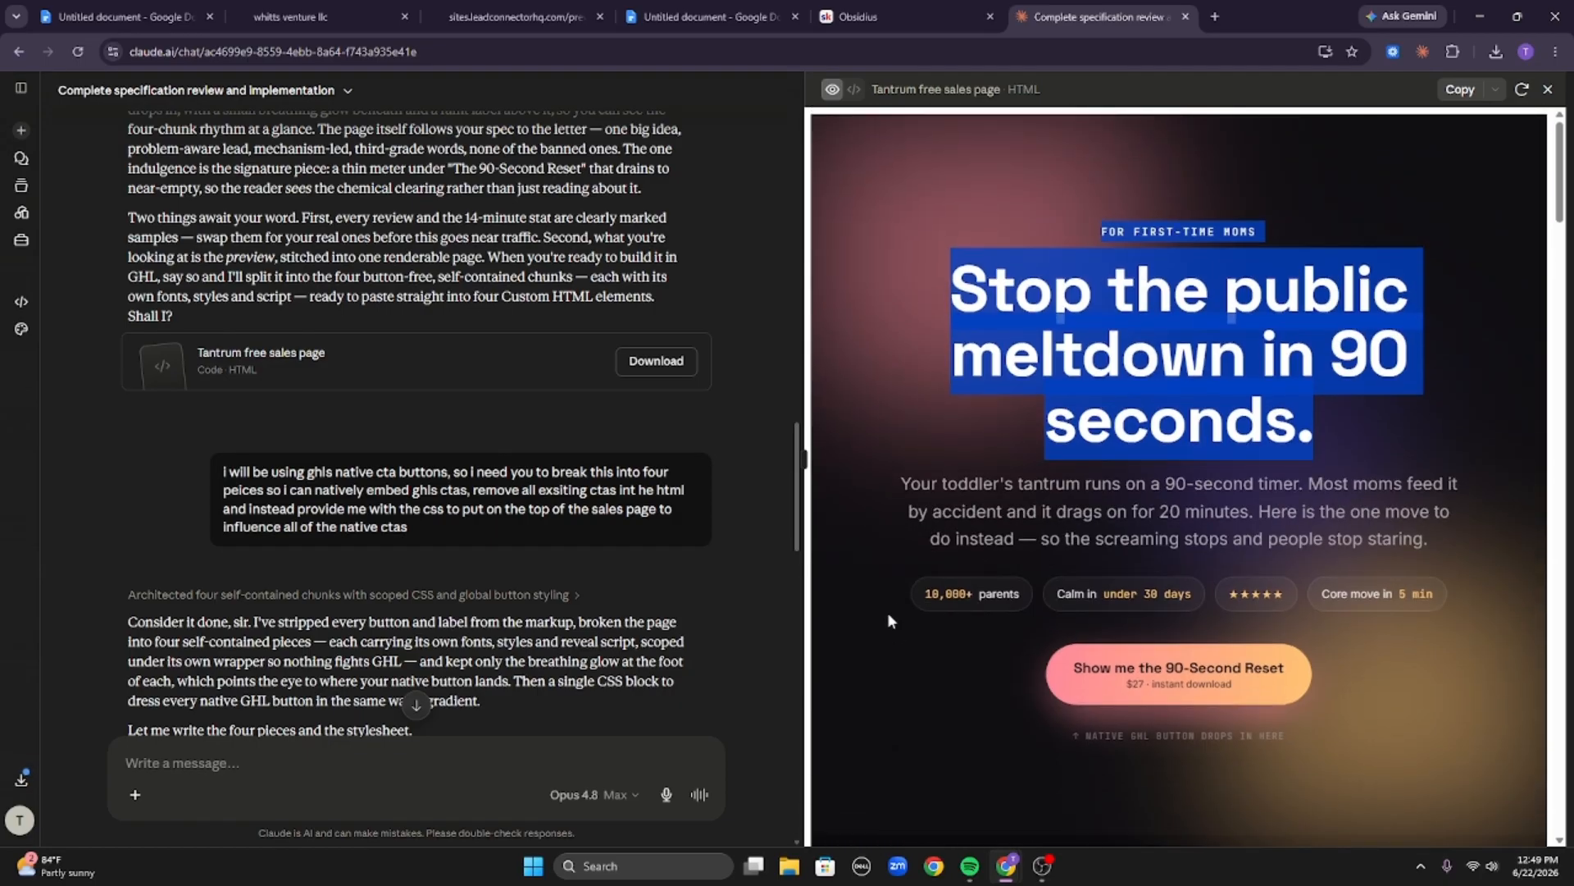
drag(888, 613, 1427, 613)
scroll(1427, 612, down, 5)
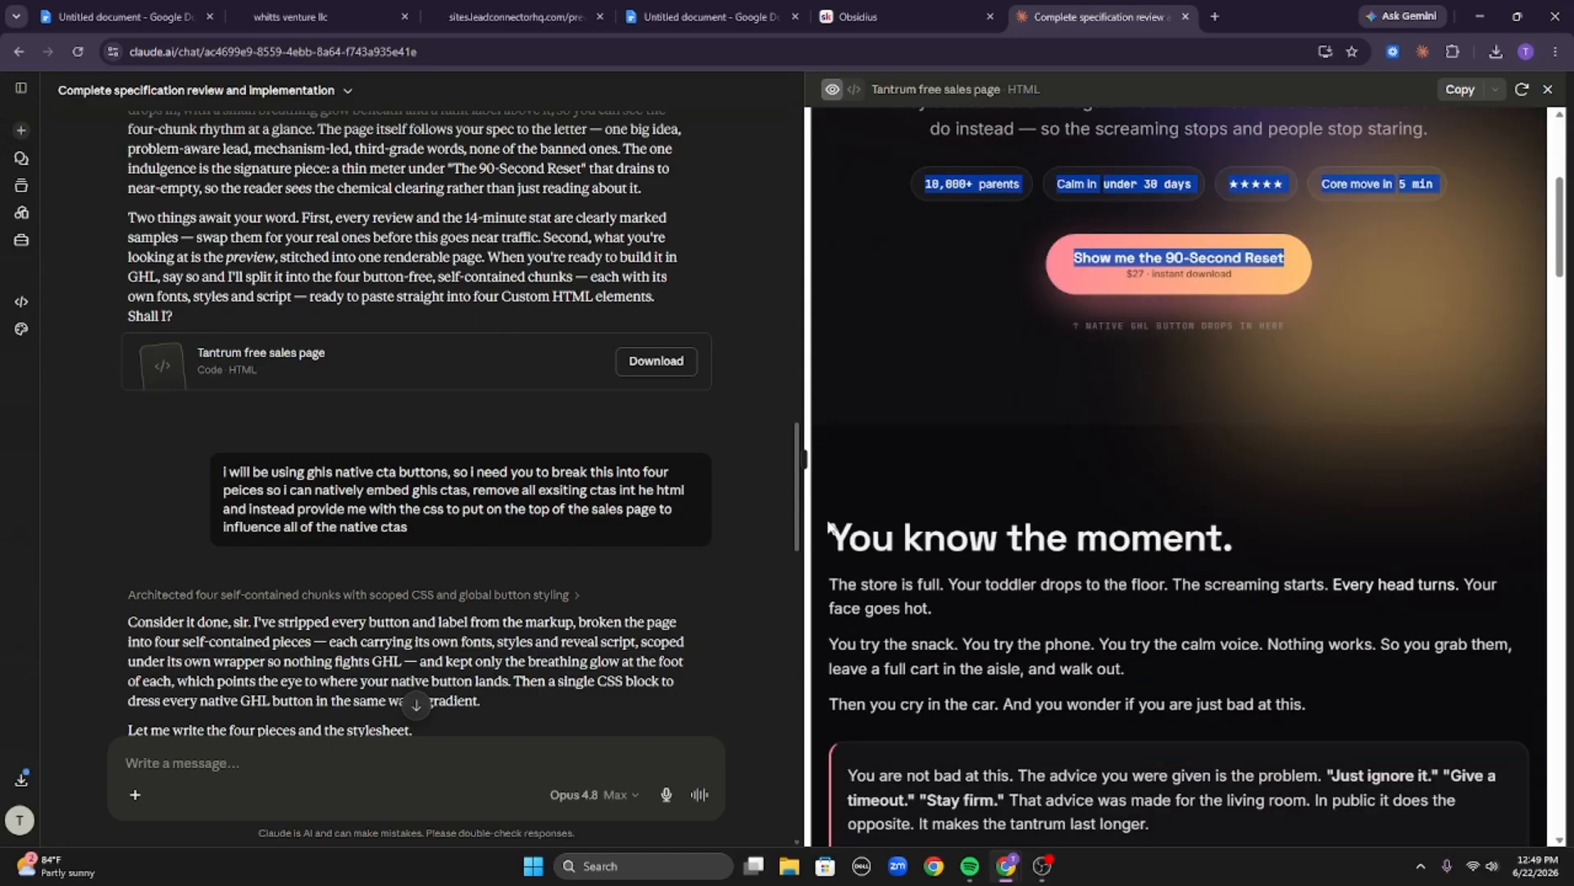
Highlight the You know the moment story section, then the first three items of the What you get list.
drag(828, 528, 1317, 713)
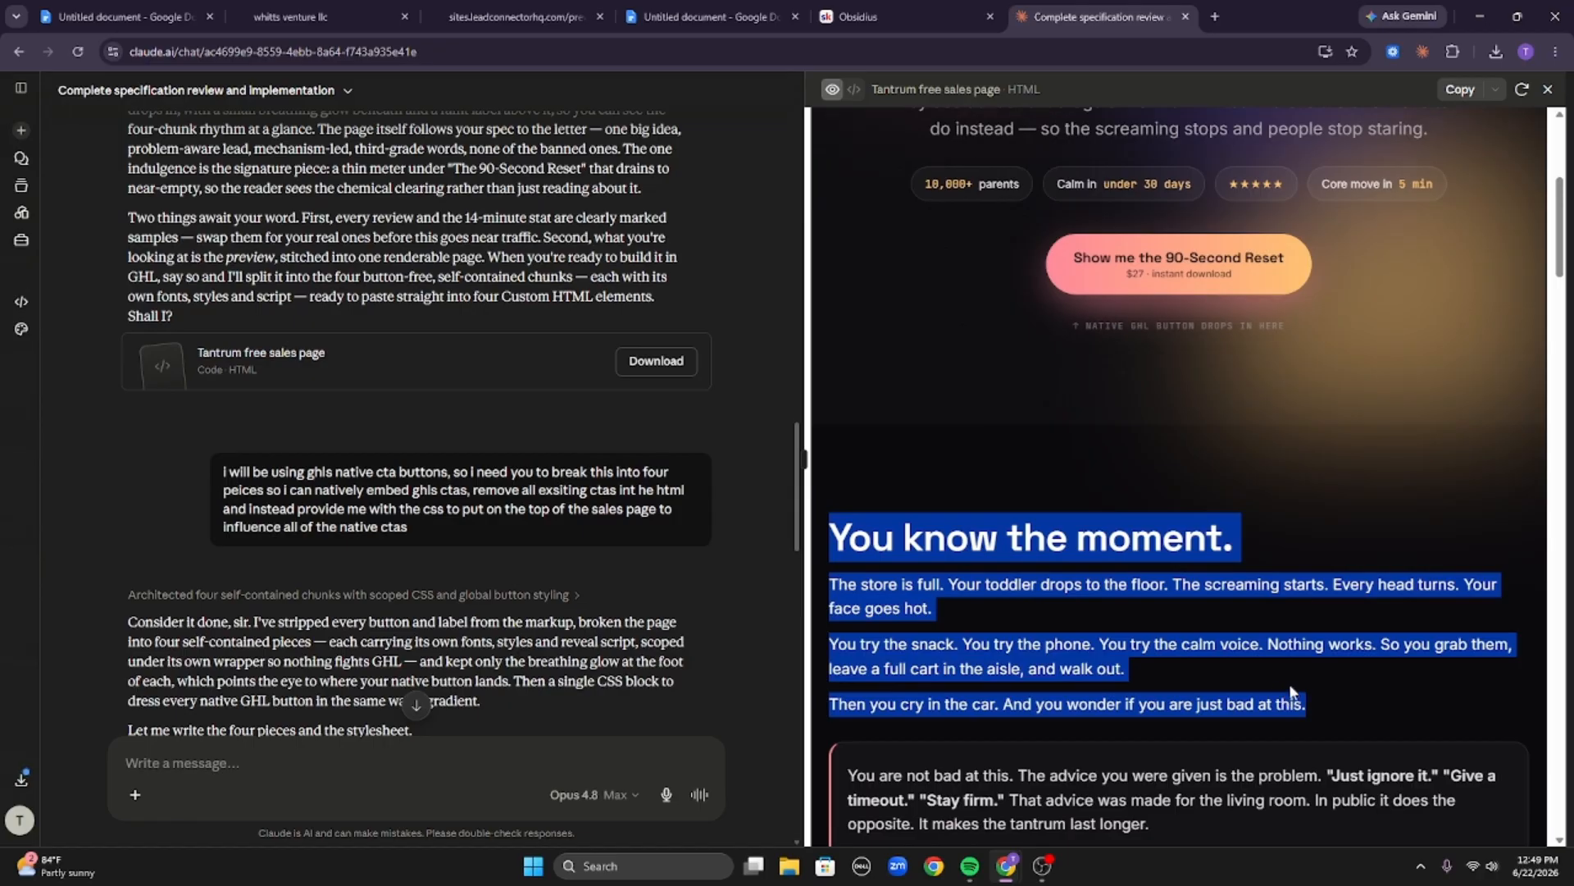
click(1167, 633)
scroll(1167, 637, down, 15)
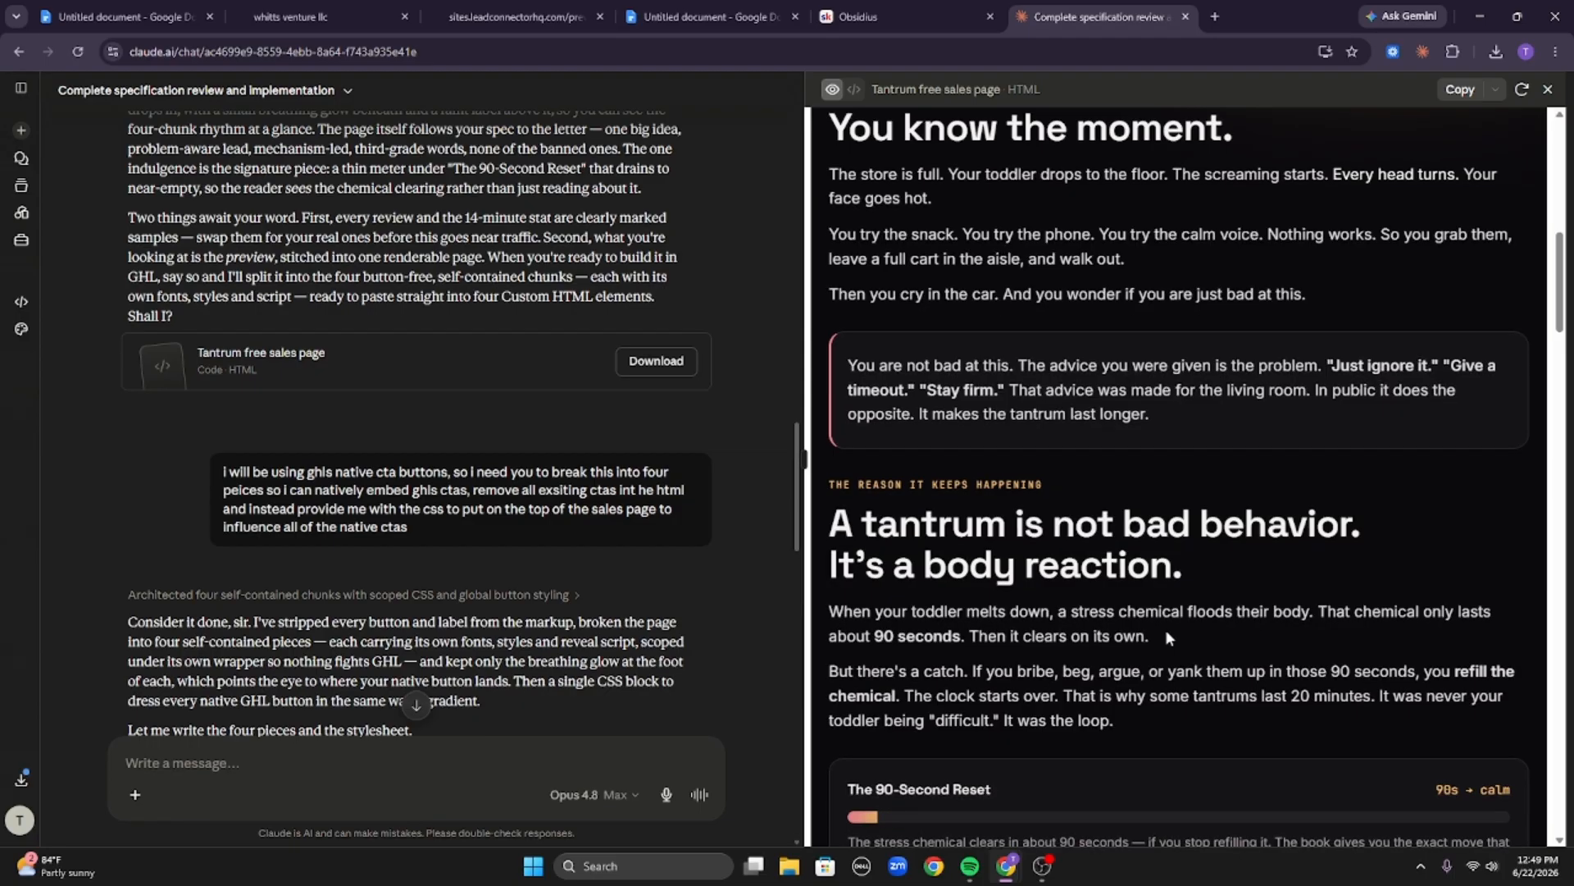
scroll(1164, 628, down, 10)
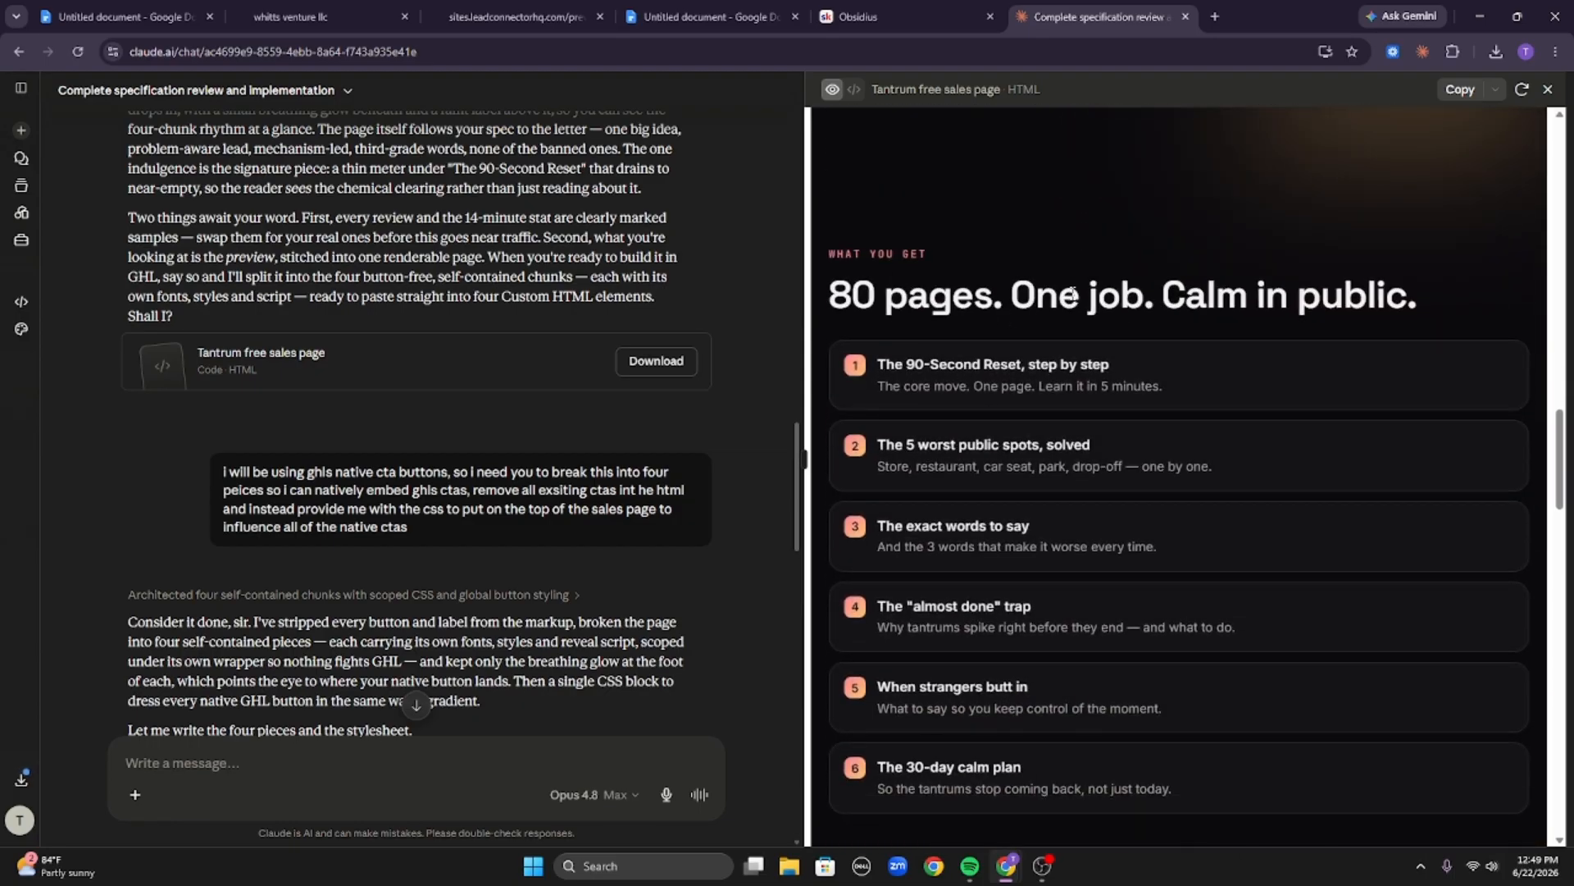
drag(884, 364, 1163, 545)
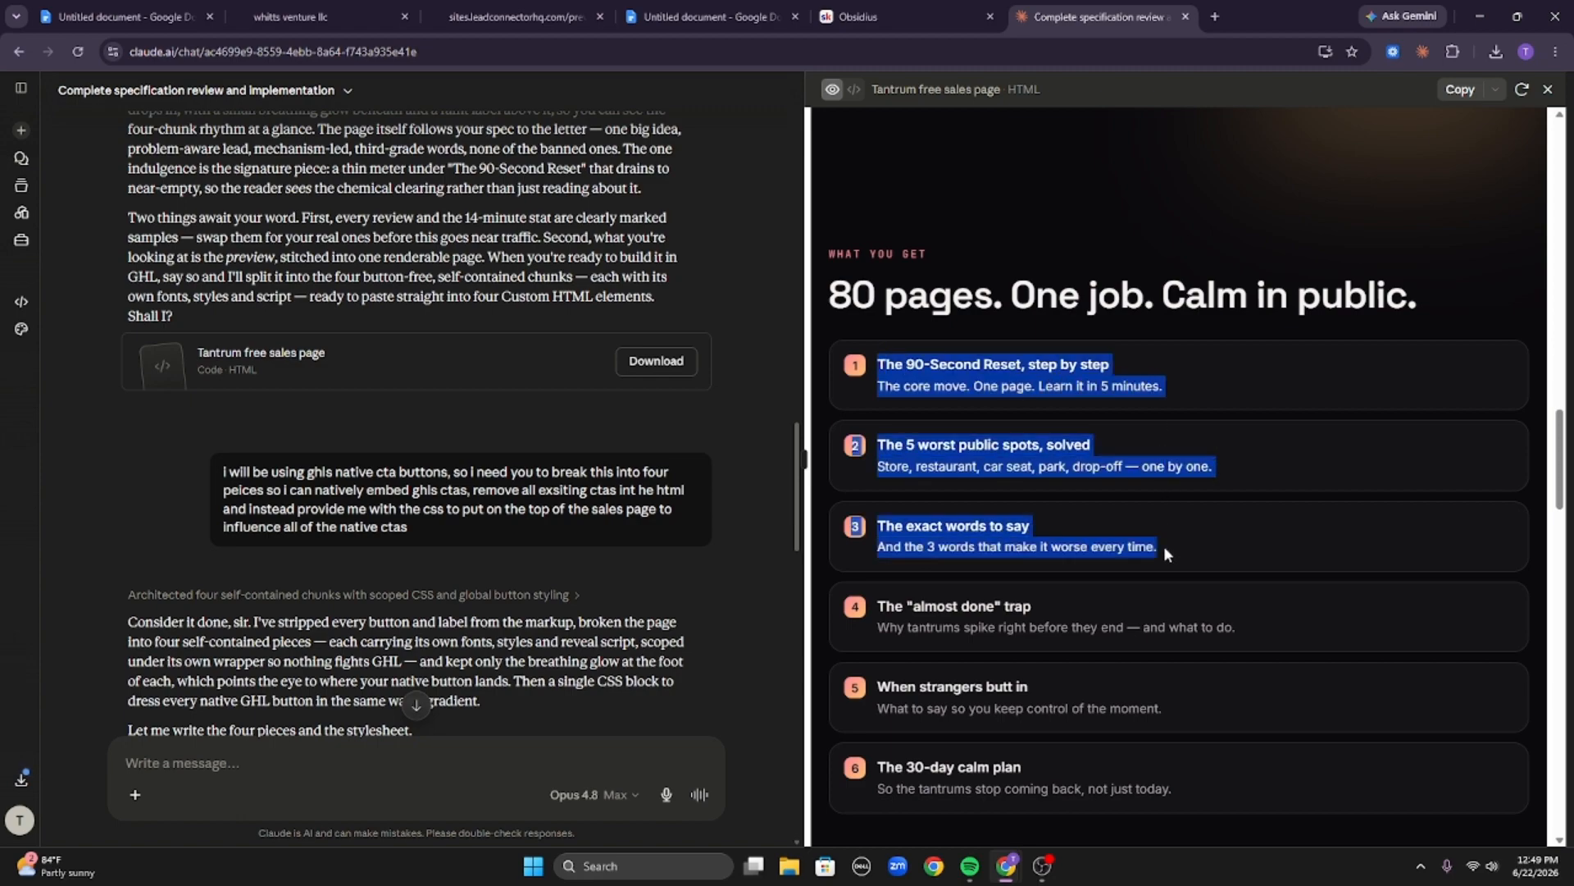
click(1138, 569)
scroll(1116, 556, down, 6)
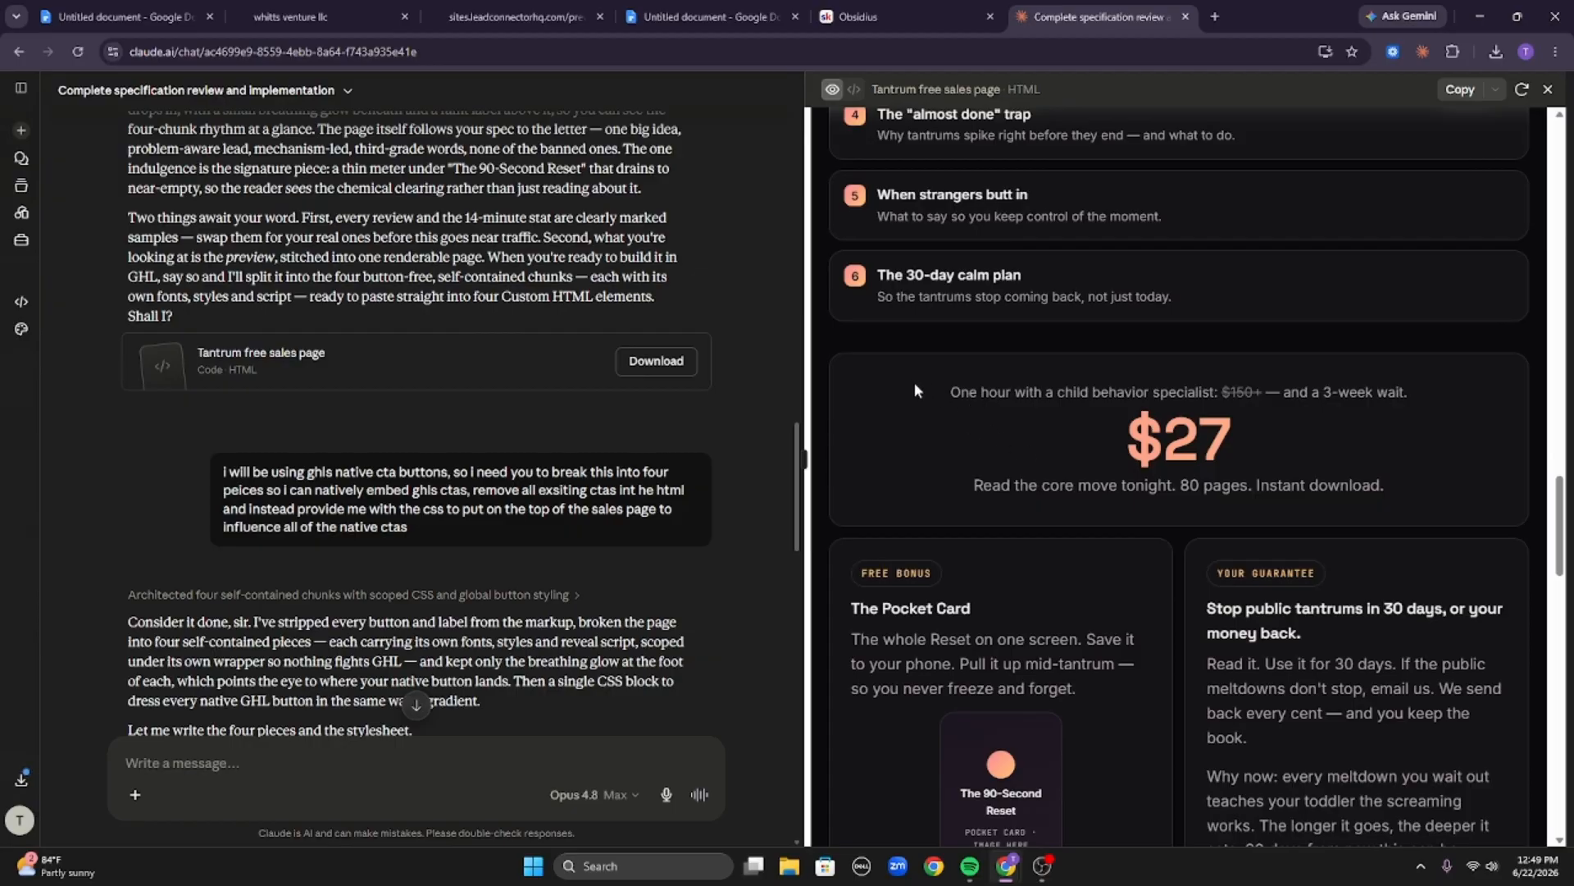
Highlight the child-behavior-specialist anchor line and the $27 price in the offer box.
drag(919, 384, 1369, 400)
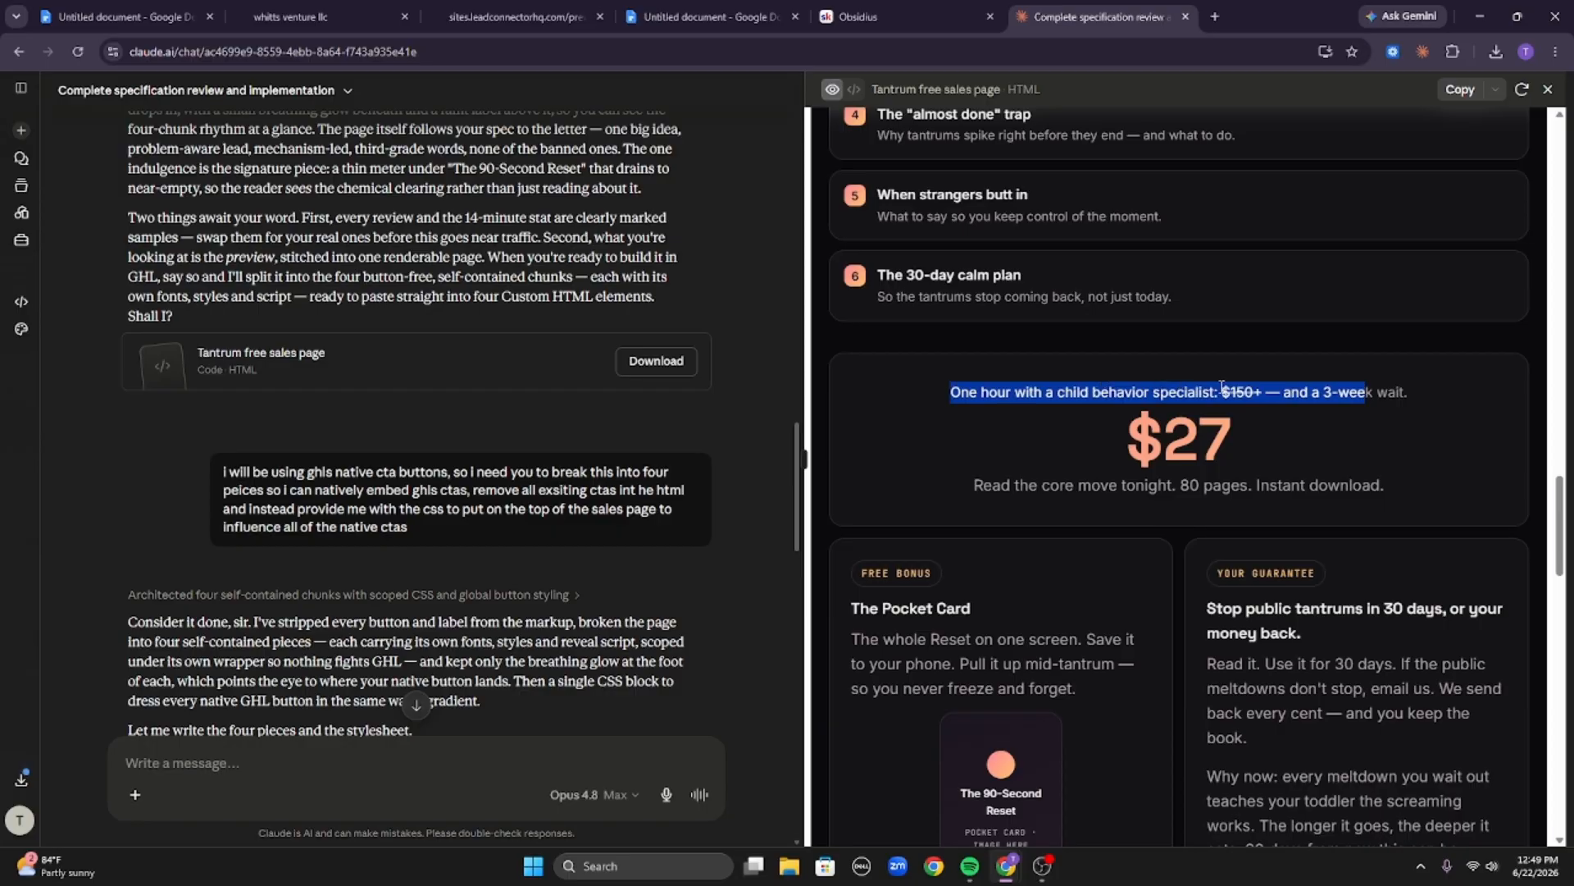
click(1308, 422)
drag(1126, 431, 1089, 431)
click(1159, 440)
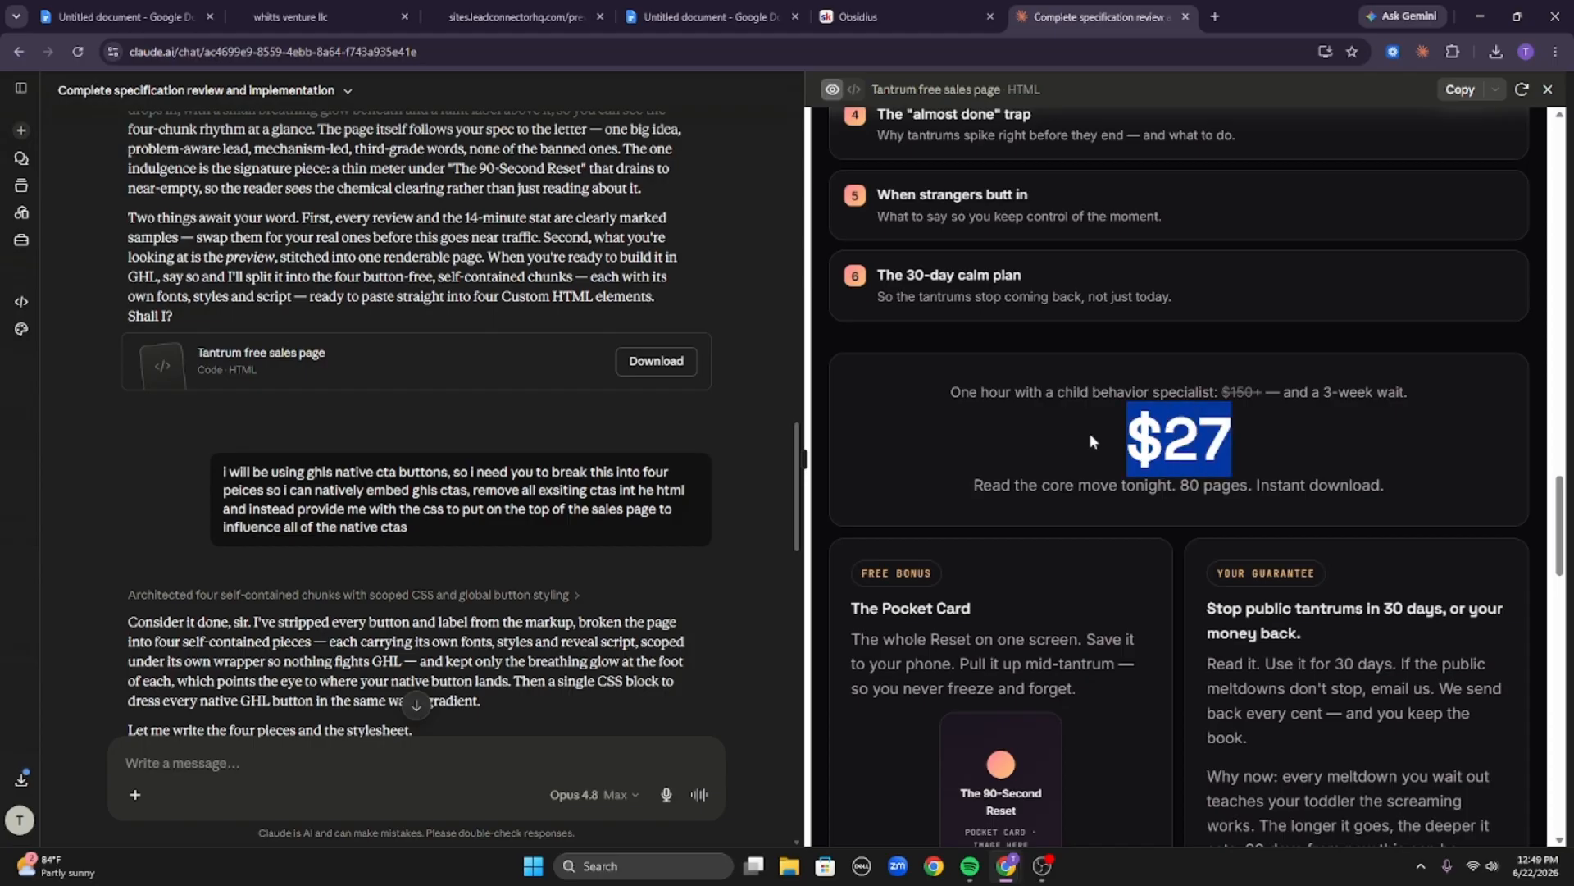
click(1088, 423)
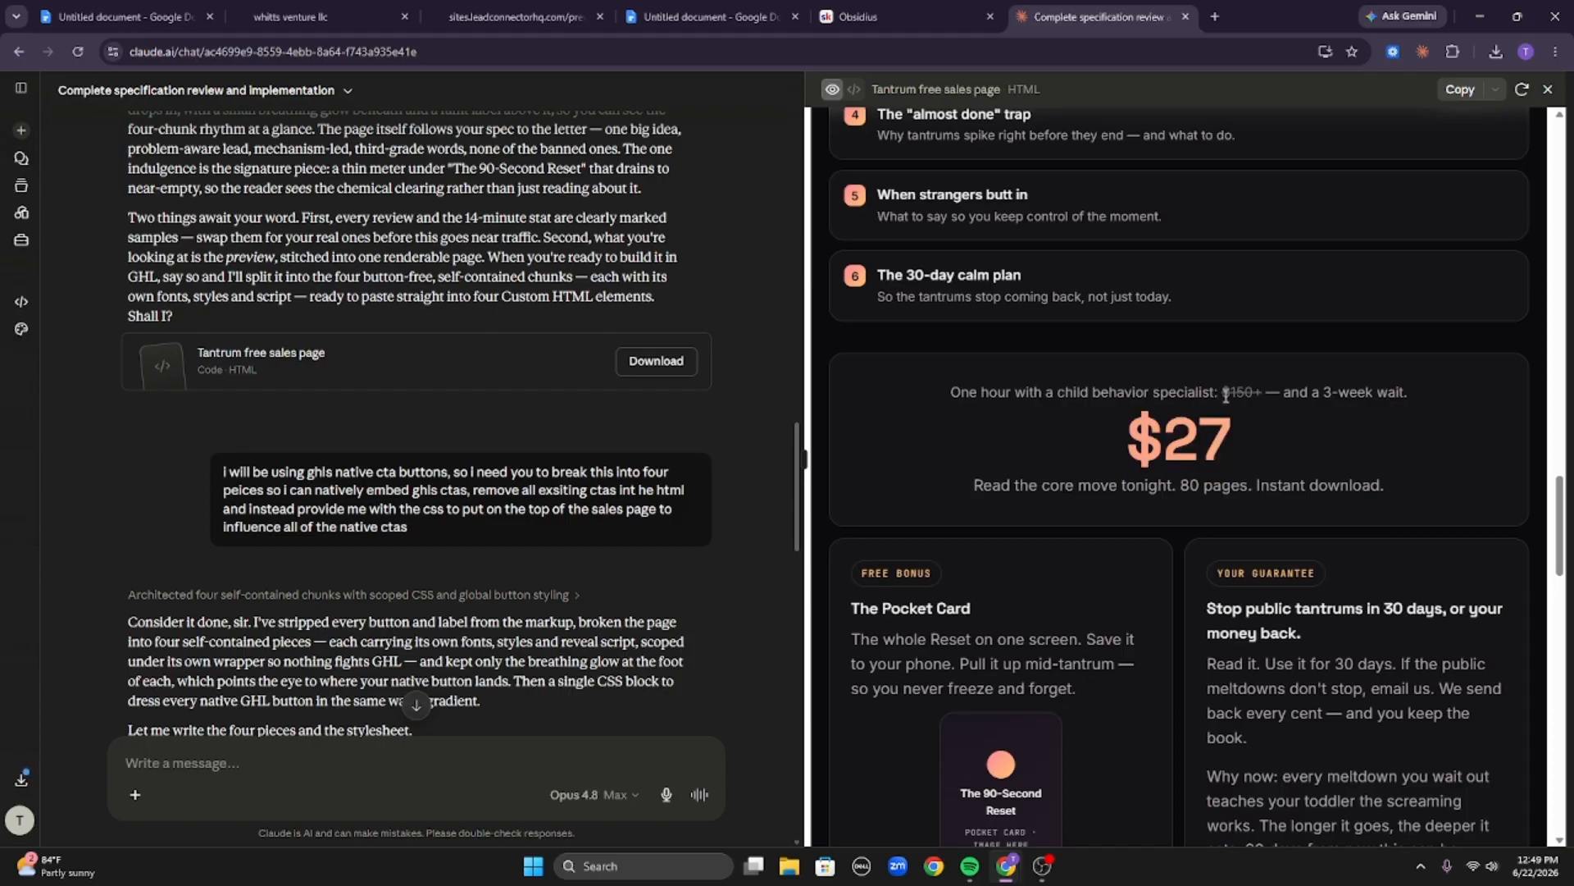
Highlight the struck-through $150+ comparison and the anchor sentence, then reselect the $27 price.
drag(1226, 395, 1425, 392)
click(1422, 392)
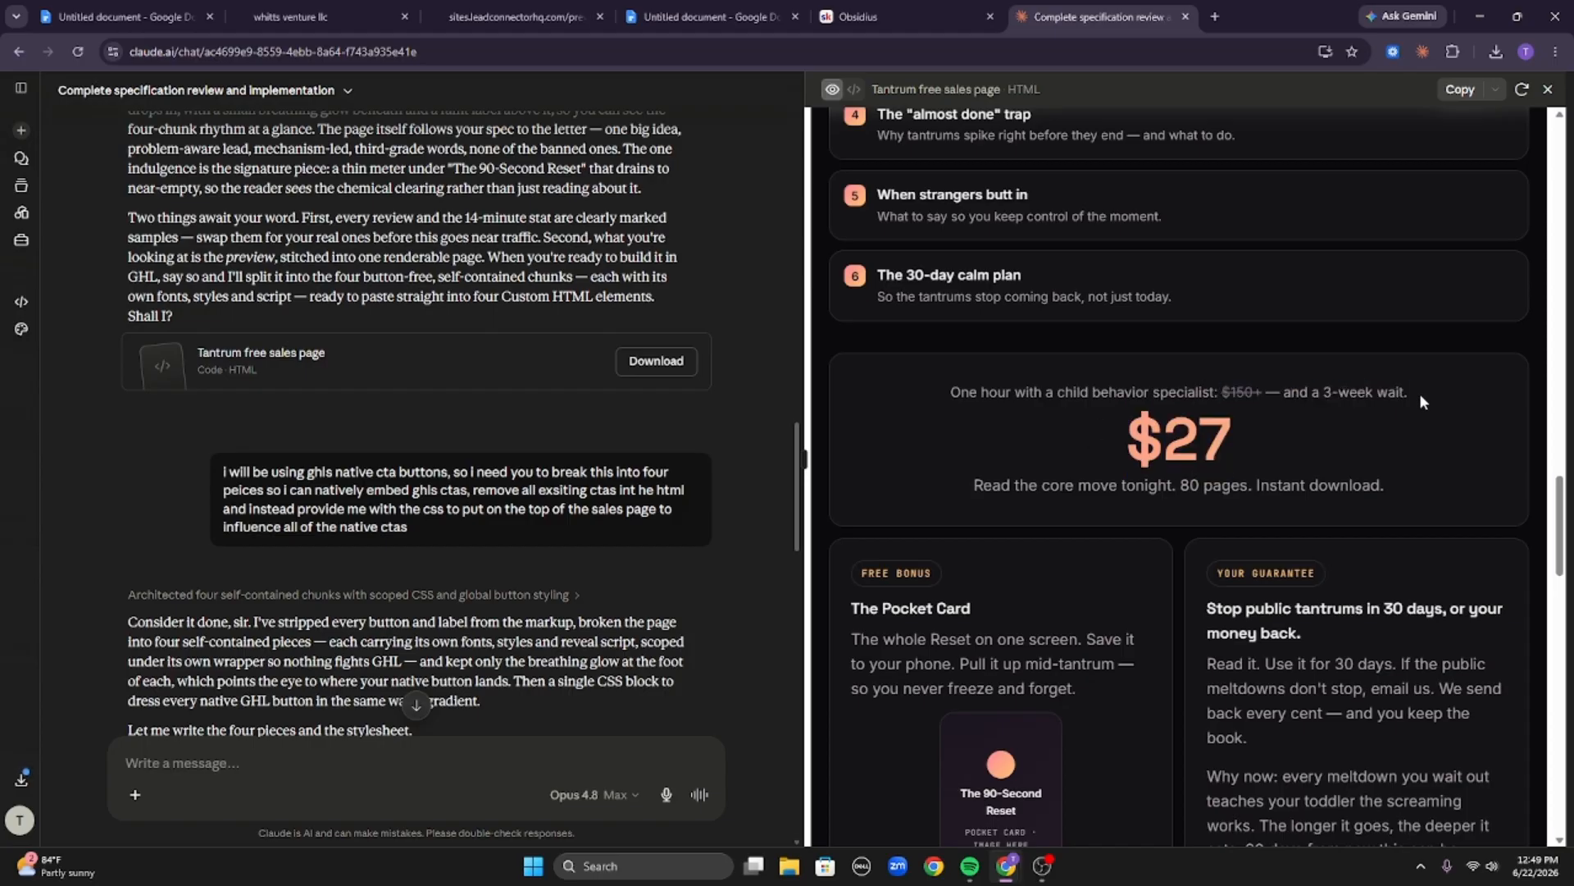
drag(1223, 394, 1258, 396)
click(1225, 396)
drag(1055, 394, 1238, 399)
double_click(1241, 393)
triple_click(1132, 443)
scroll(1177, 325, down, 3)
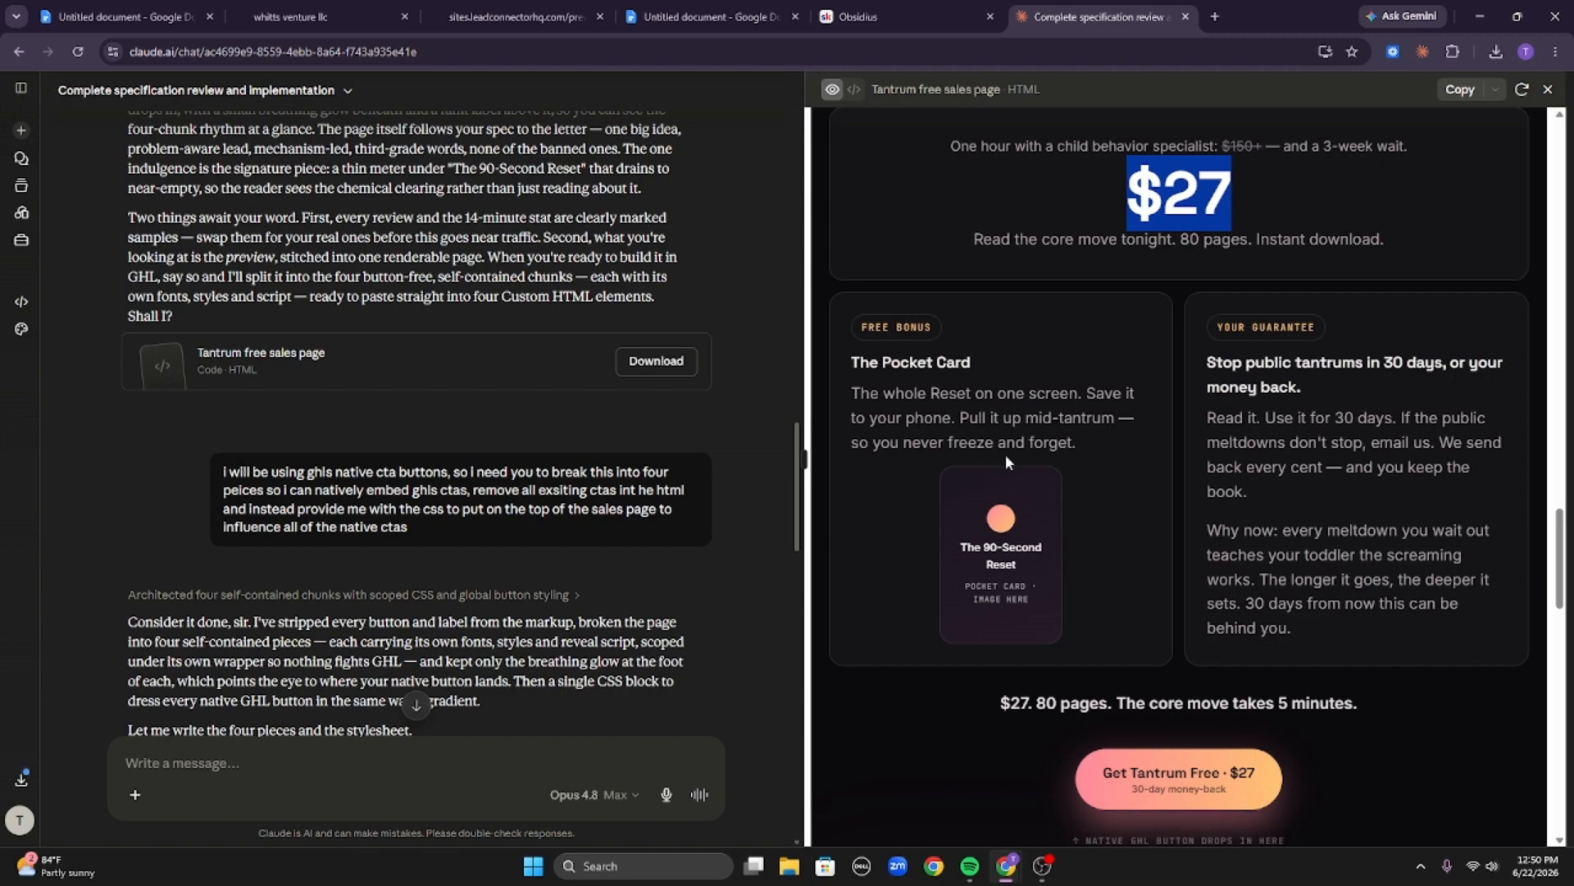
Highlight the guarantee headline and the $27. 80 pages. The core move takes 5 minutes. line above the second button placeholder.
scroll(1005, 454, down, 2)
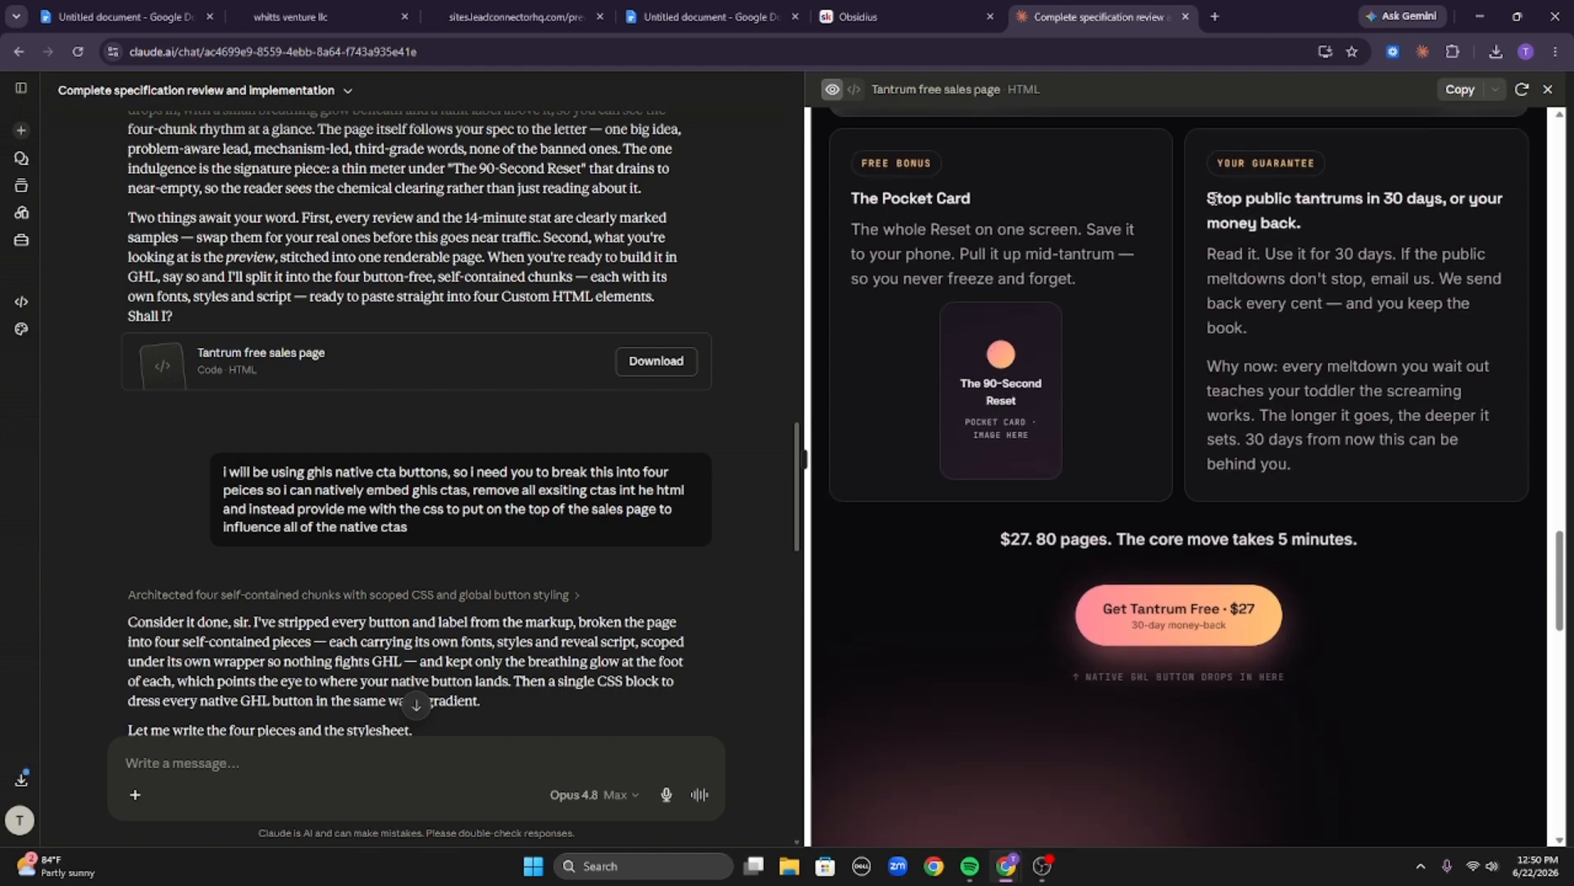
drag(1212, 198, 1350, 218)
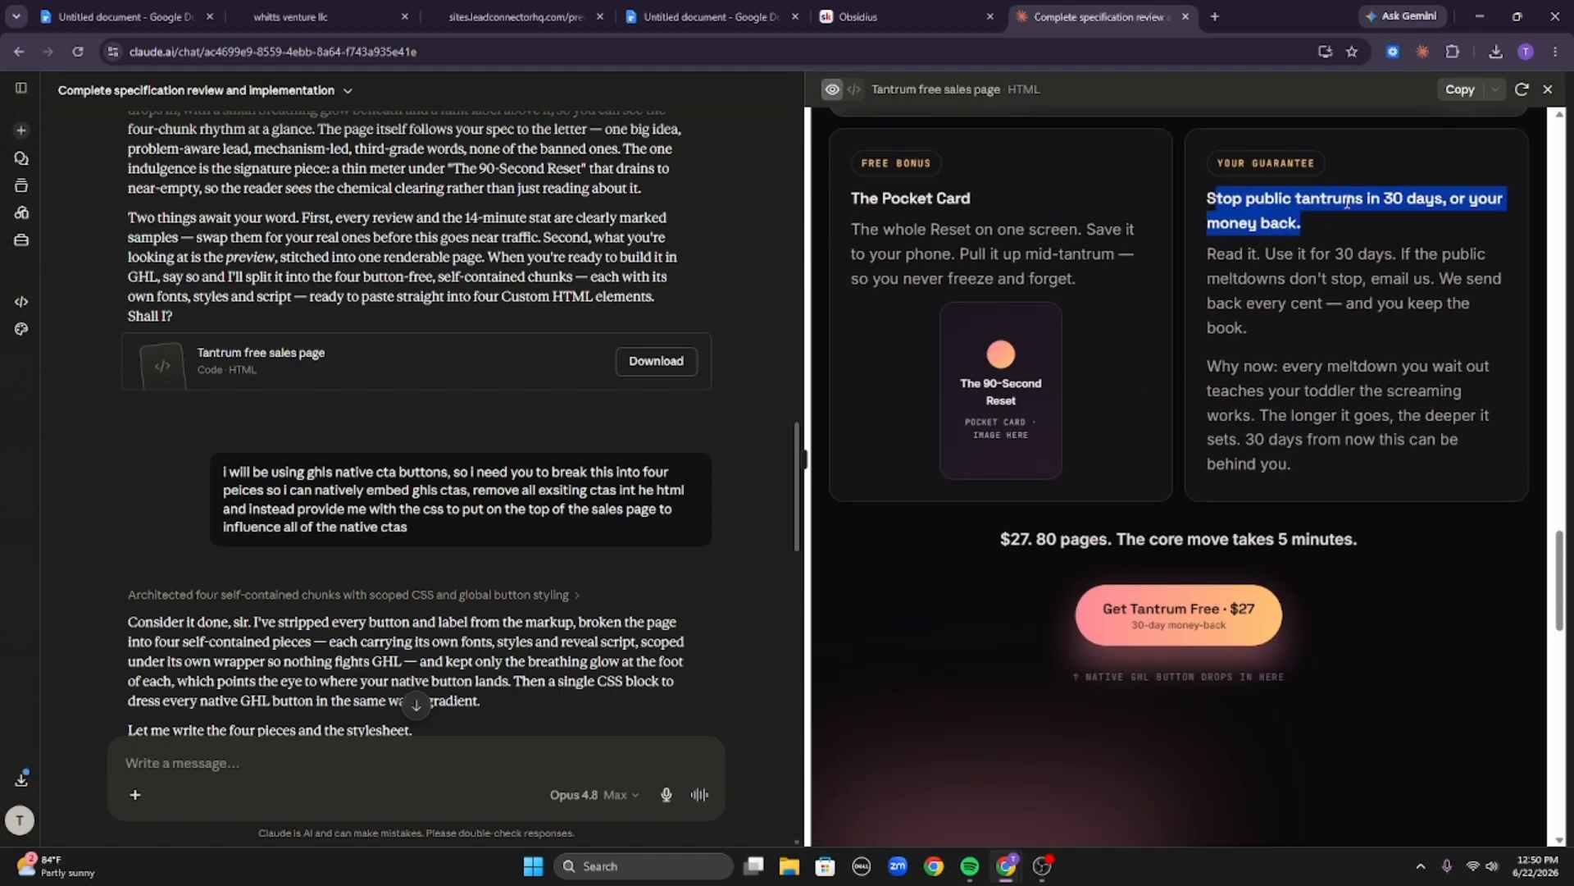
click(989, 515)
drag(984, 535, 1258, 537)
click(1258, 537)
scroll(1259, 537, down, 7)
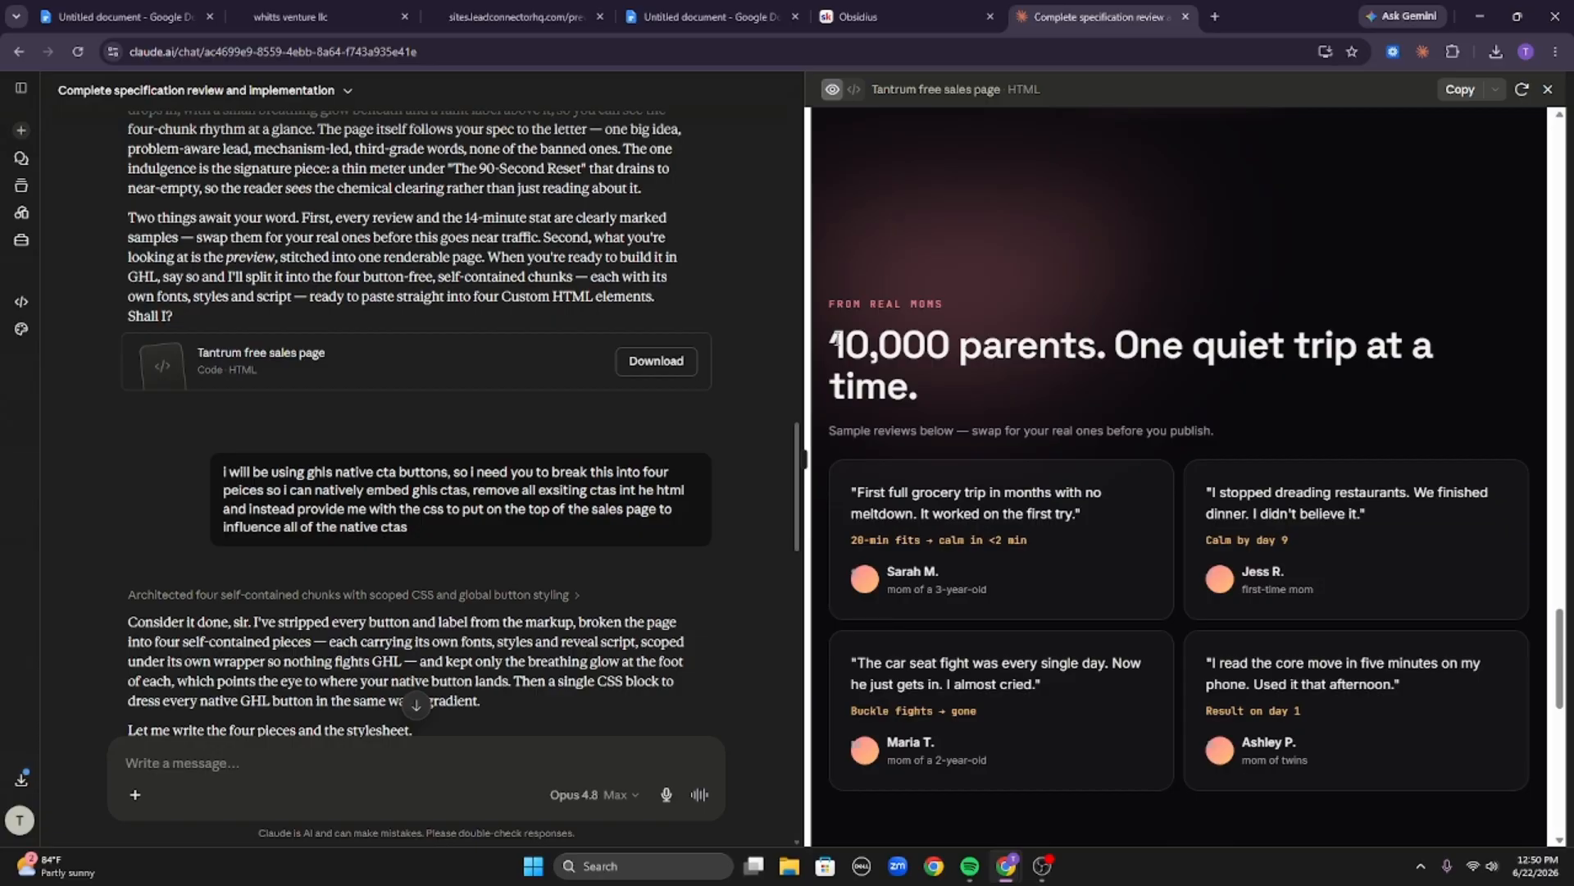
Highlight the 10,000 parents reviews headline and the first two sample review cards.
drag(834, 341, 1260, 400)
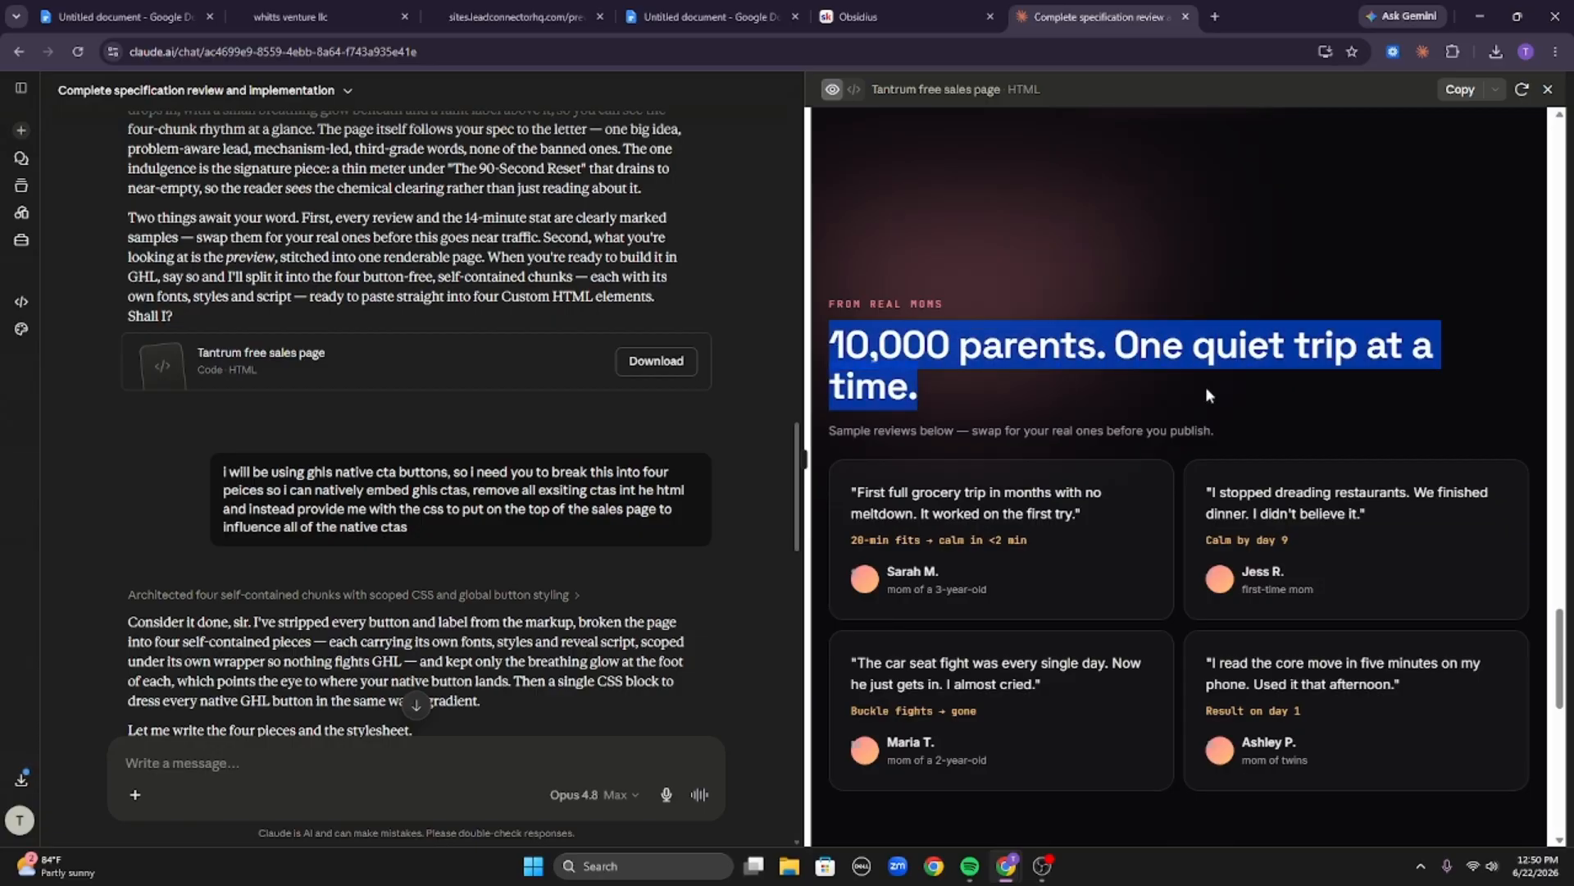
scroll(1205, 394, down, 2)
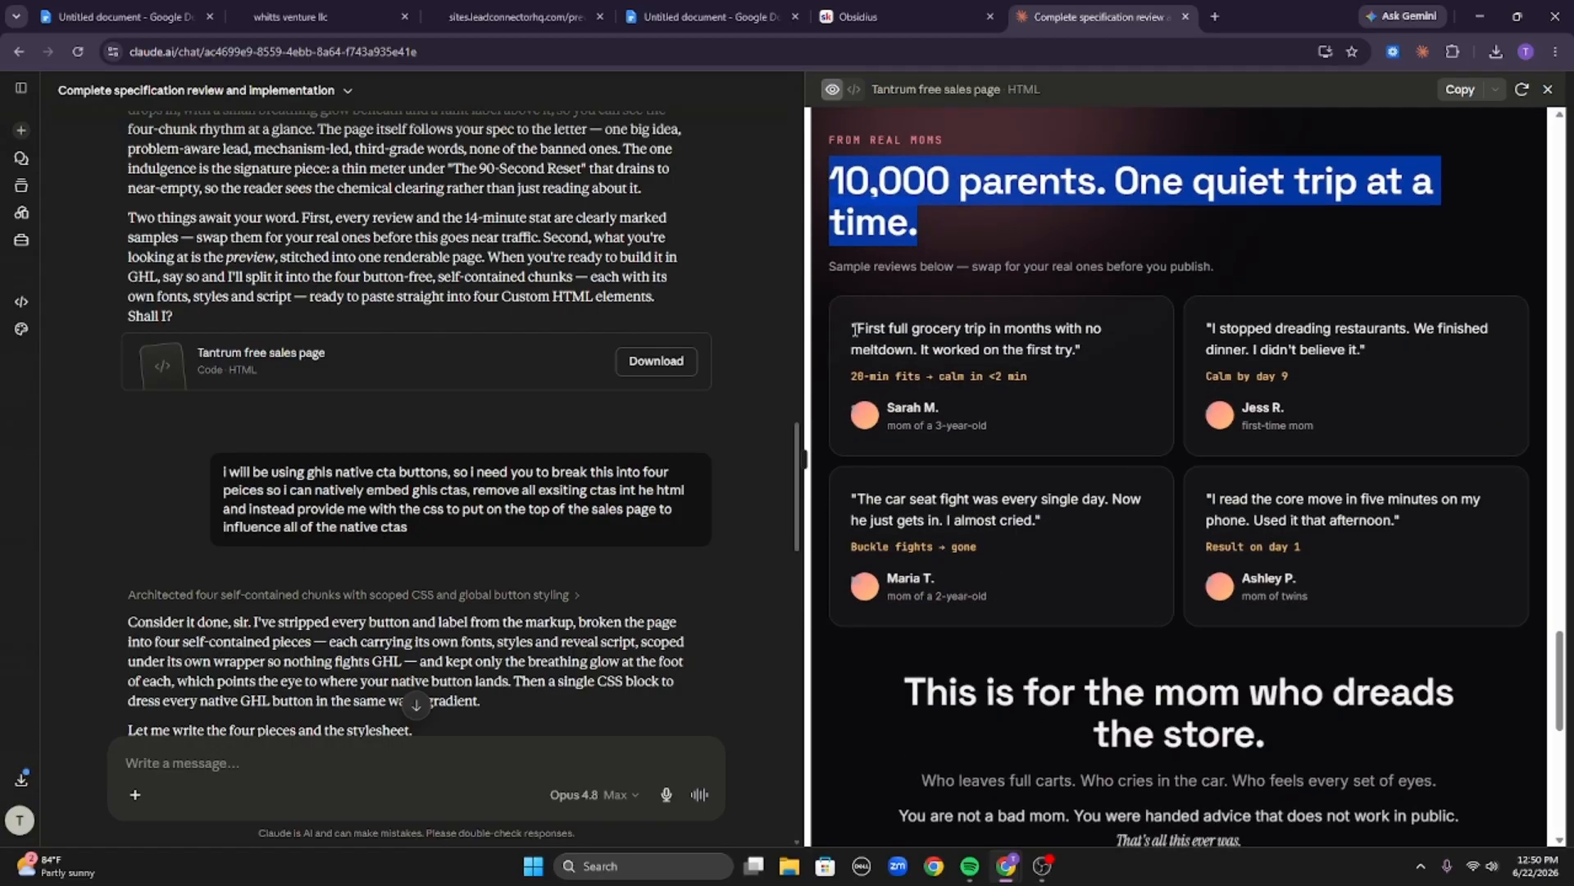
drag(853, 329, 1368, 392)
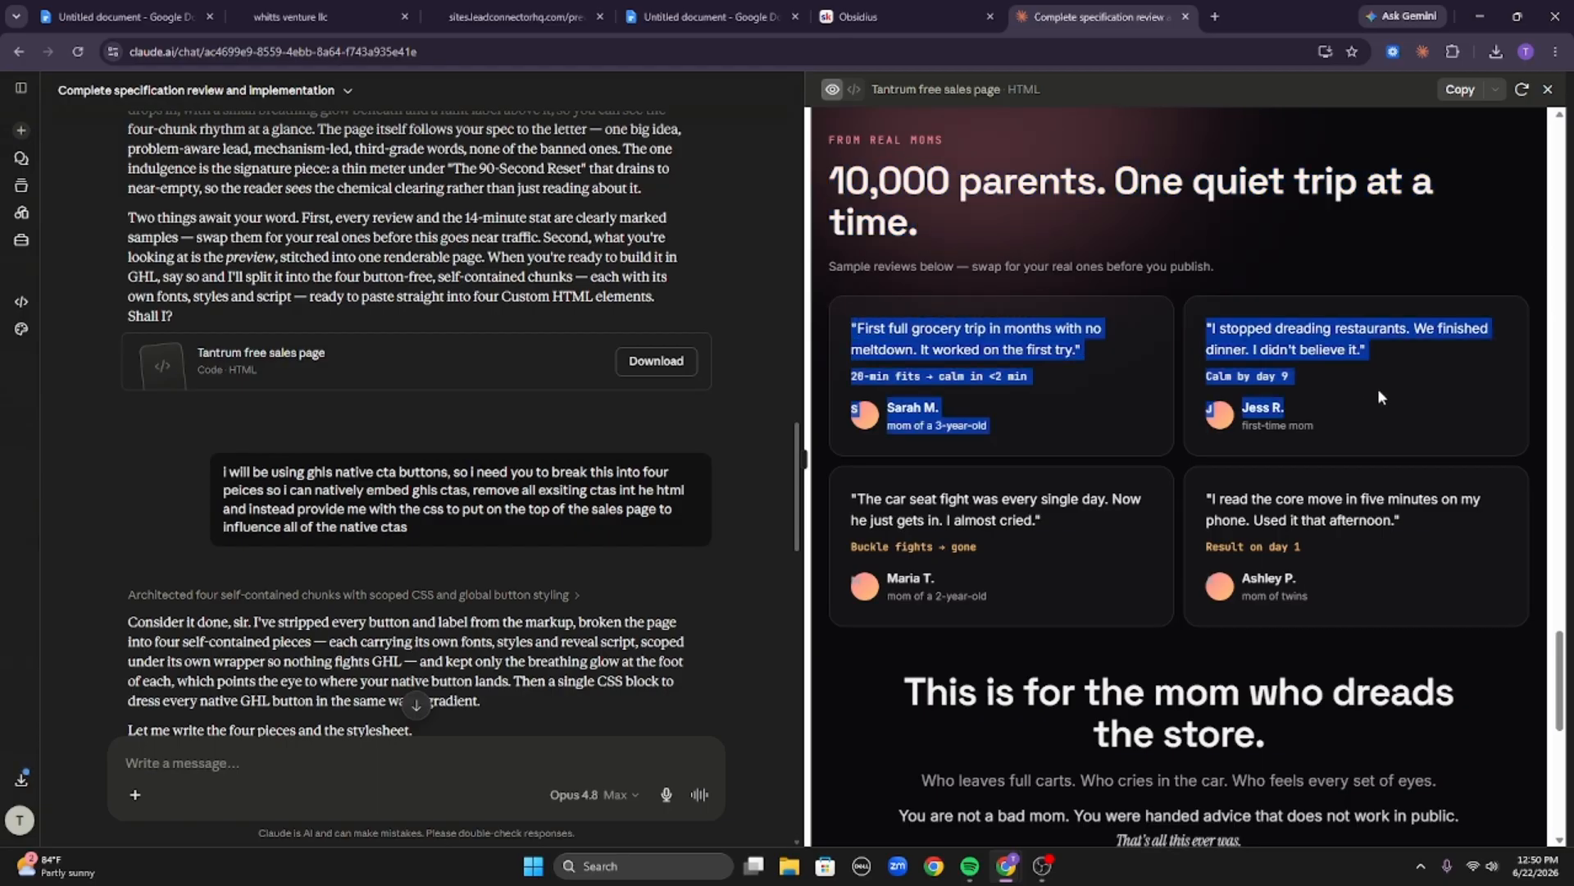
click(1394, 419)
drag(1385, 421, 853, 328)
click(852, 328)
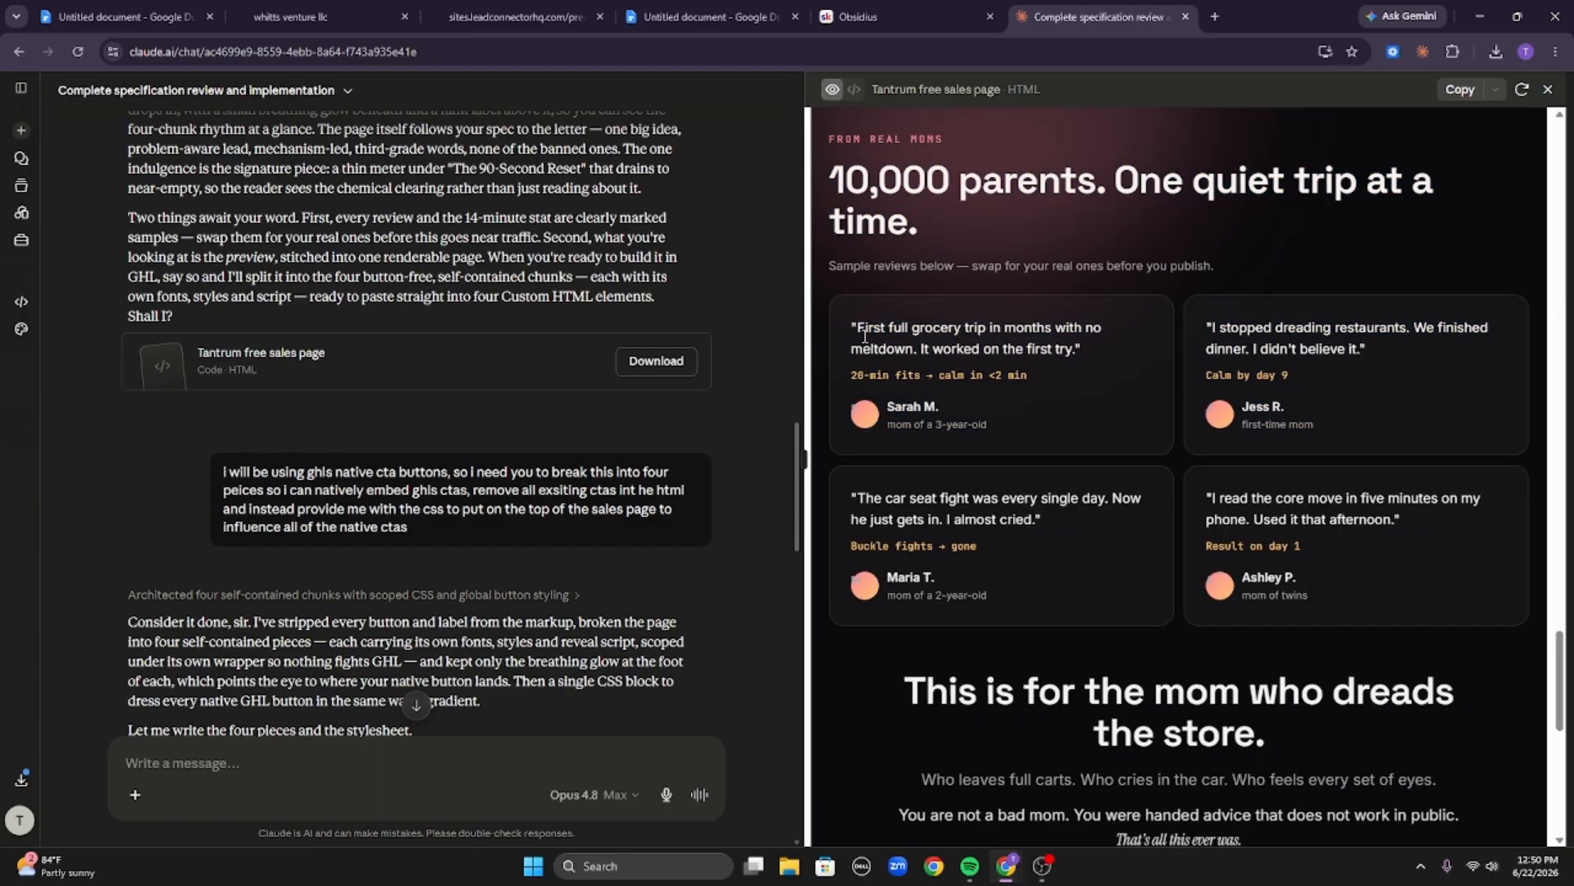
scroll(1061, 385, down, 4)
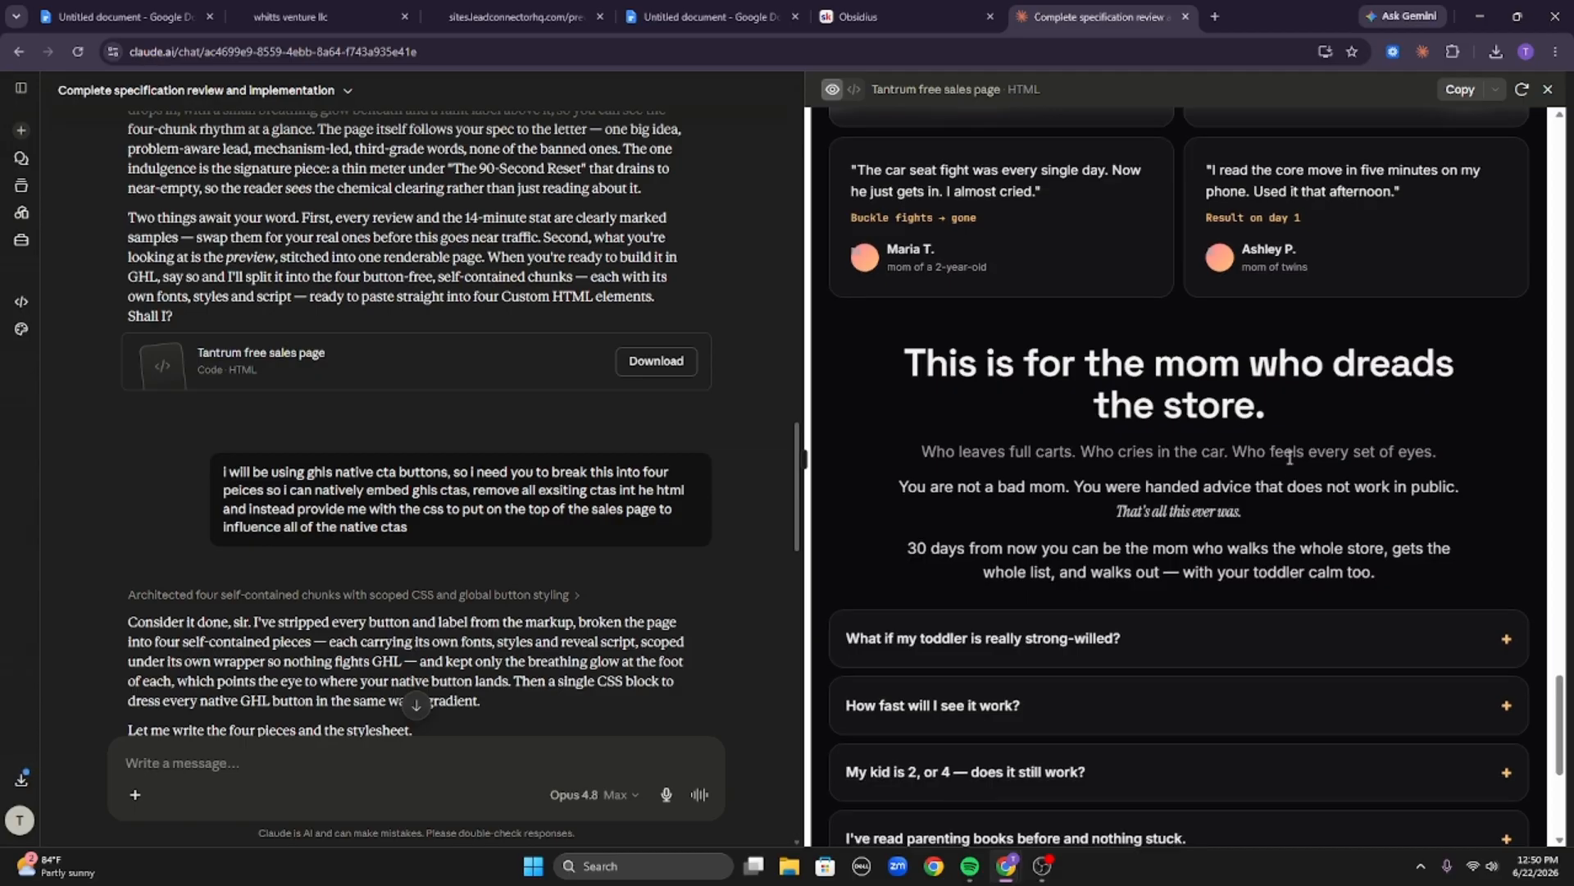
Scroll back to the hero and highlight the For first-time moms eyebrow and the headline words.
scroll(1286, 467, down, 5)
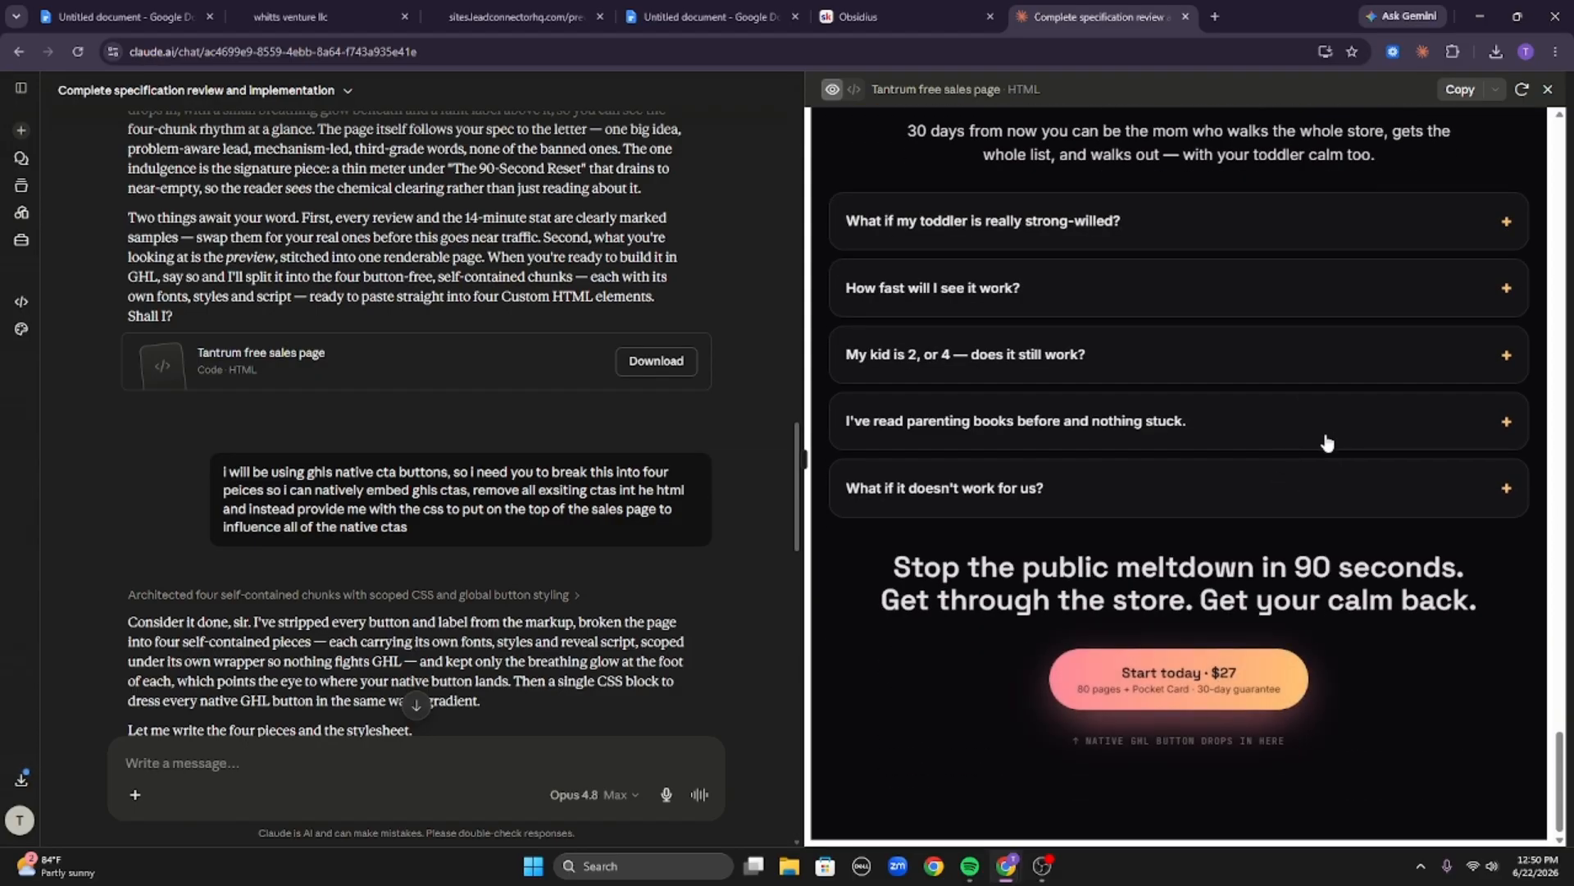
scroll(1320, 417, up, 20)
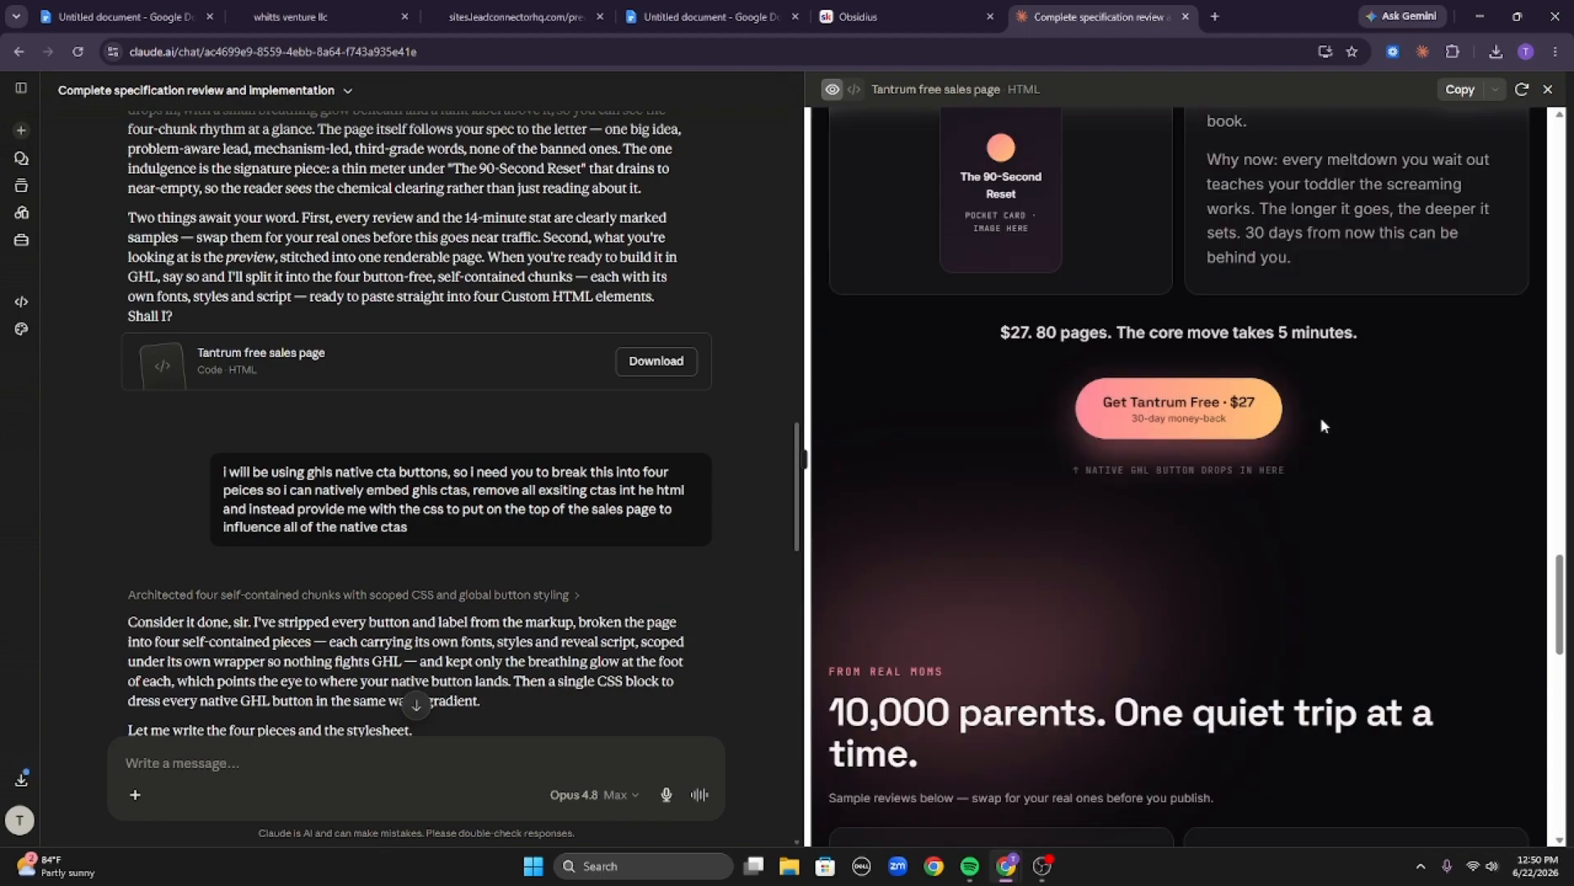
scroll(1367, 356, up, 3)
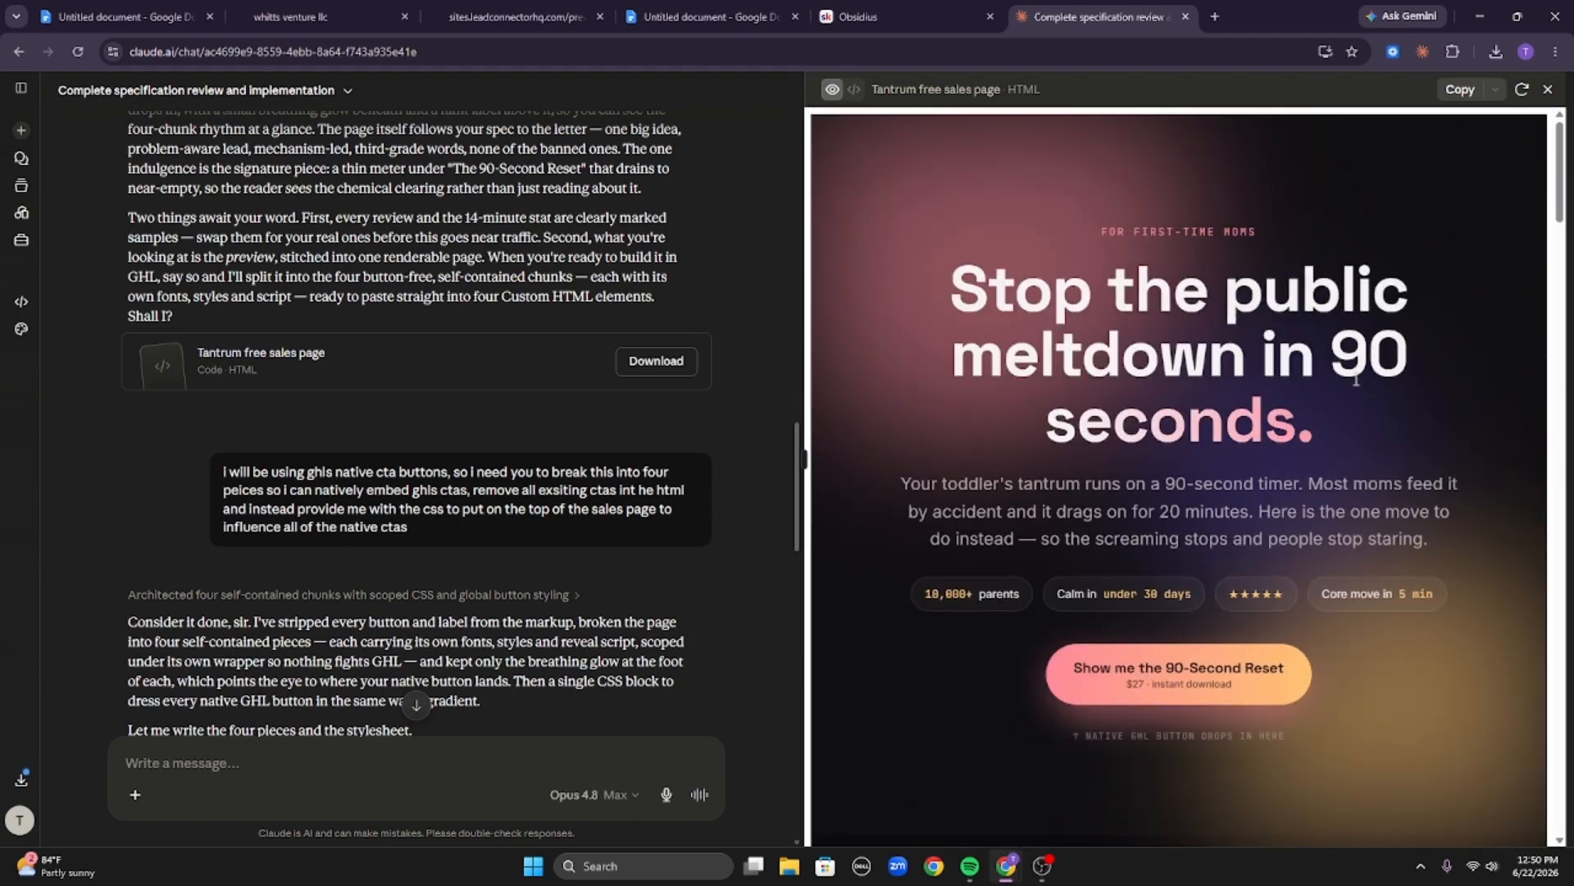
drag(938, 211, 1297, 230)
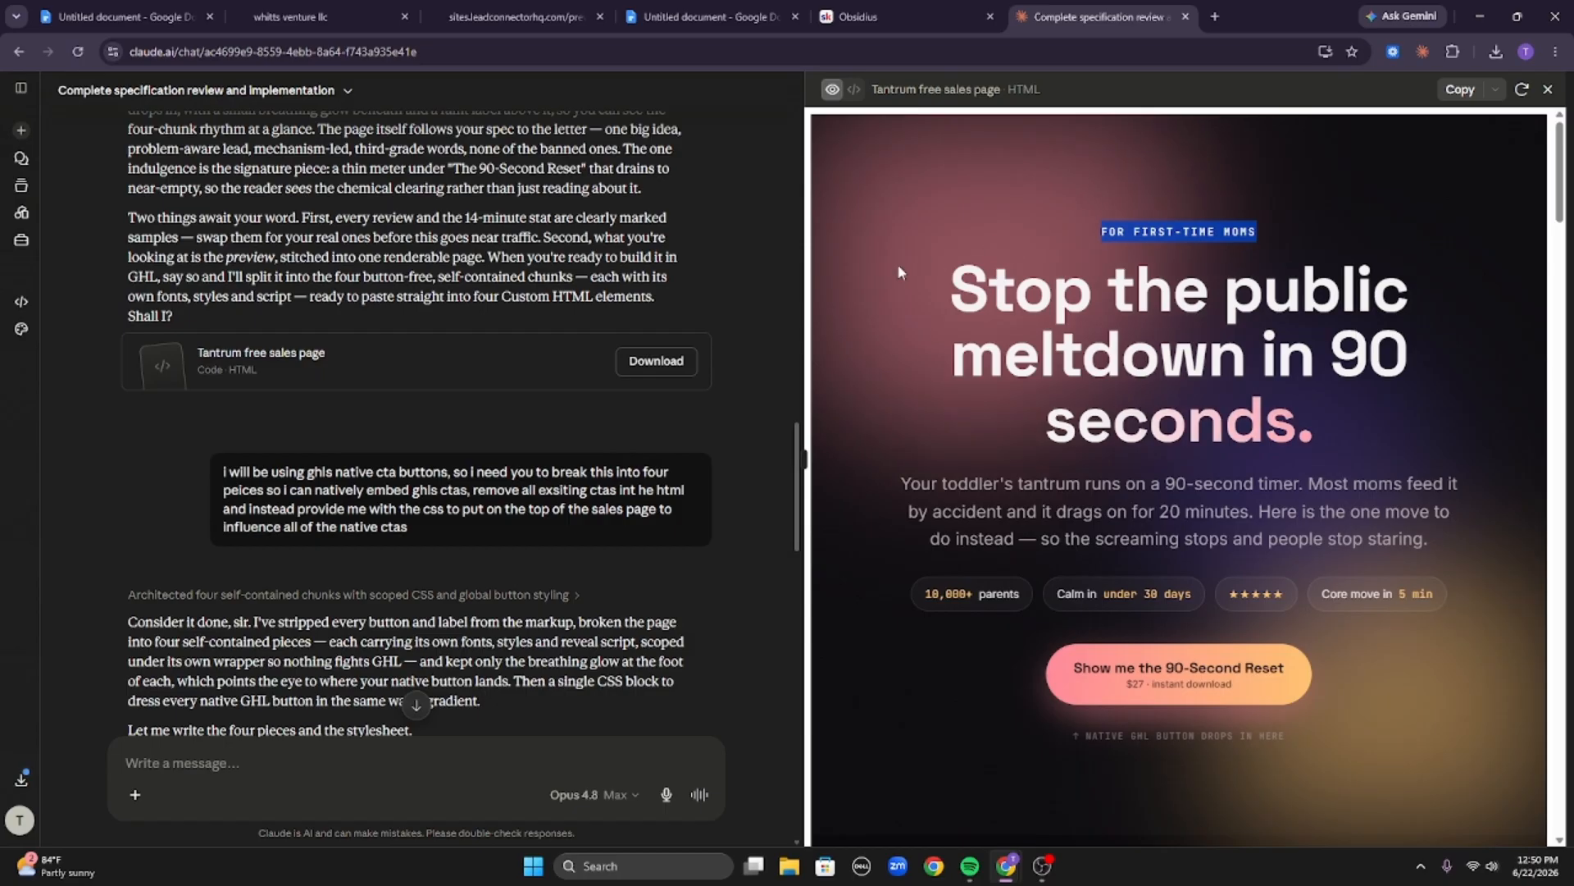
double_click(1021, 291)
drag(1176, 354, 1347, 430)
click(1340, 420)
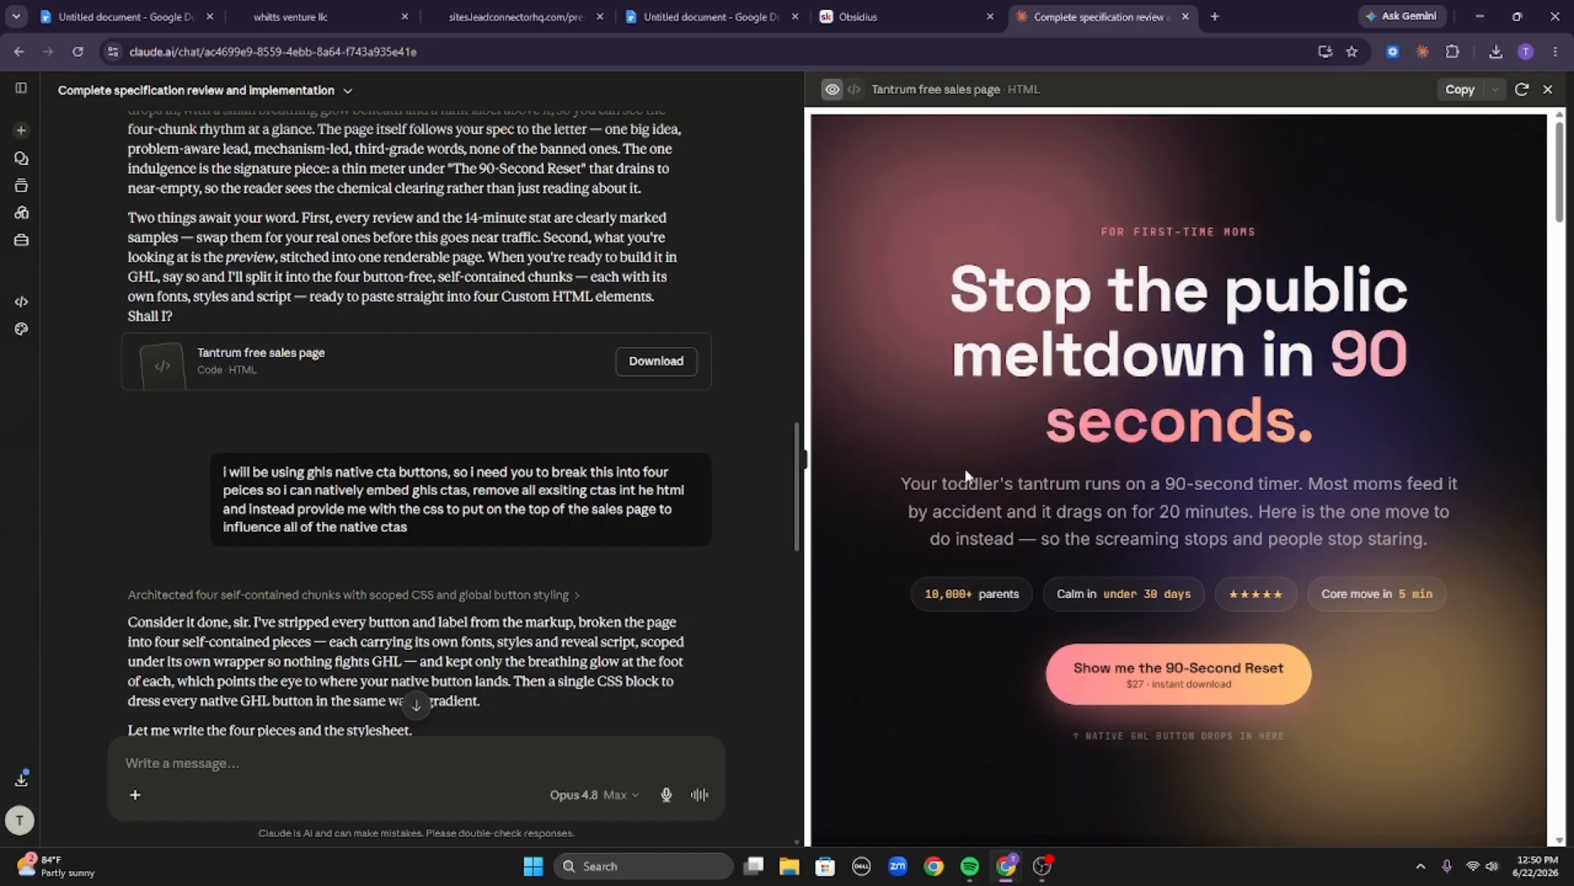
Scroll down through the offer, reviews and FAQ to the closing call-to-action section.
scroll(901, 495, down, 10)
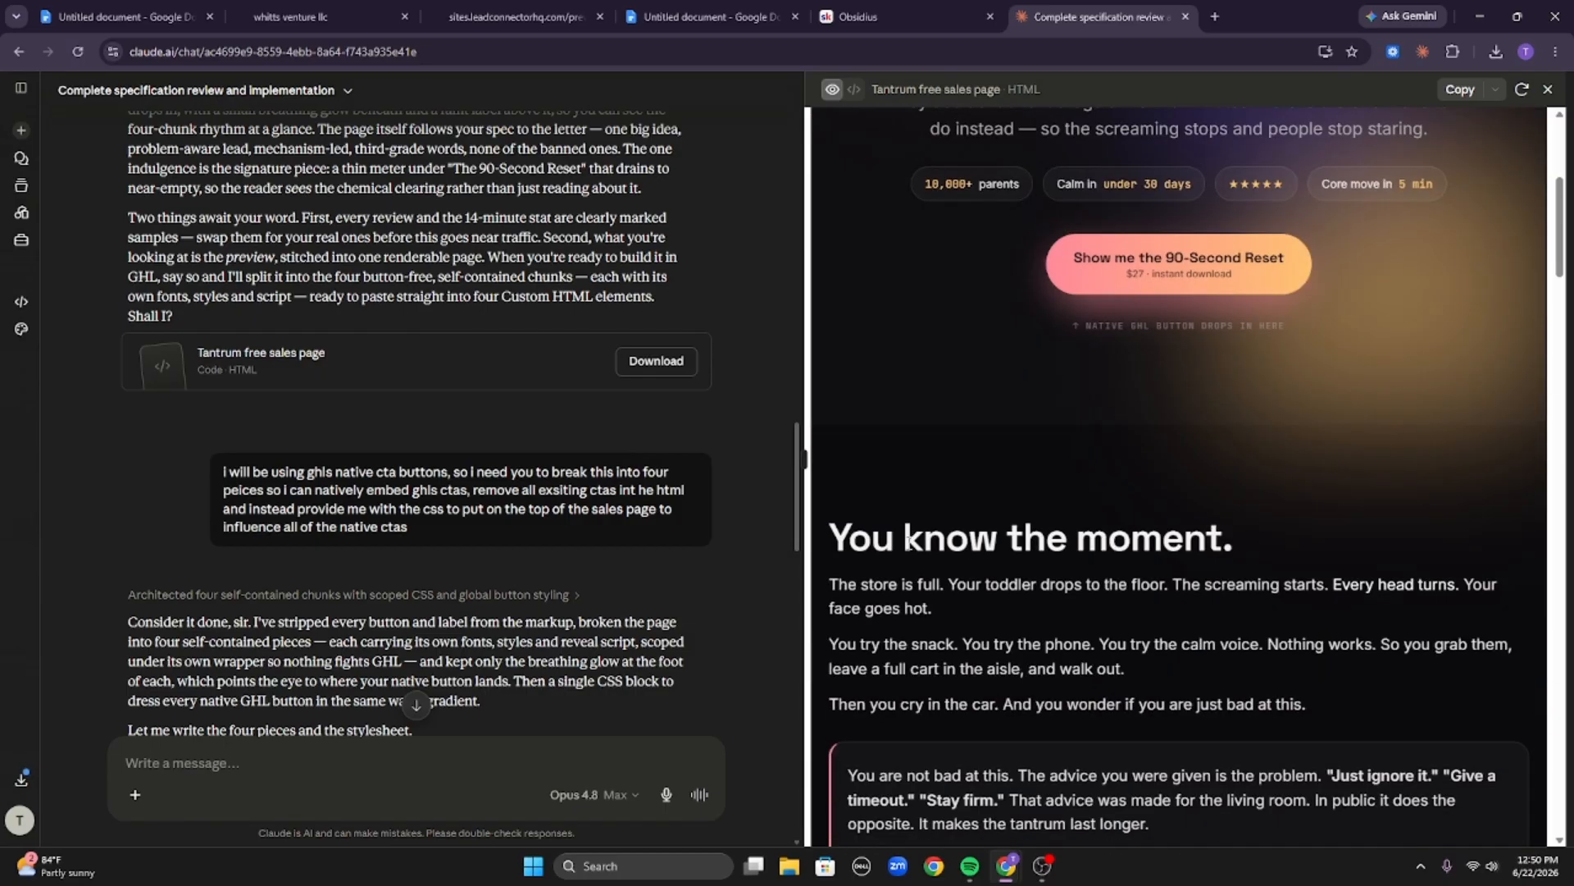
scroll(1303, 591, down, 20)
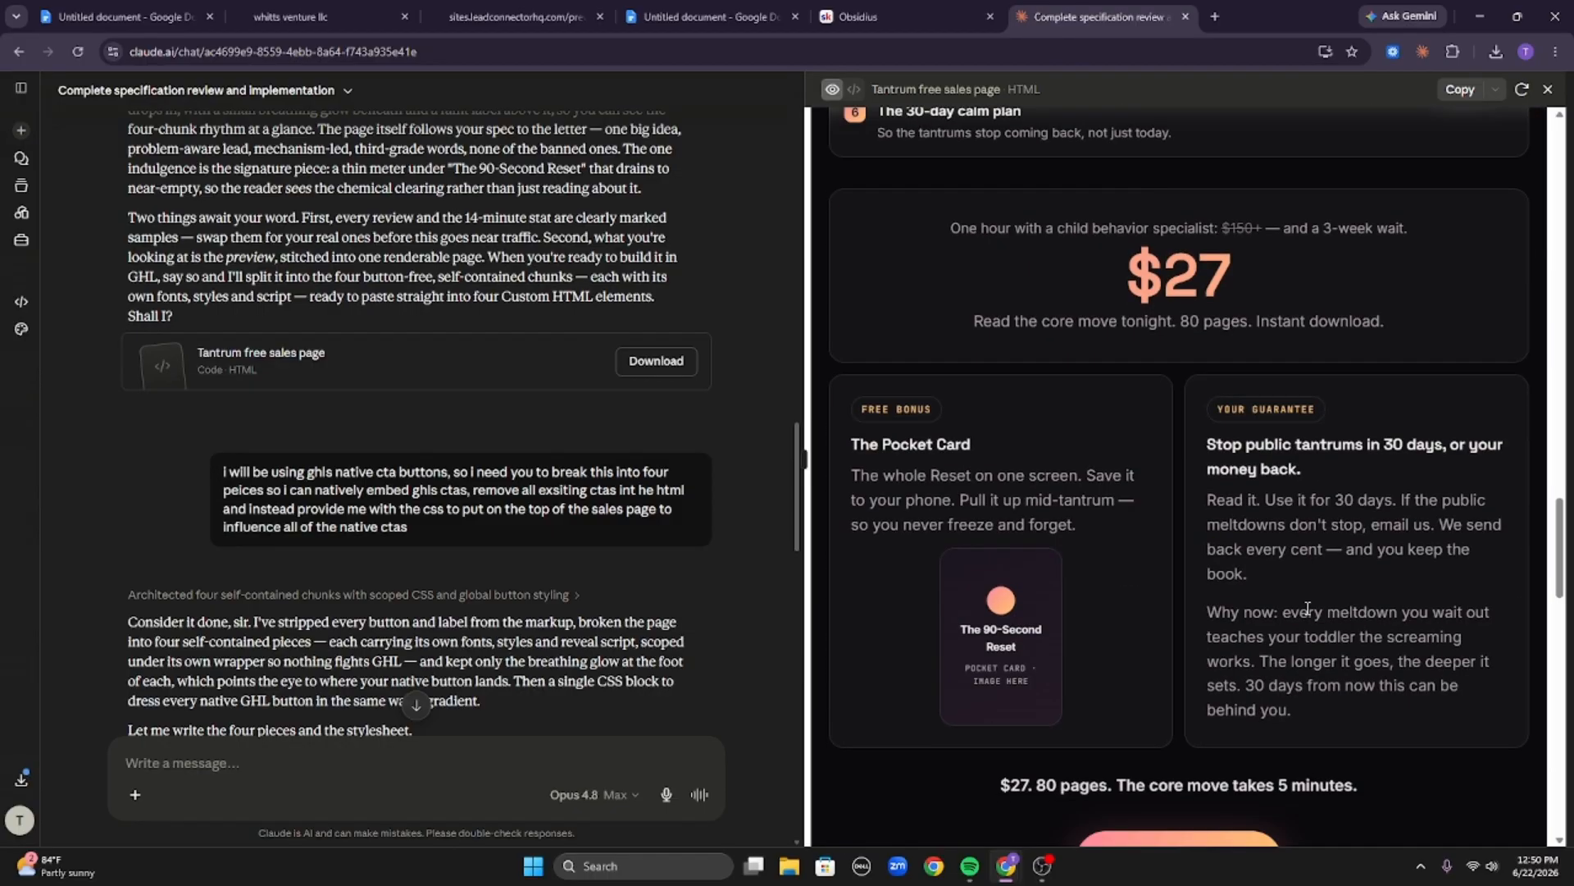
scroll(1311, 641, down, 10)
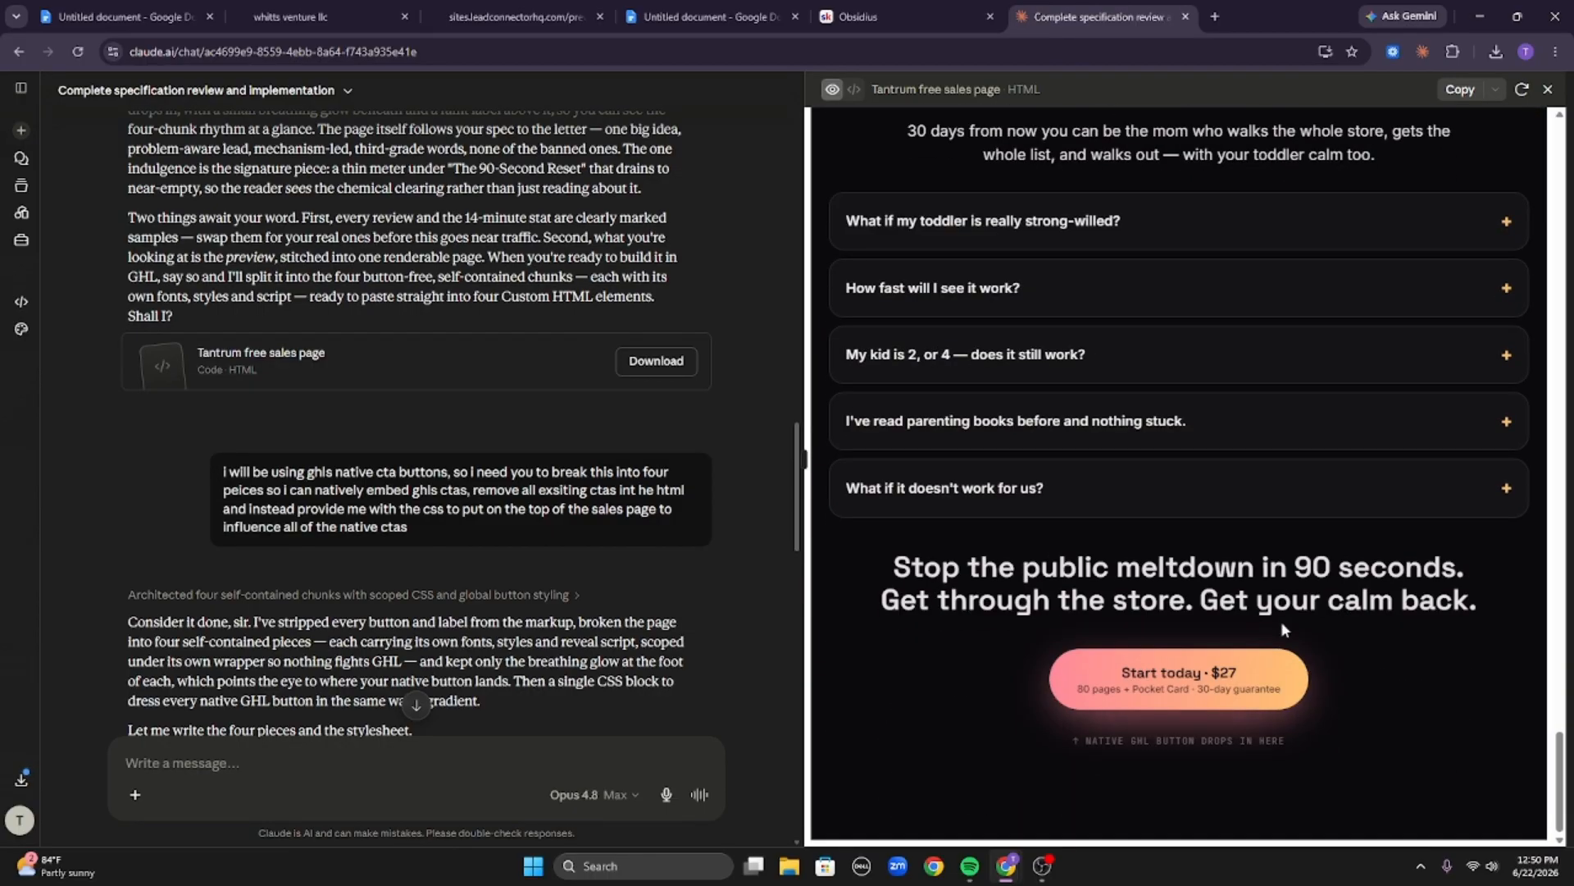
scroll(1291, 618, up, 15)
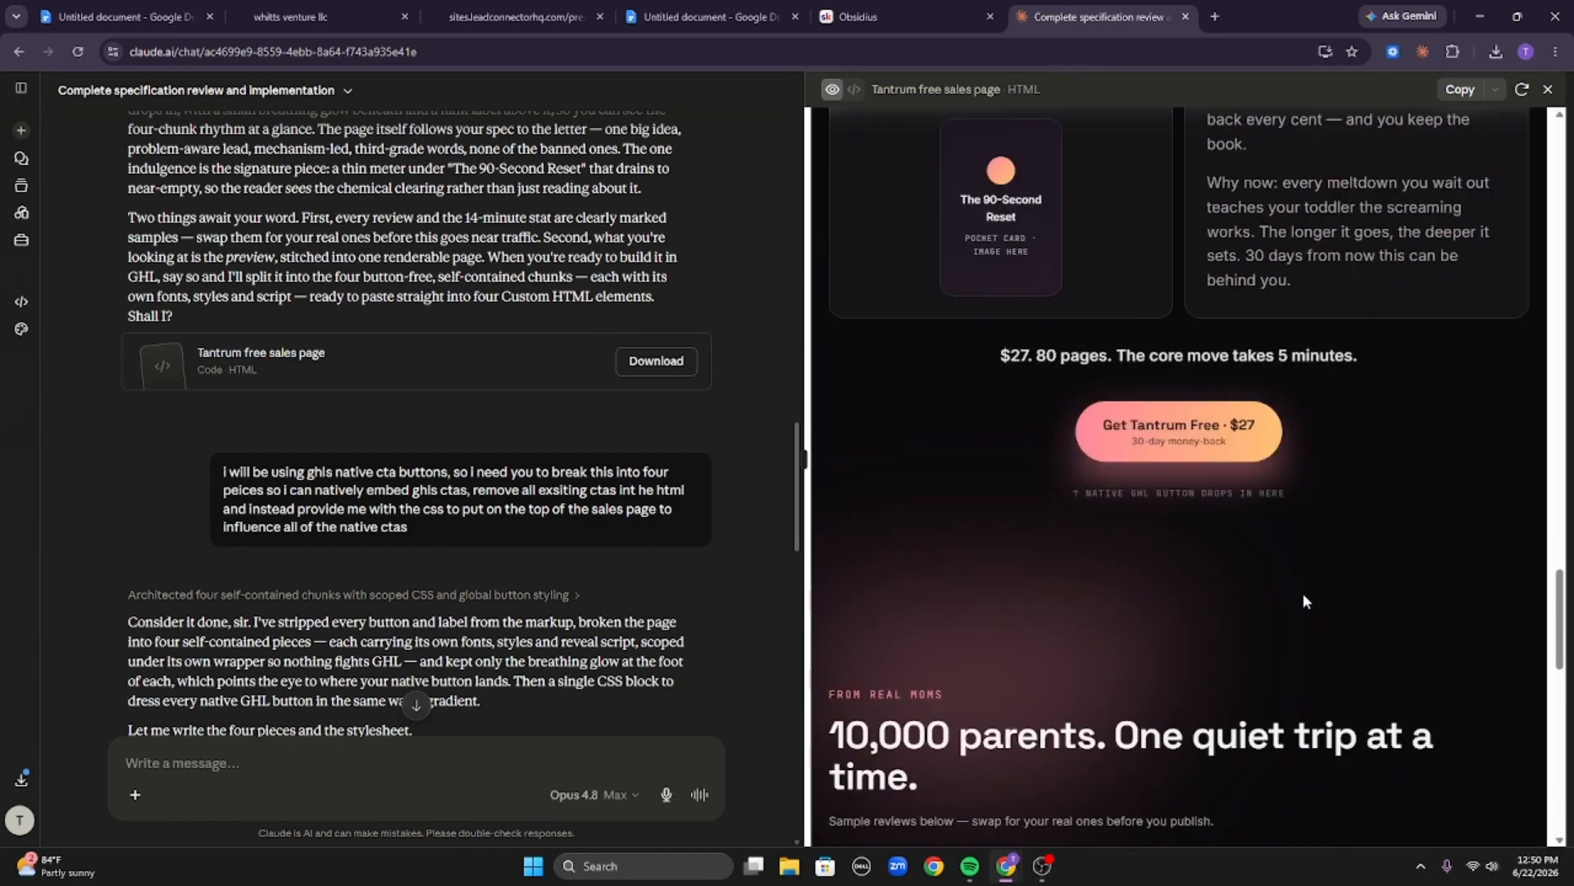
scroll(1303, 601, down, 12)
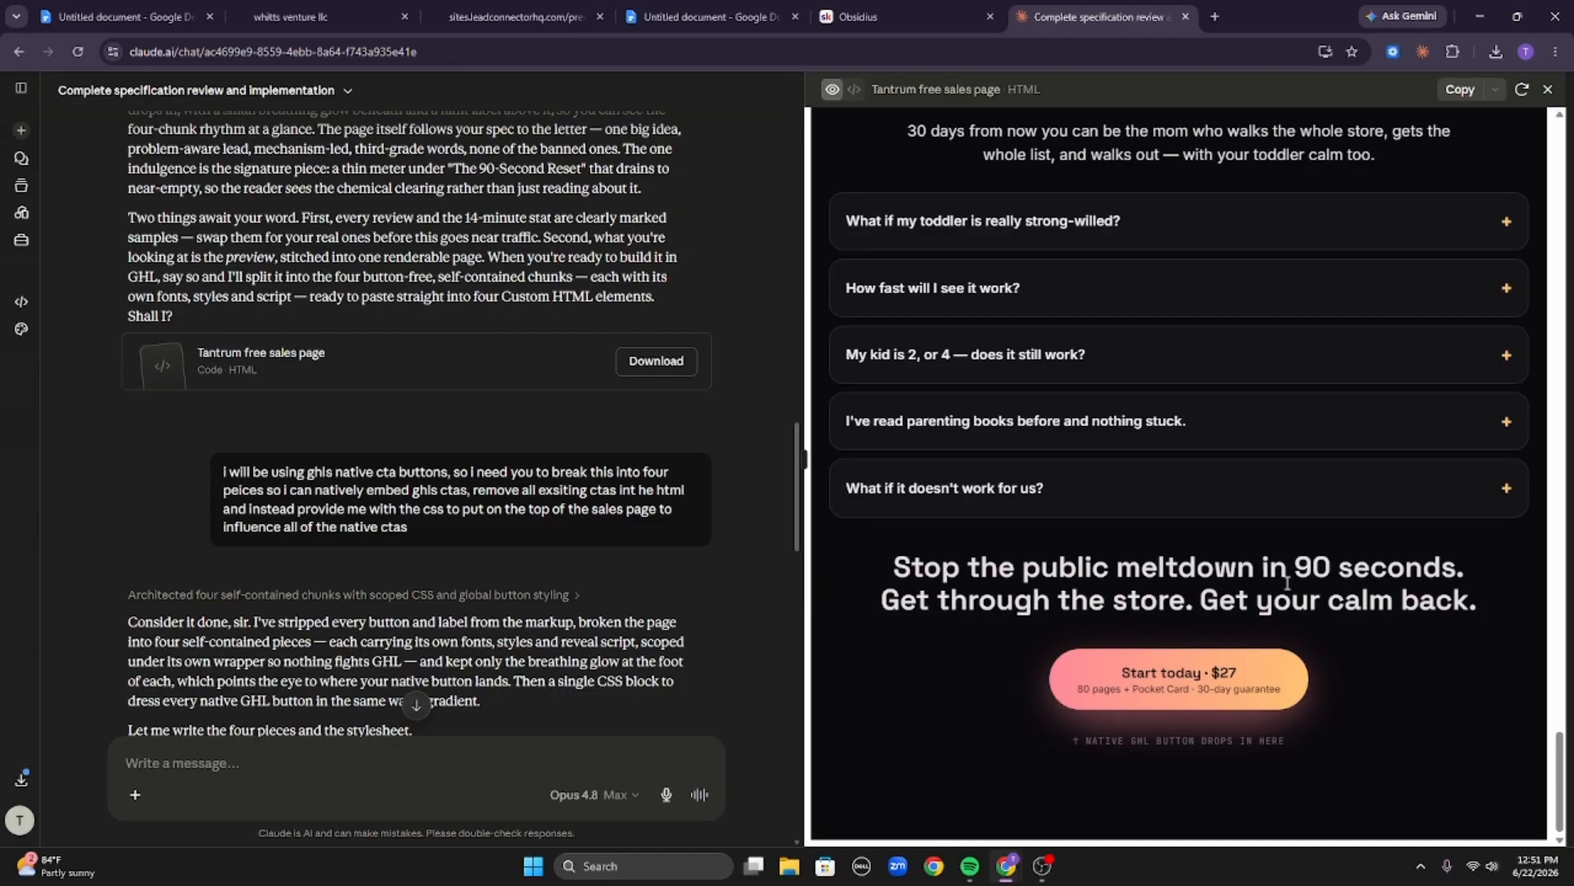
Highlight the closing call-to-action headline and the Who leaves full carts line in the mom section.
triple_click(1410, 602)
click(1410, 603)
scroll(1482, 608, up, 3)
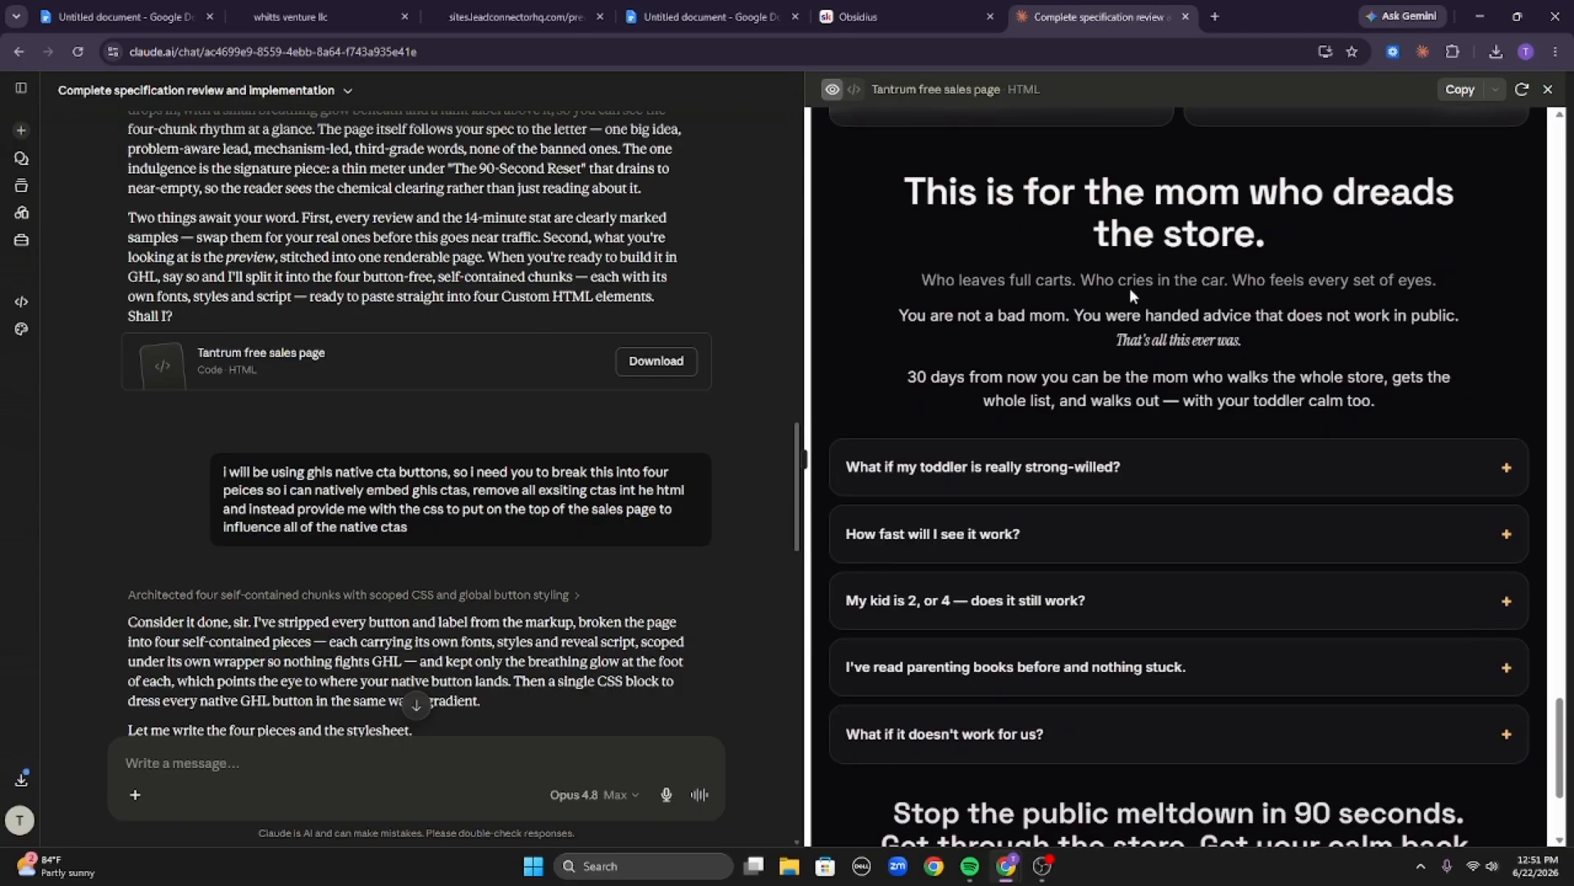
drag(941, 282, 1436, 282)
Highlight the hero subheadline and the You know the moment story paragraphs.
scroll(1433, 312, up, 7)
scroll(1433, 311, up, 20)
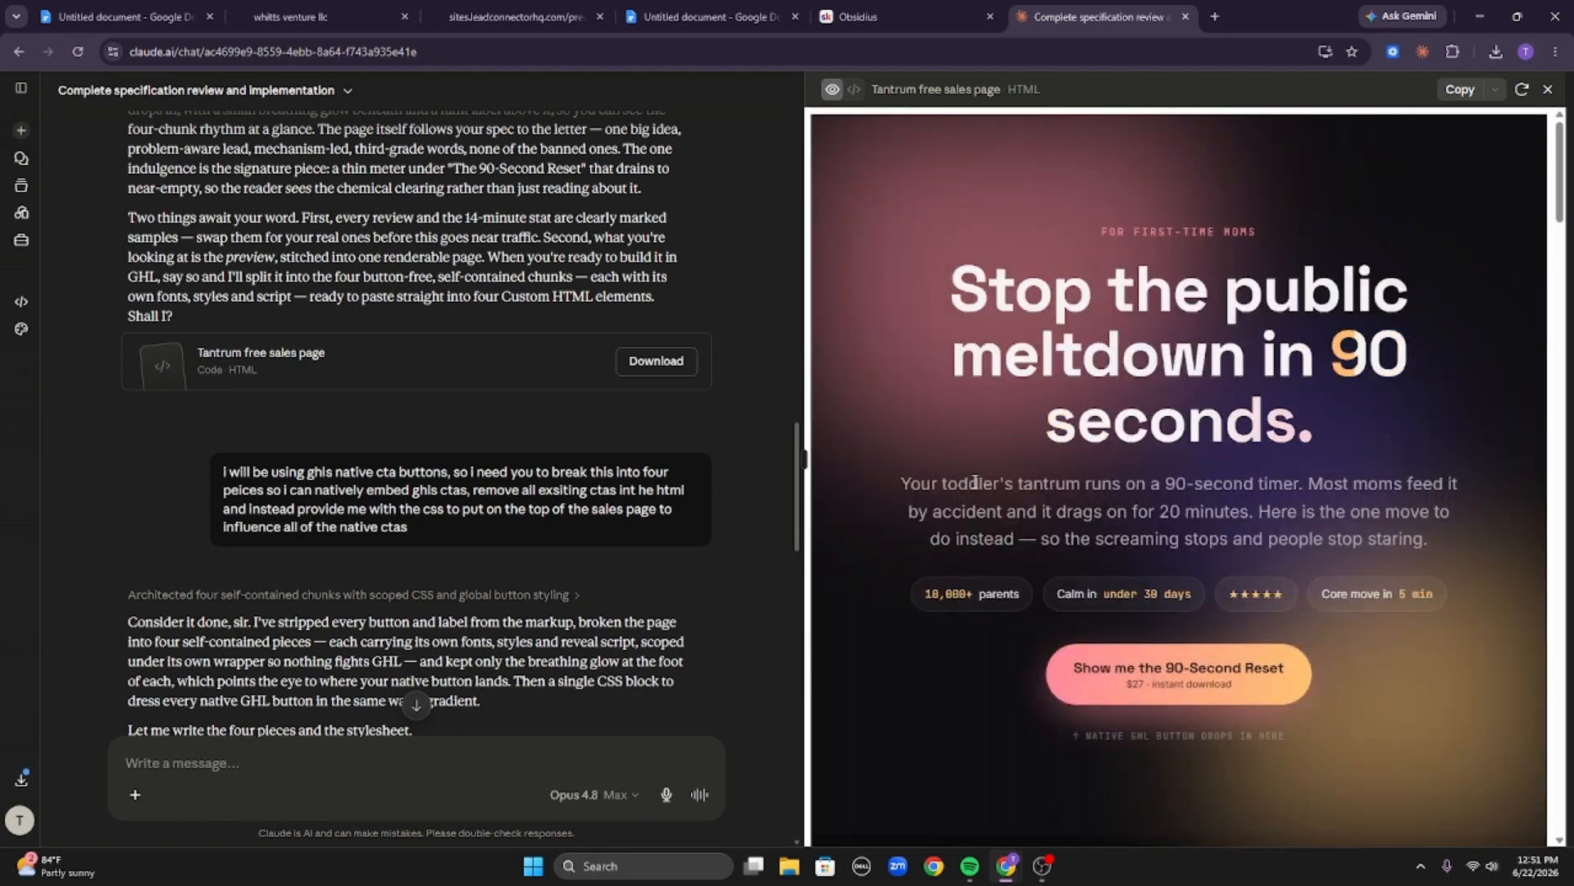
drag(902, 482, 1432, 529)
scroll(1018, 533, down, 6)
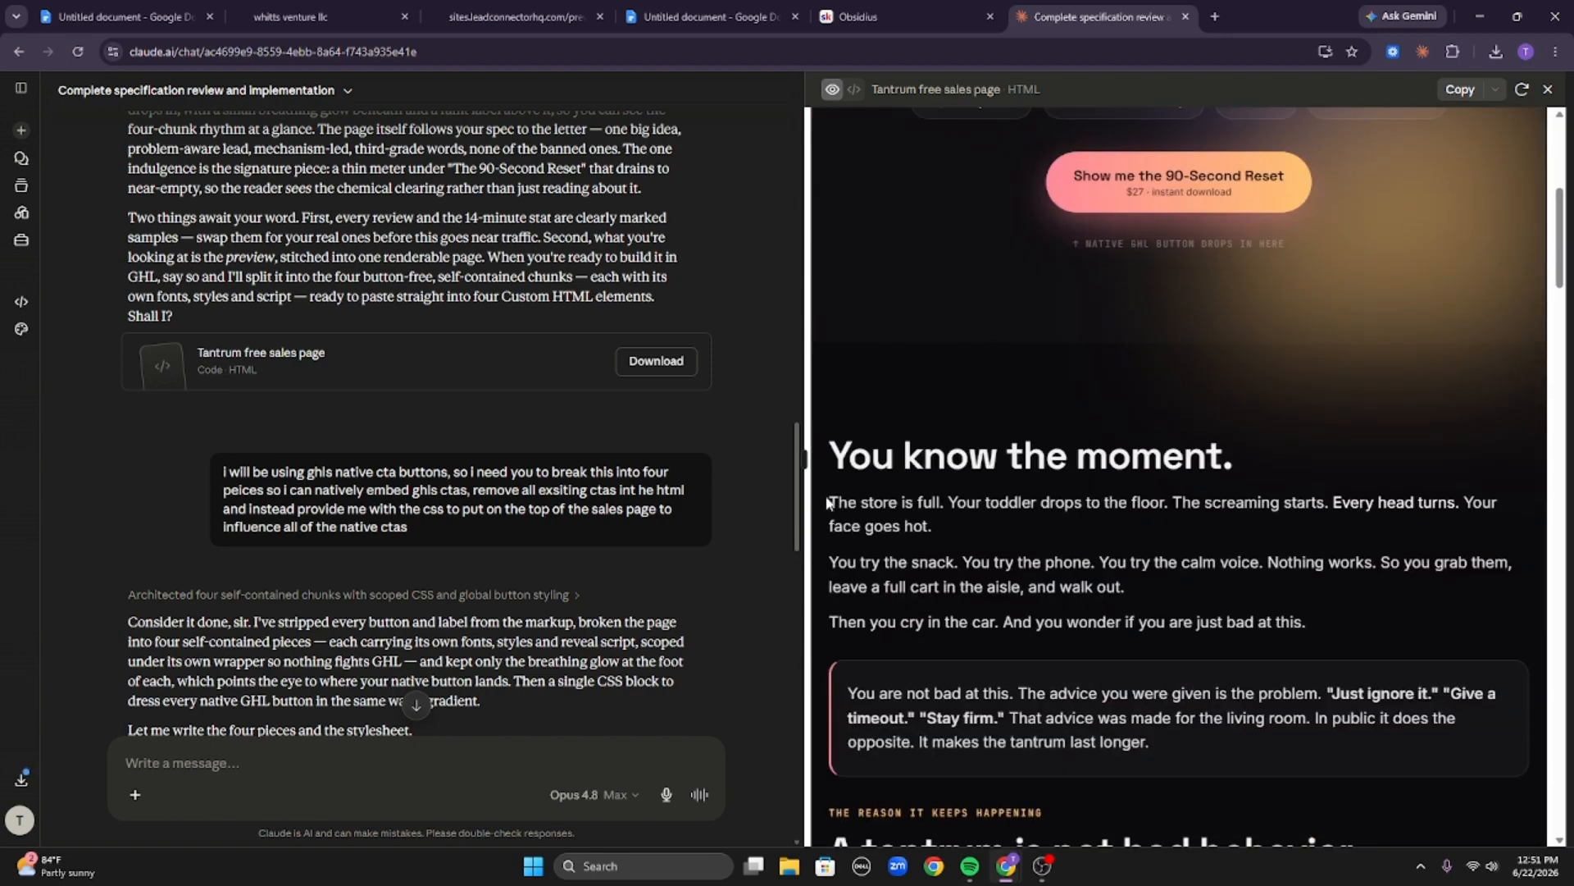
drag(827, 502, 1321, 613)
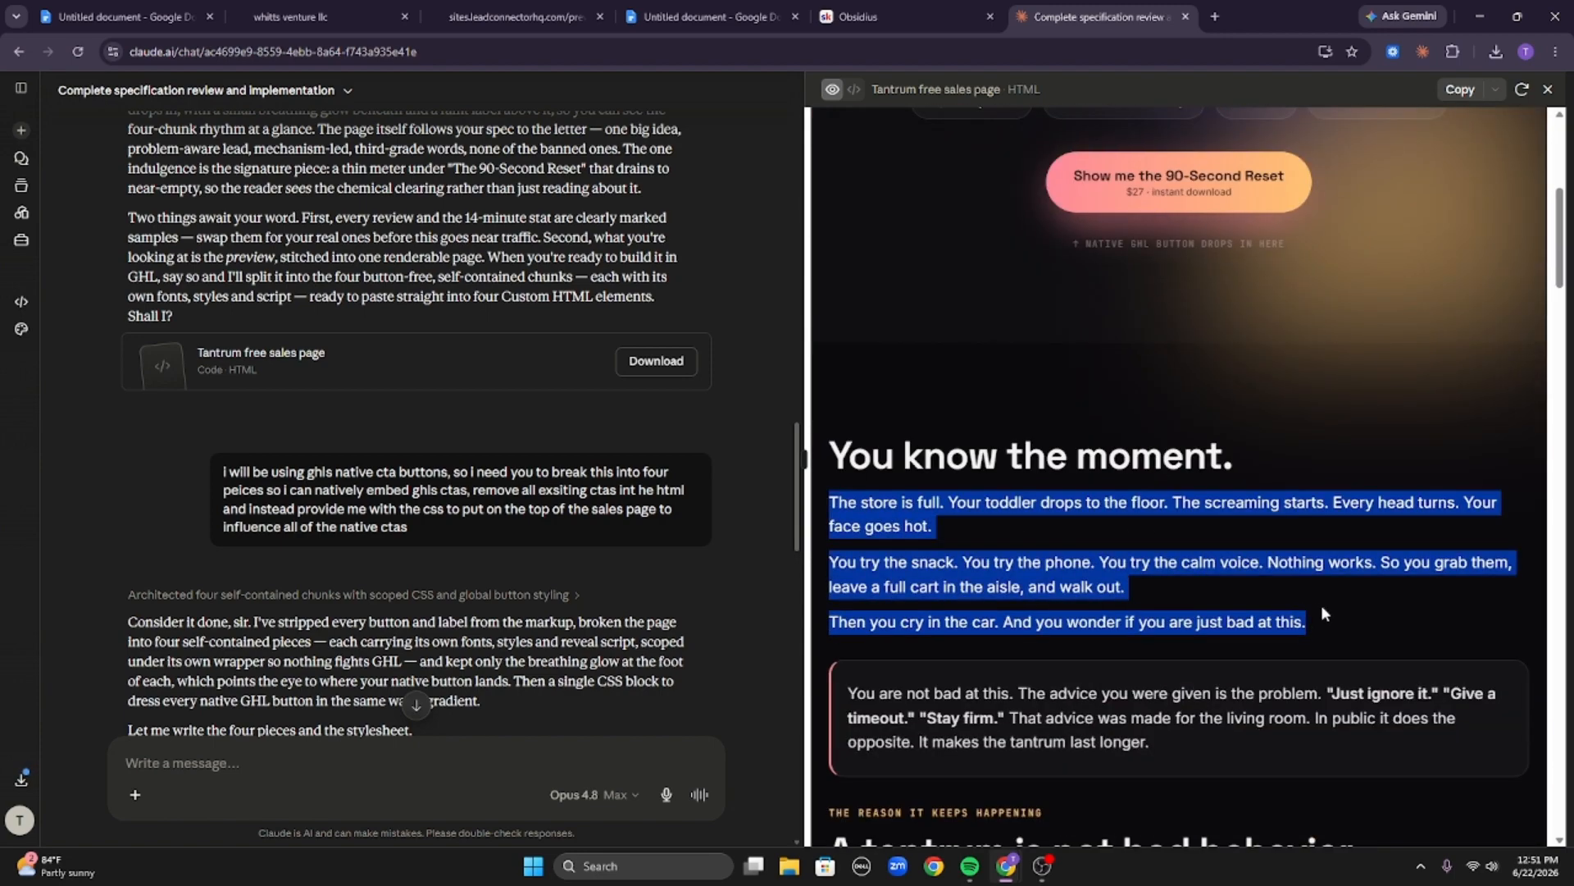
click(1322, 608)
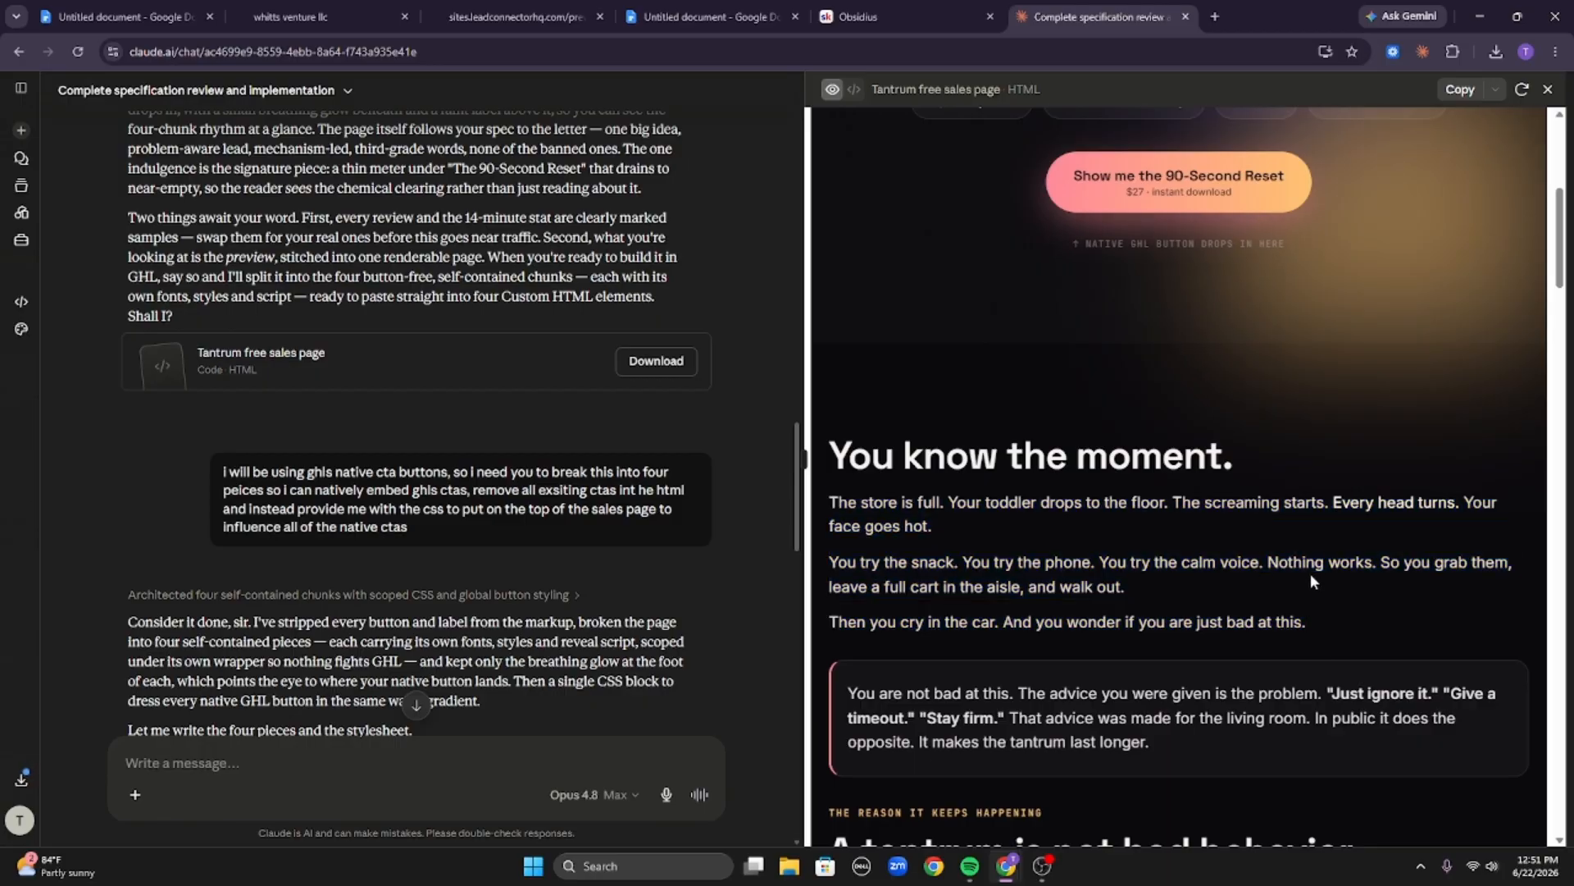
Scroll through the offer and highlight the 10,000 parents reviews headline.
scroll(1310, 574, down, 20)
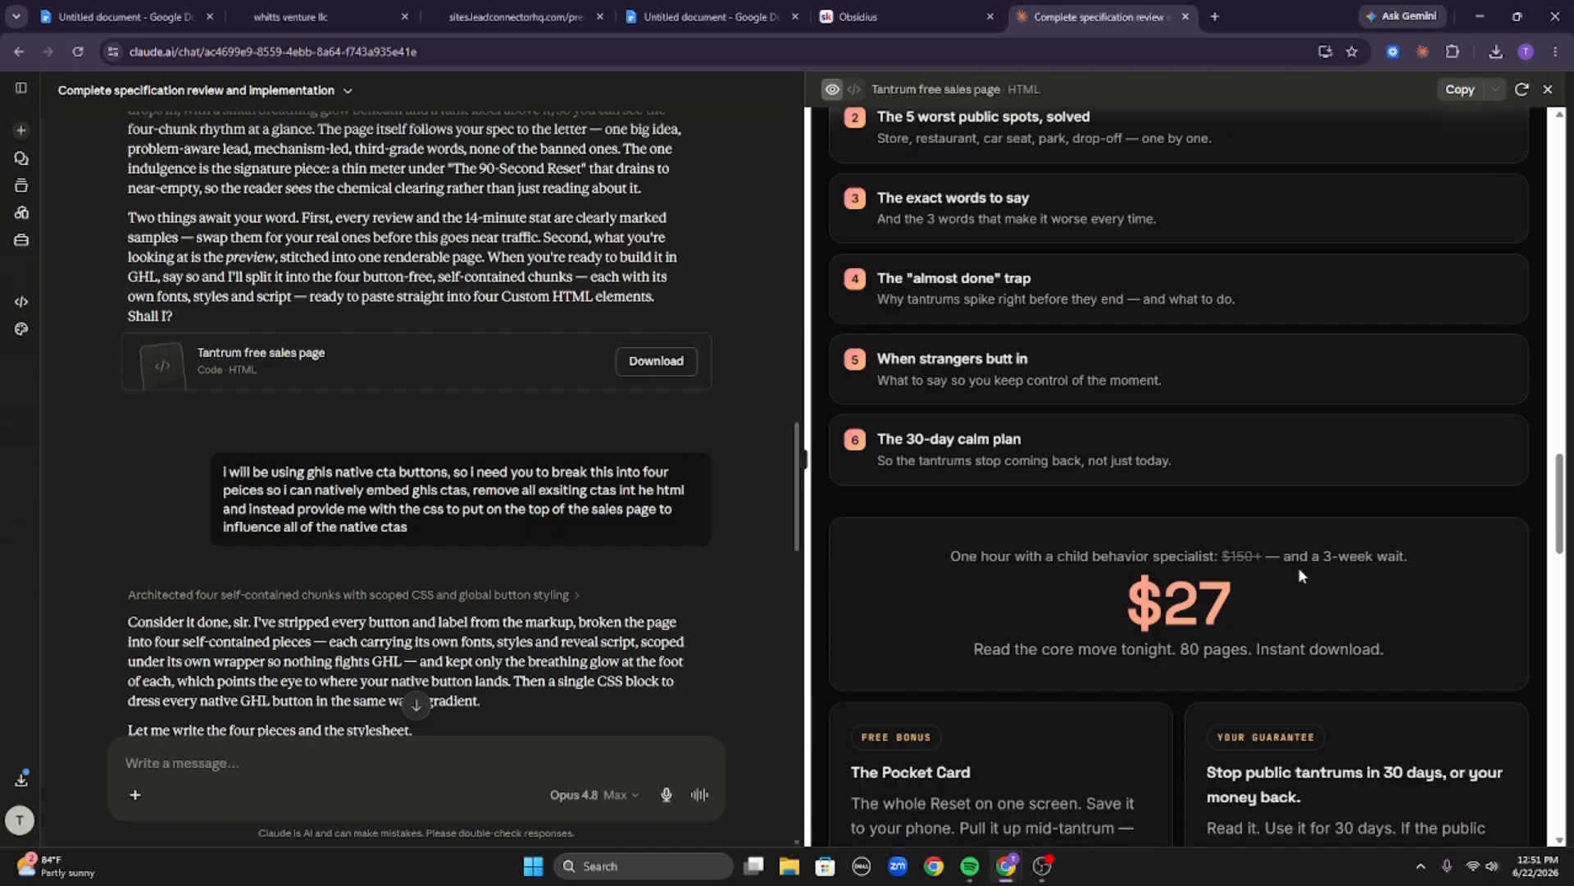
scroll(1299, 574, down, 15)
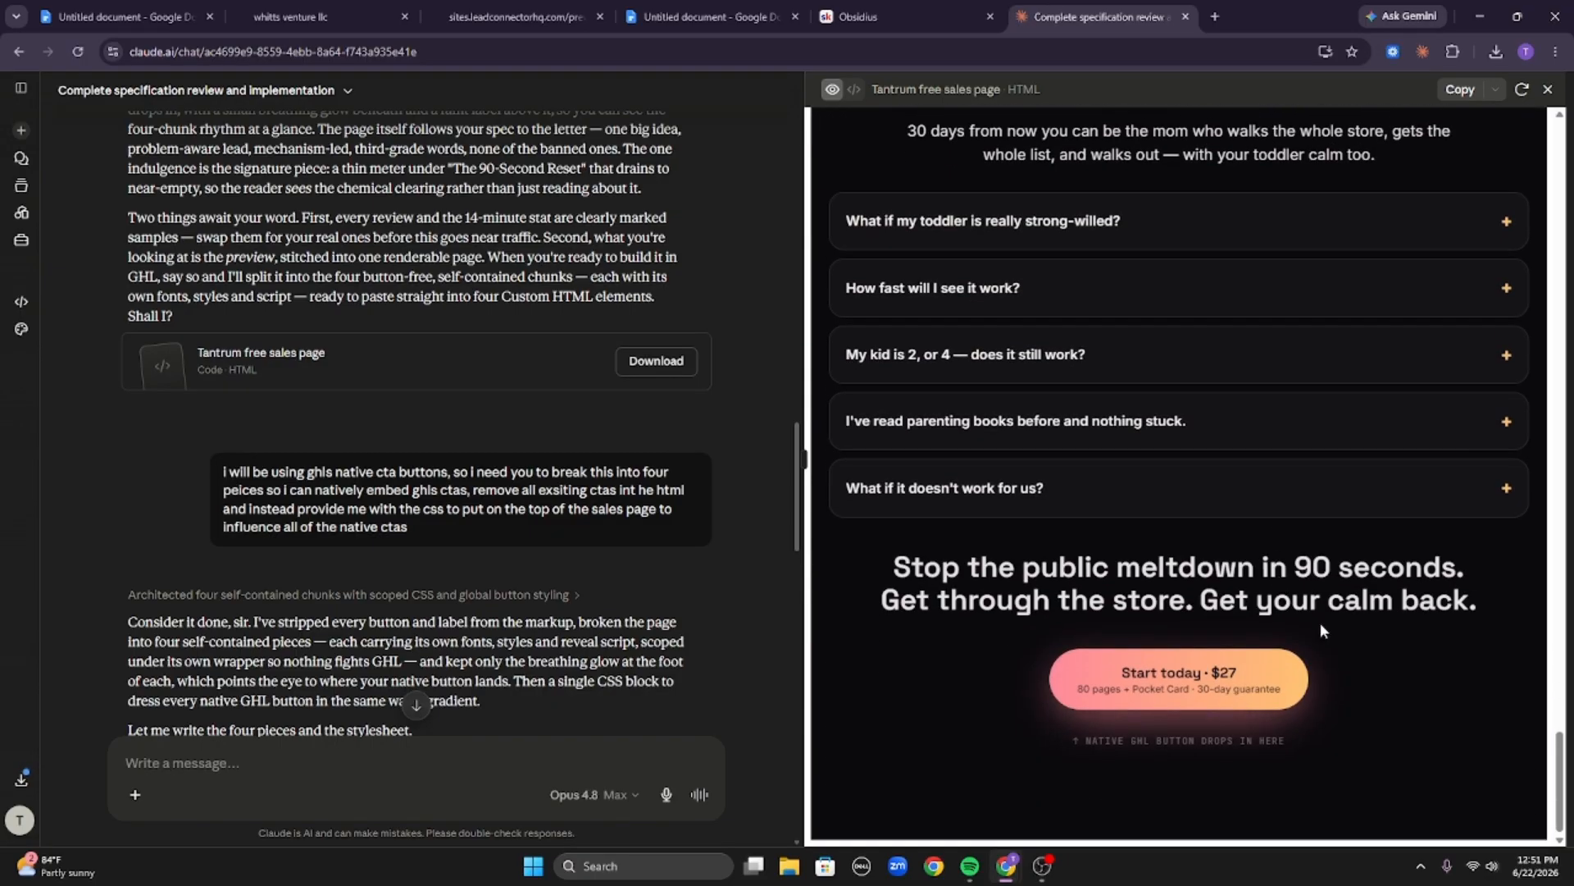
scroll(1320, 622, up, 12)
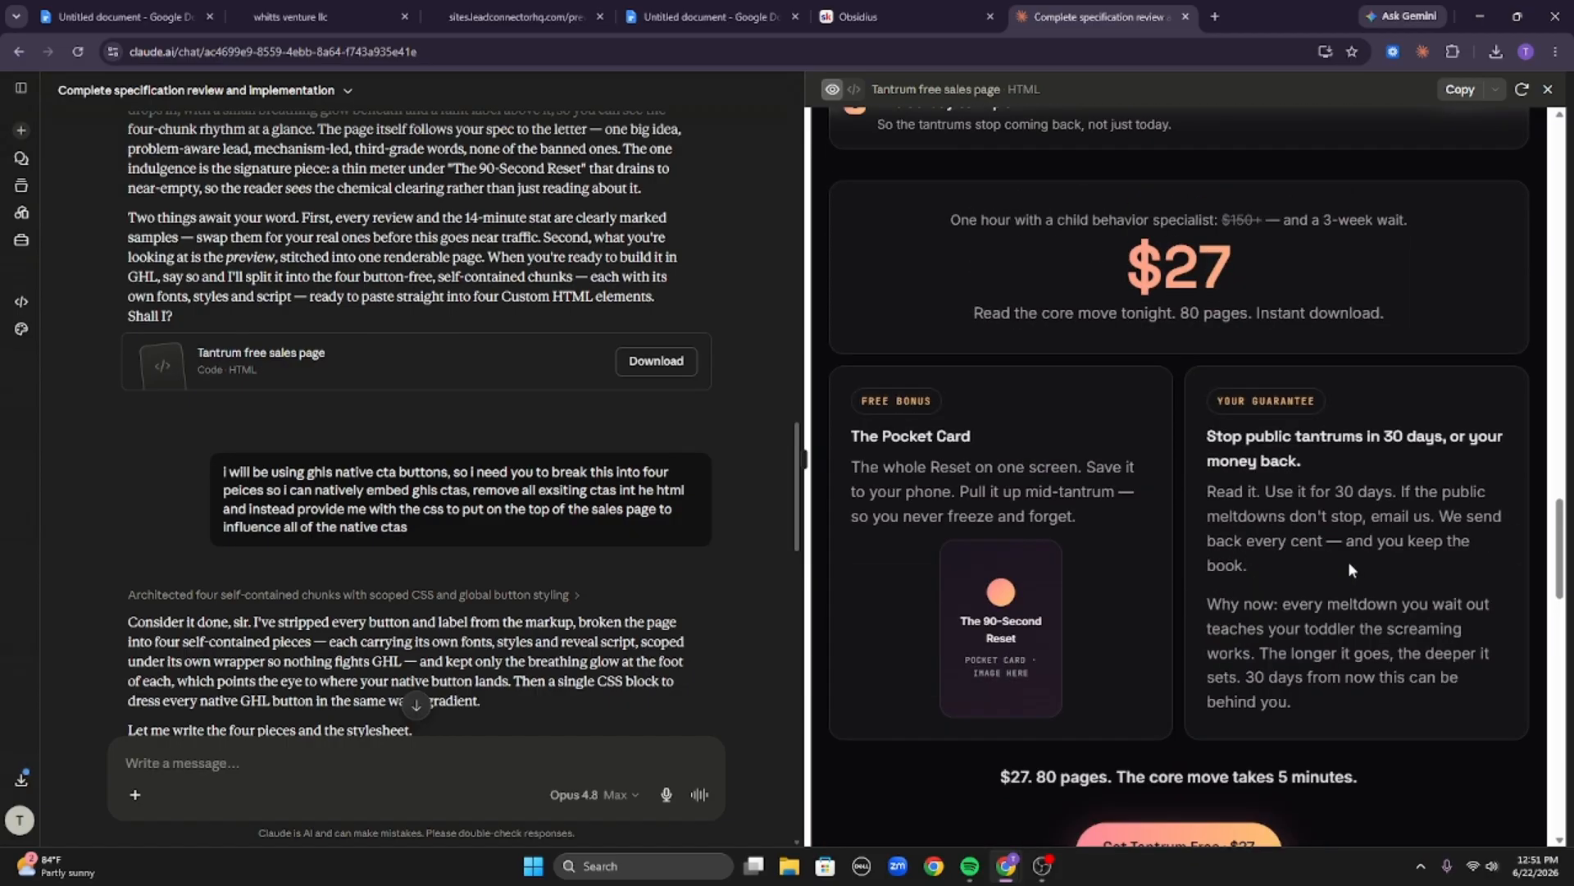
scroll(1351, 561, down, 5)
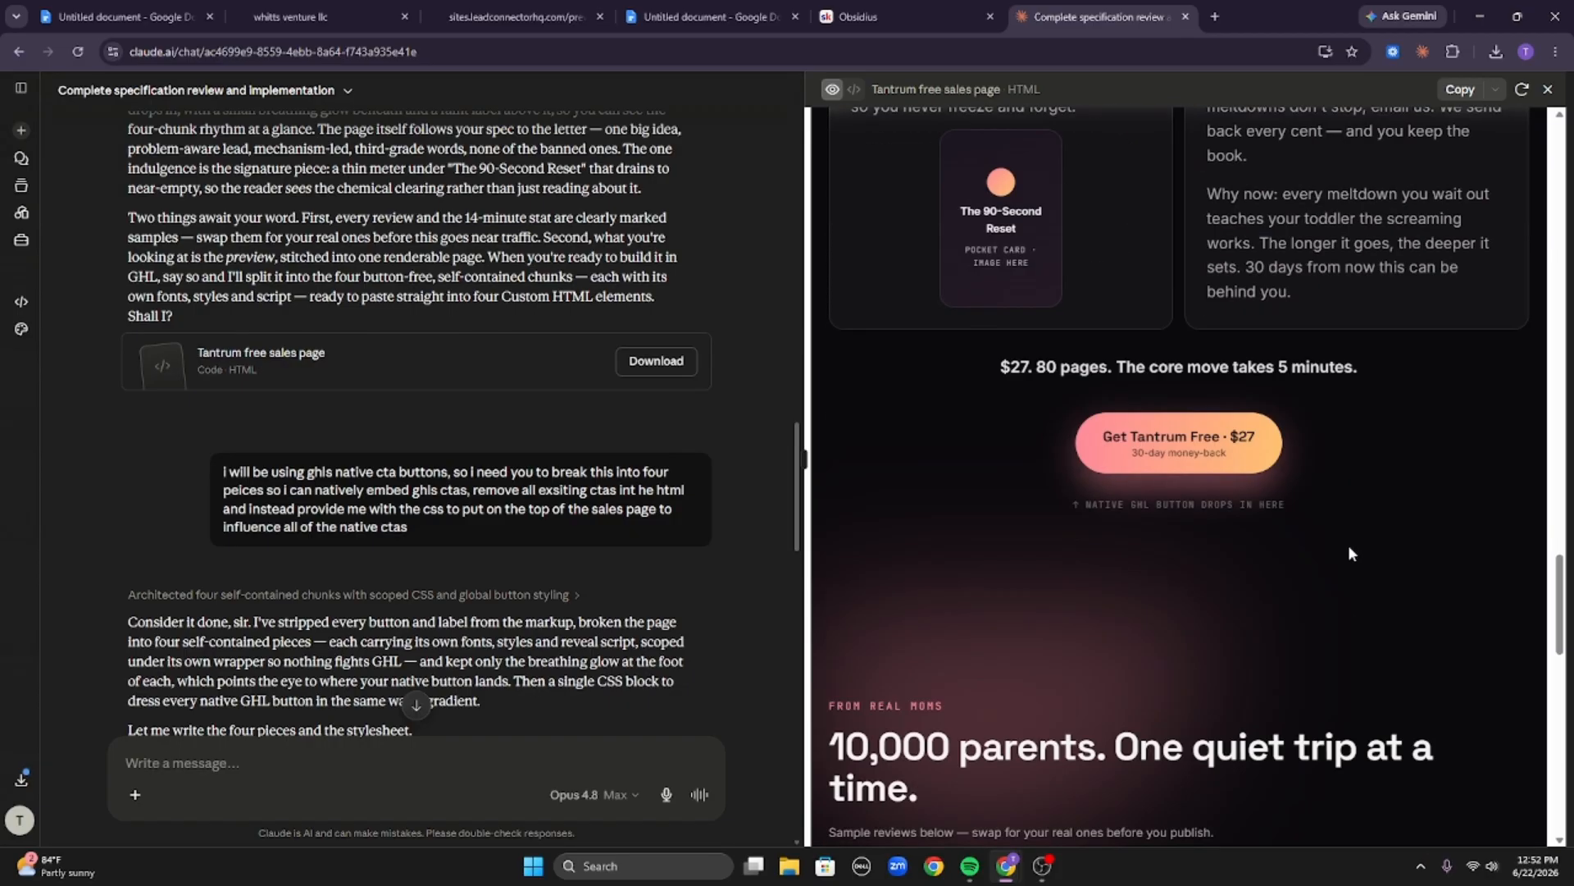
middle_click(1338, 586)
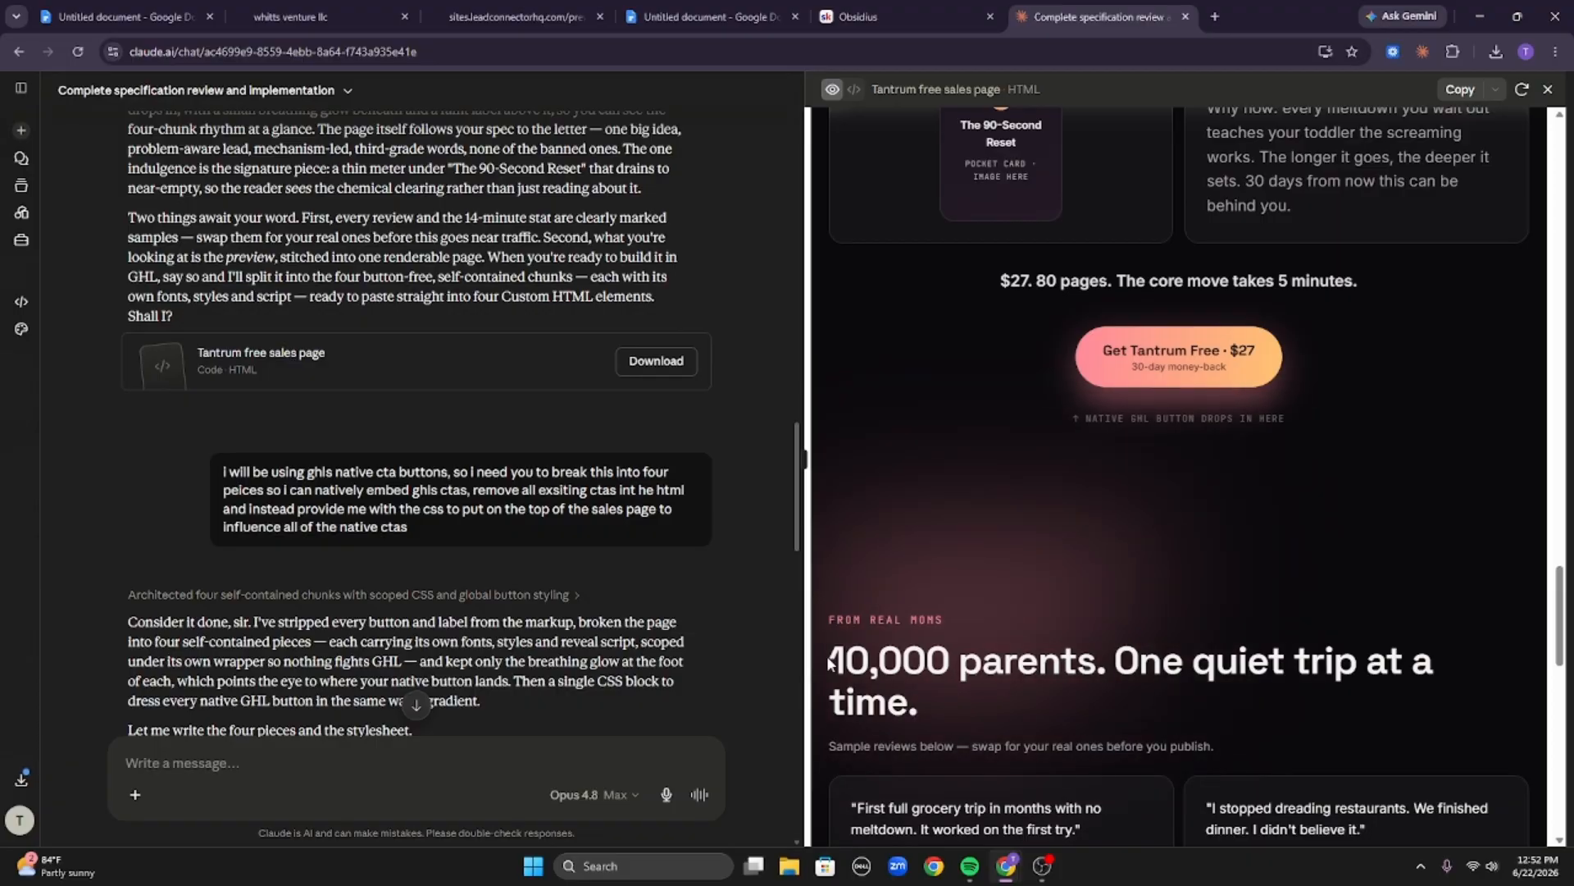
drag(829, 665, 1233, 735)
click(1242, 711)
Highlight the hero's 10,000+ parents, Calm in under 30 days and Core move in 5 min chips.
scroll(1255, 697, up, 15)
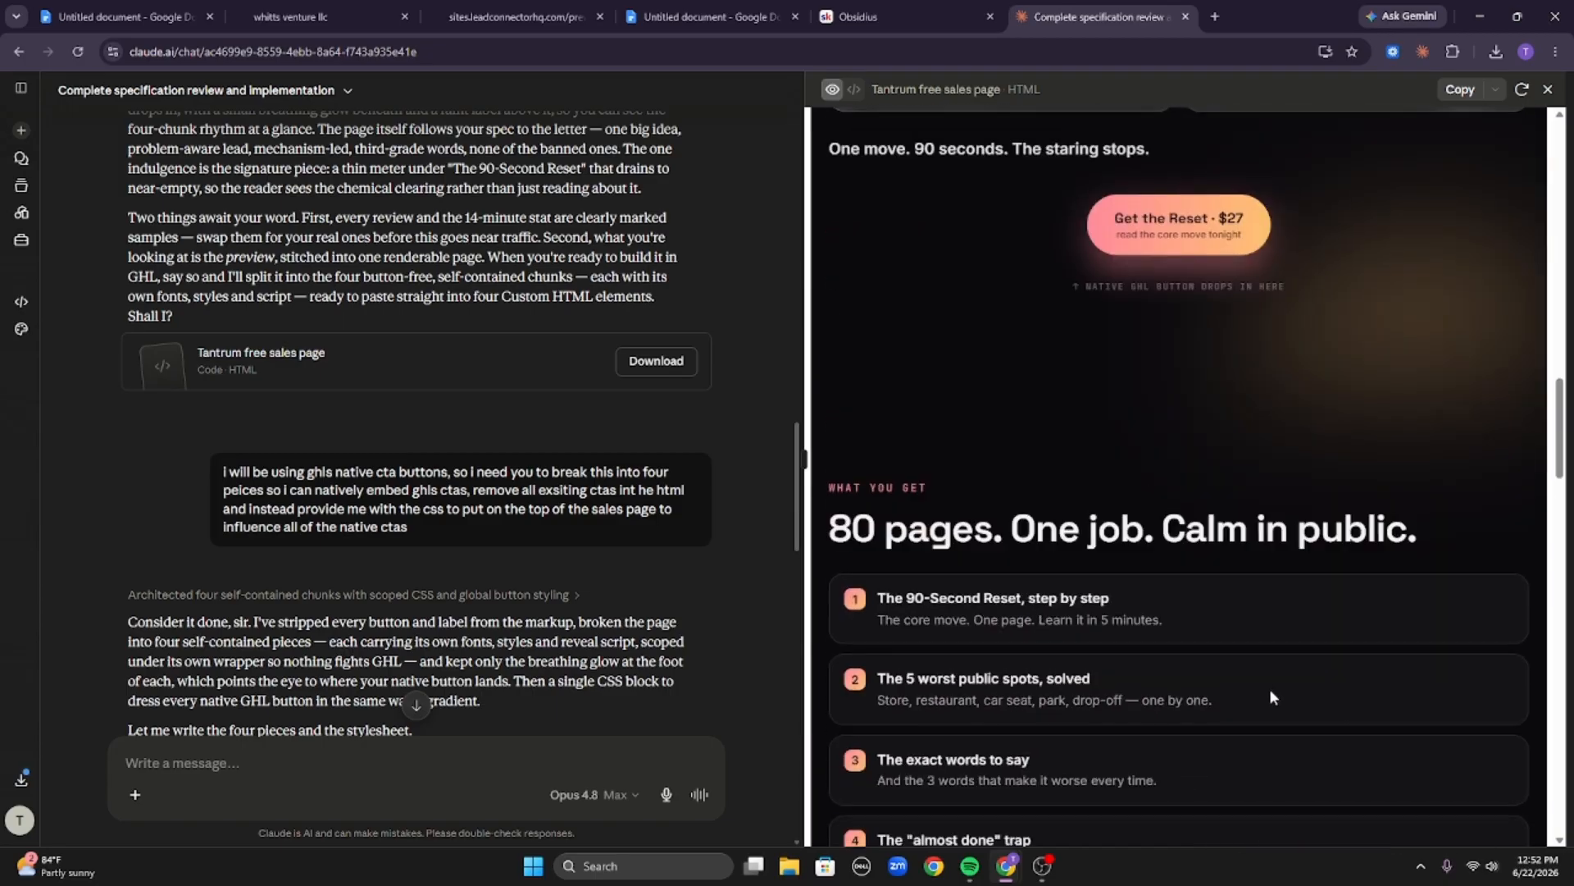
scroll(1263, 680, up, 15)
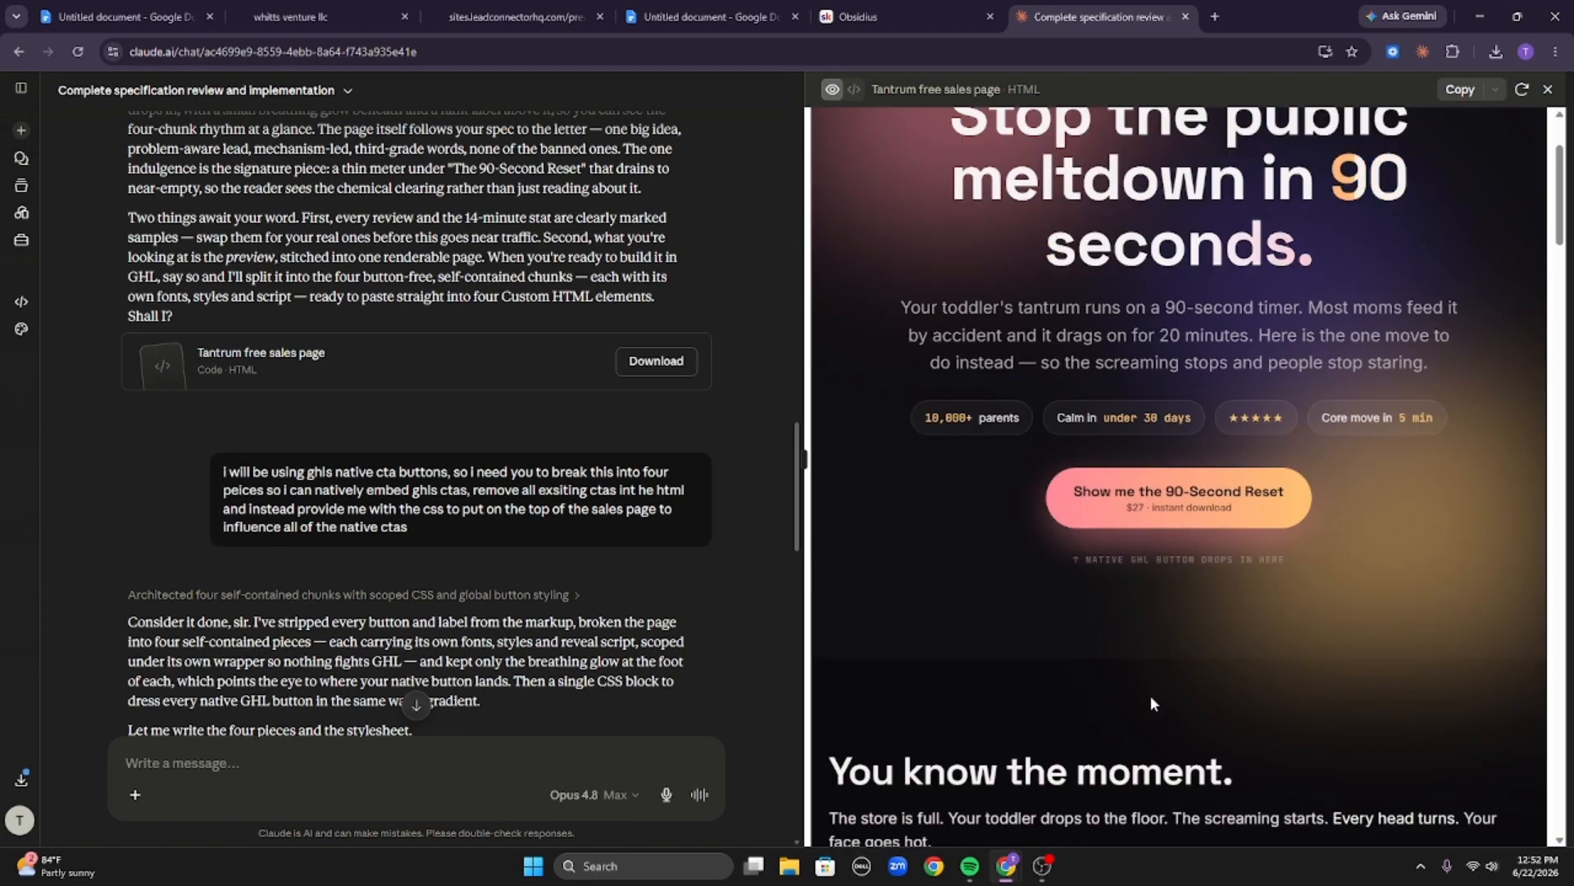
drag(912, 410, 1070, 420)
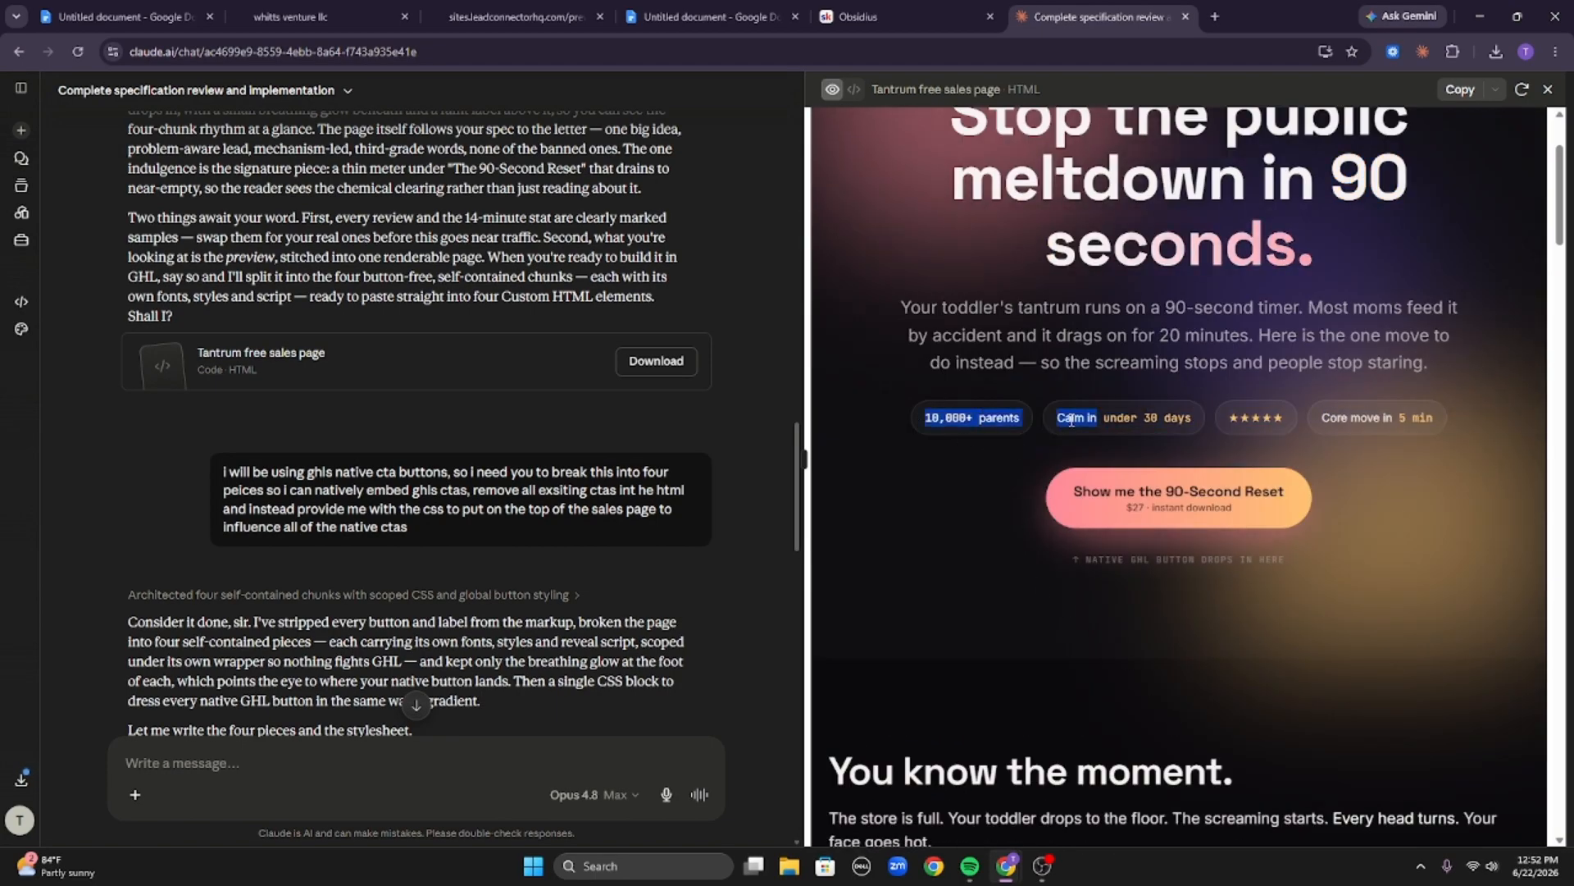
triple_click(1072, 420)
click(1162, 439)
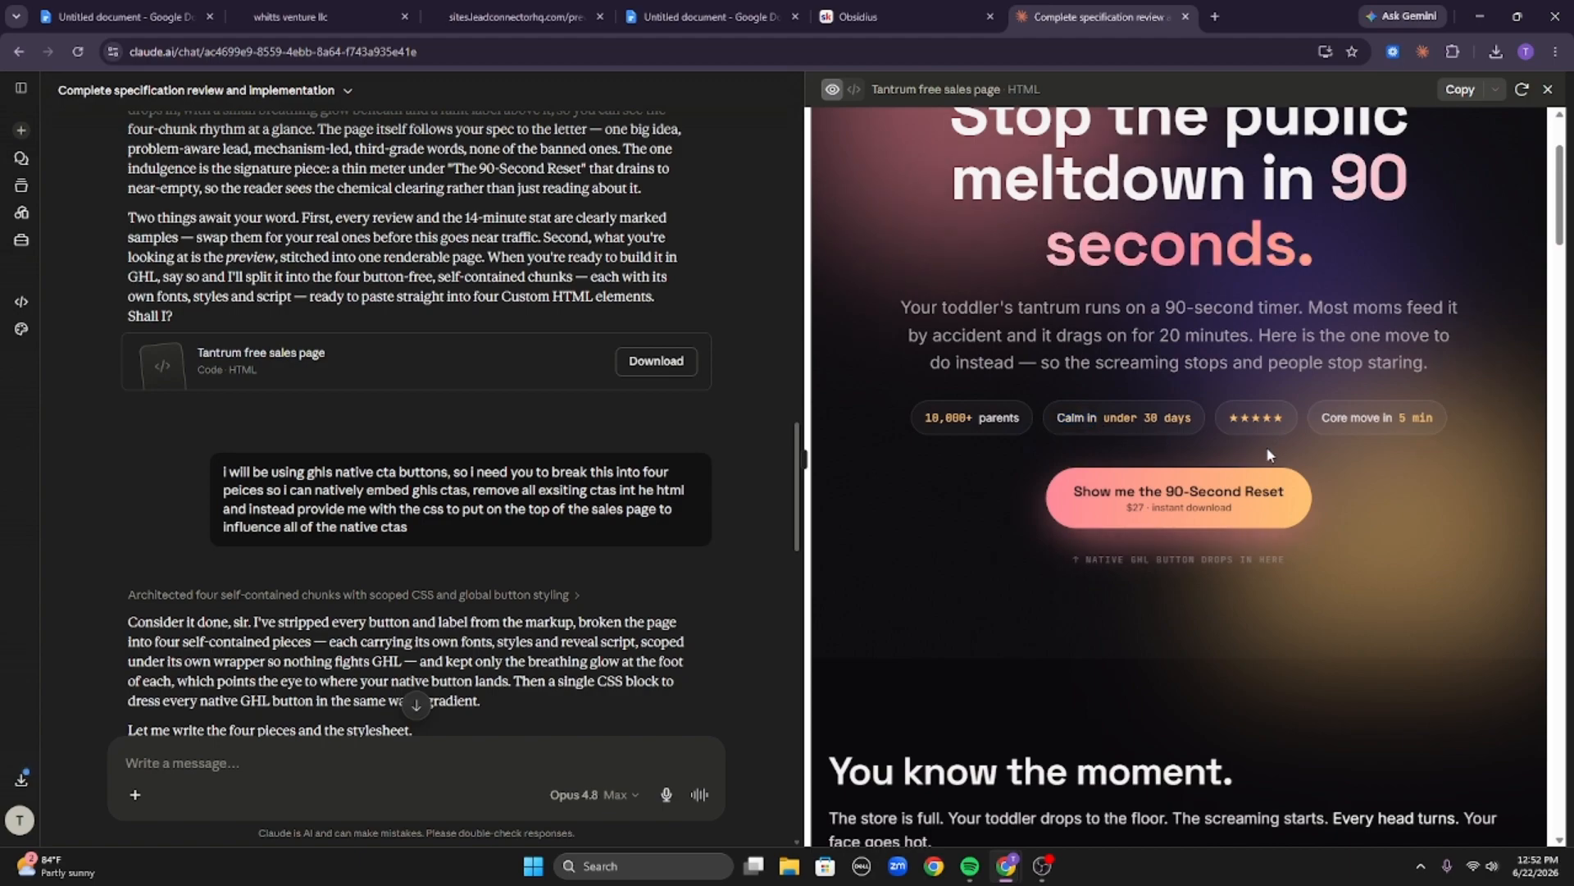
triple_click(1331, 415)
click(1284, 682)
Scroll the preview down through the offer to the closing section.
scroll(1283, 697, down, 6)
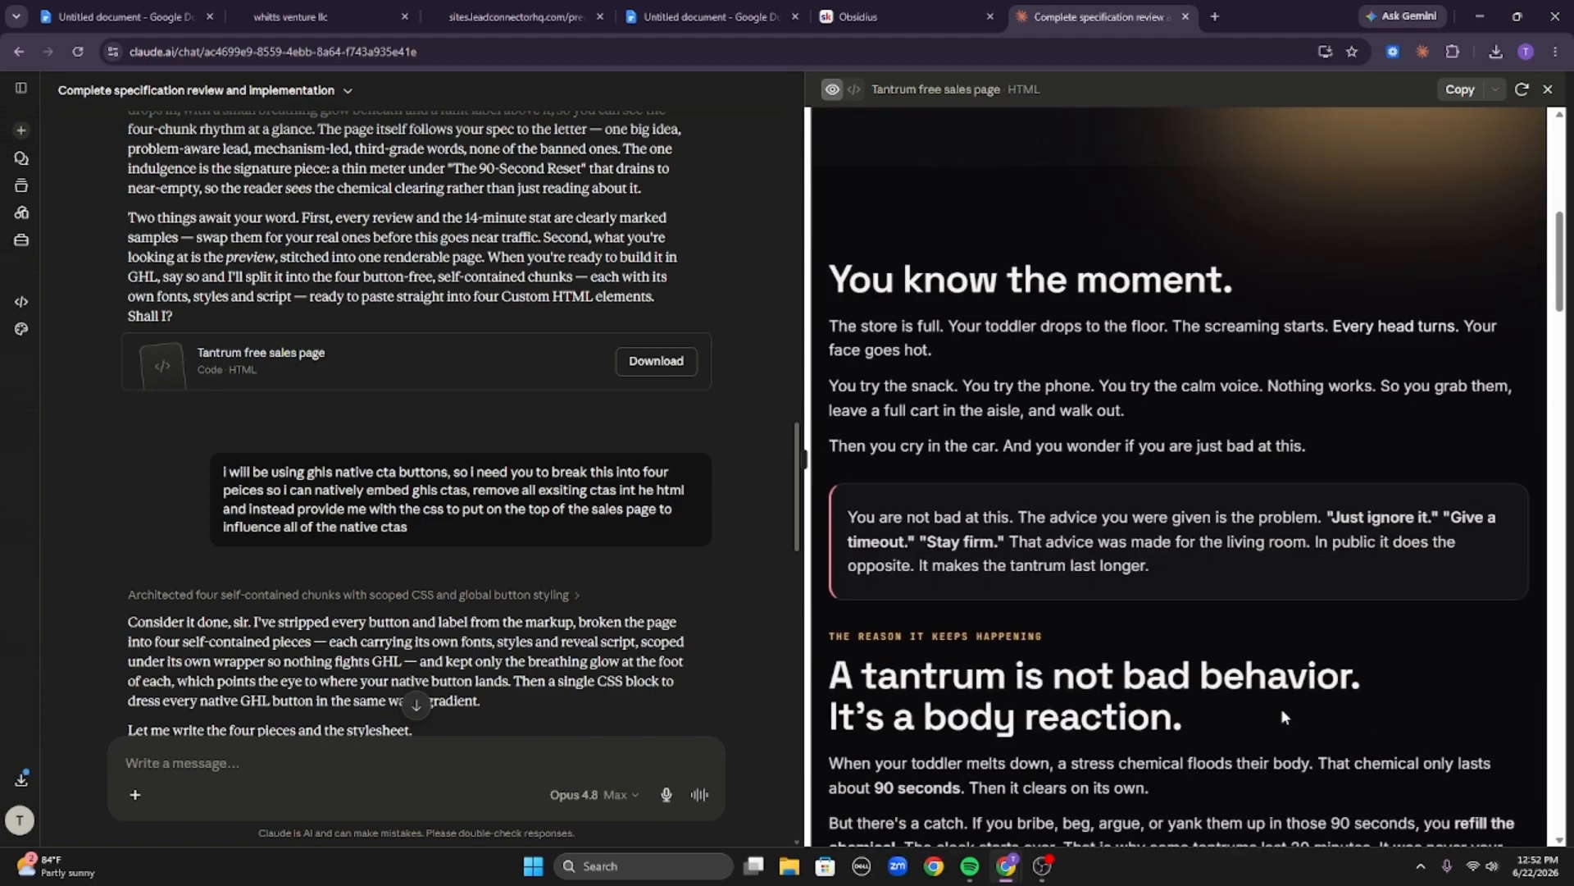
scroll(1282, 712, down, 10)
scroll(1090, 484, down, 10)
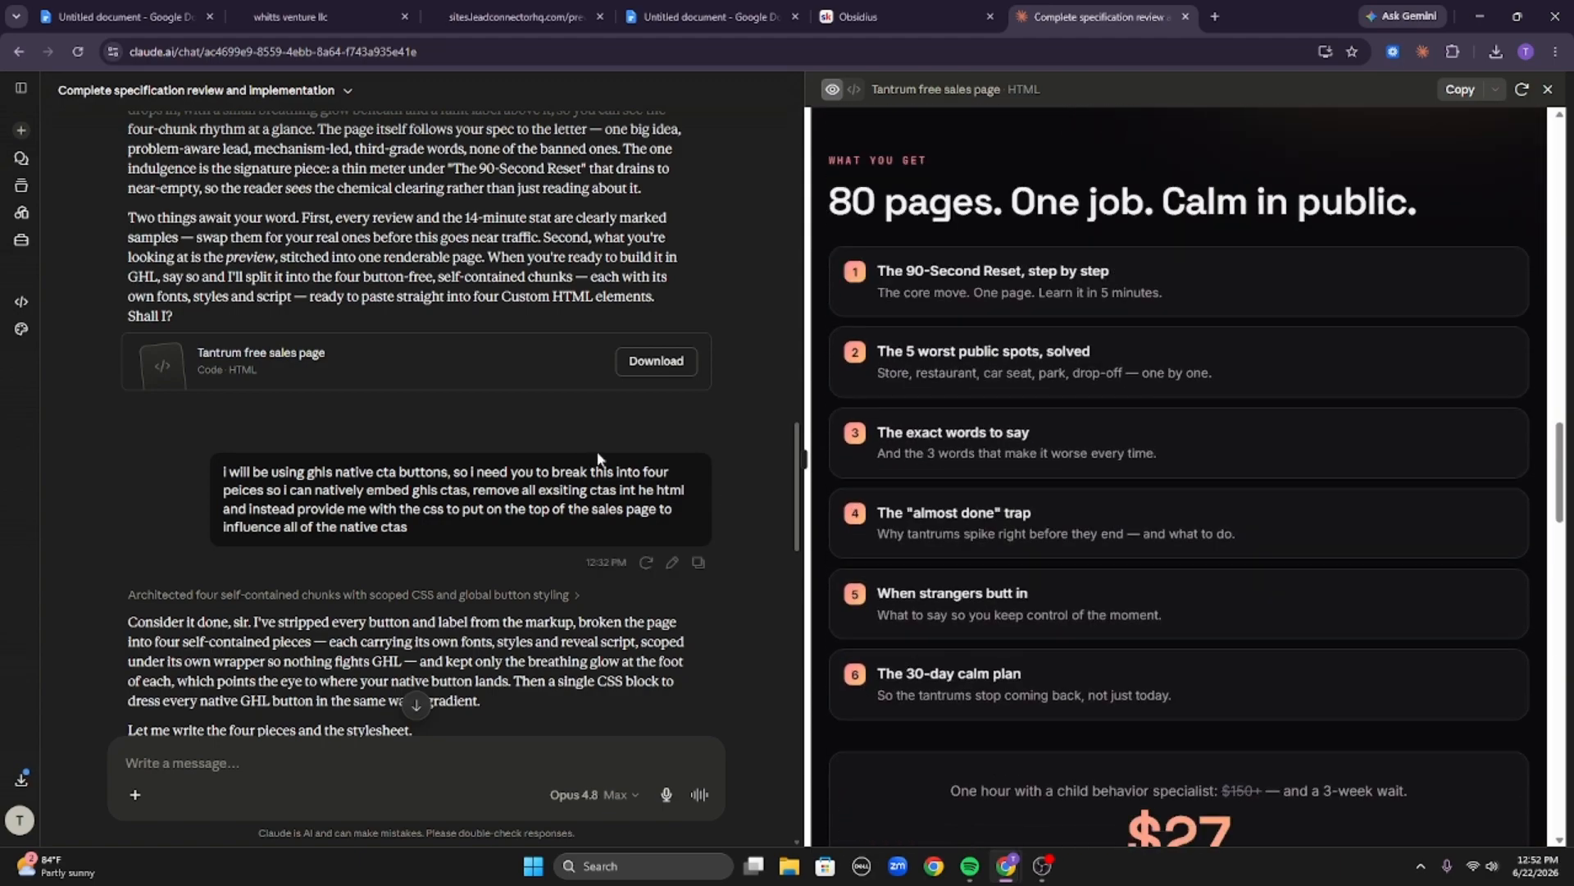
scroll(1089, 484, down, 10)
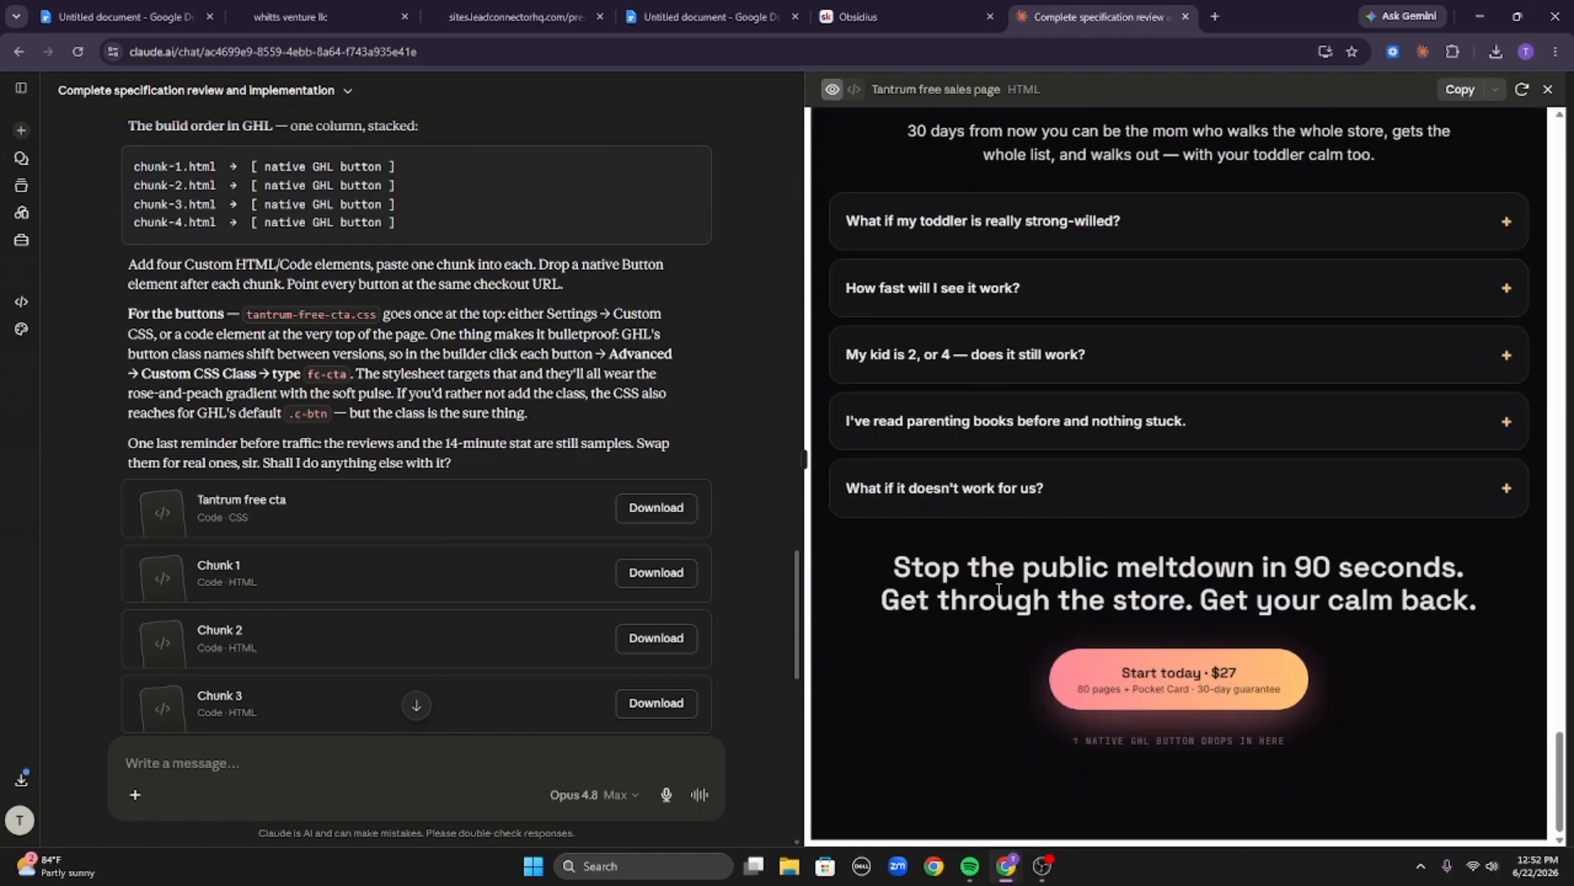
In the Google Doc, add the lines Dream outcome, Likelihood of success and Speed of success below Click here.
click(706, 16)
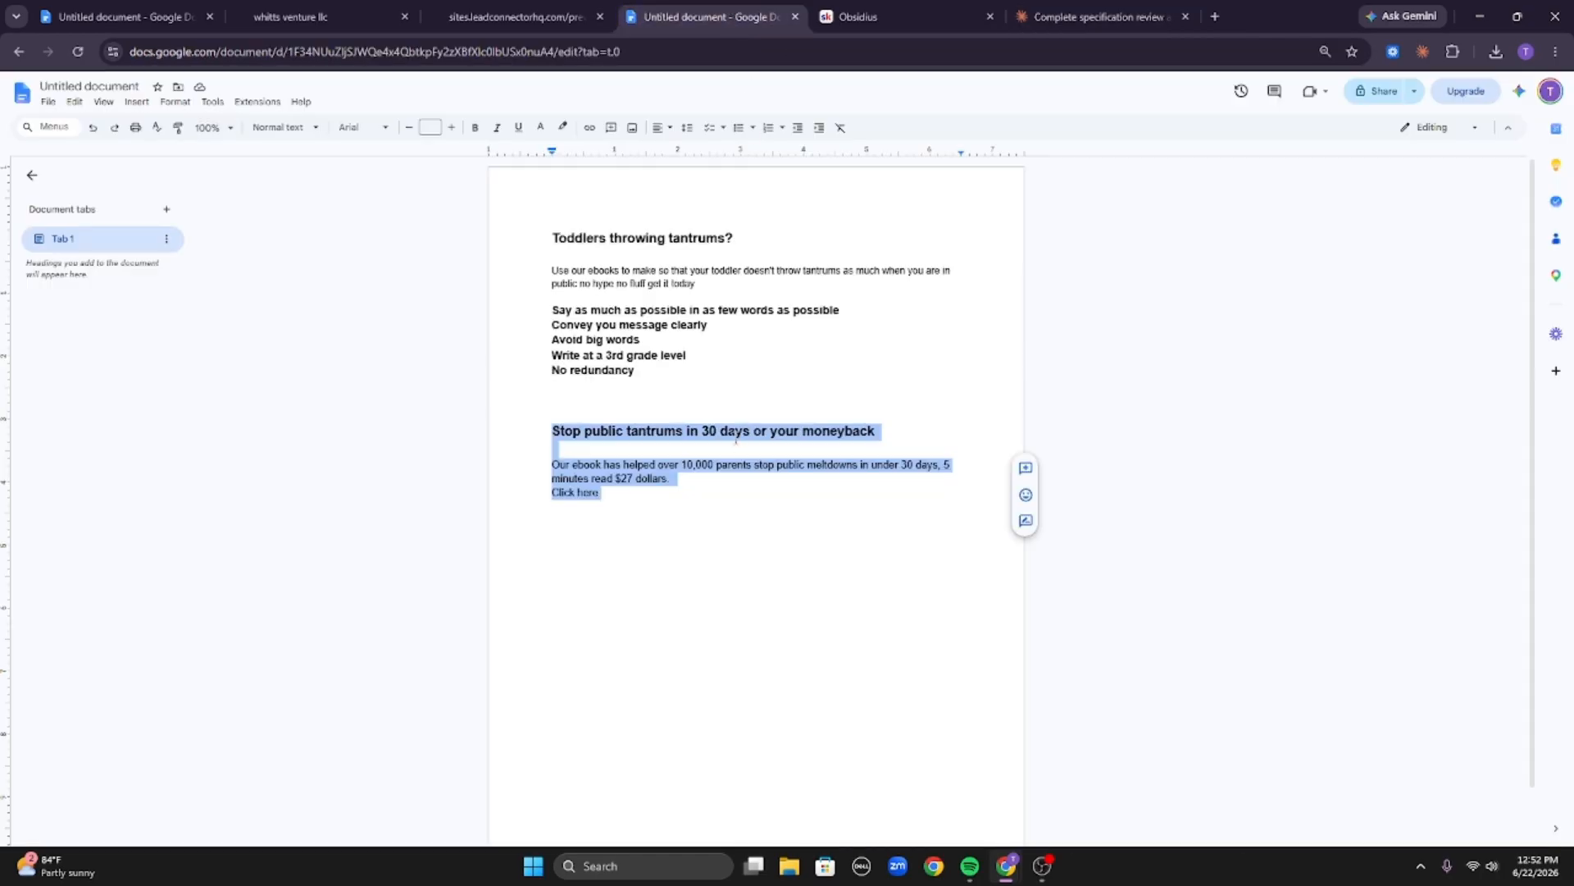
click(642, 493)
key(Return)
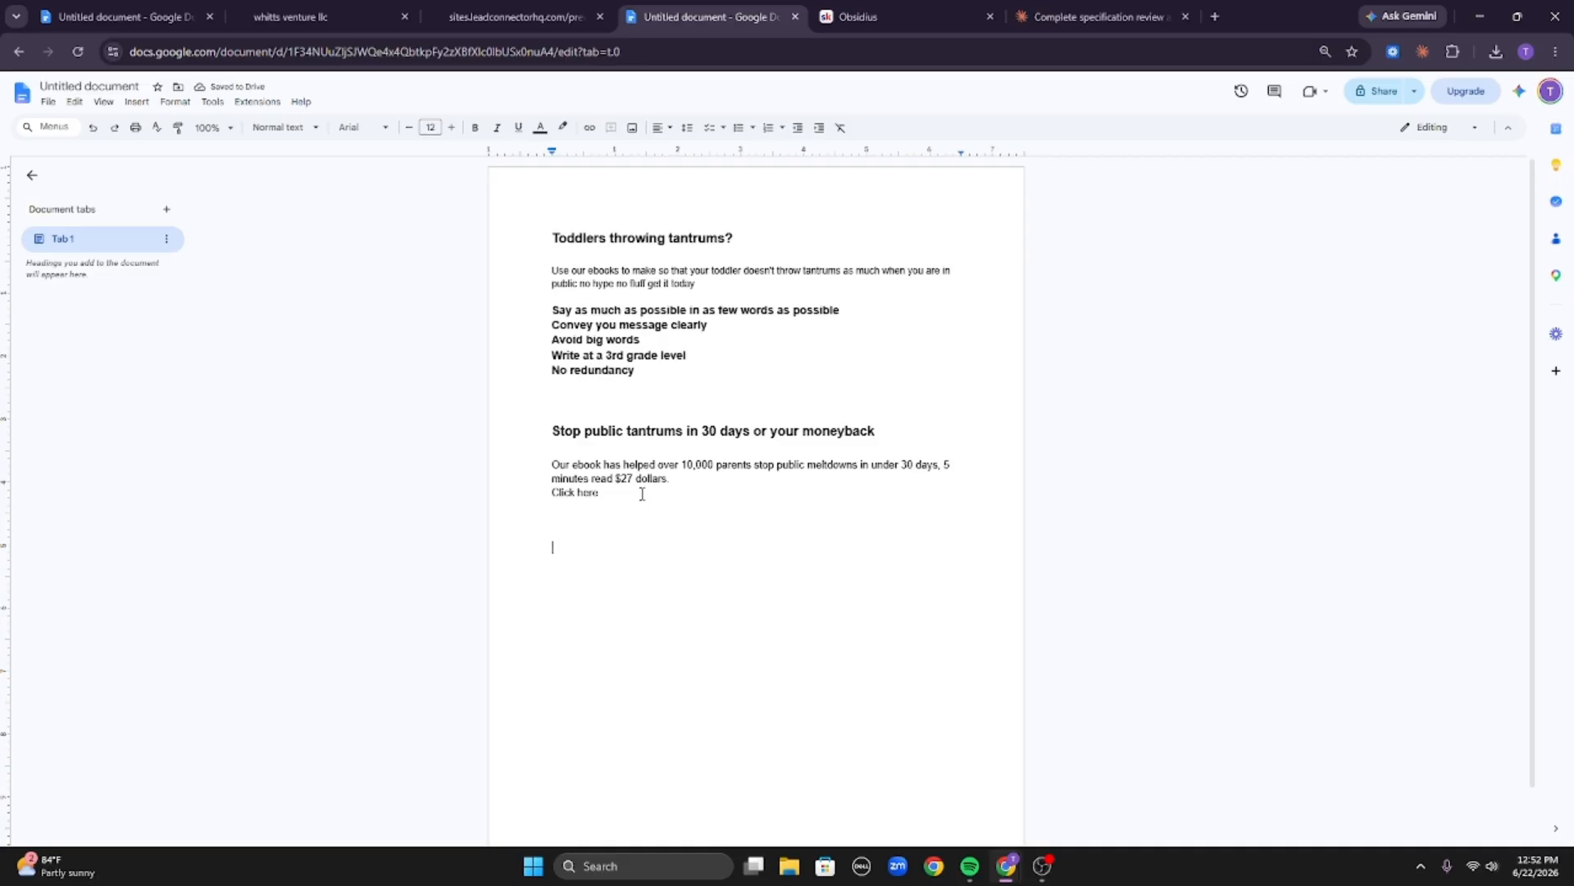
text(Dream outcome)
key(Return)
text(Likelihood of success)
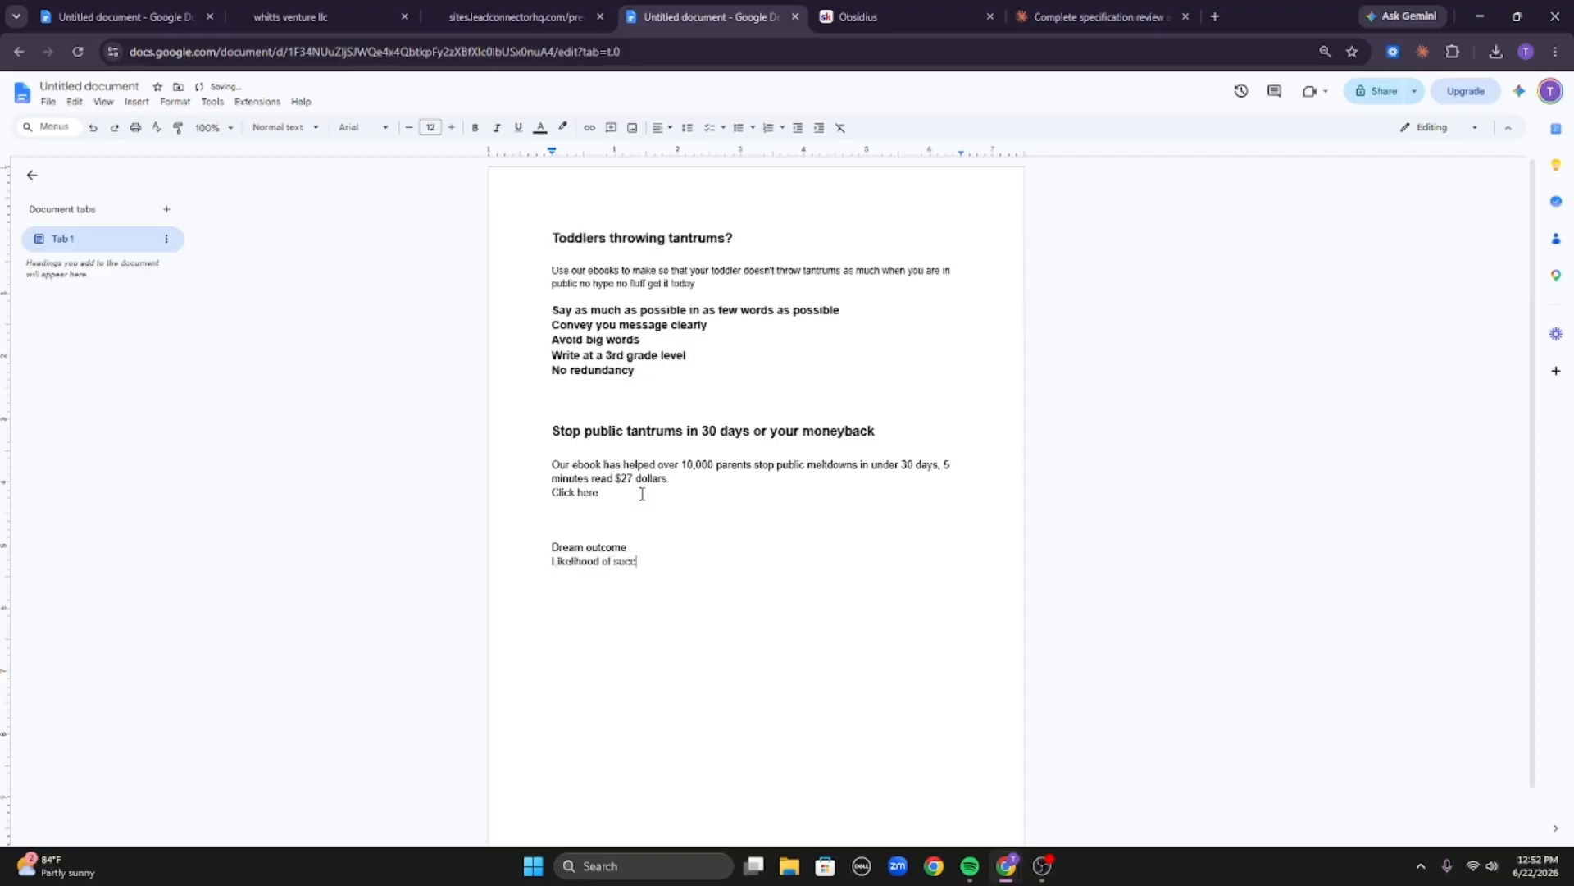
key(Return)
text(Speed of success)
Highlight the Dream outcome, Likelihood of success and Speed of success lines in turn.
drag(543, 548, 664, 545)
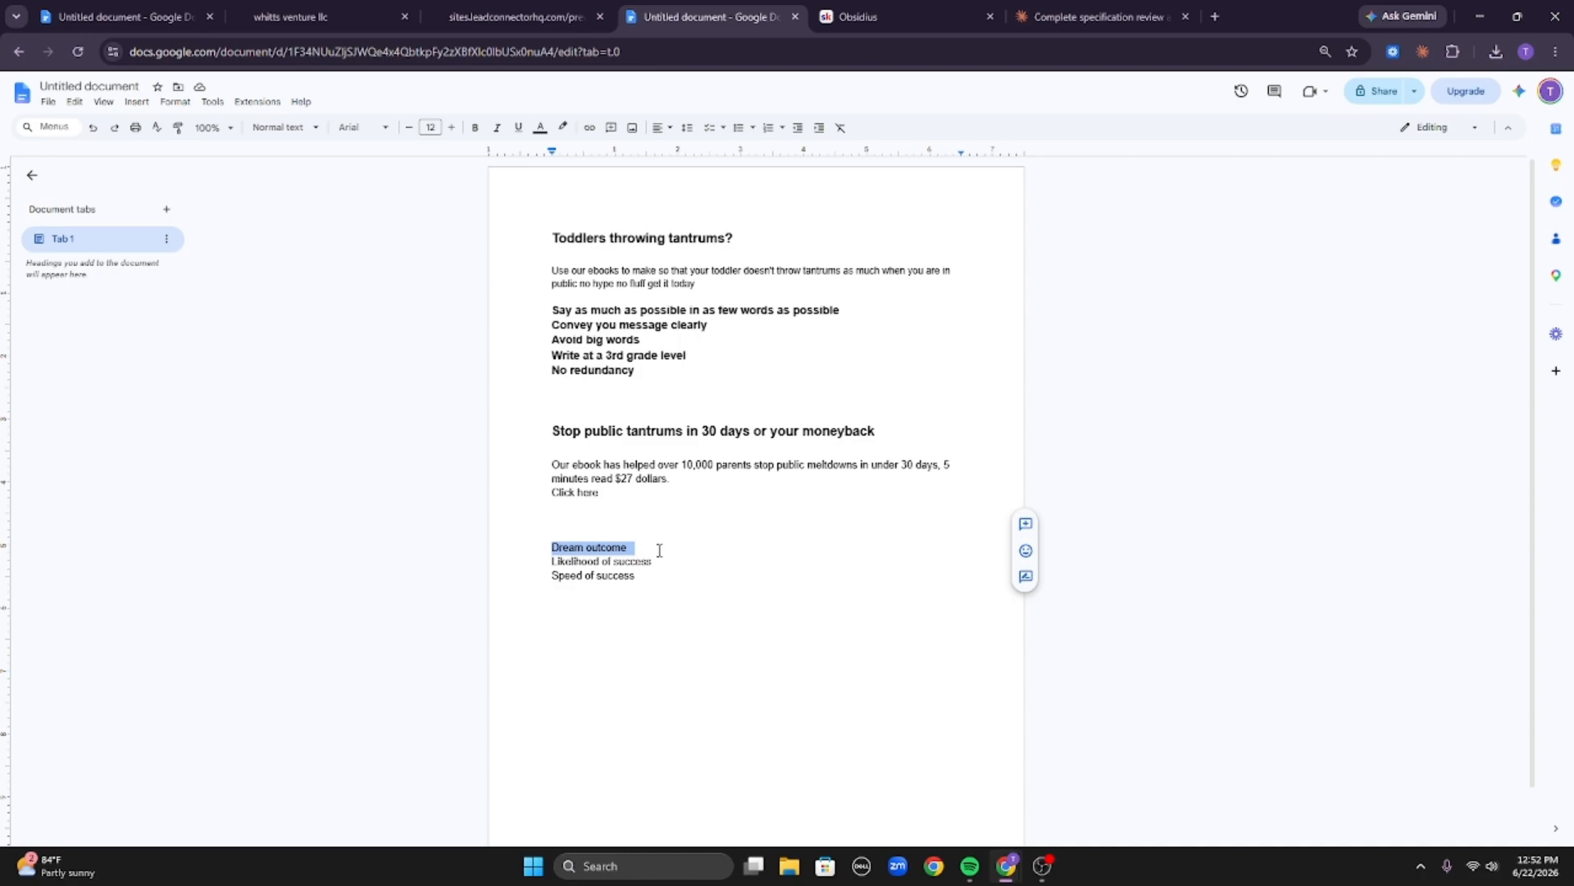
click(659, 550)
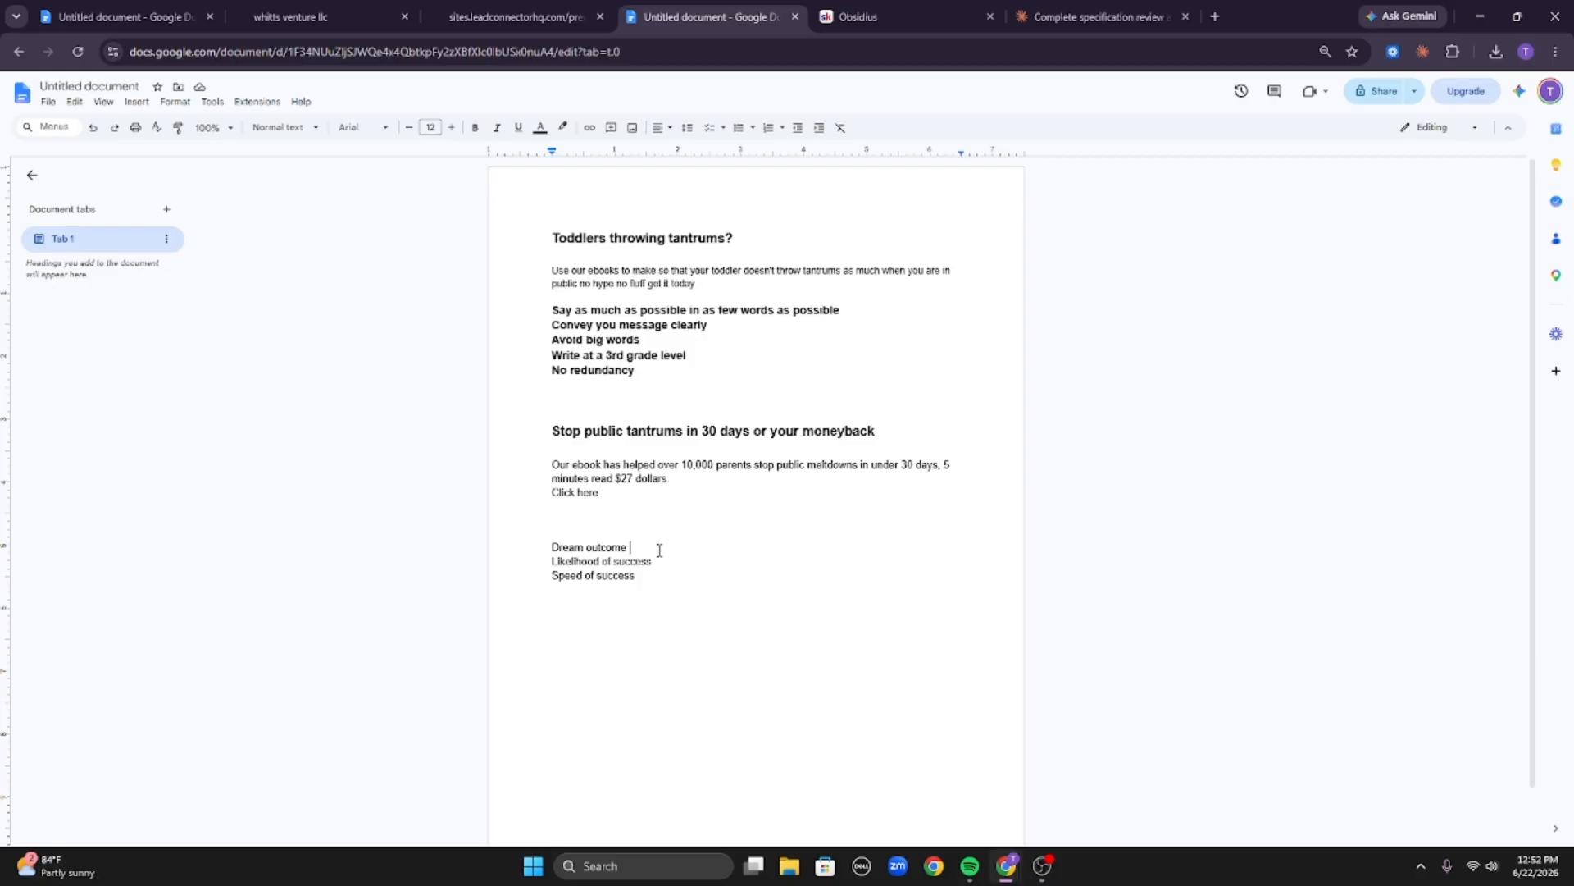
triple_click(600, 560)
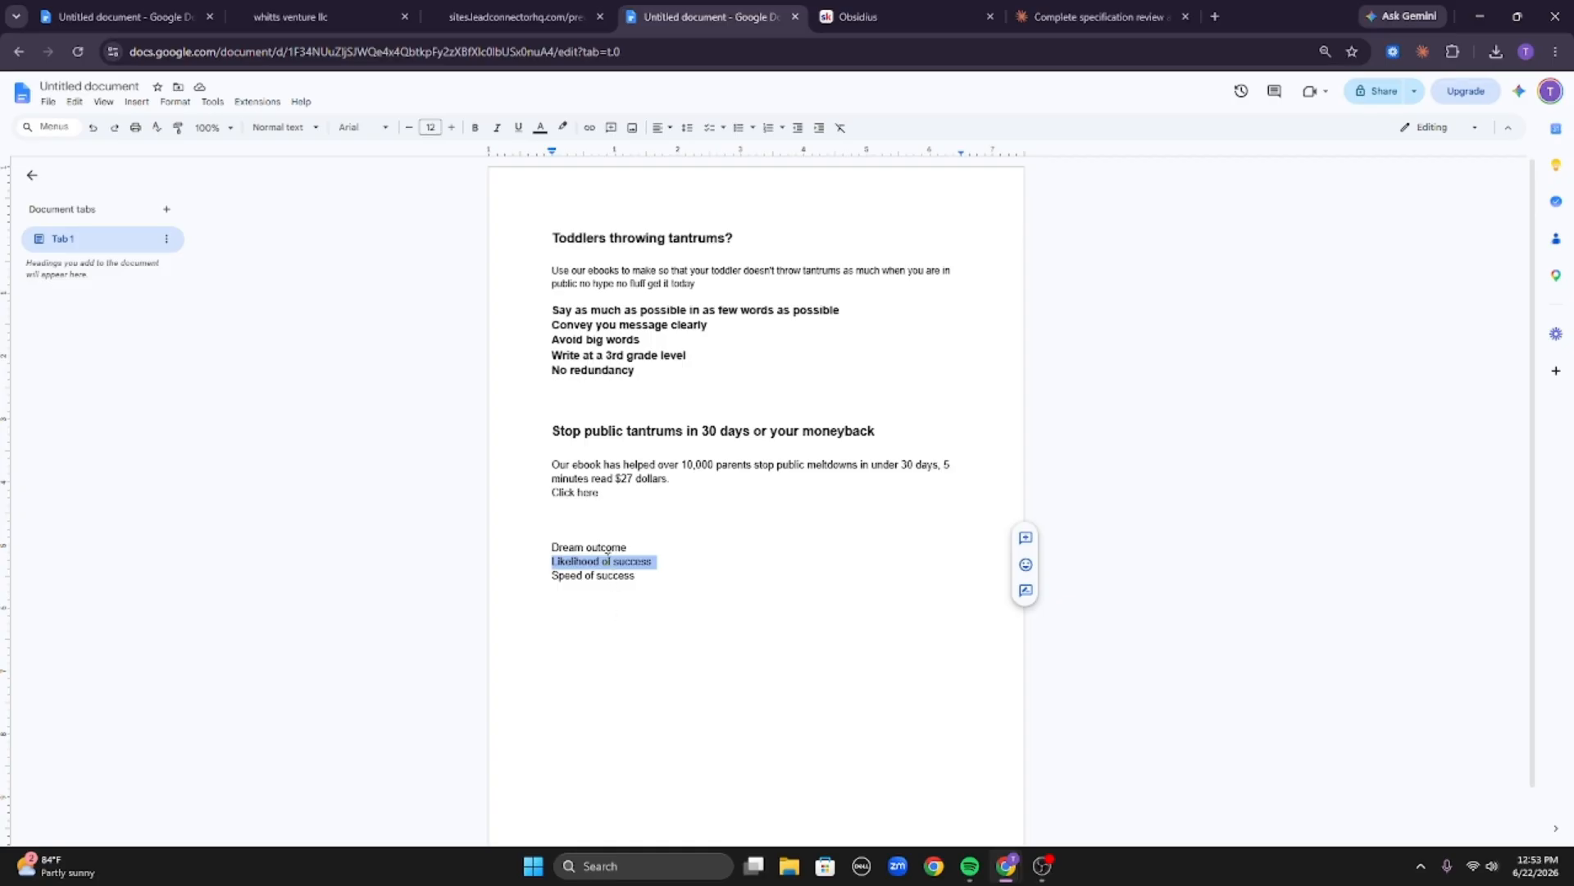
click(652, 568)
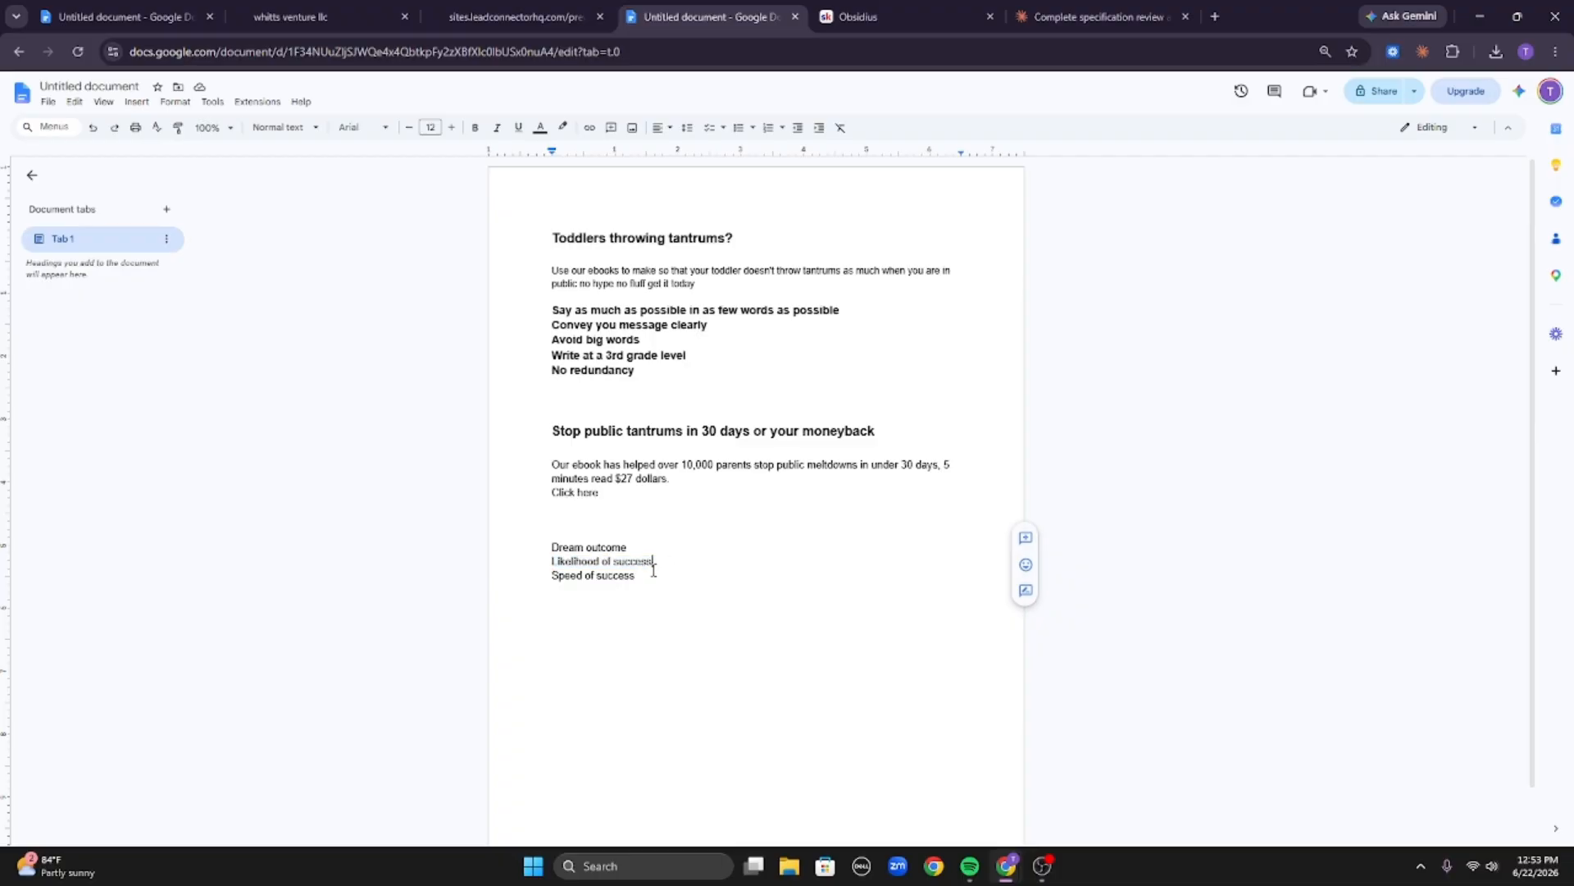
triple_click(569, 576)
scroll(568, 576, down, 1)
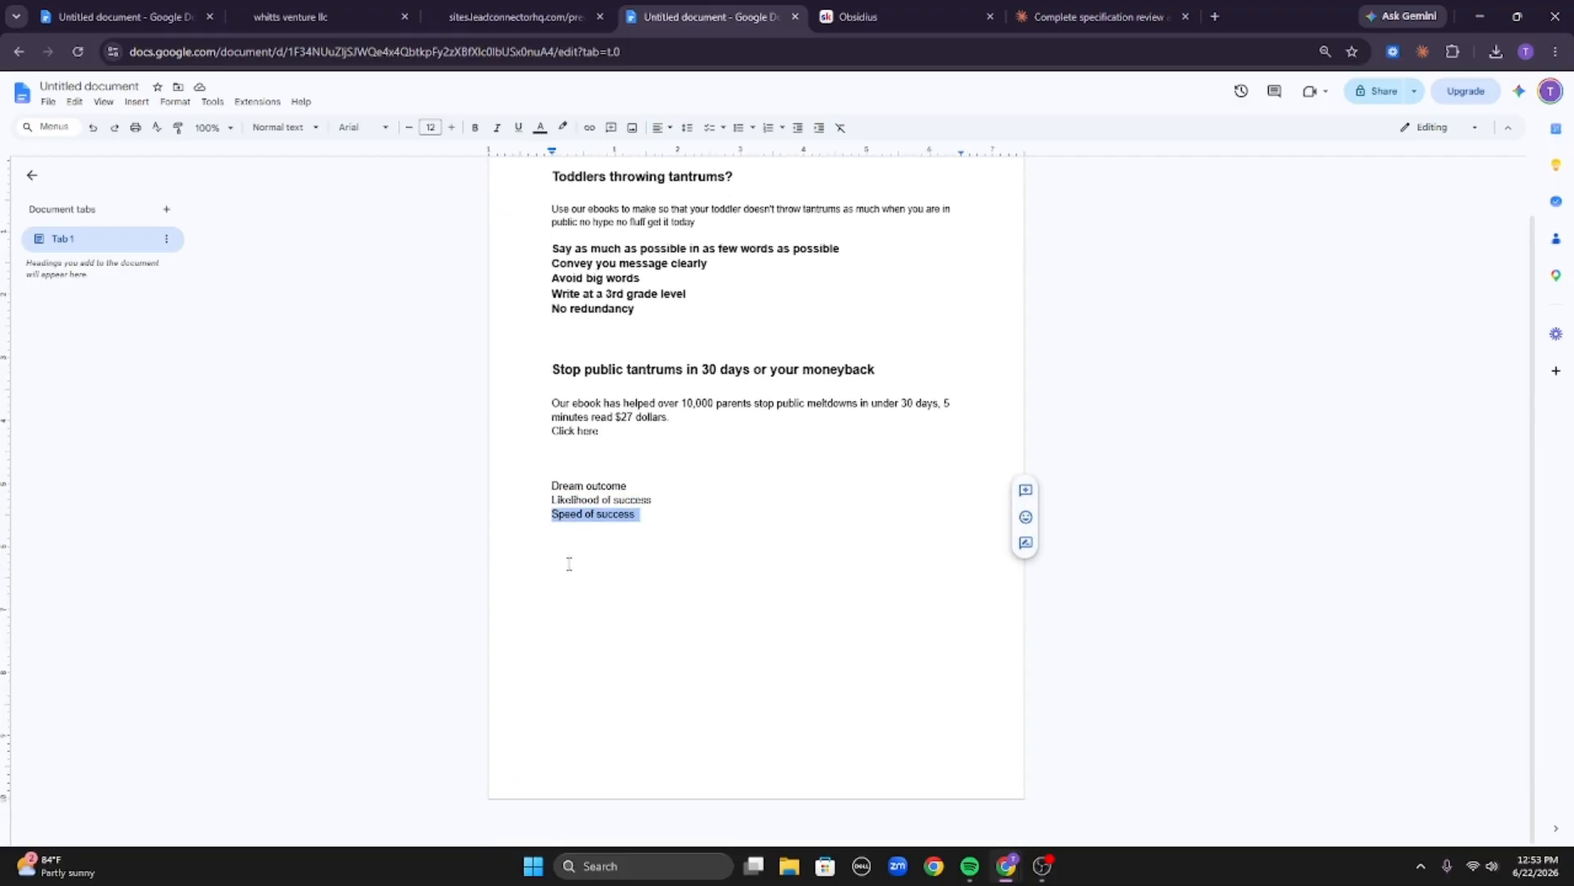
click(608, 526)
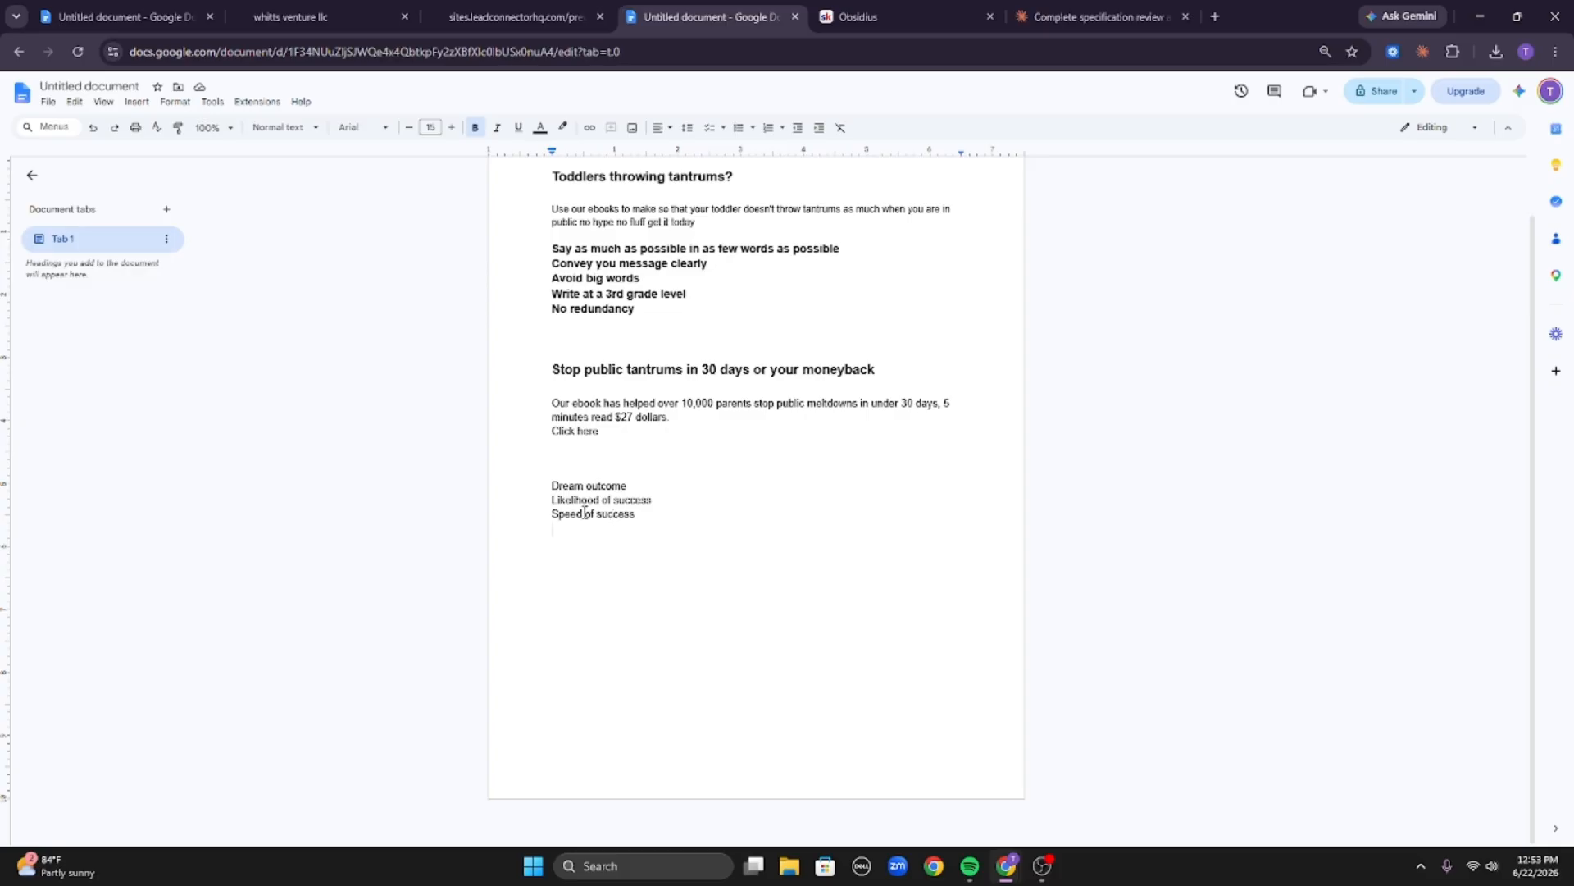
drag(639, 515, 549, 501)
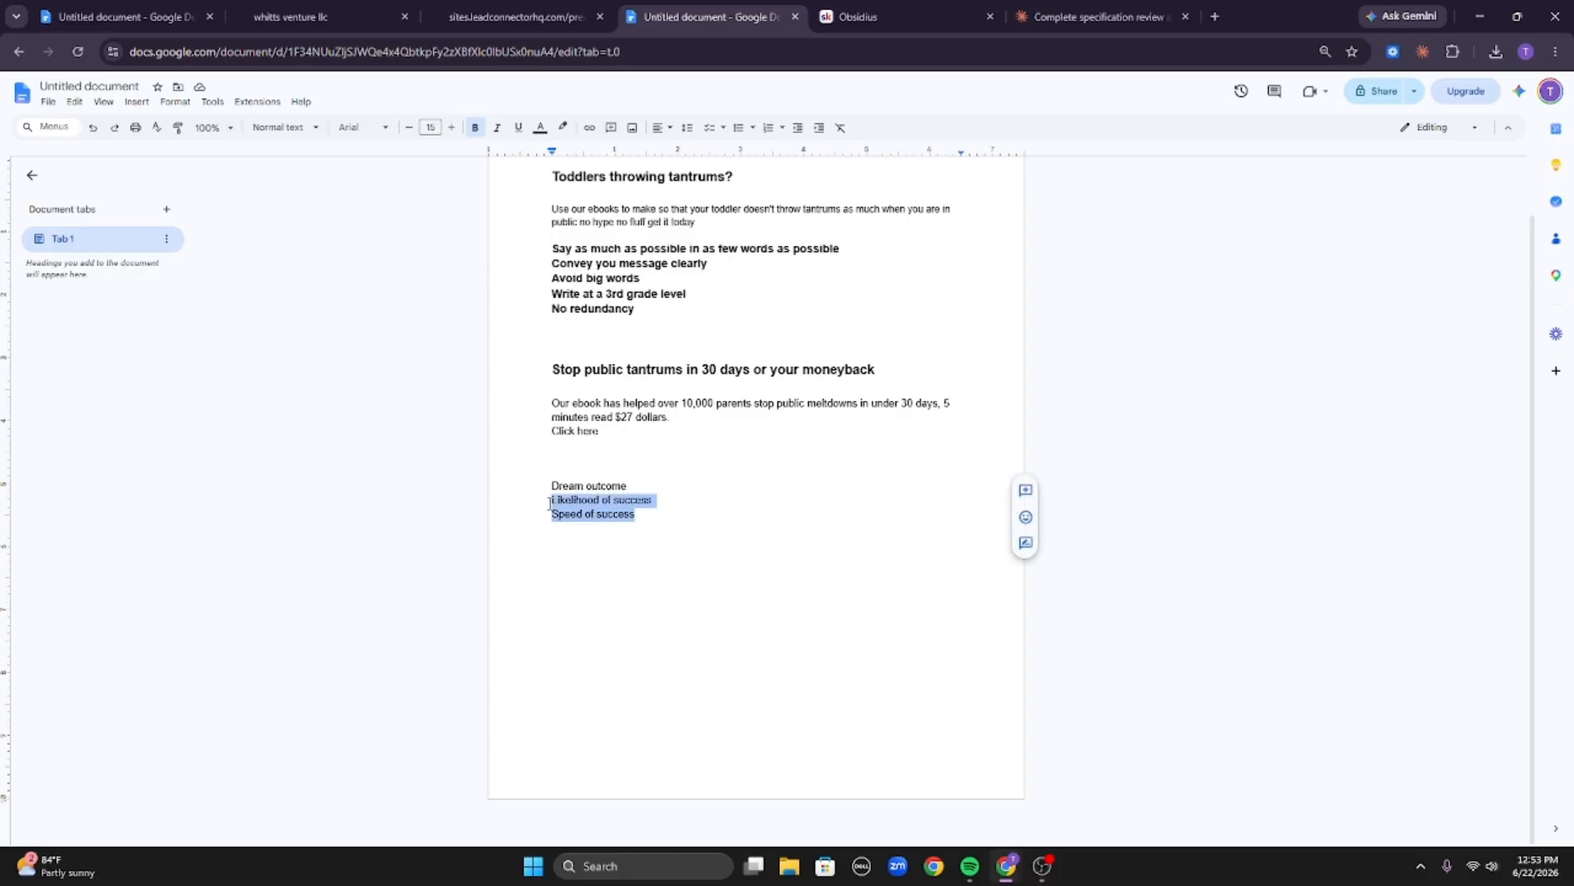
click(550, 502)
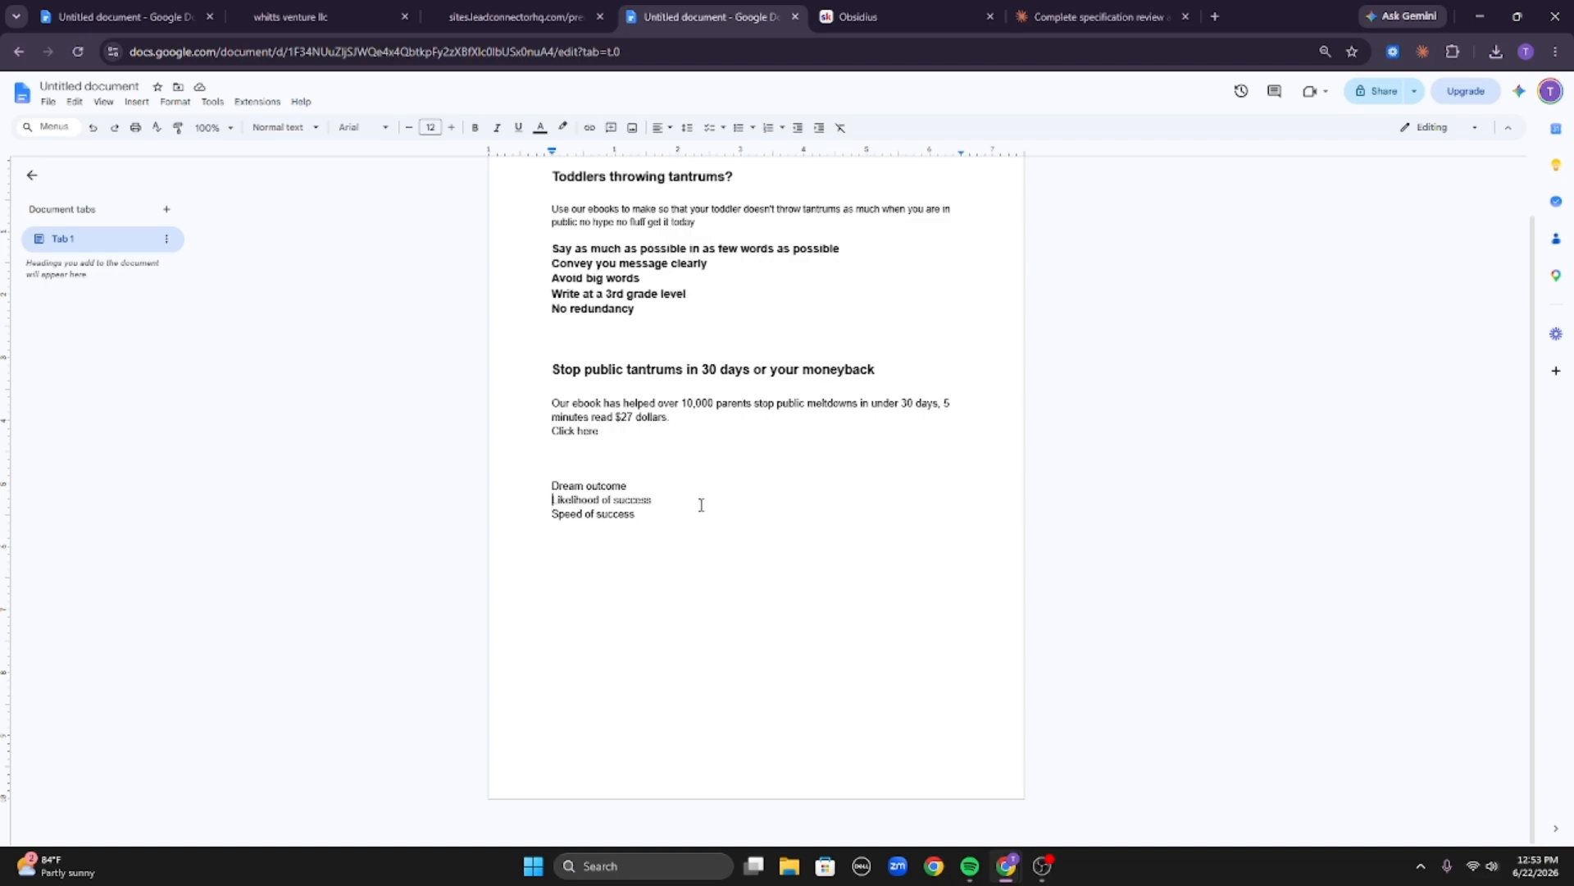
drag(554, 516, 686, 534)
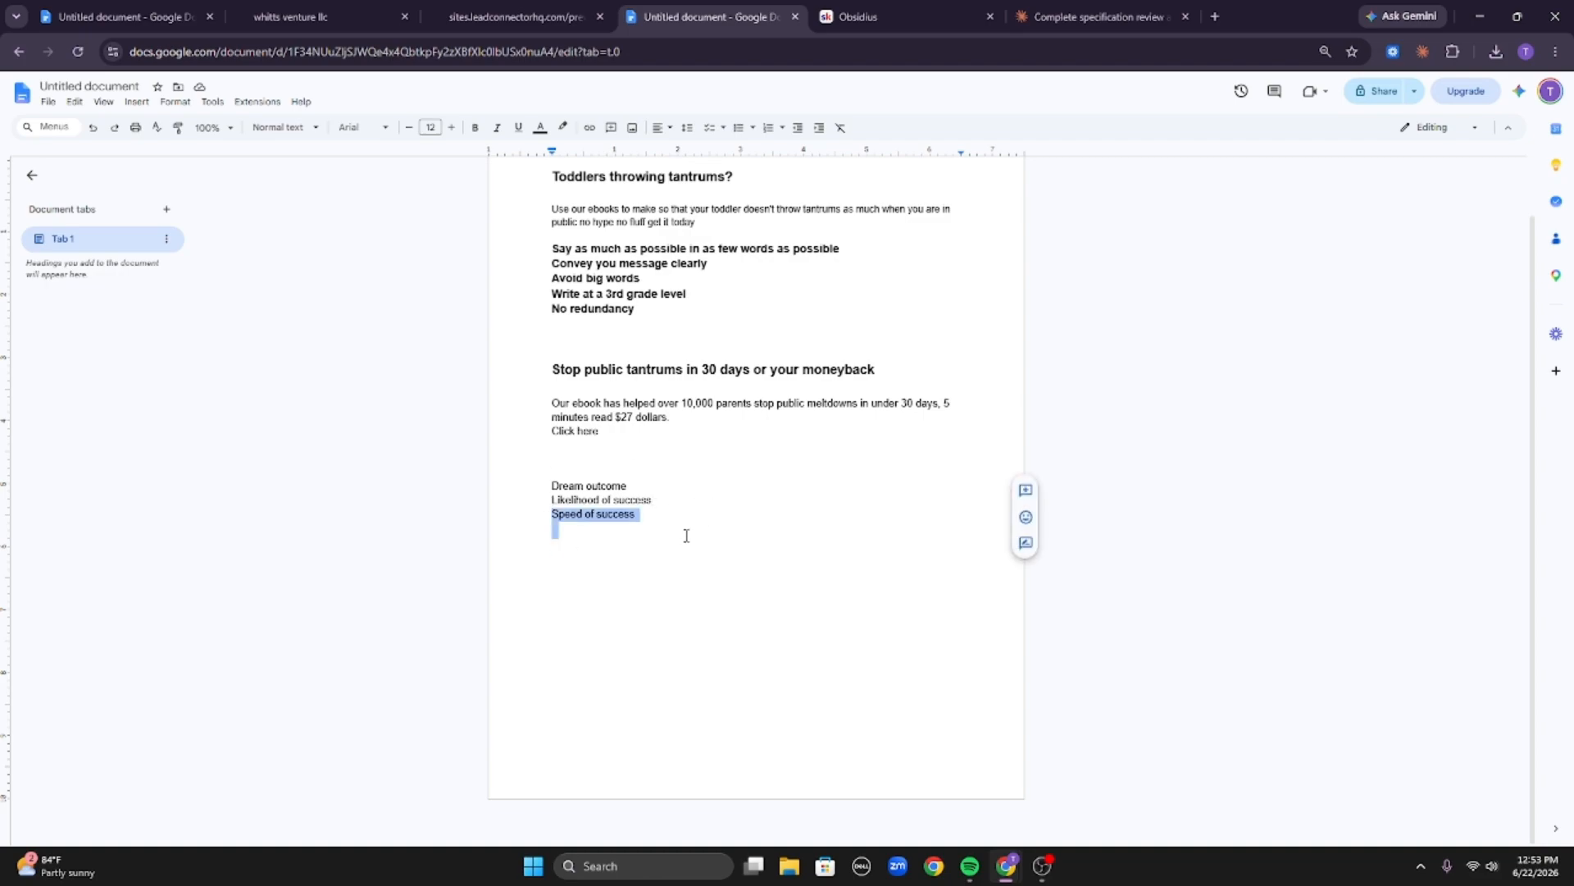
click(678, 524)
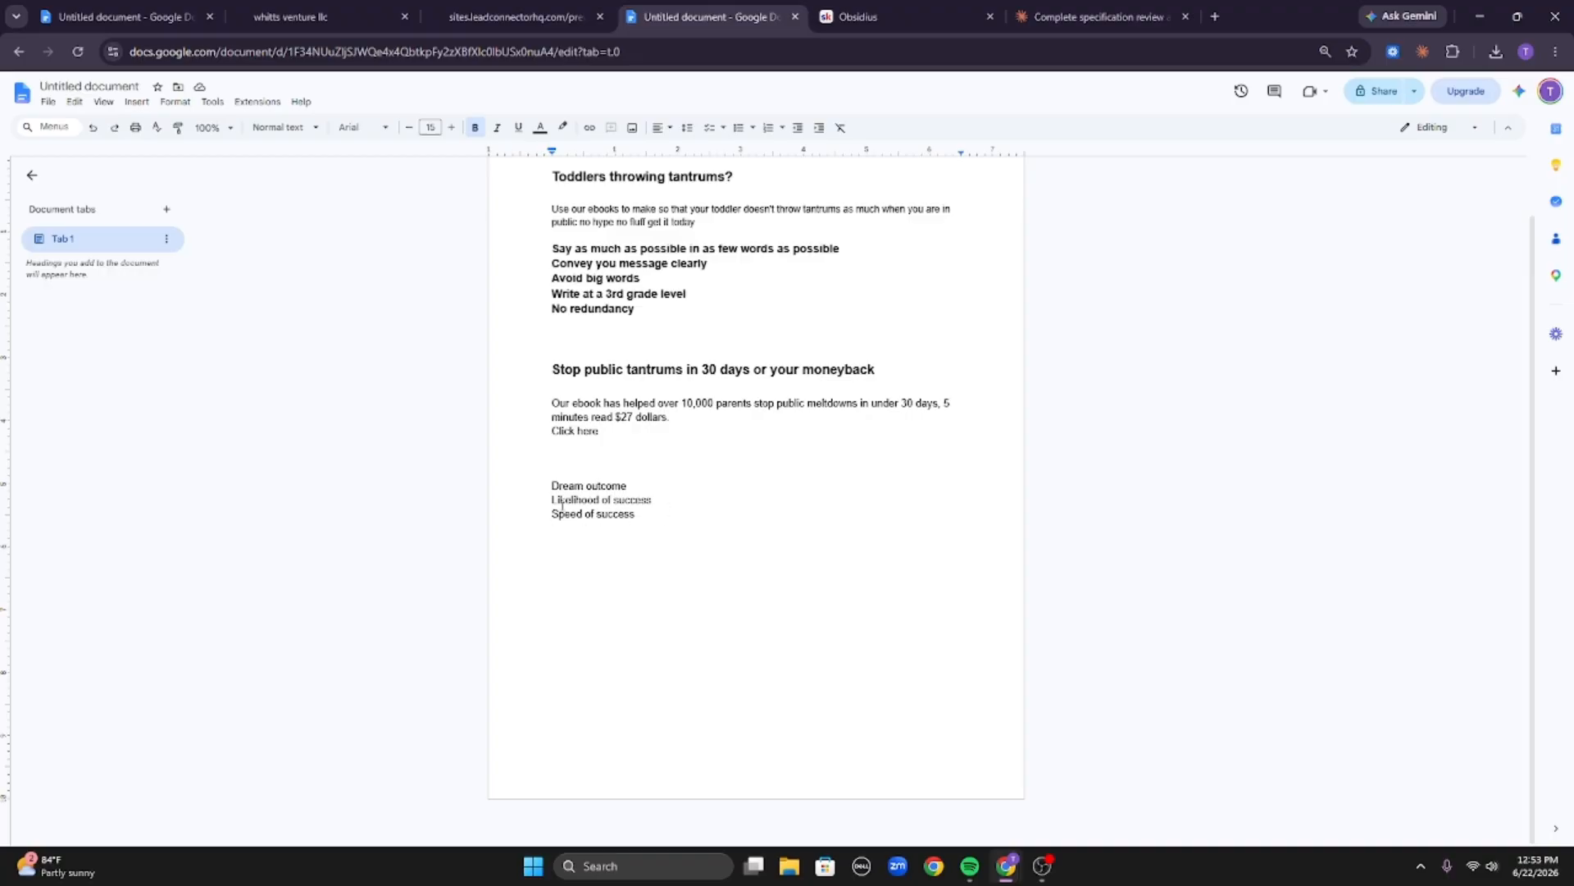
drag(551, 501, 710, 534)
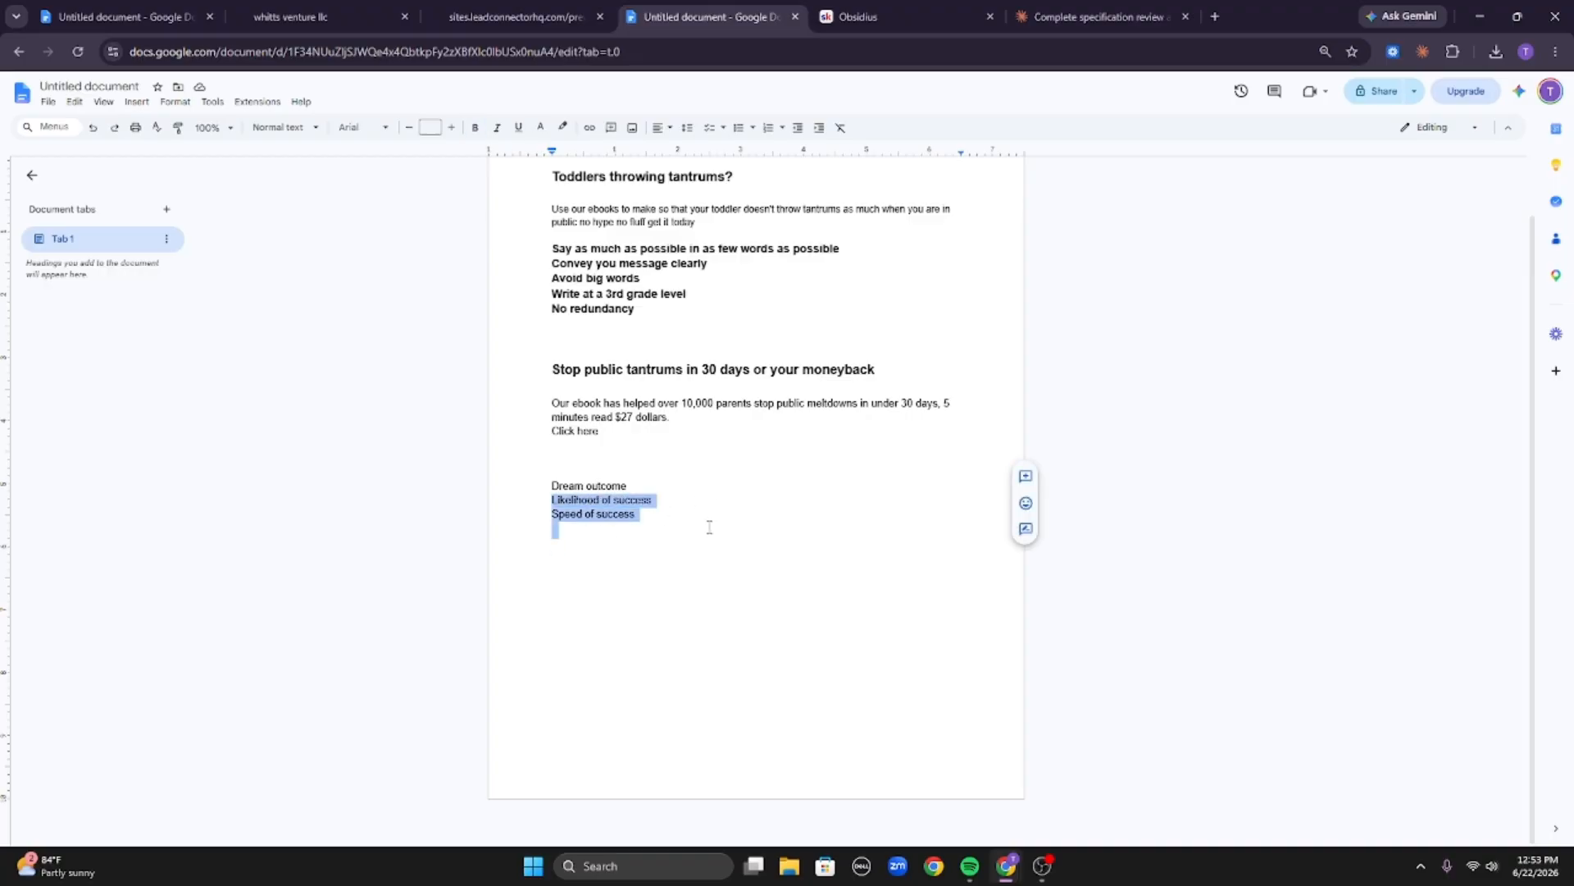
click(713, 523)
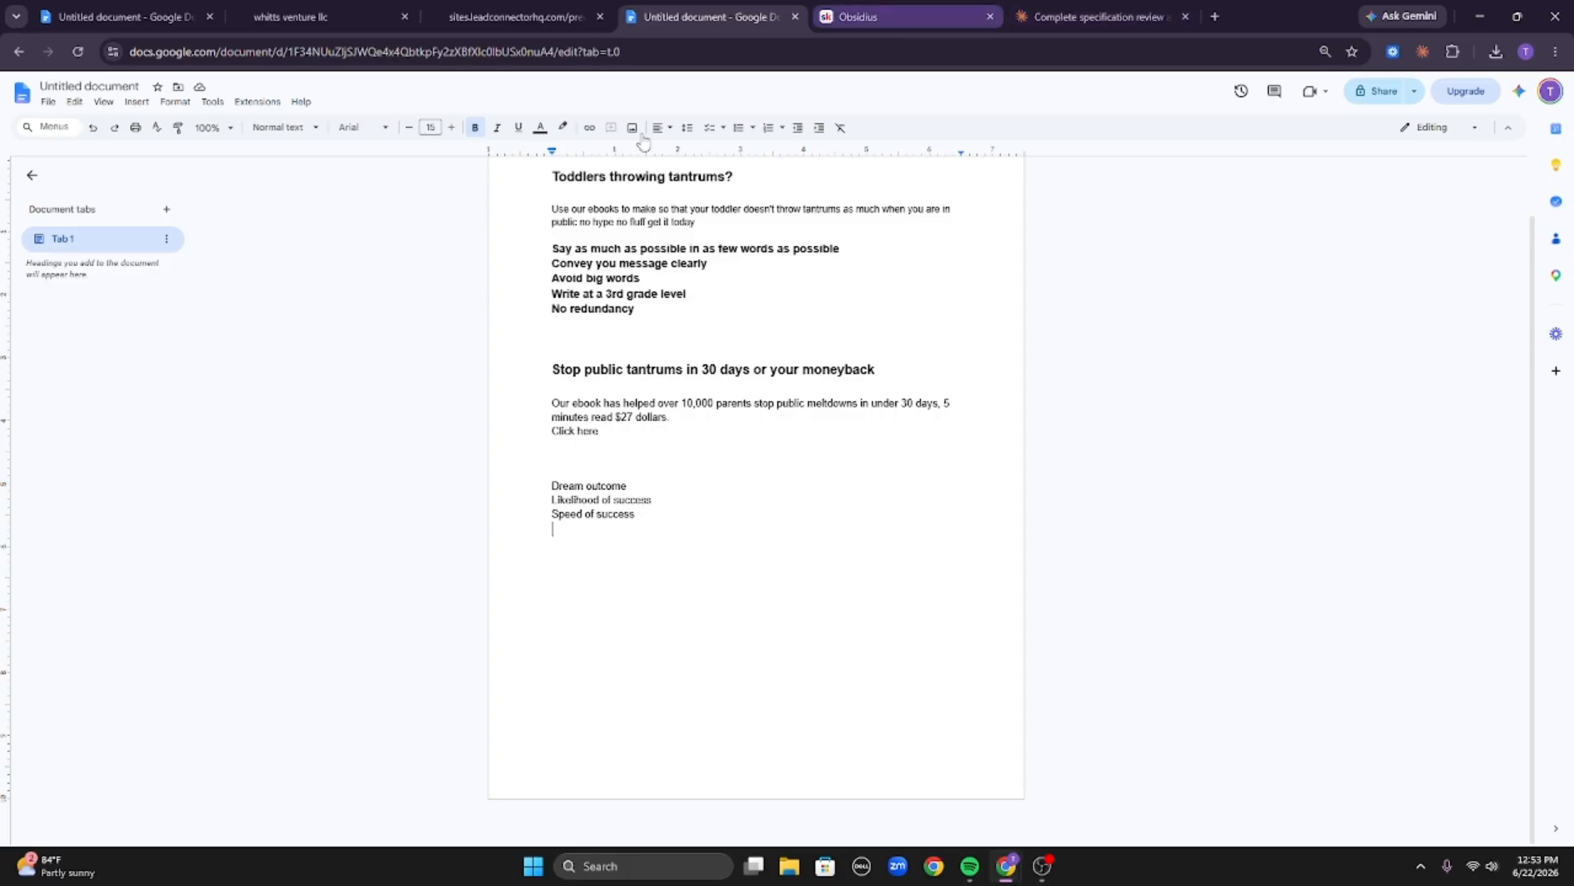
Check the funnel preview and page builder tabs, then return to the Claude conversation.
click(520, 7)
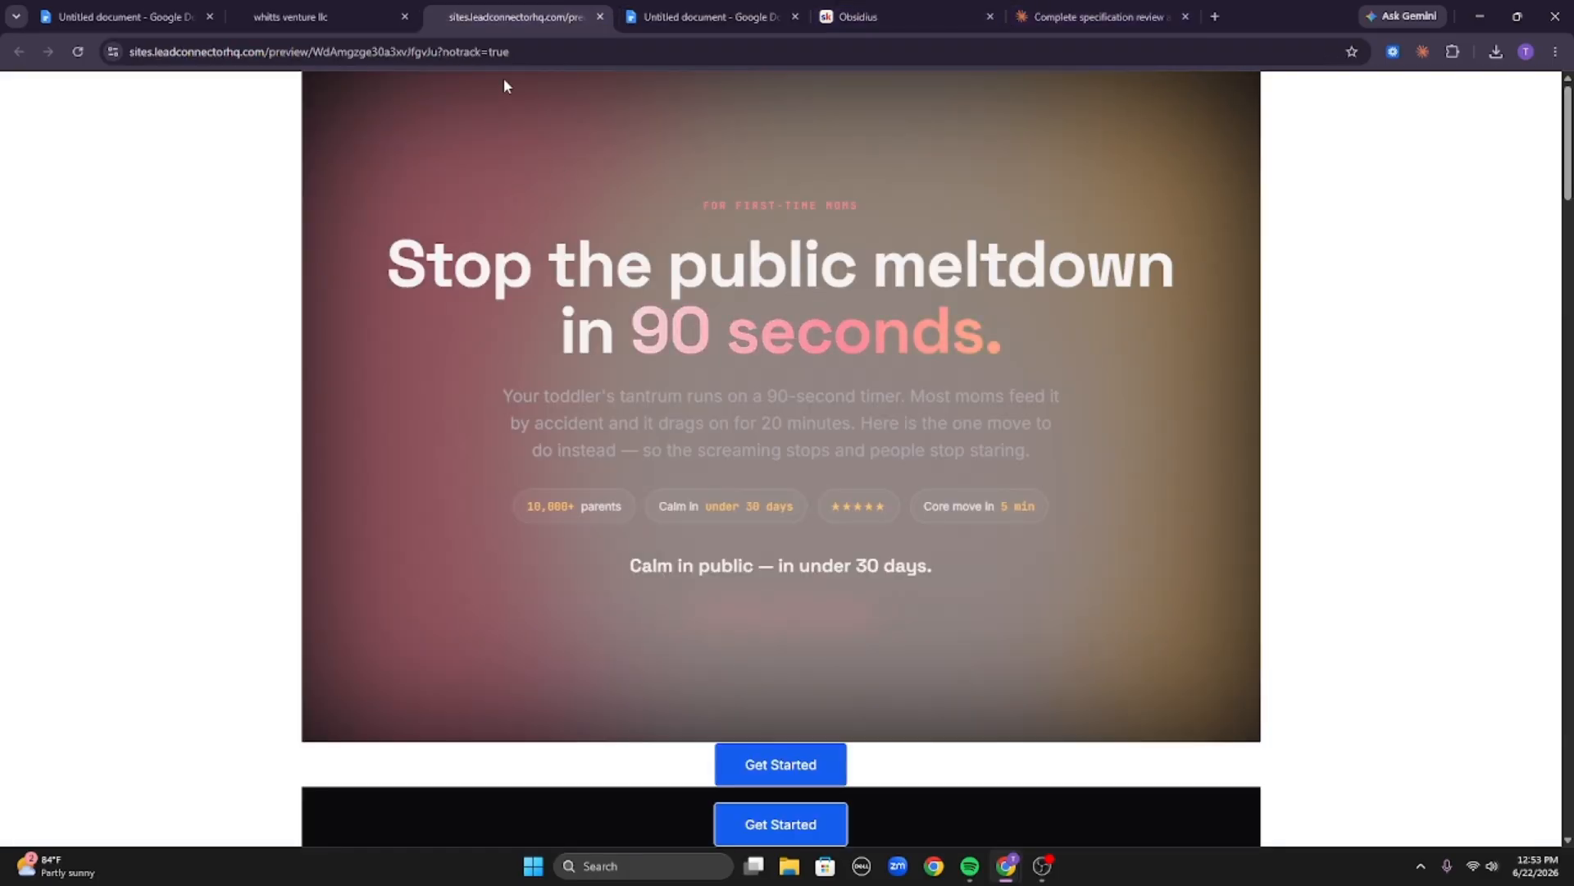
click(354, 13)
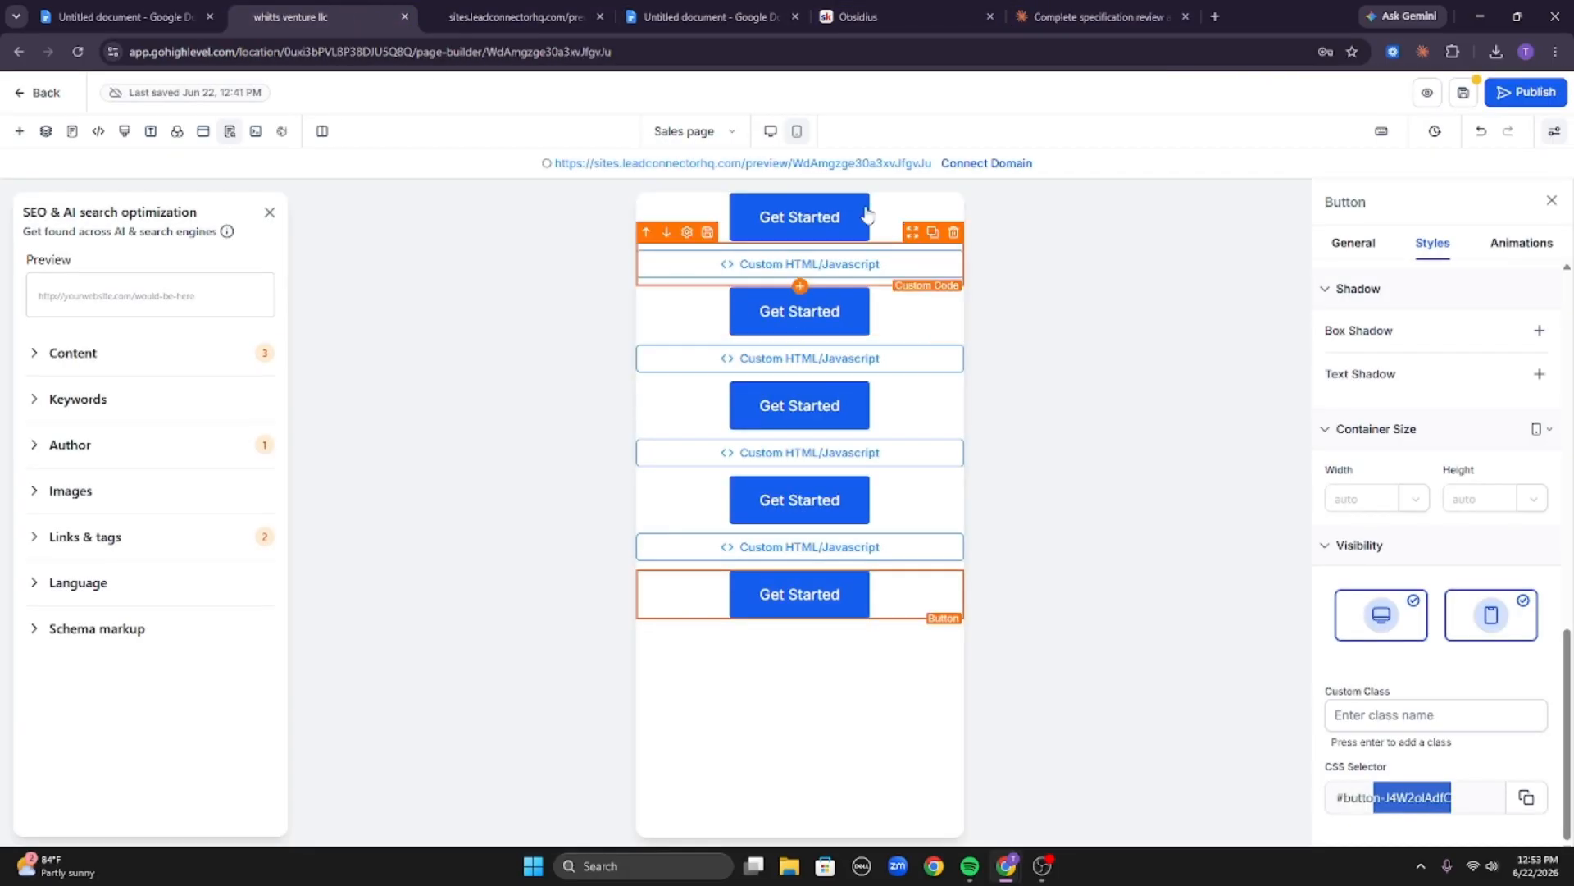
click(1111, 13)
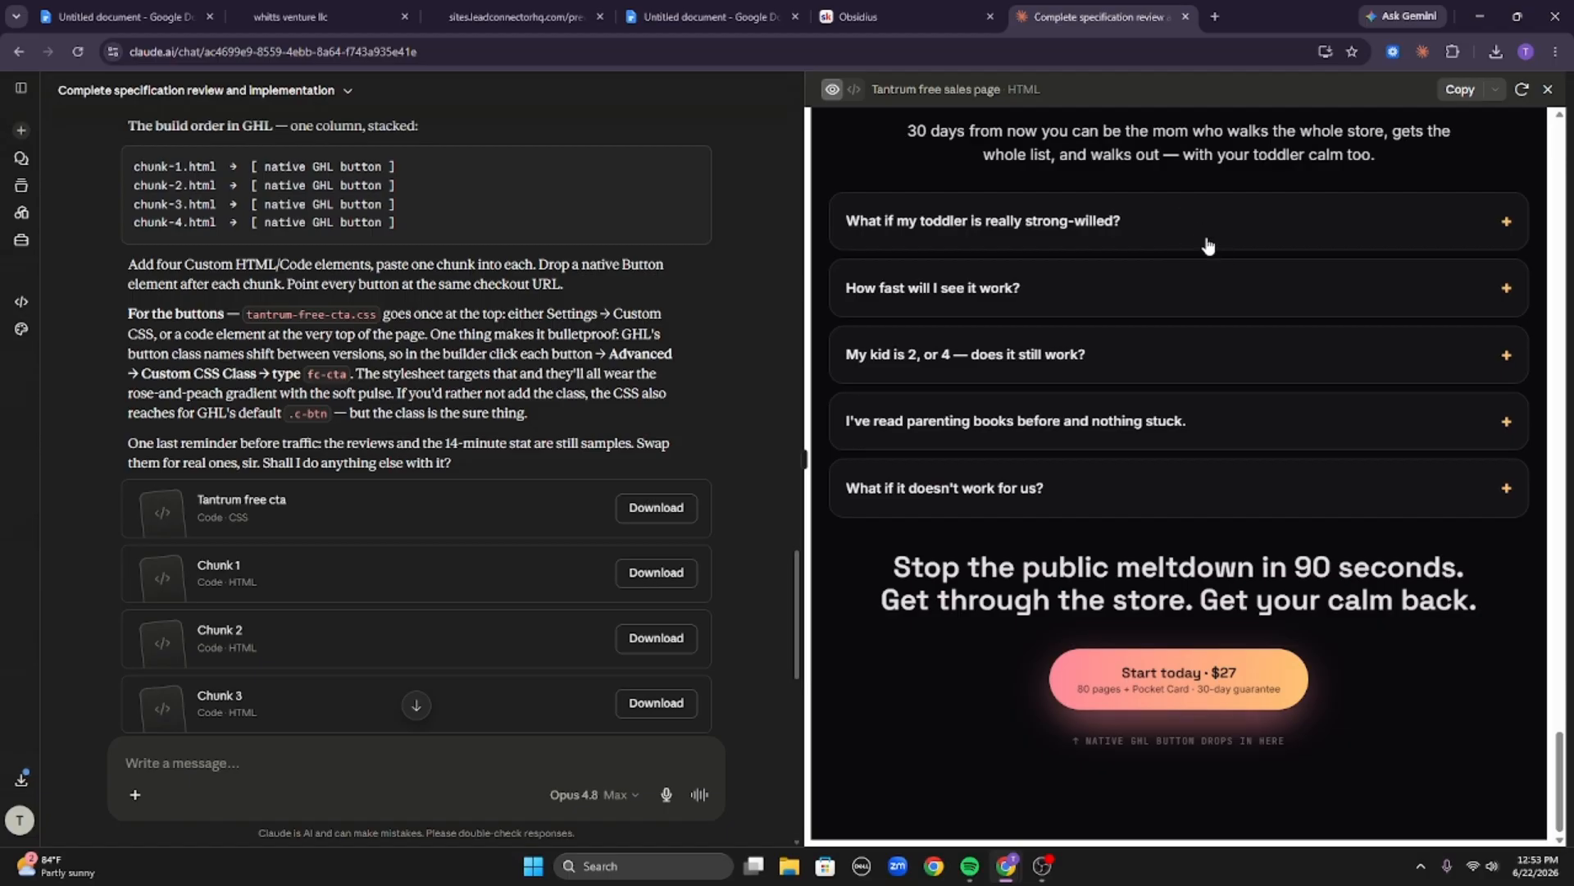
Expand and collapse each FAQ question in the sales page preview to check the answers.
click(1035, 230)
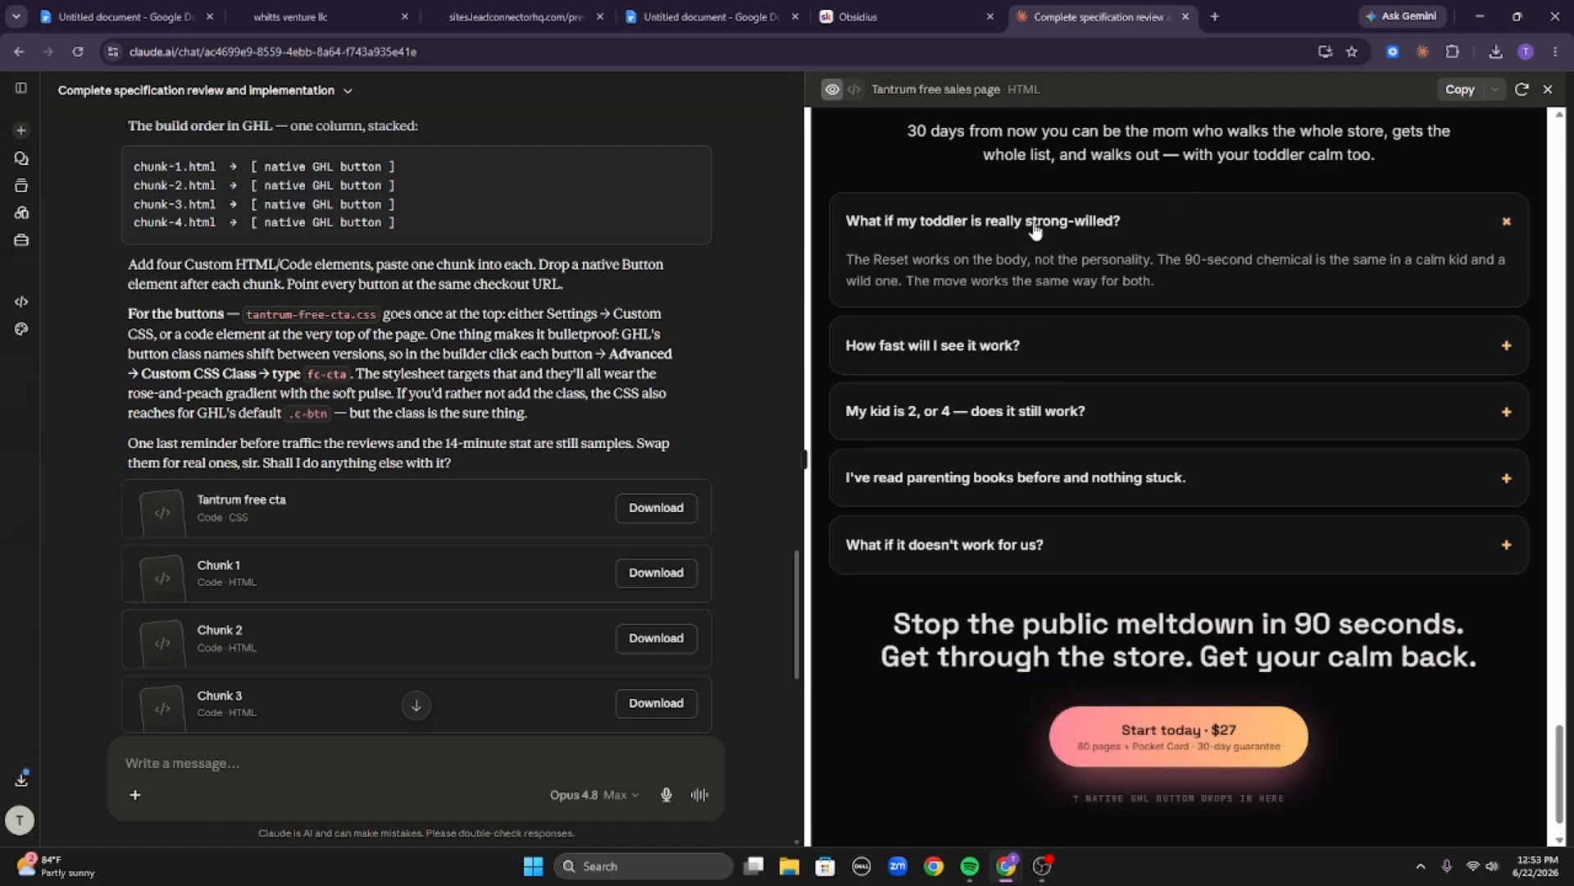
click(1013, 354)
click(1099, 448)
click(1153, 548)
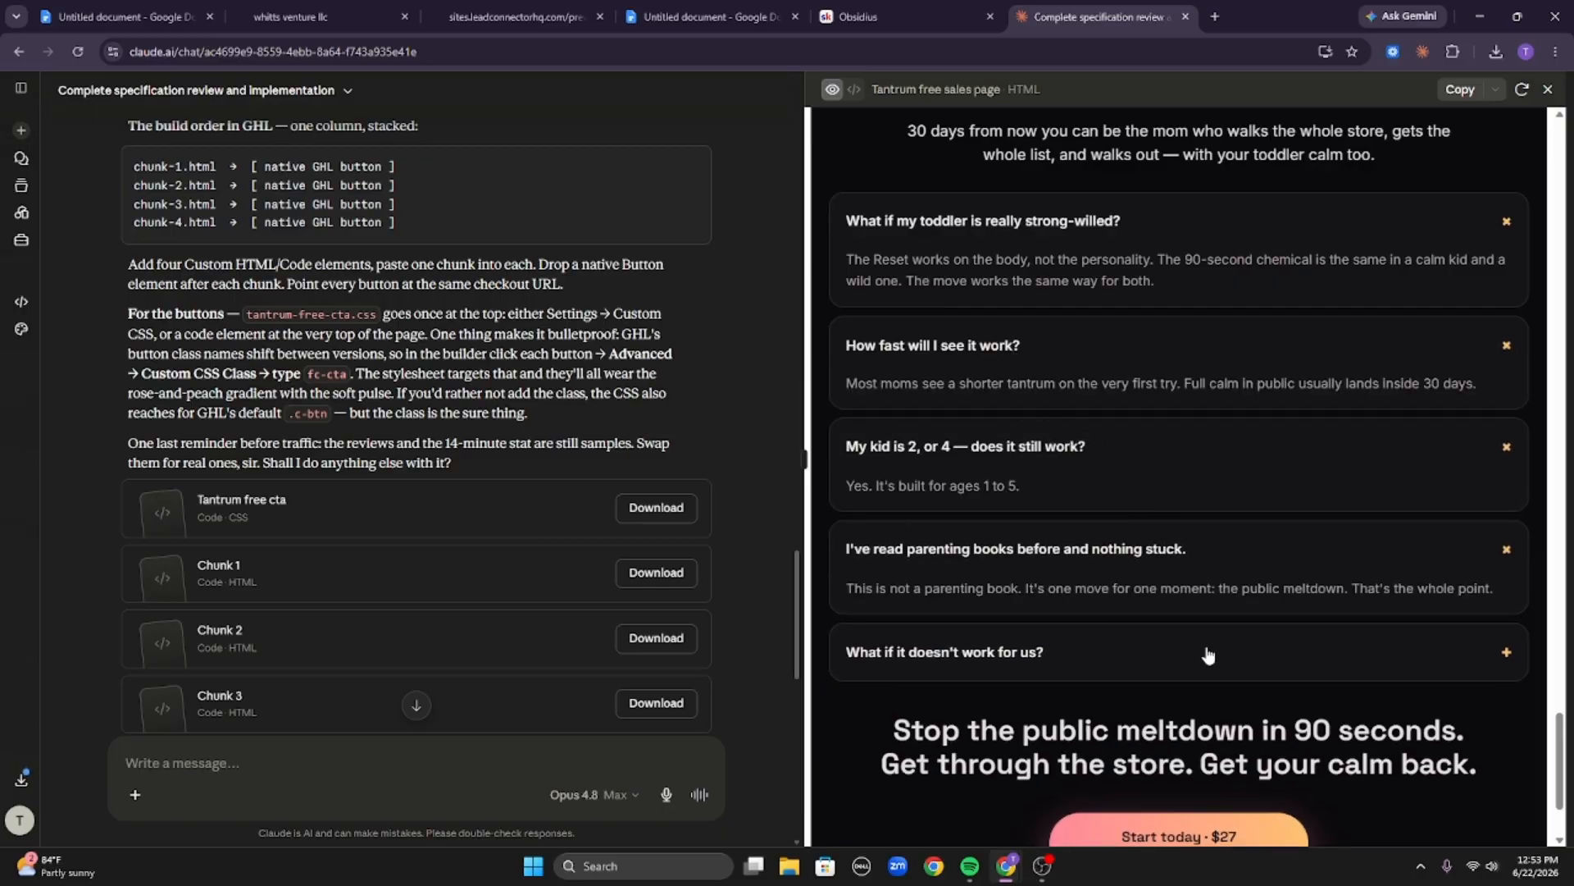
click(1207, 653)
click(1207, 653)
click(1245, 560)
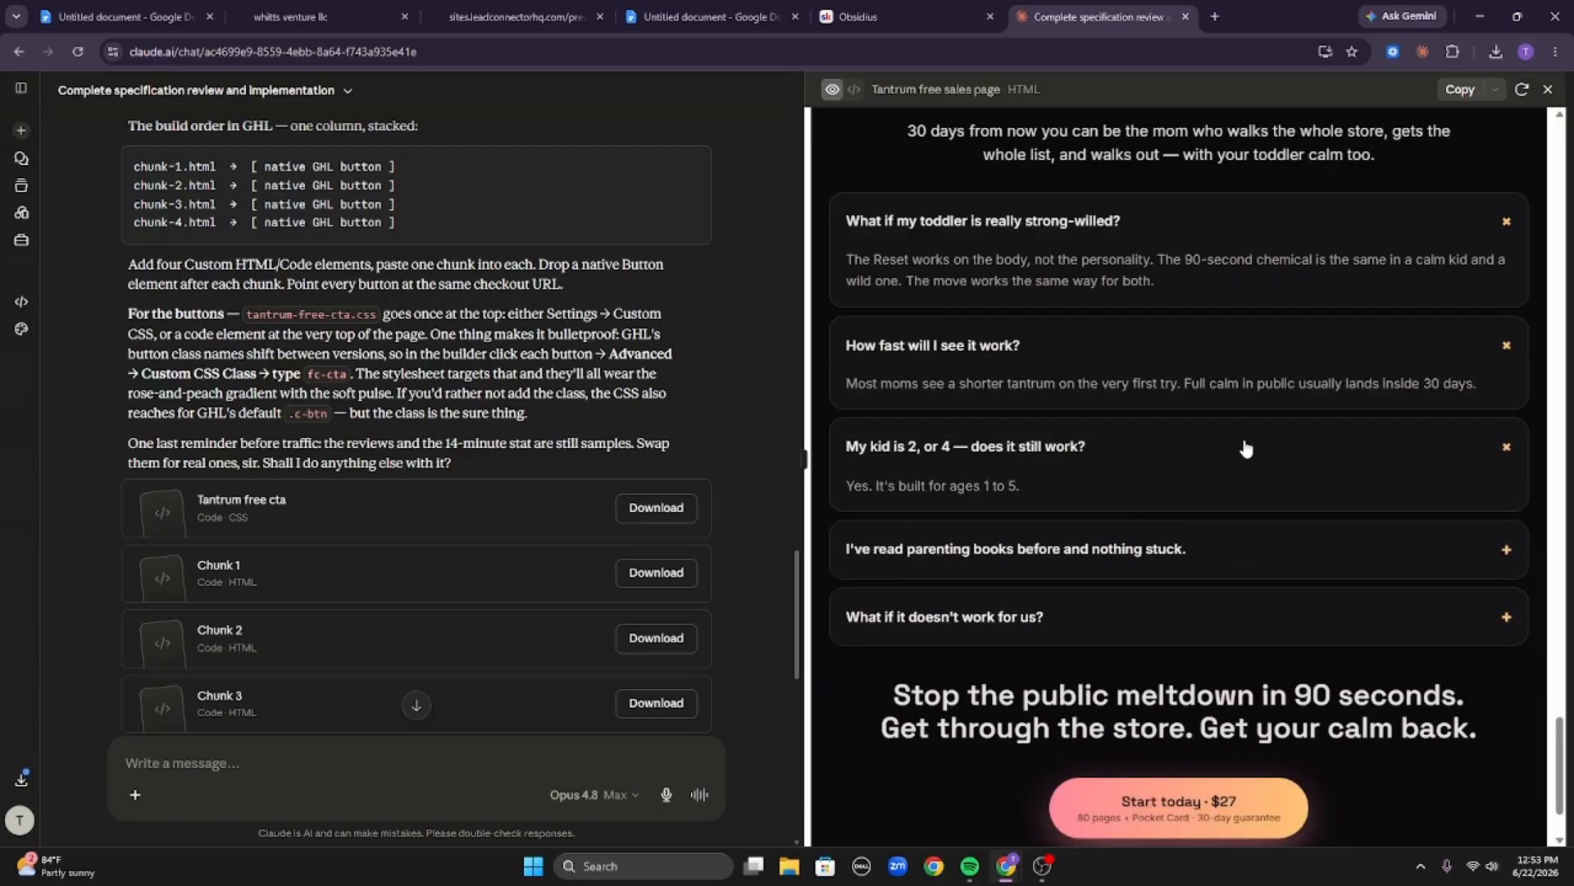
click(1245, 447)
click(1247, 343)
click(1247, 206)
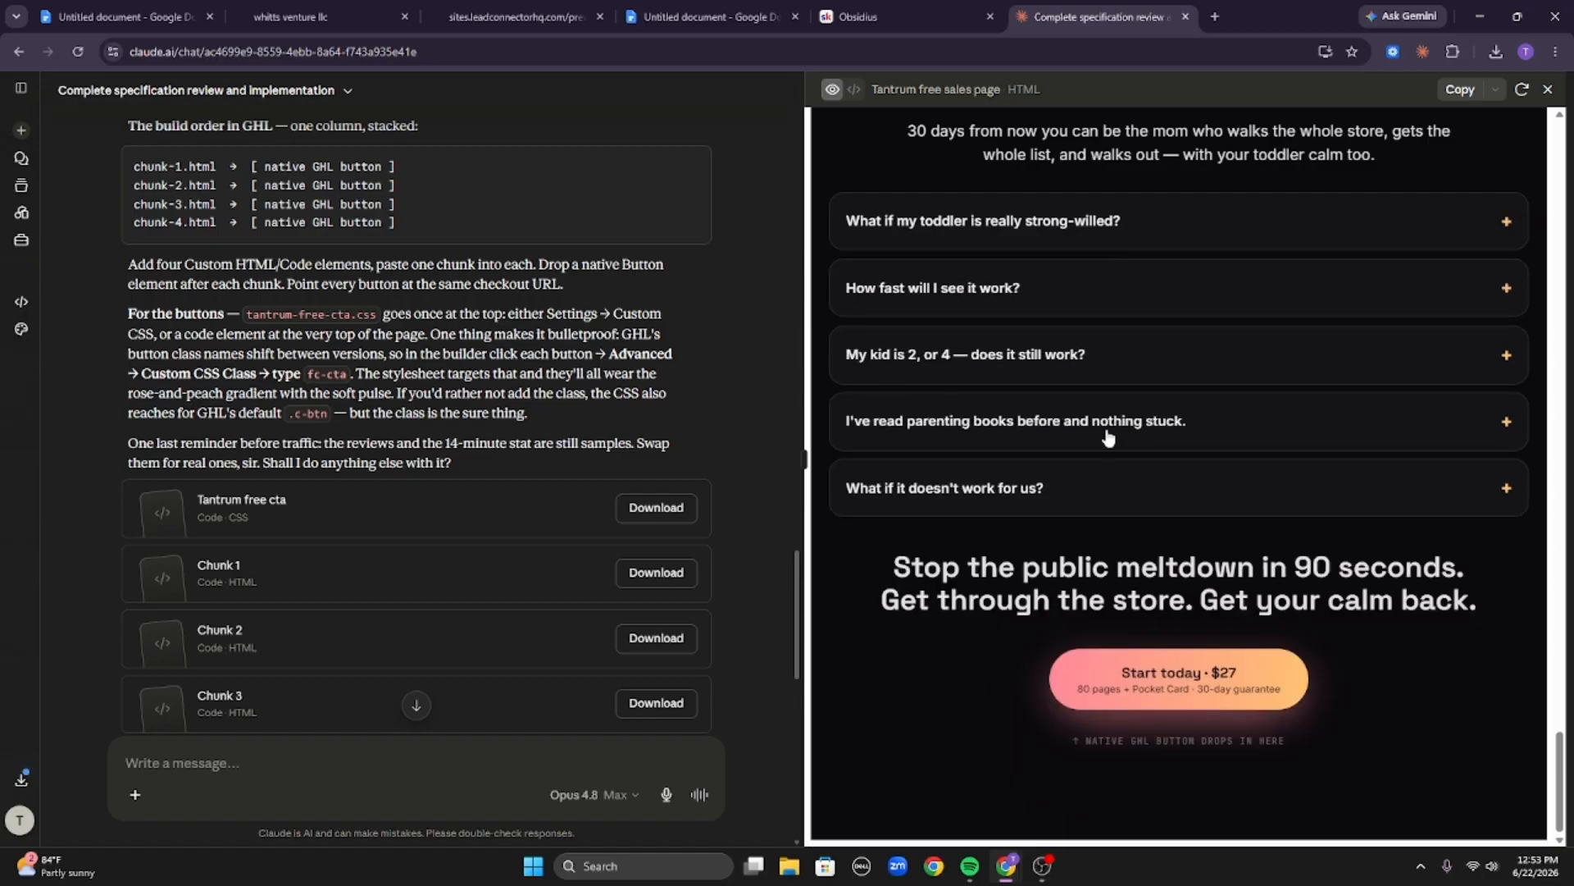
Scroll through the page preview and the conversation, glancing at the page builder tab.
scroll(1289, 371, up, 20)
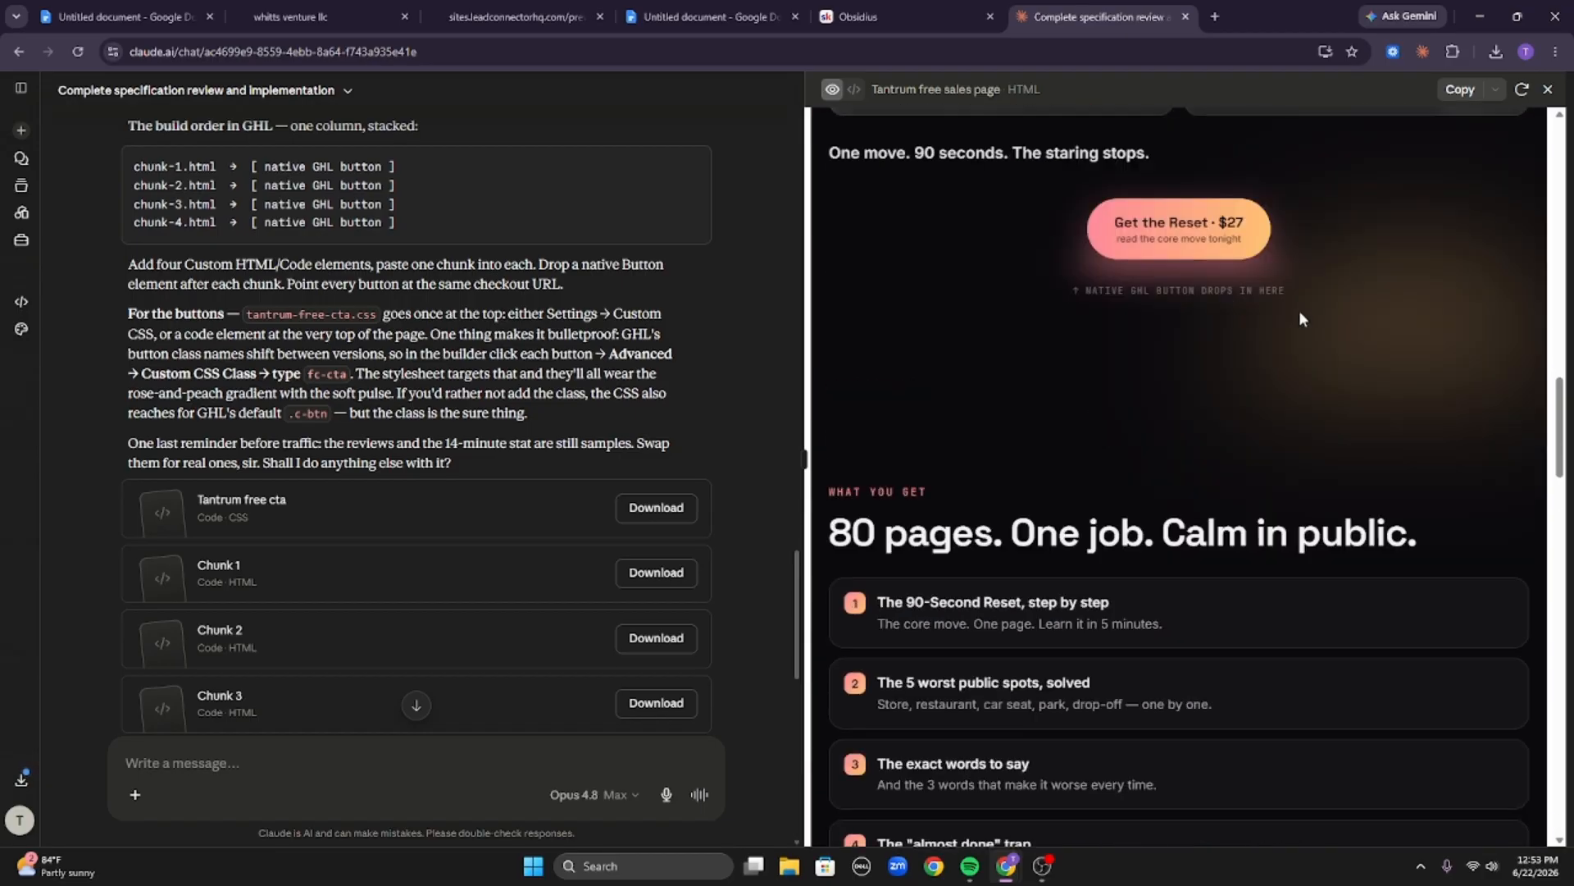
scroll(1197, 275, up, 6)
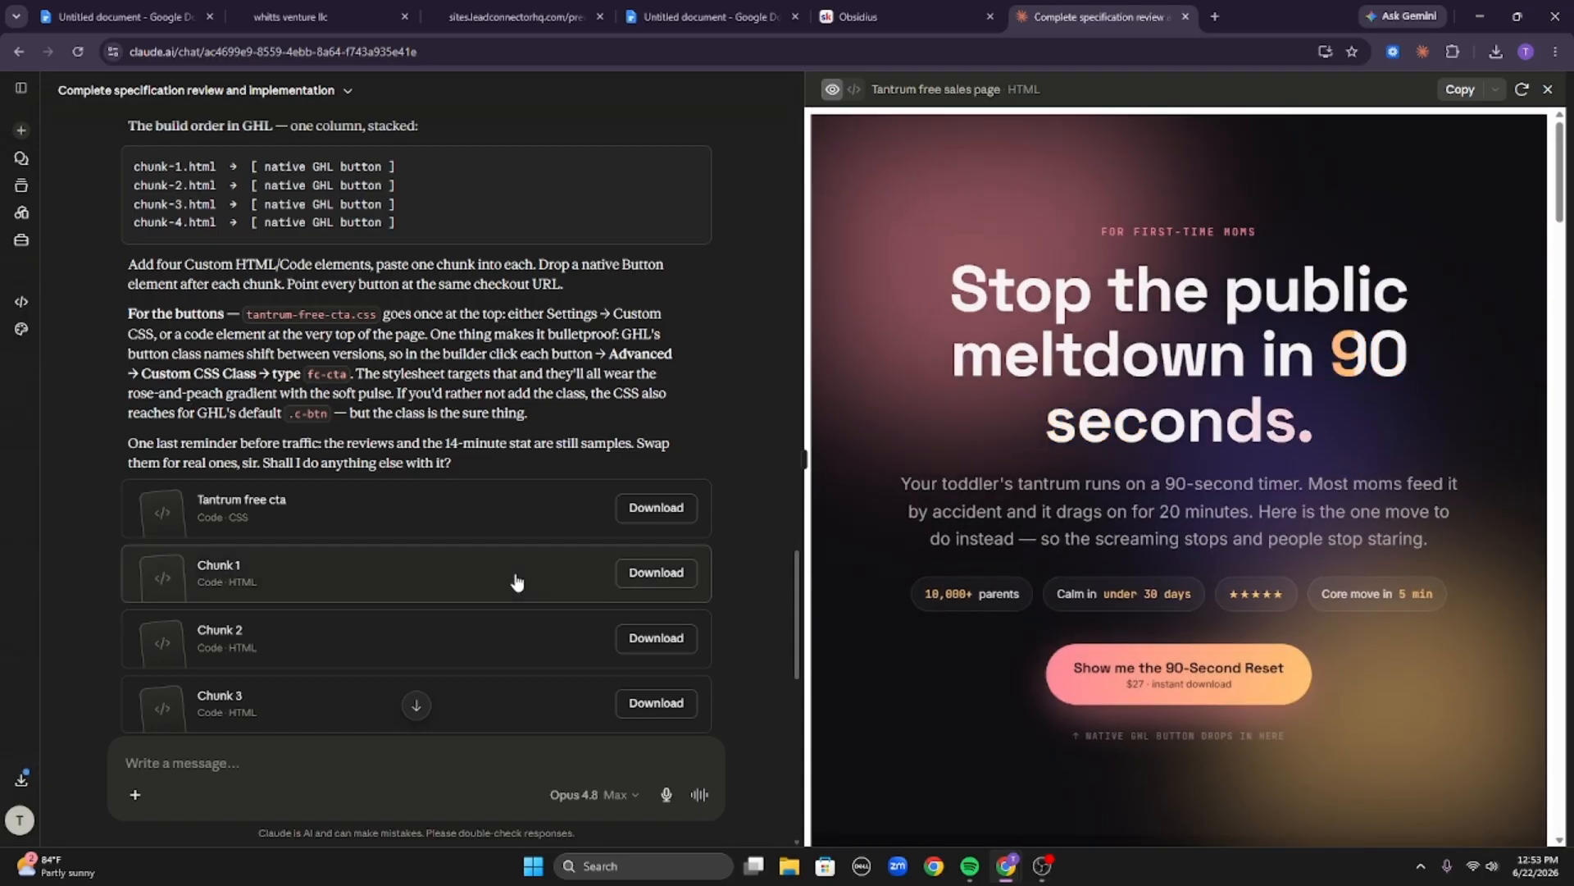
scroll(500, 558, down, 10)
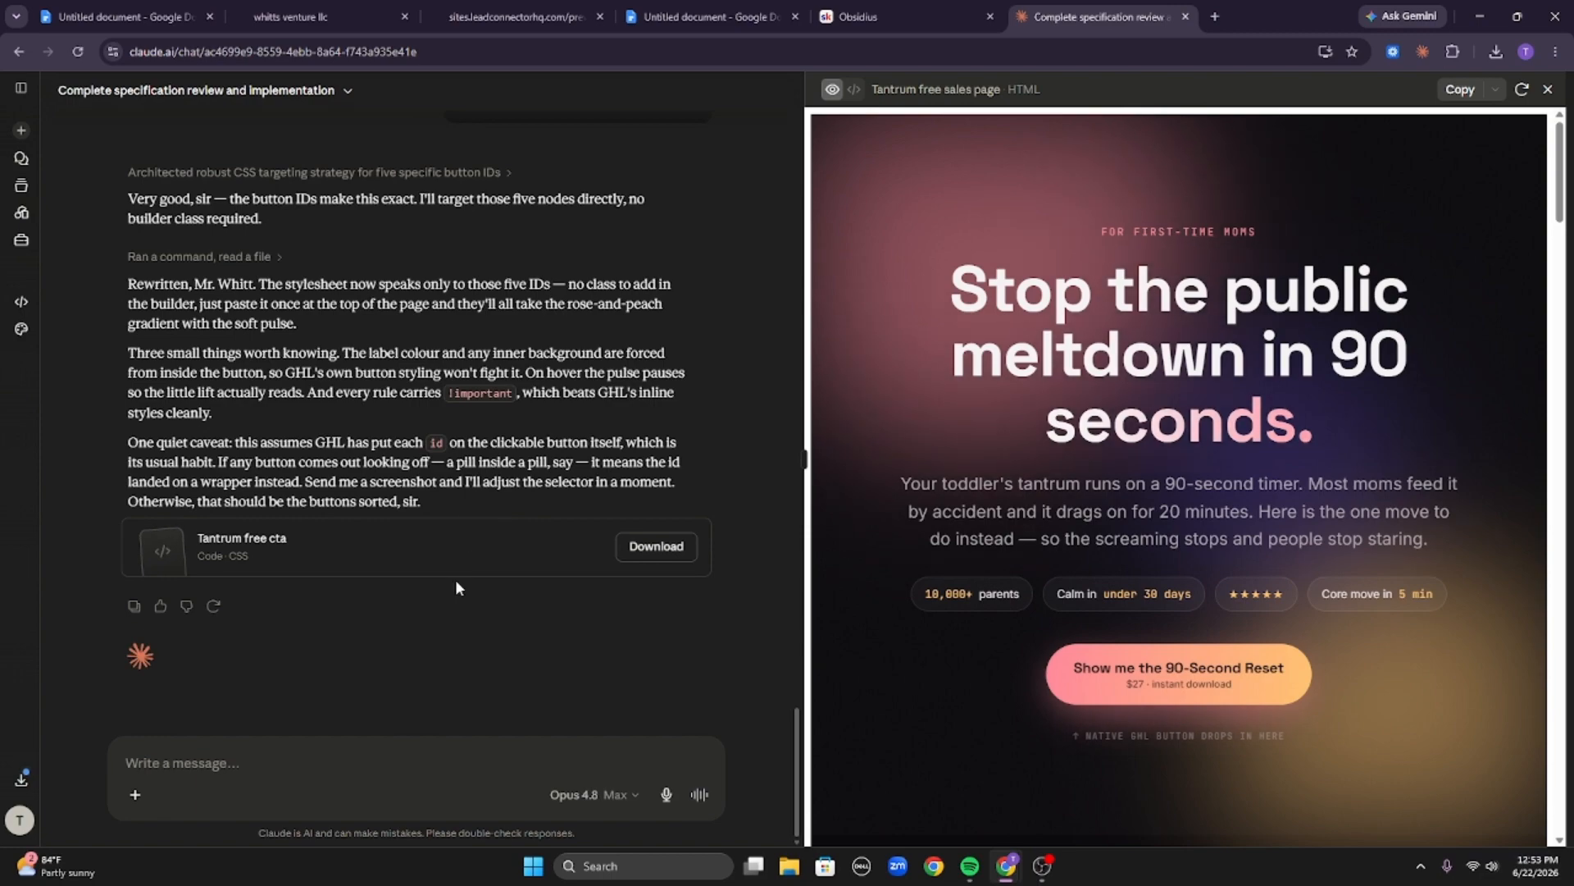
click(320, 15)
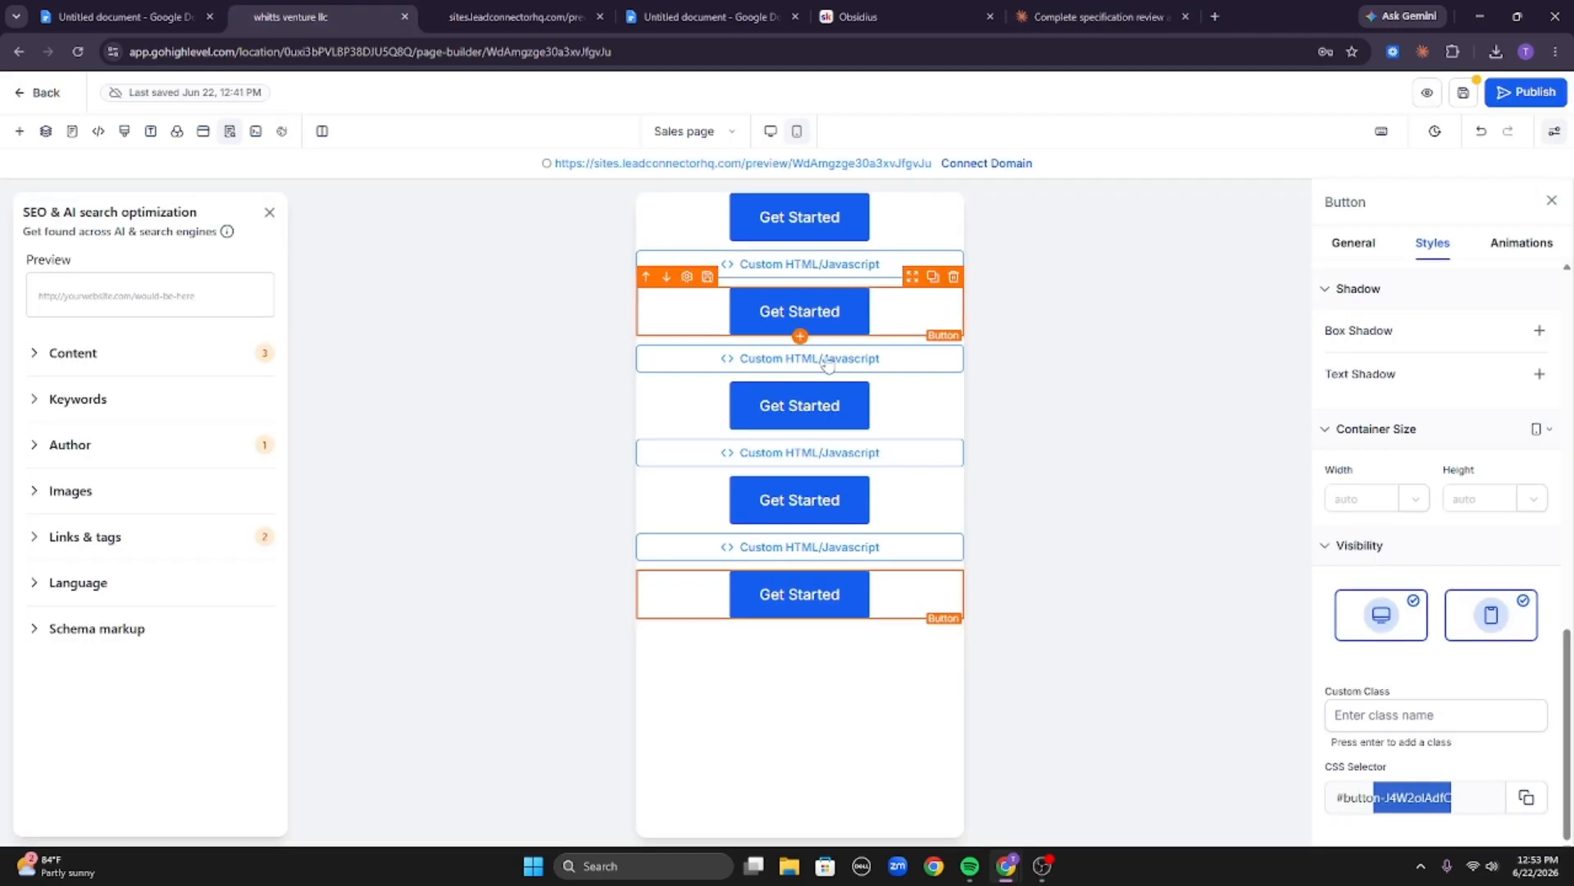
click(1070, 8)
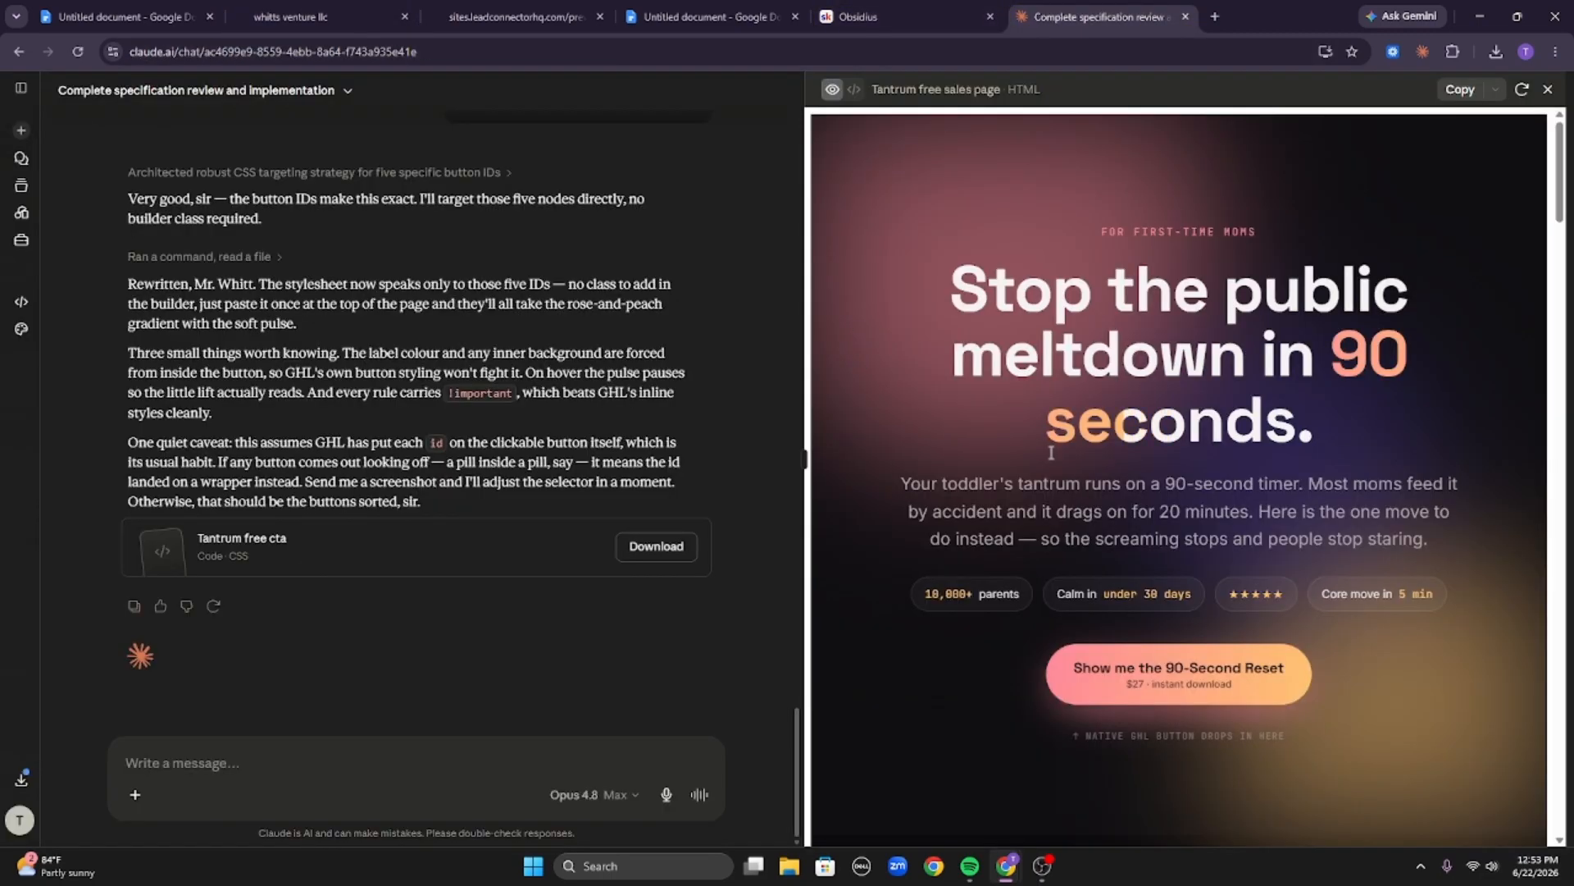
scroll(1071, 450, down, 20)
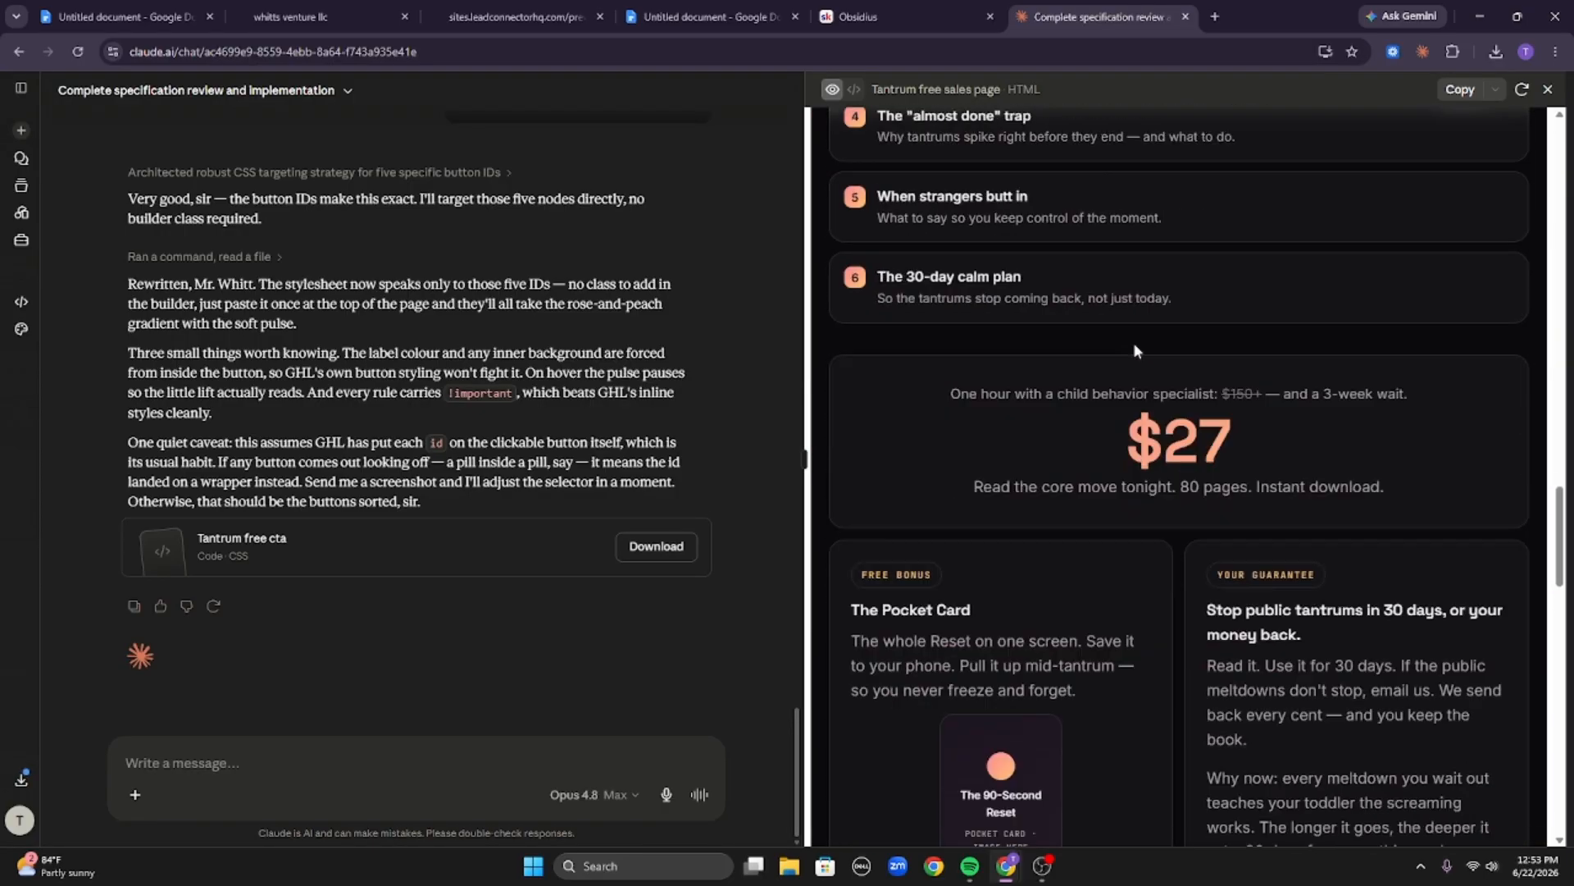
scroll(297, 419, up, 10)
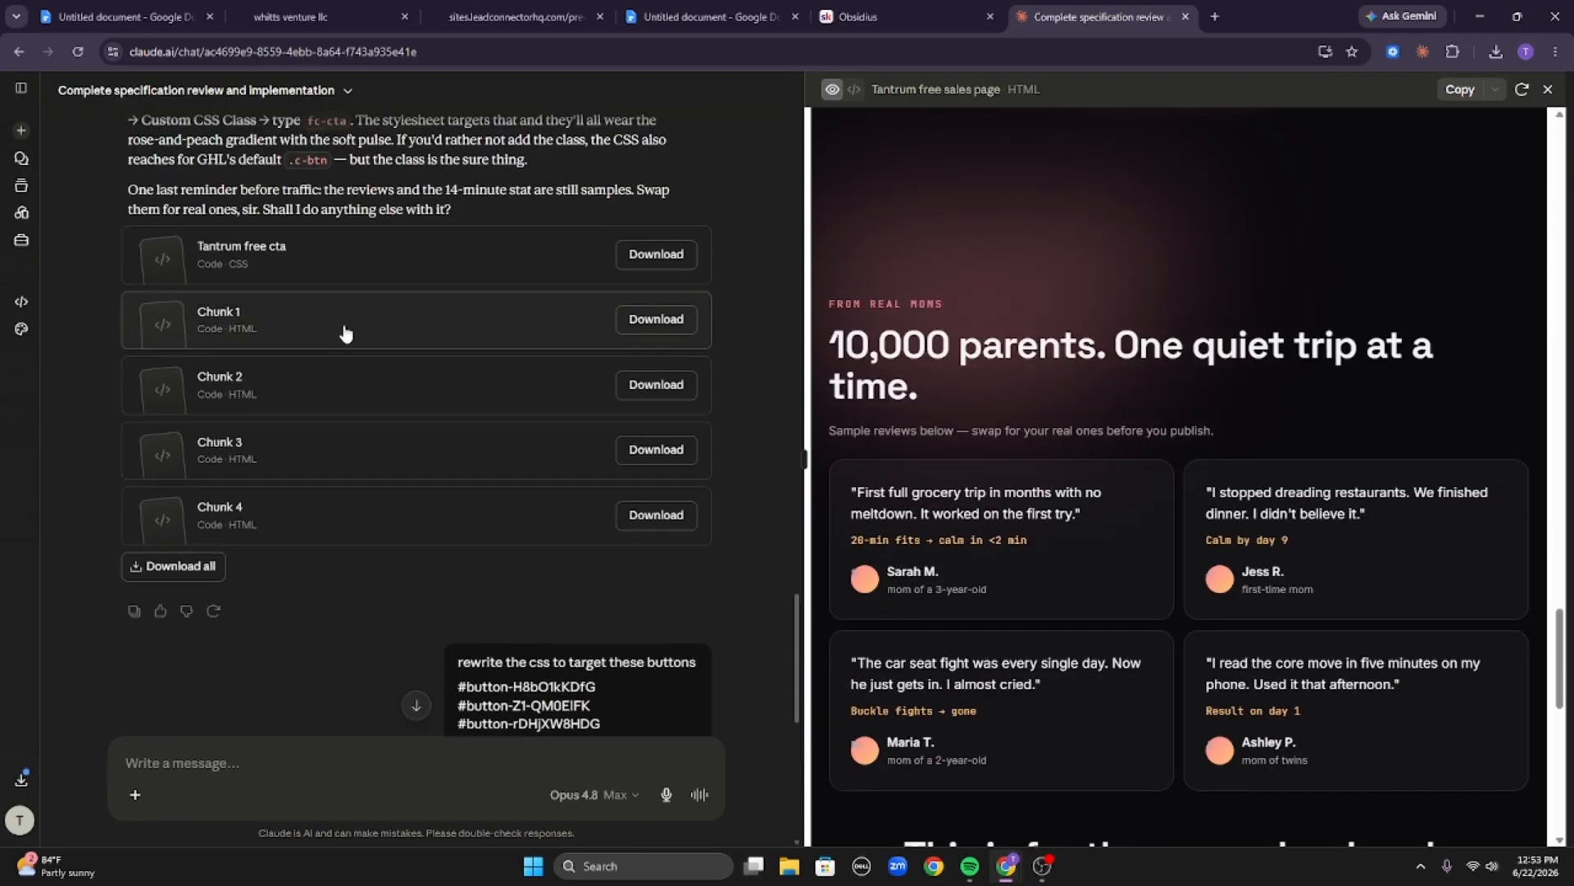
scroll(434, 574, down, 10)
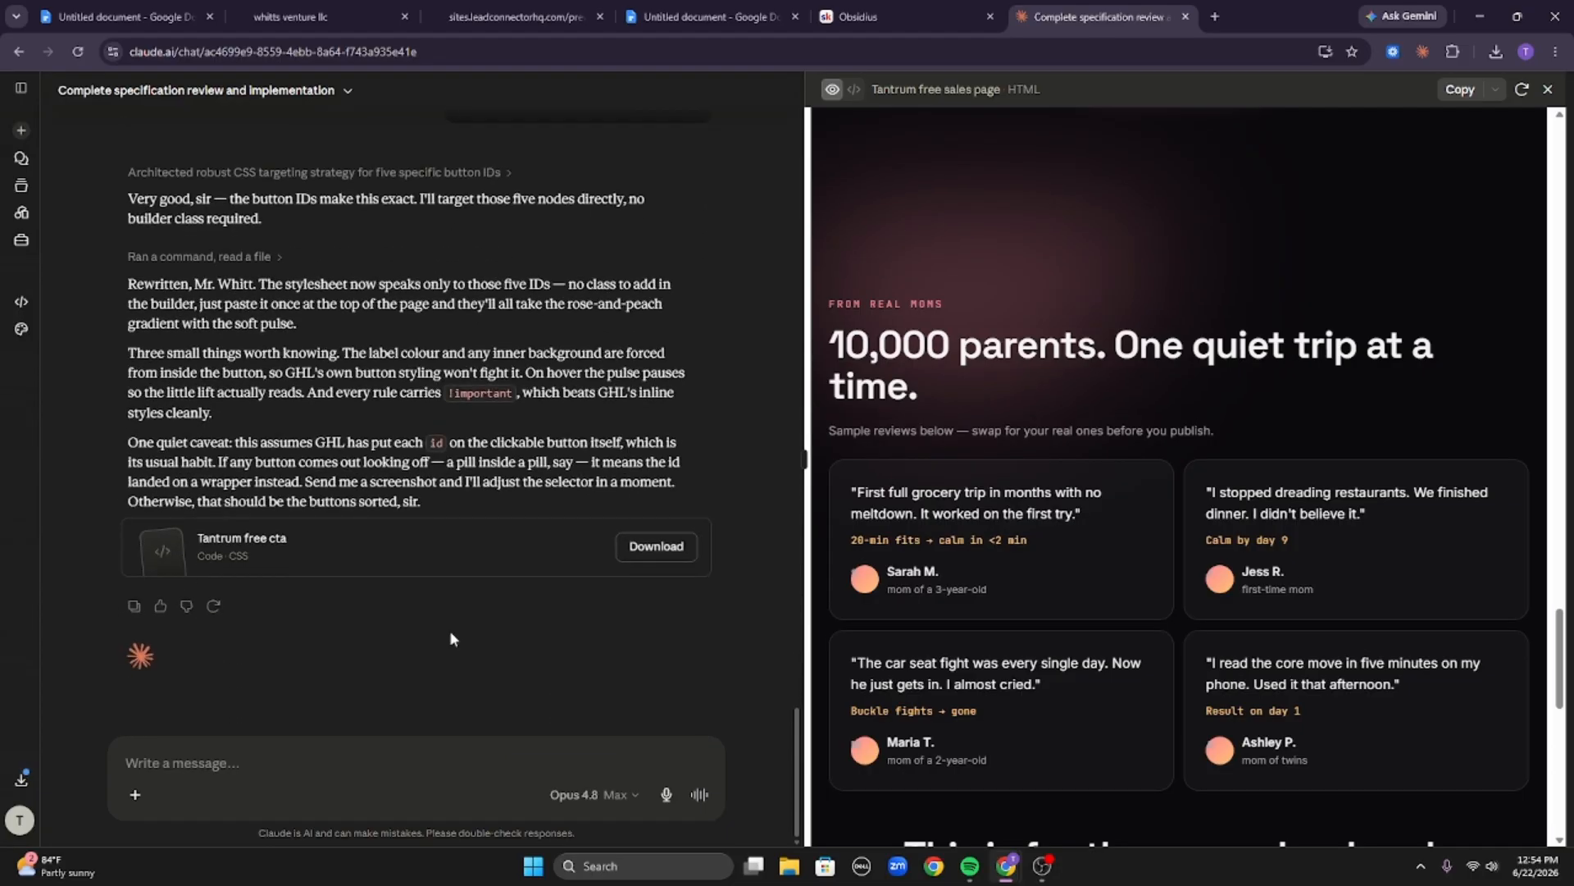
Copy the revised Tantrum free cta stylesheet and paste it into the page's Custom CSS, replacing the existing code, then save.
click(303, 561)
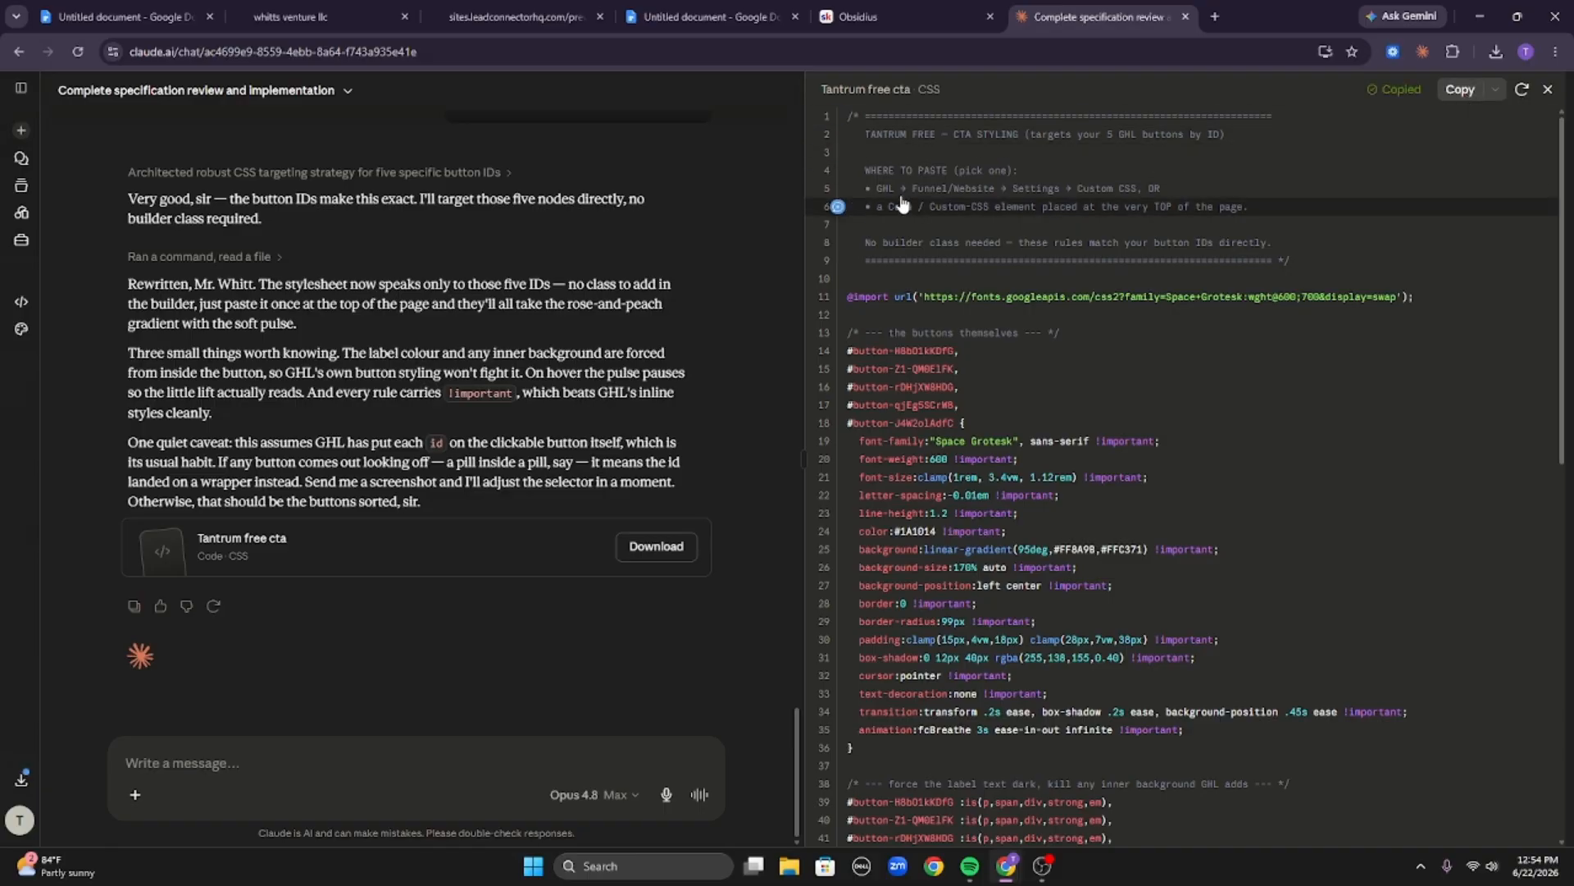
click(379, 8)
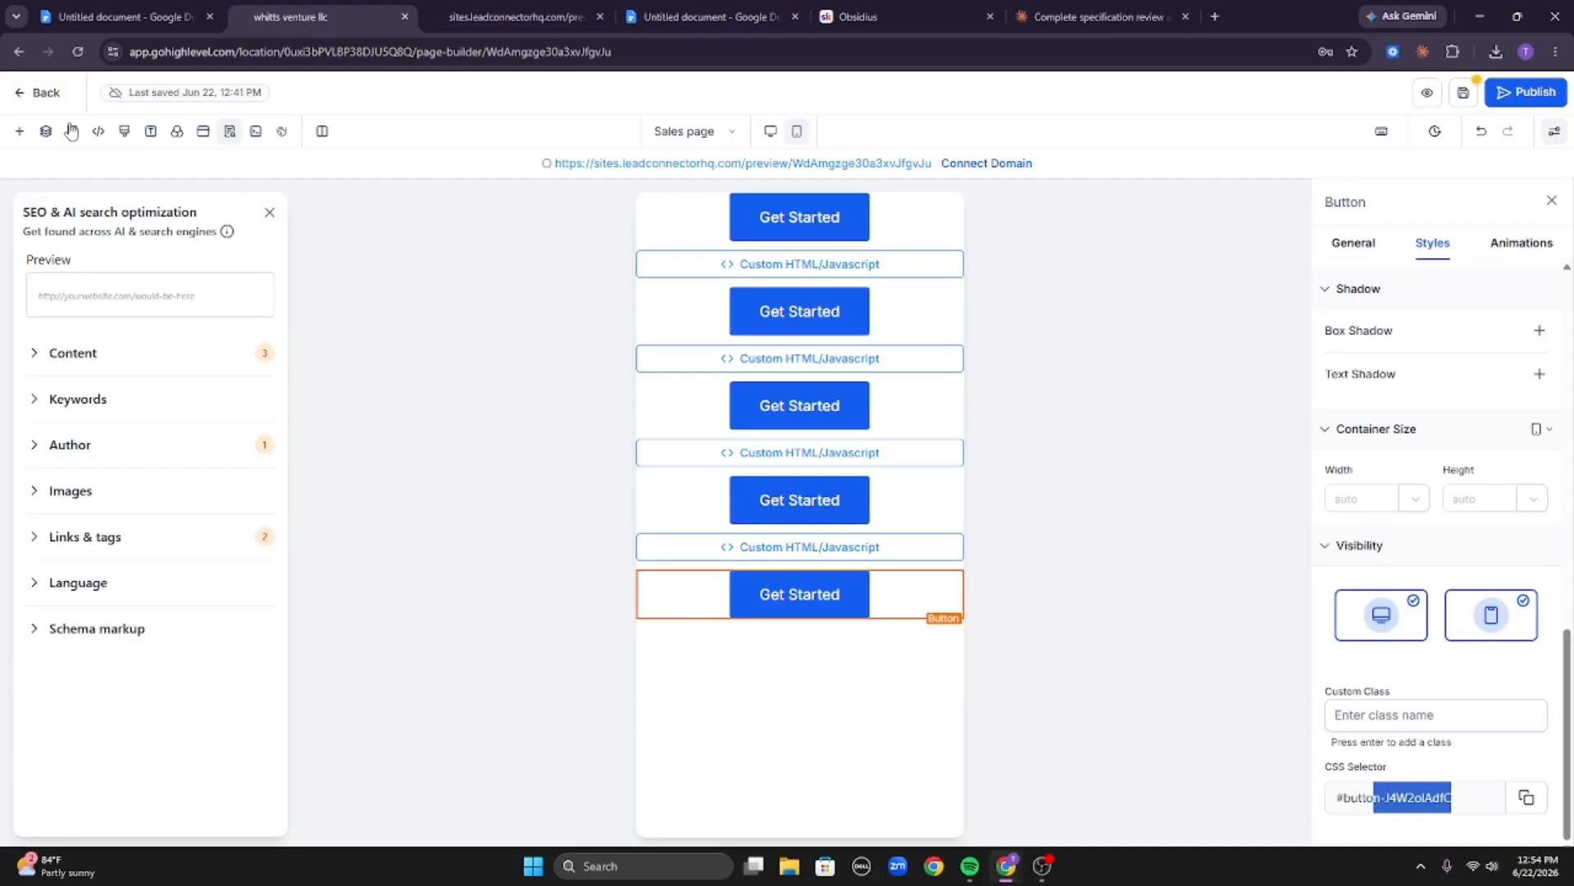
click(121, 137)
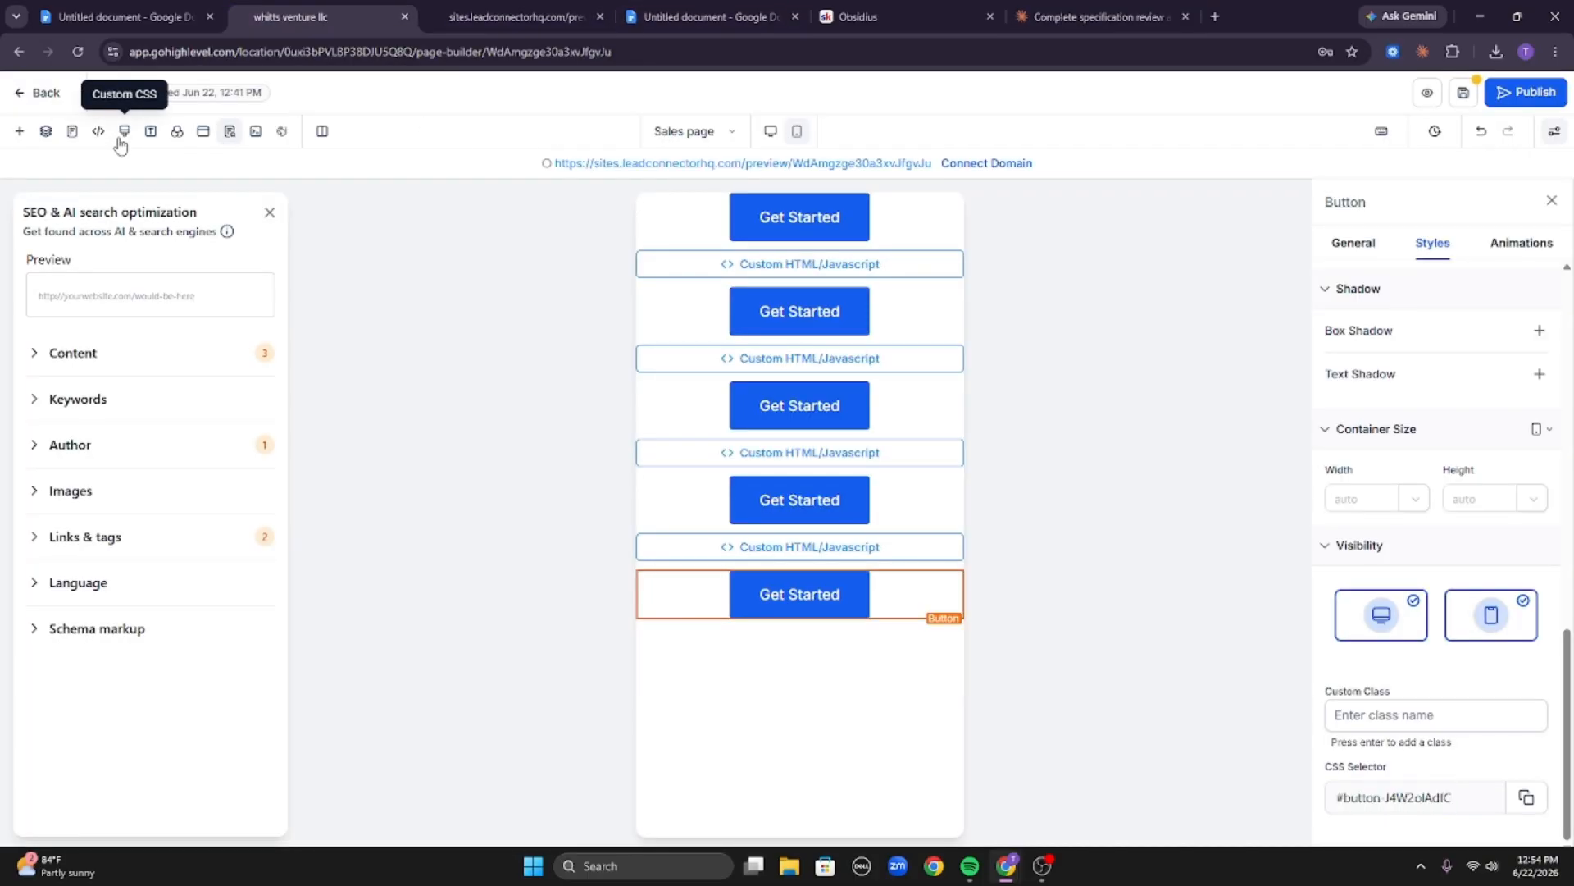
click(120, 141)
key(ctrl+a)
key(ctrl+v)
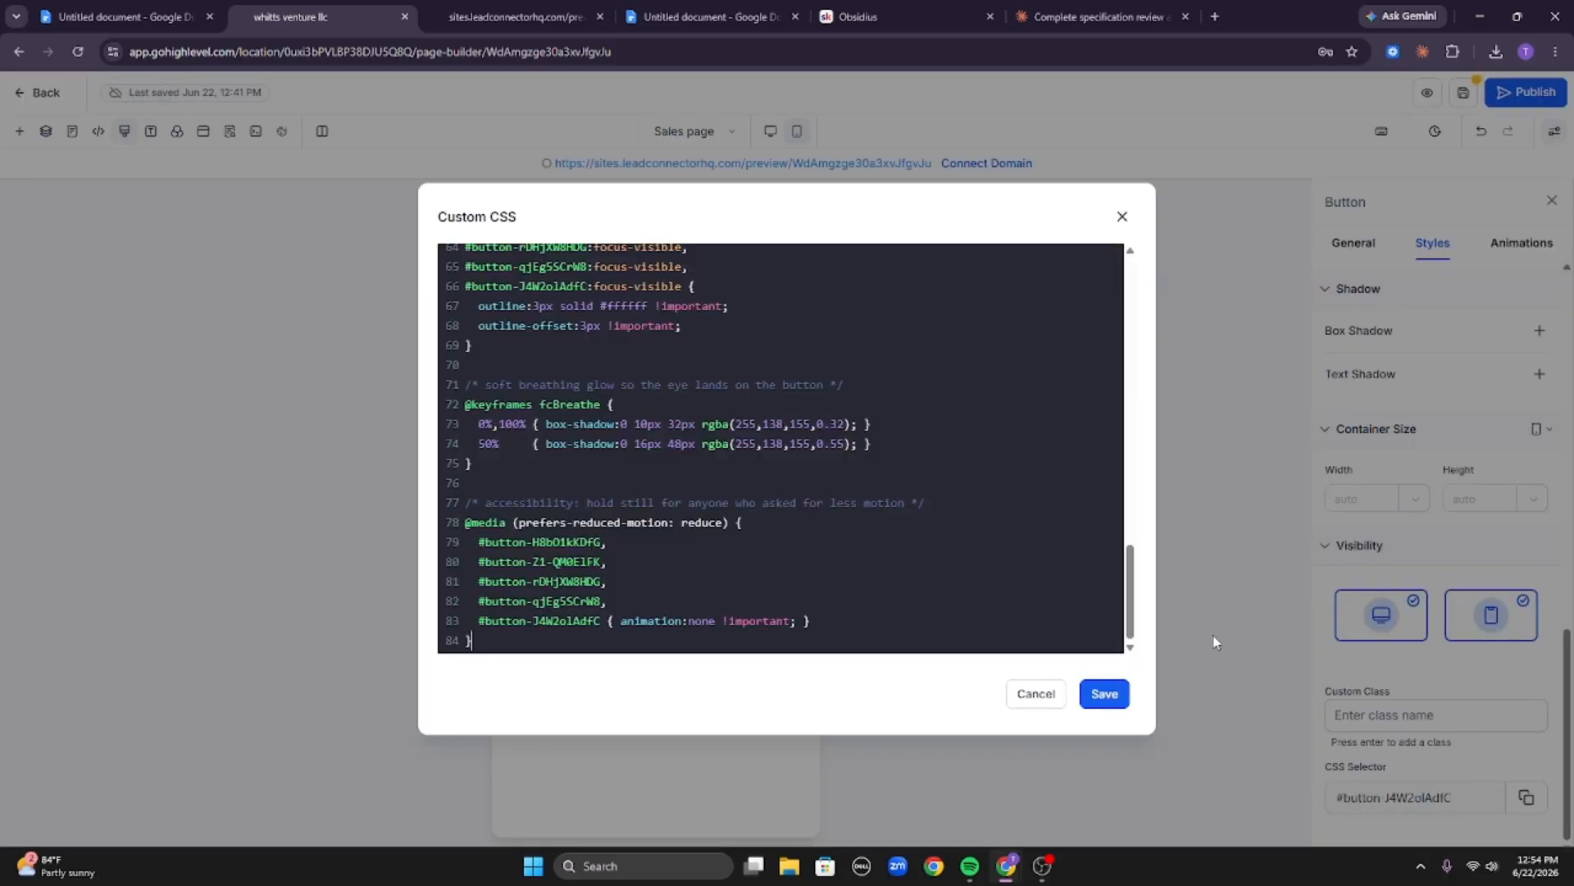
click(1107, 695)
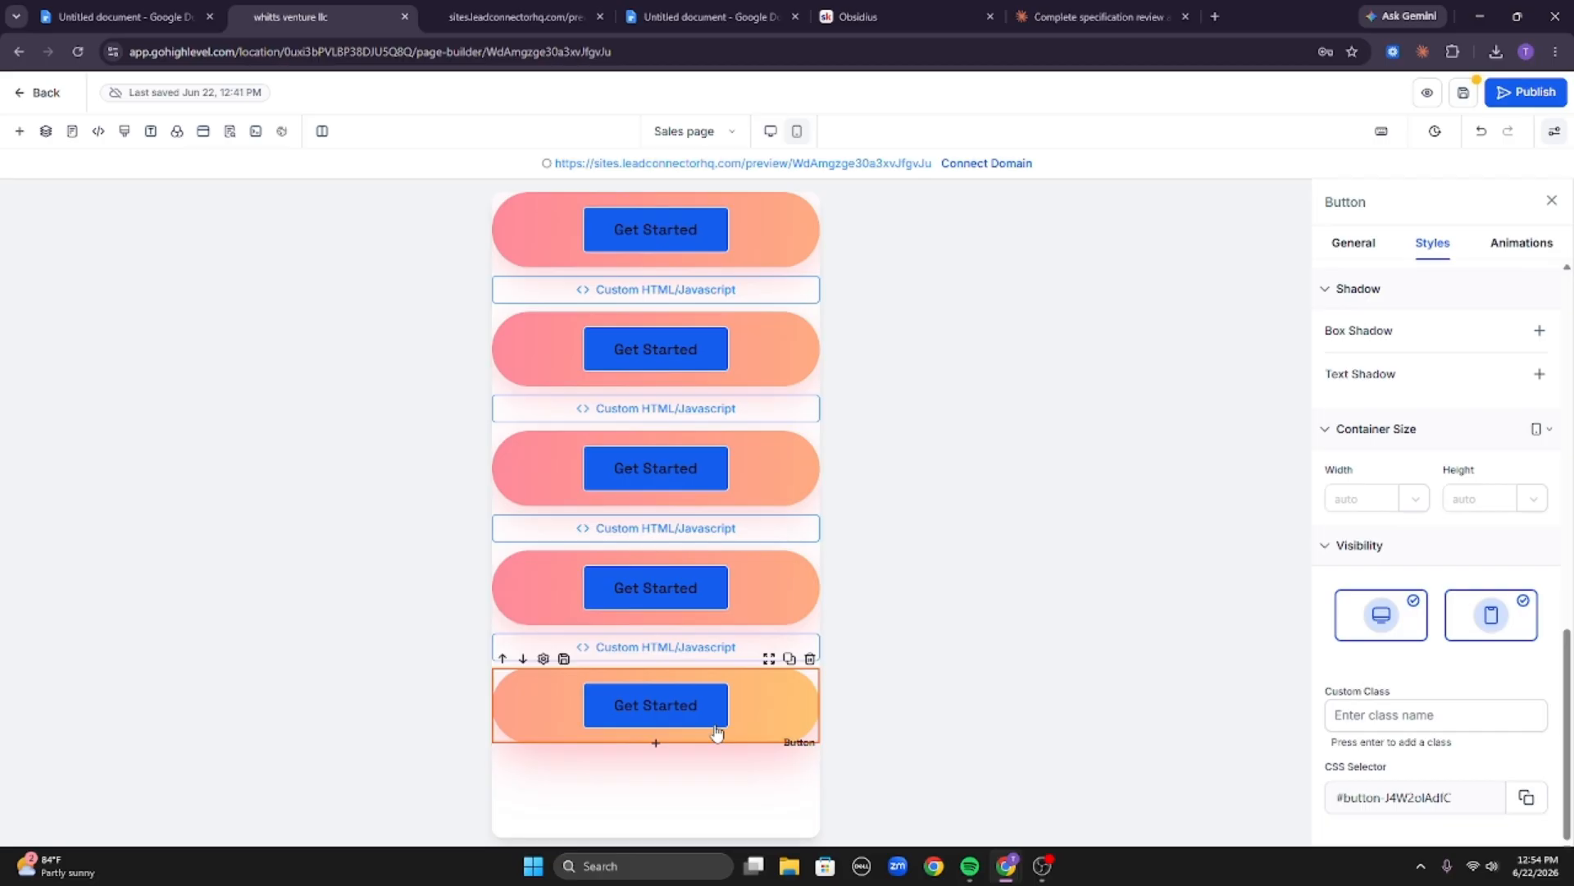
Set the last button's background colour to transparent.
click(1361, 247)
scroll(1459, 590, down, 10)
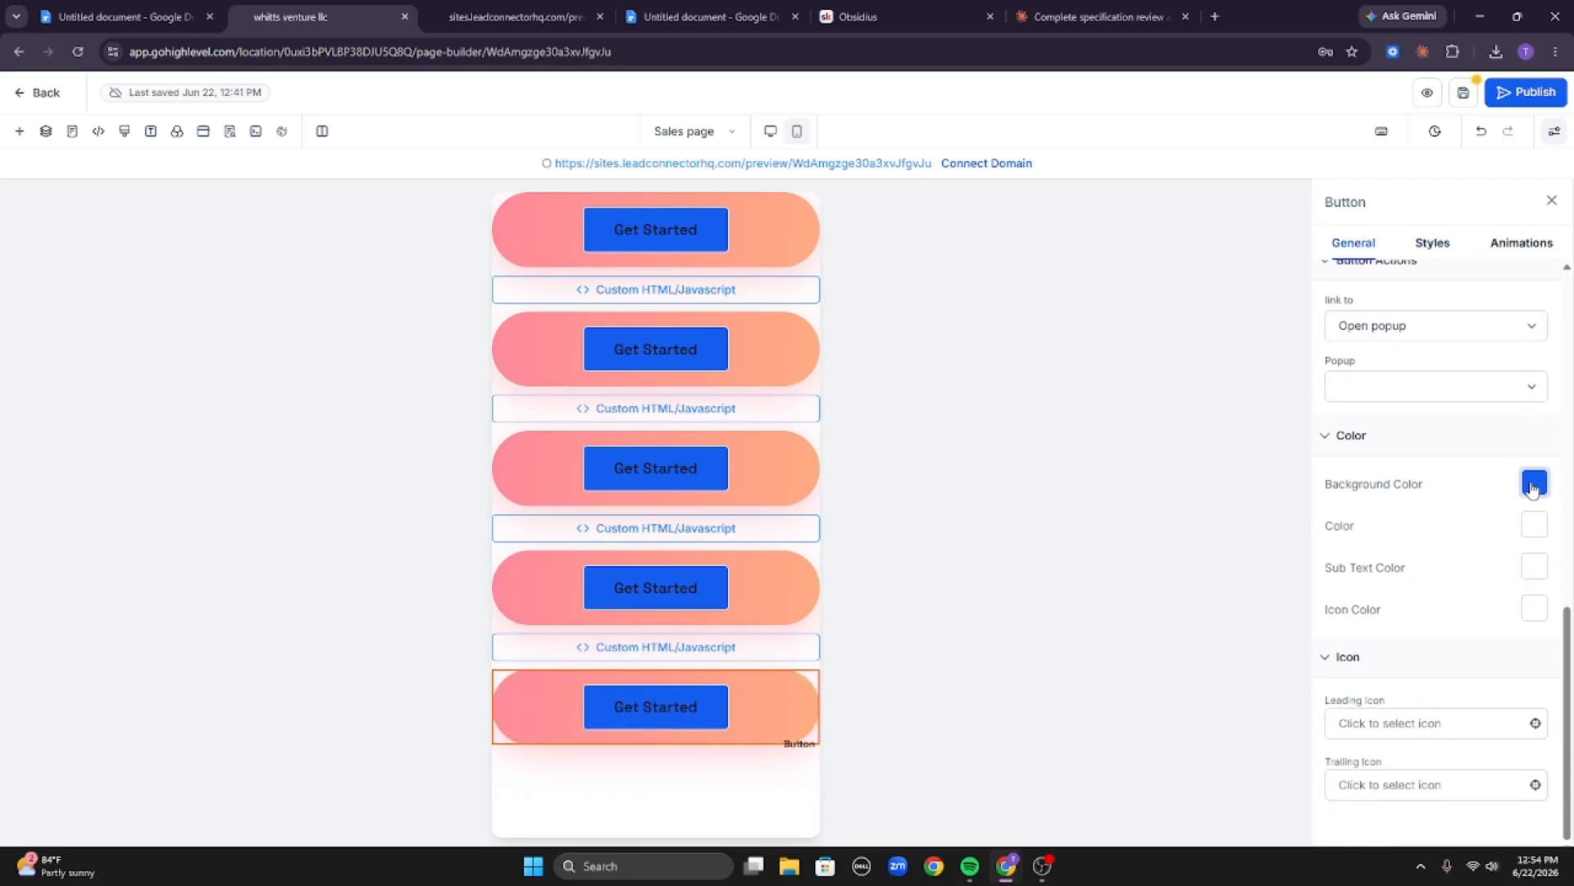
click(1532, 484)
click(1245, 360)
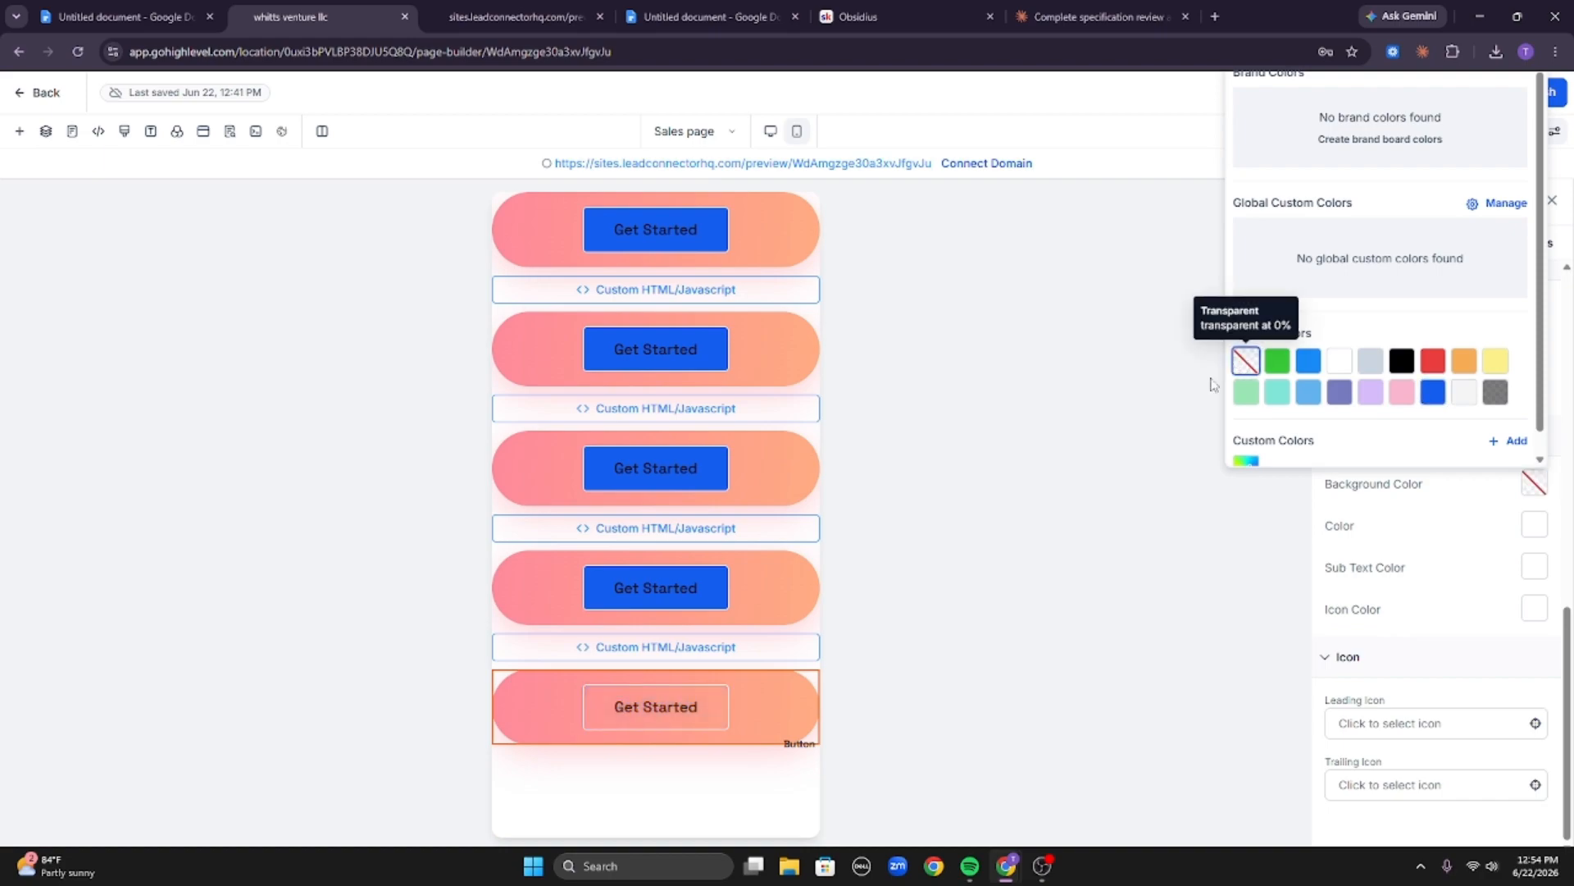
click(1443, 681)
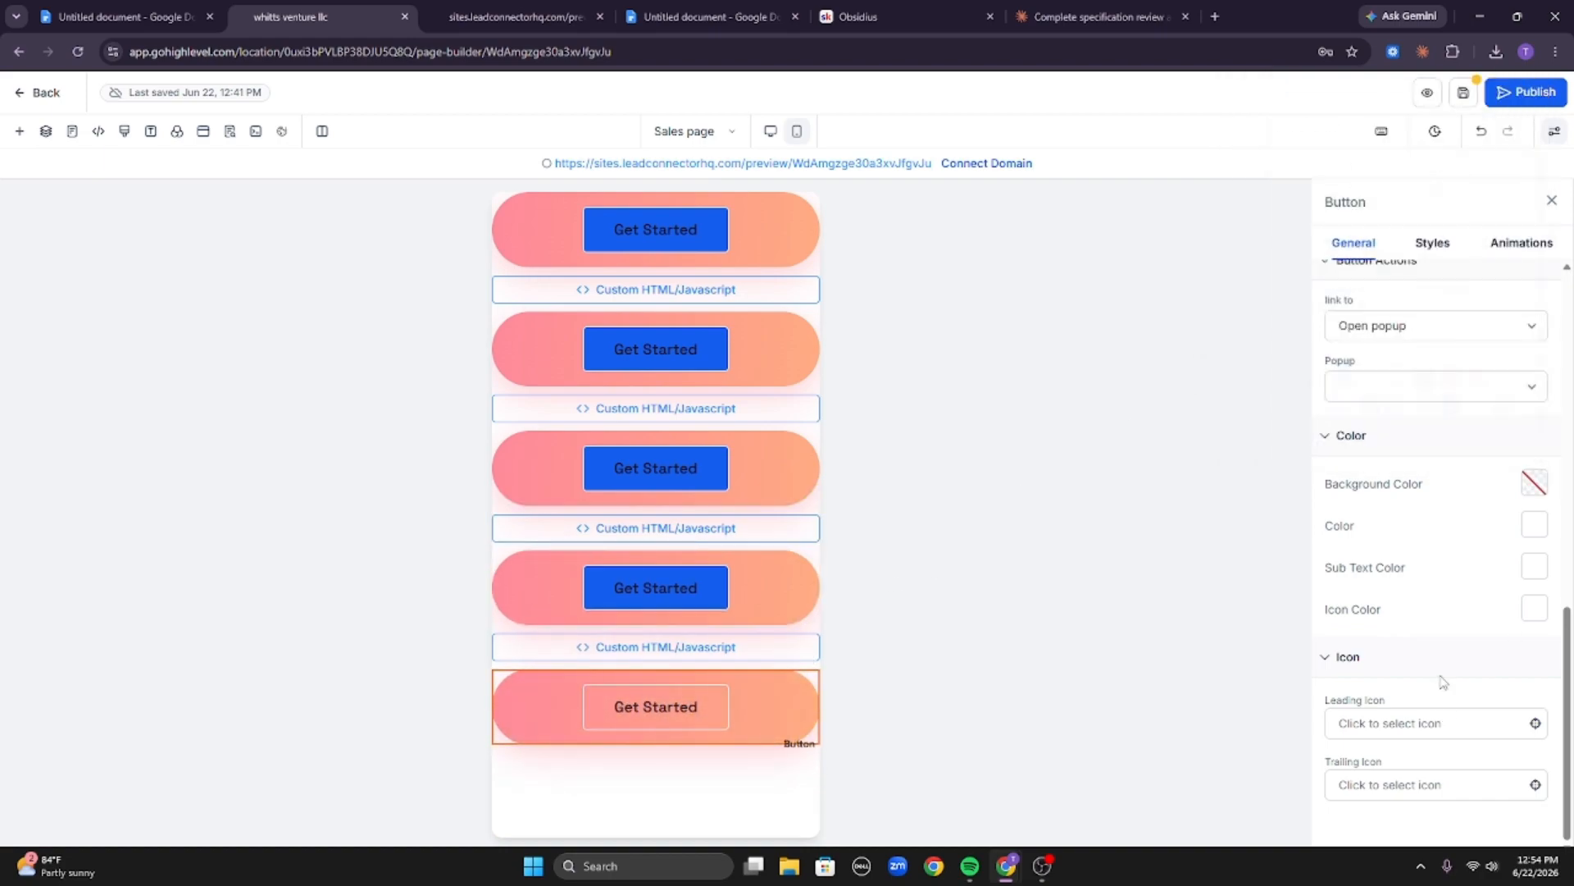
Set the last button's border style to None.
click(1450, 246)
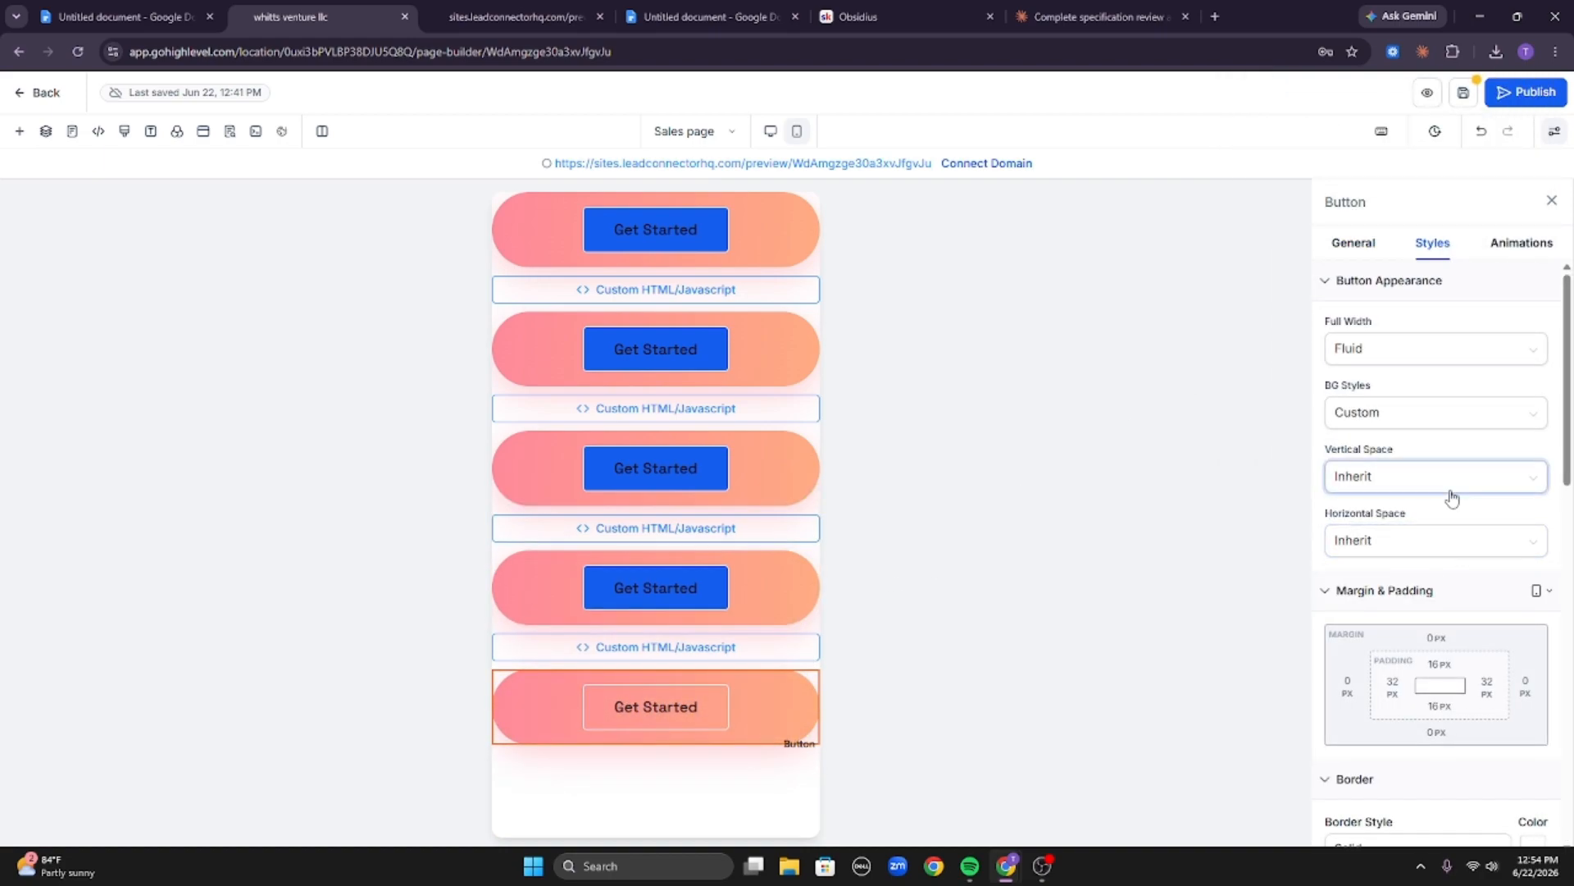
scroll(1460, 484, down, 10)
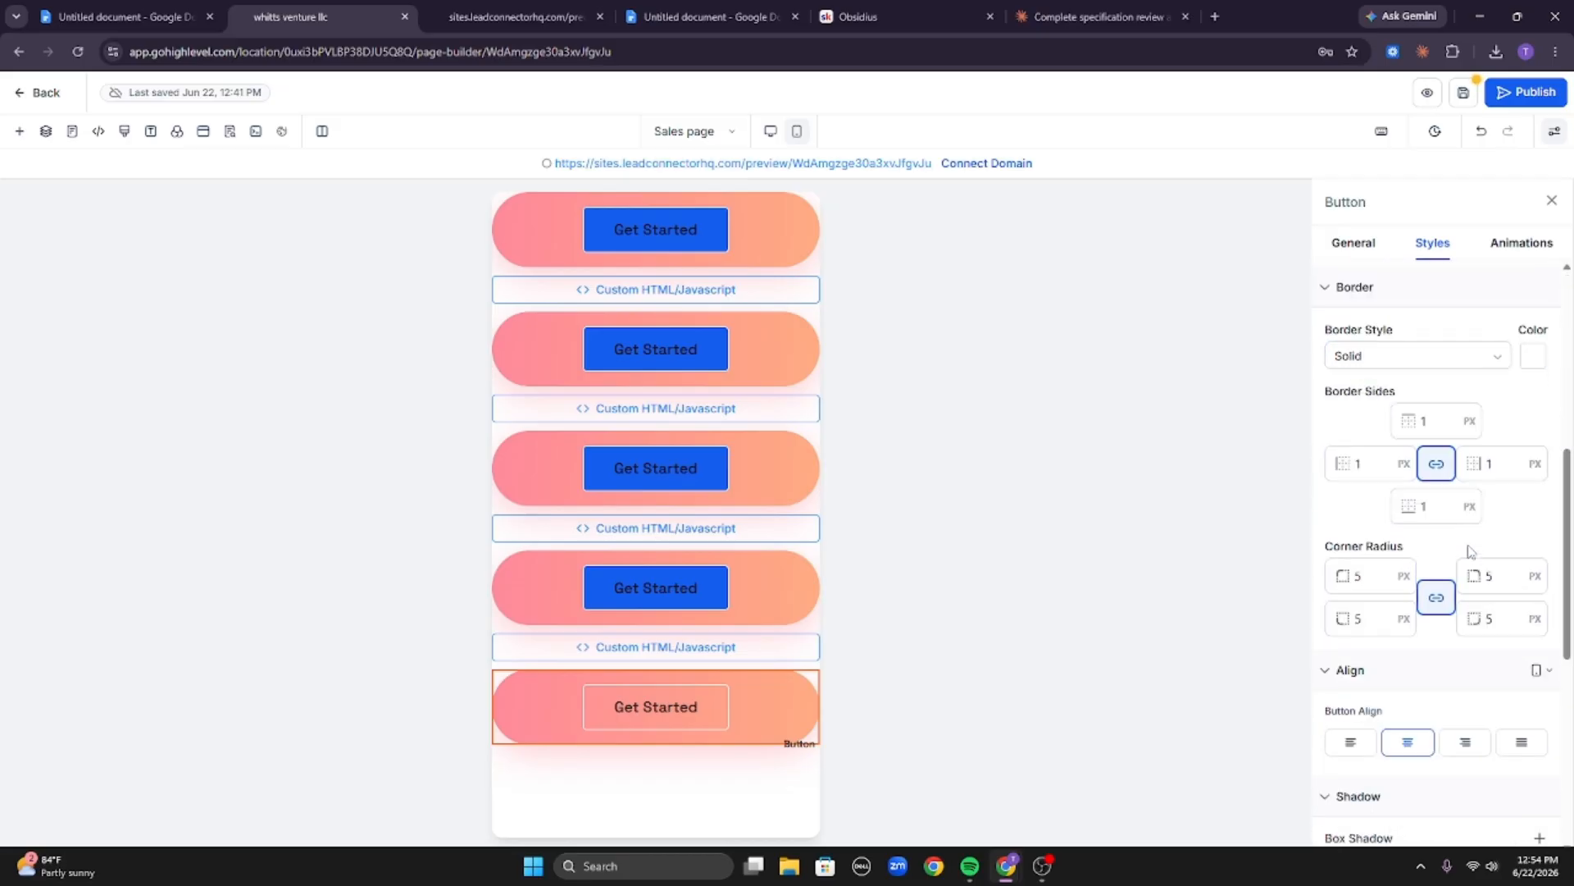
scroll(1443, 539, up, 10)
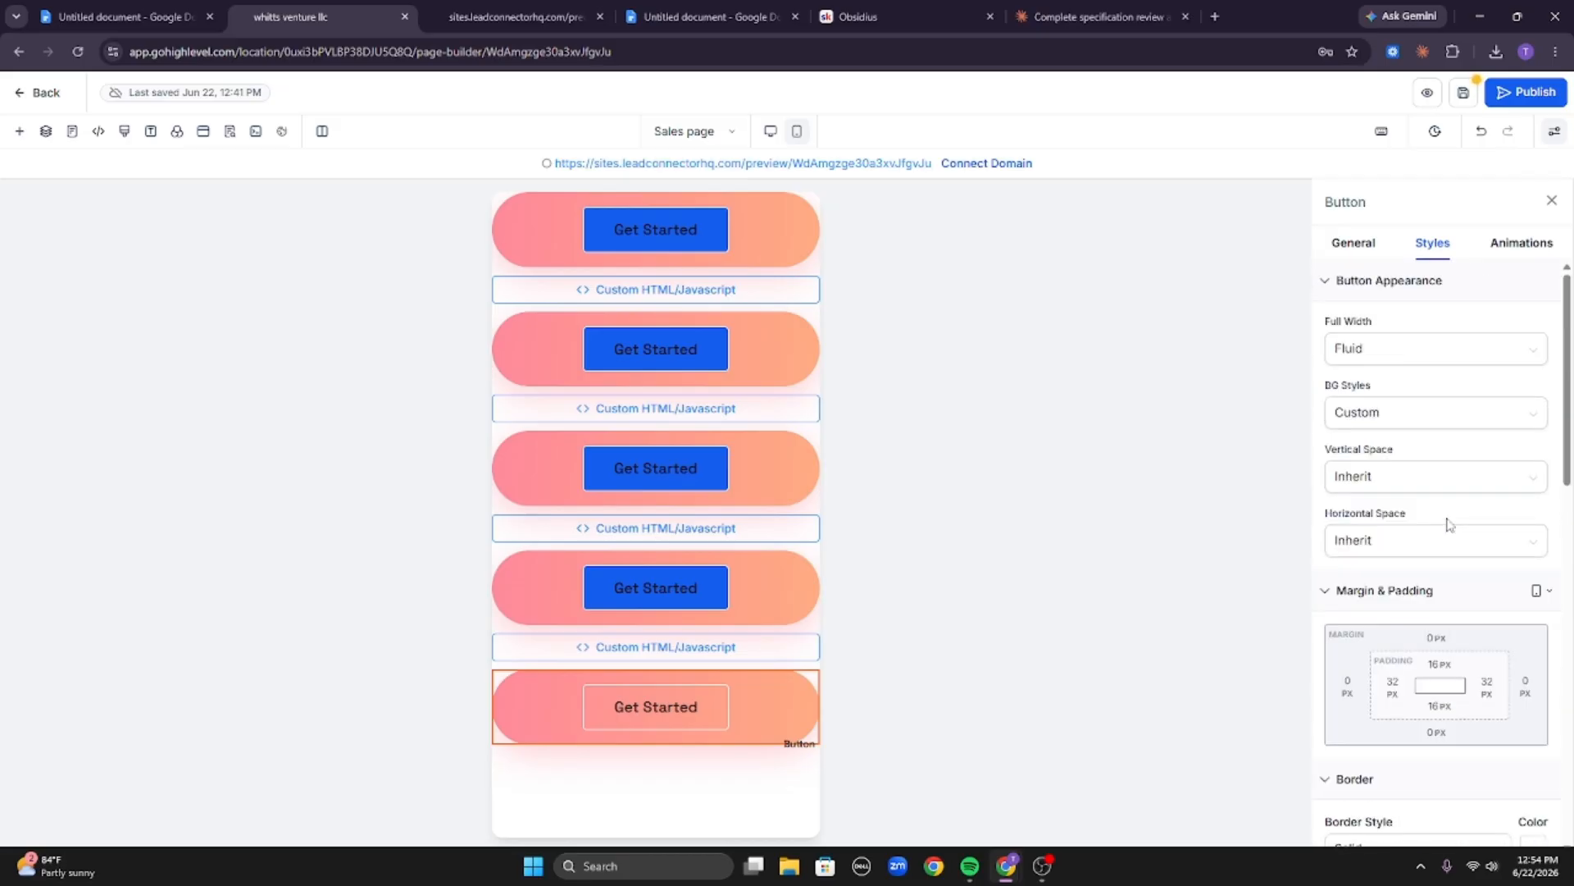
scroll(1449, 525, down, 3)
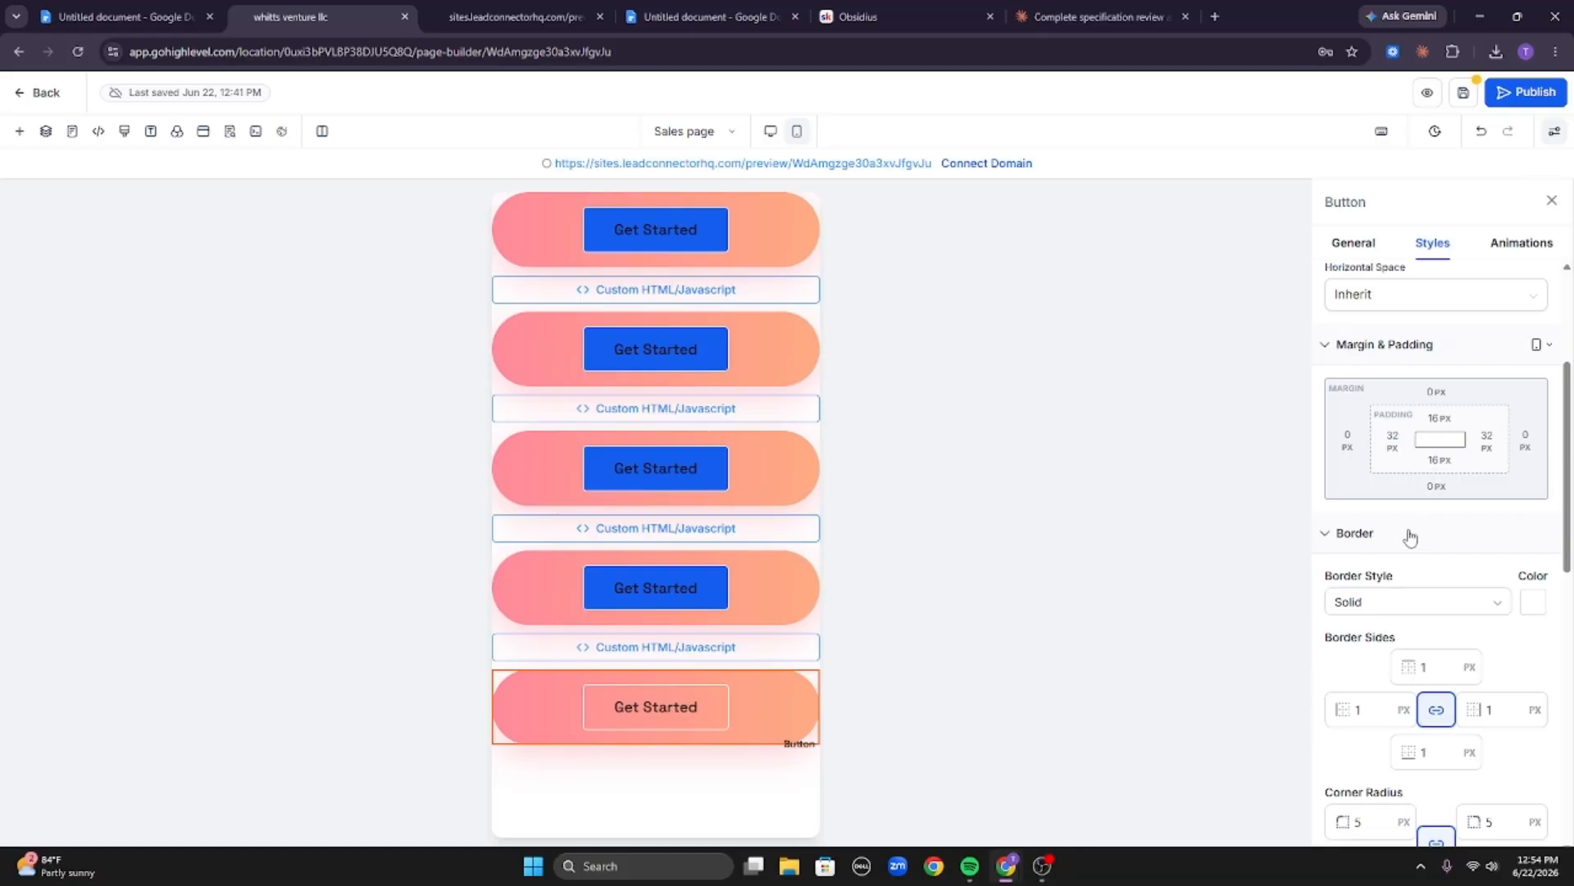
scroll(1410, 537, down, 2)
click(1424, 450)
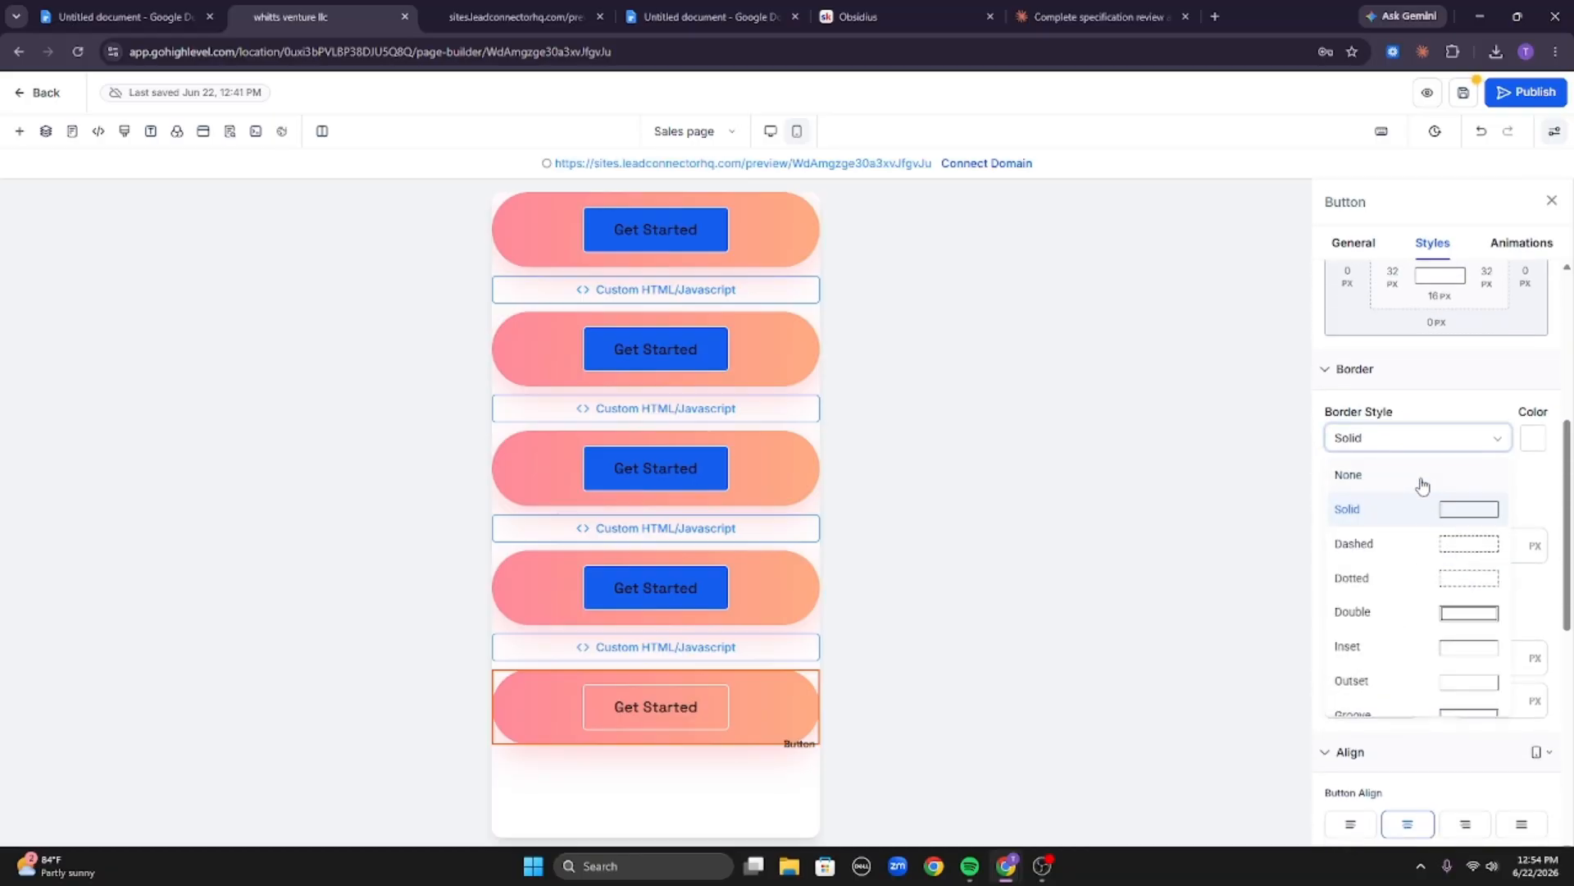
click(1423, 482)
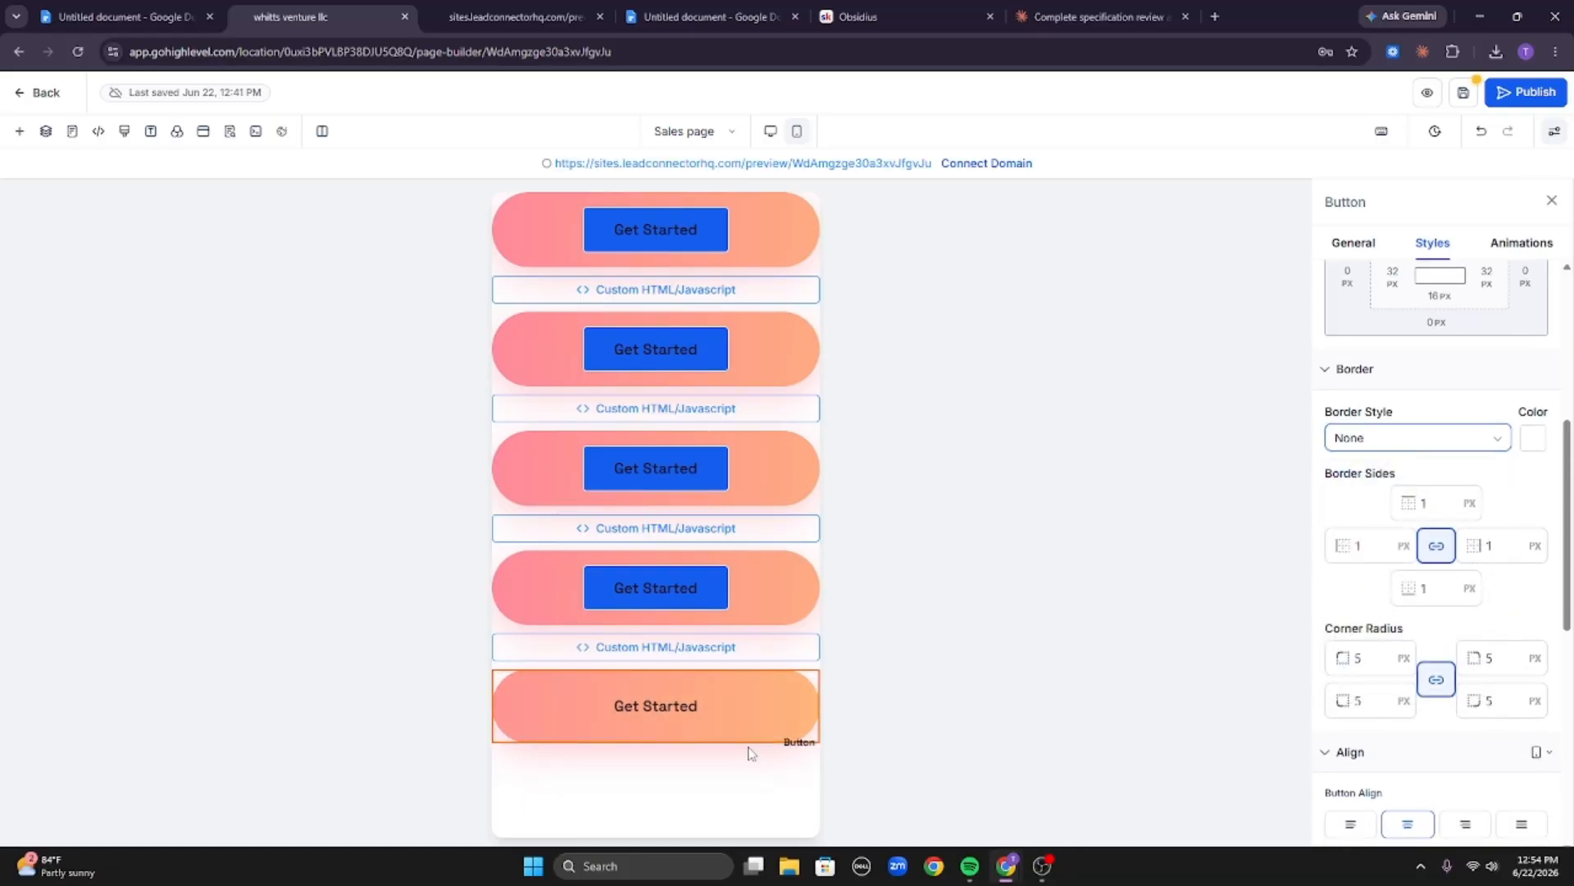
Select the fourth button, set its border style to None and its background colour to transparent.
click(775, 591)
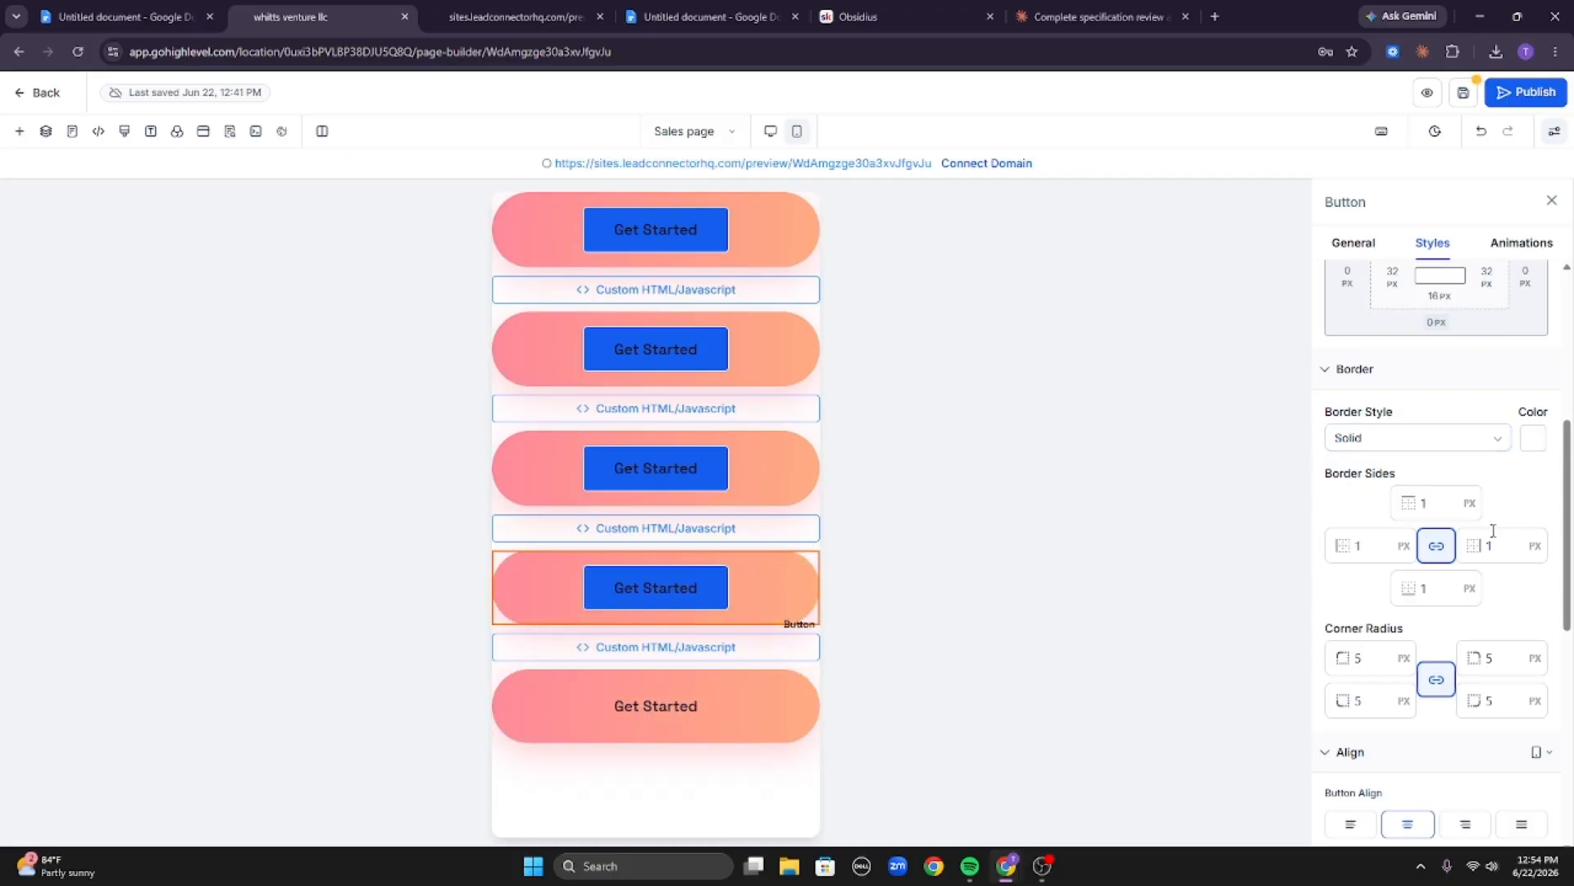
click(1427, 453)
click(1407, 472)
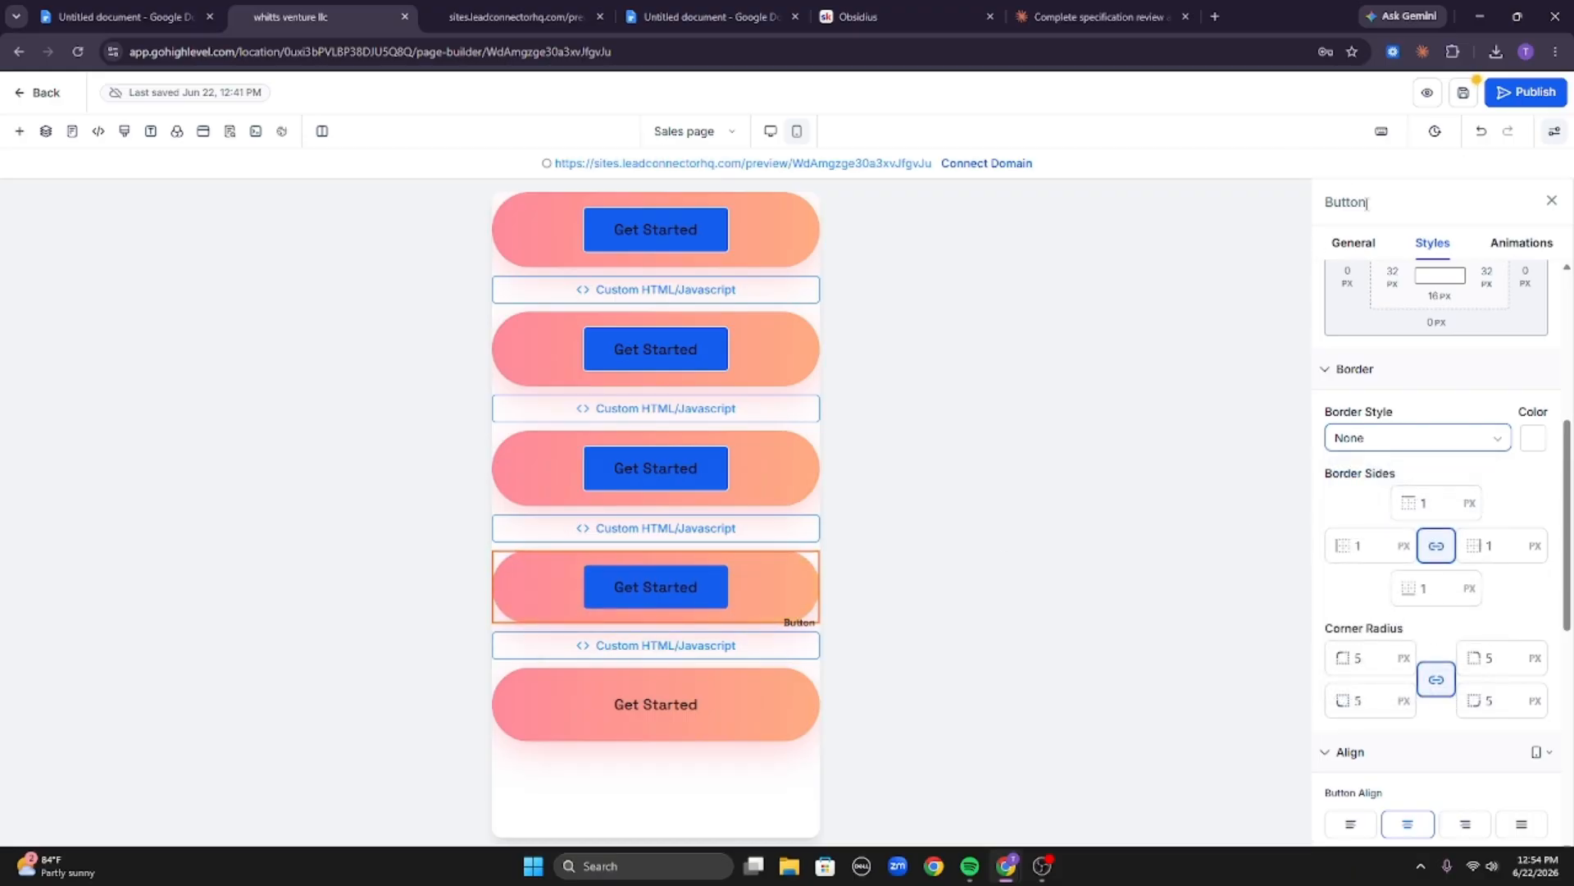
click(1354, 246)
scroll(1451, 582, down, 10)
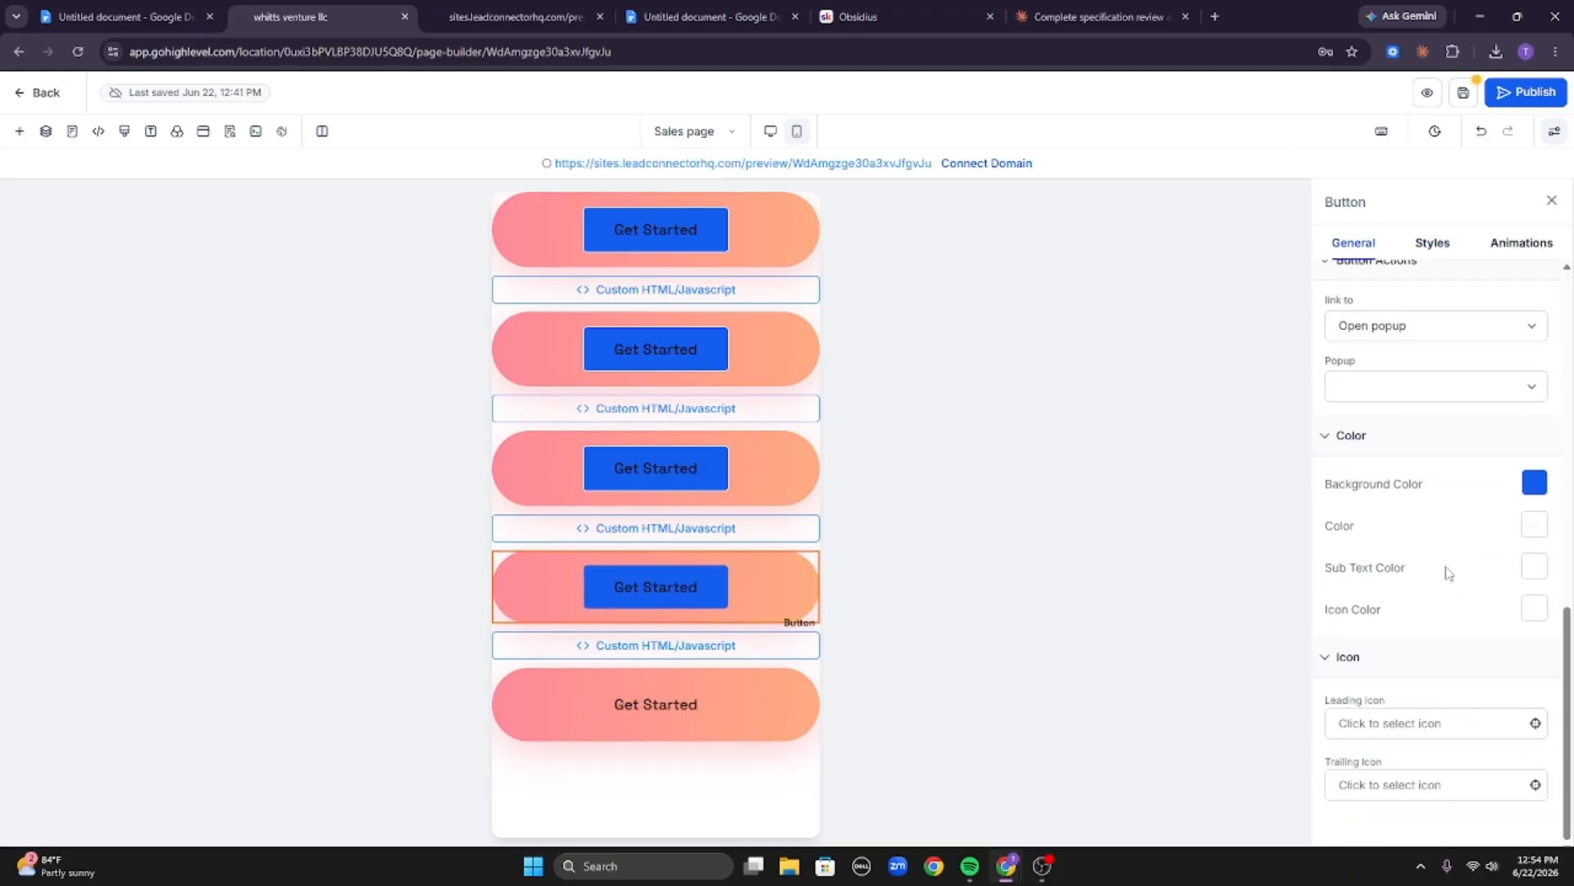
click(1528, 496)
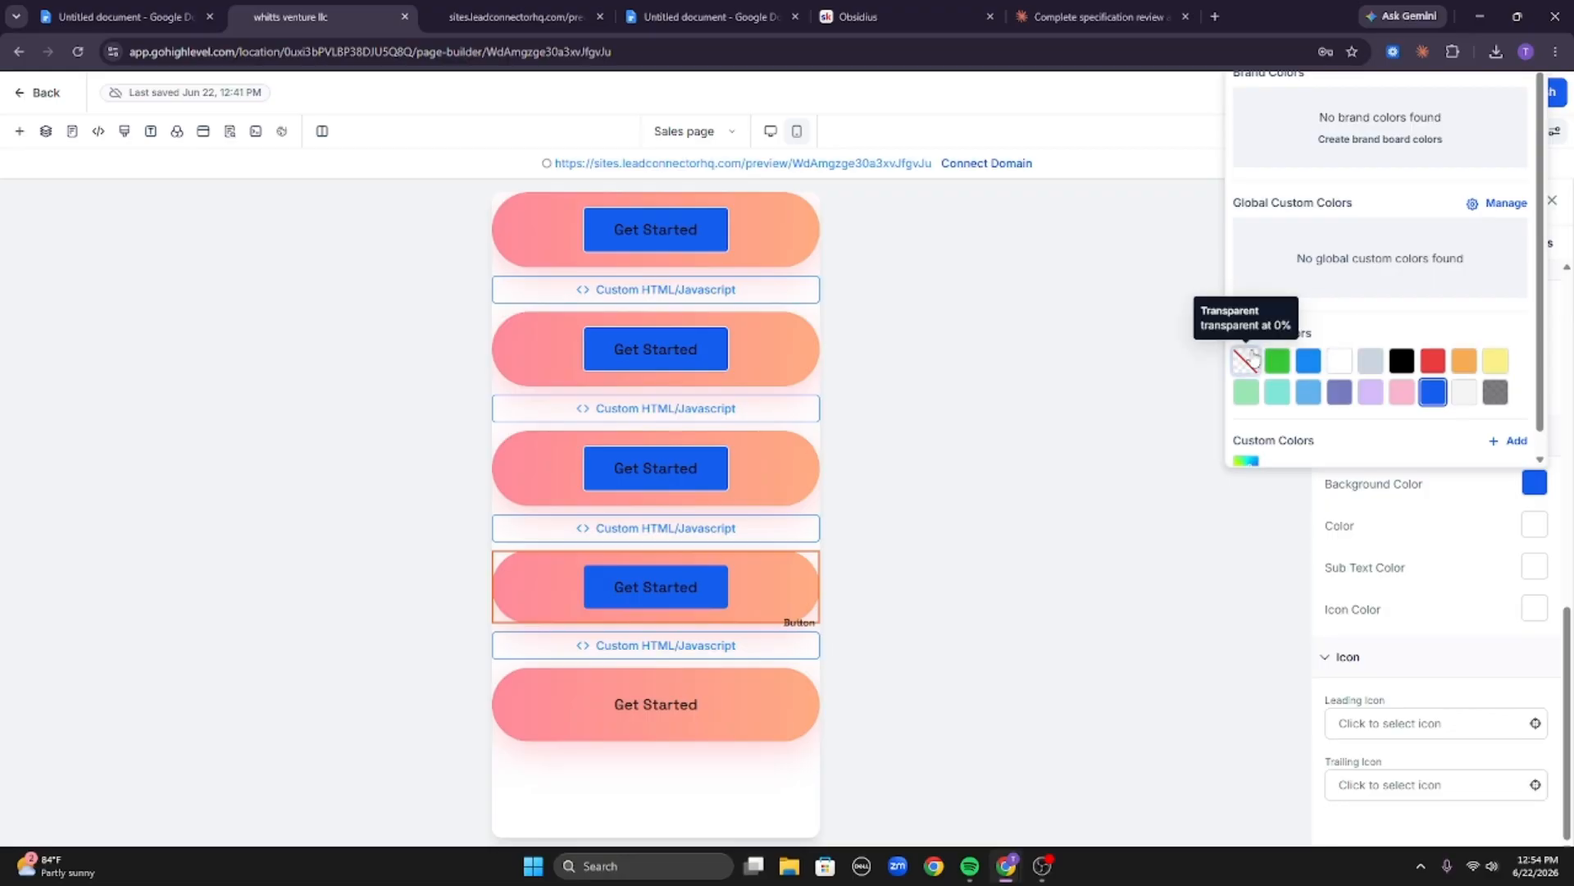
click(1246, 360)
Select the third button, set its background colour to transparent and its border style to None.
click(745, 485)
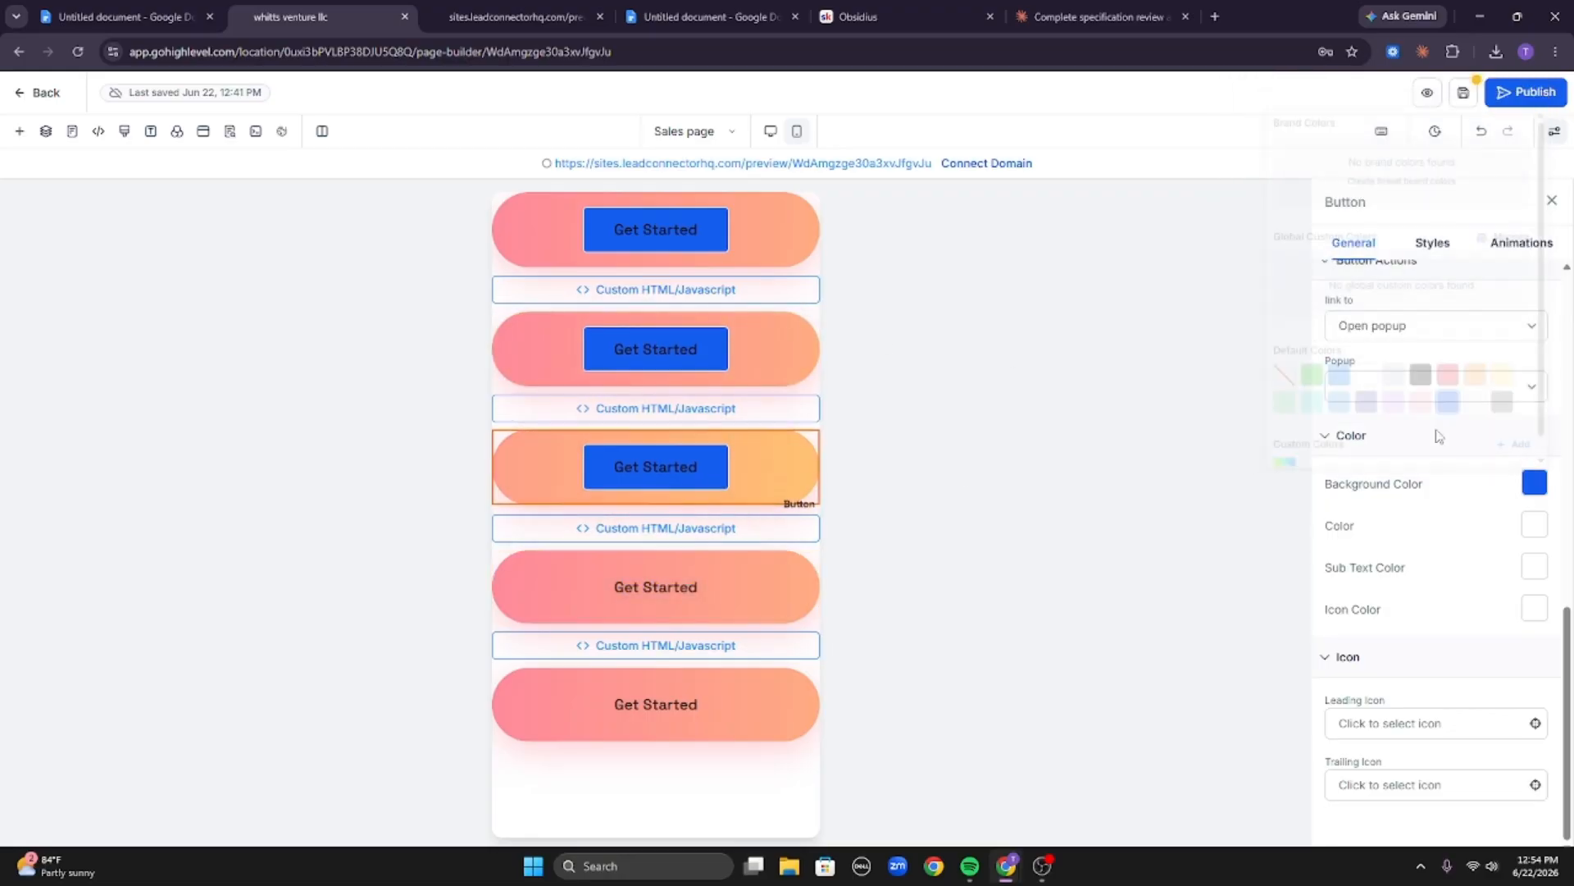
click(1535, 488)
click(1252, 362)
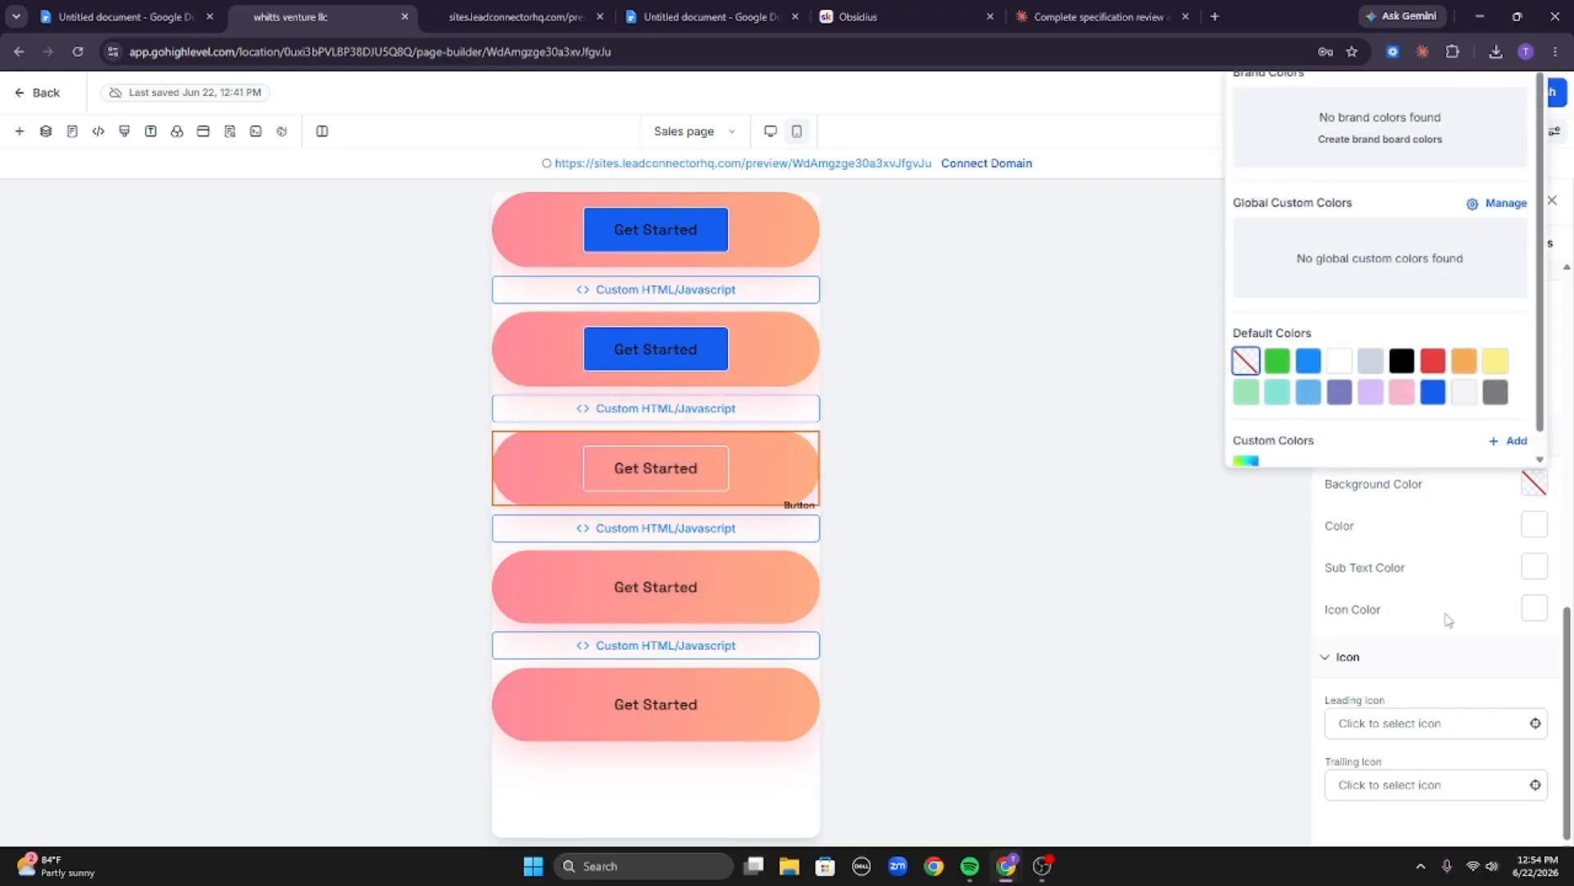
click(1434, 240)
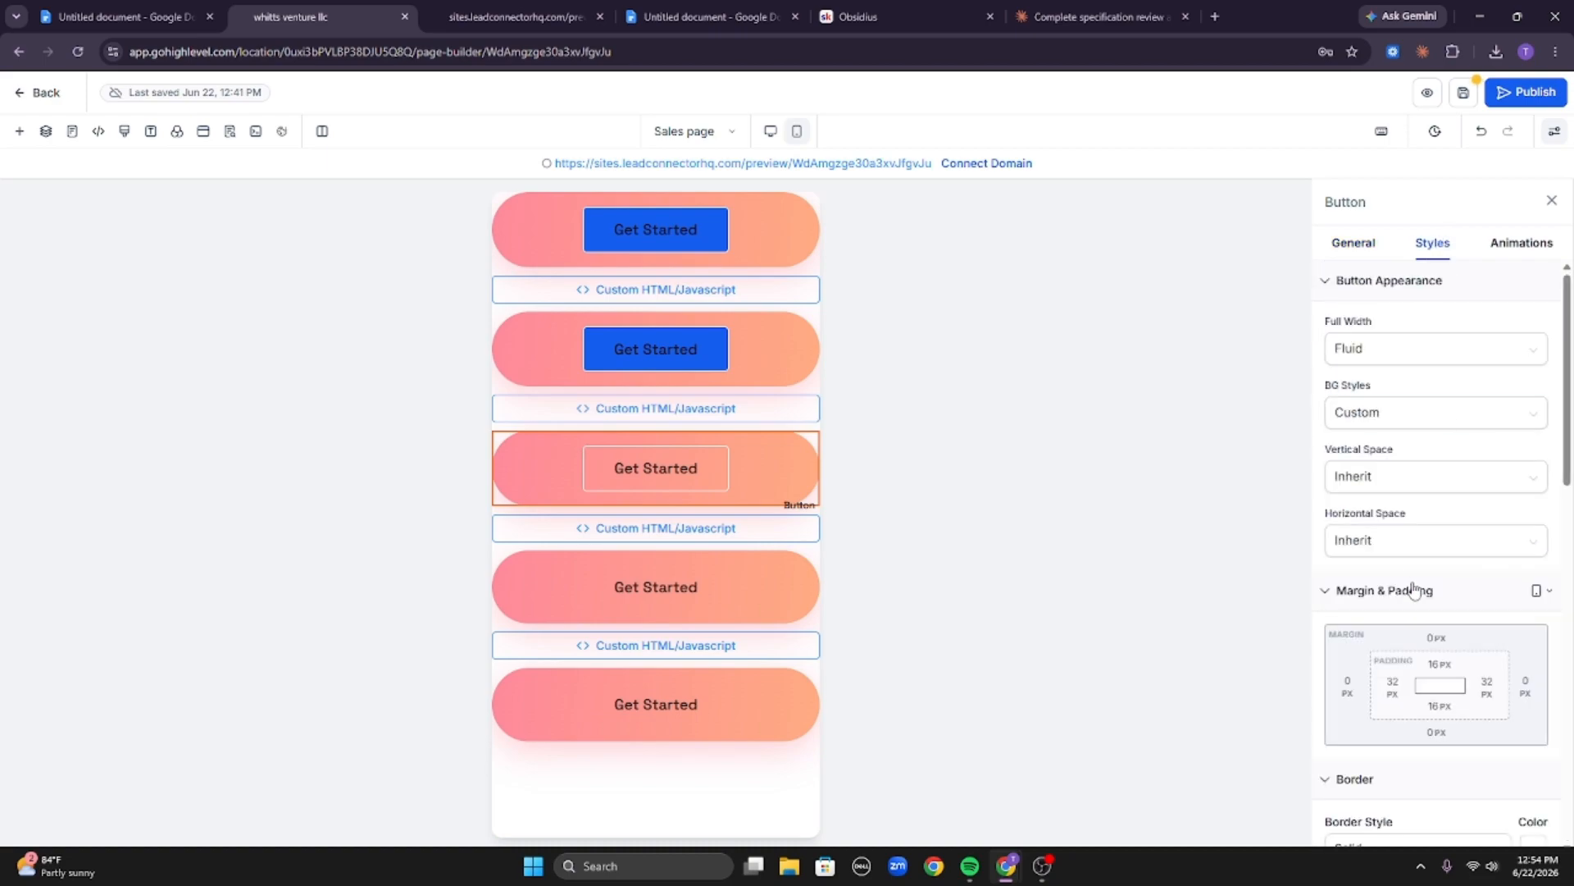
scroll(1409, 639, down, 4)
click(1416, 522)
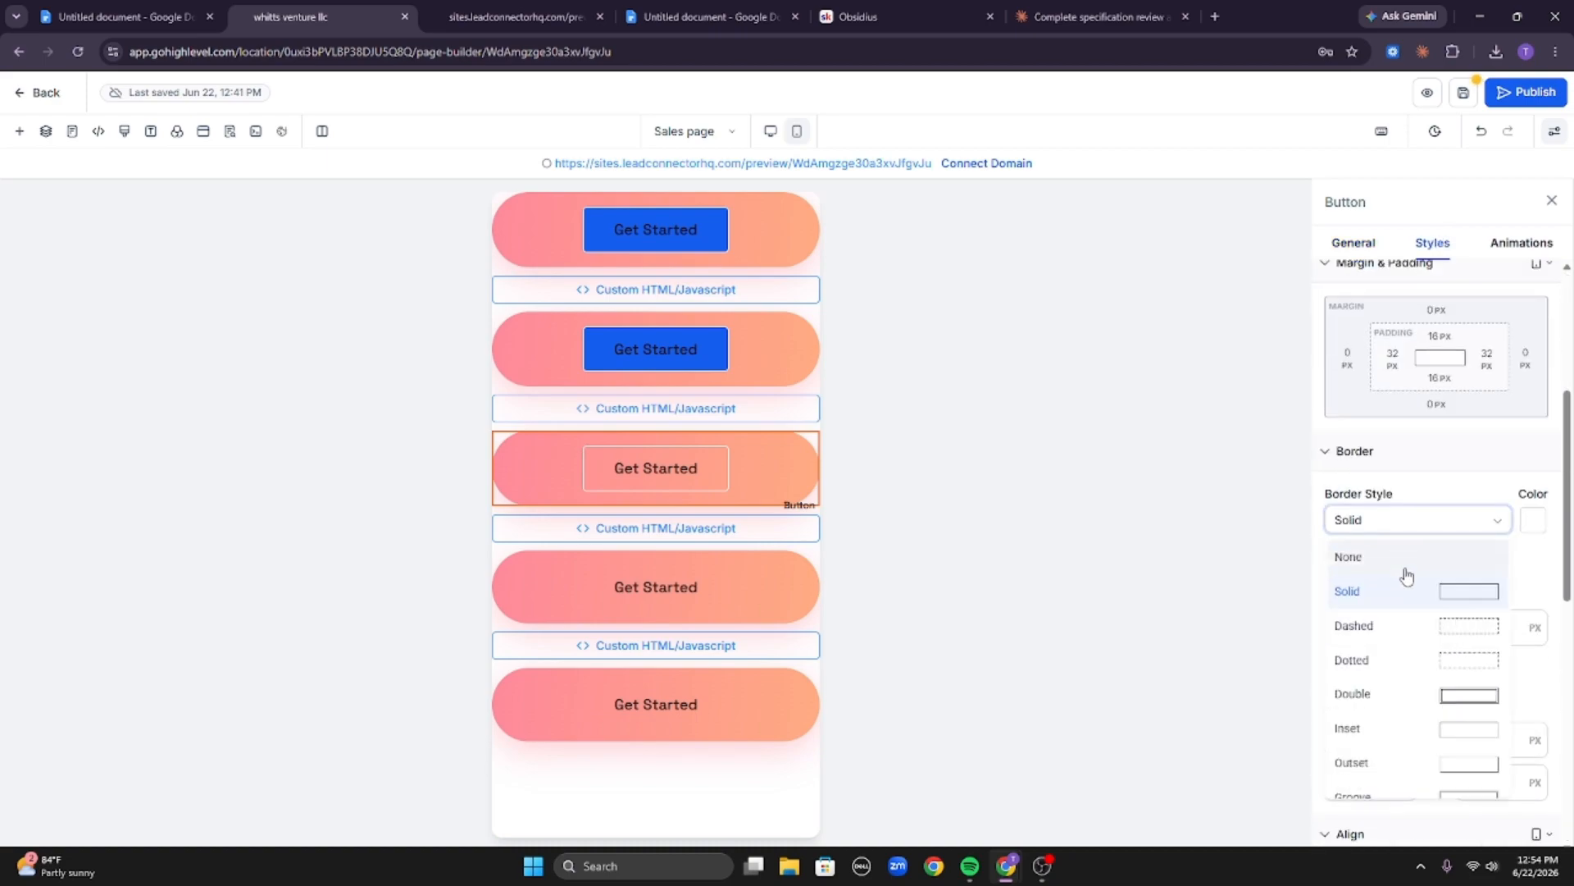
click(1404, 564)
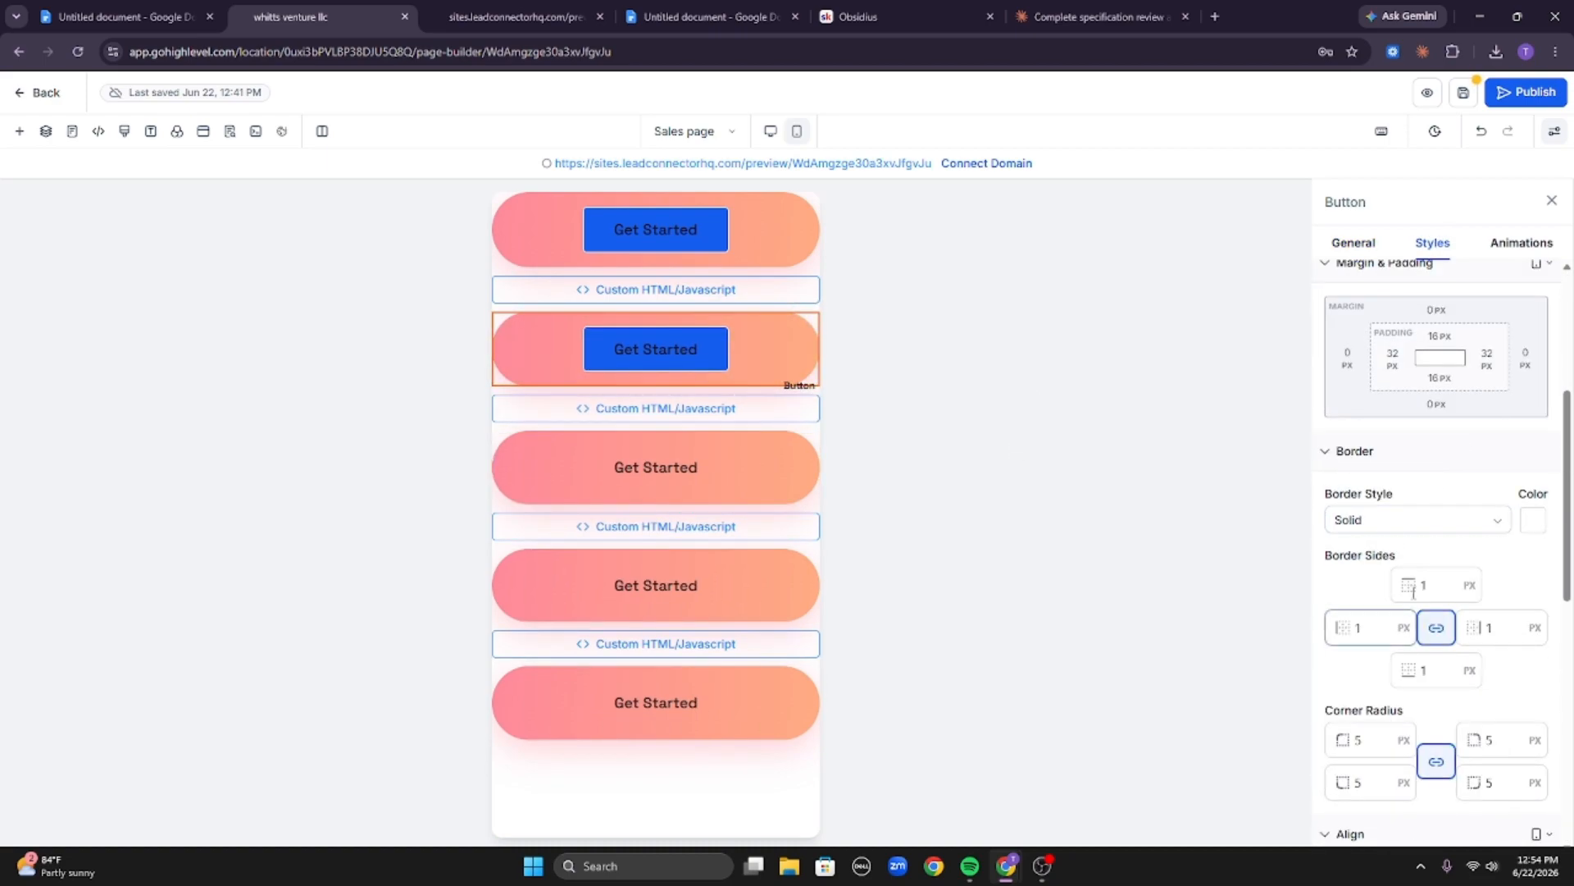
Set the second button's border style to None and its background colour to transparent.
click(1417, 519)
click(1412, 555)
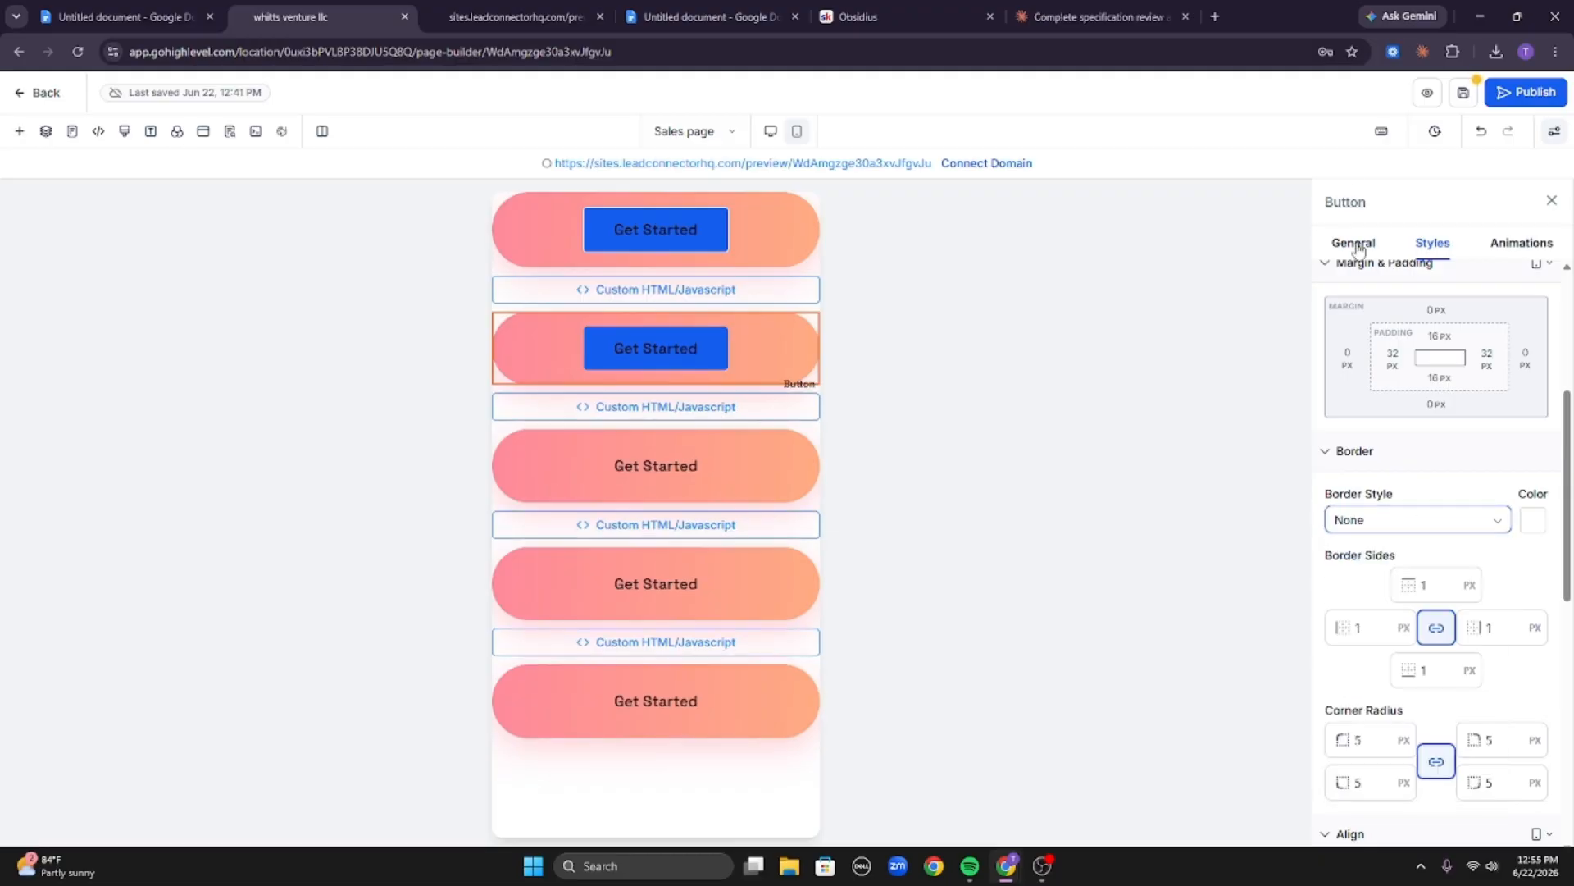
scroll(1508, 644, down, 6)
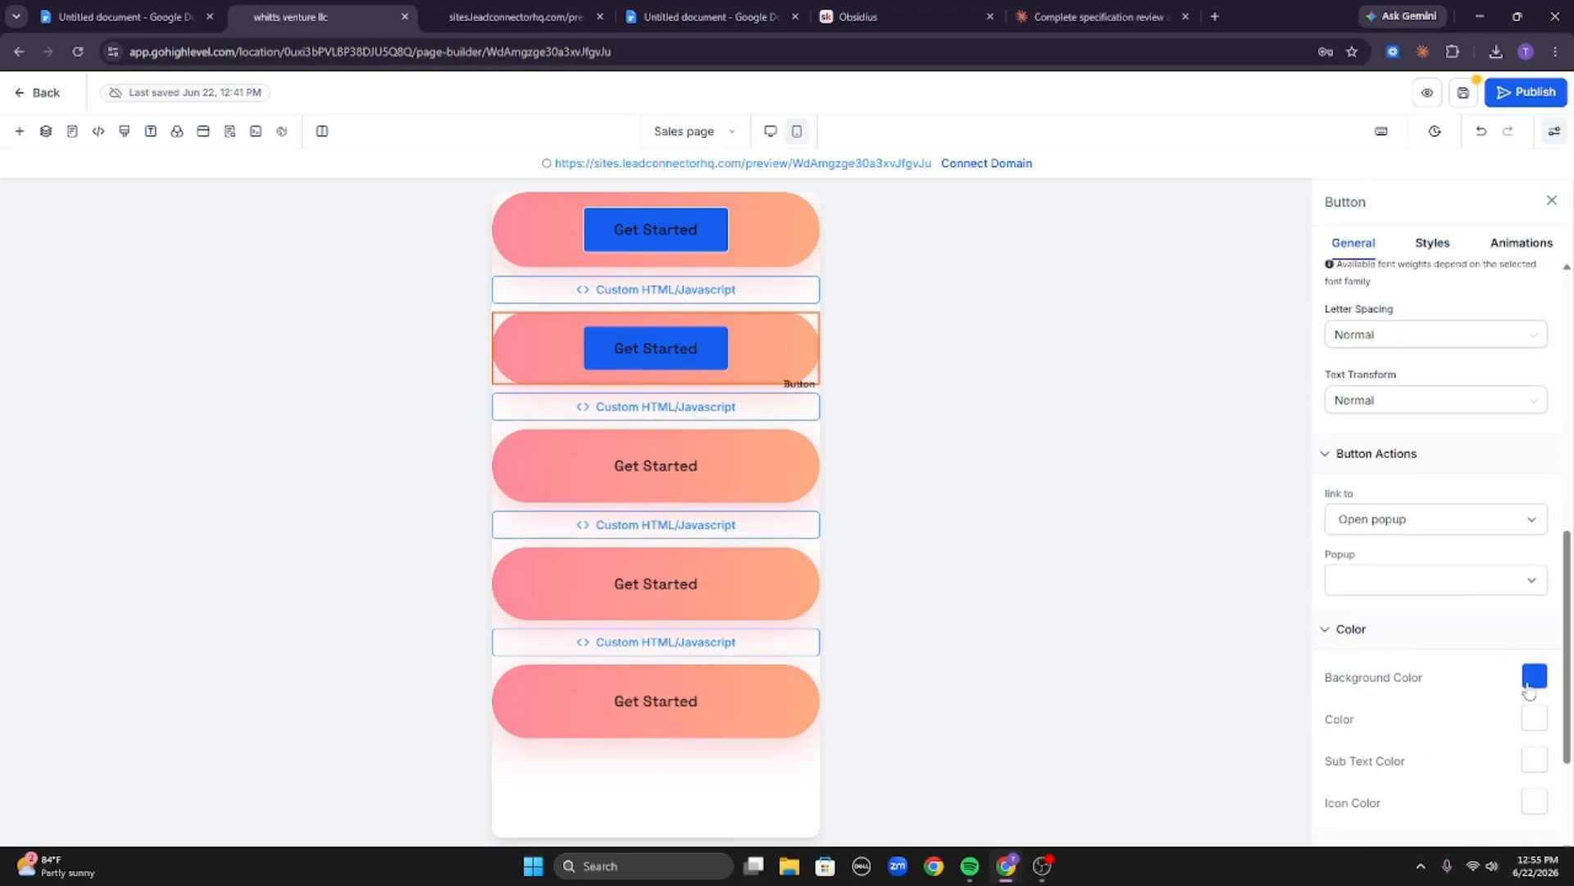
click(1531, 684)
click(1255, 558)
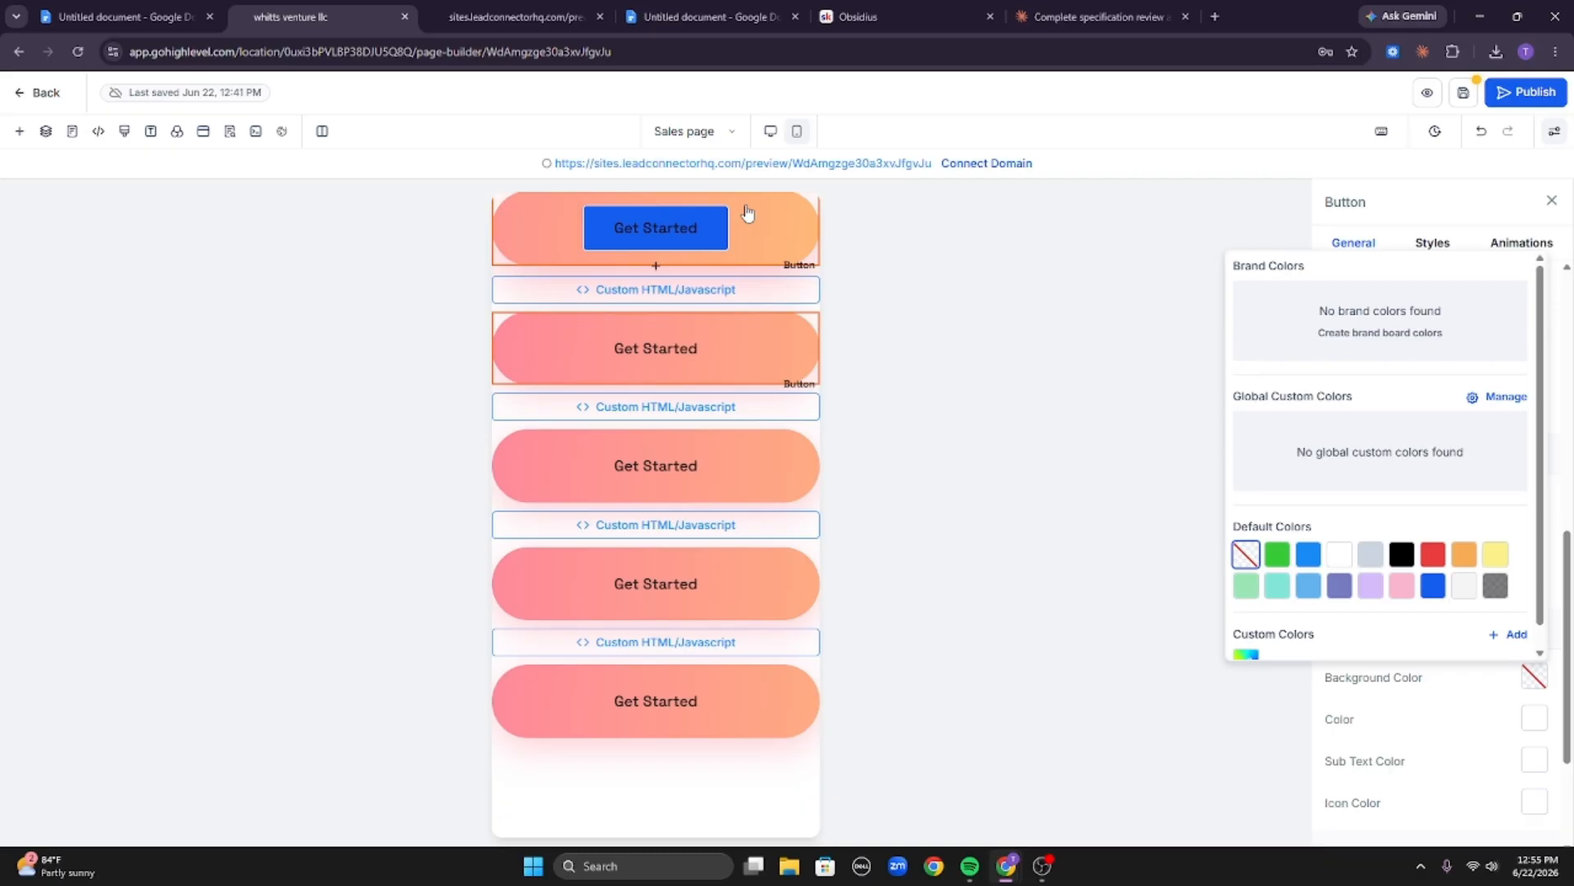
Select the first button, set its border style to None and its background colour to transparent.
click(846, 264)
click(1432, 242)
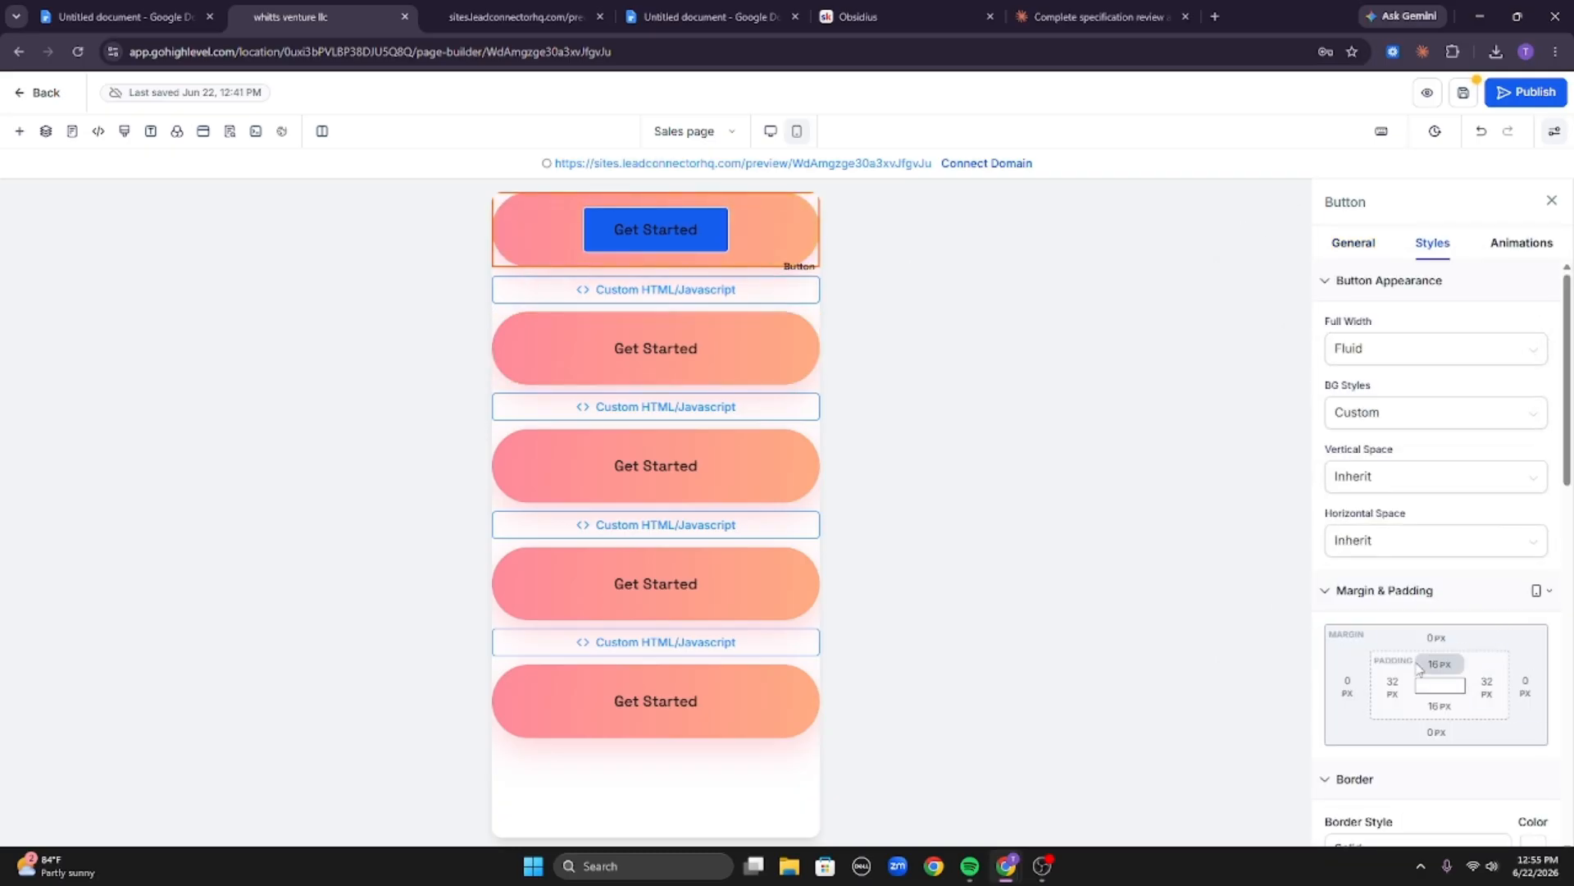
scroll(1418, 666, down, 10)
scroll(1382, 608, up, 5)
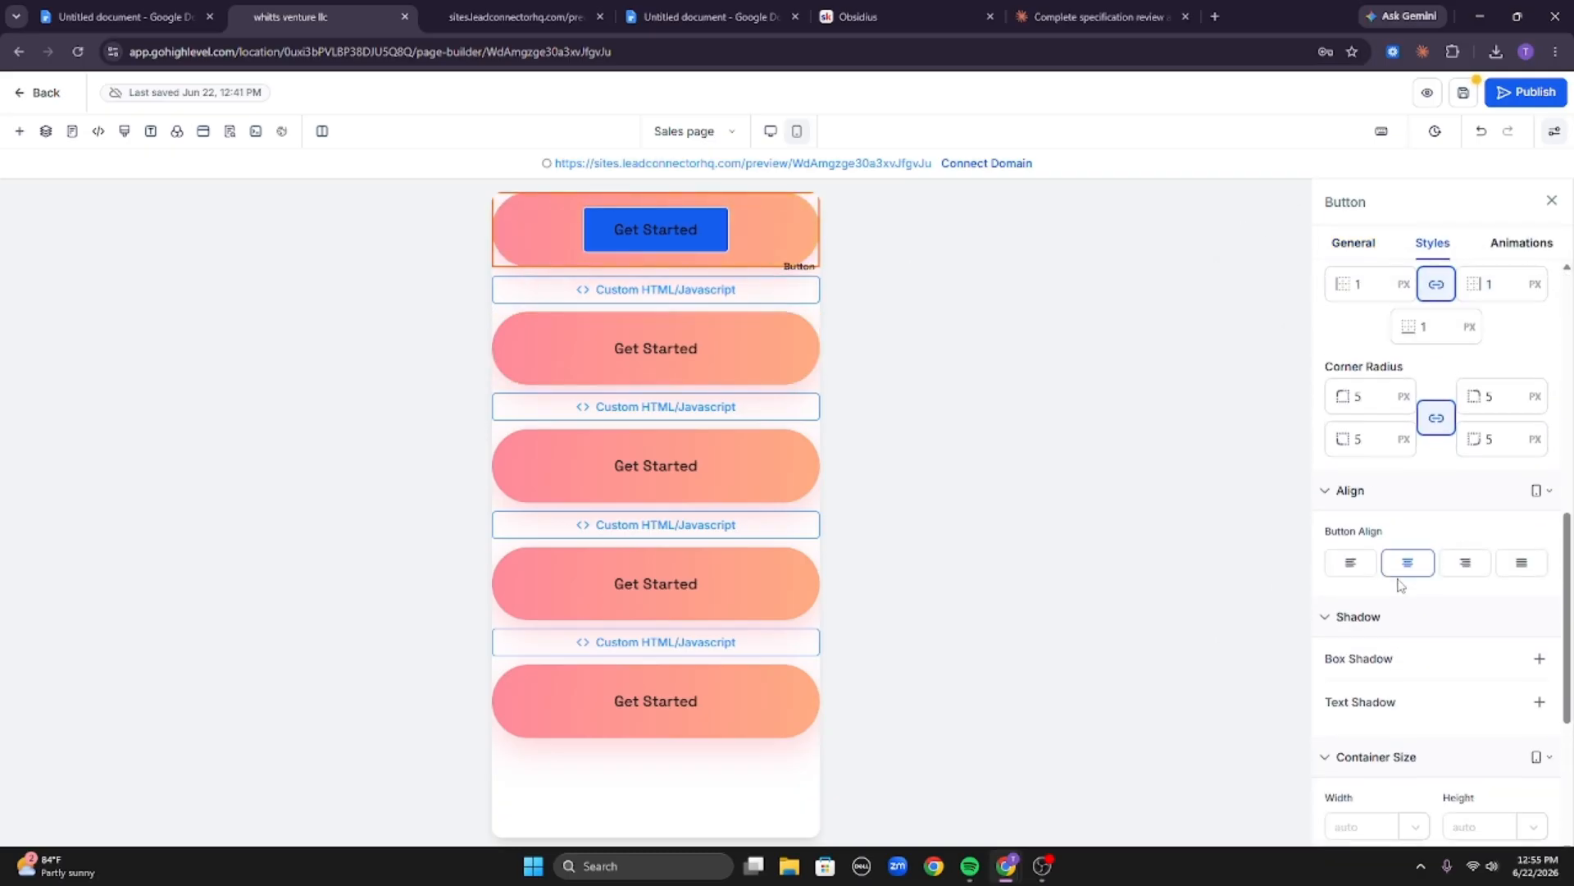
scroll(1401, 566, down, 2)
scroll(1417, 624, up, 5)
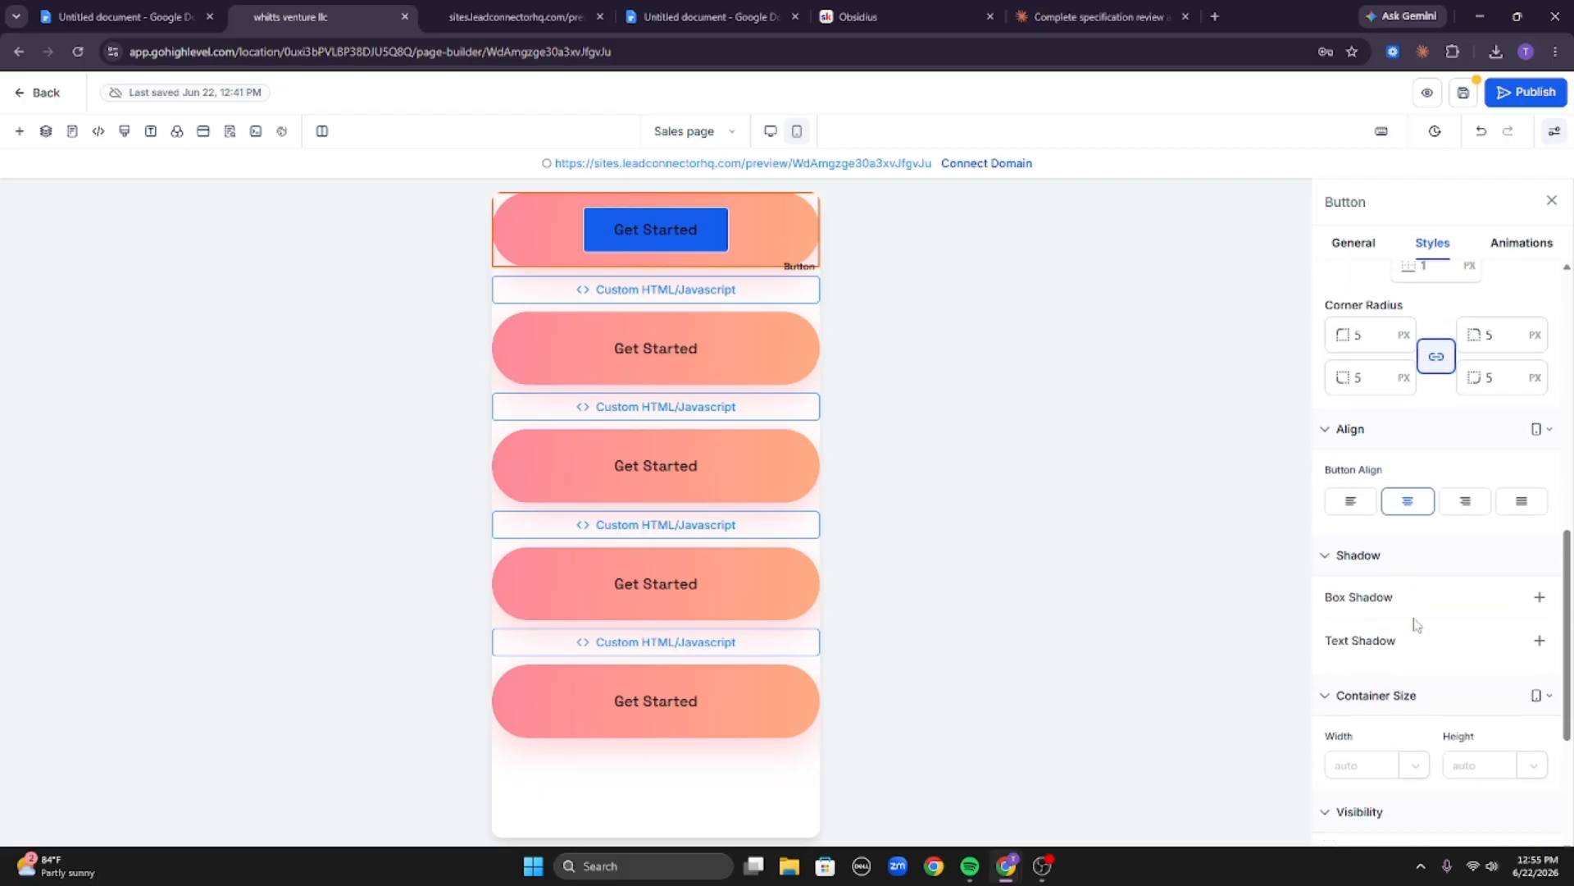
click(1437, 504)
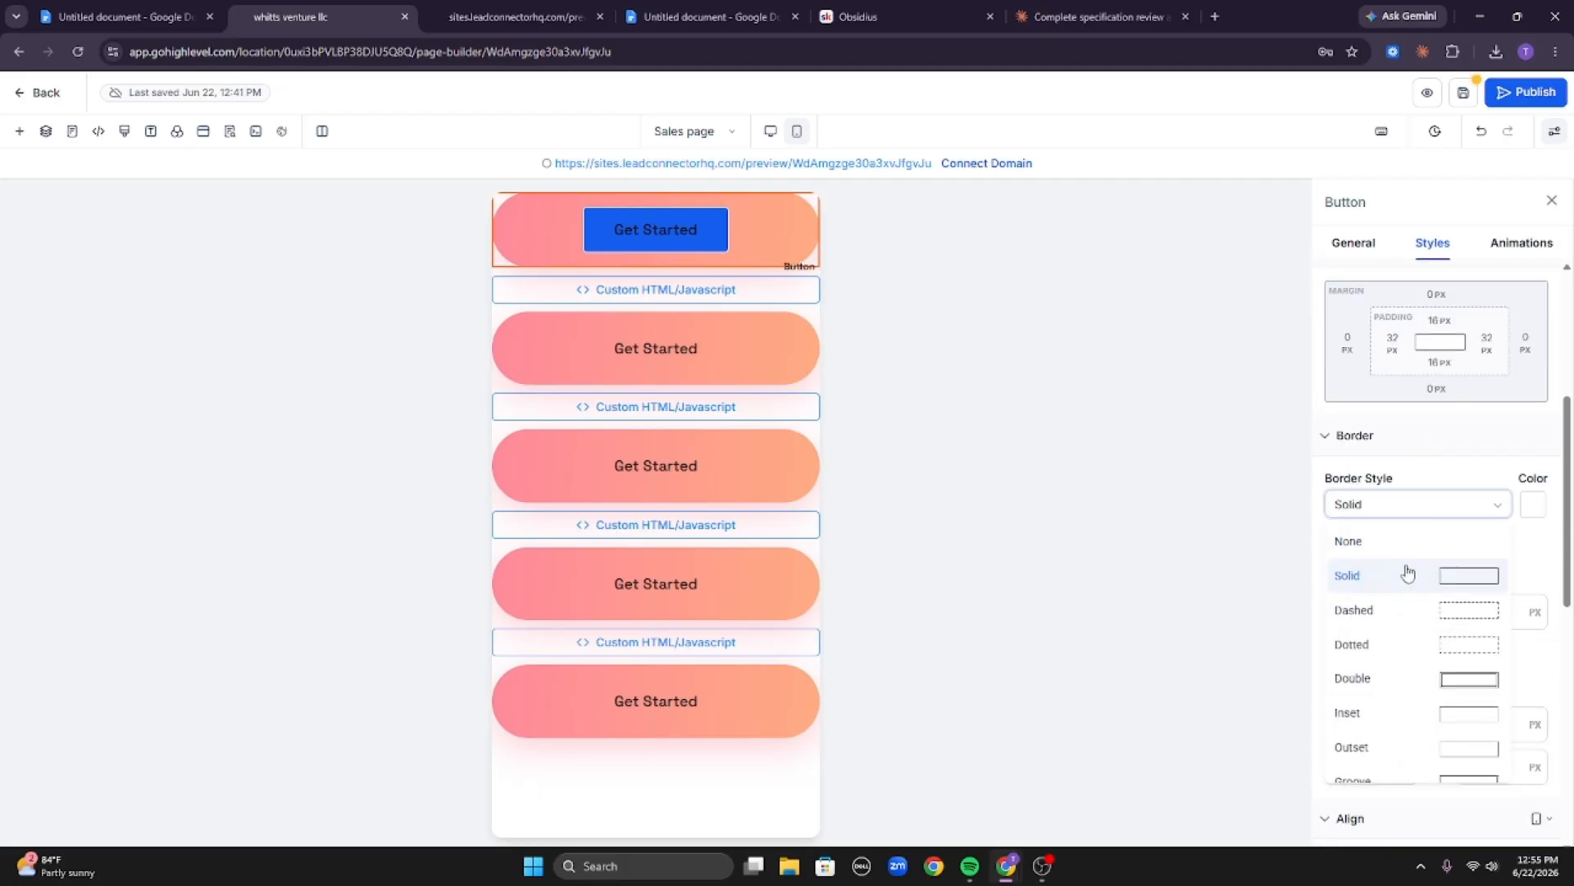
click(1416, 540)
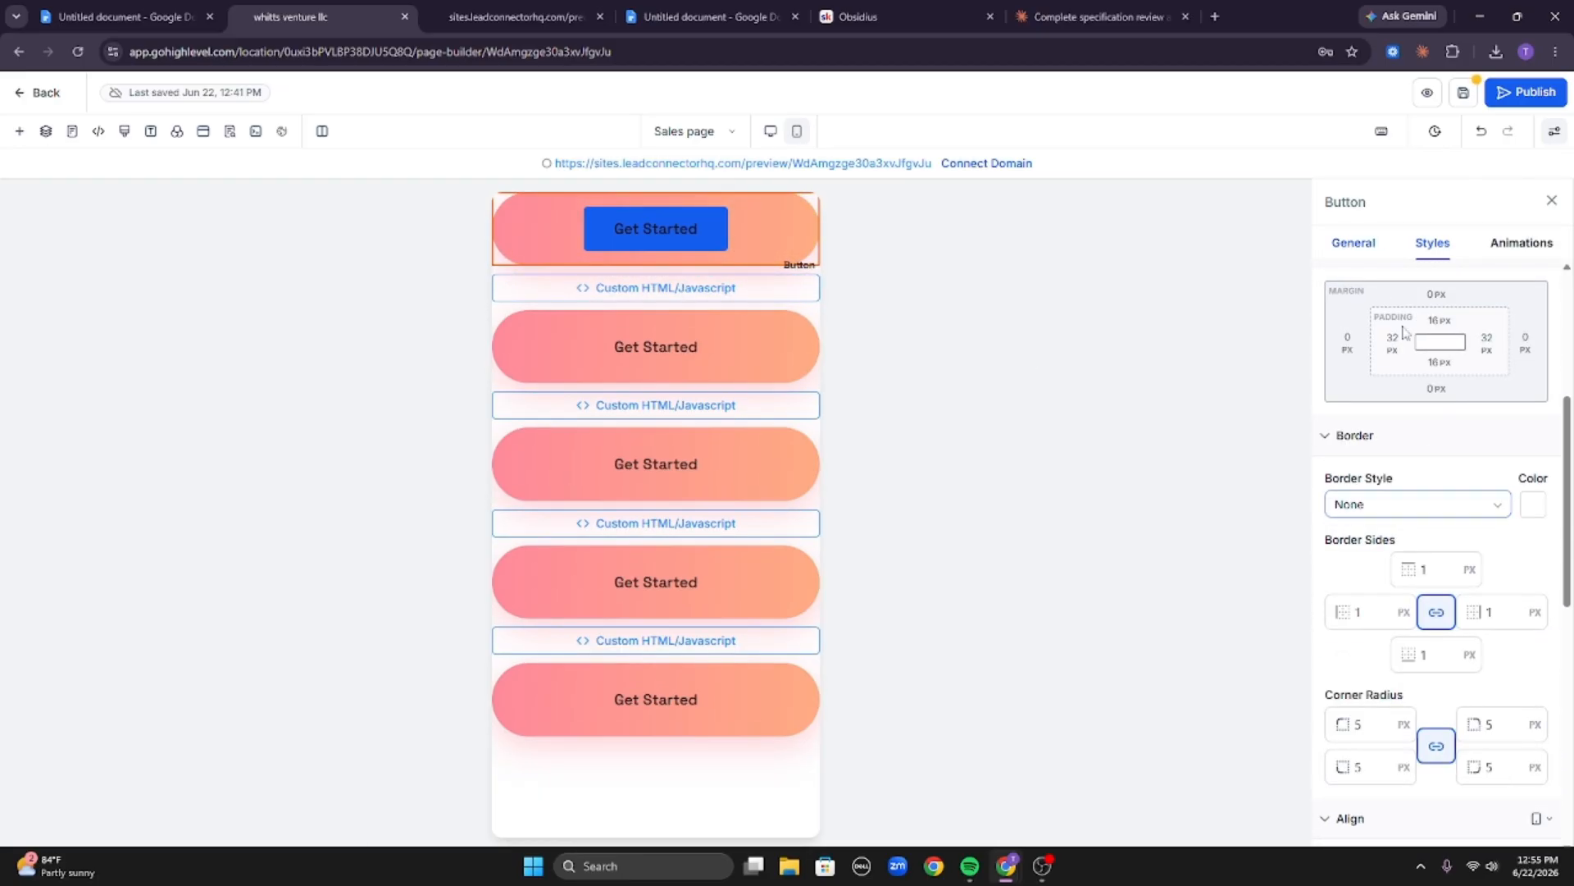
click(1353, 242)
scroll(1419, 541, down, 10)
click(1539, 677)
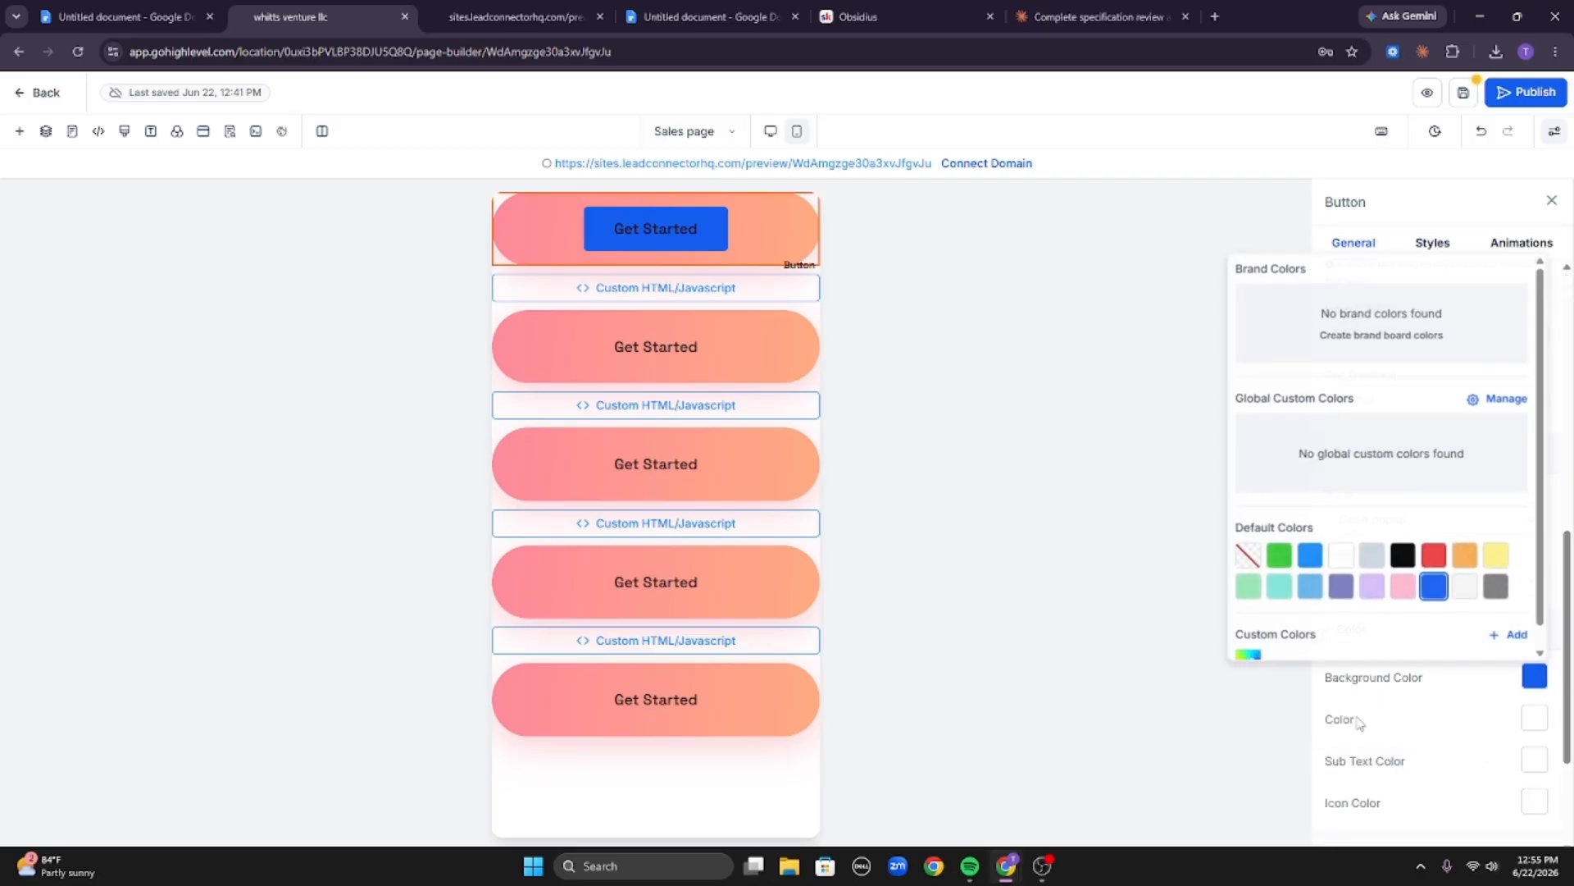
click(1246, 554)
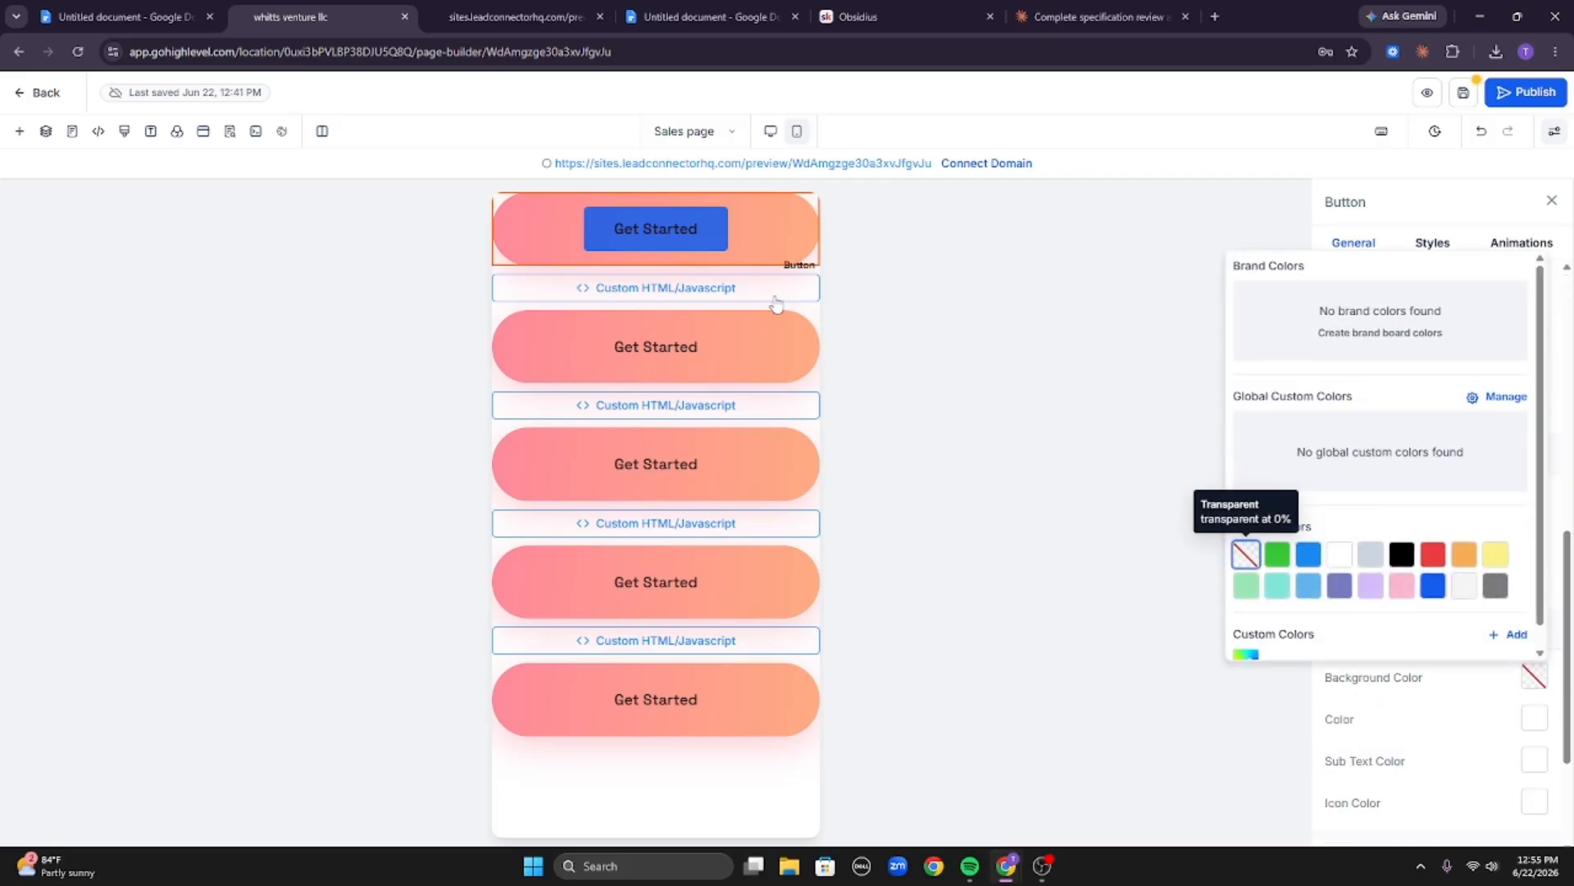
Set the first button's top, bottom, left and right padding all to 0 px.
click(750, 239)
click(1432, 243)
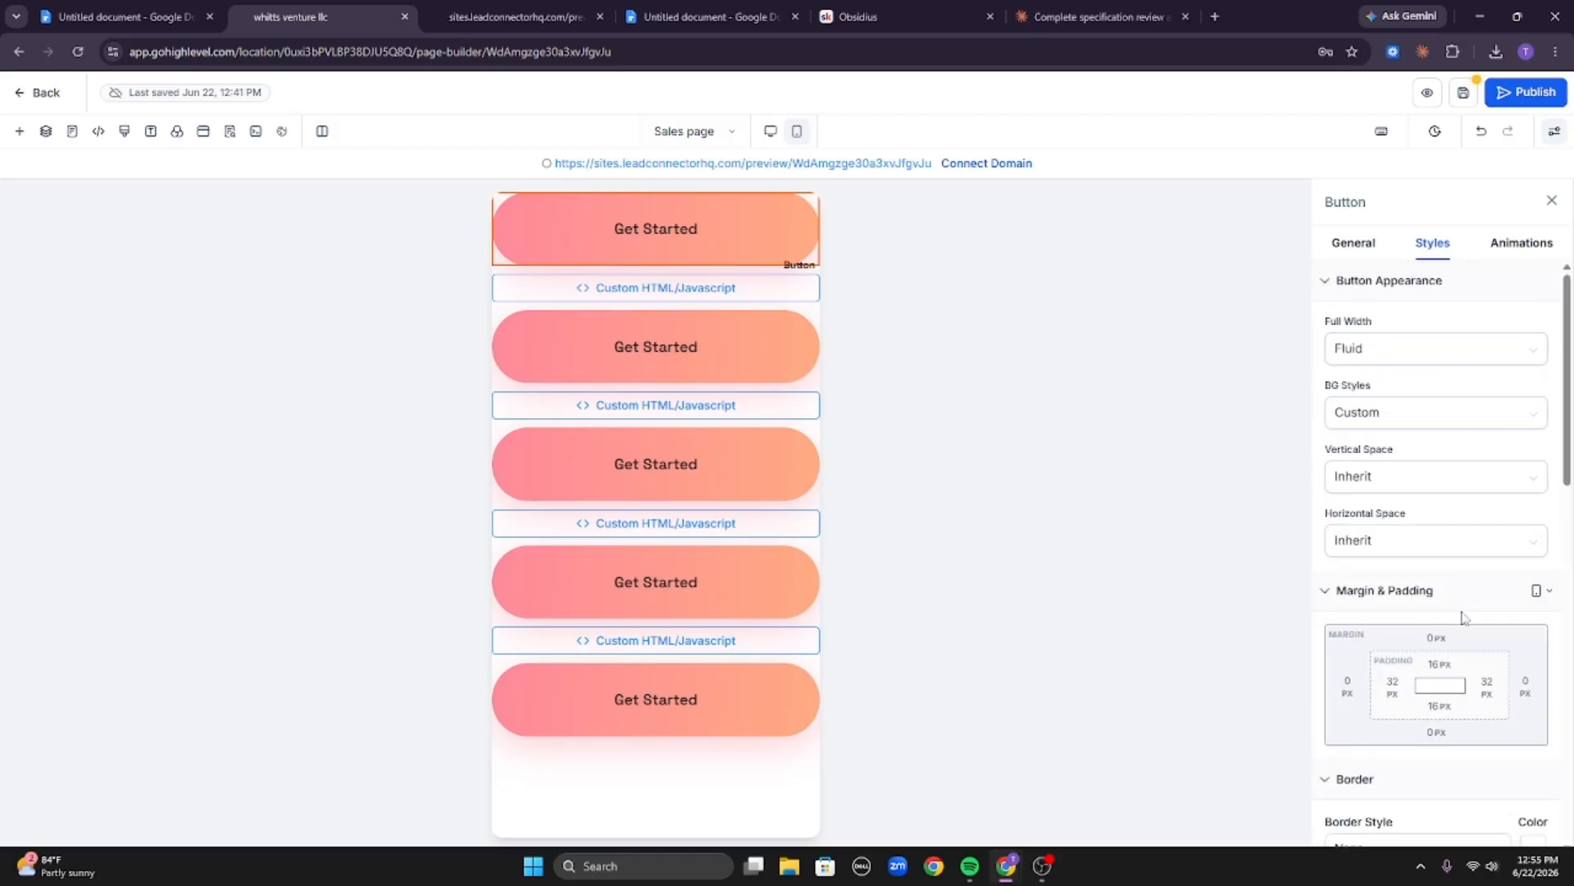
click(1438, 666)
click(1344, 740)
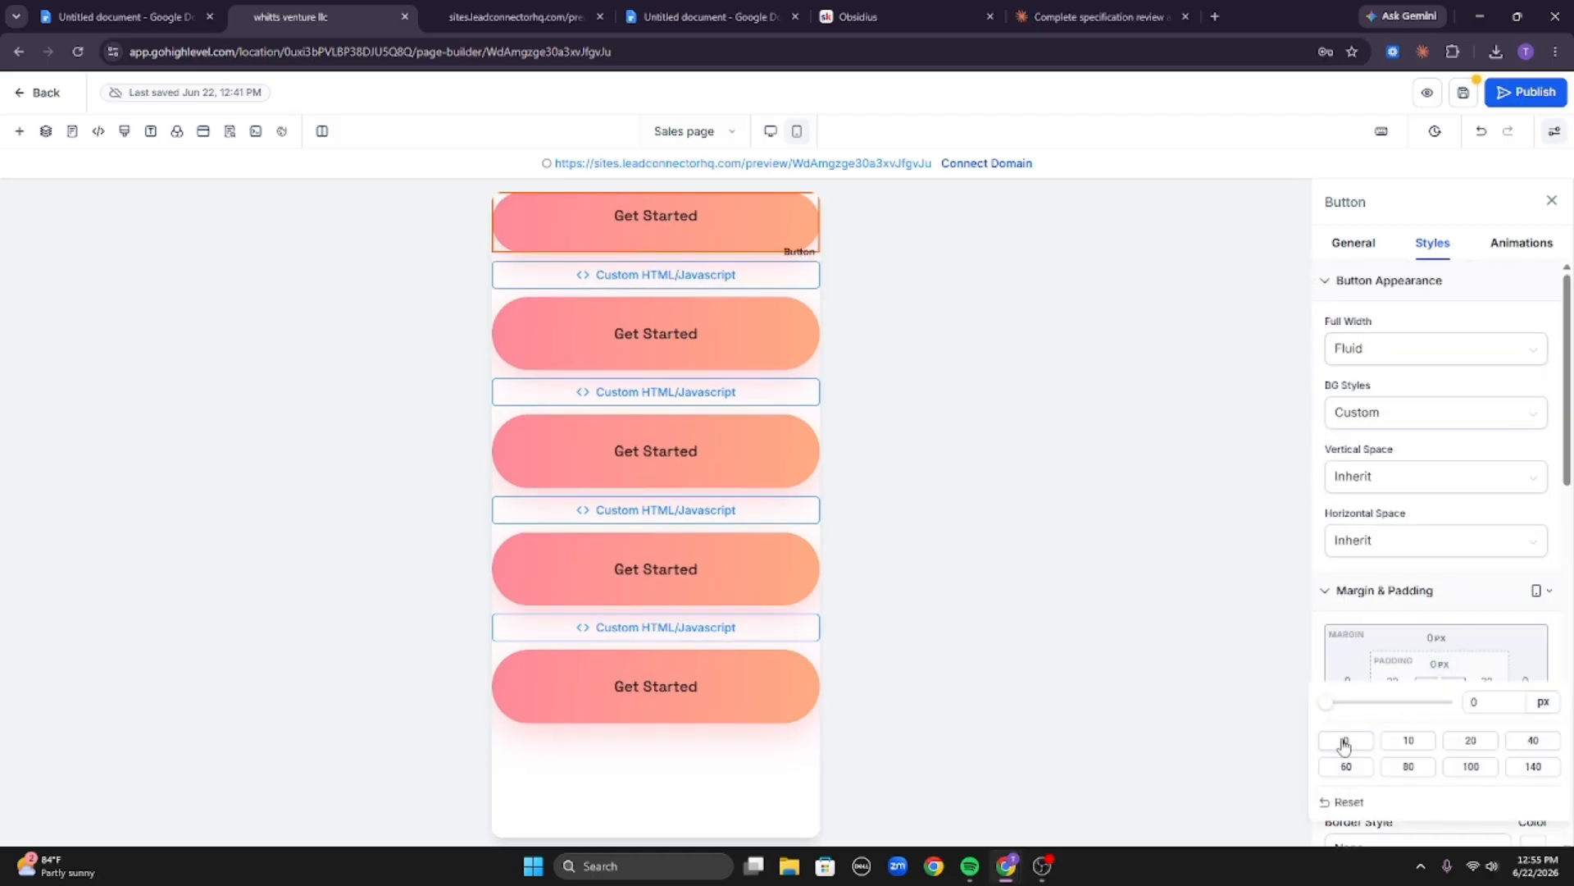
click(1514, 644)
click(1438, 725)
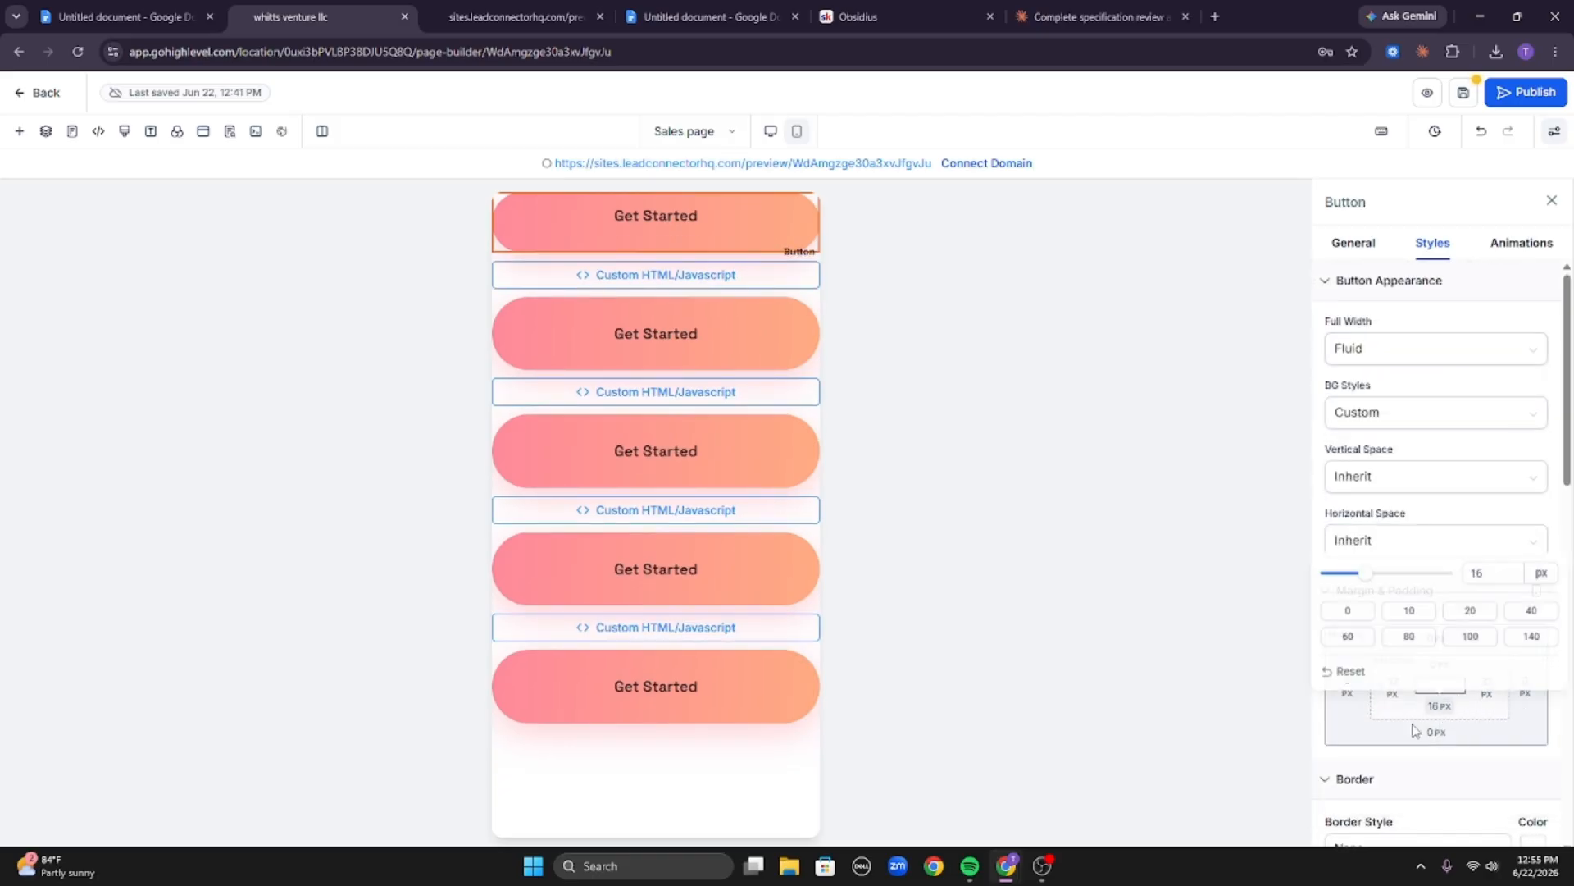
click(1346, 610)
click(1396, 736)
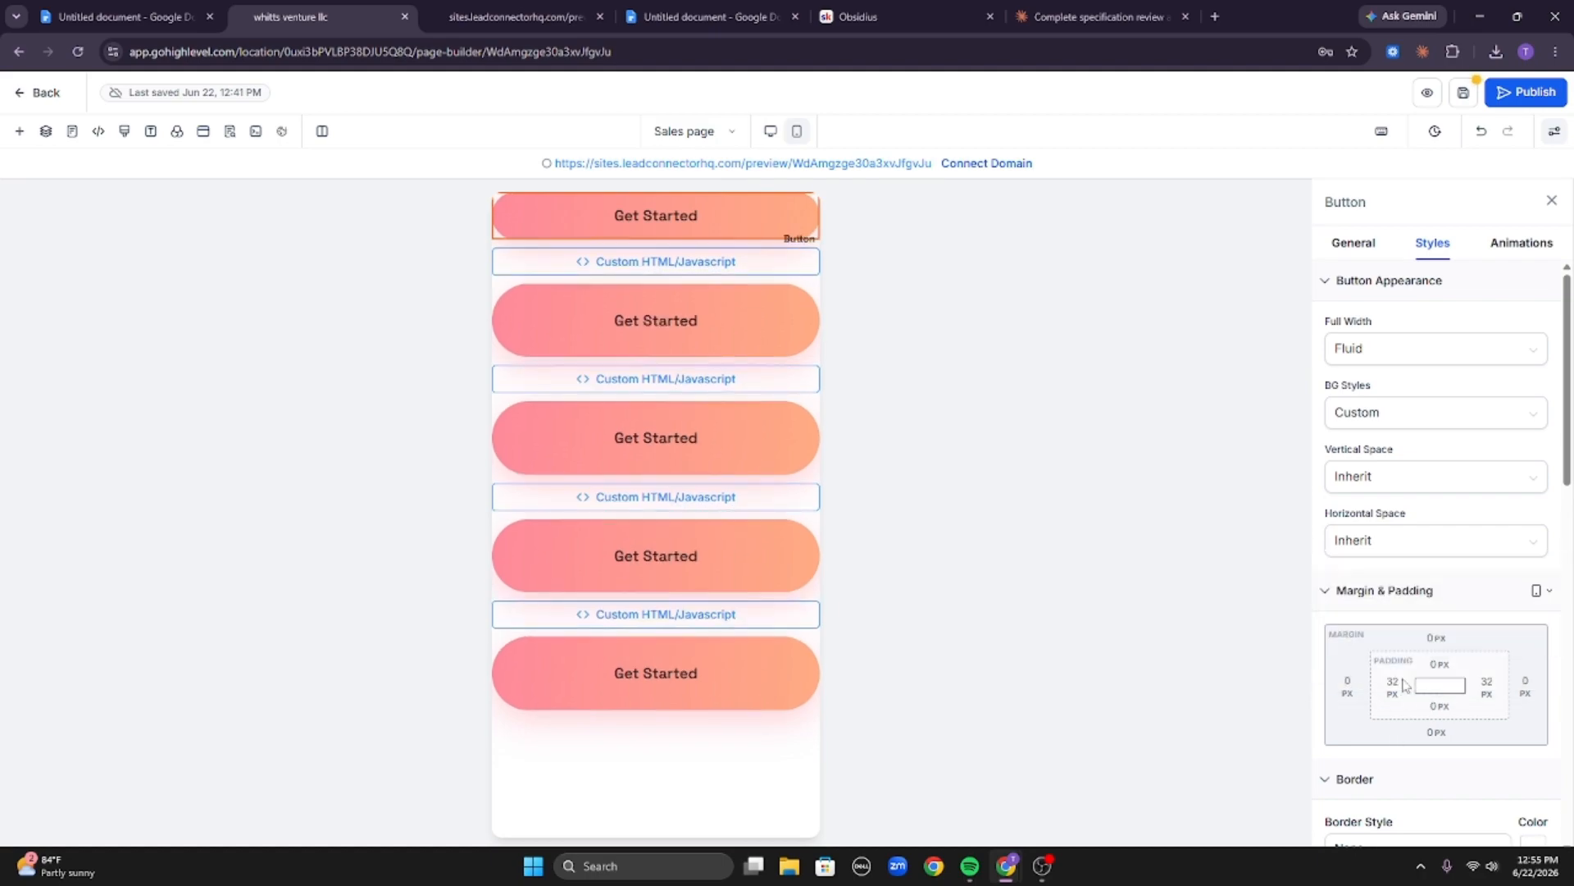
click(1393, 685)
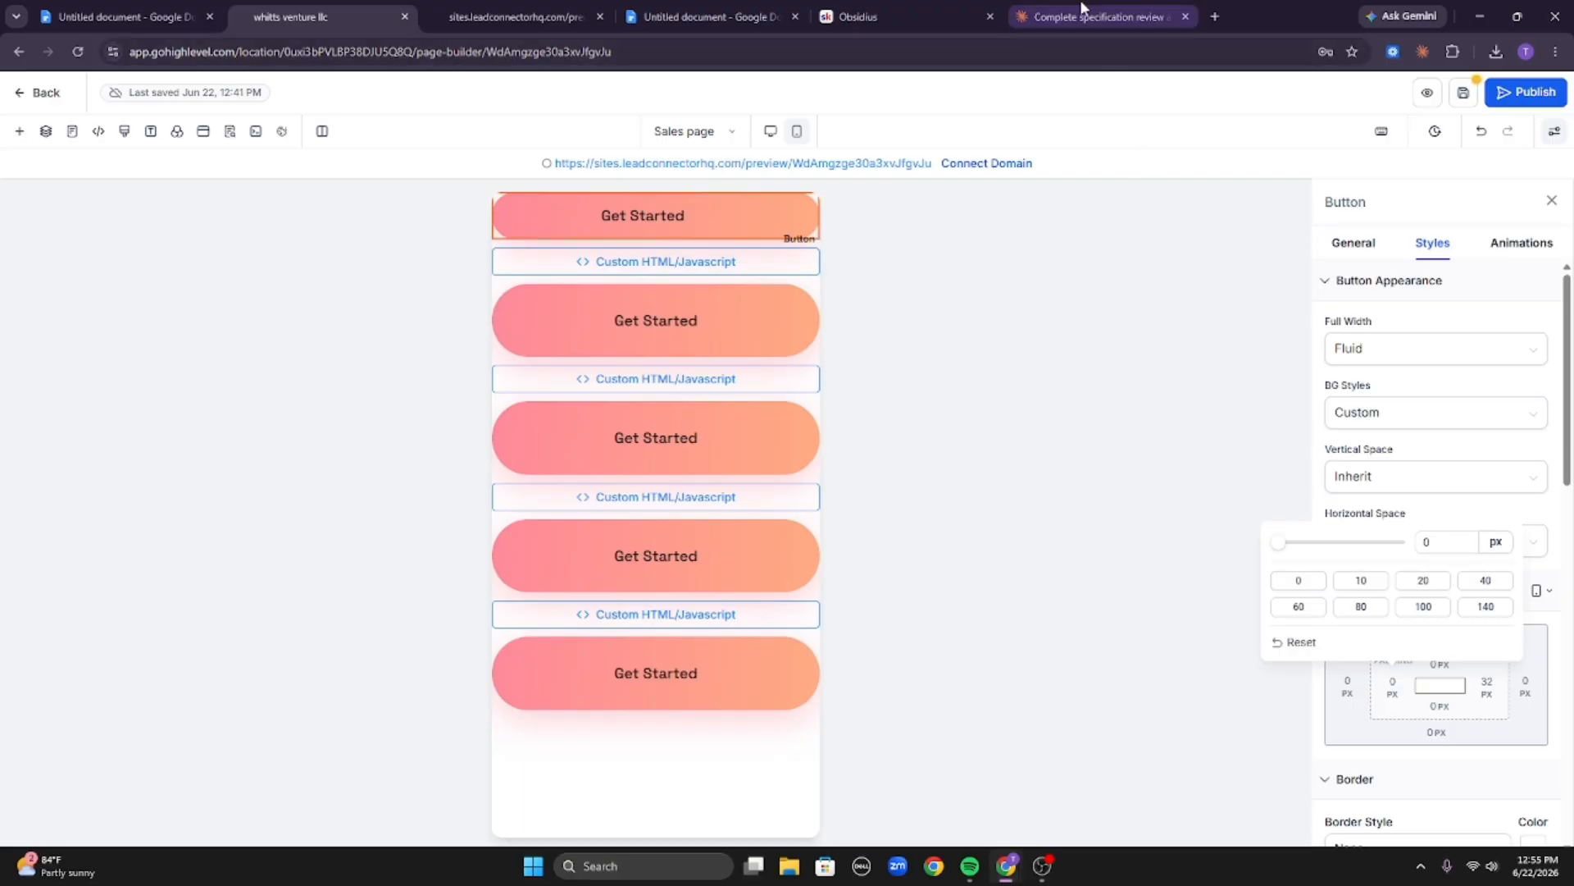
click(1511, 692)
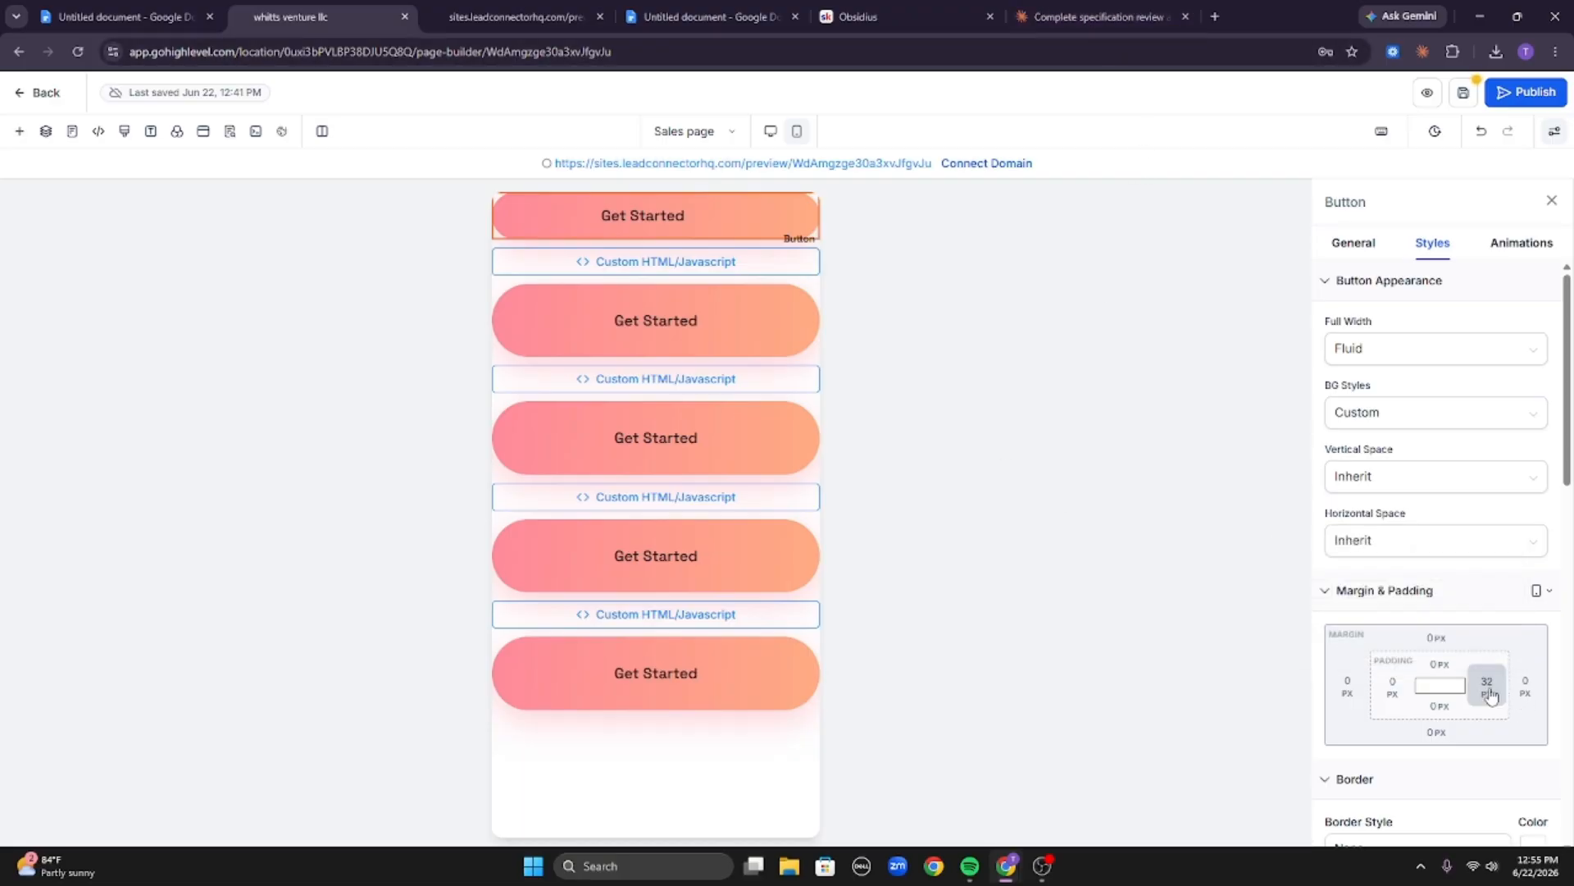
click(1385, 685)
click(1281, 580)
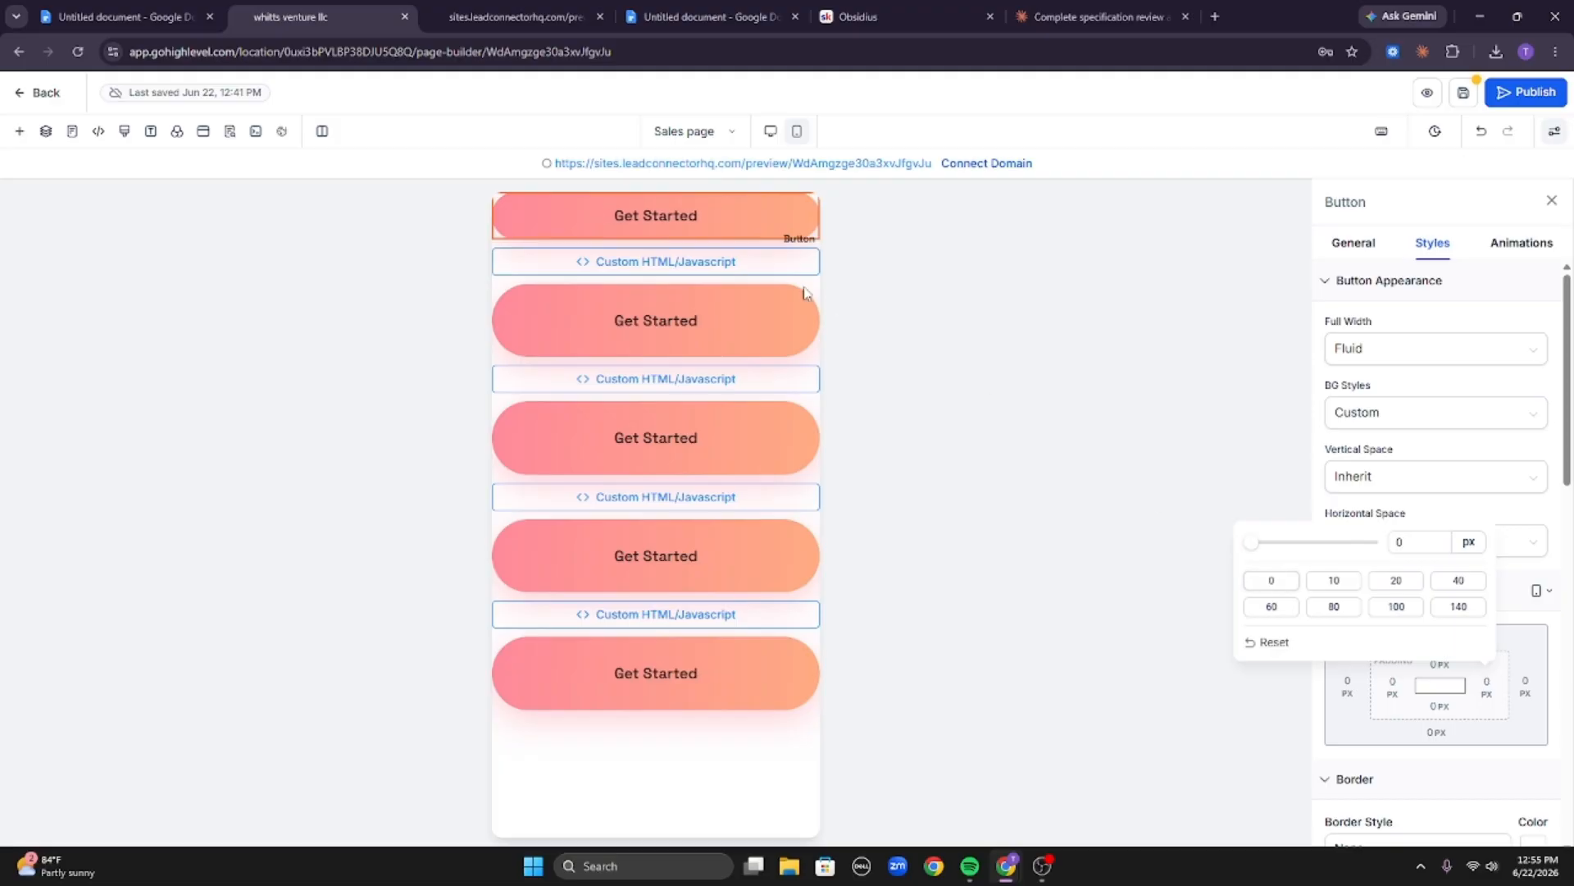
Select the second button and set all four of its padding values to 0 px.
click(744, 312)
click(1399, 691)
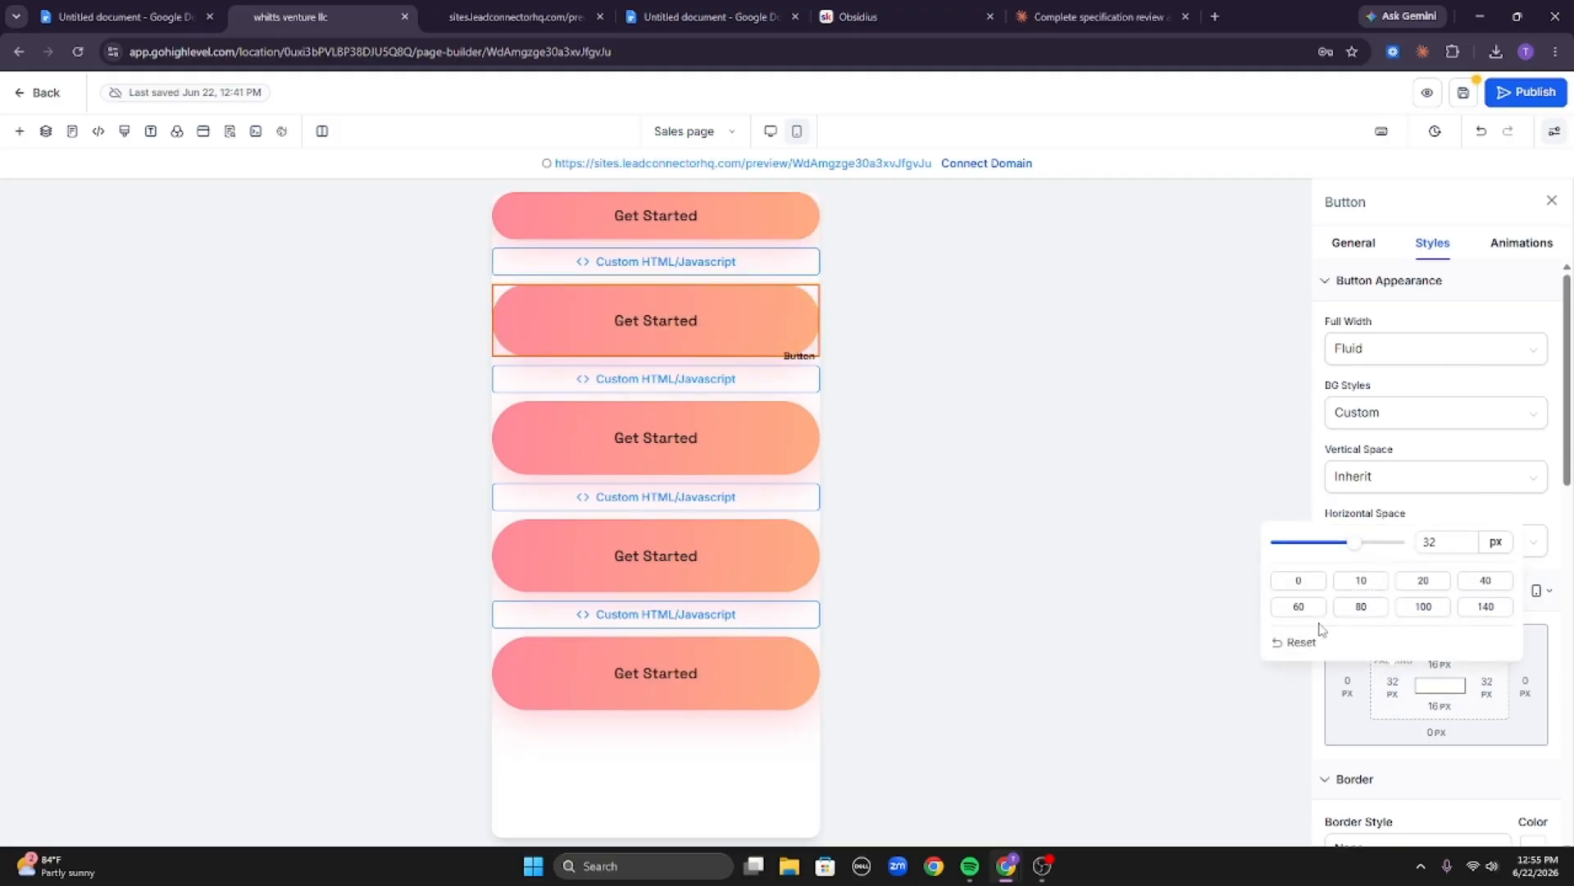
click(1439, 711)
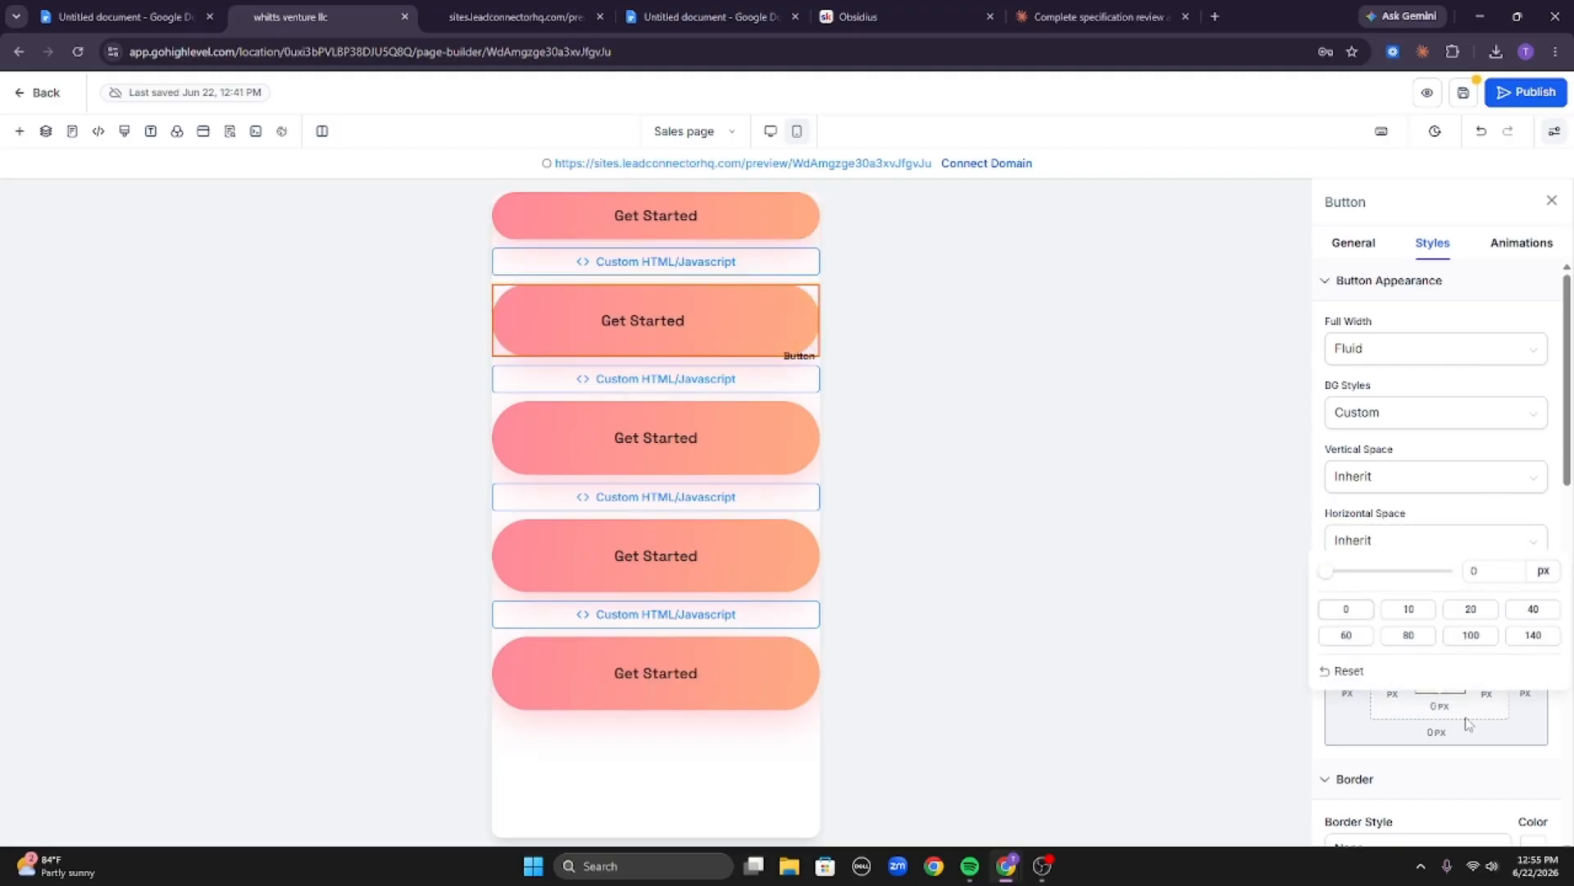
click(1486, 696)
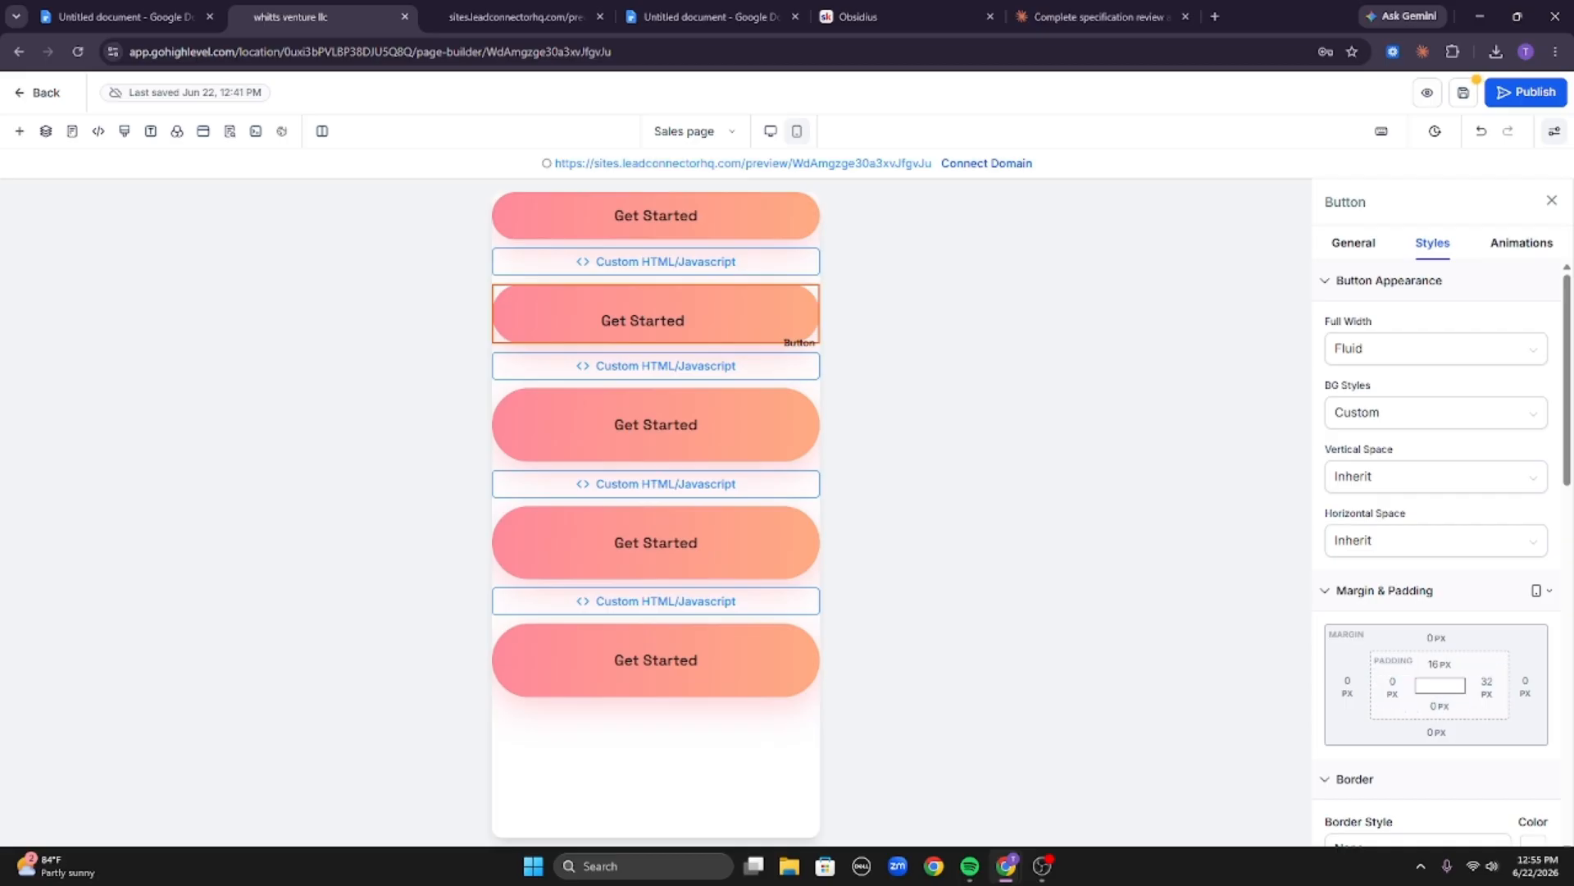
click(1486, 689)
click(1285, 582)
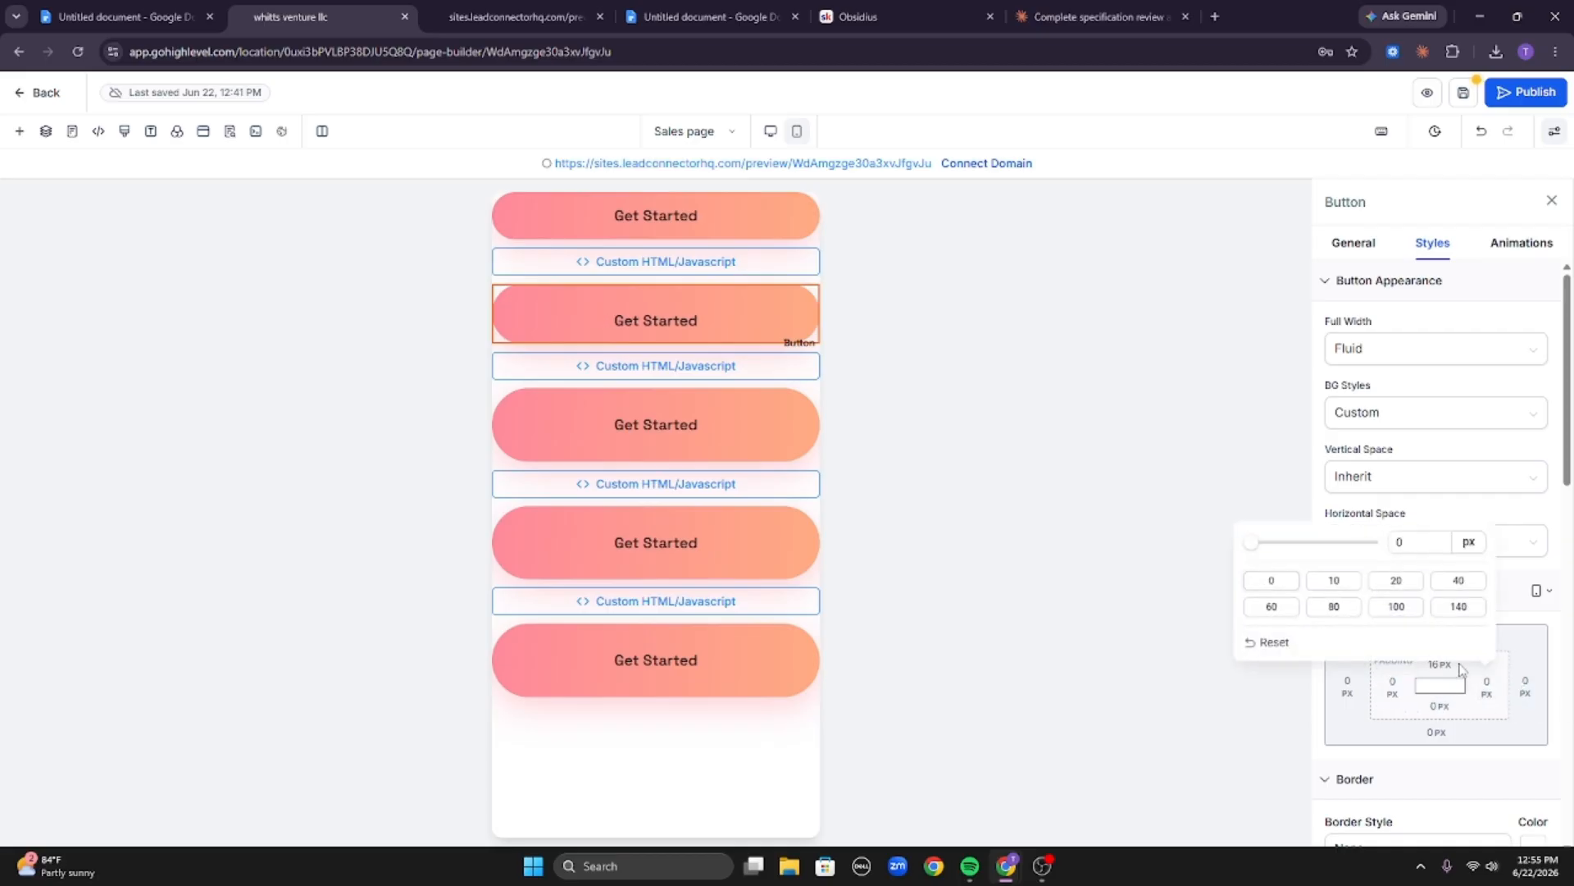
click(1441, 663)
click(1346, 739)
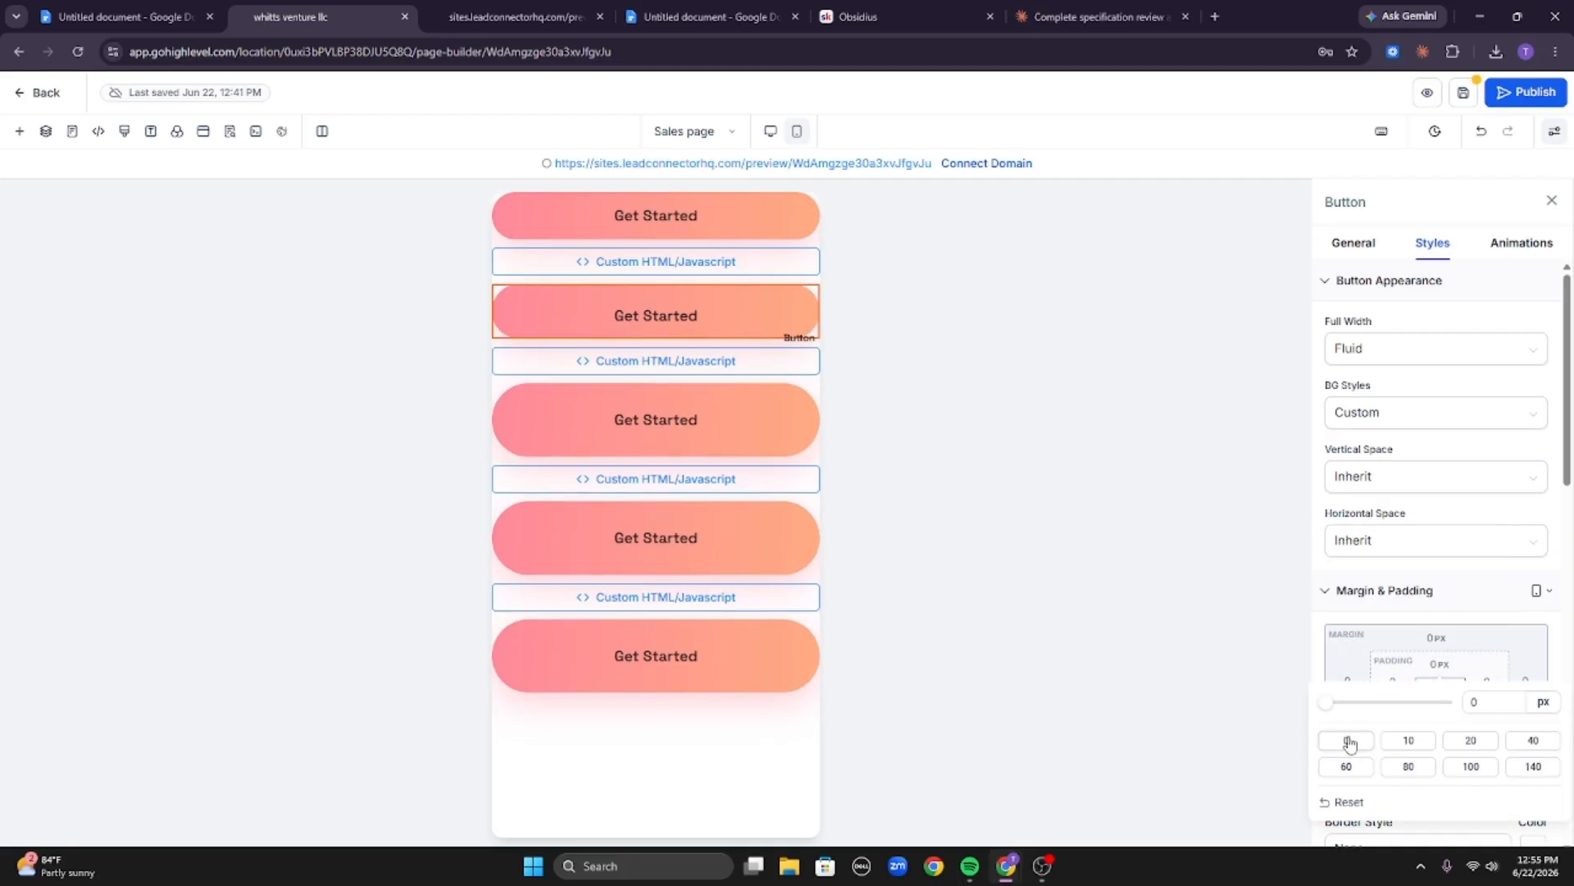
Select the third button and set all four of its padding values to 0 px.
click(754, 399)
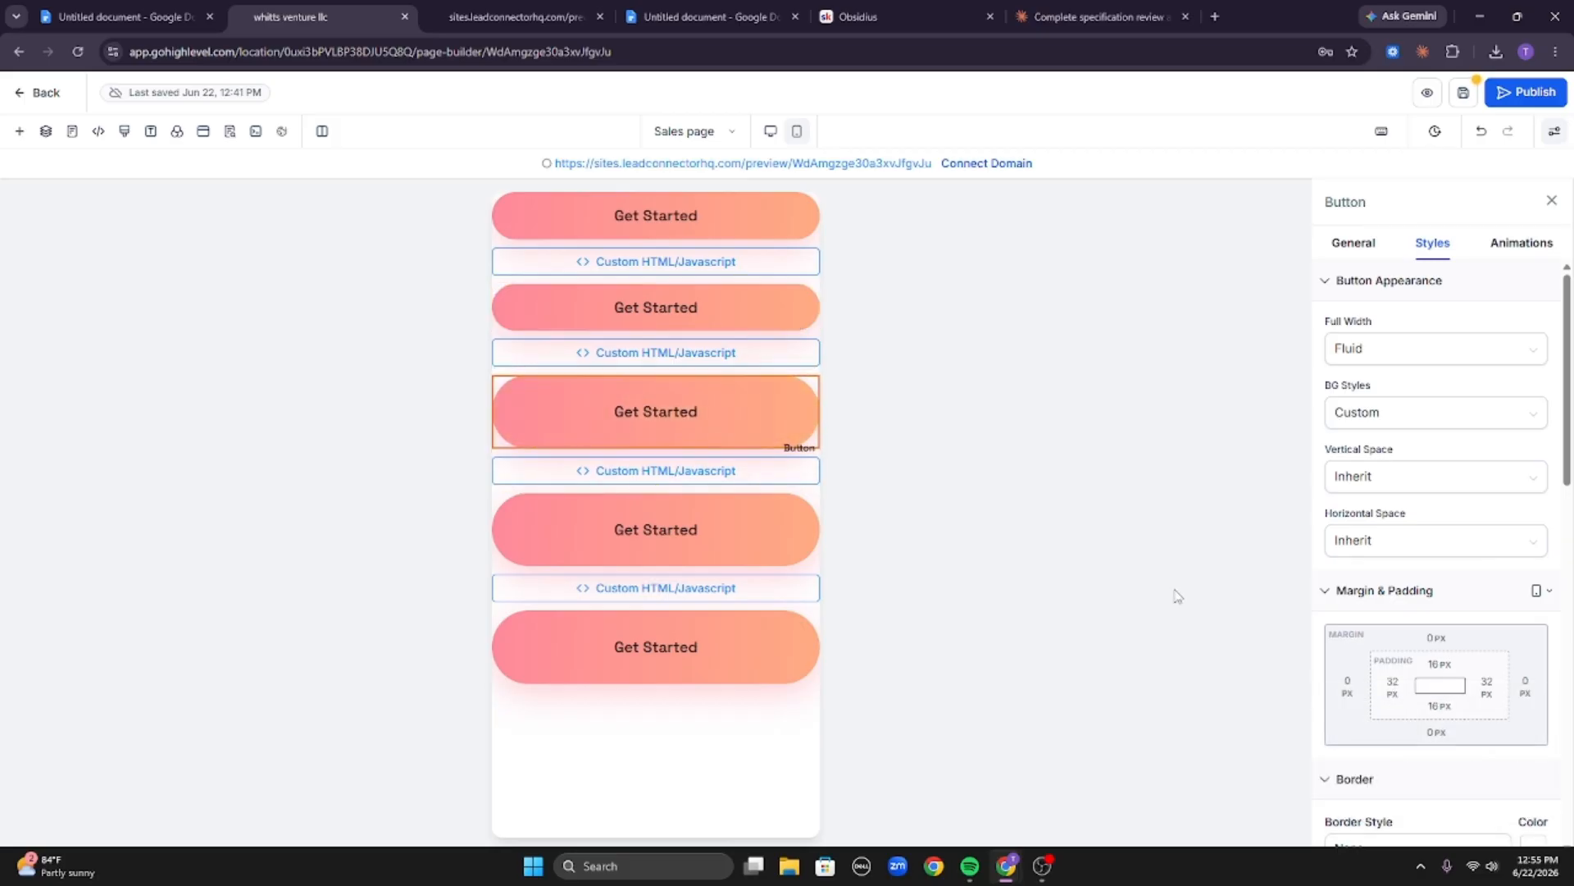
click(1440, 665)
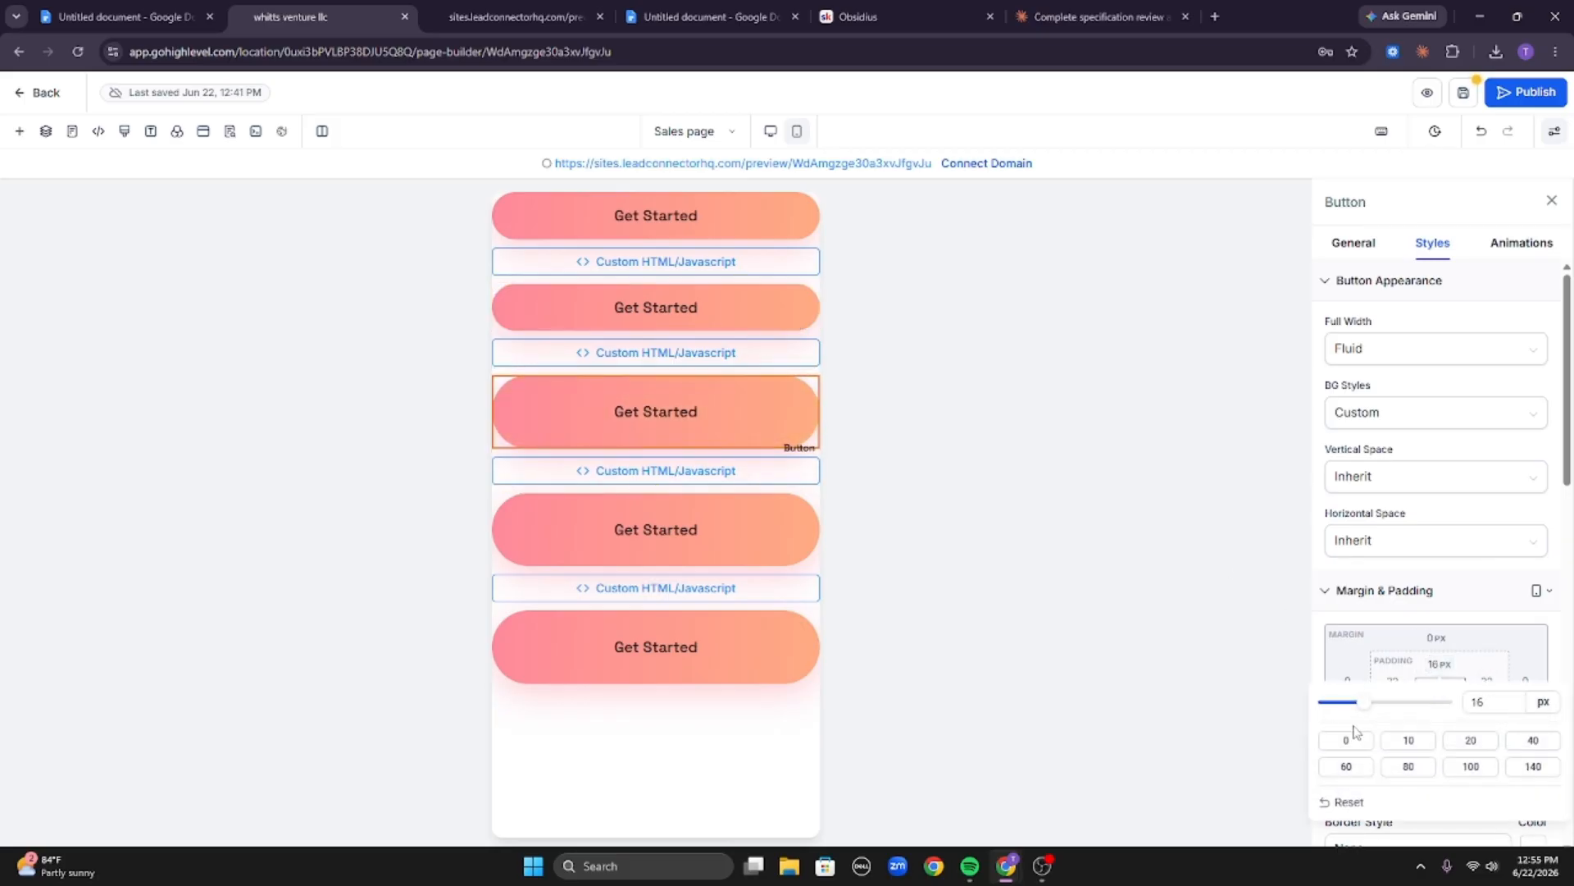
click(1346, 740)
click(1392, 686)
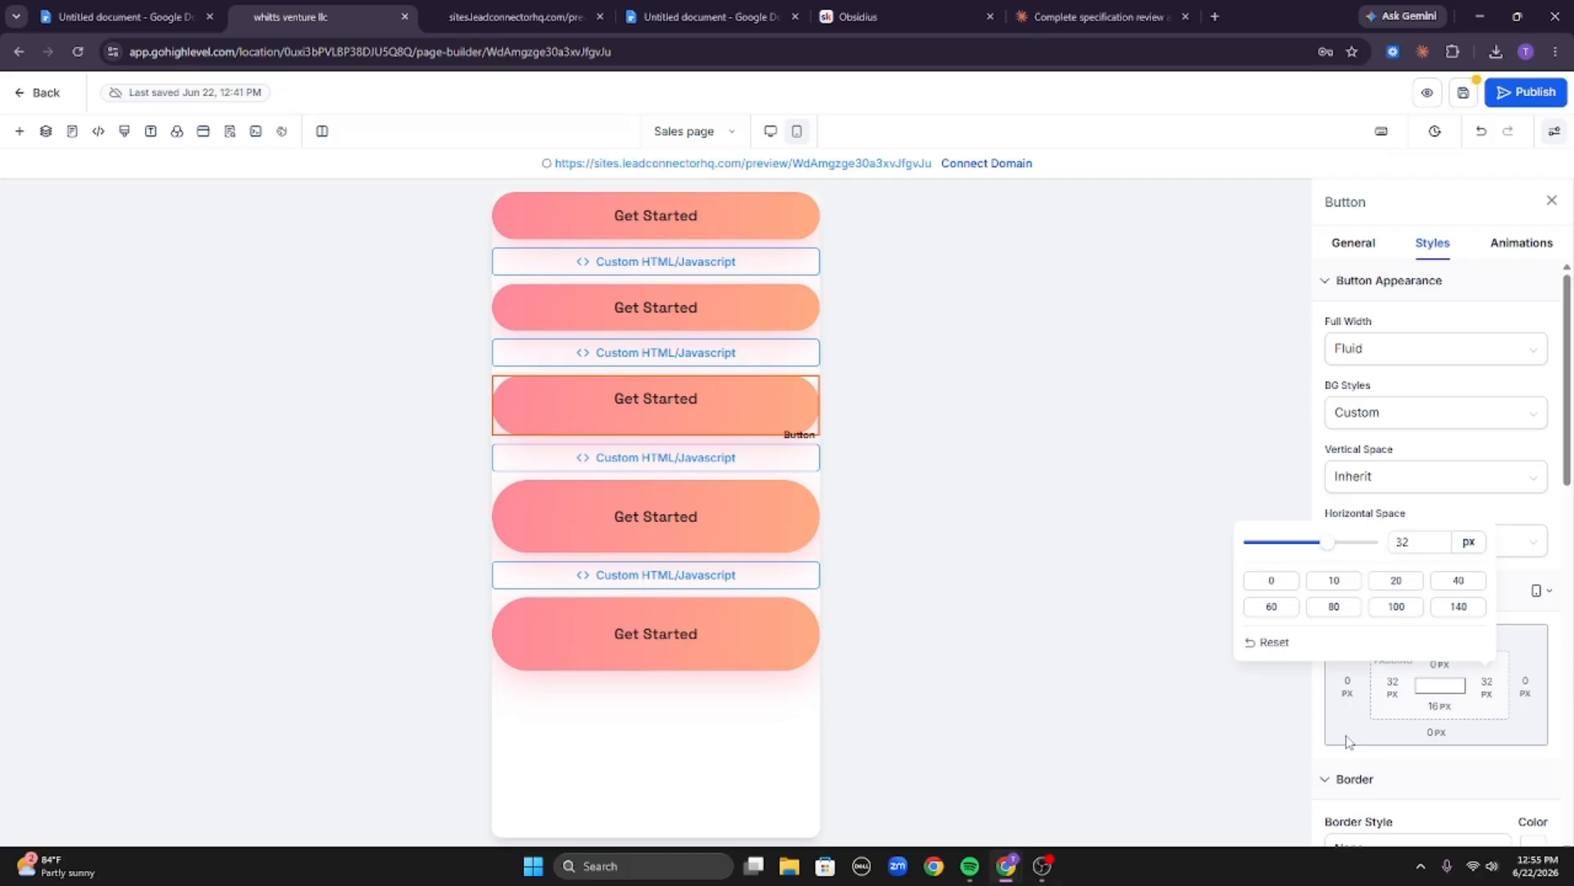
click(1272, 581)
click(1487, 686)
click(1299, 582)
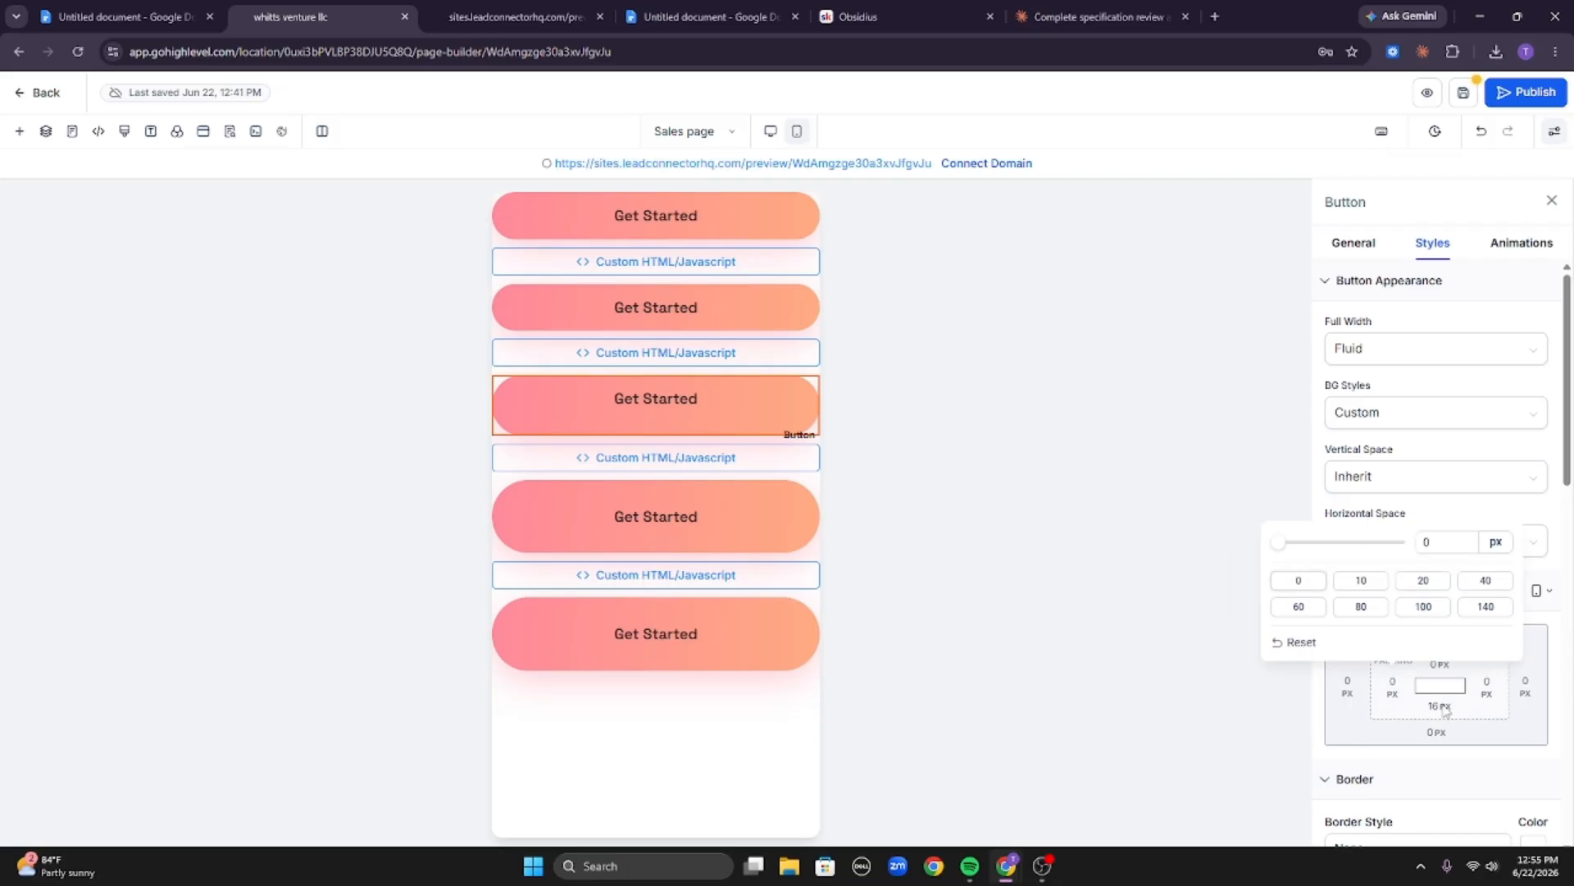
click(1440, 707)
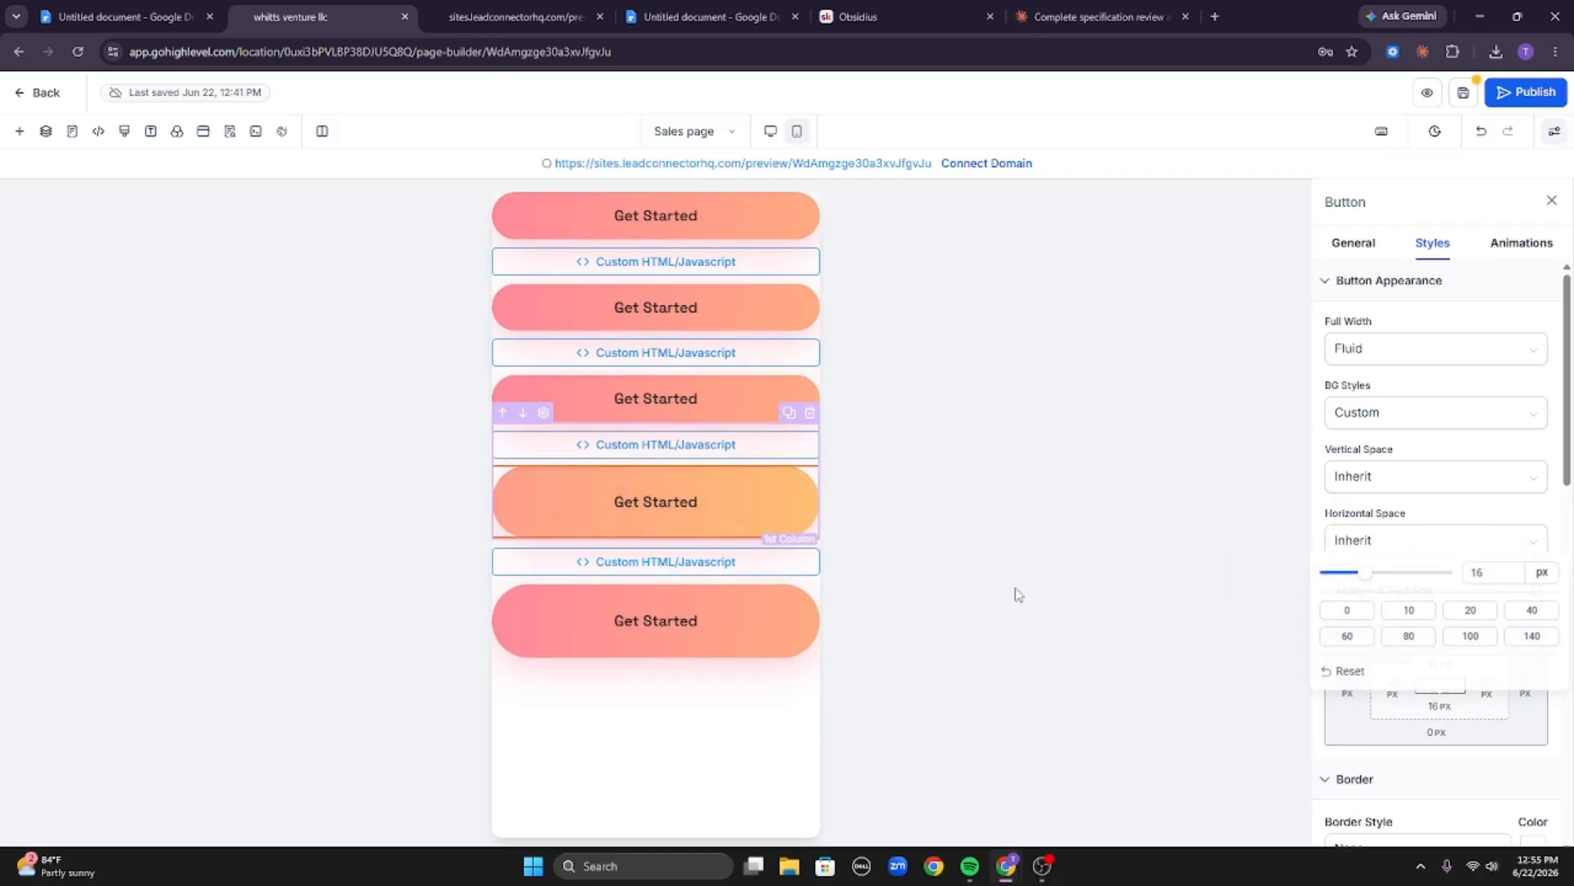
Select the fourth button and set all four of its padding values to 0 px.
click(1440, 665)
click(1346, 740)
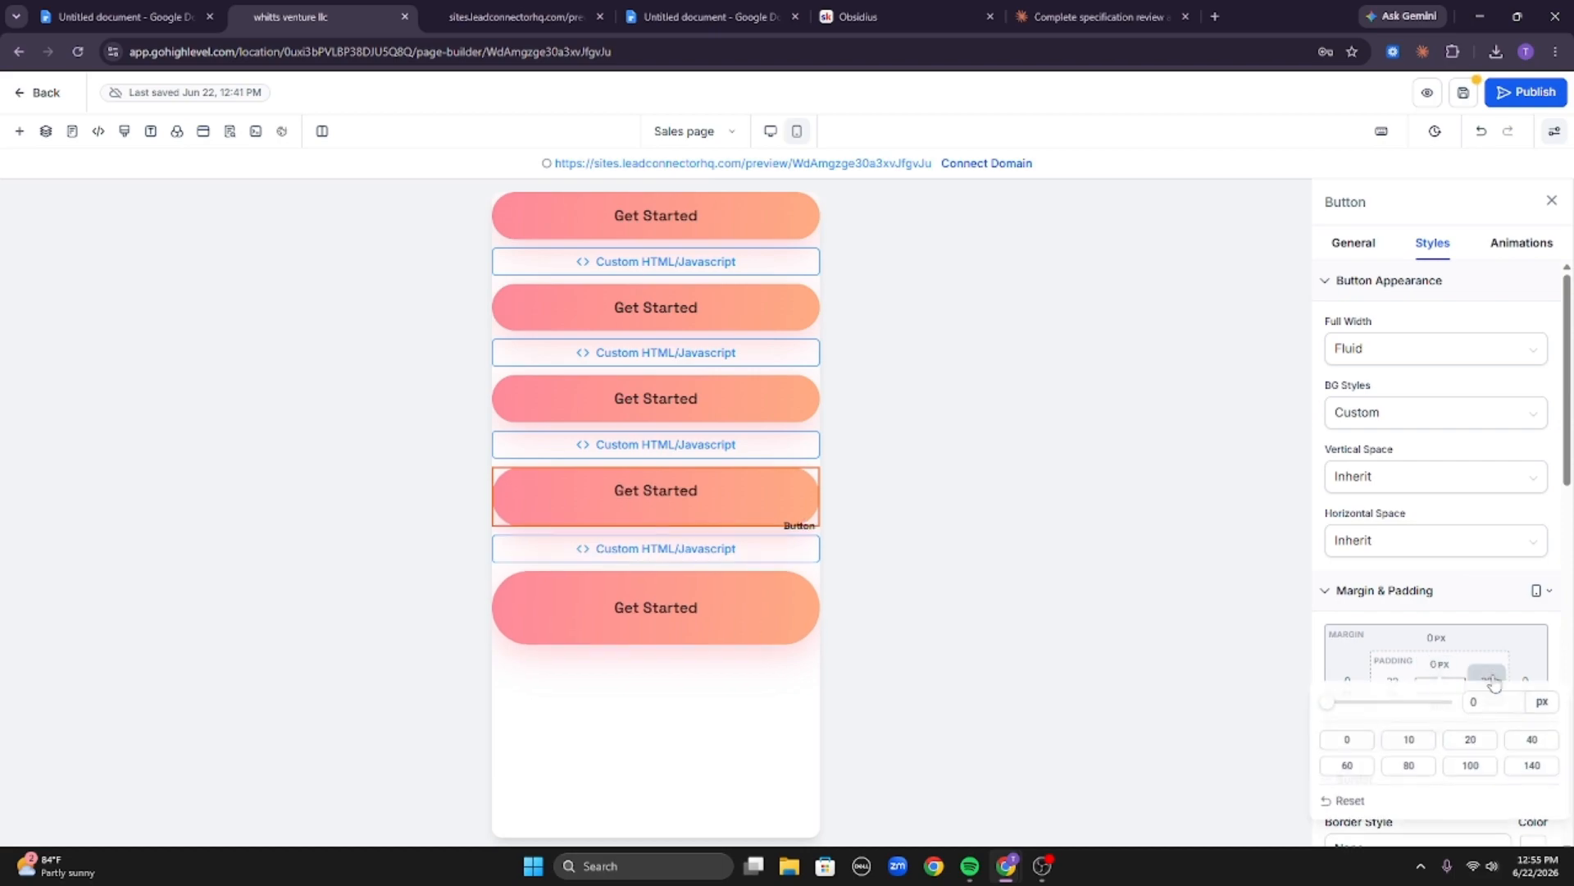
click(1392, 687)
click(1404, 687)
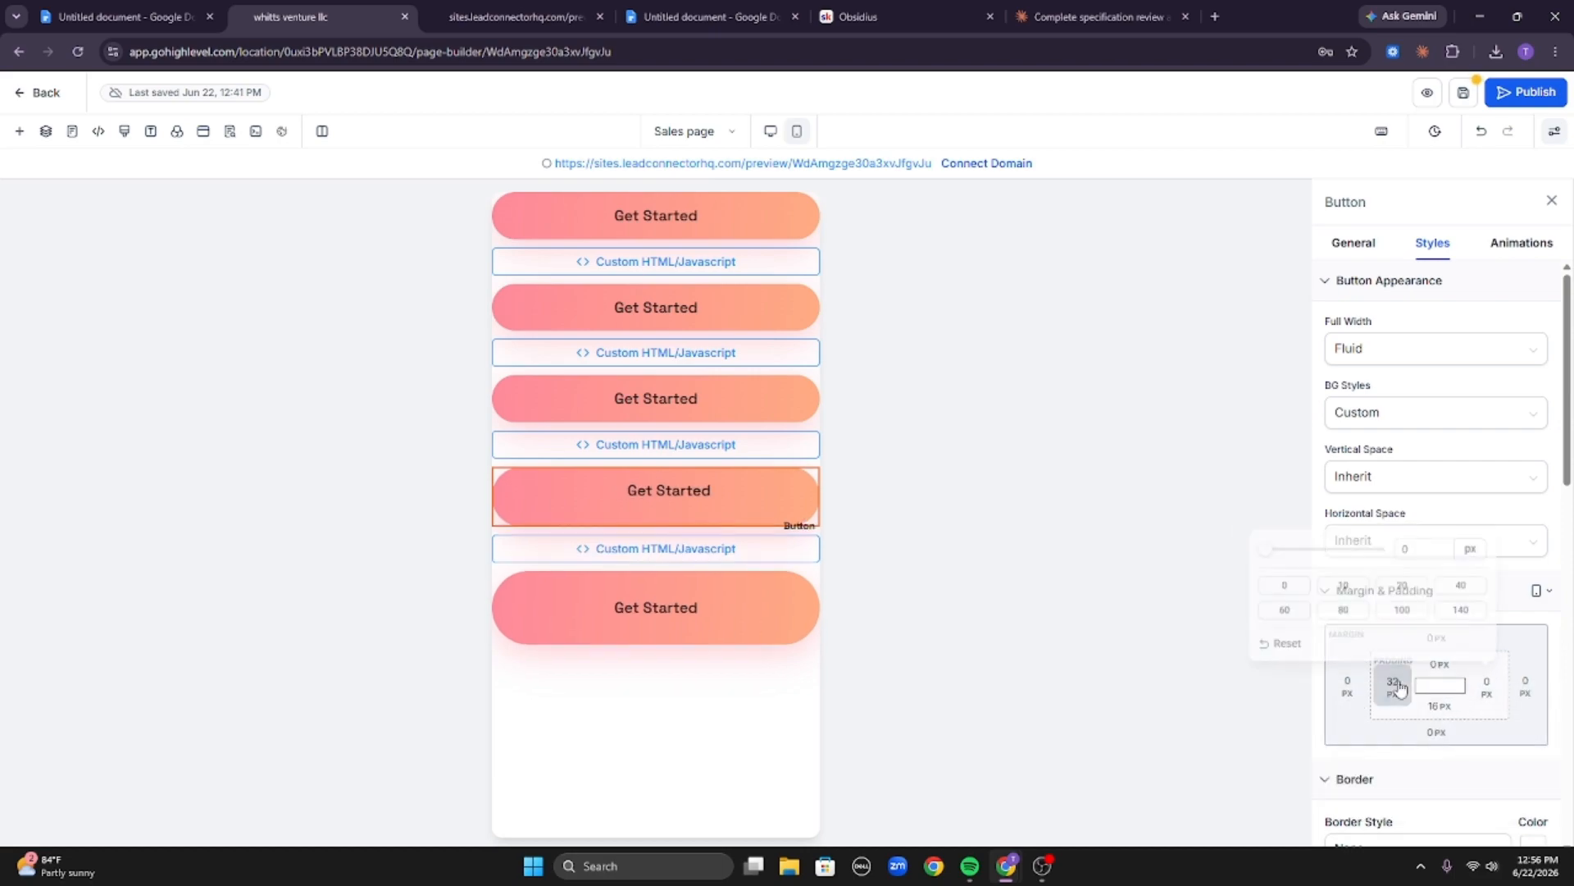
click(1298, 581)
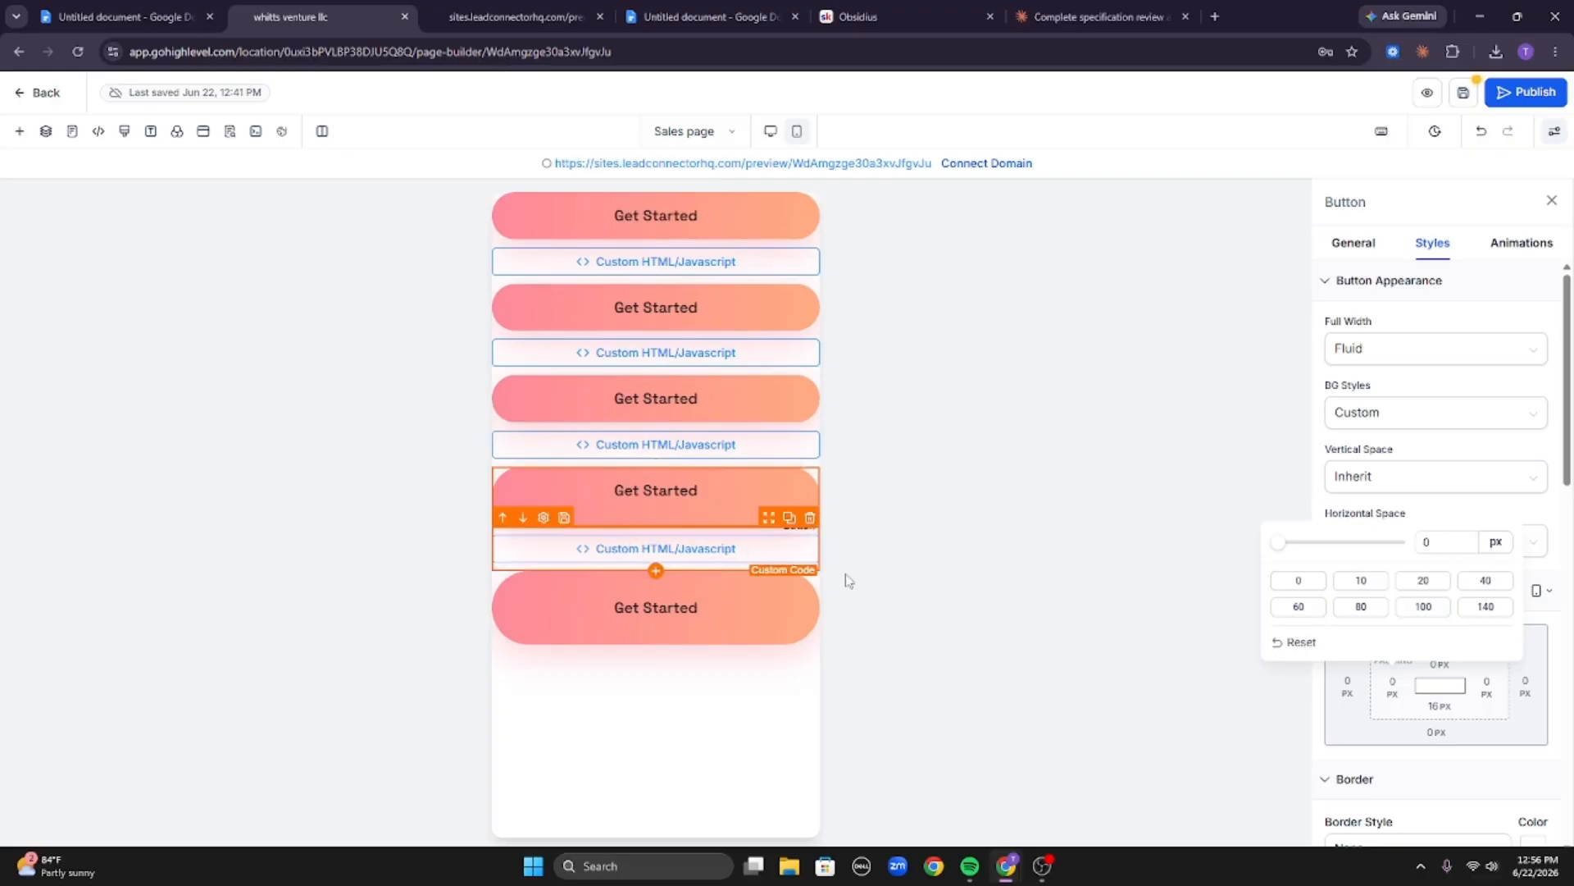
click(1448, 710)
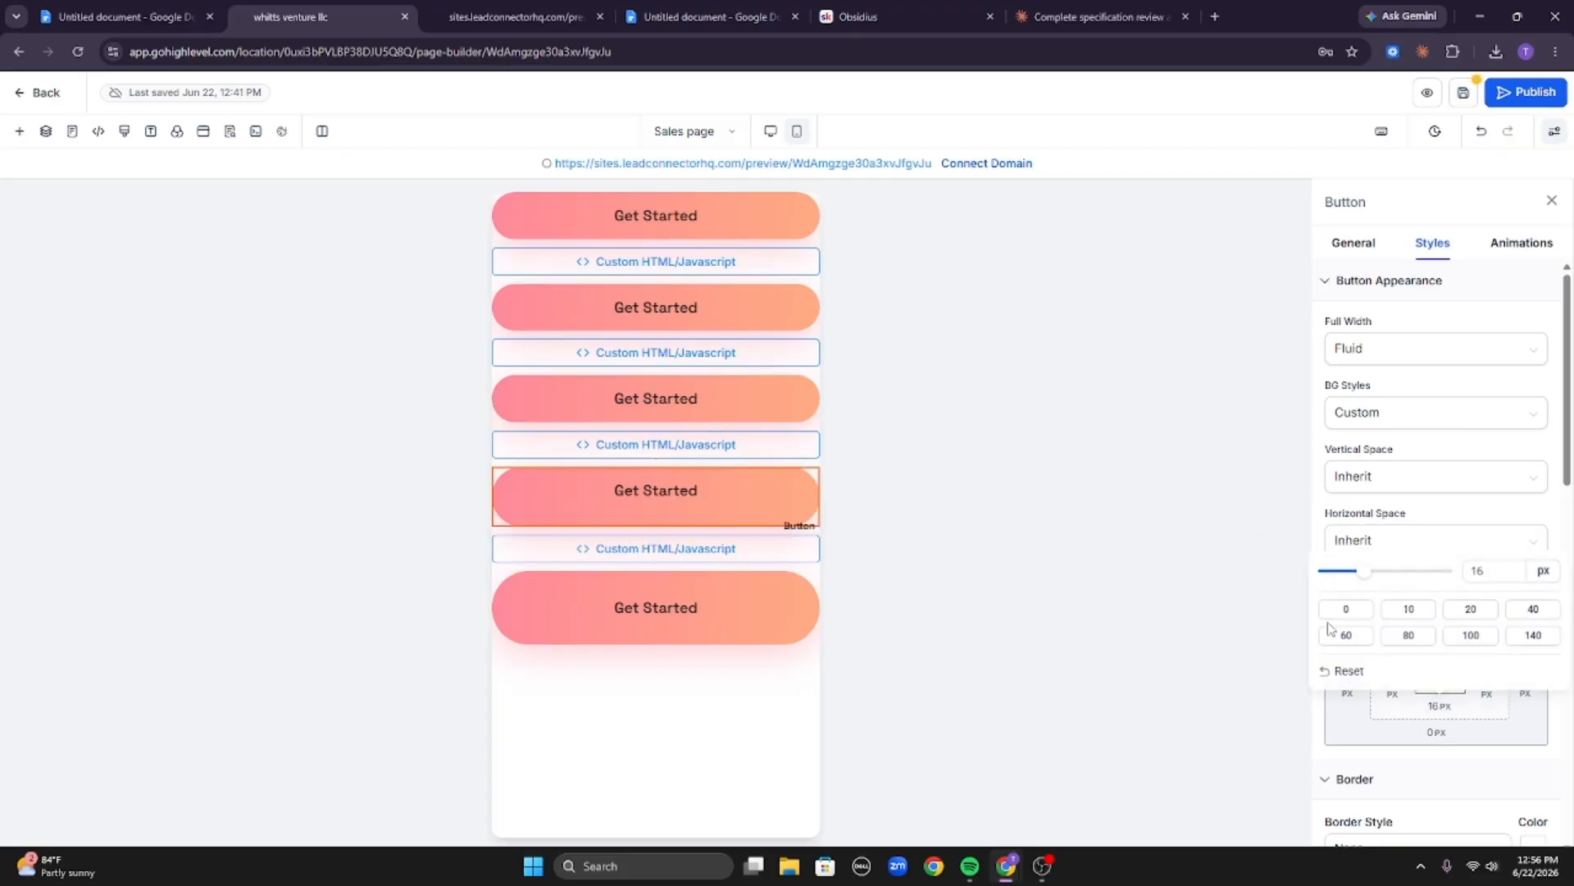
click(1346, 609)
Select the fifth button and set all four of its padding values to 0 px.
click(735, 607)
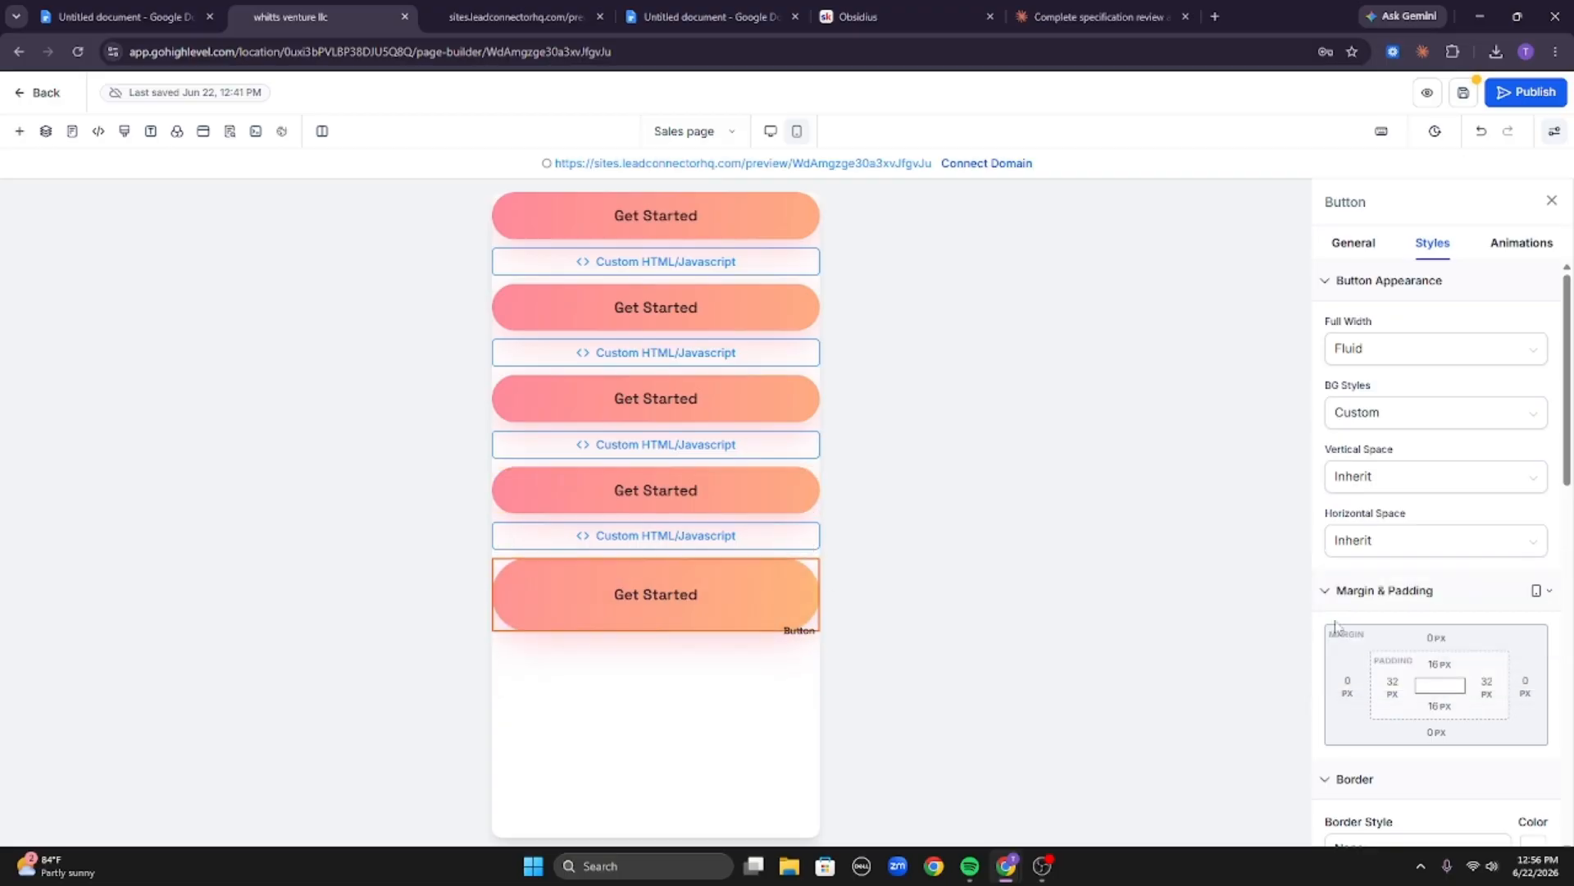
click(1440, 676)
click(1335, 742)
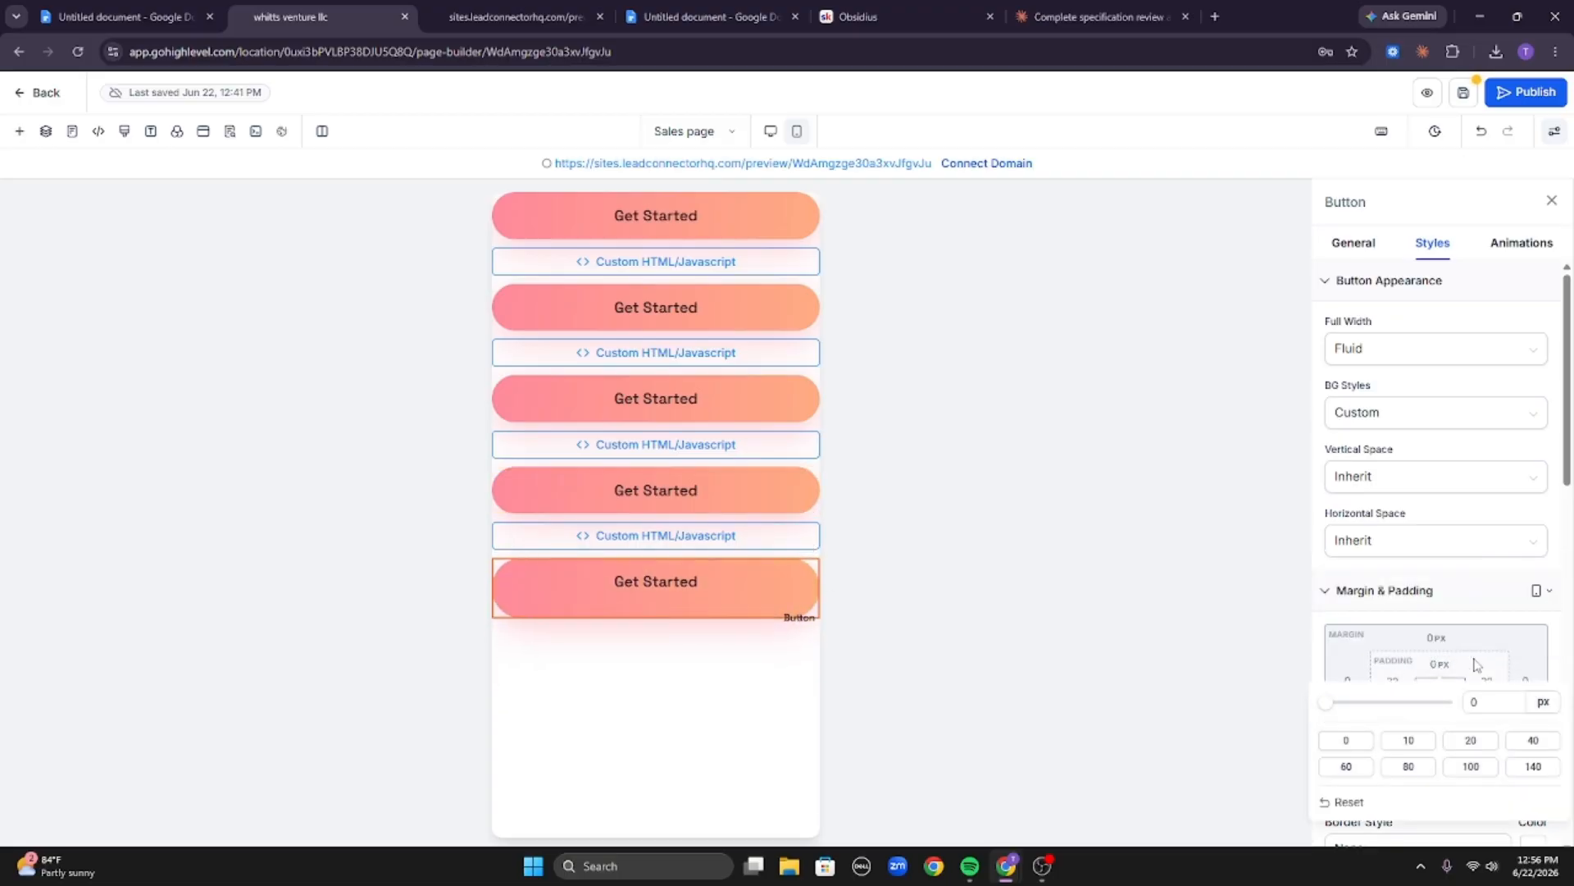
click(1485, 683)
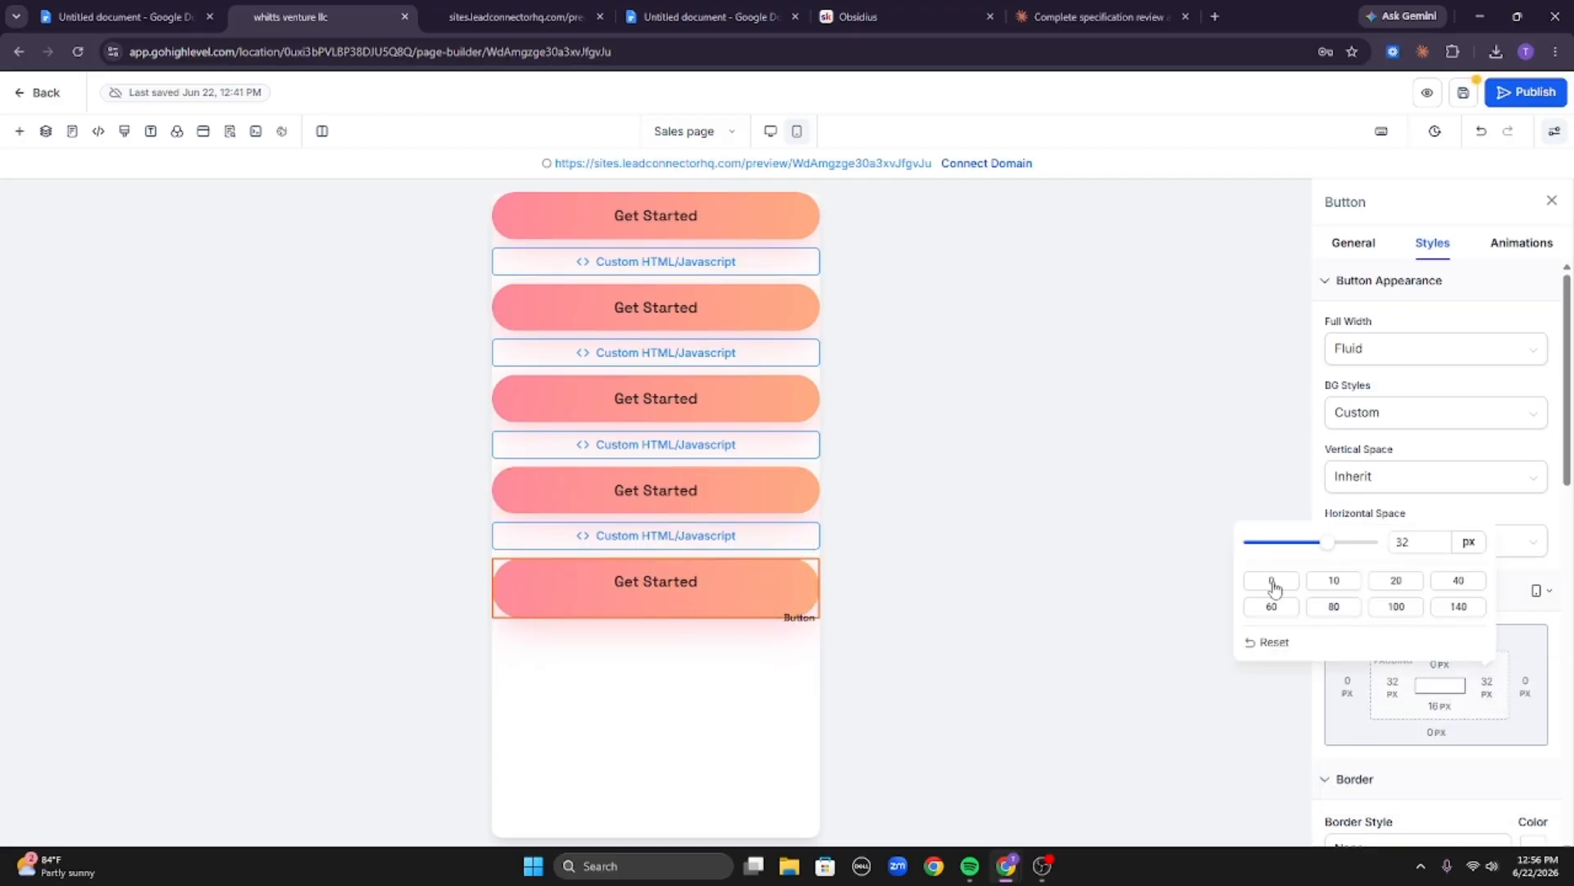
click(1272, 581)
click(1392, 685)
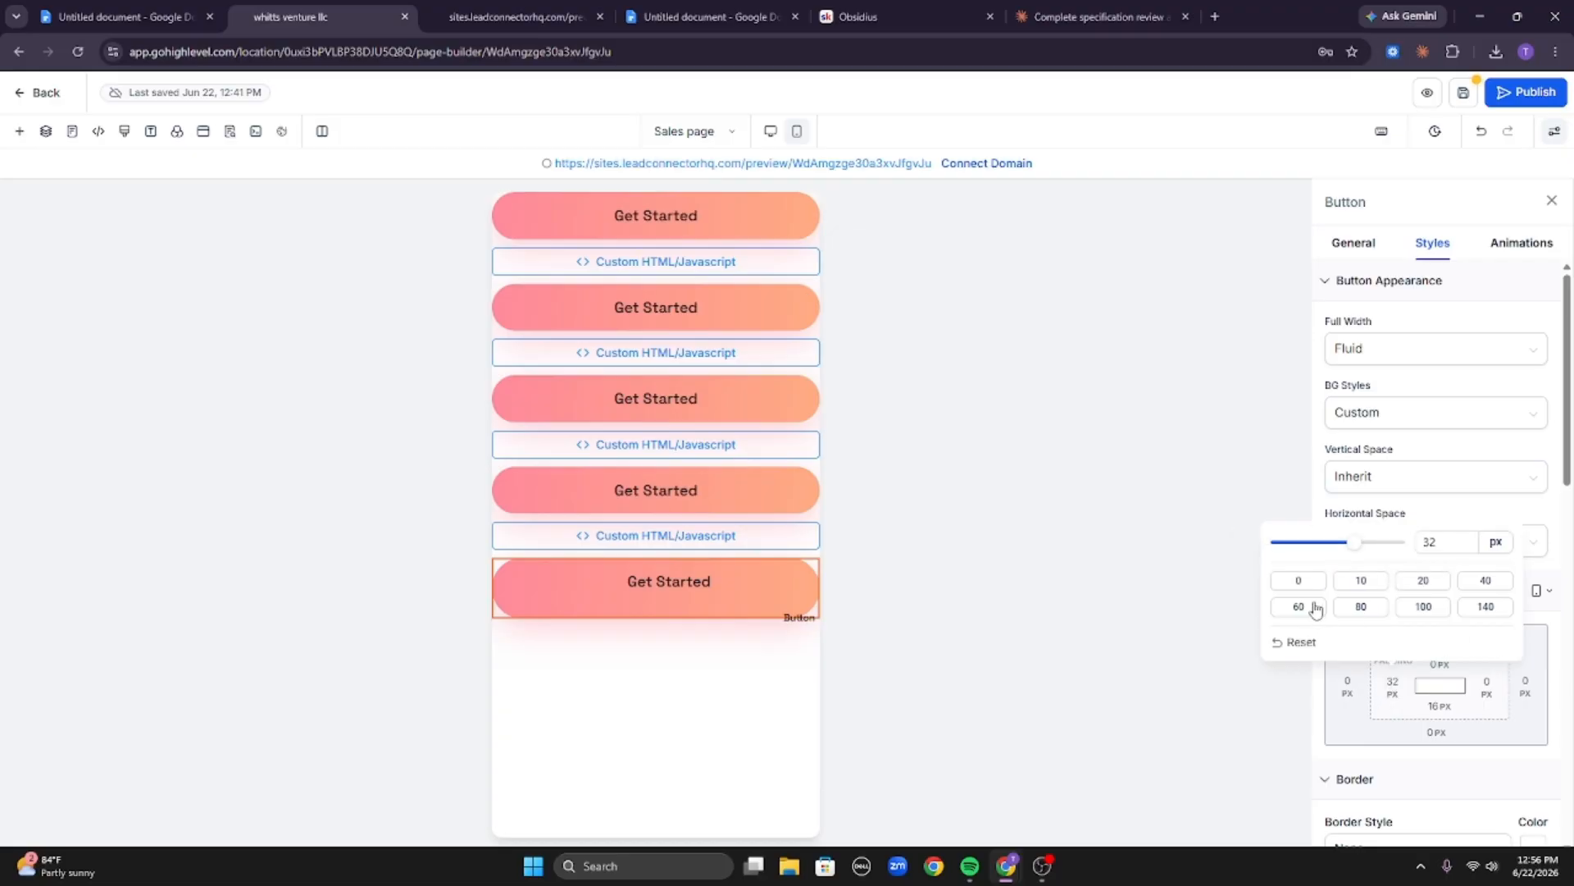
click(1299, 580)
click(1440, 705)
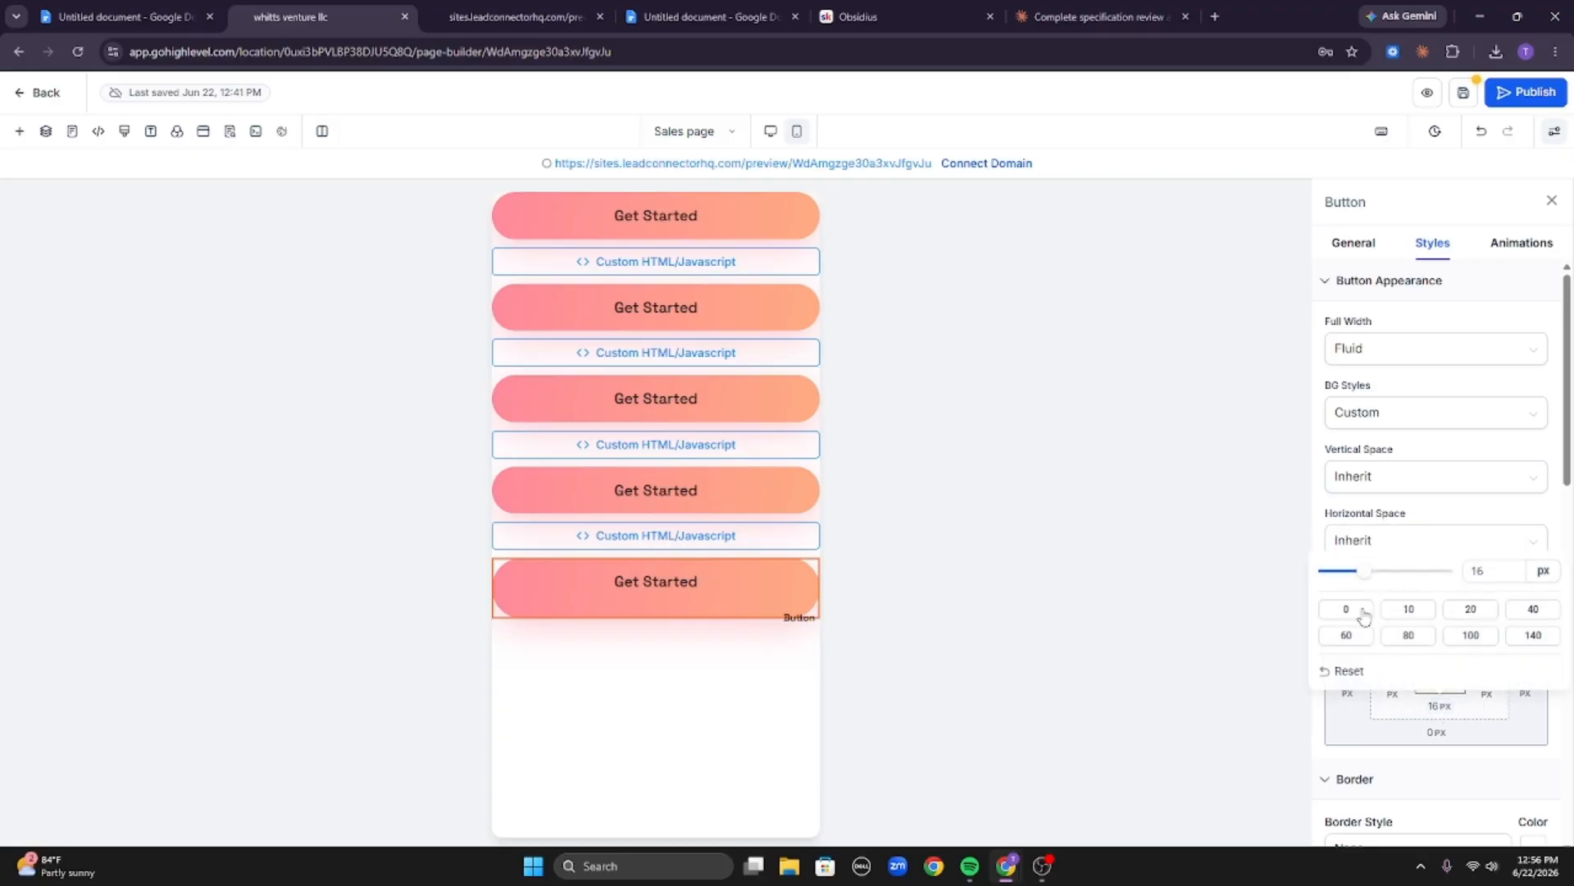
click(1346, 609)
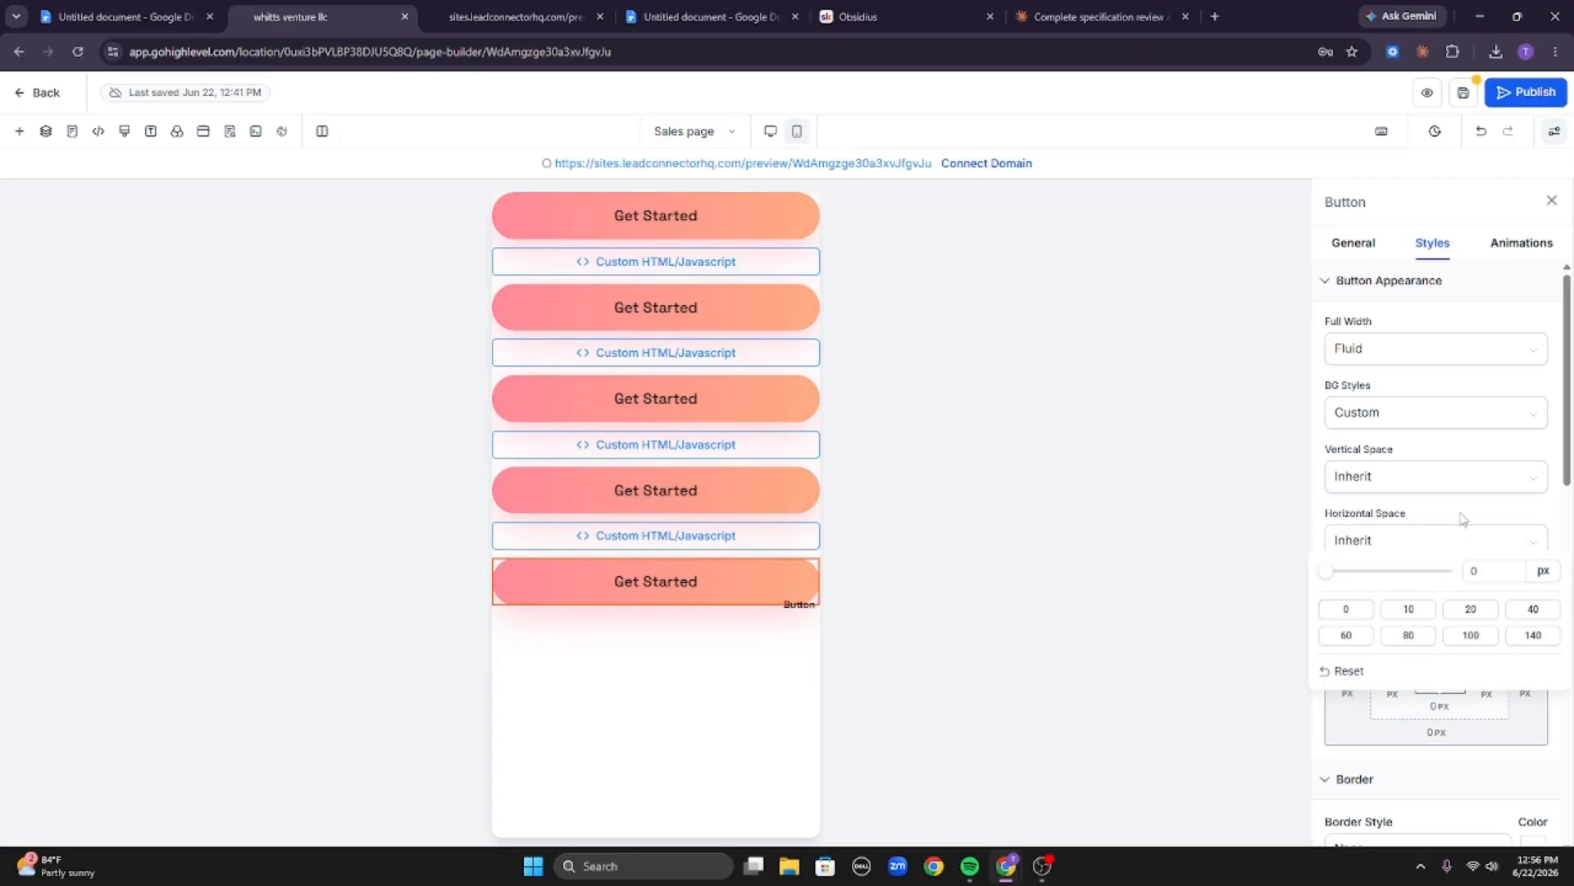
click(1464, 518)
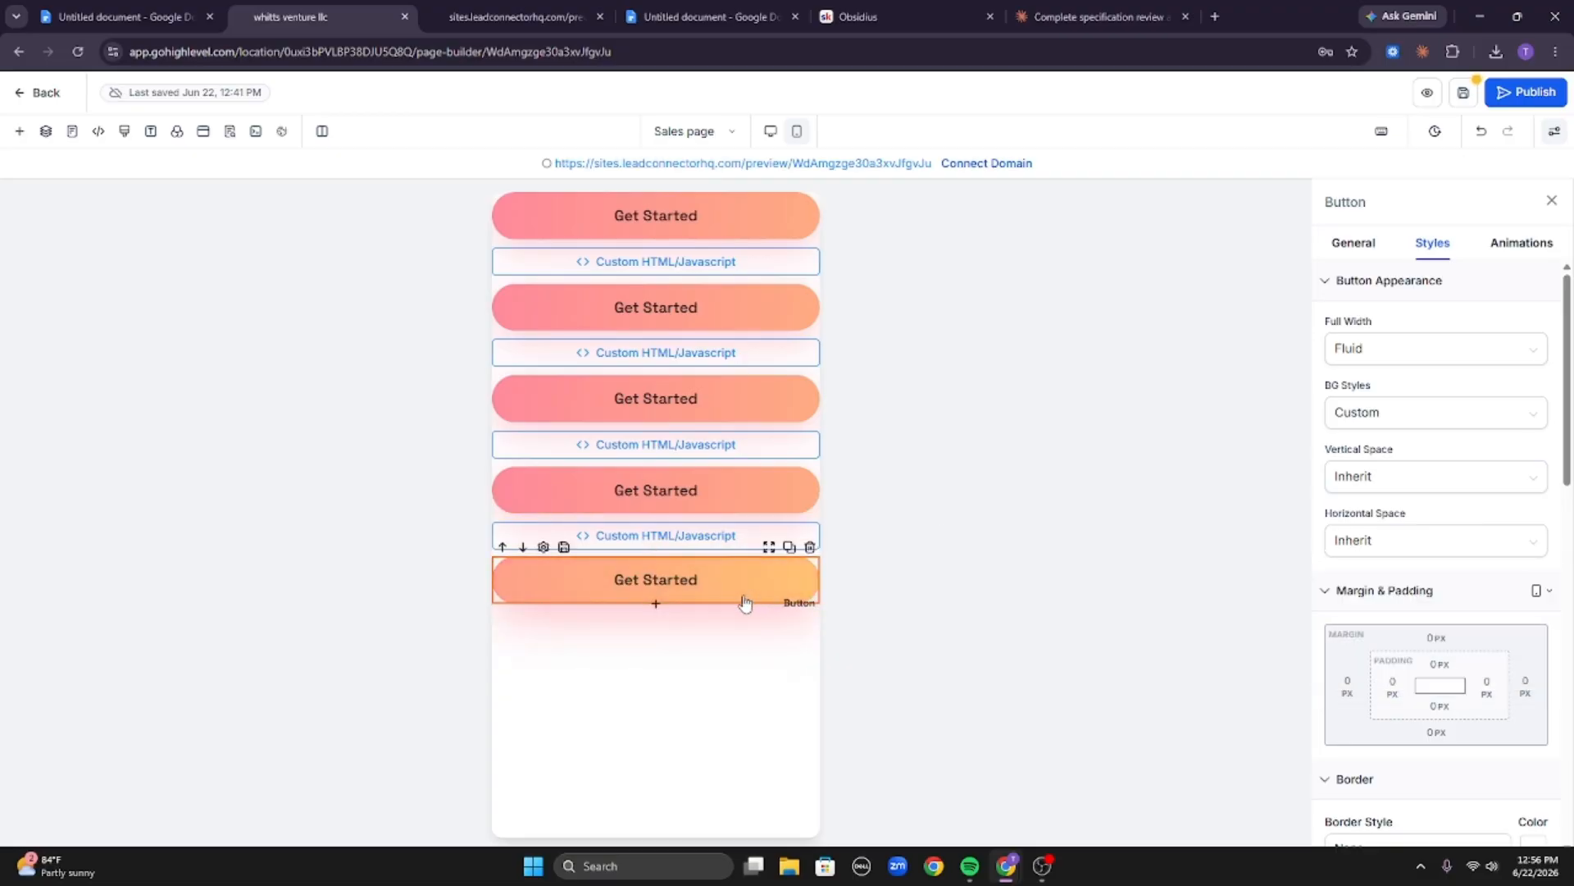
Review the live preview and scroll through Claude's sales page preview to compare the button wording.
click(654, 215)
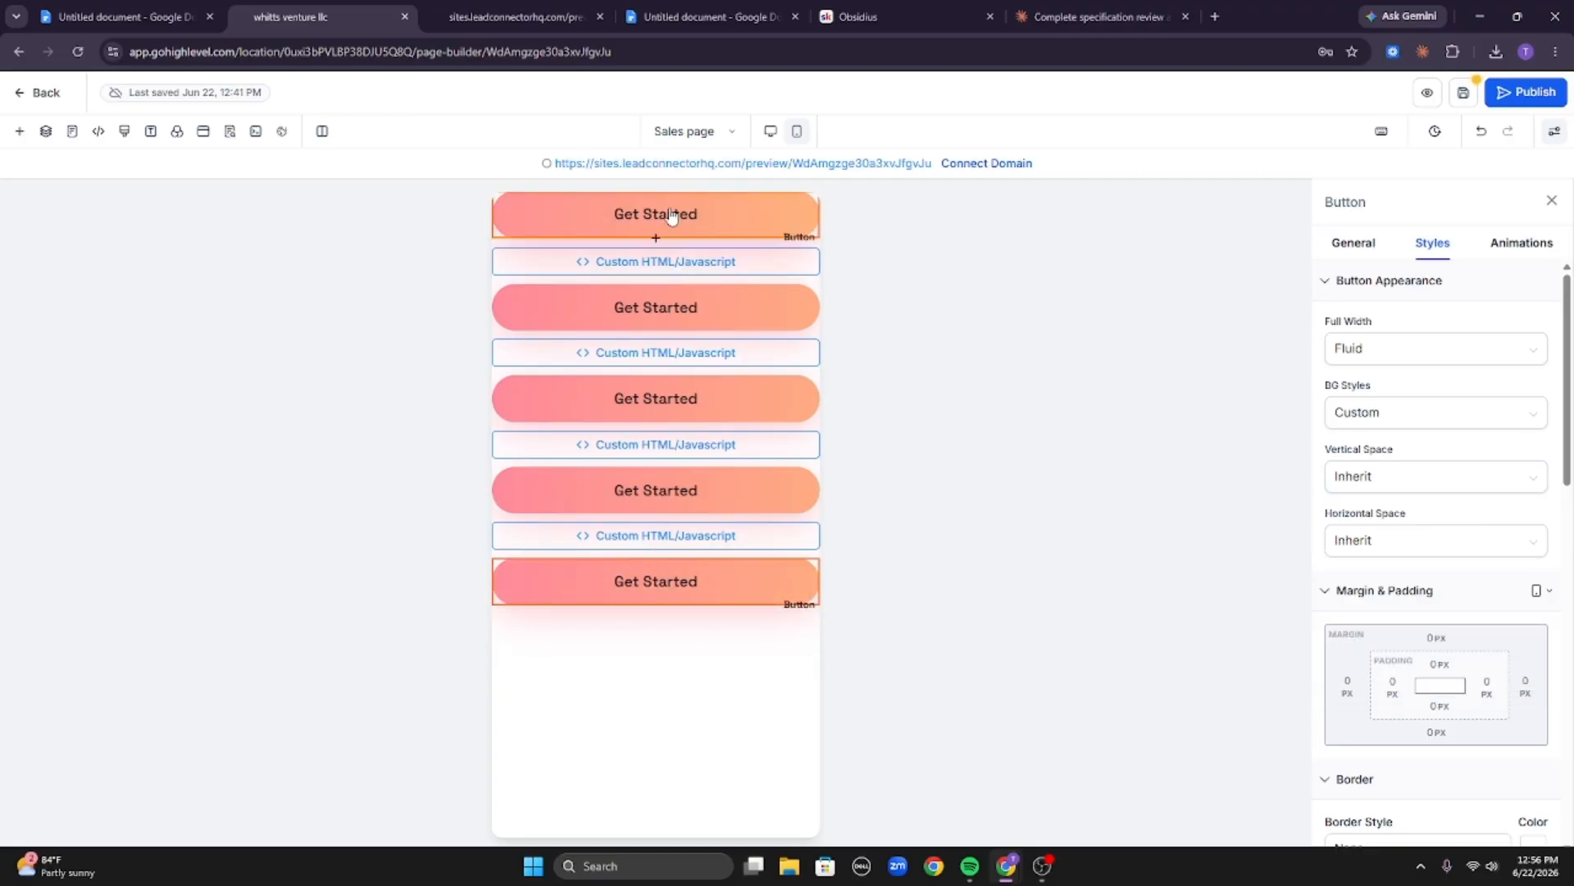
click(574, 16)
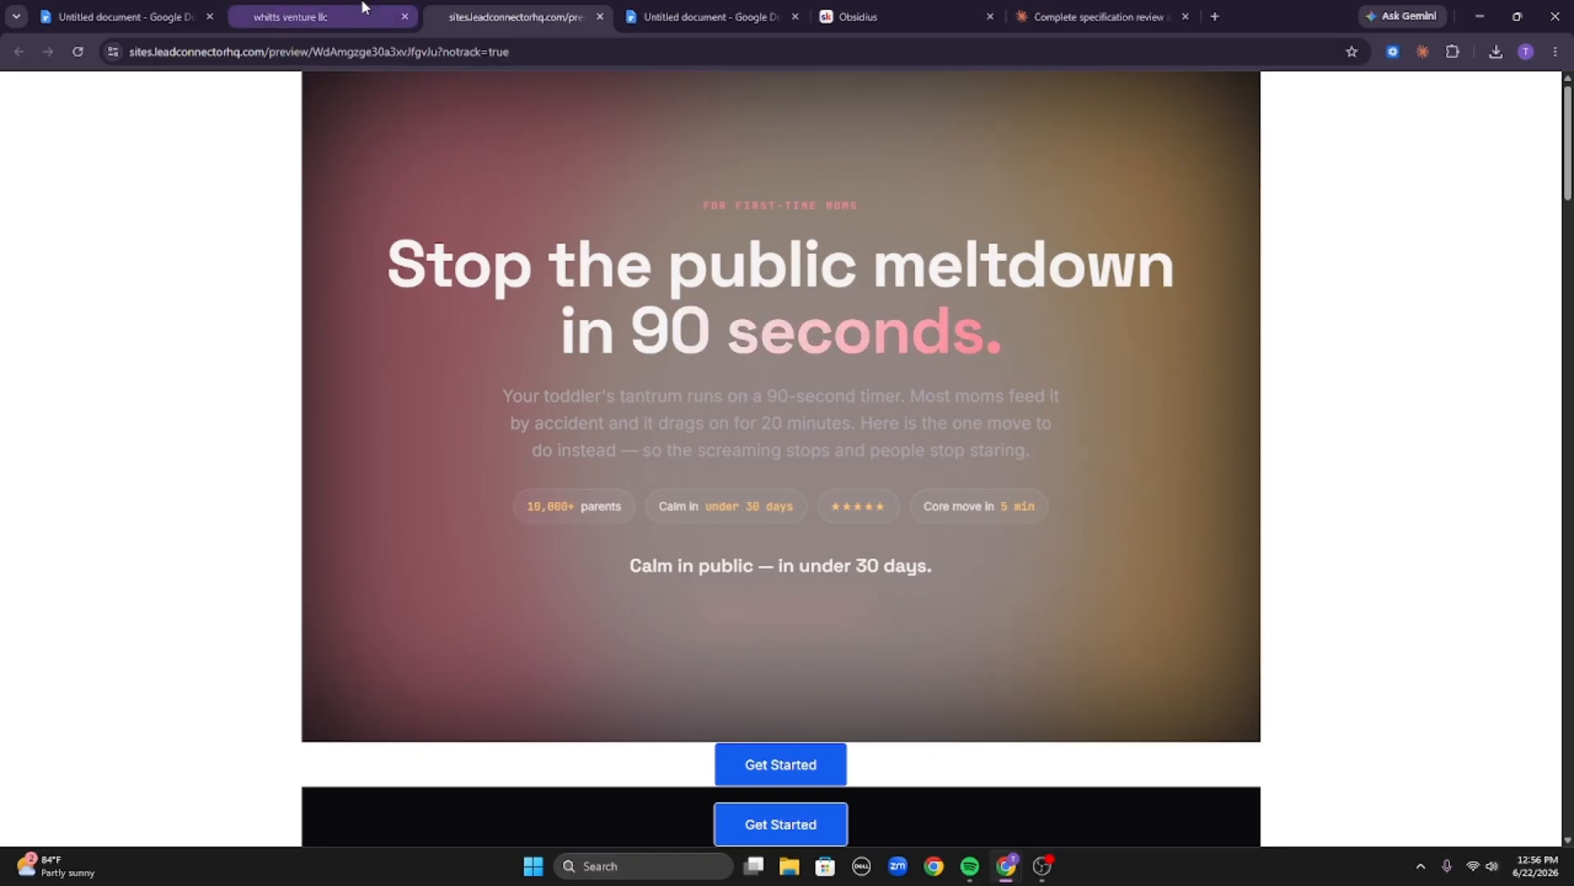
click(601, 18)
click(921, 19)
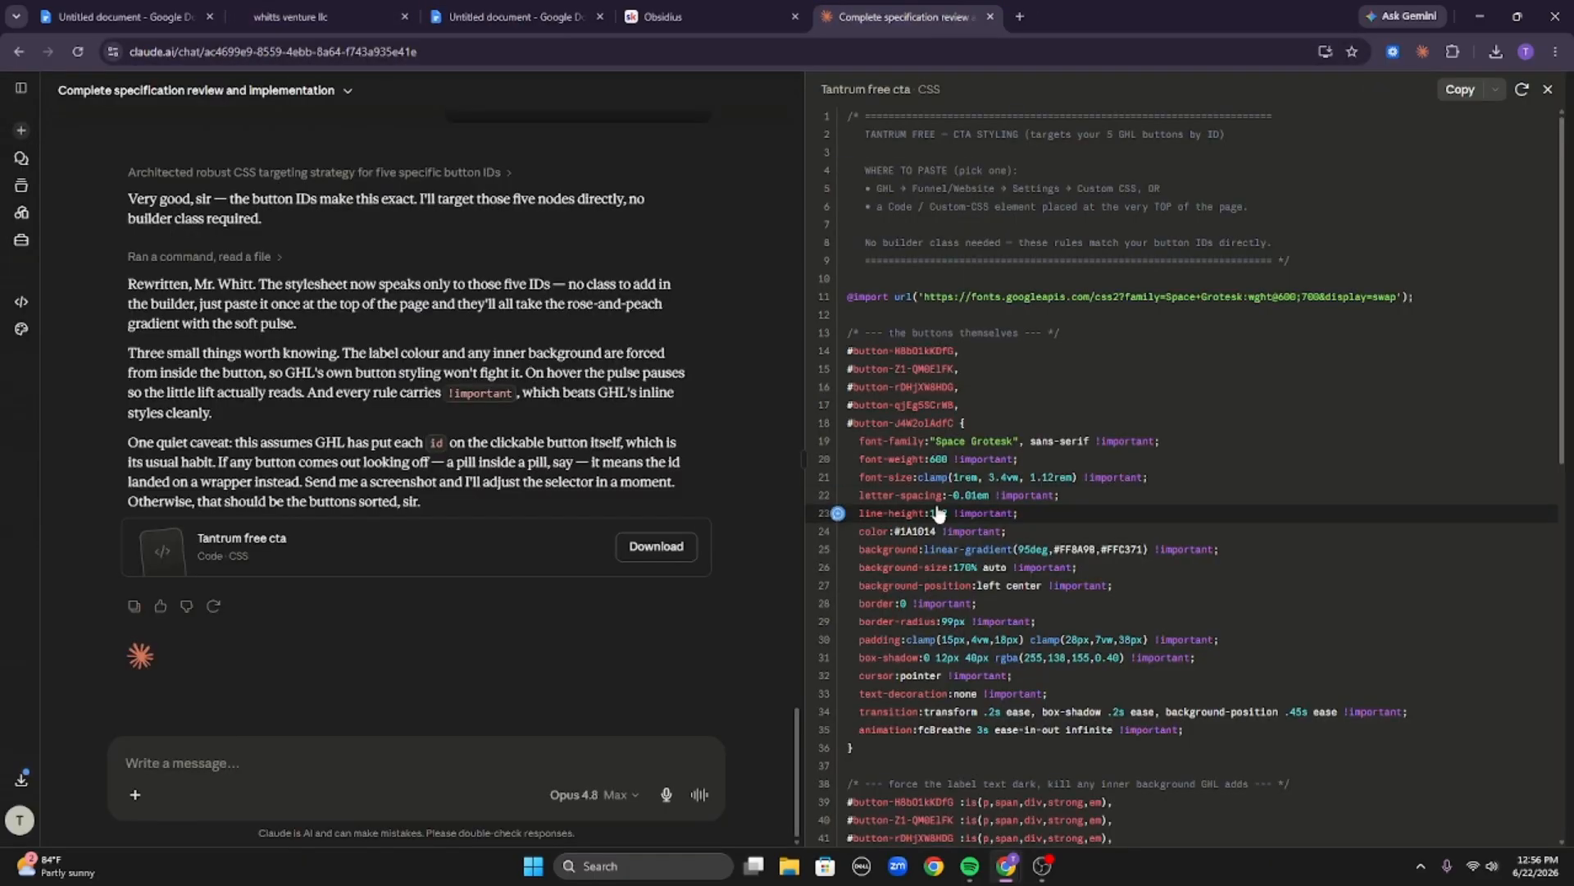
scroll(484, 421, up, 10)
scroll(515, 397, down, 10)
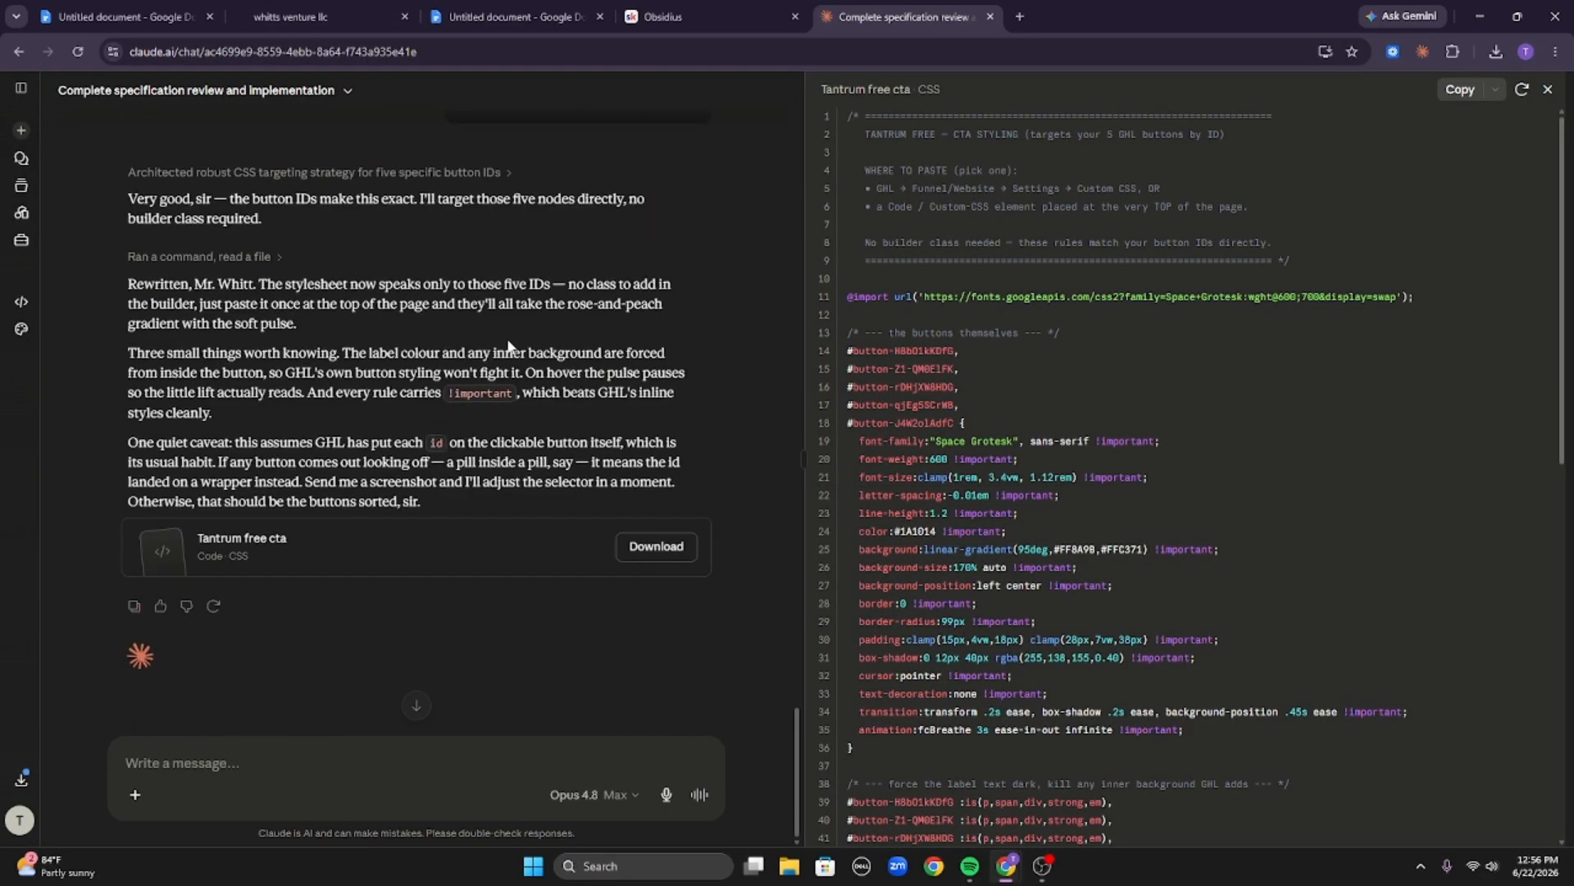
scroll(530, 331, up, 10)
scroll(530, 331, up, 5)
click(530, 353)
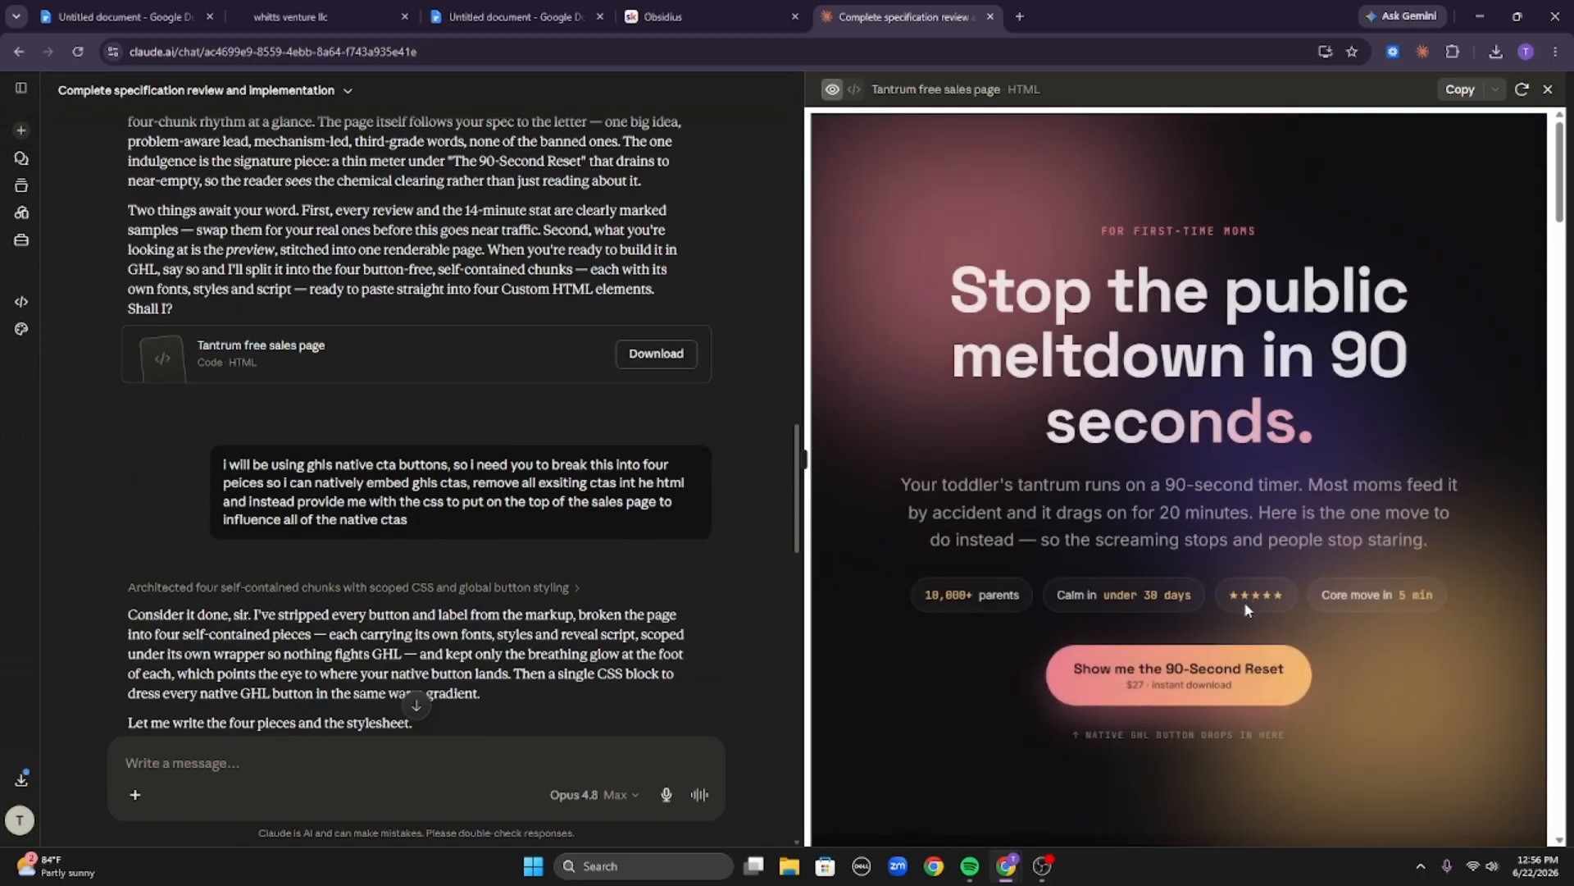
scroll(1244, 603, down, 2)
scroll(1259, 500, down, 20)
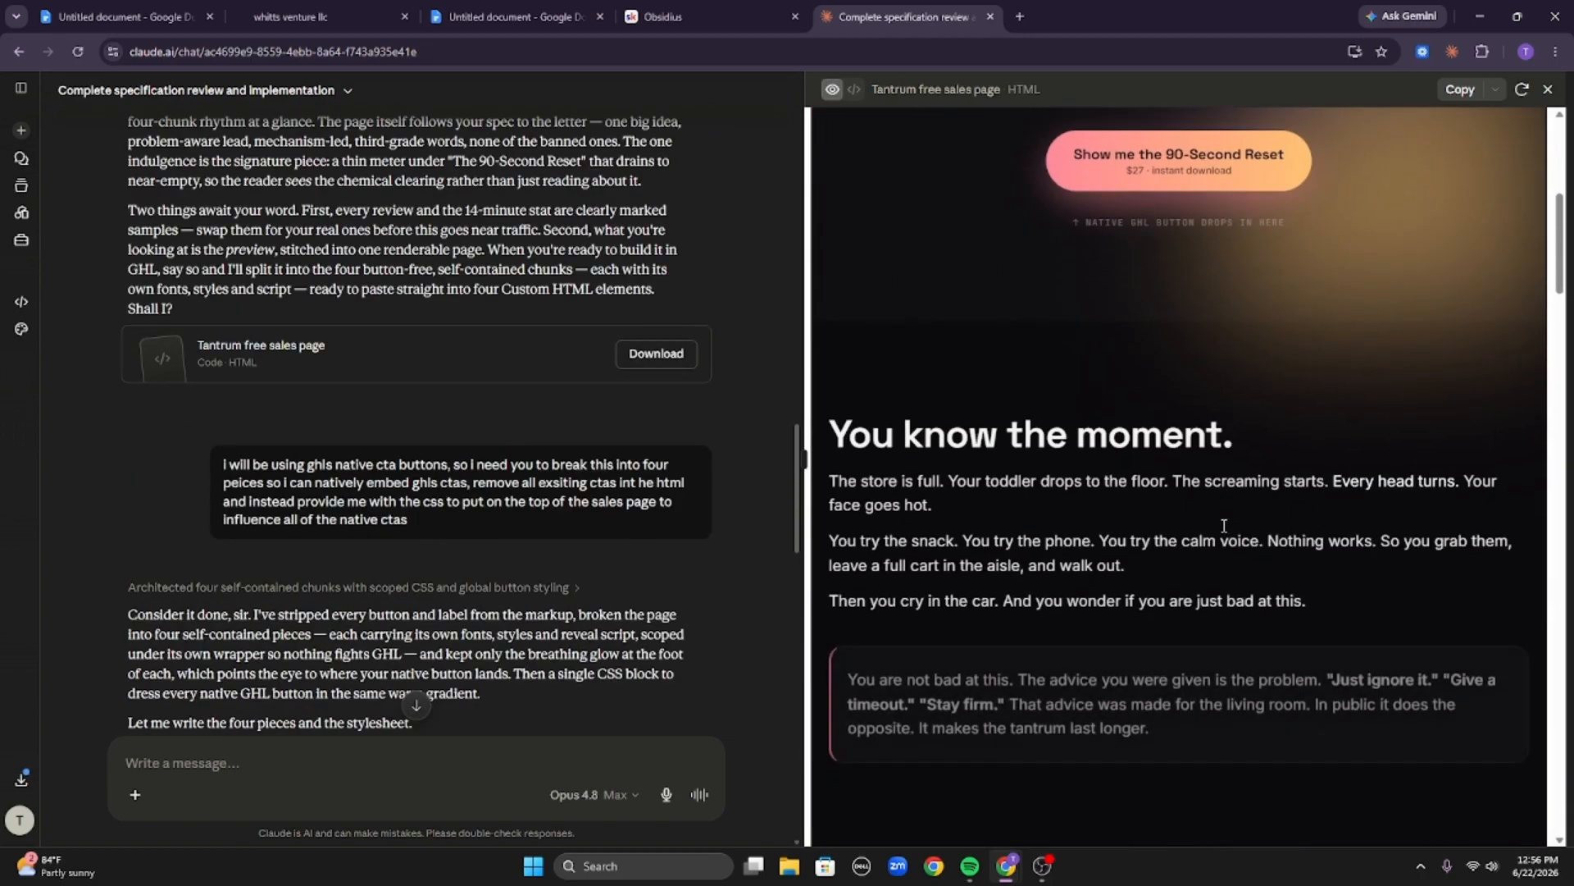
scroll(1258, 500, down, 15)
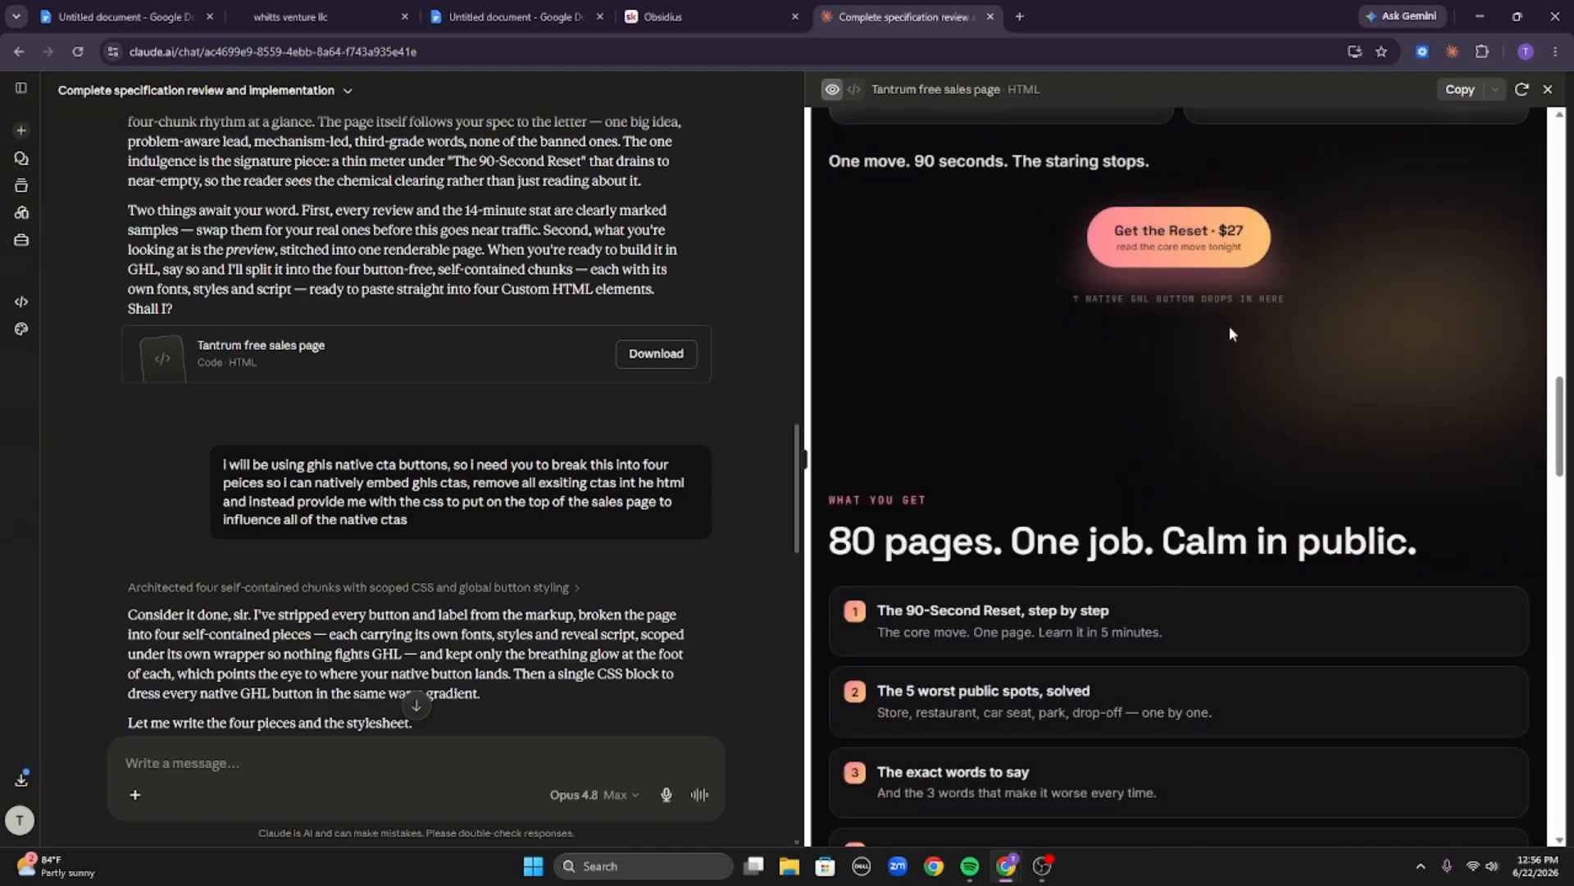
scroll(1217, 365, down, 6)
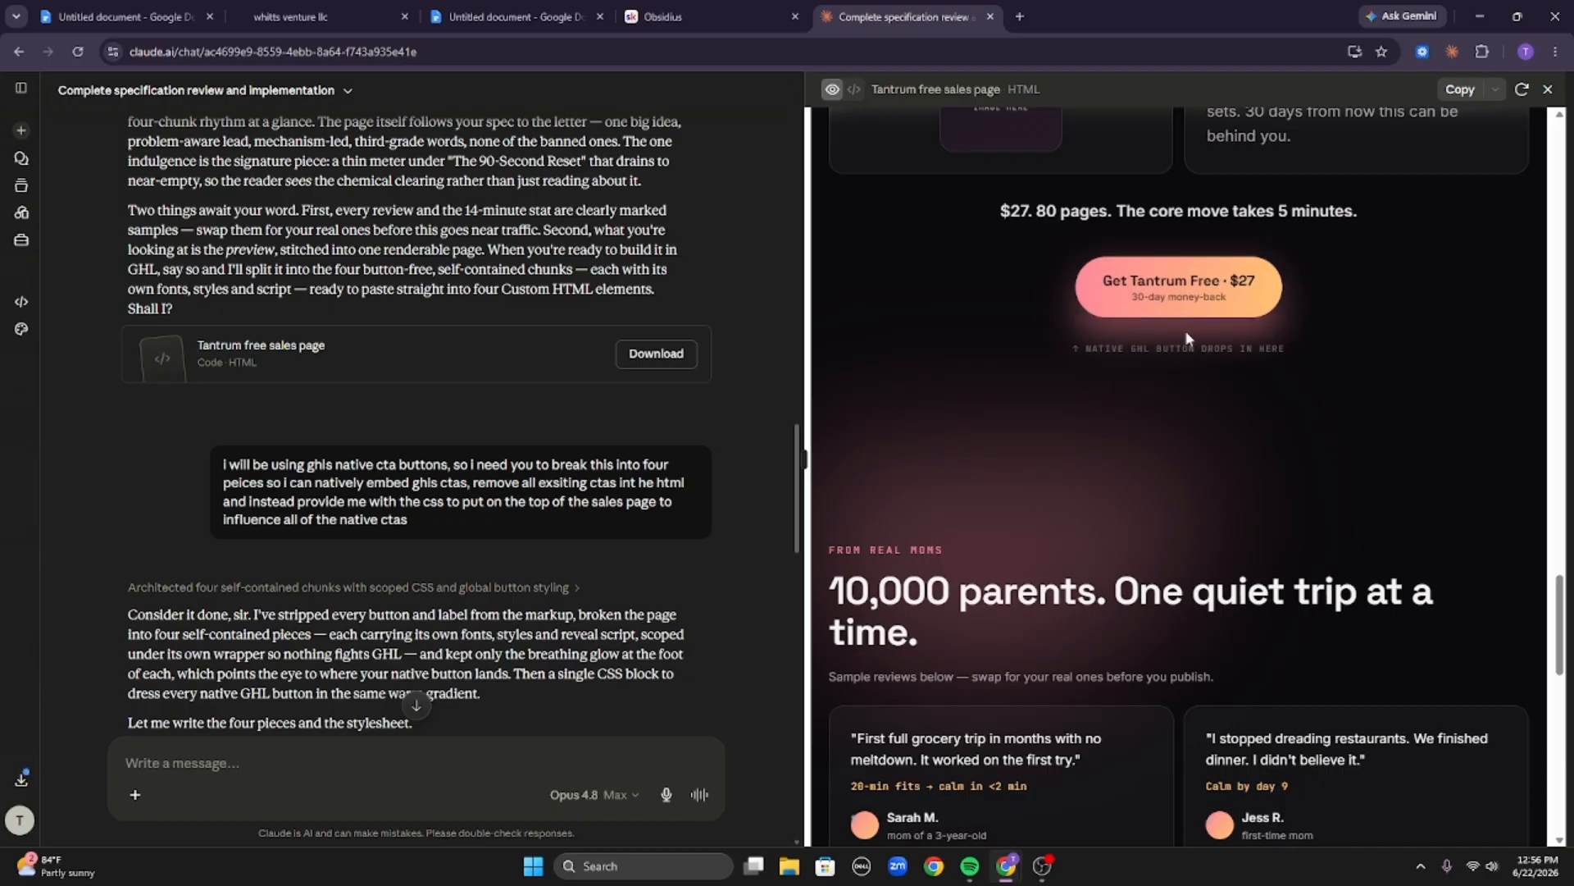
click(320, 17)
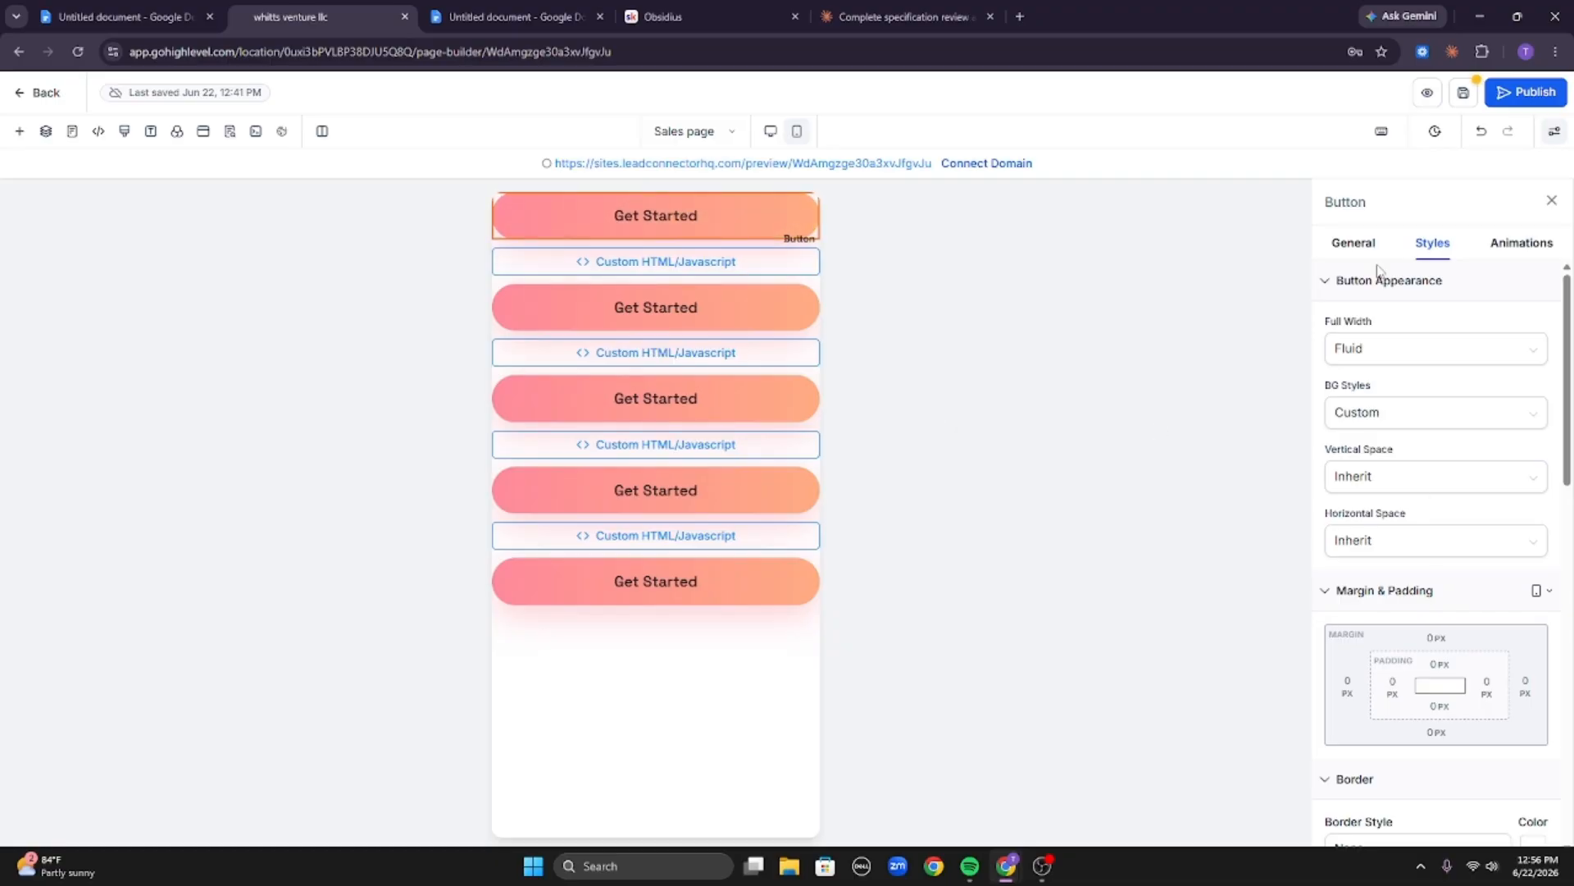
Set the first button's text to "Get Tantrum Free $27".
click(1353, 243)
double_click(1443, 425)
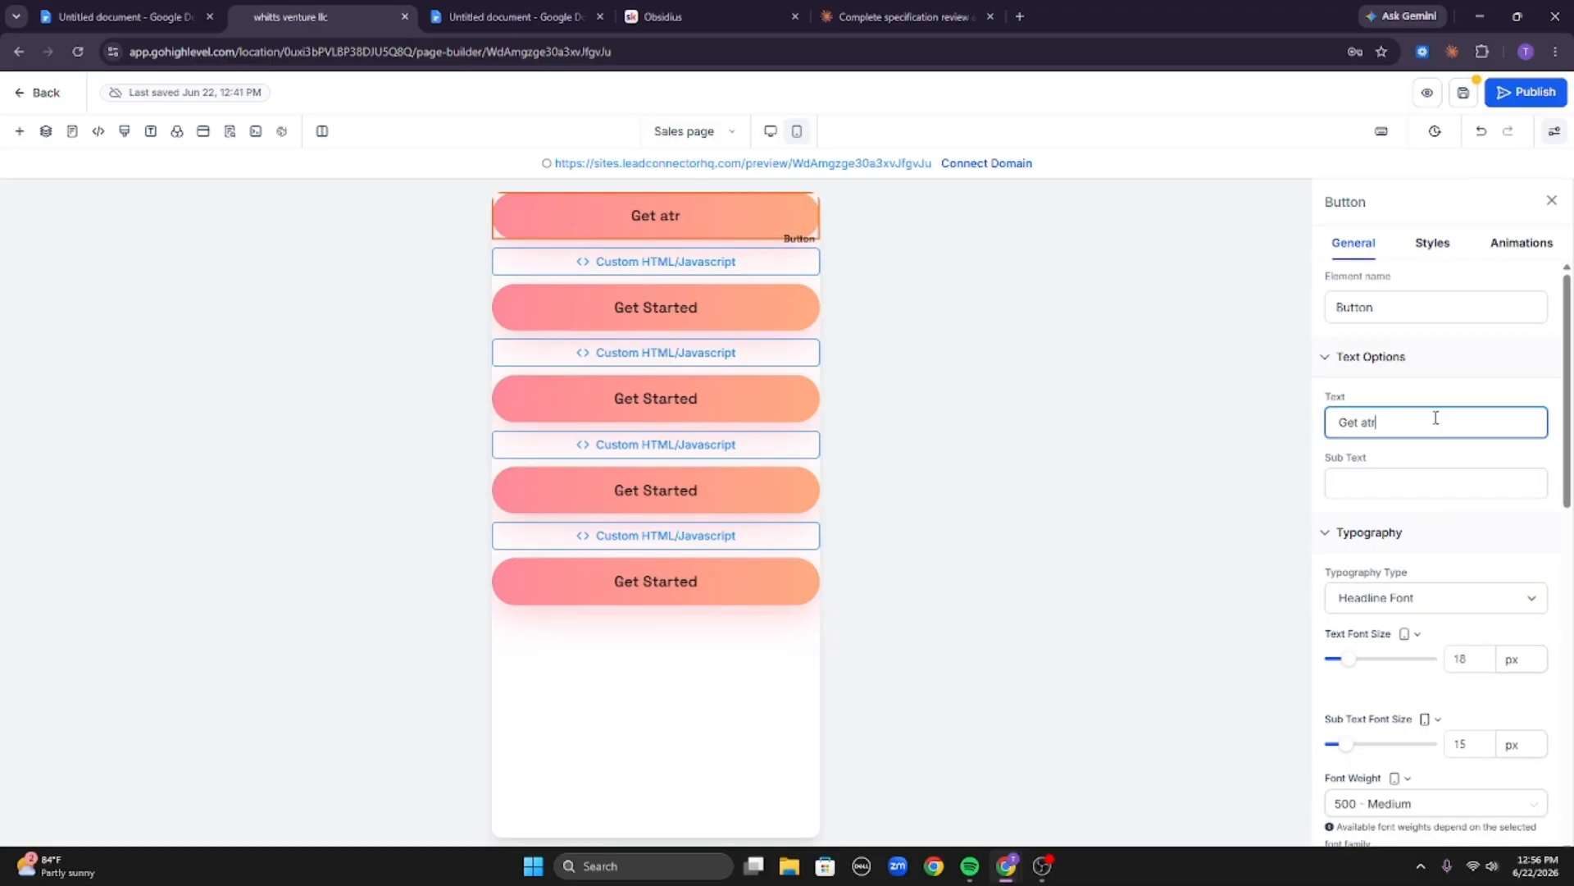
text(a)
key(BackSpace)
text(Ta)
key(BackSpace)
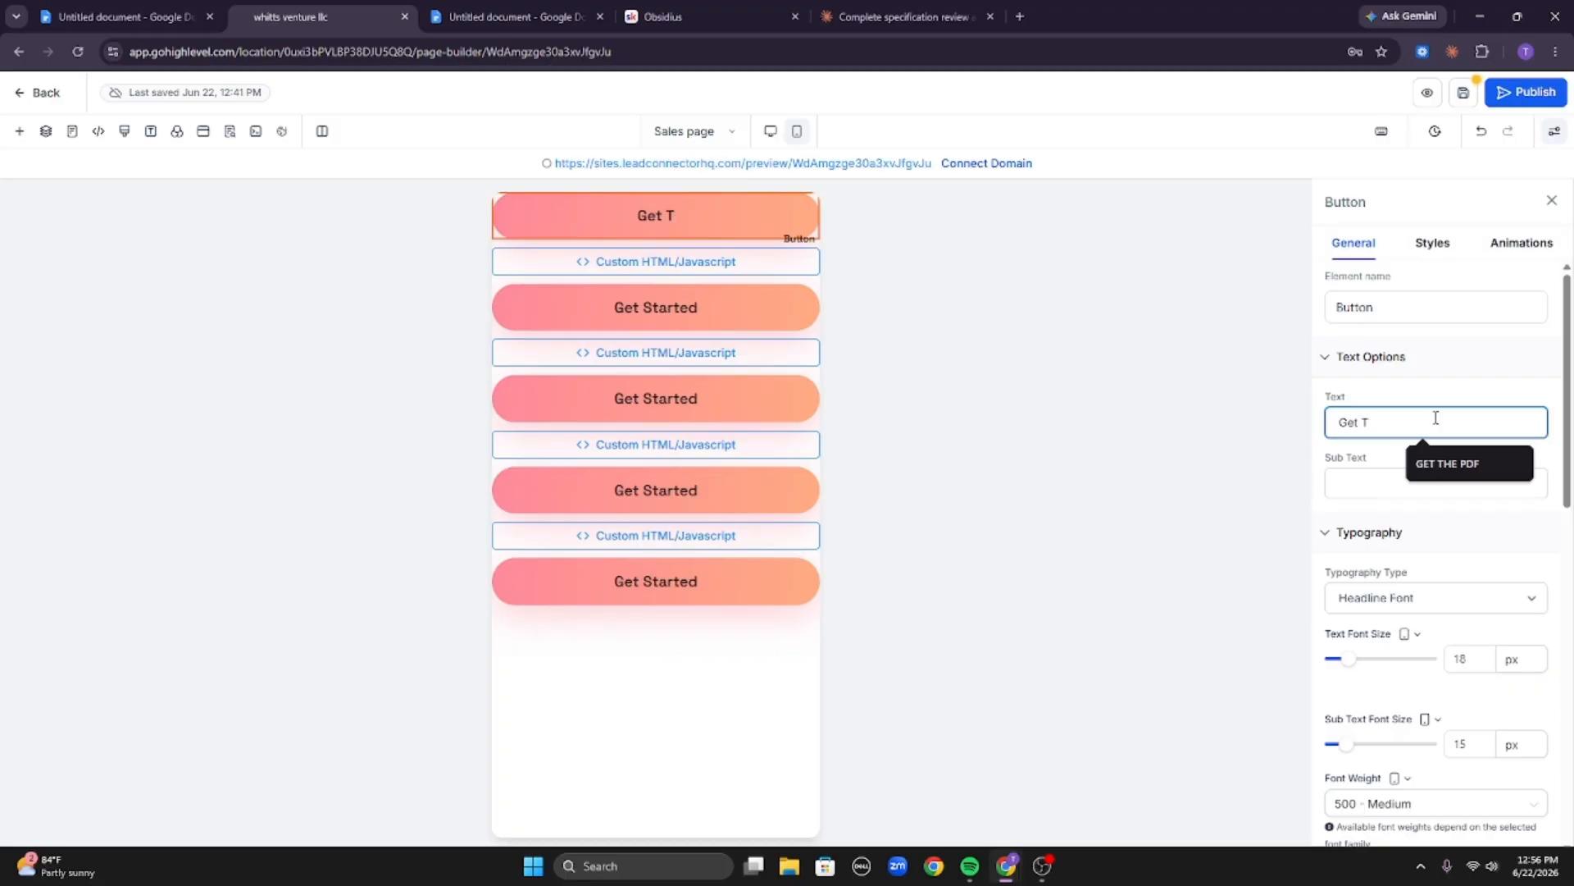
text(antrum Free)
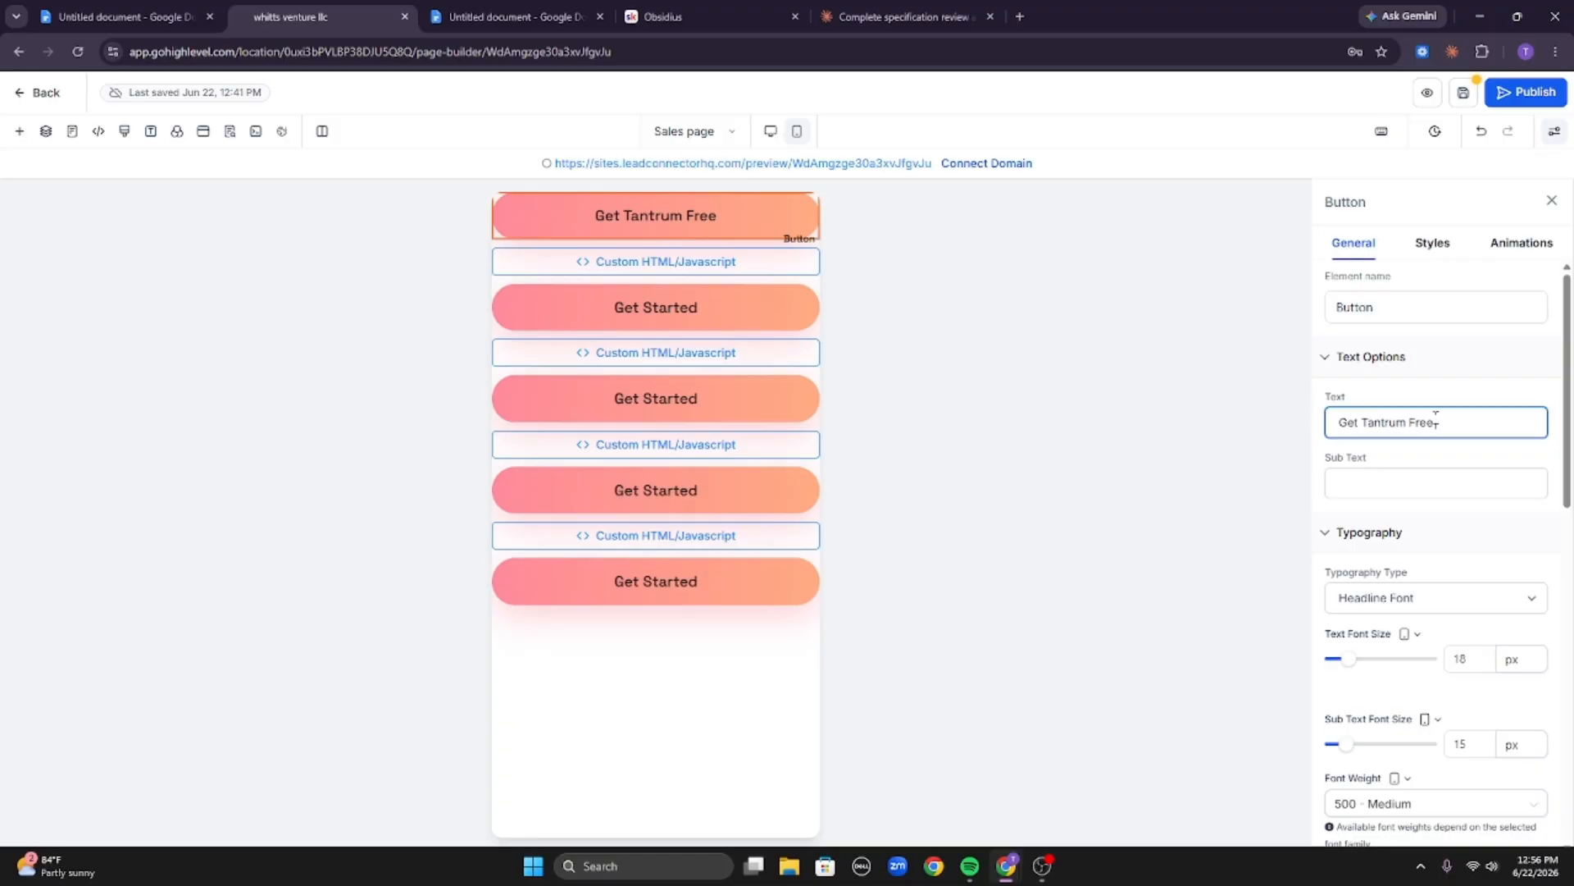
text( $27)
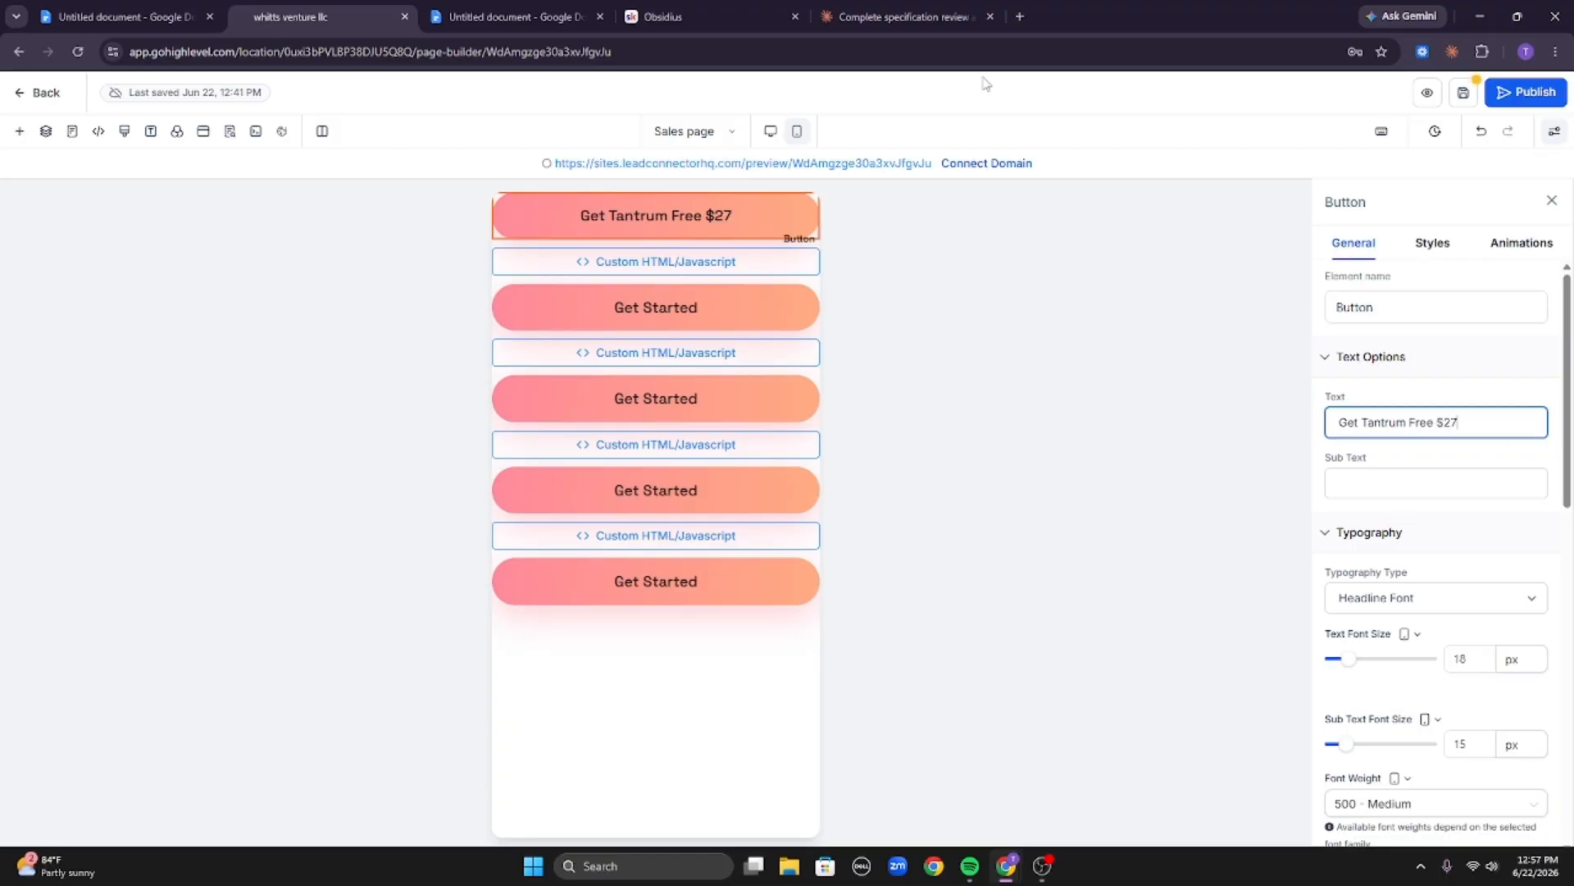
Give the first button the sub text "30 money back promise" and copy it.
click(1434, 491)
text(30 money)
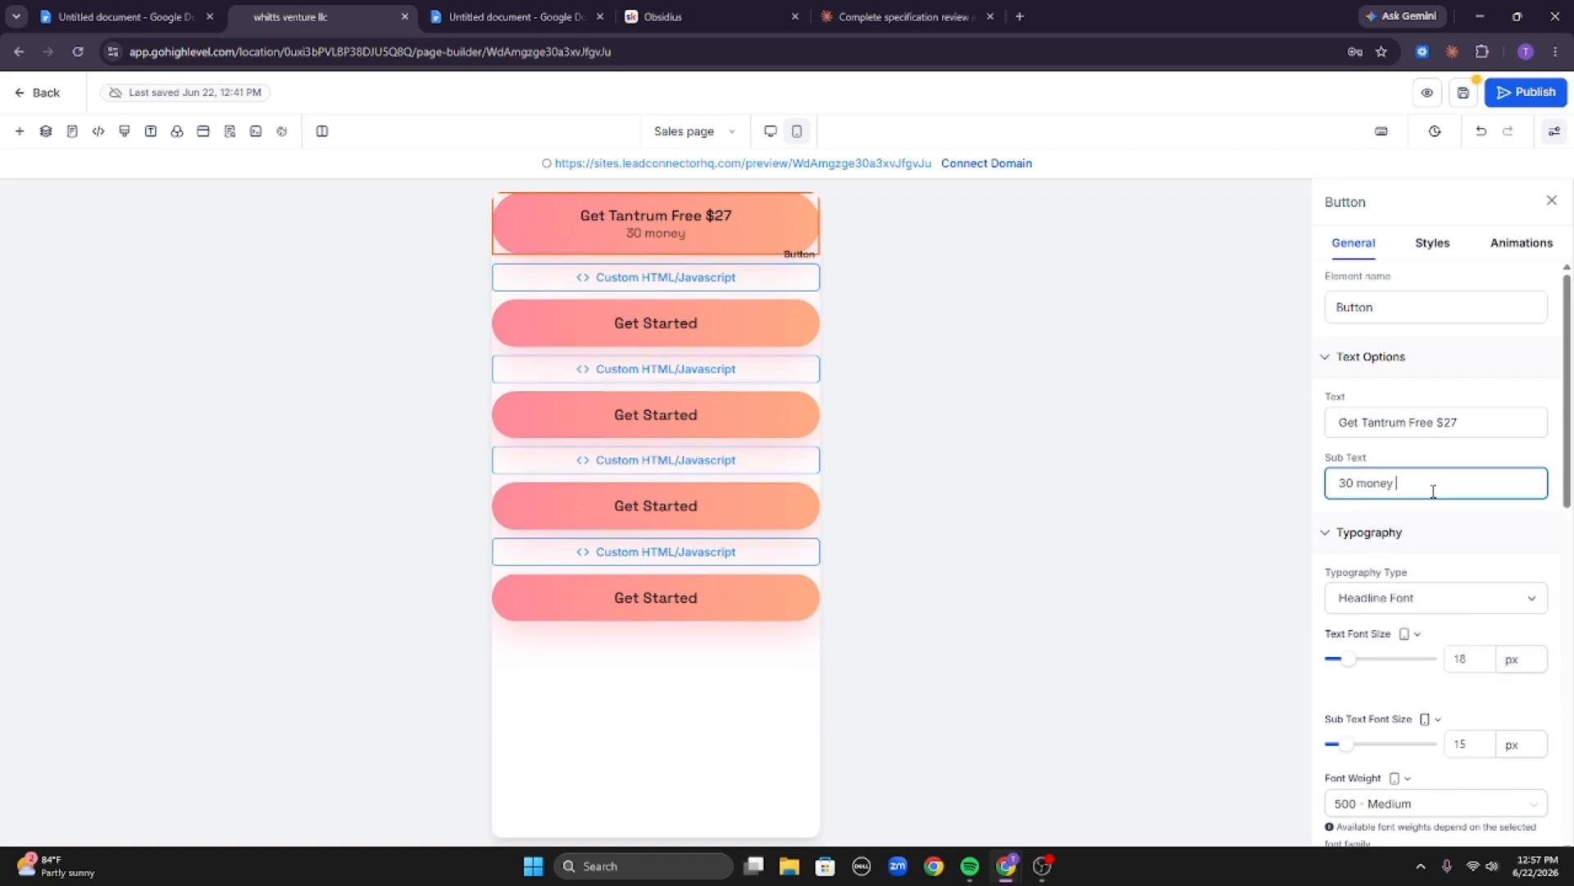
text(promist)
drag(1440, 490, 1258, 475)
key(ctrl+c)
Paste the "30 money back promise" sub text into the second, third, fourth and fifth buttons.
click(714, 332)
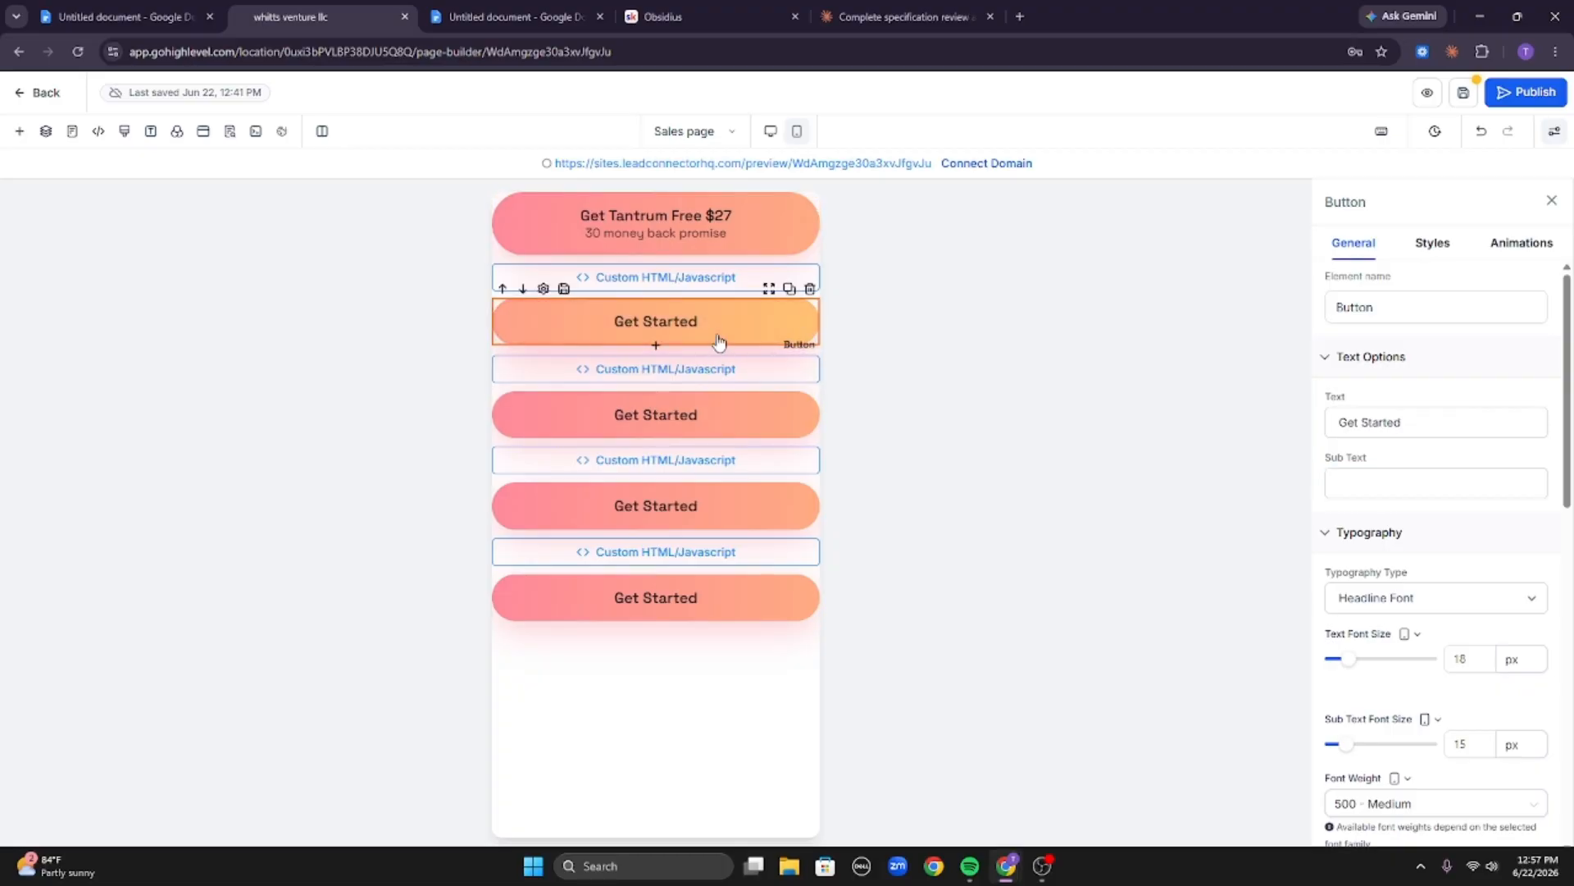
click(1525, 484)
key(ctrl+v)
click(667, 431)
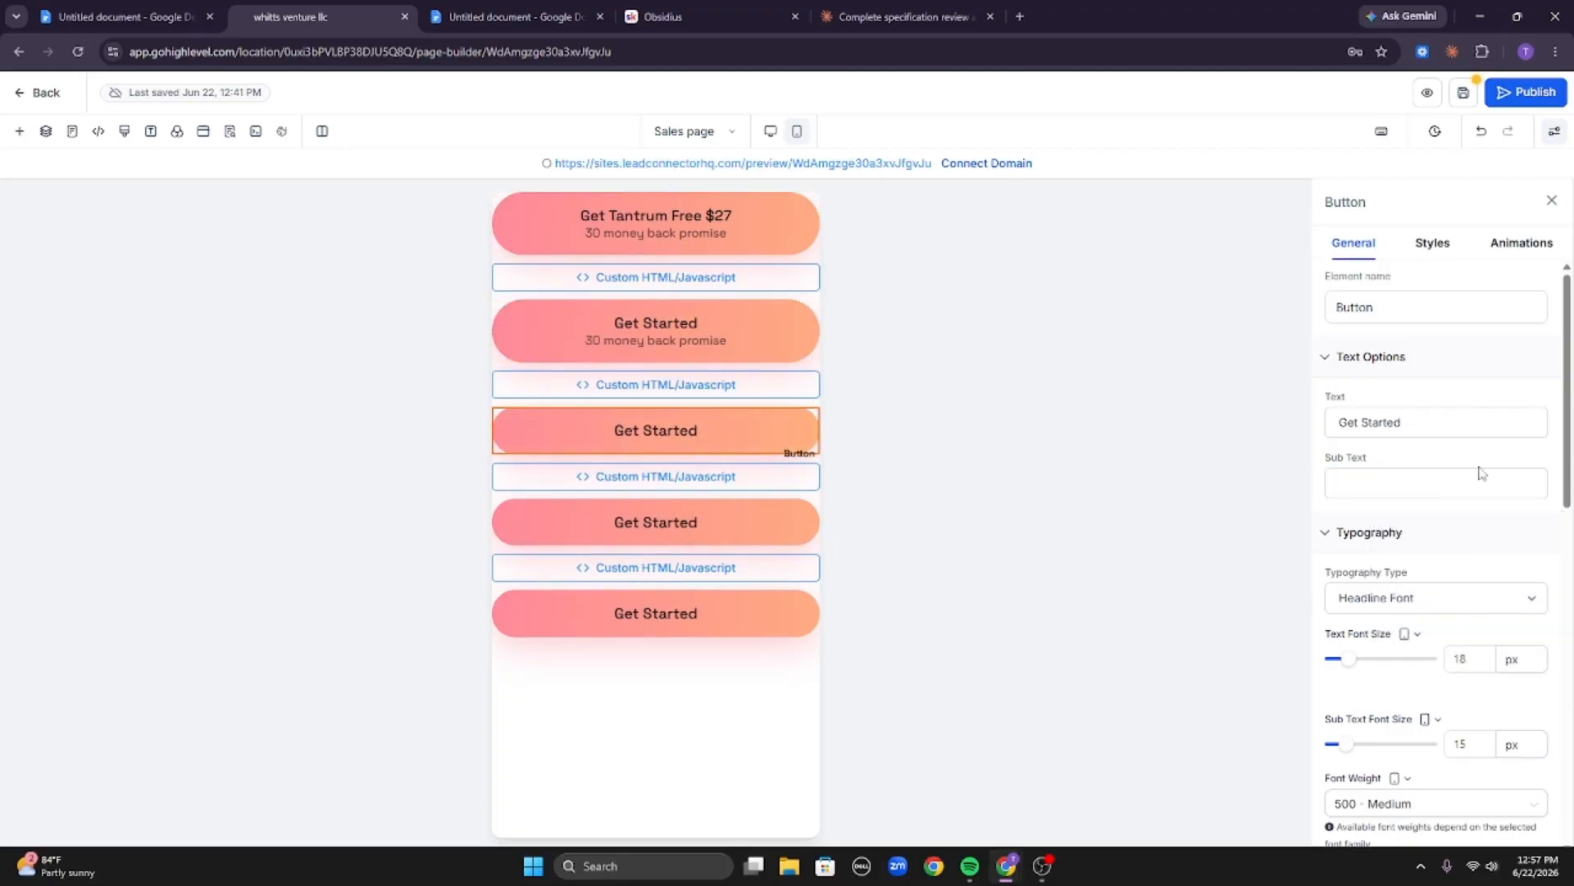
click(1480, 484)
key(ctrl+v)
click(656, 537)
click(1435, 484)
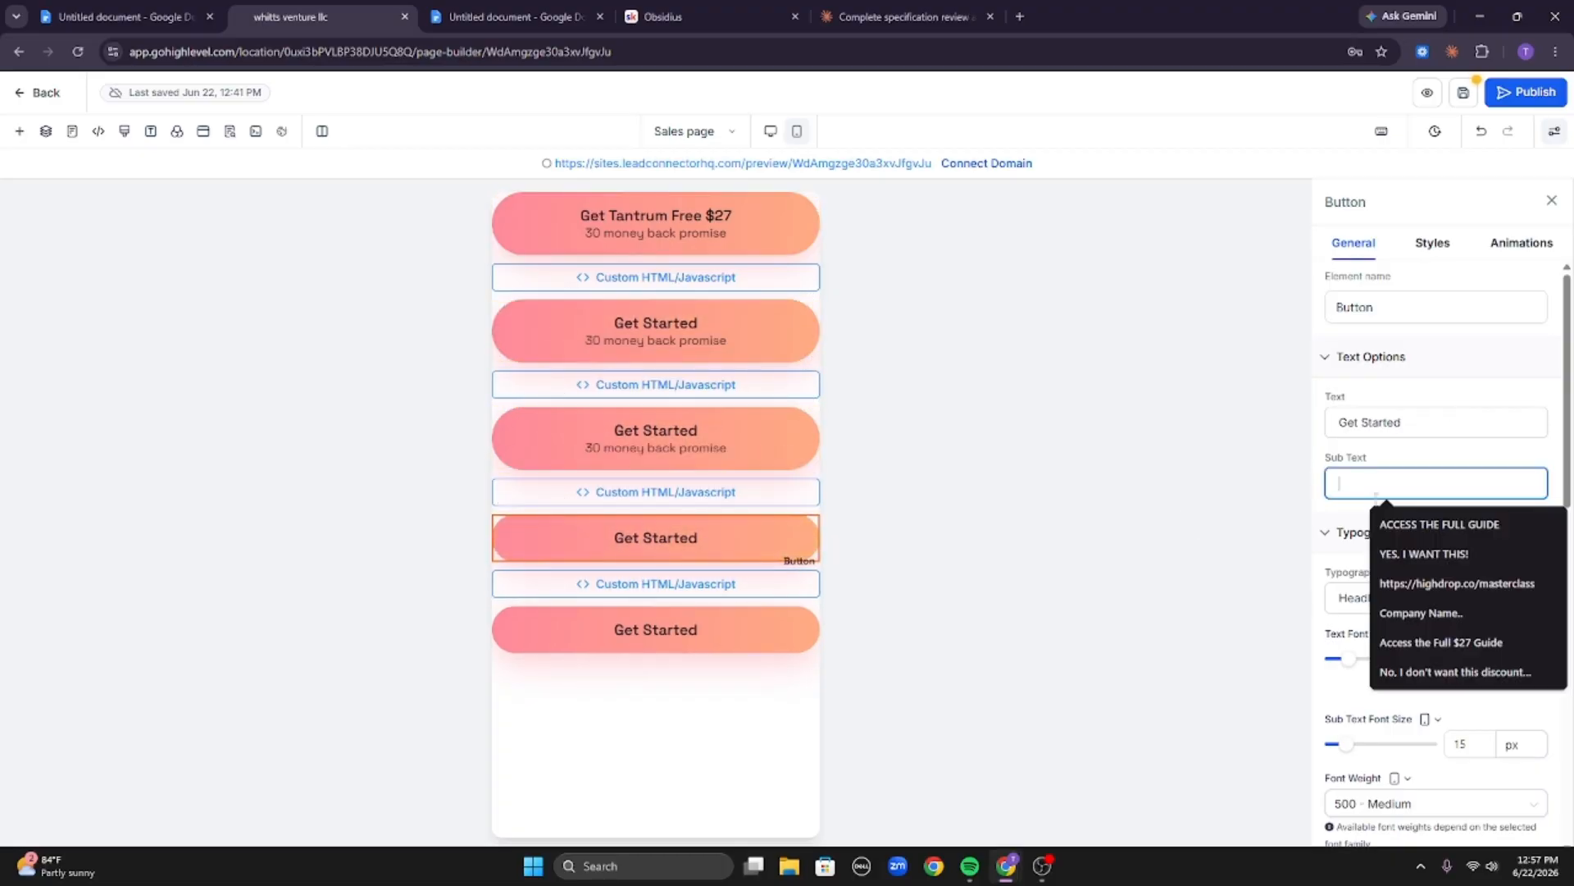
key(ctrl+v)
click(738, 647)
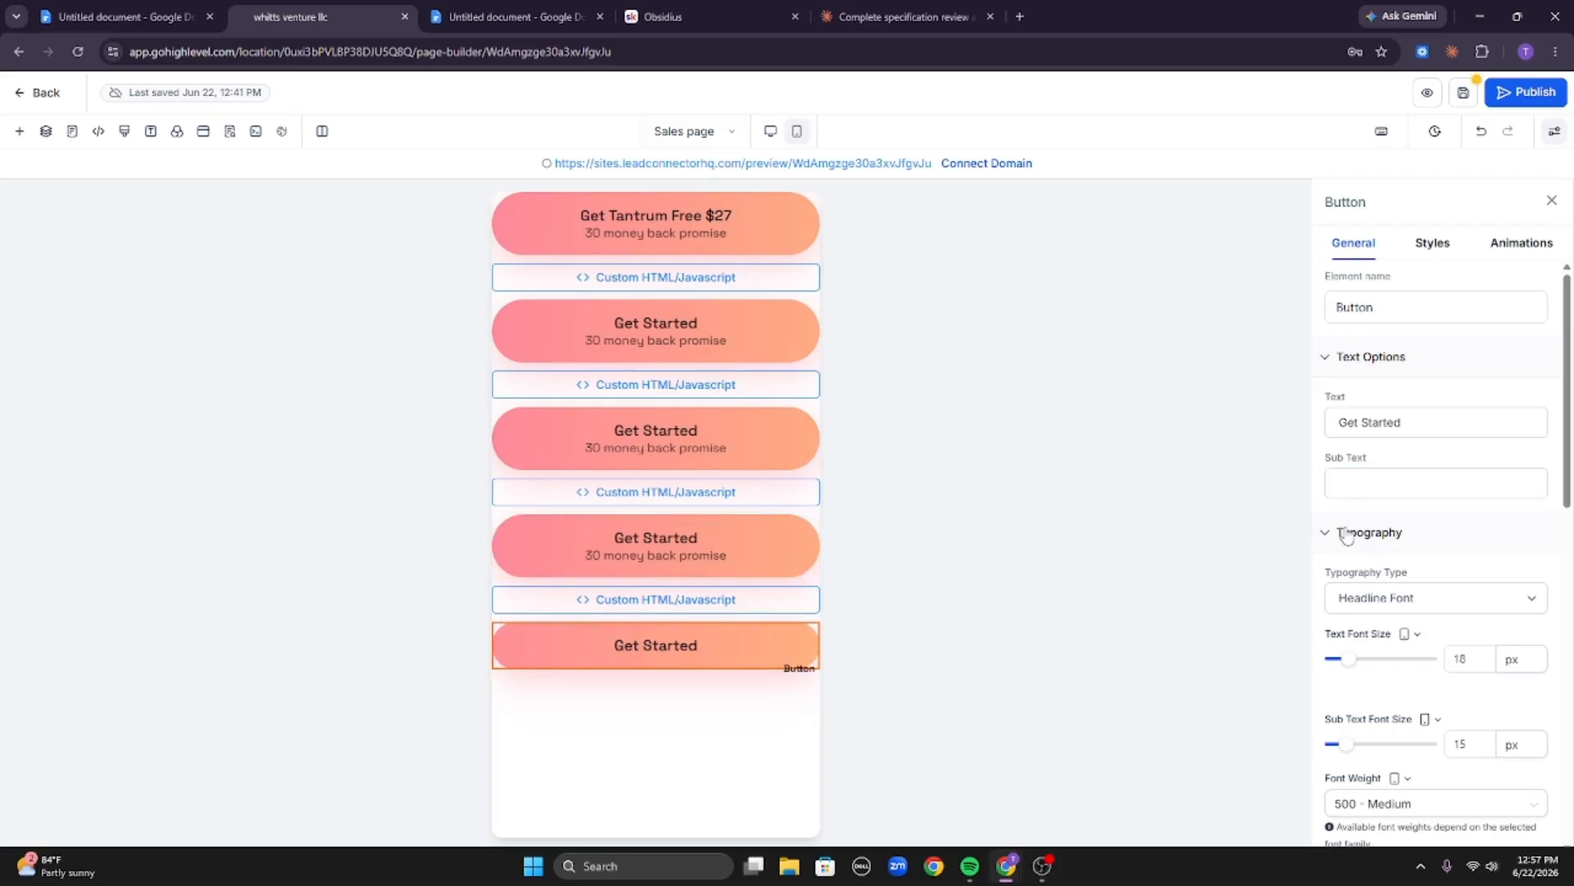
click(1405, 478)
key(ctrl+v)
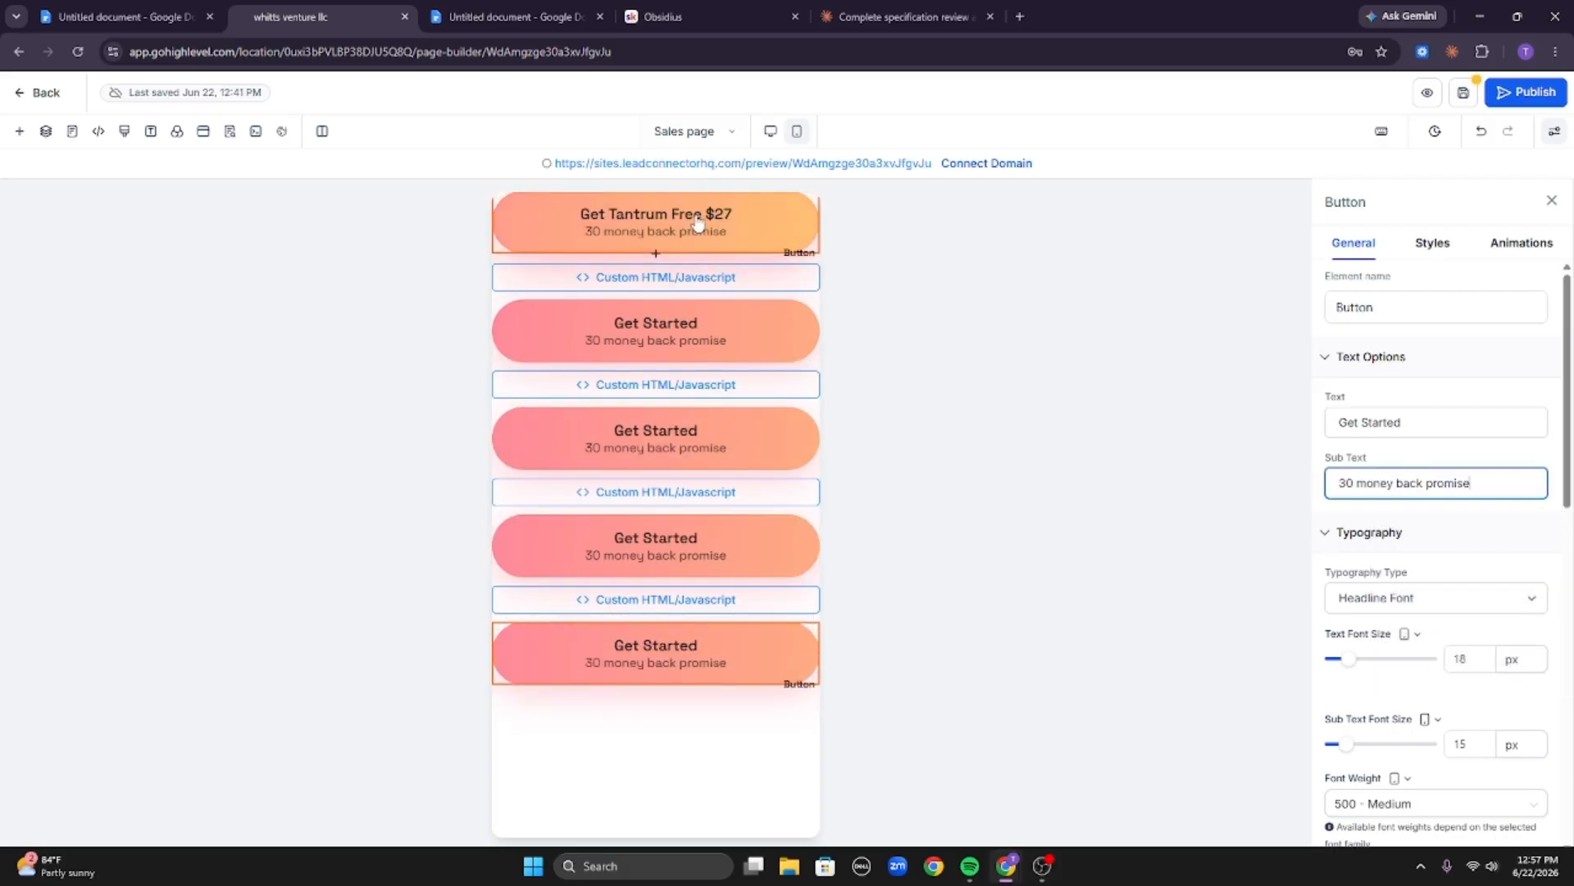
Copy the first button's text and paste "Get Tantrum Free $27" as the text of the other four buttons.
click(697, 223)
click(1443, 423)
key(ctrl+a)
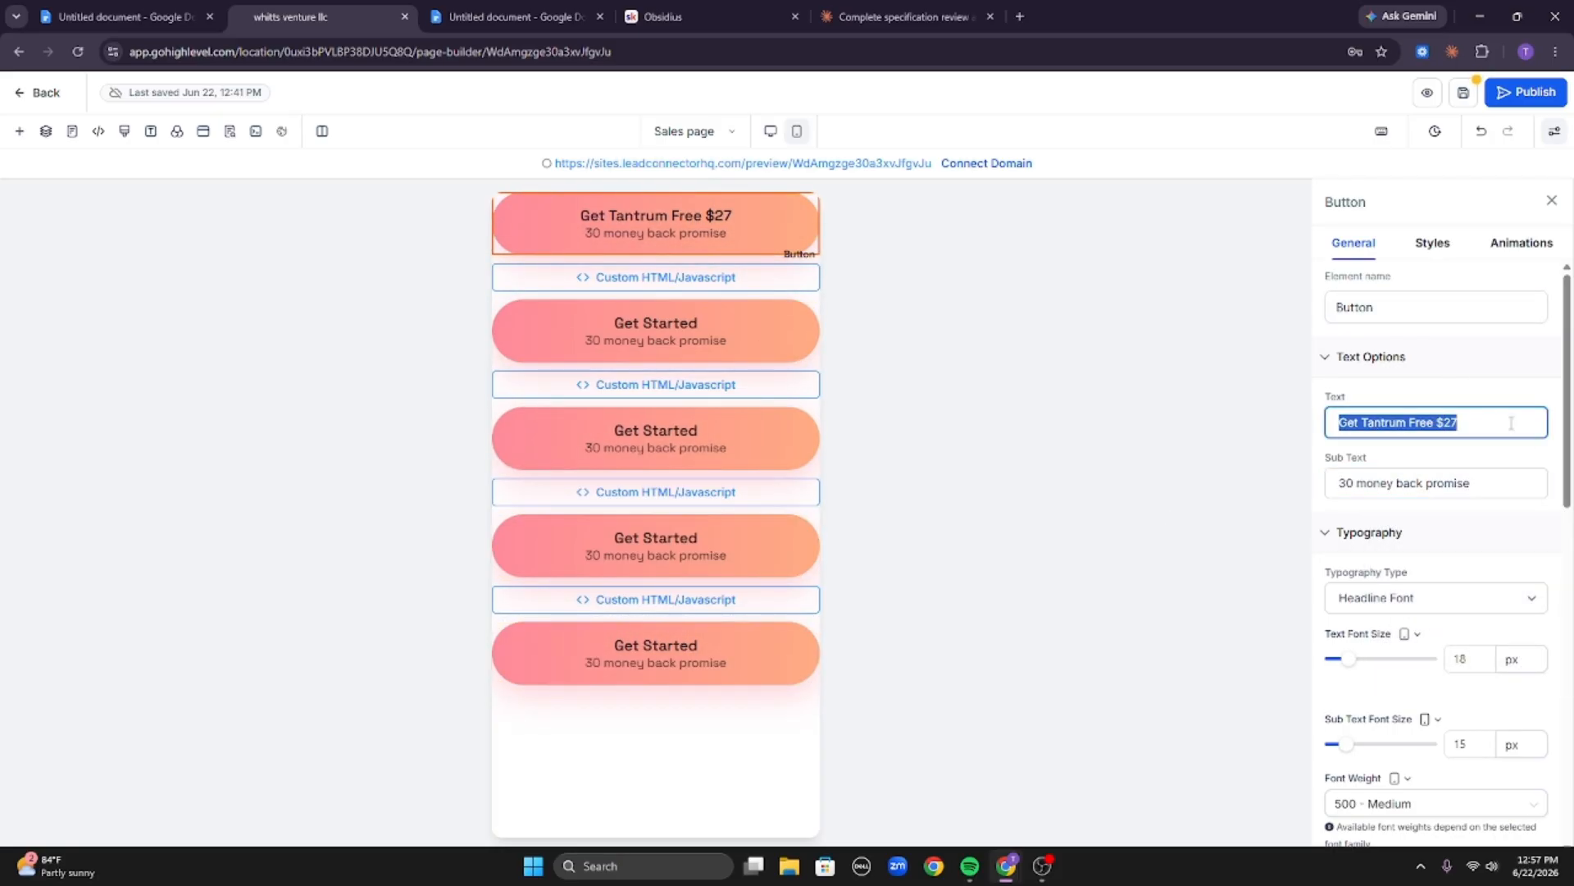
click(656, 328)
click(1390, 422)
key(ctrl+a)
text(Get Tantrum Free $27)
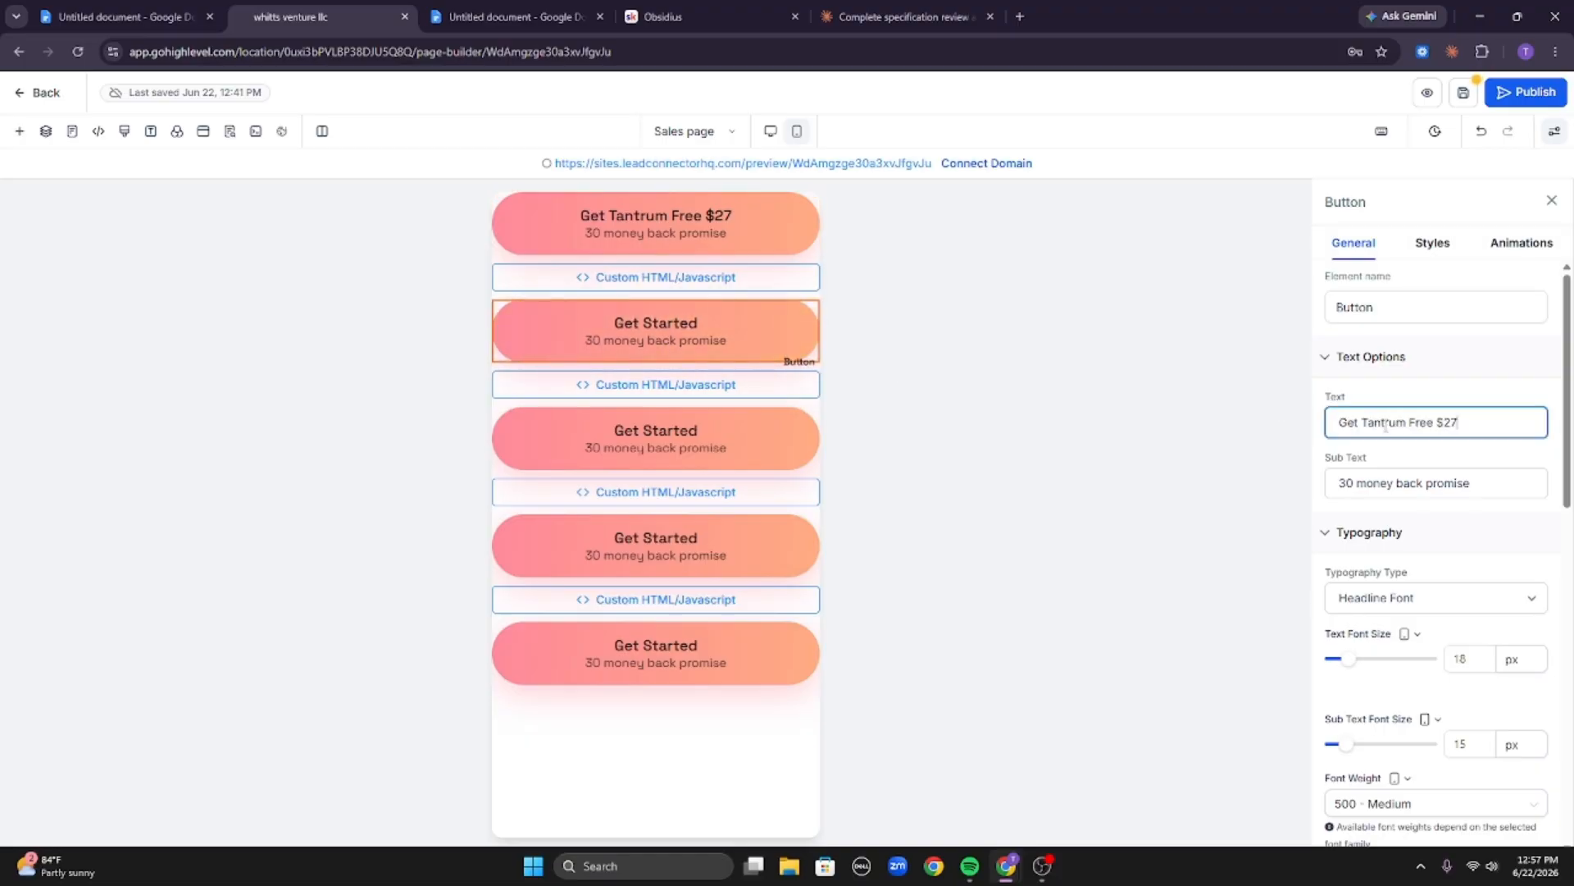
click(656, 435)
click(656, 434)
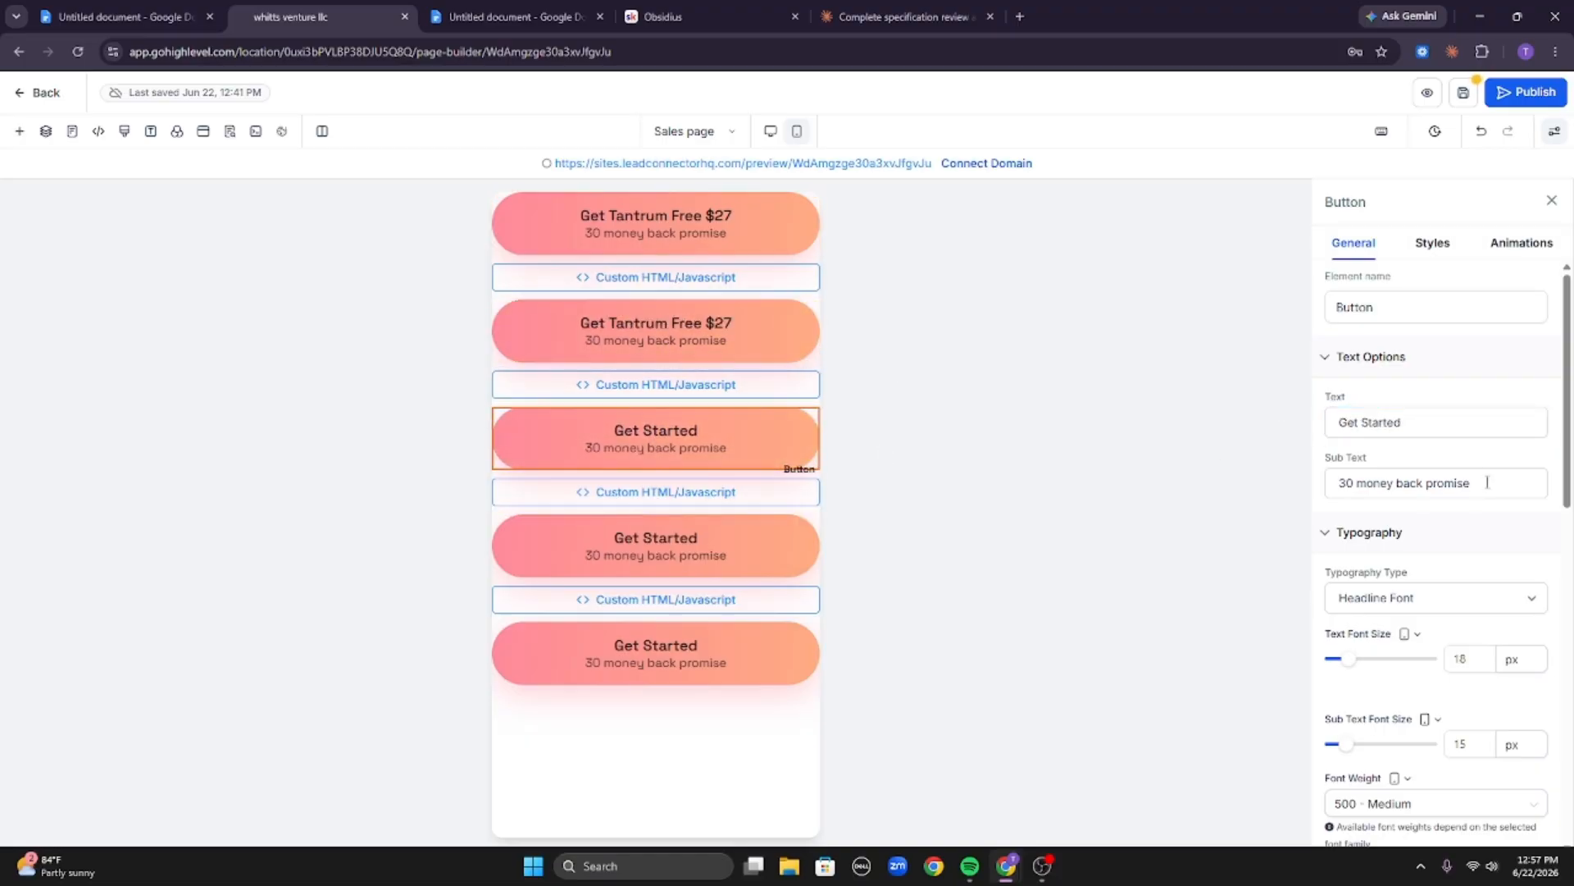
click(1448, 432)
key(ctrl+a)
text(Get Tantrum Free $27)
click(656, 656)
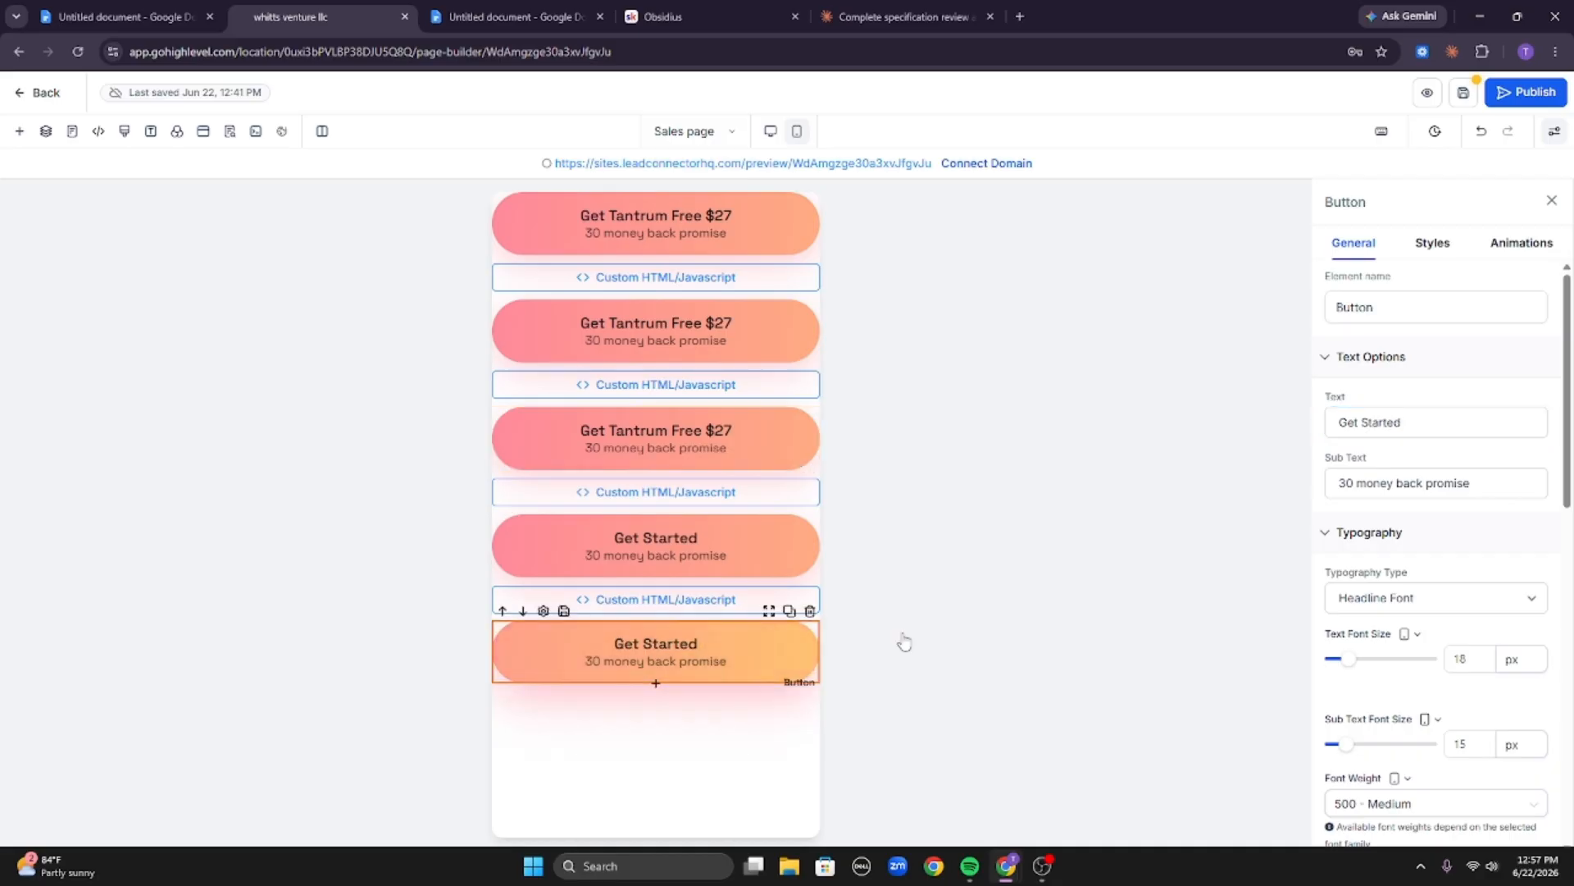
click(1464, 428)
key(ctrl+a)
text(Get Tantrum Free $27)
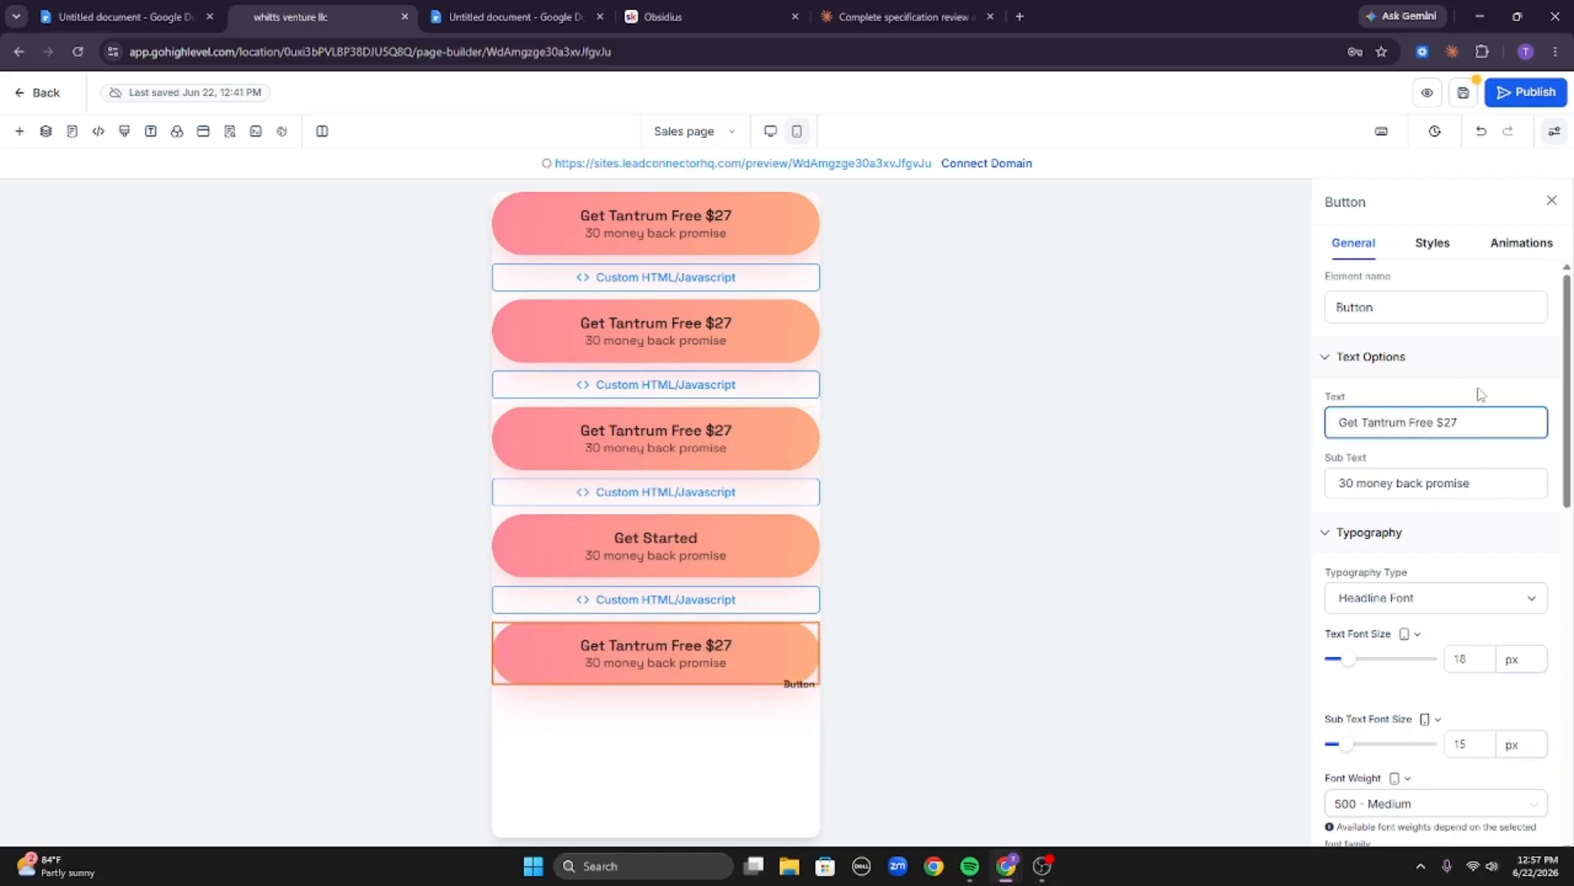
click(706, 561)
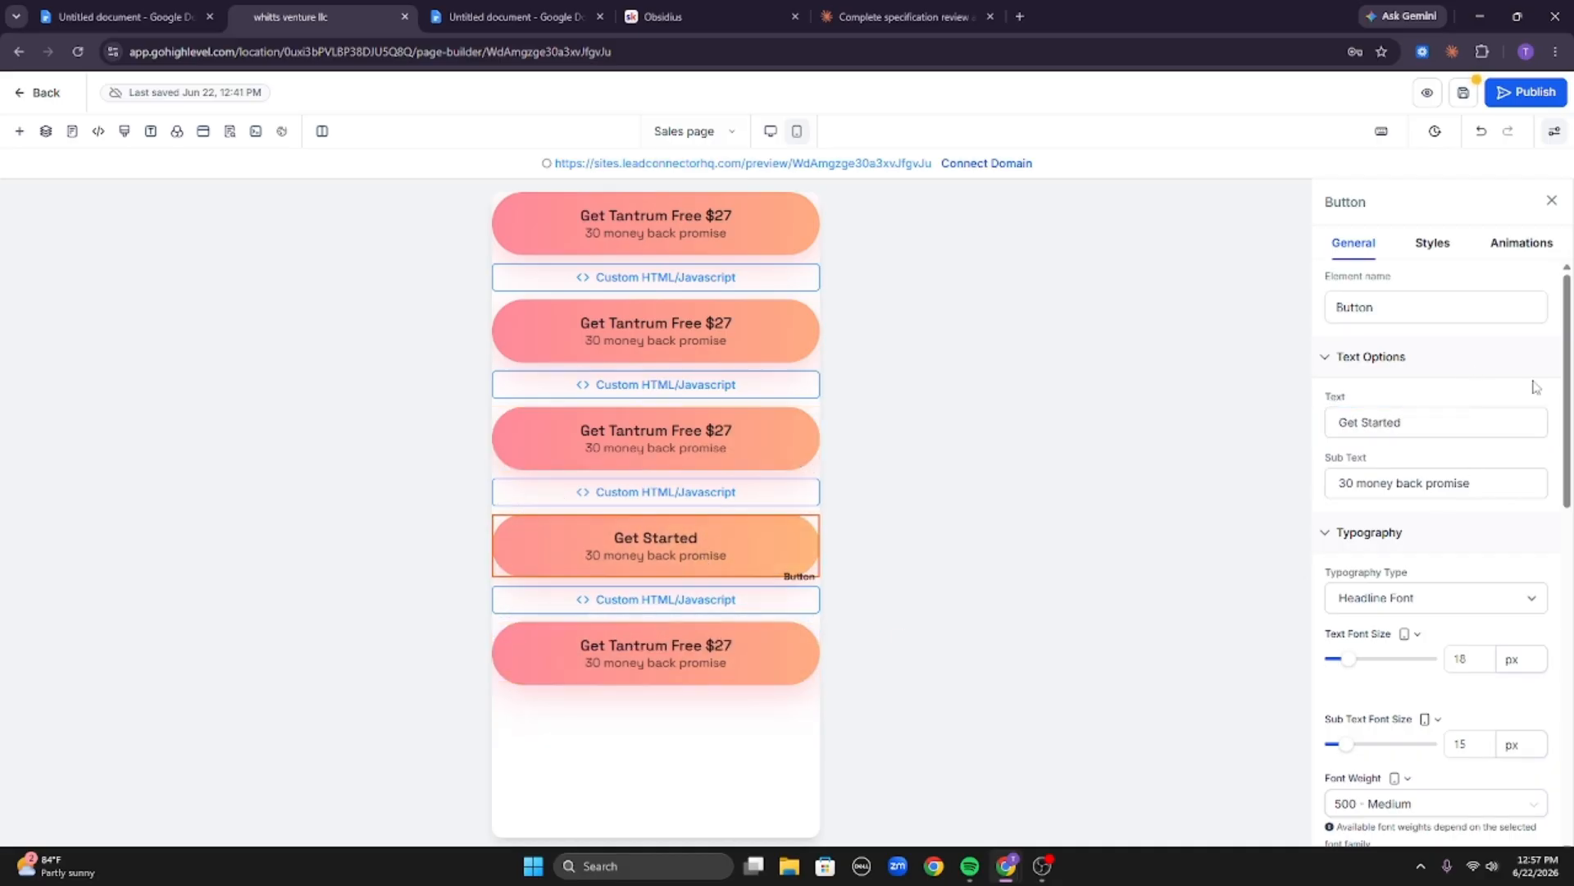
double_click(1457, 428)
key(ctrl+a)
text(Get Tantrum Free $27)
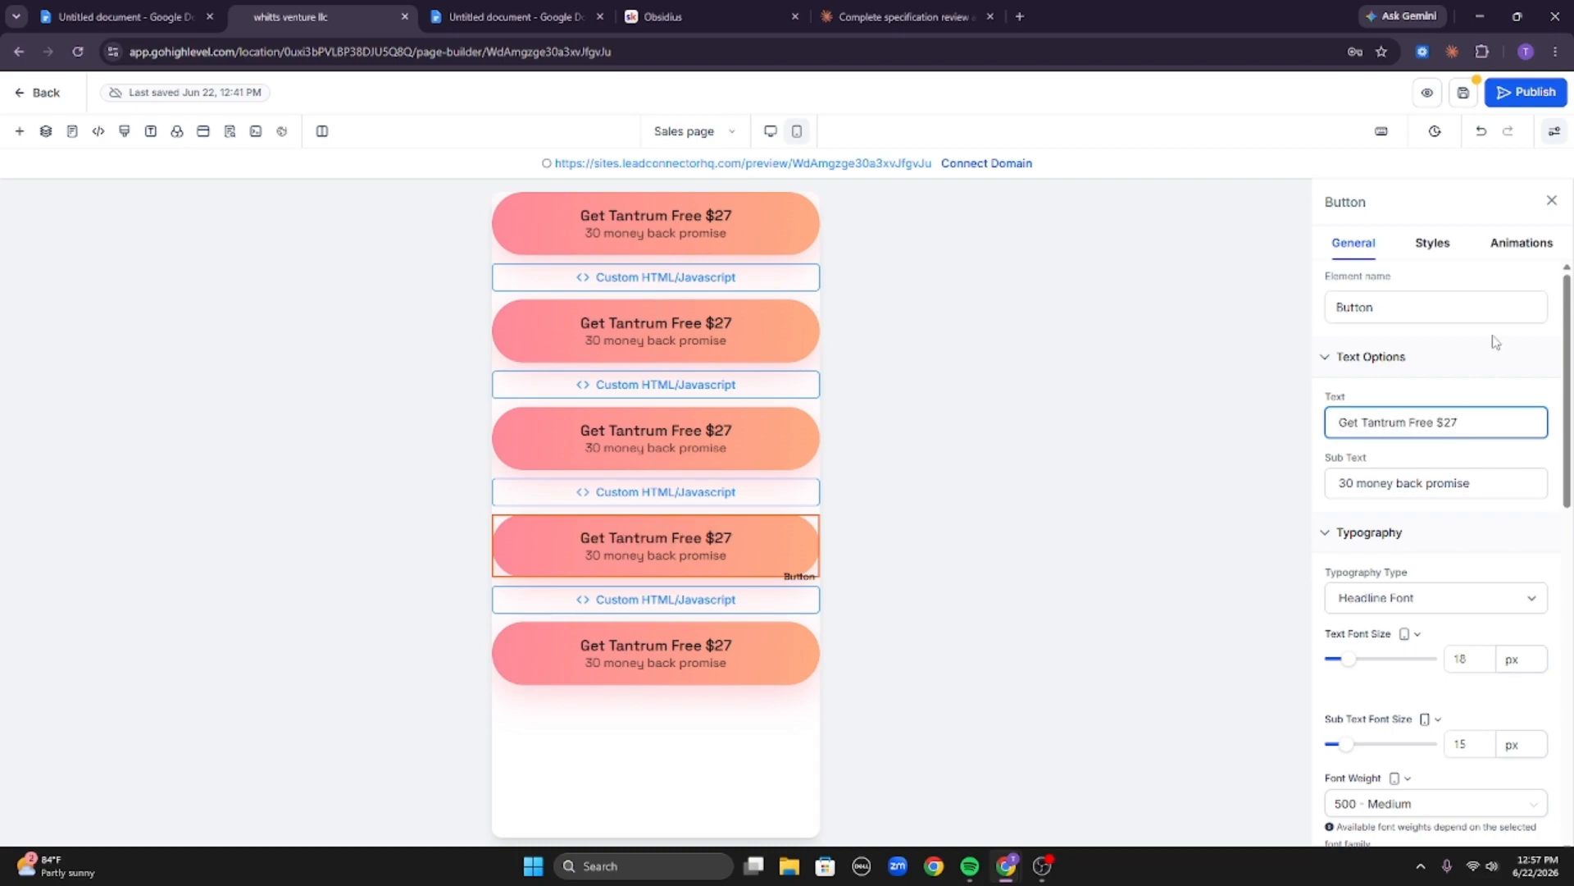
Save the page and open its live preview.
click(1496, 342)
click(1462, 95)
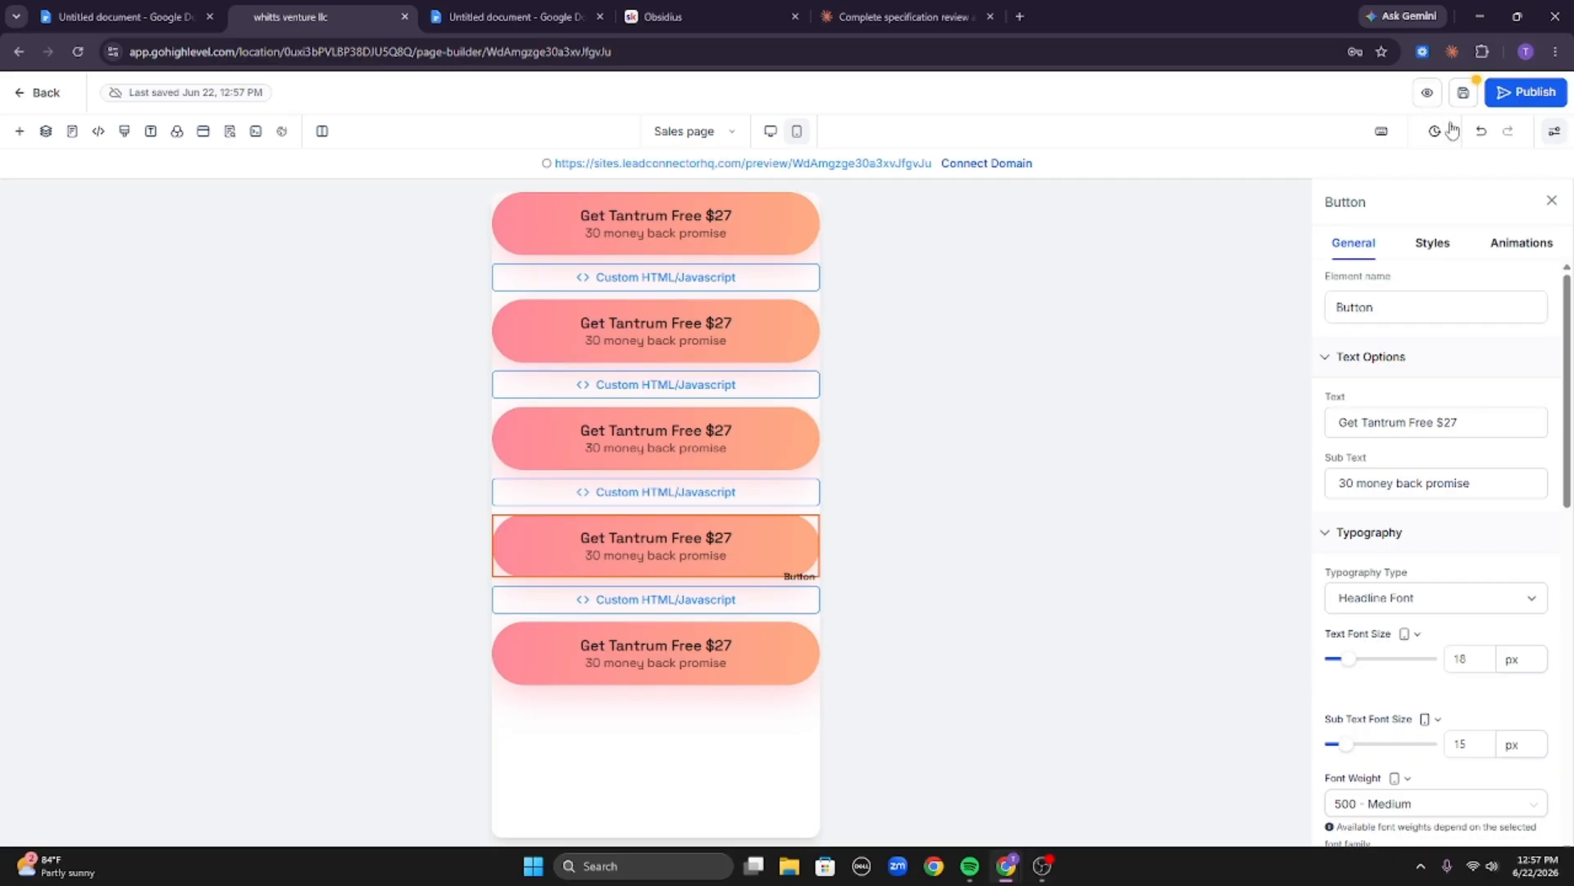
click(1464, 97)
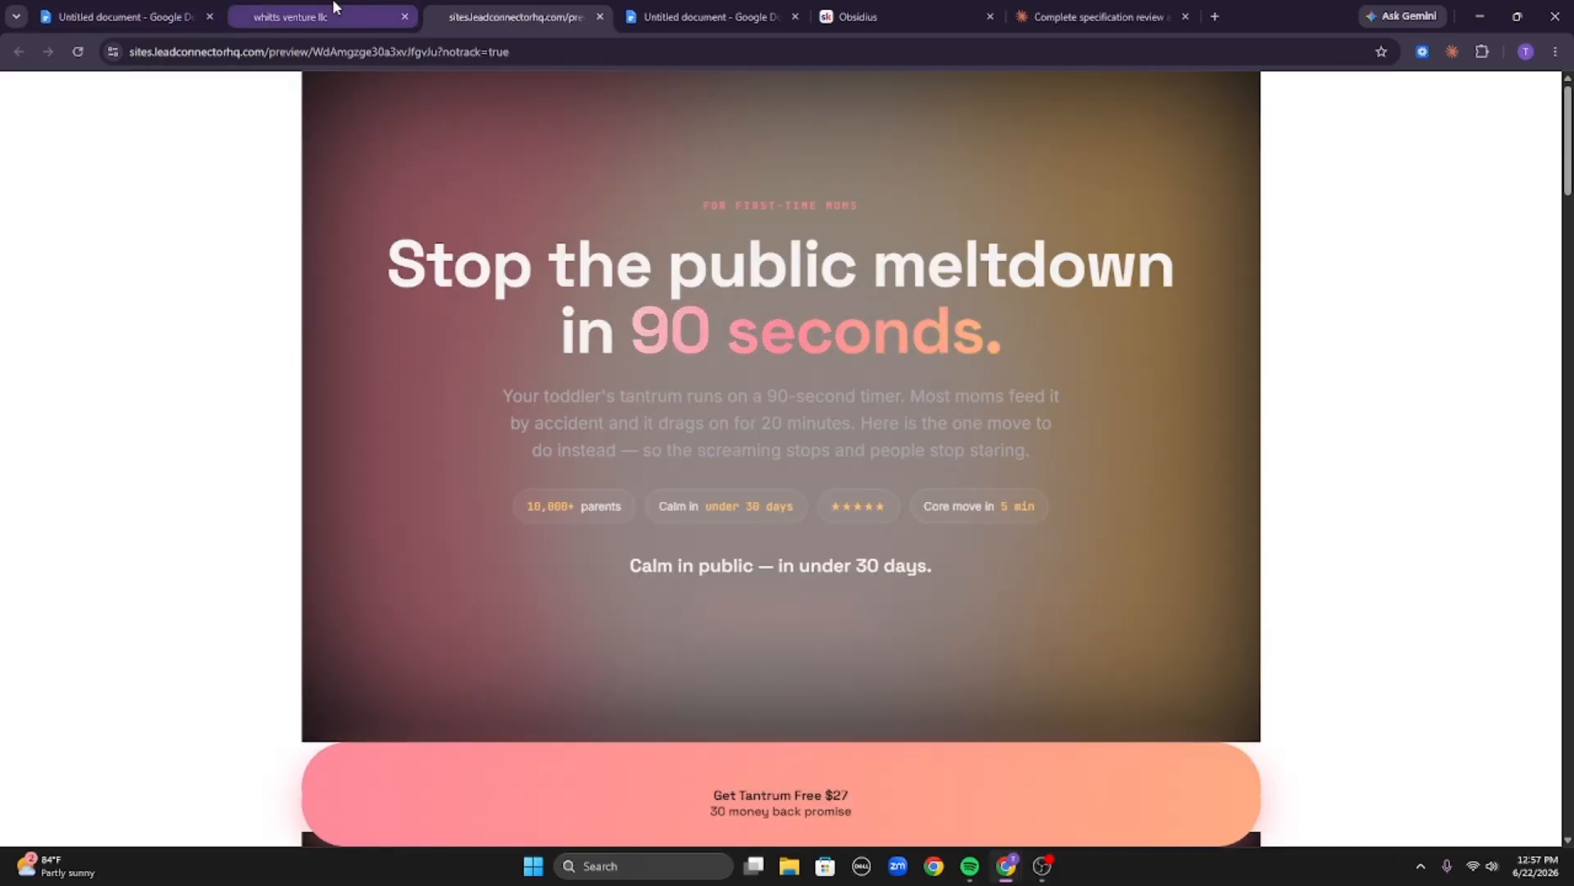
Set the page background colour to transparent.
click(338, 8)
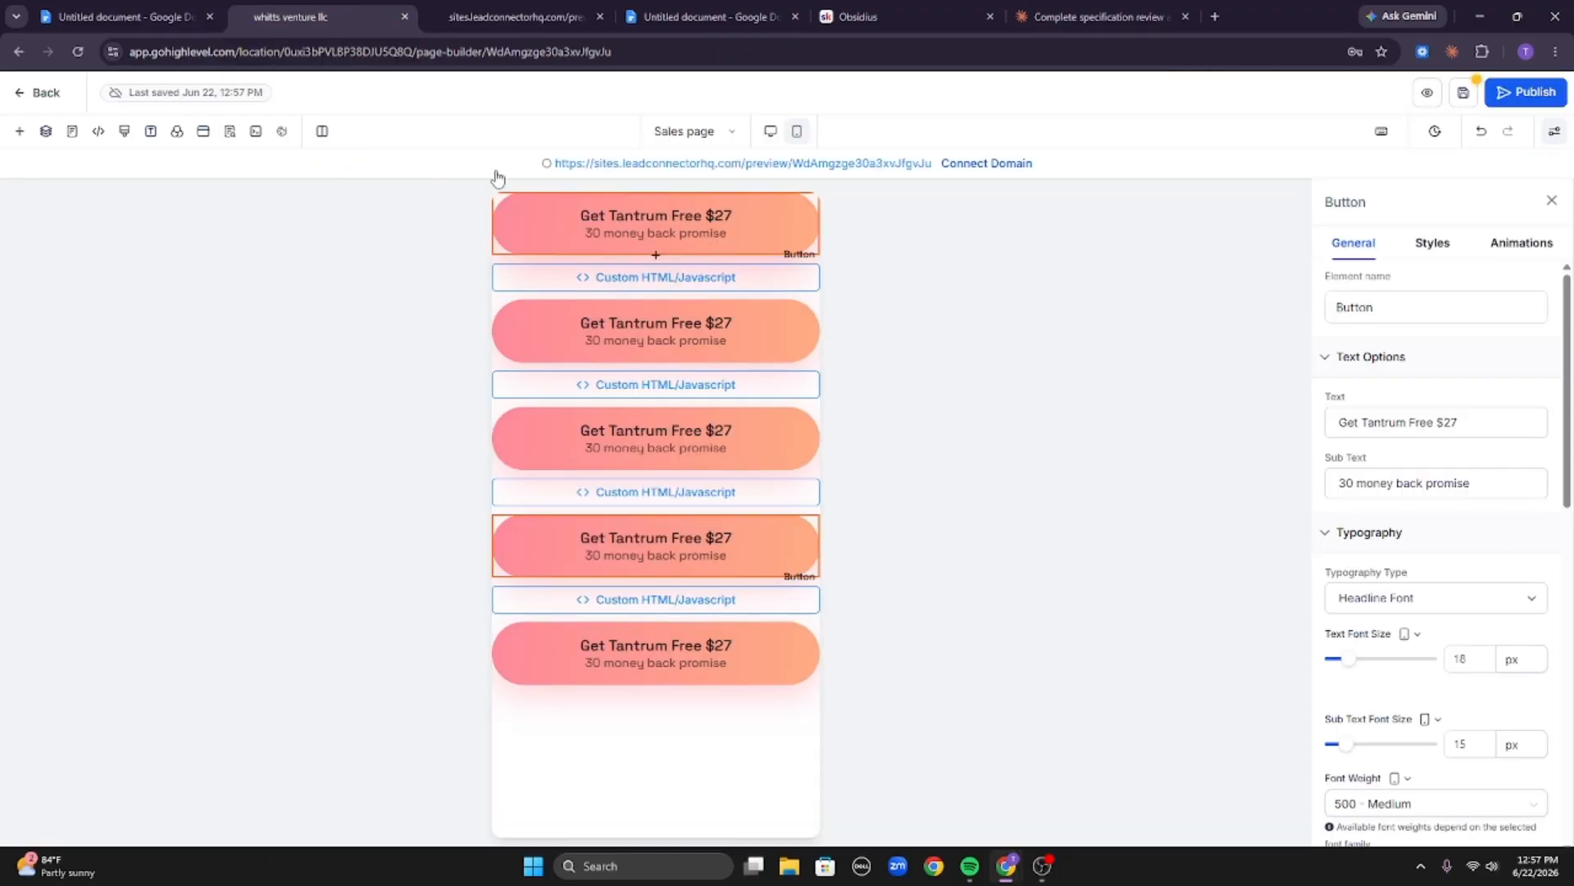
click(176, 131)
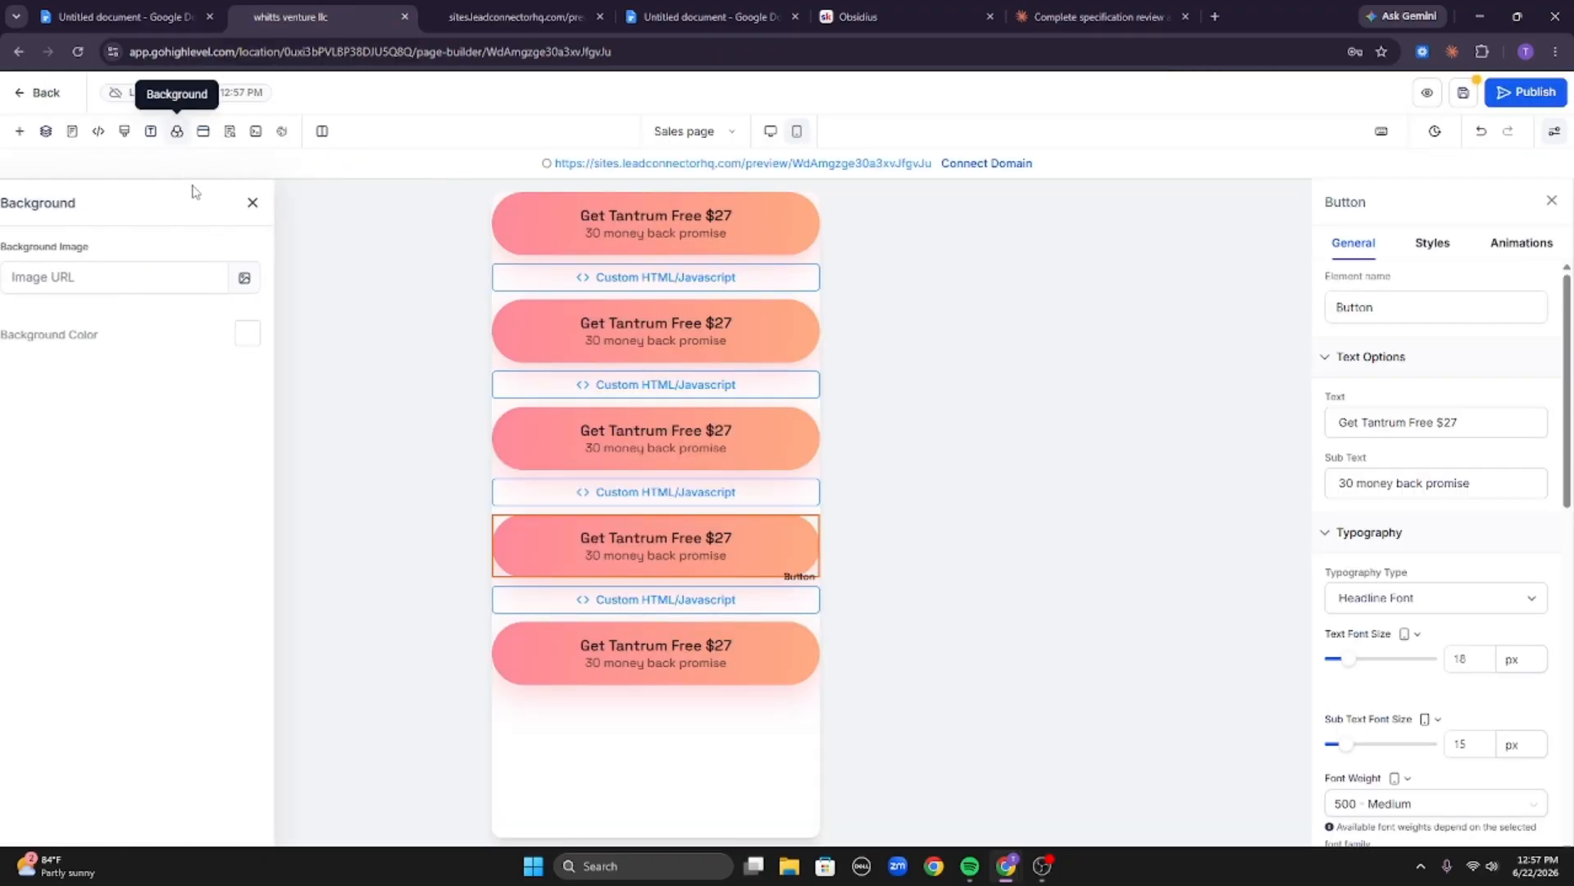
click(260, 334)
click(269, 652)
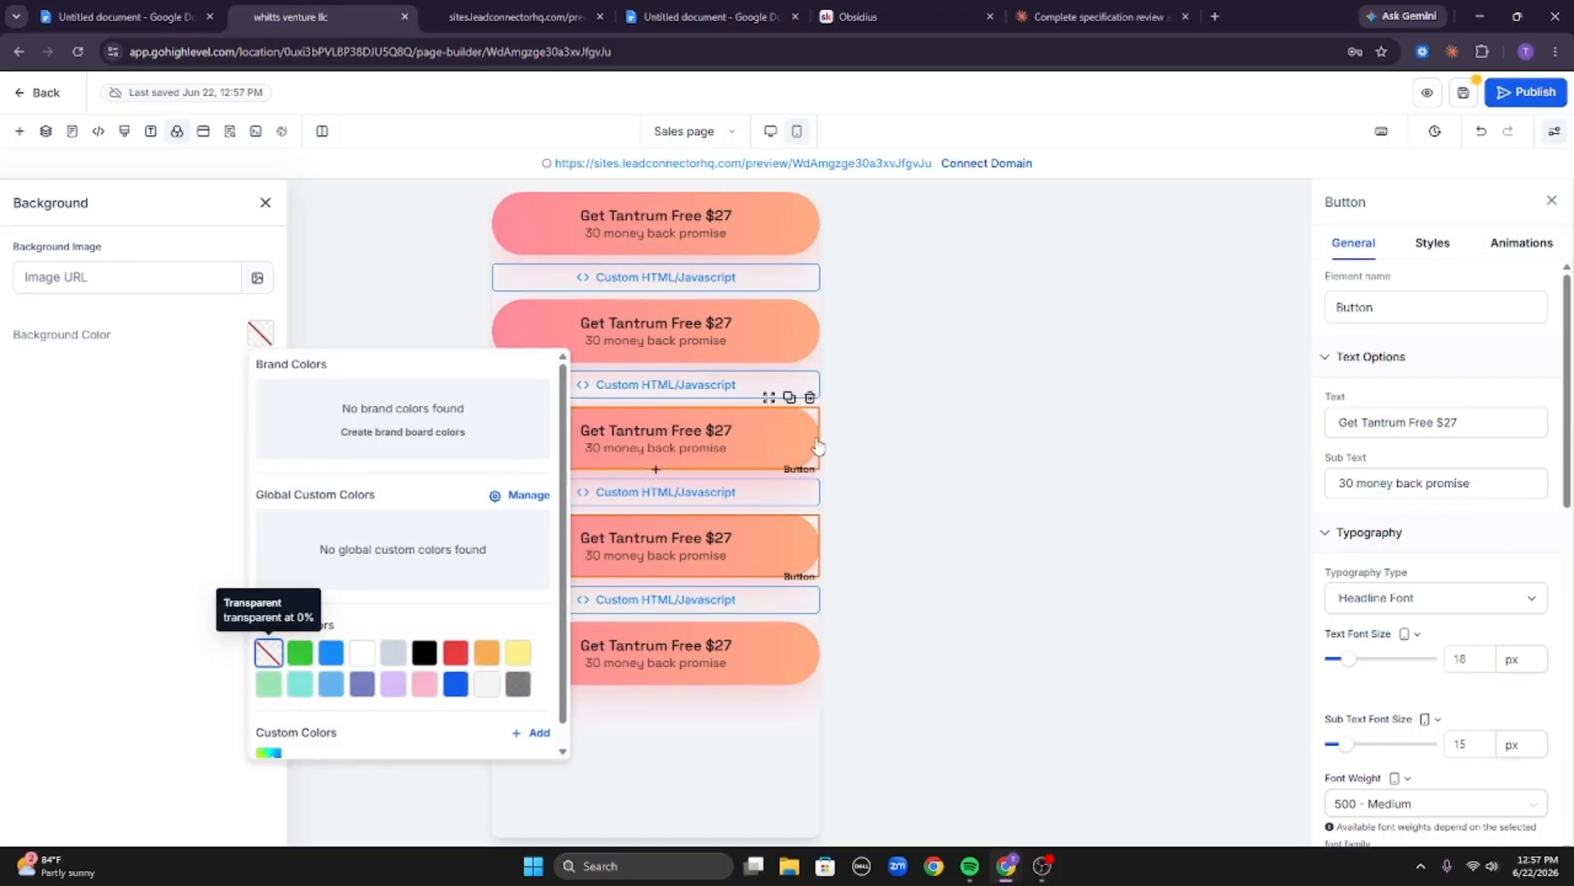
click(193, 456)
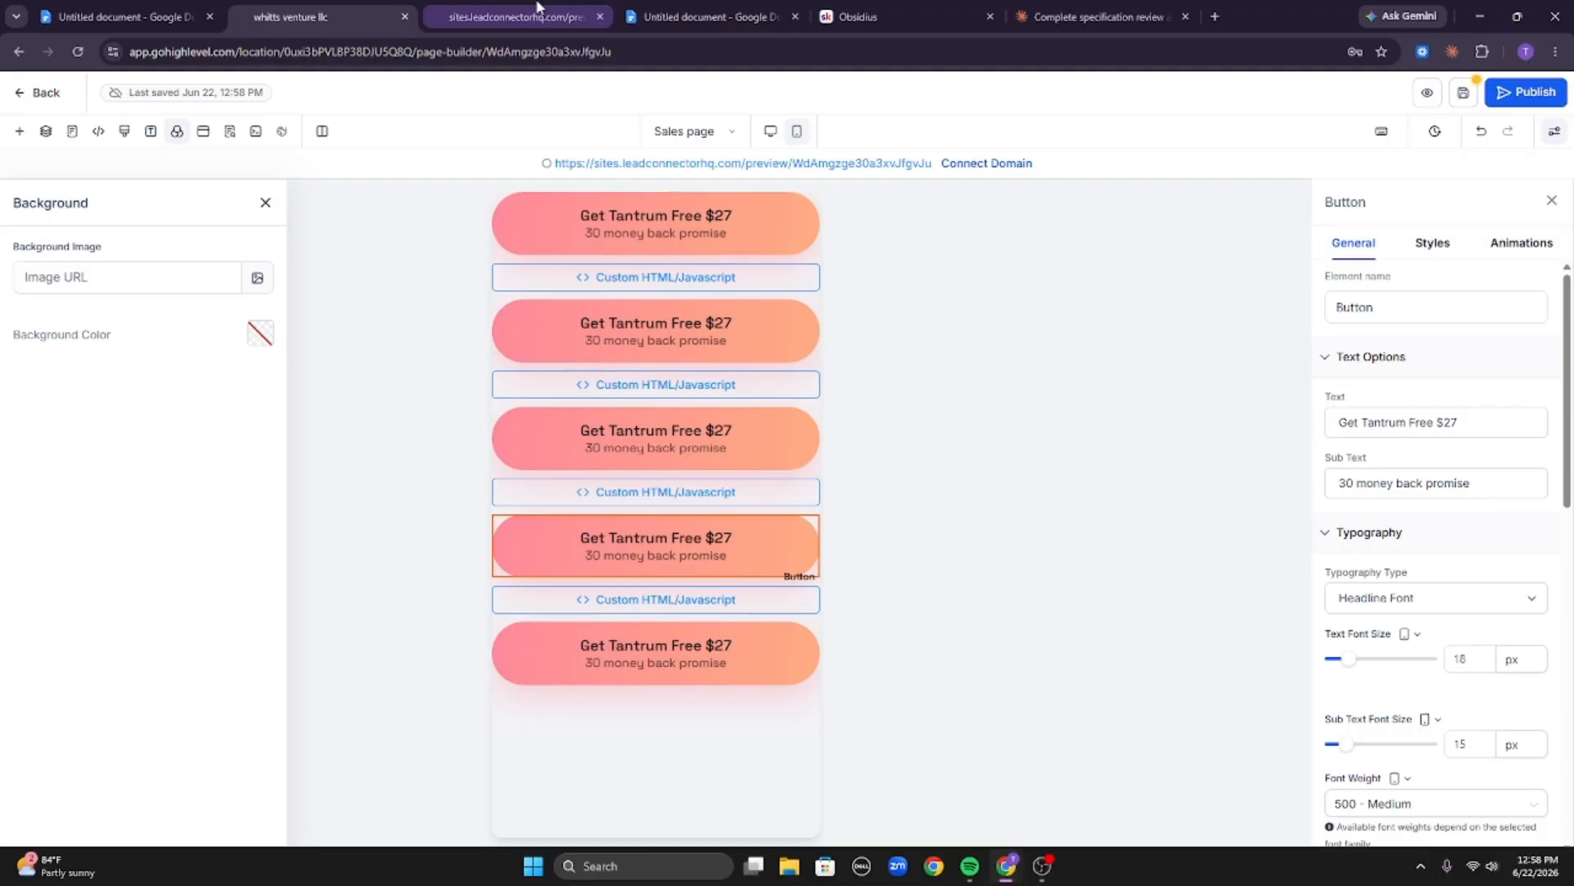
Reload the live preview to check the page background.
click(516, 16)
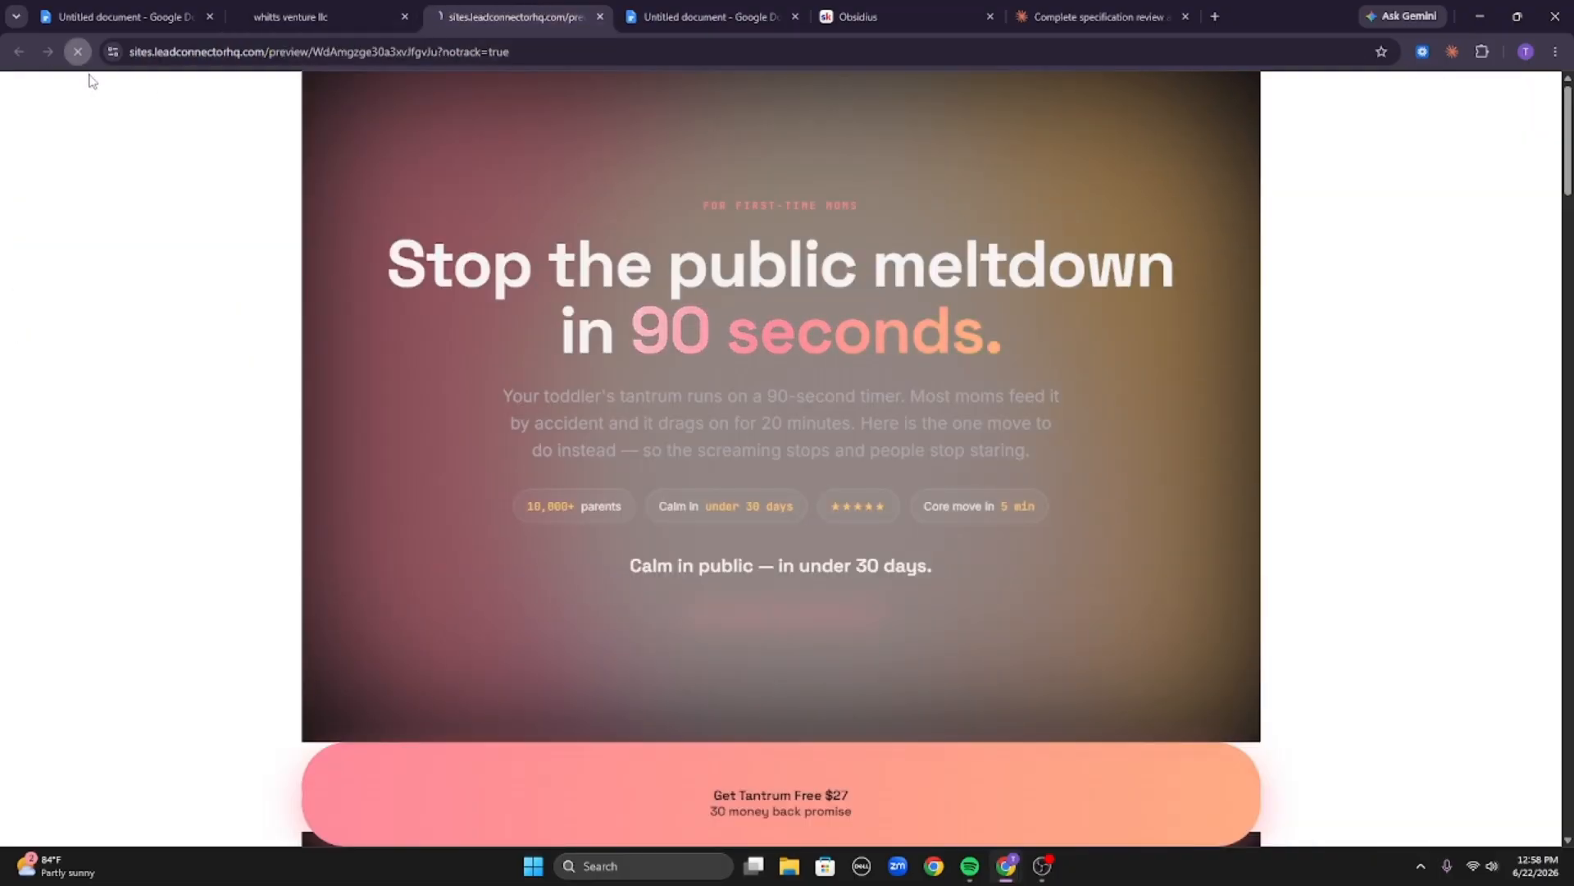
click(77, 52)
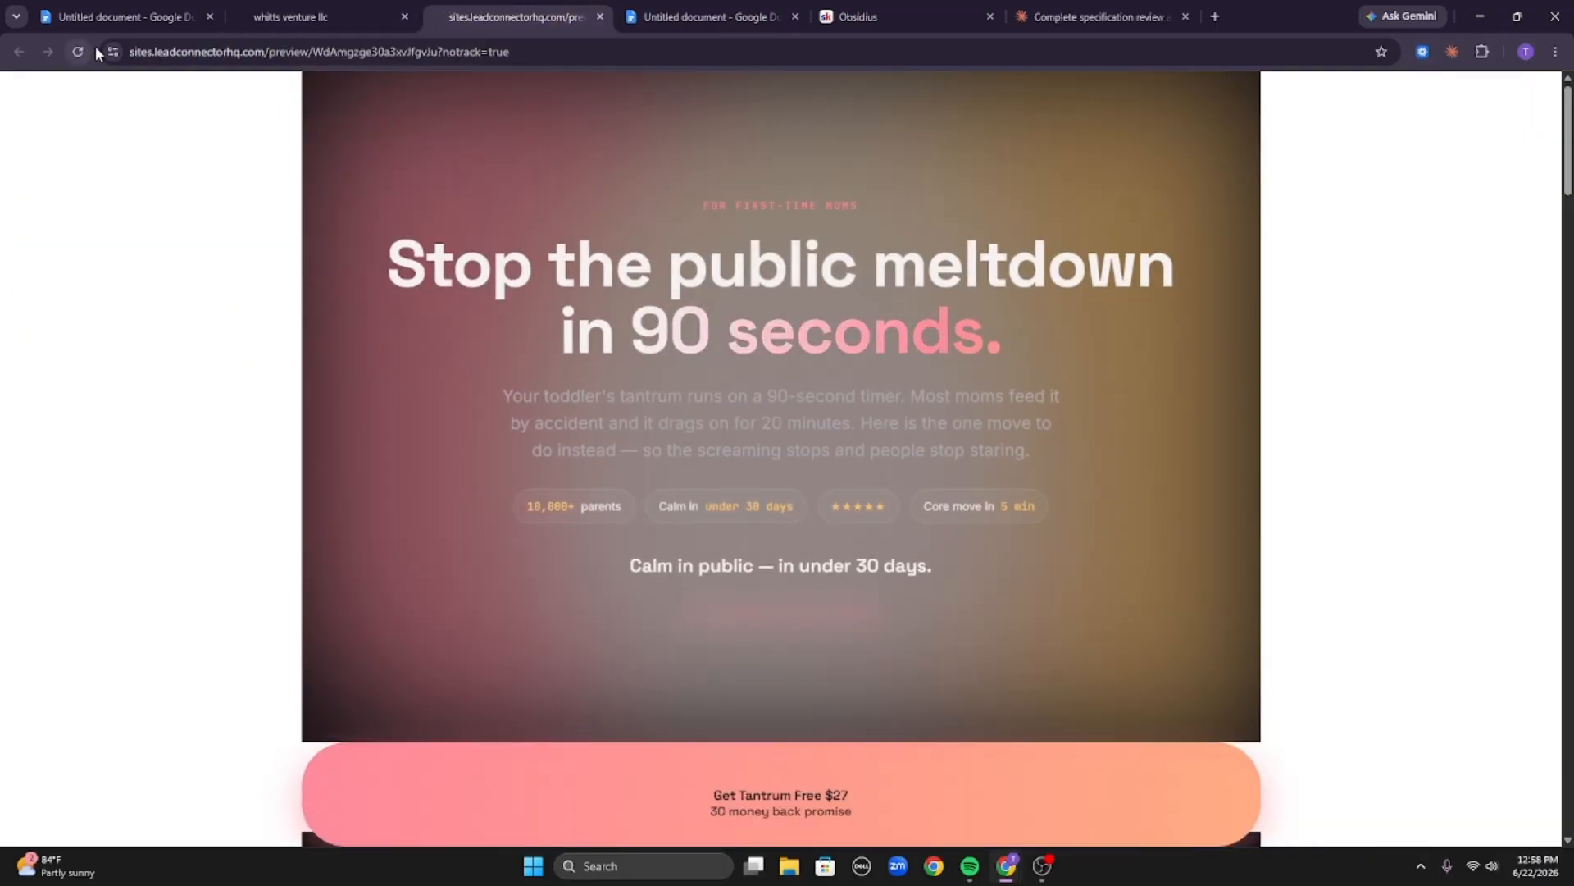
click(77, 52)
Set the page background colour to black and save the page.
click(279, 10)
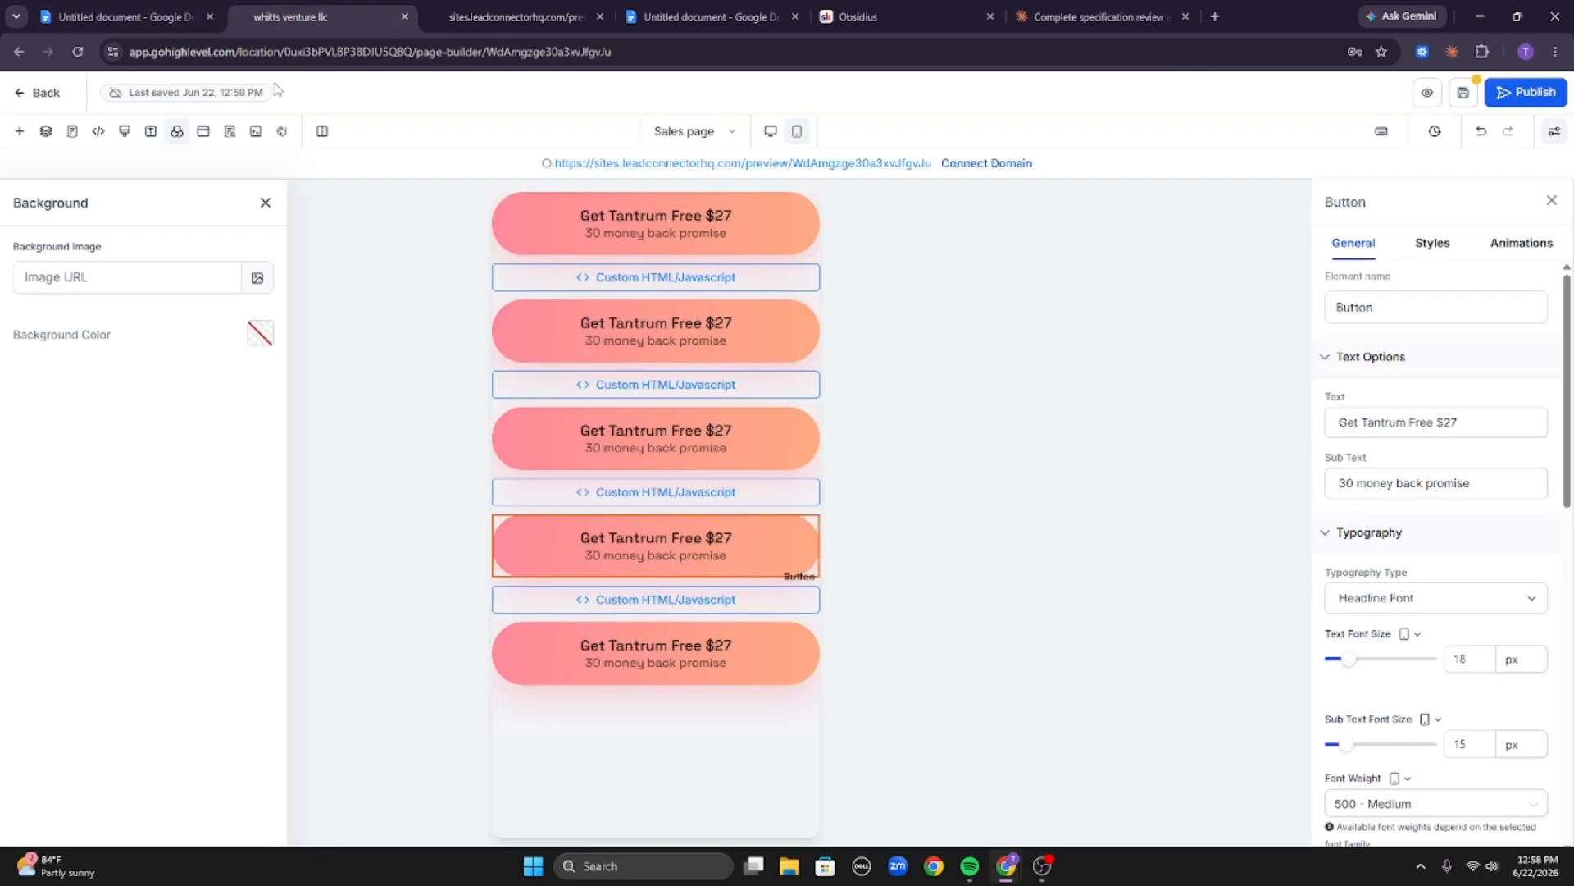
click(263, 336)
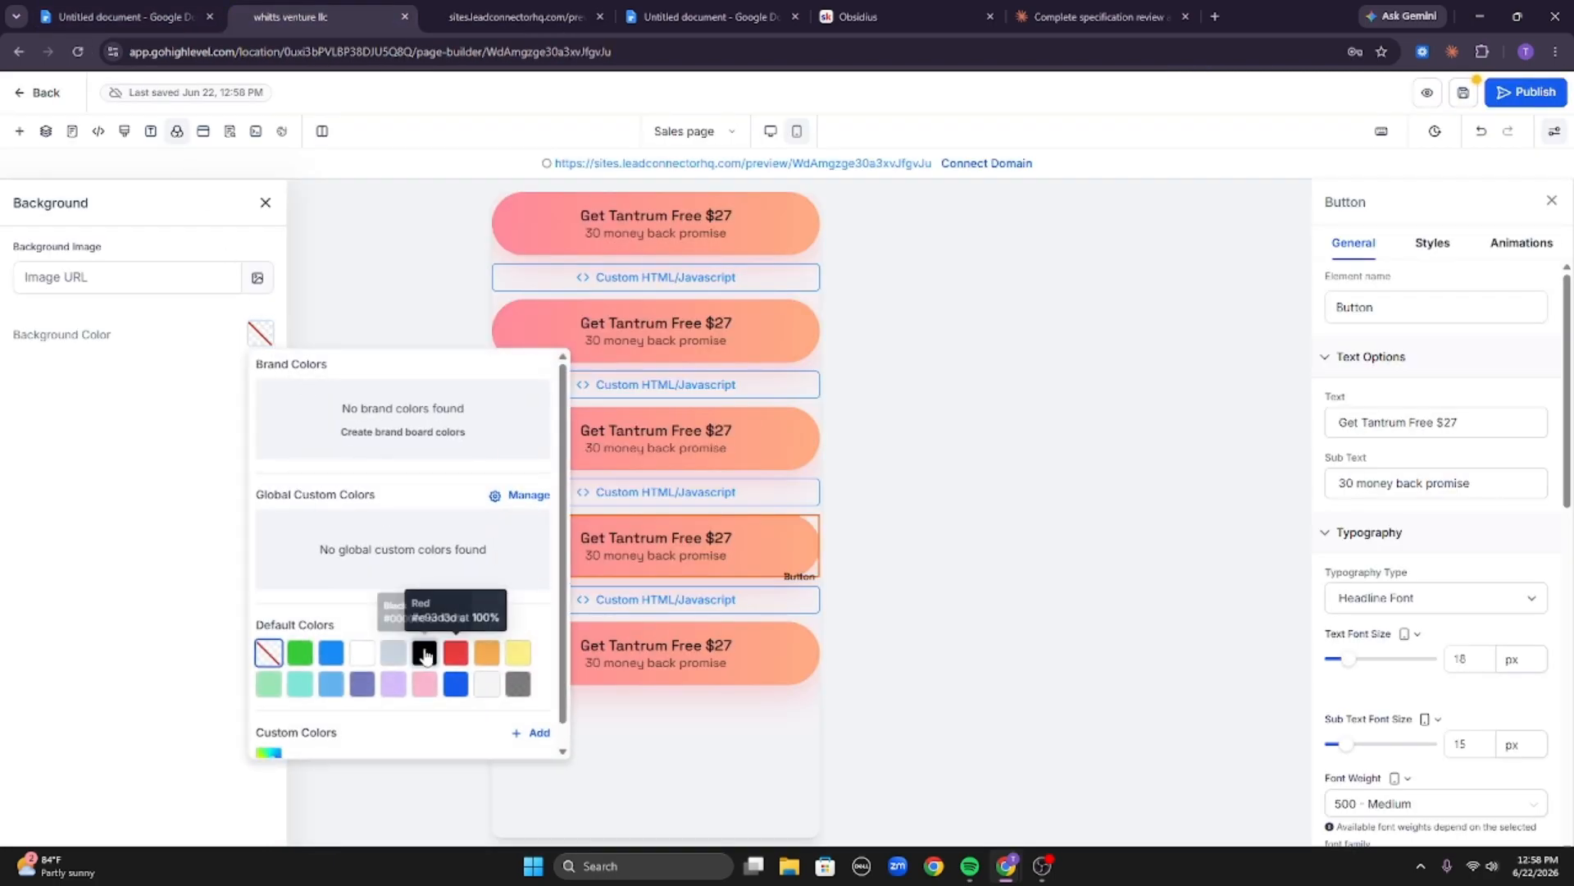
click(425, 652)
click(1474, 90)
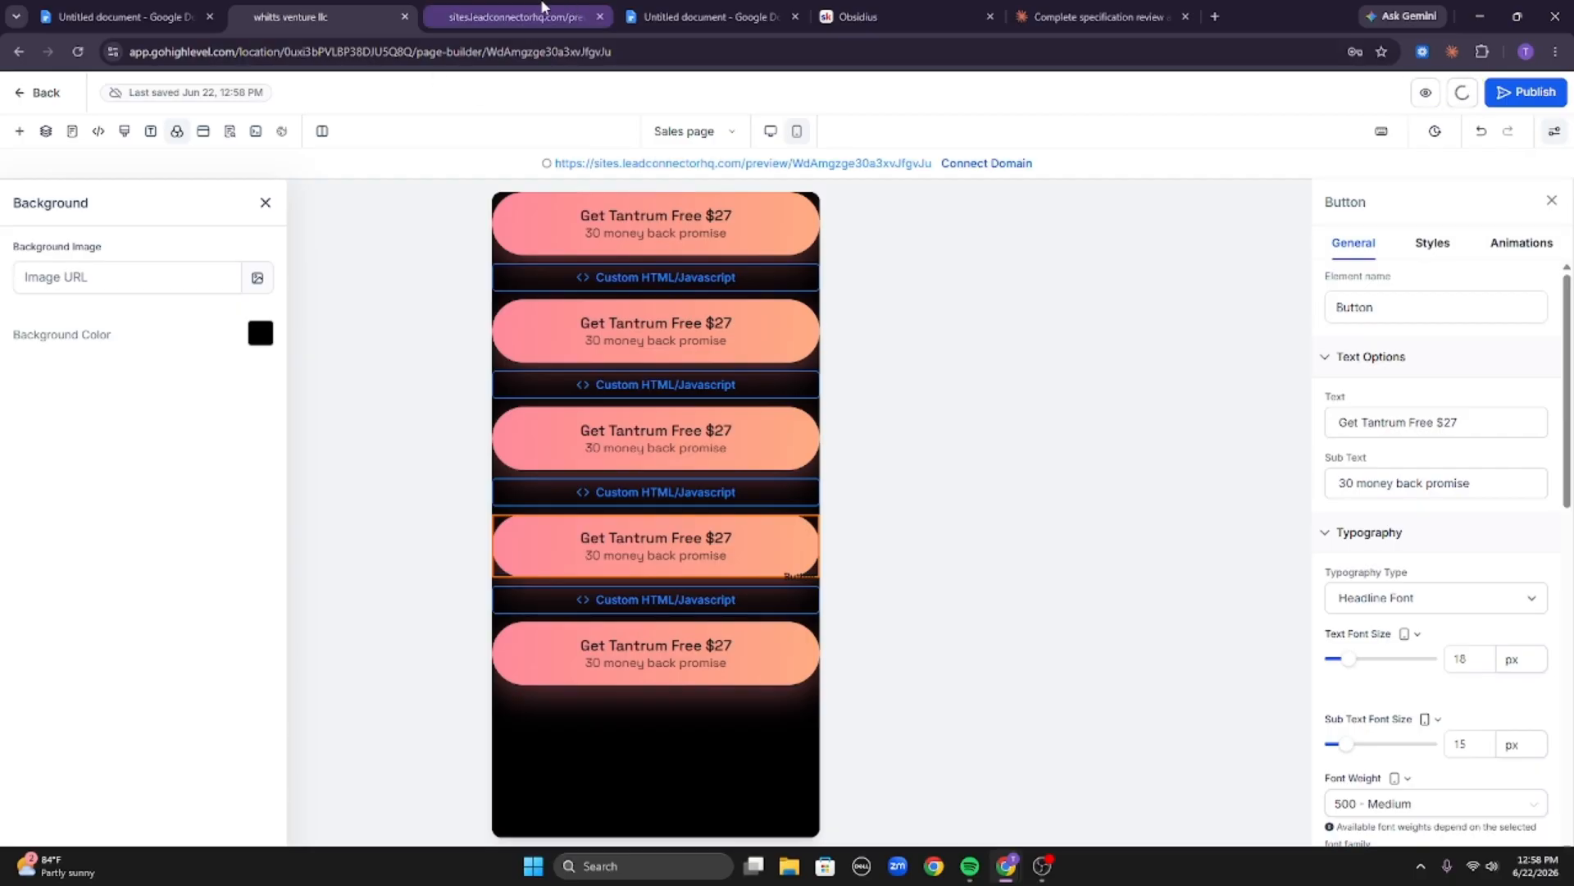
Reload the live preview and scroll through the page to check the black background.
click(516, 16)
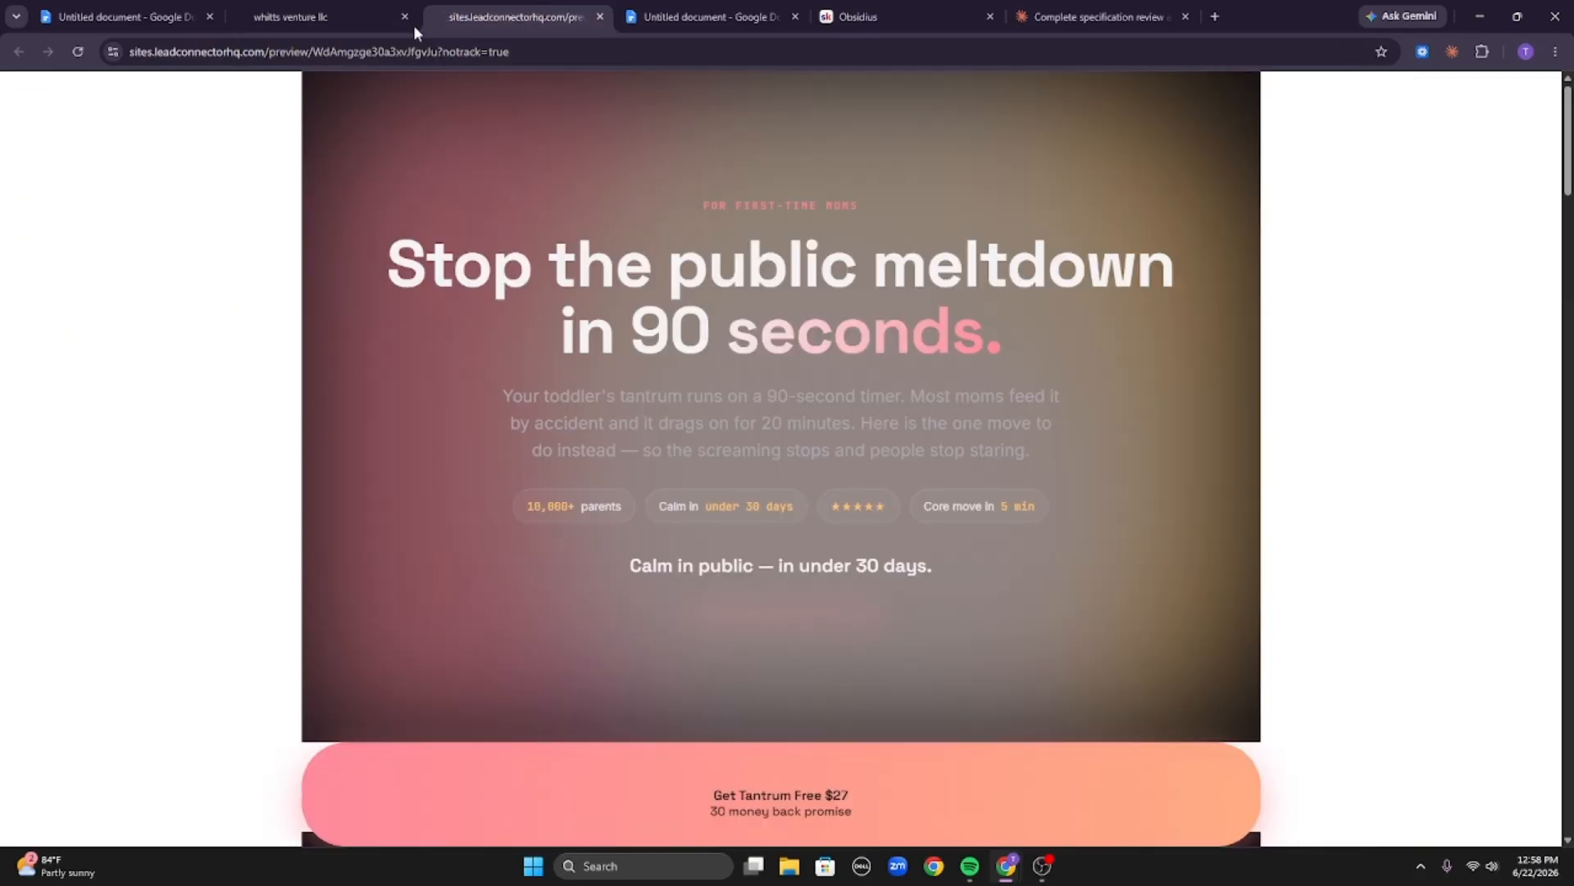
click(80, 51)
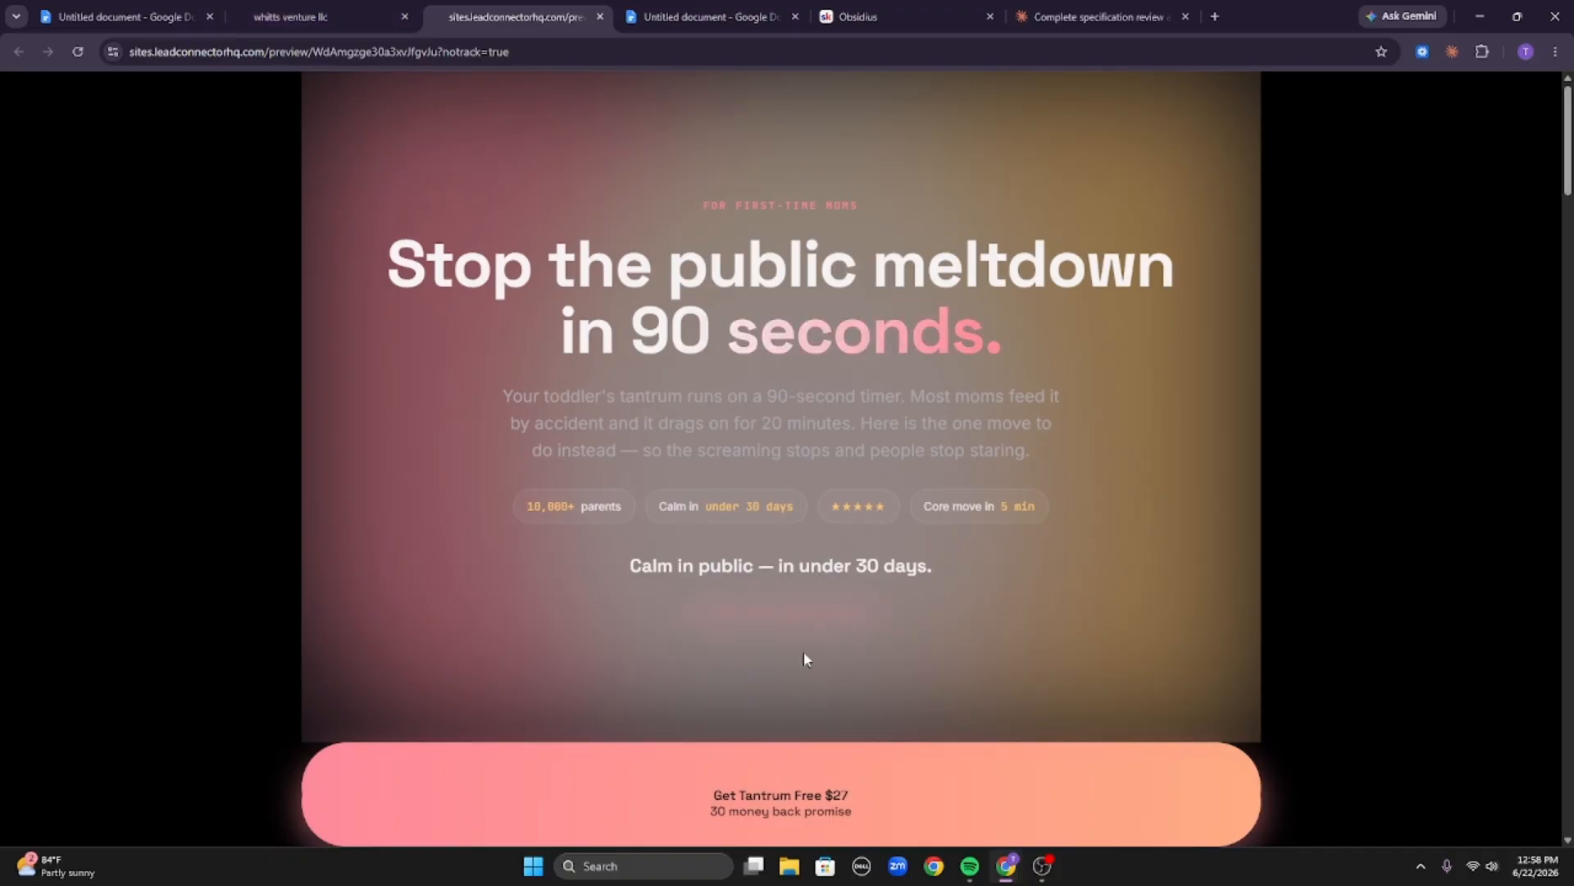
scroll(787, 697, down, 3)
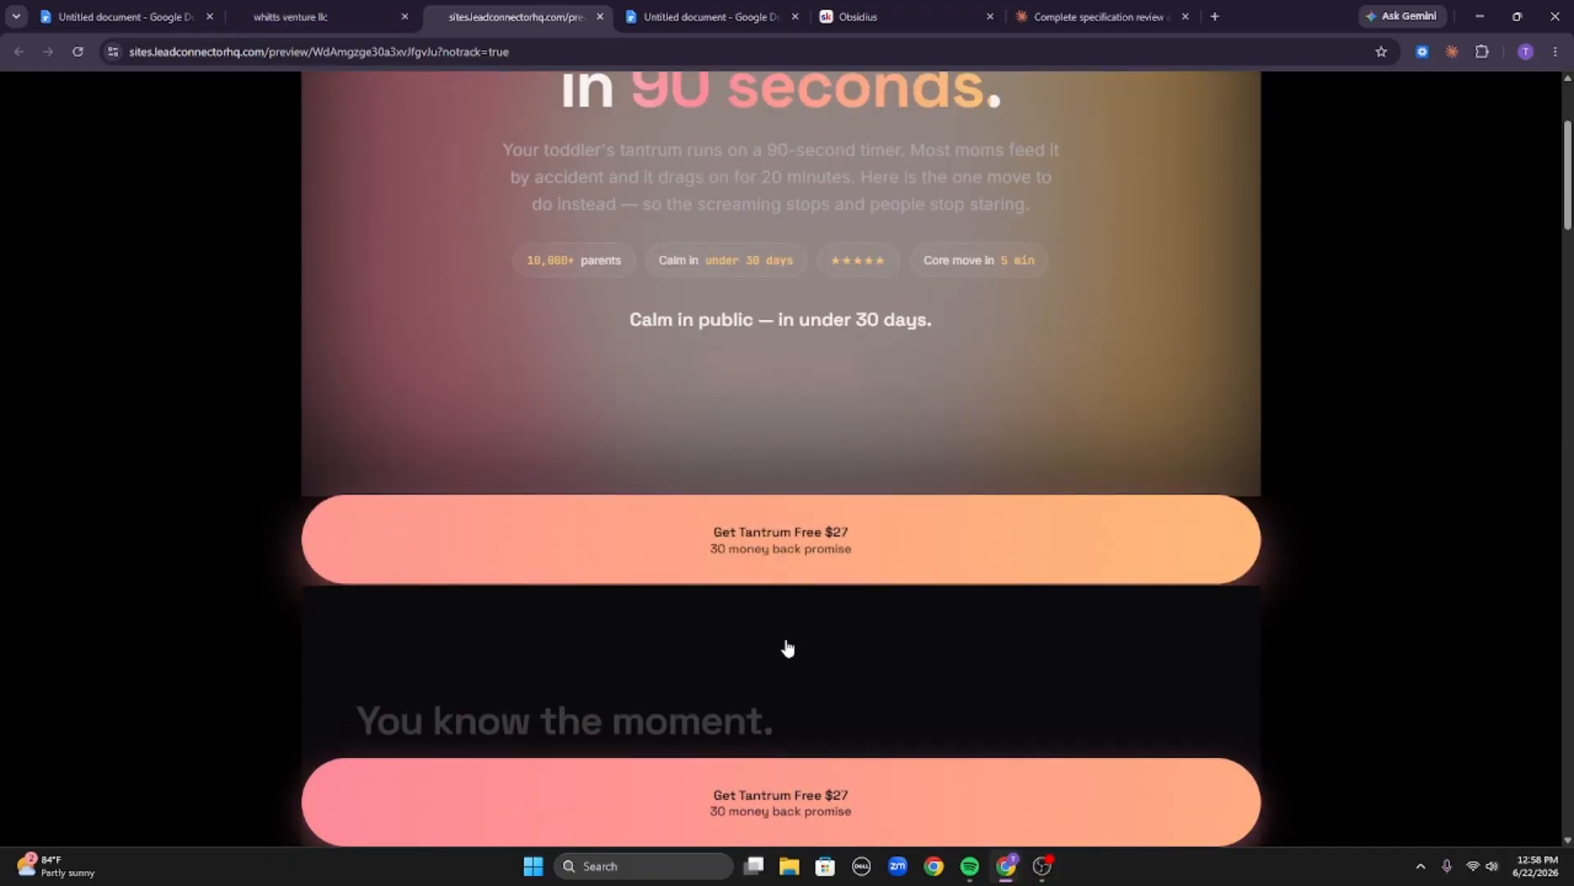
scroll(611, 324, up, 3)
Switch the editor to desktop view and set the first button's padding to 0 px on all sides.
click(344, 17)
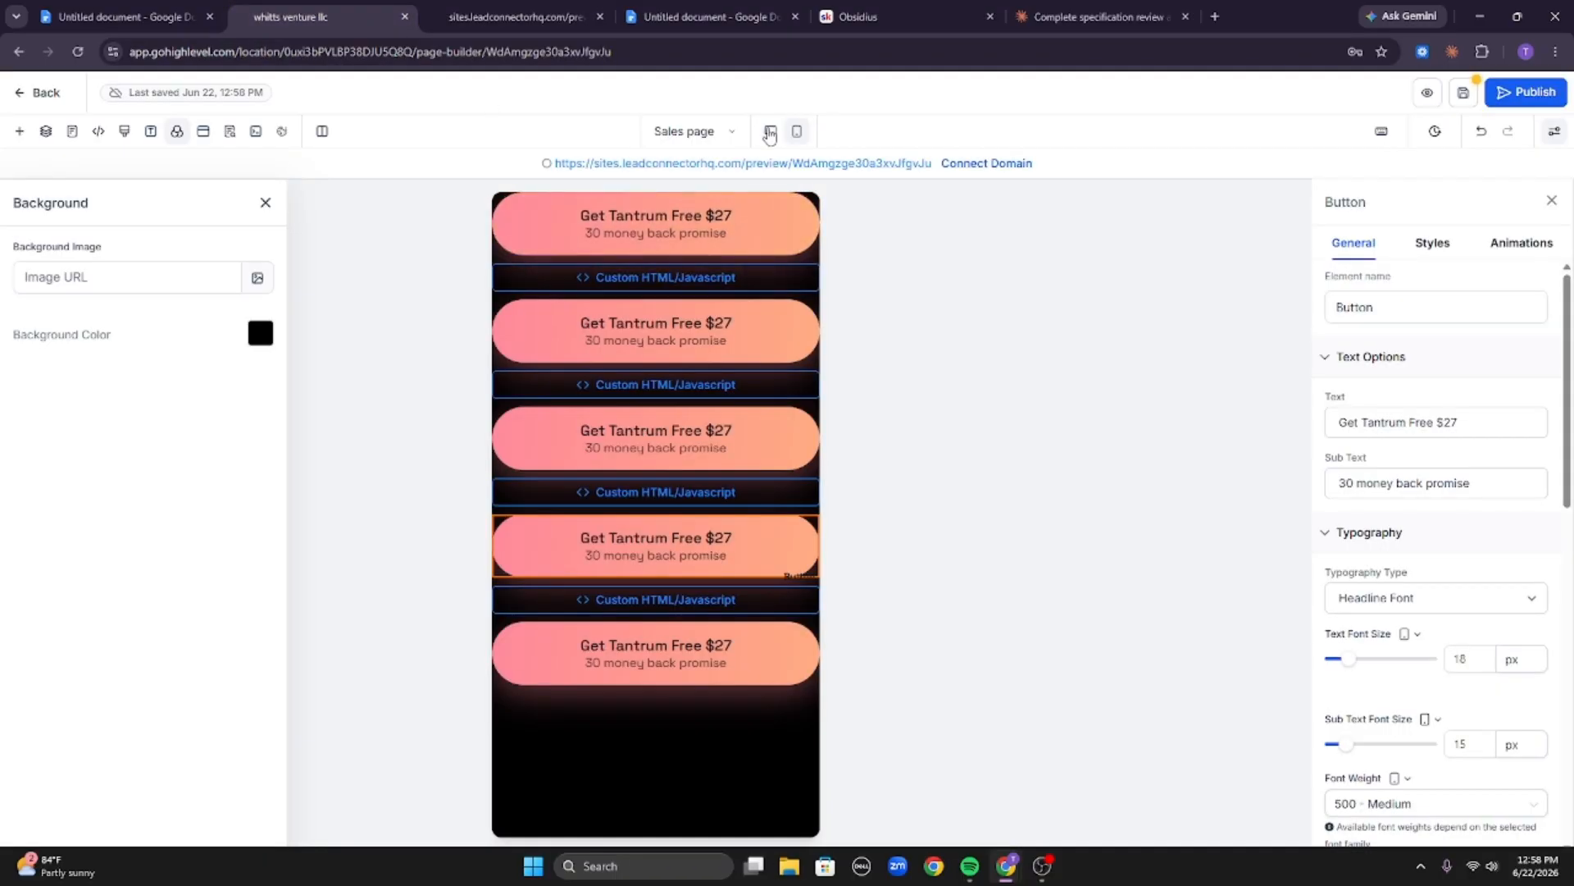
click(770, 131)
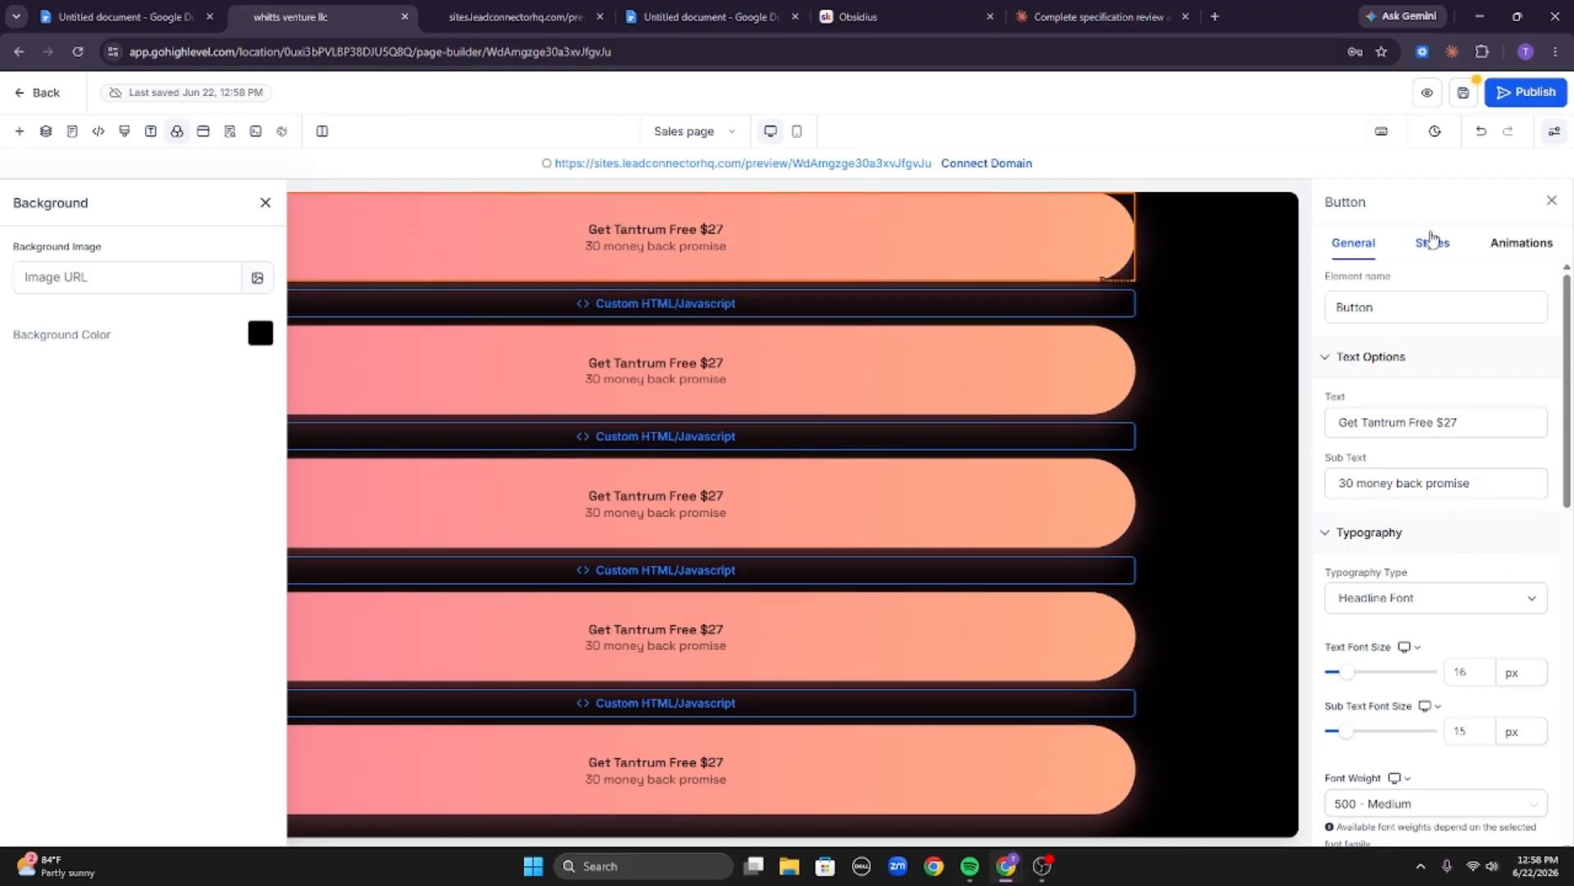
click(1432, 242)
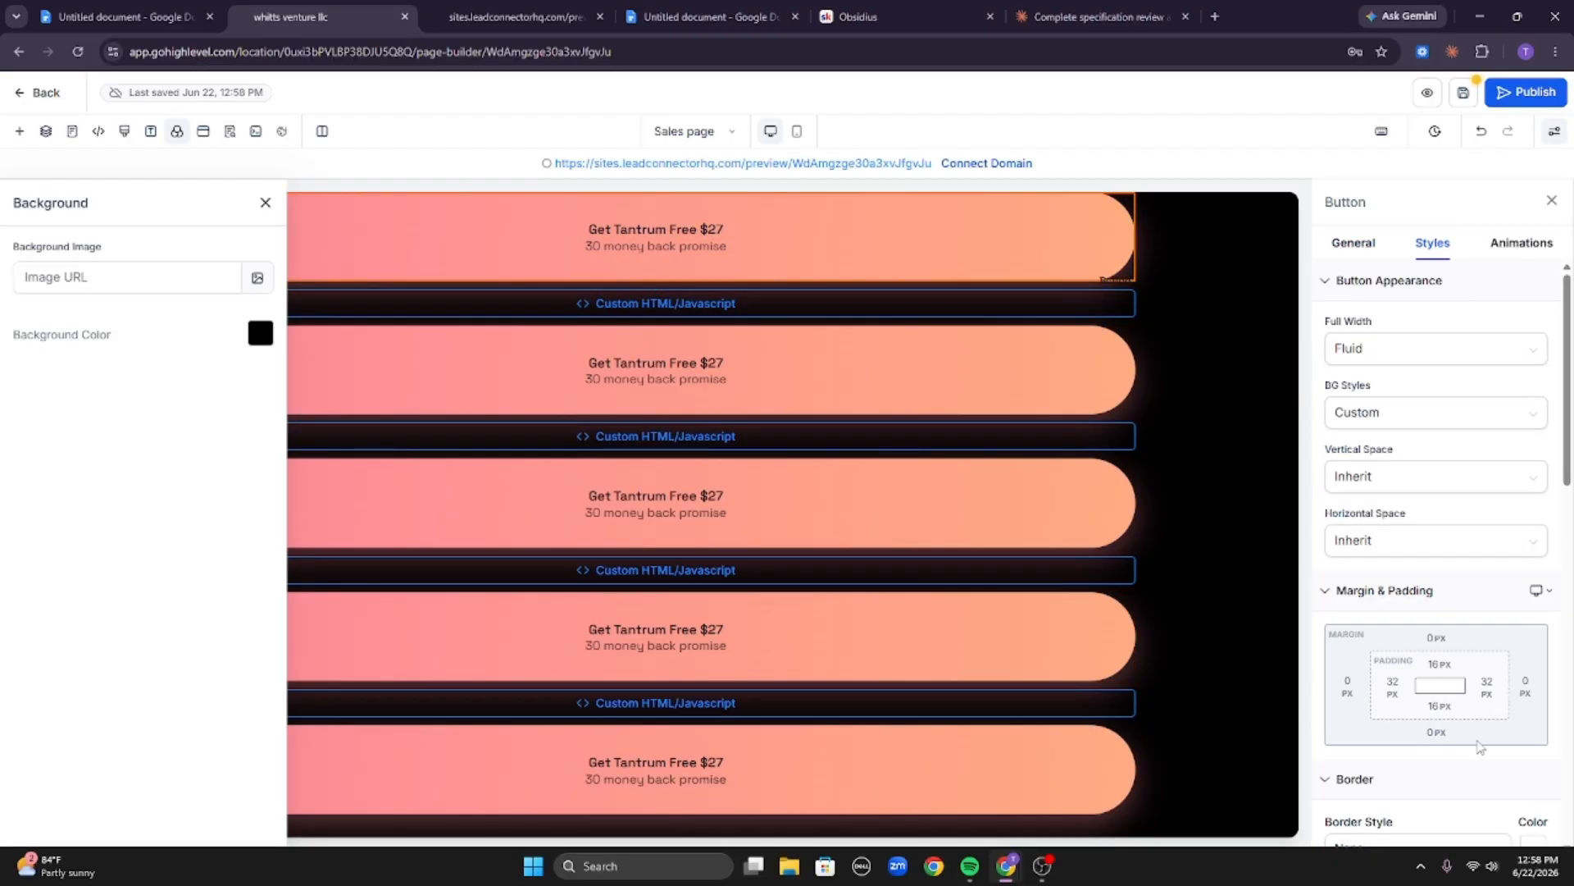
click(1487, 687)
click(1274, 582)
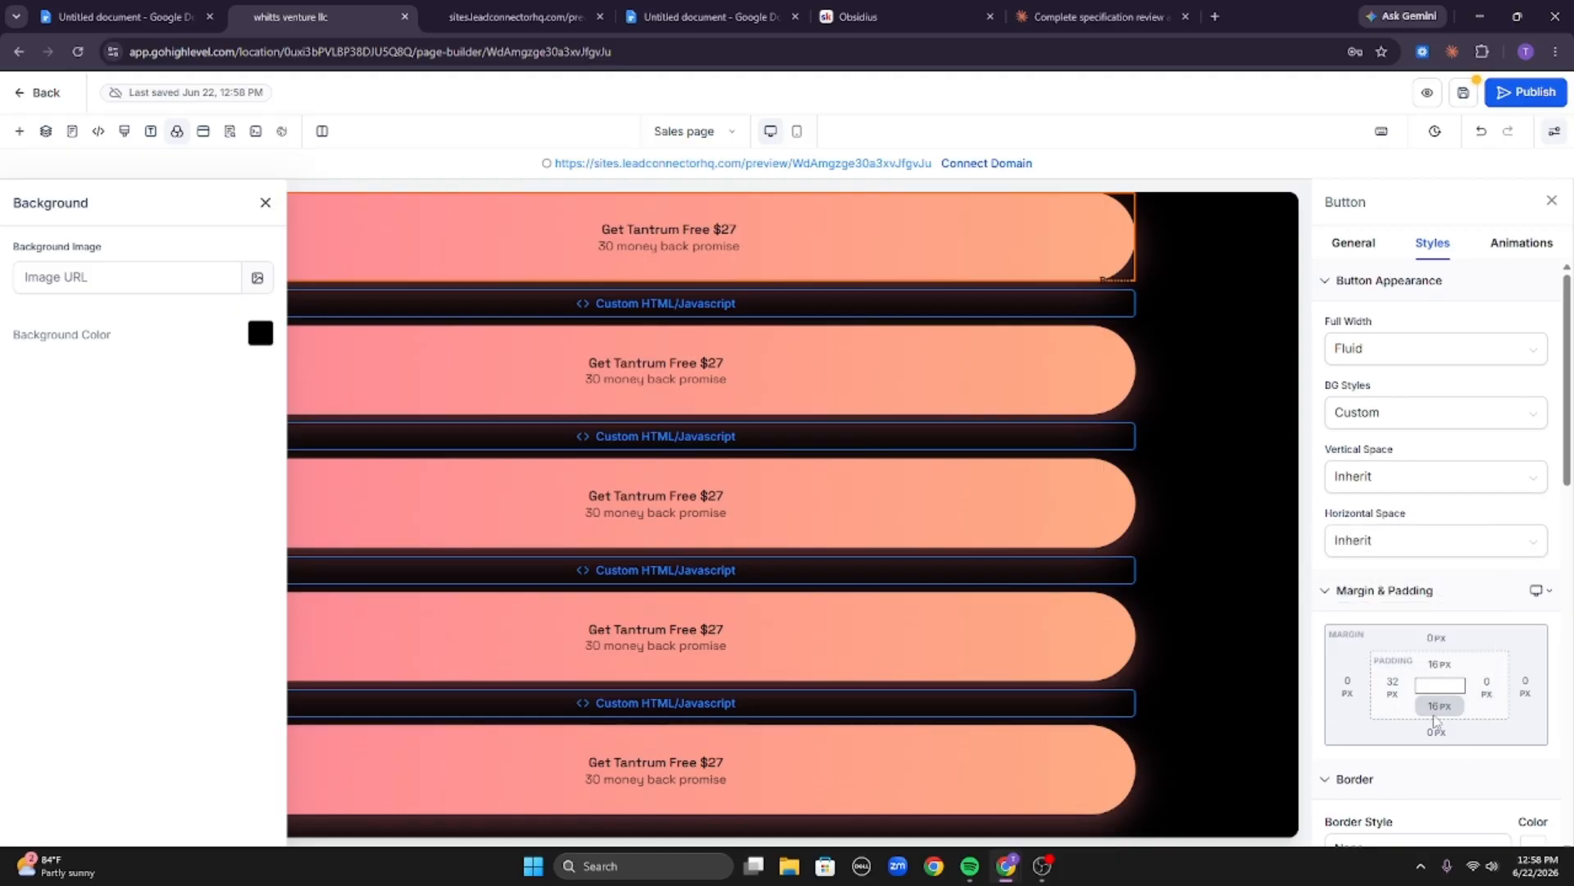
click(1435, 720)
click(1347, 610)
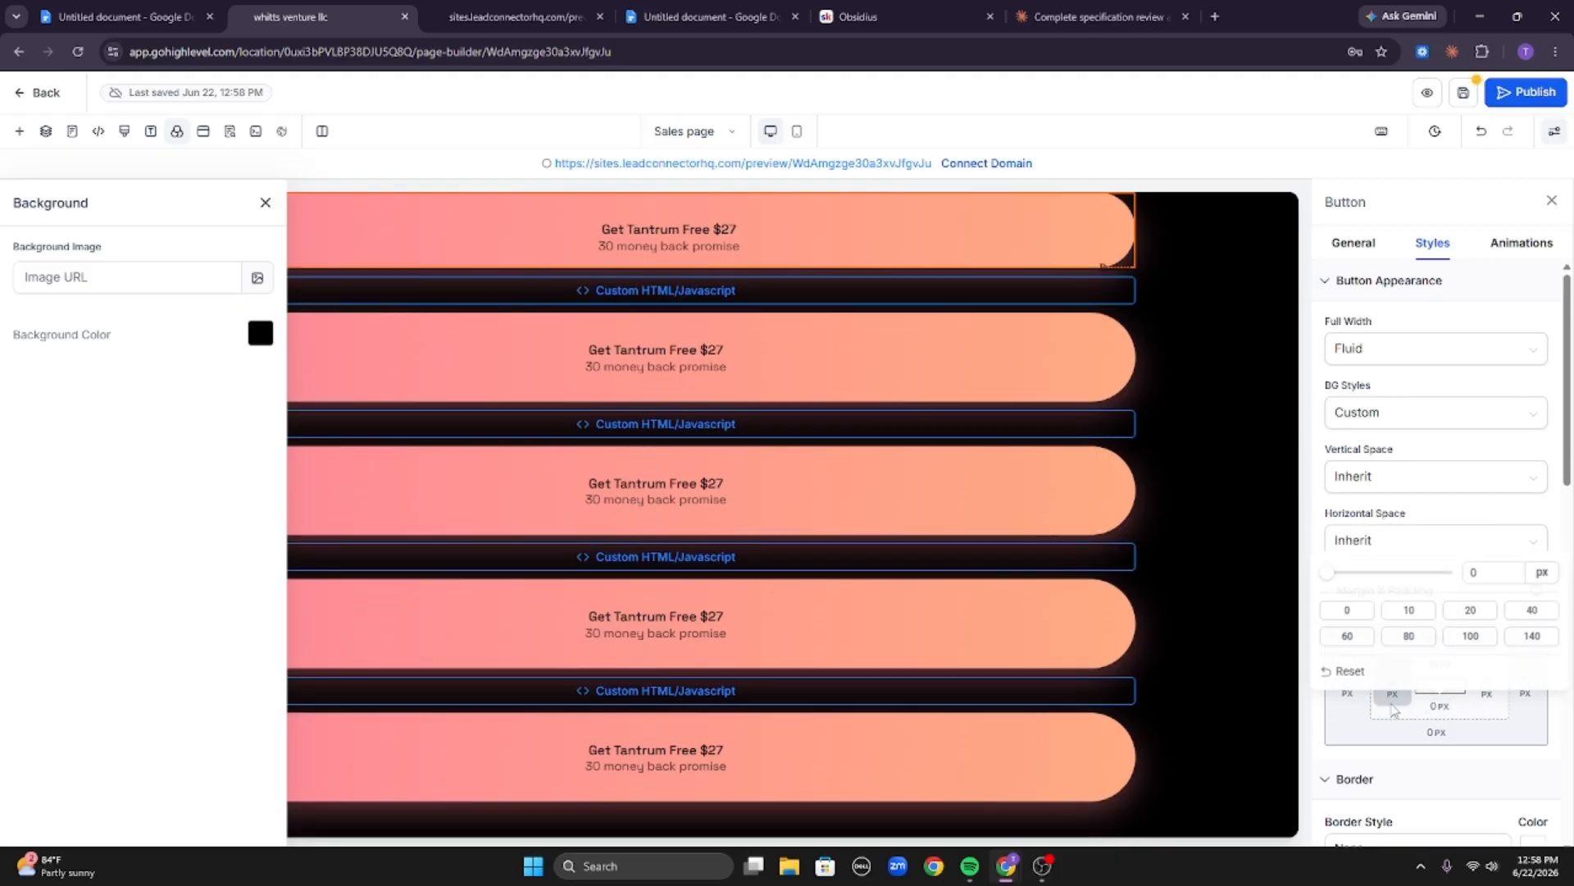
click(1392, 687)
click(1298, 580)
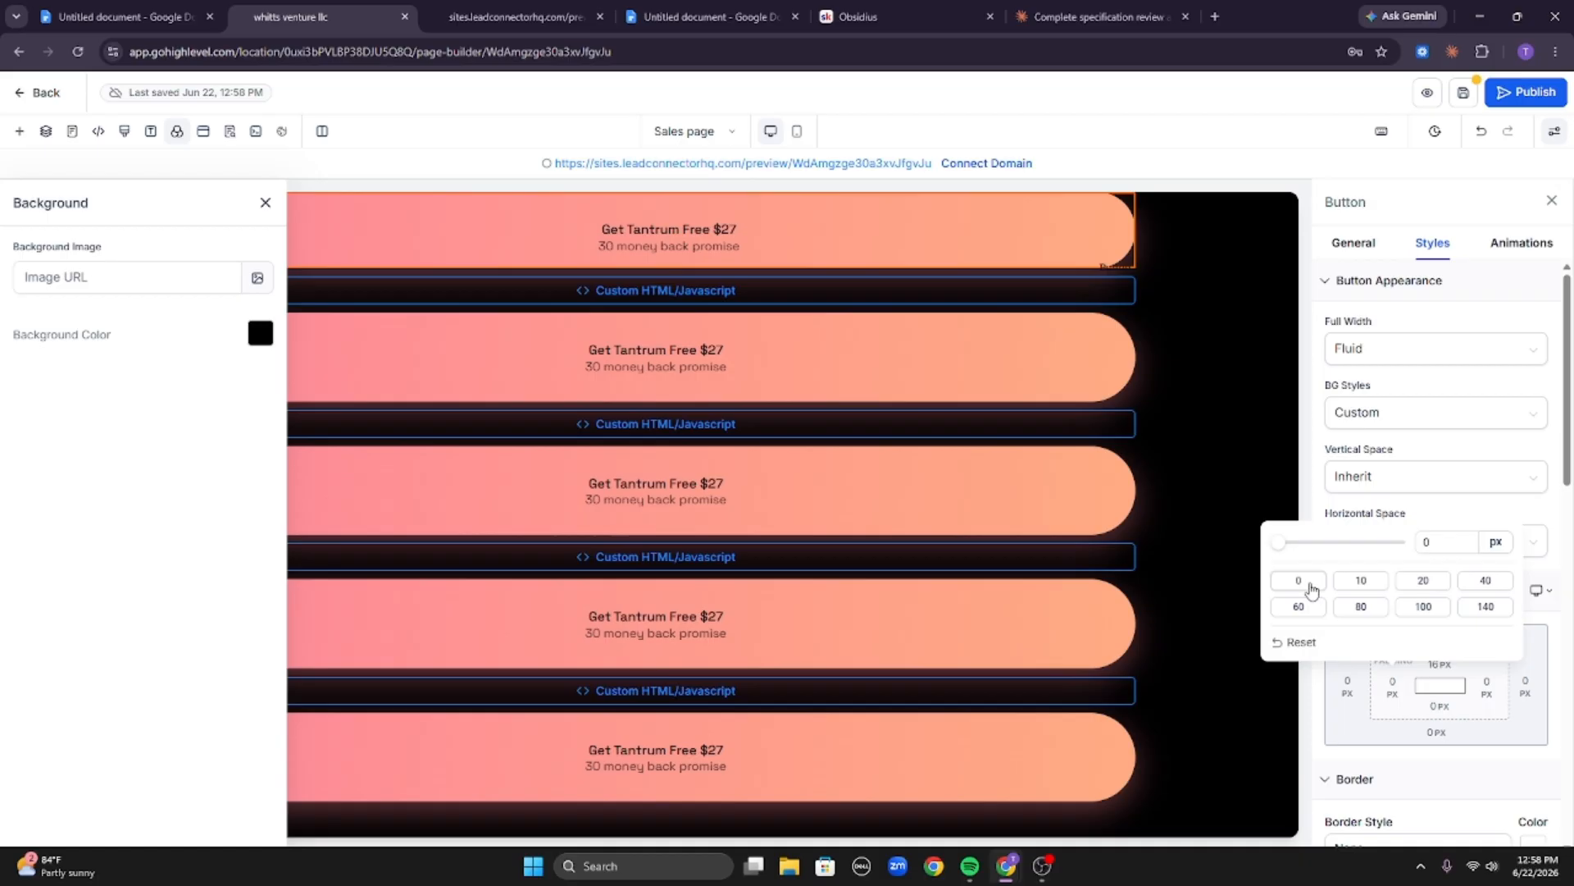
click(1440, 668)
click(1347, 739)
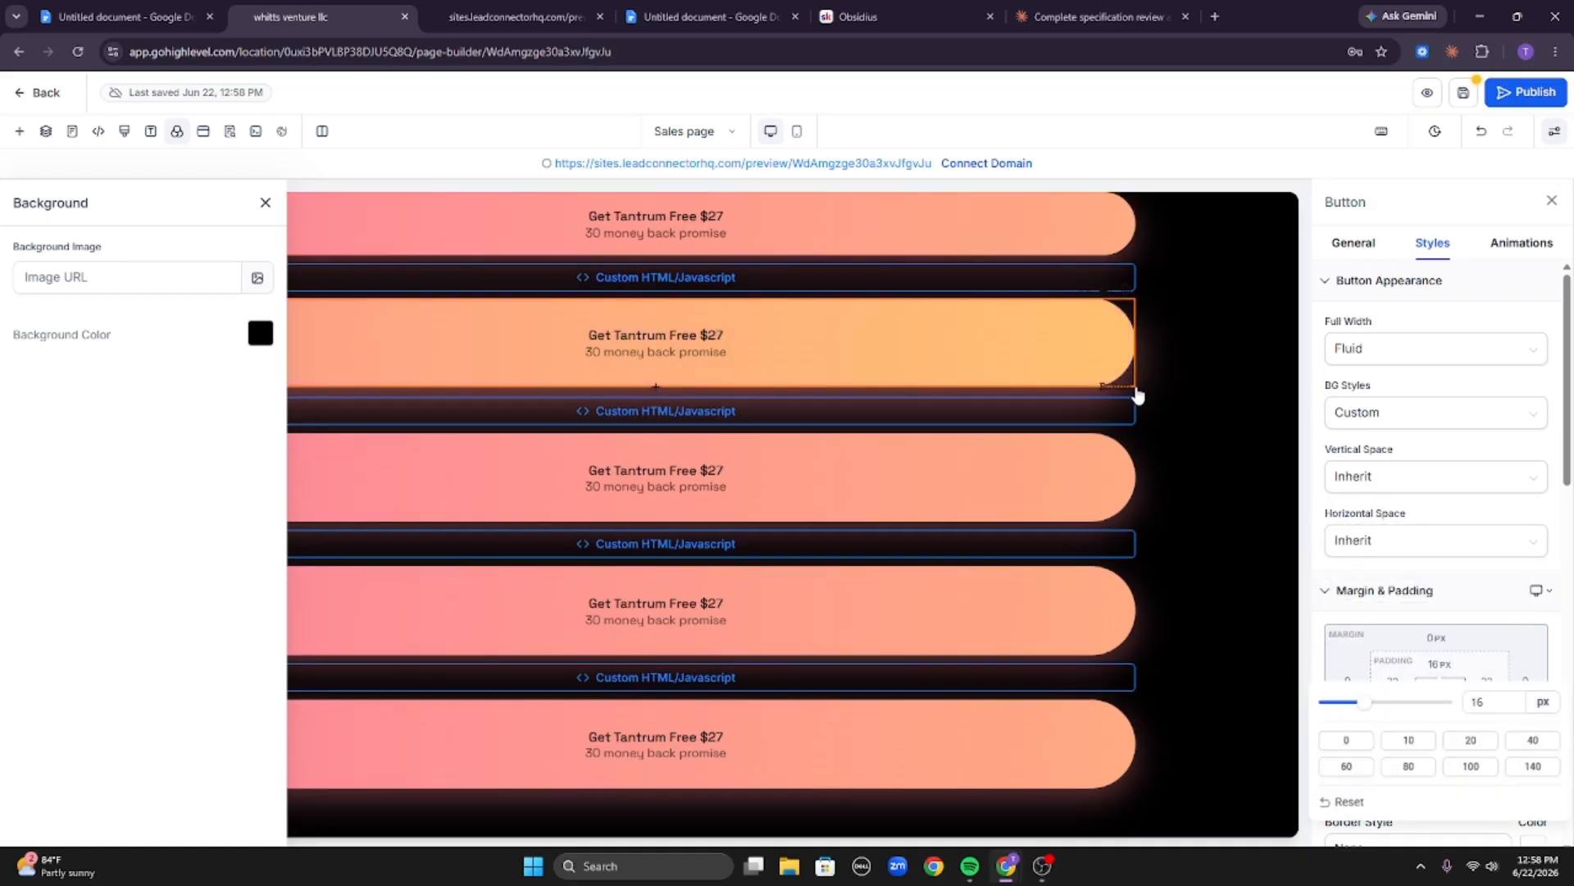
Set the second button's padding to 0 px on all sides.
click(1131, 385)
click(1394, 683)
click(1357, 738)
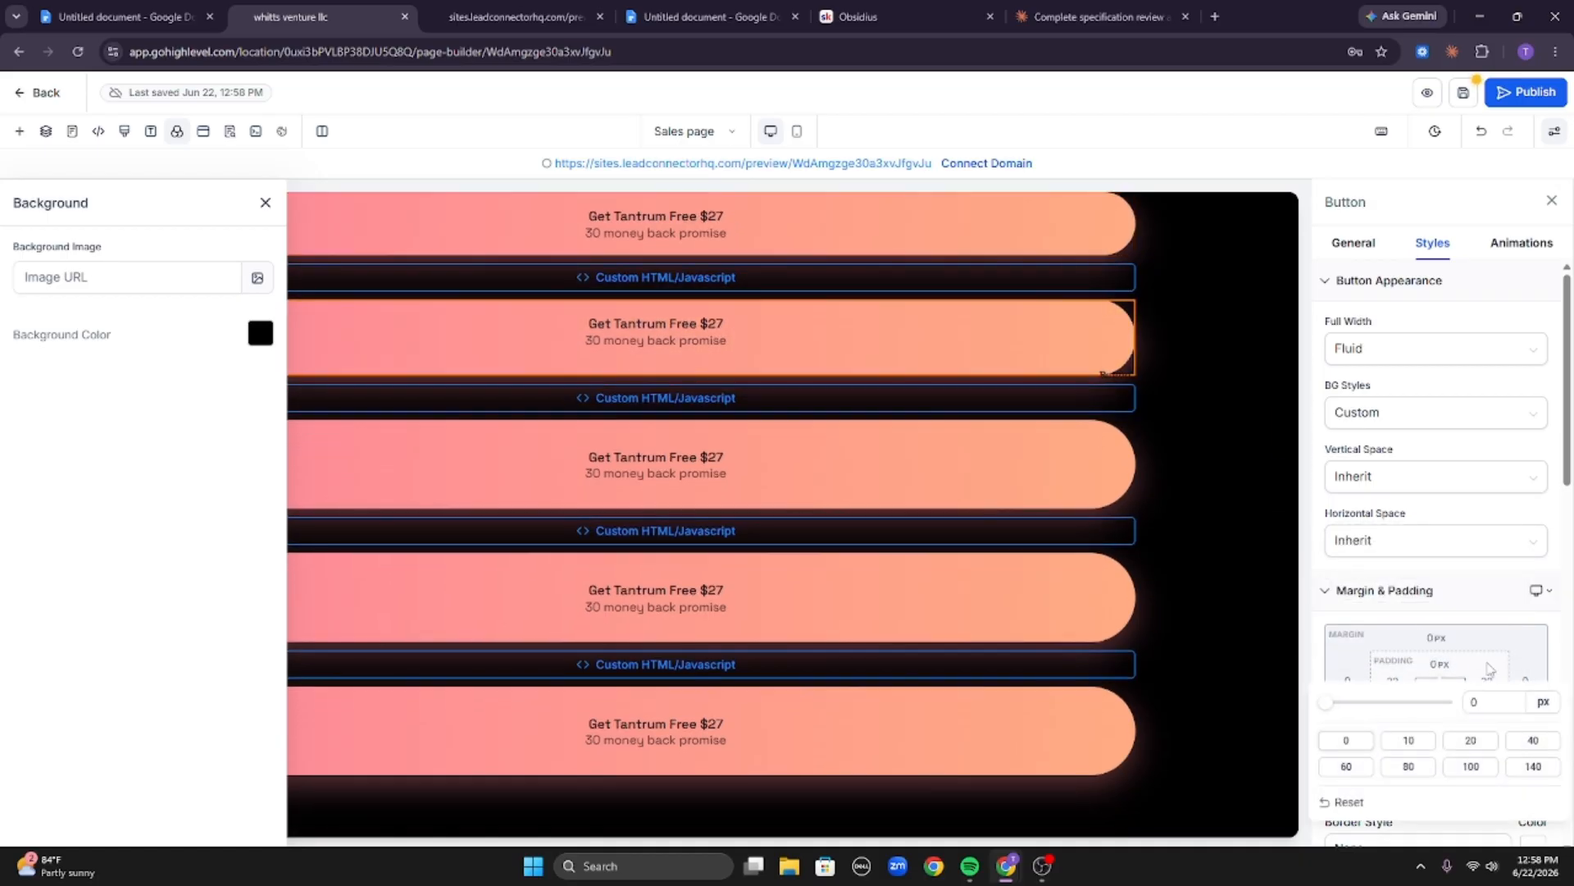
click(1487, 683)
click(1272, 580)
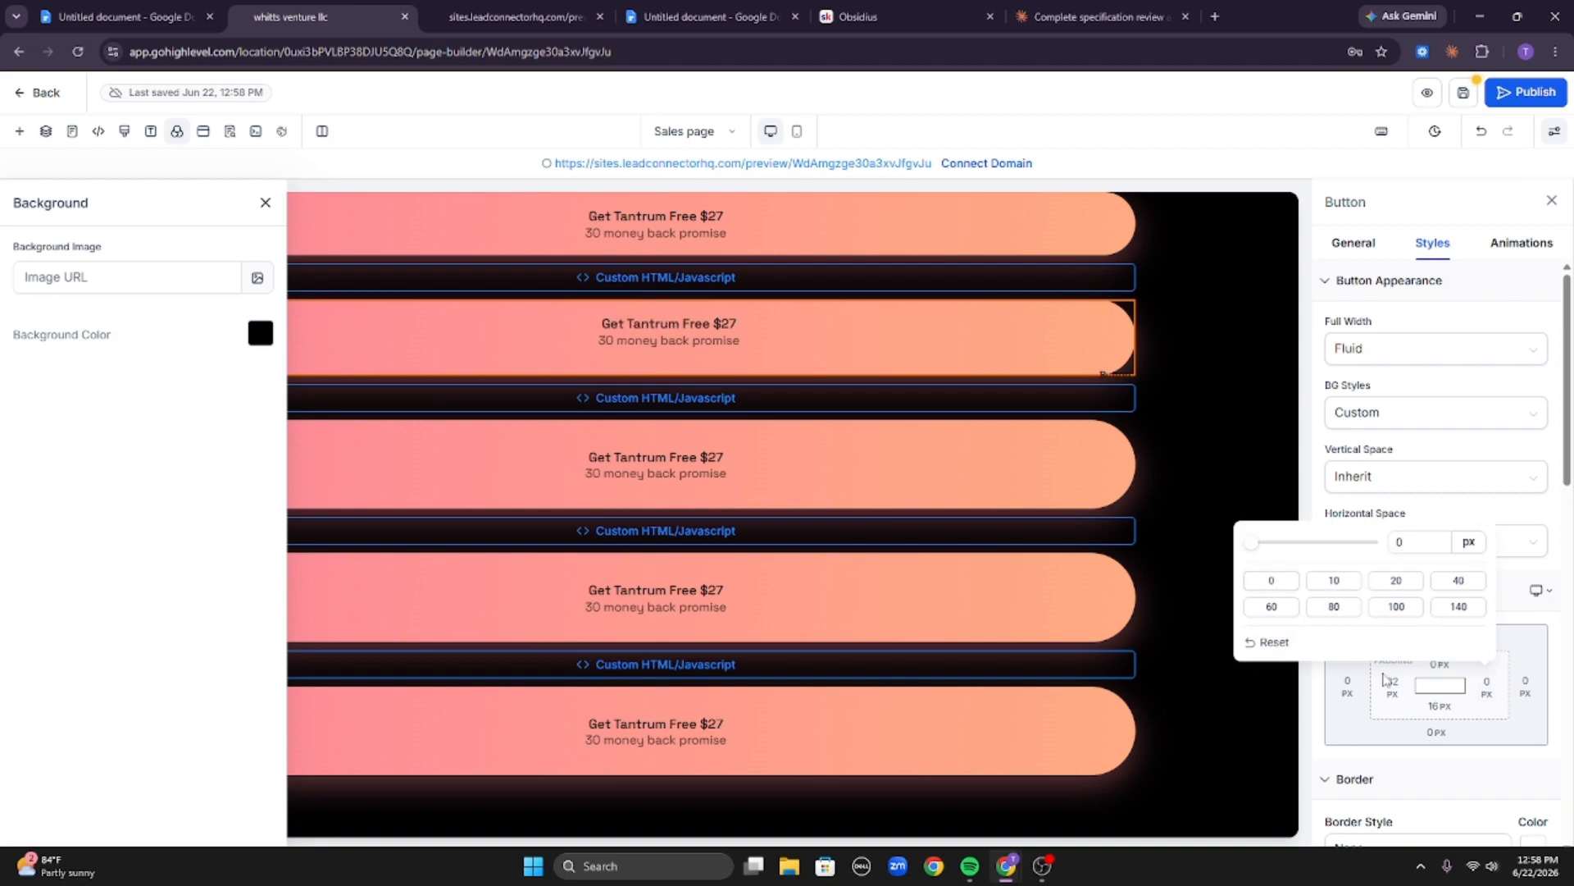
click(1392, 683)
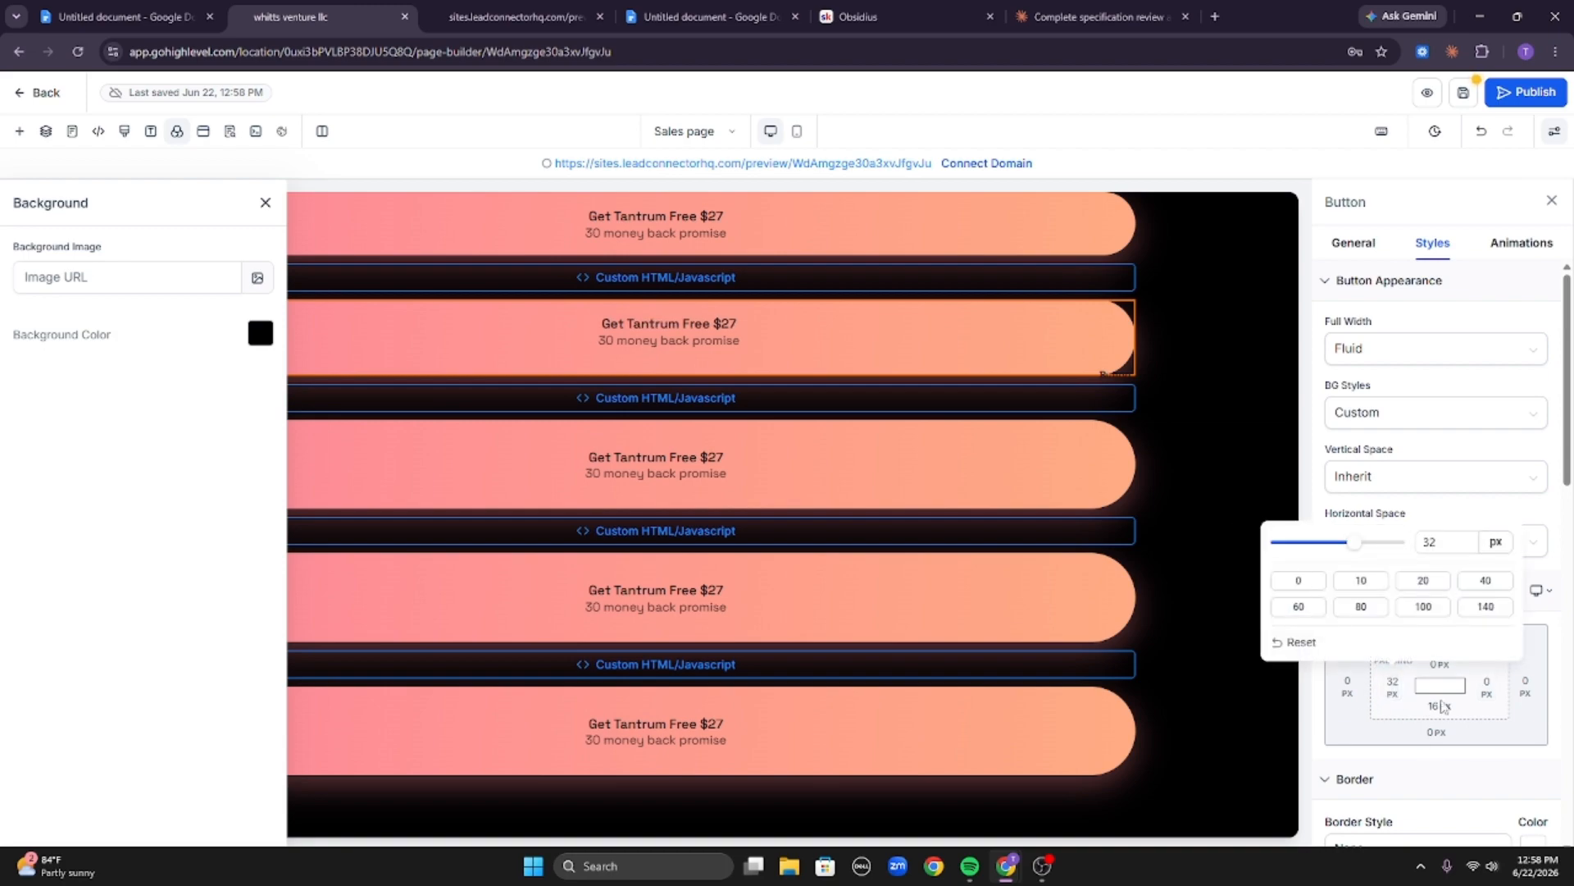
click(1302, 582)
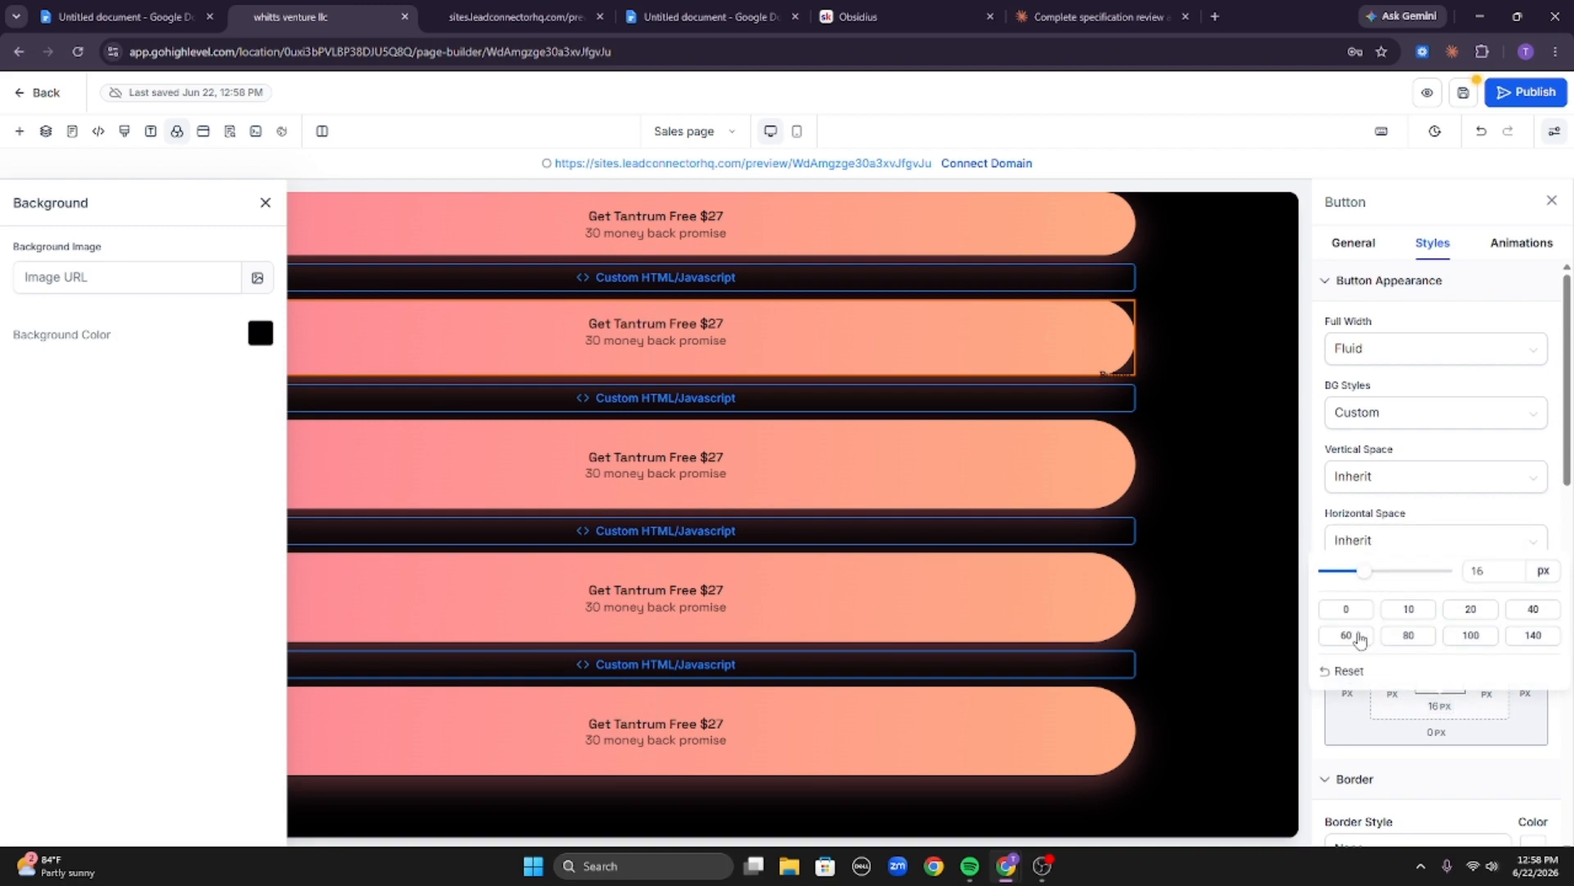
Set the third button's padding to 0 px on all sides.
click(998, 455)
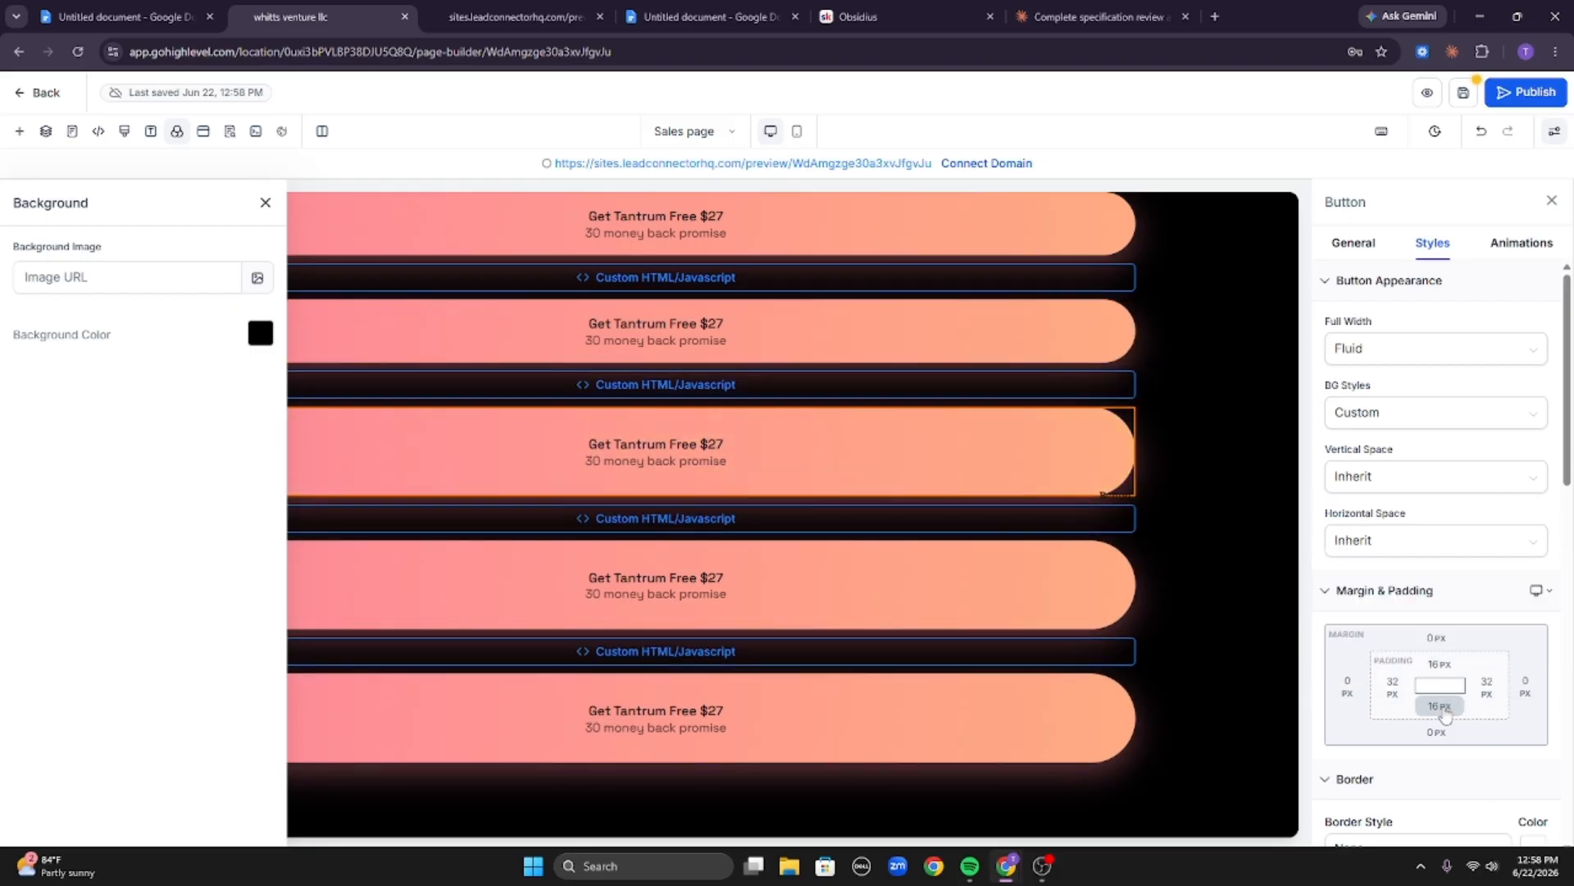
click(1439, 708)
click(1345, 609)
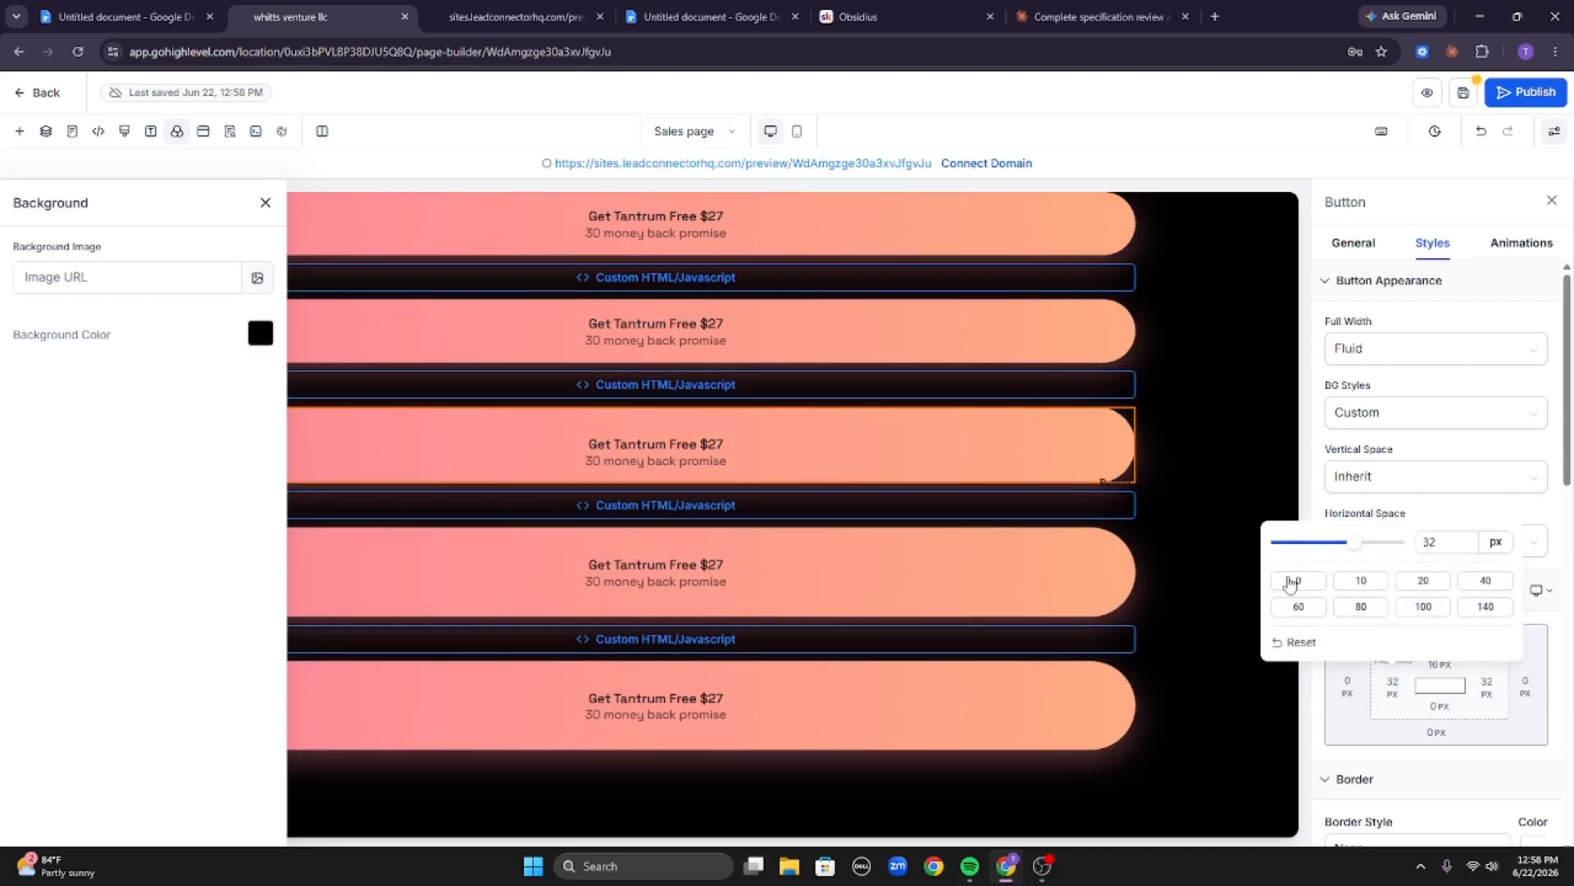
click(1485, 690)
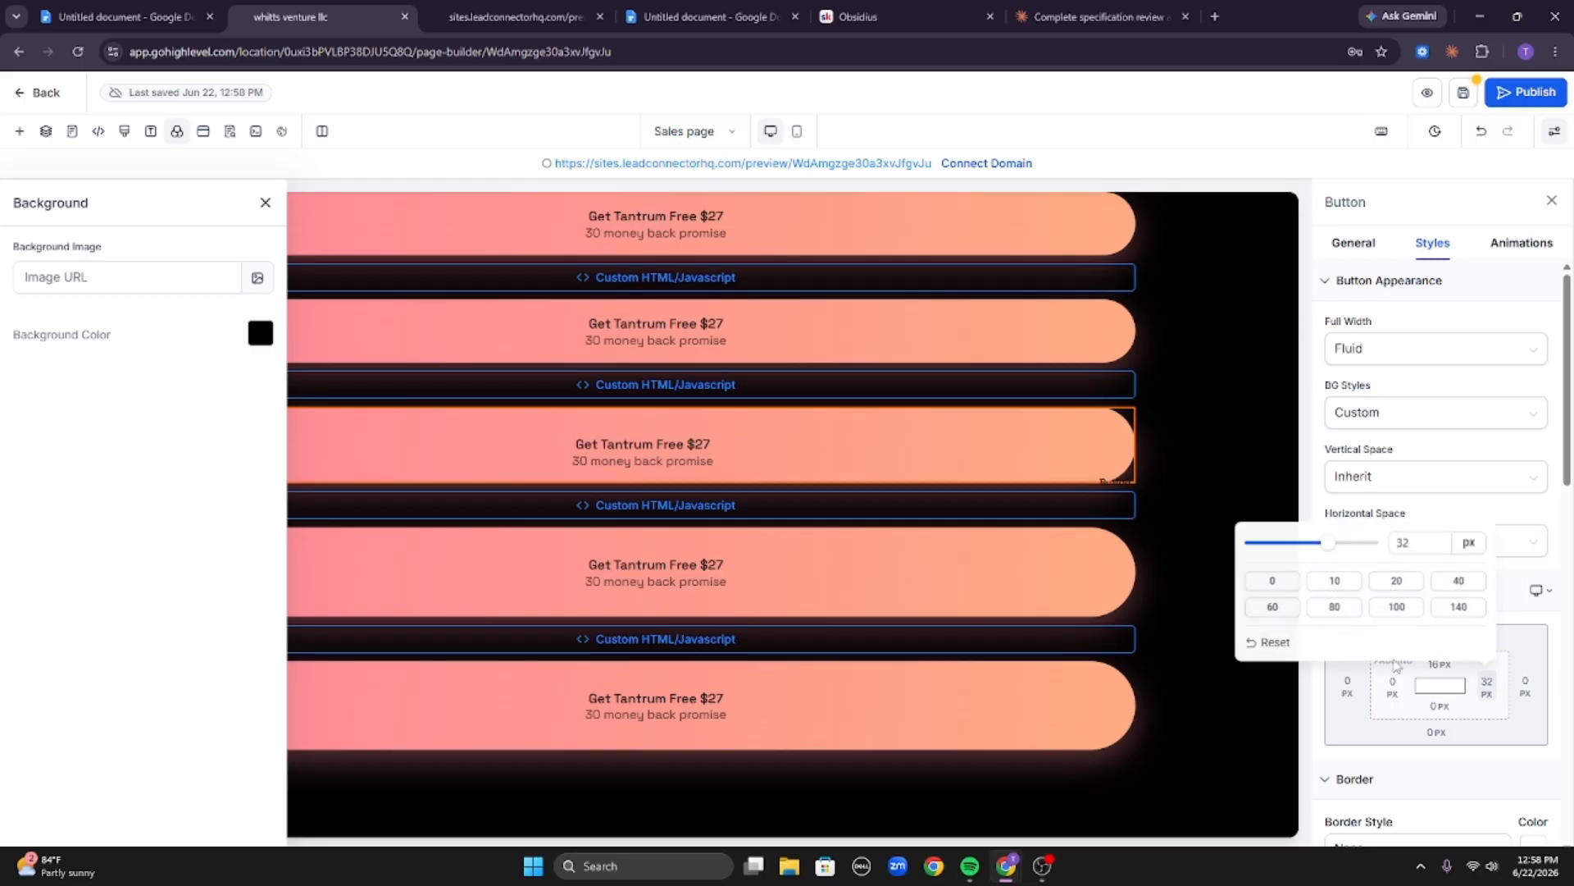
click(1260, 584)
click(1440, 663)
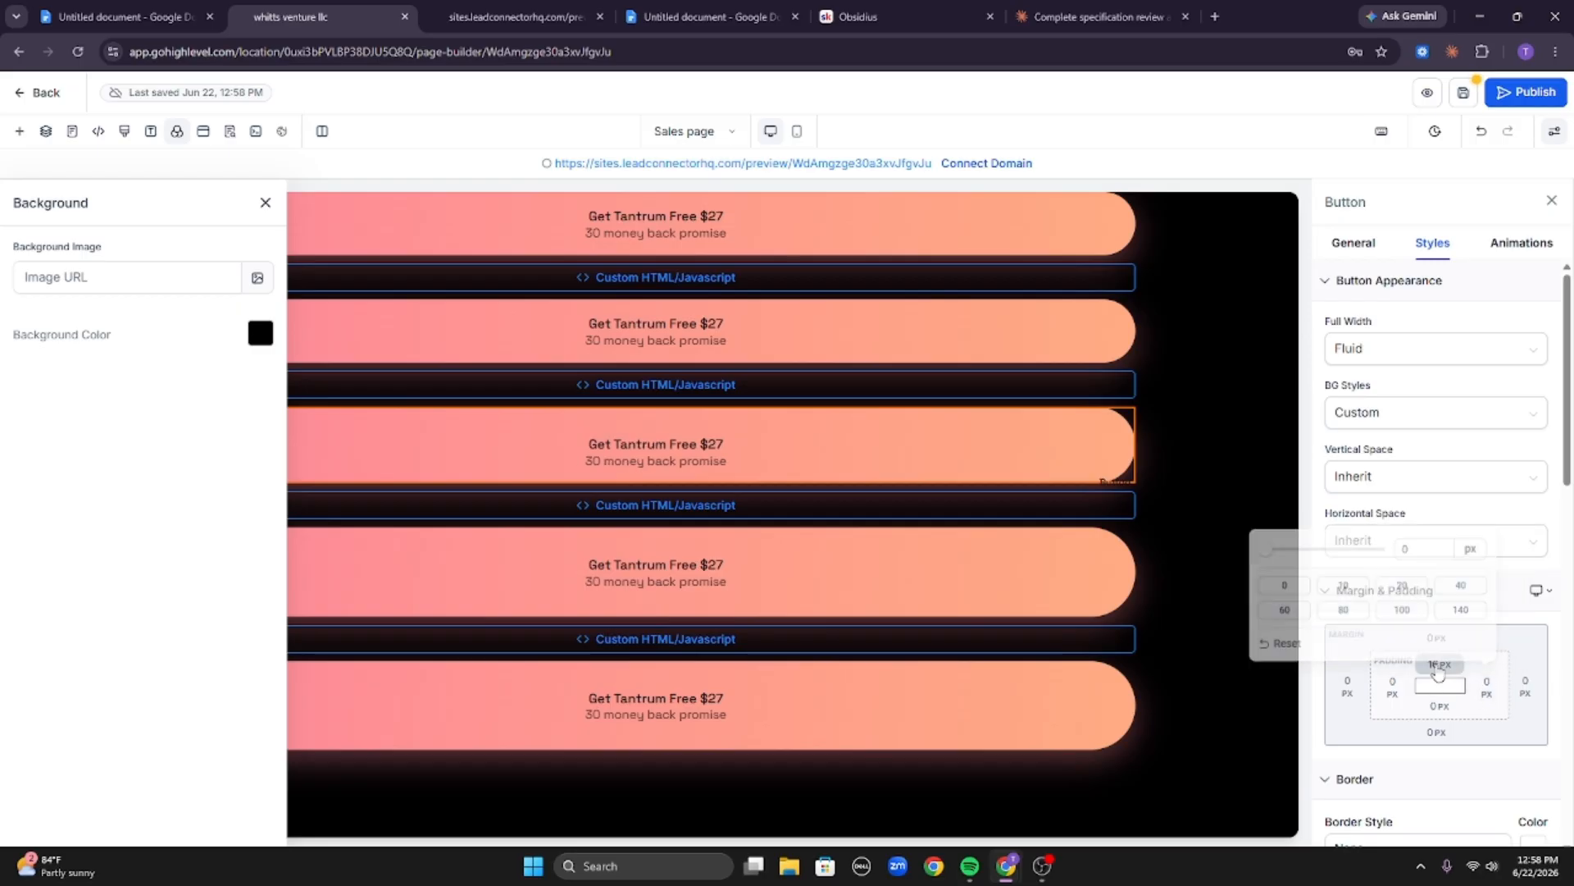
click(1364, 743)
Set the fourth button's padding to 0 px on all sides.
click(1086, 583)
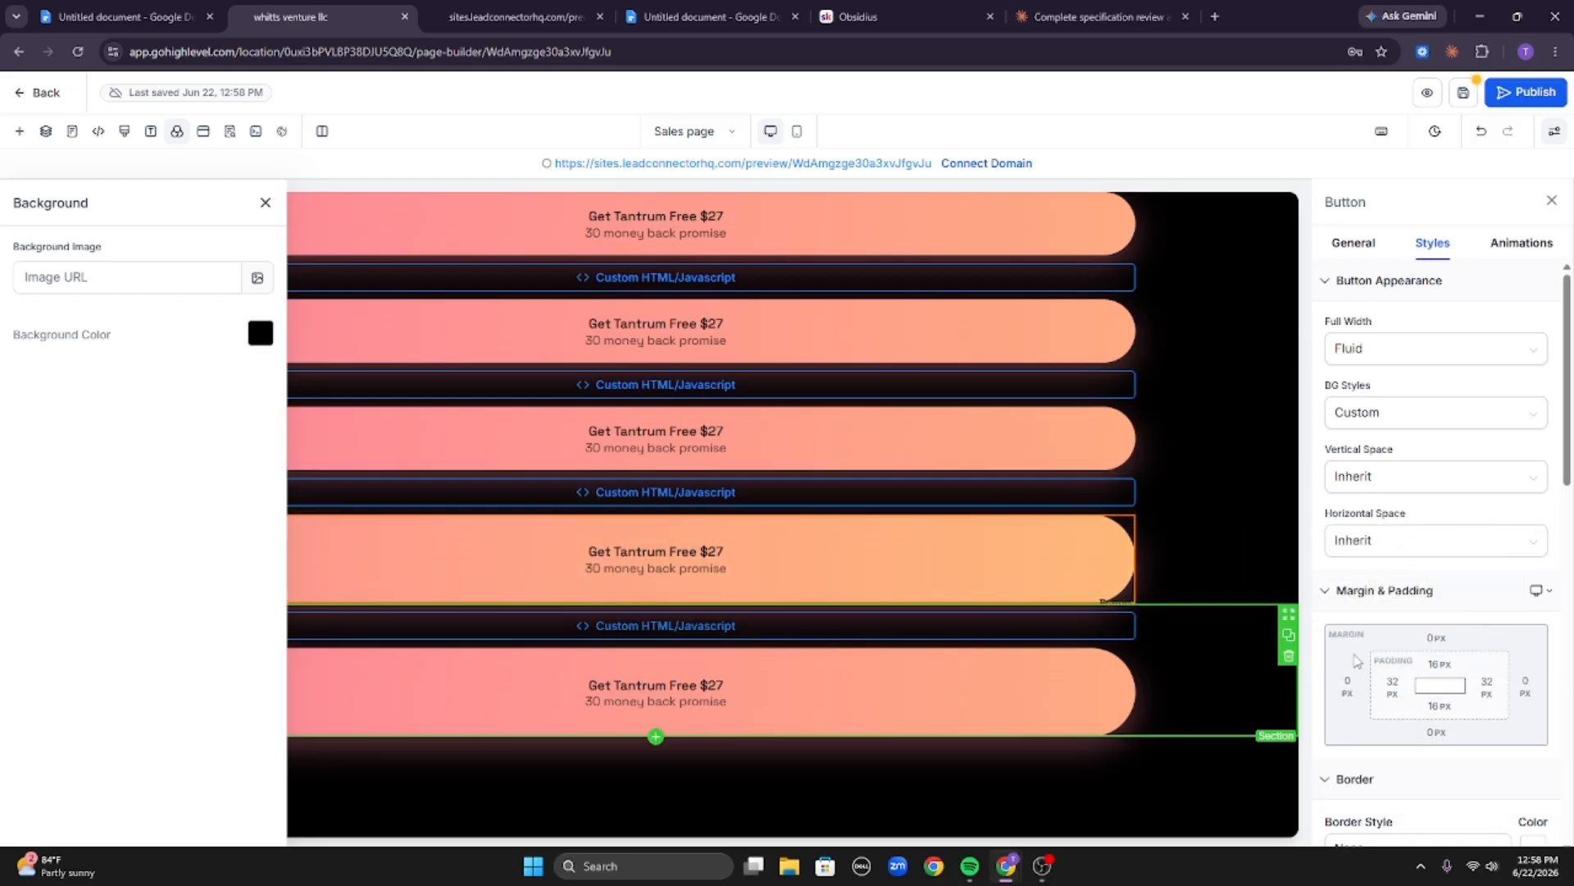
click(1439, 665)
click(1346, 741)
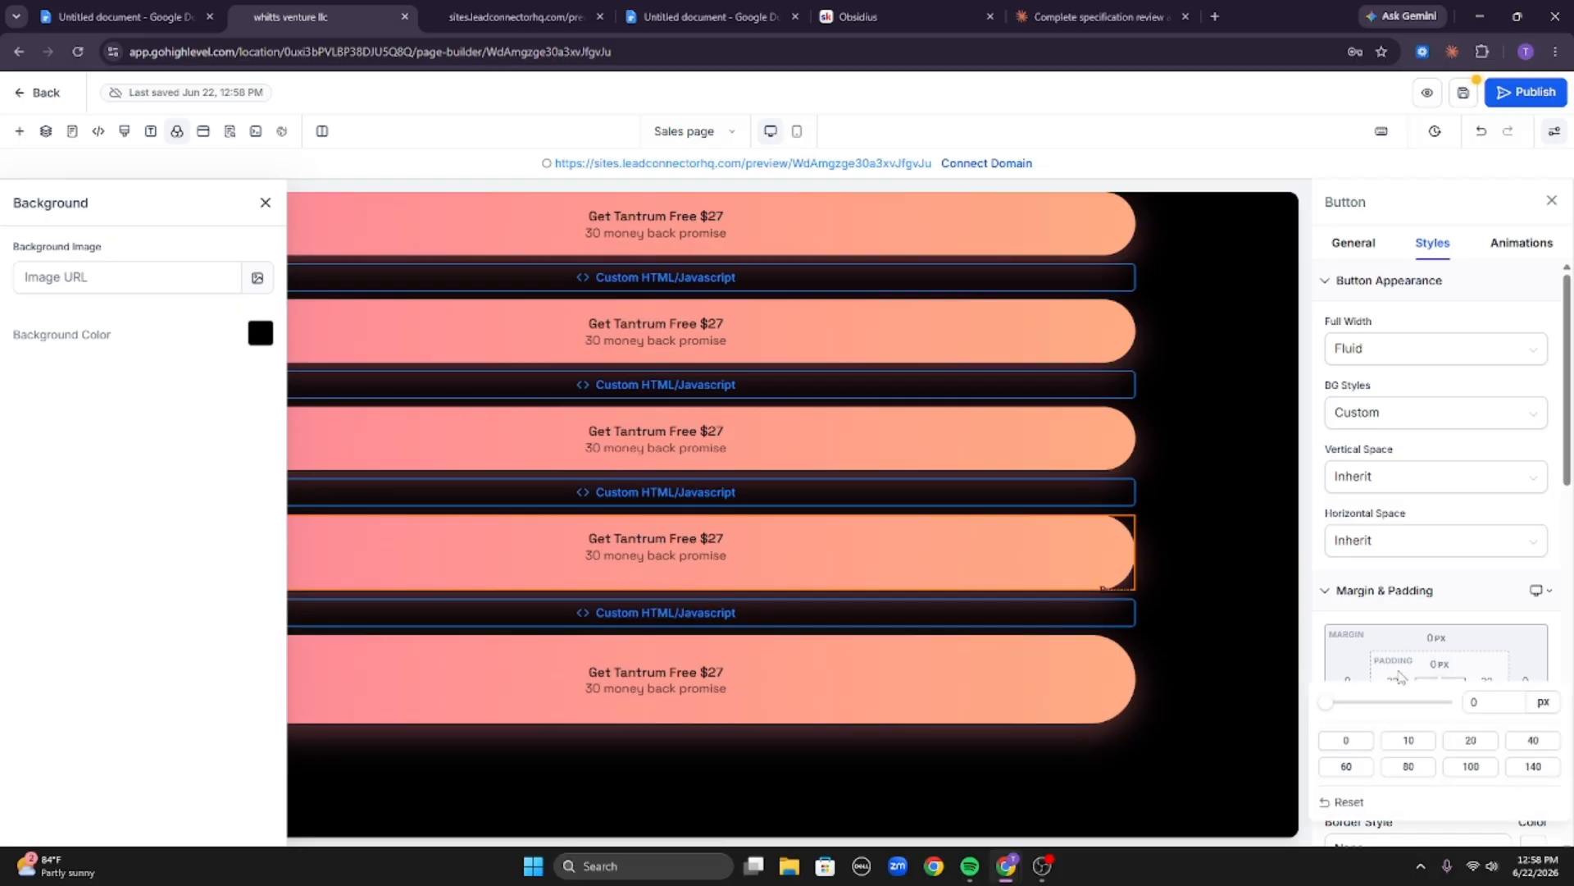
click(1393, 687)
click(1302, 583)
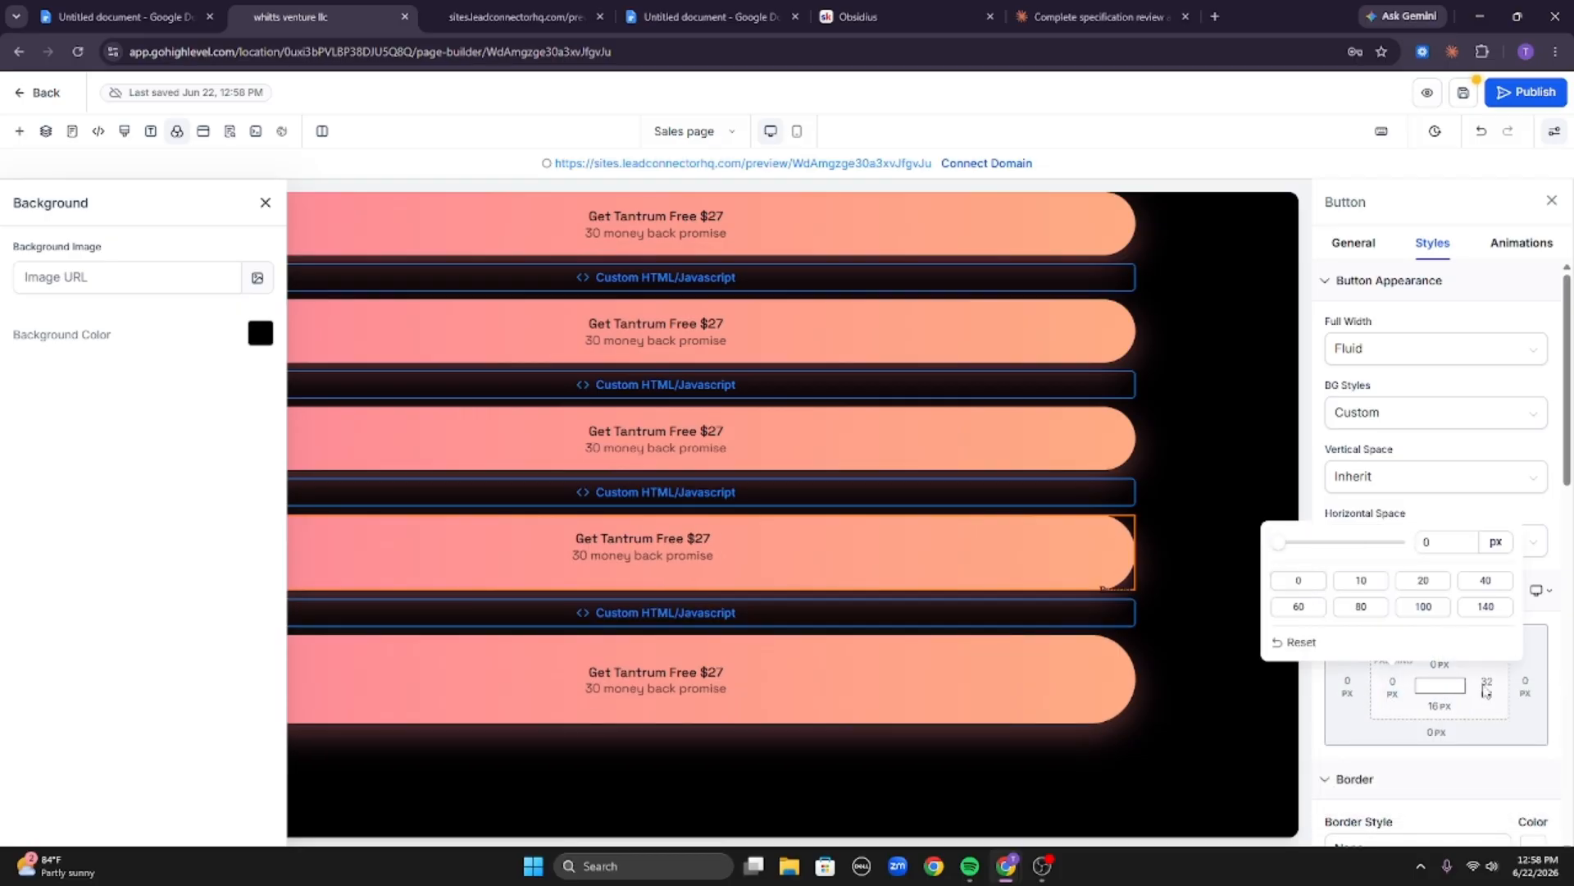
click(1486, 687)
click(1272, 582)
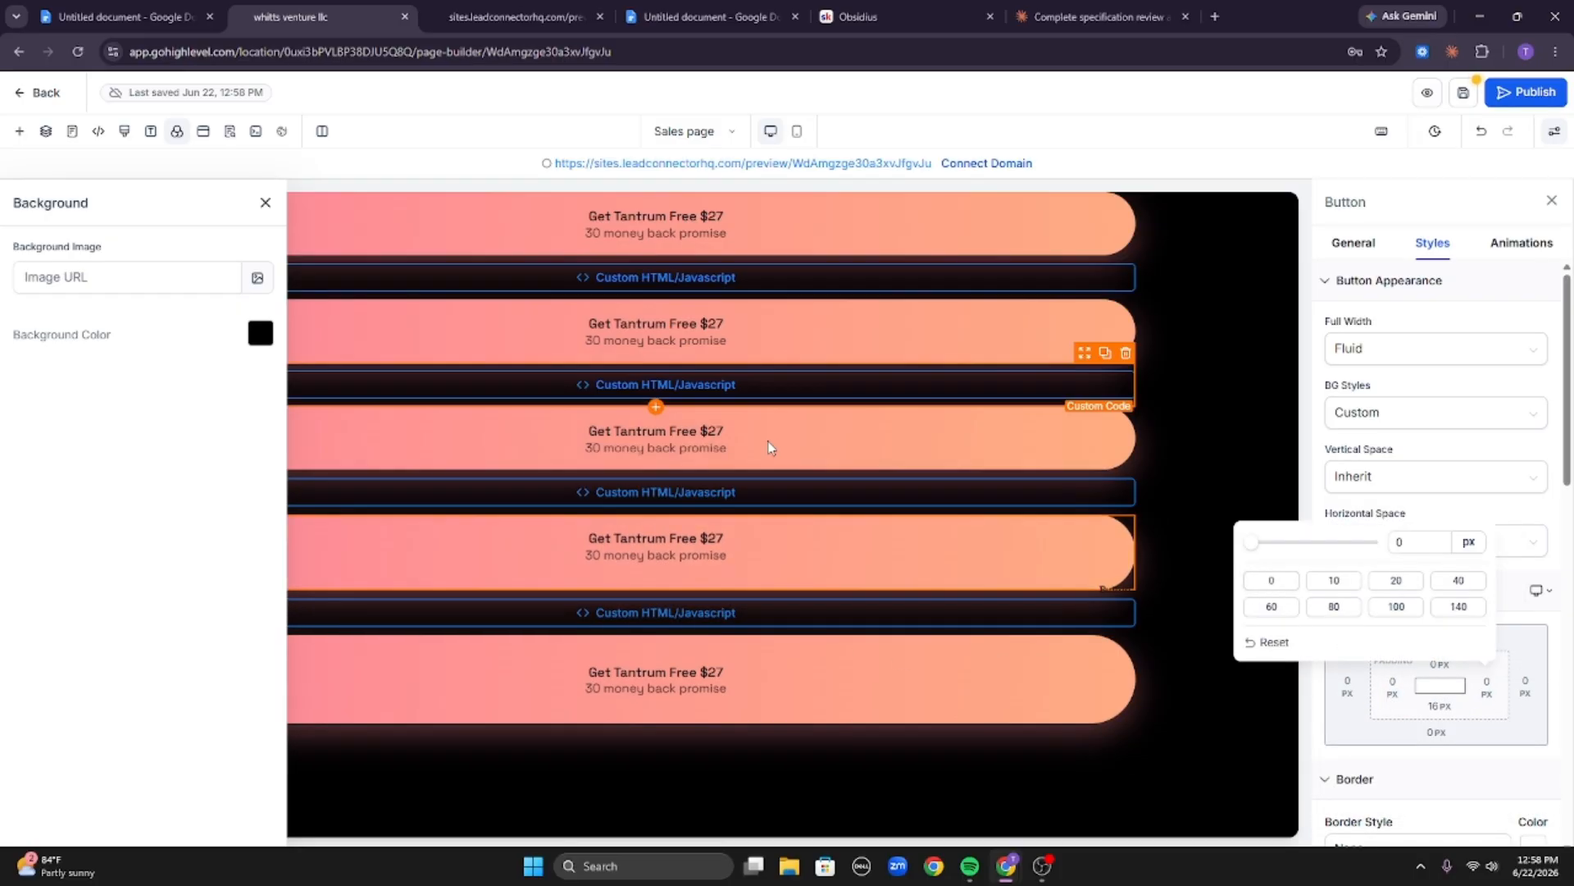
click(1445, 720)
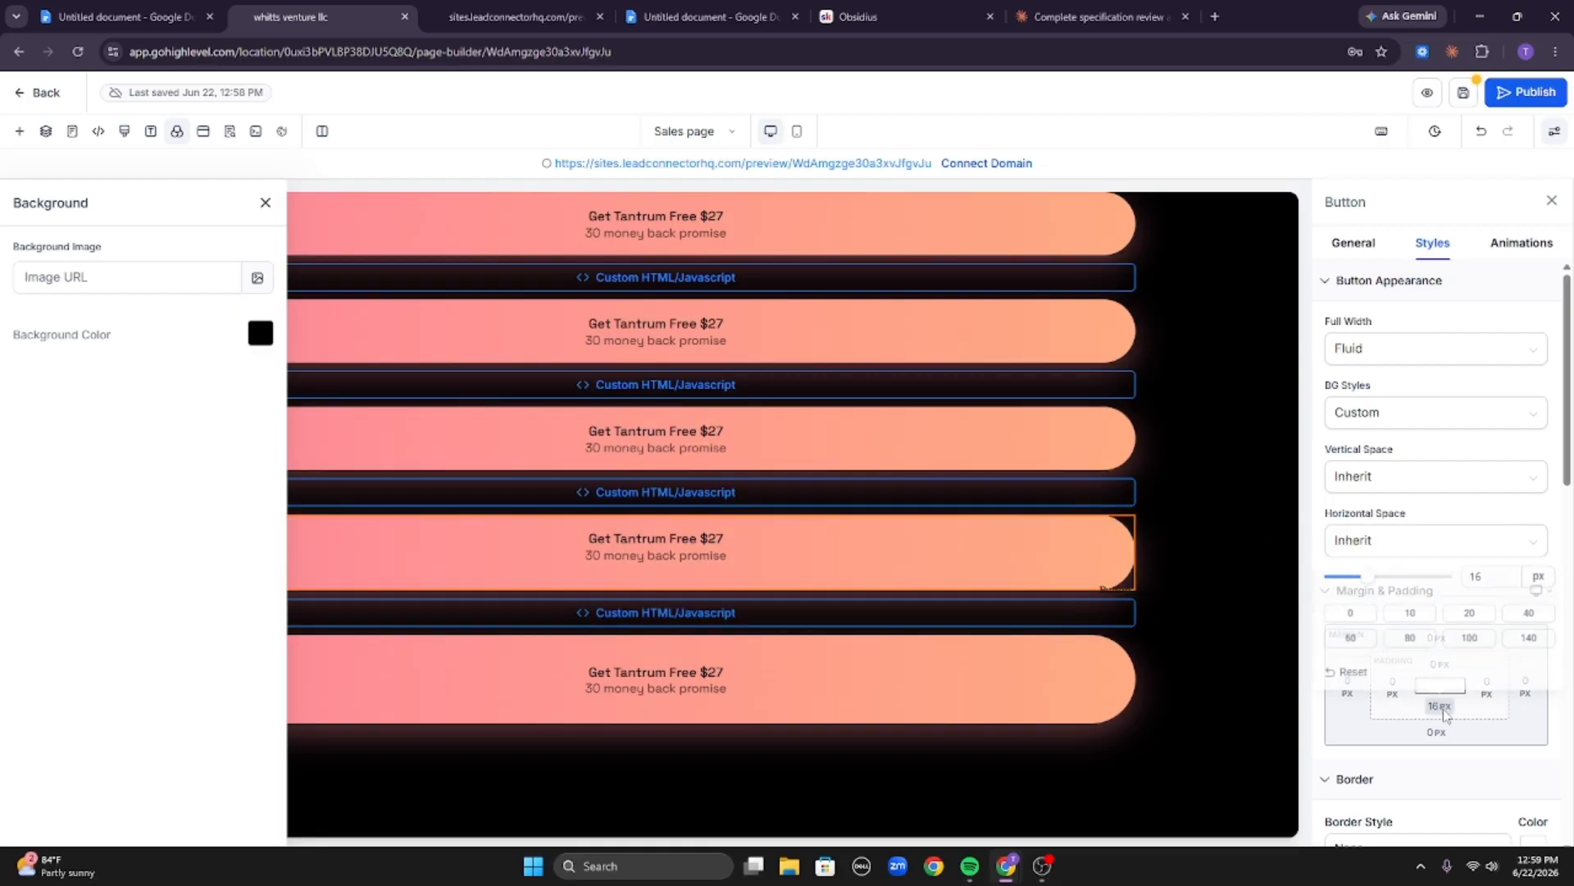
click(1345, 608)
Set the fifth button's padding to 0 px on all sides.
click(1063, 654)
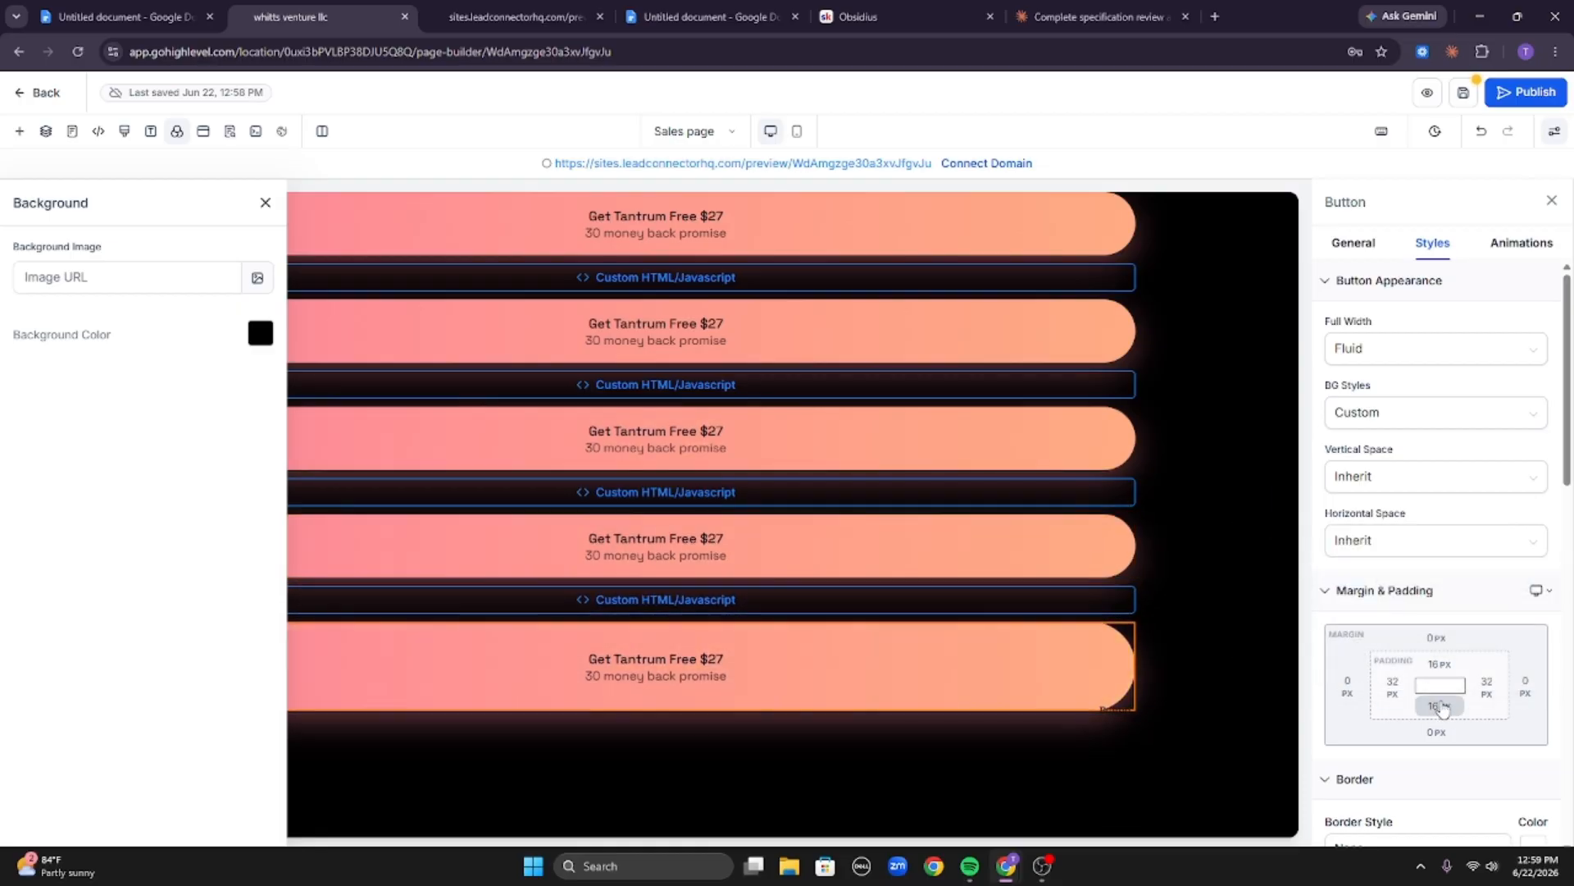
click(1436, 703)
click(1340, 614)
click(1393, 687)
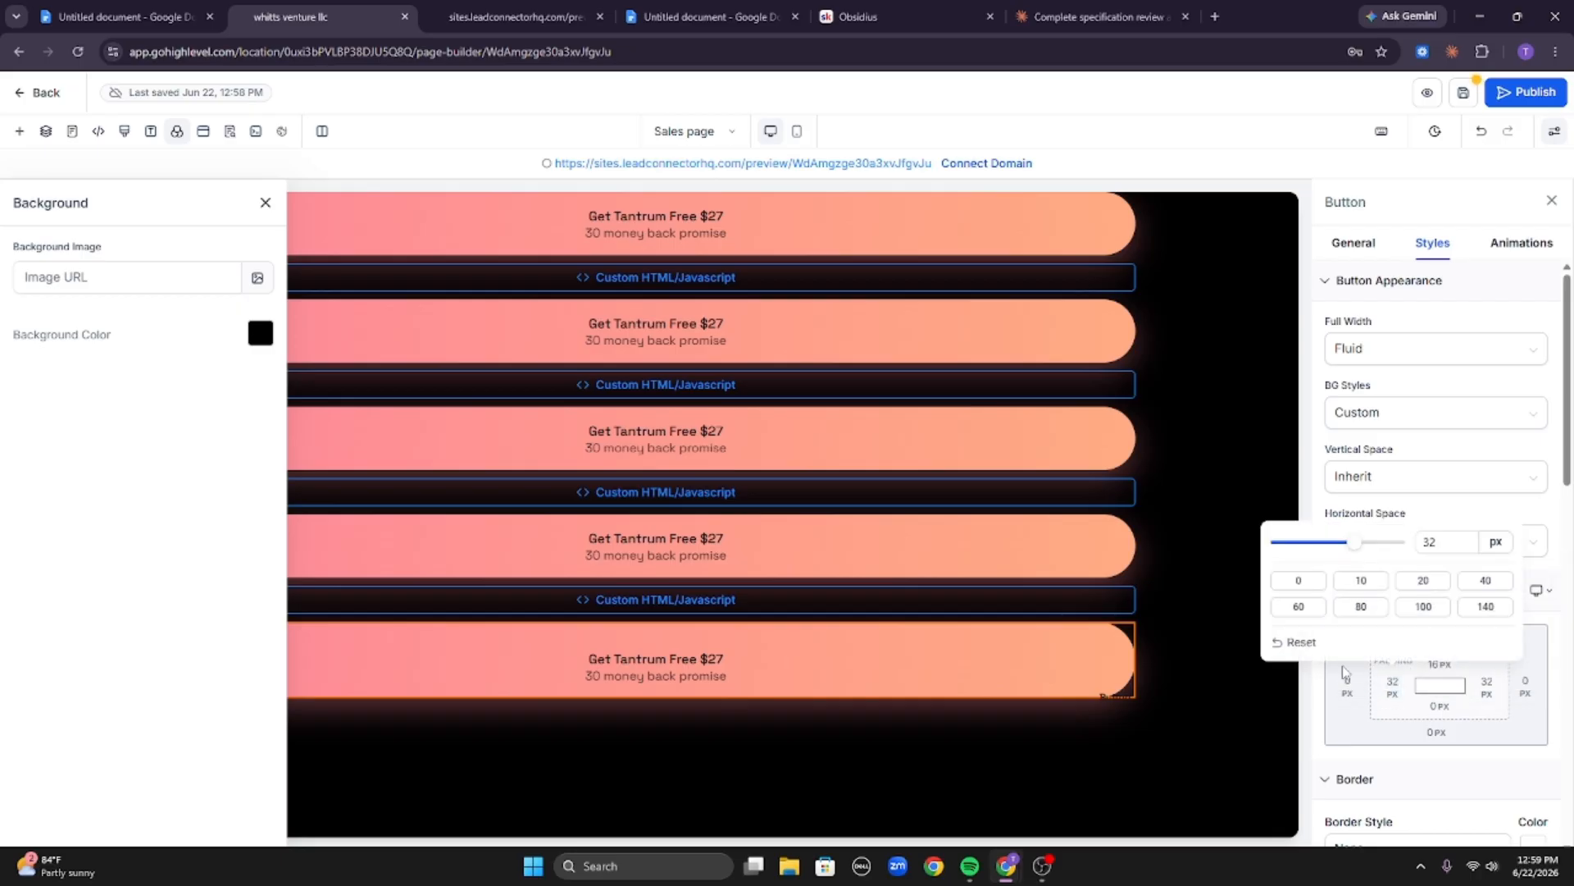
click(1310, 581)
click(1494, 683)
click(1276, 590)
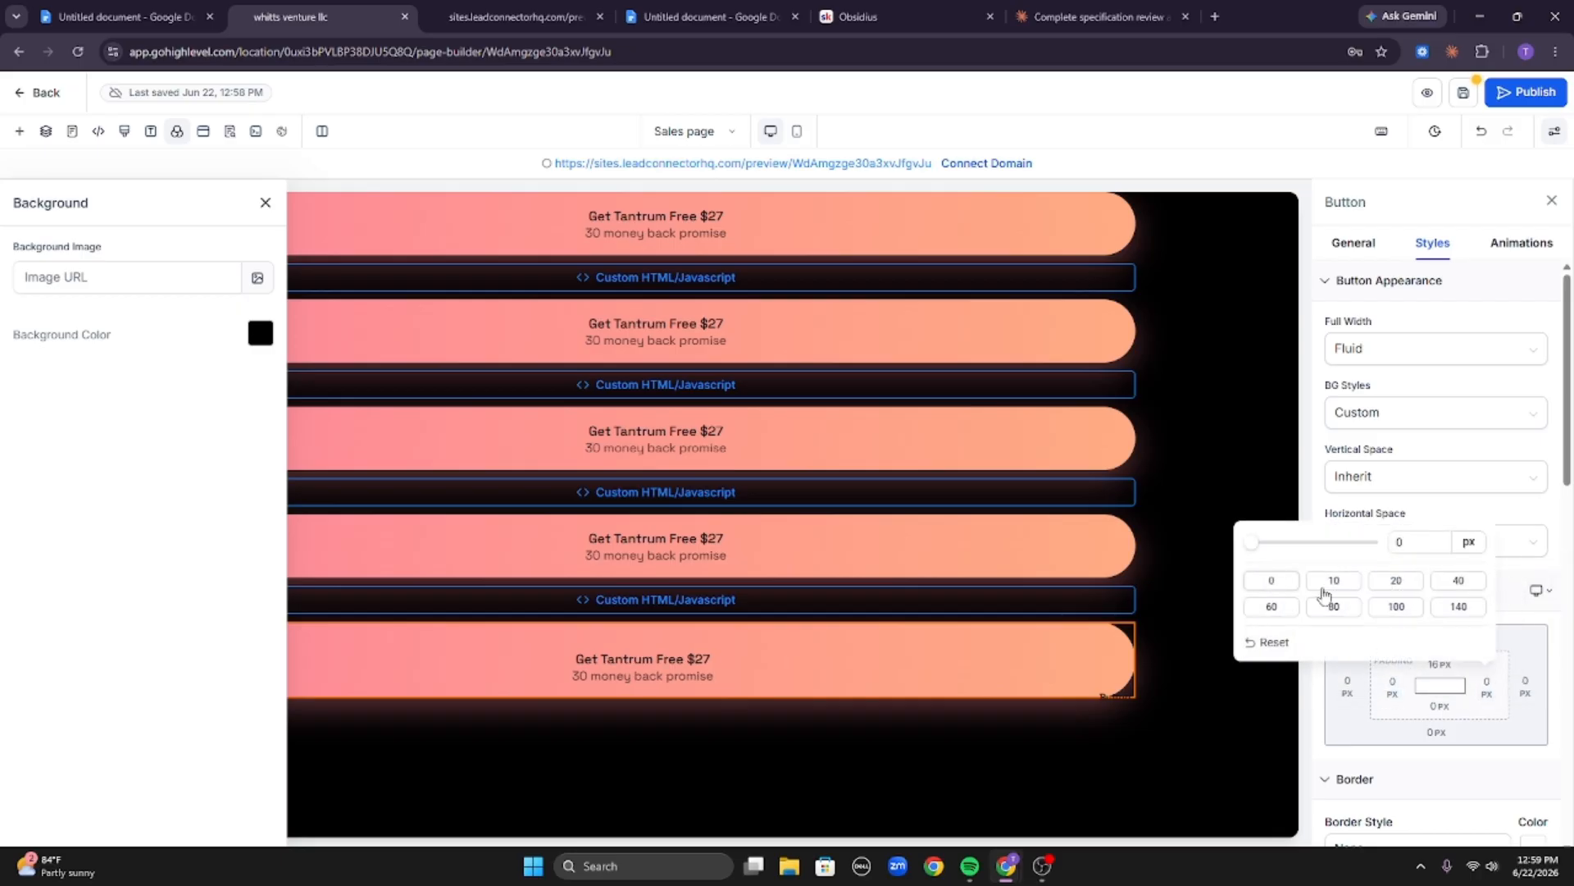
click(1448, 666)
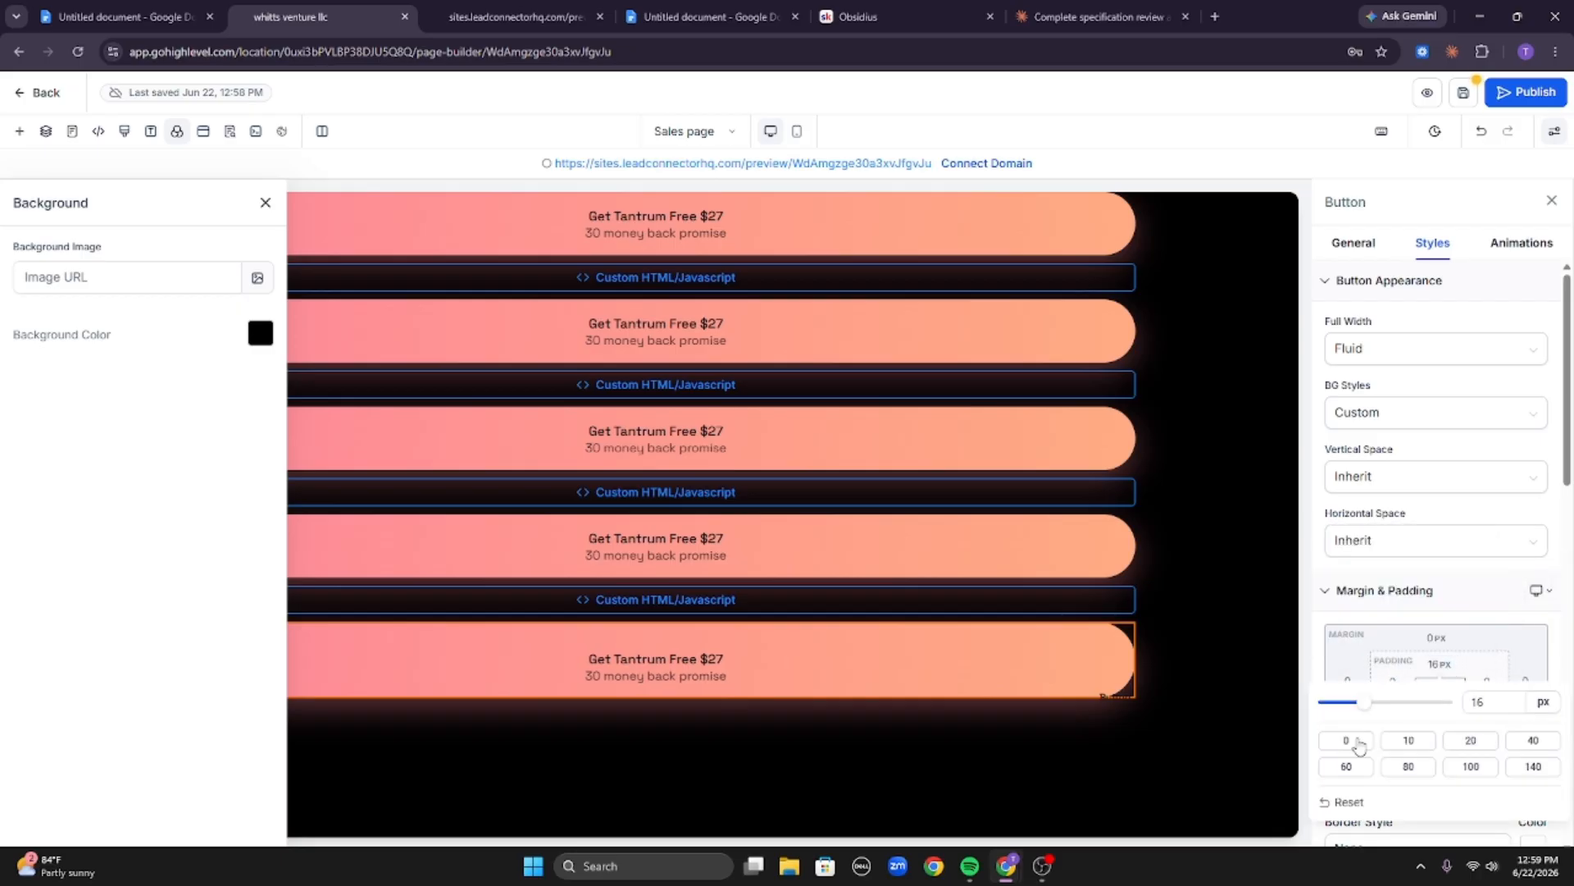
click(1347, 741)
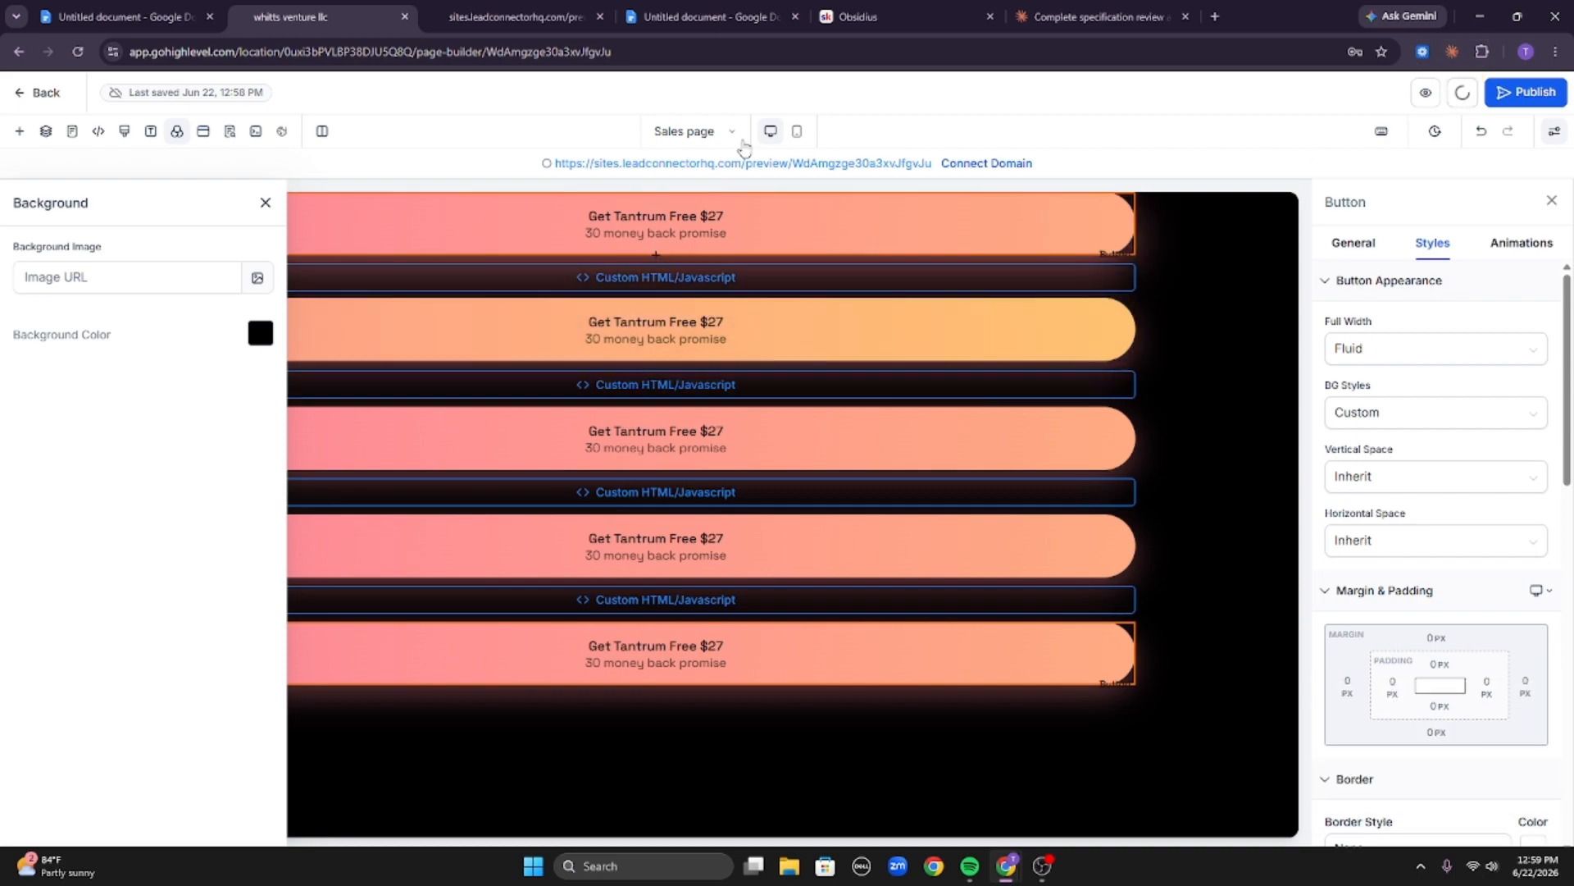
Ask Claude in its chat what the page's base background colour code is.
click(1099, 16)
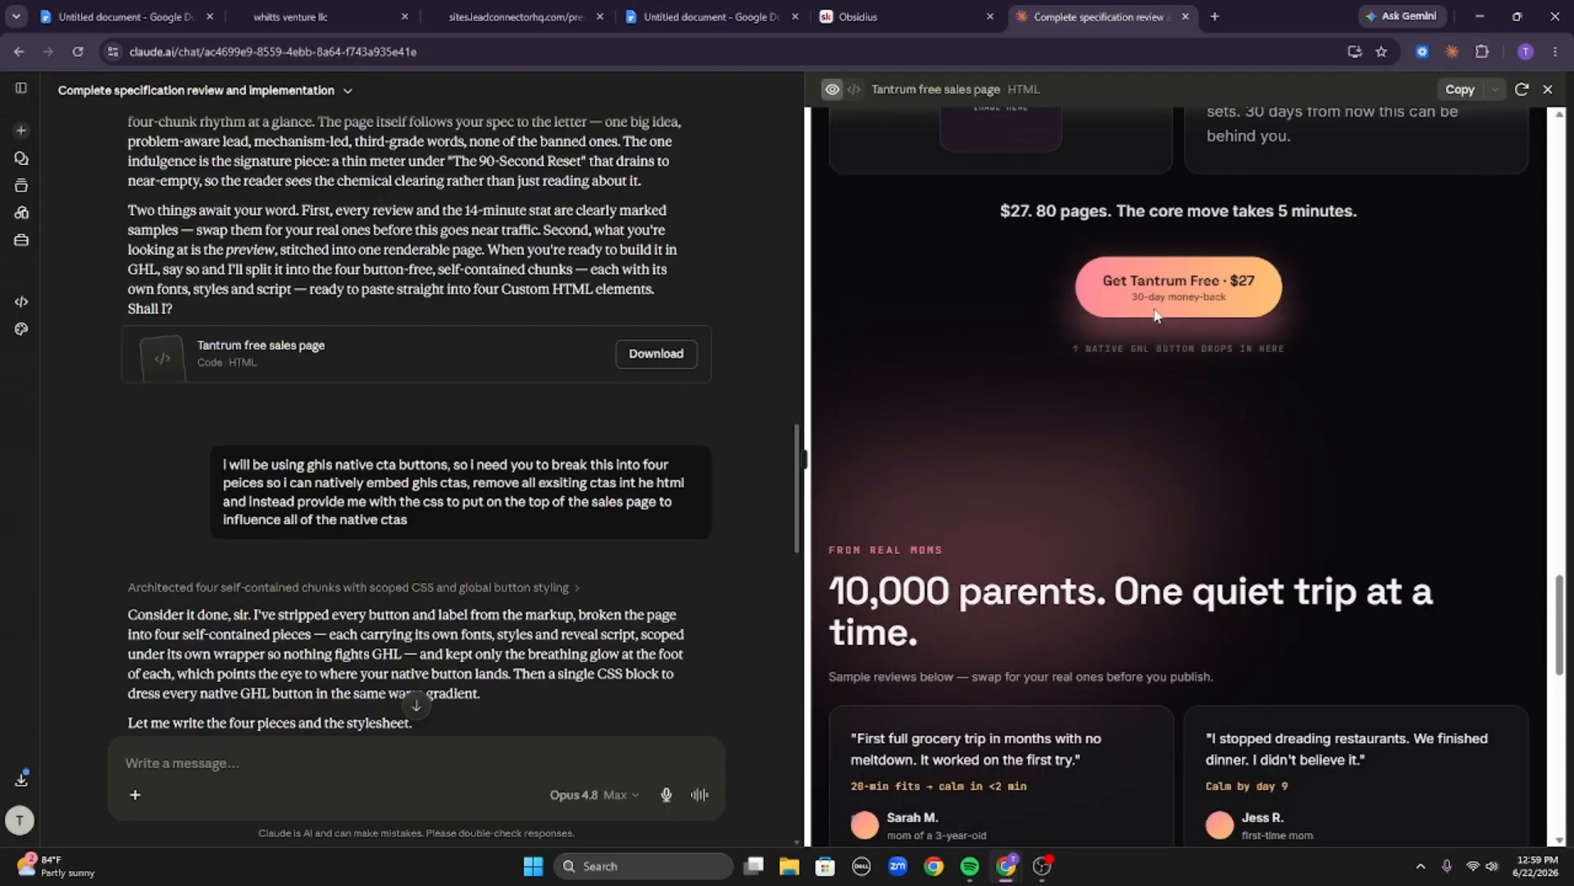
scroll(1142, 495, up, 10)
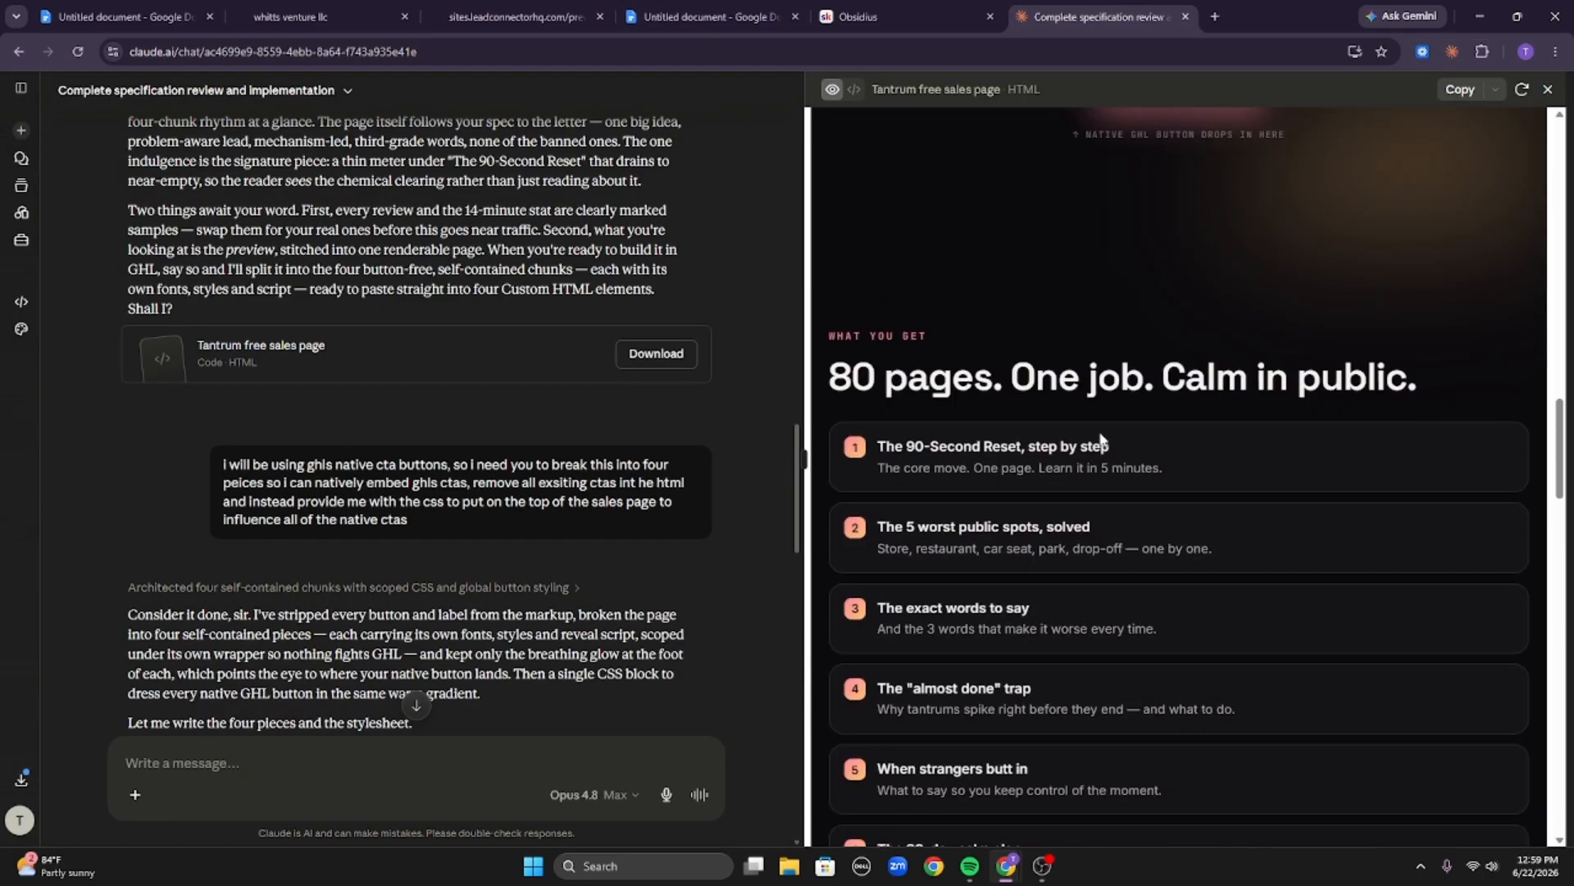
scroll(439, 656, up, 1)
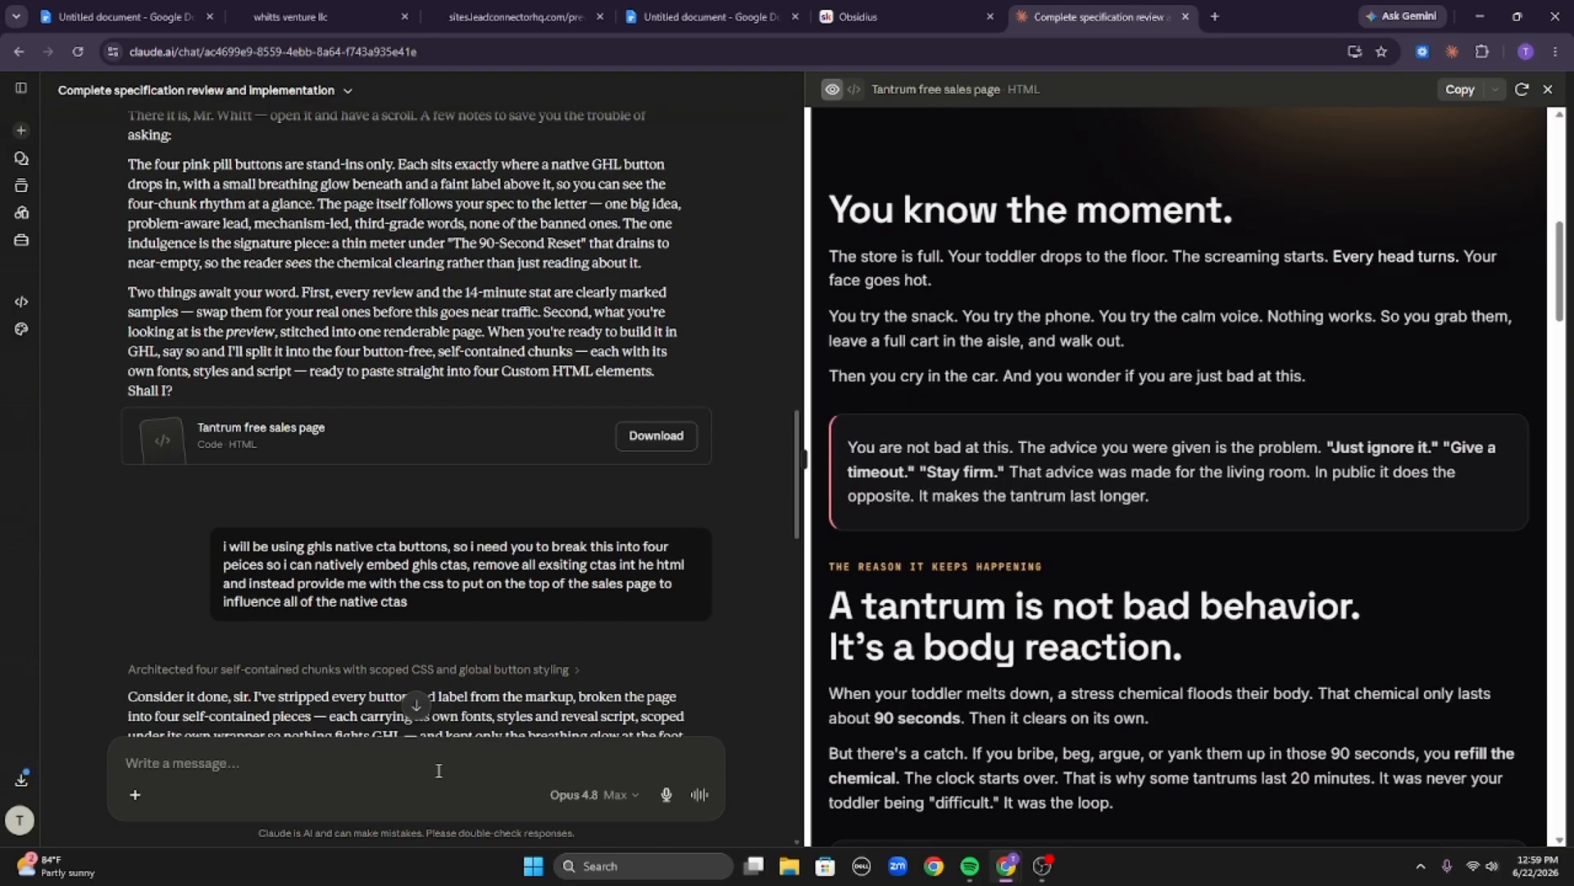
text(qhAR)
key(BackSpace)
key(BackSpace)
text(what is the bg base color code)
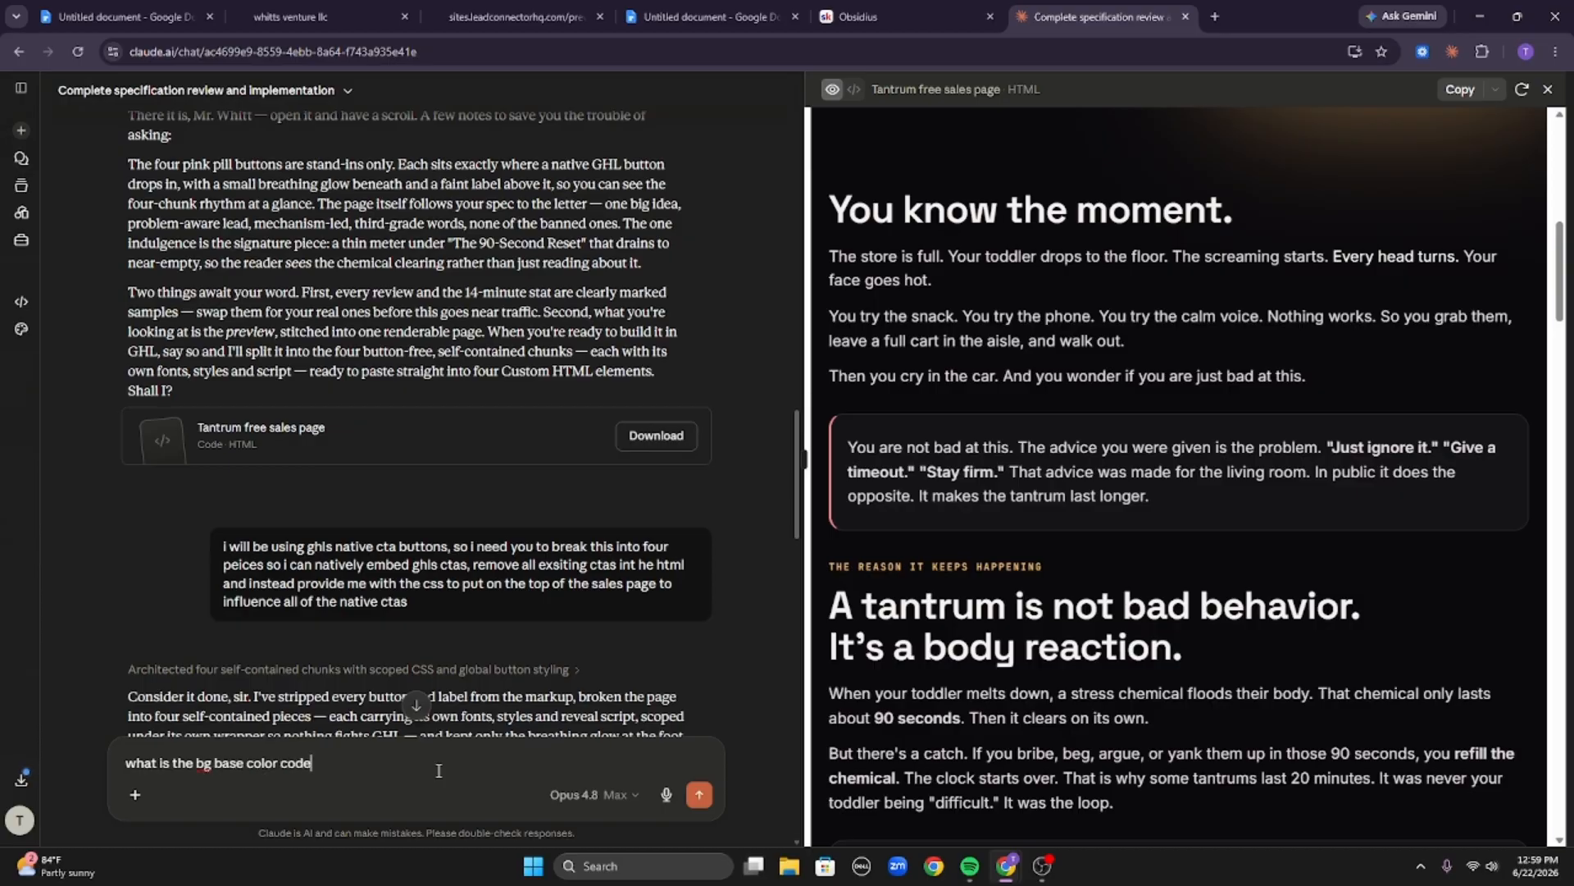
key(Return)
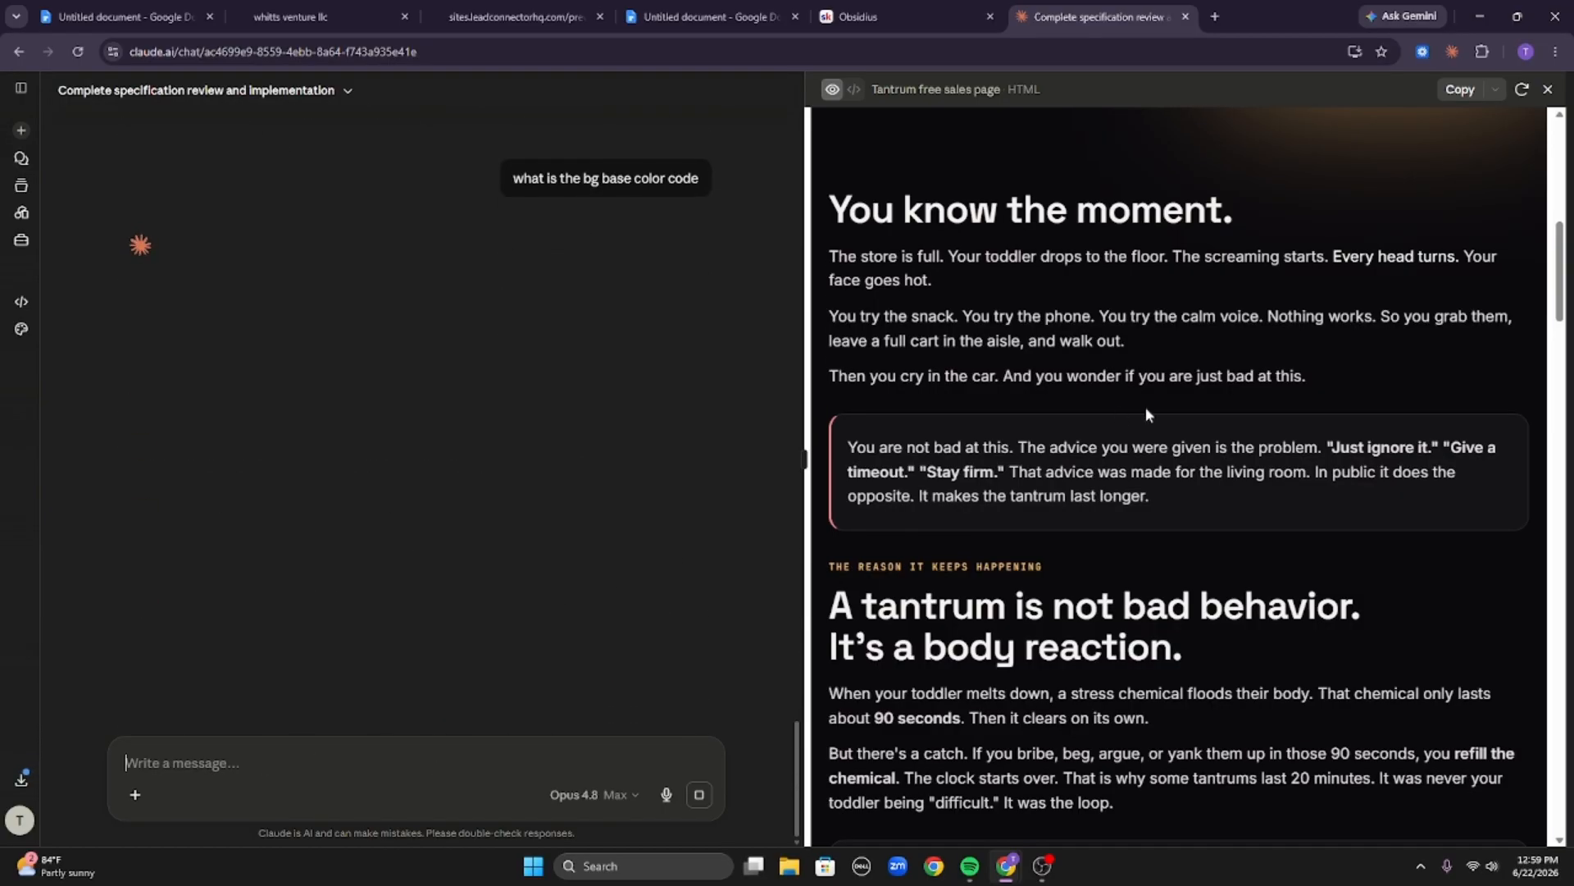
scroll(1278, 512, down, 20)
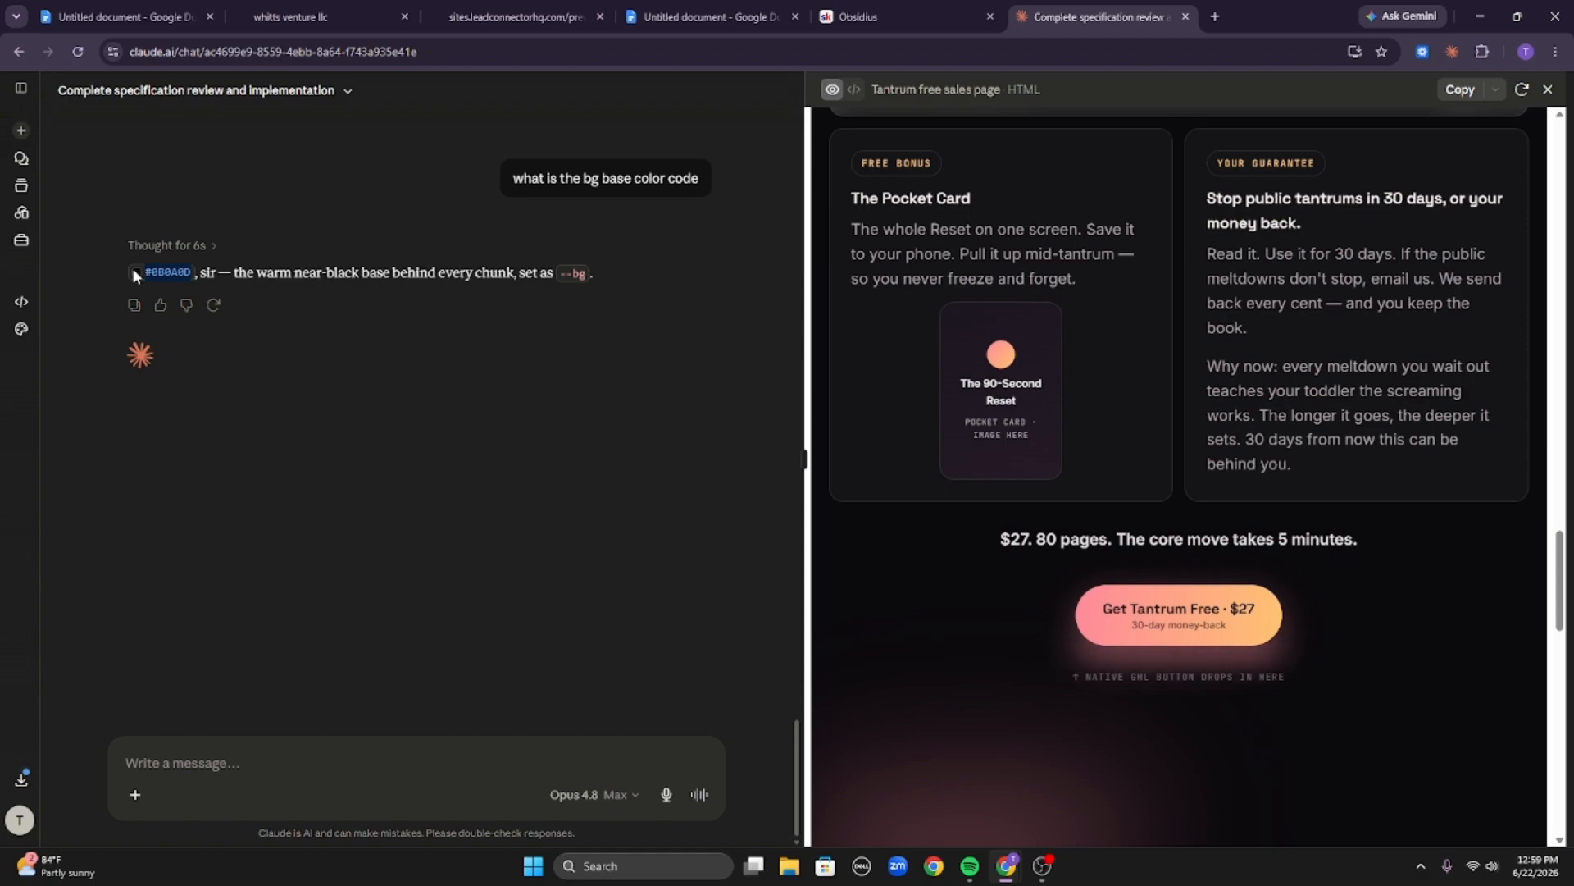
Add the copied near-black base colour code as a custom page background colour and save it.
click(319, 17)
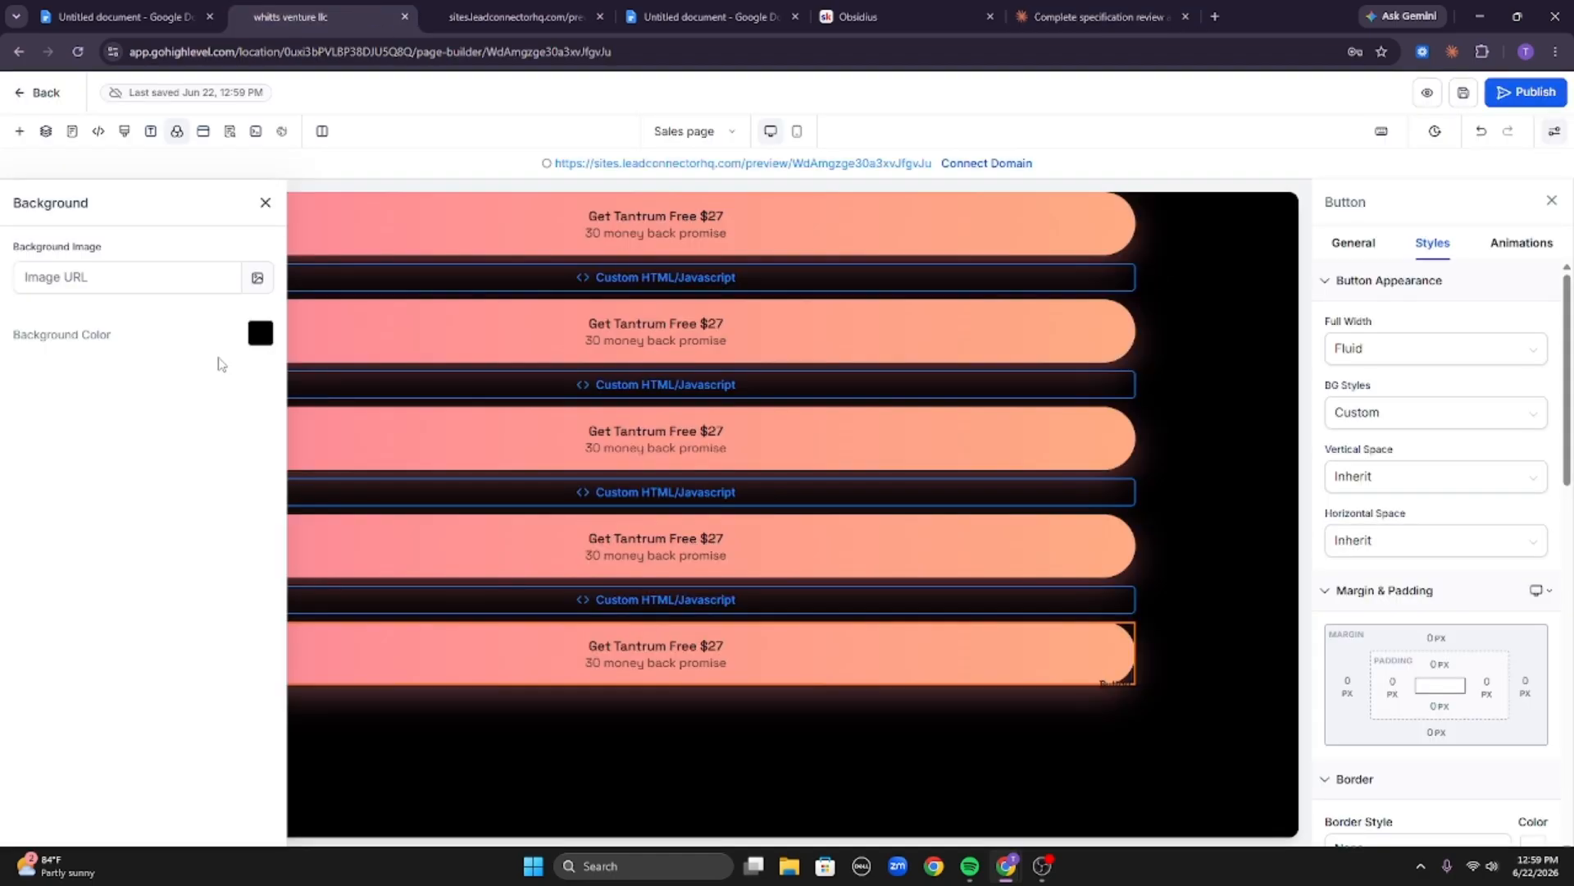
click(261, 334)
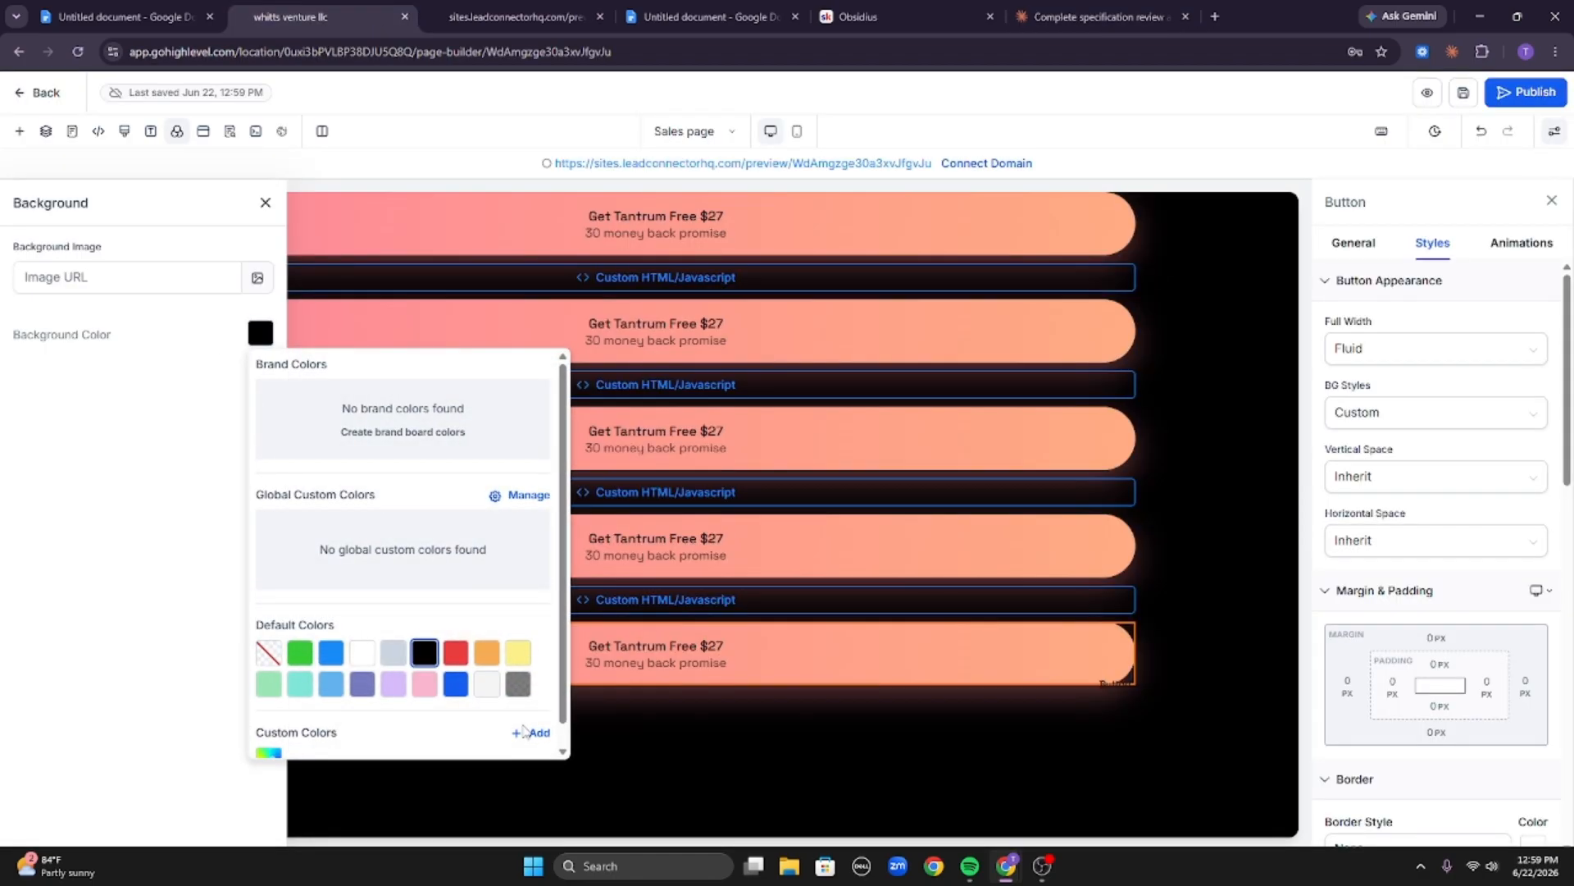
click(535, 735)
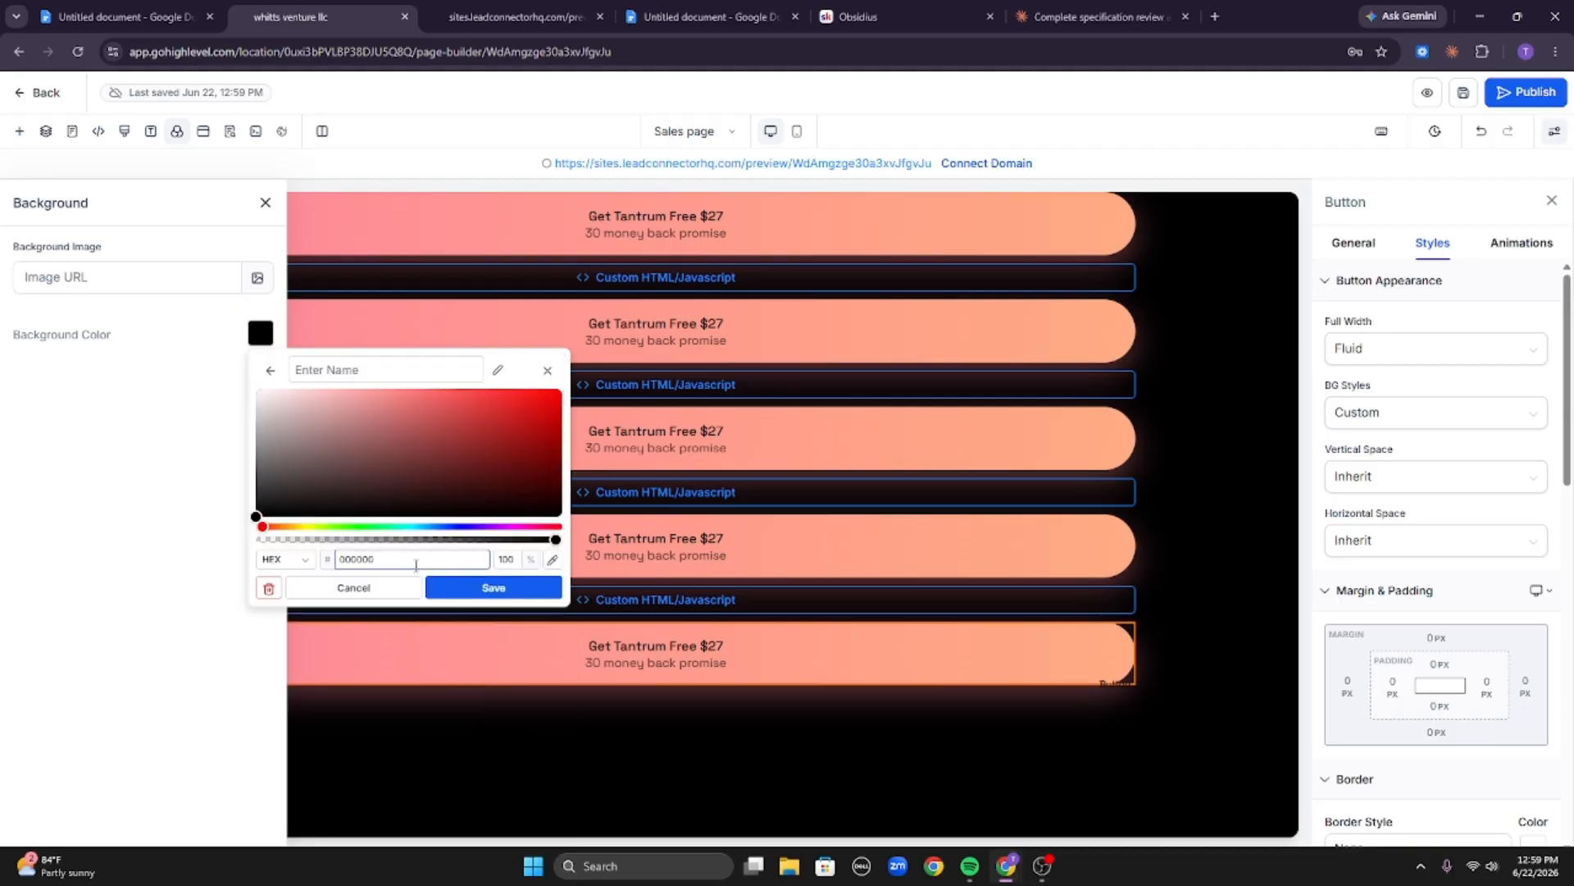
triple_click(415, 565)
text(#0B0A0D)
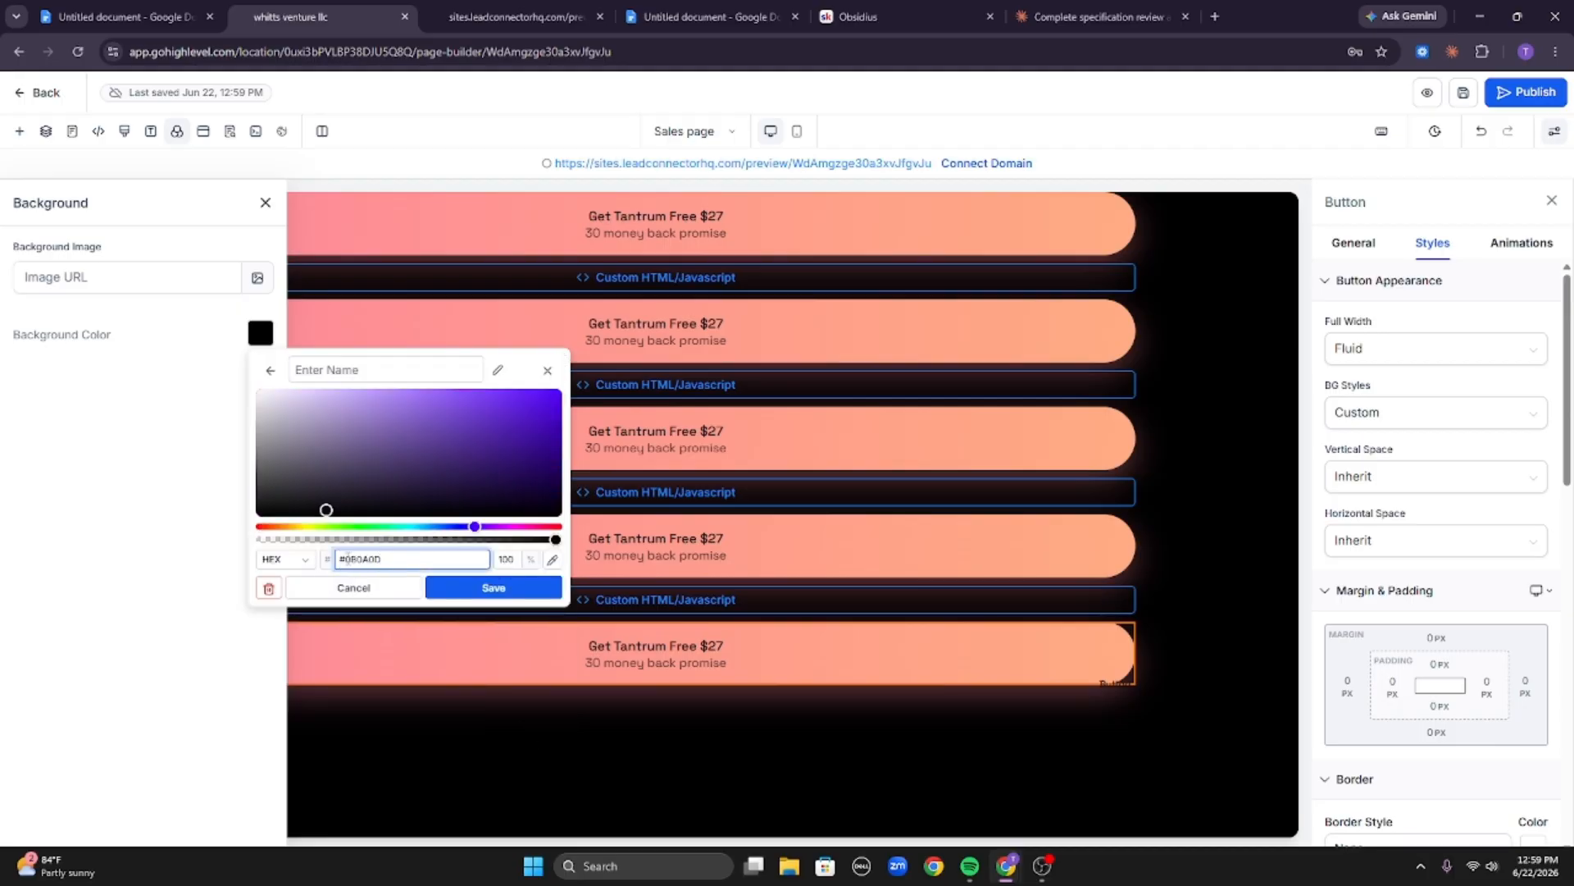
click(492, 588)
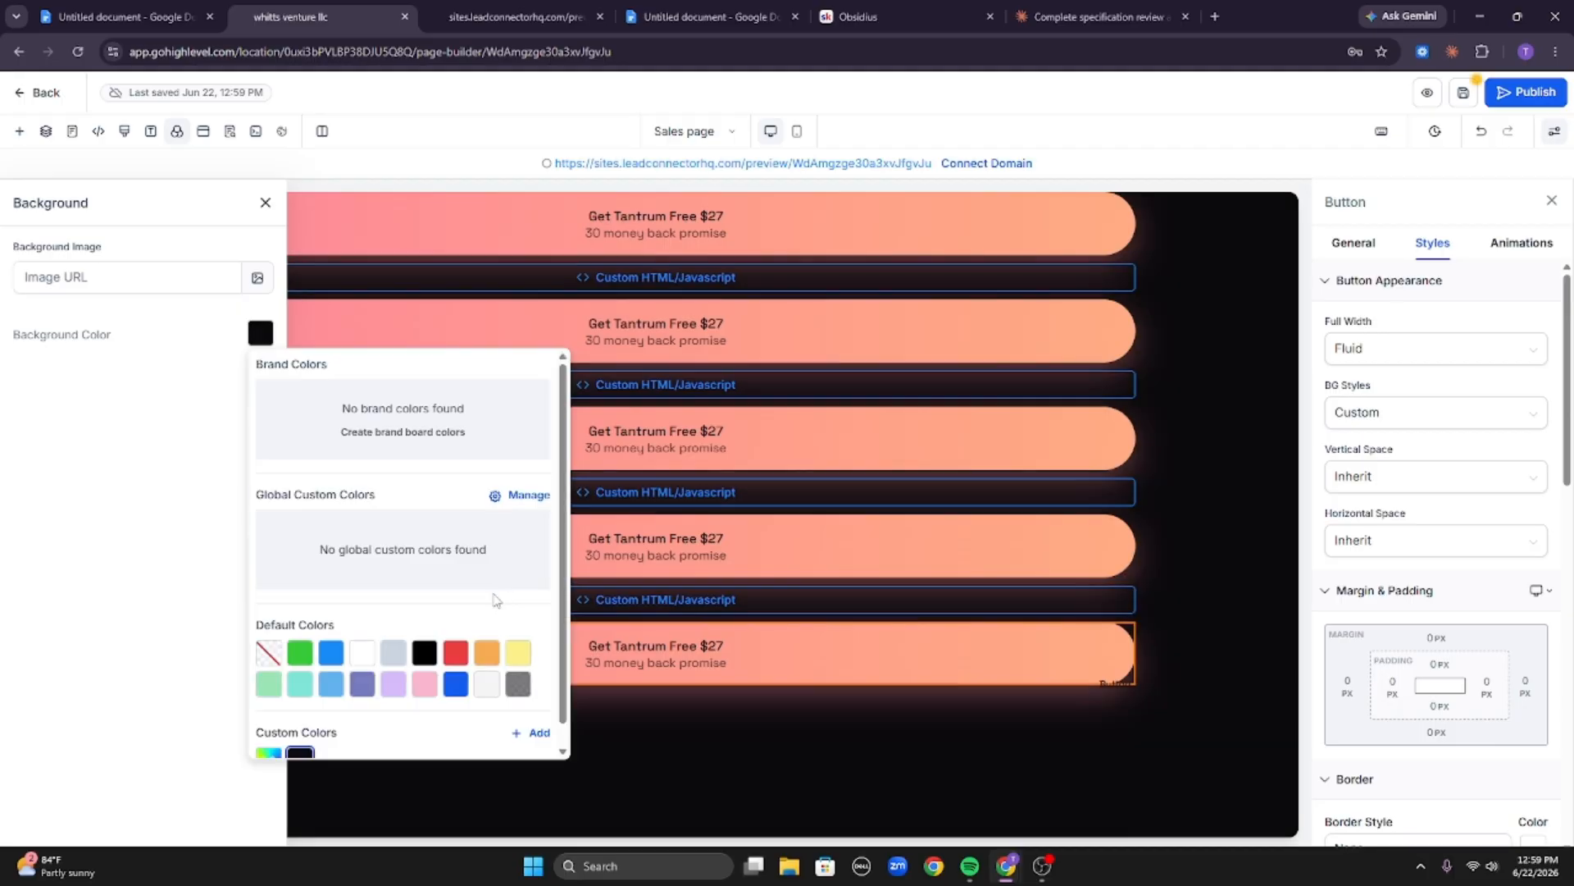
click(1225, 551)
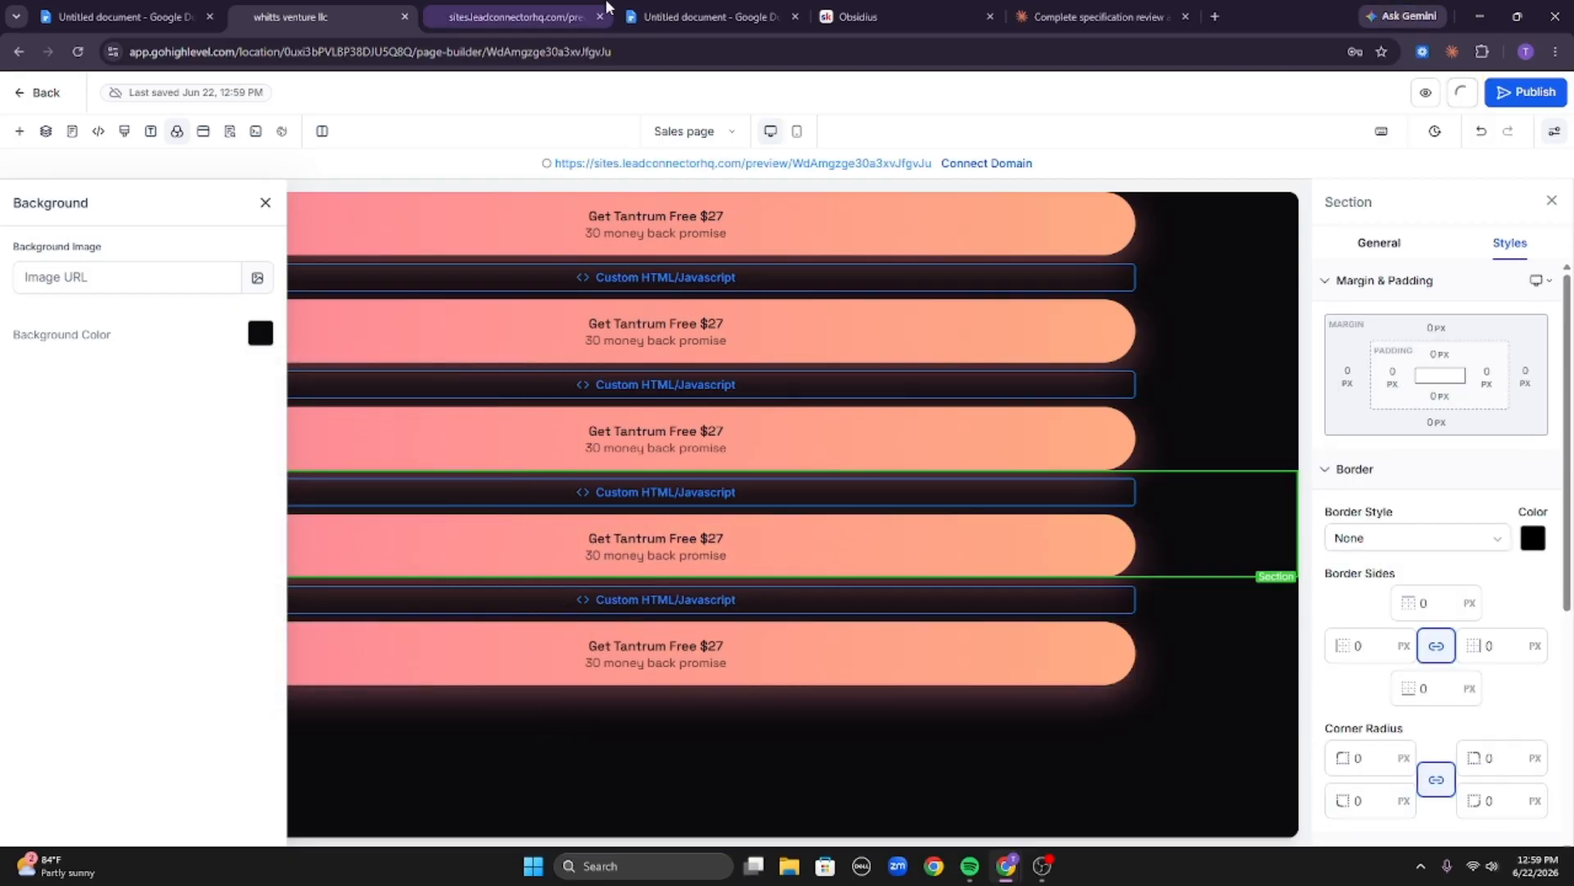
Reload the live preview in a narrow mobile-width view and scroll through the page sections and buttons.
click(569, 17)
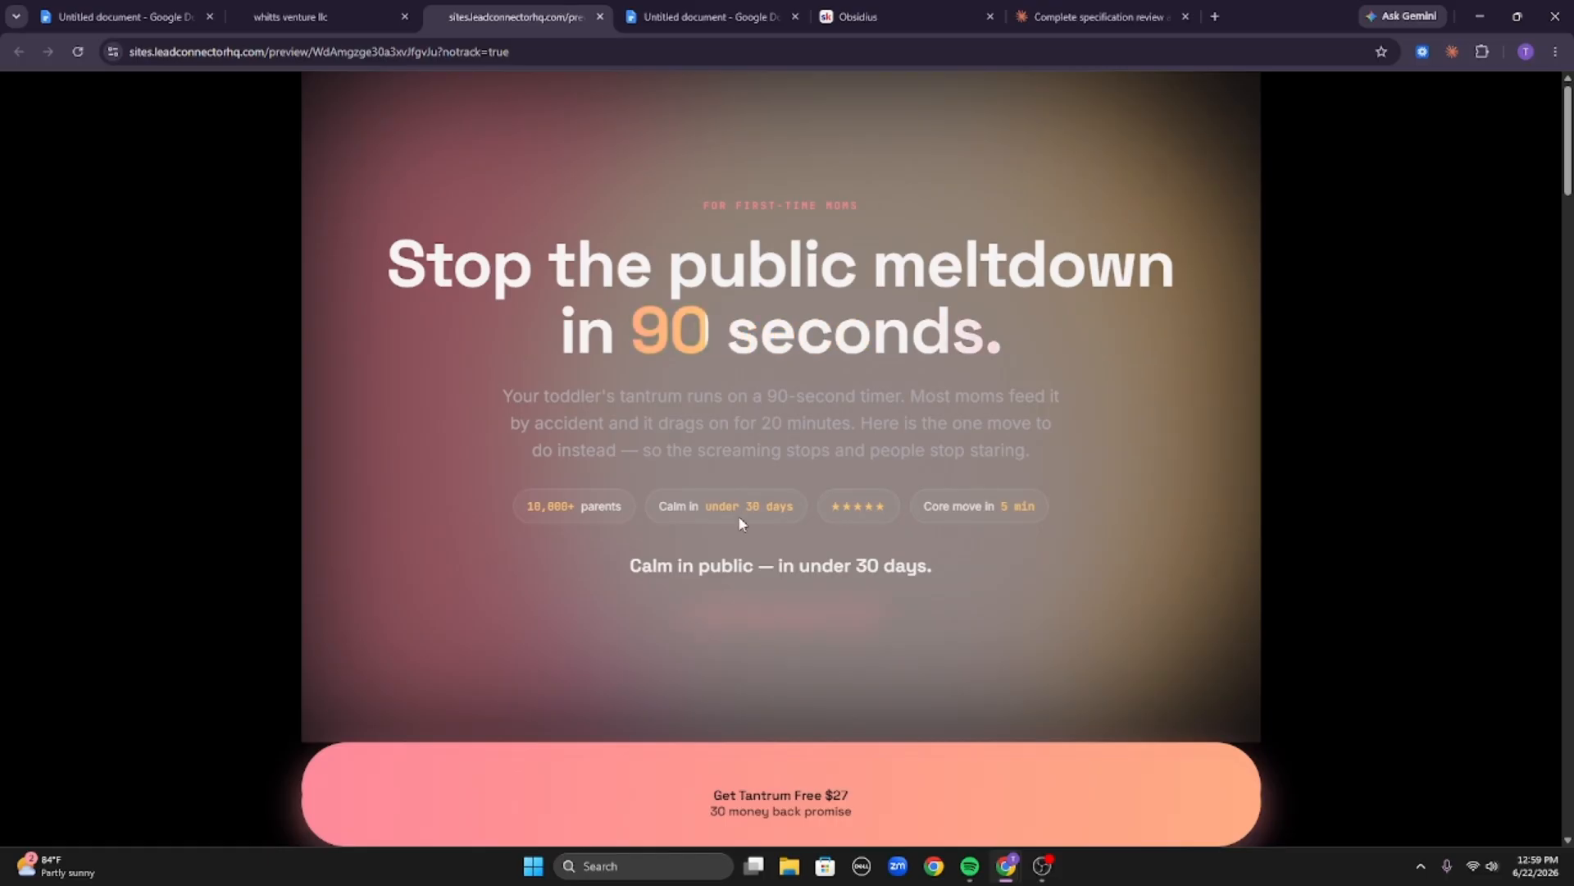
key(F12)
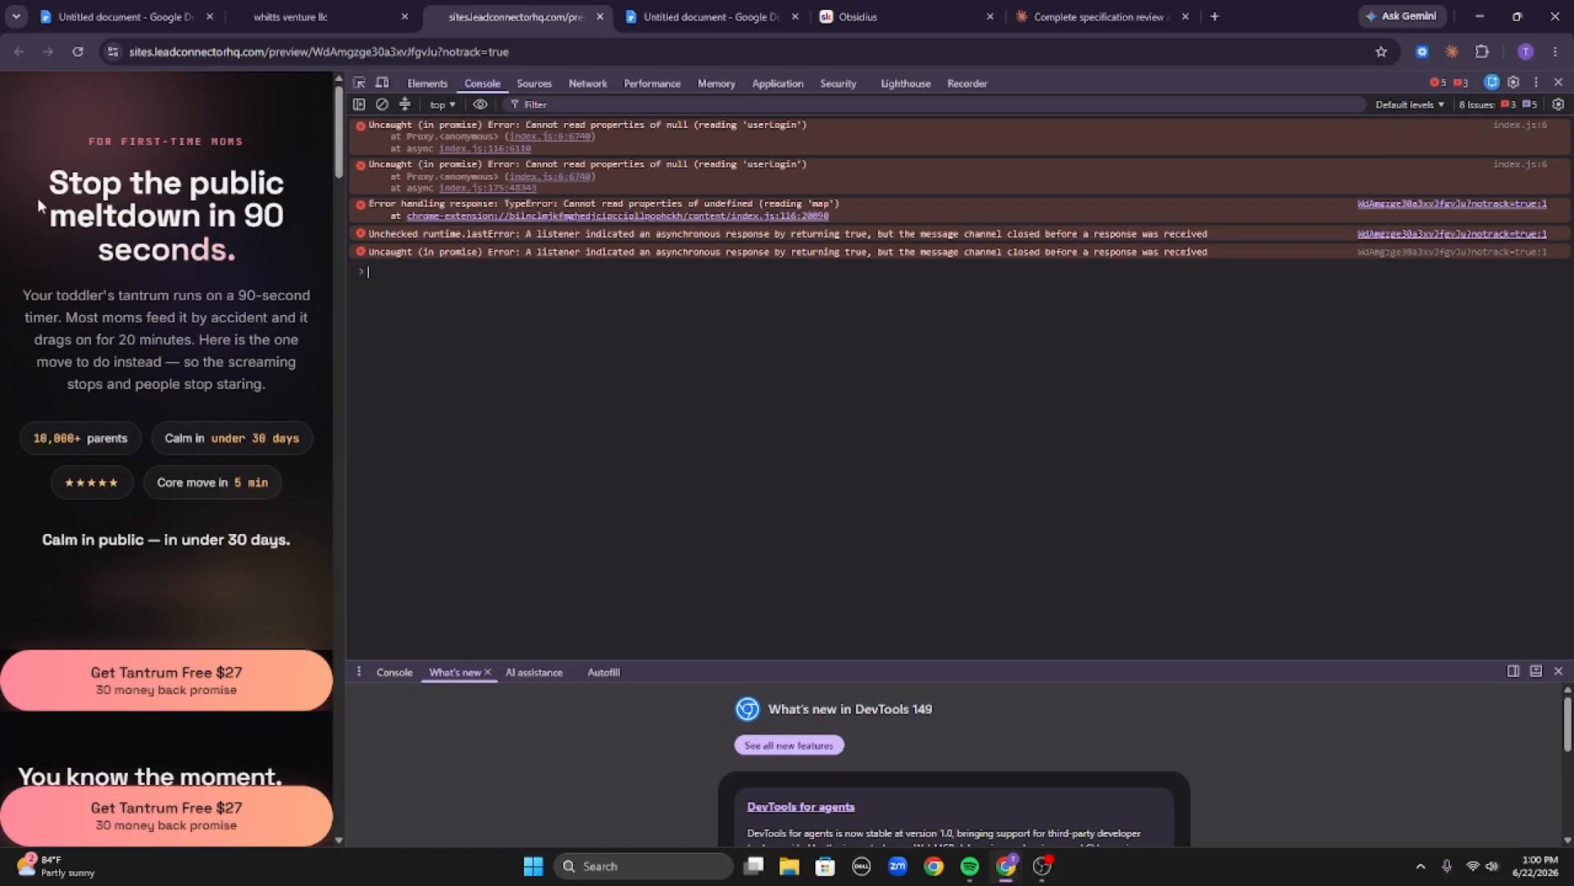
click(79, 51)
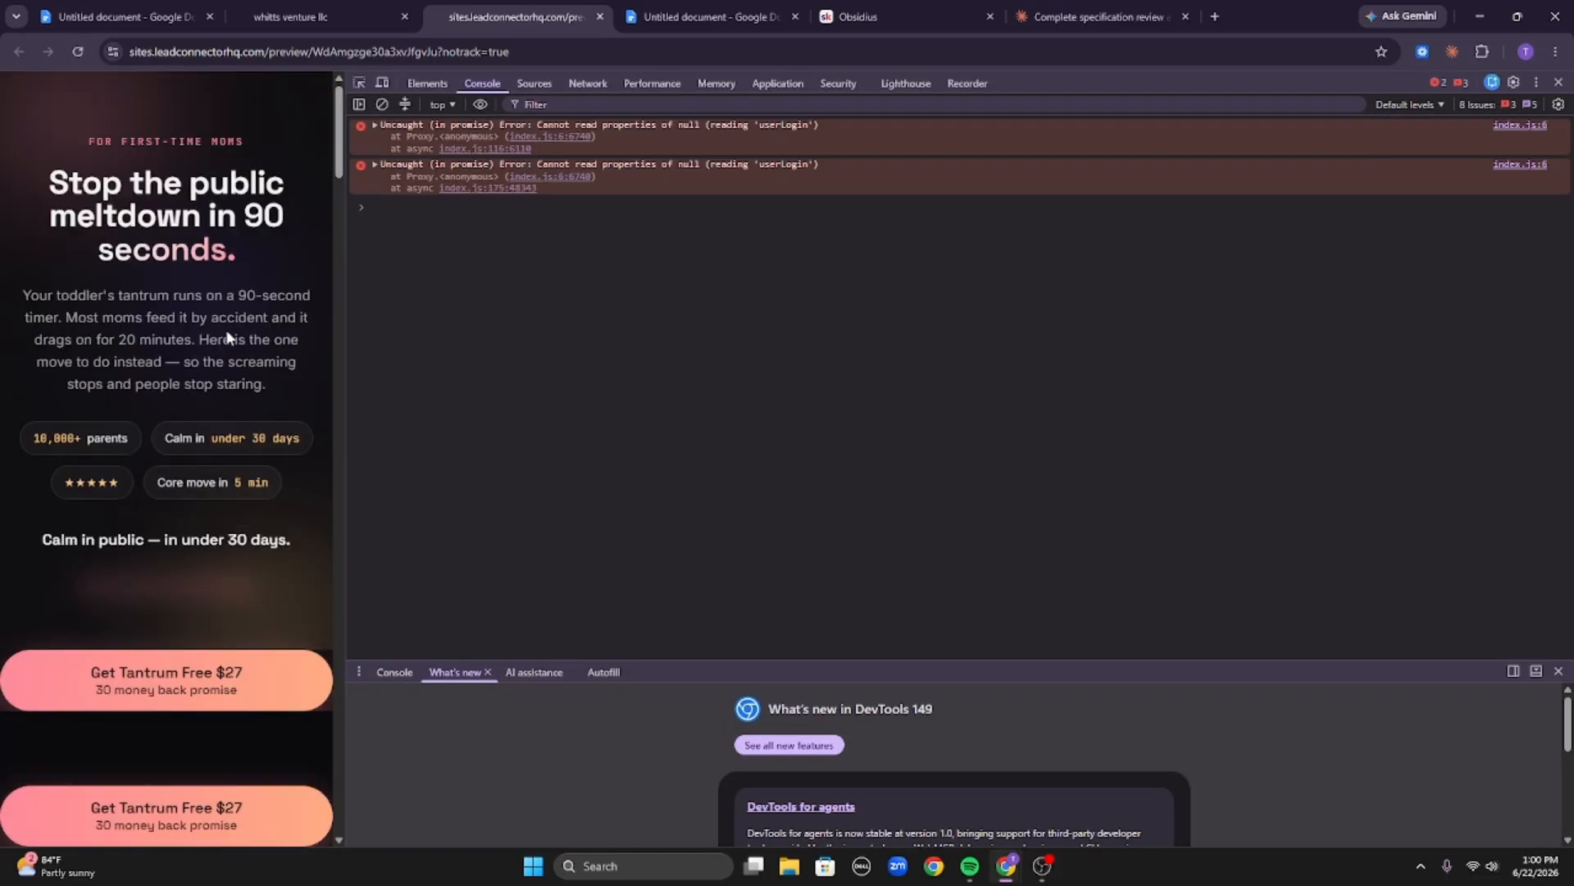
scroll(164, 562, down, 8)
scroll(87, 555, up, 8)
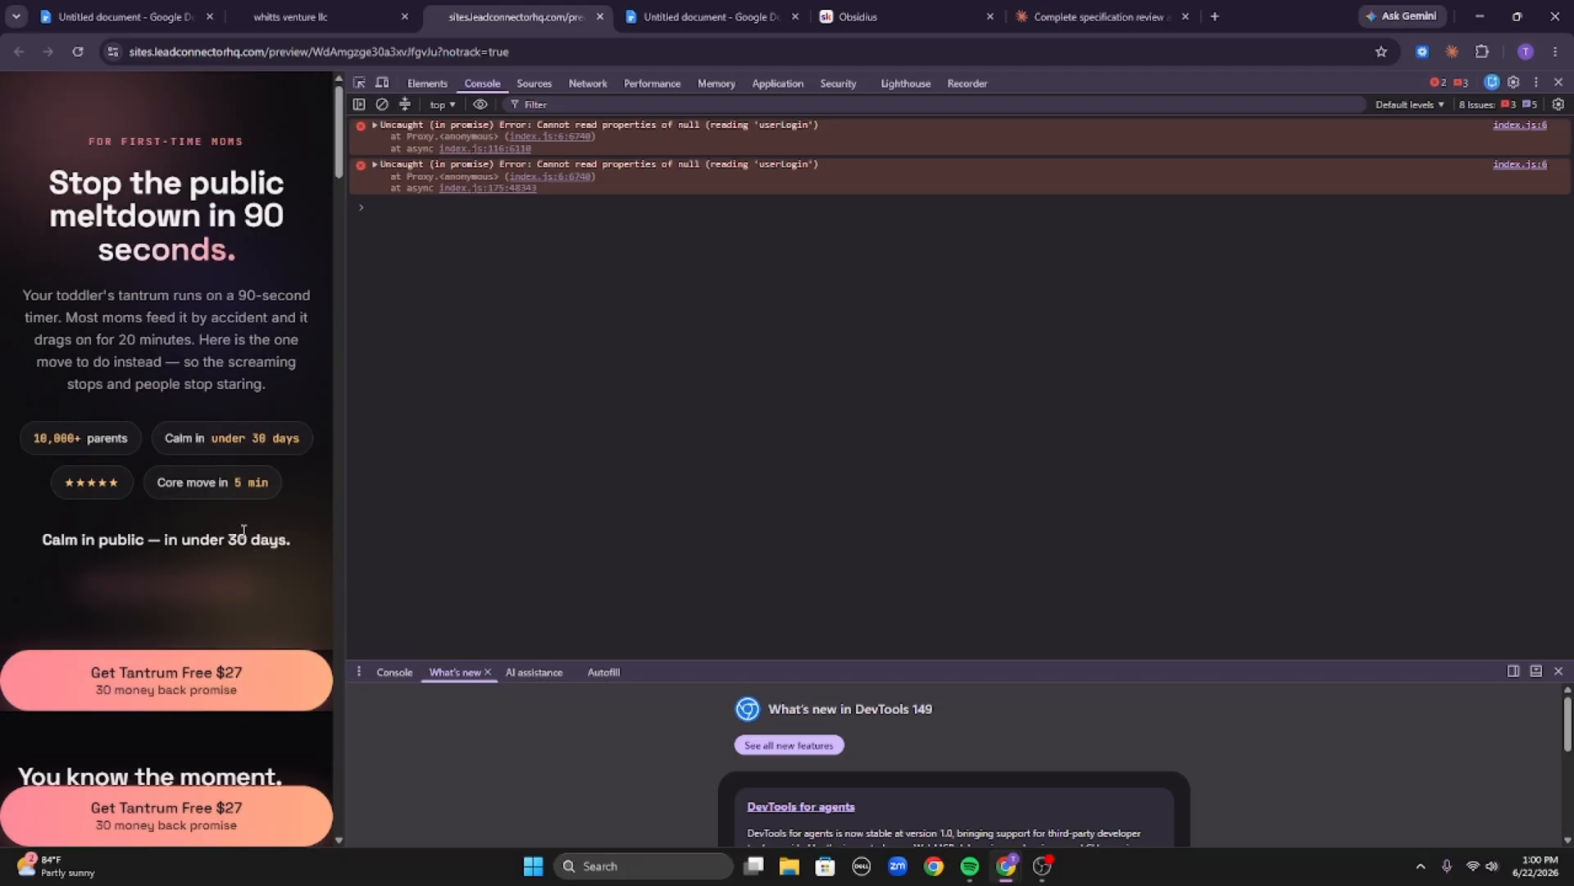
scroll(241, 526, down, 5)
scroll(239, 554, down, 10)
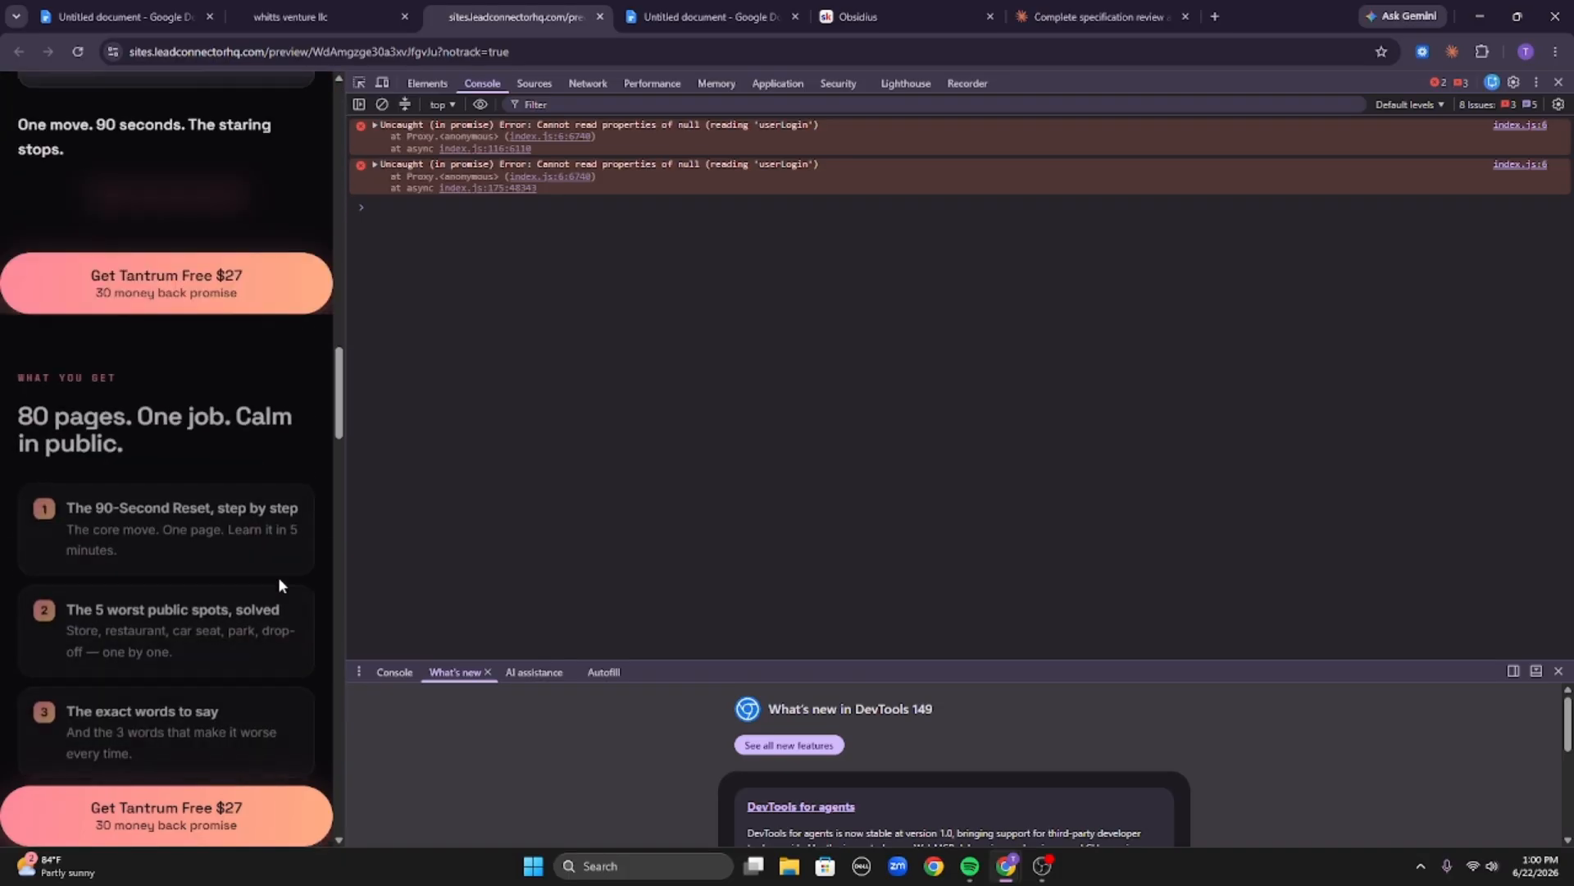
scroll(228, 528, down, 15)
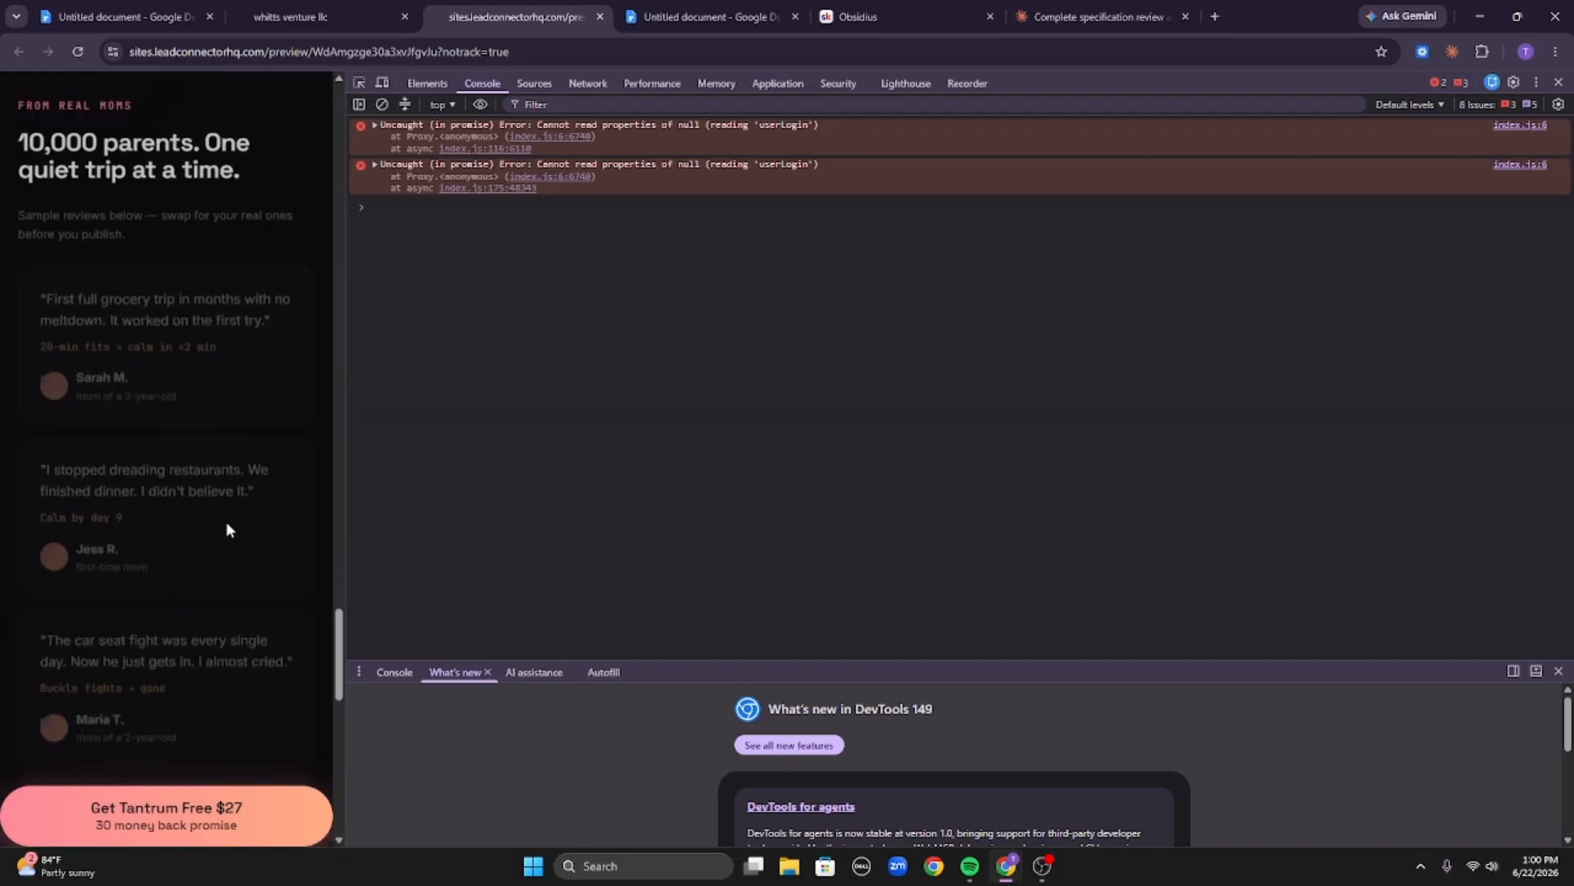
scroll(212, 533, down, 6)
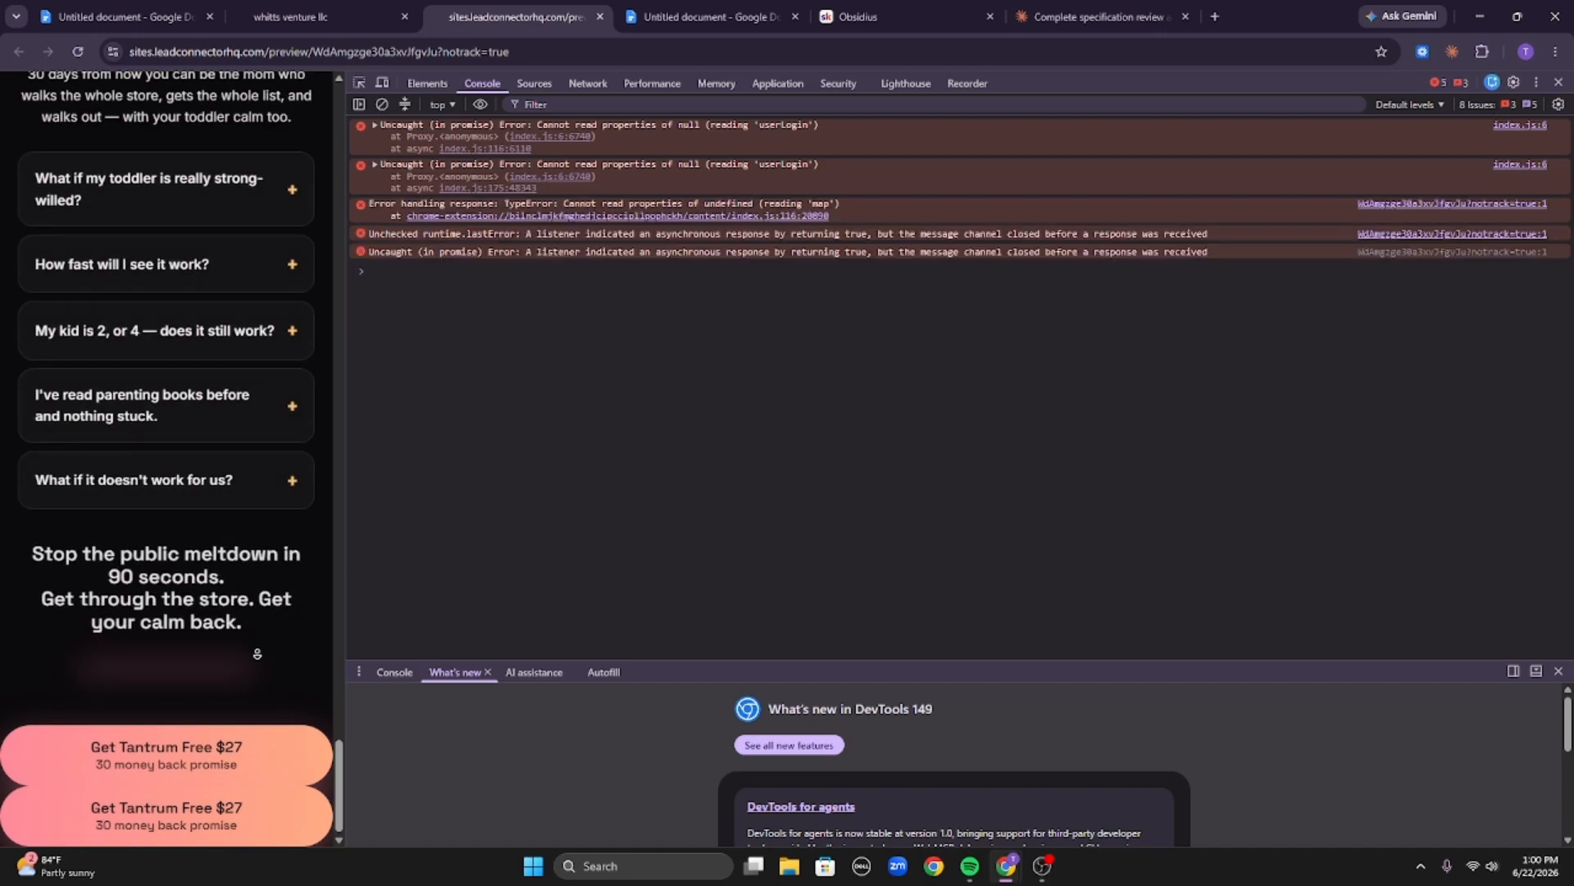
scroll(260, 659, up, 10)
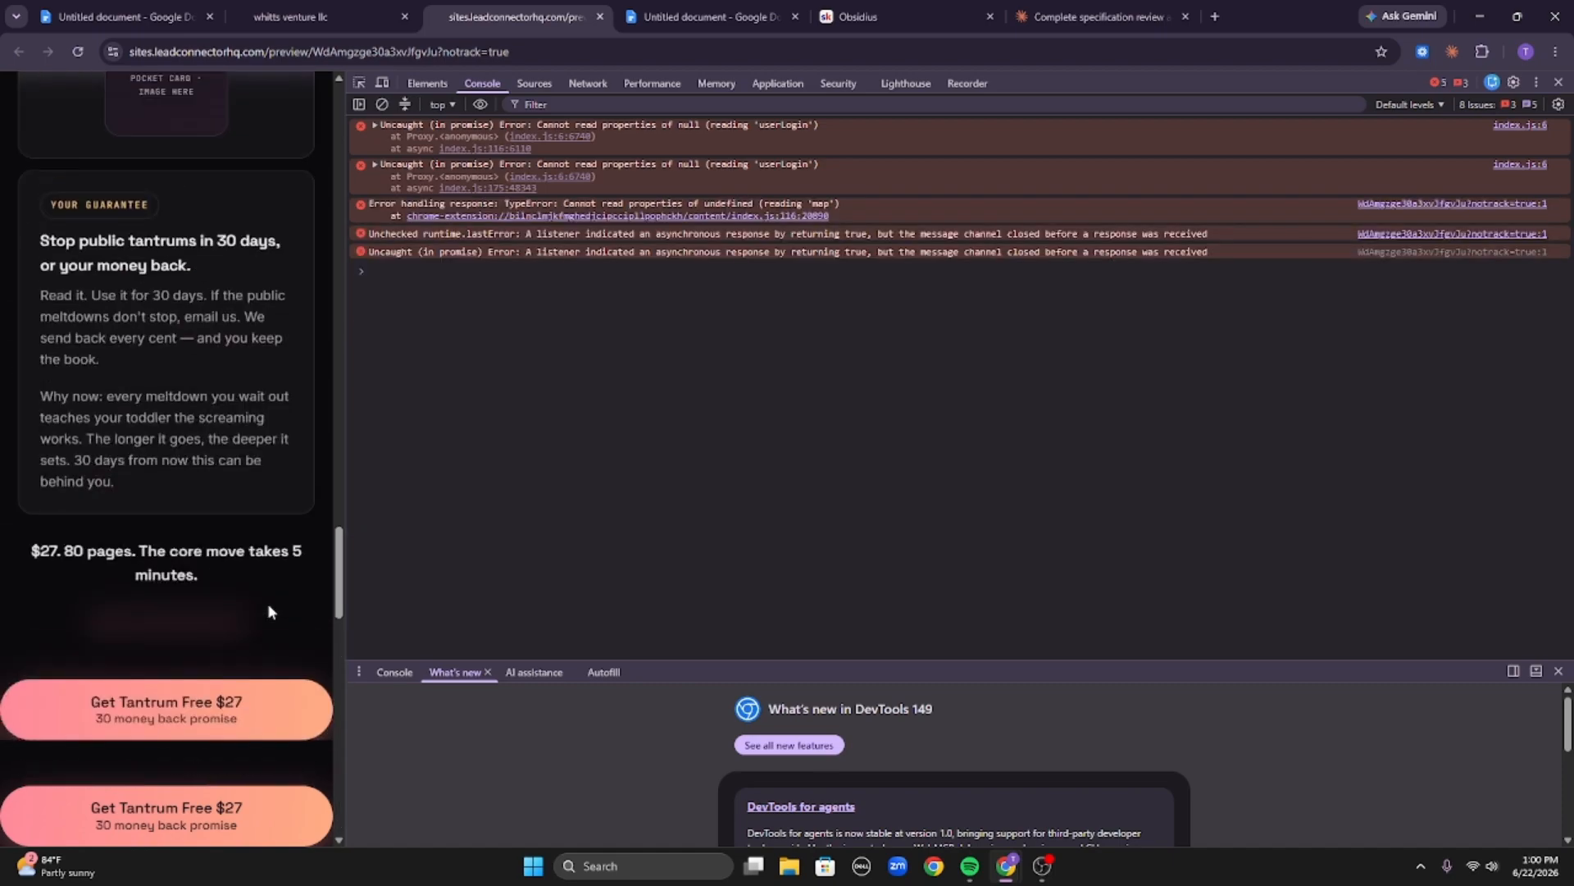
scroll(312, 603, down, 1)
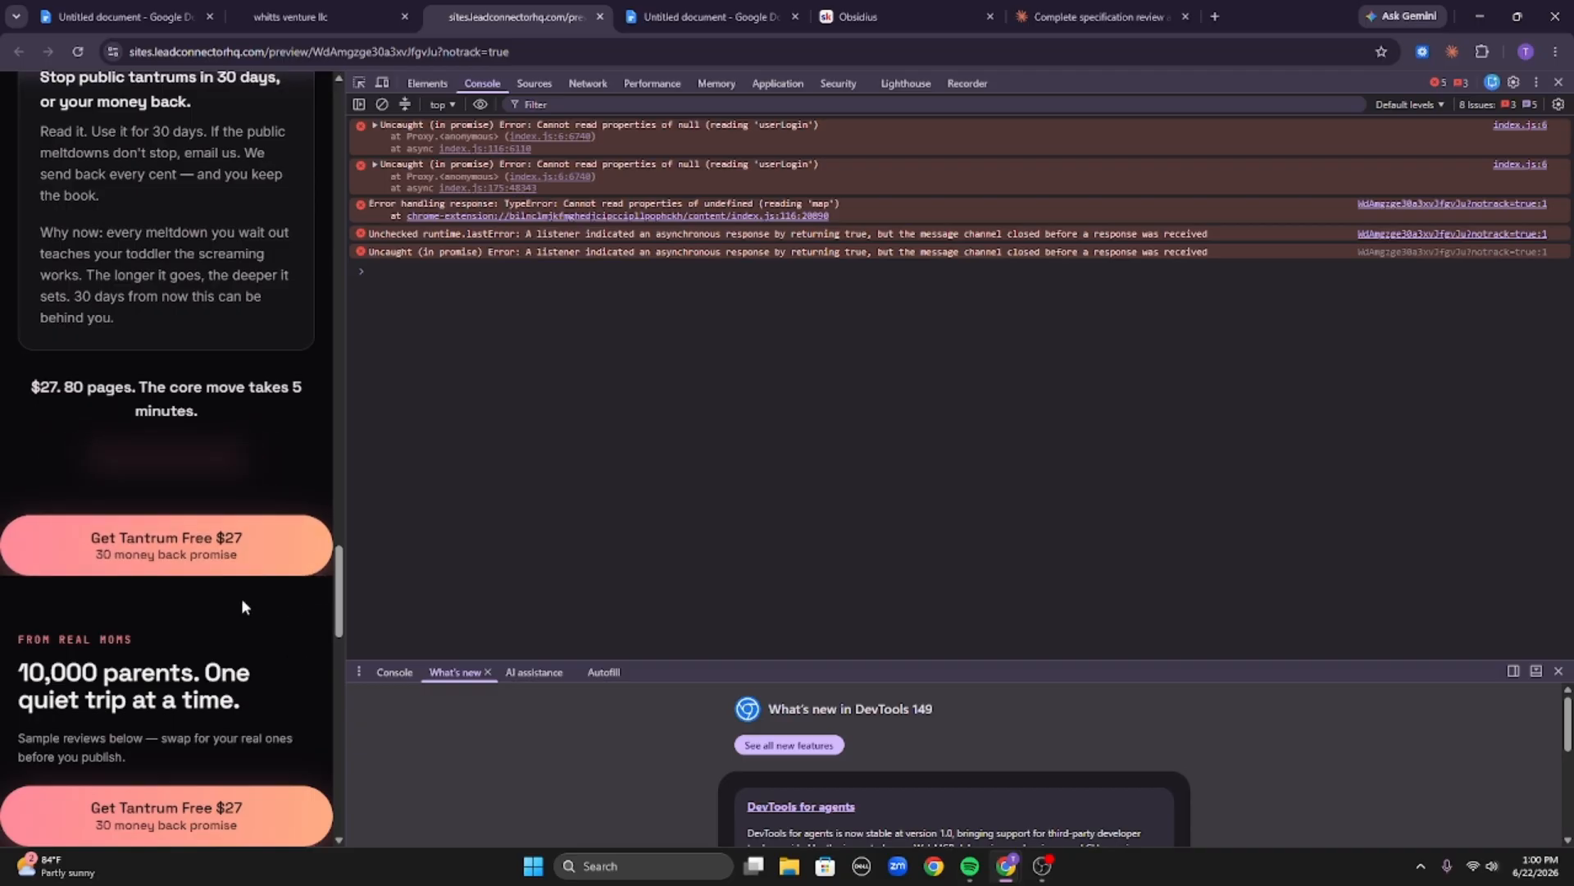
scroll(241, 598, up, 15)
scroll(232, 580, down, 7)
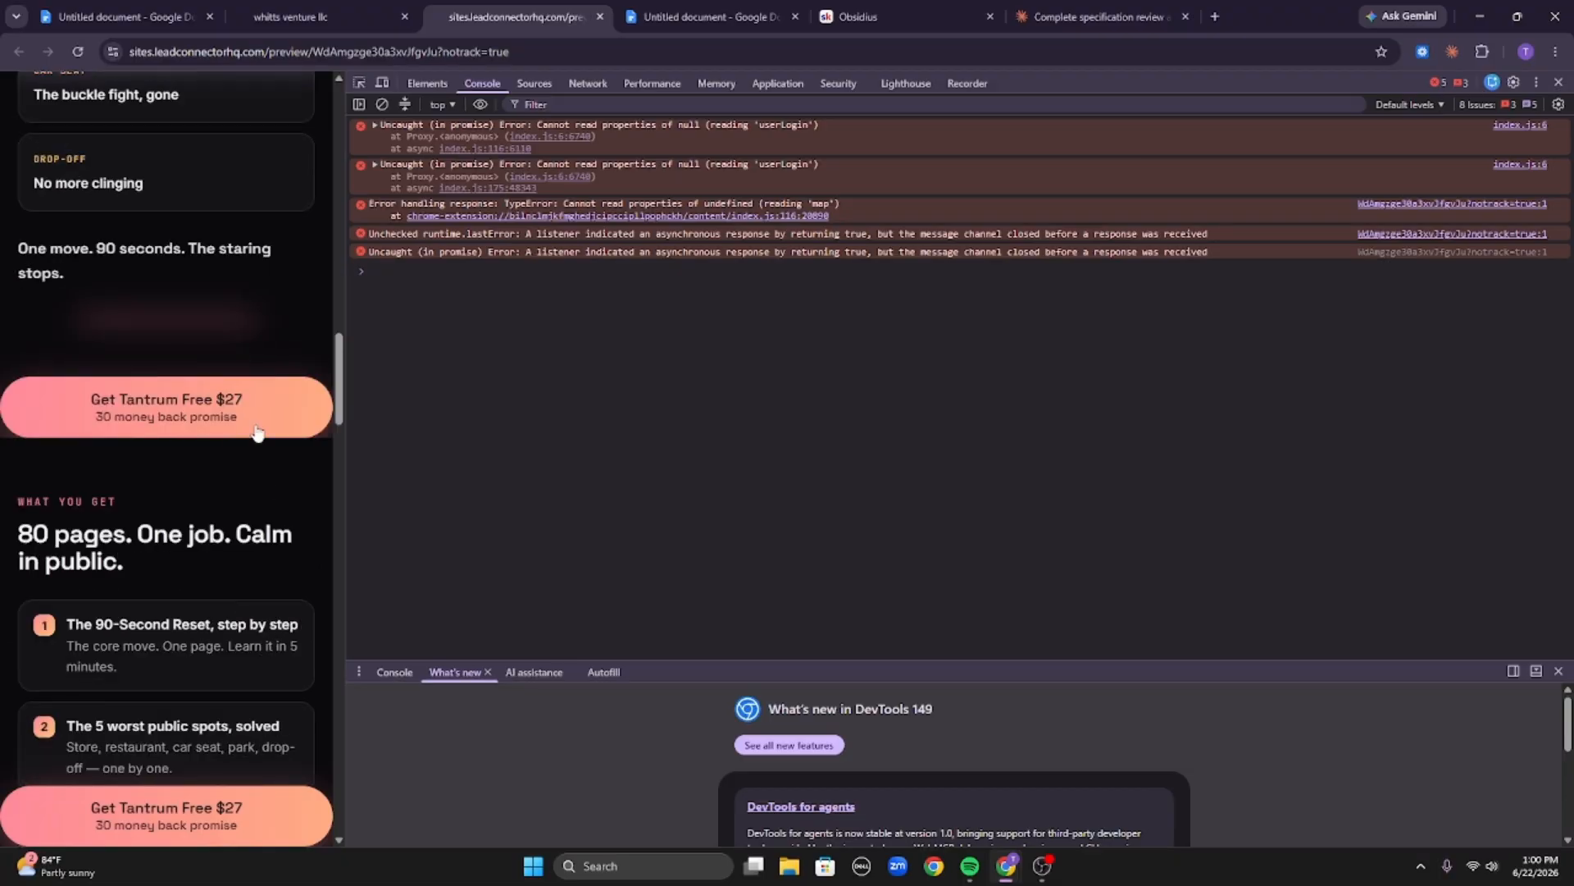
scroll(250, 337, up, 2)
scroll(271, 402, down, 2)
scroll(309, 457, up, 6)
scroll(318, 561, down, 3)
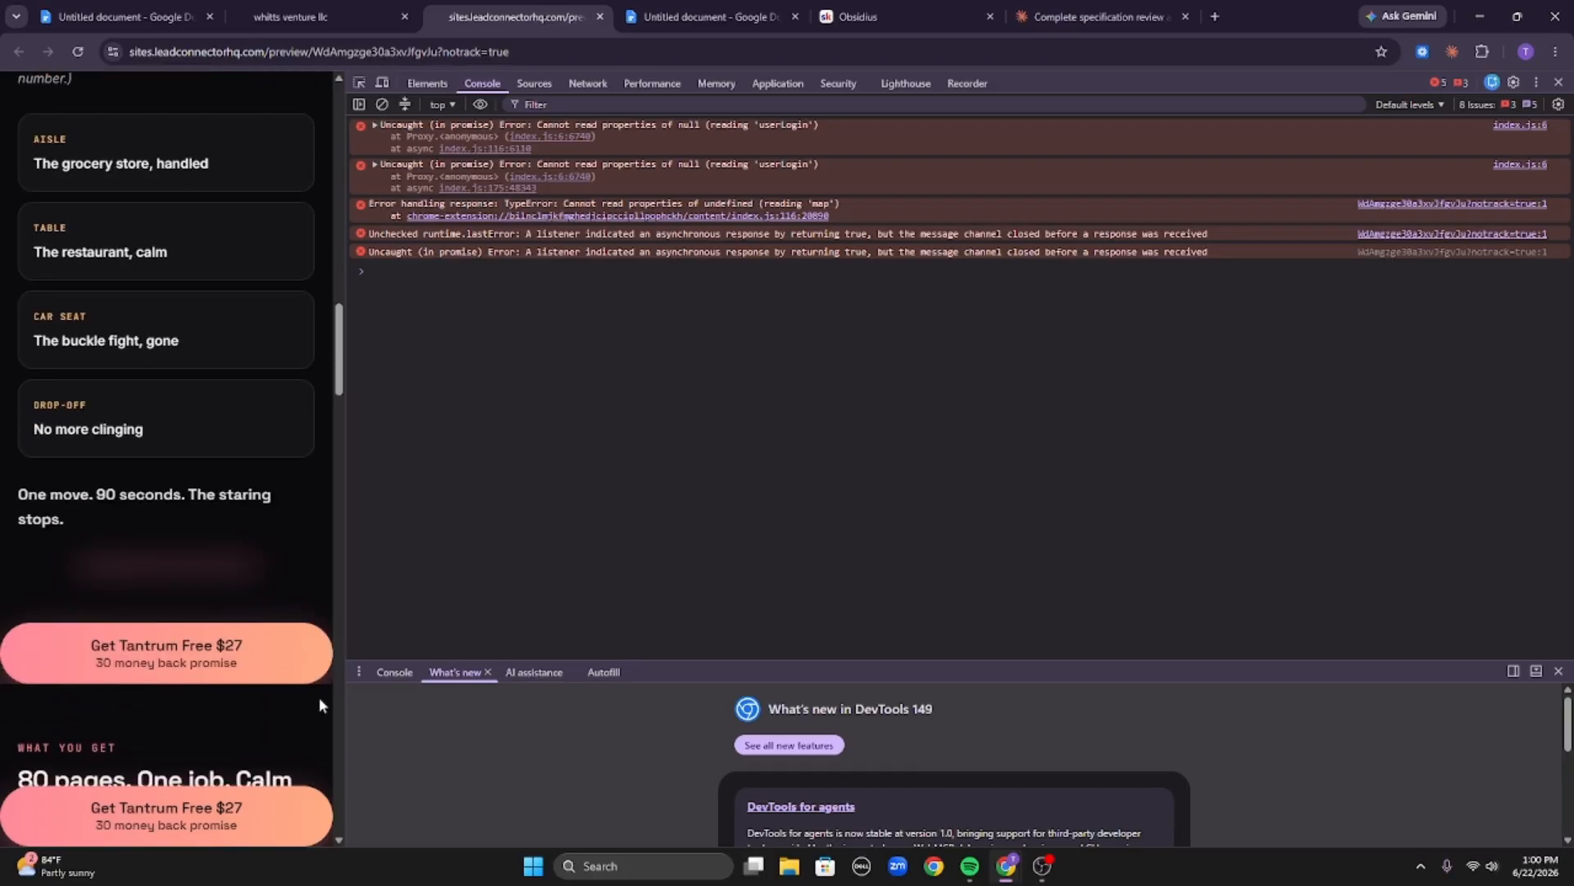
scroll(311, 680, down, 3)
scroll(180, 479, up, 18)
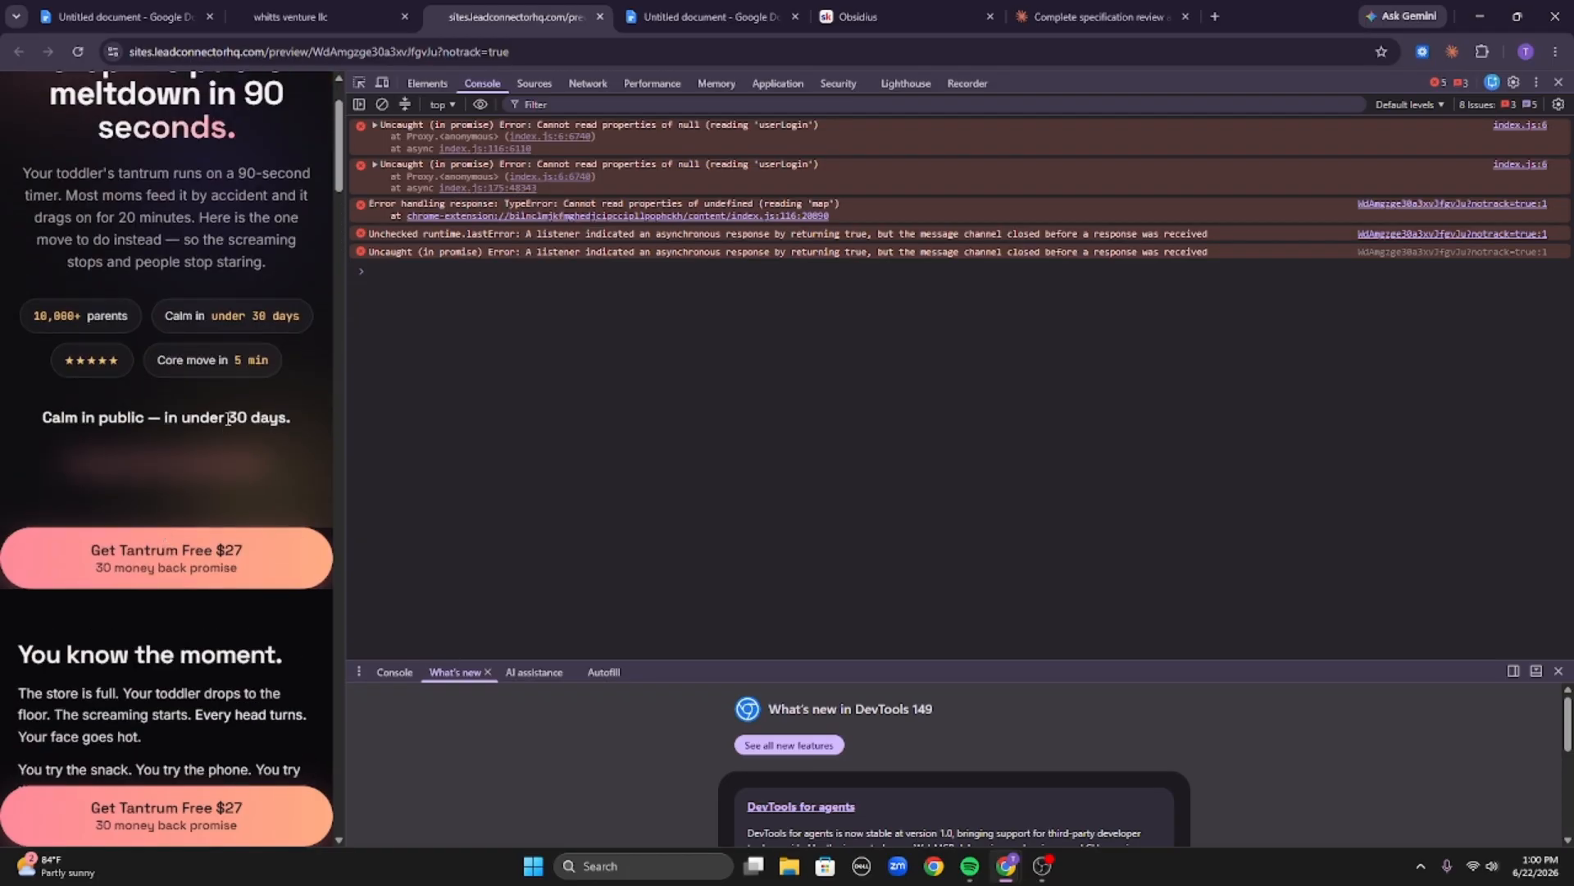
scroll(221, 409, up, 1)
scroll(306, 465, down, 2)
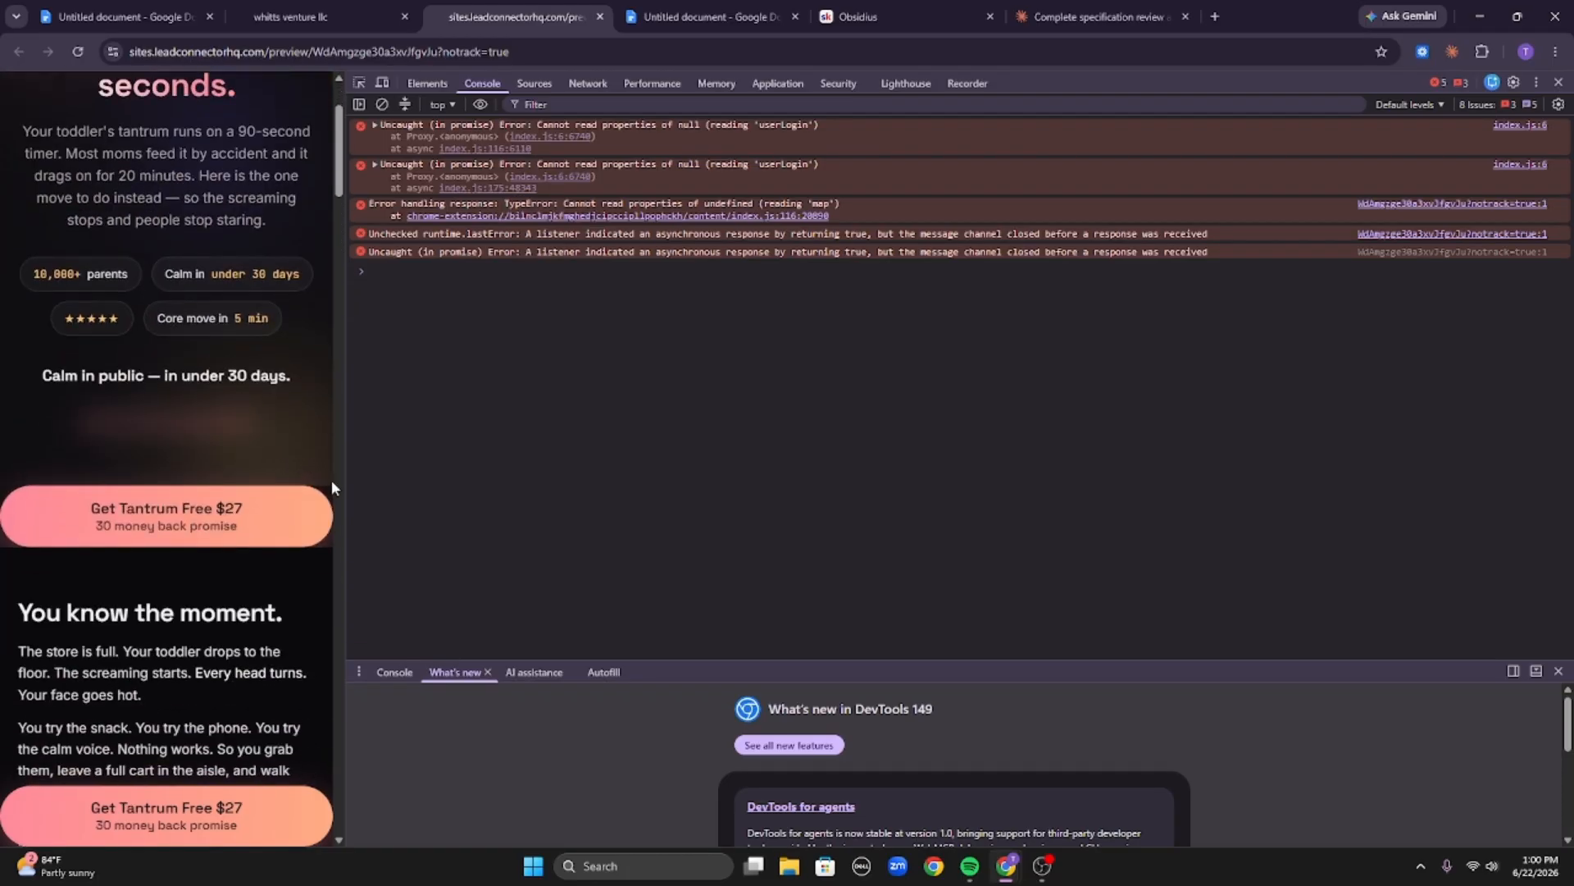
In mobile view, give the first button's section top and bottom margins of 10 px.
click(295, 16)
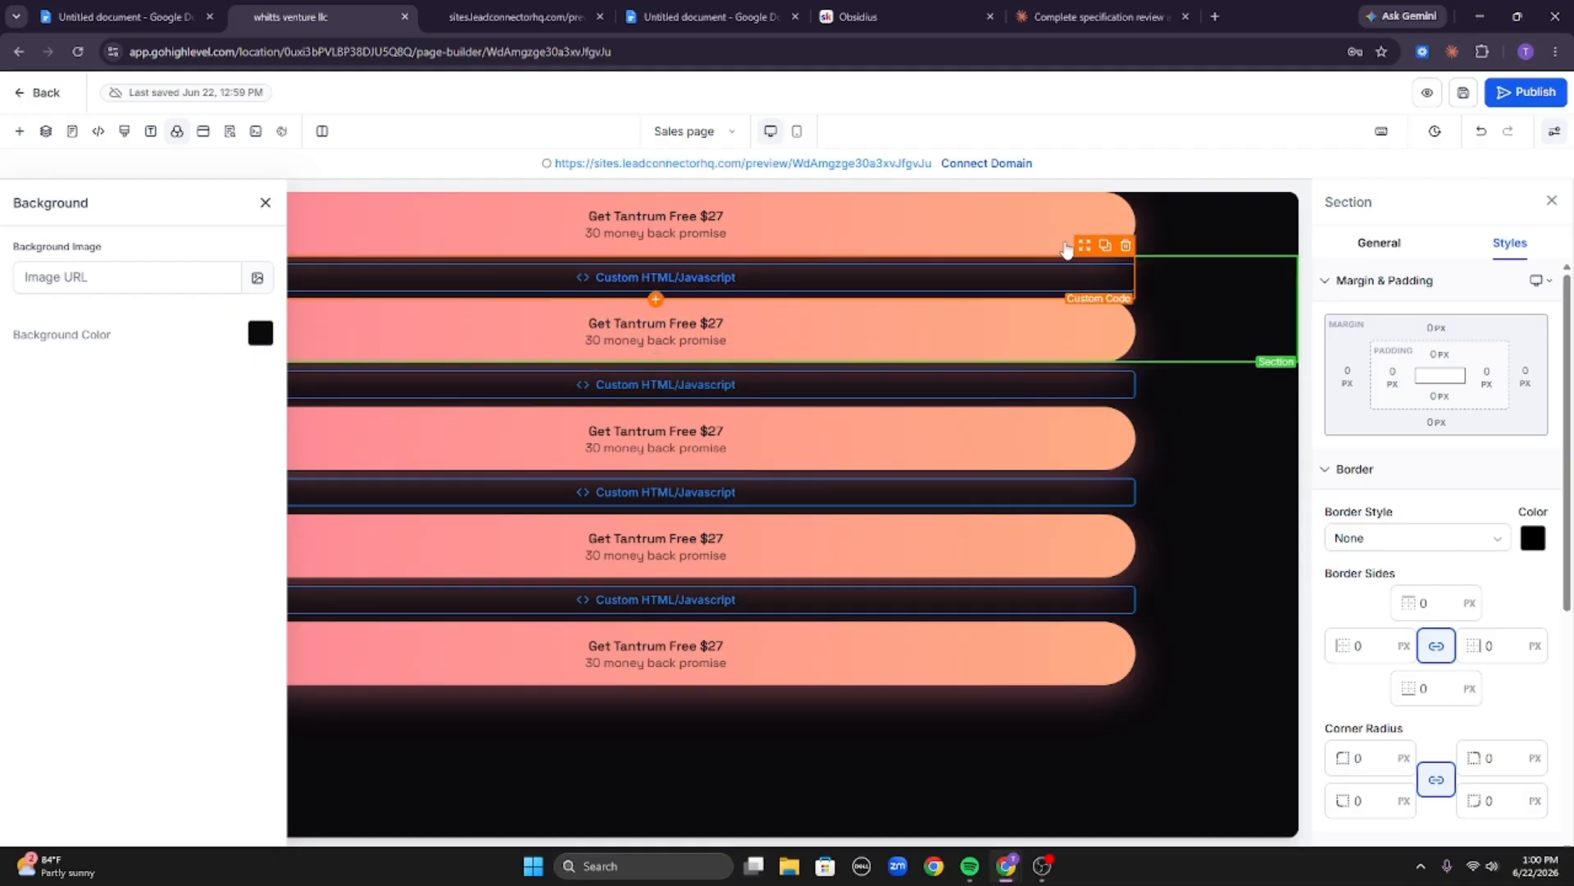
click(1158, 222)
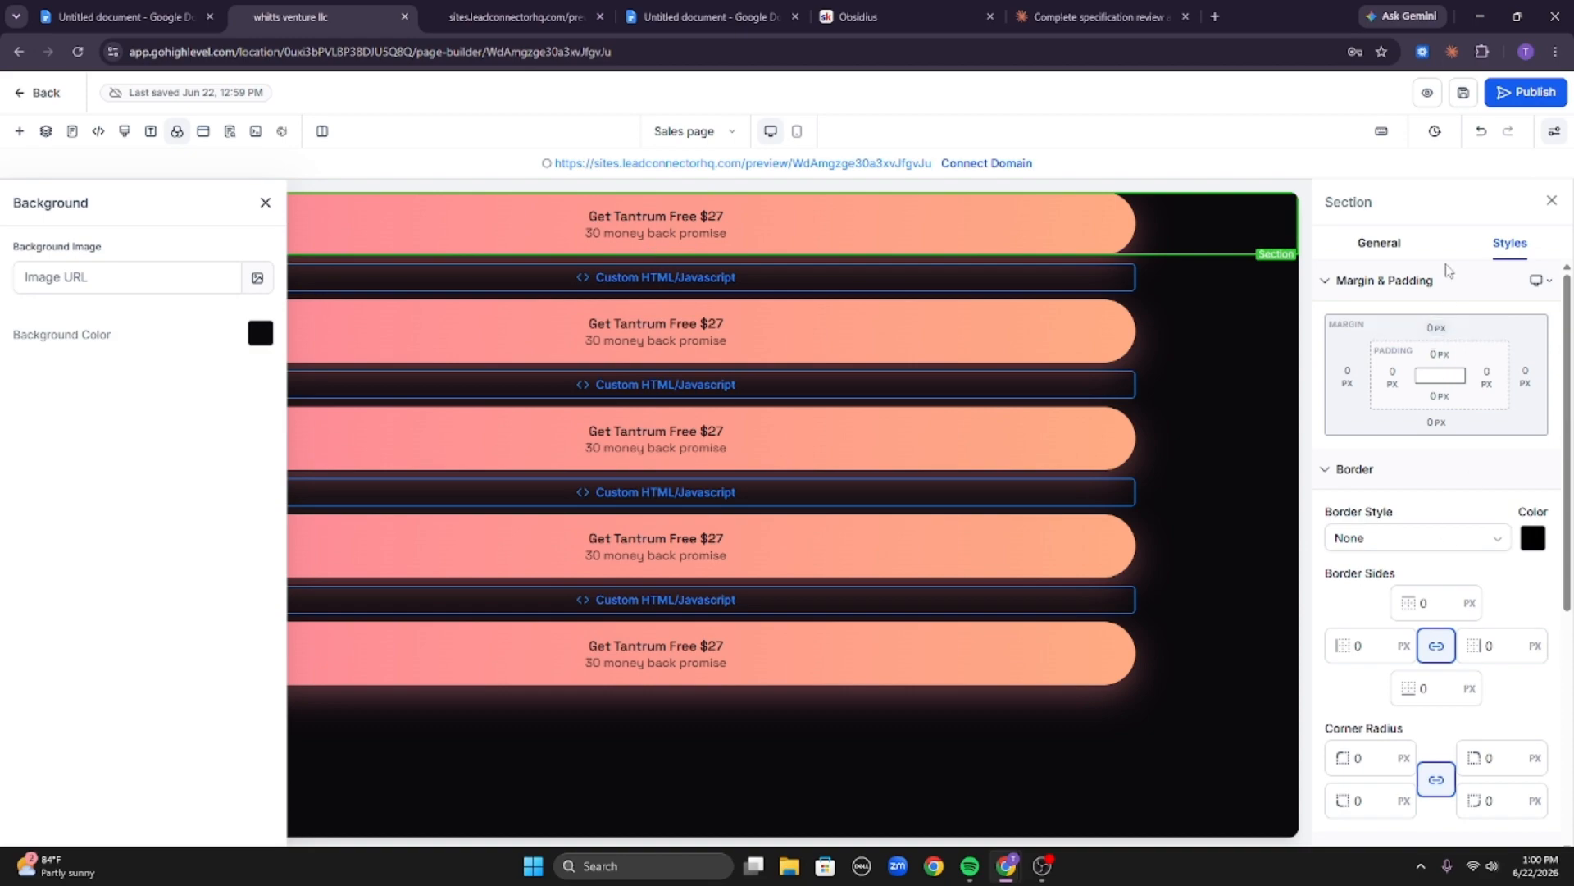
click(1427, 431)
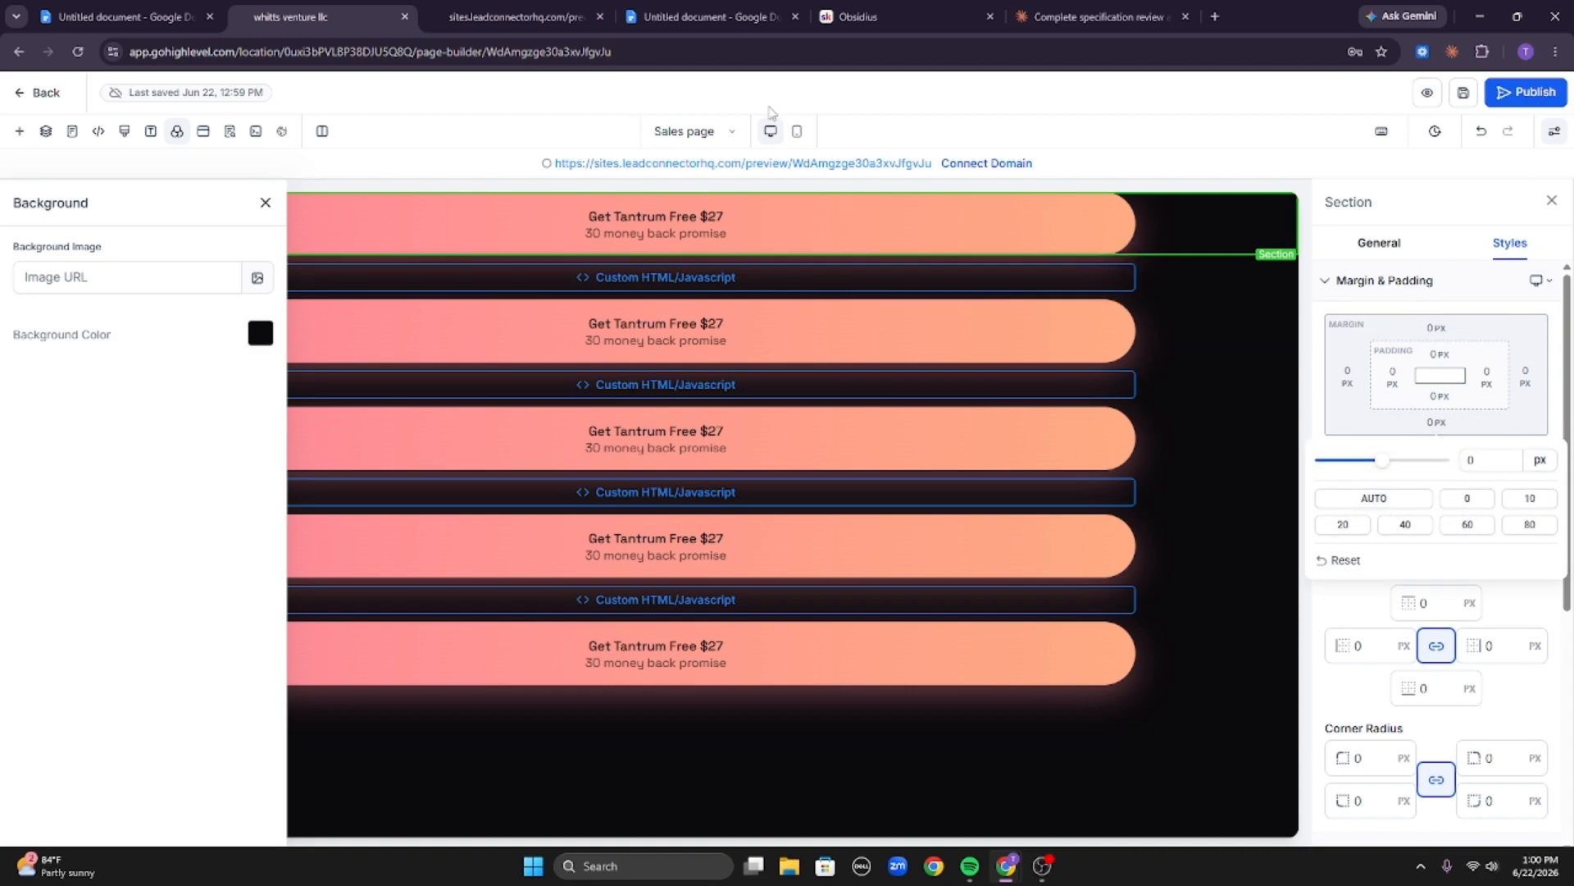
click(796, 131)
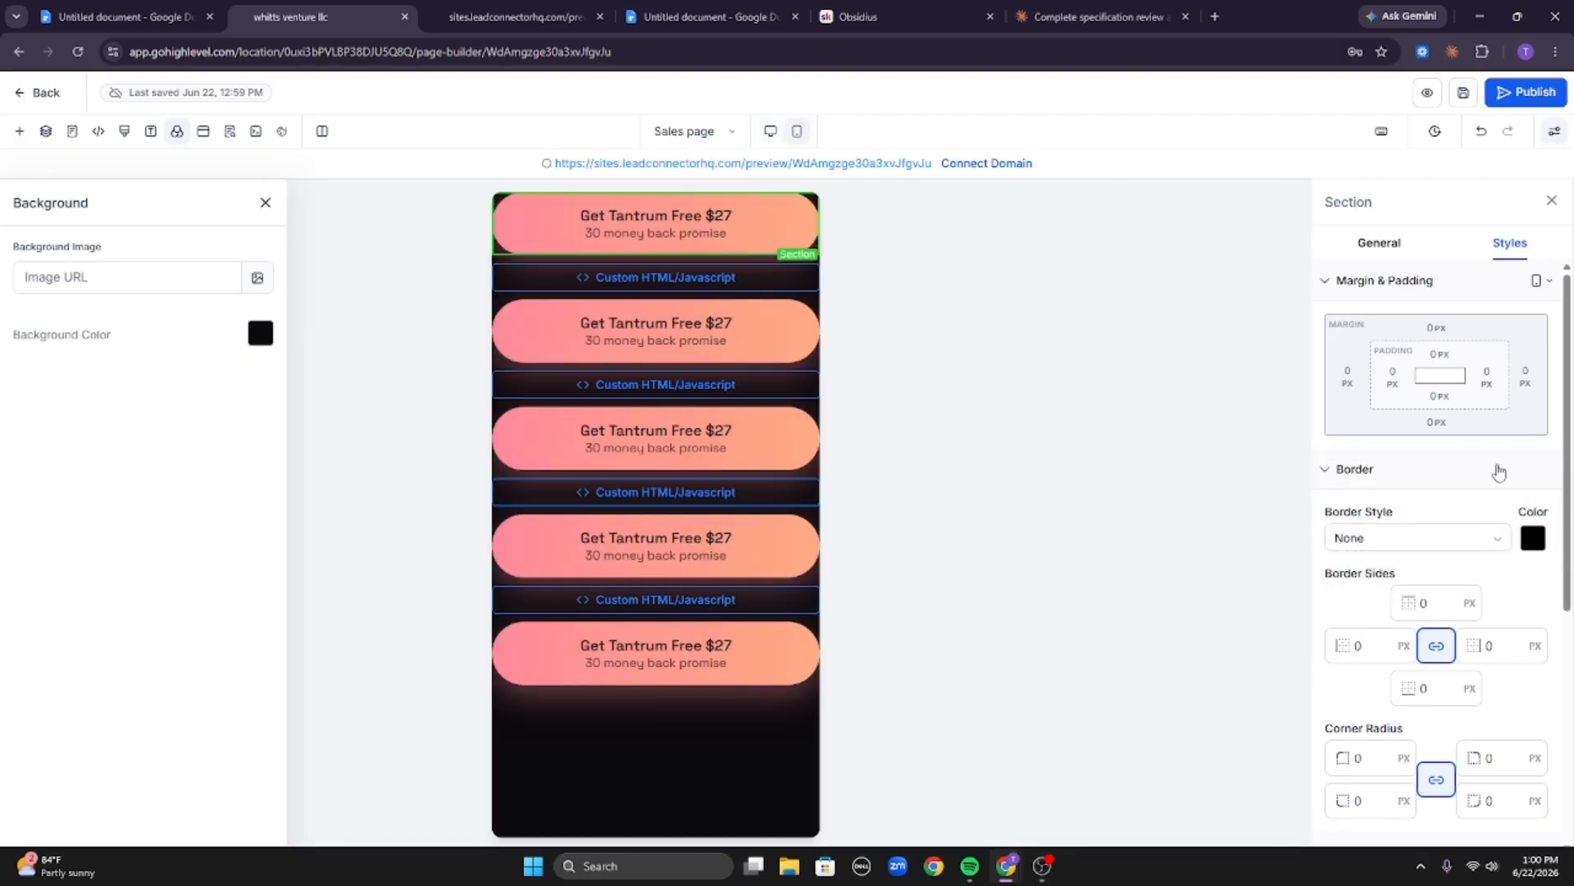
click(1437, 425)
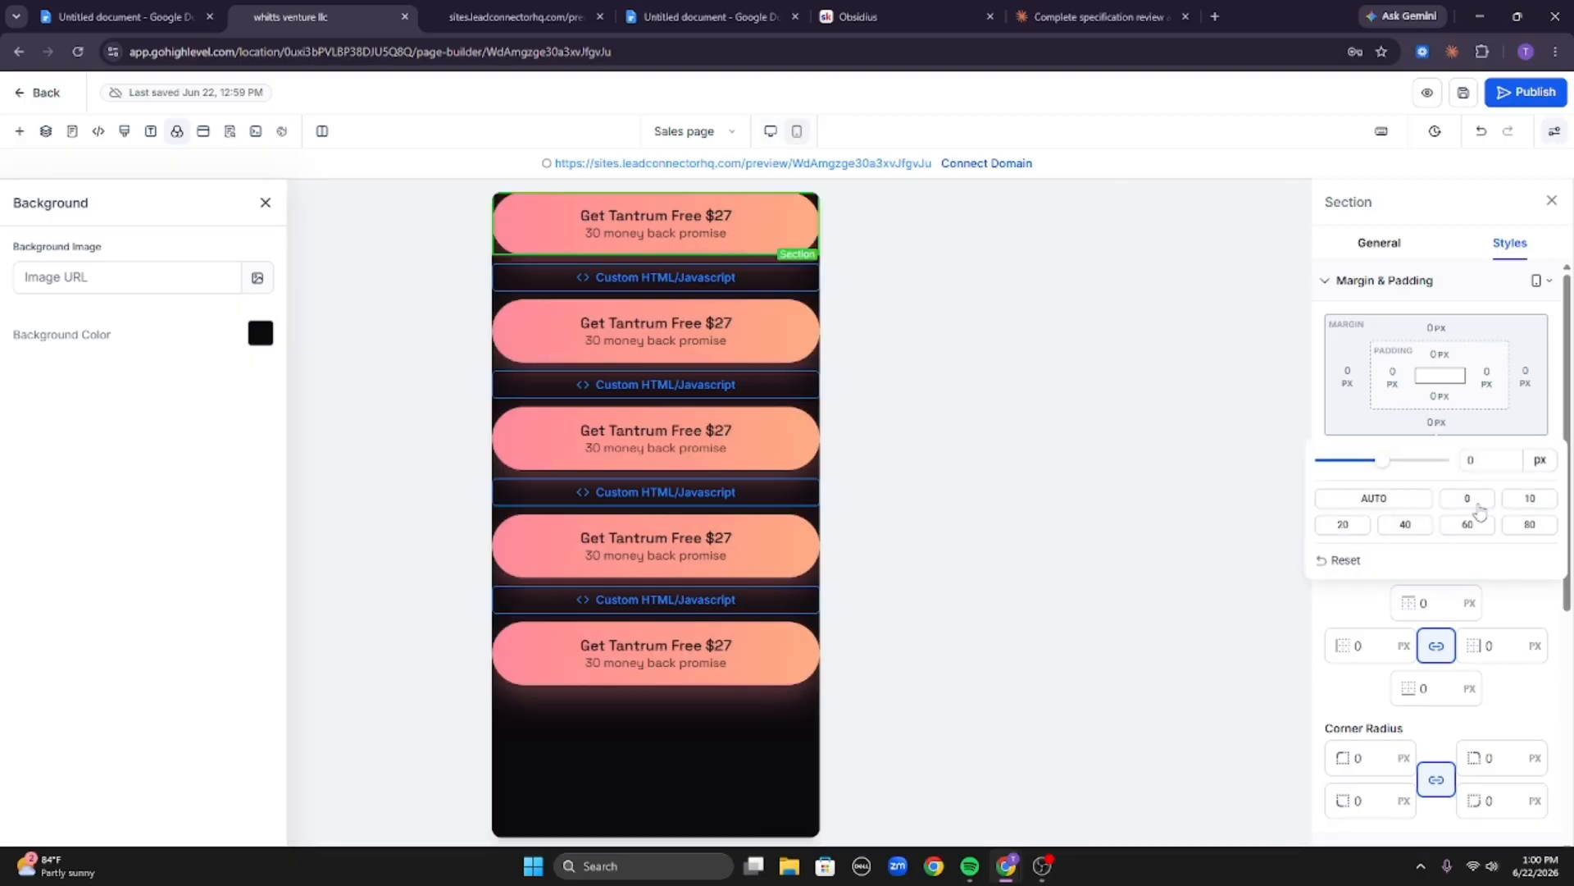
click(1530, 499)
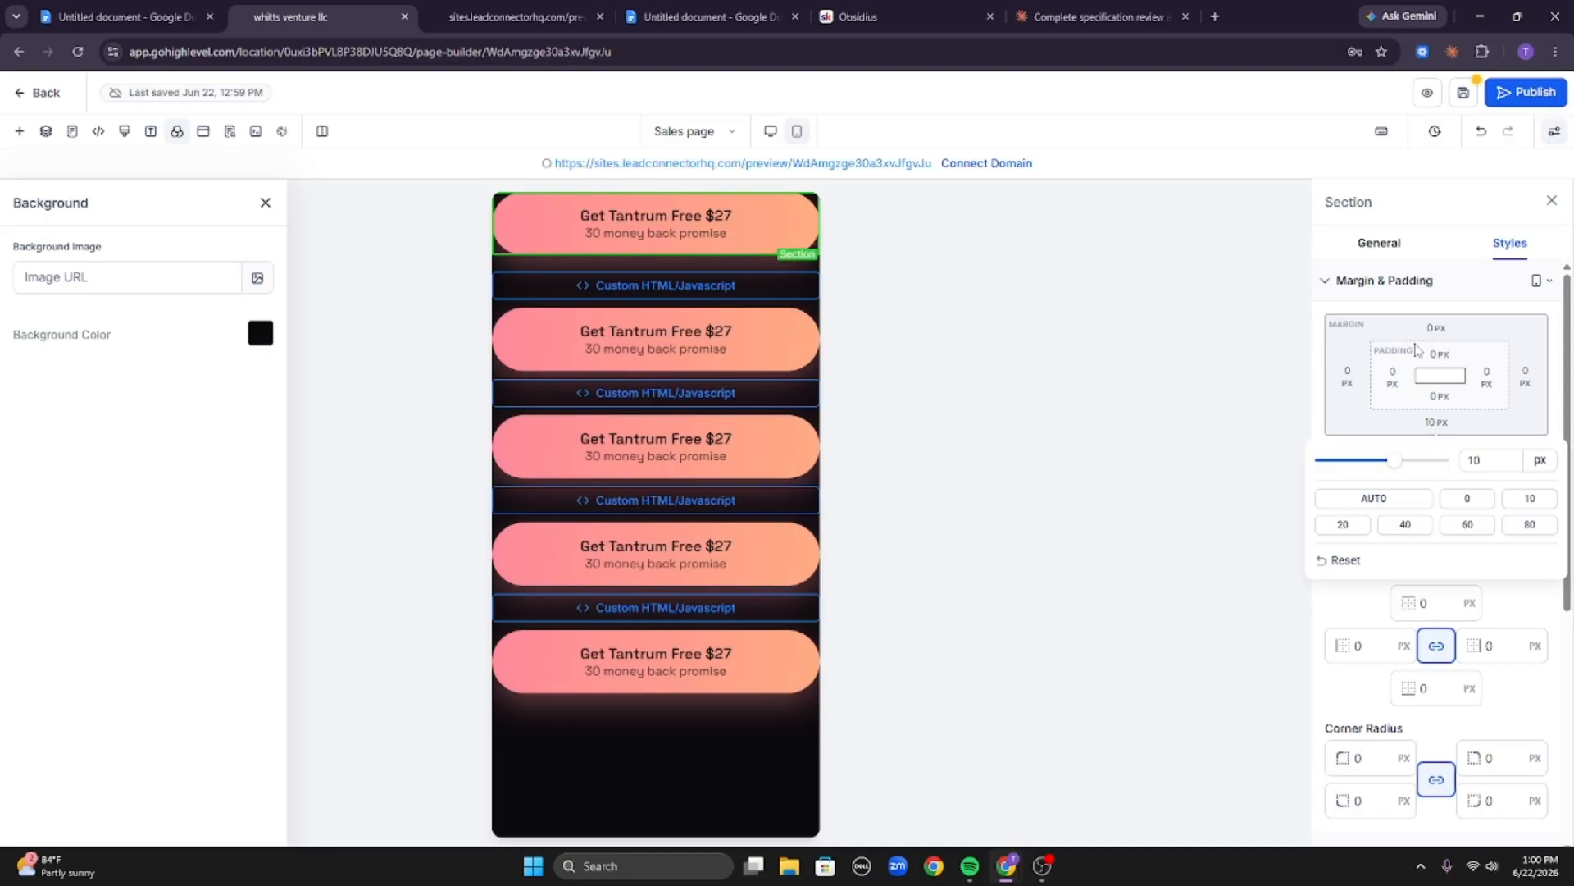
click(1436, 328)
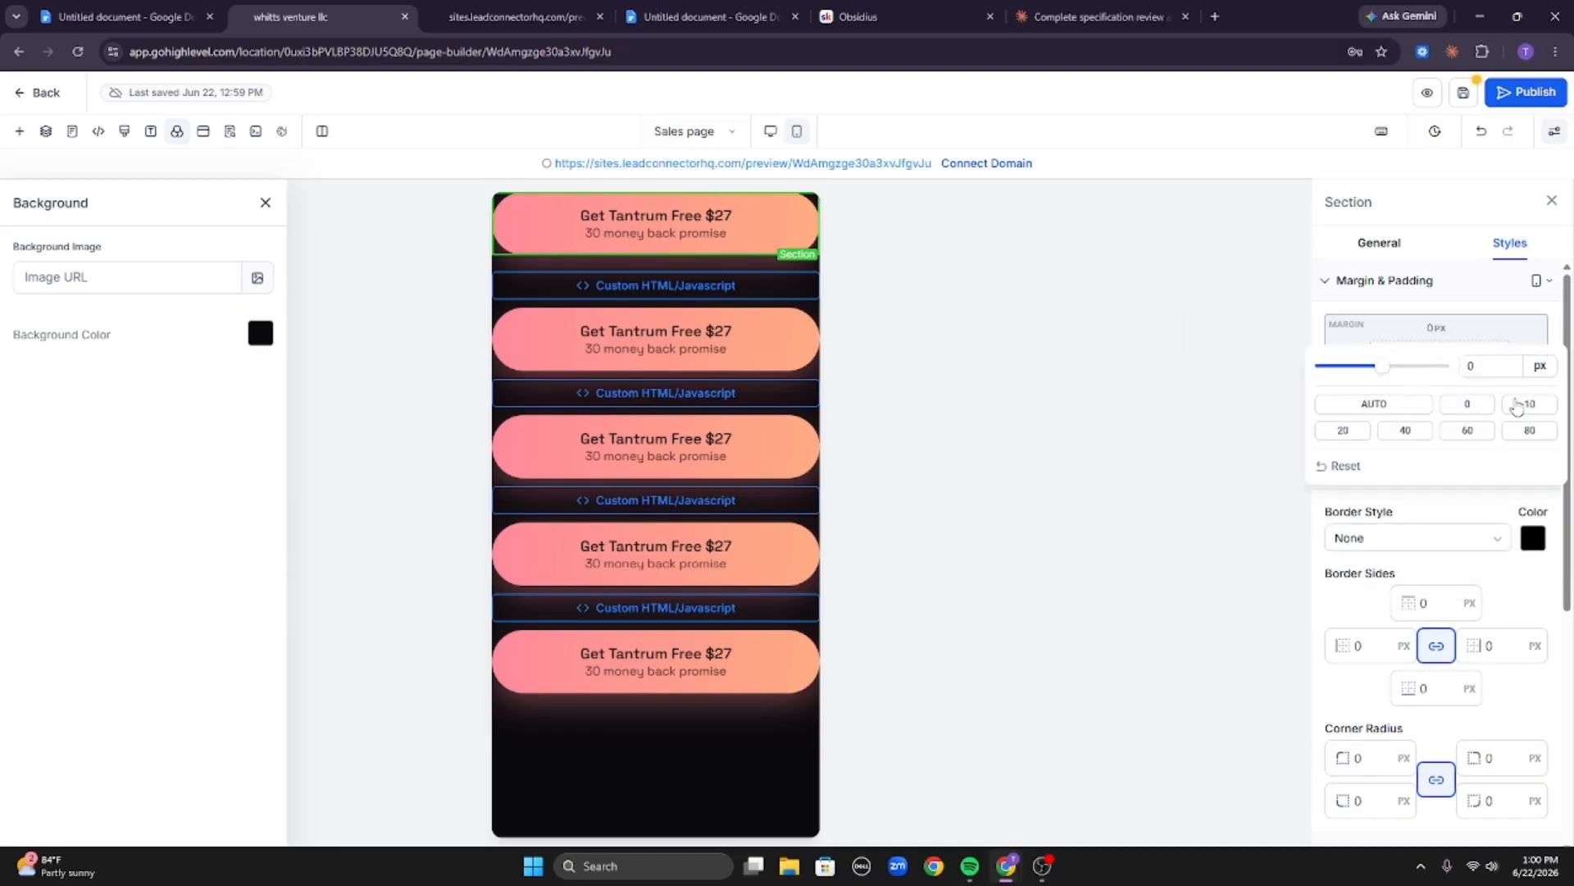
click(1517, 404)
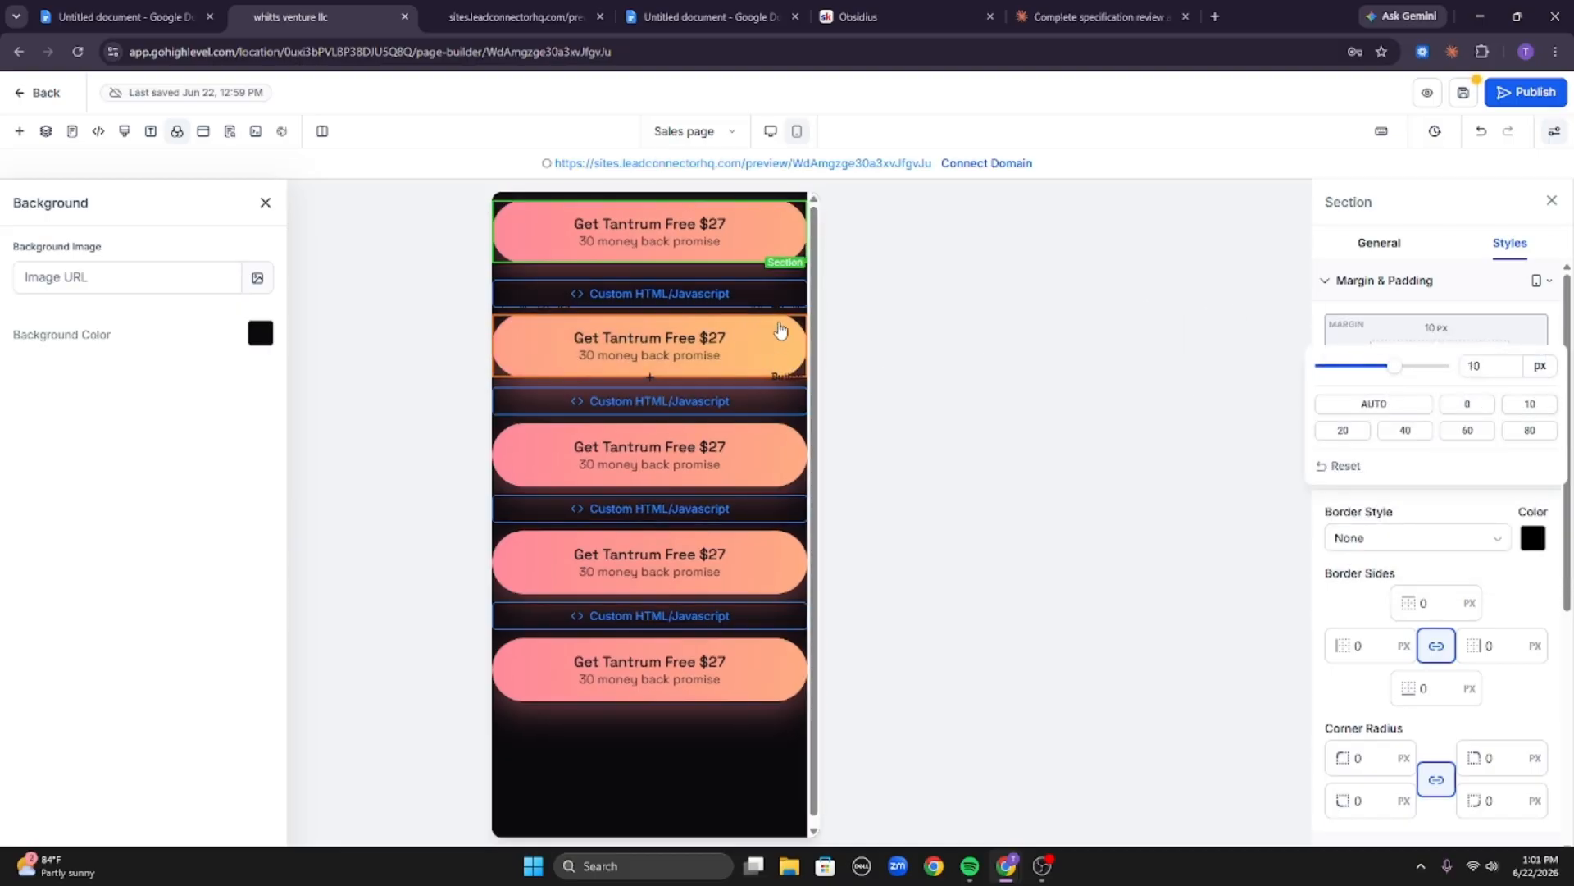
Set the second button's top and bottom margins to 10 px in mobile view, leaving its padding at 0.
click(779, 330)
click(1436, 637)
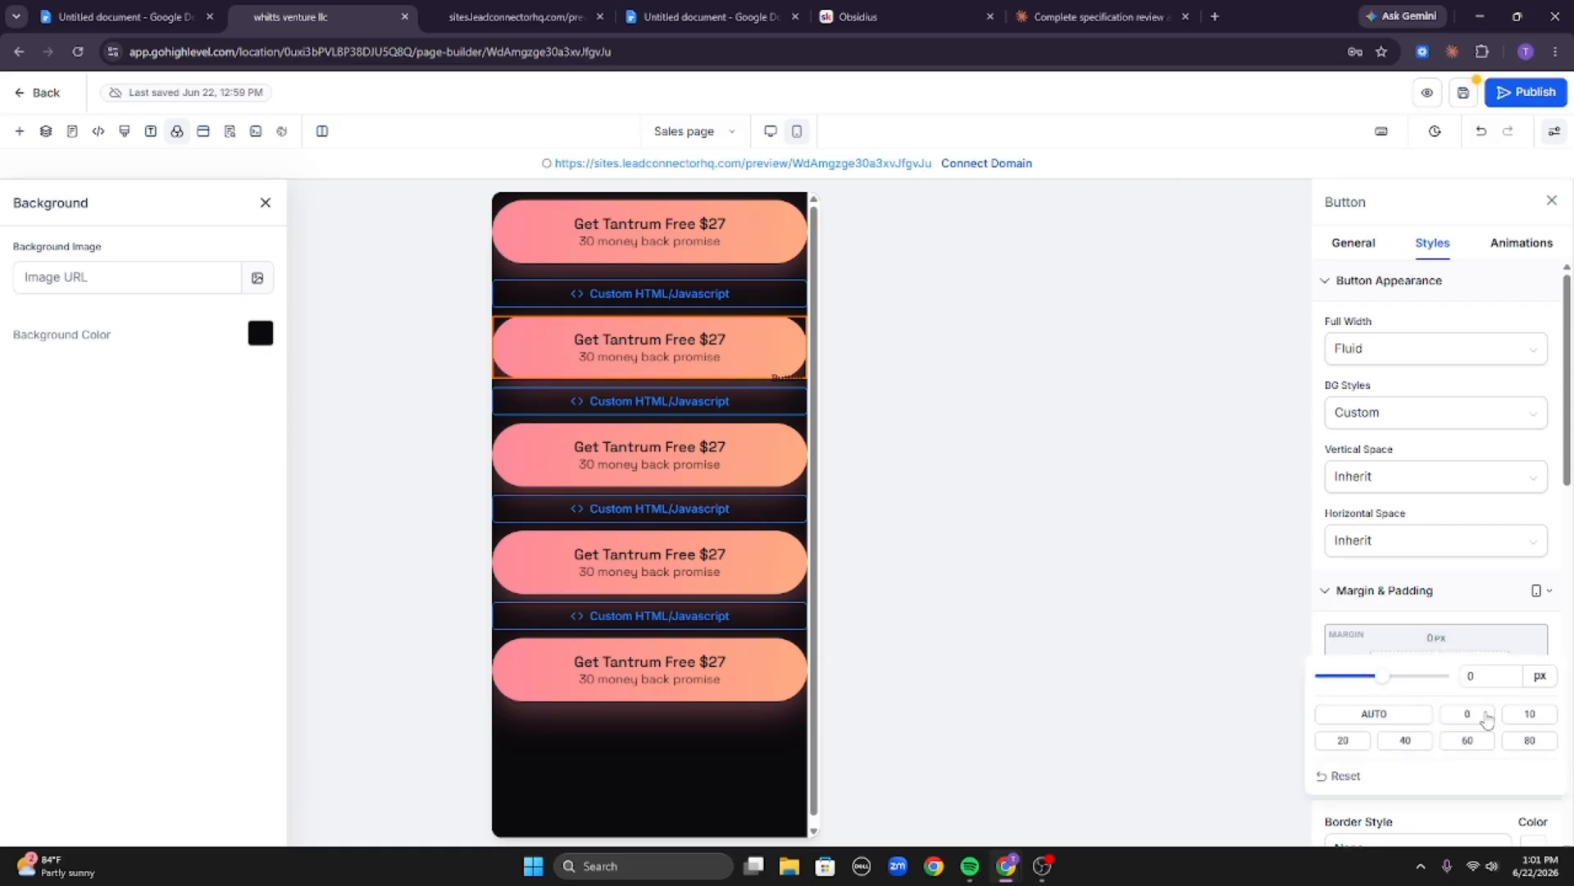
click(1526, 715)
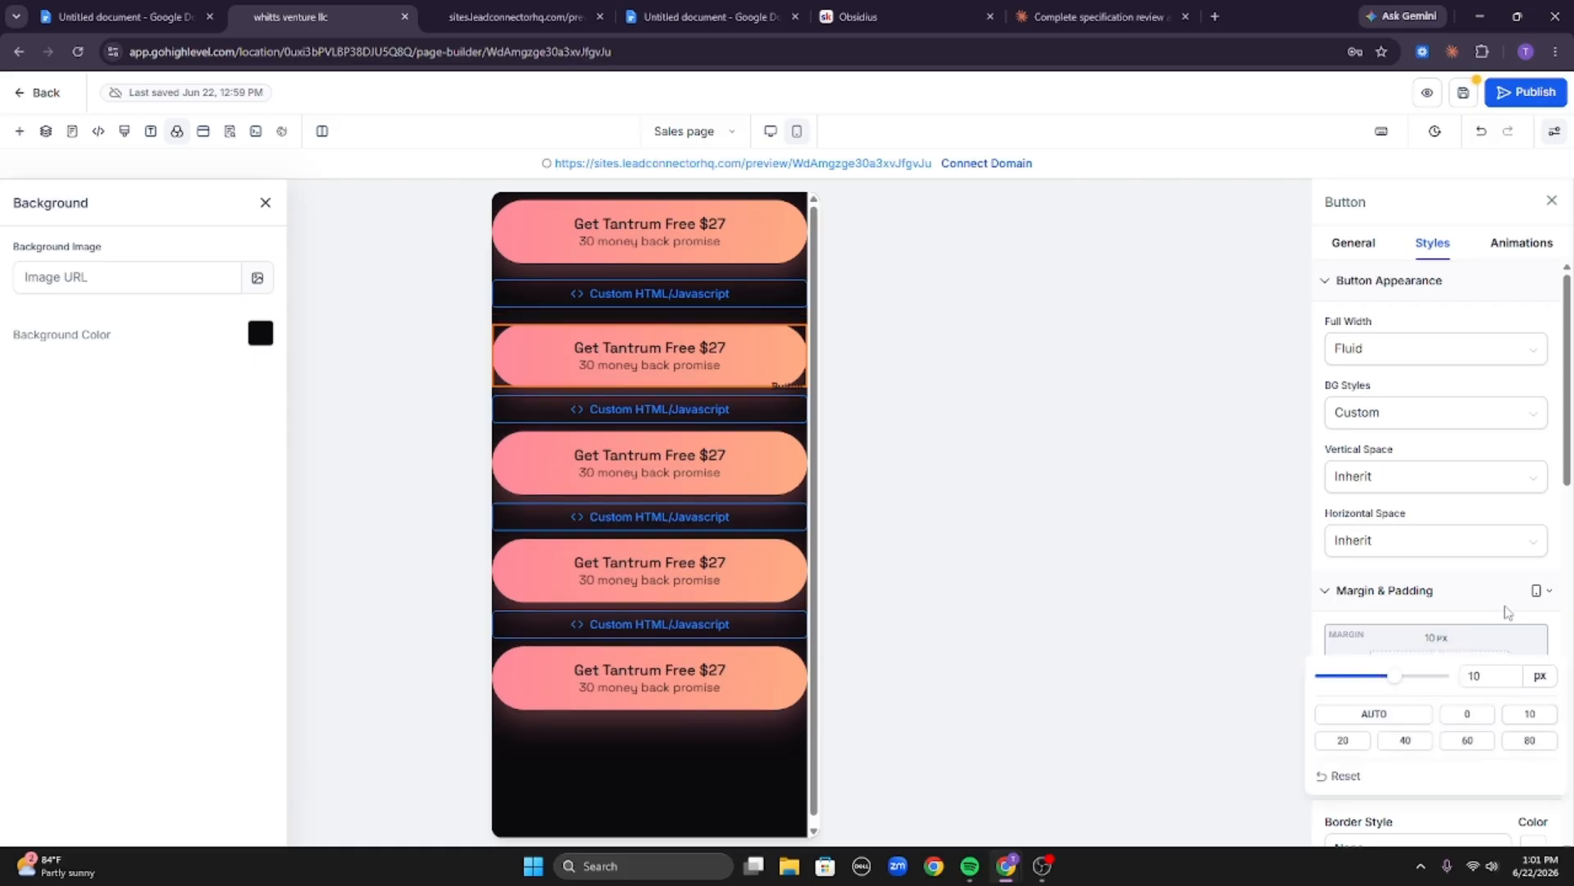
click(1509, 613)
click(1440, 707)
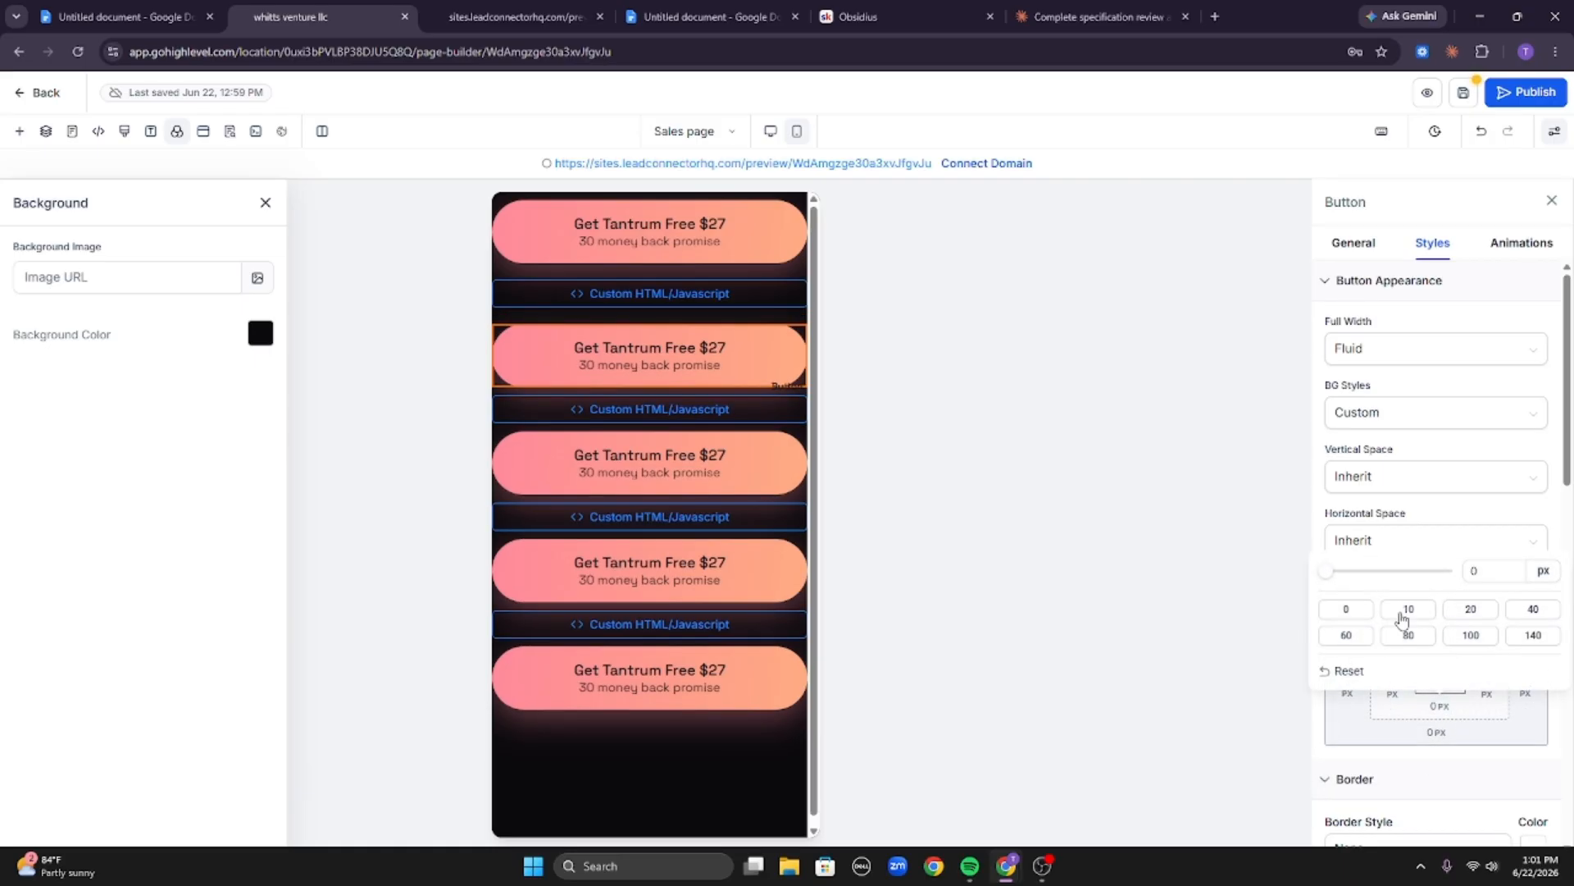
click(1407, 611)
click(1346, 609)
click(1346, 654)
click(1530, 636)
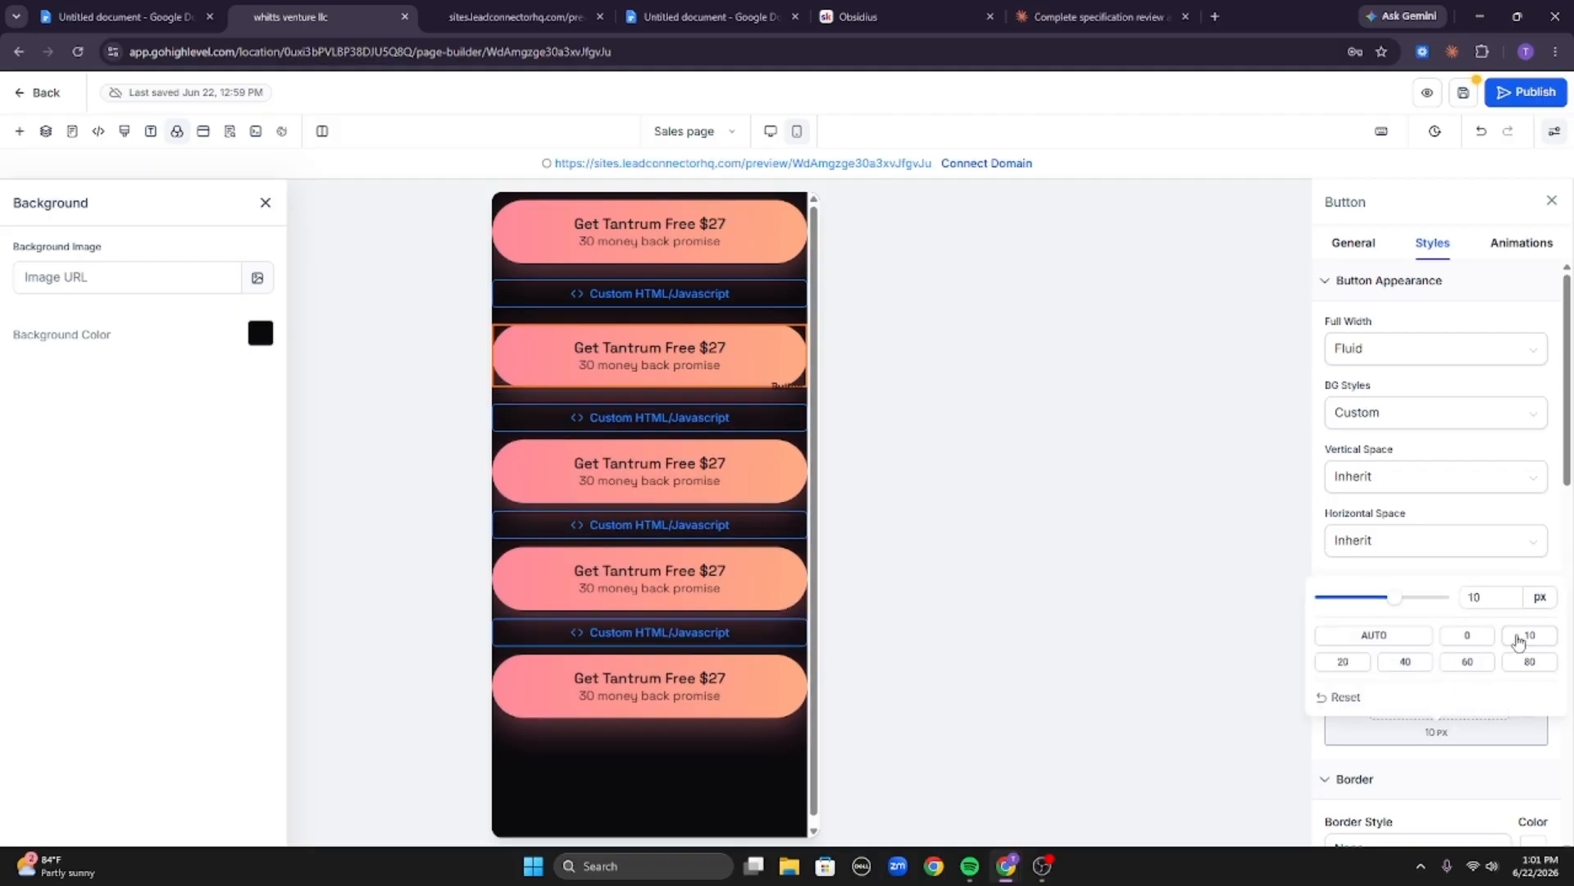
Set the third button's bottom margin to 10 px.
click(744, 481)
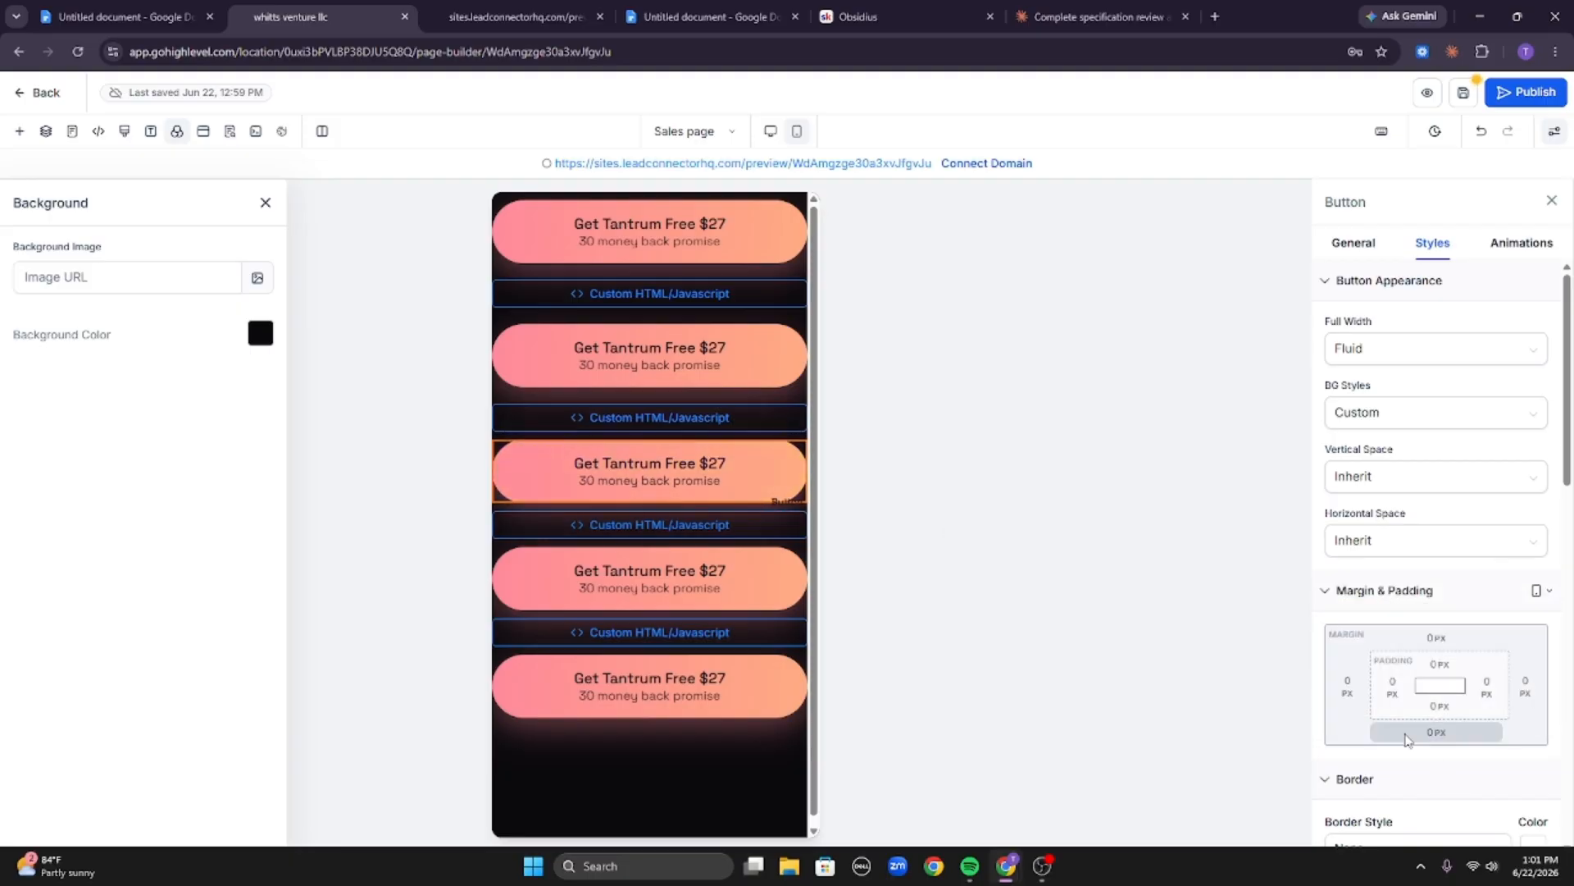
click(1435, 731)
click(1529, 641)
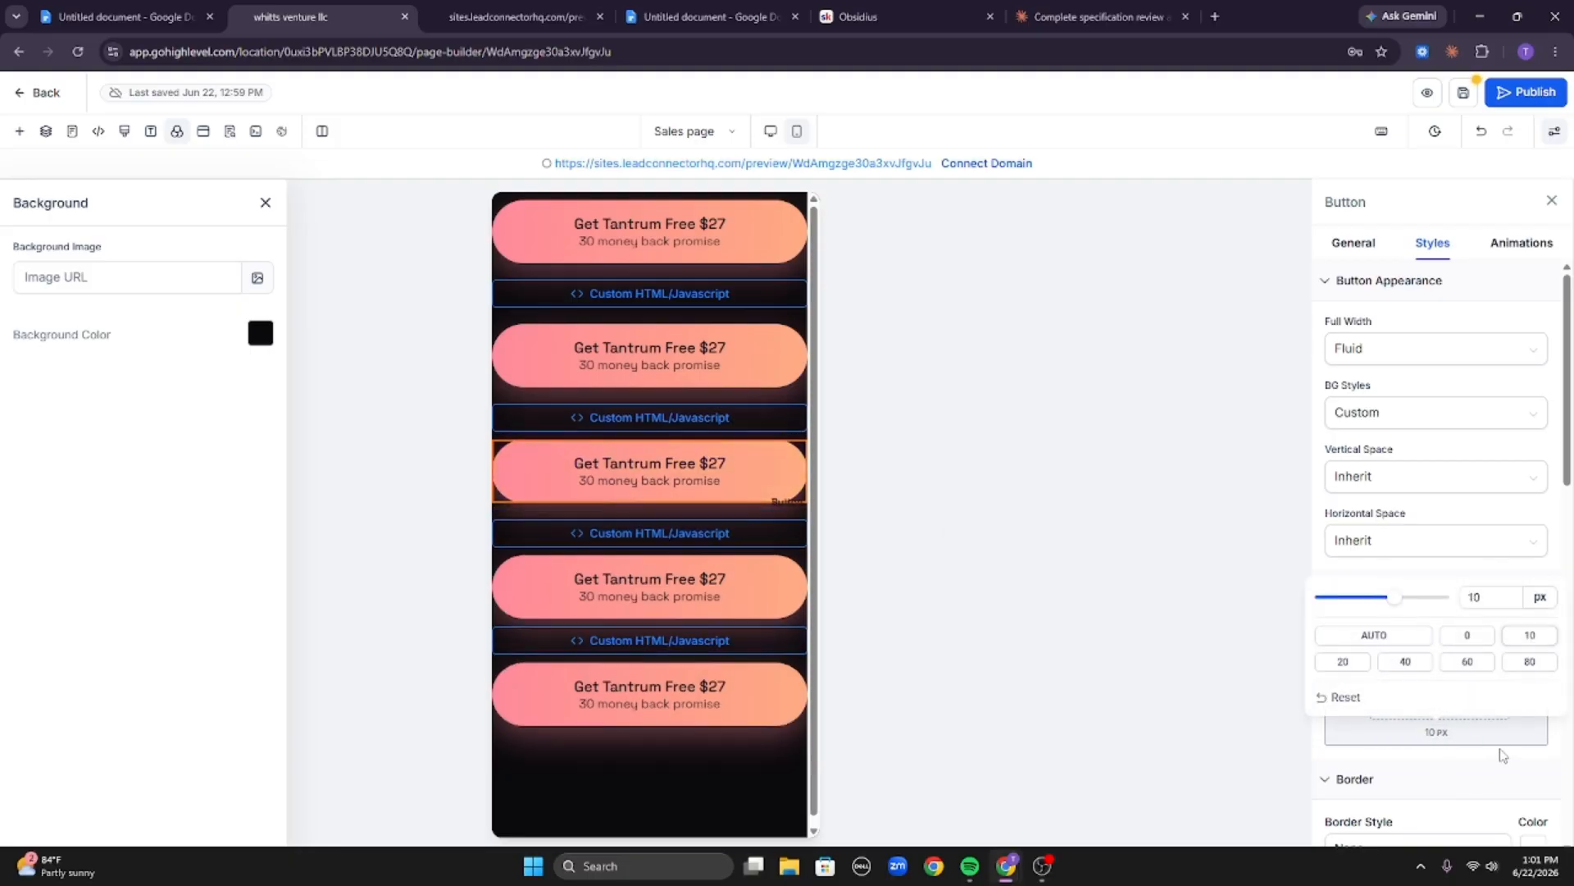
Set the fourth button's bottom margin to 10 px and save the page.
click(793, 611)
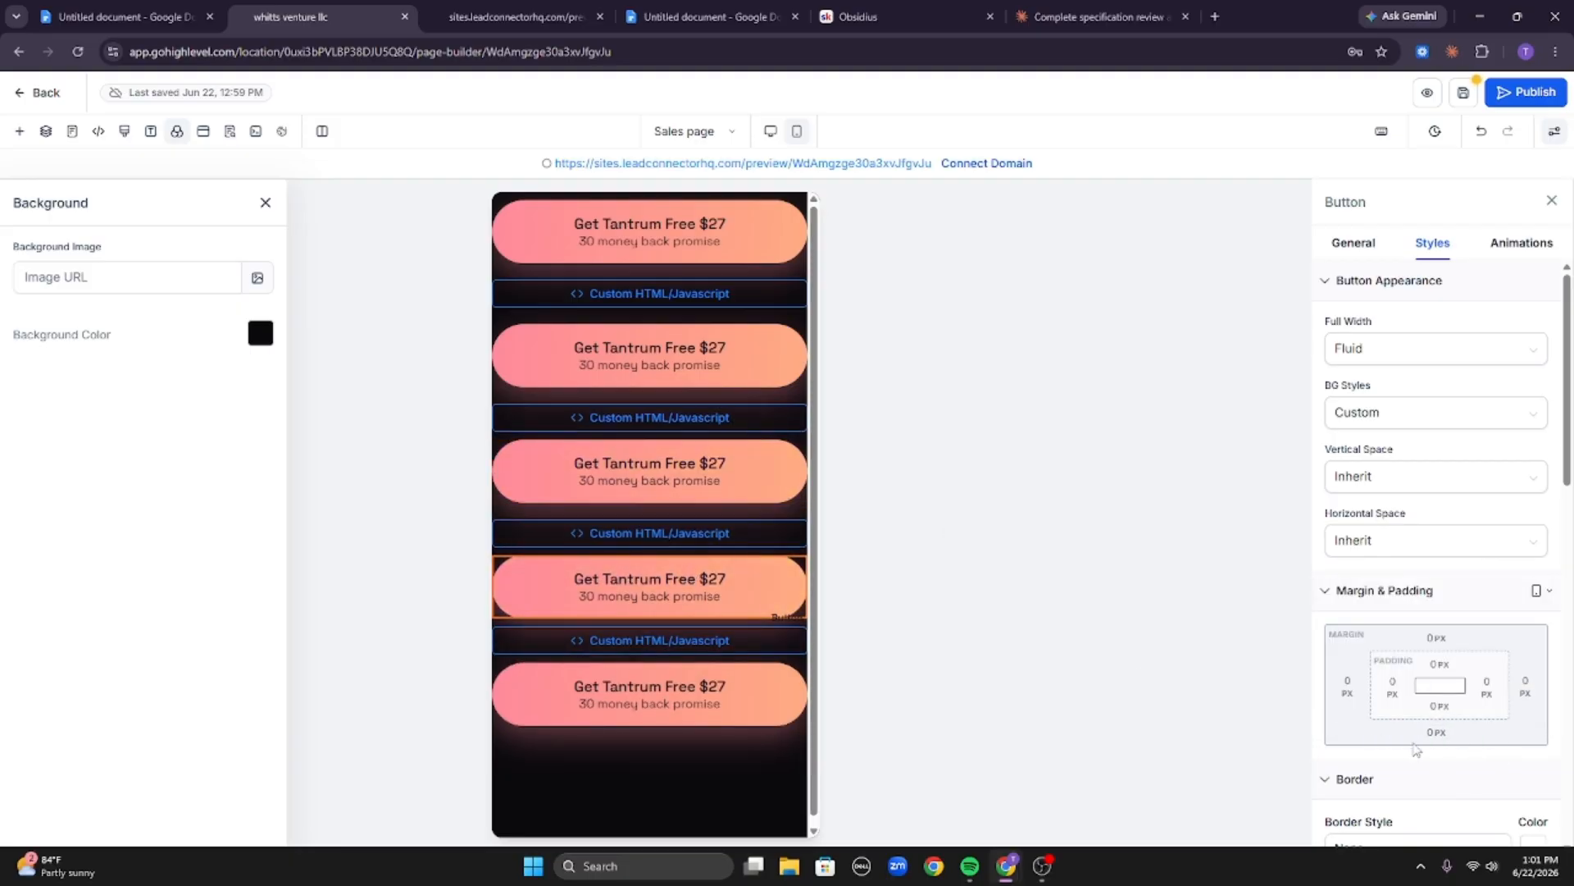
click(1436, 733)
click(1521, 638)
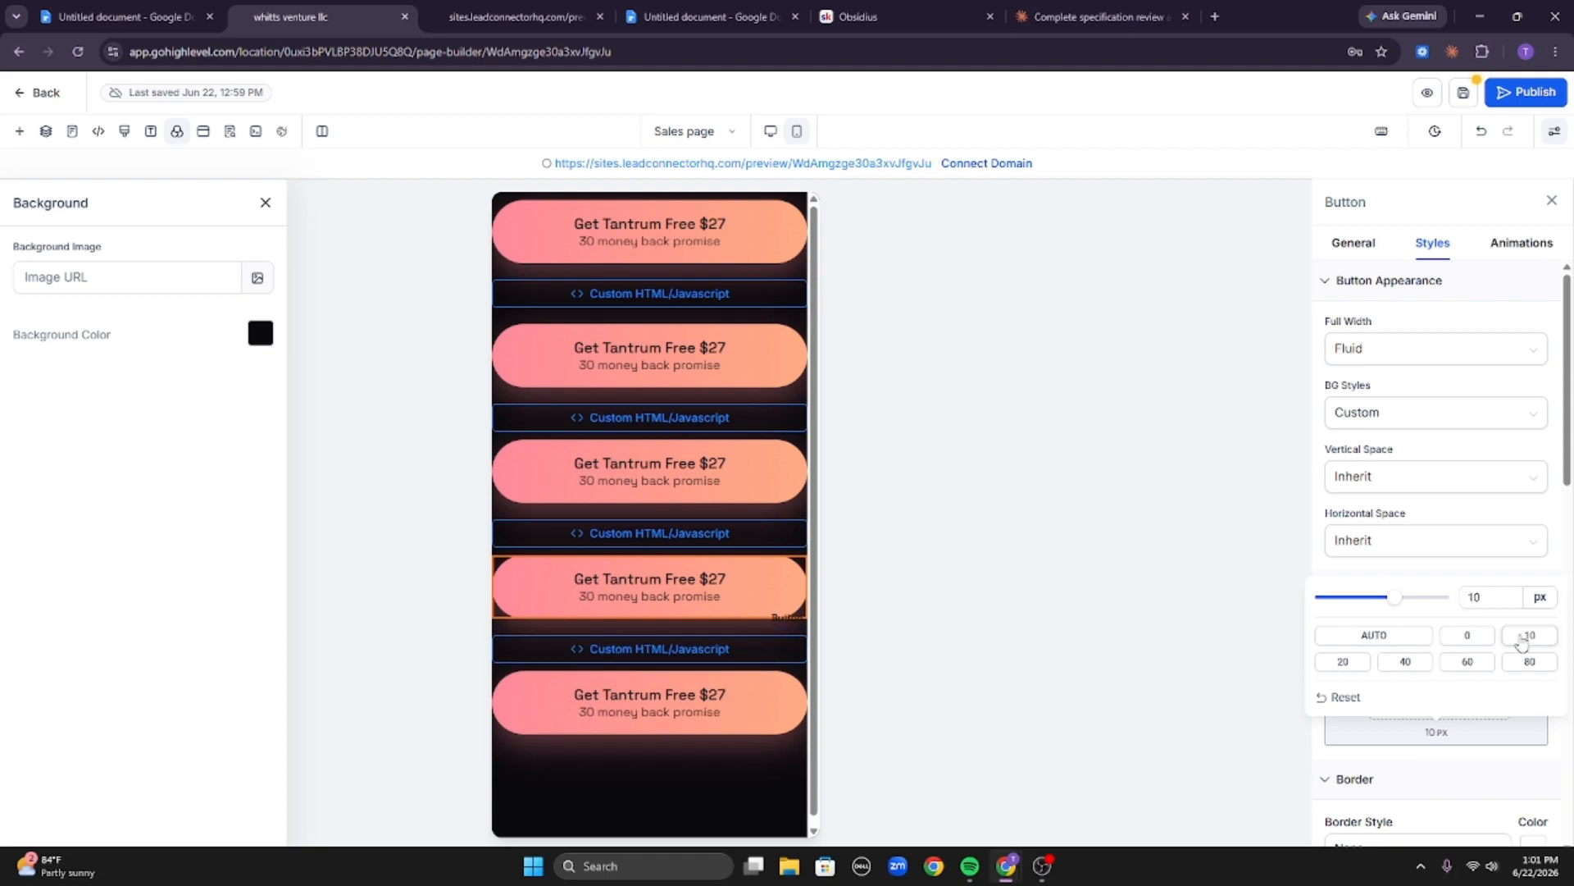
click(1465, 93)
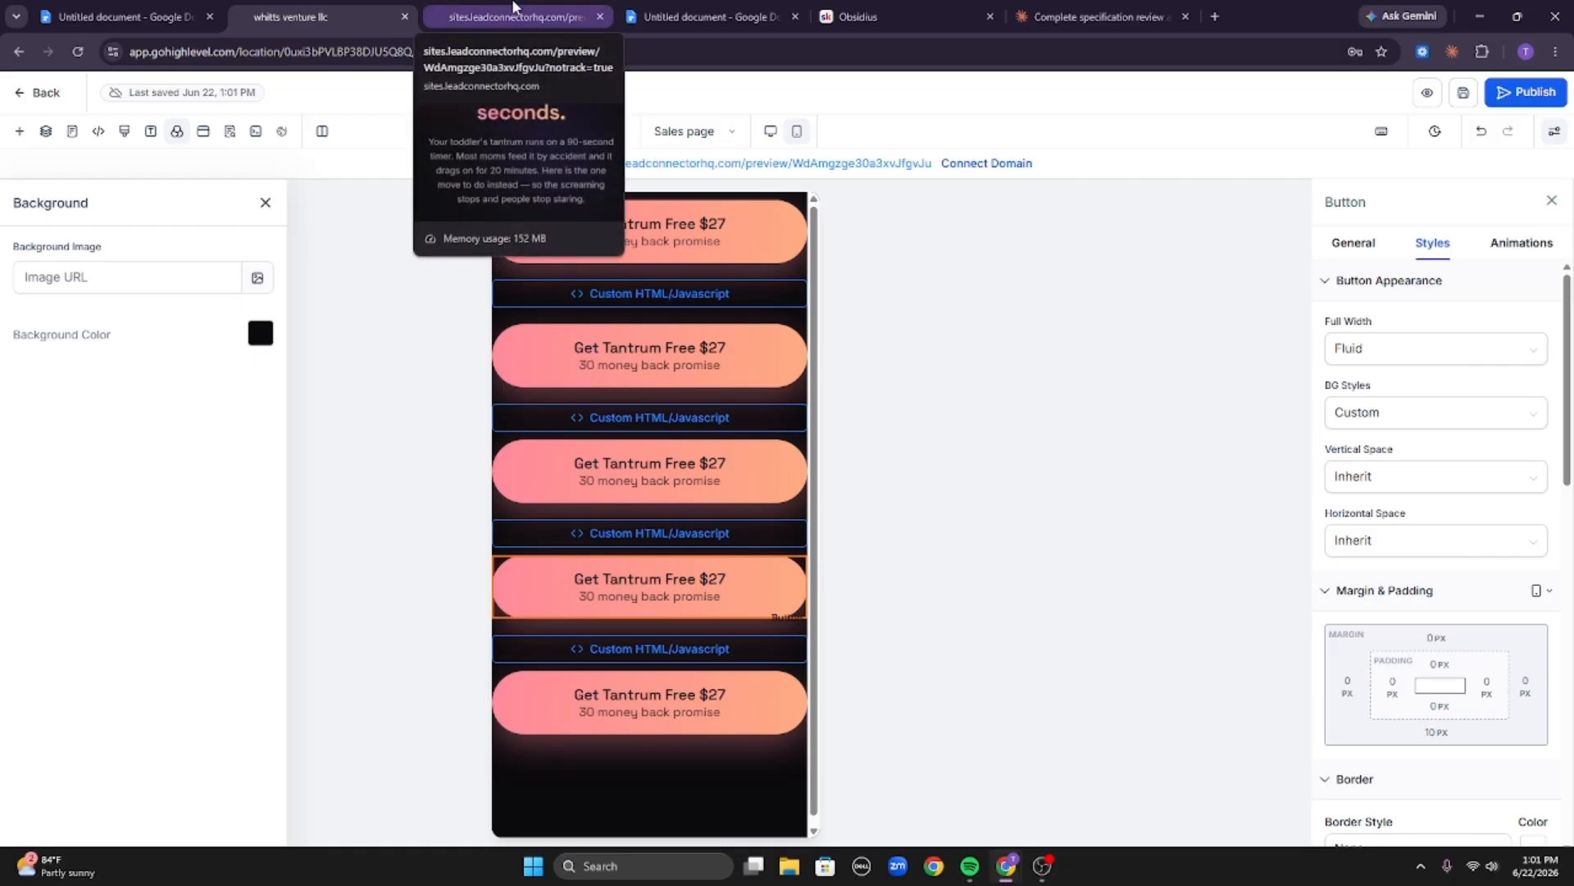
Reload the live preview and scroll through the mobile layout to check the spacing around the buttons.
click(496, 11)
click(75, 52)
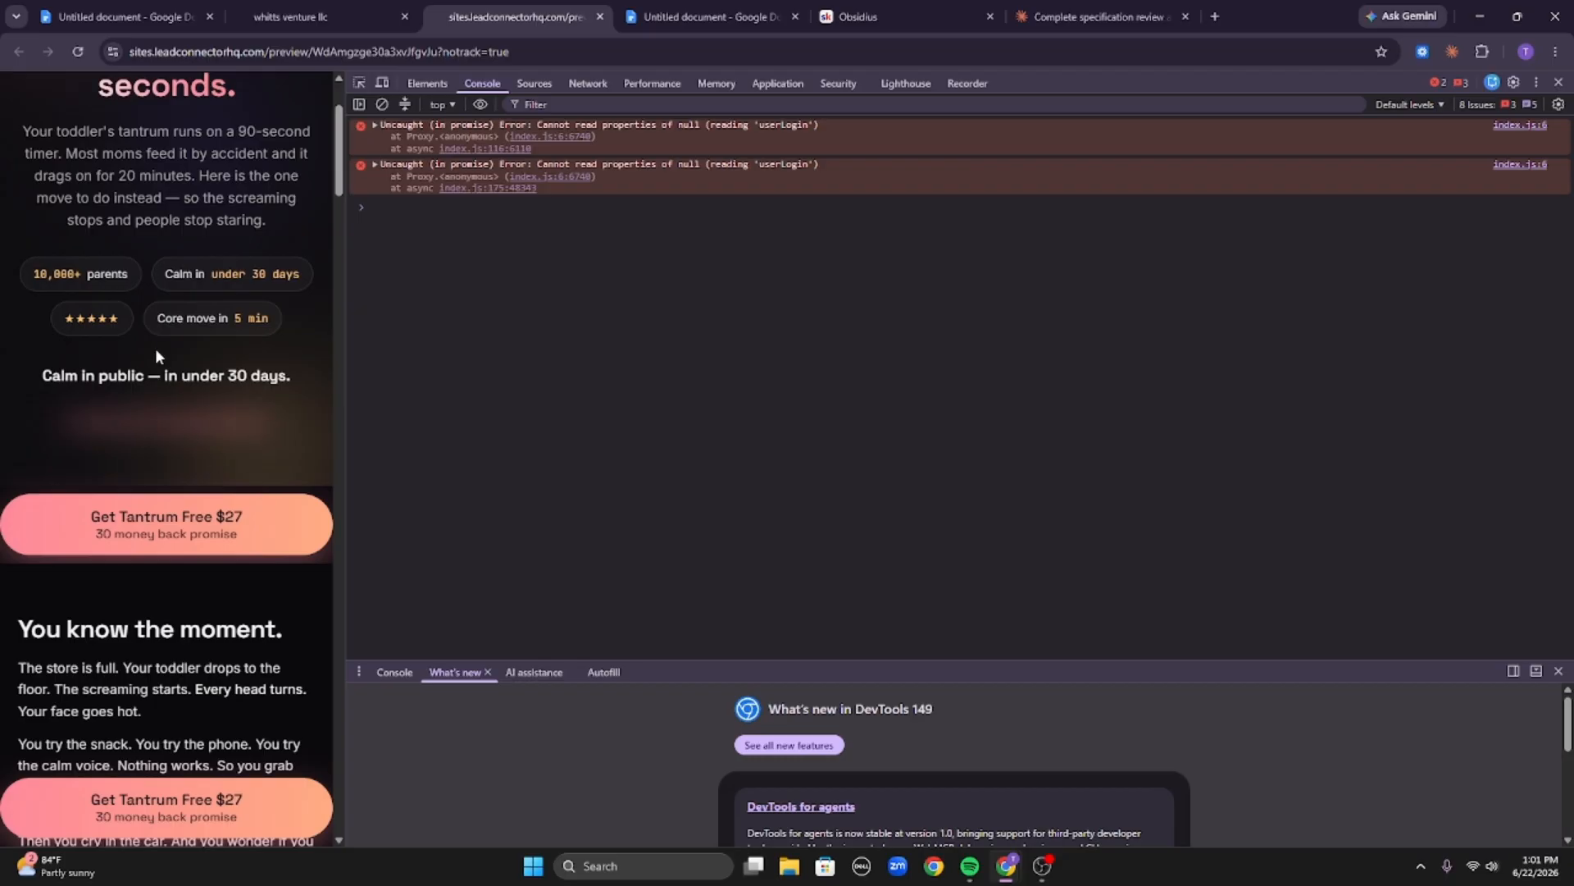
click(77, 52)
scroll(287, 447, up, 2)
scroll(268, 465, down, 6)
scroll(285, 484, down, 20)
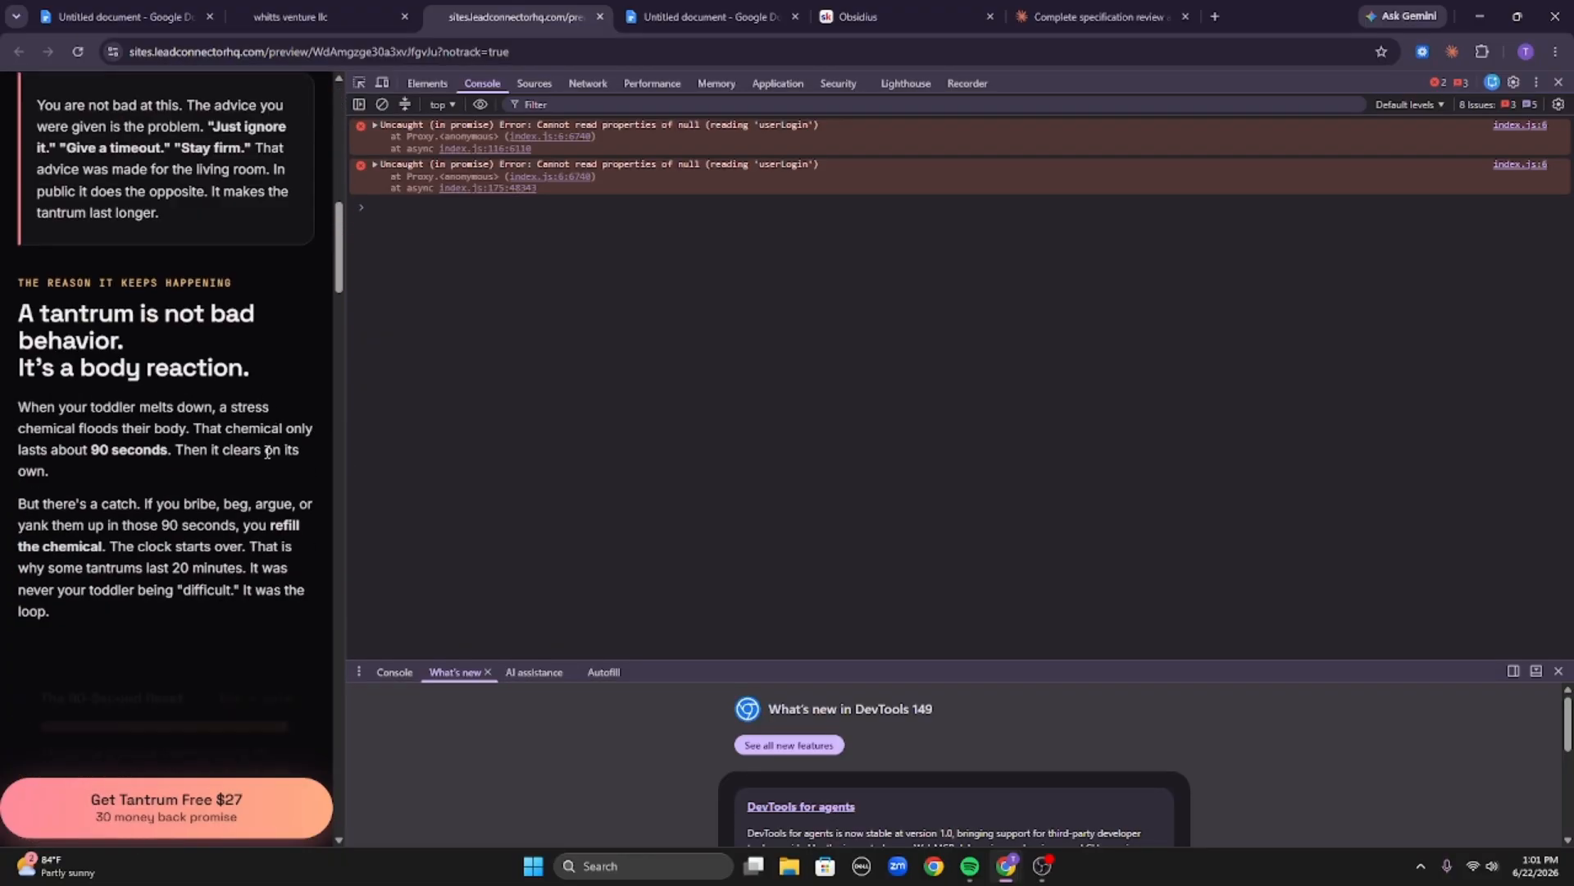
scroll(268, 397, up, 4)
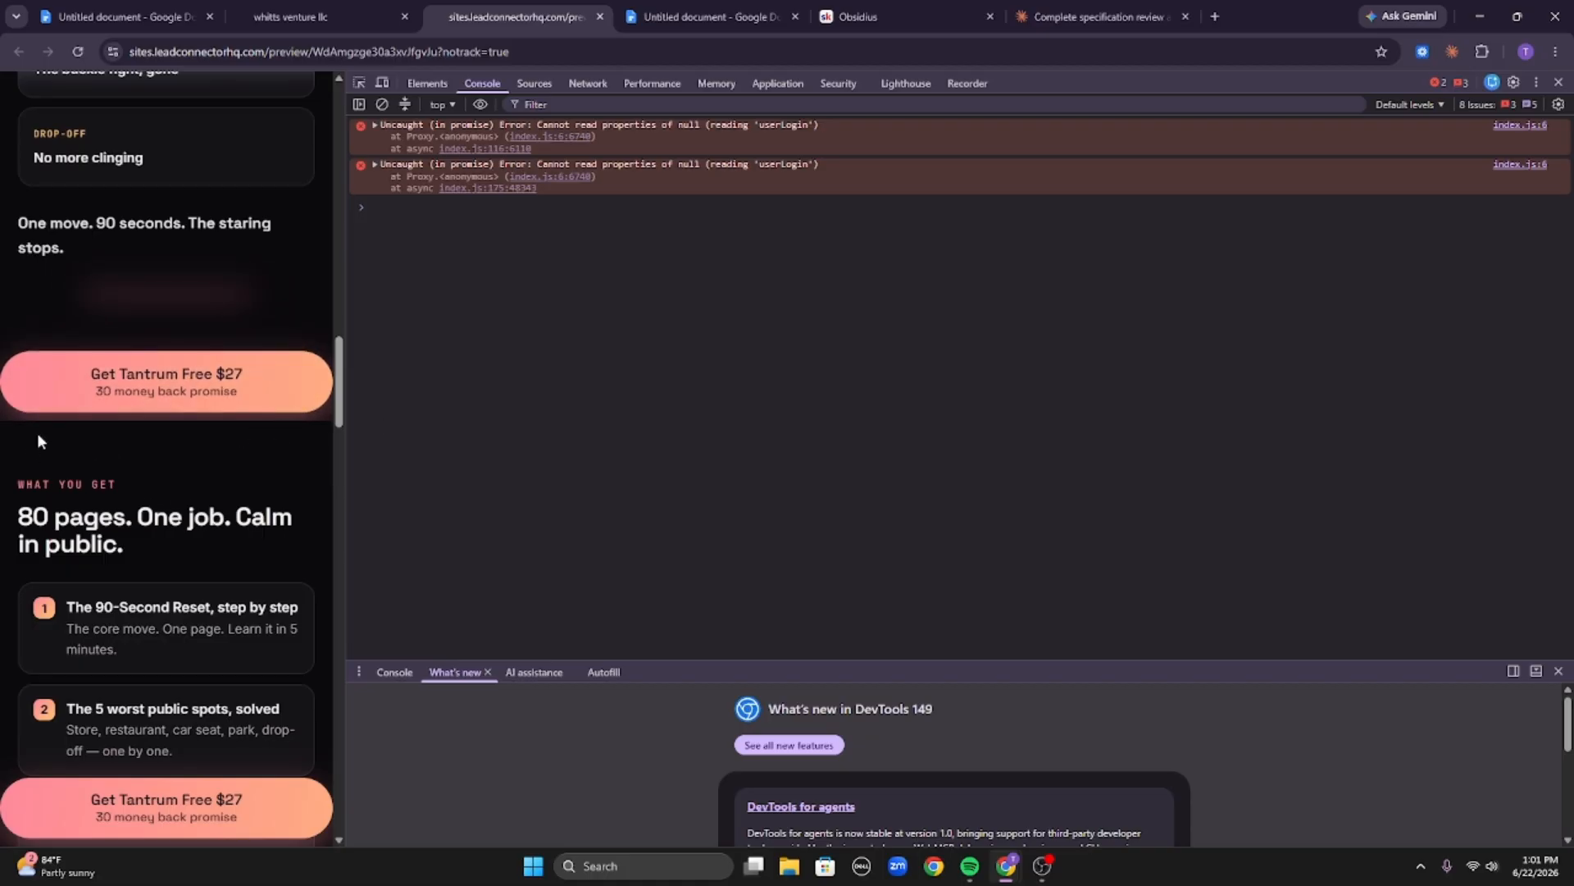
scroll(244, 459, down, 20)
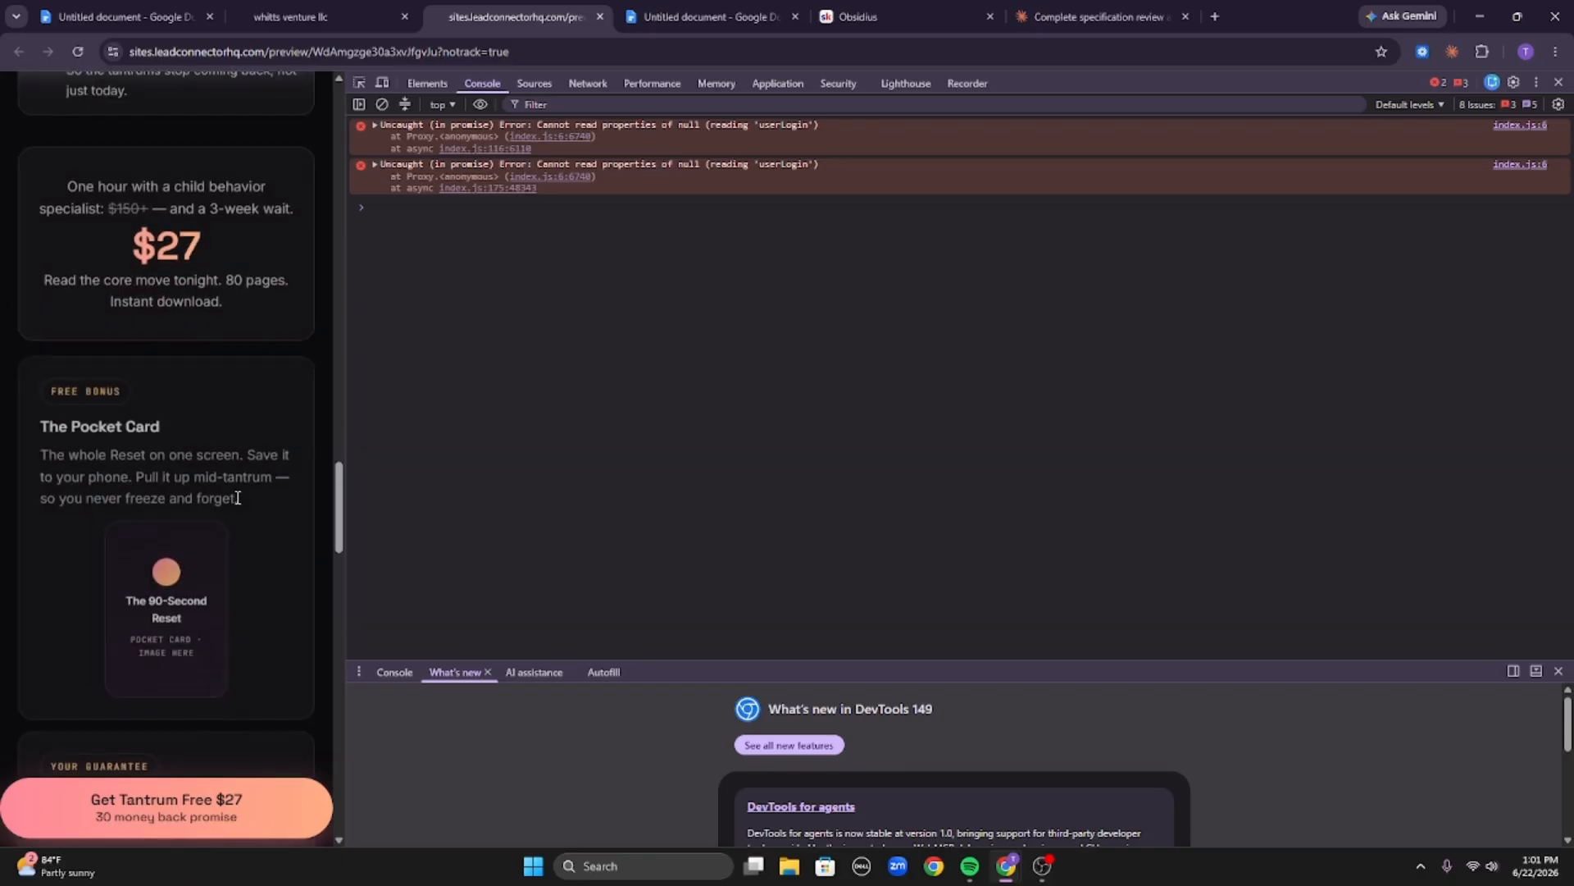
scroll(221, 459, up, 7)
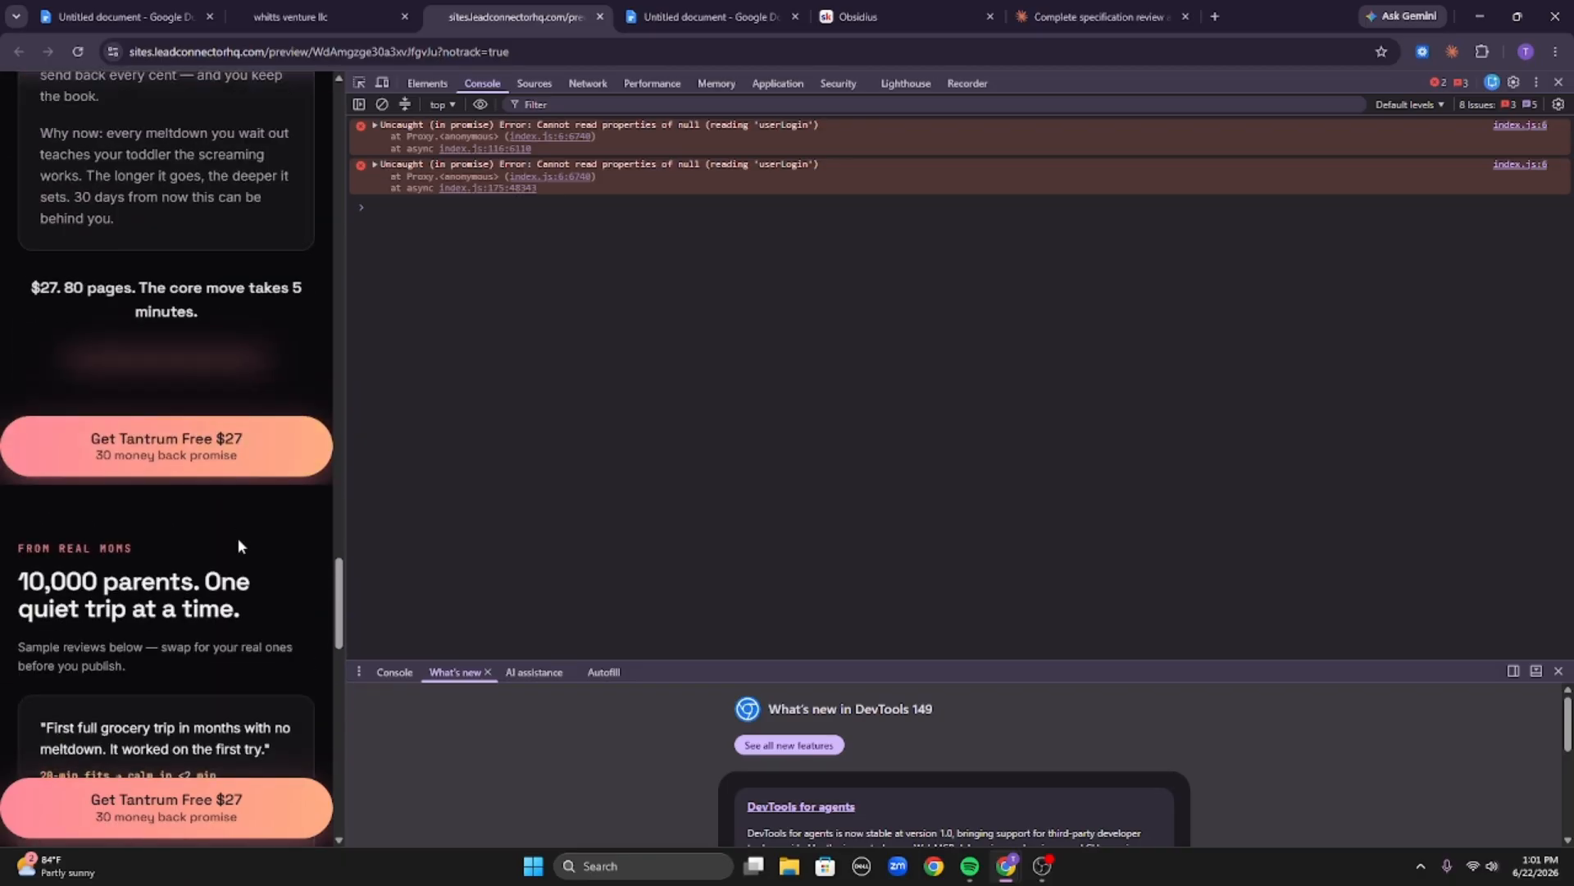
scroll(237, 525, down, 15)
scroll(229, 521, down, 4)
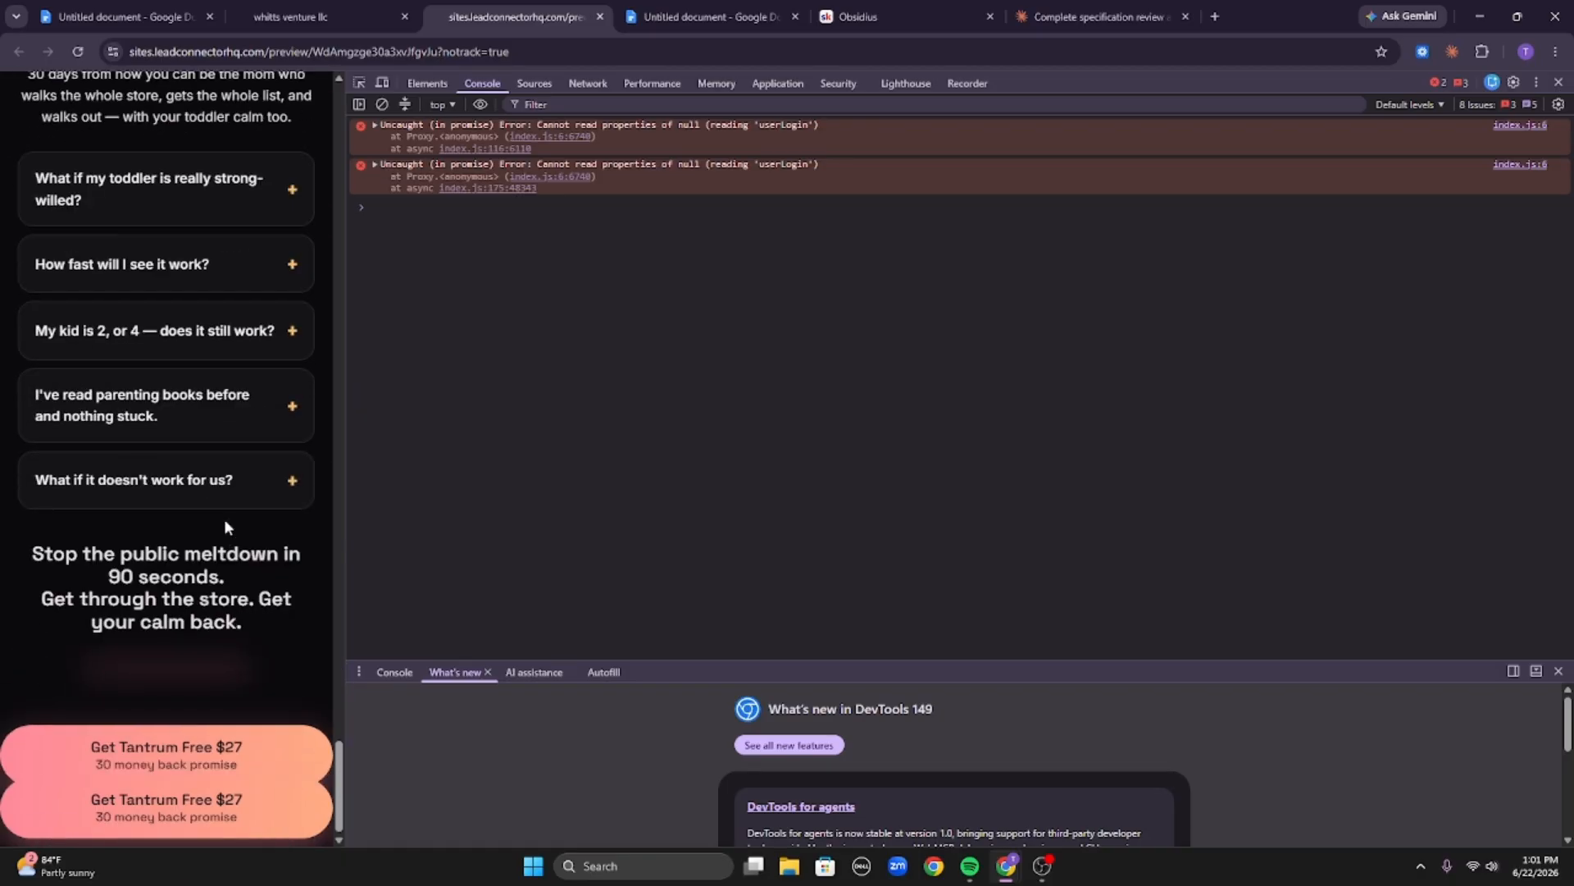
scroll(220, 492, up, 7)
scroll(187, 548, down, 5)
scroll(214, 656, up, 14)
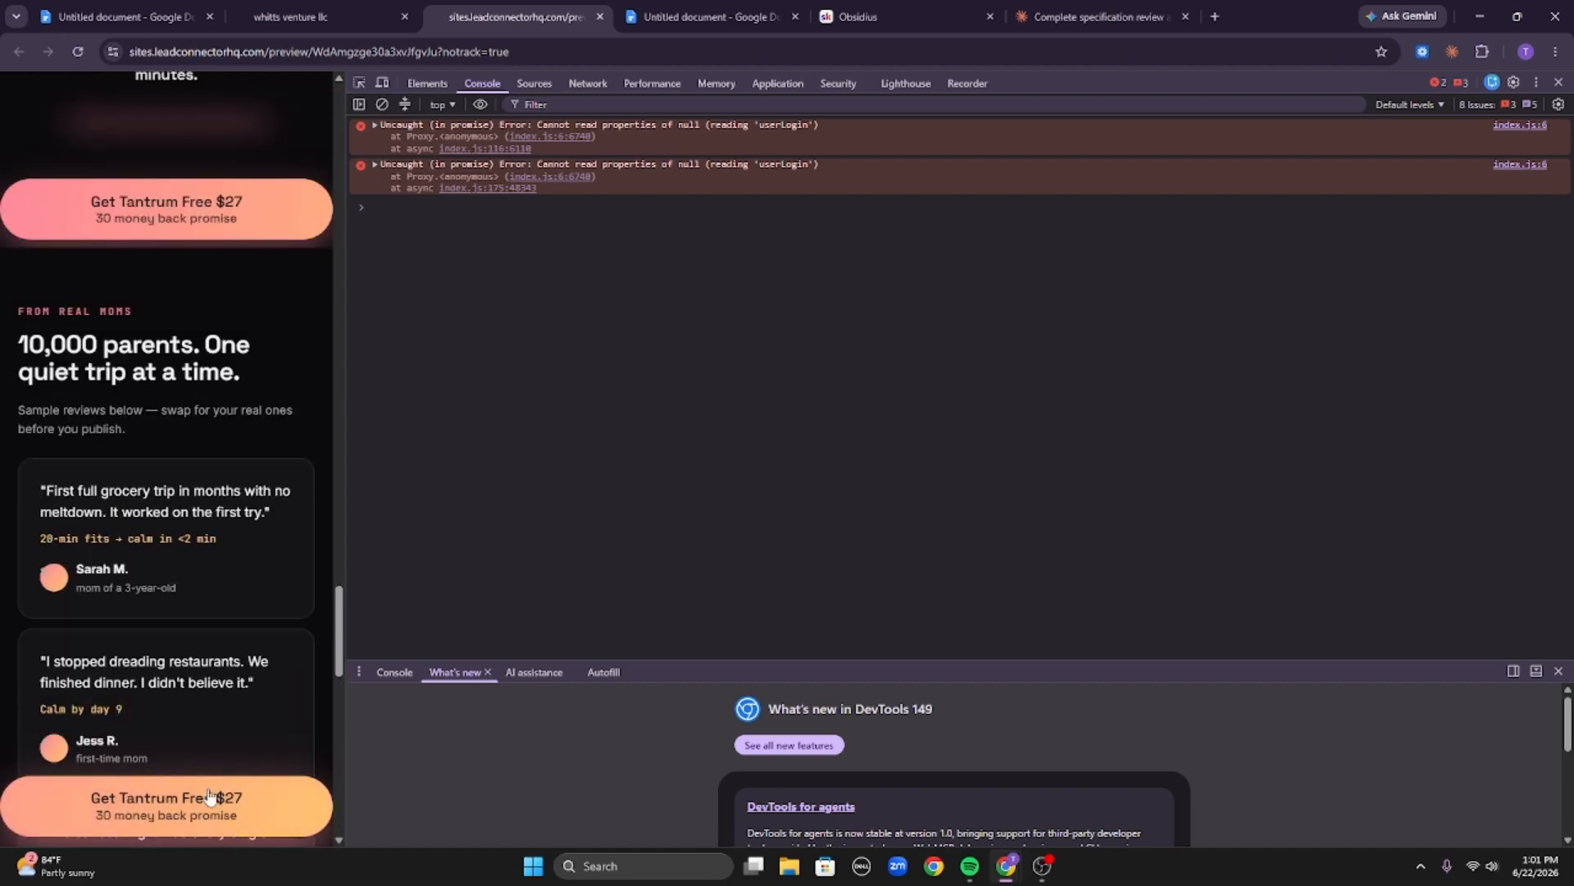
Scroll back to the top of the live preview and reload it again.
click(303, 17)
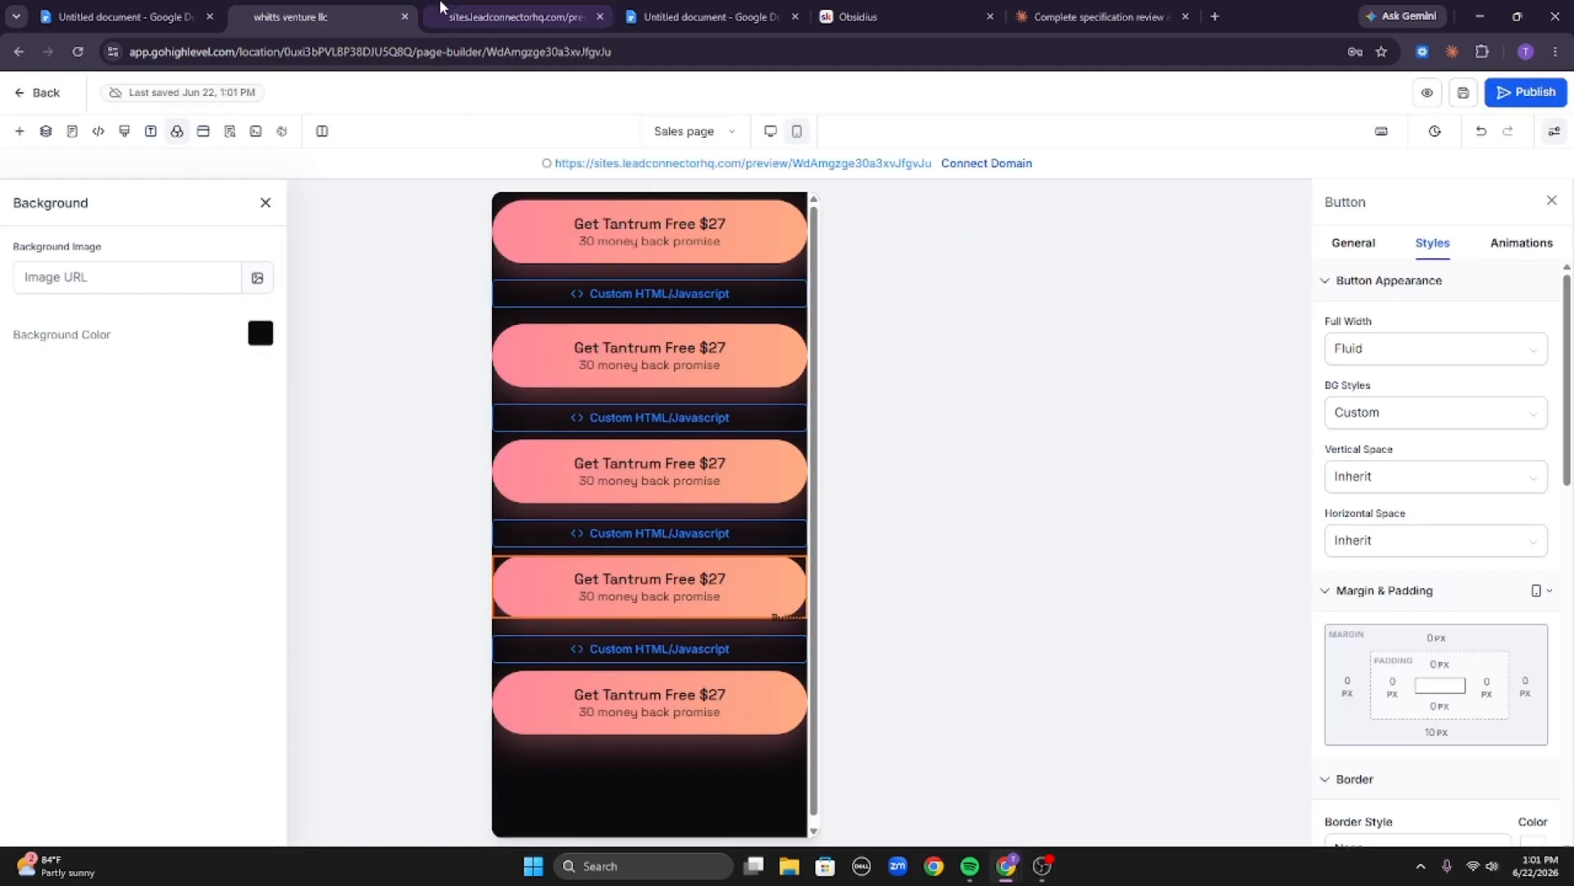
click(516, 17)
scroll(204, 702, up, 2)
scroll(205, 697, up, 20)
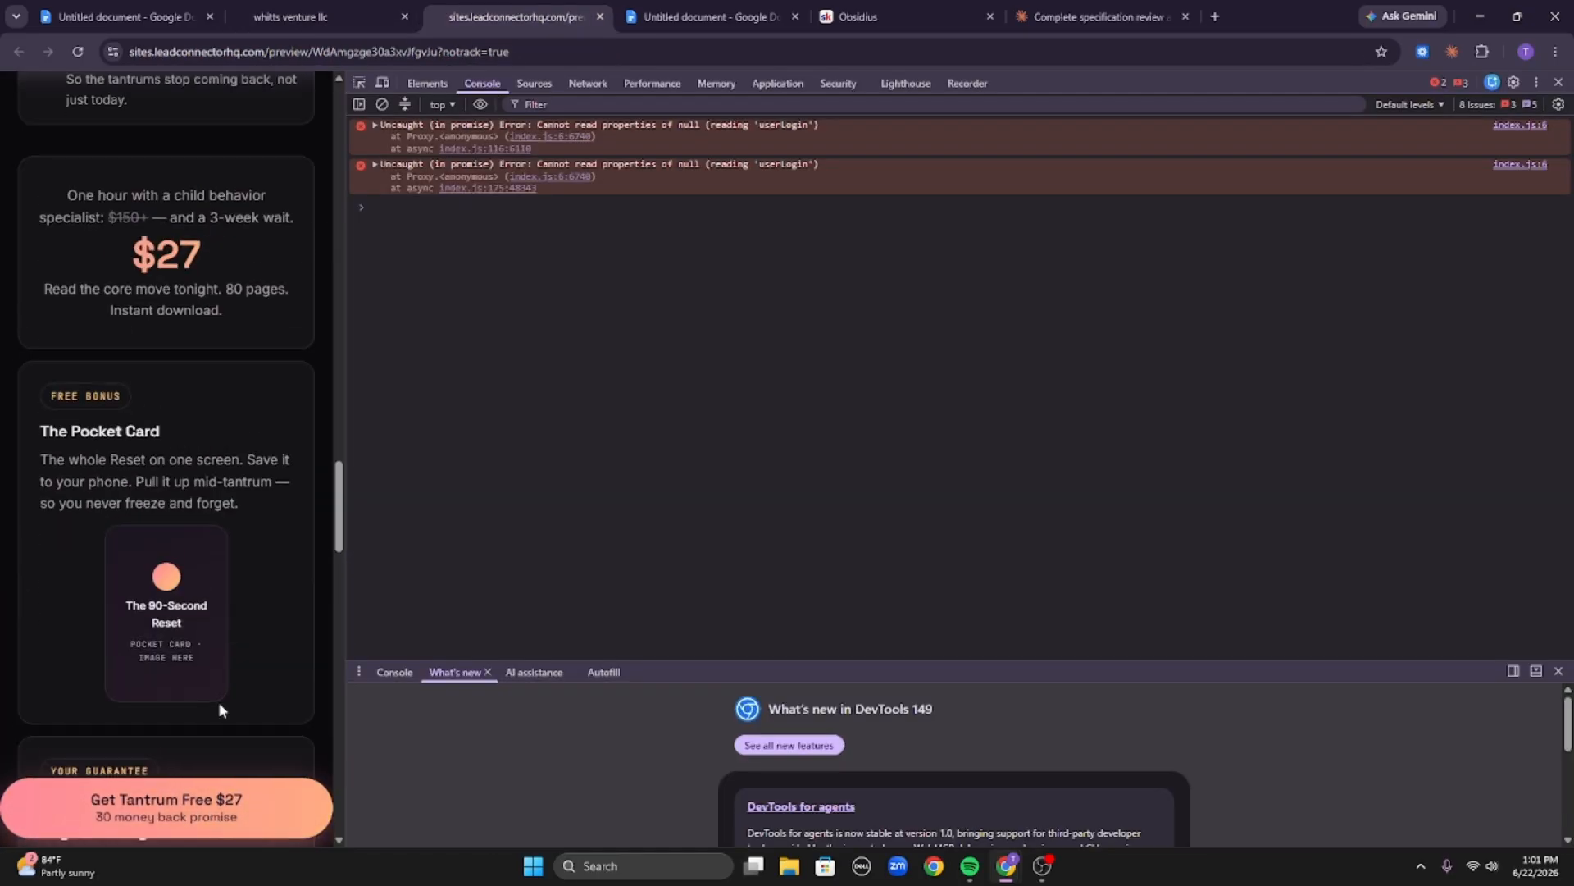
scroll(271, 581, up, 5)
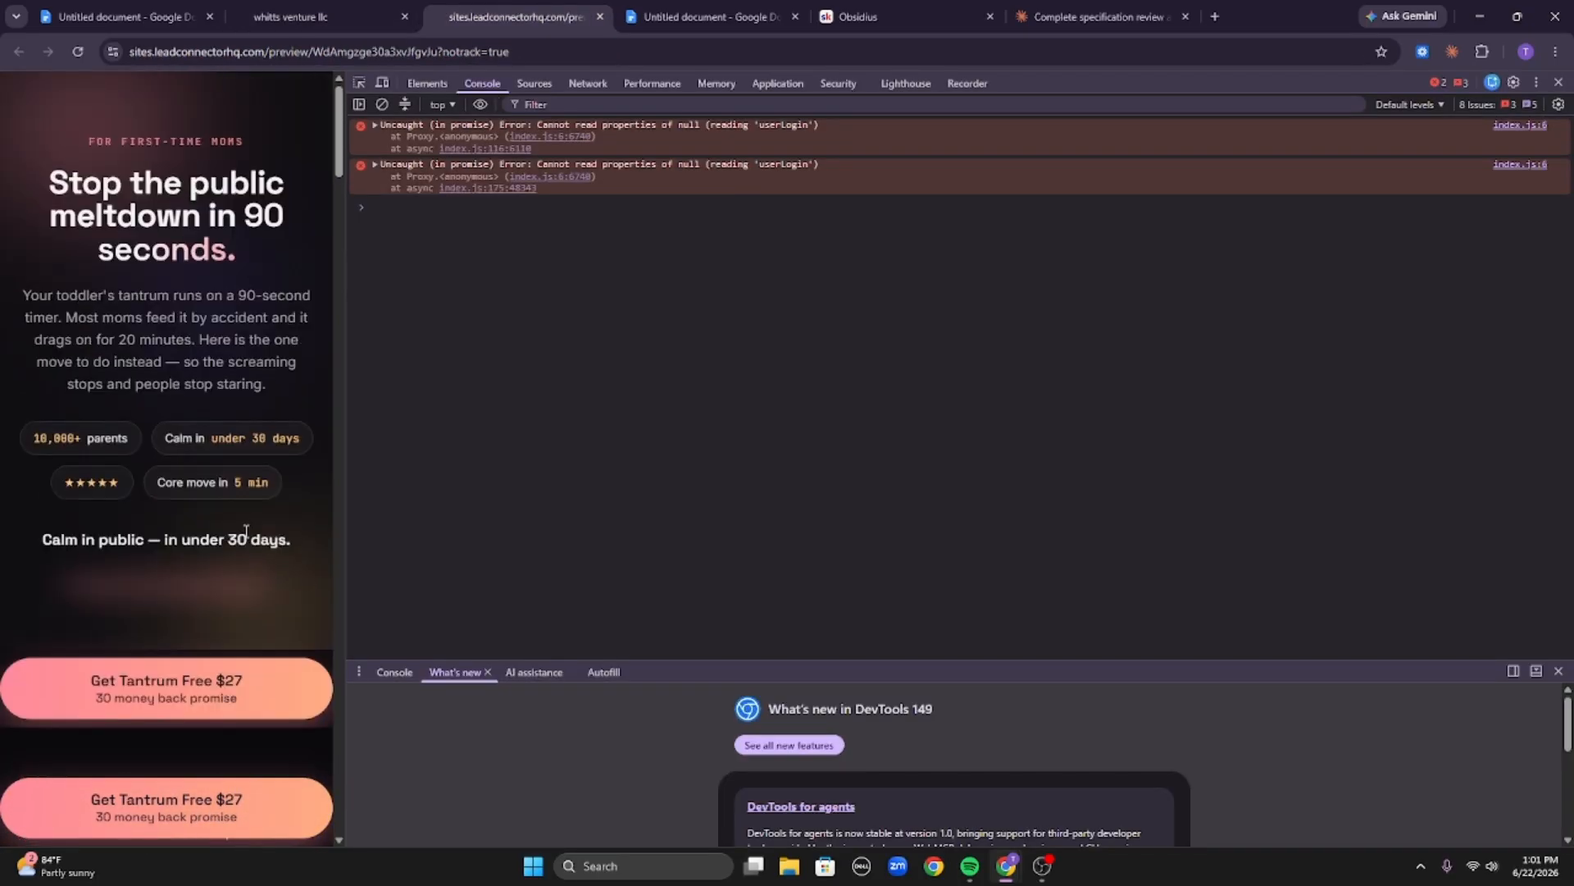
scroll(243, 542, down, 2)
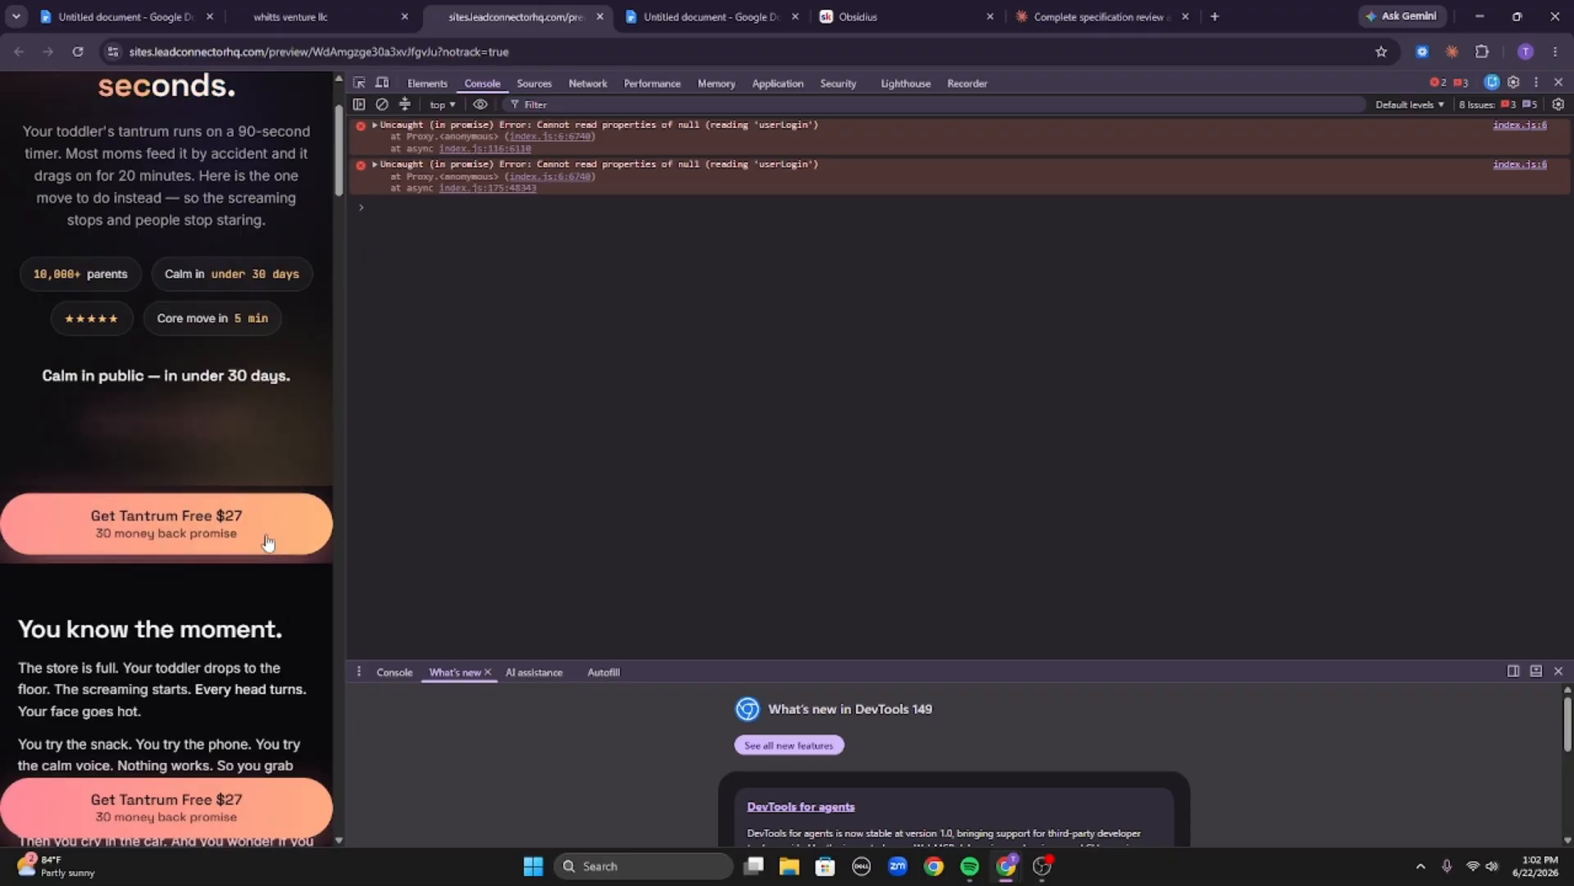
scroll(218, 515, up, 2)
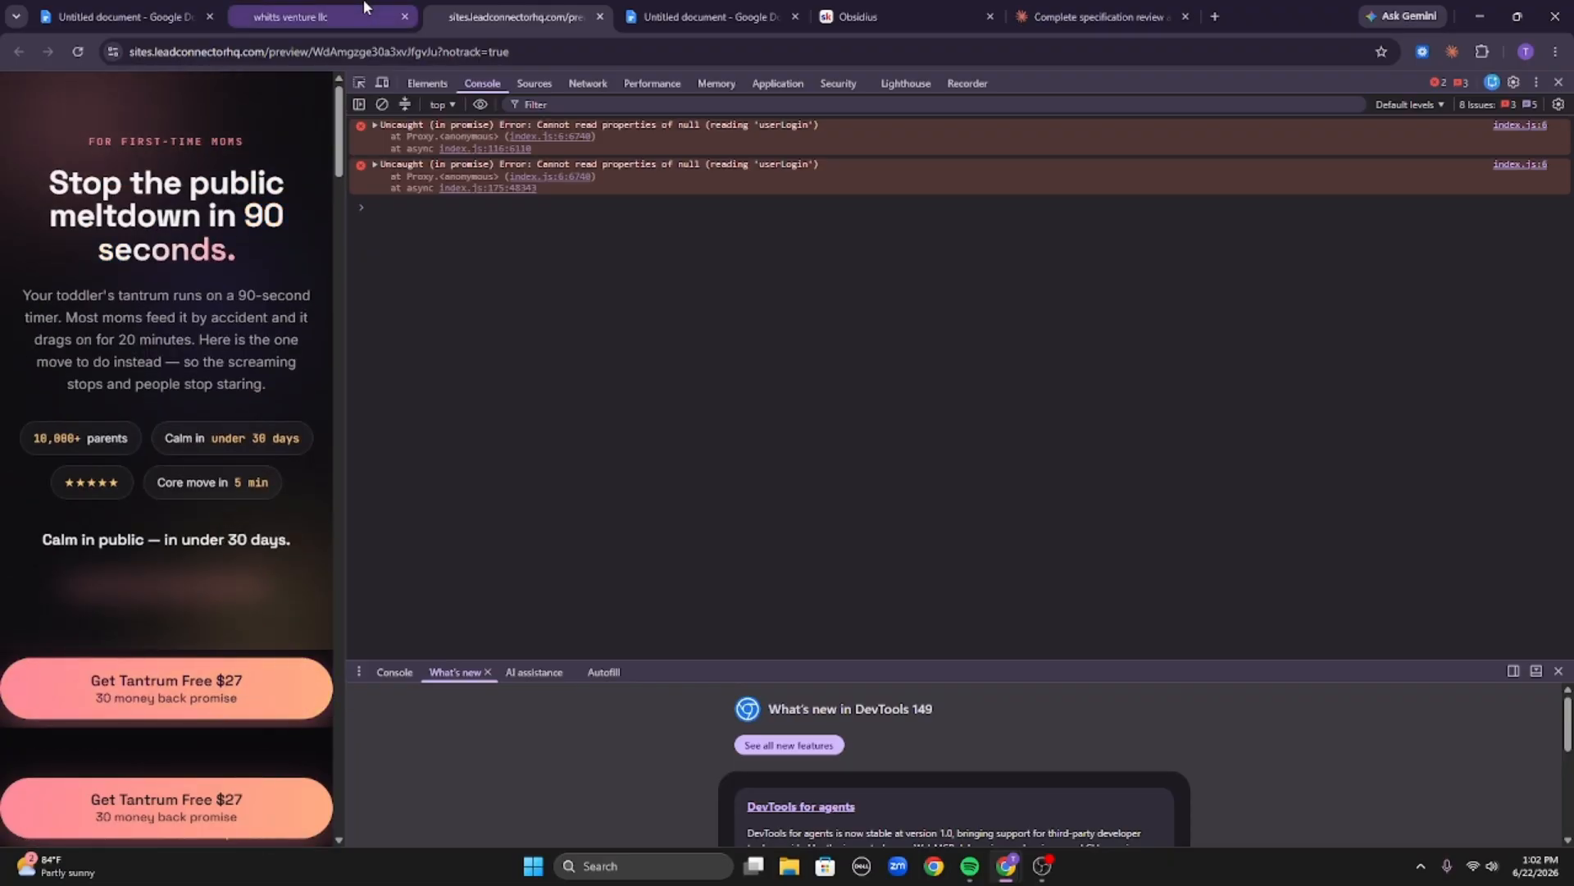
click(78, 51)
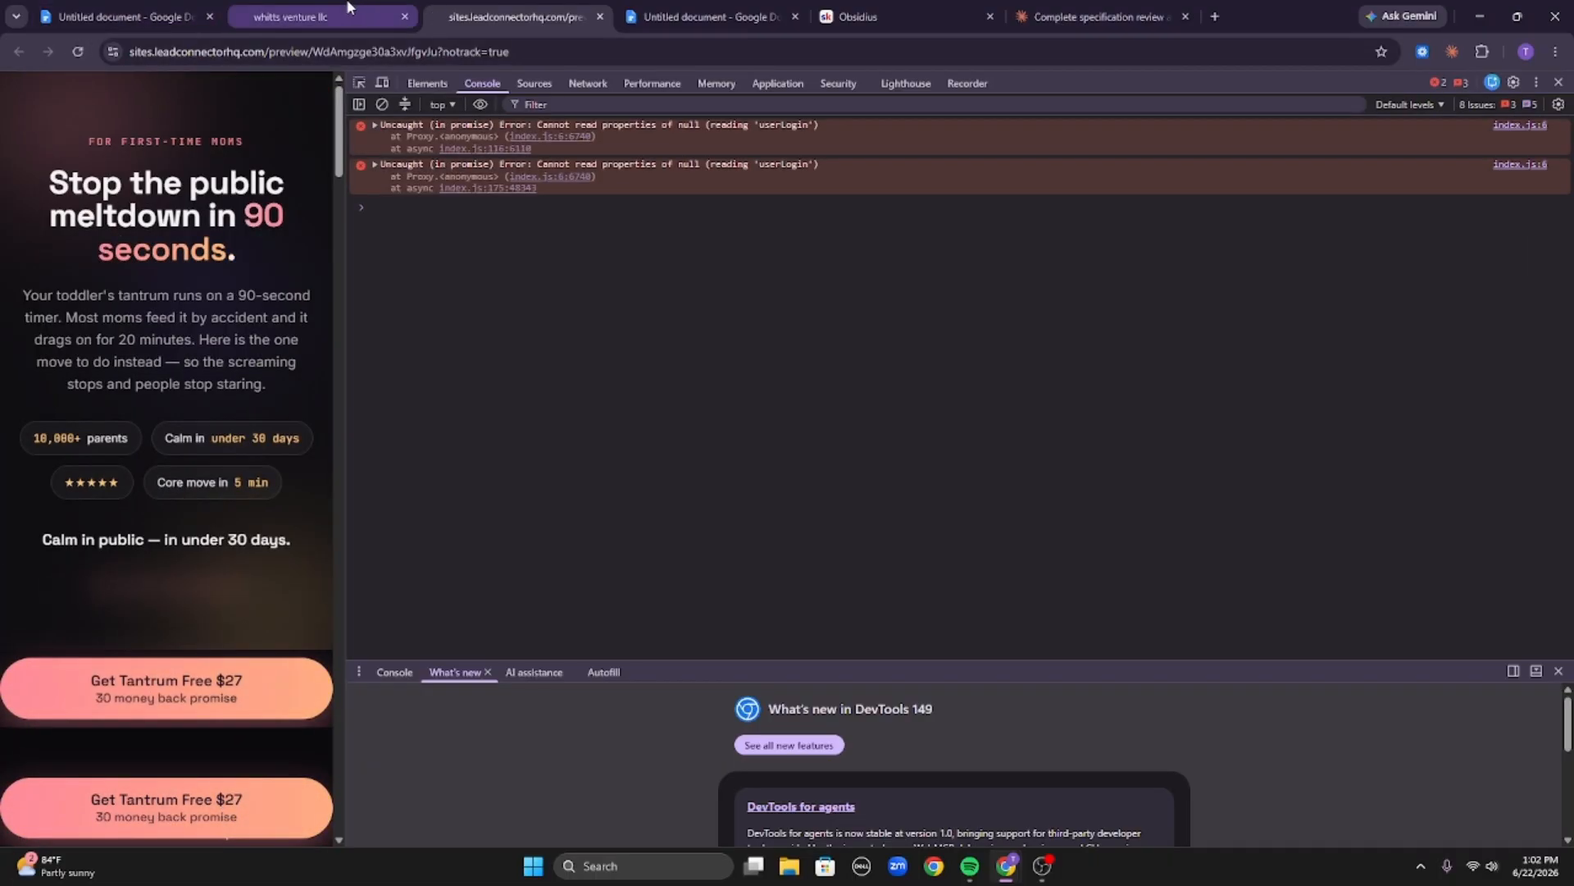
Return to the page builder, switch to desktop view, and select the second call-to-action button.
click(291, 16)
click(740, 350)
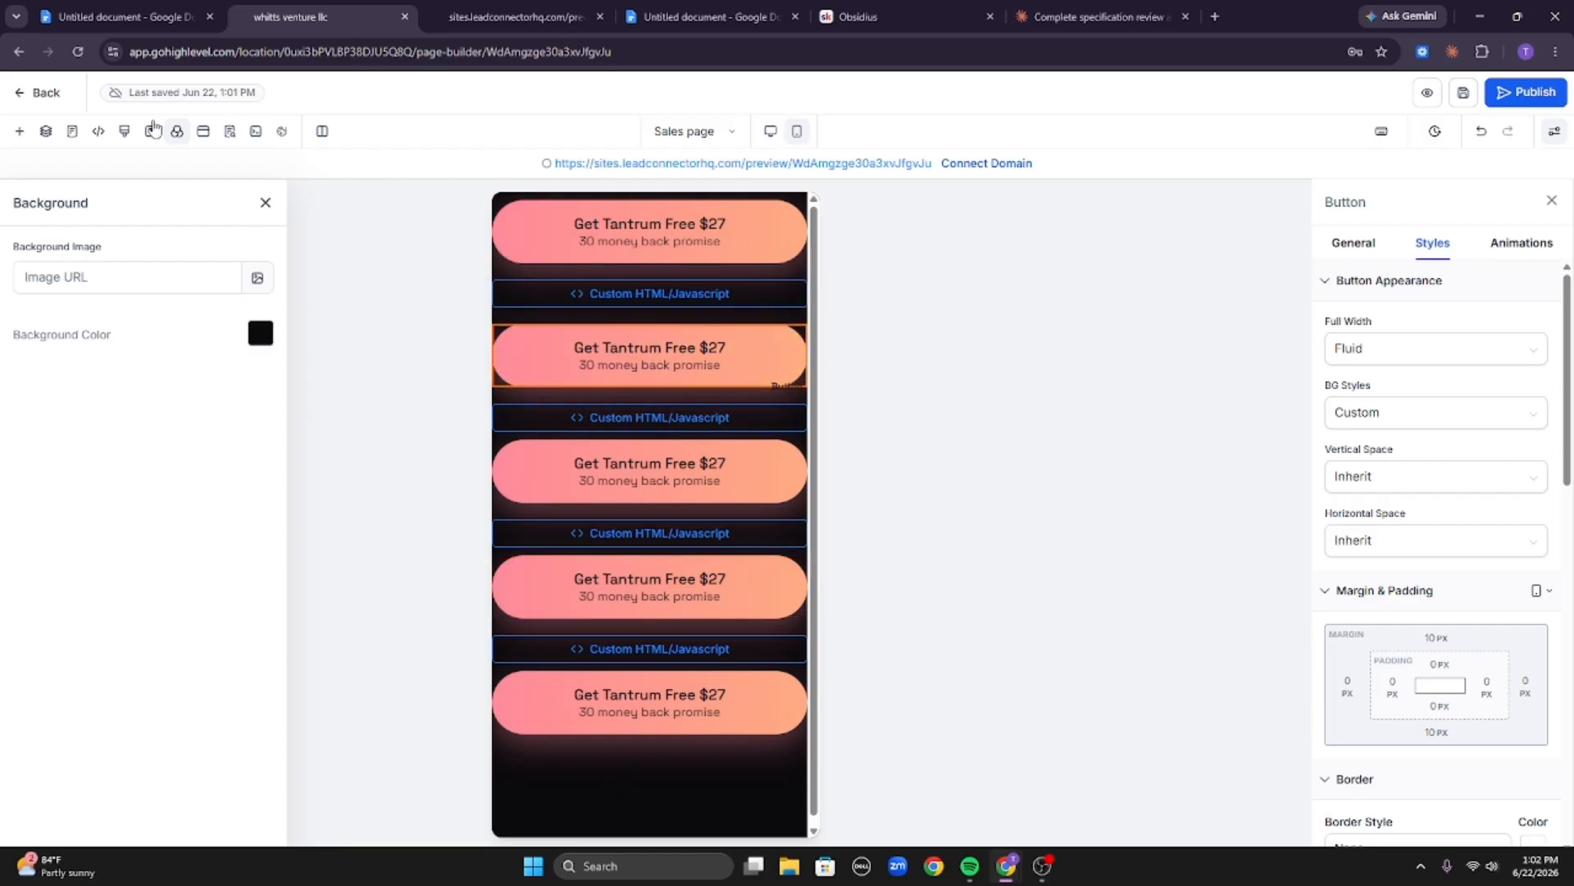
click(770, 131)
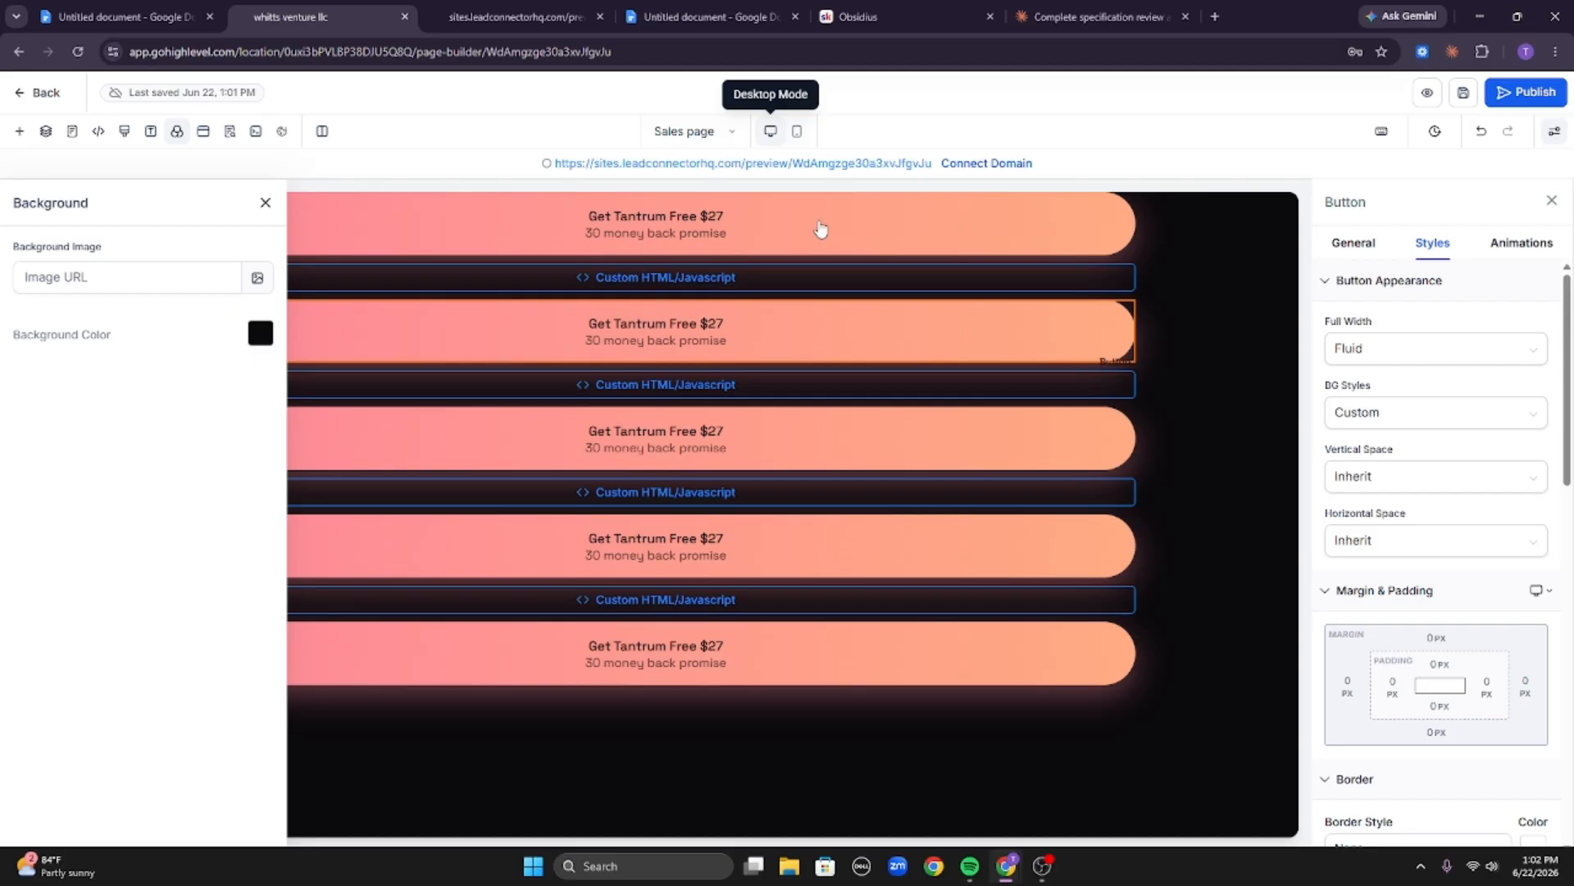
click(1205, 337)
click(1100, 341)
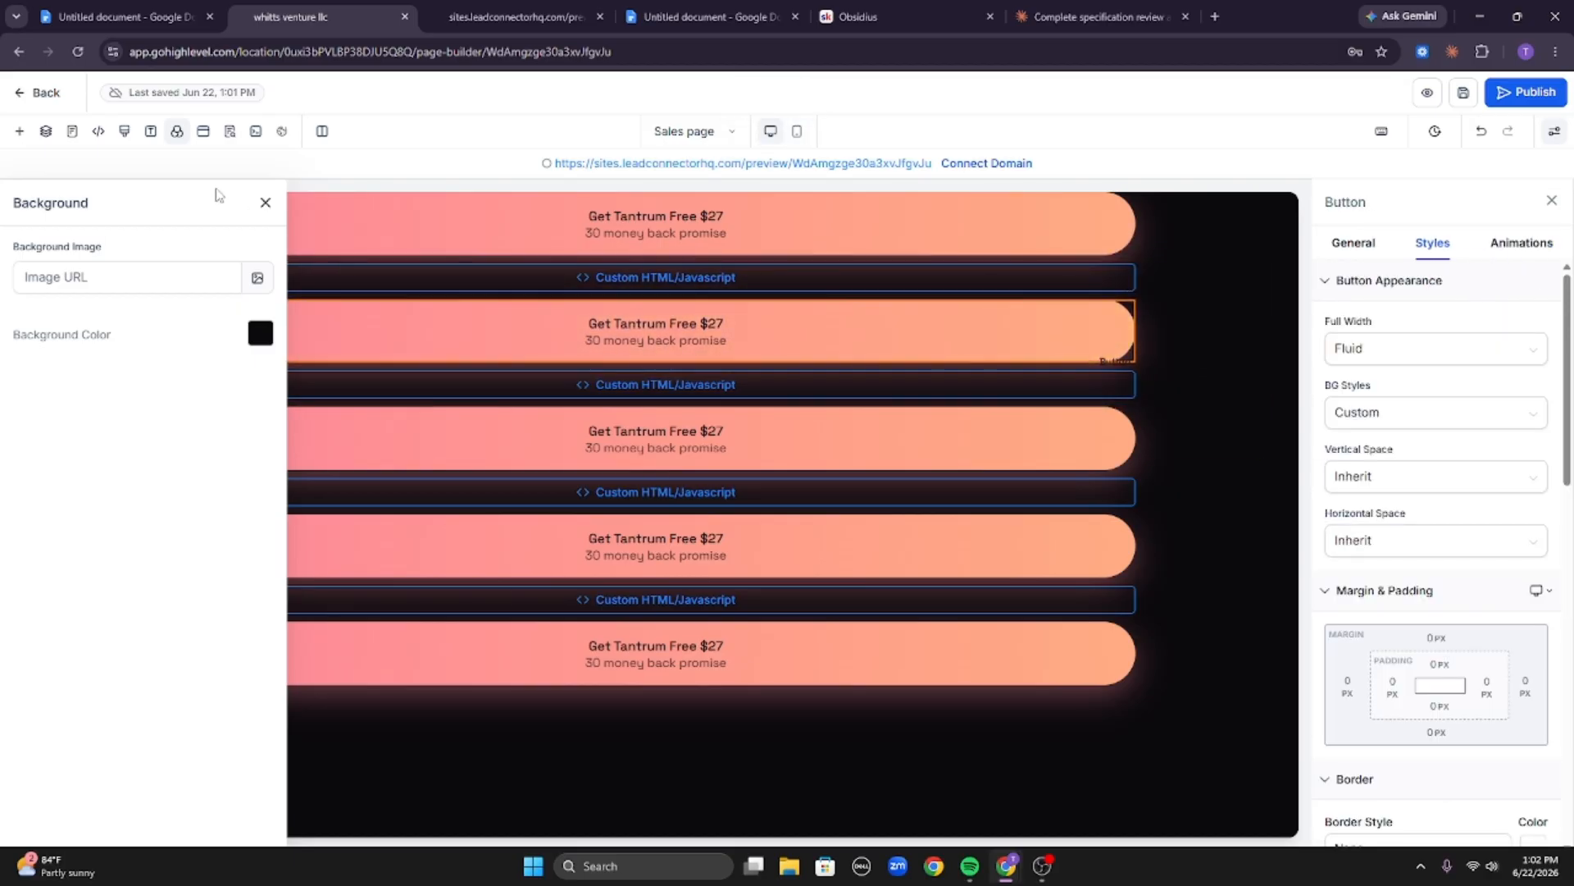
click(263, 203)
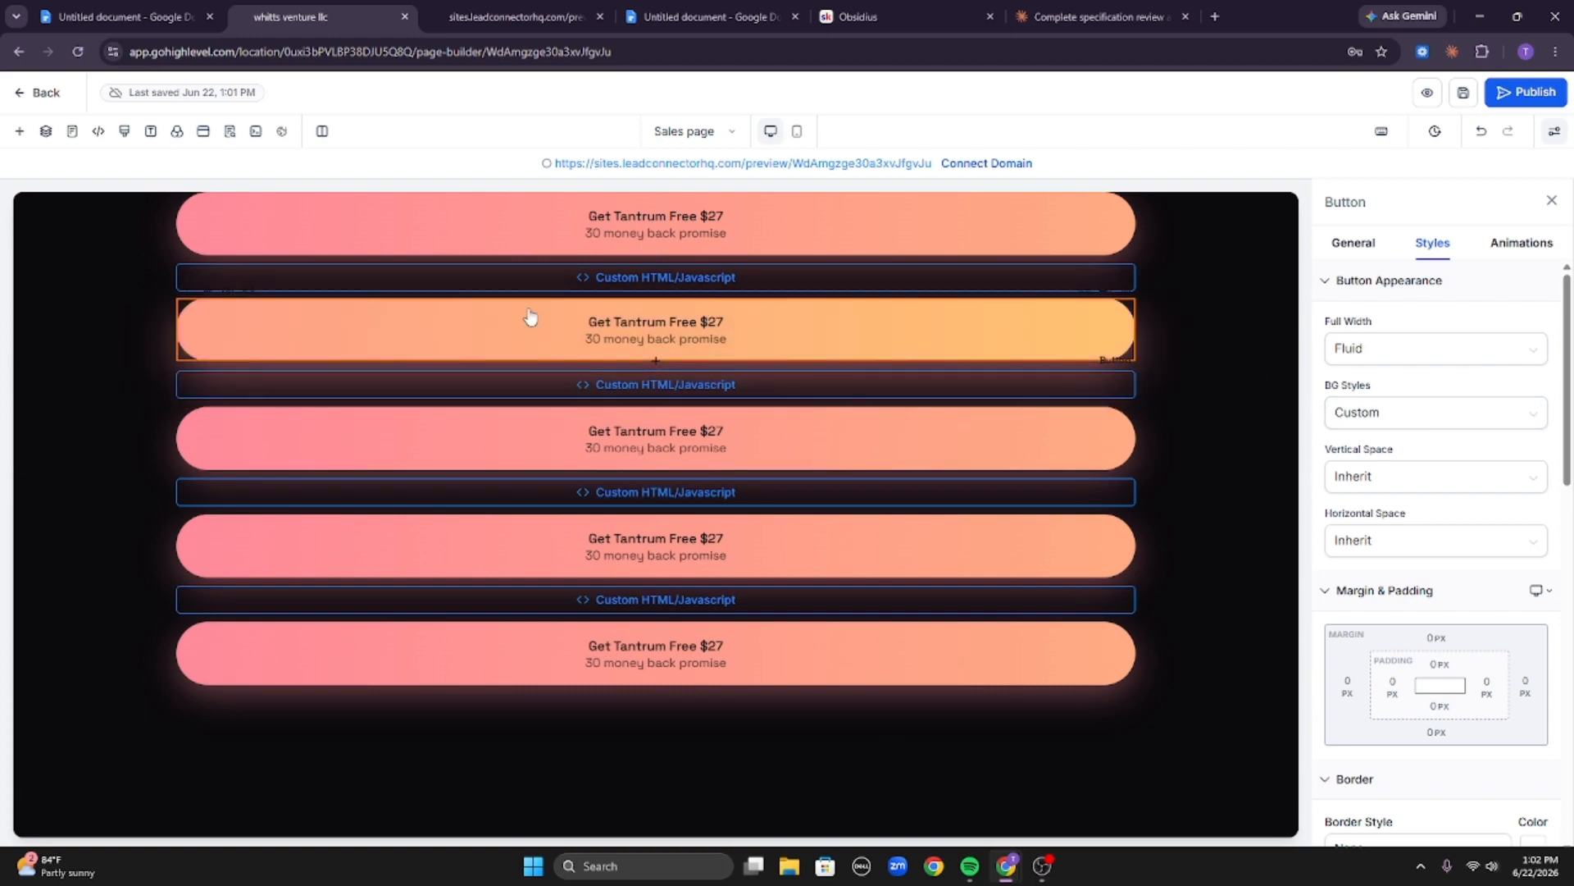
Try a 60 px top margin and a 100 px top padding on the second button, resetting both to 0.
click(1436, 638)
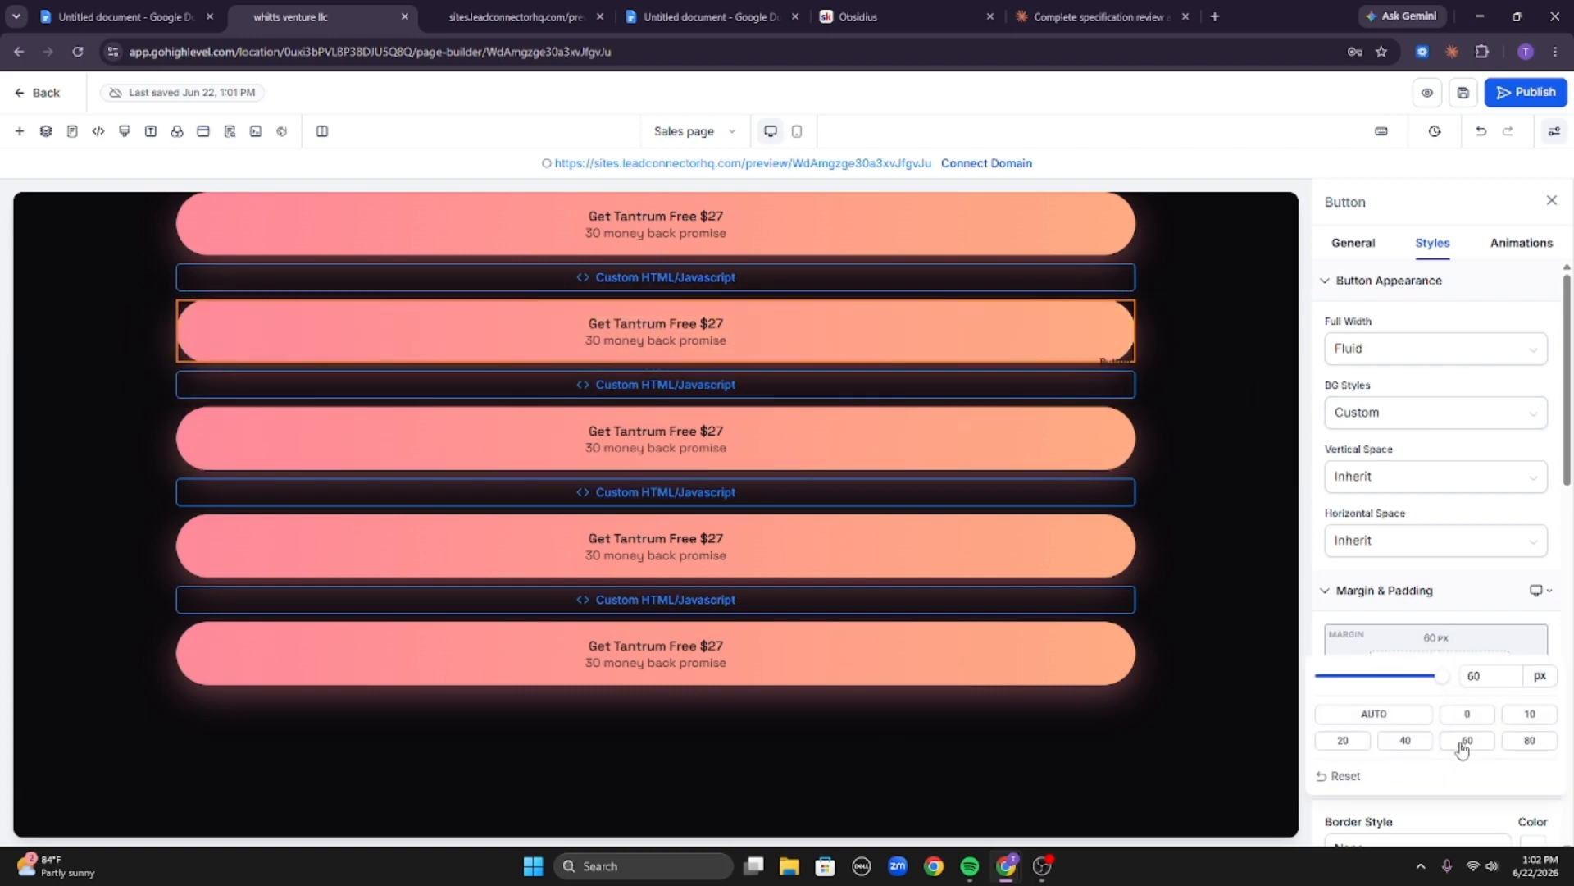
click(1467, 740)
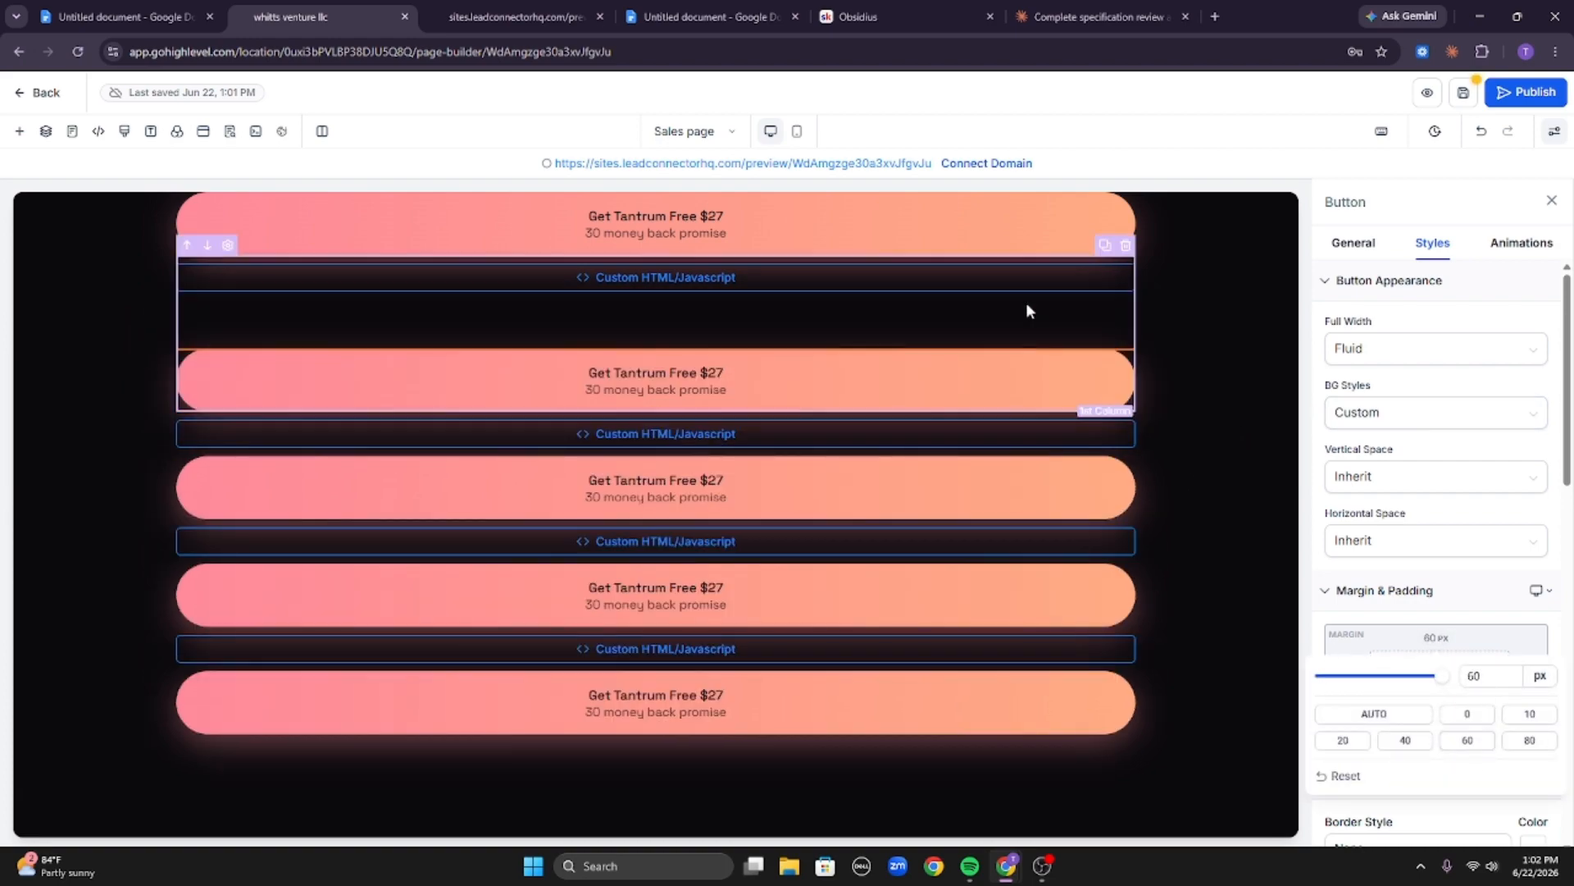
click(1467, 714)
click(1440, 665)
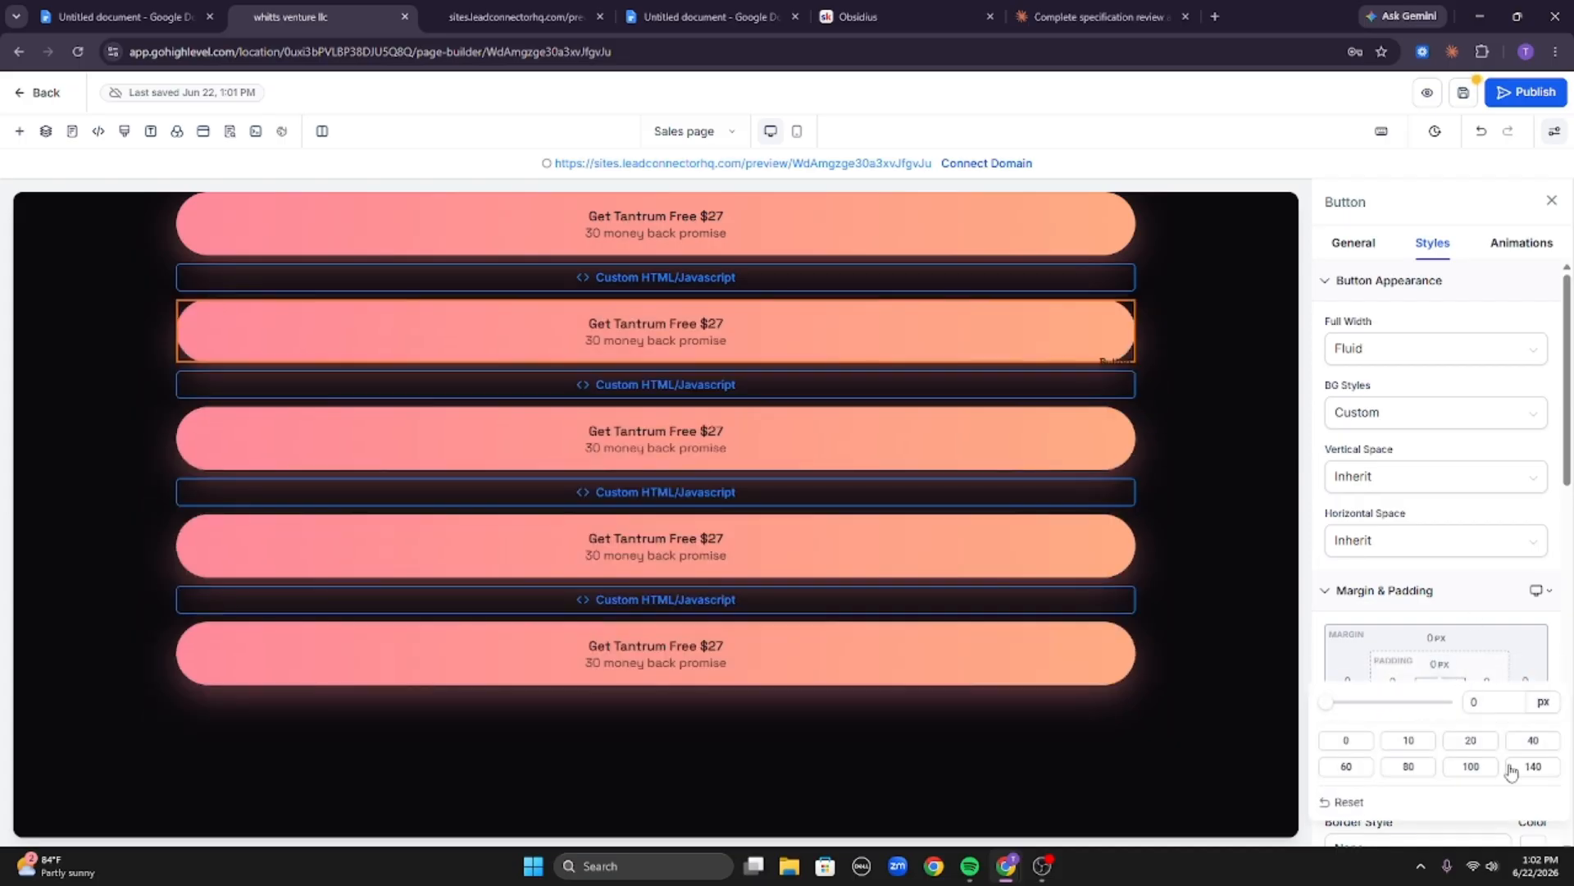
click(1473, 767)
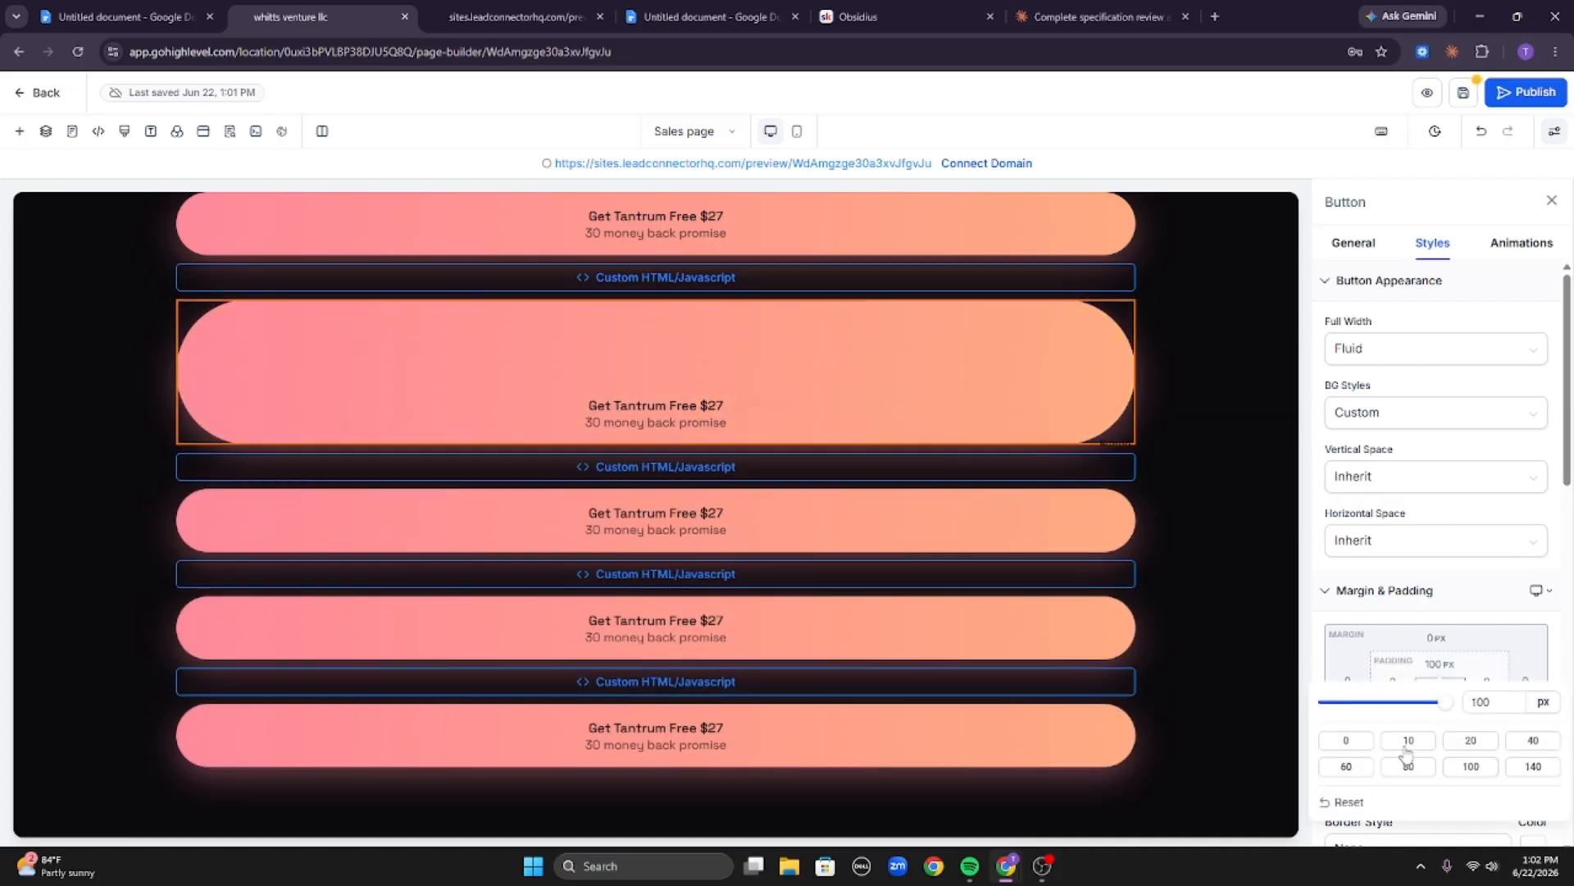
click(1347, 741)
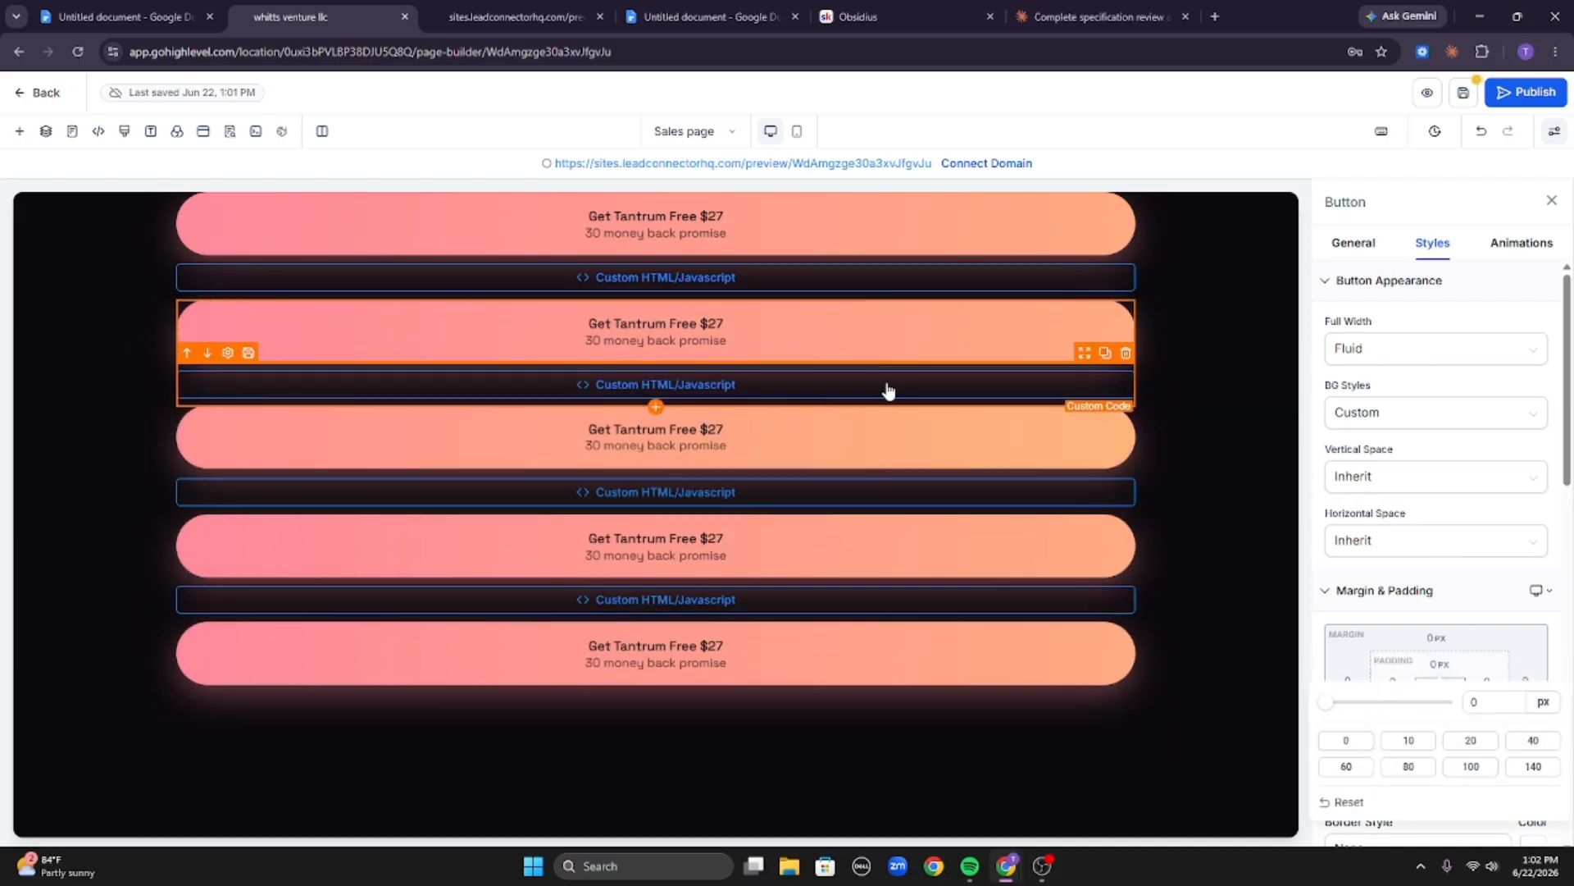
Delete the button inside the second section's column through the layers list and save the page.
click(47, 131)
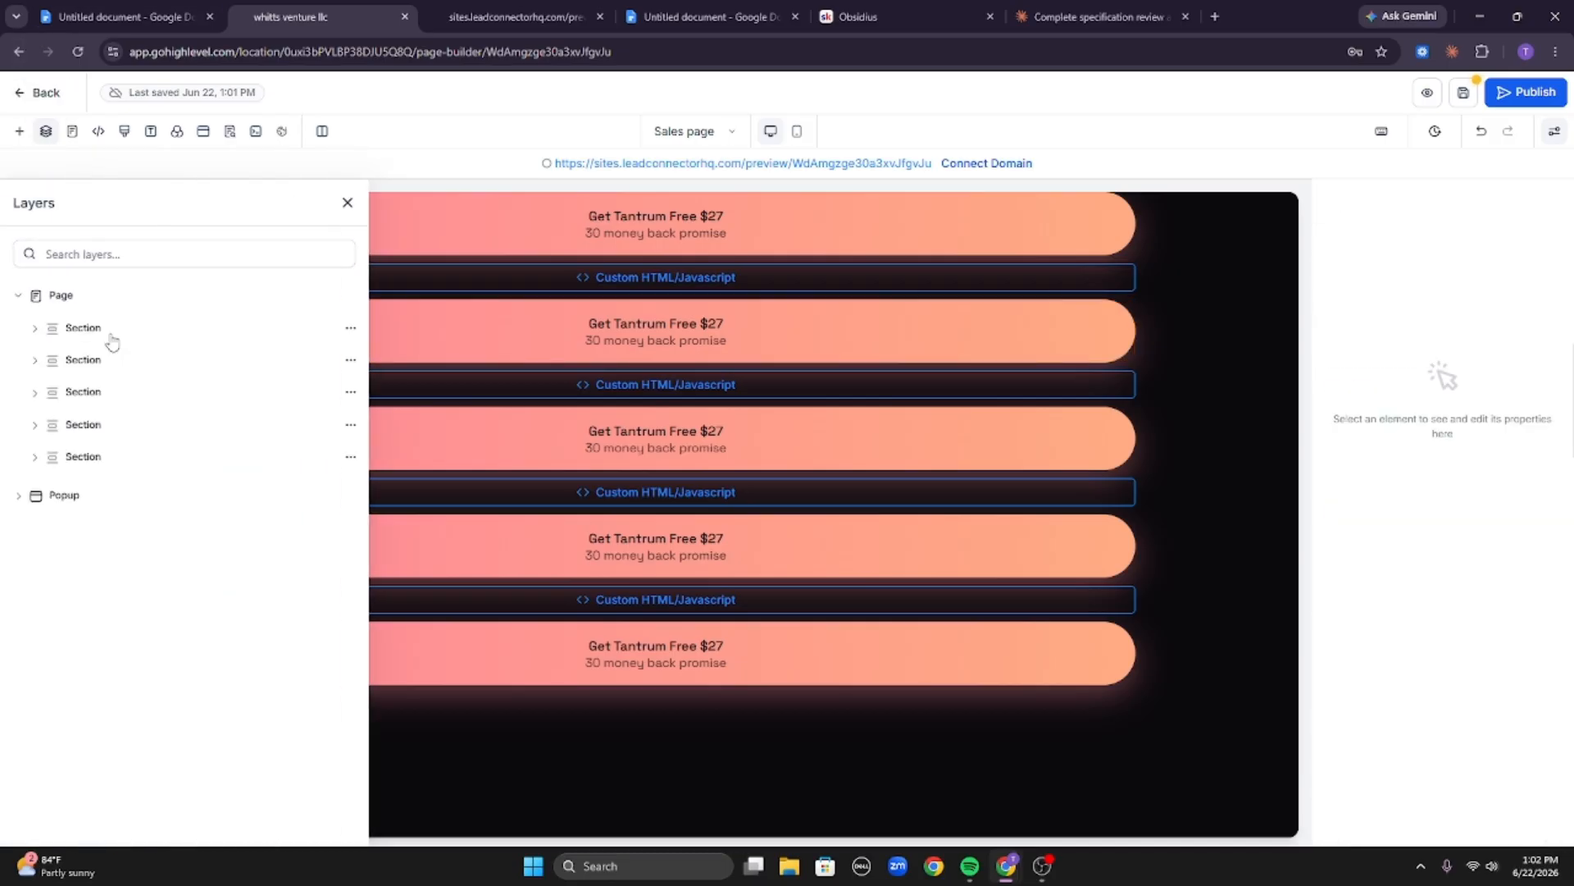
click(84, 328)
click(98, 395)
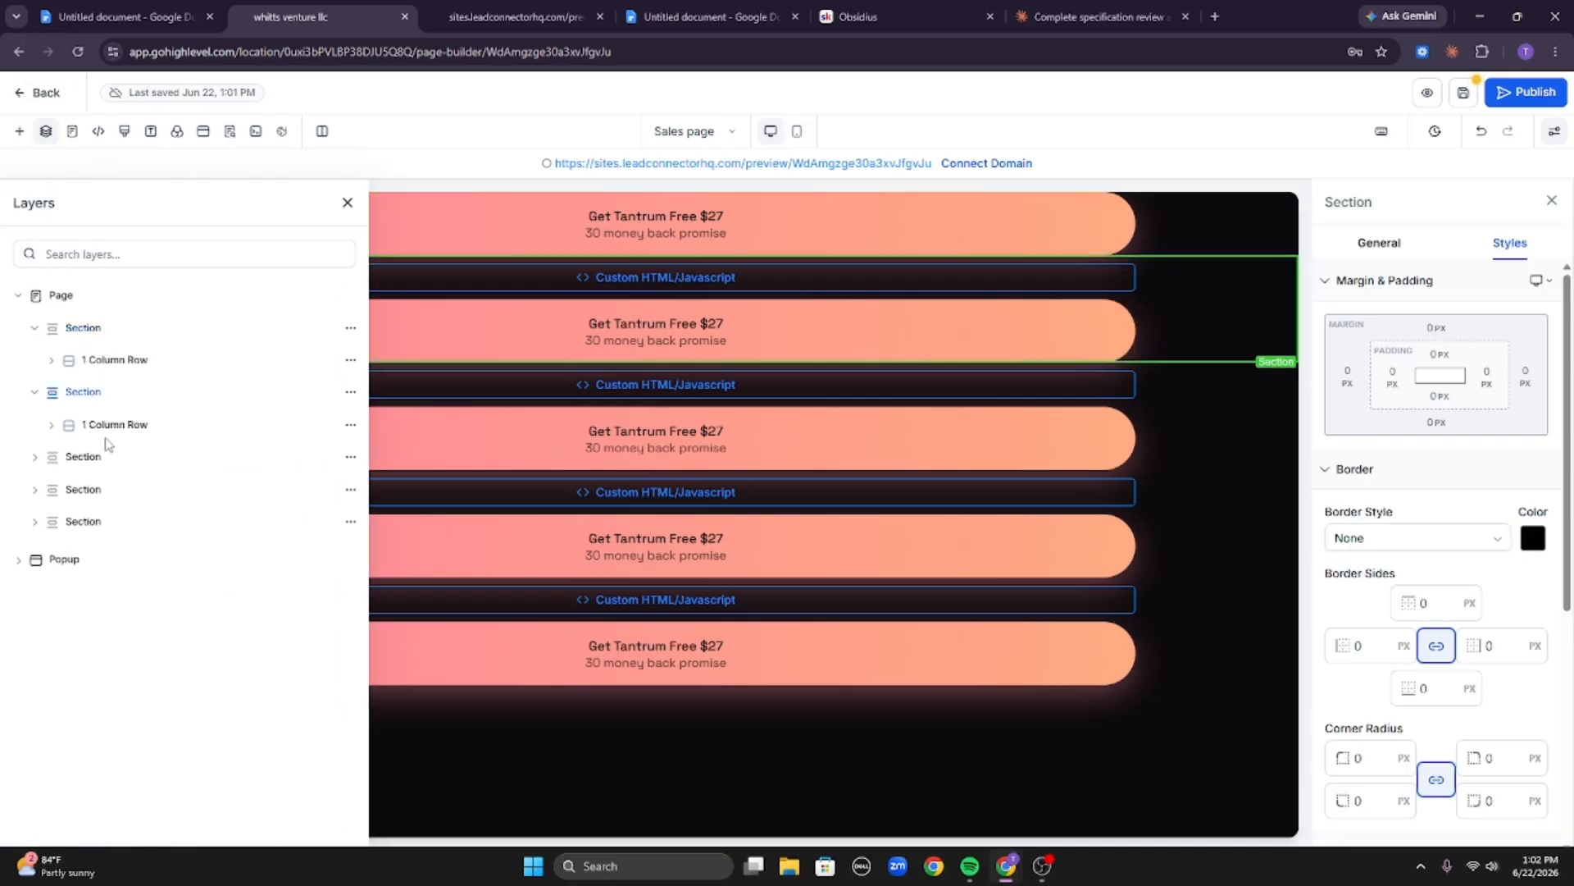
click(109, 425)
click(123, 458)
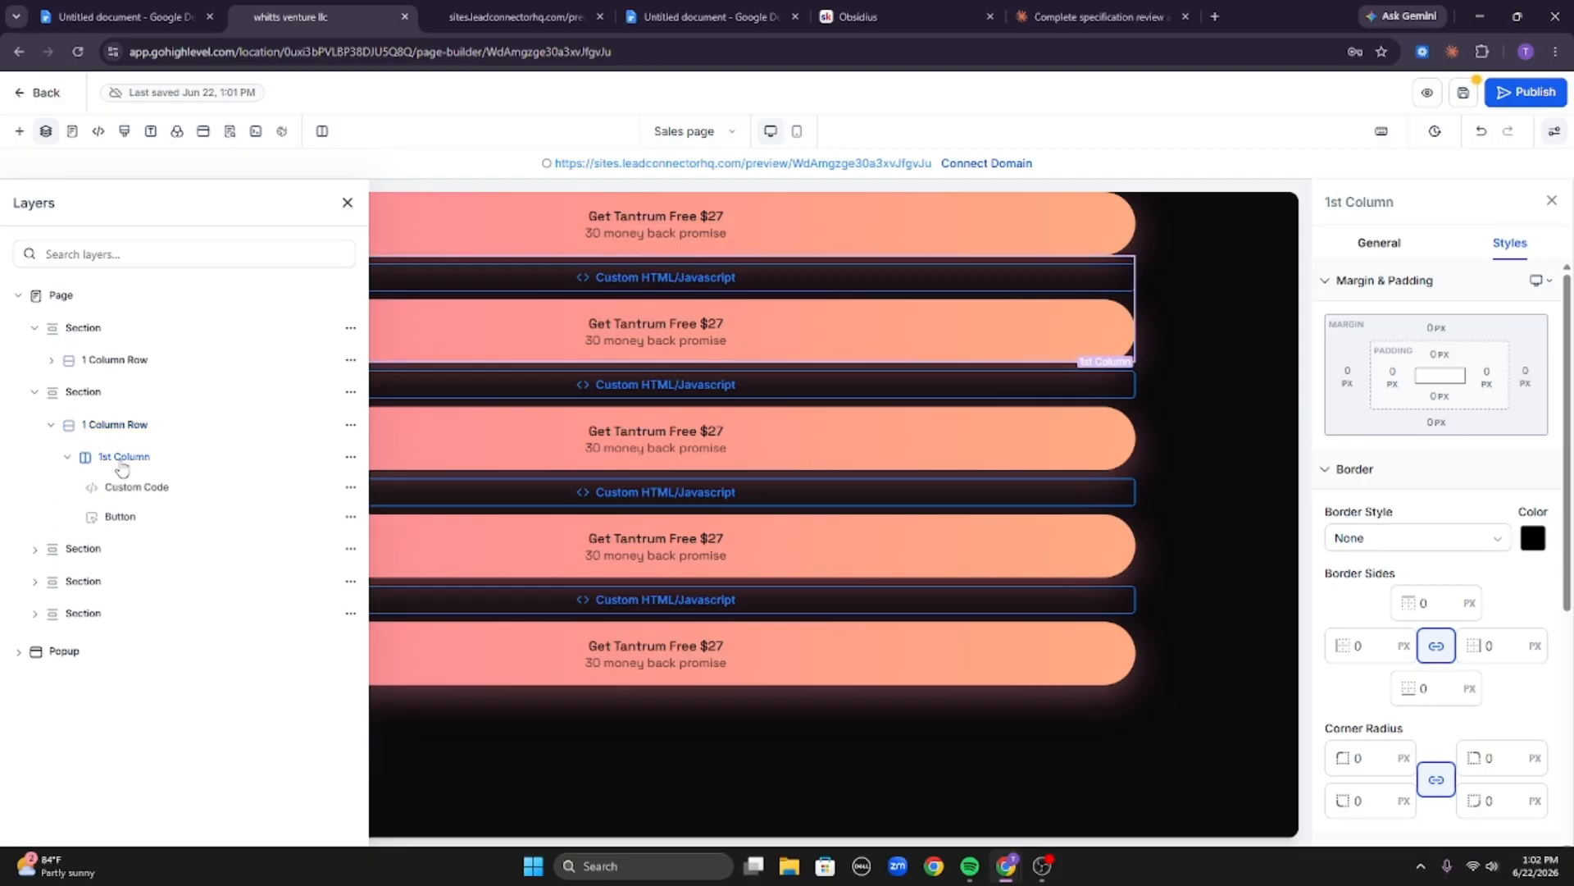
click(130, 519)
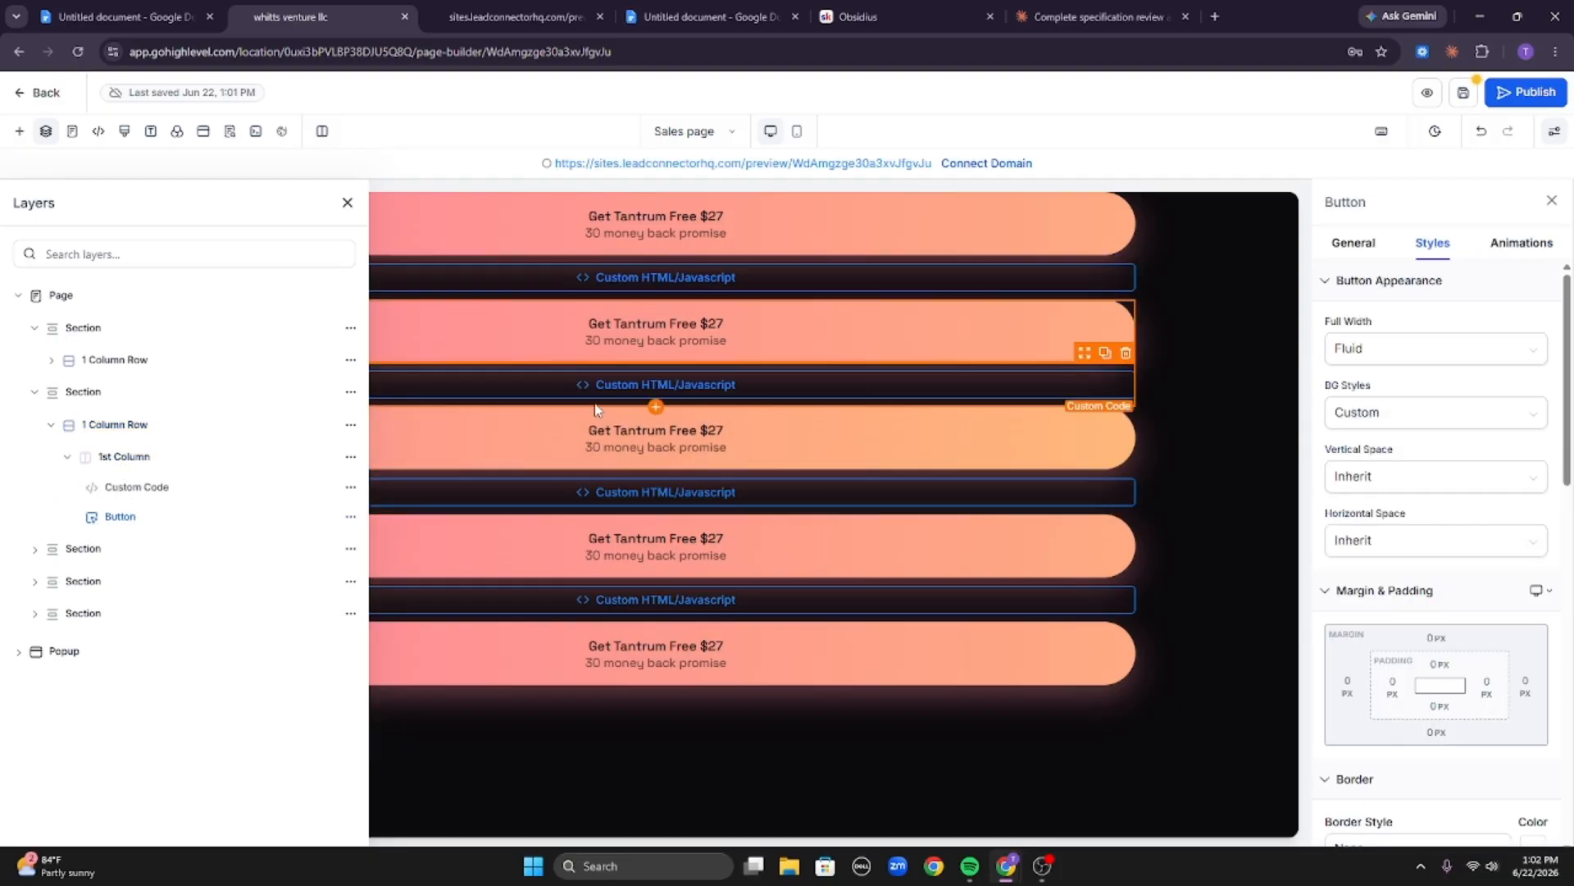
click(350, 516)
click(341, 452)
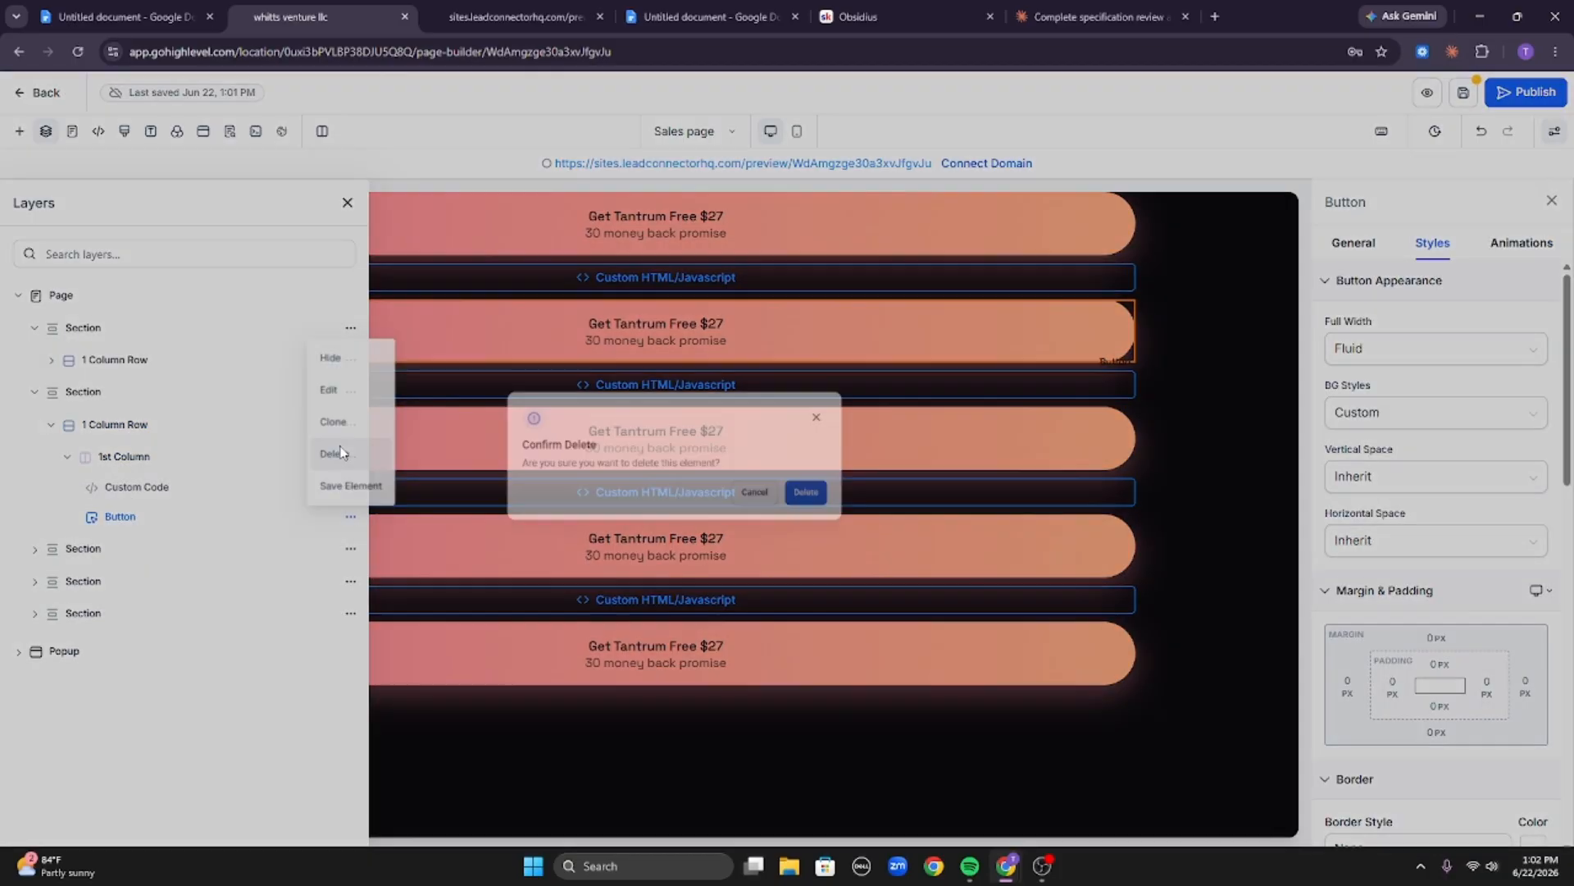
click(965, 508)
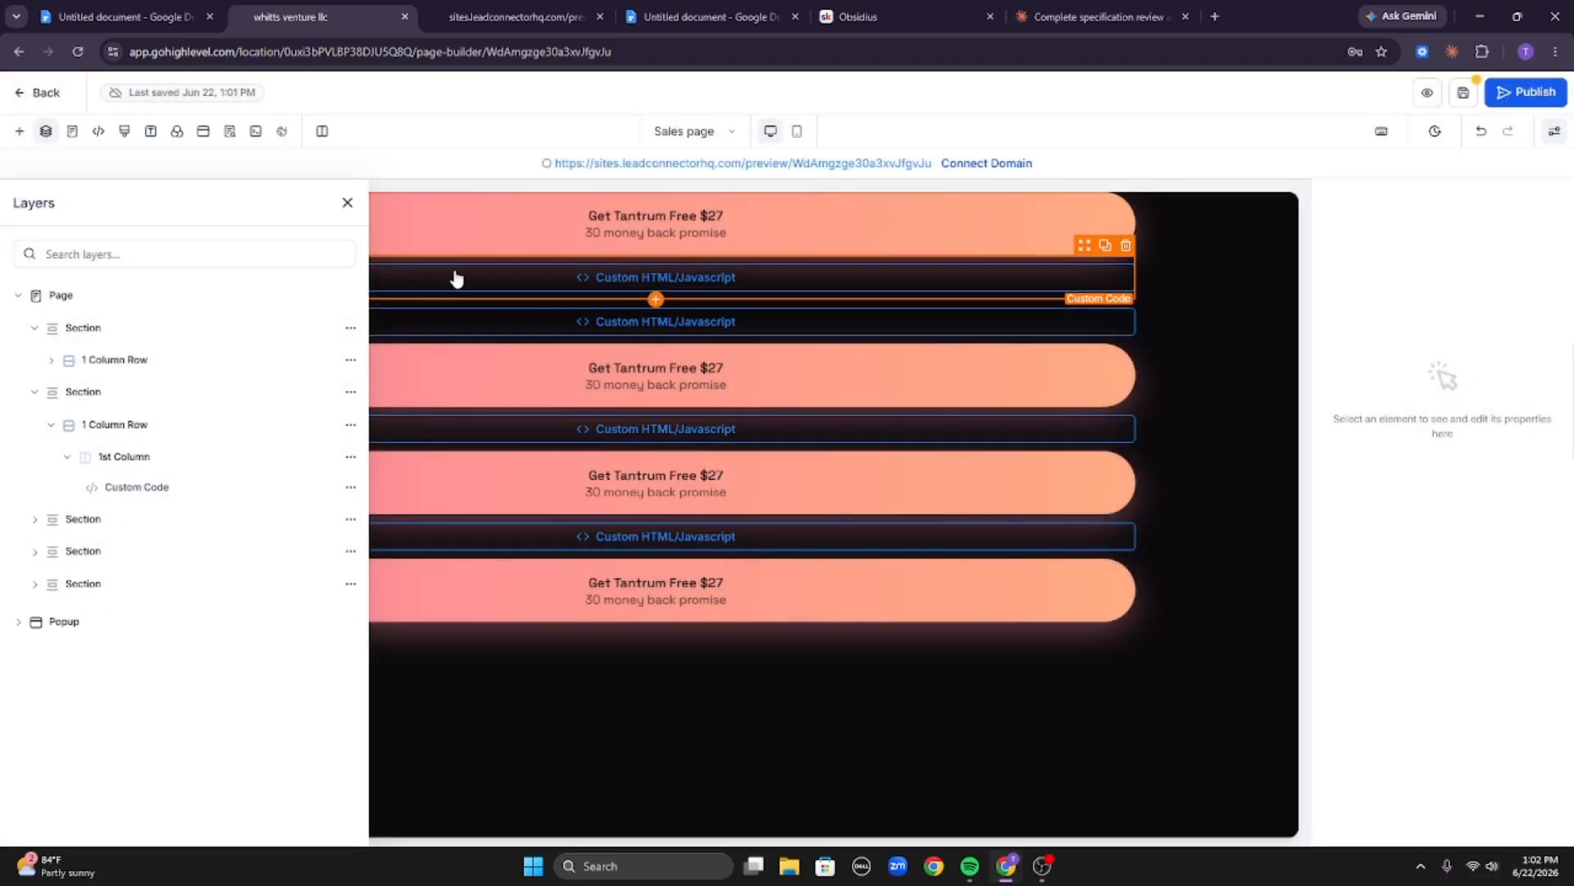
click(348, 203)
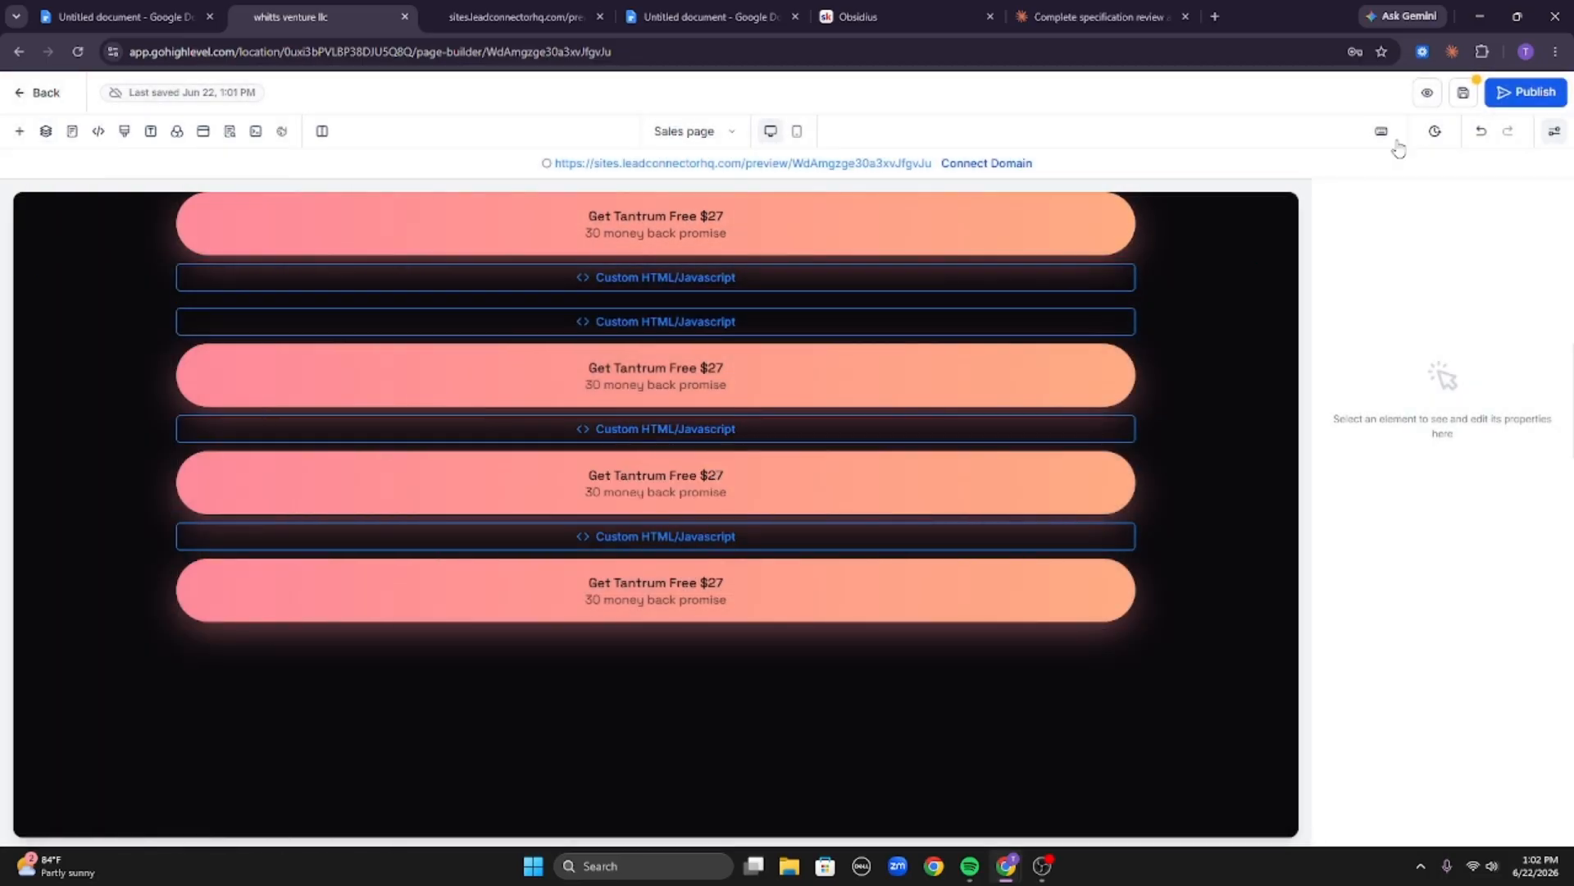
click(1464, 96)
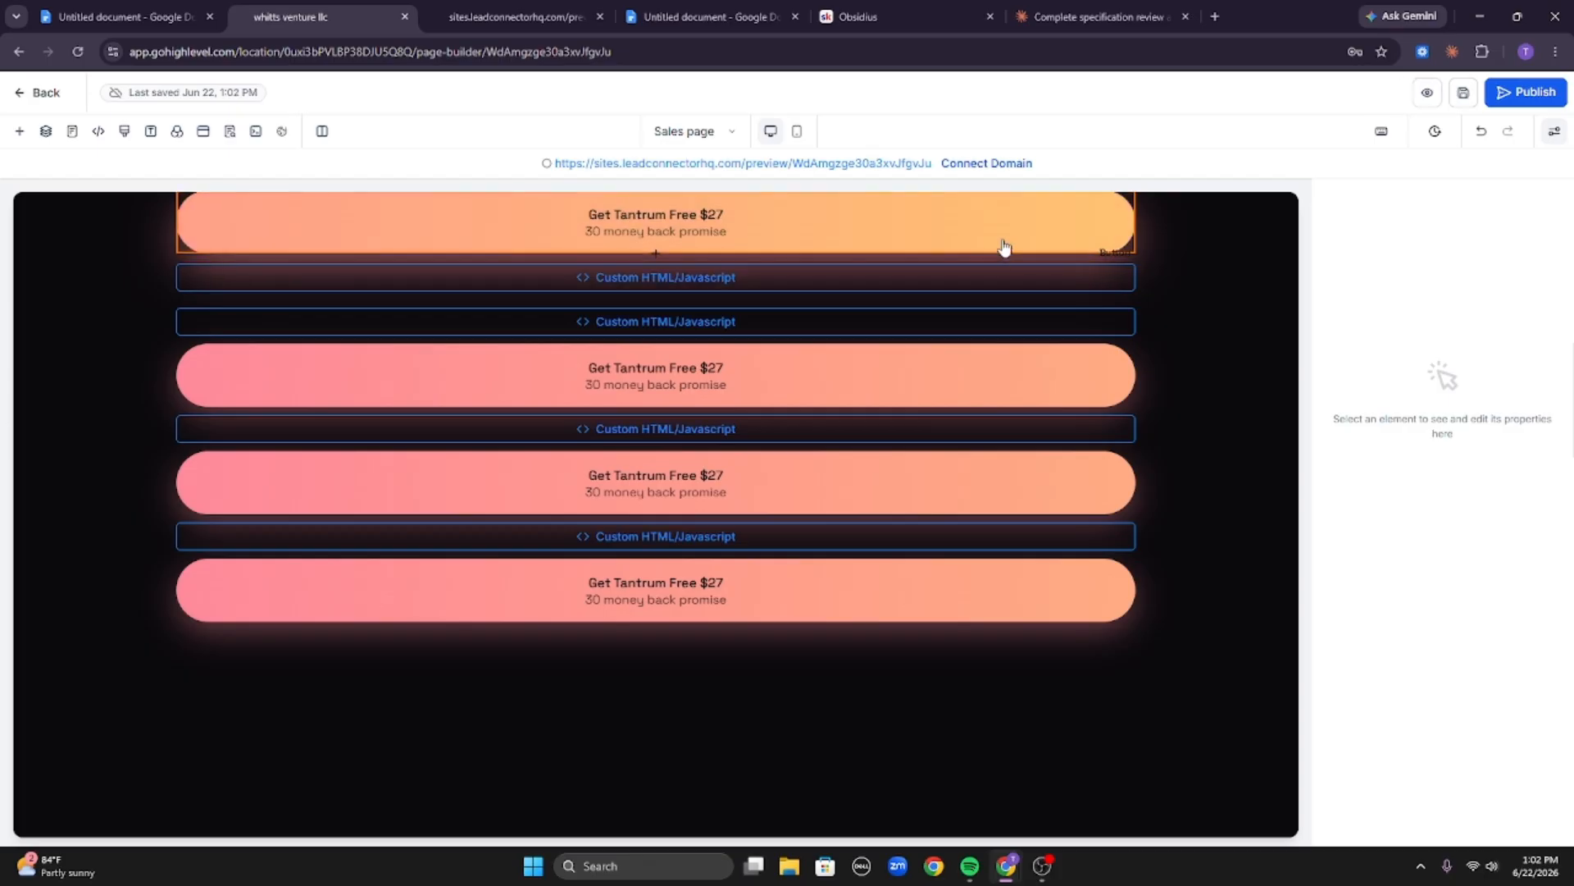
Reload the live preview and scroll through the whole page to check the remaining buttons and spacing.
click(515, 13)
click(77, 53)
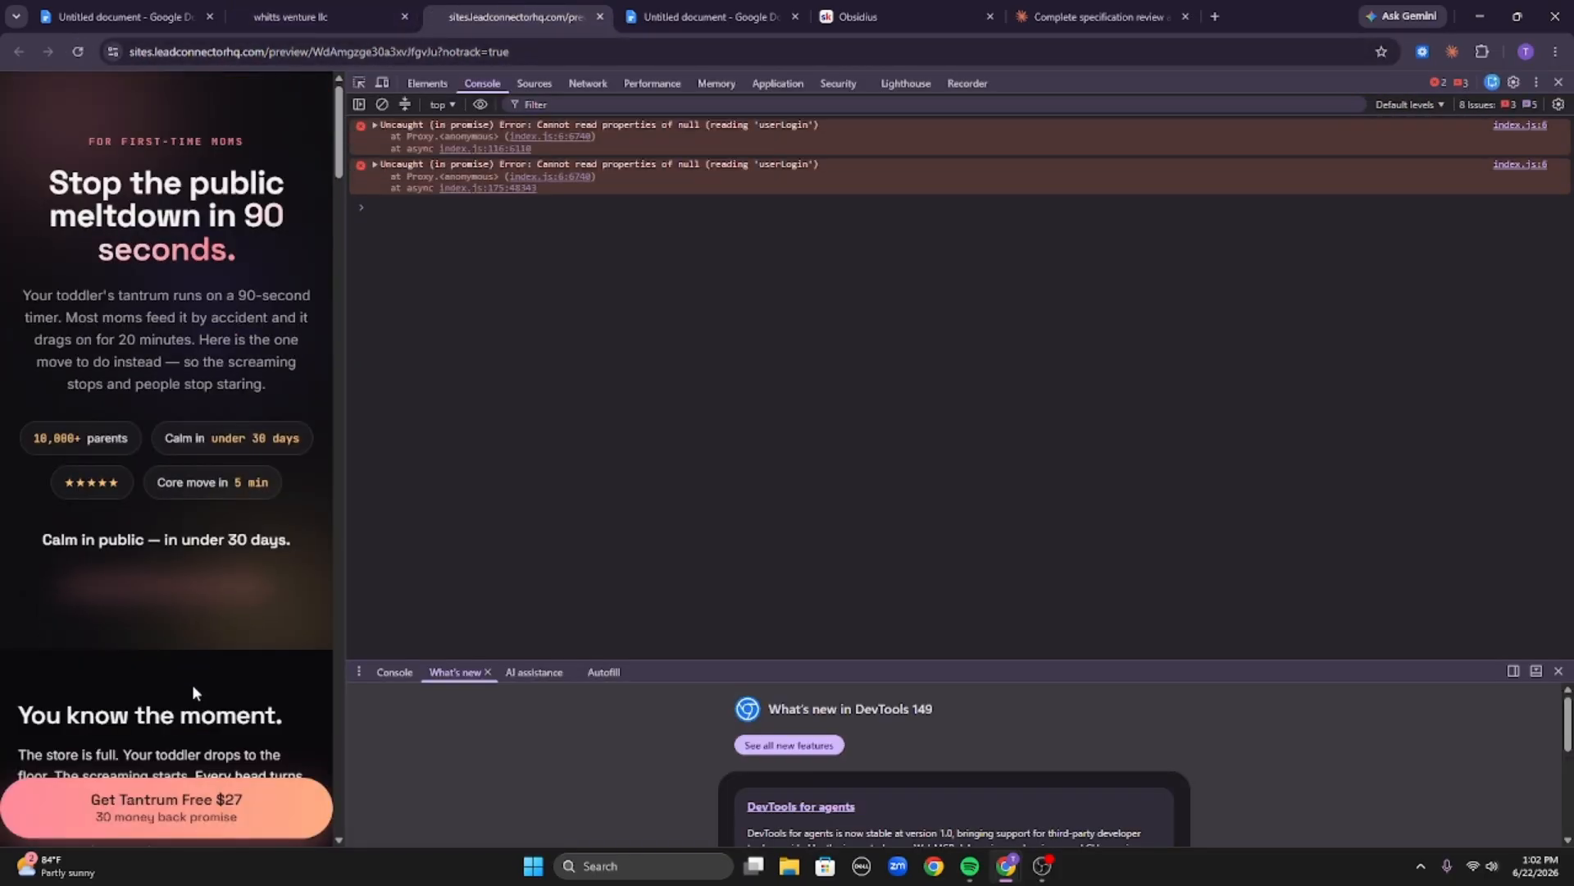
scroll(207, 620, down, 4)
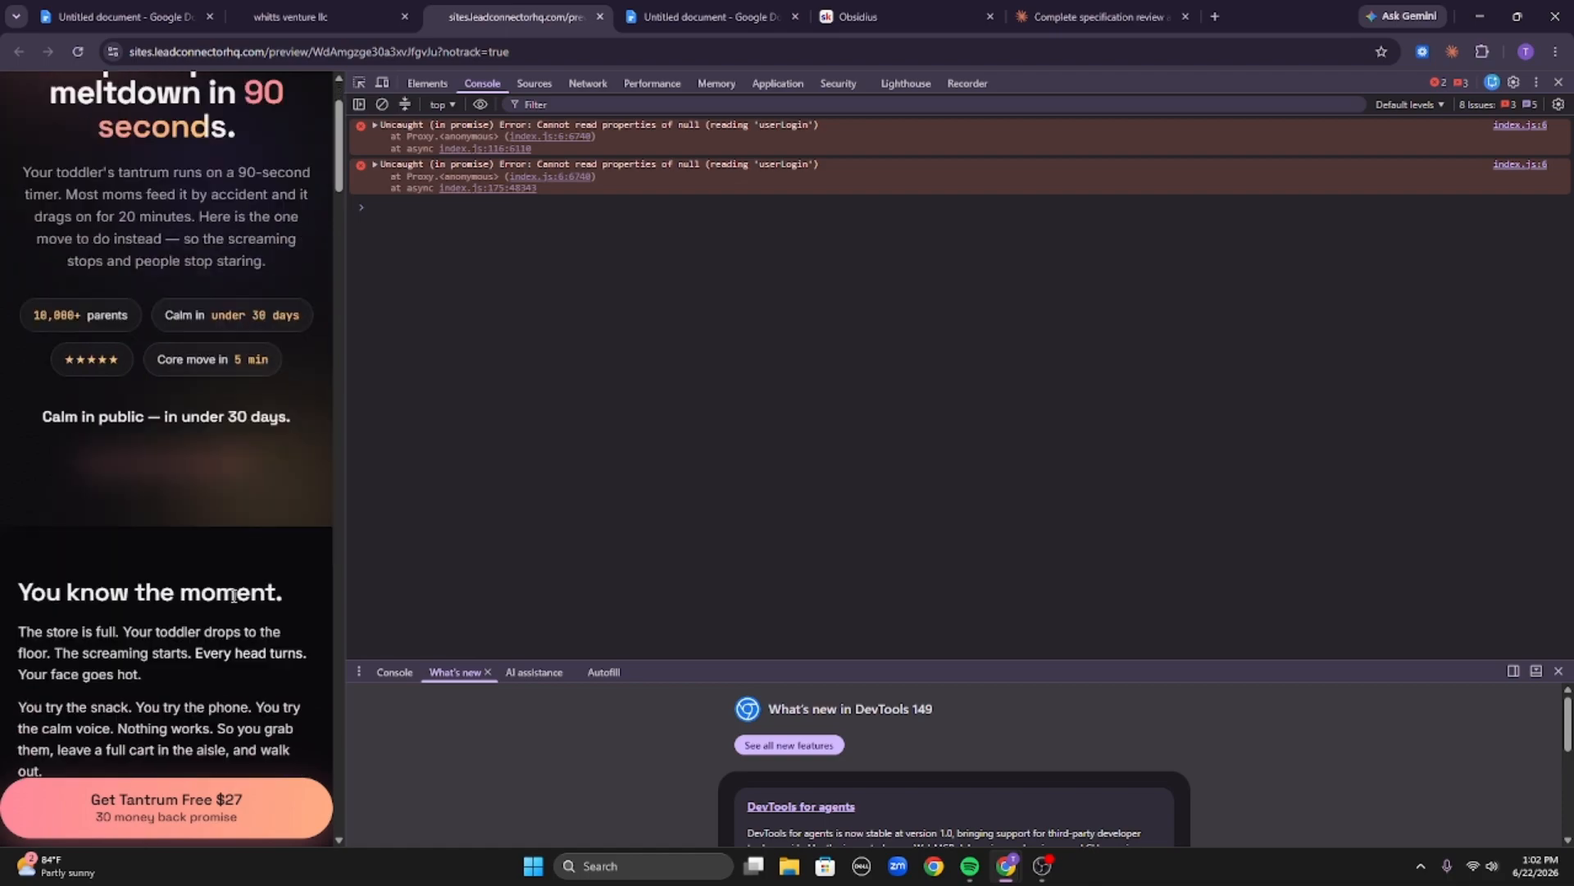
scroll(220, 559, up, 4)
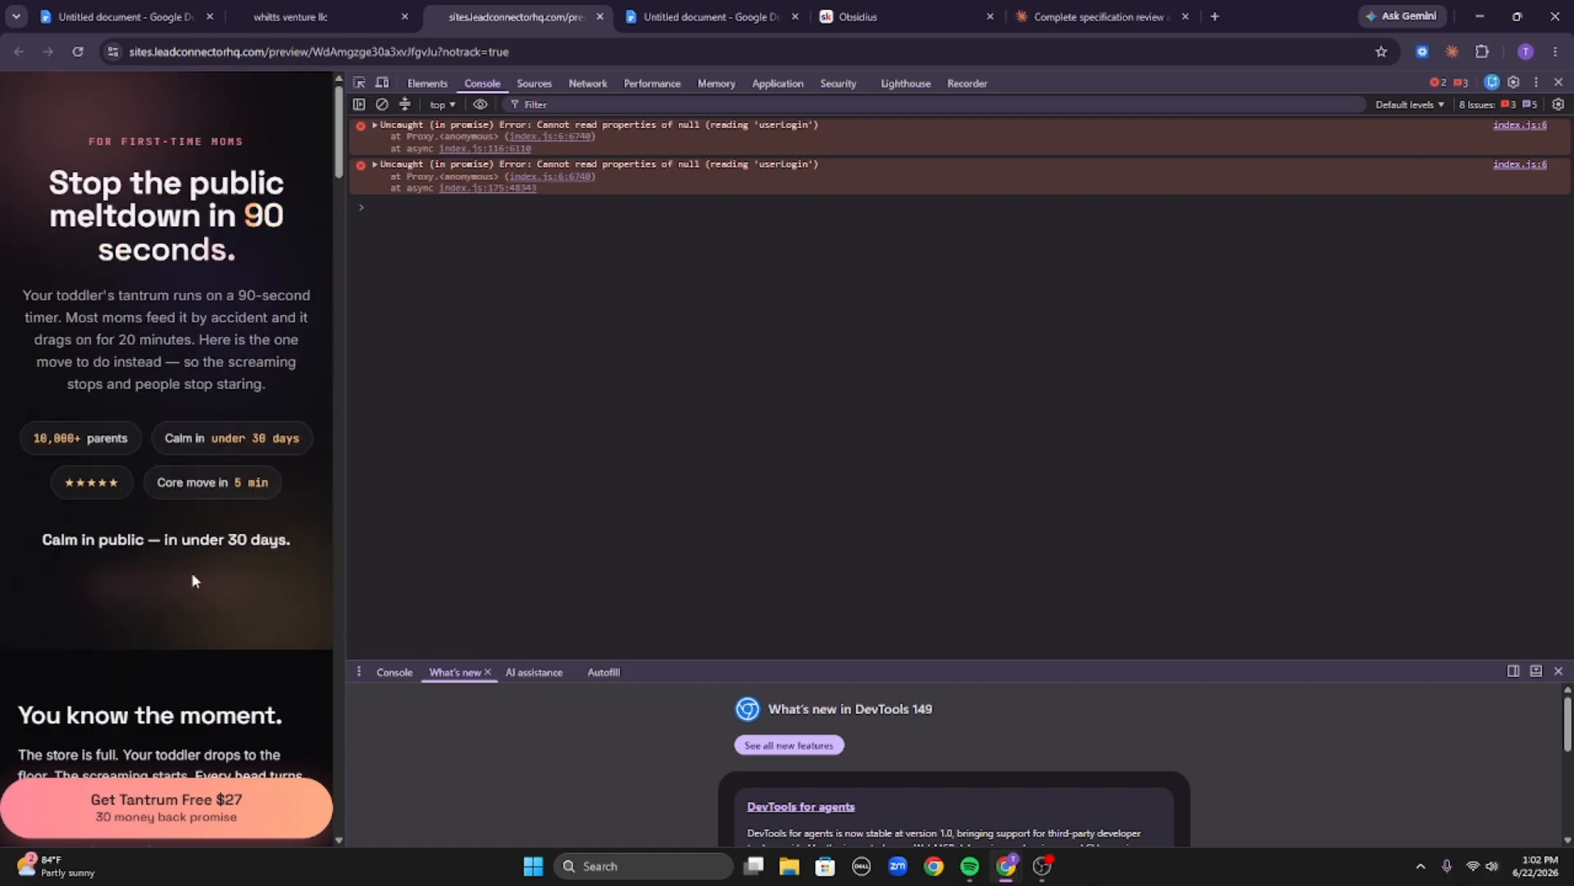
scroll(194, 576, down, 10)
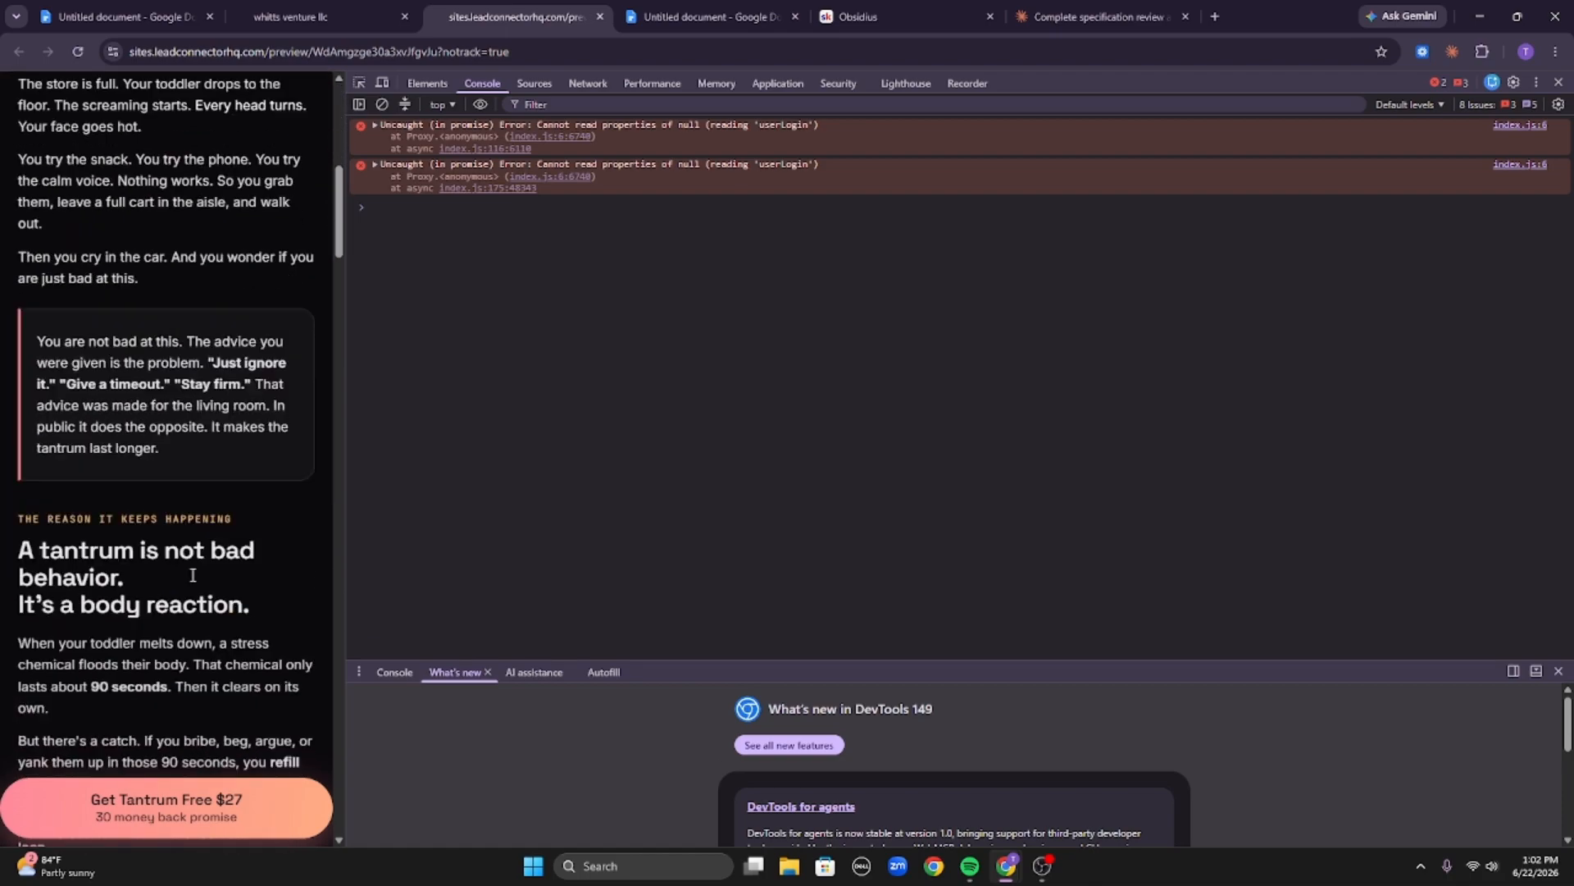
scroll(271, 595, down, 8)
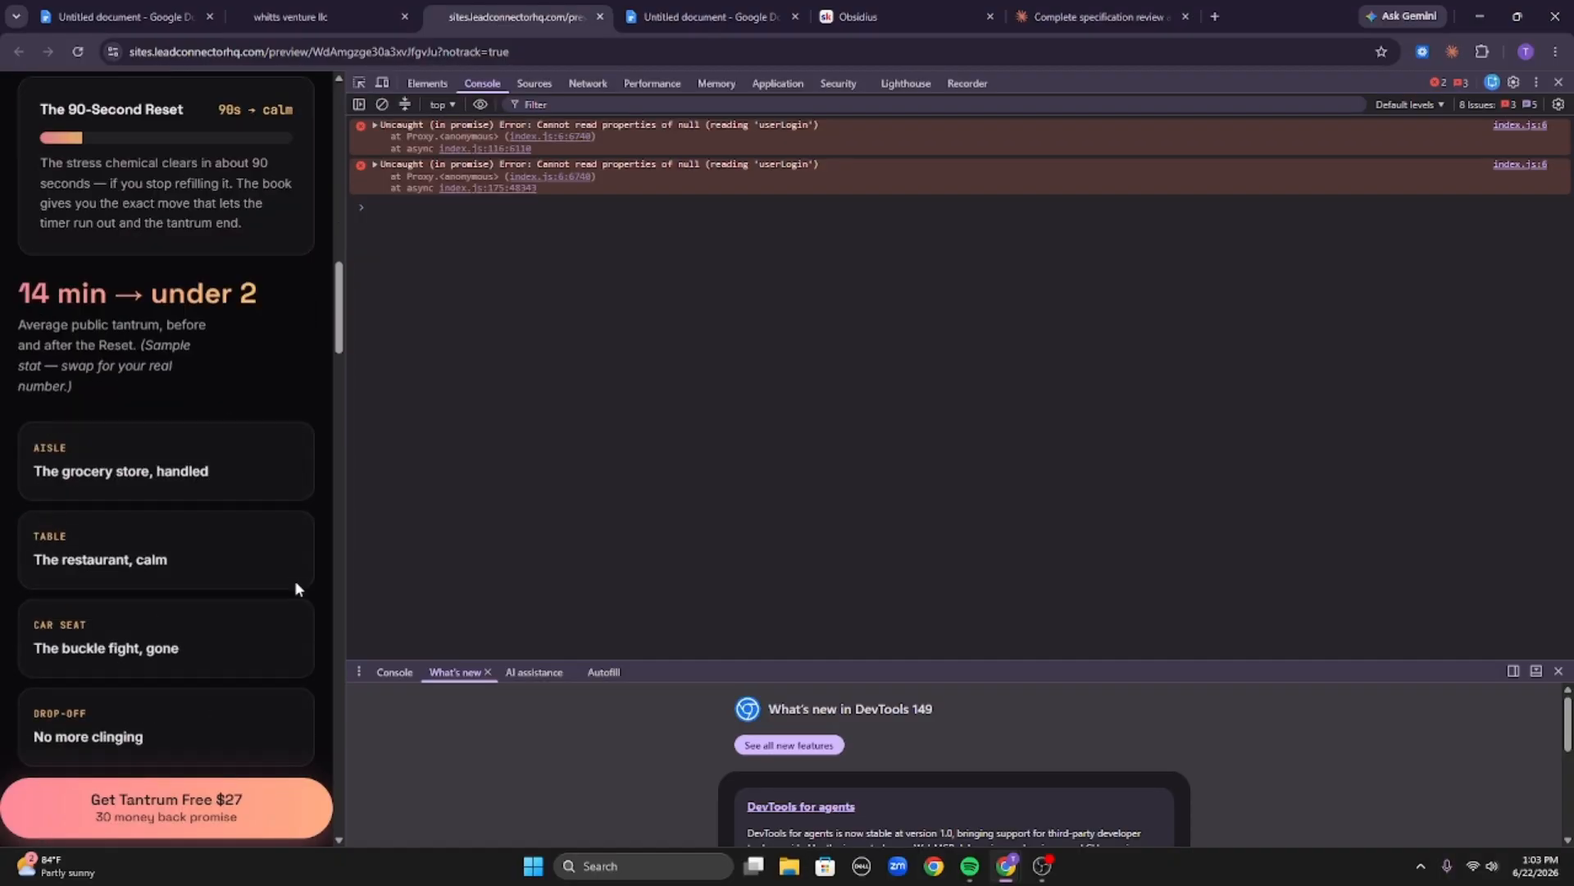
scroll(278, 606, down, 3)
scroll(176, 450, up, 10)
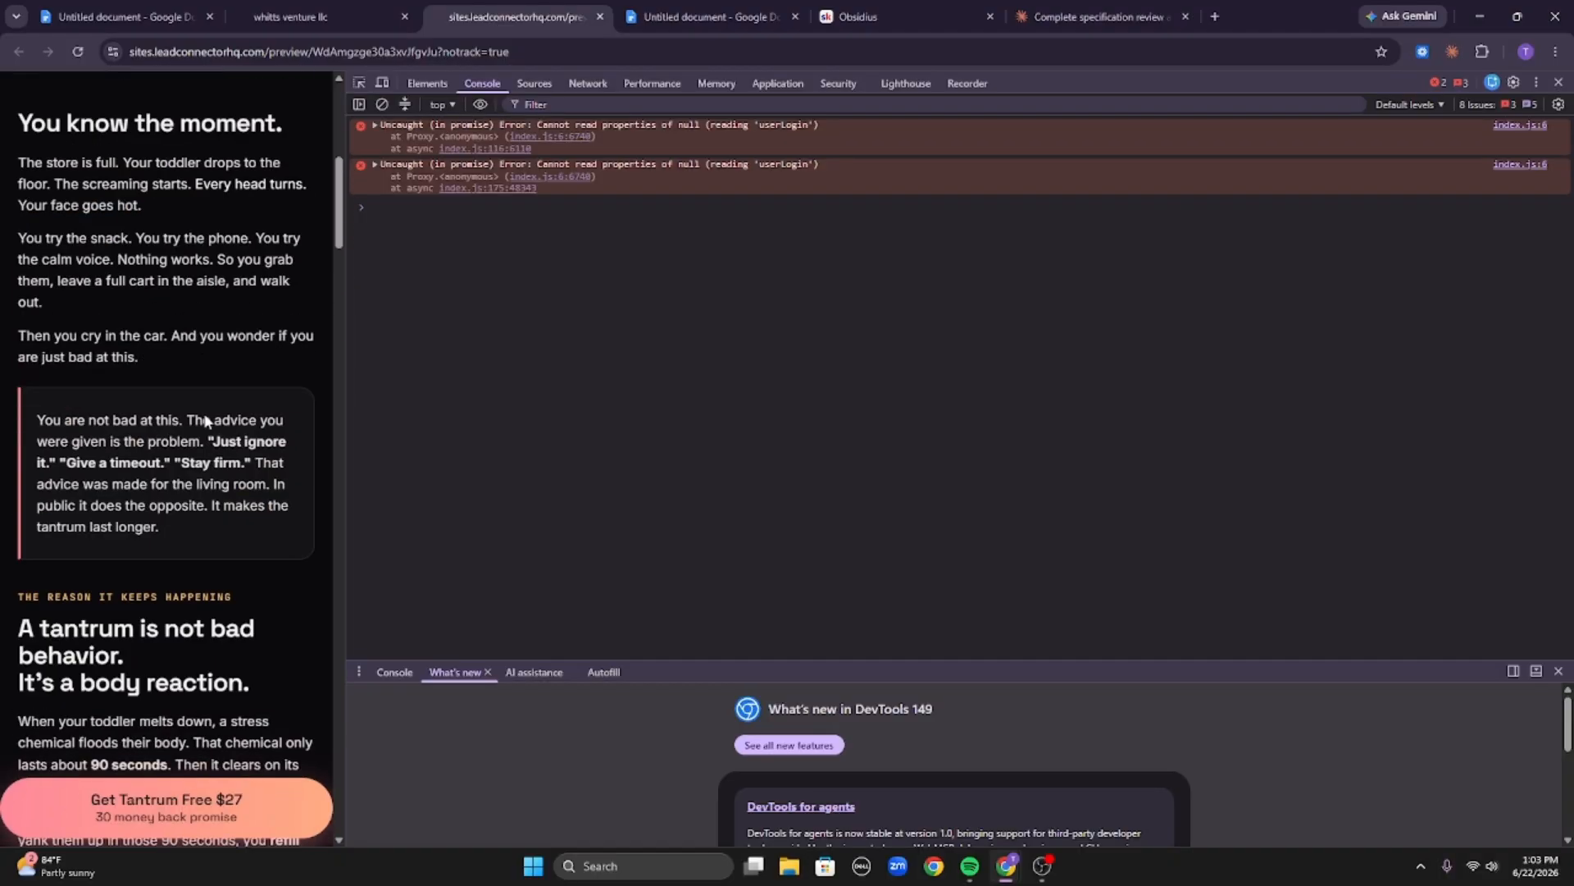
scroll(121, 543, down, 8)
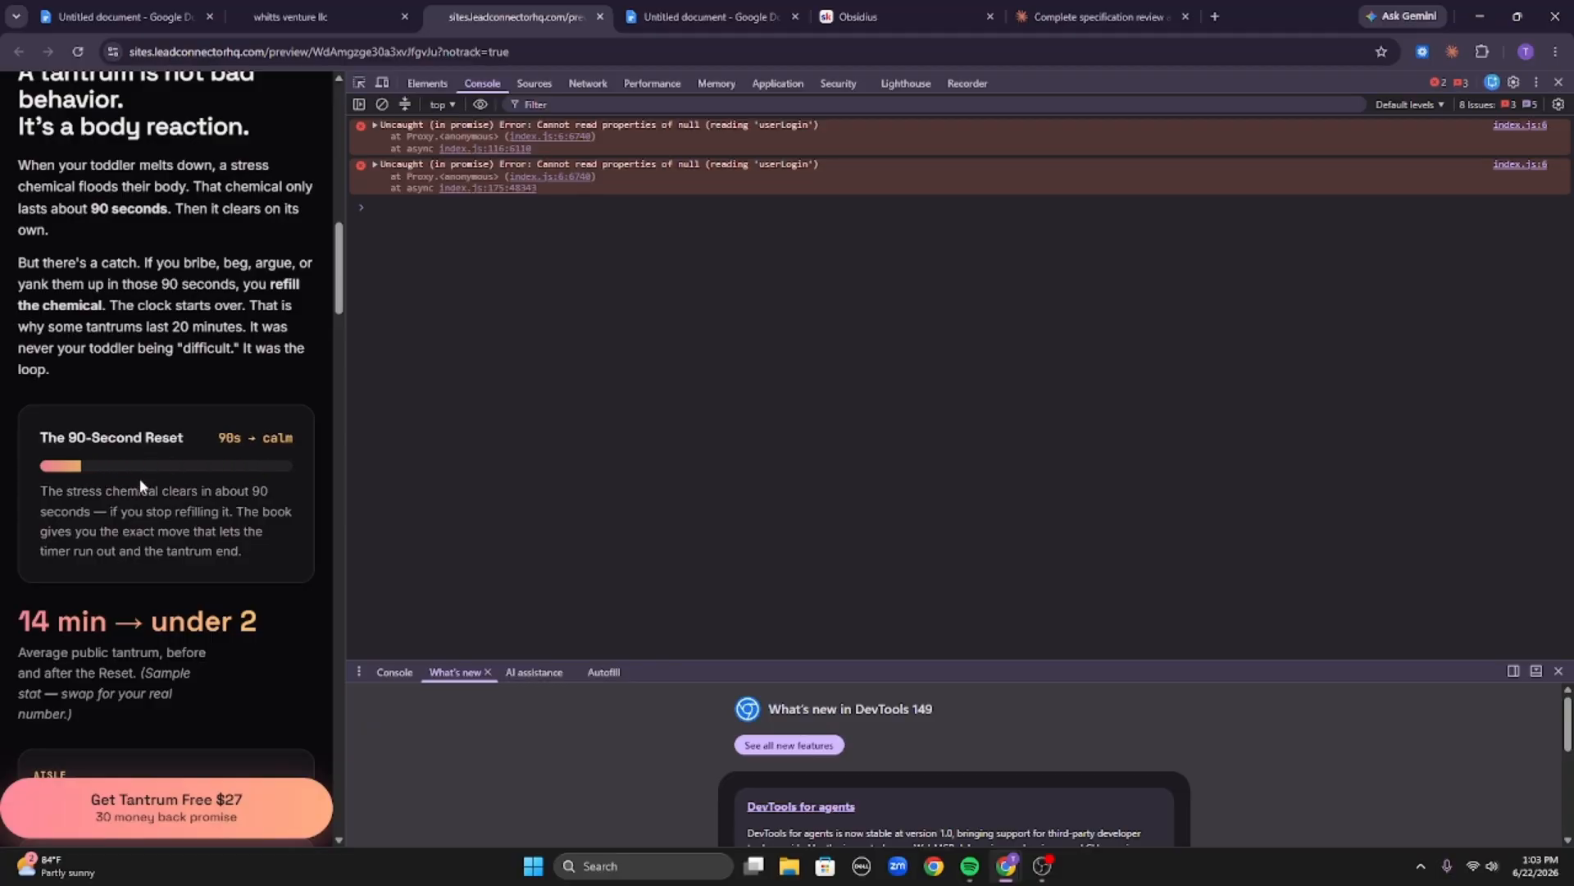
scroll(143, 471, down, 13)
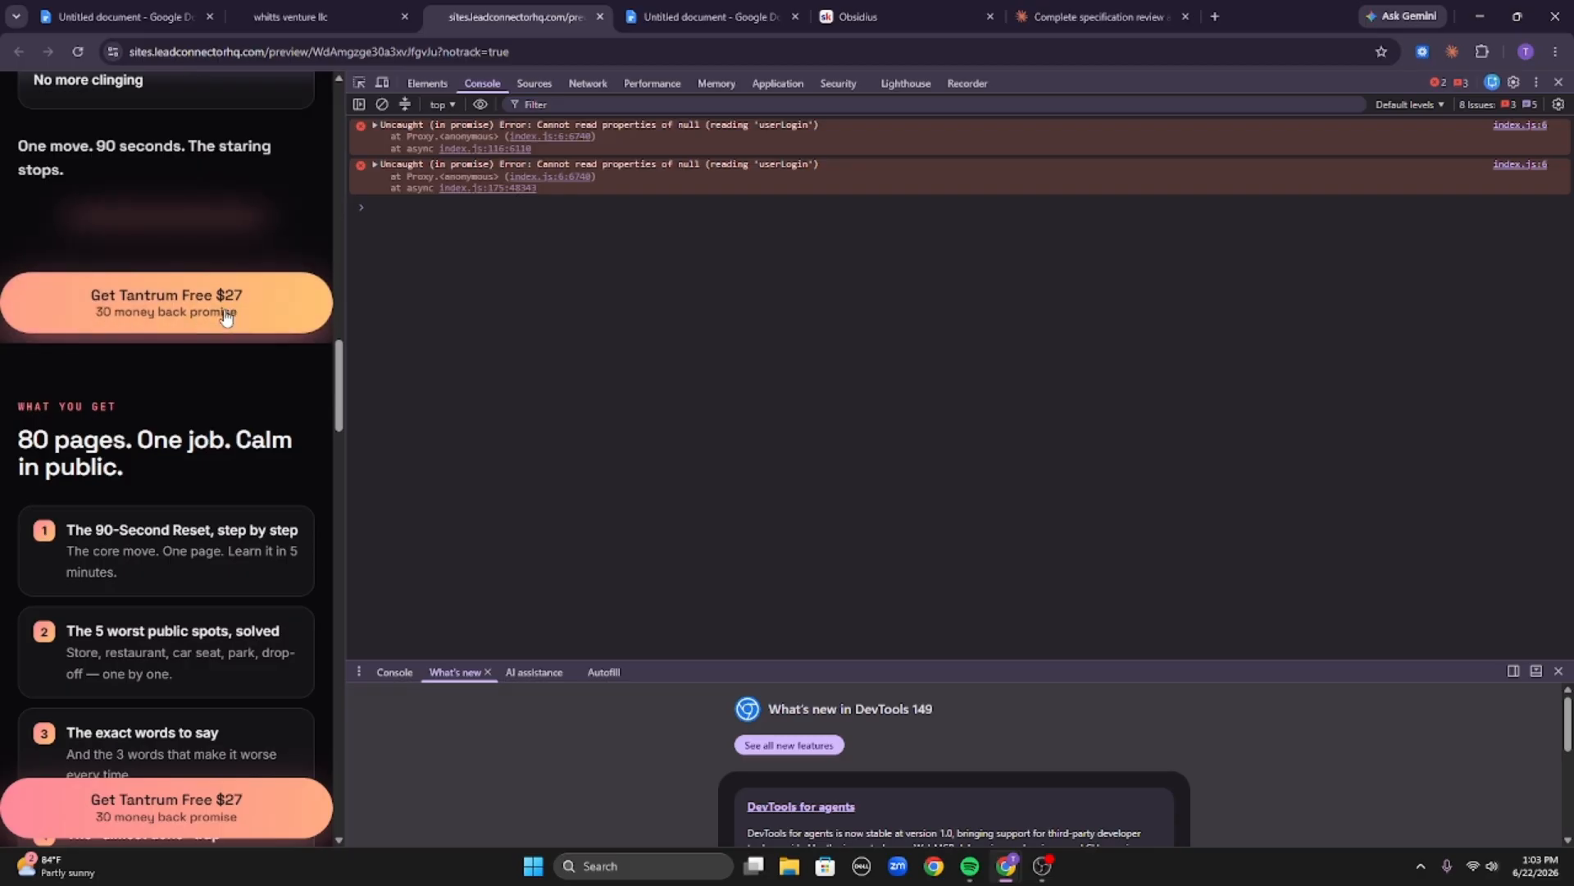
scroll(246, 451, down, 9)
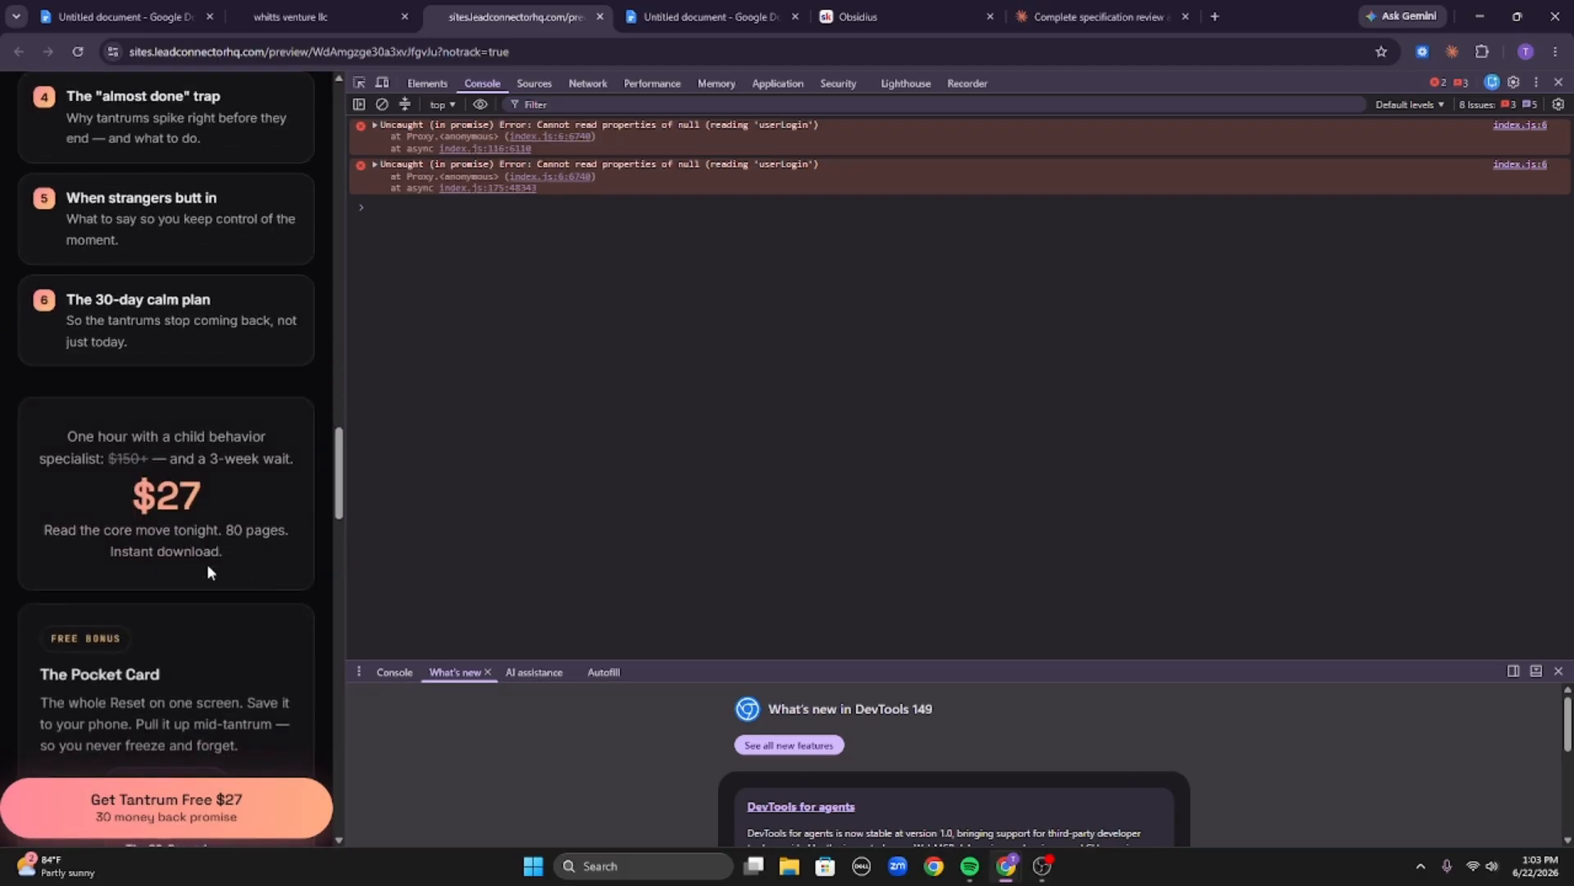
drag(68, 436, 231, 447)
click(231, 444)
scroll(224, 535, down, 8)
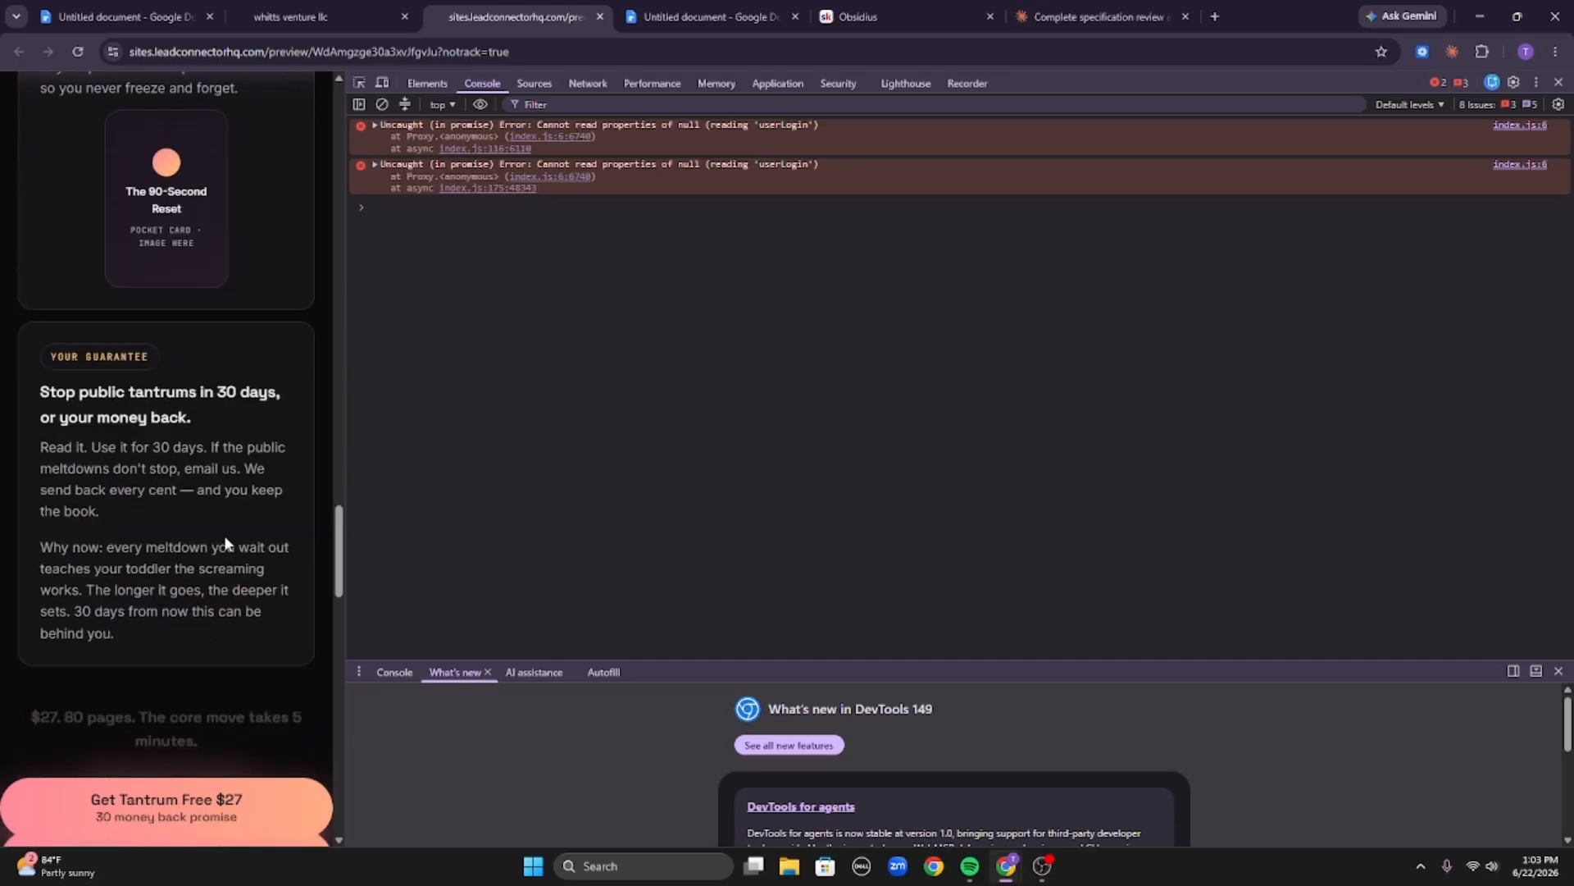
scroll(224, 535, down, 15)
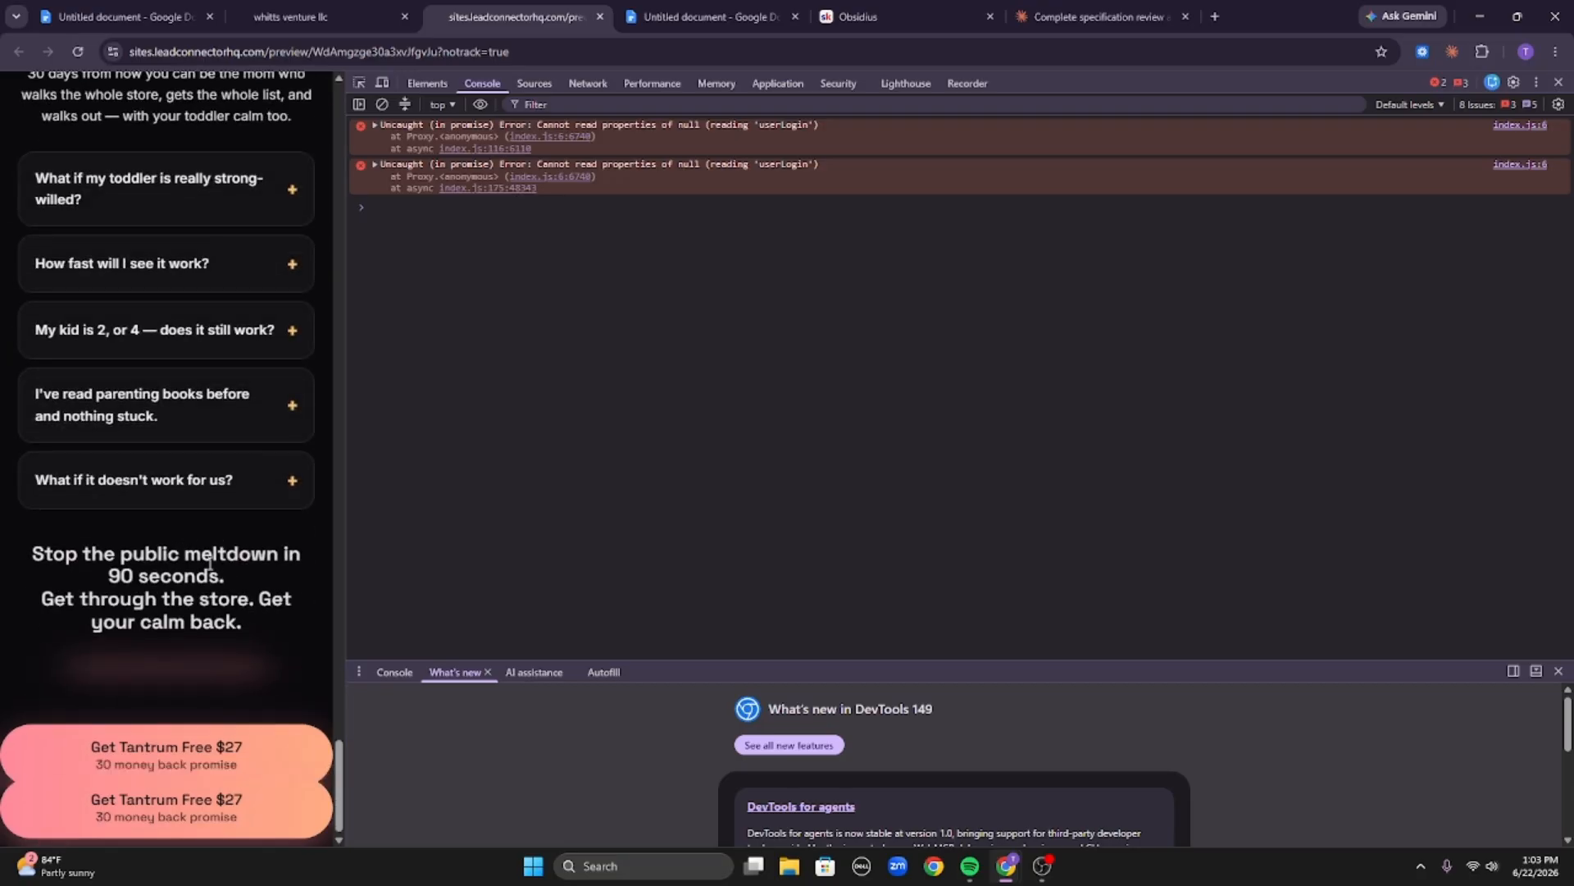
scroll(203, 480, up, 20)
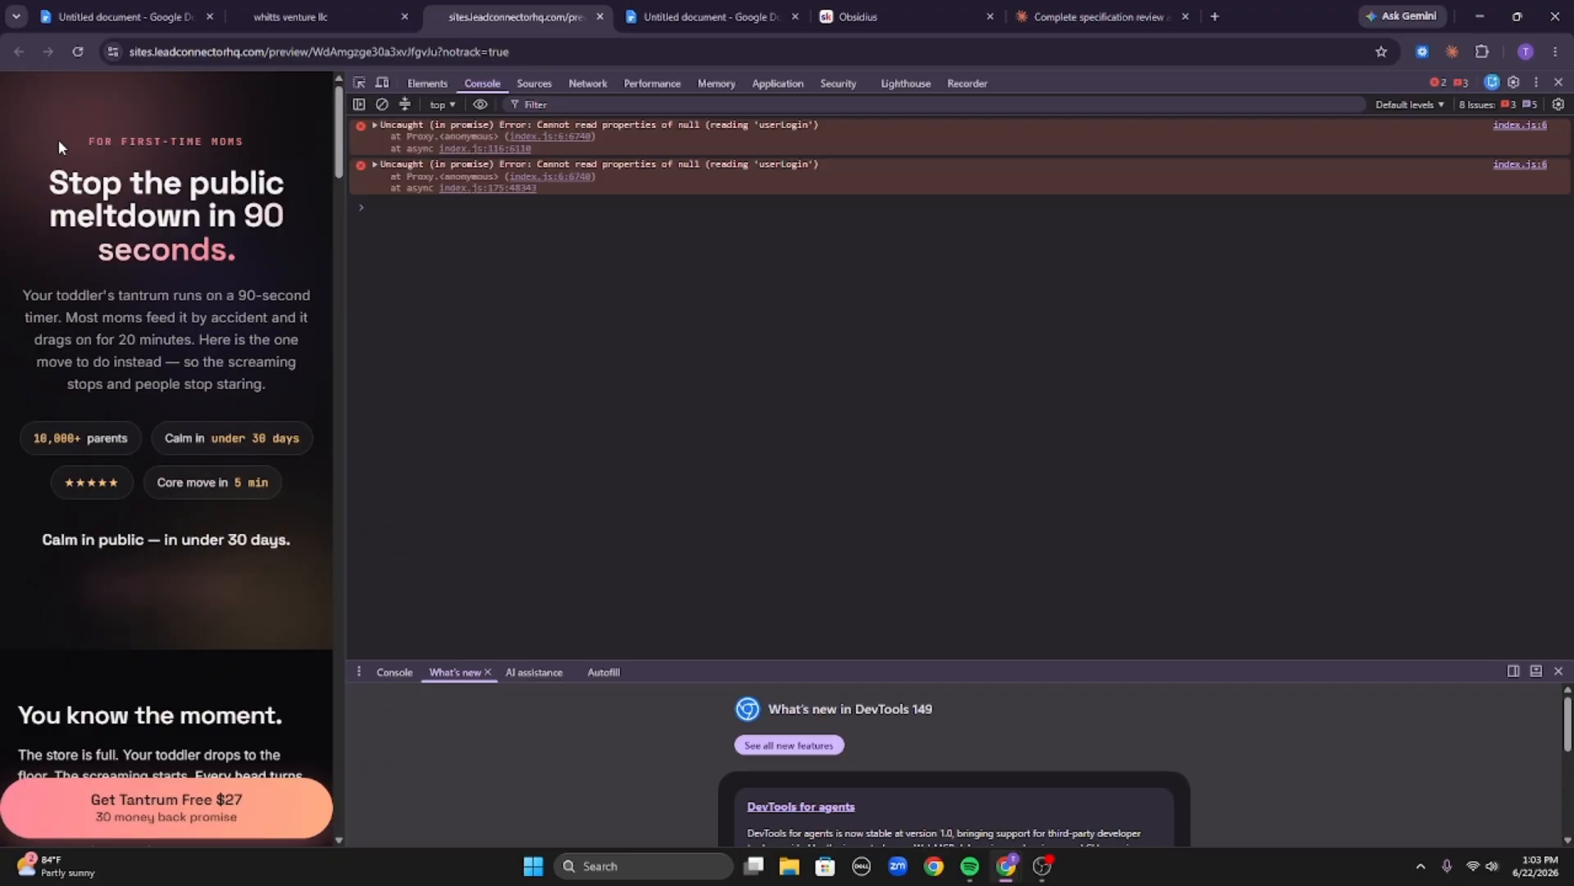
Select text in the hero area of the live preview to inspect the headline, intro and badges.
drag(57, 139, 211, 161)
click(235, 150)
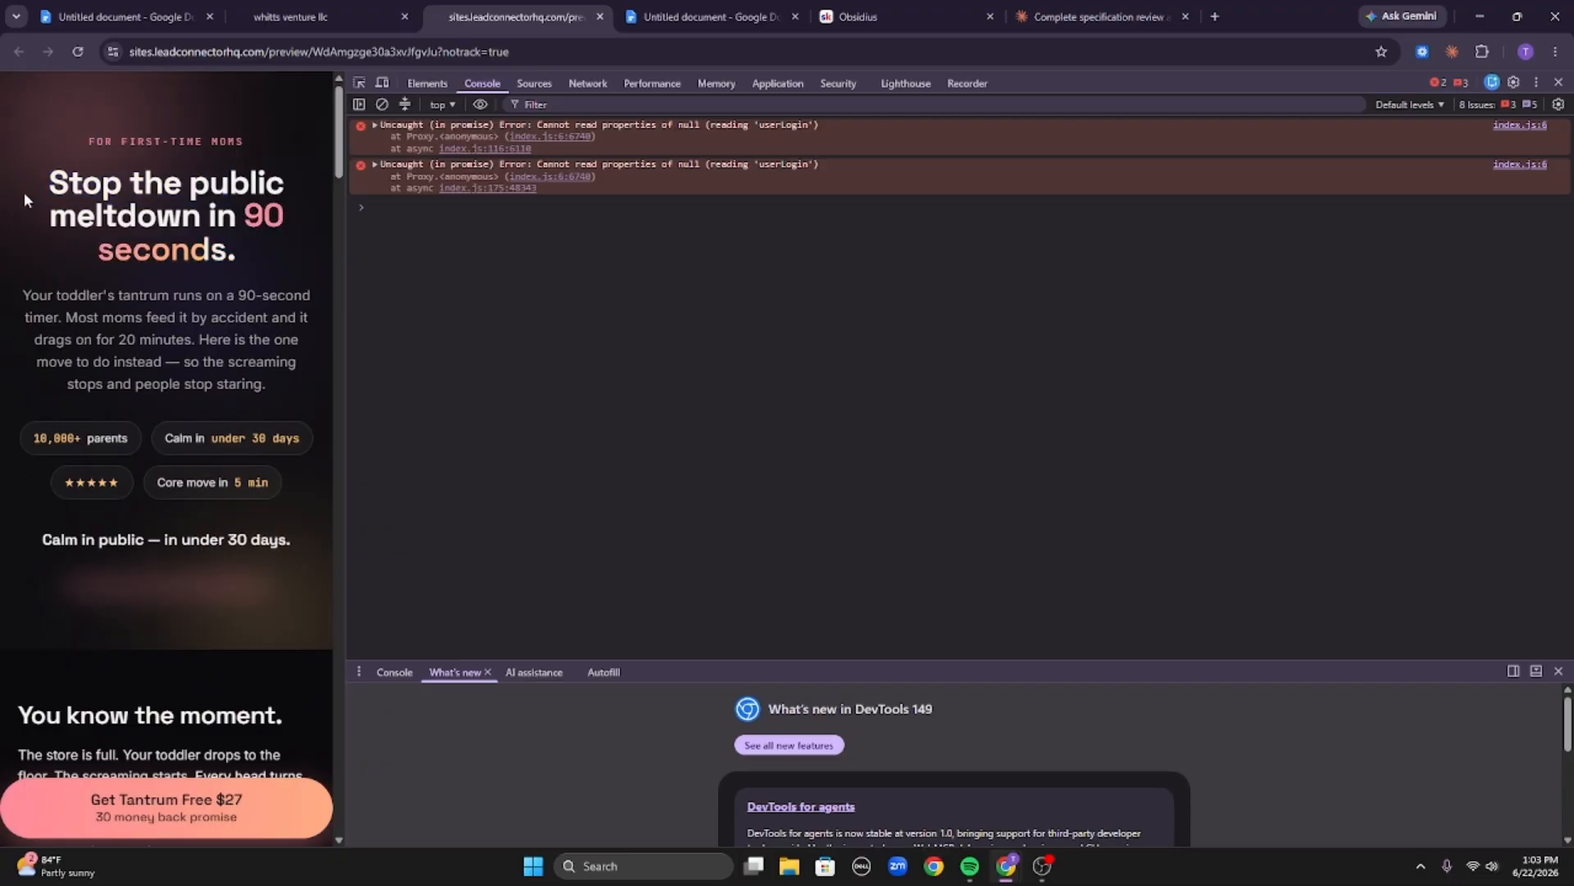
drag(23, 296, 205, 321)
scroll(215, 318, down, 3)
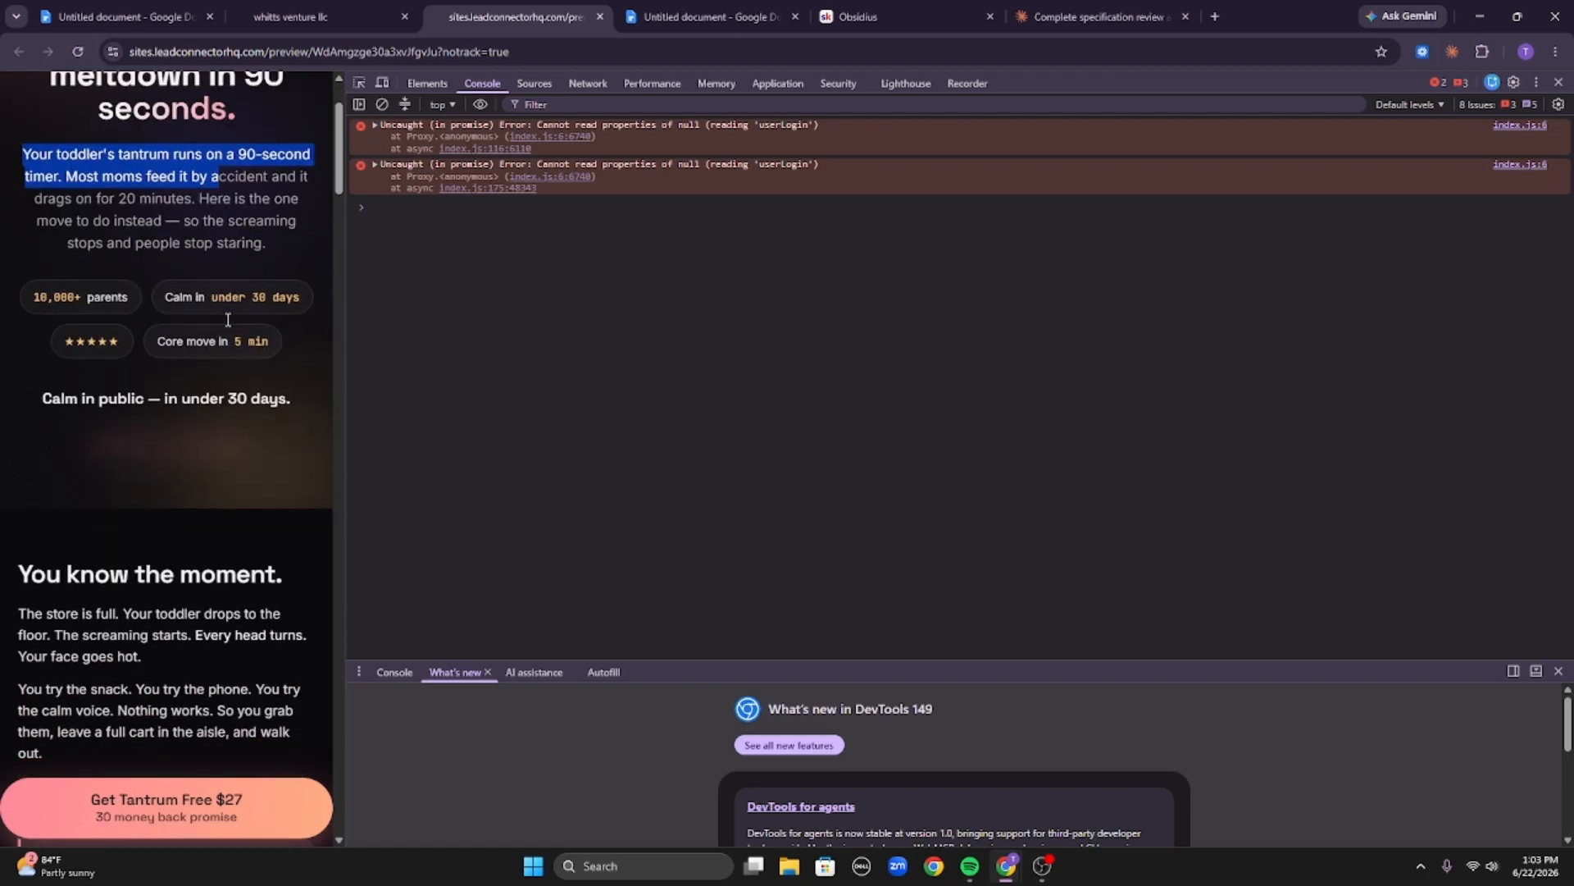
scroll(105, 255, up, 3)
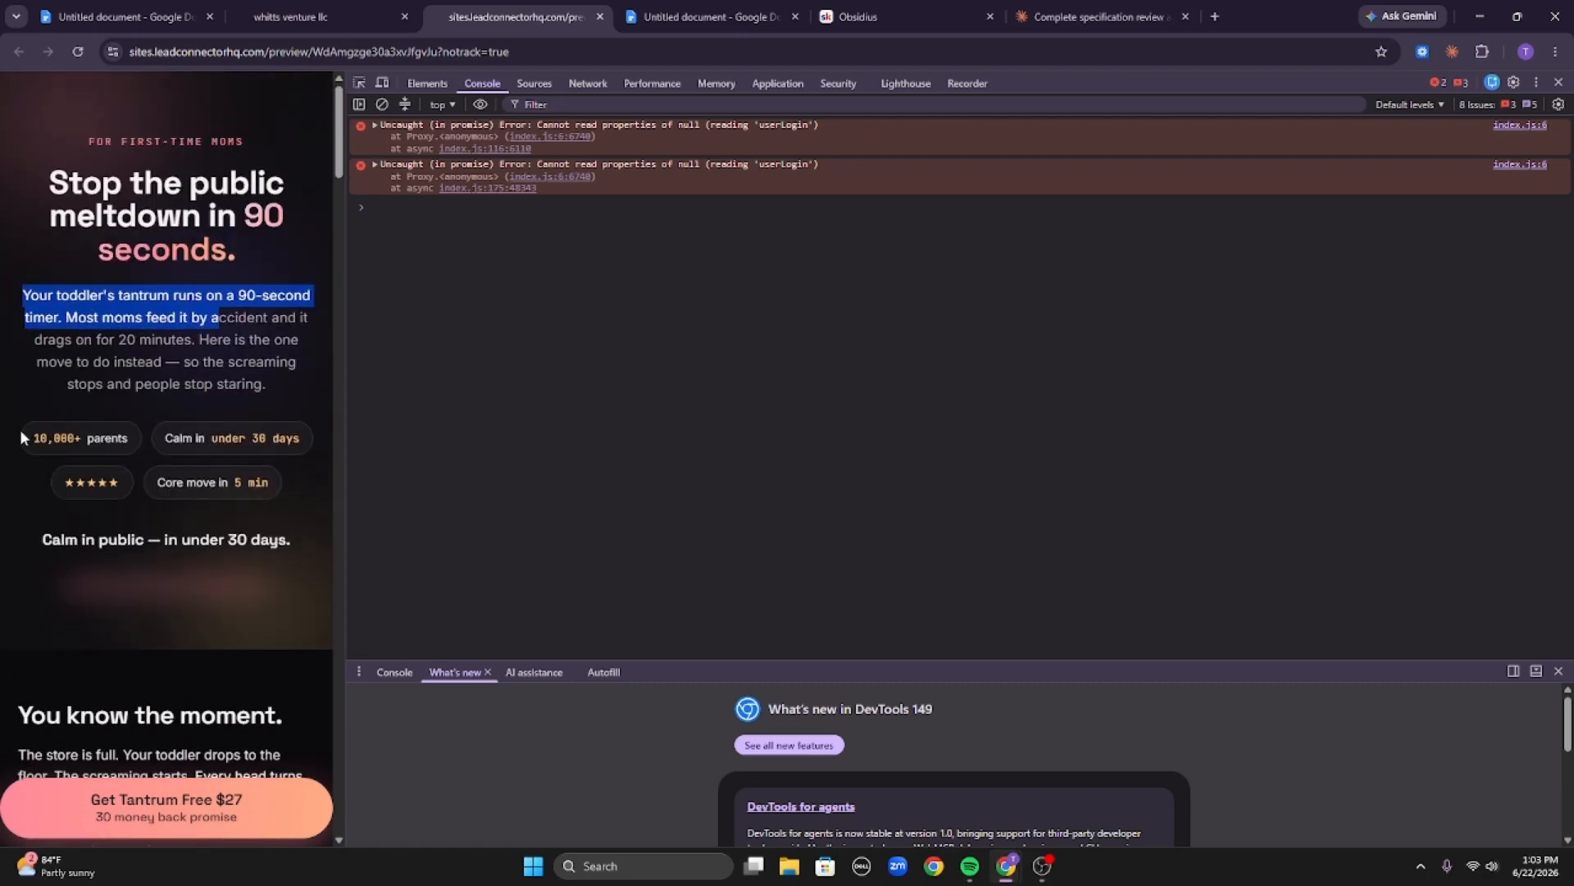
drag(24, 438, 238, 485)
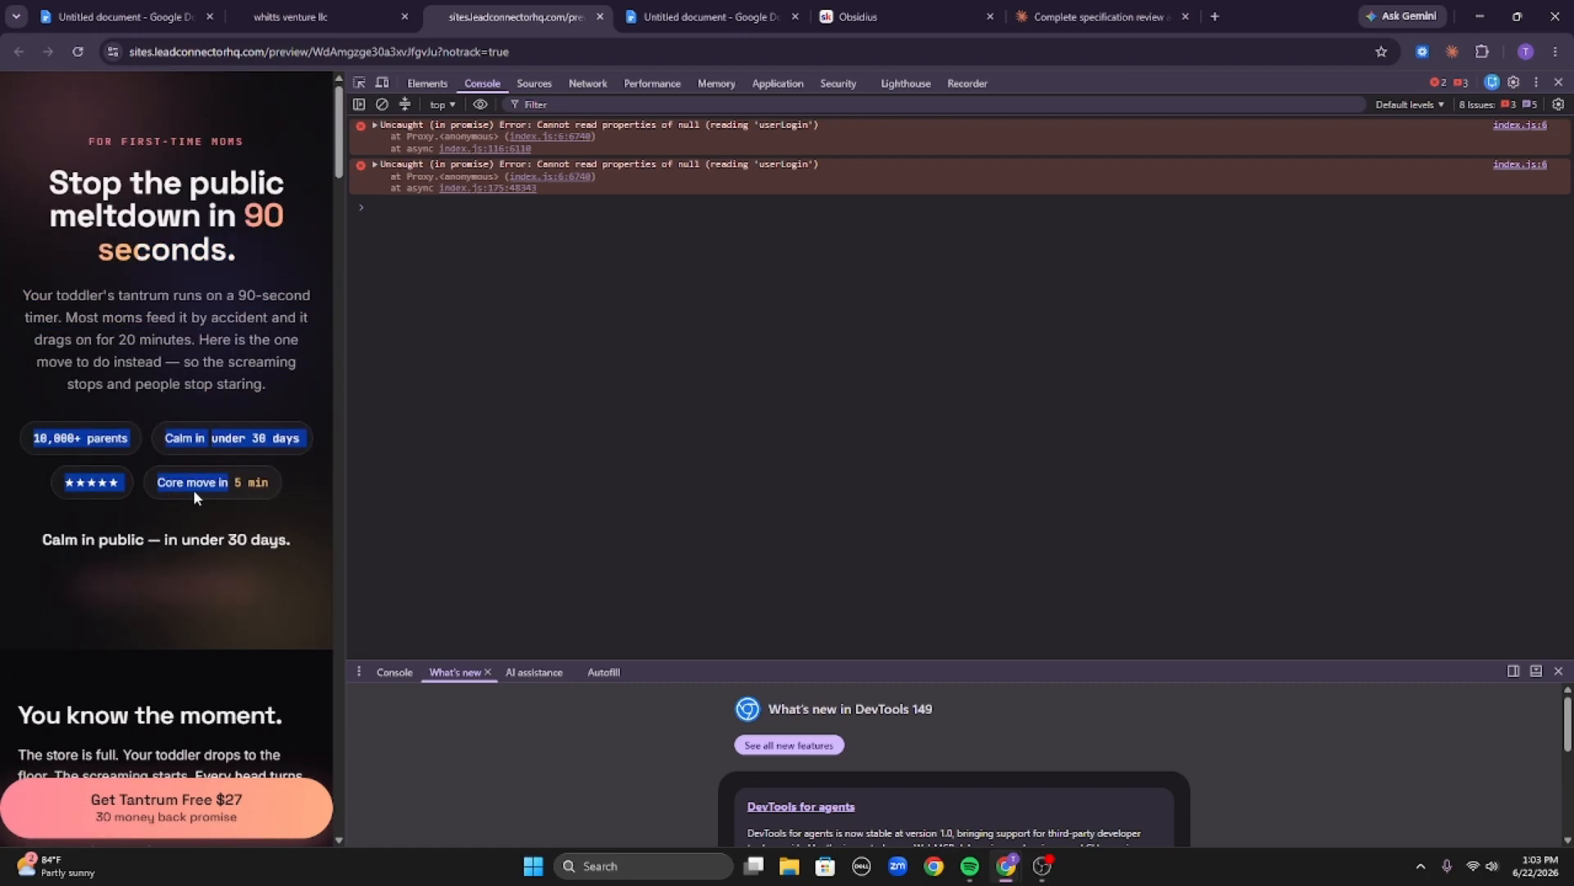
click(191, 510)
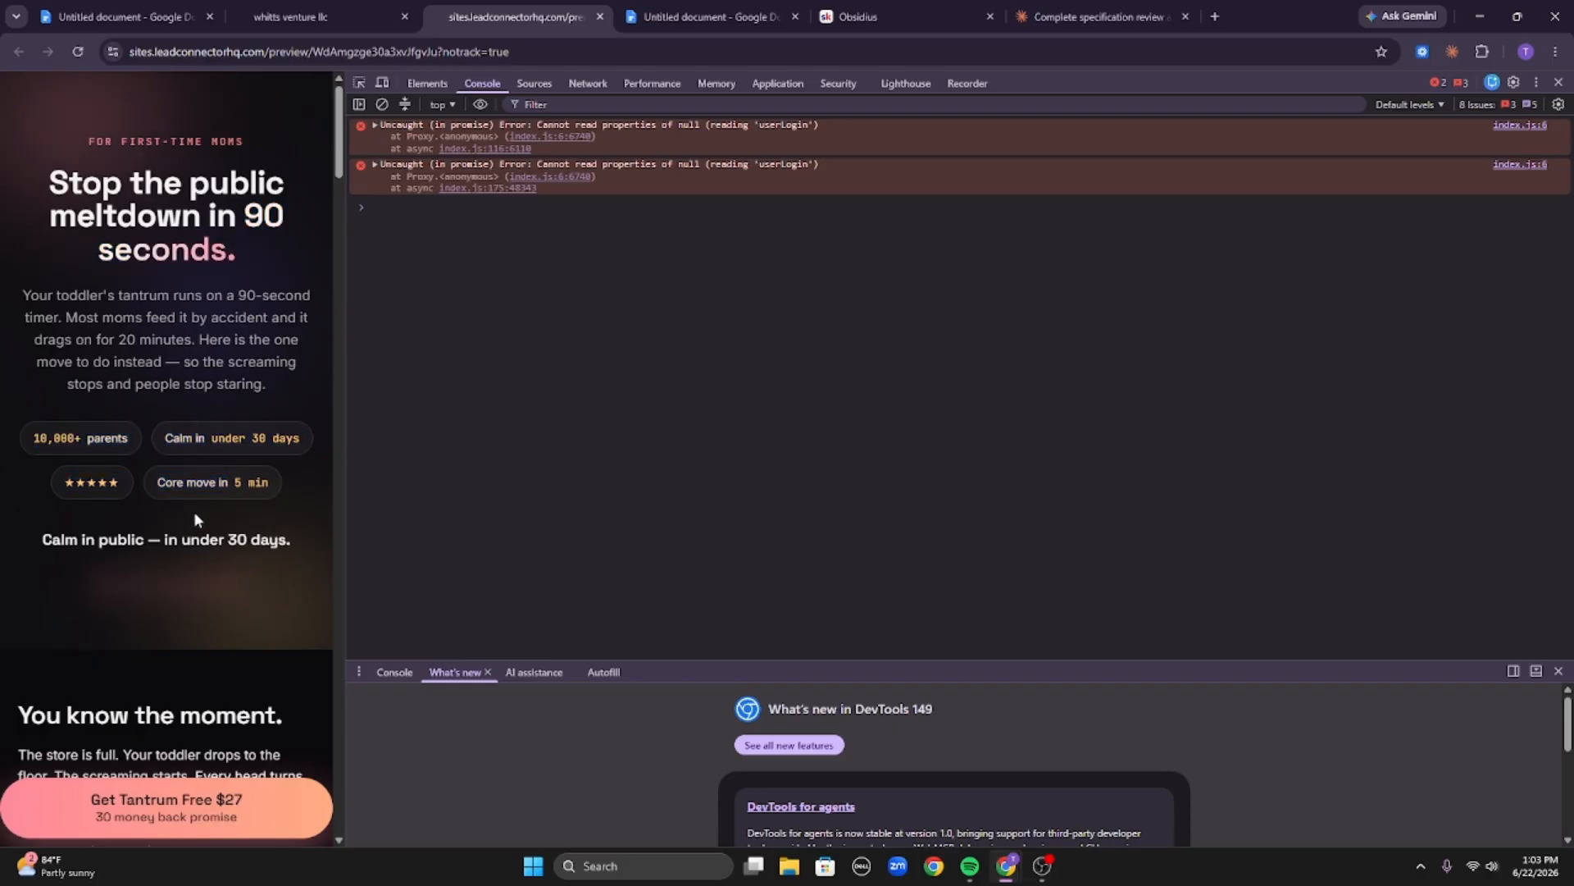
drag(168, 530, 175, 530)
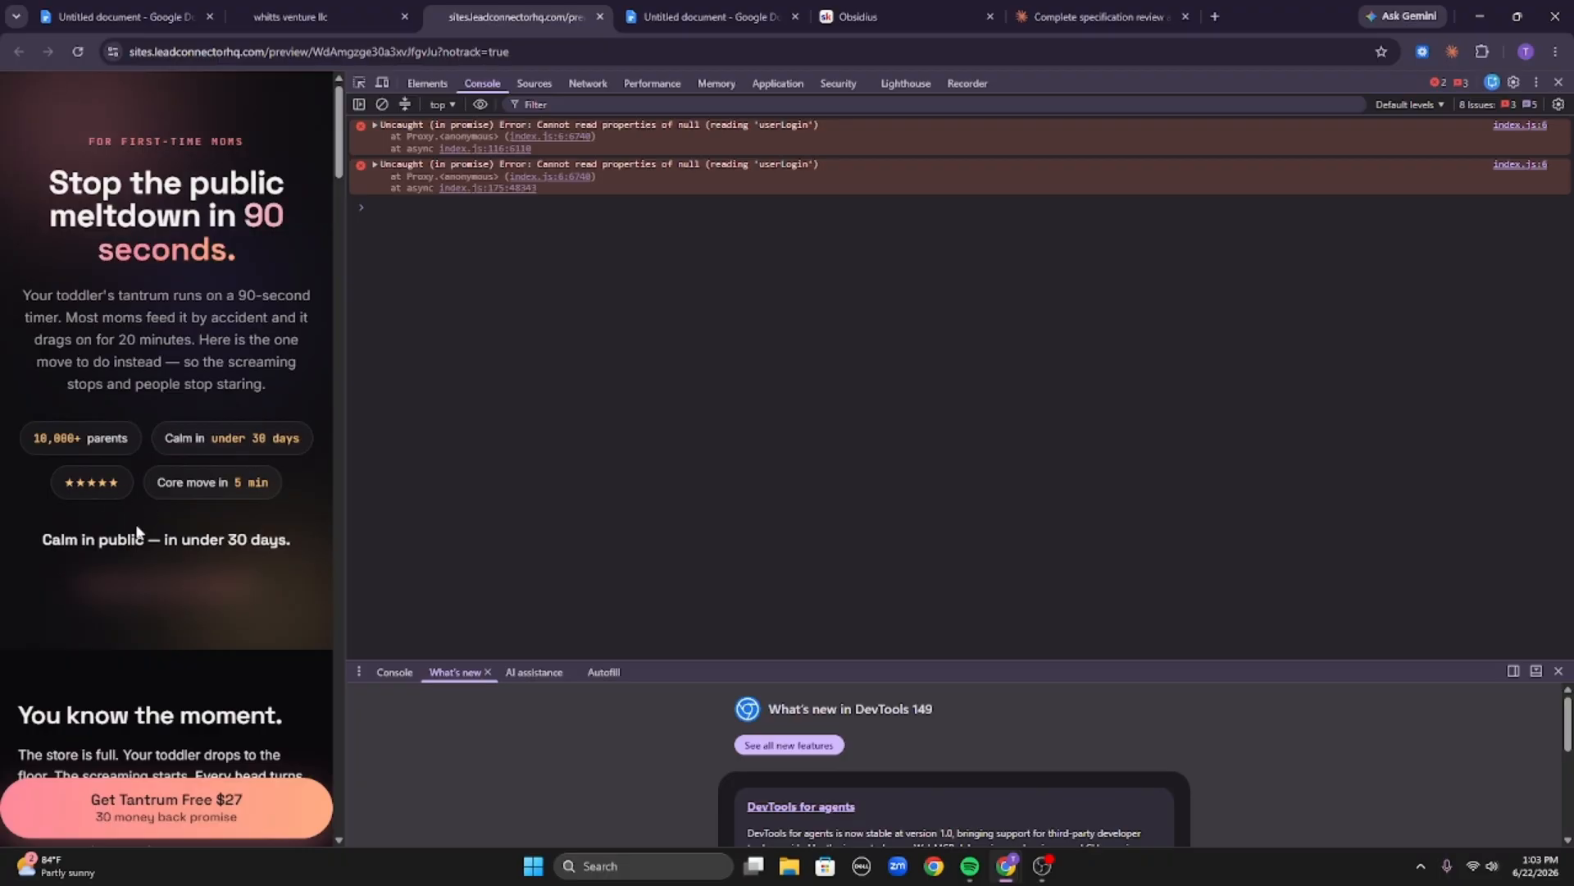
Inspect the hero tagline in the live preview, then scroll down through the guarantee, FAQ and final call-to-action sections and back.
drag(27, 539, 337, 538)
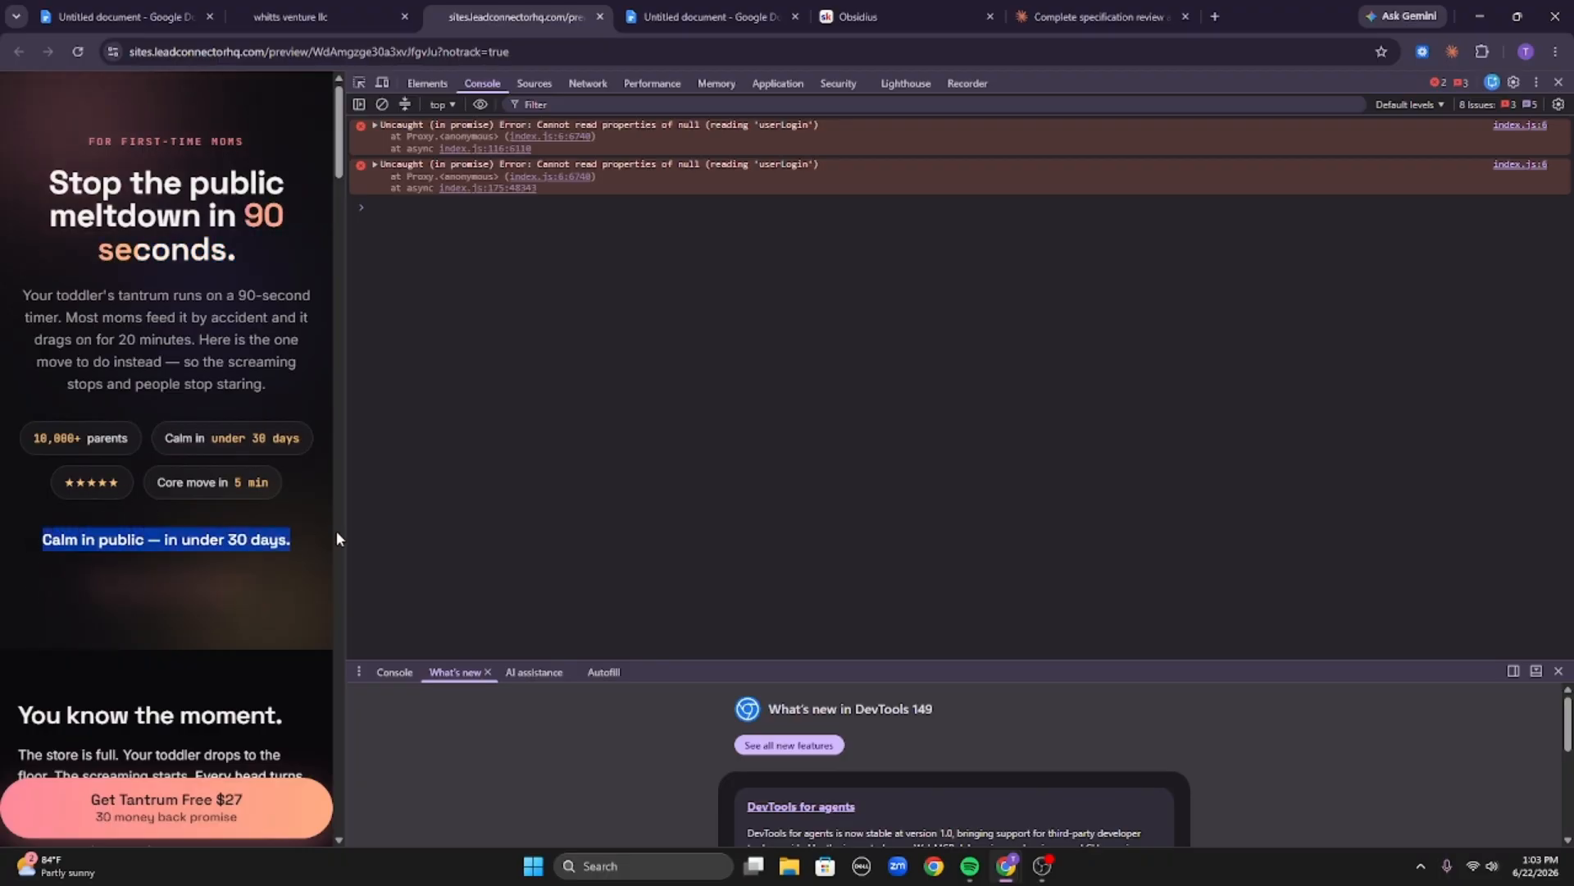
click(74, 540)
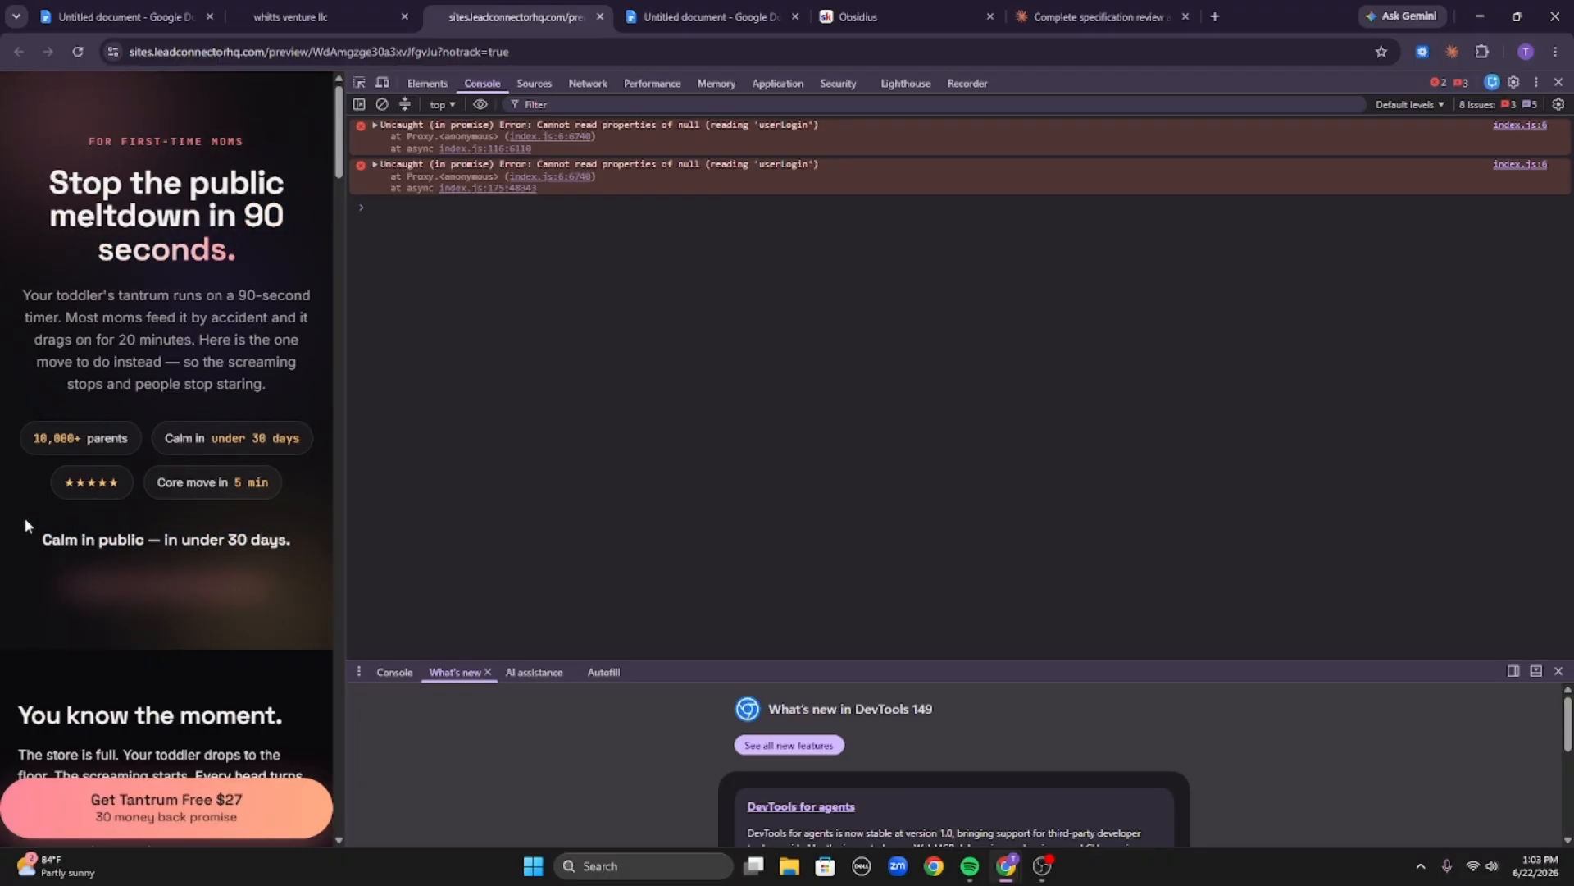
drag(25, 525, 316, 549)
click(277, 553)
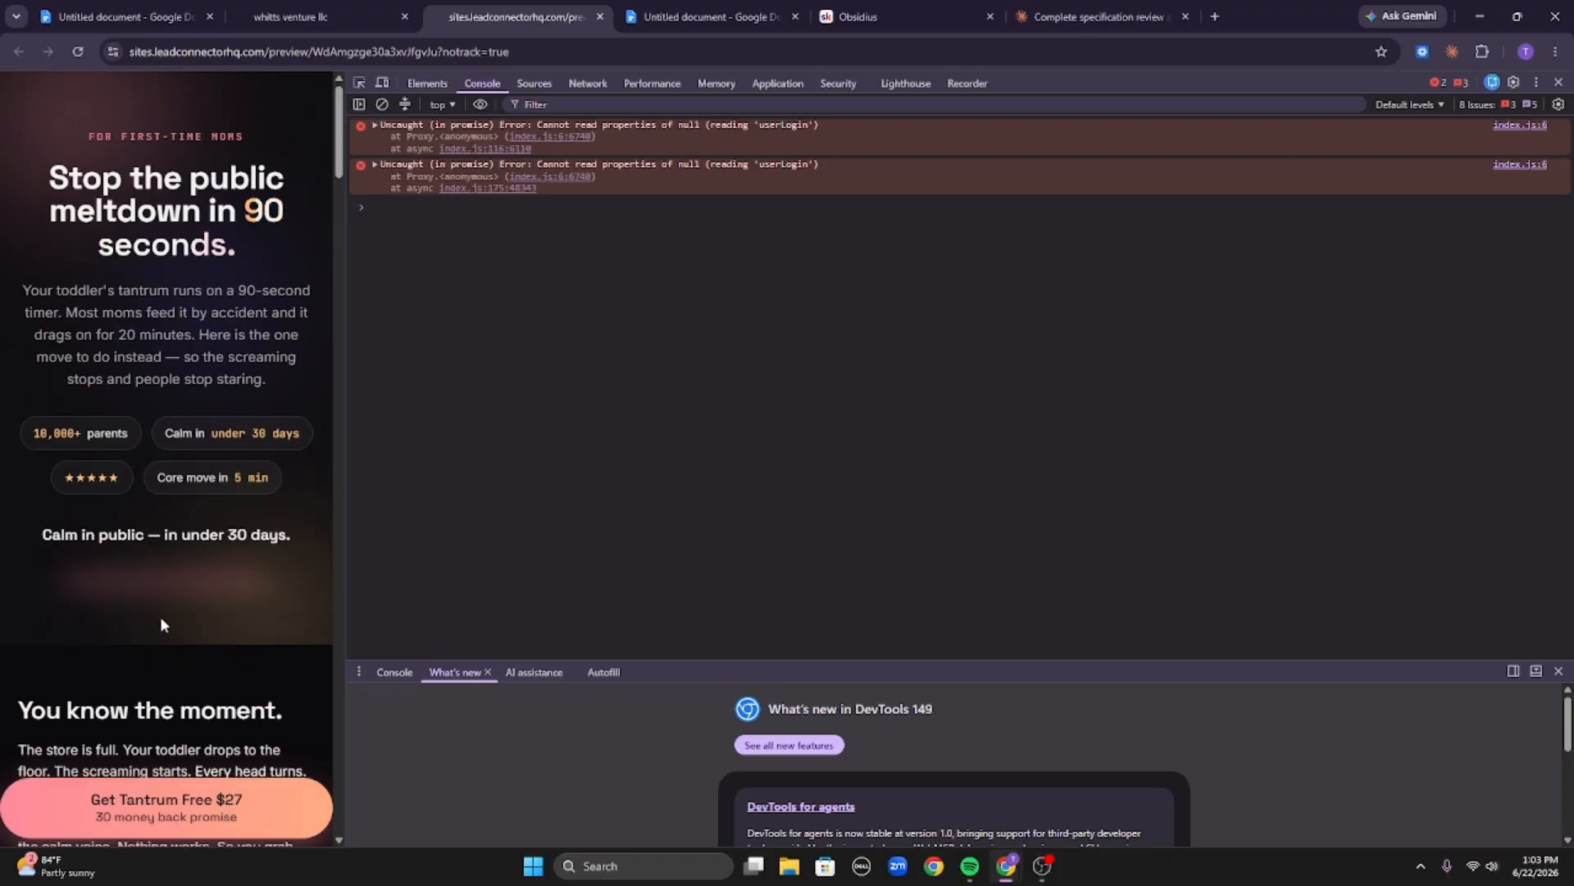
scroll(164, 623, down, 15)
scroll(194, 634, down, 20)
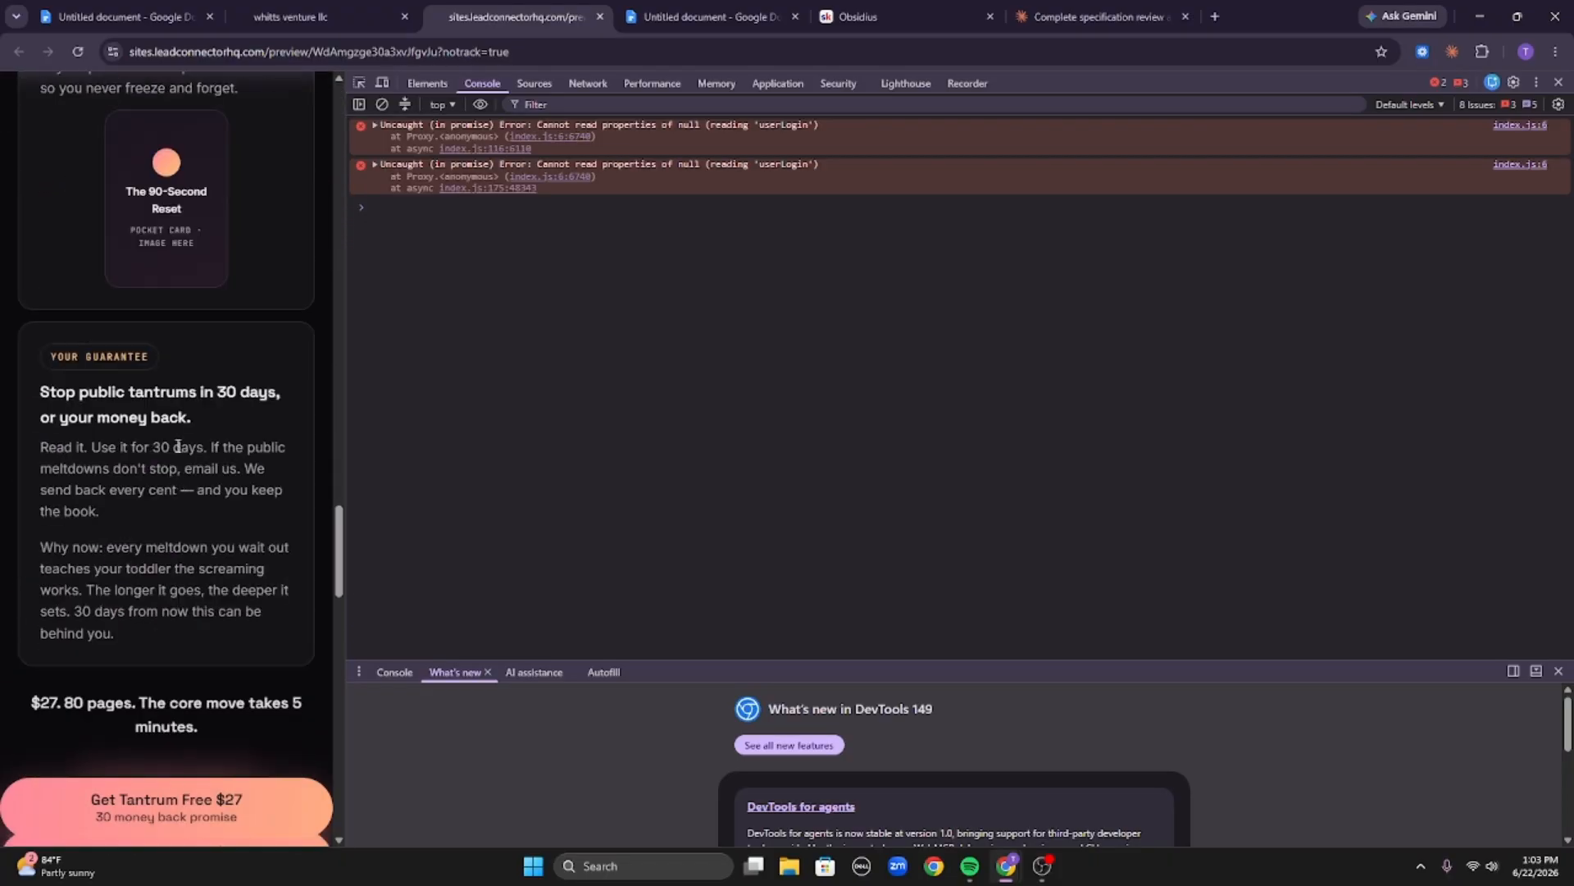
scroll(223, 480, down, 8)
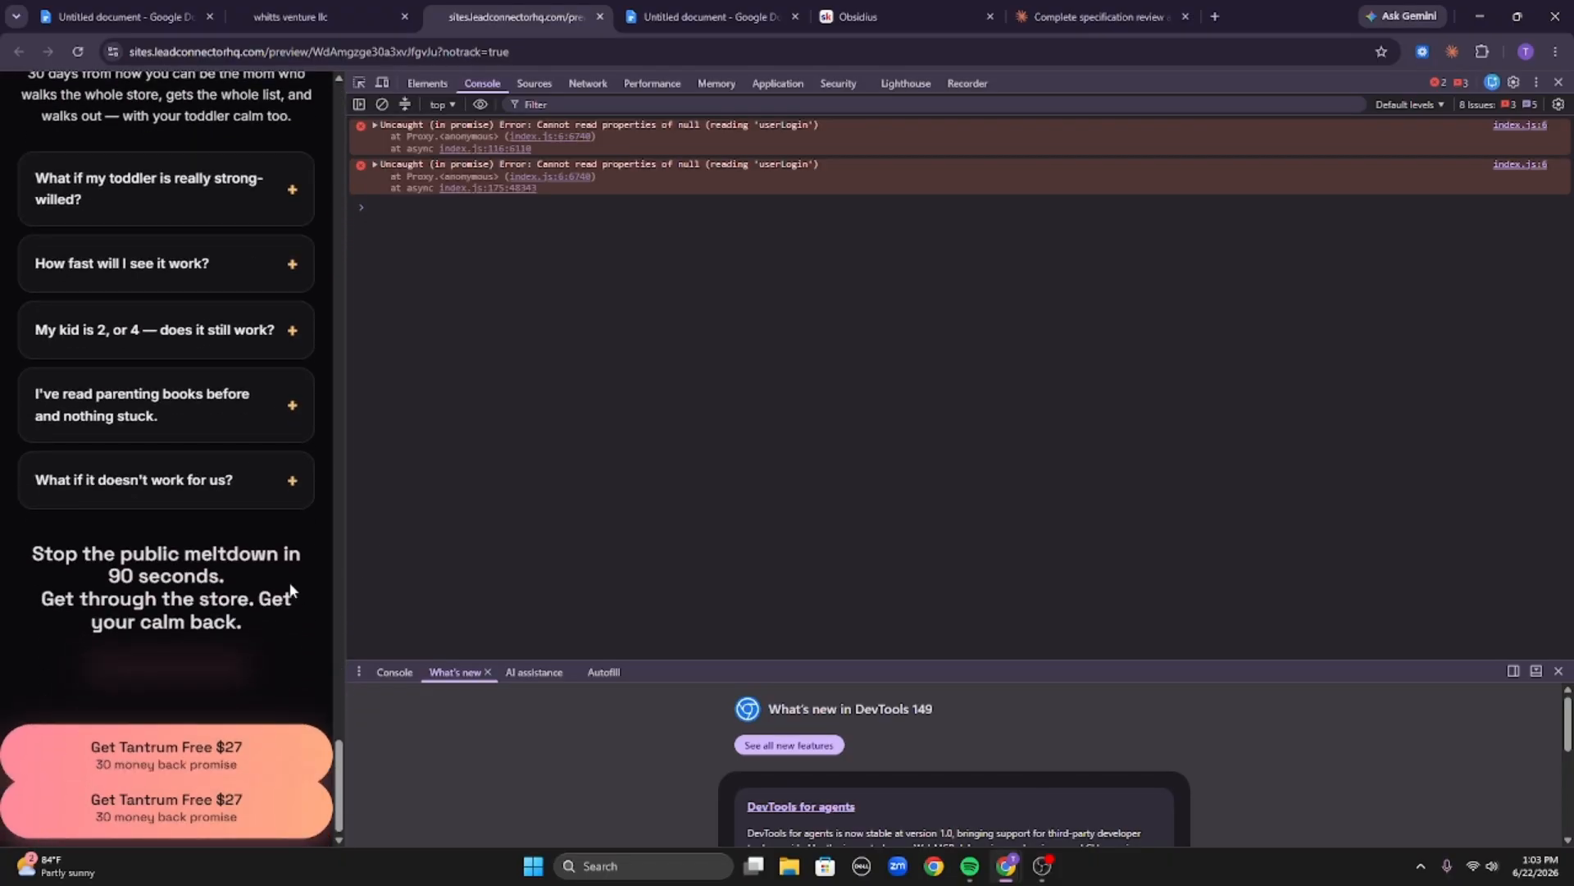
scroll(227, 243, up, 20)
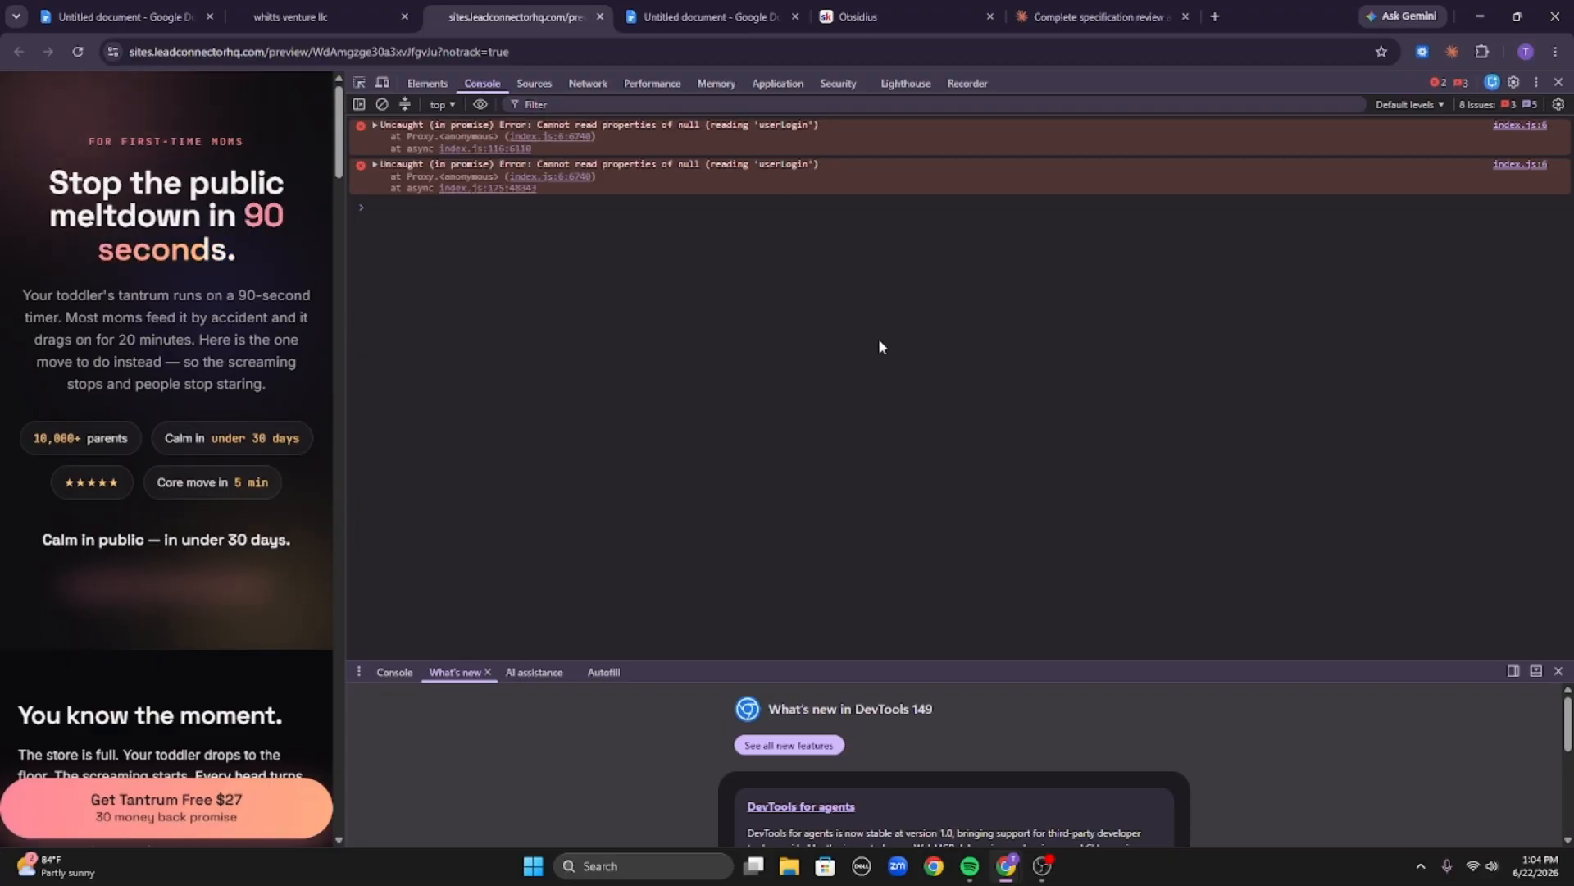
click(881, 7)
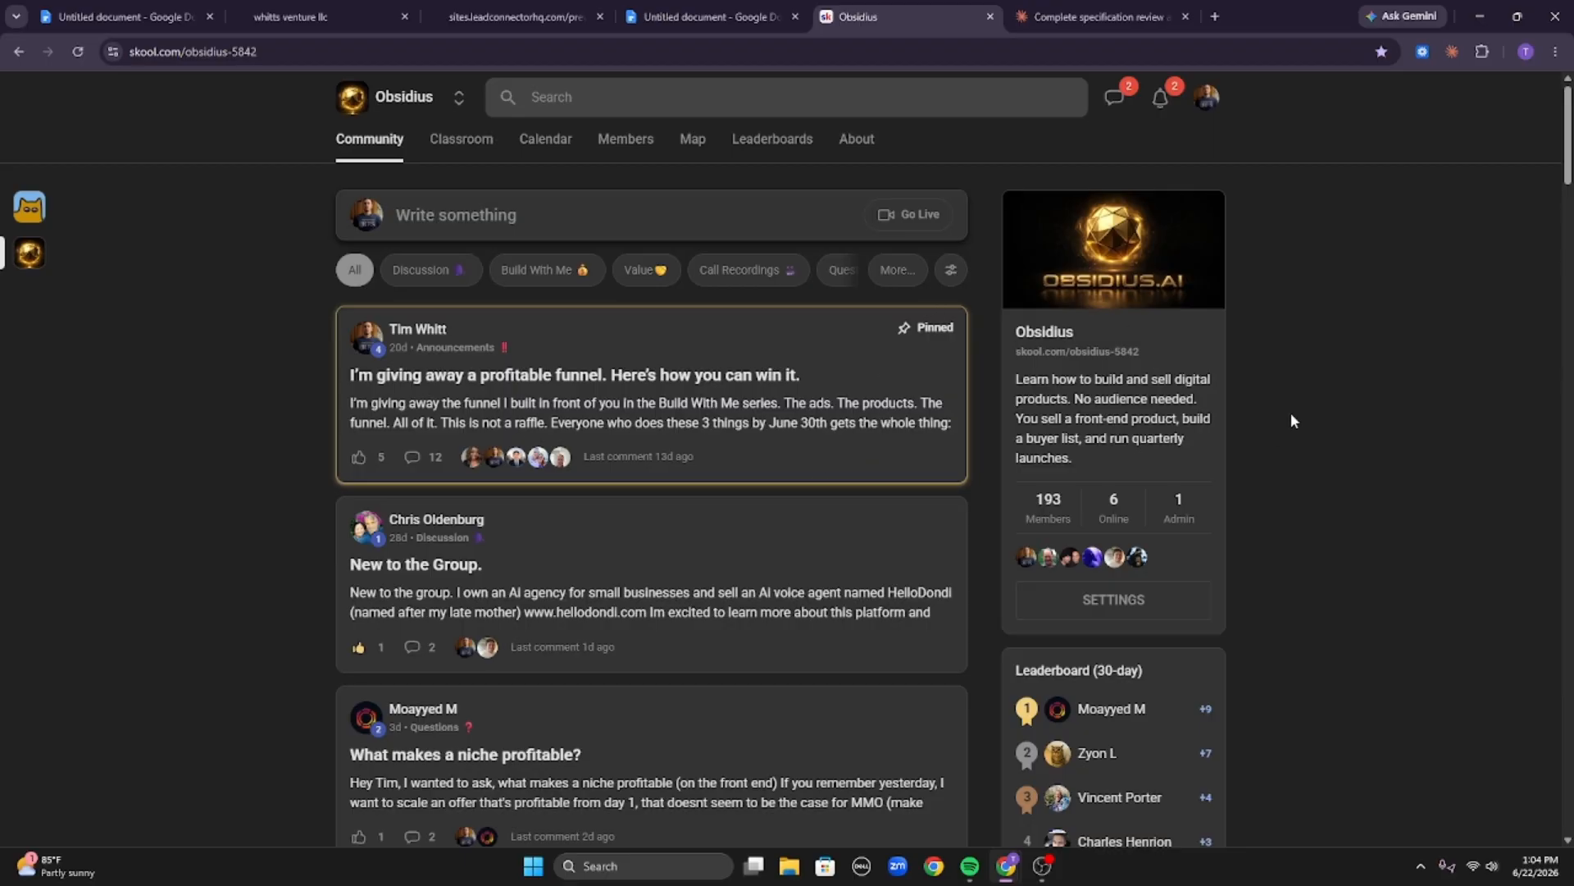
click(1043, 876)
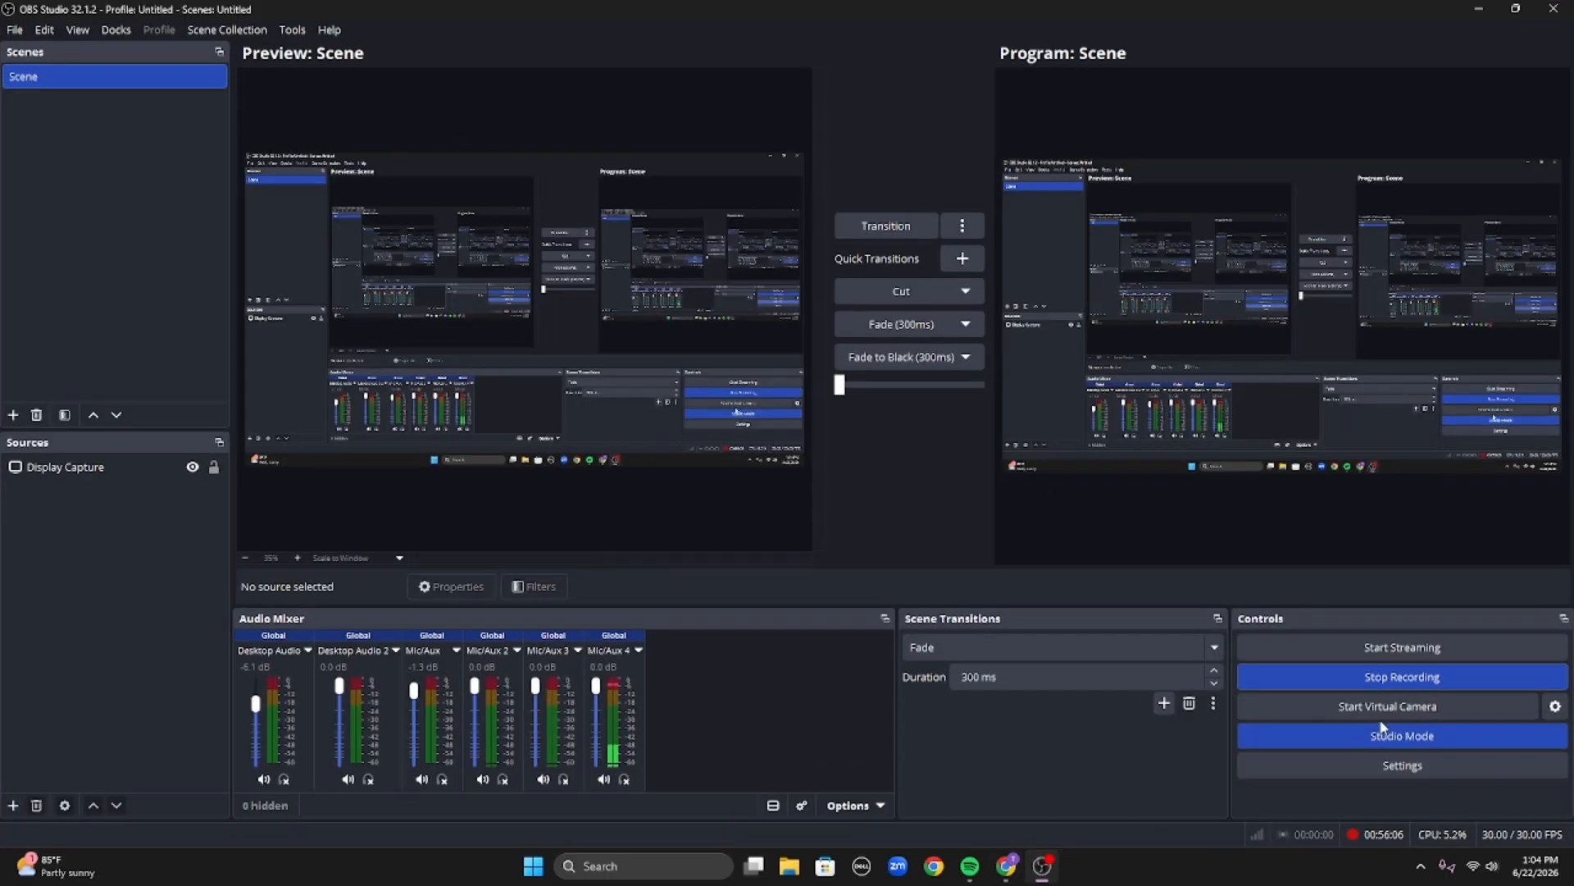